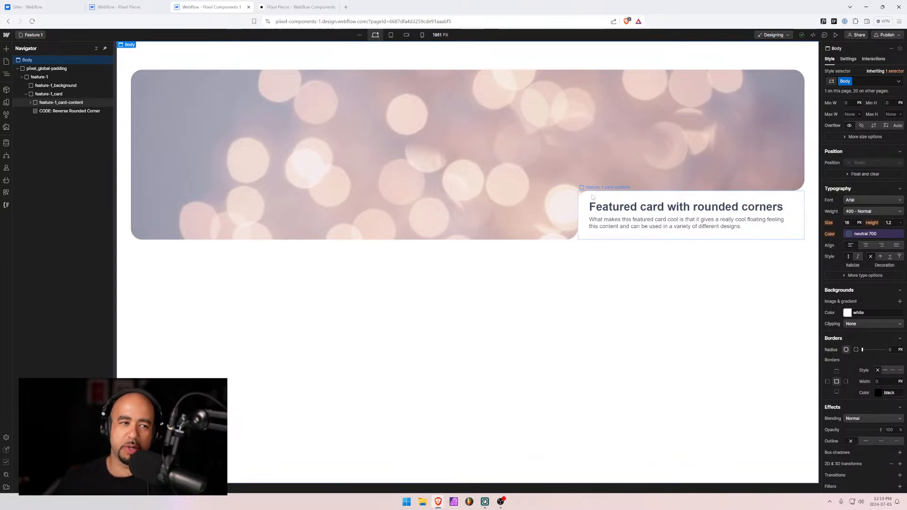
# Inspect the corner code embed and card elements, zooming the page view to 125%
pyautogui.click(62, 111)
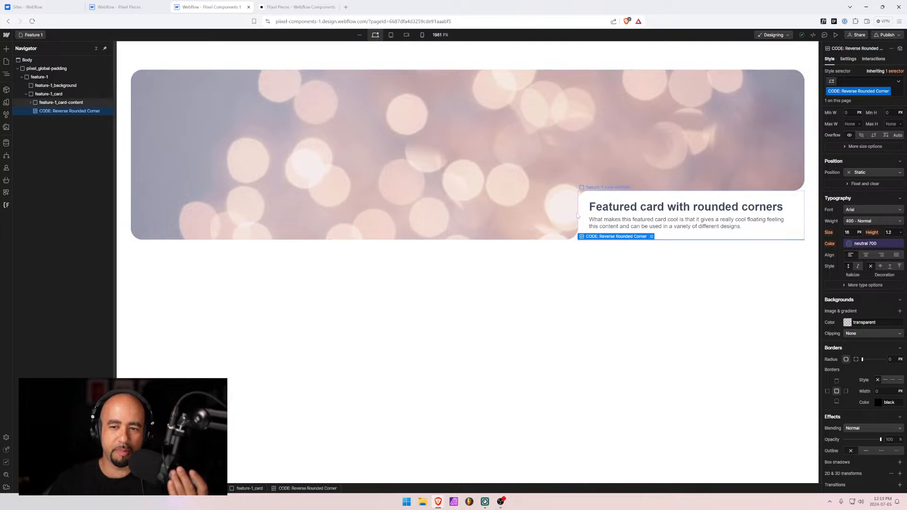
pyautogui.click(614, 184)
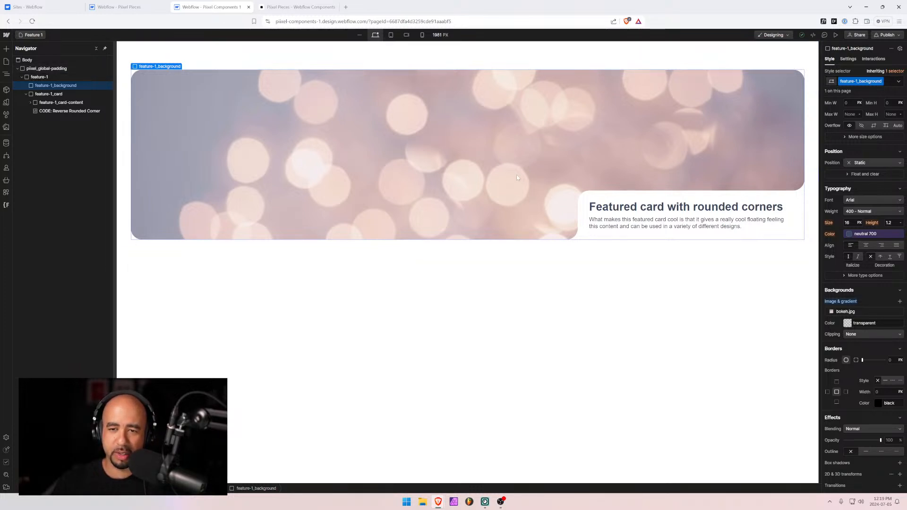
pyautogui.click(575, 190)
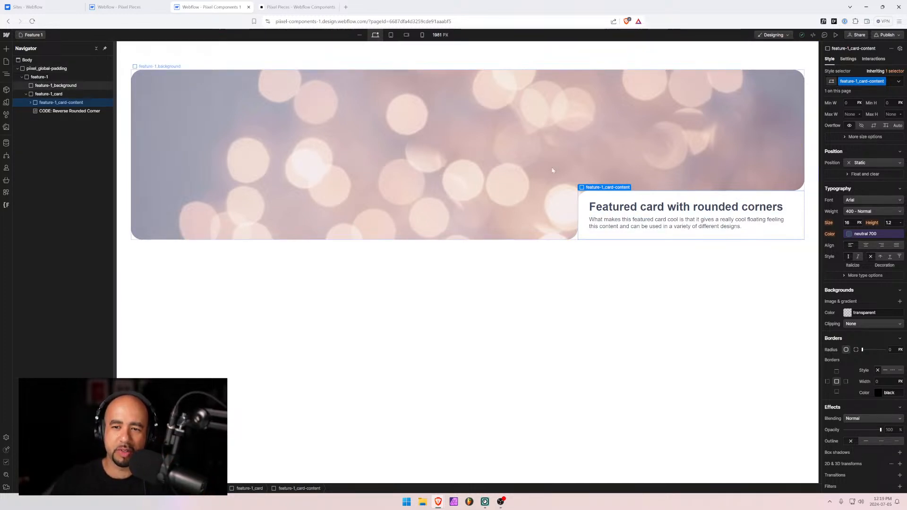
pyautogui.scroll(3, 871, 289)
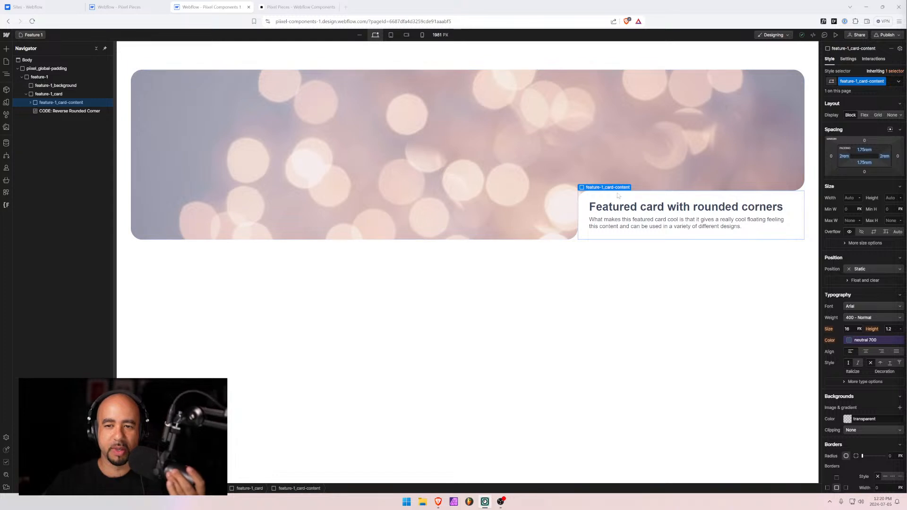
pyautogui.hotkey('ctrl', '+')
pyautogui.hotkey('ctrl', '+')
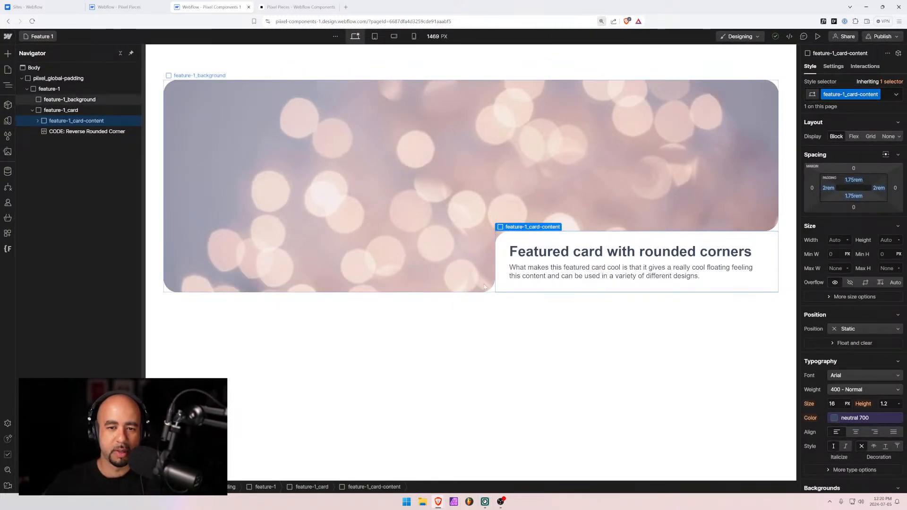
pyautogui.doubleClick(61, 132)
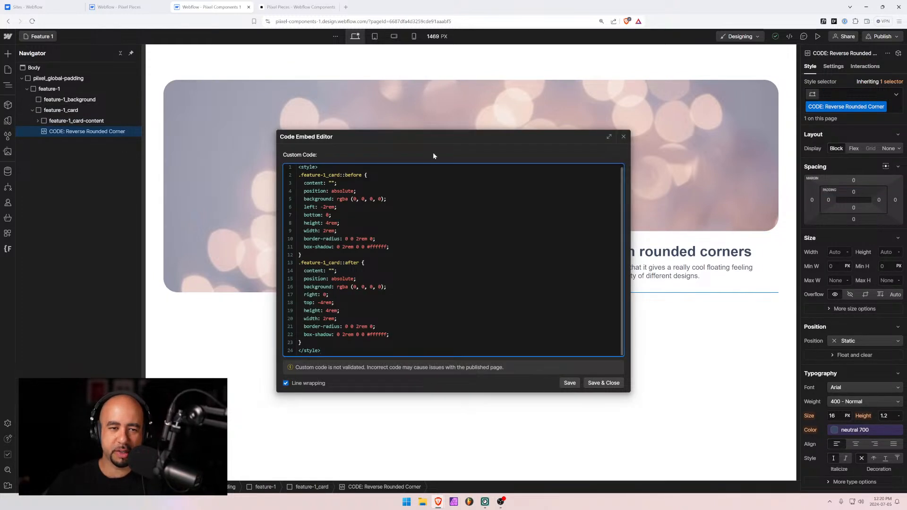
pyautogui.moveTo(425, 136); pyautogui.dragTo(349, 122)
pyautogui.click(545, 123)
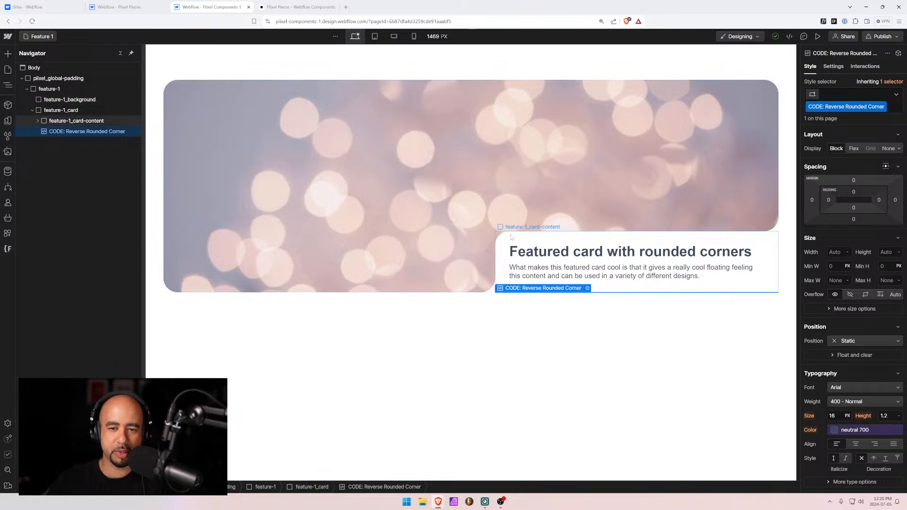
pyautogui.click(53, 122)
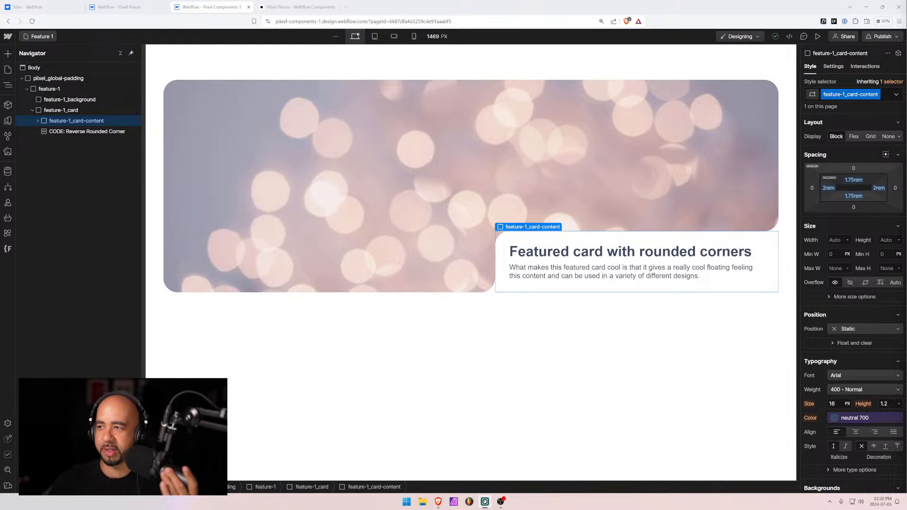
# Reset the feature-1 section's Overflow from hidden to visible
pyautogui.click(89, 133)
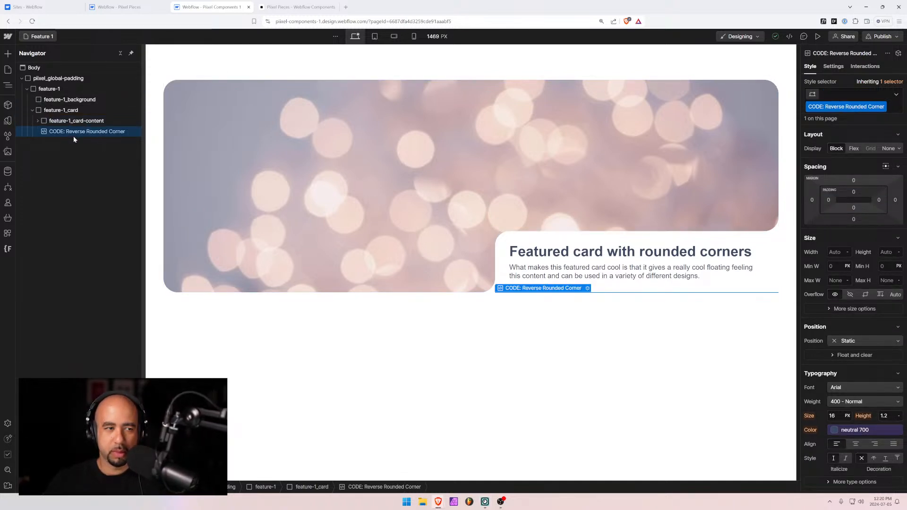
pyautogui.click(48, 89)
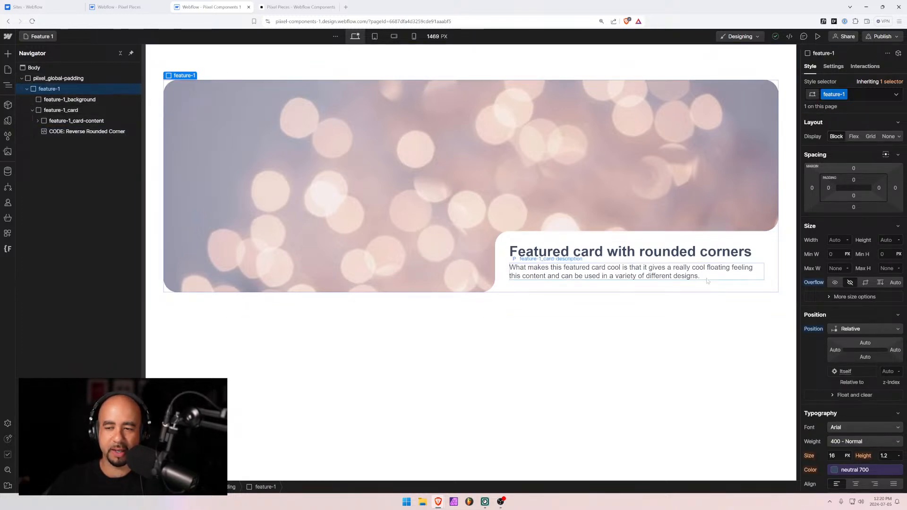
pyautogui.scroll(-3, 823, 292)
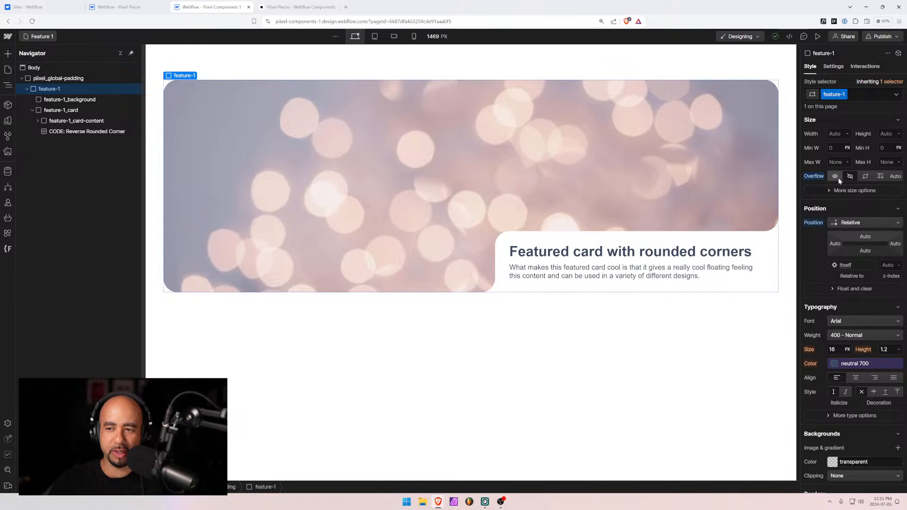
pyautogui.keyDown('alt'); pyautogui.click(816, 177); pyautogui.keyUp('alt')
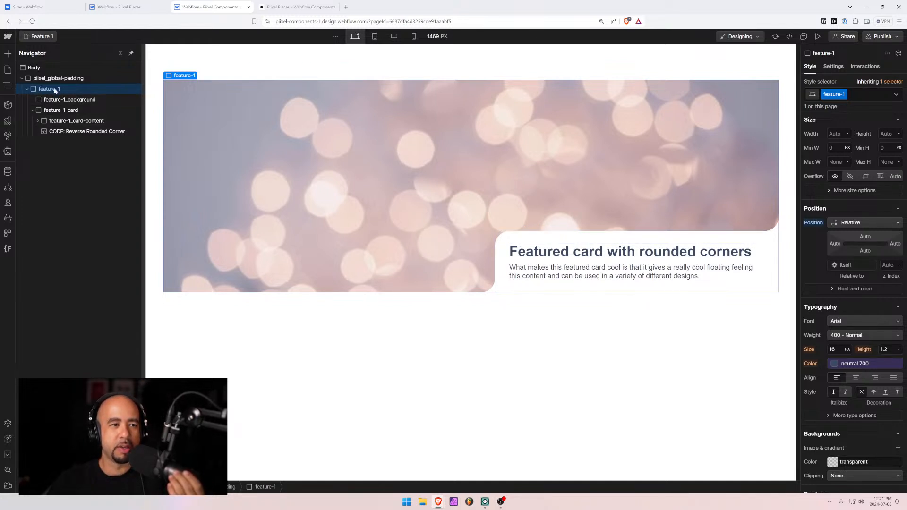
# Inspect feature-1_background and feature-1_card, collapsing the card's children in the Navigator
pyautogui.click(57, 100)
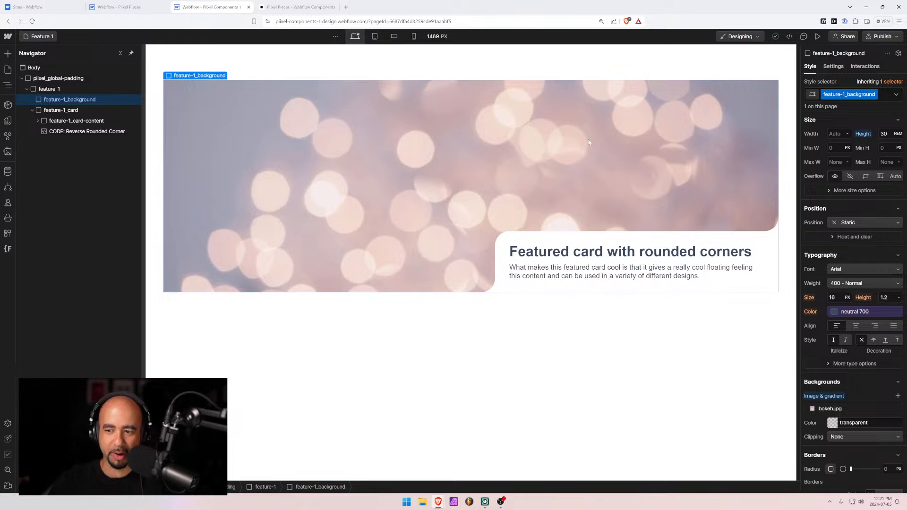
pyautogui.scroll(3, 859, 295)
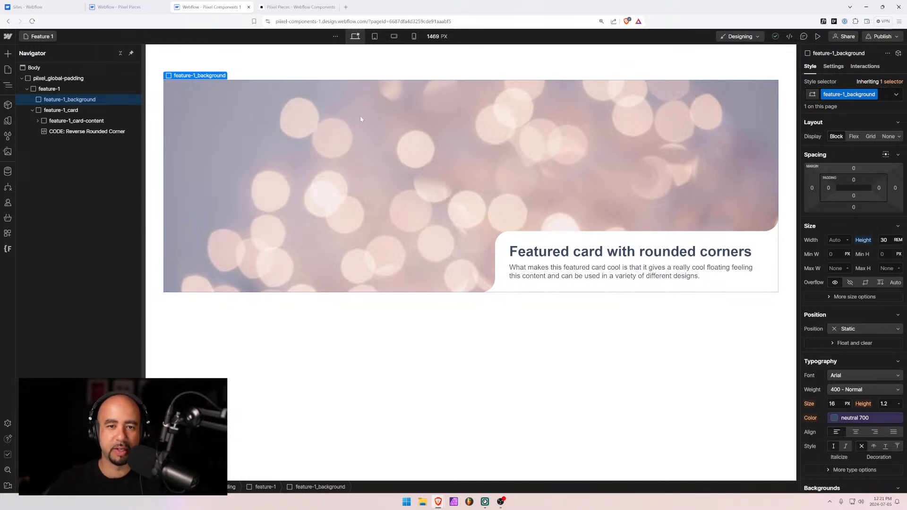
pyautogui.click(33, 111)
pyautogui.click(49, 112)
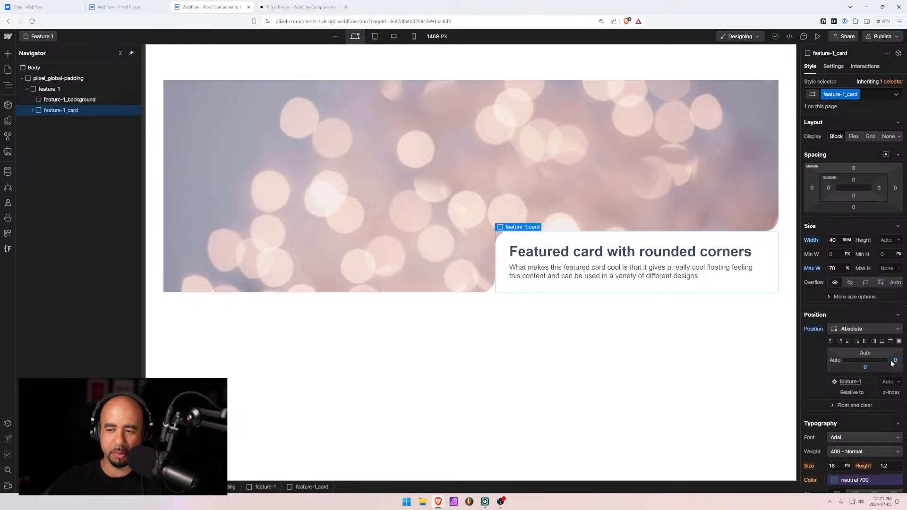
pyautogui.click(188, 104)
pyautogui.click(70, 89)
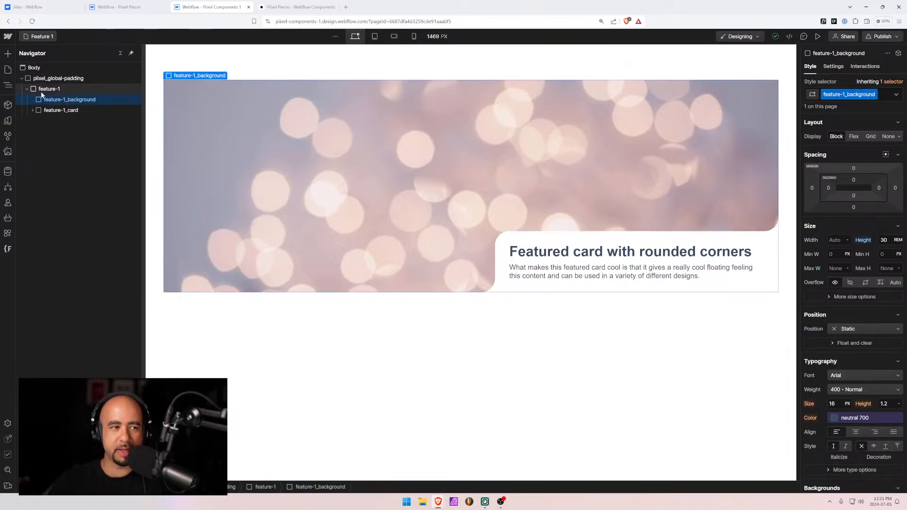
pyautogui.click(518, 237)
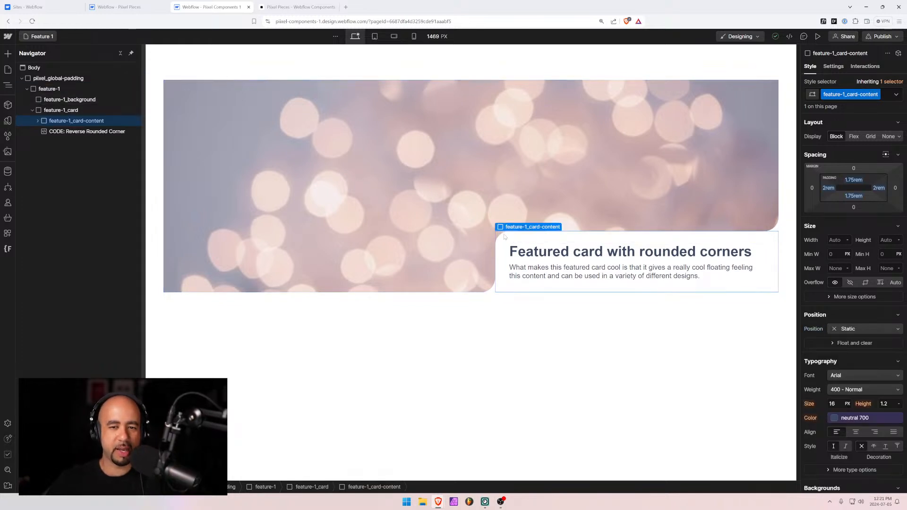
pyautogui.scroll(-8, 846, 362)
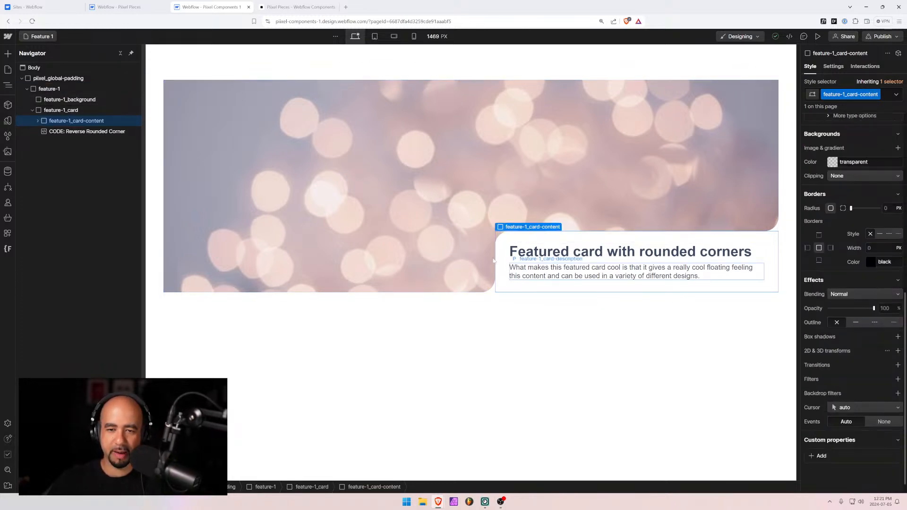
# Select feature-1_card and review its Borders radius settings
pyautogui.click(66, 111)
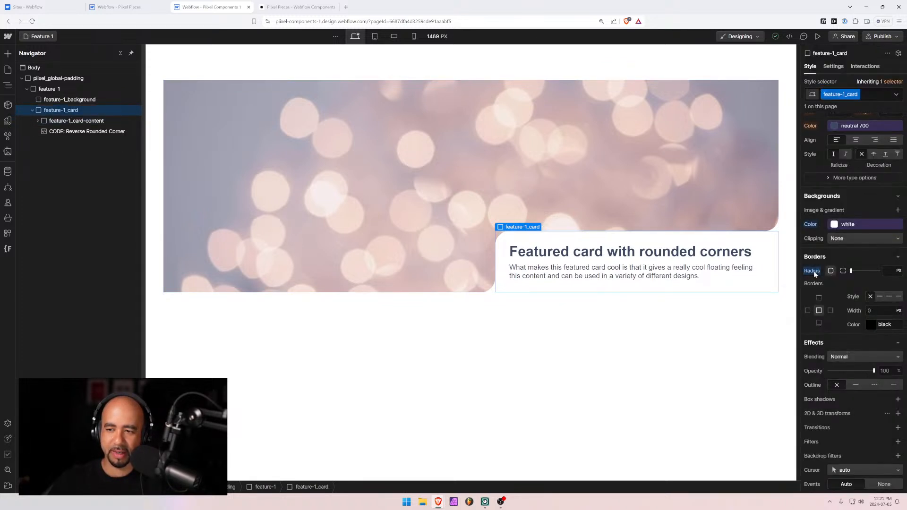
pyautogui.click(897, 257)
pyautogui.click(895, 259)
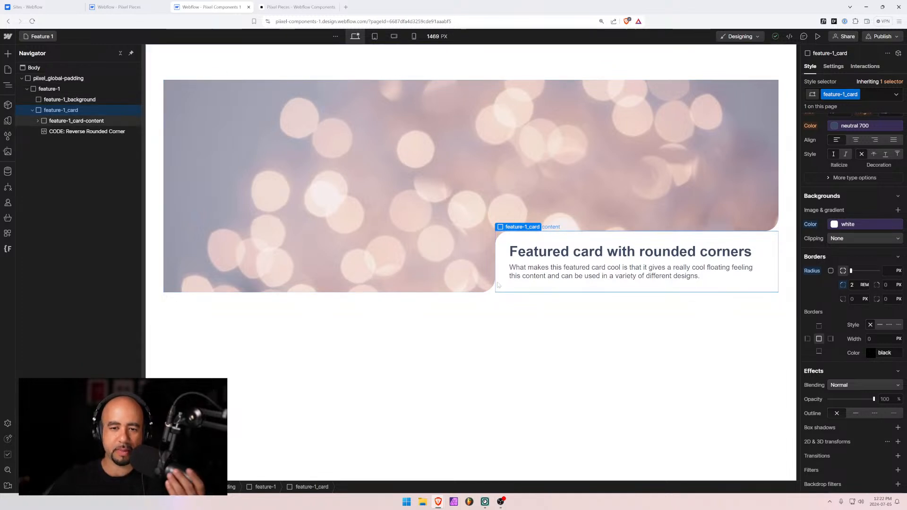
# Open the reverse rounded corner embed's CSS in the Code Embed Editor, moved left
pyautogui.click(64, 131)
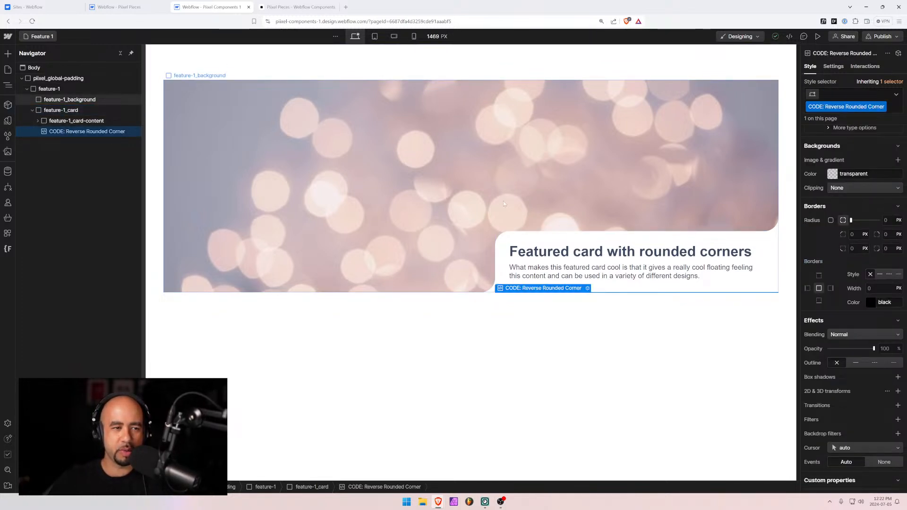
pyautogui.click(588, 289)
pyautogui.moveTo(420, 136); pyautogui.dragTo(278, 123)
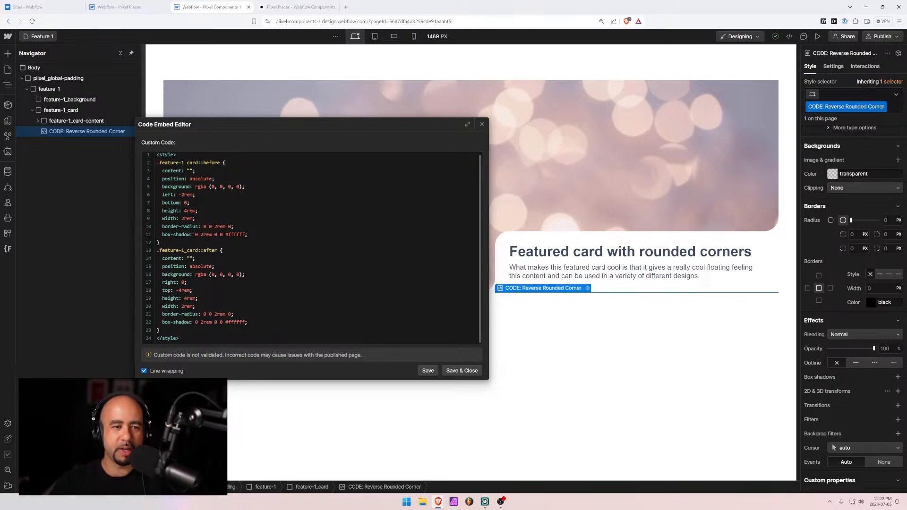
# Comment out the line-5 background and add a new red background declaration
pyautogui.click(160, 187)
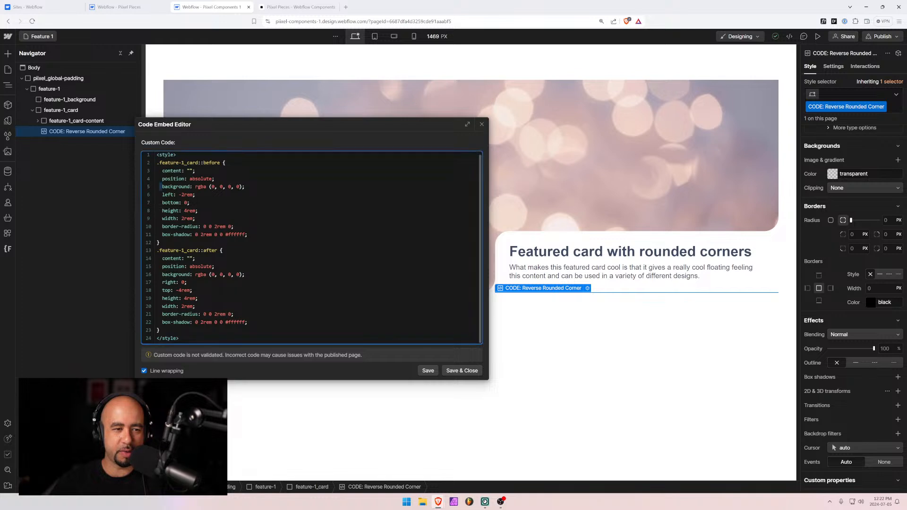
pyautogui.write('//')
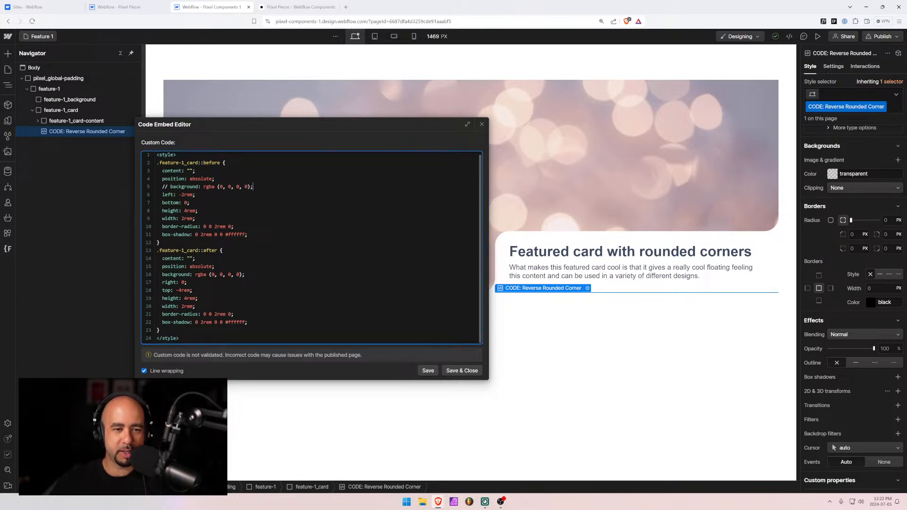
pyautogui.press('End')
pyautogui.press('Return')
pyautogui.write('background:')
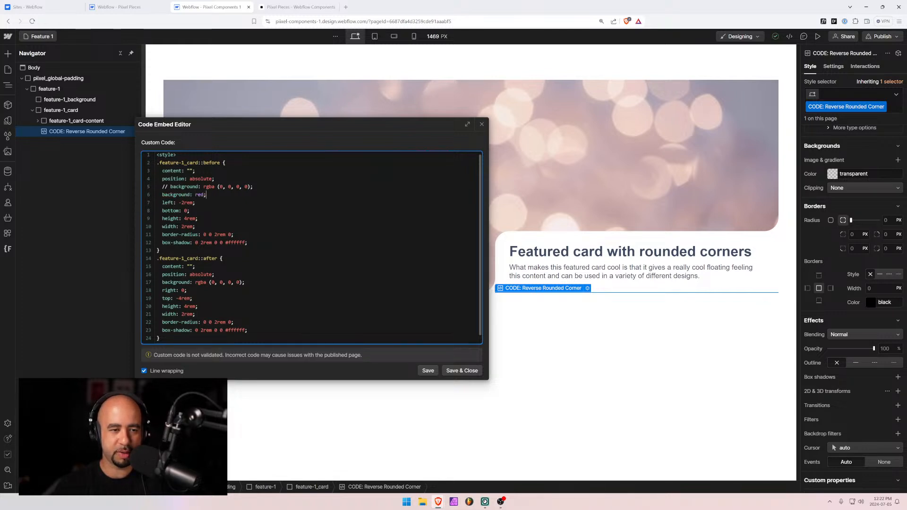
pyautogui.scroll(-1, 312, 247)
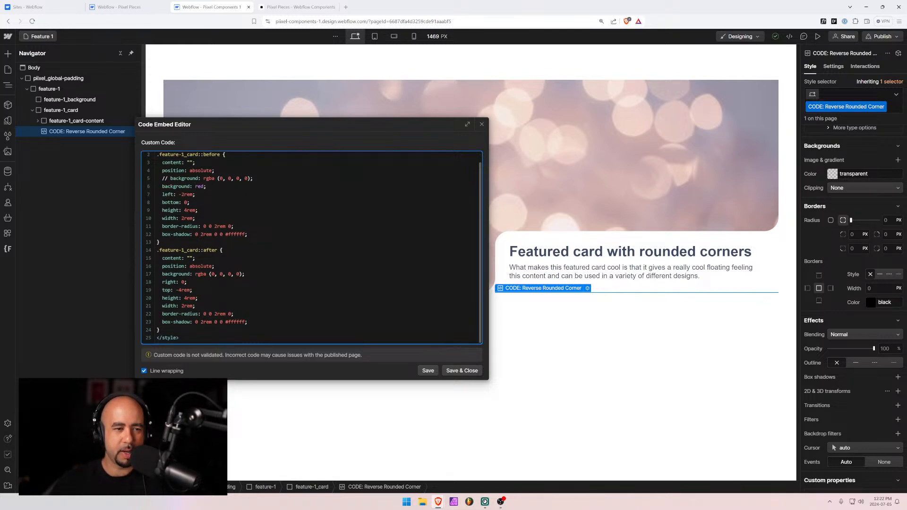
pyautogui.scroll(1, 184, 163)
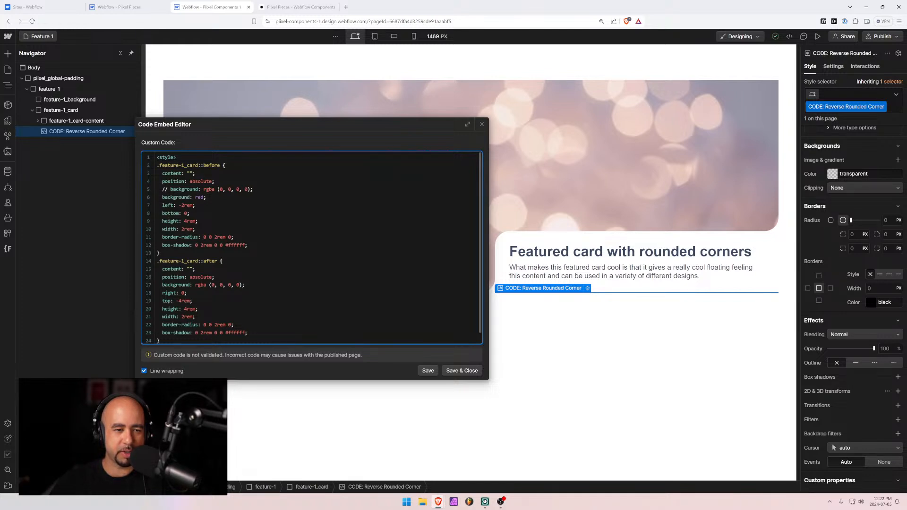
# Comment out the old box-shadow, add 'box-shadow: 0 2rem 0 0 blue', and save
pyautogui.write('//')
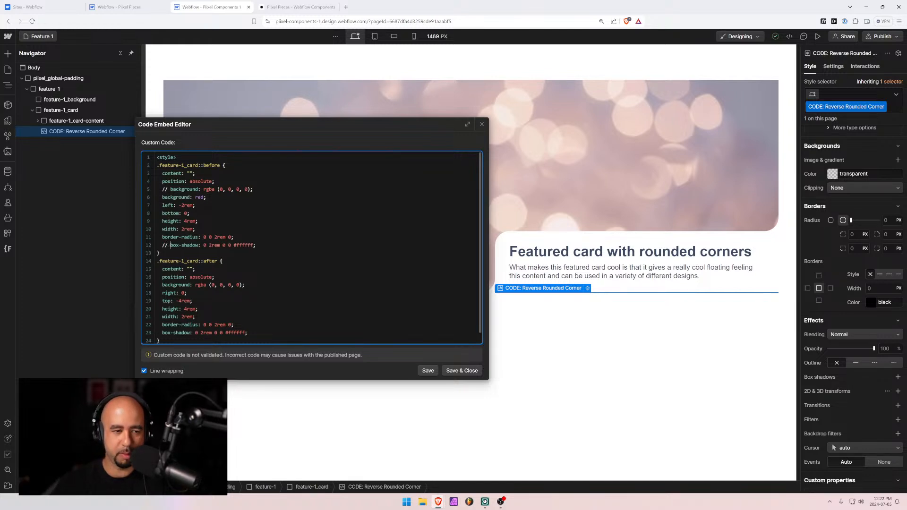
pyautogui.press('Return')
pyautogui.write('b')
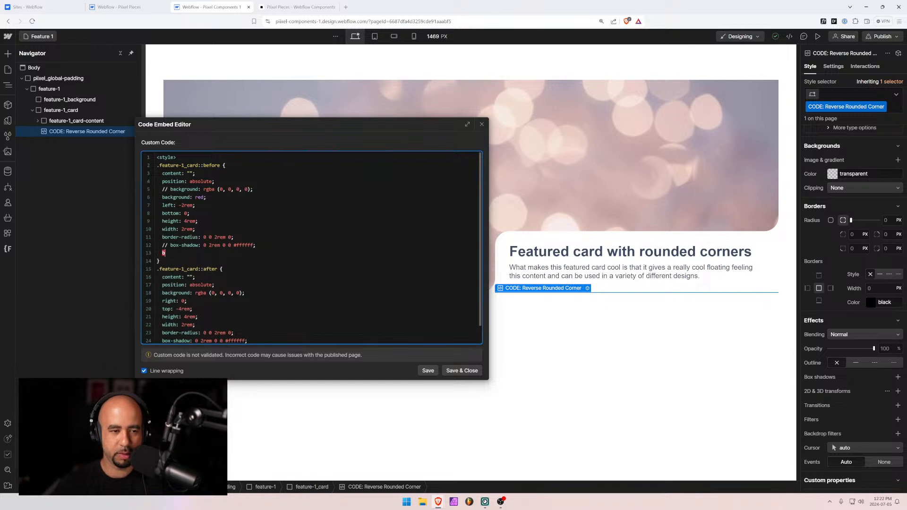
pyautogui.write('ox-shadow: 0')
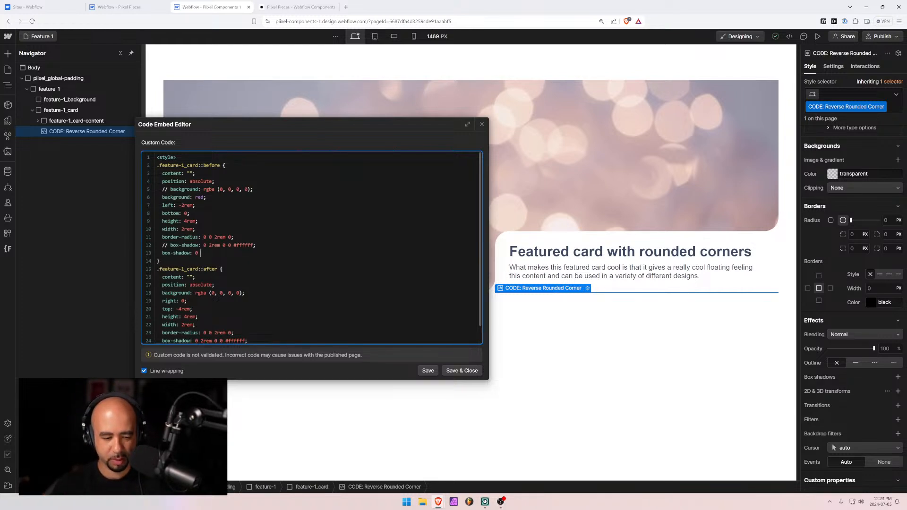
pyautogui.write('2rem 0 0')
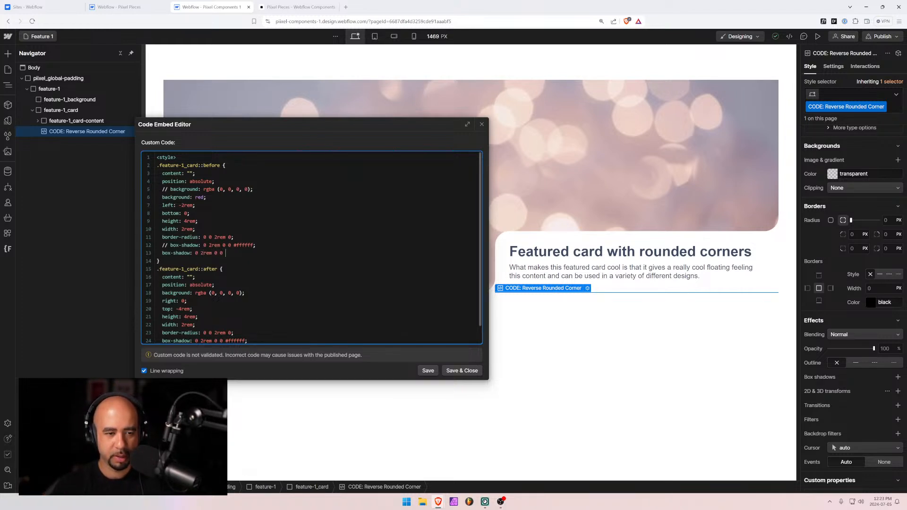
pyautogui.write(' blue;')
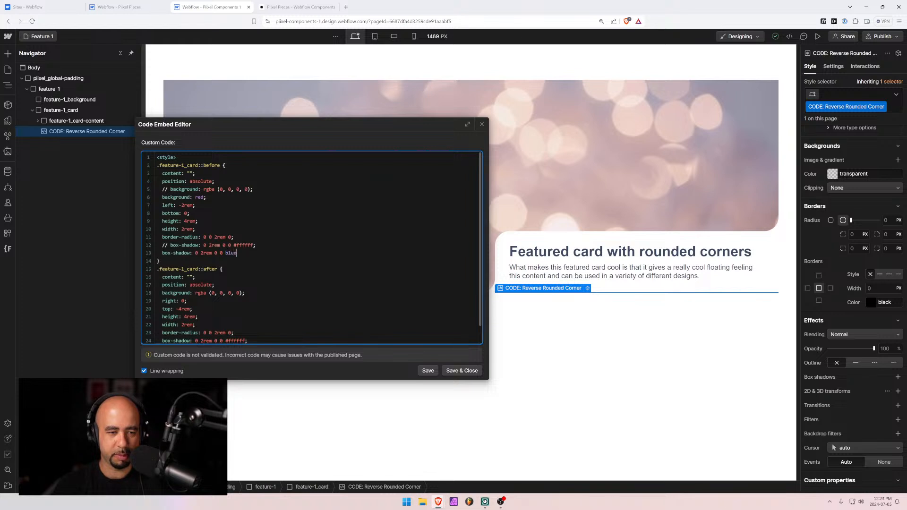
pyautogui.click(428, 370)
pyautogui.moveTo(389, 125); pyautogui.dragTo(278, 109)
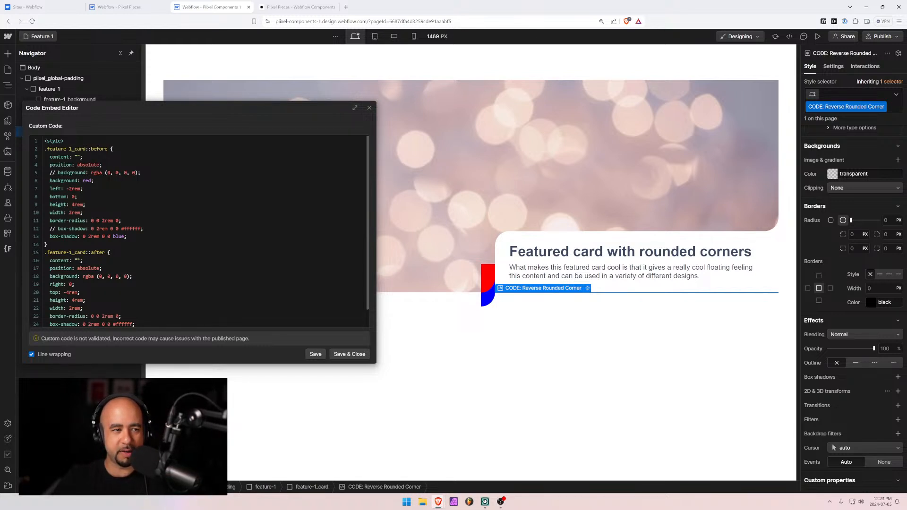
# Highlight the class name, red background, border-radius and blue 2rem box-shadow lines, then Save & Close
pyautogui.moveTo(85, 149); pyautogui.dragTo(47, 148)
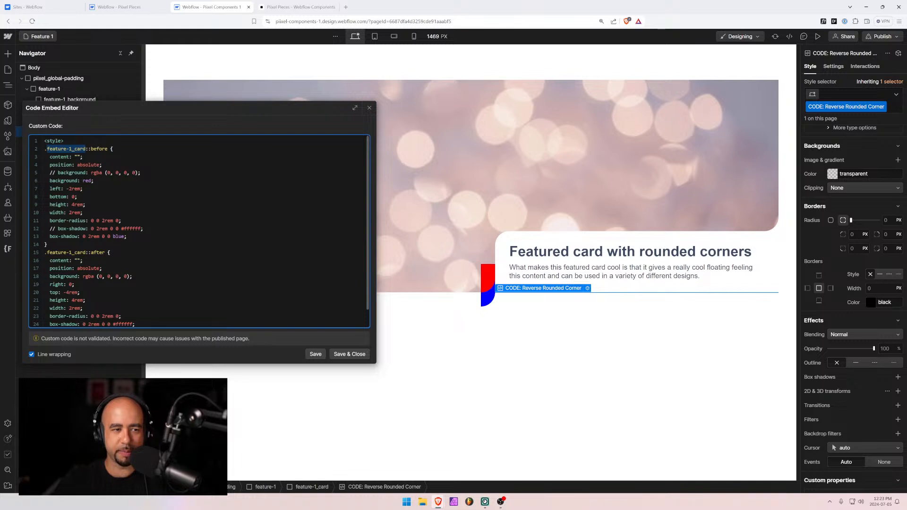
pyautogui.click(106, 181)
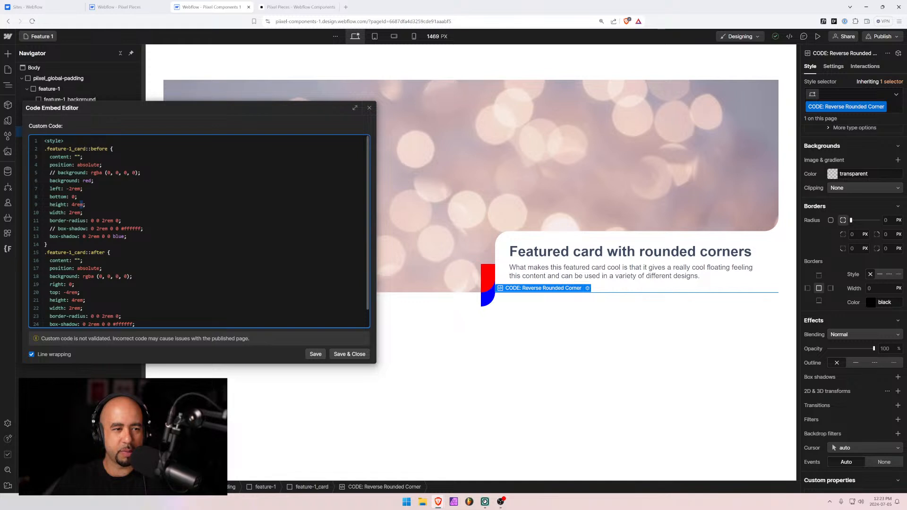
pyautogui.moveTo(93, 181); pyautogui.dragTo(62, 181)
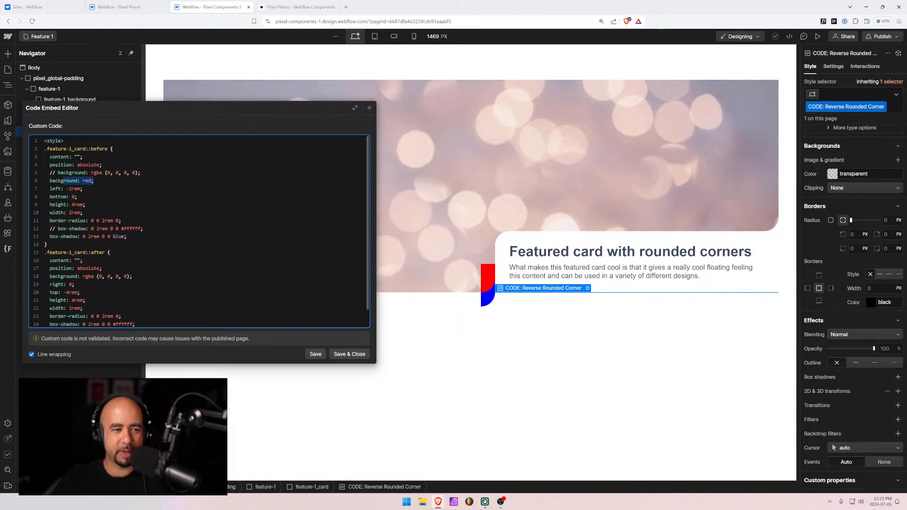
pyautogui.moveTo(56, 221); pyautogui.dragTo(122, 220)
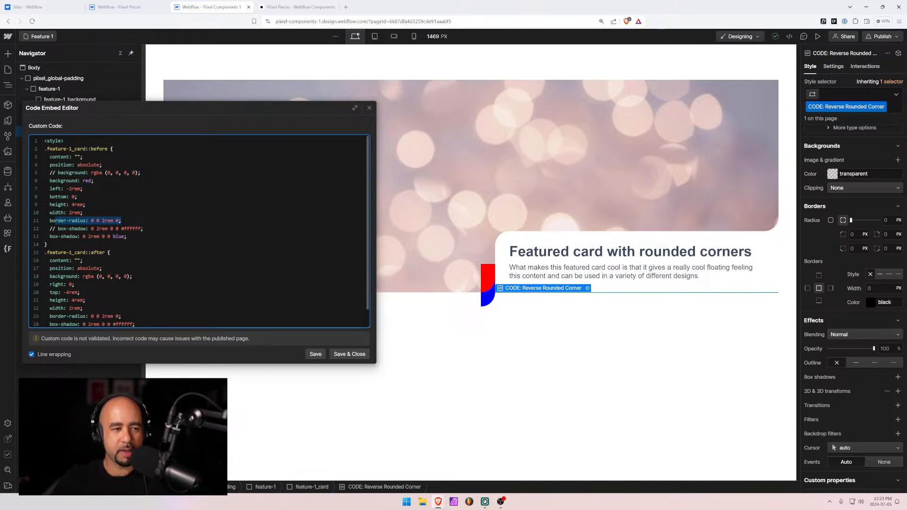
pyautogui.moveTo(48, 237); pyautogui.dragTo(127, 236)
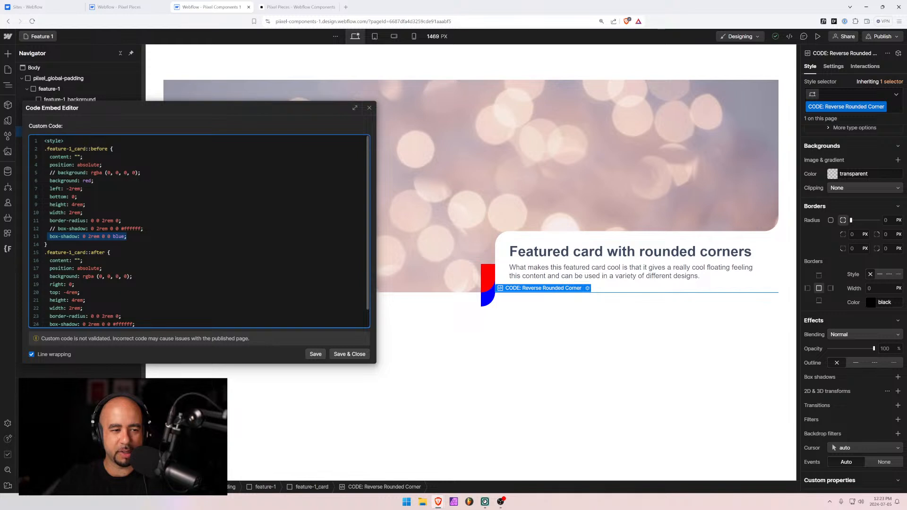
pyautogui.click(70, 236)
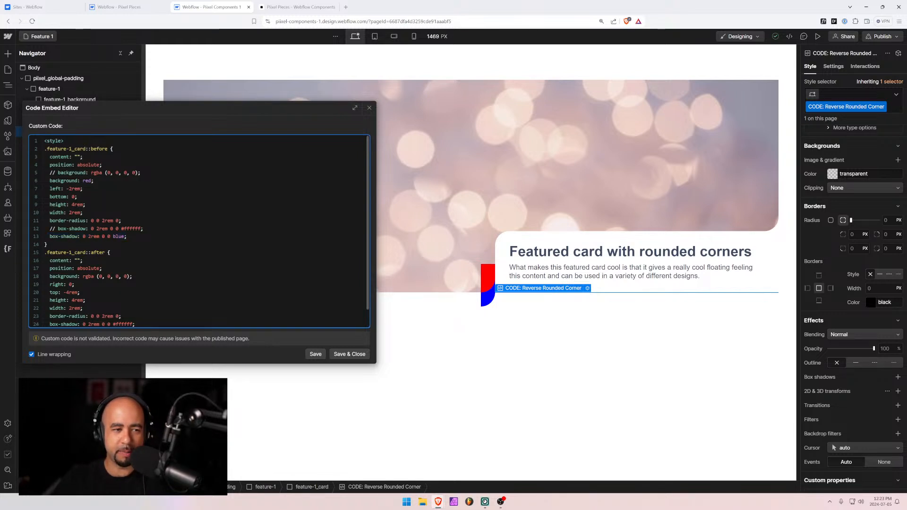
pyautogui.doubleClick(94, 236)
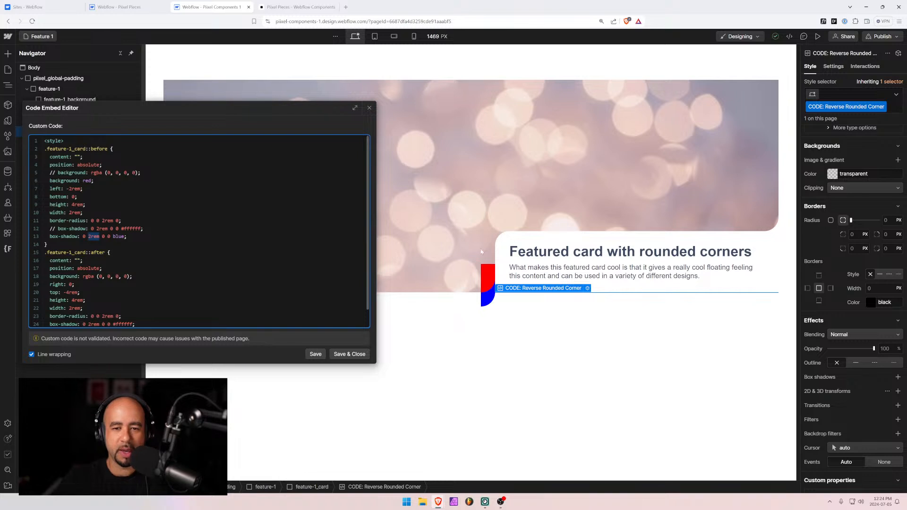
pyautogui.click(315, 354)
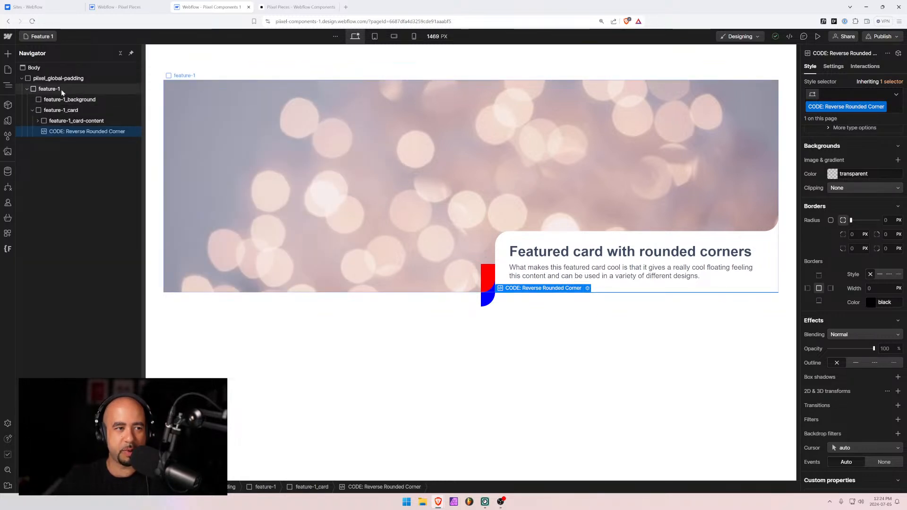
pyautogui.click(62, 91)
pyautogui.scroll(5, 845, 264)
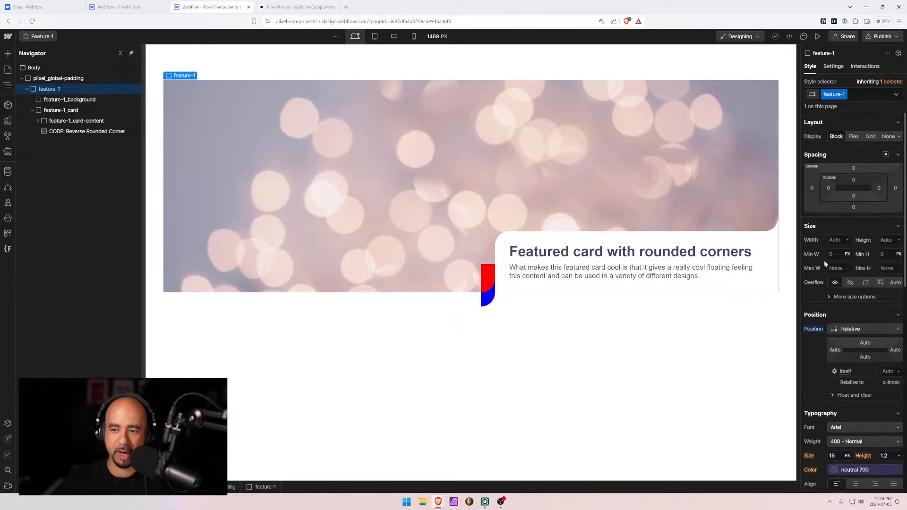
pyautogui.click(839, 284)
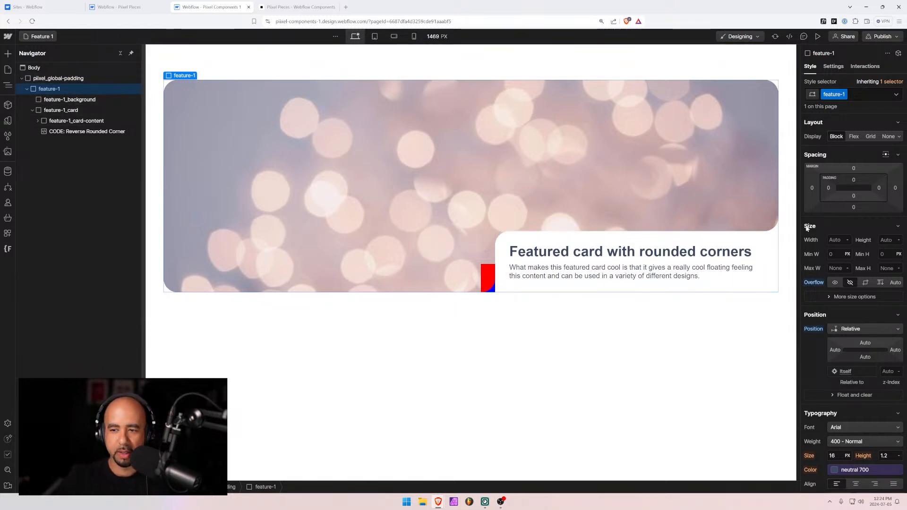
pyautogui.click(835, 281)
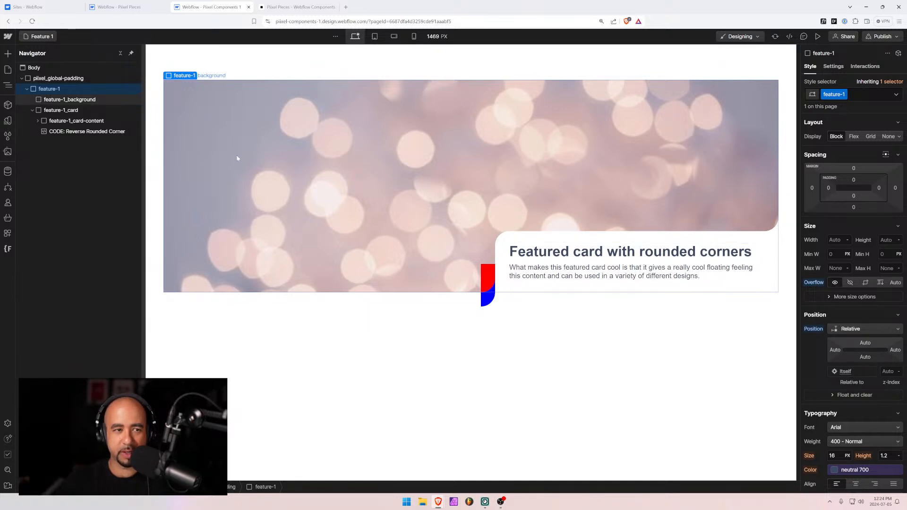
pyautogui.click(71, 131)
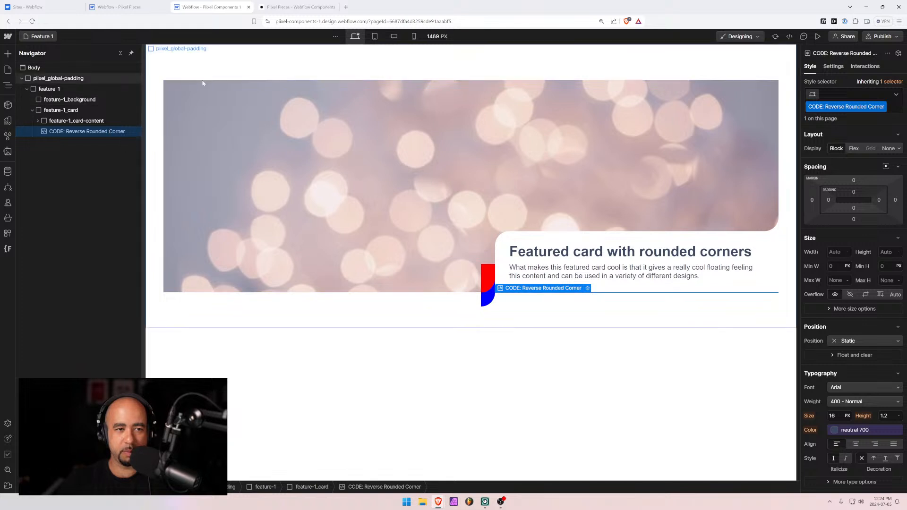
# Uncomment the transparent rgba background and delete 'background: red' in the corner code, then save
pyautogui.click(587, 288)
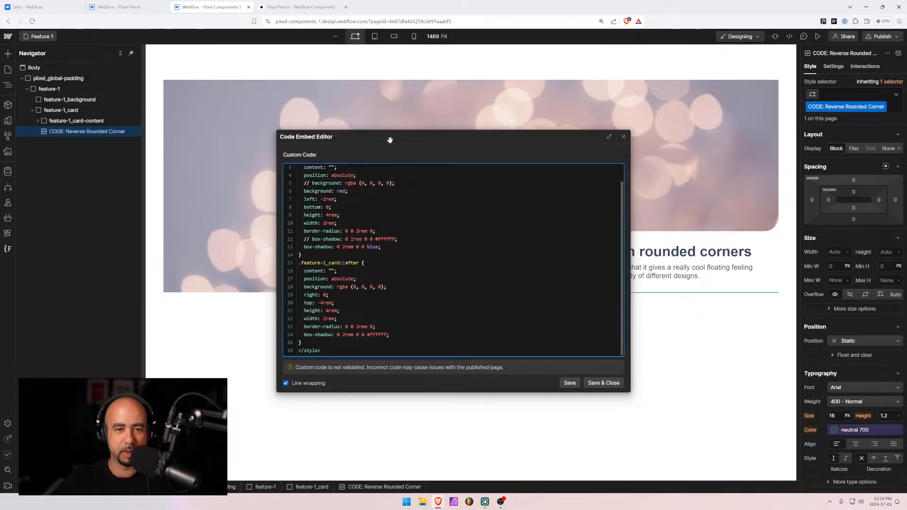
pyautogui.moveTo(390, 139); pyautogui.dragTo(166, 105)
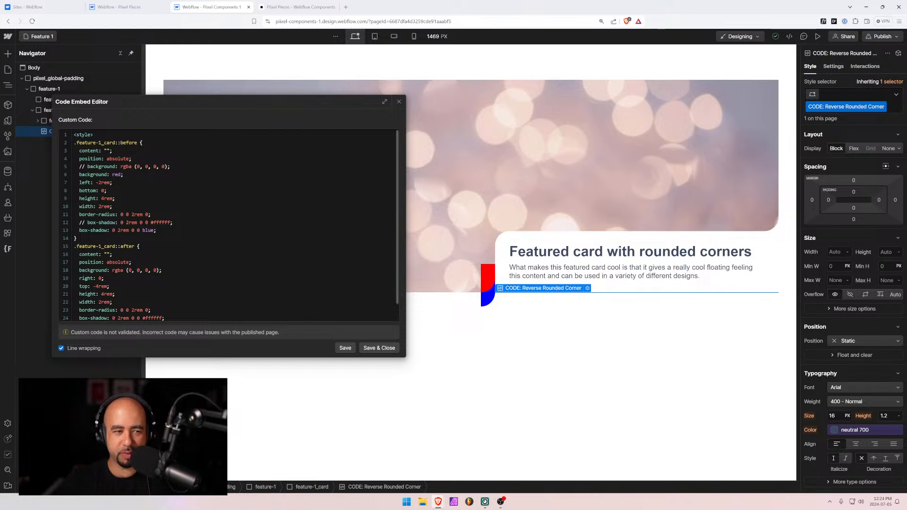
pyautogui.click(84, 166)
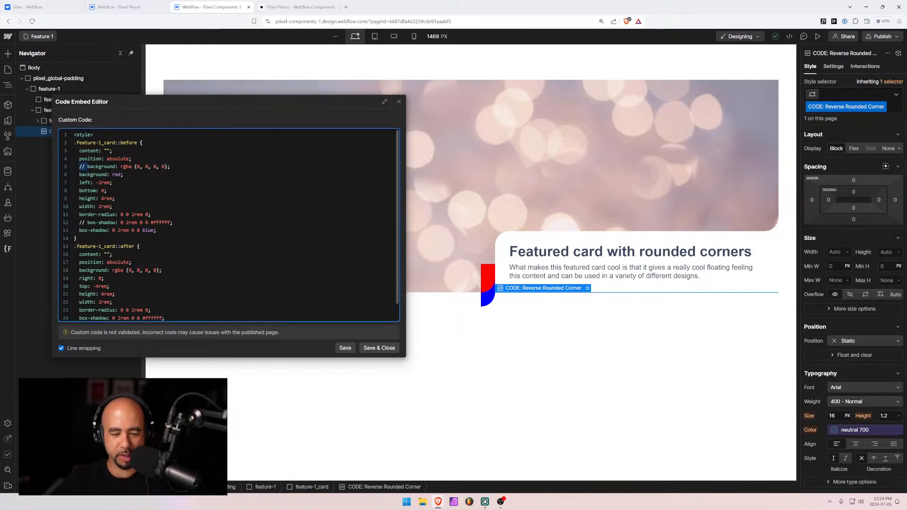
pyautogui.hotkey('ctrl', '/')
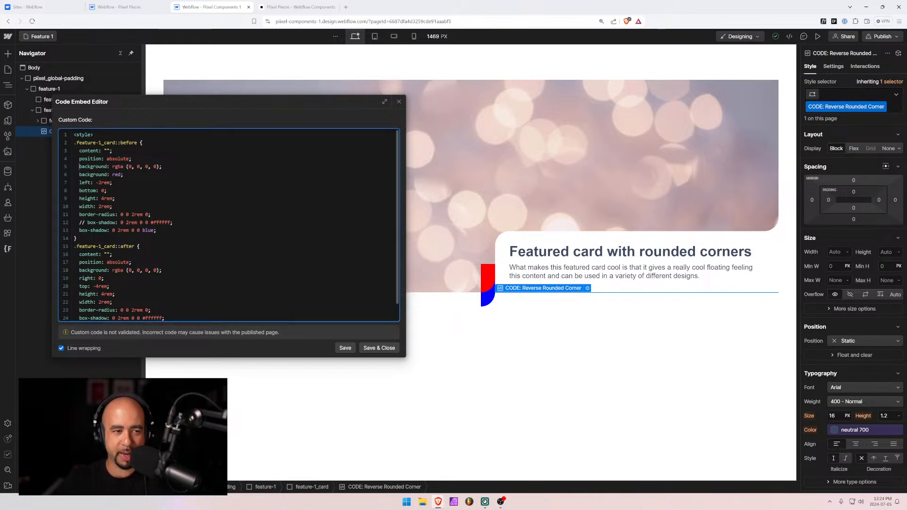
pyautogui.moveTo(124, 174); pyautogui.dragTo(63, 175)
pyautogui.press('BackSpace')
pyautogui.press('BackSpace')
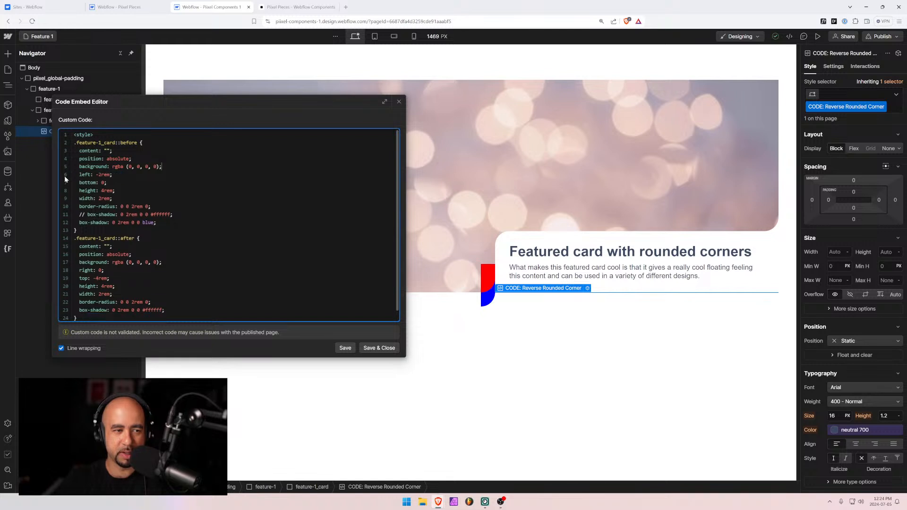
pyautogui.click(345, 347)
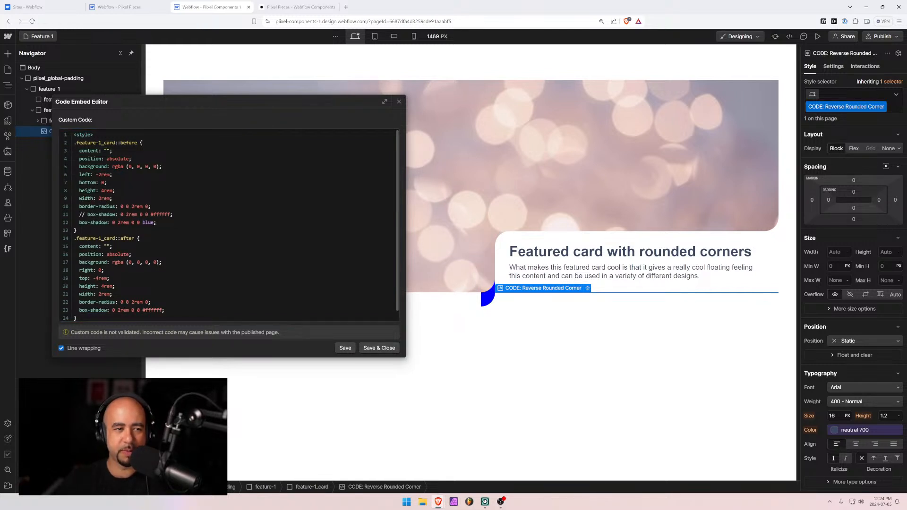
# Replace the blue box-shadow with the uncommented white one and Save & Close
pyautogui.moveTo(154, 223); pyautogui.dragTo(60, 227)
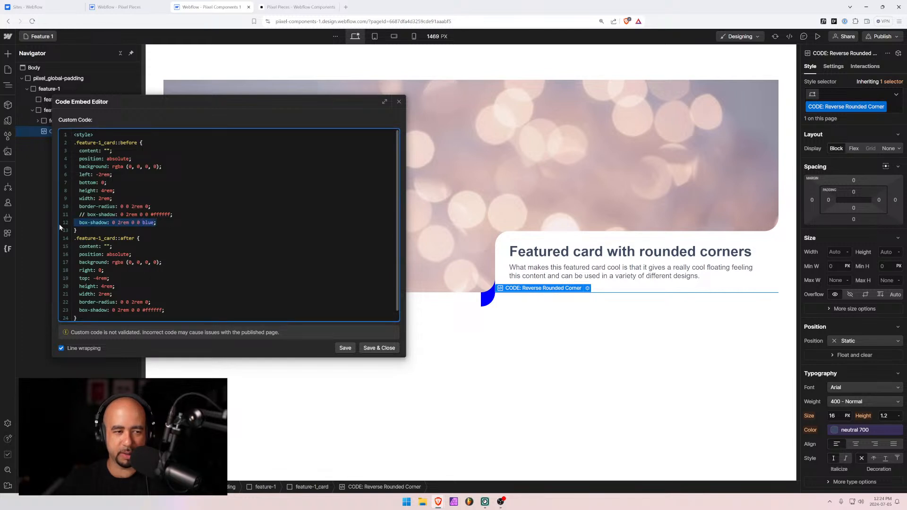
pyautogui.press('BackSpace')
pyautogui.press('BackSpace')
pyautogui.press('Home')
pyautogui.press('Delete')
pyautogui.press('Delete')
pyautogui.press('Delete')
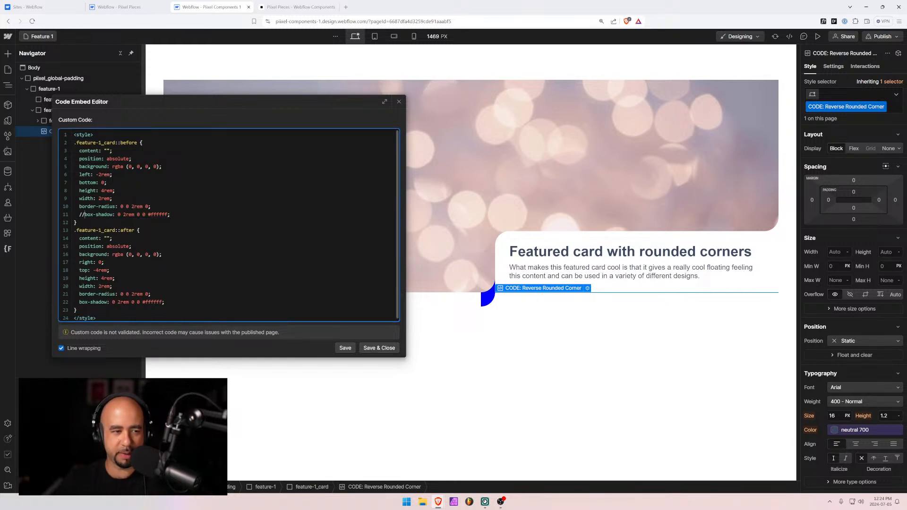
pyautogui.click(387, 348)
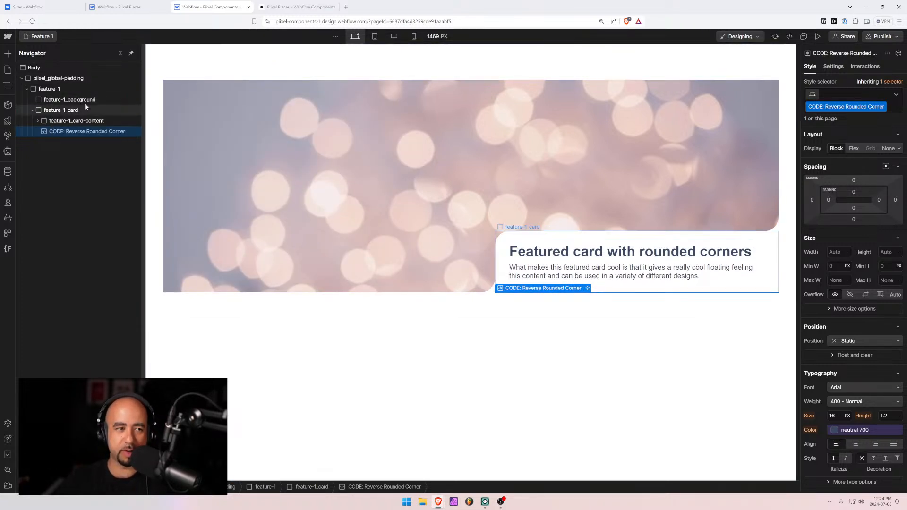
# Set feature-1's Overflow to Hidden and reopen the Reverse Rounded Corner embed code
pyautogui.click(49, 89)
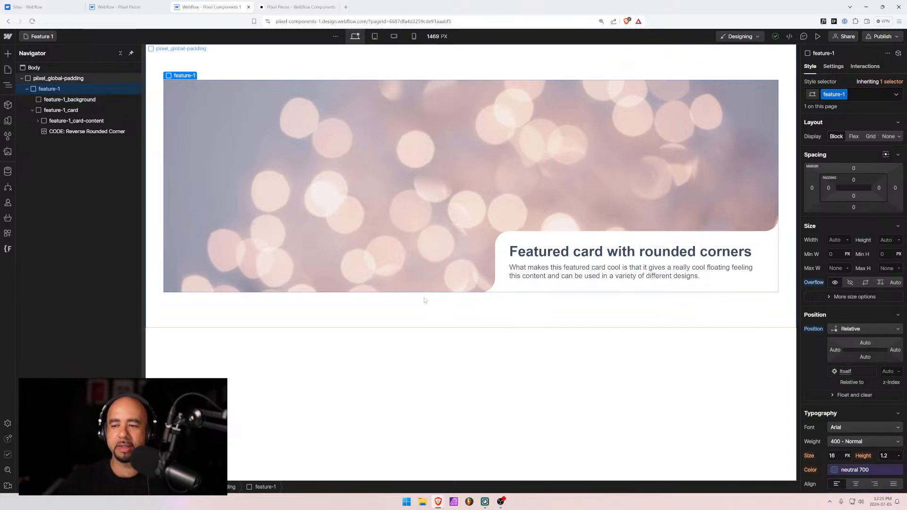
pyautogui.click(850, 282)
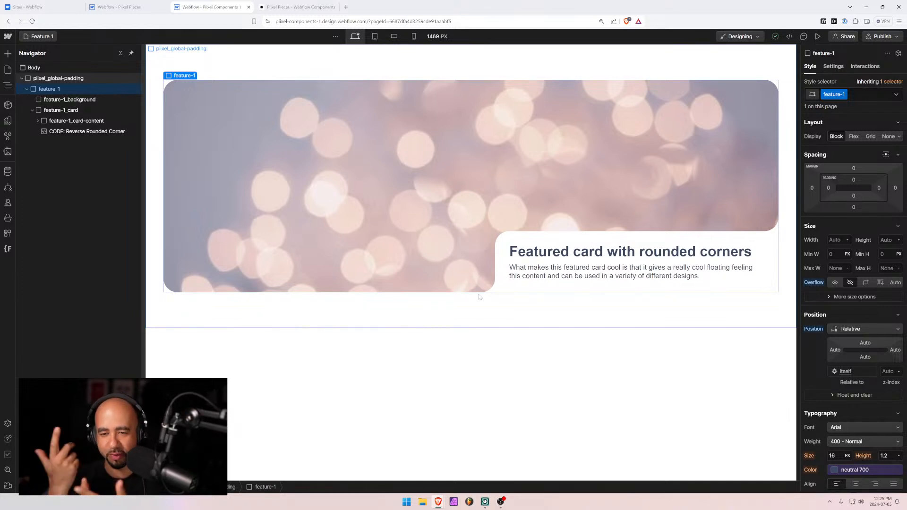
pyautogui.click(620, 244)
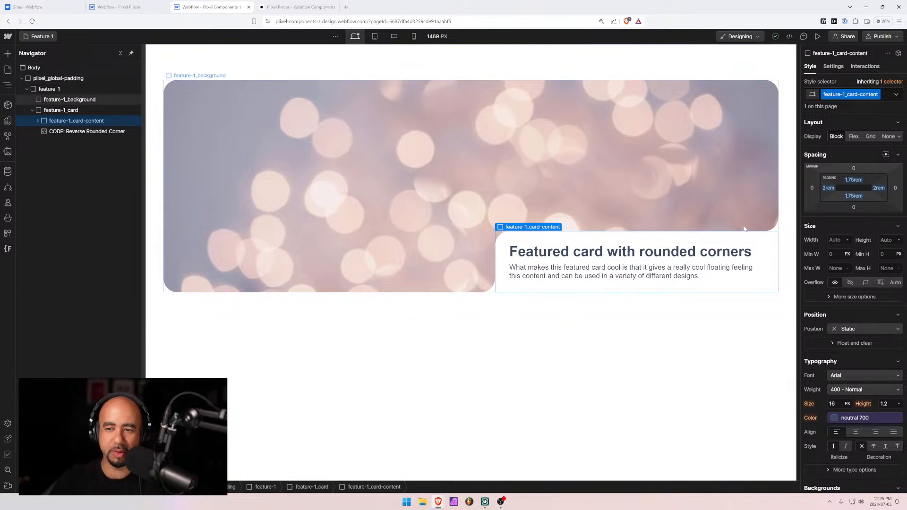
pyautogui.click(775, 226)
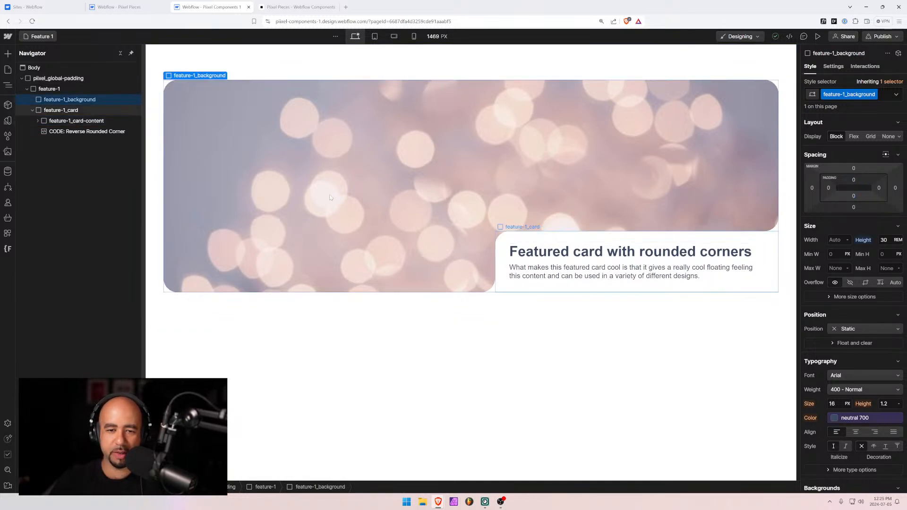
pyautogui.doubleClick(56, 132)
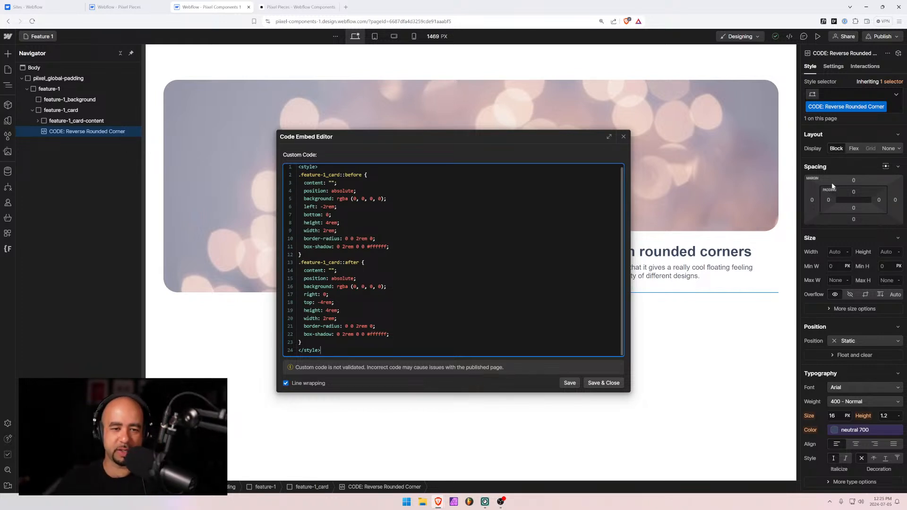
# Highlight the border-radius and white box-shadow values in the corner code, then close the editor
pyautogui.moveTo(388, 247); pyautogui.dragTo(345, 239)
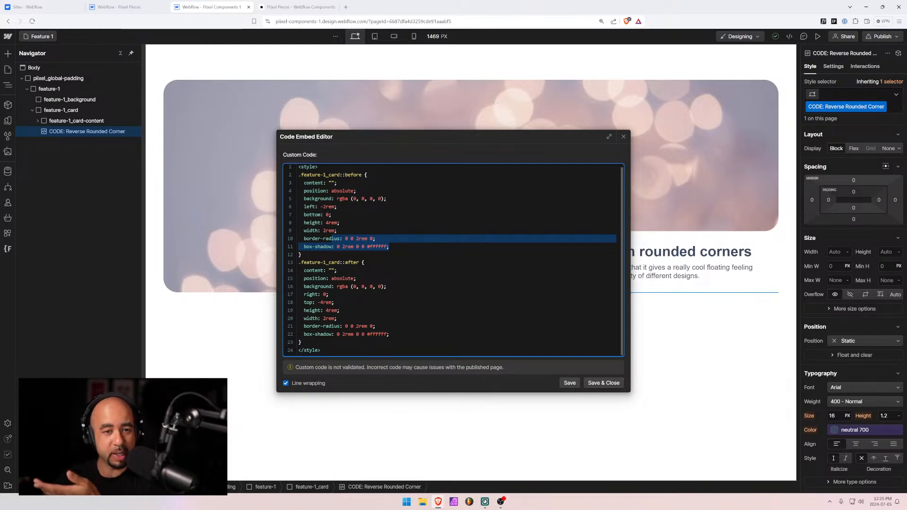
pyautogui.click(355, 175)
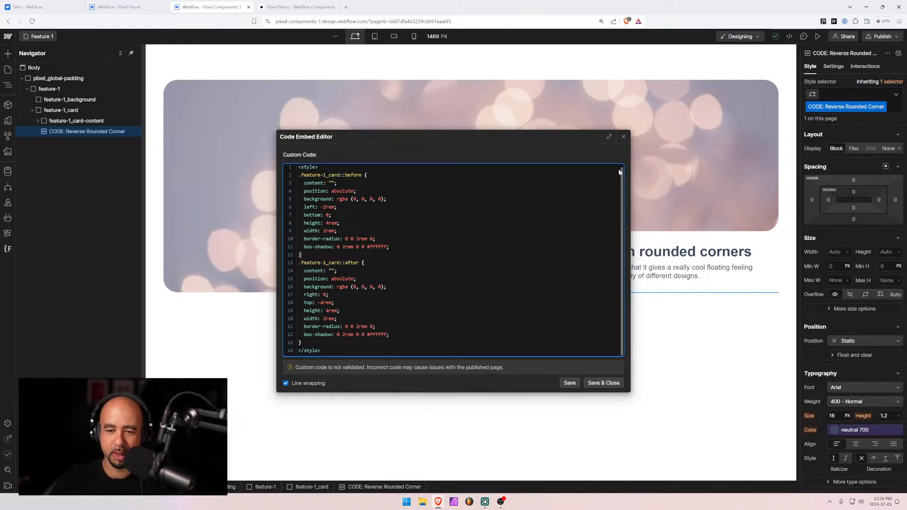
pyautogui.click(622, 137)
# Raise feature-1_card's Position Bottom offset from 38 to 43
pyautogui.click(57, 121)
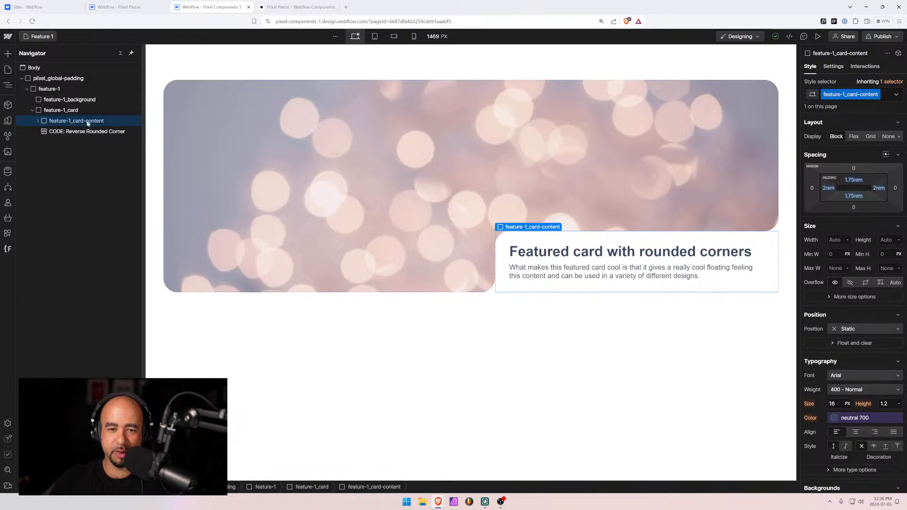
pyautogui.click(55, 113)
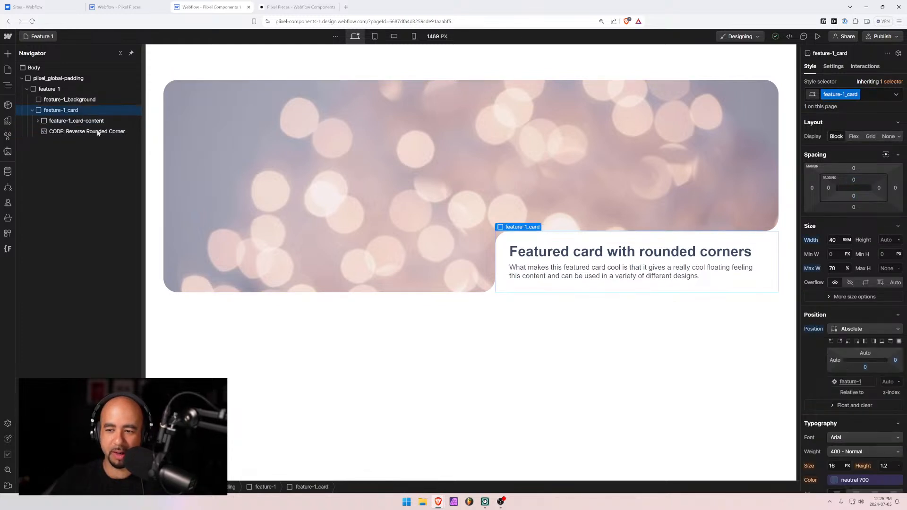
pyautogui.moveTo(866, 369); pyautogui.dragTo(864, 350)
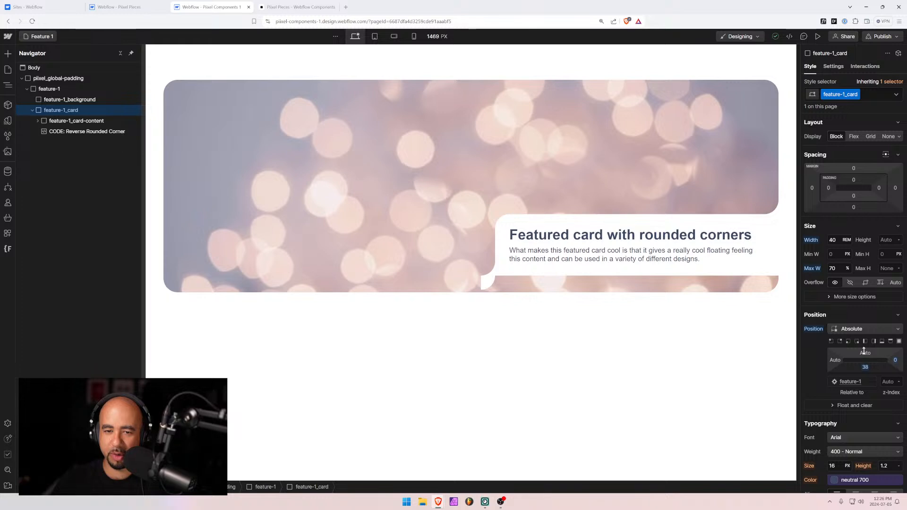
pyautogui.moveTo(864, 350); pyautogui.dragTo(864, 346)
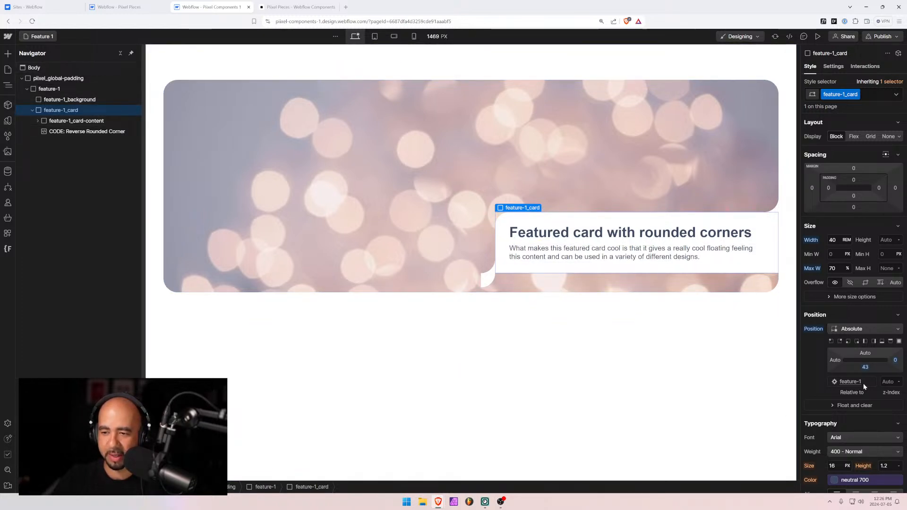
# Enter a 2 rem bottom-left border radius on the card, then deselect it
pyautogui.scroll(-7, 857, 369)
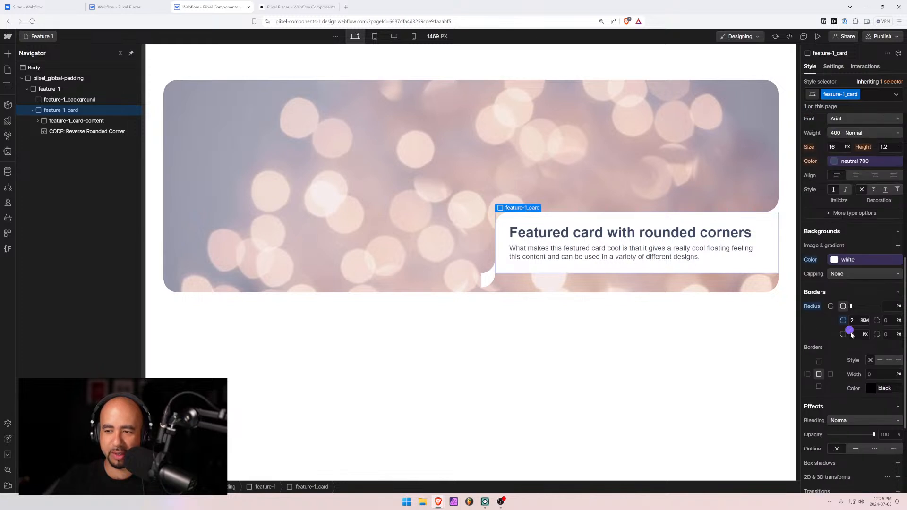
pyautogui.write('2')
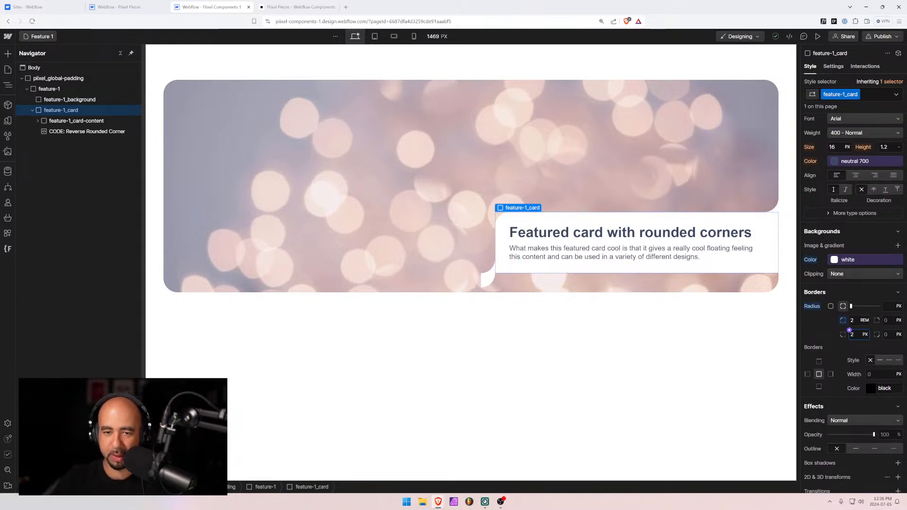
pyautogui.press('Return')
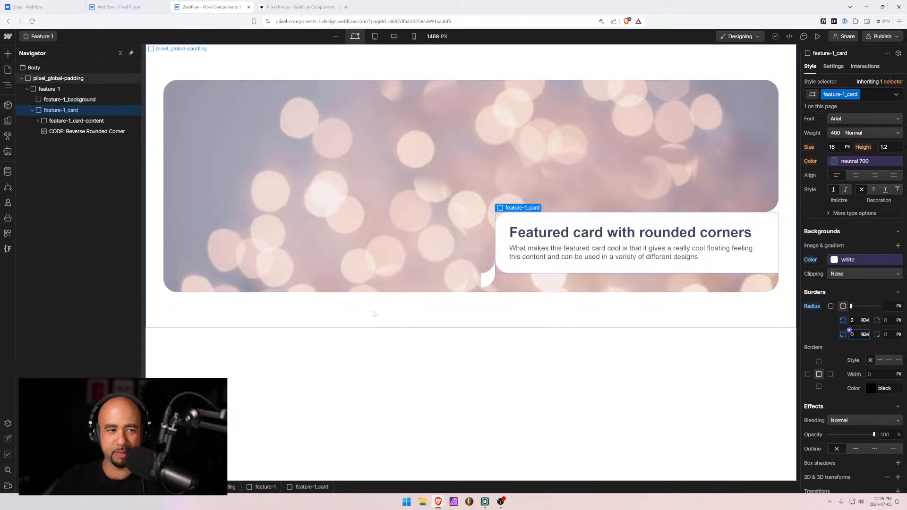
pyautogui.click(372, 314)
pyautogui.click(74, 136)
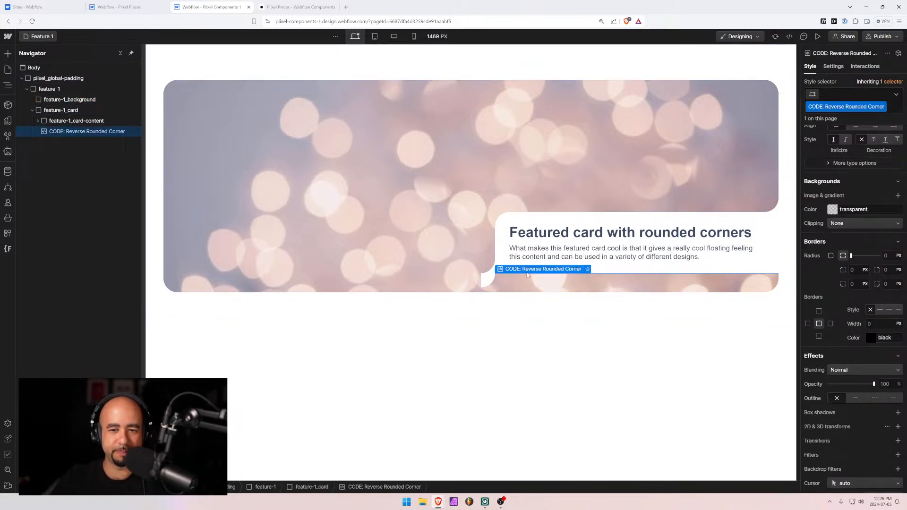
pyautogui.click(587, 270)
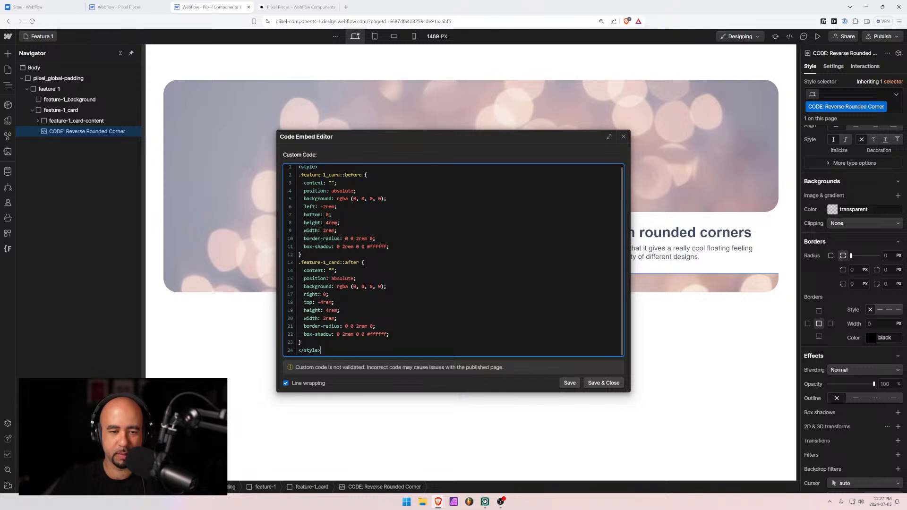
pyautogui.moveTo(299, 326); pyautogui.dragTo(389, 334)
pyautogui.moveTo(304, 318); pyautogui.dragTo(337, 318)
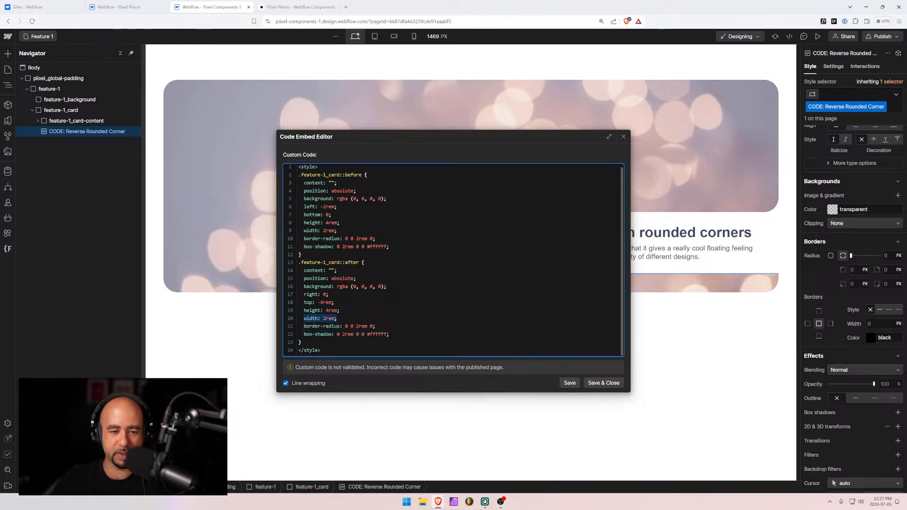
pyautogui.moveTo(304, 230); pyautogui.dragTo(337, 231)
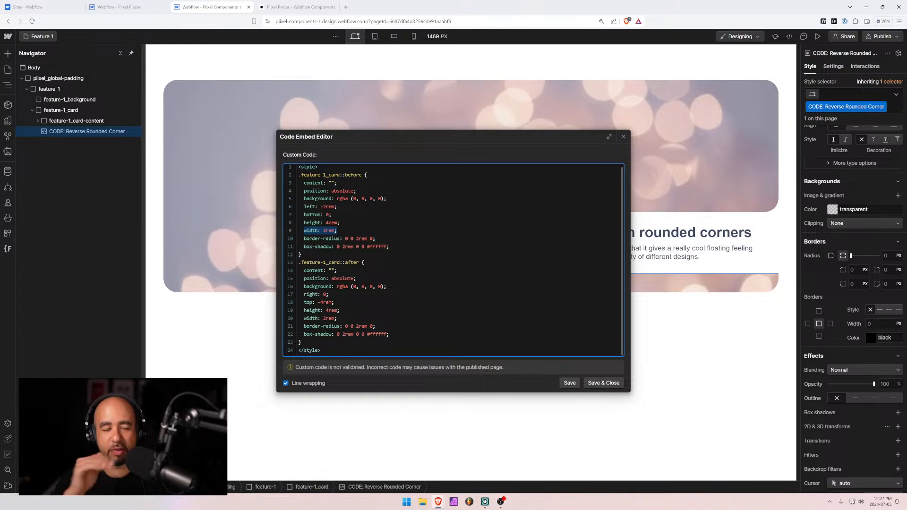
pyautogui.moveTo(373, 239); pyautogui.dragTo(354, 238)
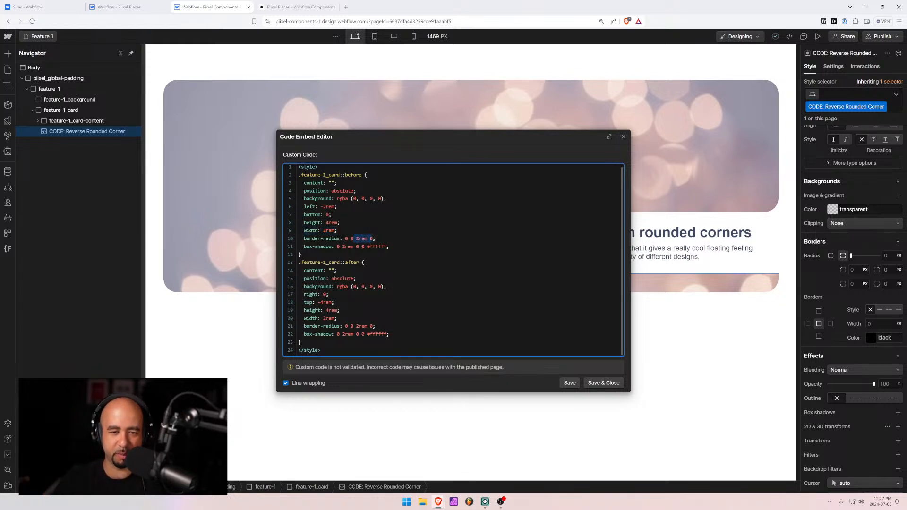
pyautogui.click(340, 223)
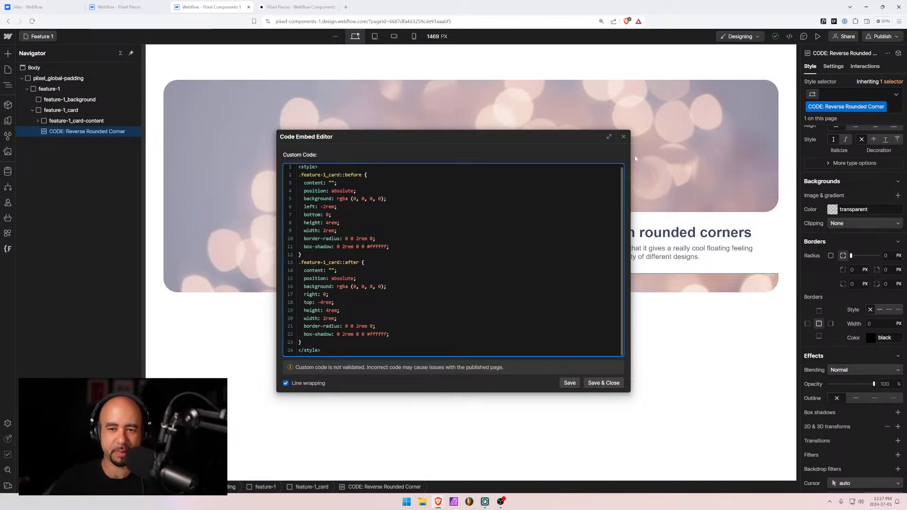
pyautogui.click(624, 137)
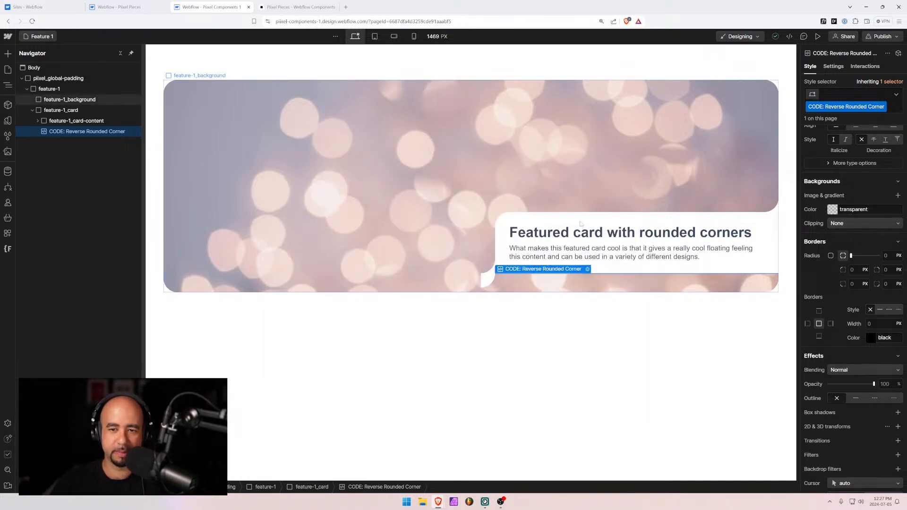
# Set feature-1_card's Position Bottom offset to the 0 preset and deselect the card
pyautogui.click(538, 218)
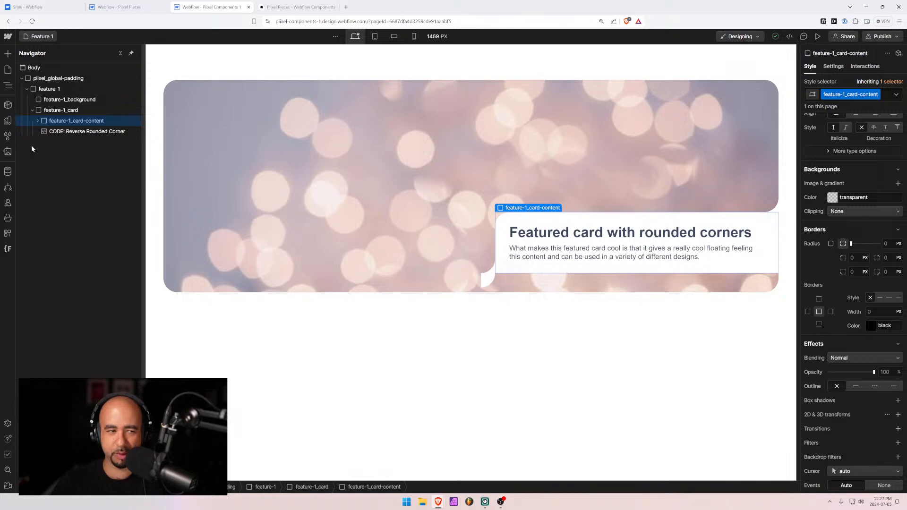
pyautogui.click(56, 132)
pyautogui.click(55, 122)
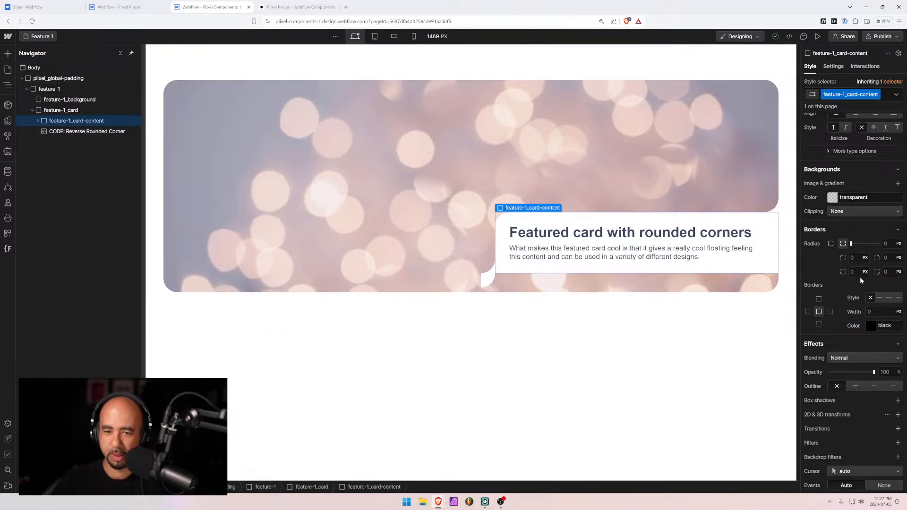
pyautogui.scroll(-2, 827, 361)
pyautogui.scroll(8, 842, 365)
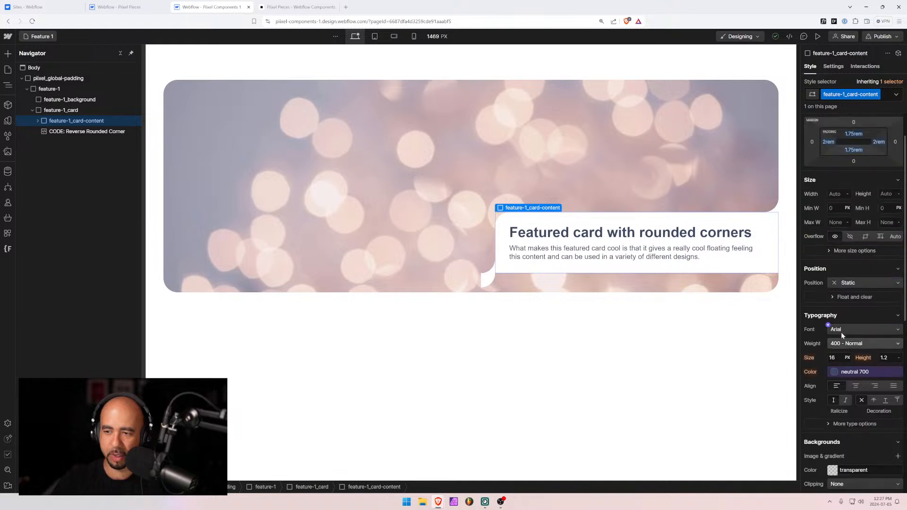
pyautogui.click(60, 110)
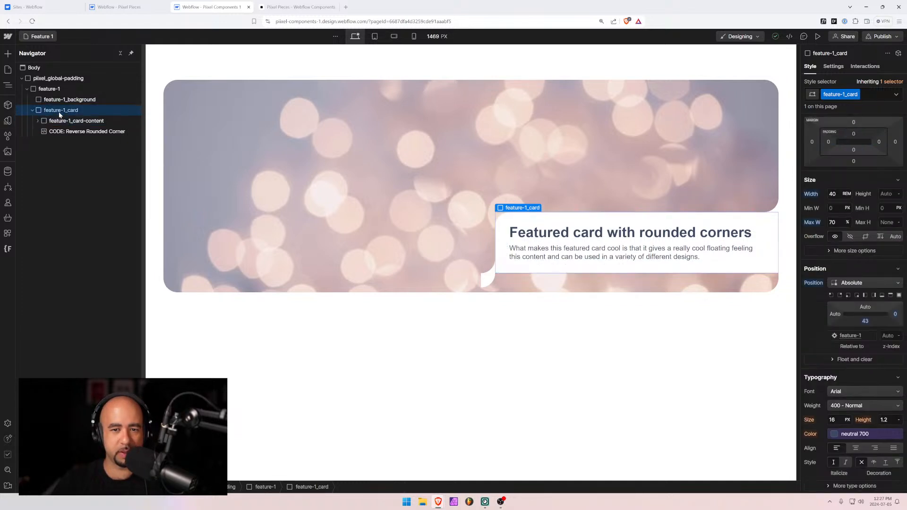
pyautogui.click(865, 322)
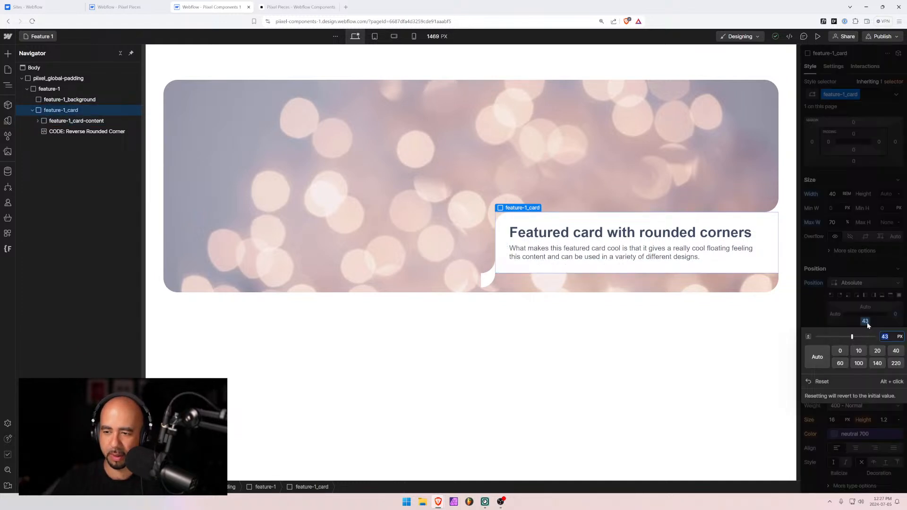
pyautogui.click(840, 350)
pyautogui.click(597, 364)
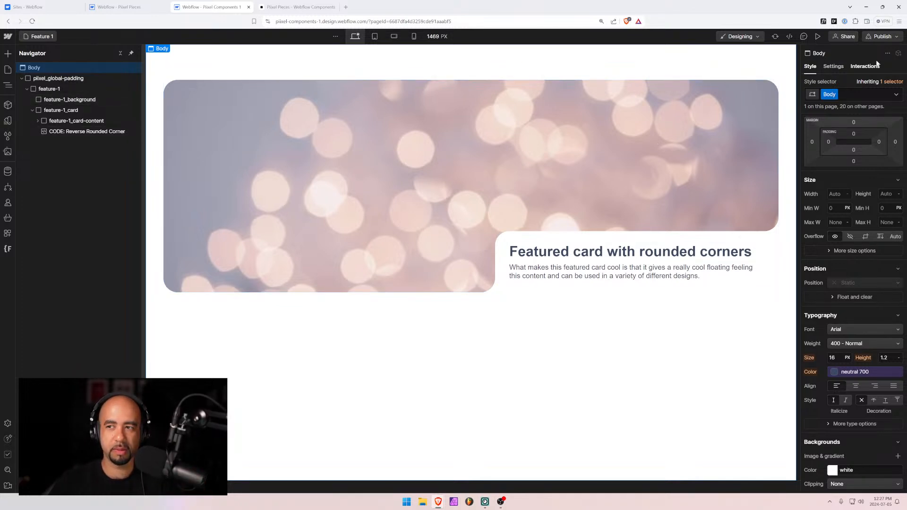
# Publish to the com1.pixel.ca production domain and switch to the Pixel Pieces CMS tab
pyautogui.click(895, 37)
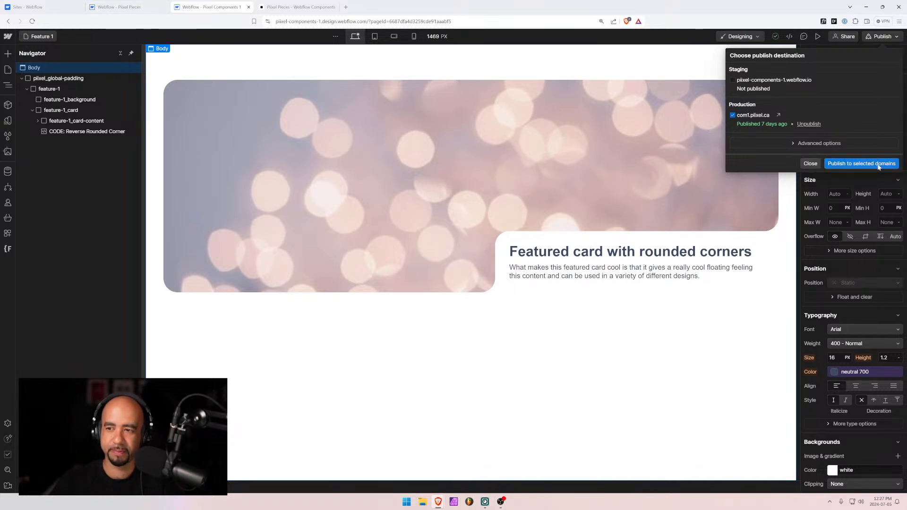
pyautogui.click(836, 164)
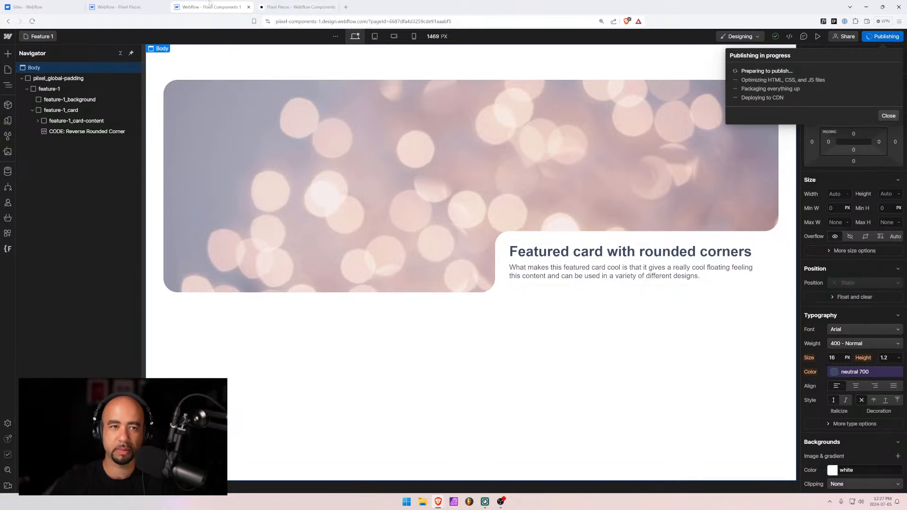
pyautogui.hotkey('ctrl', 'Tab')
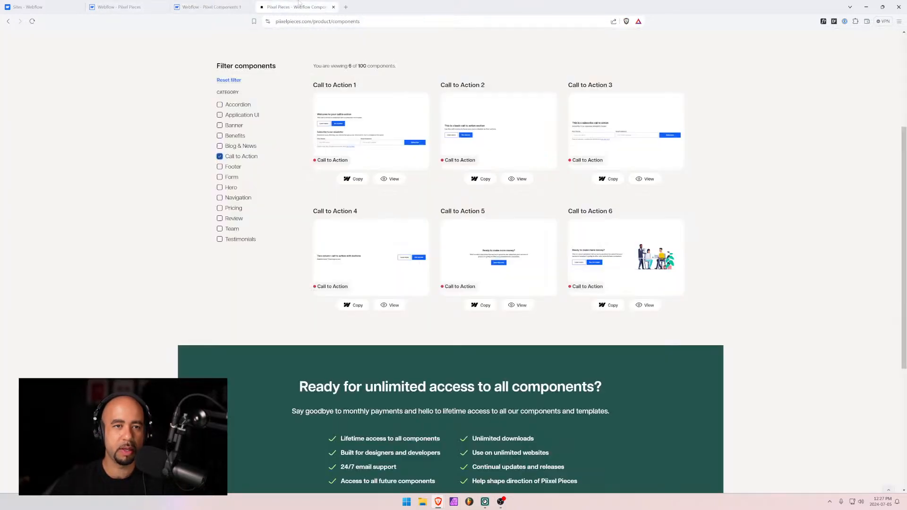
pyautogui.click(141, 7)
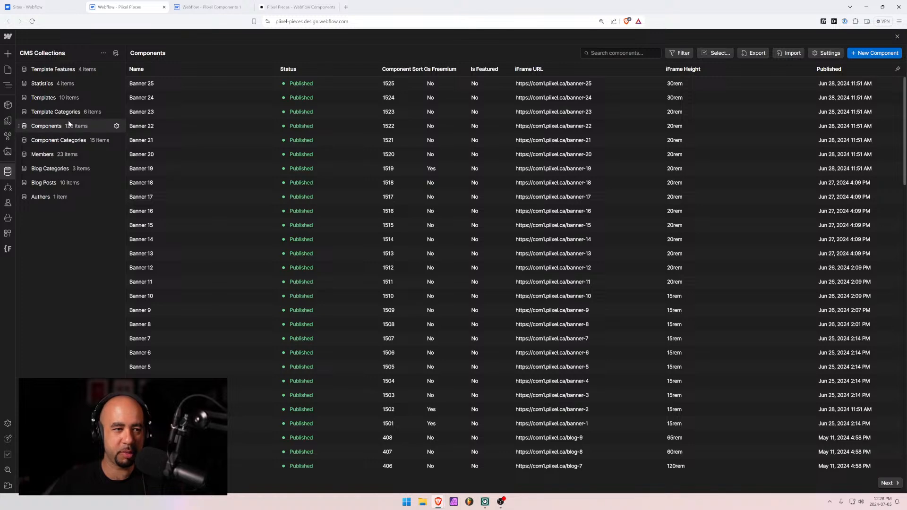
# Check the Feature entry in Component Categories, then view the live page listing six Call to Action components
pyautogui.click(53, 140)
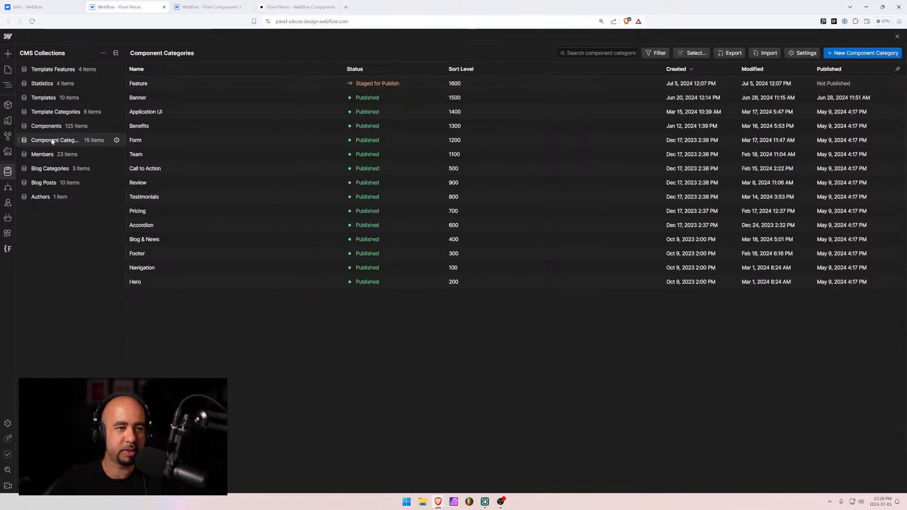
pyautogui.click(172, 83)
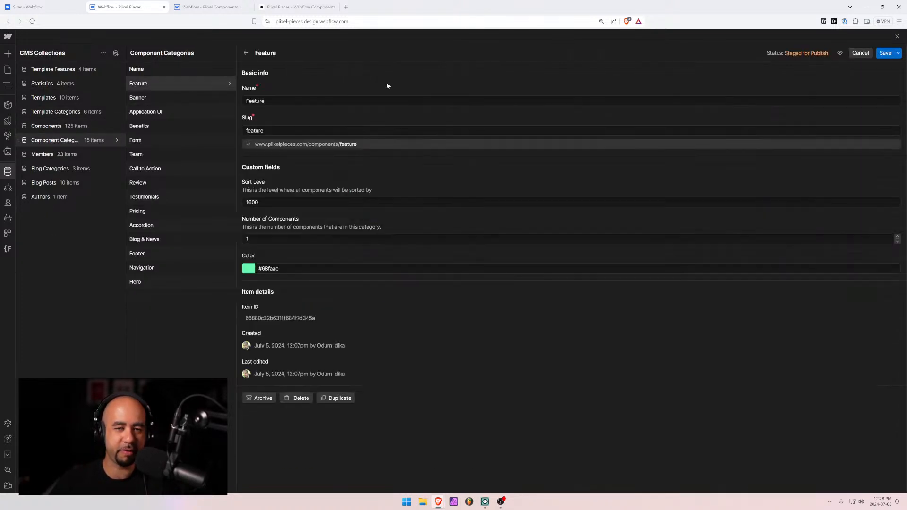
pyautogui.click(308, 4)
pyautogui.click(208, 7)
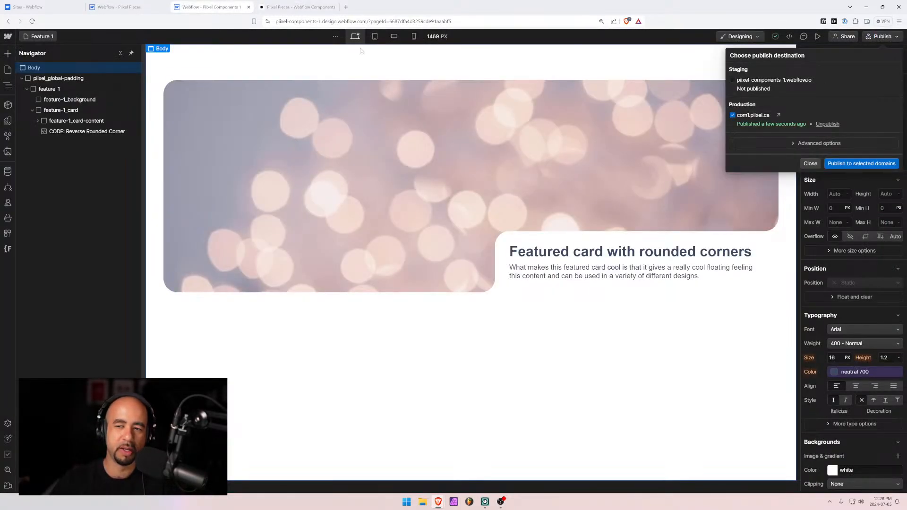
pyautogui.click(810, 164)
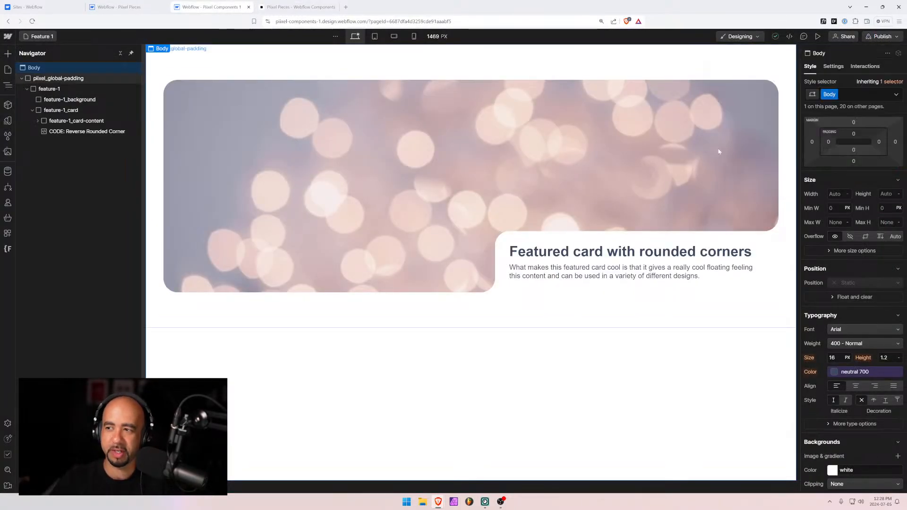
pyautogui.click(121, 6)
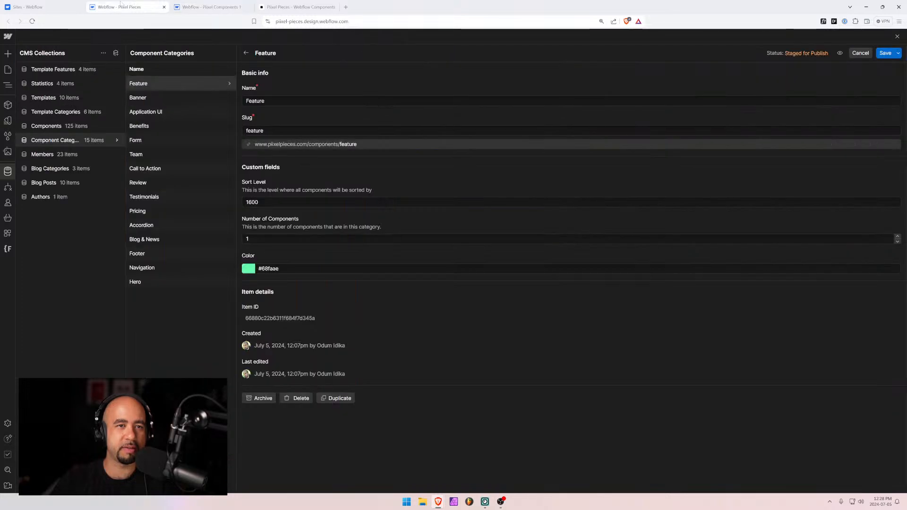
pyautogui.click(297, 7)
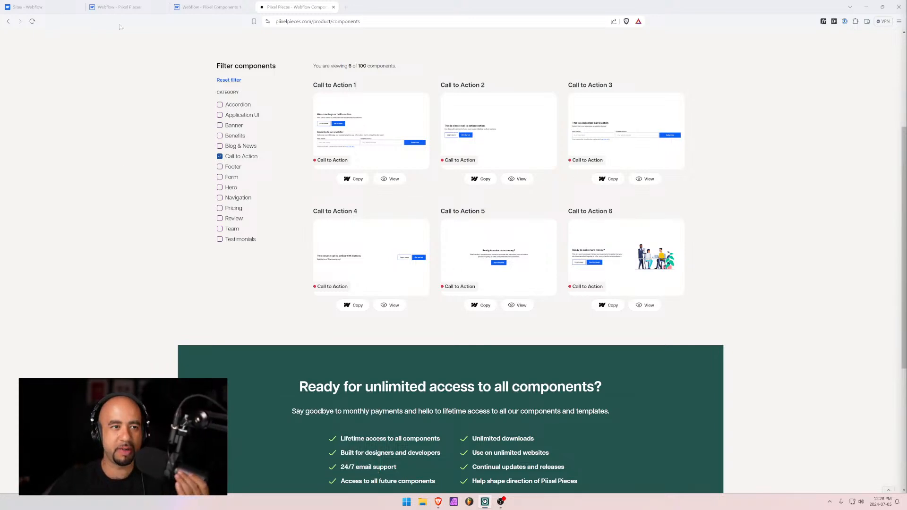
# Go back to the Pixel Pieces CMS showing the 125-item Components collection
pyautogui.click(134, 7)
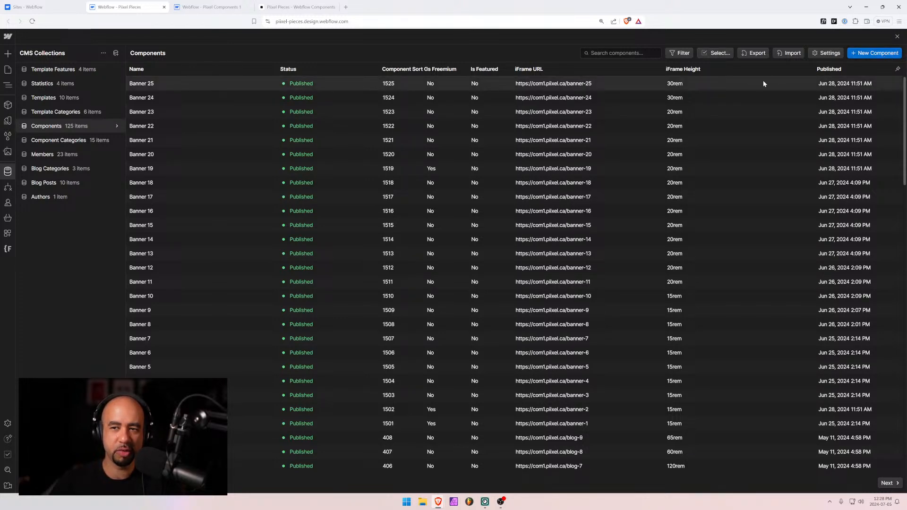
# Start a new Components item and check the feature-1_background element's height in the Designer
pyautogui.click(867, 53)
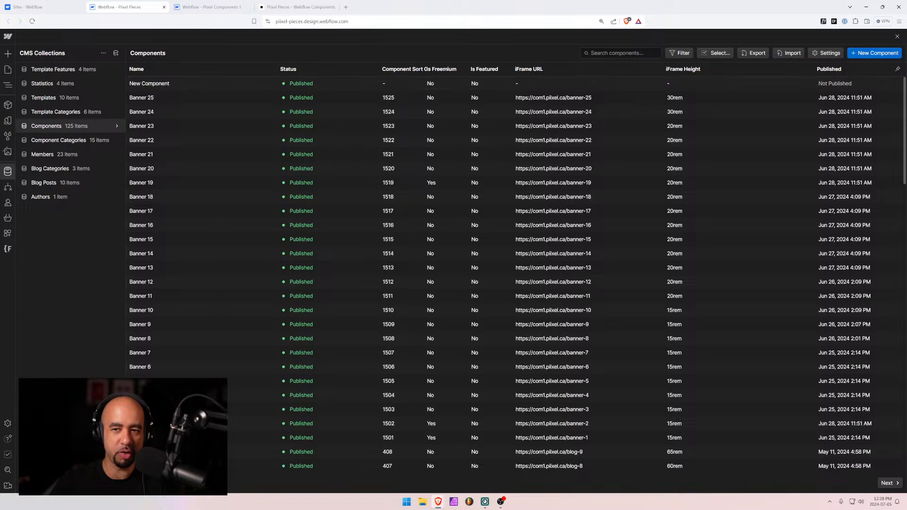
pyautogui.scroll(-3, 282, 224)
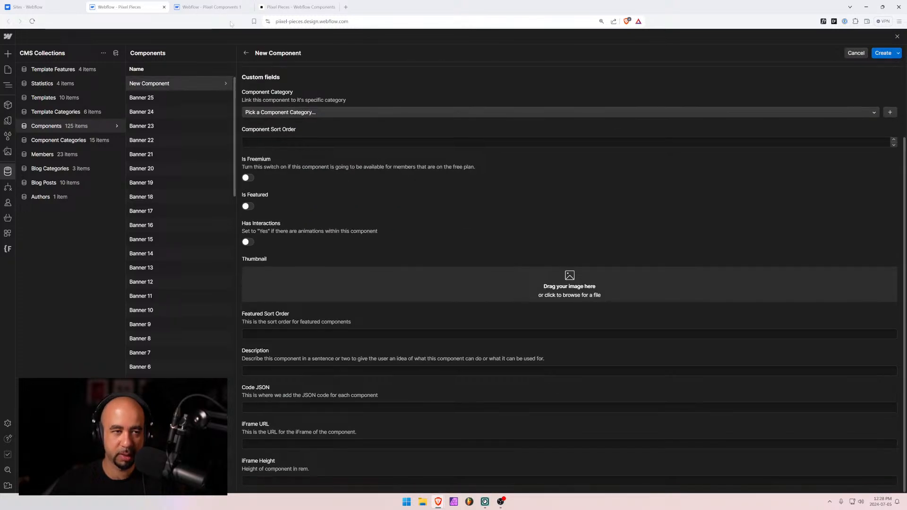
pyautogui.hotkey('ctrl', 'Tab')
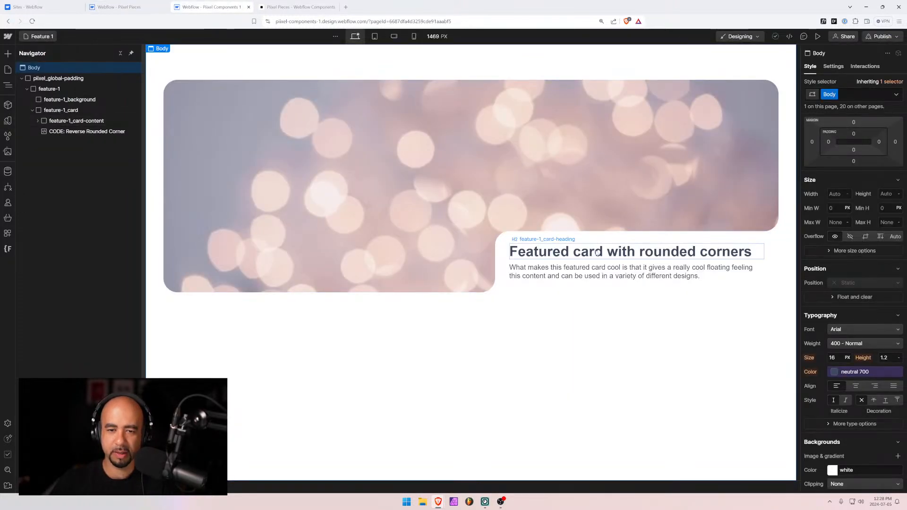
pyautogui.click(637, 289)
pyautogui.scroll(-3, 841, 425)
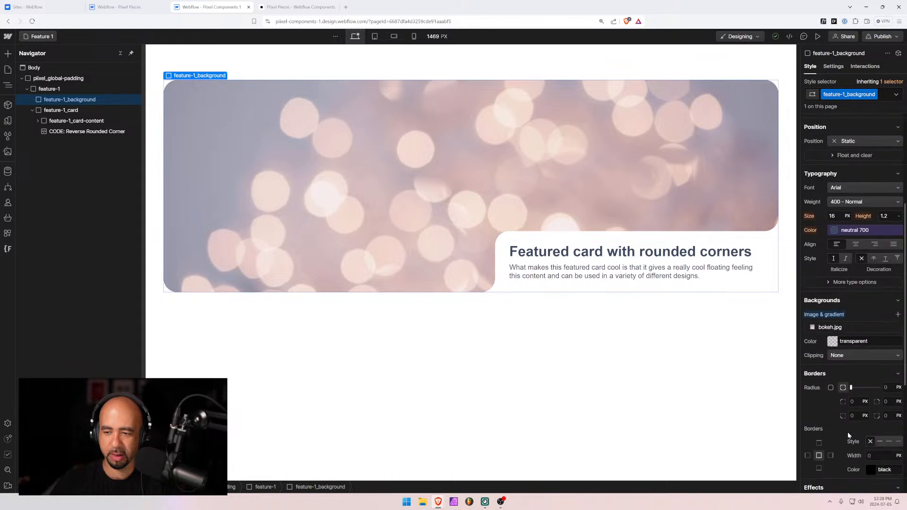
pyautogui.scroll(3, 850, 368)
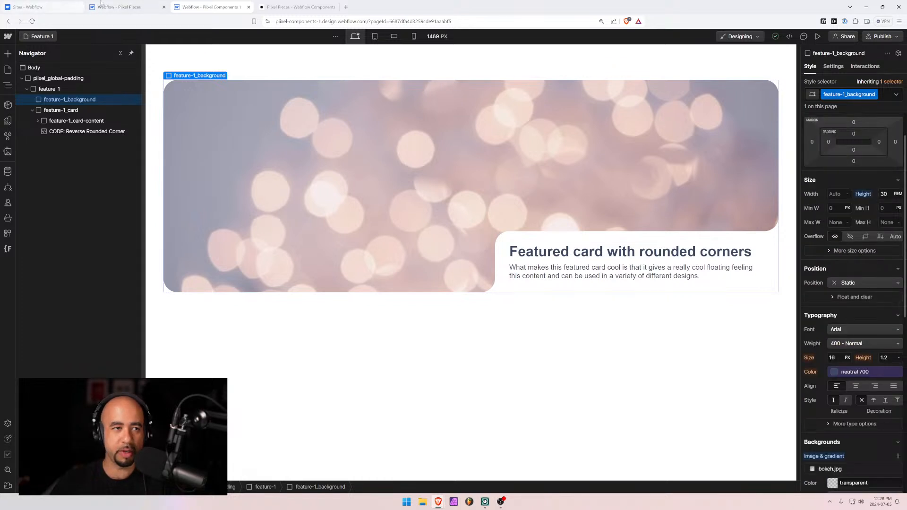
pyautogui.click(121, 7)
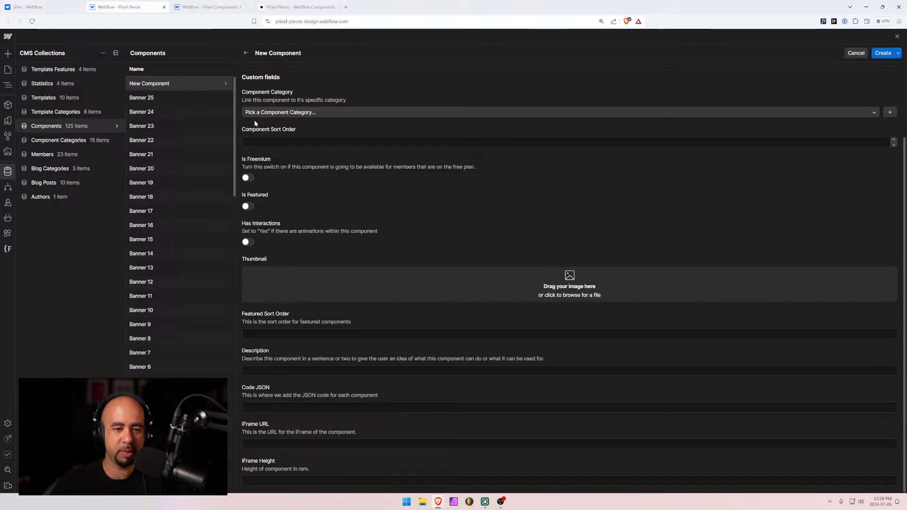
# Set the new item's Component Category to Feature and iFrame Height to 30rem
pyautogui.click(274, 112)
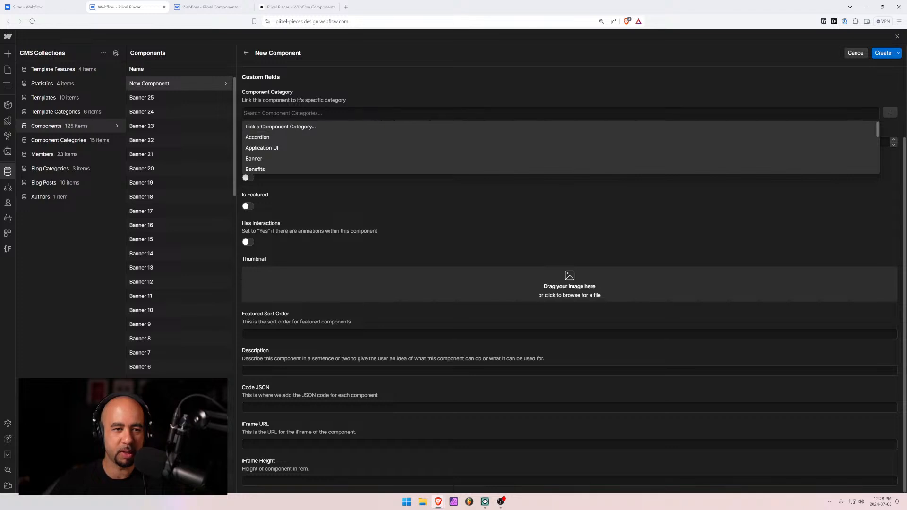
pyautogui.write('fea')
pyautogui.click(273, 137)
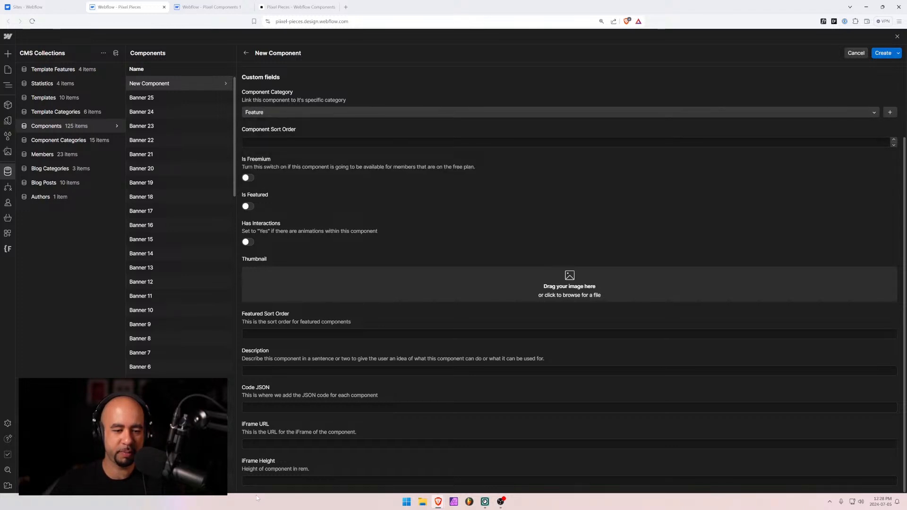
pyautogui.click(256, 481)
pyautogui.write('30')
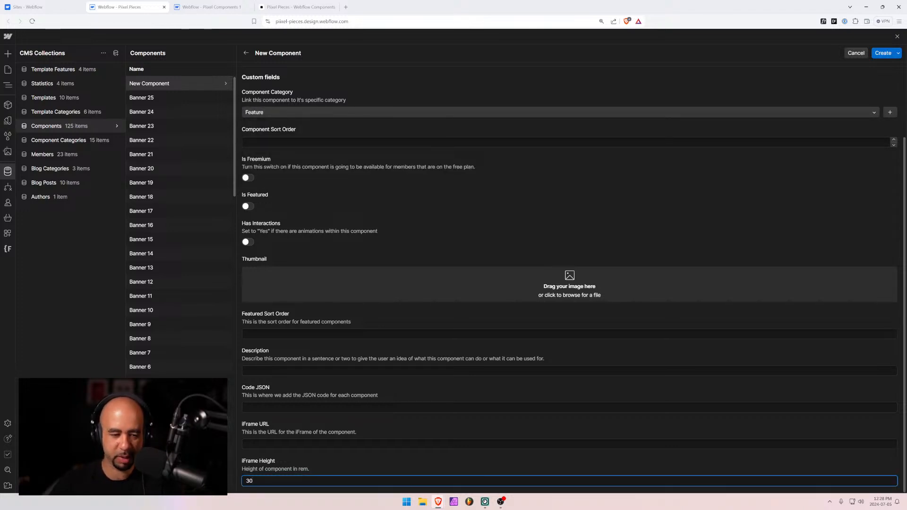
pyautogui.write('rem')
pyautogui.press('Tab')
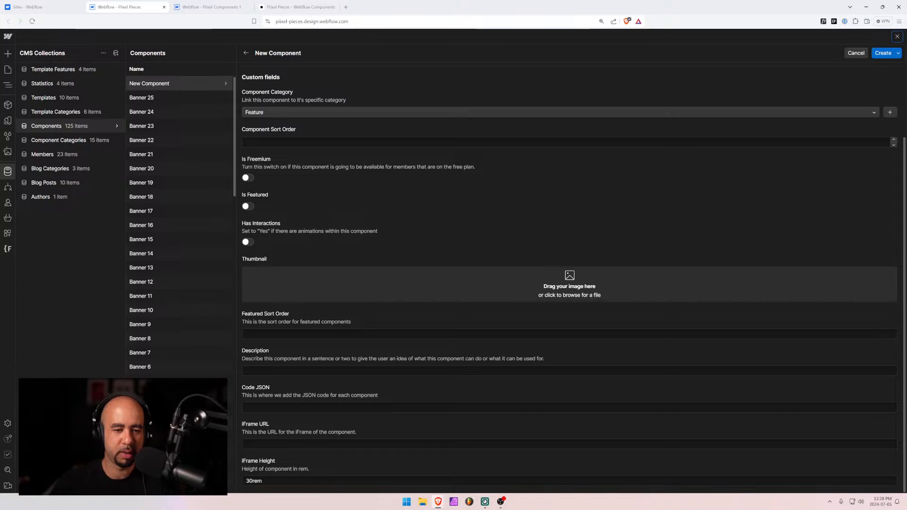
pyautogui.click(208, 6)
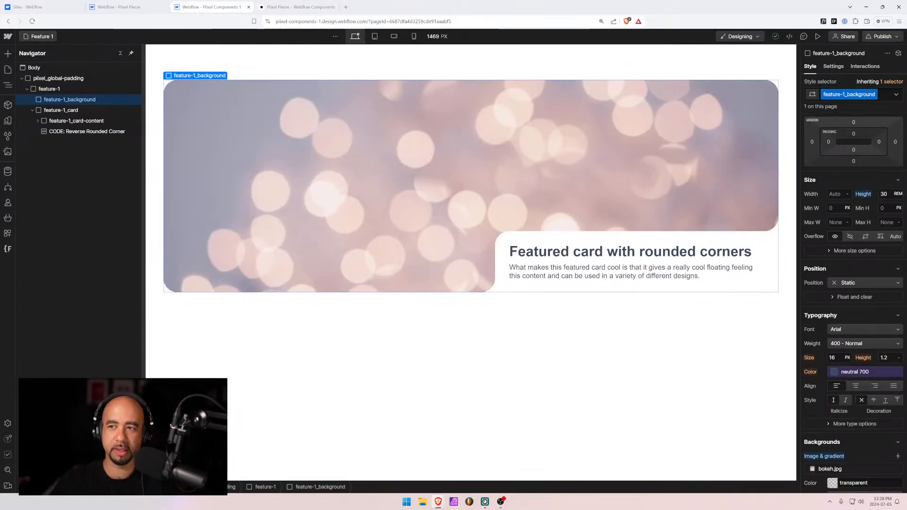
pyautogui.click(882, 36)
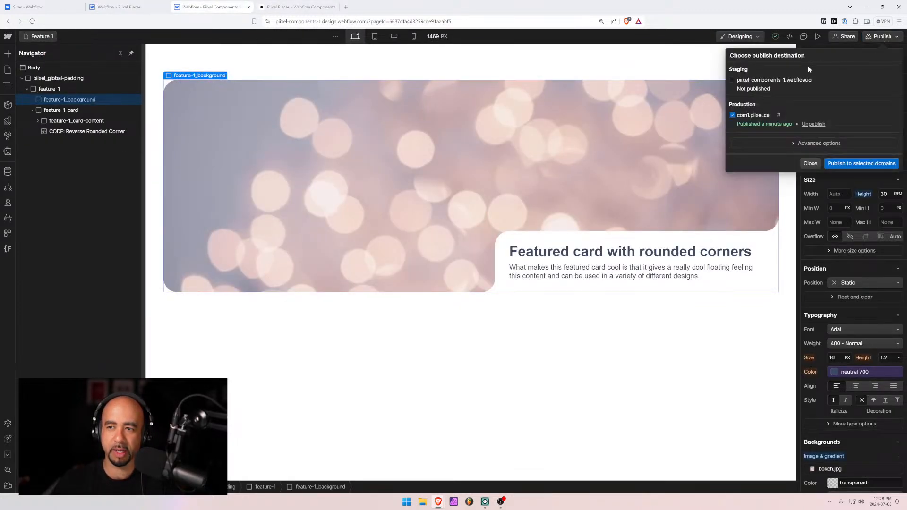
pyautogui.click(779, 114)
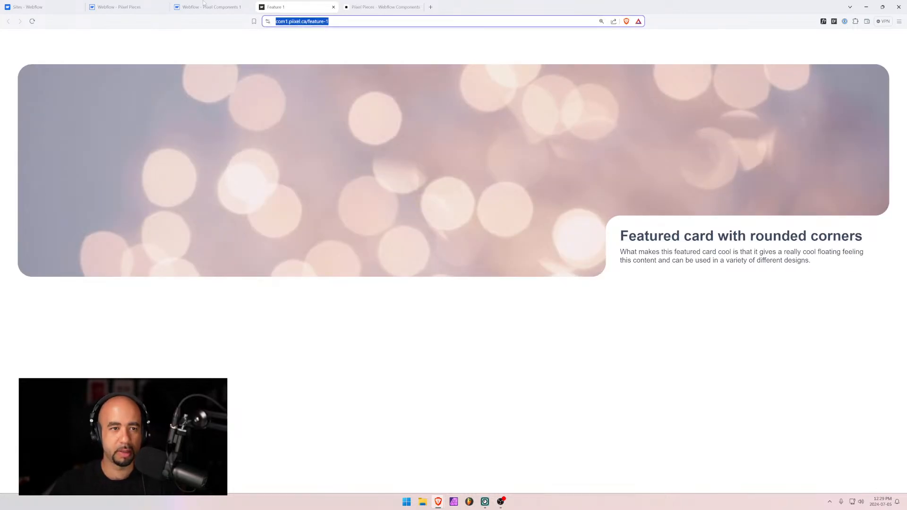
pyautogui.click(118, 7)
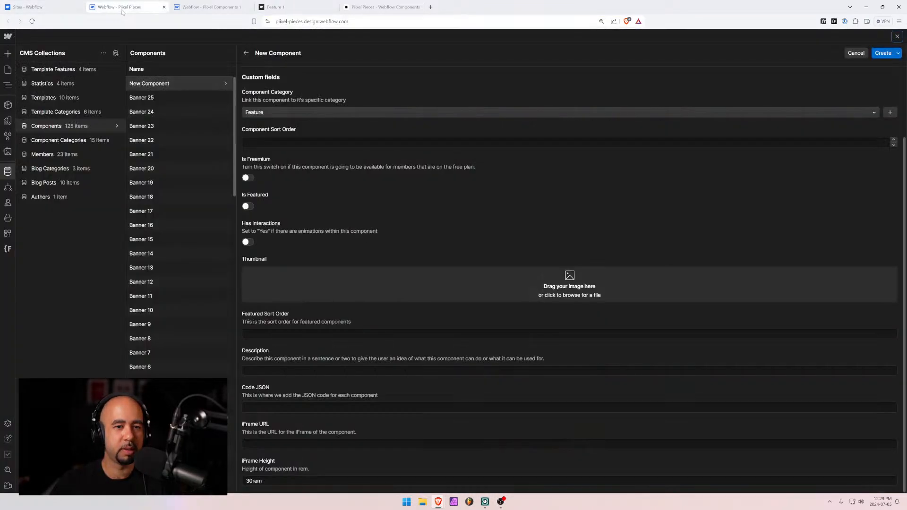
pyautogui.click(272, 443)
pyautogui.write('https://com1.pixel.ca/feature-1')
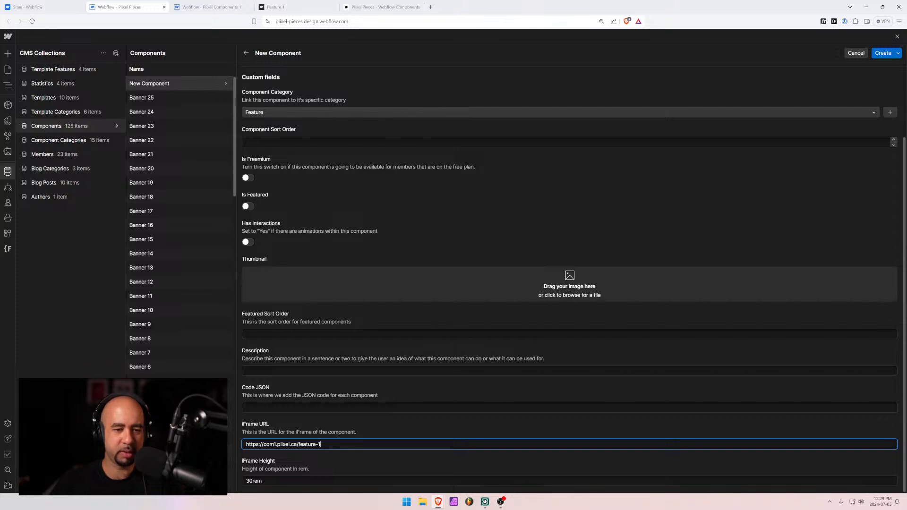
pyautogui.click(283, 334)
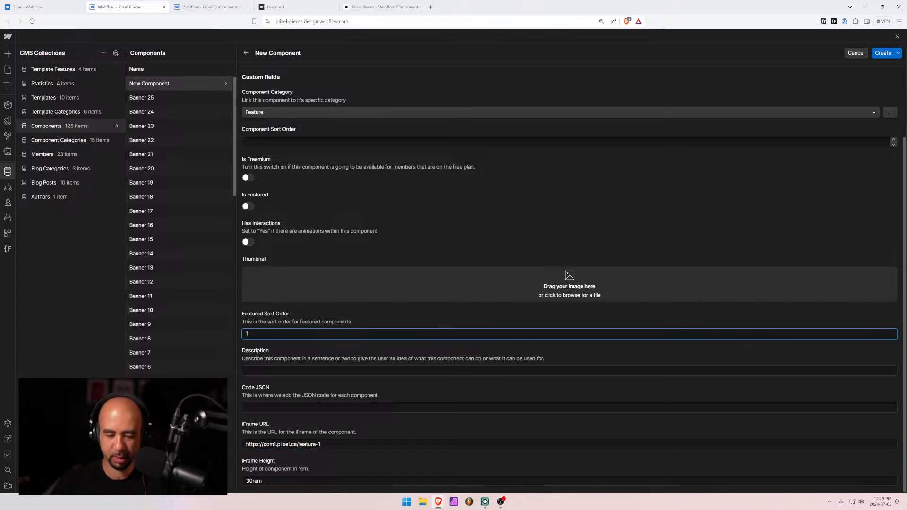
# Turn on Is Freemium and set the Component Sort Order to 1601
pyautogui.scroll(3, 276, 189)
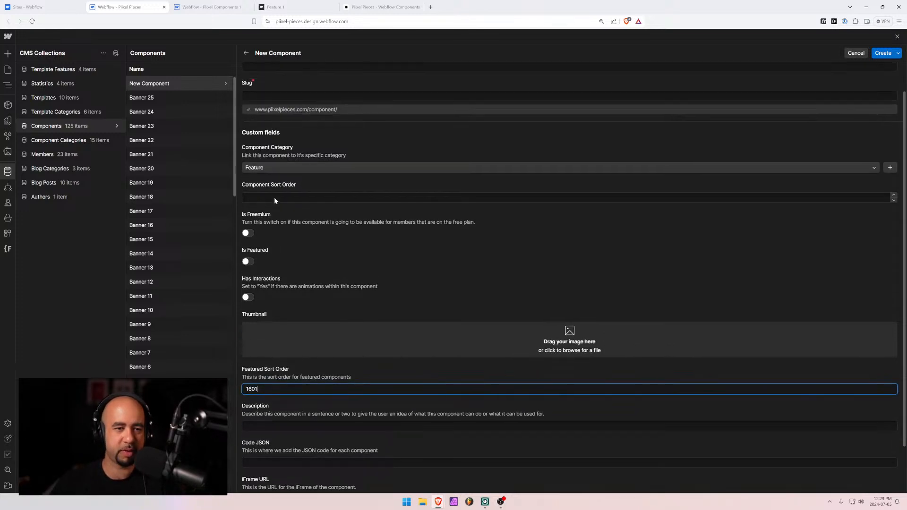
pyautogui.click(248, 248)
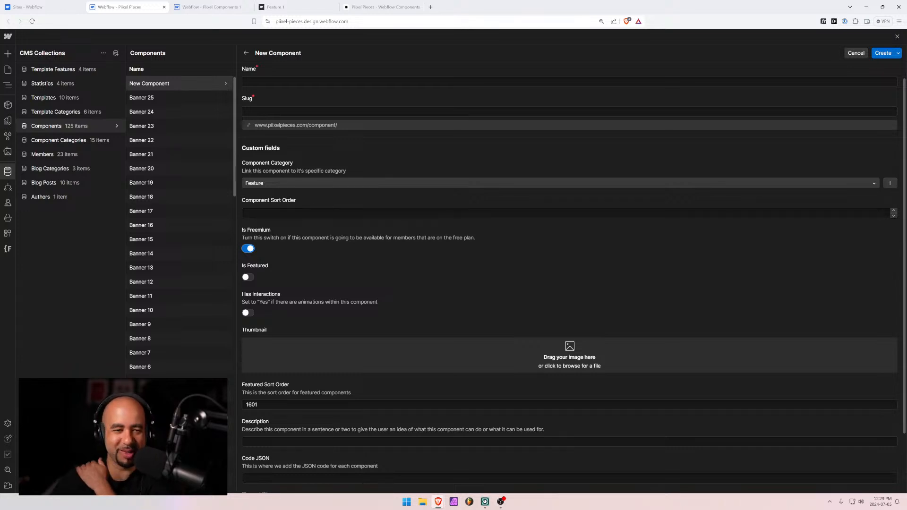
pyautogui.click(246, 213)
pyautogui.write('16')
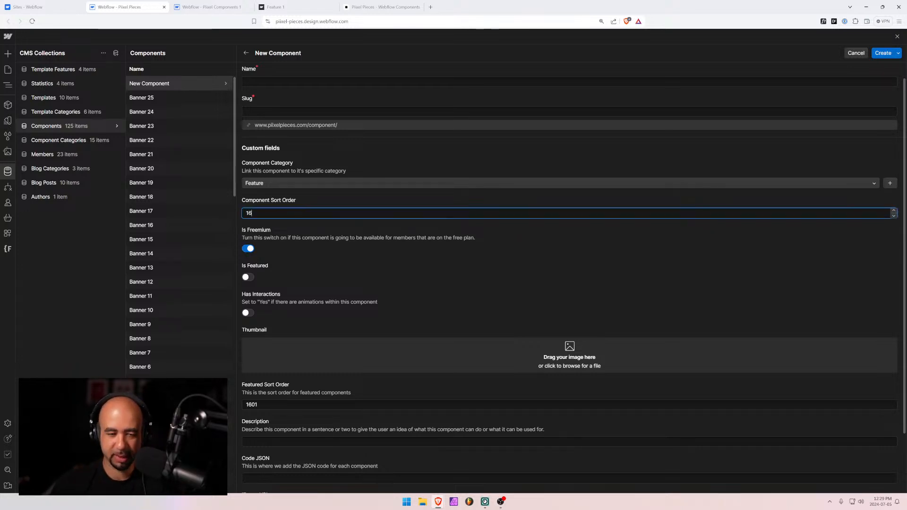
pyautogui.write('01')
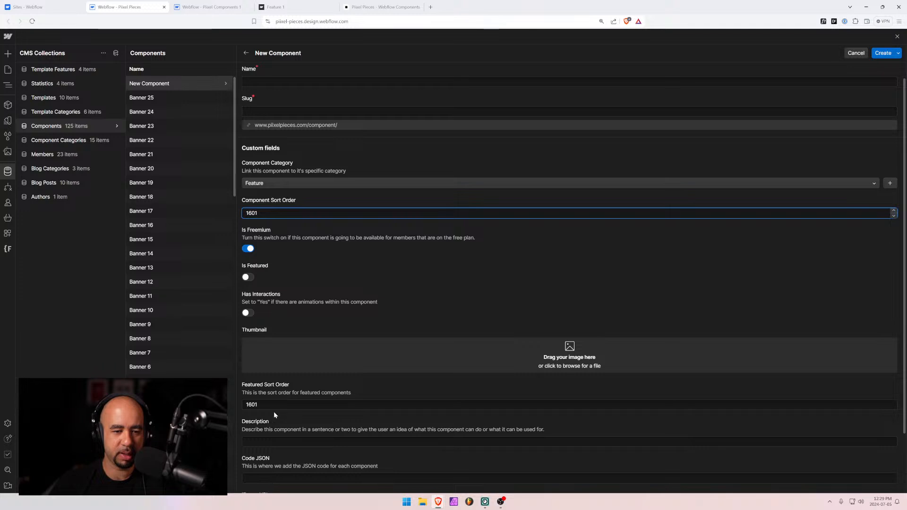
pyautogui.moveTo(273, 405); pyautogui.dragTo(230, 404)
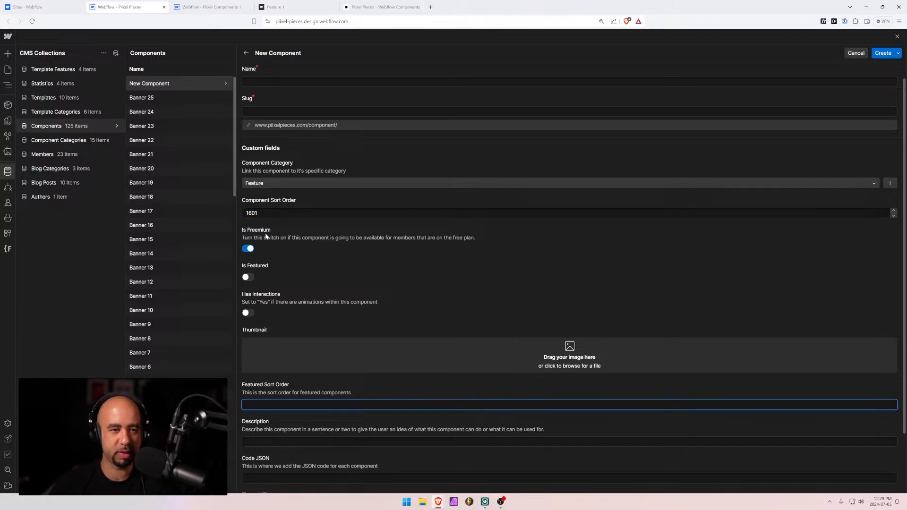
pyautogui.scroll(1, 266, 237)
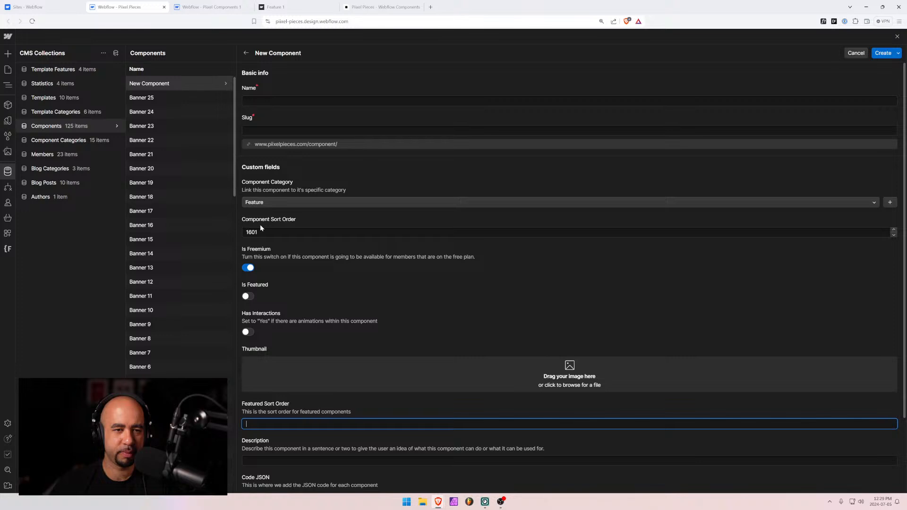
# Name the item 'Feature 1' and describe it as a featured section with rounded corners outside and inside
pyautogui.click(268, 101)
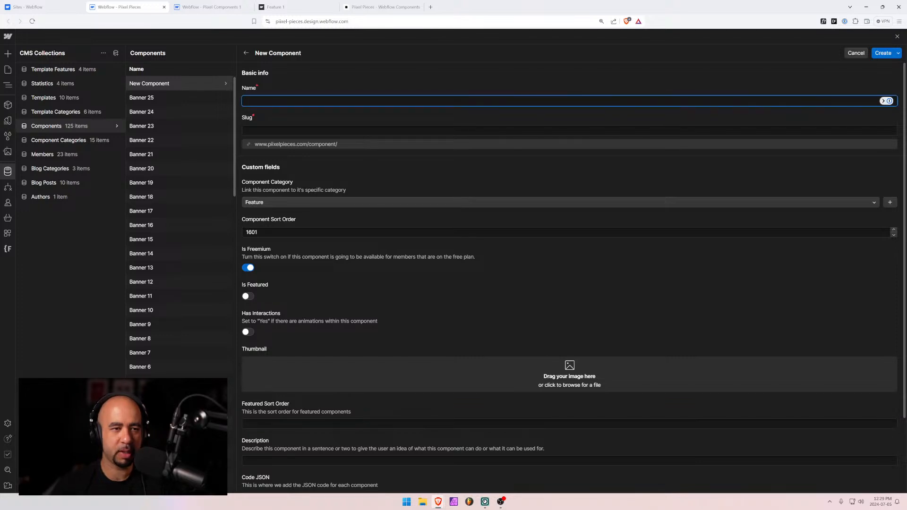
pyautogui.write('Feature 1')
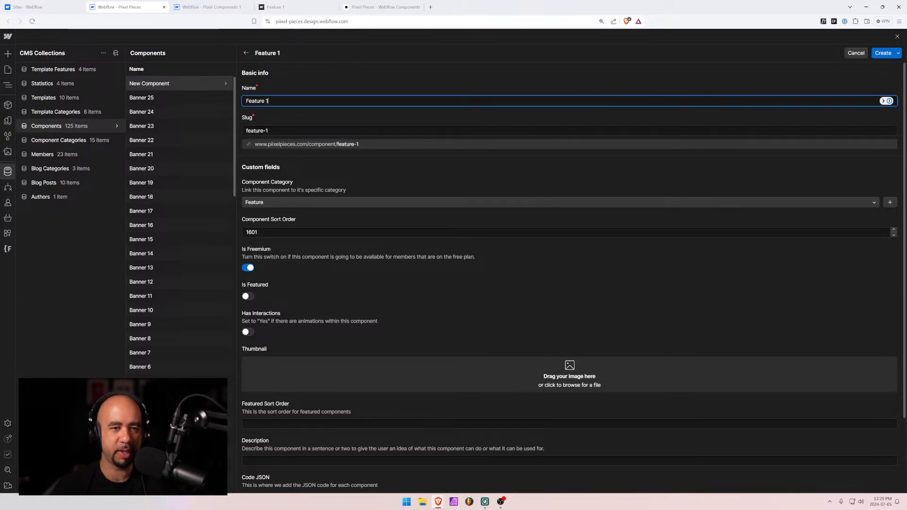
pyautogui.scroll(-2, 310, 214)
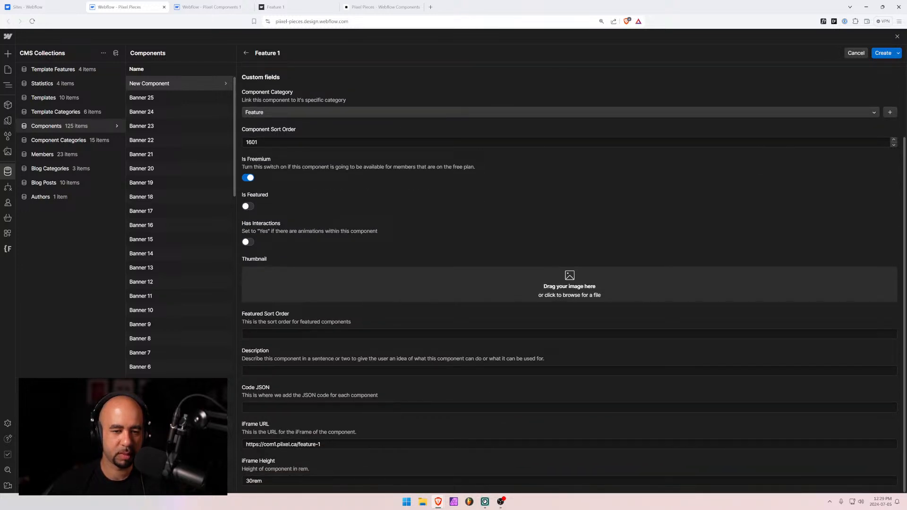
pyautogui.click(303, 371)
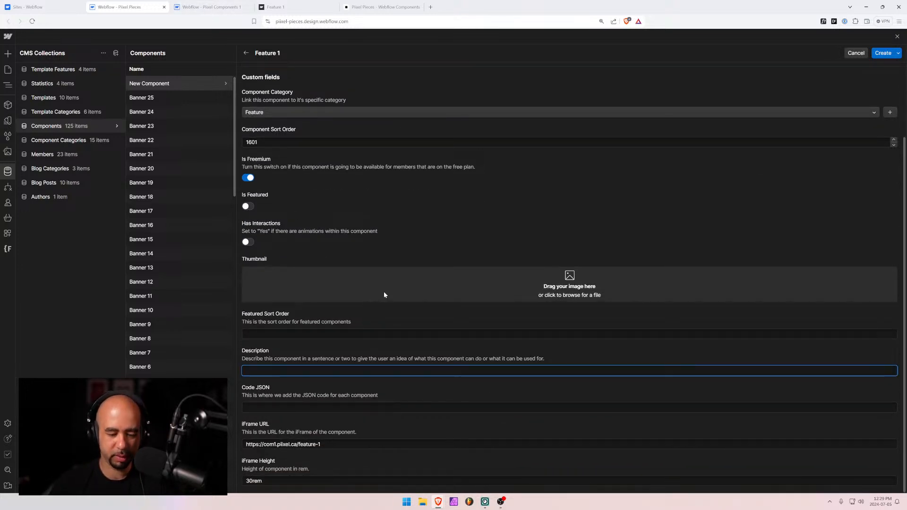
pyautogui.write('A ')
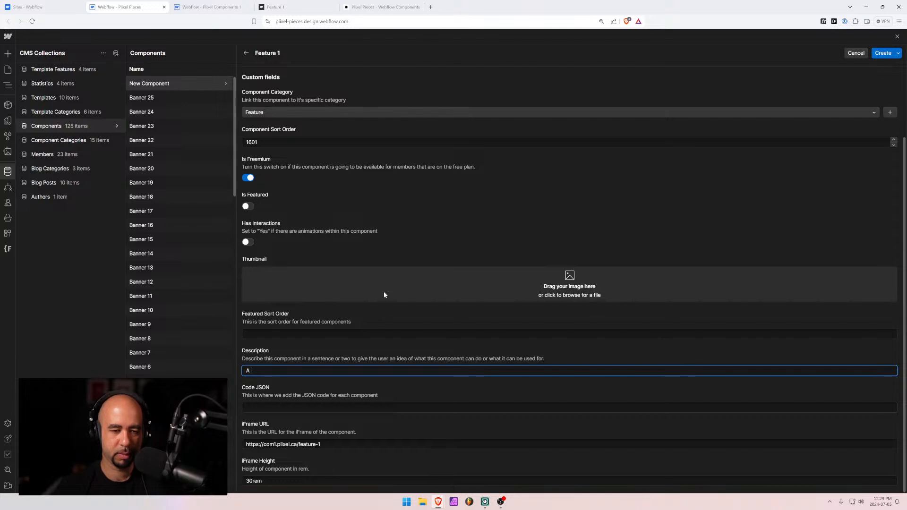
pyautogui.write('featured')
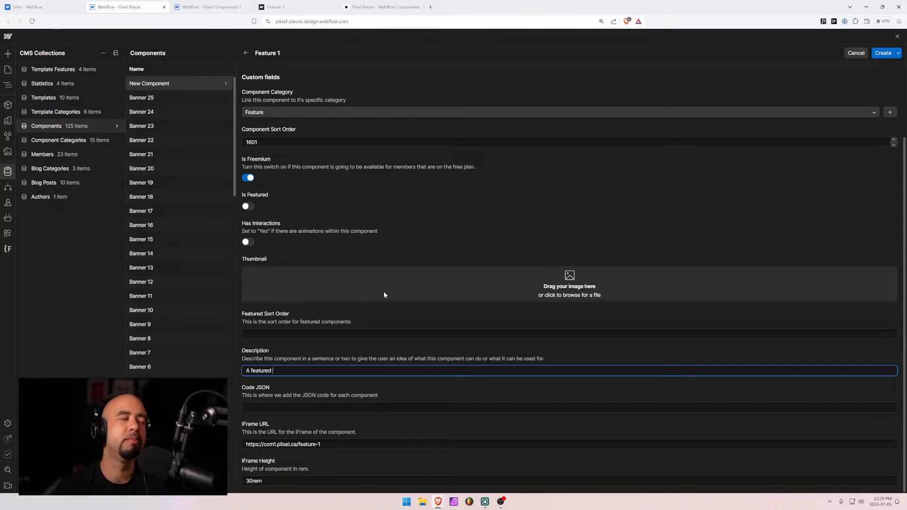
pyautogui.write(' section ')
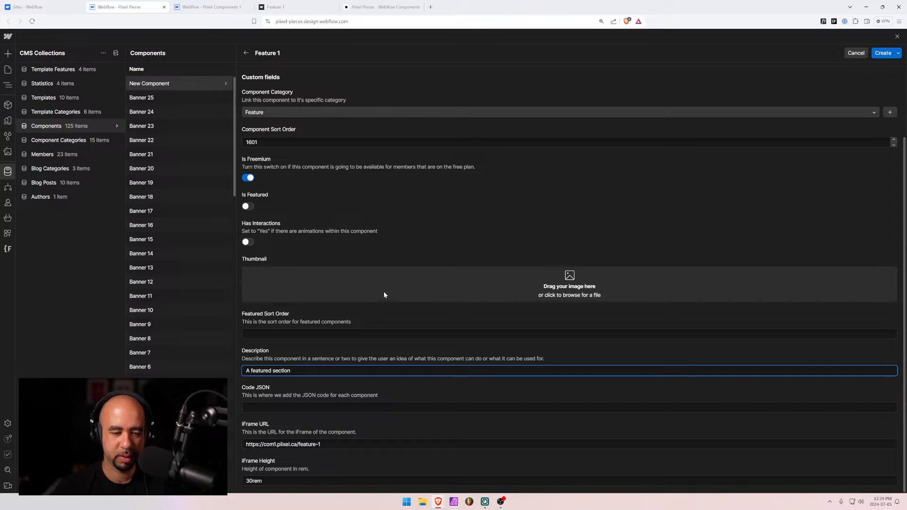
pyautogui.write('with rounded')
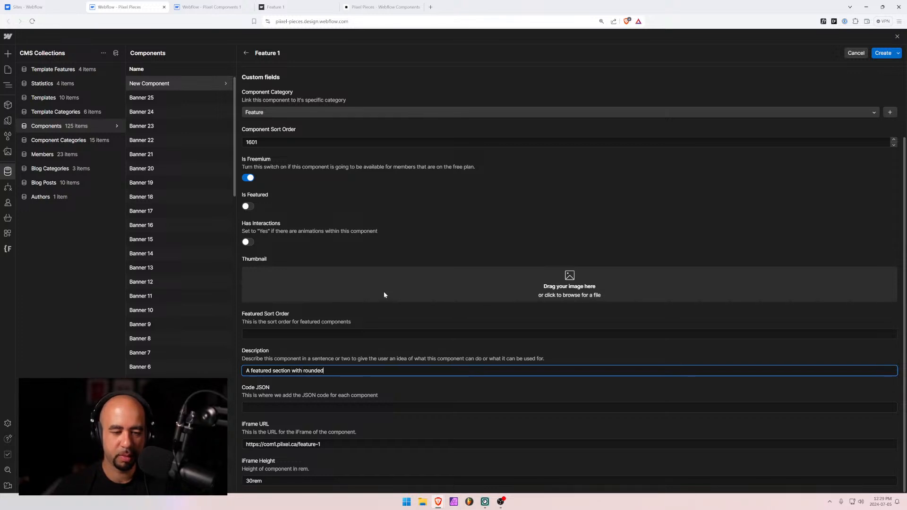
pyautogui.write(' cor')
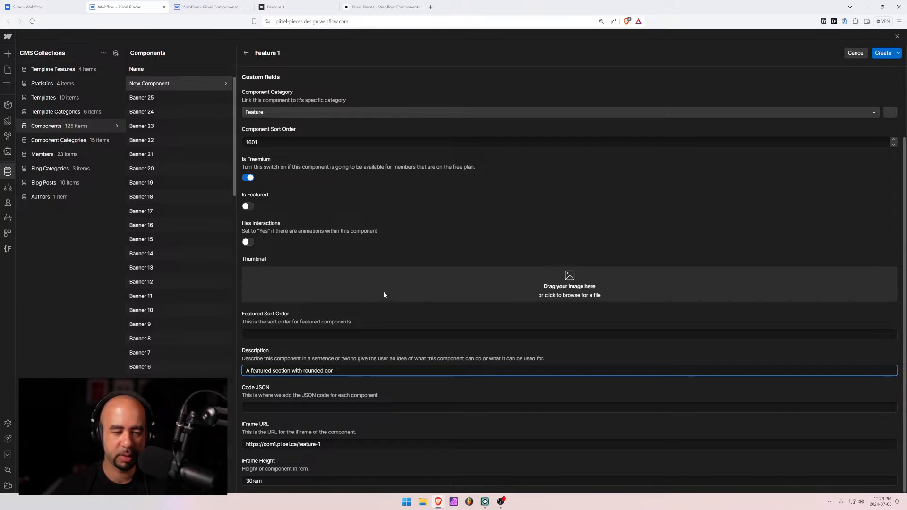
pyautogui.write('ners on the ')
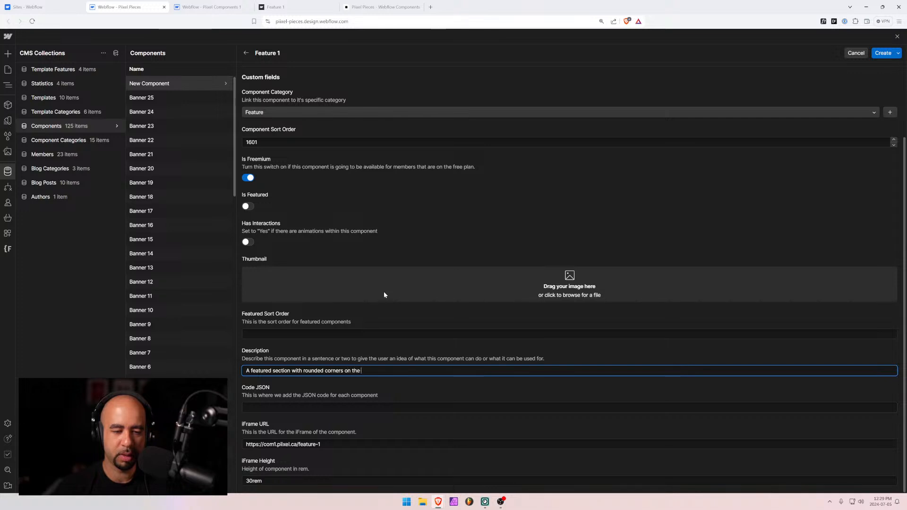
pyautogui.write('outside a')
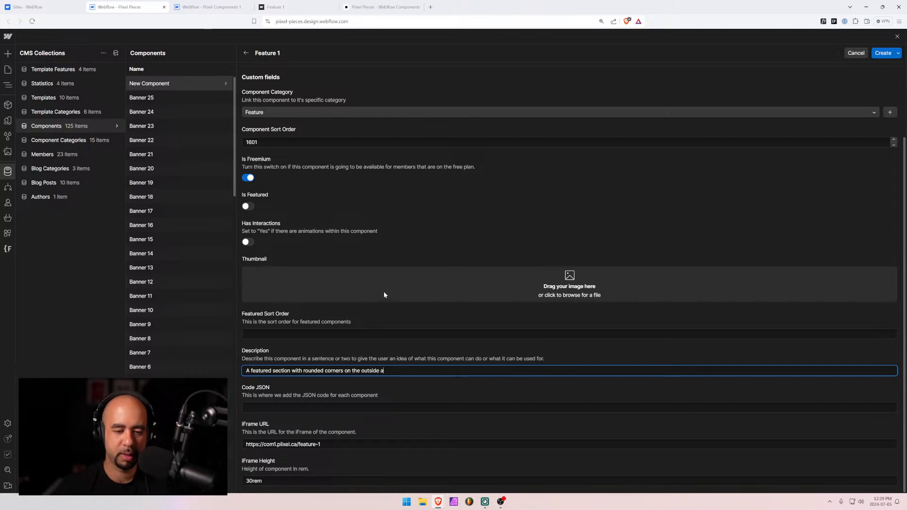
pyautogui.write('nd insid')
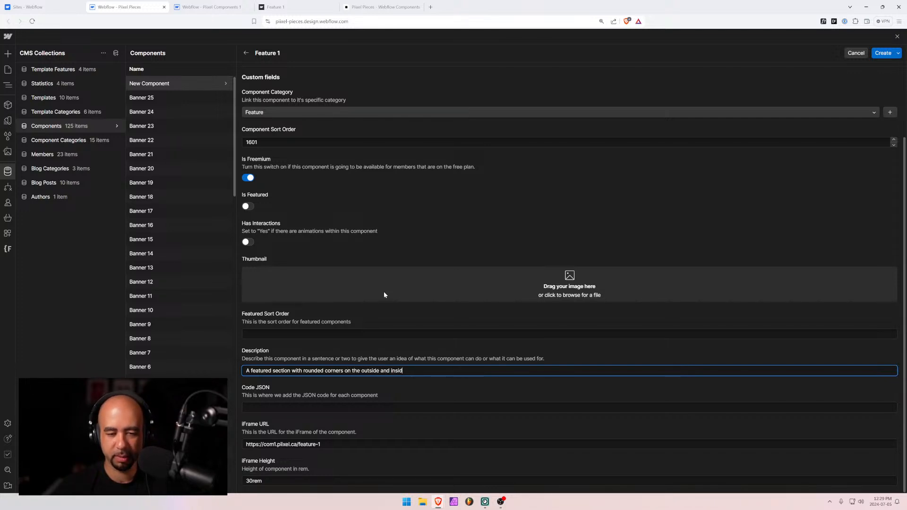
pyautogui.write('e of the ele')
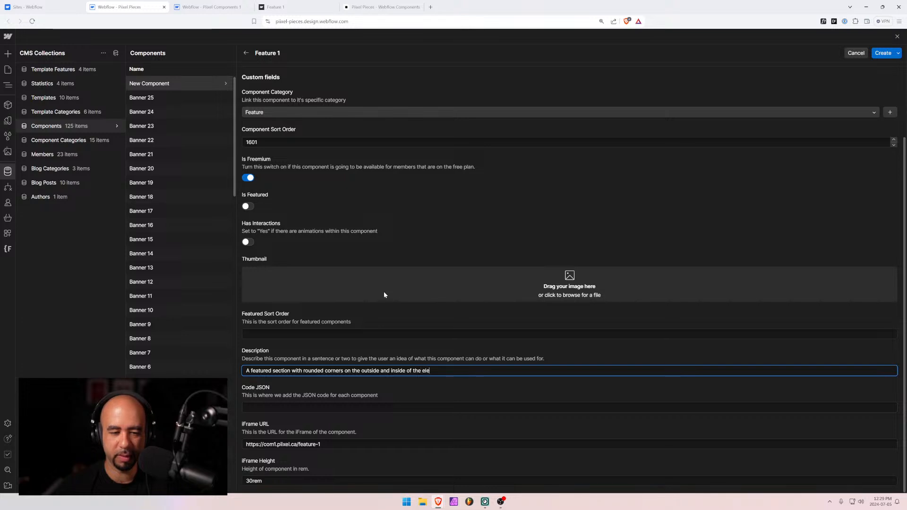
pyautogui.write('ments.')
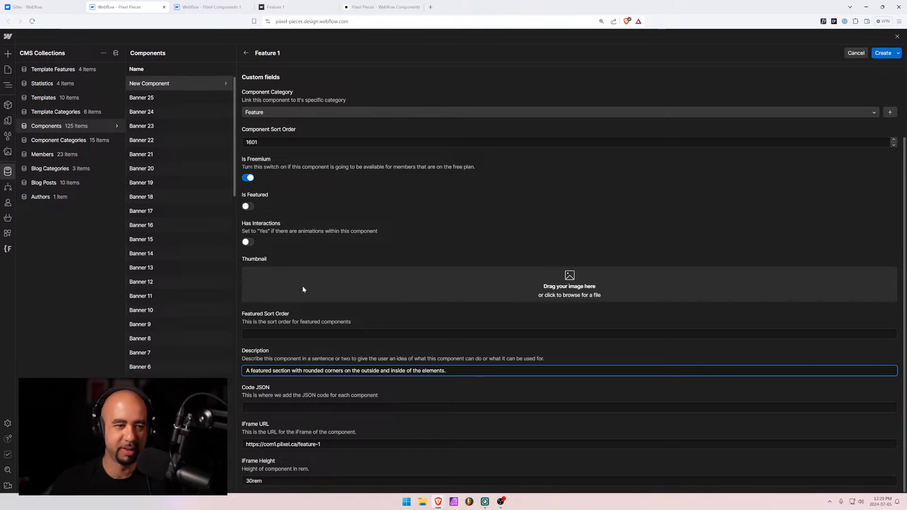
# Return to the Pixel Components 1 designer and select feature-1
pyautogui.hotkey('ctrl', '+')
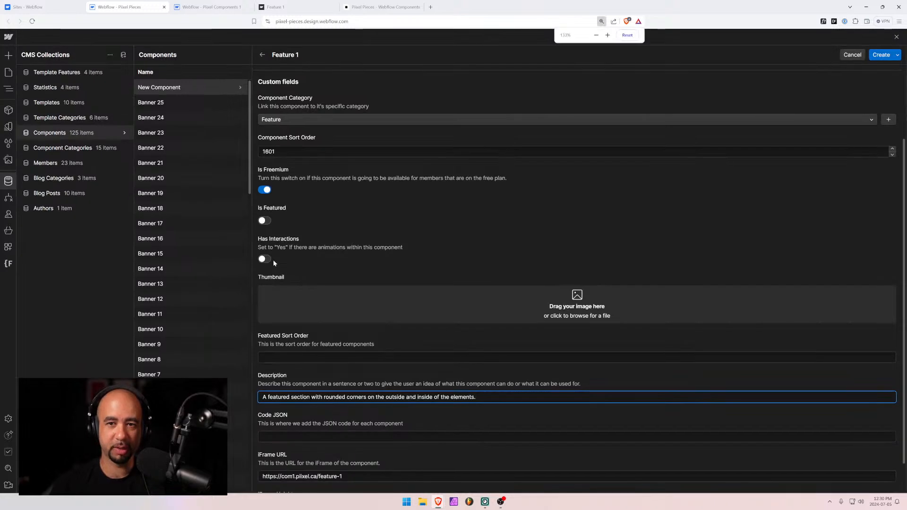
pyautogui.hotkey('ctrl', '-')
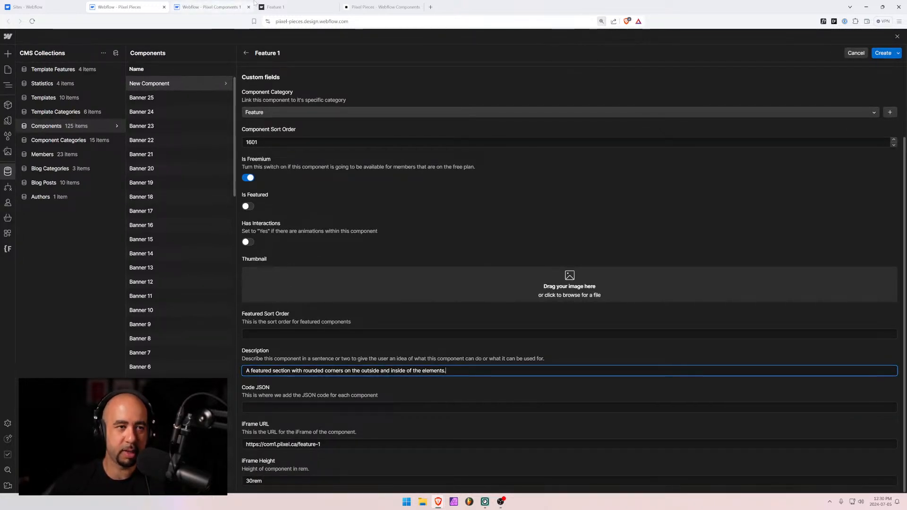
pyautogui.click(189, 6)
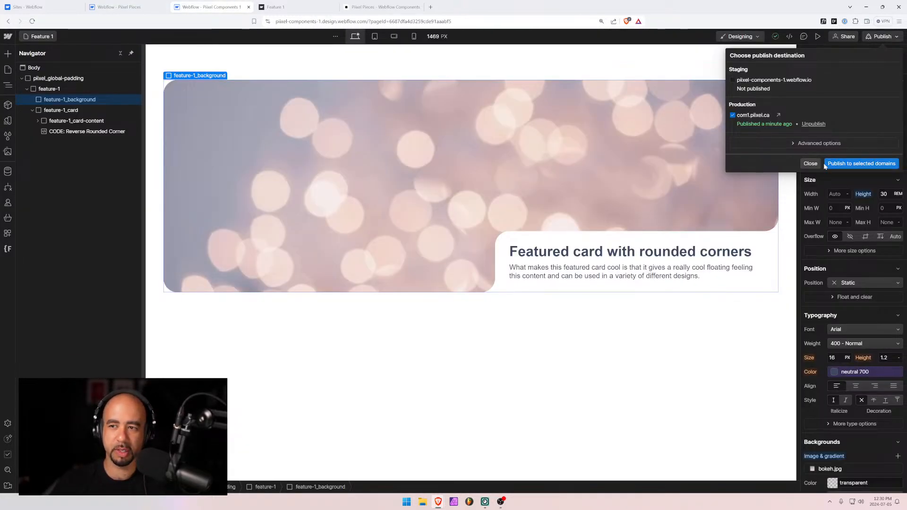
pyautogui.click(810, 163)
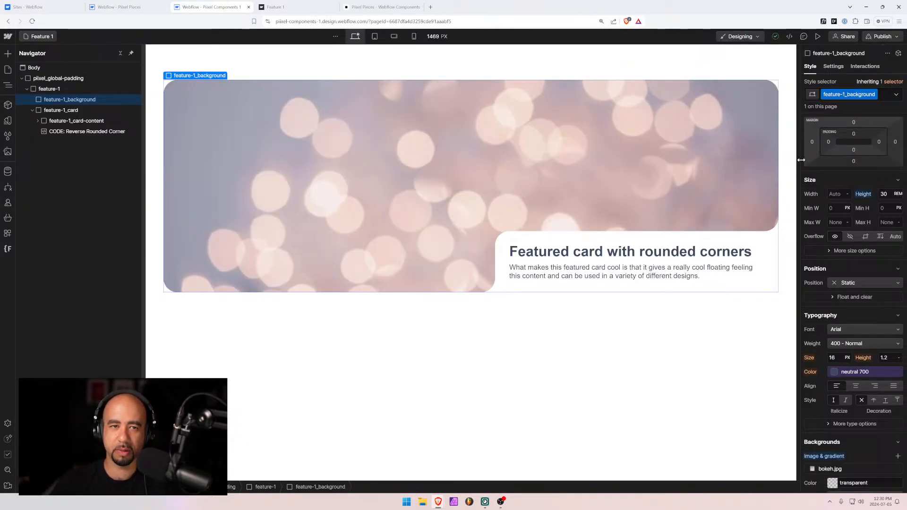
# Load the Clipboard Inspector page in a new browser tab
pyautogui.click(430, 6)
pyautogui.write('git')
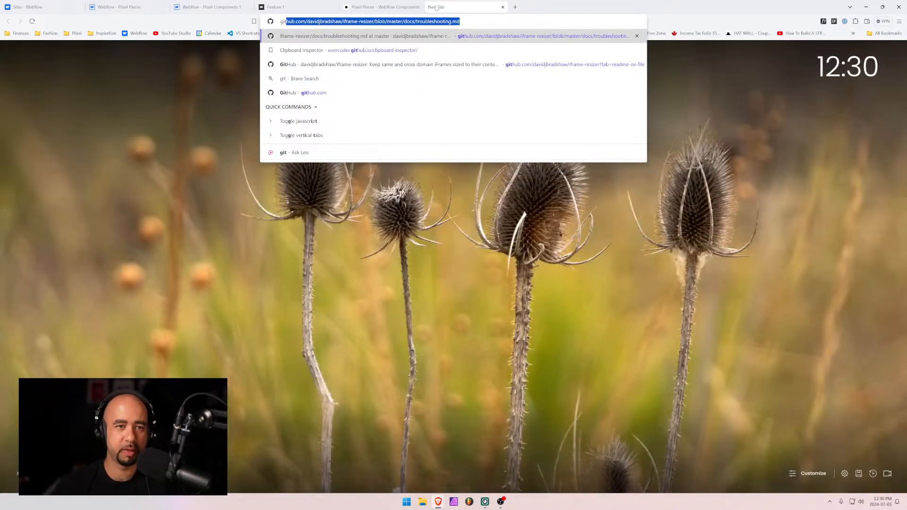
pyautogui.press('Down')
pyautogui.press('Down')
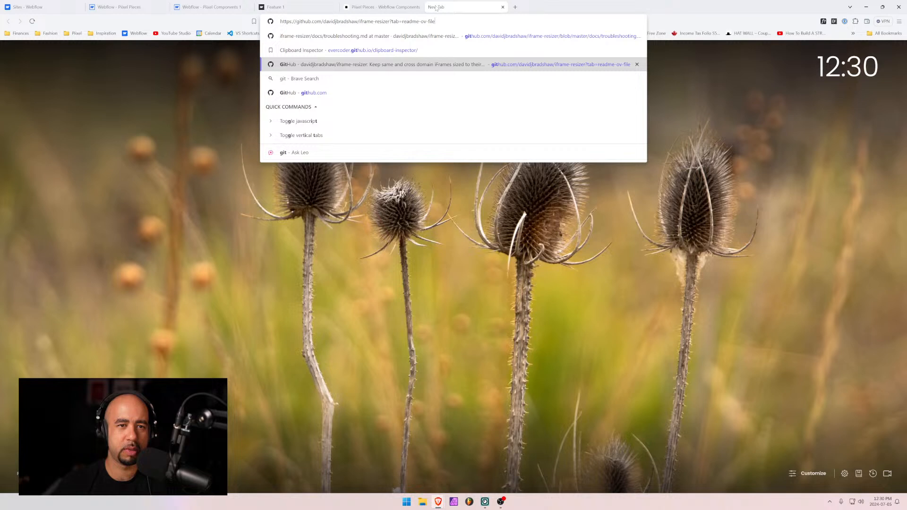
pyautogui.press('Up')
pyautogui.press('Return')
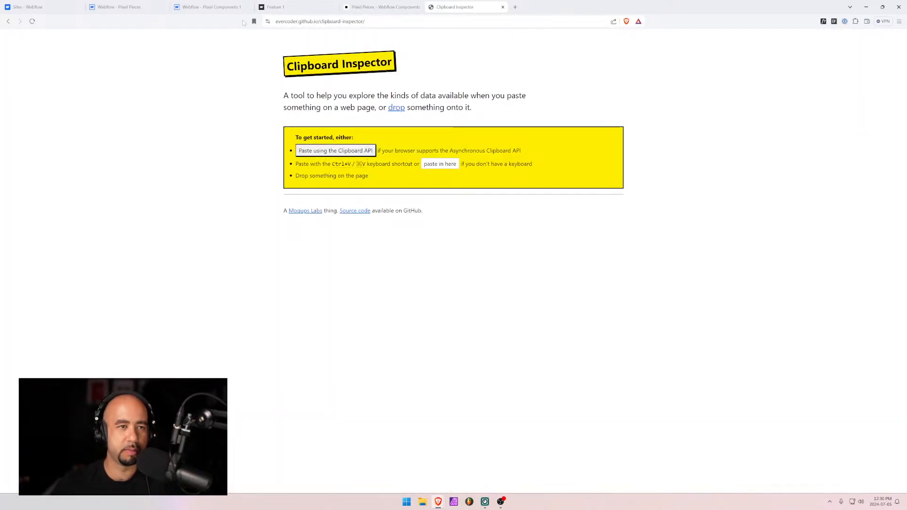
# Paste the copied component into Clipboard Inspector and select its entire application/json output
pyautogui.click(239, 7)
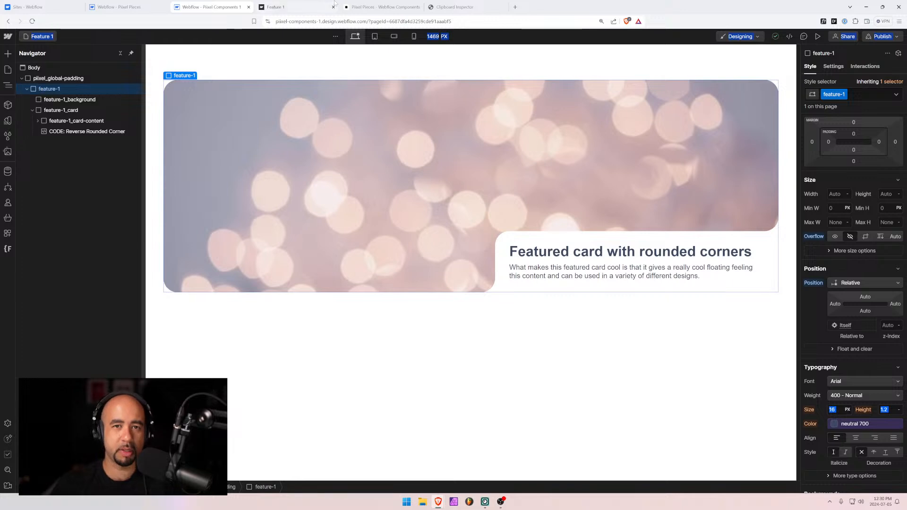
pyautogui.click(457, 7)
pyautogui.click(440, 165)
pyautogui.hotkey('ctrl', 'v')
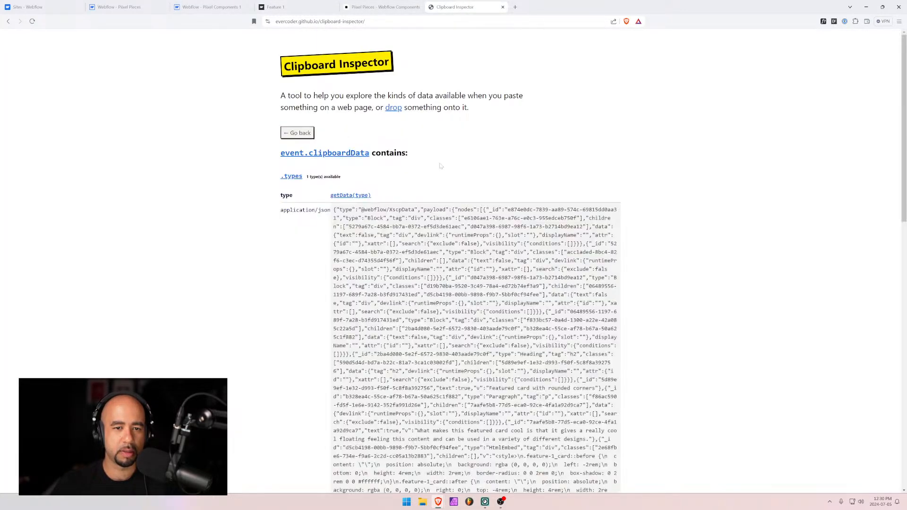
pyautogui.scroll(-2, 451, 260)
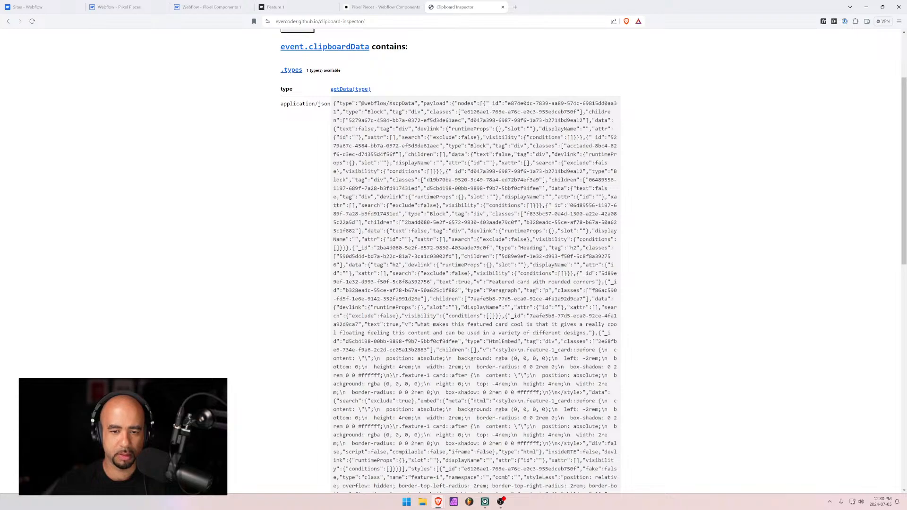
pyautogui.moveTo(334, 110); pyautogui.dragTo(631, 346)
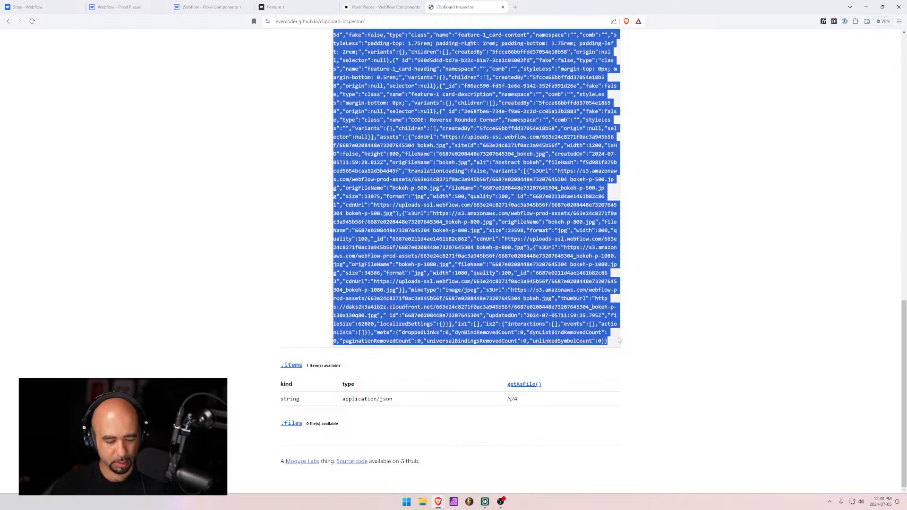
pyautogui.click(352, 6)
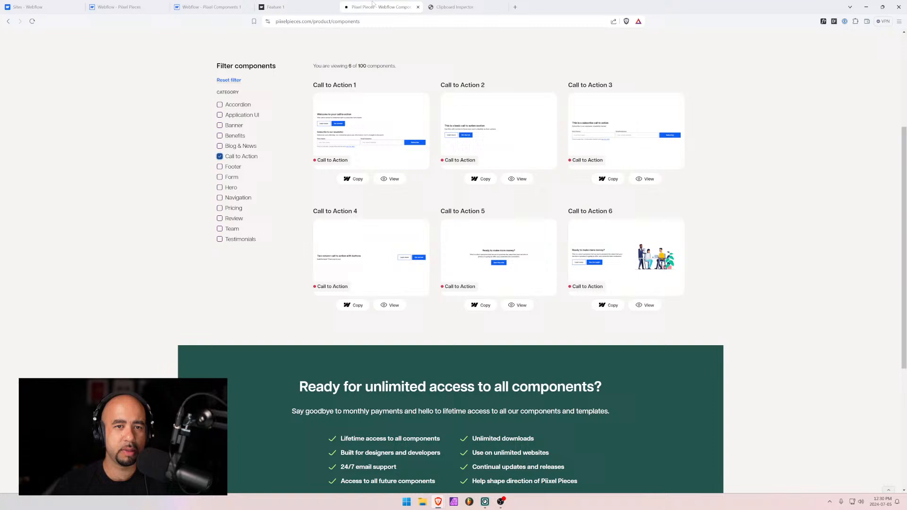
pyautogui.click(284, 7)
# Paste the component's JSON into the Feature 1 item's Code JSON field
pyautogui.click(211, 7)
pyautogui.click(123, 6)
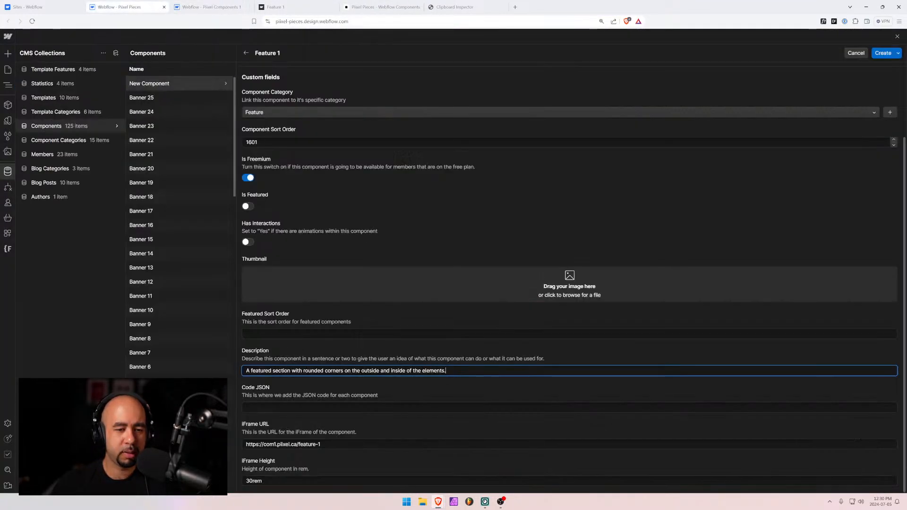
pyautogui.click(265, 407)
pyautogui.hotkey('ctrl', 'v')
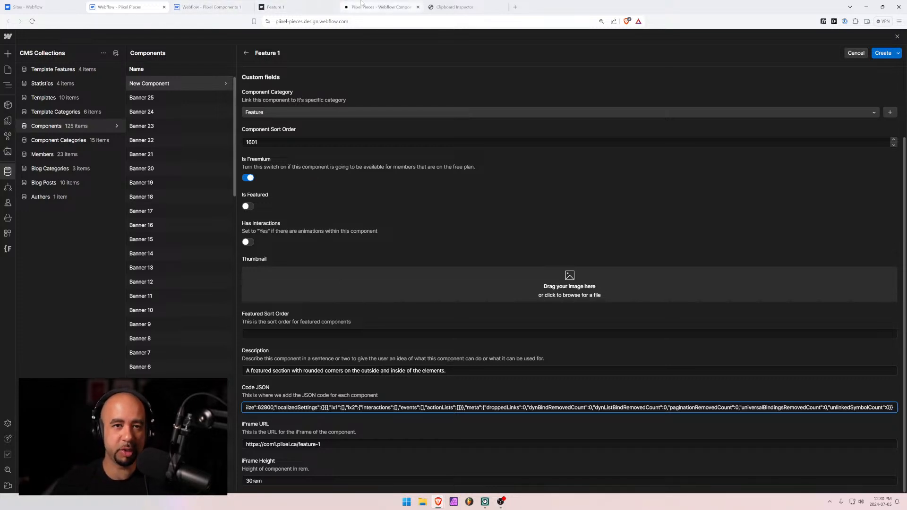
pyautogui.click(276, 6)
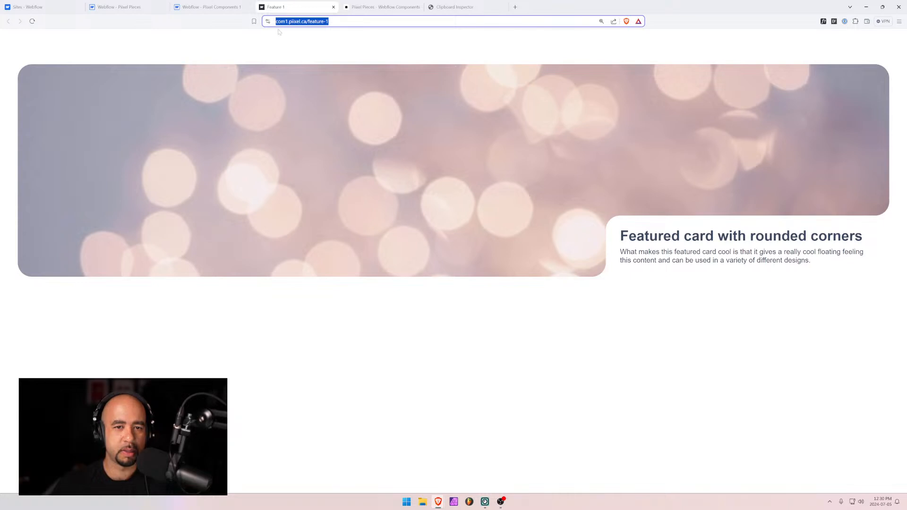
# Preview the Feature 1 page with the canvas width set to 1000 px
pyautogui.click(900, 444)
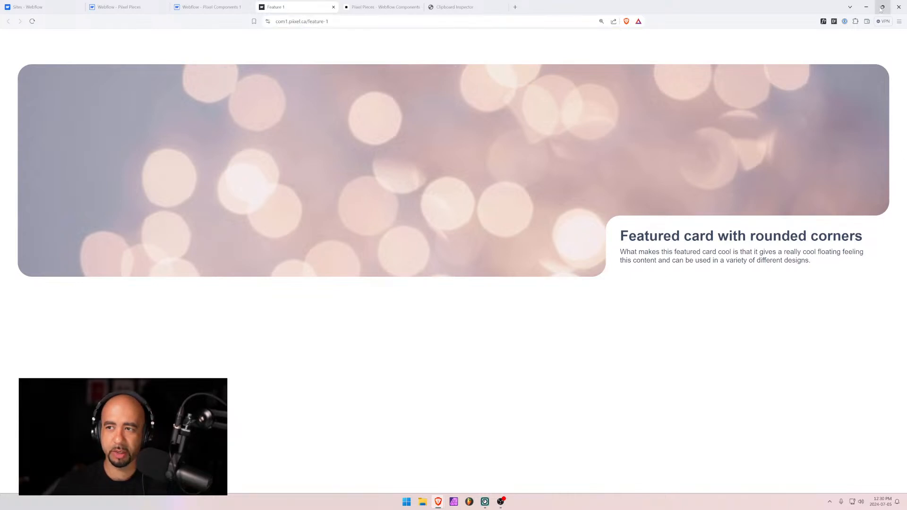
pyautogui.click(218, 8)
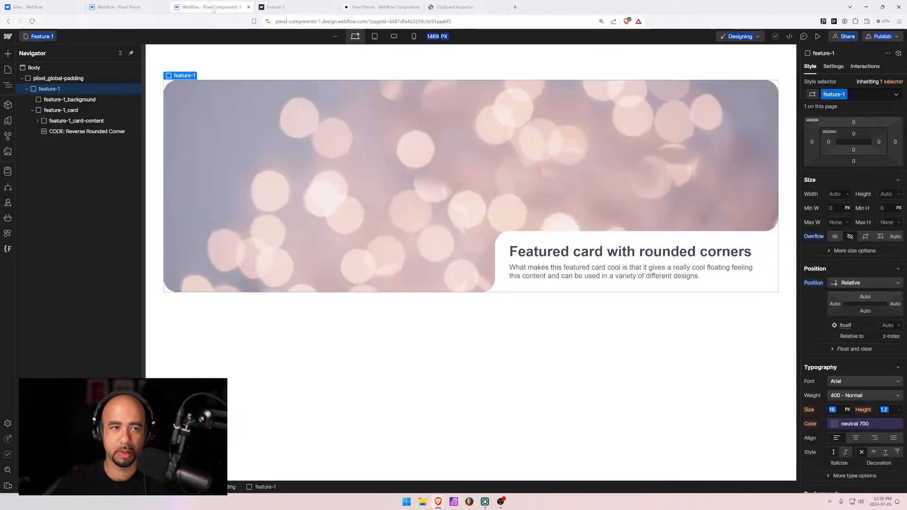
pyautogui.click(616, 51)
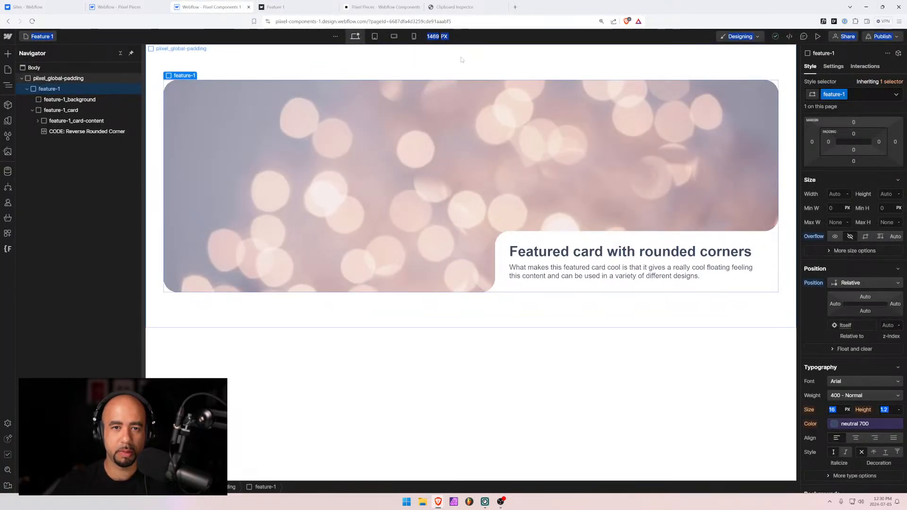
pyautogui.click(818, 36)
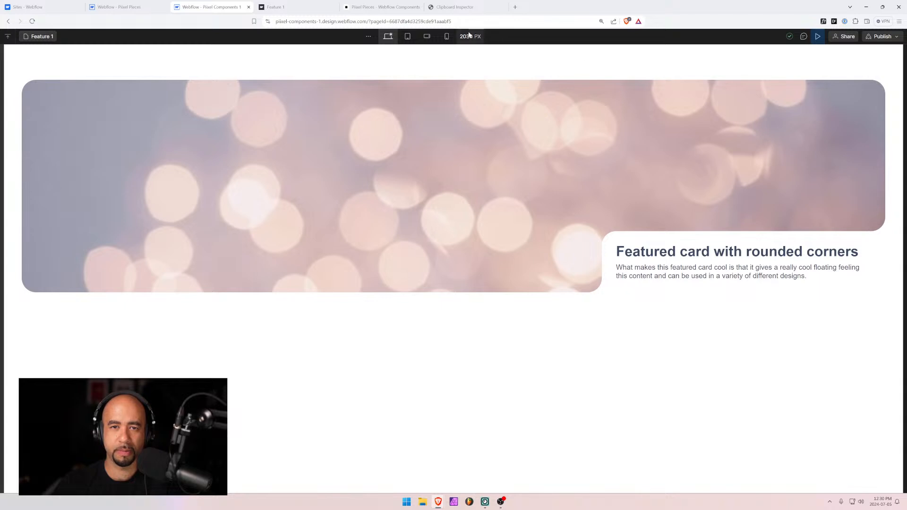
pyautogui.click(469, 36)
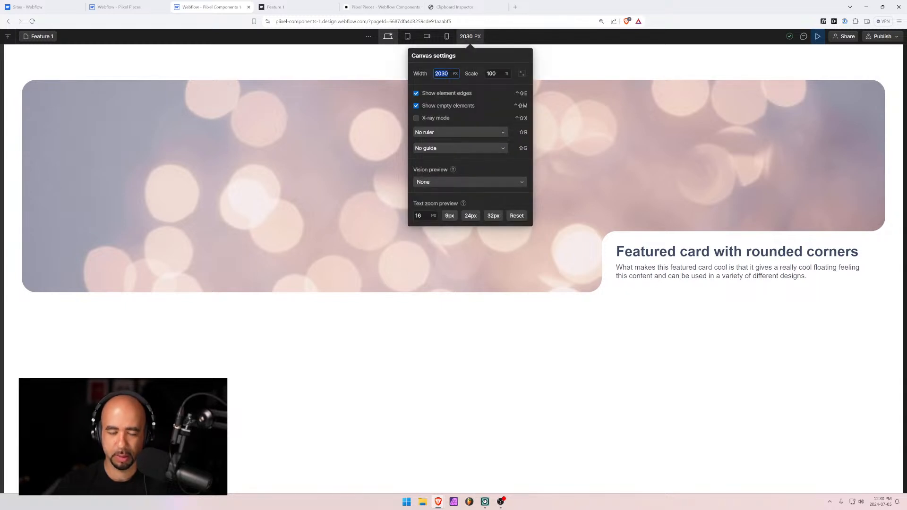
pyautogui.write('1000')
pyautogui.press('Tab')
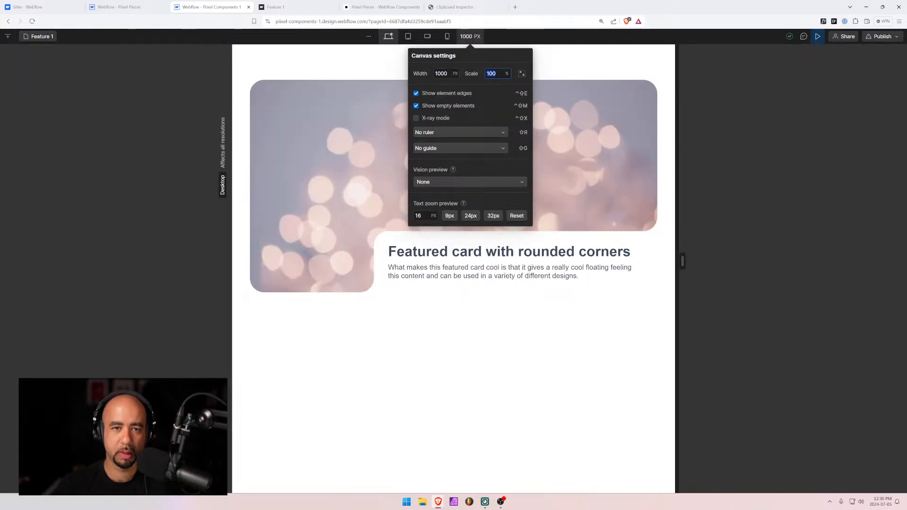
pyautogui.press('Escape')
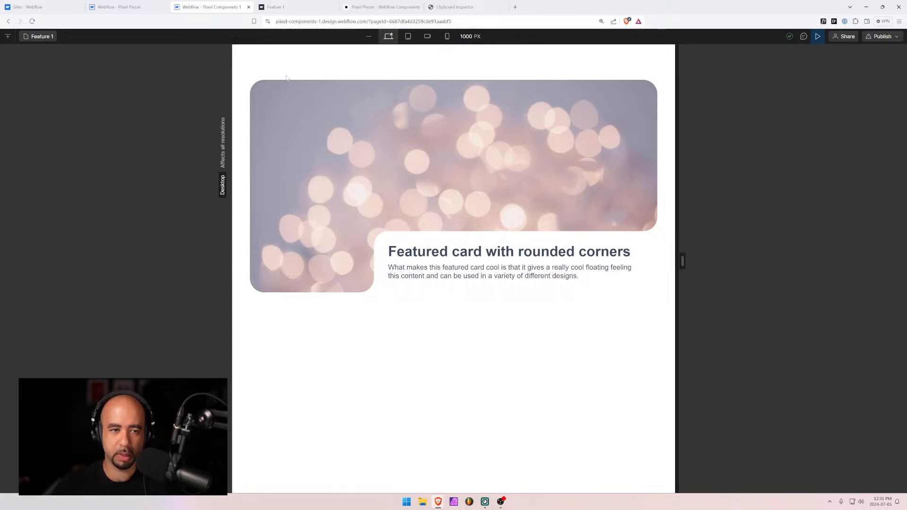
# Snip the featured card region of the previewed page to the clipboard
pyautogui.press('super+shift+s')
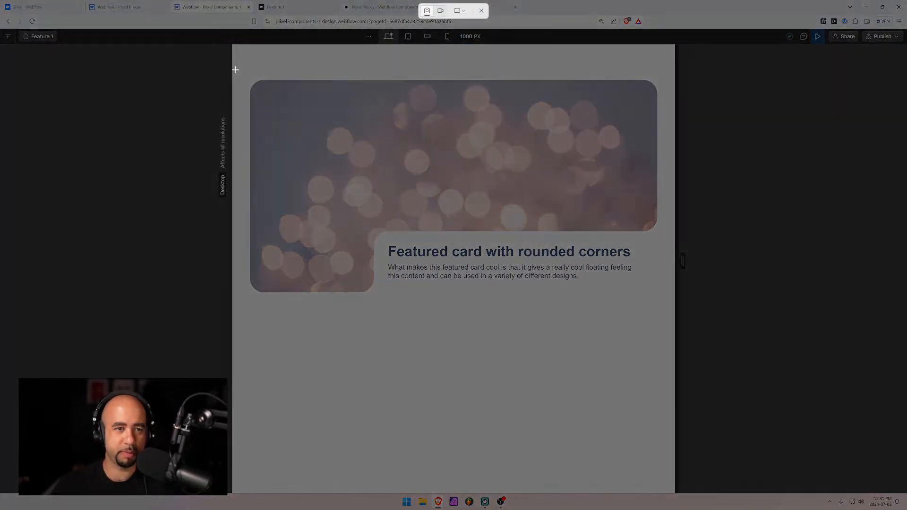
pyautogui.moveTo(232, 68); pyautogui.dragTo(675, 307)
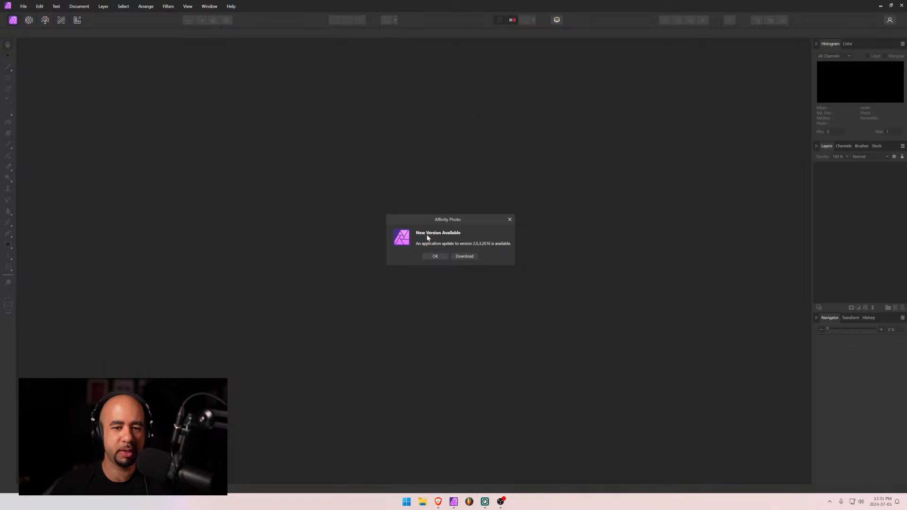
# Dismiss the update notice and open component-screenshots.afphoto from recent files
pyautogui.click(435, 256)
pyautogui.click(30, 7)
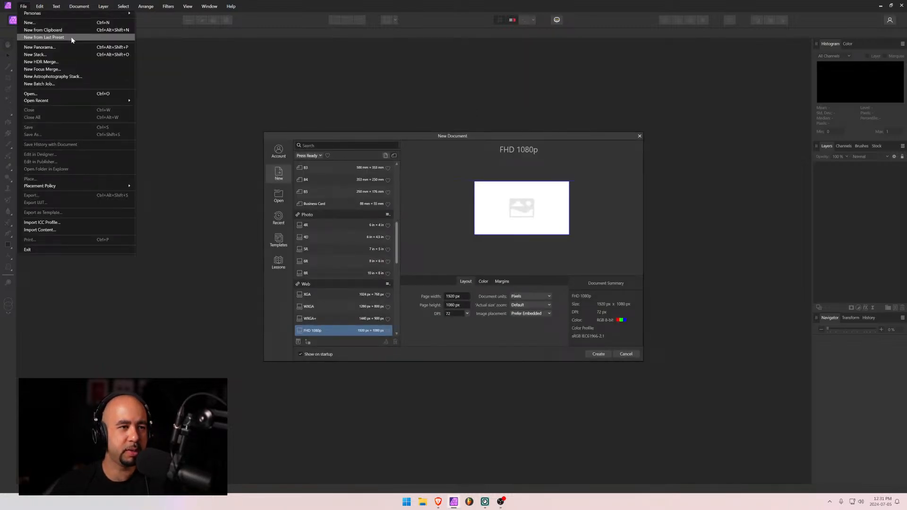
pyautogui.moveTo(75, 100)
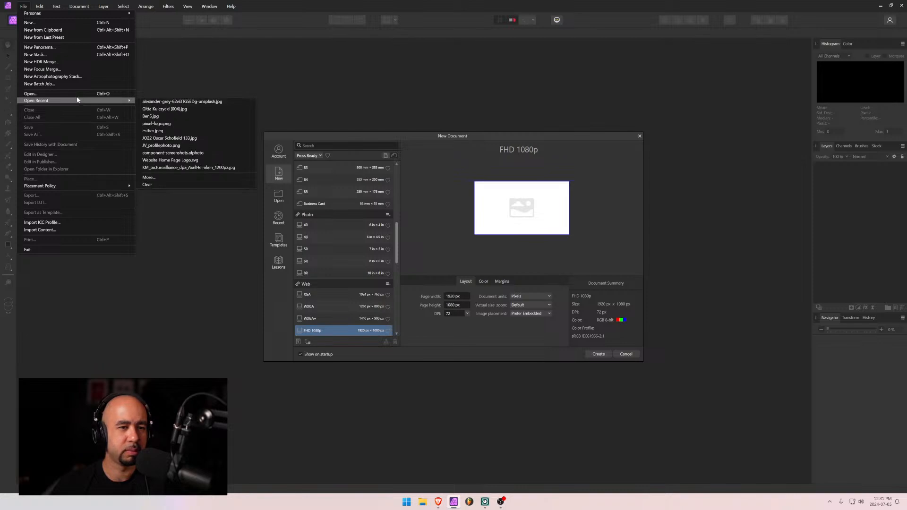
pyautogui.click(203, 152)
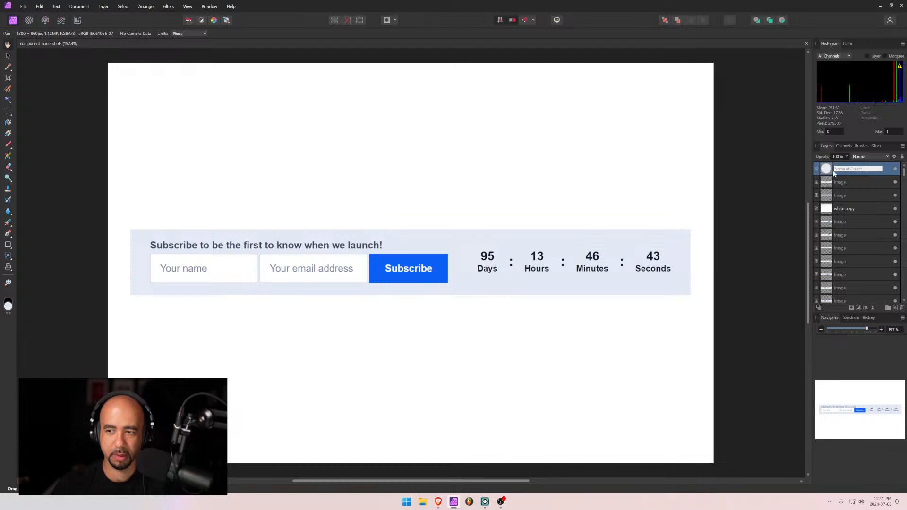
# Paste the featured card screenshot and scale it down to fit inside the canvas
pyautogui.hotkey('ctrl', 'v')
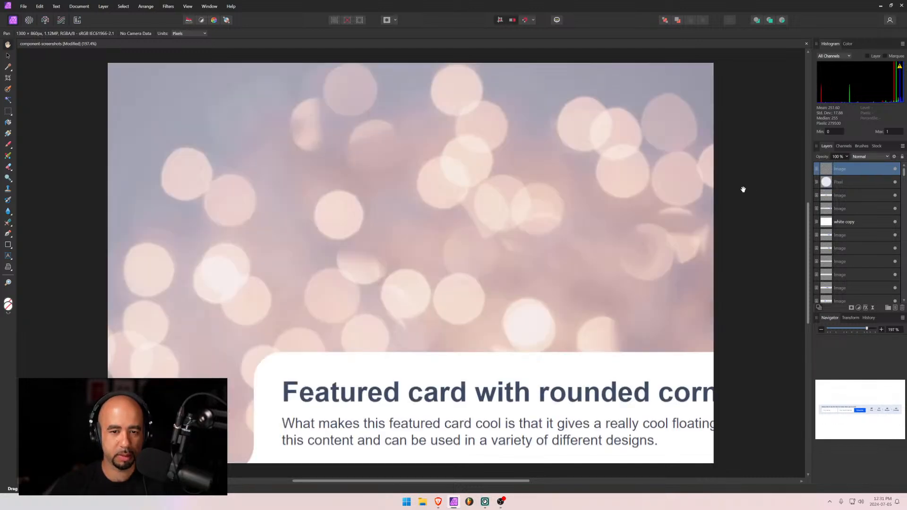
pyautogui.scroll(-2, 255, 174)
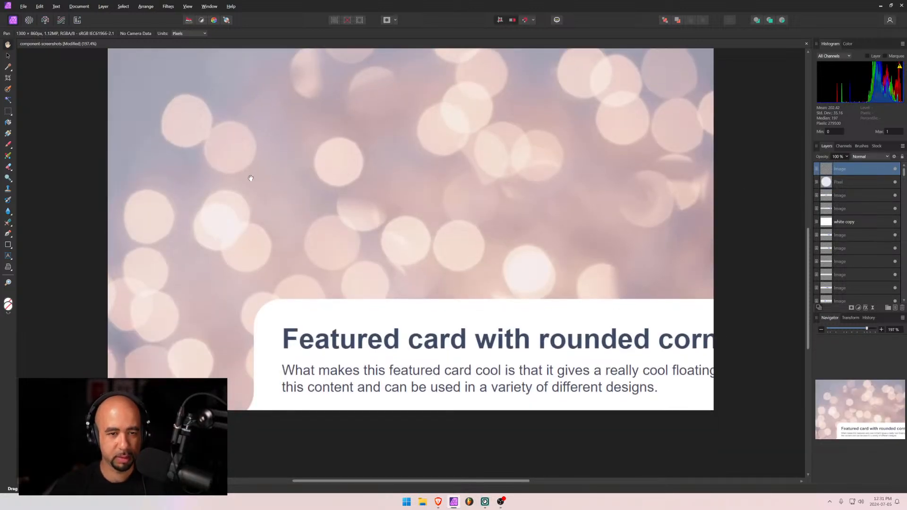
pyautogui.scroll(1, 253, 176)
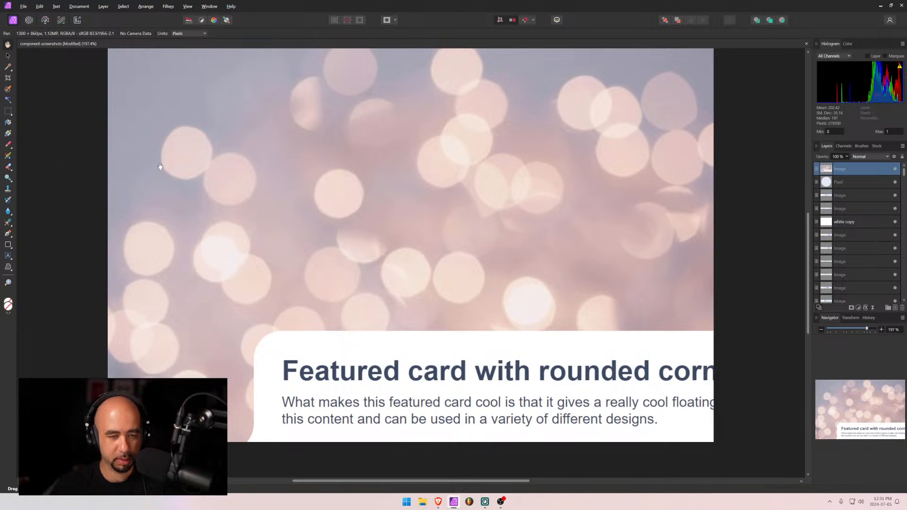
pyautogui.scroll(-1, 160, 164)
pyautogui.keyDown('ctrl'); pyautogui.scroll(-3, 160, 164); pyautogui.keyUp('ctrl')
pyautogui.keyDown('ctrl'); pyautogui.scroll(2, 160, 166); pyautogui.keyUp('ctrl')
pyautogui.keyDown('ctrl'); pyautogui.scroll(-1, 161, 167); pyautogui.keyUp('ctrl')
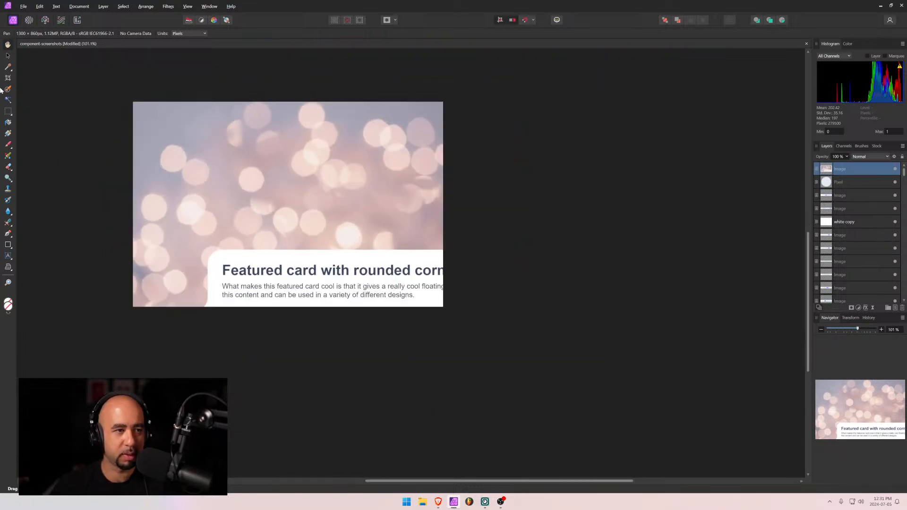
pyautogui.click(8, 56)
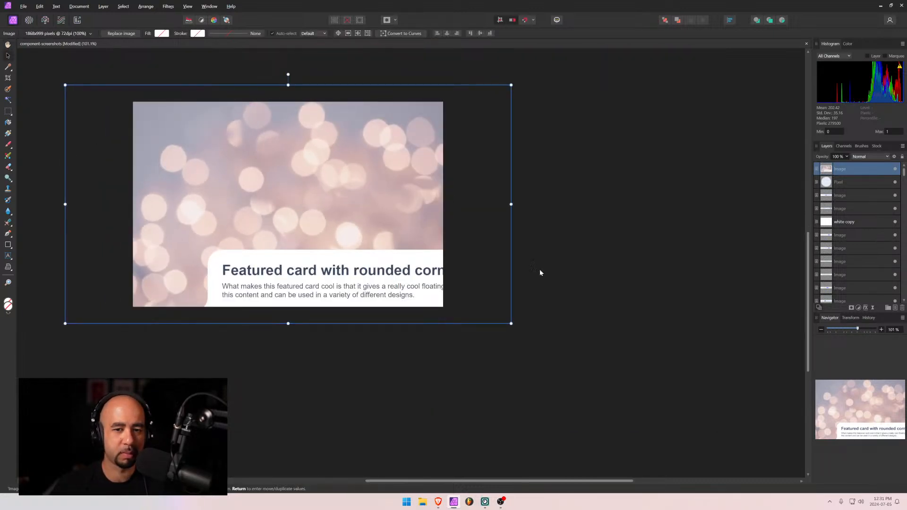
pyautogui.moveTo(511, 205); pyautogui.dragTo(444, 204)
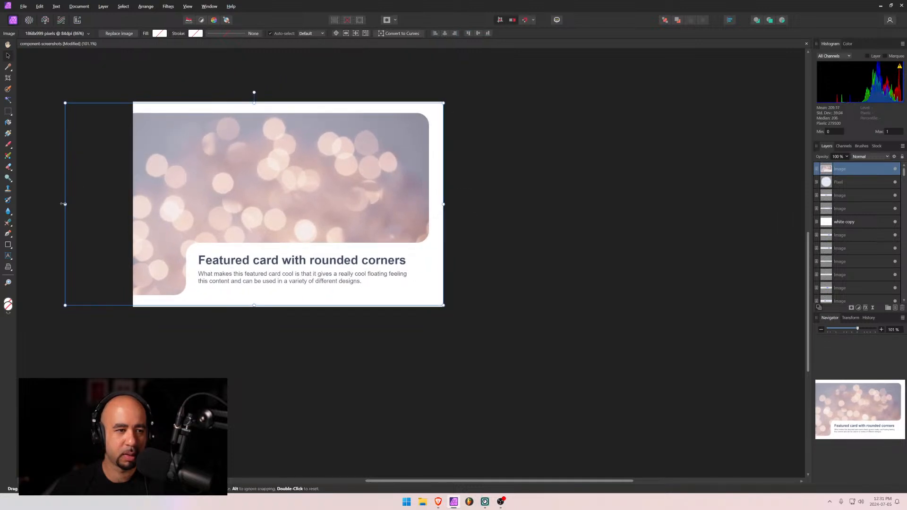
pyautogui.moveTo(65, 204); pyautogui.dragTo(132, 209)
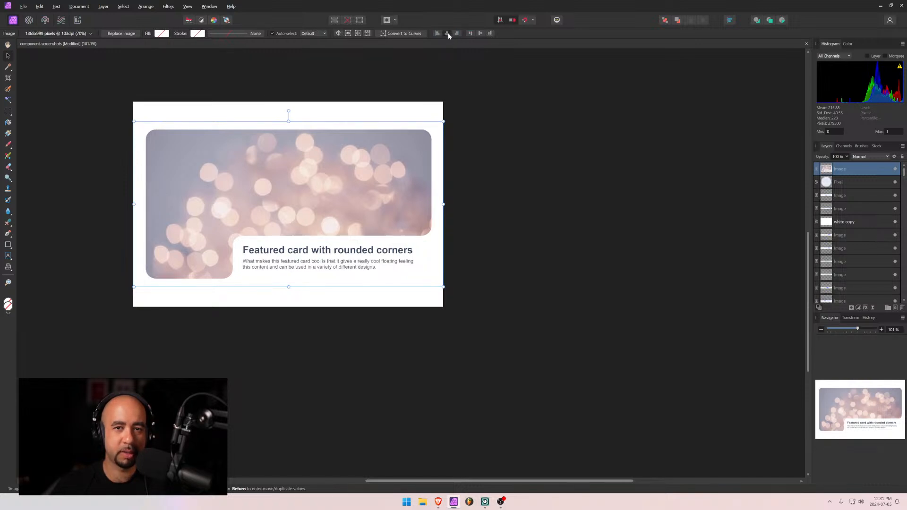
pyautogui.click(556, 138)
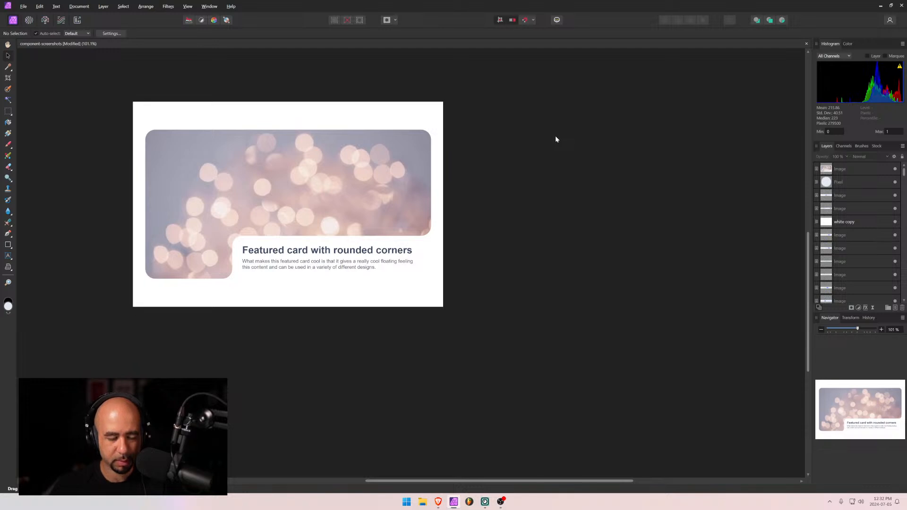
# Export the card screenshot as a quality-80 JPEG called feature-1, then minimize Affinity Photo
pyautogui.hotkey('ctrl', 'alt', 'shift', 'w')
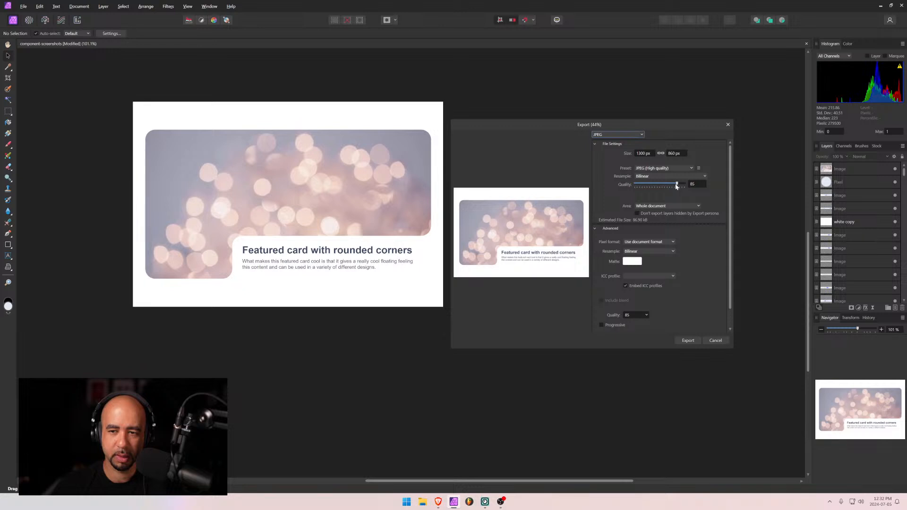
pyautogui.moveTo(676, 186); pyautogui.dragTo(674, 186)
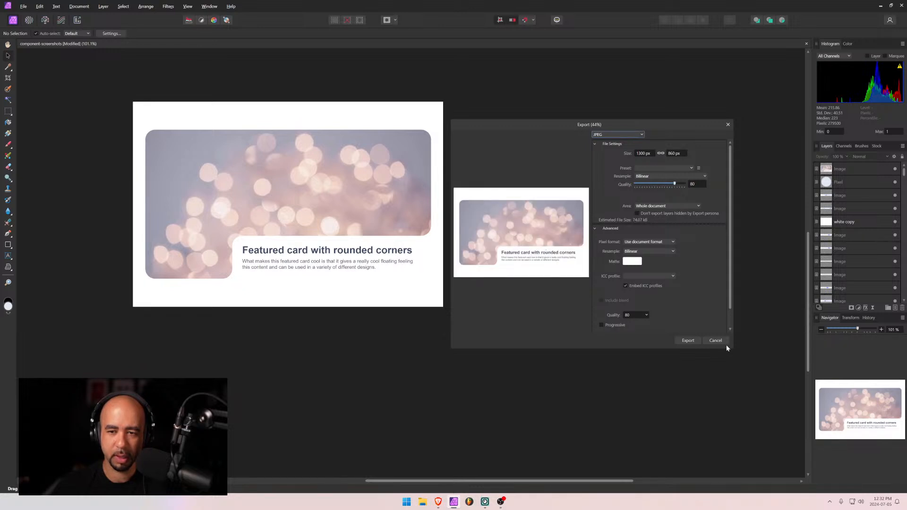
pyautogui.click(687, 341)
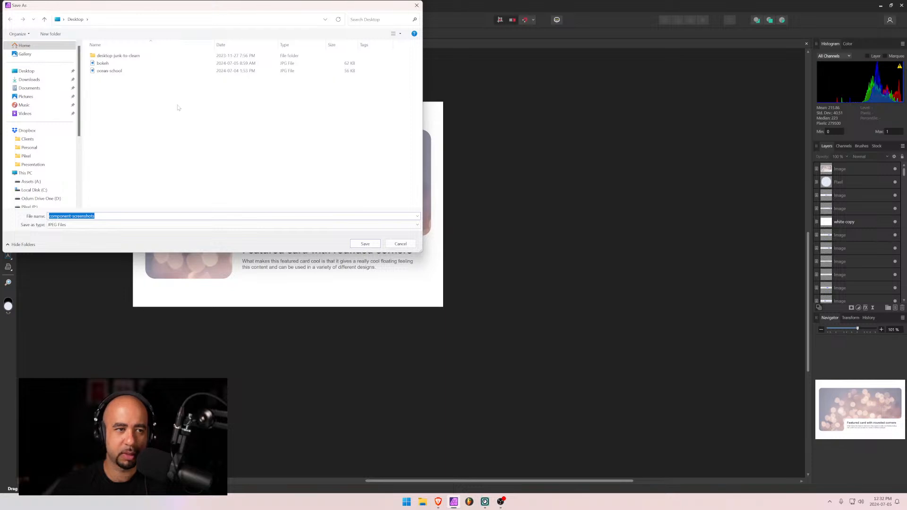
pyautogui.write('feature')
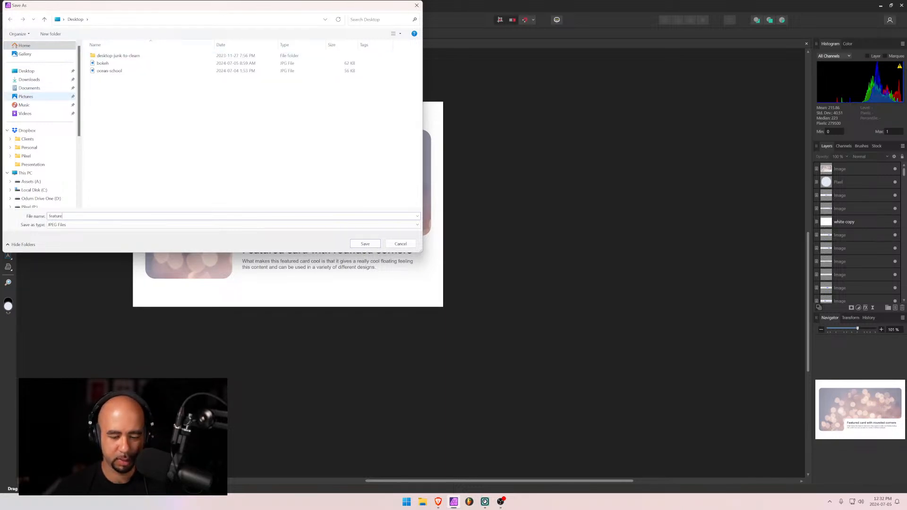
pyautogui.write('-1')
pyautogui.press('Return')
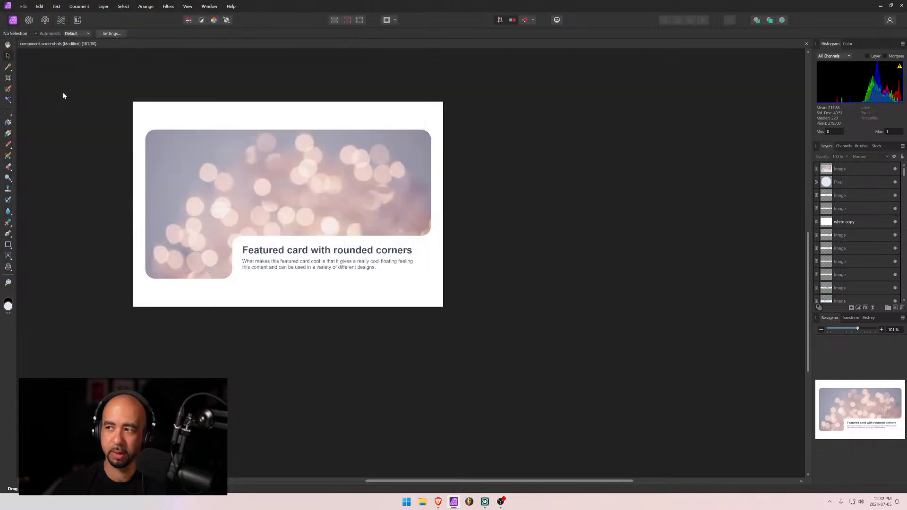
pyautogui.click(881, 5)
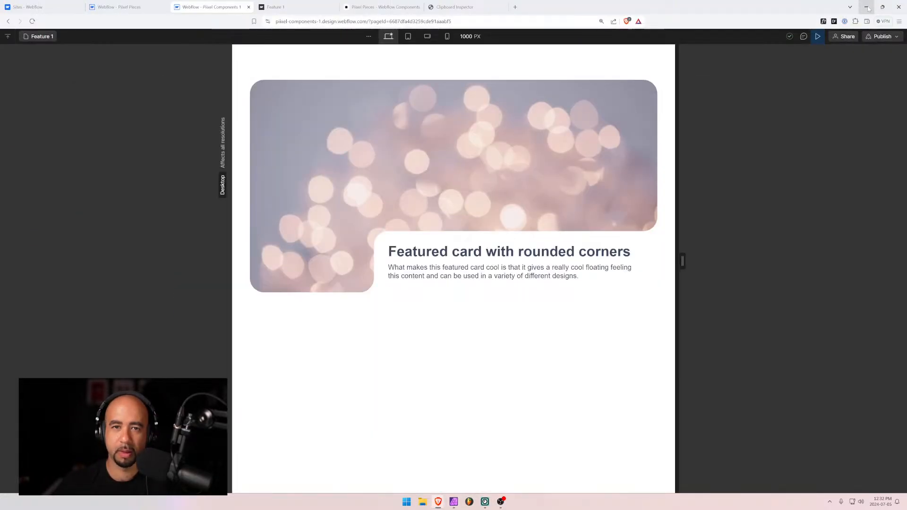
# Drag feature-1.jpg from the Desktop into the Feature 1 Thumbnail field and create the item
pyautogui.click(818, 37)
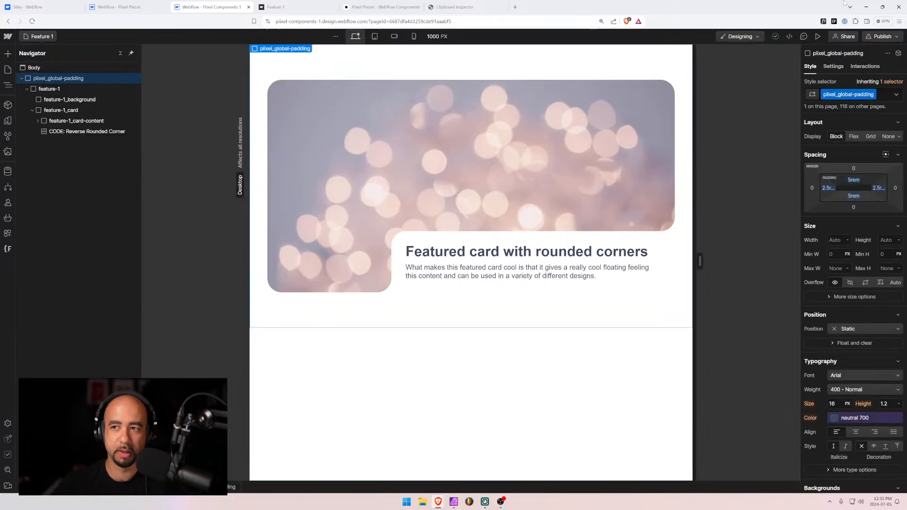
pyautogui.click(125, 7)
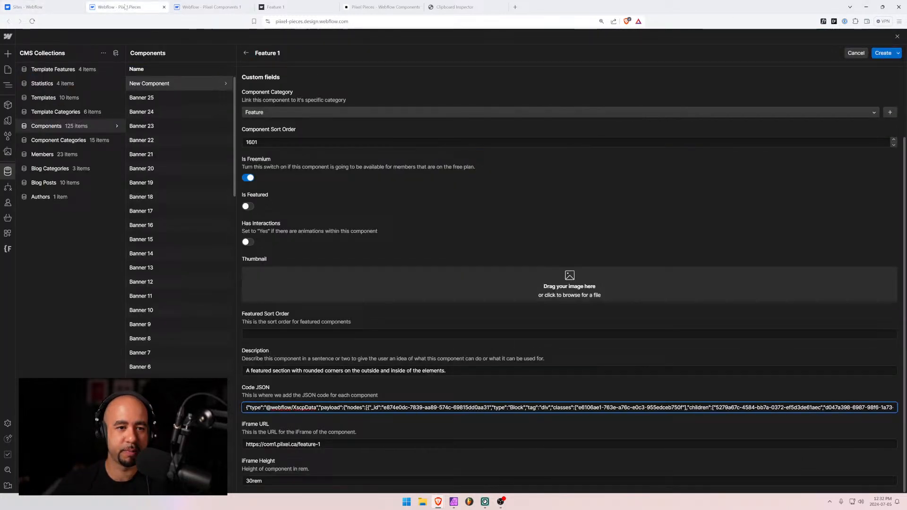
pyautogui.click(422, 503)
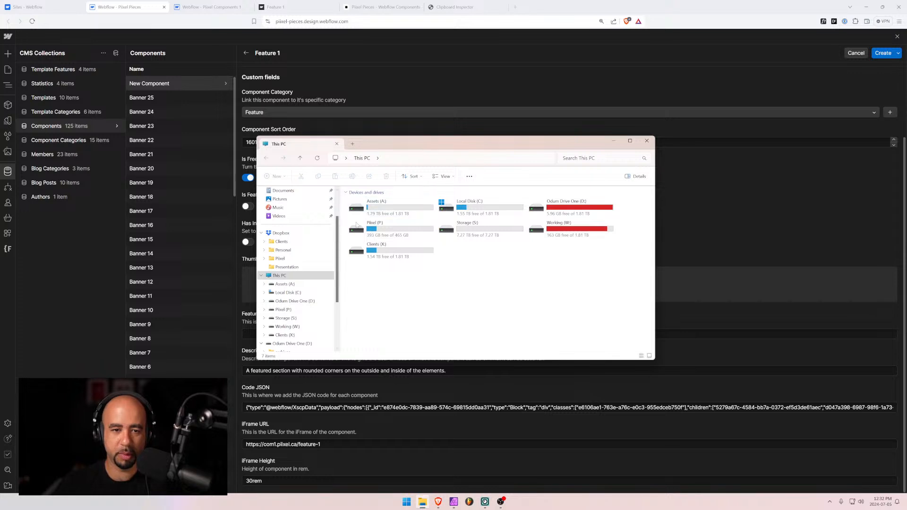
pyautogui.scroll(2, 293, 203)
pyautogui.click(280, 217)
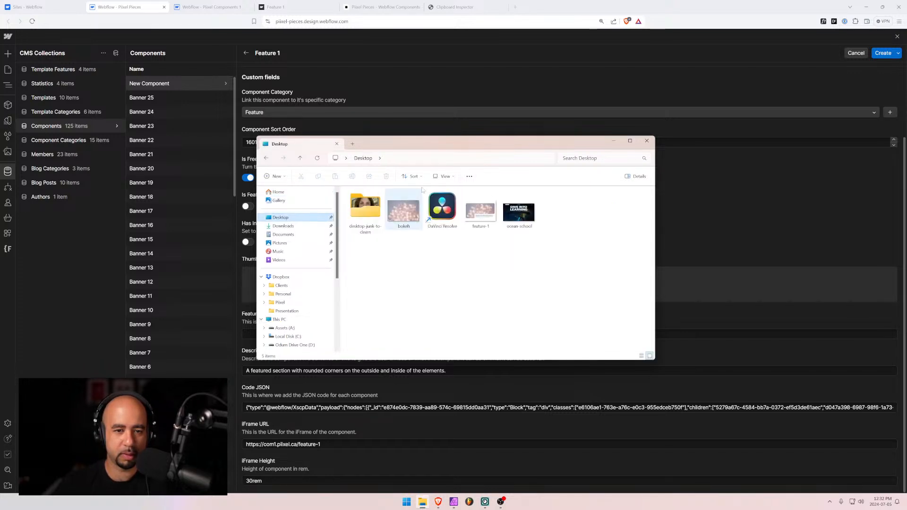
pyautogui.moveTo(421, 144); pyautogui.dragTo(509, 379)
pyautogui.click(567, 456)
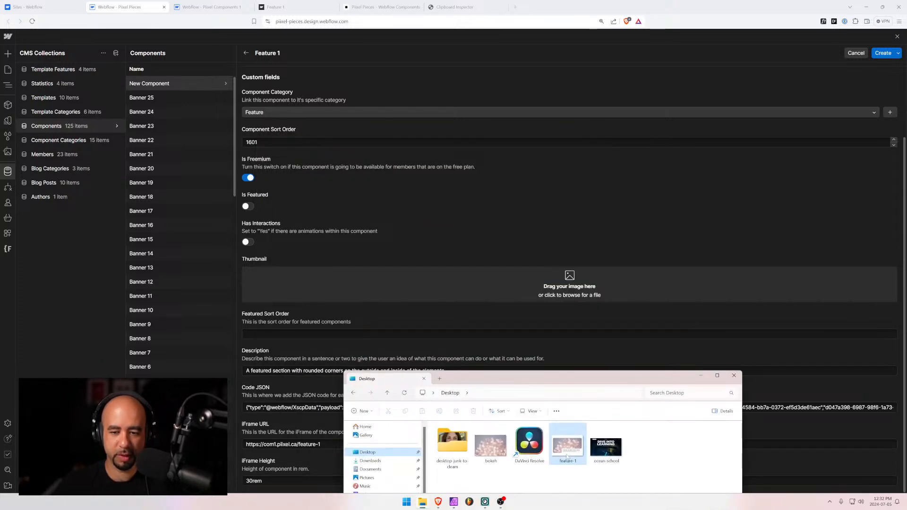
pyautogui.moveTo(567, 456); pyautogui.dragTo(520, 294)
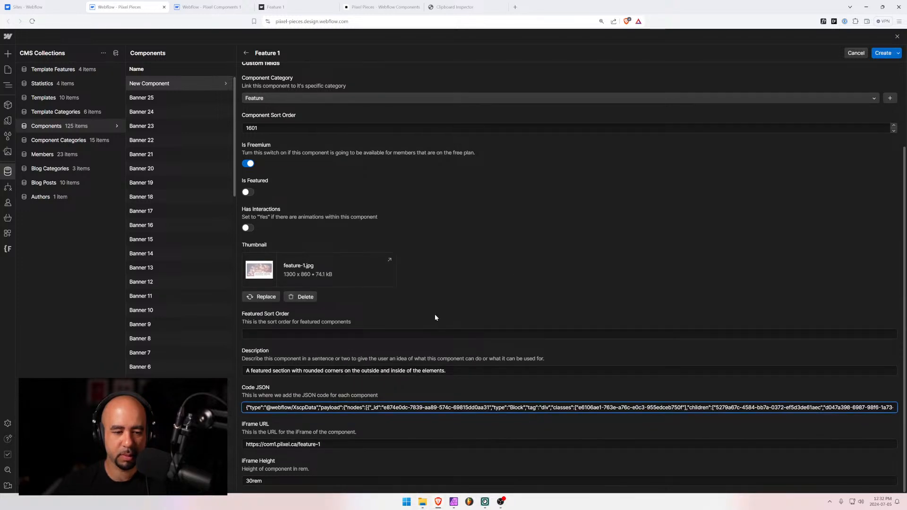
pyautogui.scroll(2, 435, 318)
pyautogui.scroll(-2, 435, 318)
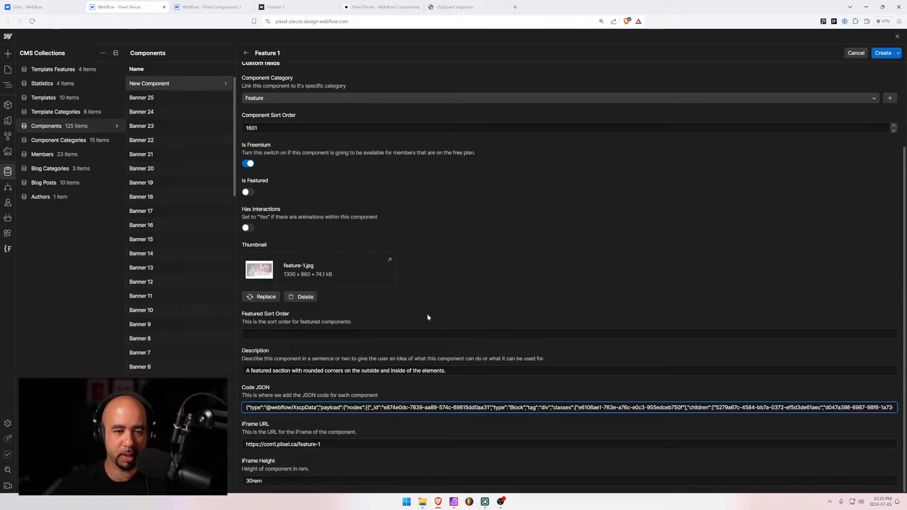
pyautogui.click(882, 53)
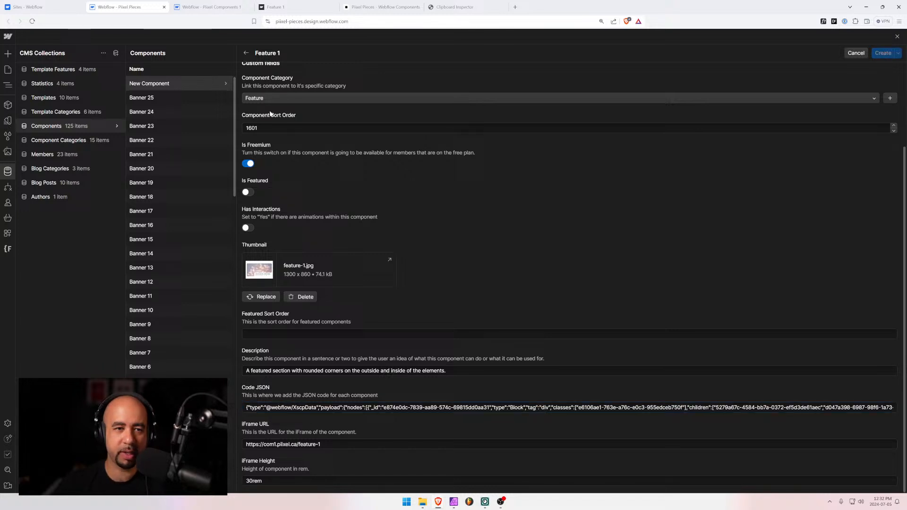
# Preview the Components page filtered to the Feature category, showing the single Feature 1 card
pyautogui.click(8, 70)
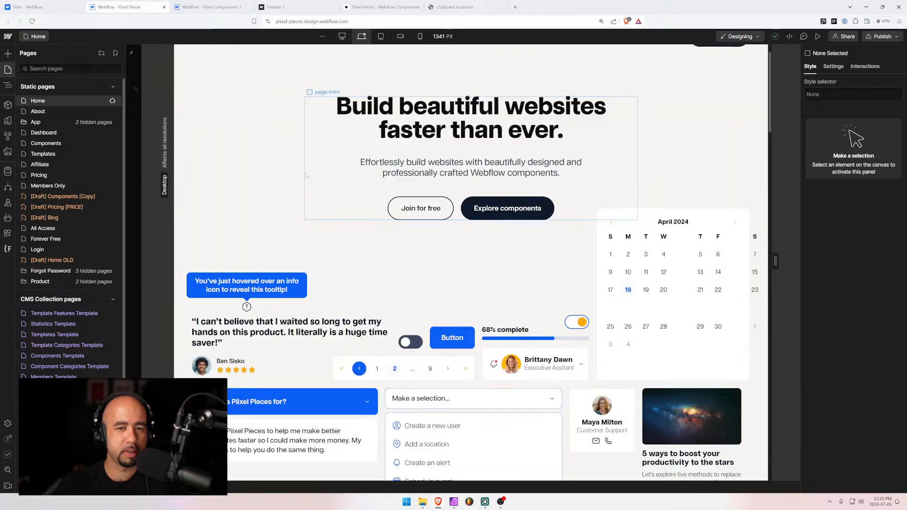
pyautogui.click(53, 144)
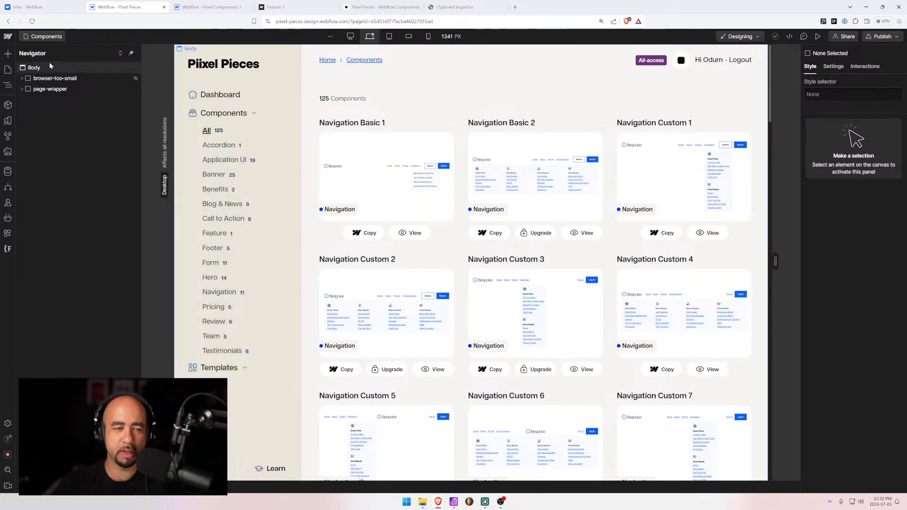
pyautogui.click(817, 36)
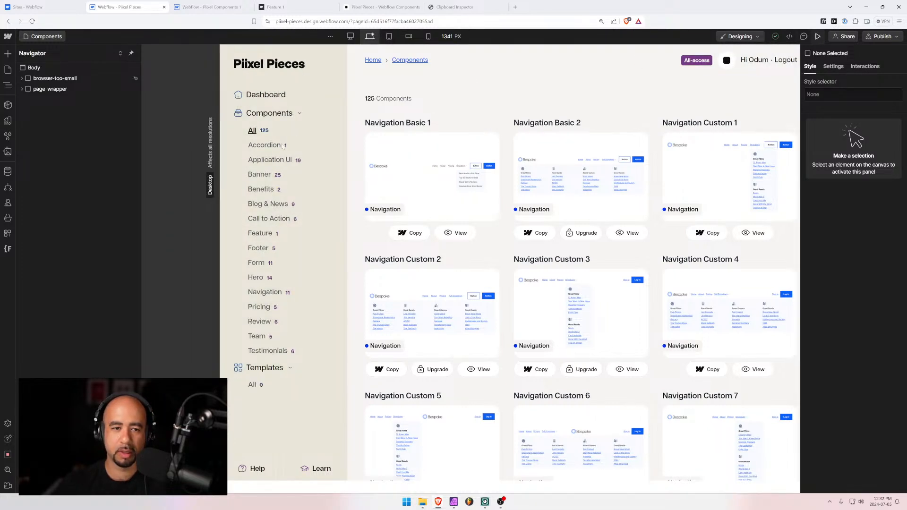
pyautogui.click(199, 234)
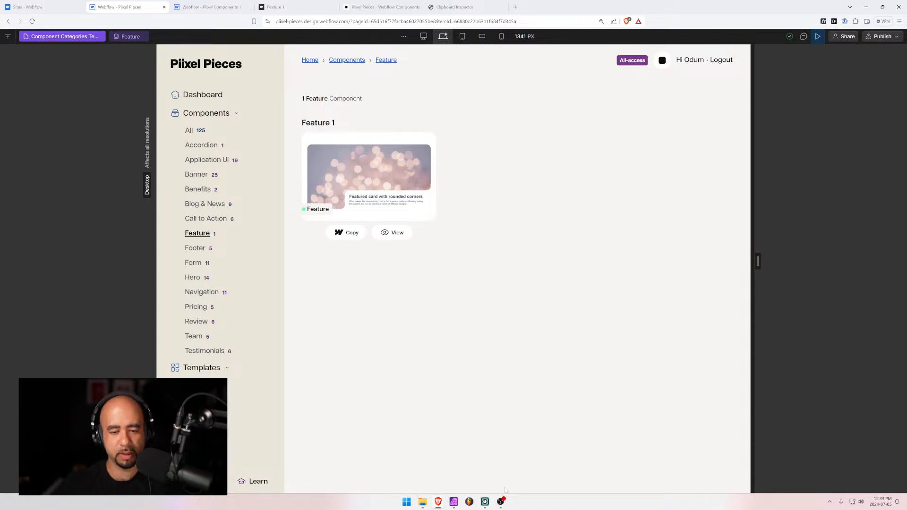
# Scale the card screenshot down and centre it horizontally in the document
pyautogui.click(453, 502)
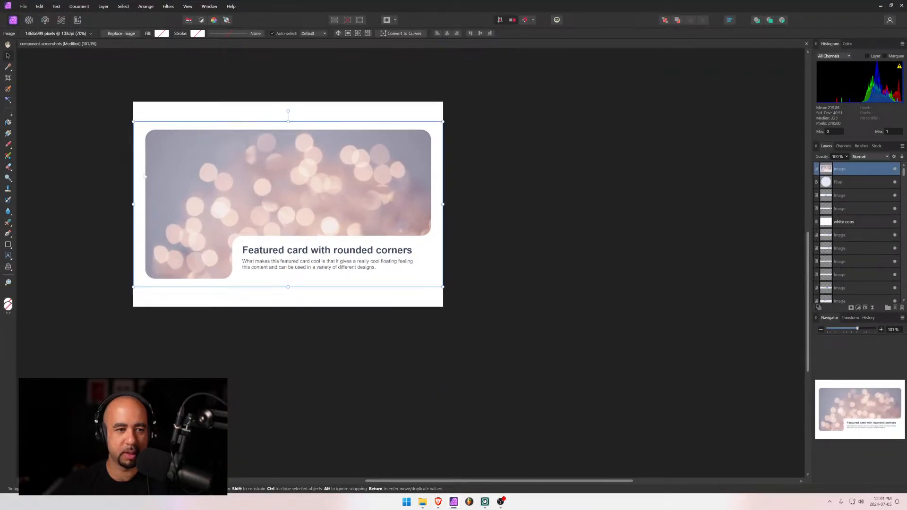
pyautogui.moveTo(133, 204); pyautogui.dragTo(149, 205)
pyautogui.click(447, 33)
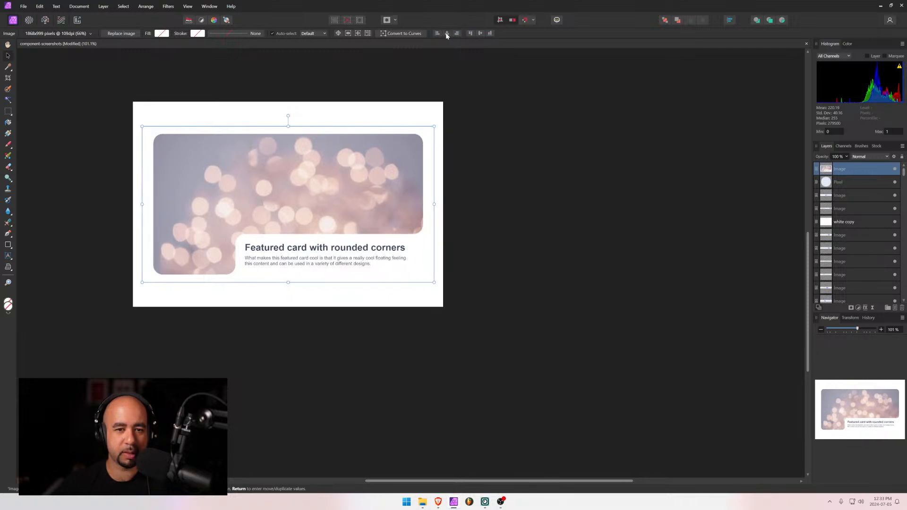
pyautogui.click(524, 133)
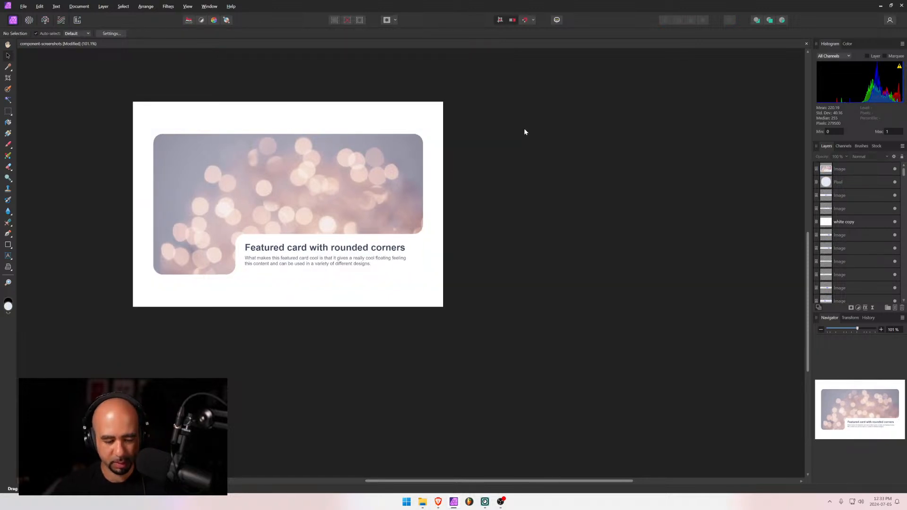
# Re-export the image as a JPEG that overwrites feature-1.jpg on the Desktop
pyautogui.hotkey('ctrl', 'shift', 'alt', 's')
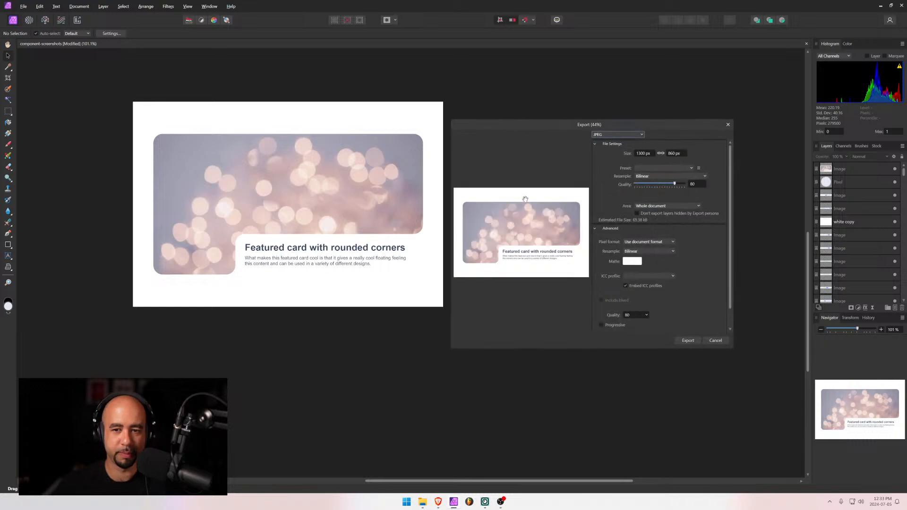
pyautogui.click(688, 340)
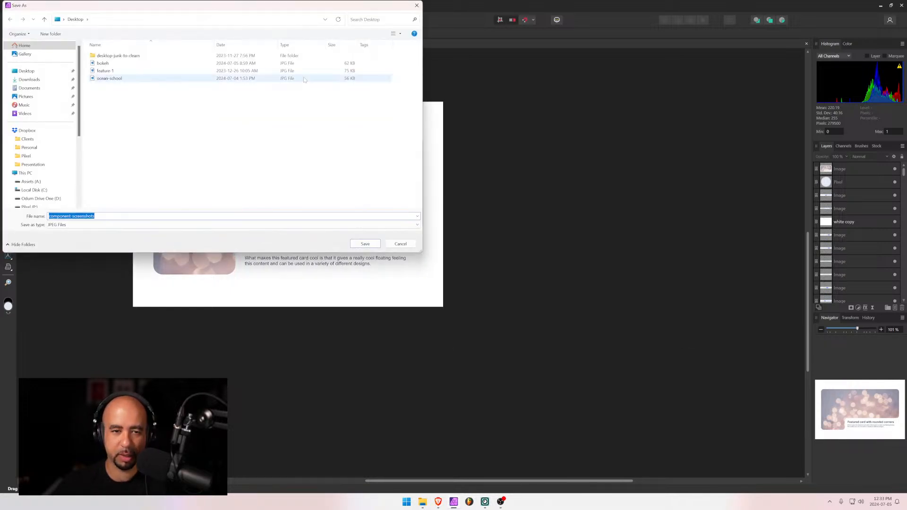
pyautogui.click(198, 71)
pyautogui.click(365, 244)
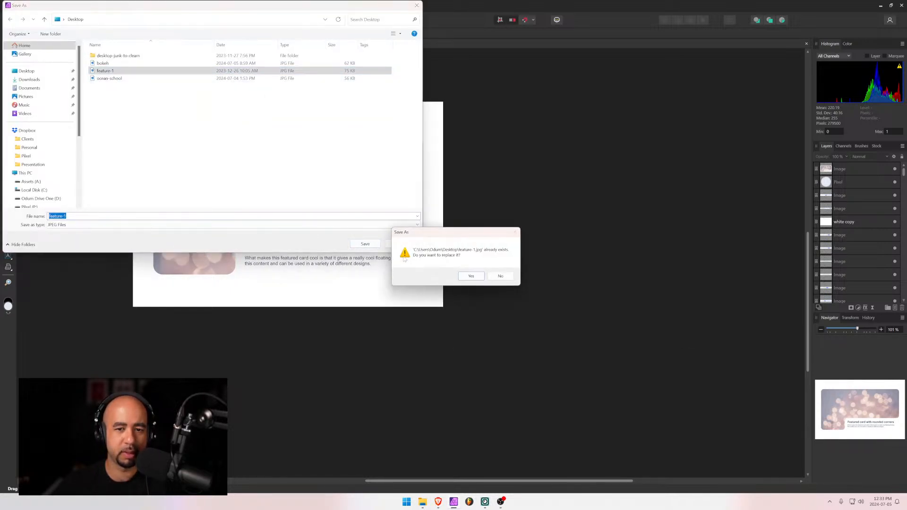
pyautogui.click(480, 275)
pyautogui.click(879, 5)
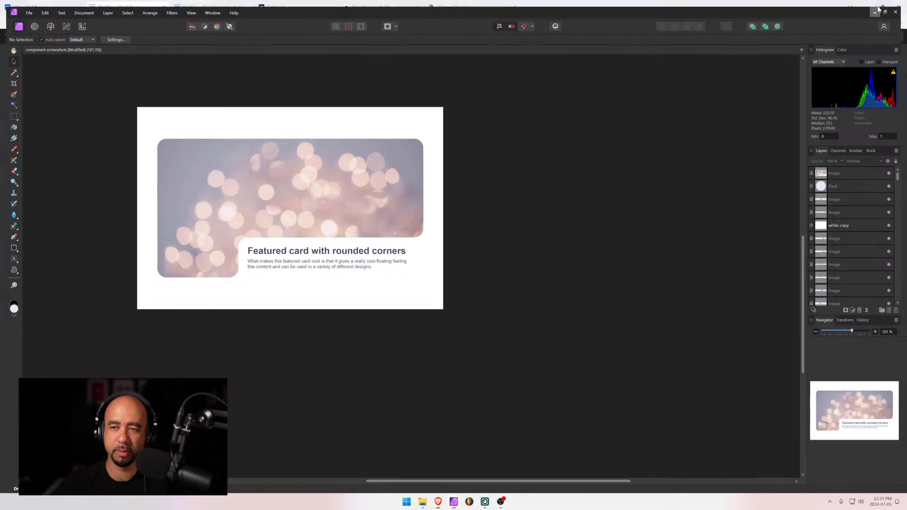
pyautogui.click(199, 7)
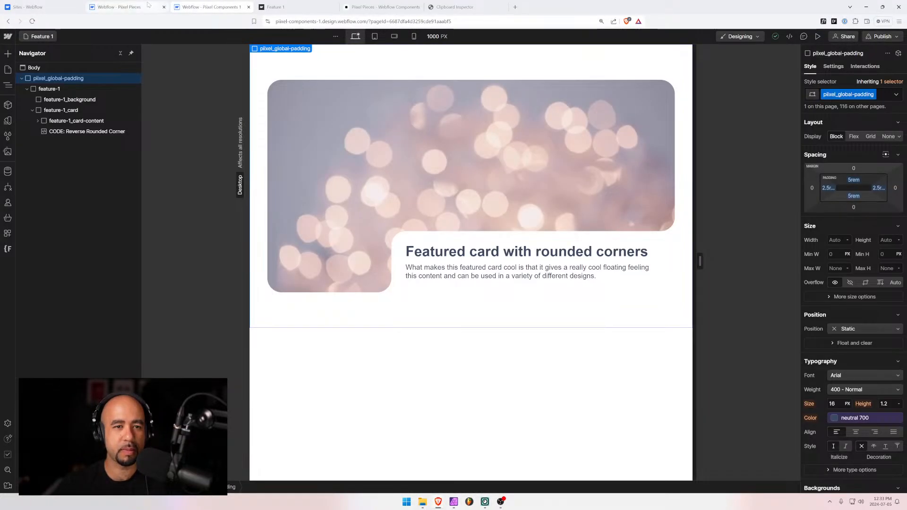
# In the Components collection, swap Feature 1's thumbnail for the new feature-1.jpg and save
pyautogui.click(120, 7)
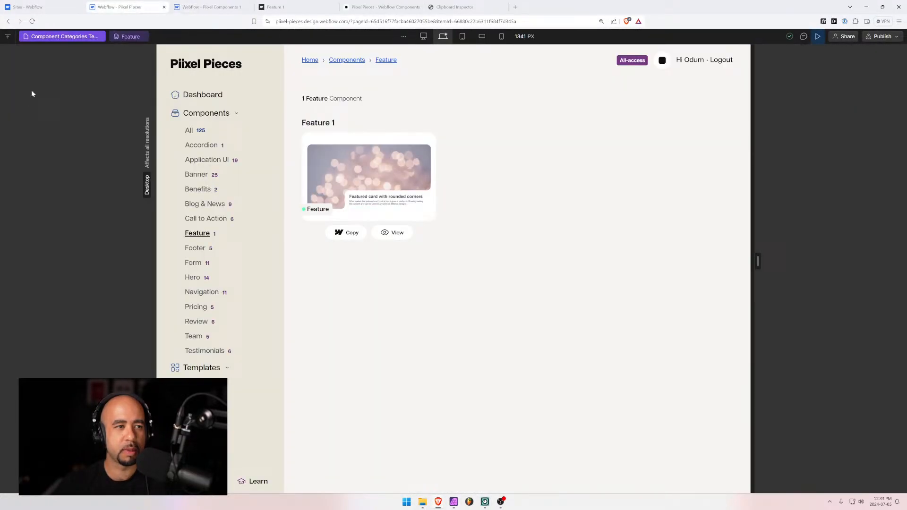
pyautogui.click(817, 36)
pyautogui.click(8, 172)
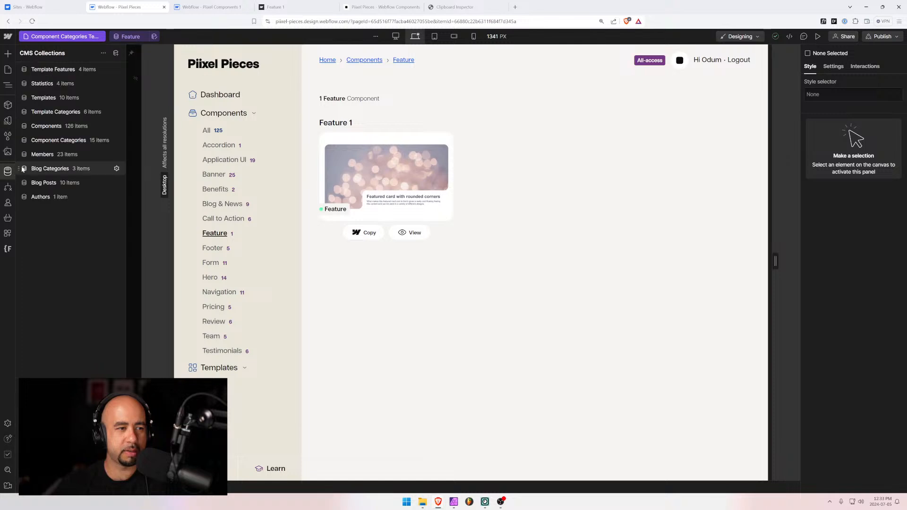
pyautogui.click(53, 127)
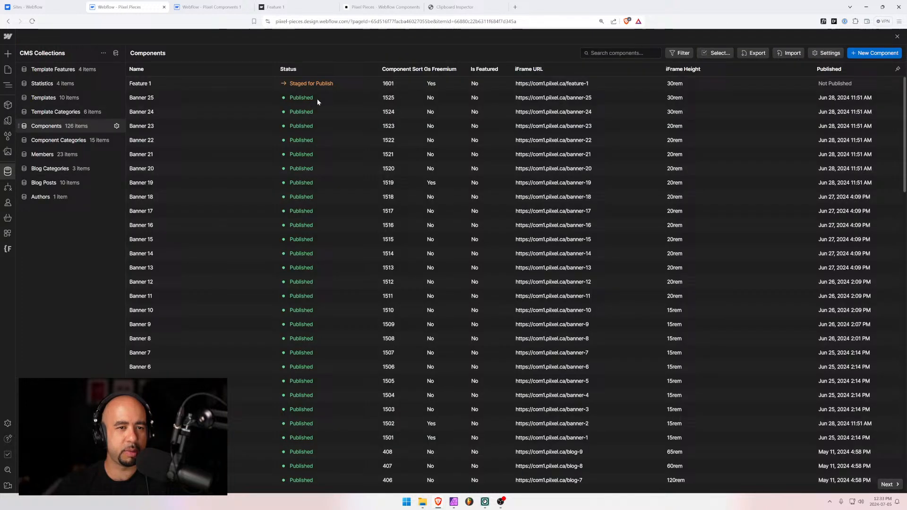
pyautogui.click(174, 84)
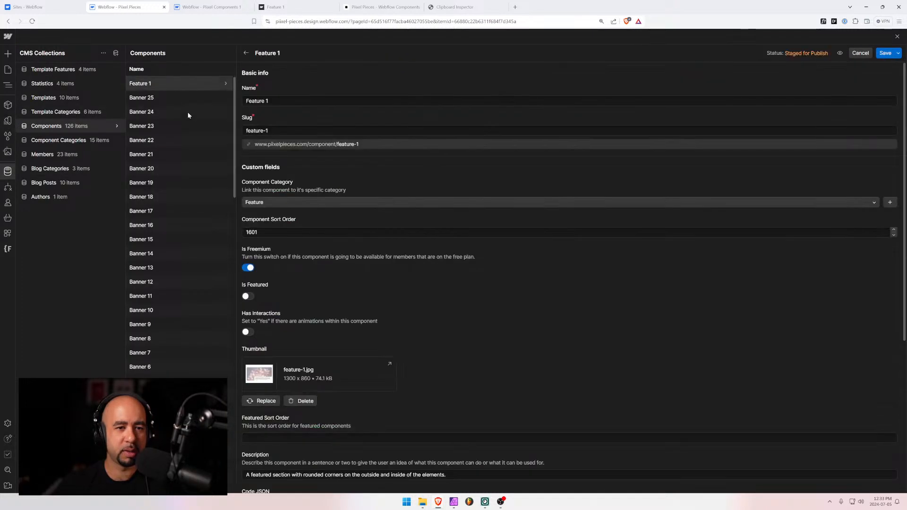
pyautogui.click(266, 401)
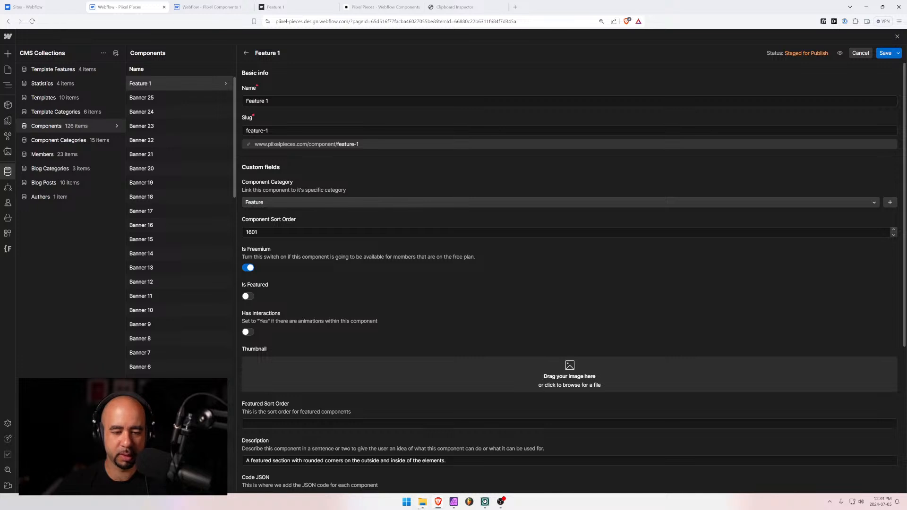
pyautogui.click(423, 502)
pyautogui.moveTo(567, 444); pyautogui.dragTo(298, 375)
pyautogui.click(885, 53)
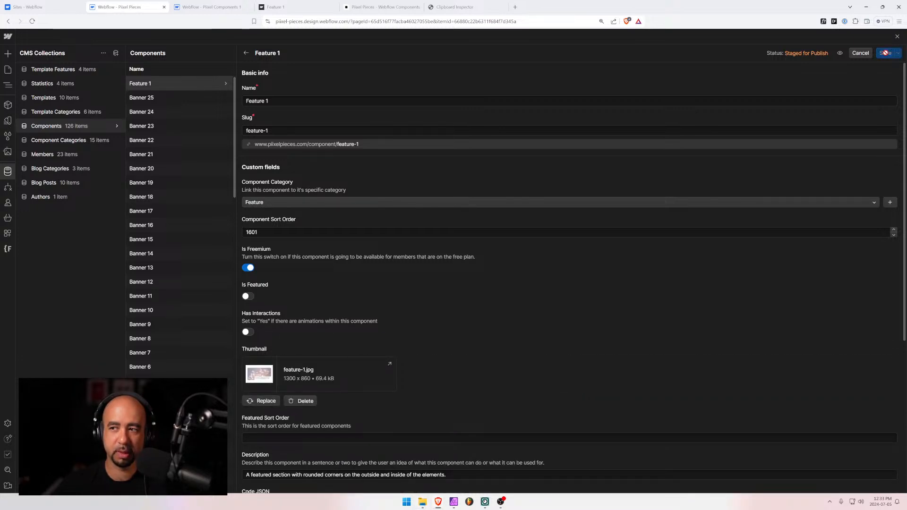
# Publish Pixel Pieces to the staging and production domains, then view the live components page
pyautogui.click(8, 70)
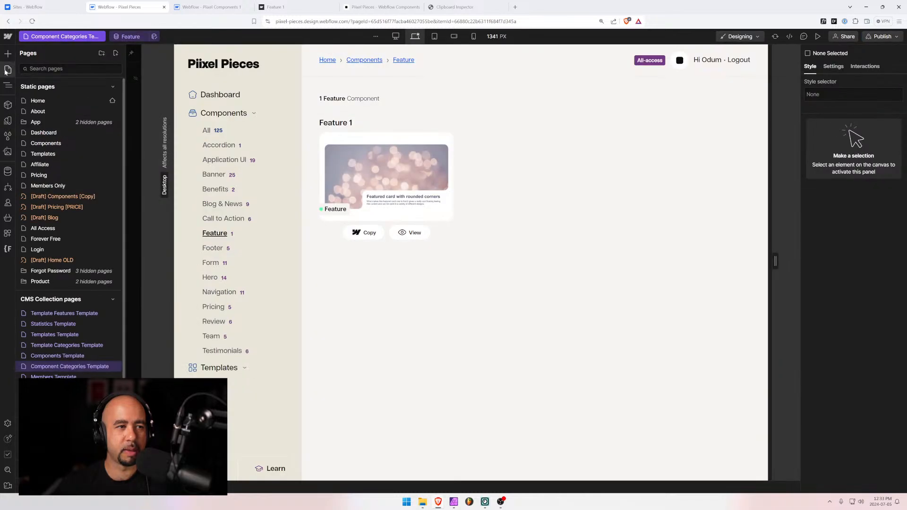
pyautogui.click(881, 37)
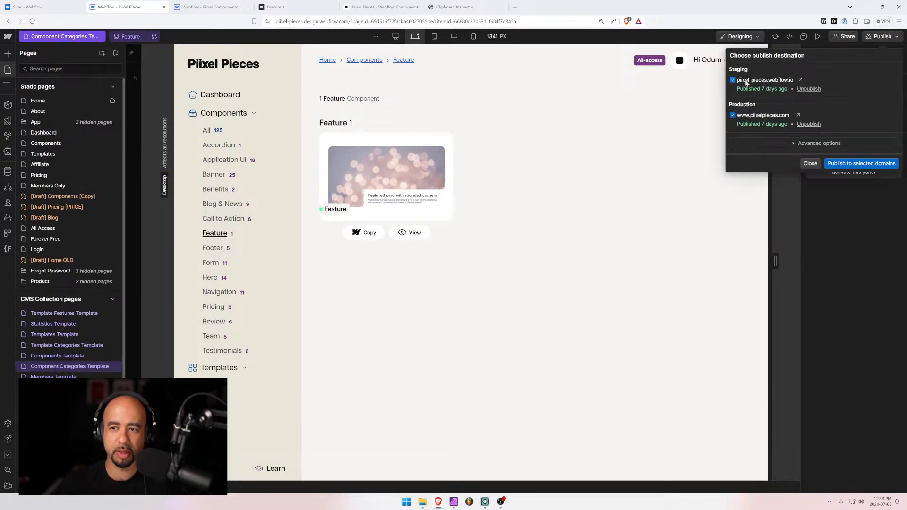
pyautogui.click(852, 164)
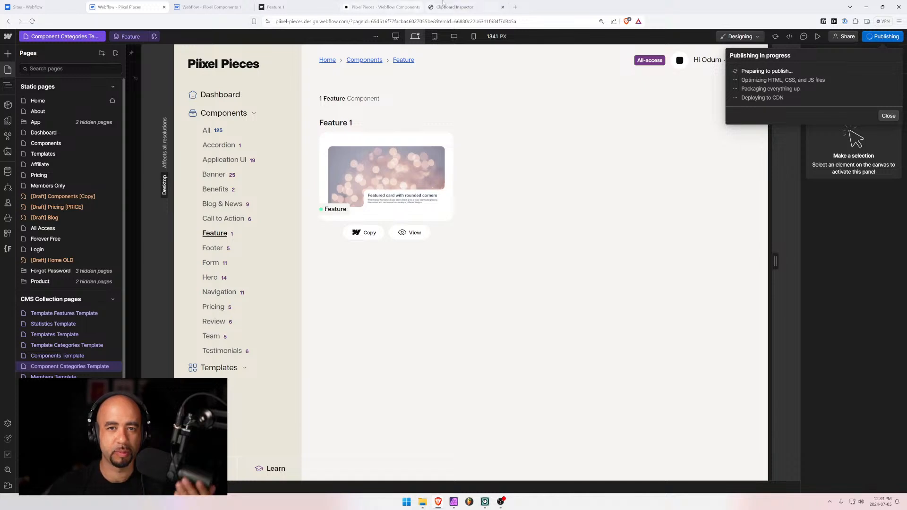
pyautogui.click(378, 6)
# Clear the Call to Action filter on the live site and filter components to Feature
pyautogui.scroll(4, 277, 65)
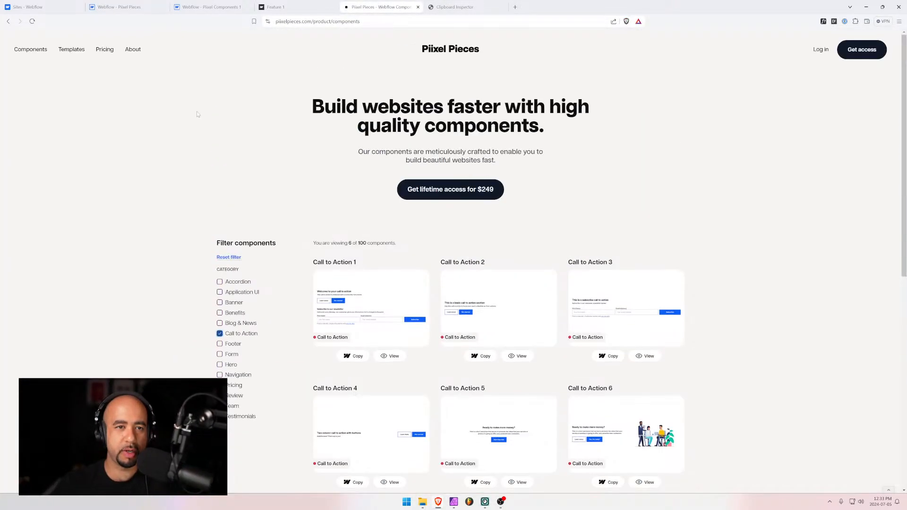
pyautogui.click(219, 334)
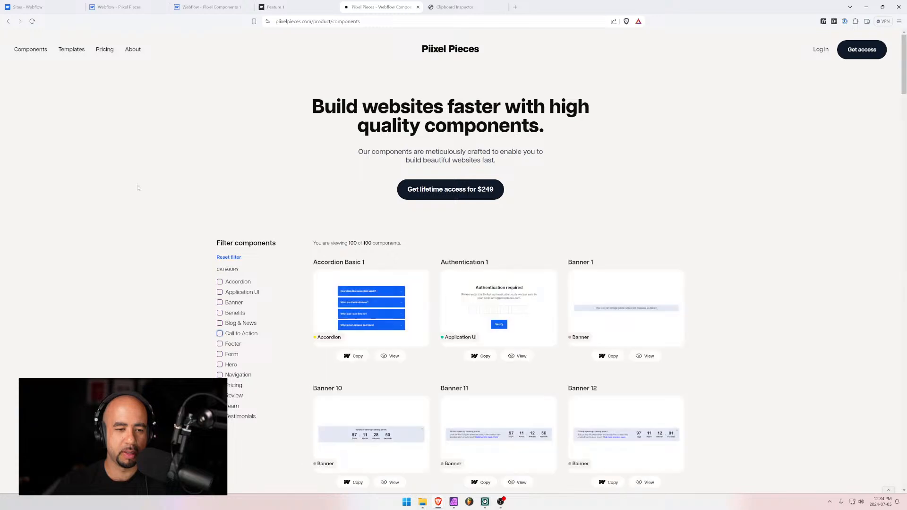
pyautogui.click(199, 6)
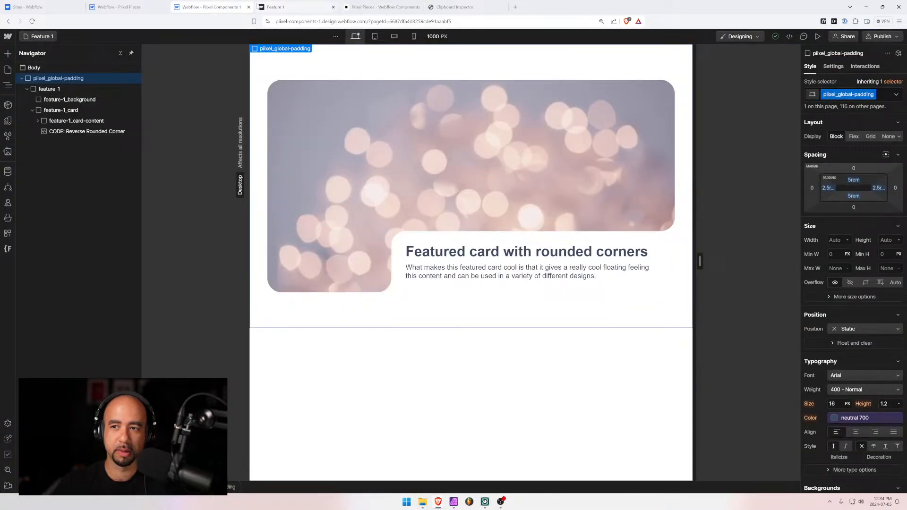
pyautogui.click(892, 38)
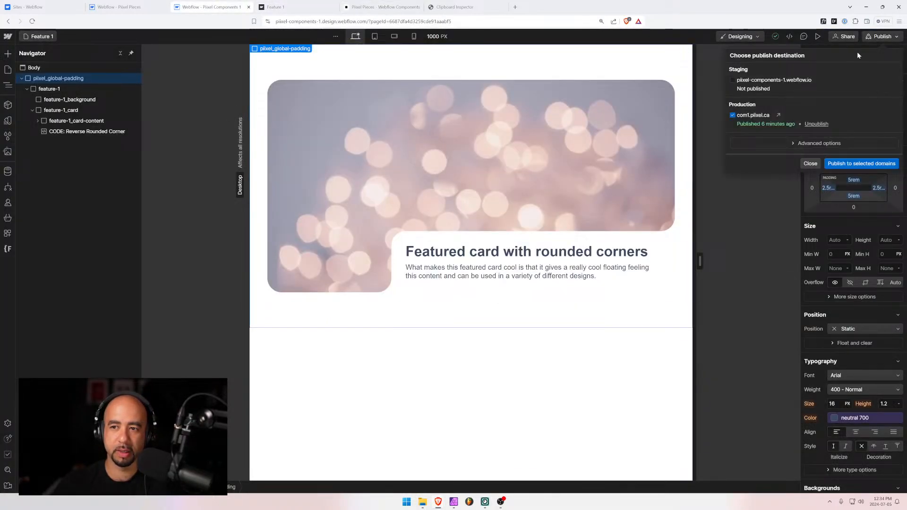
pyautogui.click(120, 7)
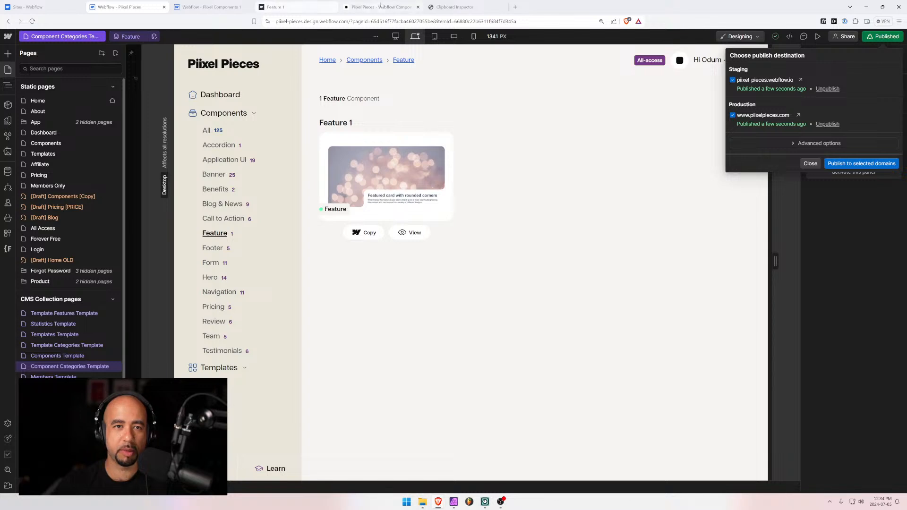
pyautogui.click(380, 6)
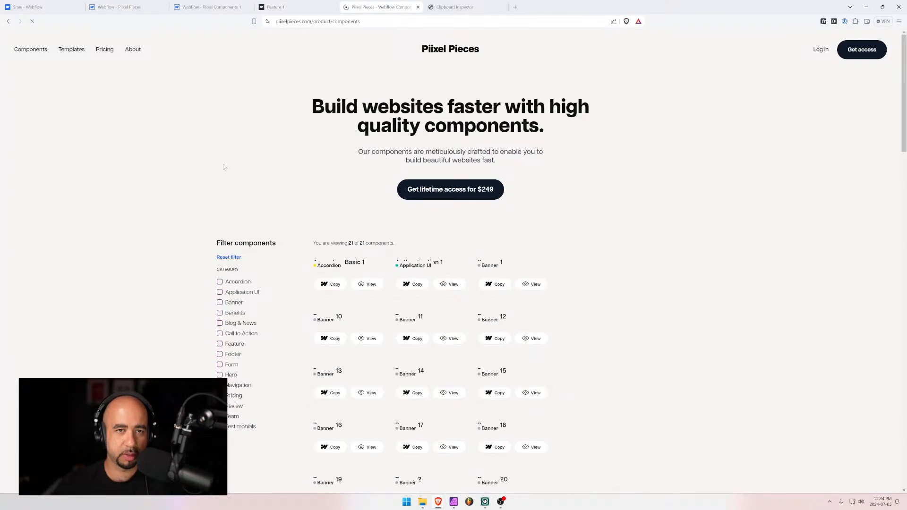
pyautogui.scroll(-2, 245, 161)
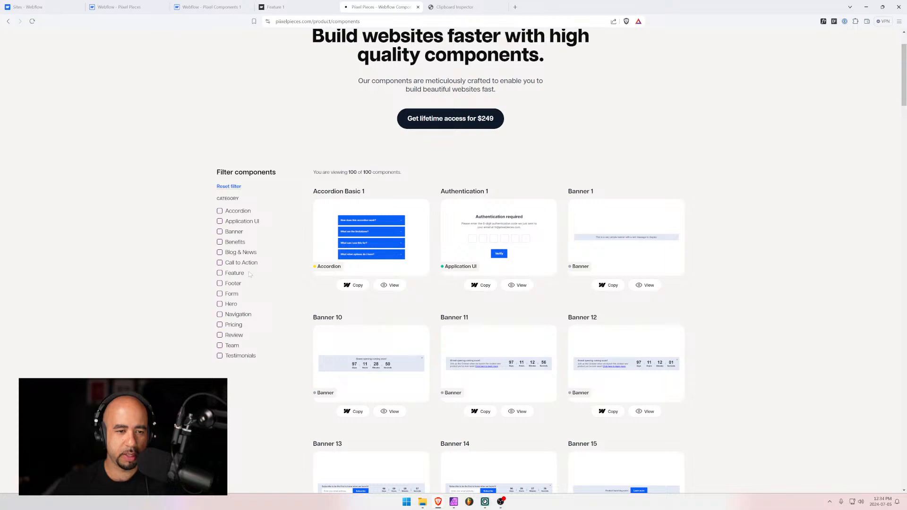
pyautogui.click(219, 273)
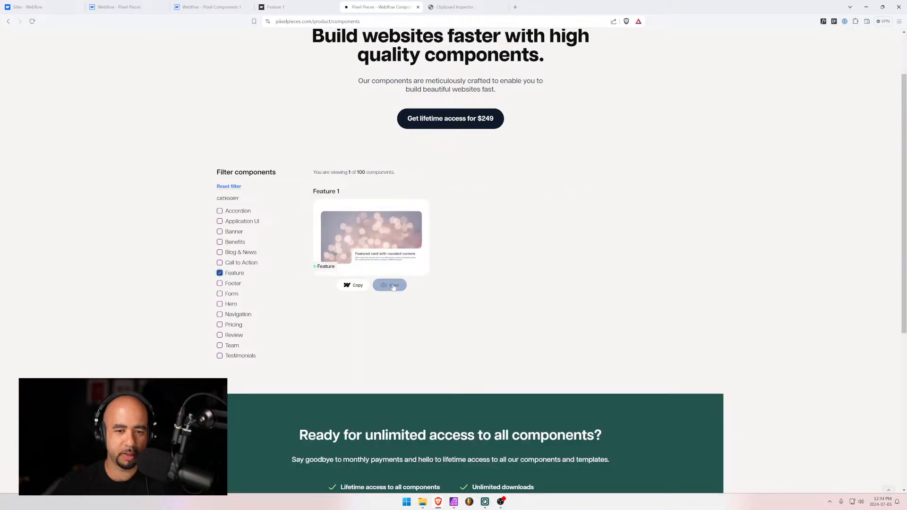
pyautogui.click(354, 290)
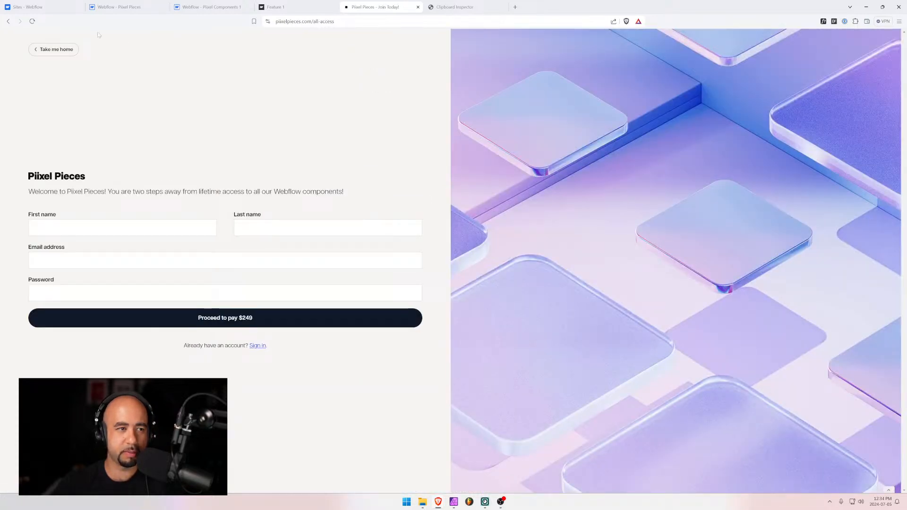
# Log in to the live site with the saved credentials and copy the Feature 1 card
pyautogui.click(57, 56)
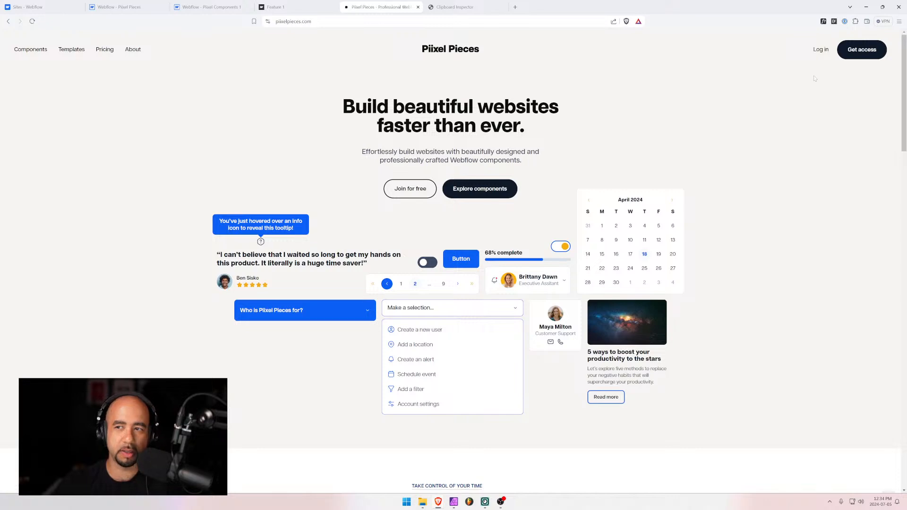
pyautogui.click(820, 50)
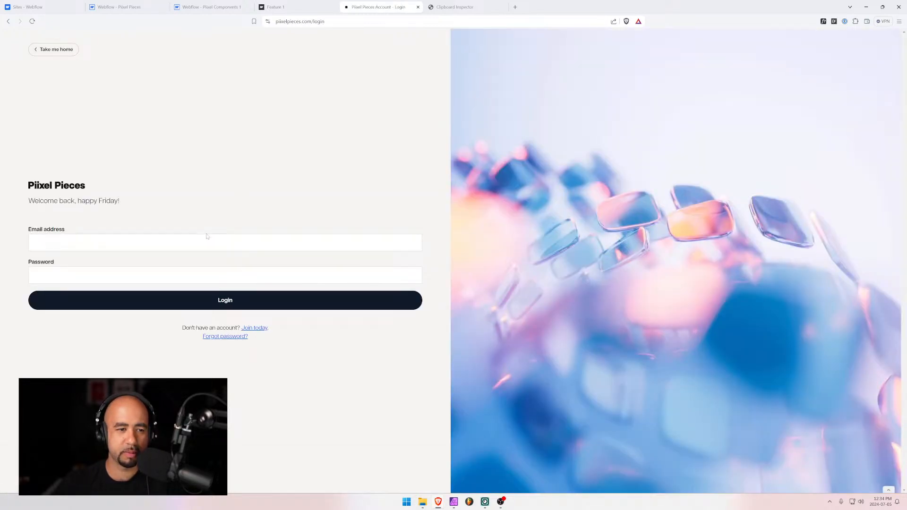
pyautogui.click(206, 237)
pyautogui.click(71, 257)
pyautogui.click(217, 305)
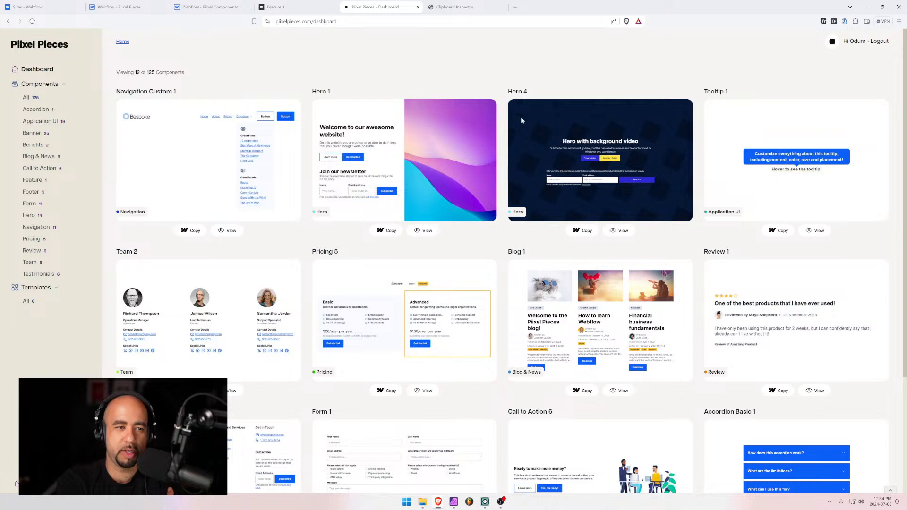
pyautogui.click(32, 180)
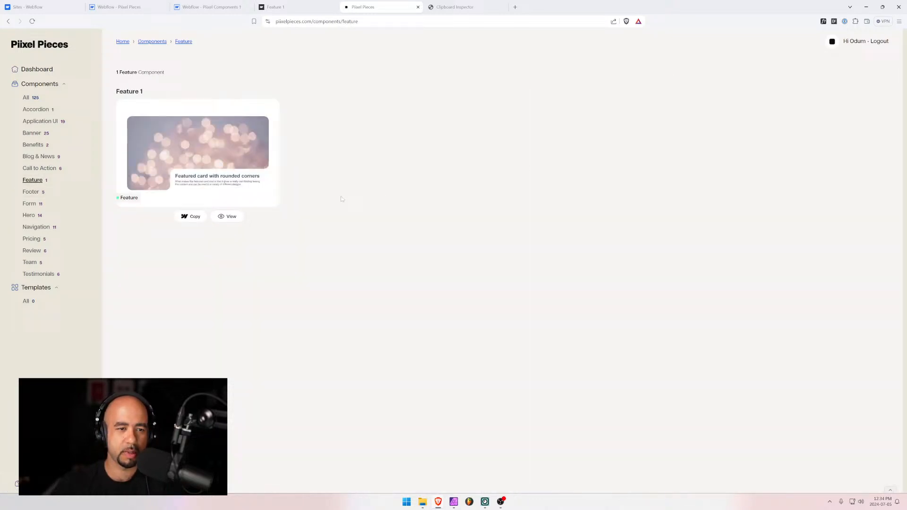
pyautogui.click(190, 217)
# Paste the Feature 1 card into the pixel-cut-and-paste Designer, then return to the Pixel Pieces listing
pyautogui.click(185, 6)
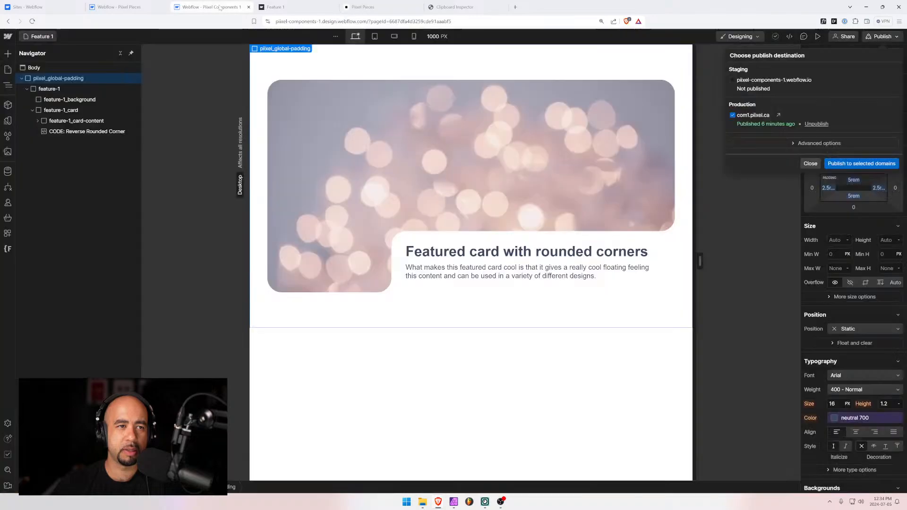
pyautogui.click(119, 7)
pyautogui.click(28, 6)
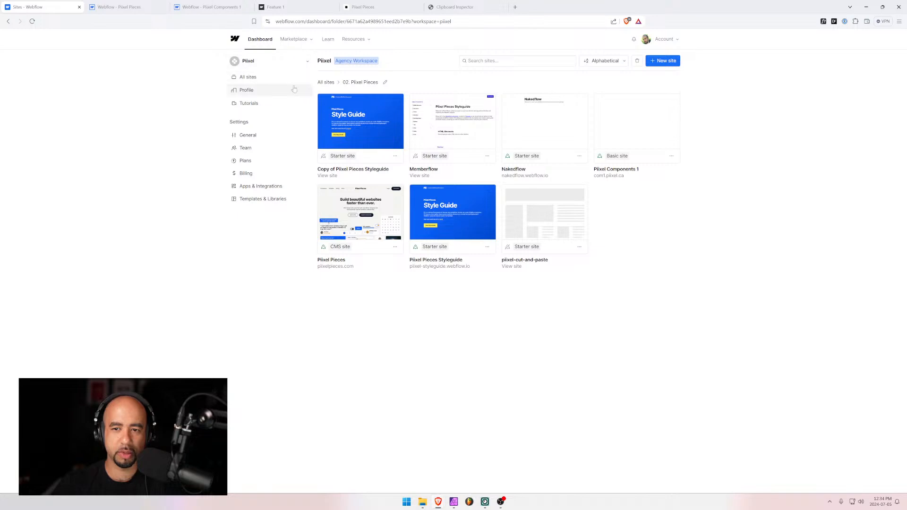
pyautogui.click(543, 217)
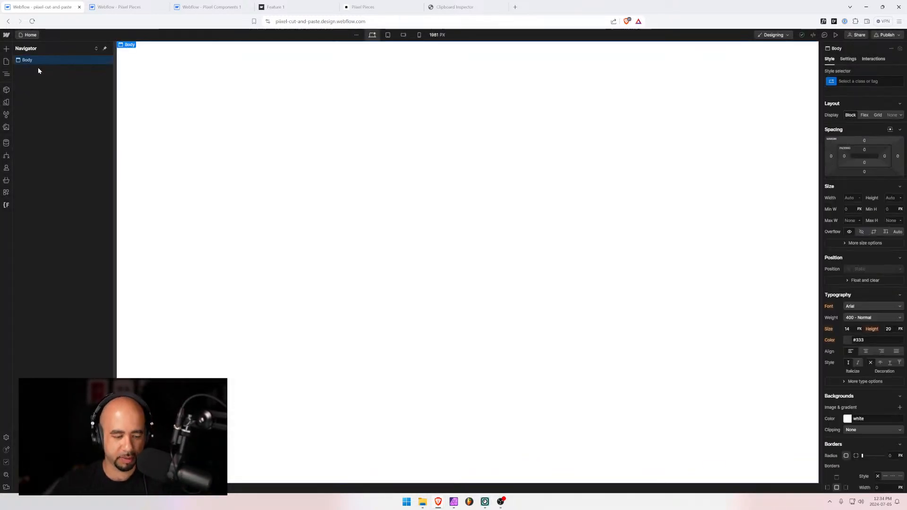
pyautogui.hotkey('ctrl', 'v')
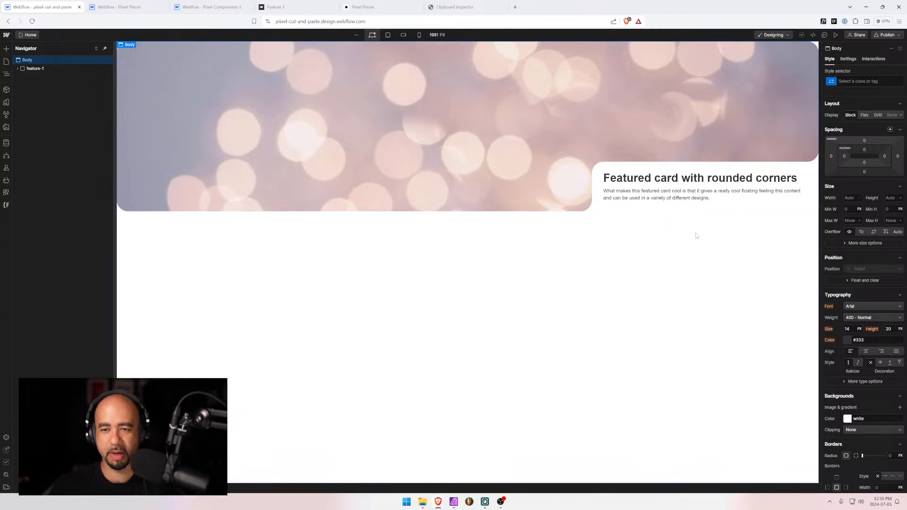
pyautogui.click(299, 6)
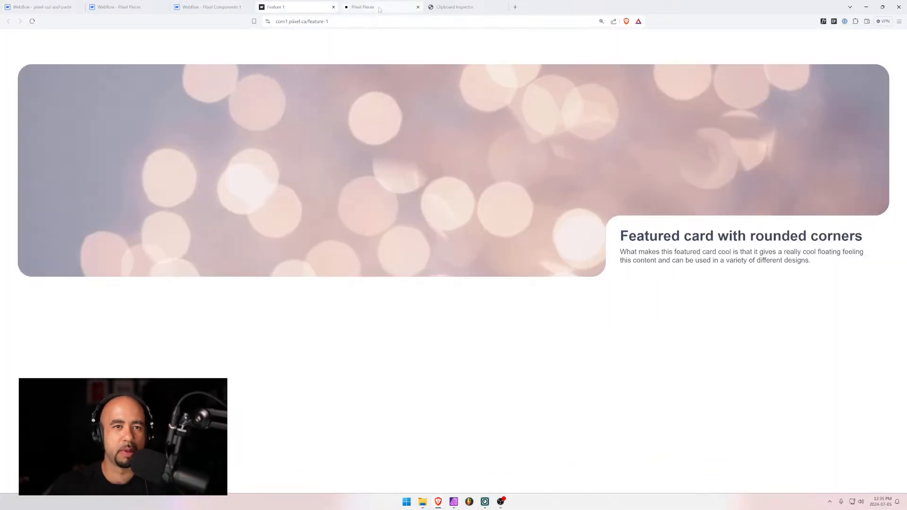
pyautogui.click(377, 7)
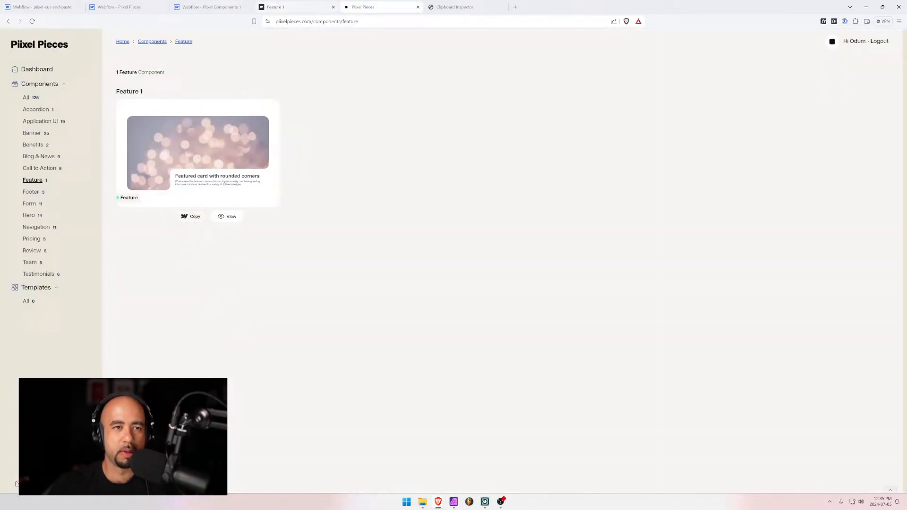
# Change the Statistics collection's Number of Components count to 126 and save and publish it
pyautogui.click(66, 7)
pyautogui.click(120, 7)
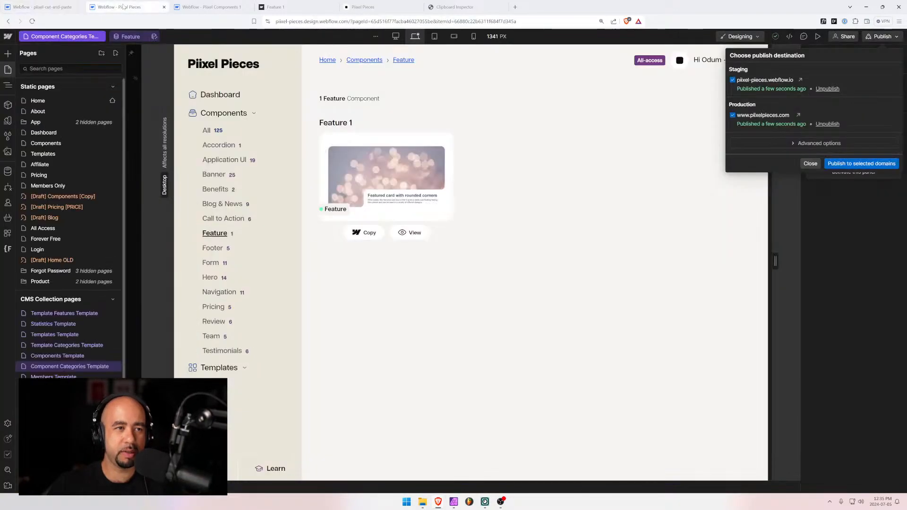
pyautogui.click(8, 171)
pyautogui.click(8, 171)
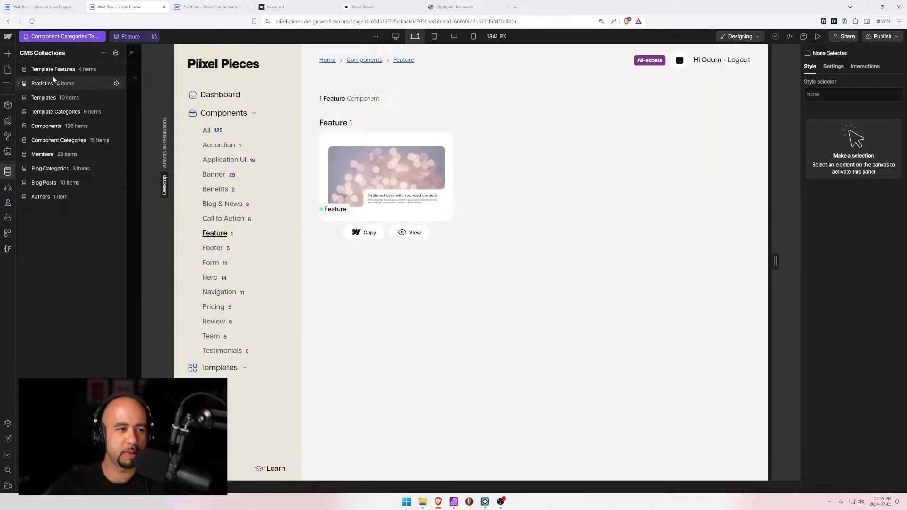
pyautogui.click(56, 127)
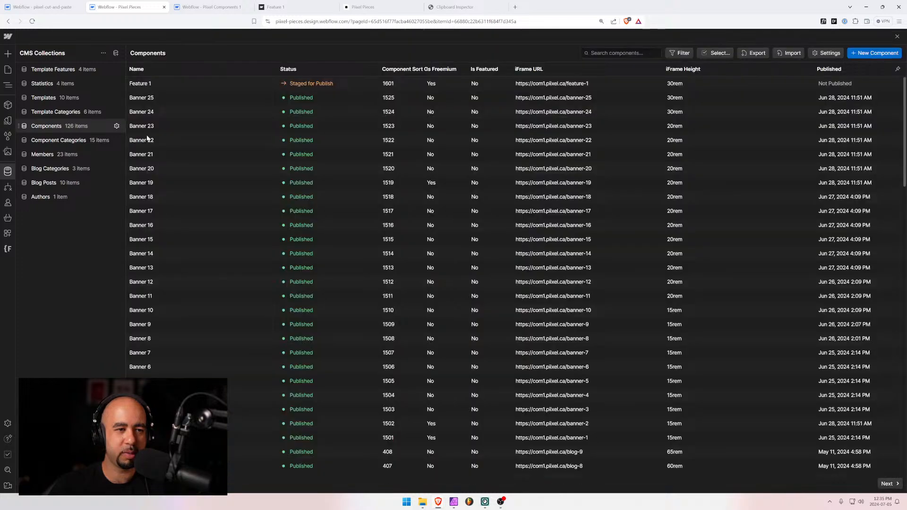
pyautogui.click(61, 86)
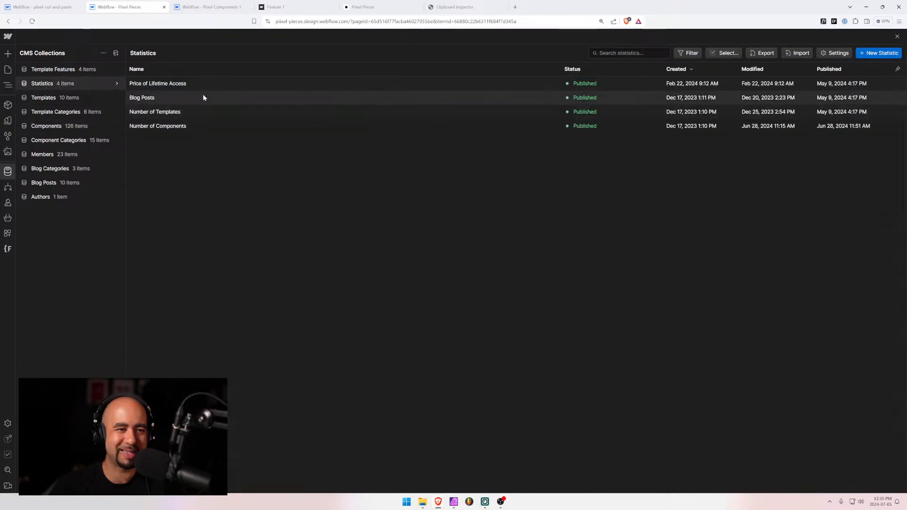
pyautogui.click(186, 125)
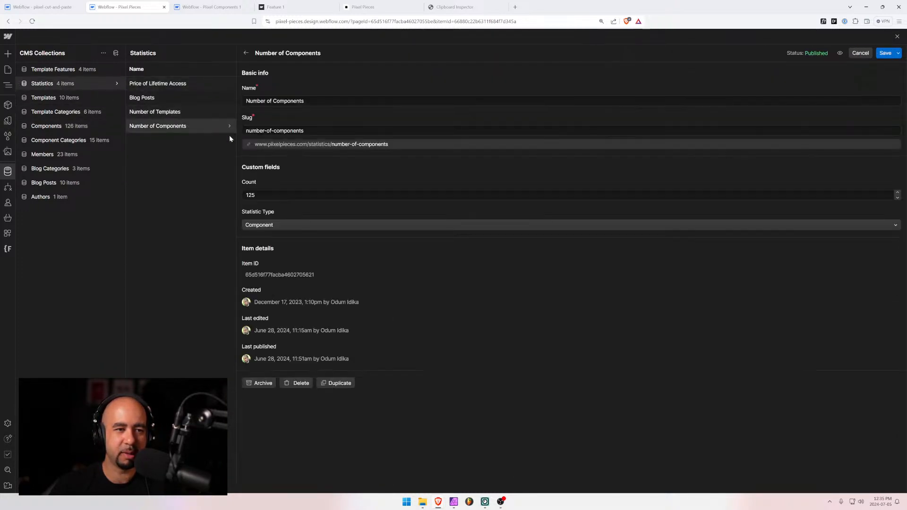
pyautogui.moveTo(258, 195); pyautogui.dragTo(252, 195)
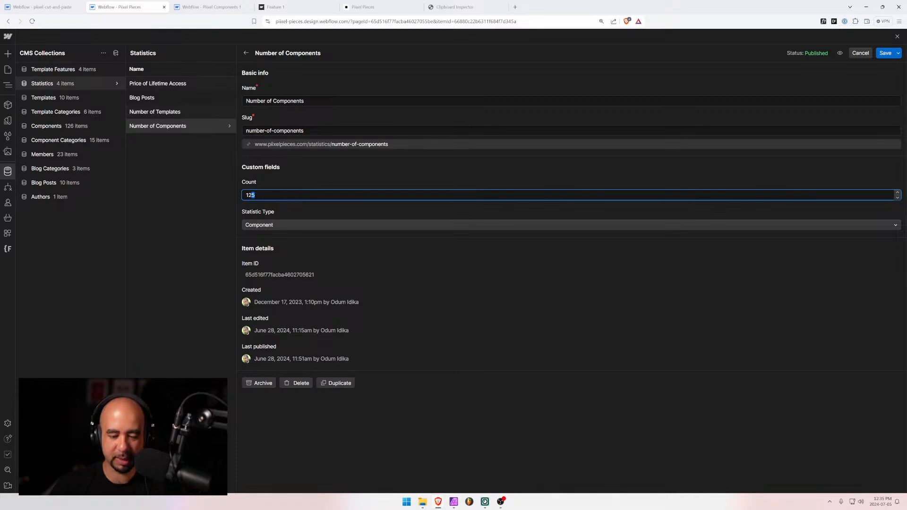
pyautogui.click(898, 53)
pyautogui.click(831, 66)
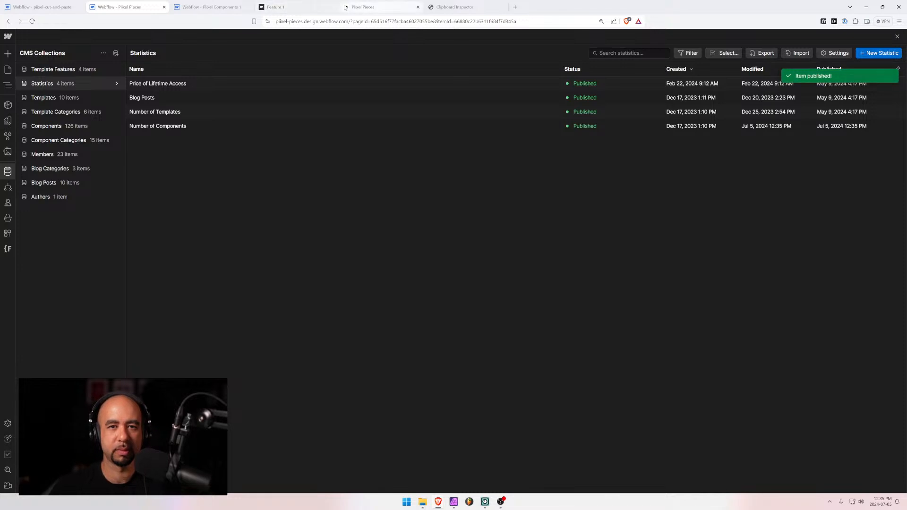
pyautogui.click(286, 8)
# Show all categories on the live components page and confirm it reads 126 Components
pyautogui.click(381, 7)
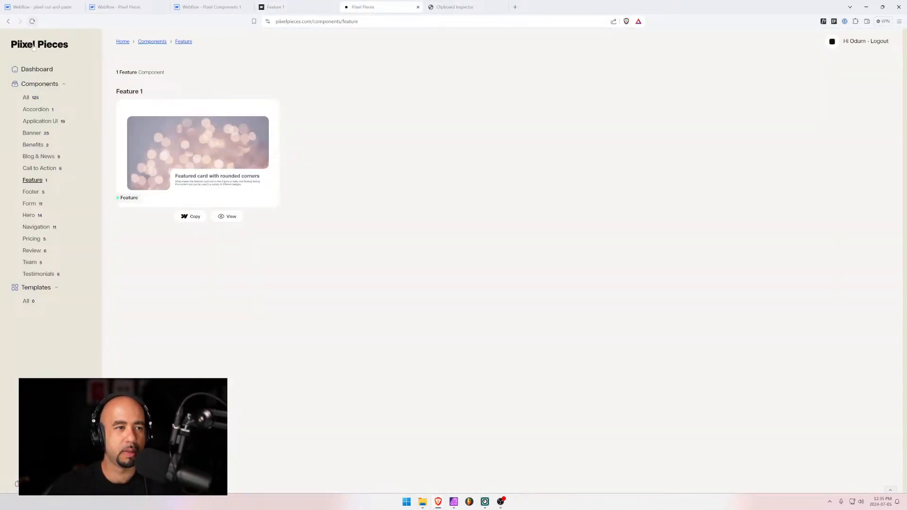
pyautogui.click(29, 98)
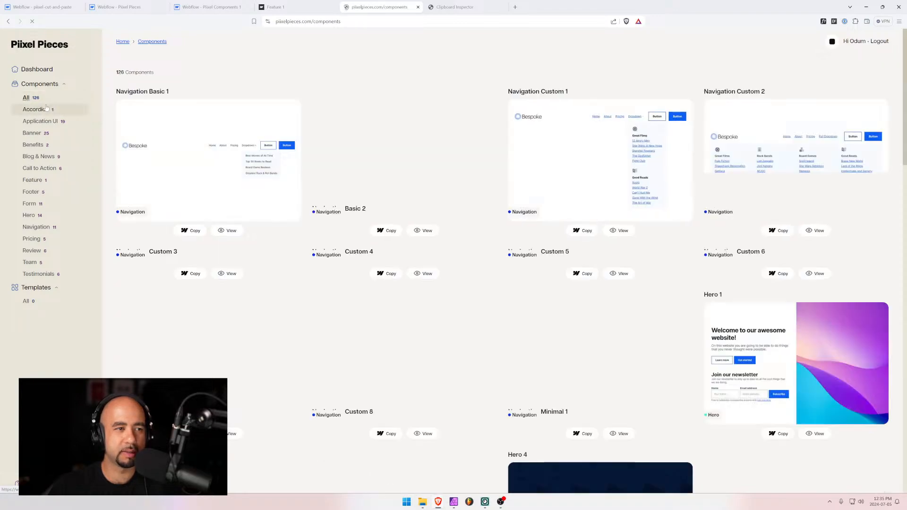
pyautogui.scroll(-8, 271, 291)
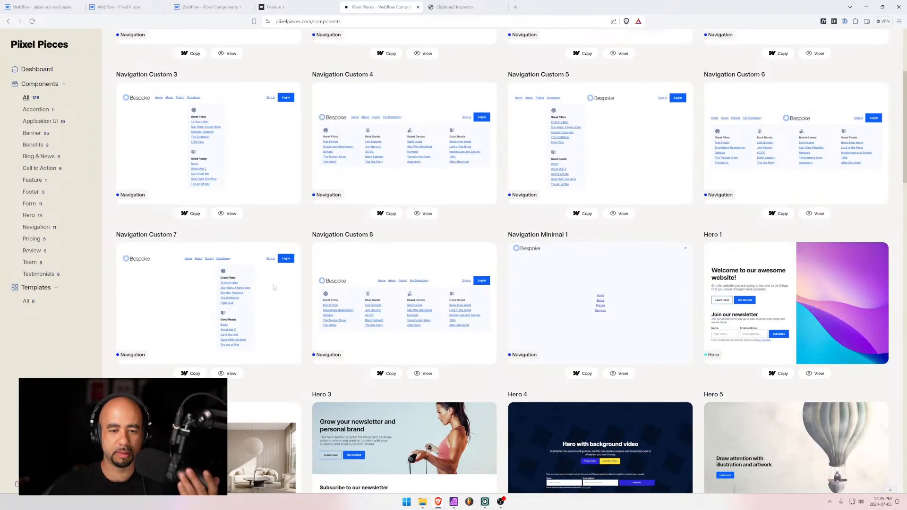
pyautogui.scroll(8, 273, 285)
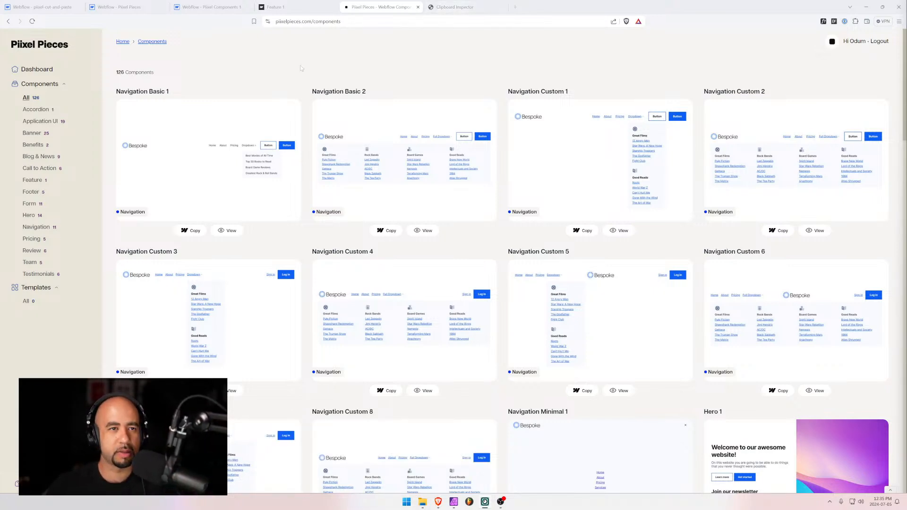
# Close the live Feature 1 preview and return to the Pixel Components 1 Designer
pyautogui.click(289, 8)
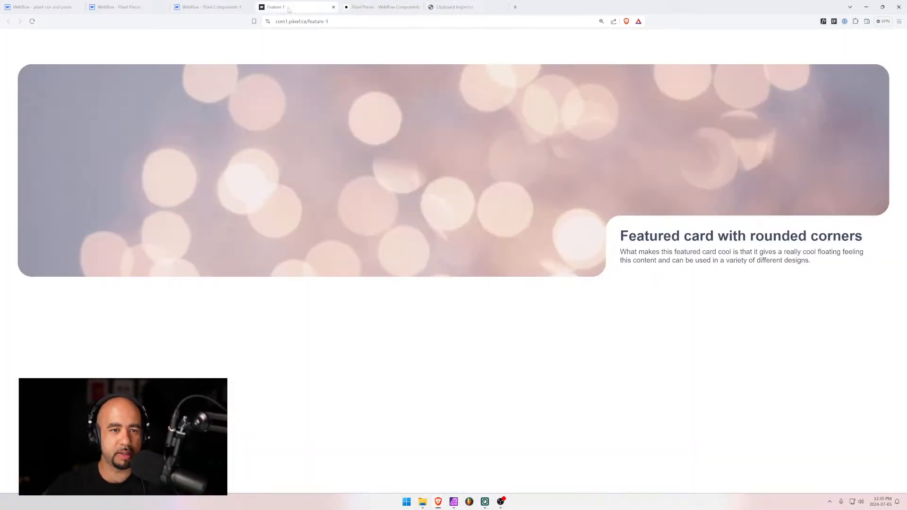
pyautogui.click(334, 8)
pyautogui.click(210, 7)
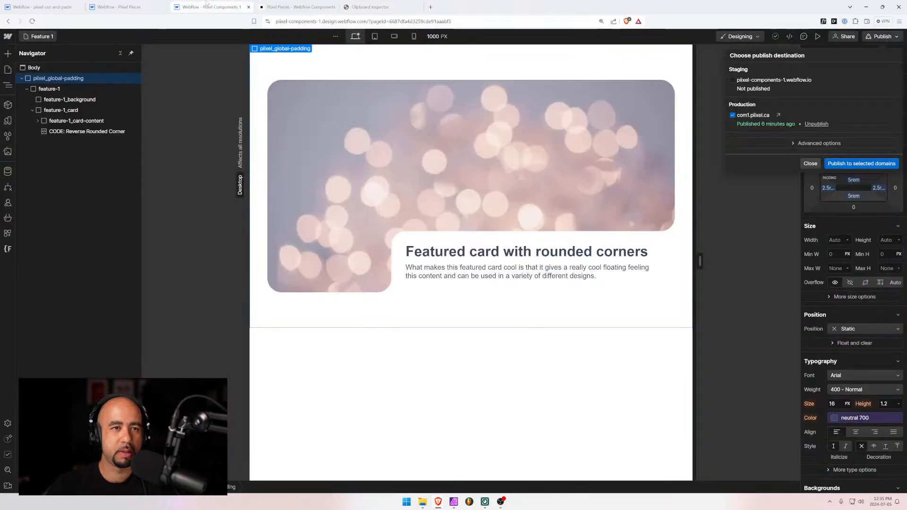
pyautogui.click(24, 82)
pyautogui.click(23, 79)
# Open the Call to Action 1 page from the Pages list, then go back to Pixel Pieces
pyautogui.click(40, 37)
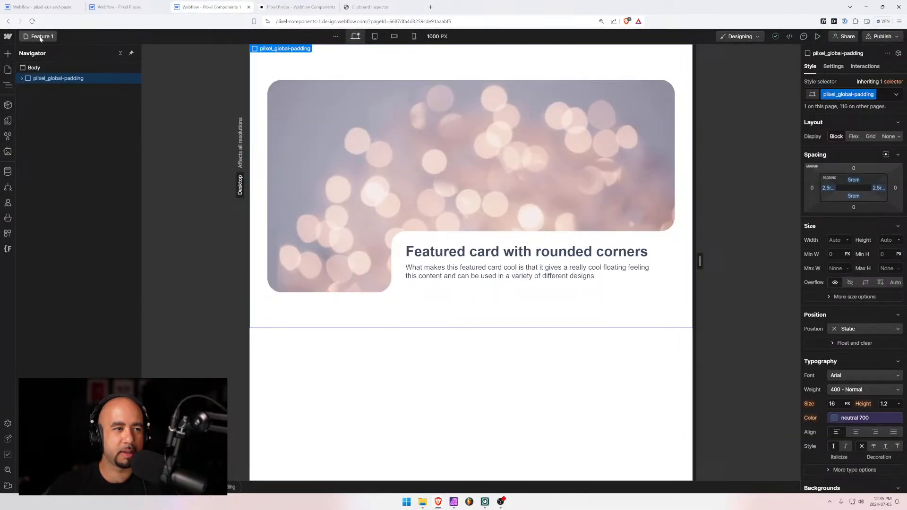
pyautogui.scroll(-8, 55, 212)
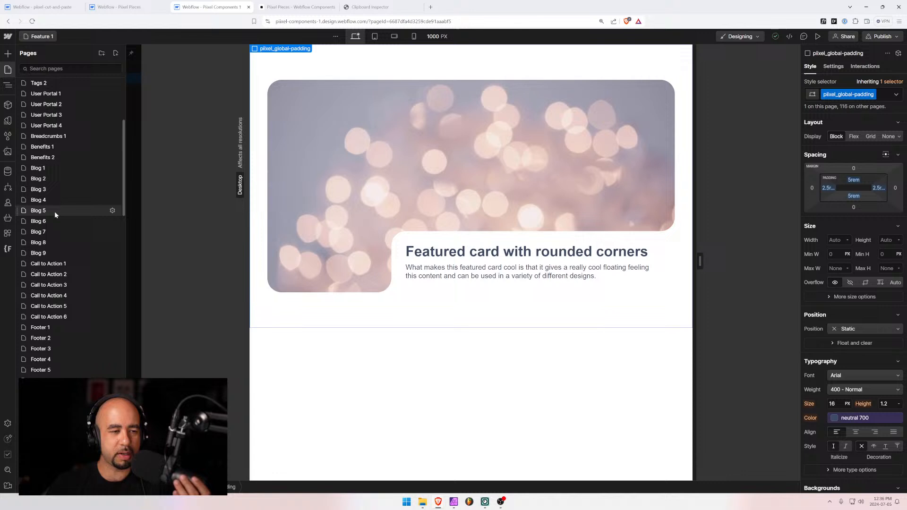
pyautogui.click(67, 262)
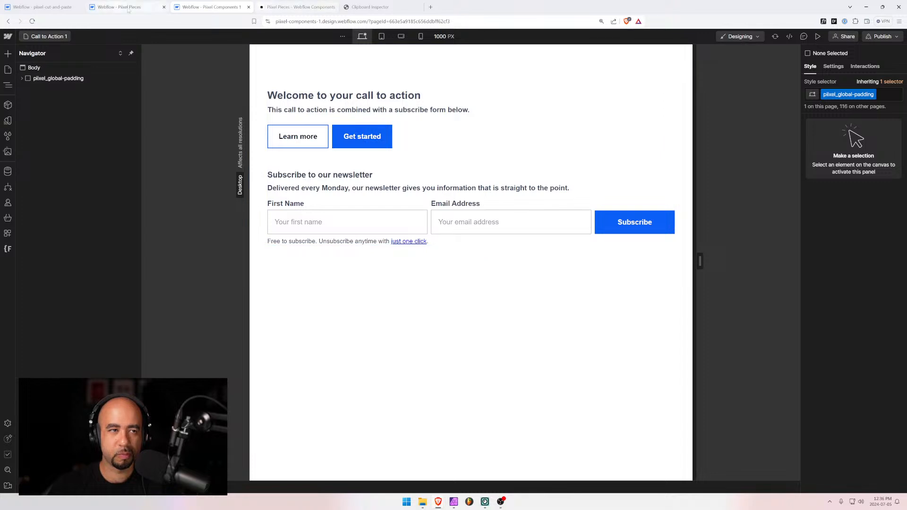
pyautogui.click(301, 6)
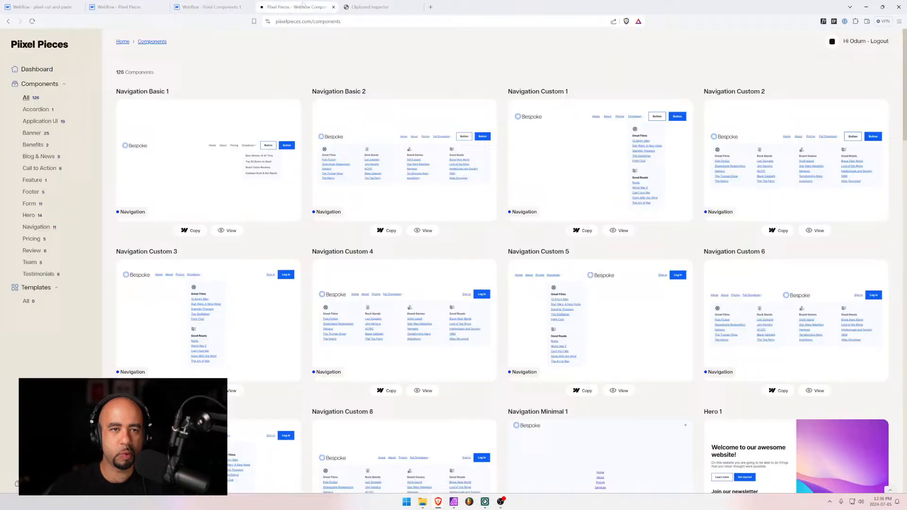
# Filter the Pixel Pieces library to Call to Action, listing Call to Action 1 through 6
pyautogui.click(41, 168)
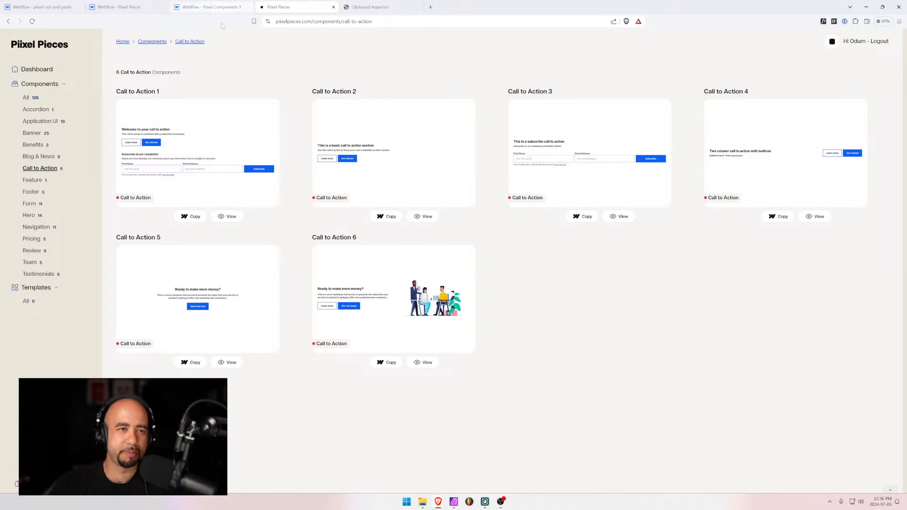
# Duplicate the Call to Action 2 page from its page settings in Pixel Components 1
pyautogui.click(214, 6)
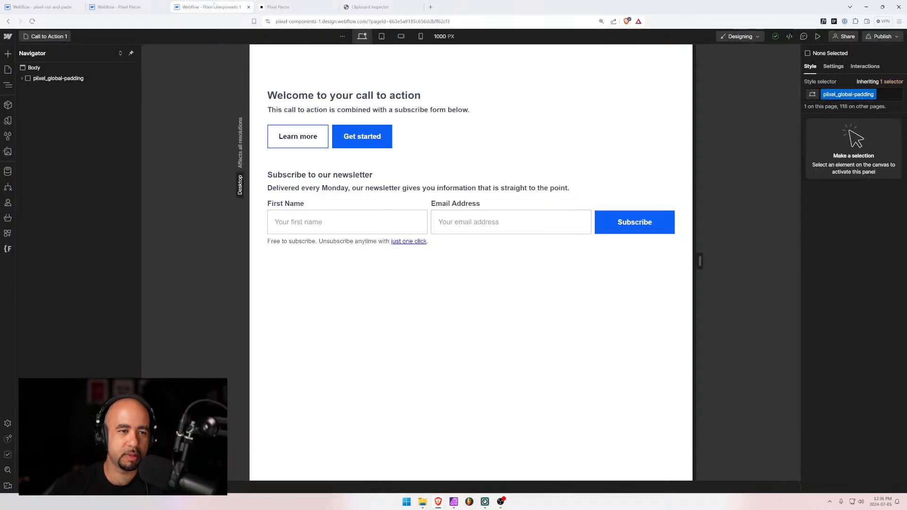
pyautogui.click(47, 36)
pyautogui.scroll(-3, 76, 278)
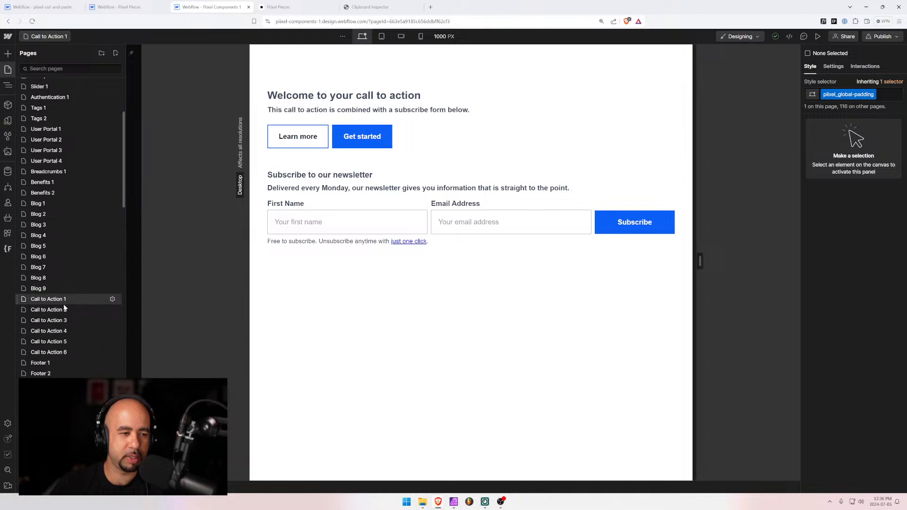
pyautogui.click(112, 310)
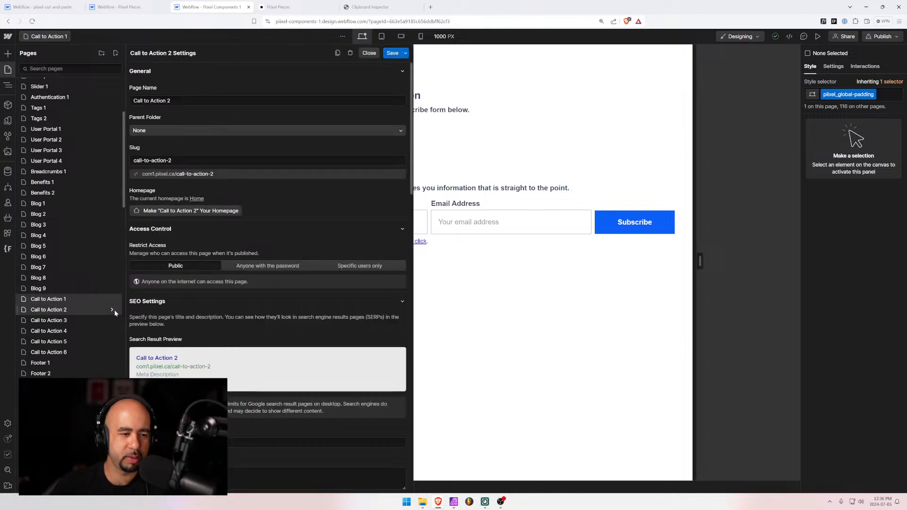
pyautogui.click(338, 53)
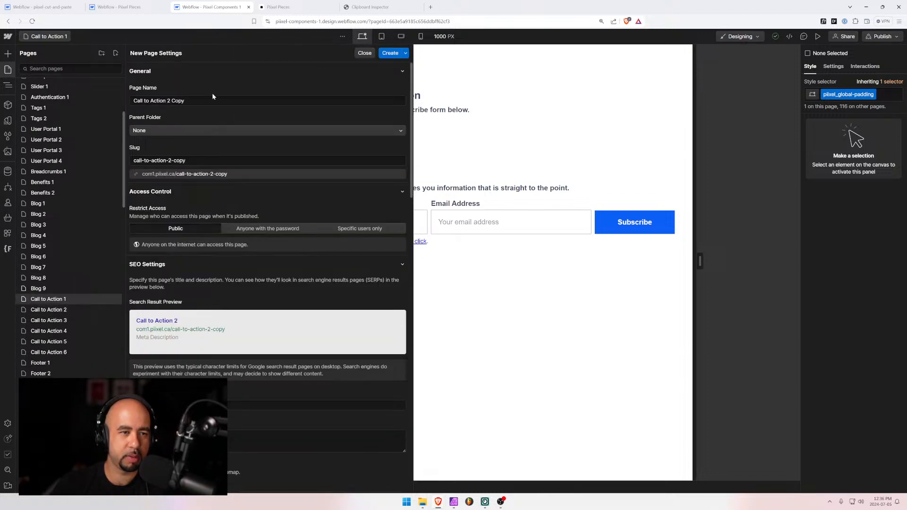
# Rename the copy to Call to Action 7 with slug call-to-action-7 and create it
pyautogui.click(170, 101)
pyautogui.hotkey('shift', 'End')
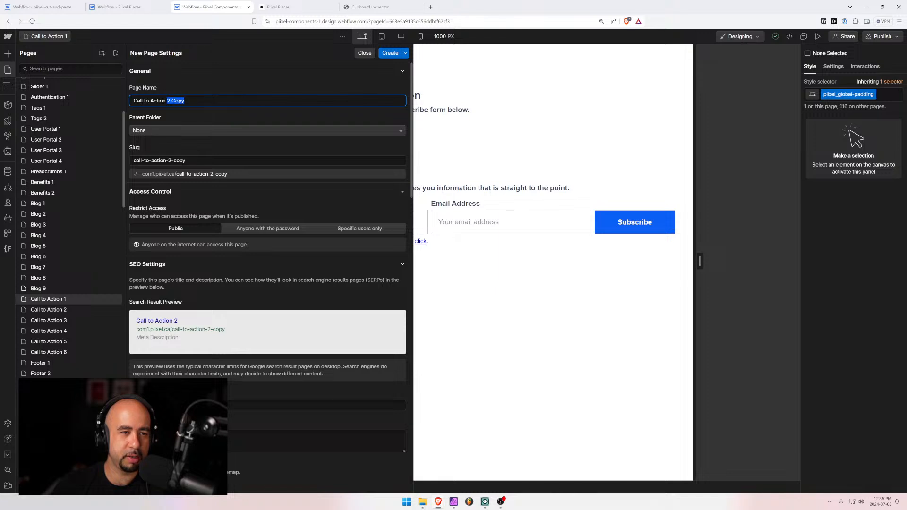
pyautogui.press('BackSpace')
pyautogui.write('7')
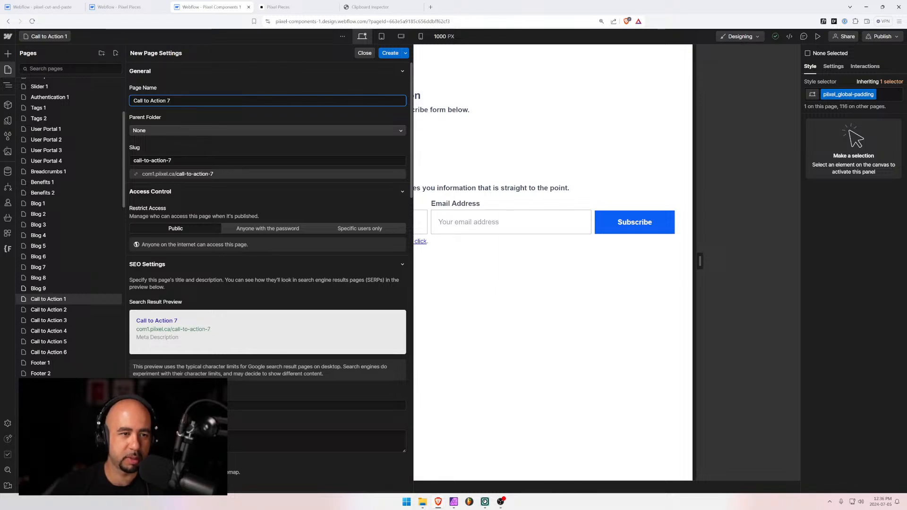
pyautogui.click(390, 53)
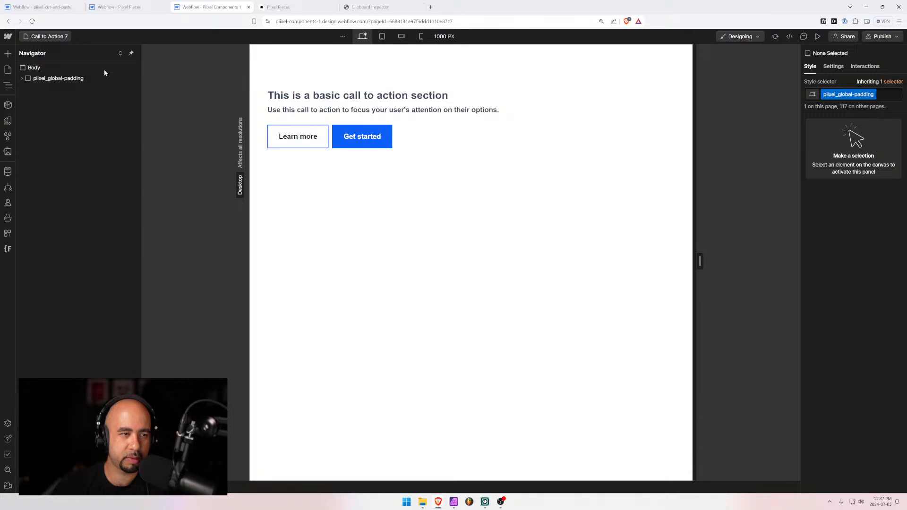
# Select the cta-2 section, then remove the featured card from the pixel-cut-and-paste project
pyautogui.click(21, 79)
pyautogui.click(61, 89)
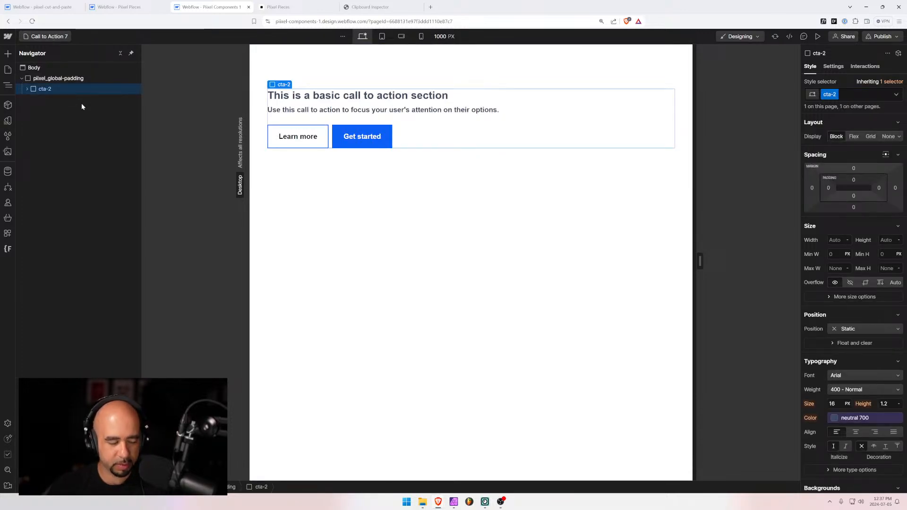
pyautogui.click(42, 7)
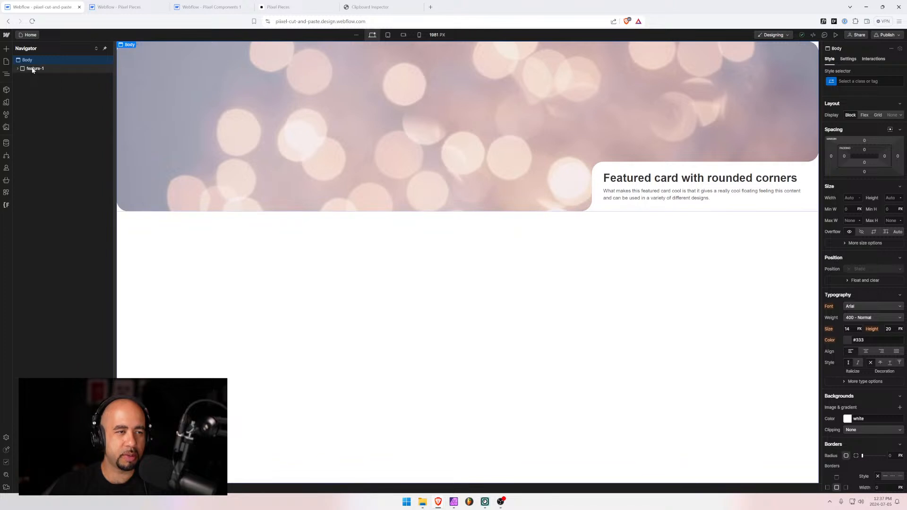
pyautogui.click(34, 69)
pyautogui.hotkey('ctrl', 'x')
# Clean up and remove the unused style selectors, then paste the cta-2 section into Body
pyautogui.click(7, 114)
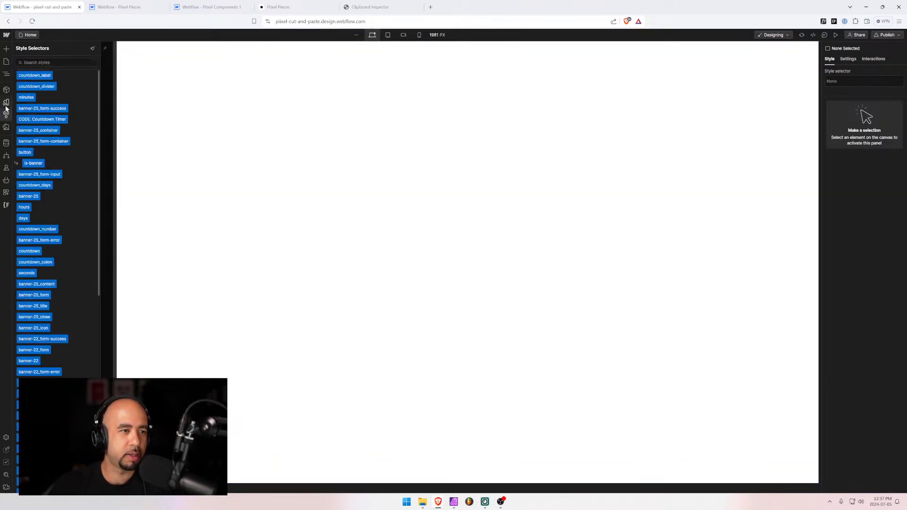
pyautogui.click(92, 48)
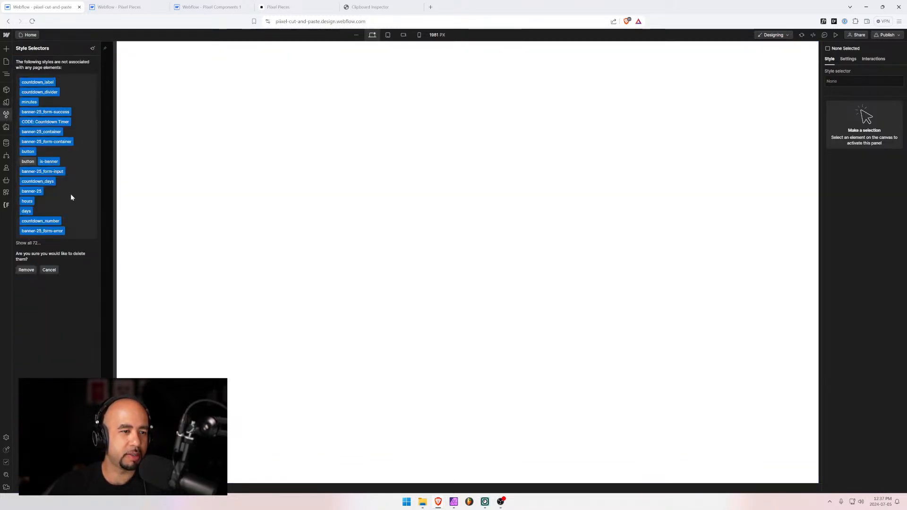
pyautogui.click(25, 269)
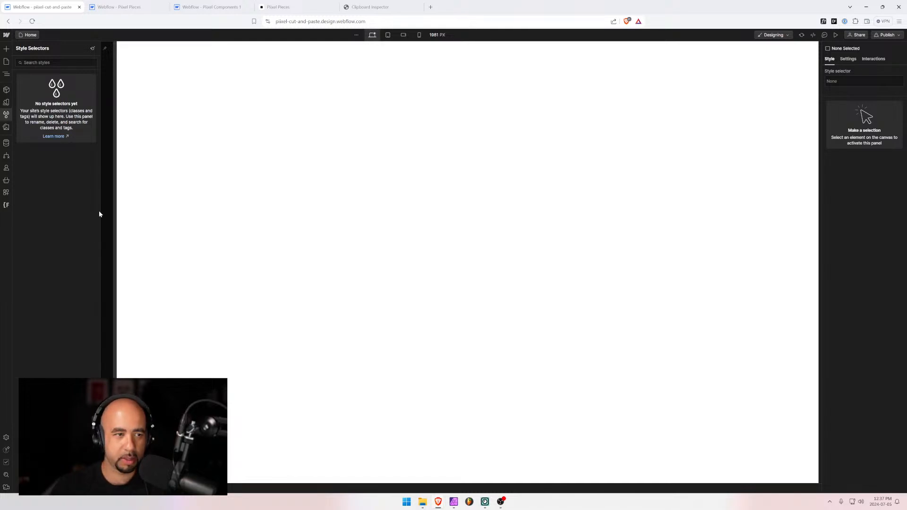
pyautogui.click(188, 273)
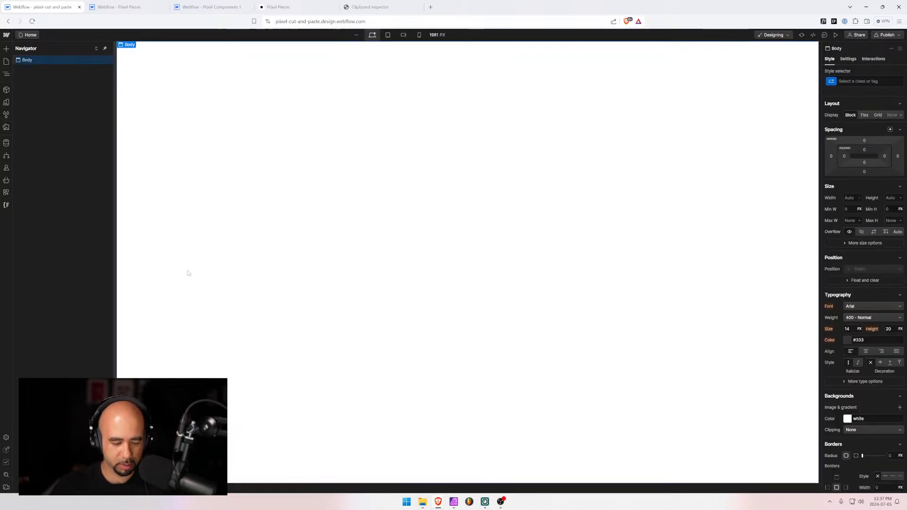
pyautogui.hotkey('ctrl', '+')
pyautogui.hotkey('ctrl', '+')
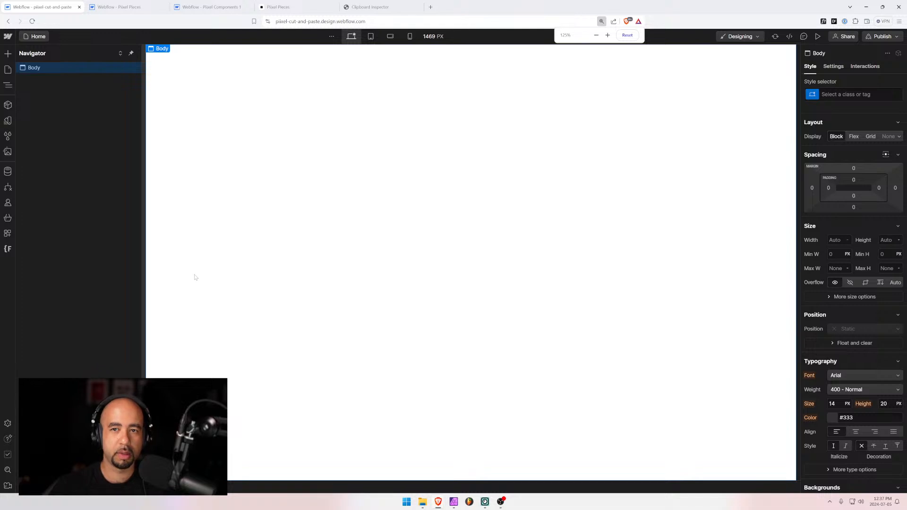
pyautogui.hotkey('ctrl', 'v')
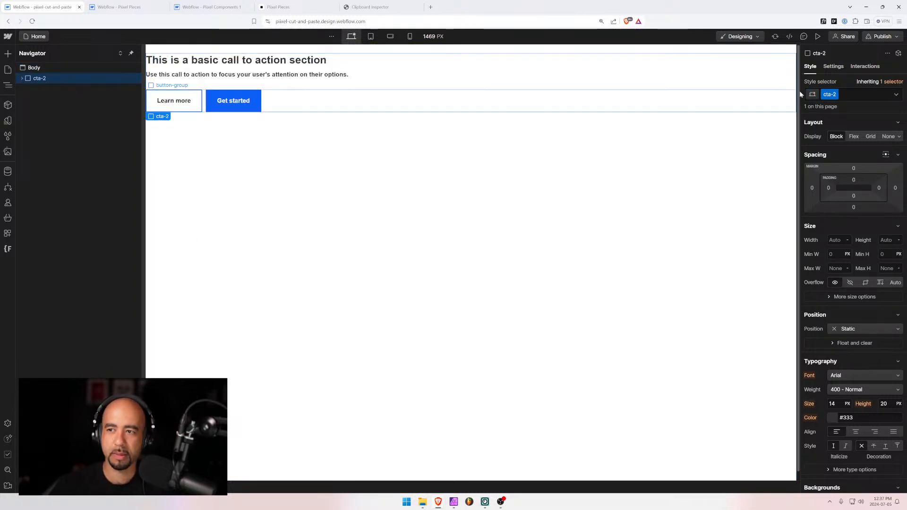
# Open the Finsweet Folders app to manage the class folders
pyautogui.click(835, 95)
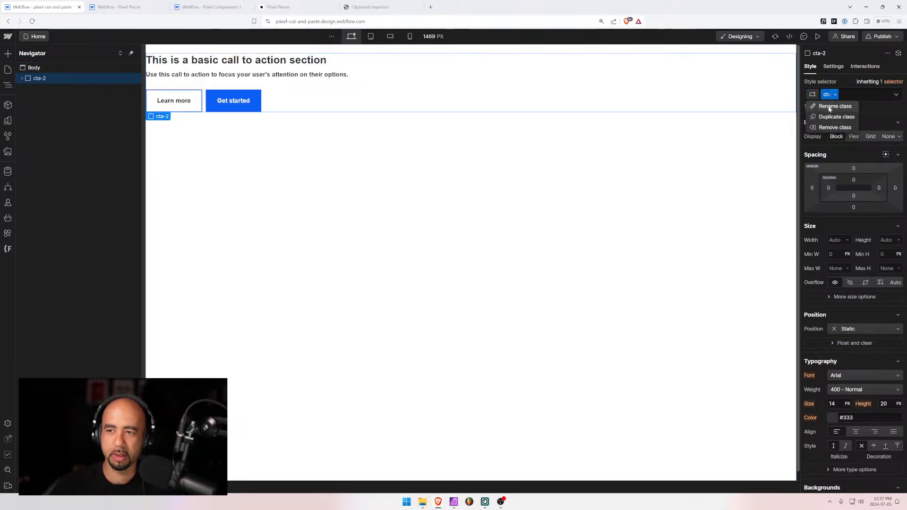
pyautogui.click(867, 92)
pyautogui.click(7, 249)
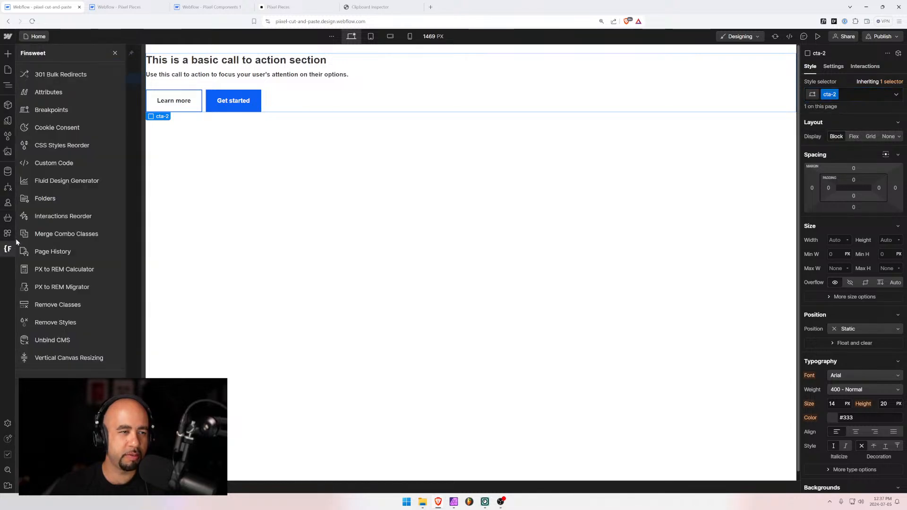
pyautogui.click(76, 198)
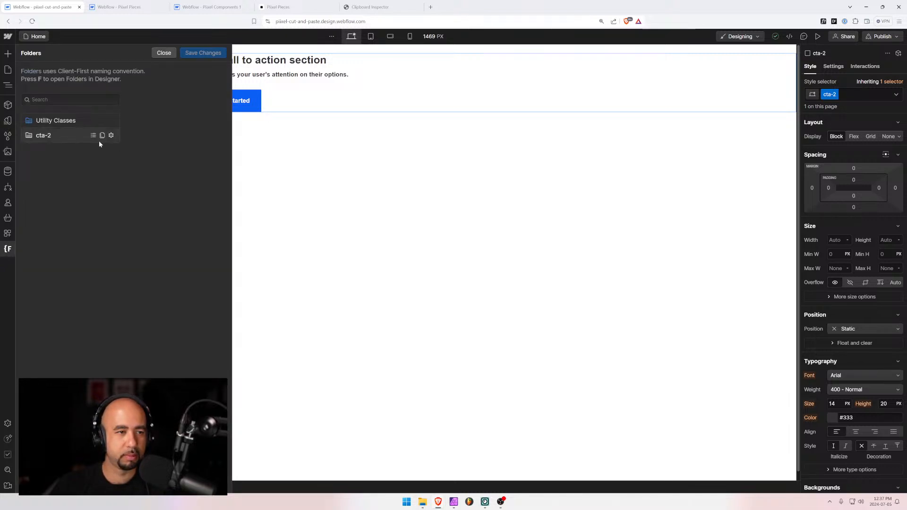
# Rename the cta-2 folder to cta-7, save the changes, and accept the Designer reload
pyautogui.click(111, 136)
pyautogui.press('BackSpace')
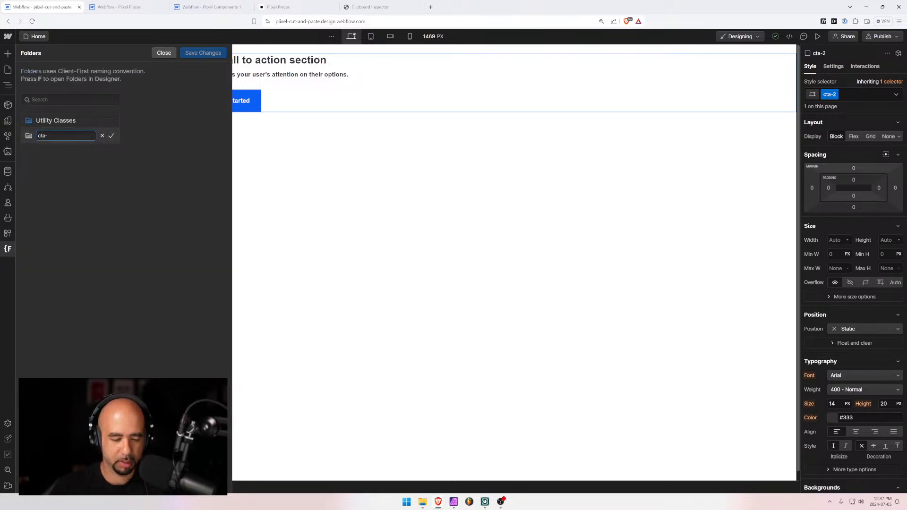
pyautogui.write('7')
pyautogui.click(111, 136)
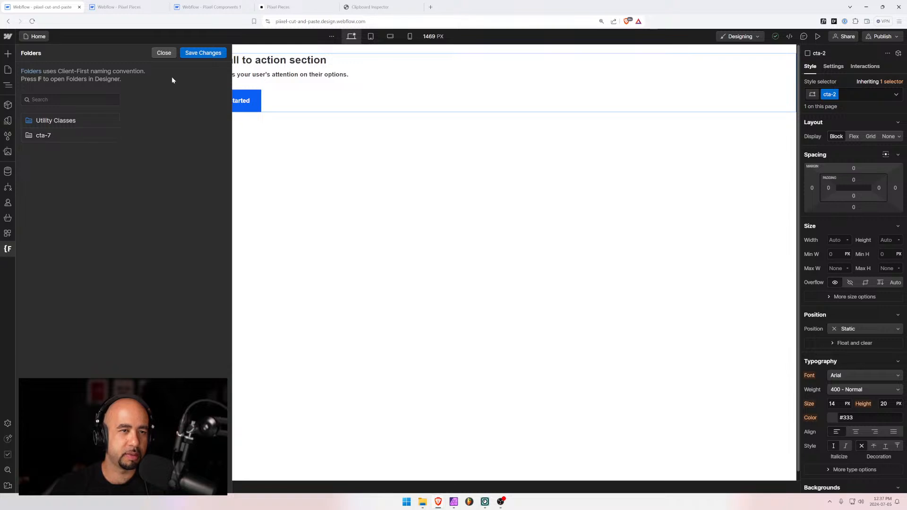
pyautogui.click(194, 53)
pyautogui.click(553, 290)
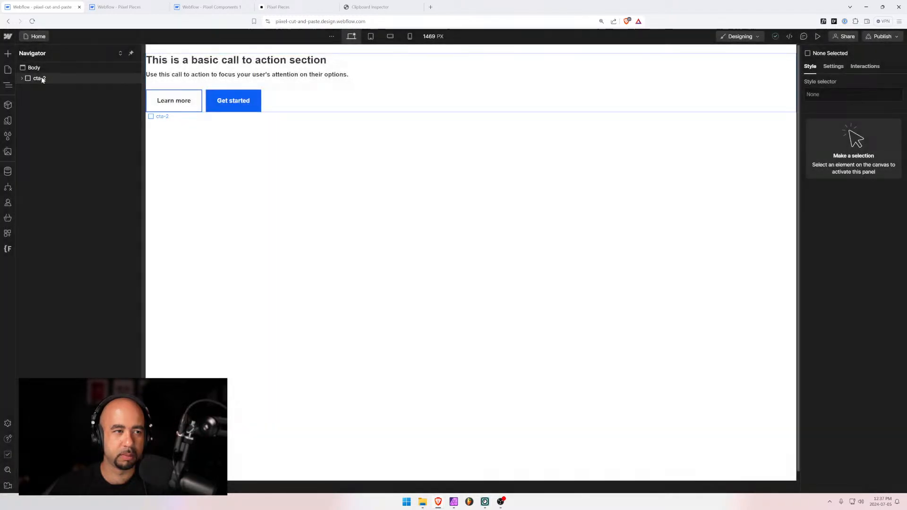
# Rename the section's cta-2 class to cta-7
pyautogui.click(39, 77)
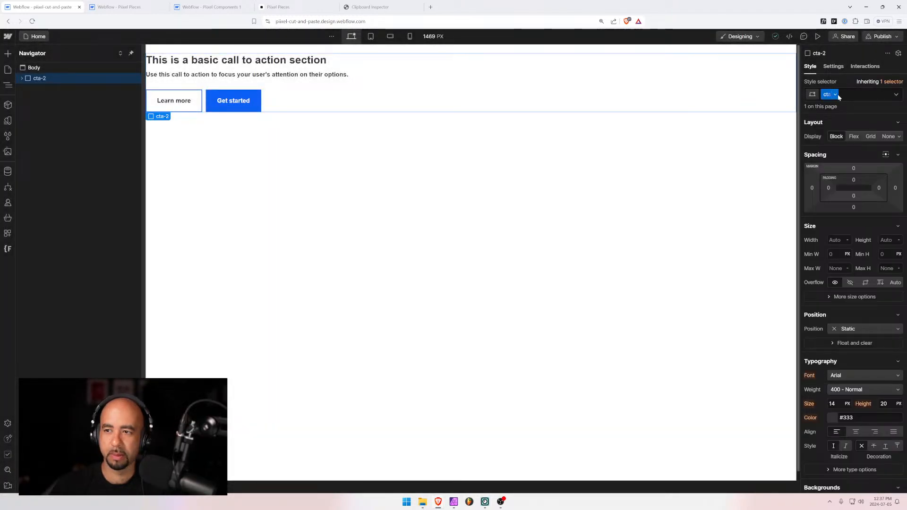
pyautogui.click(834, 94)
pyautogui.write('cta-7')
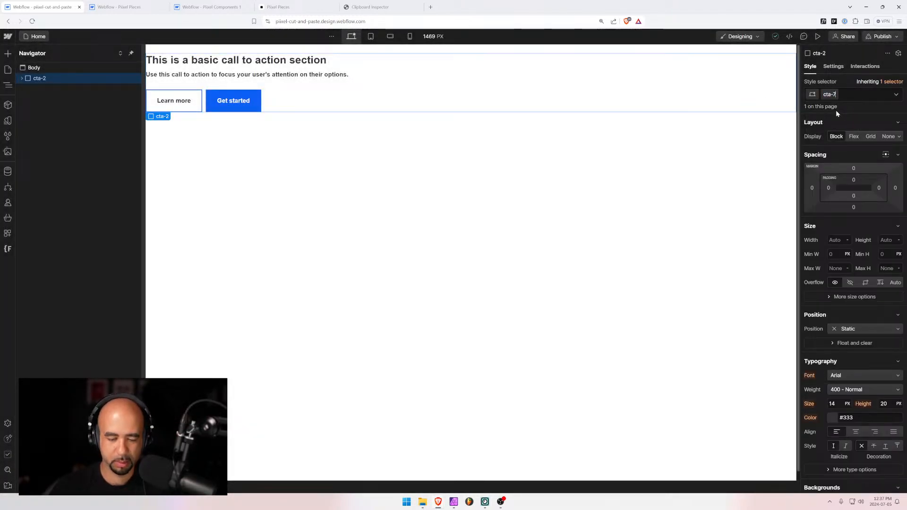
pyautogui.press('Return')
# Inspect the cta-7 section's child classes in the Navigator, then return to Pixel Pieces Call to Action
pyautogui.click(22, 78)
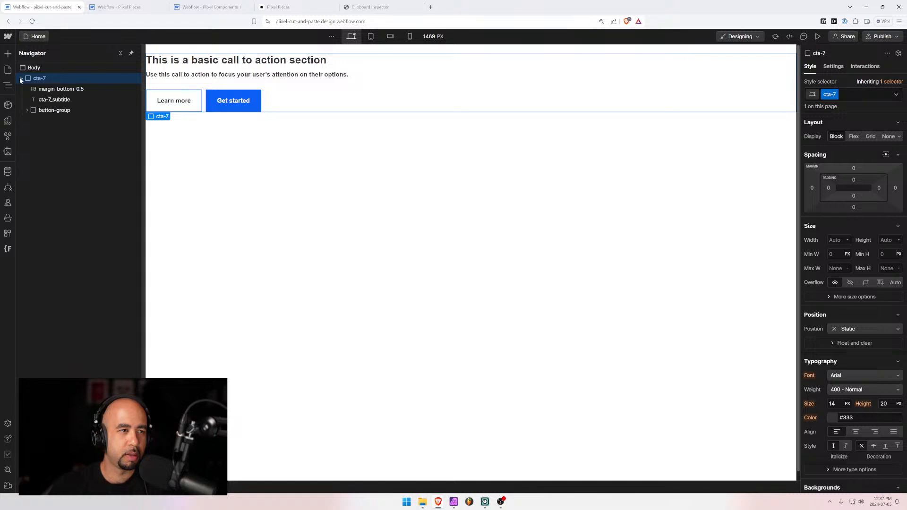
pyautogui.click(27, 110)
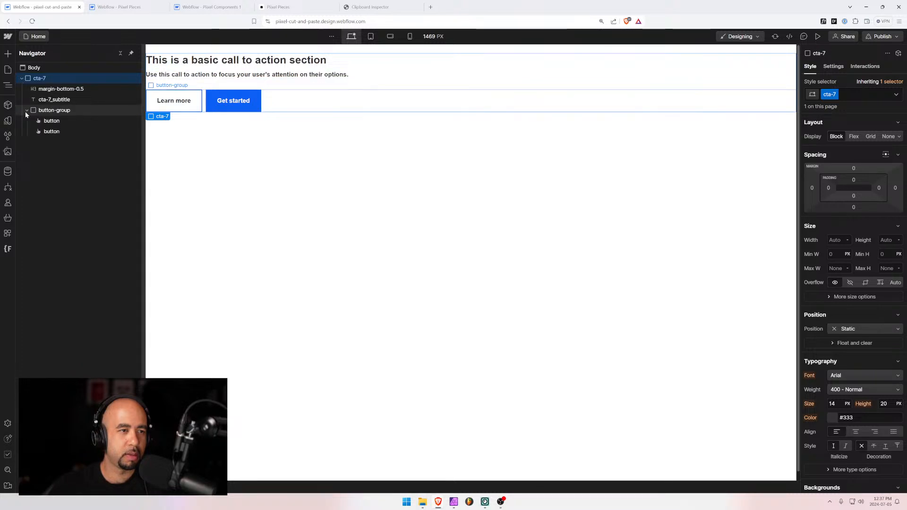
pyautogui.click(44, 127)
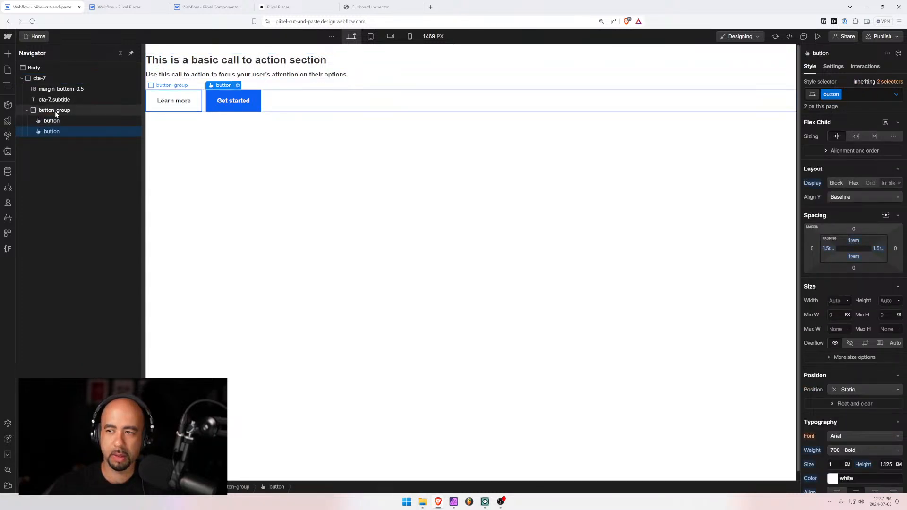
pyautogui.click(55, 111)
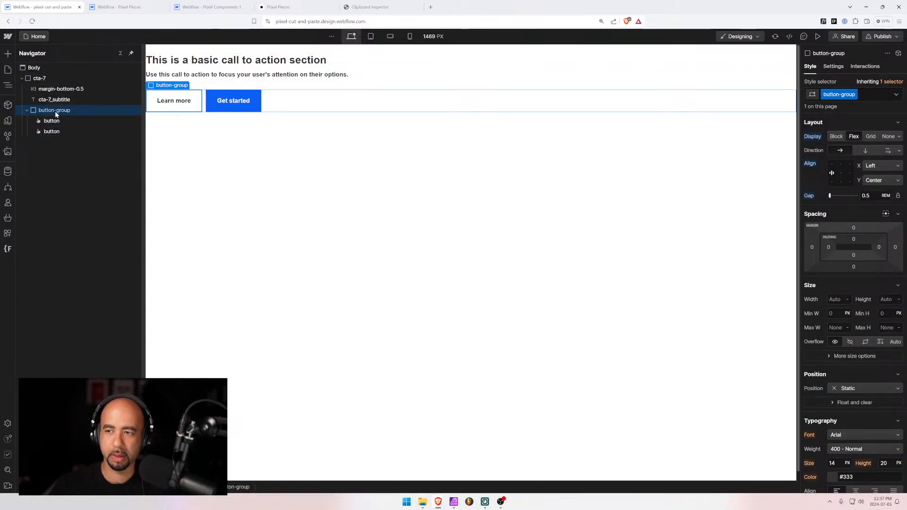
pyautogui.click(21, 79)
pyautogui.click(33, 81)
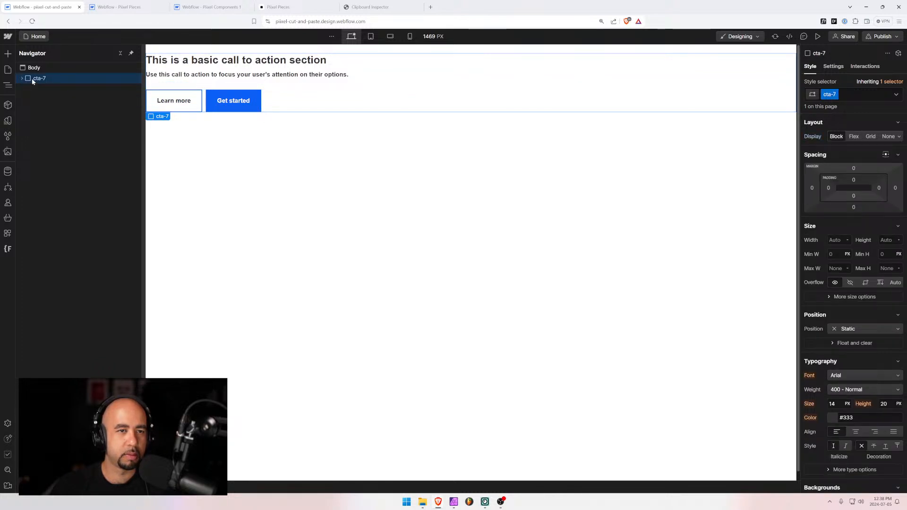
pyautogui.click(31, 68)
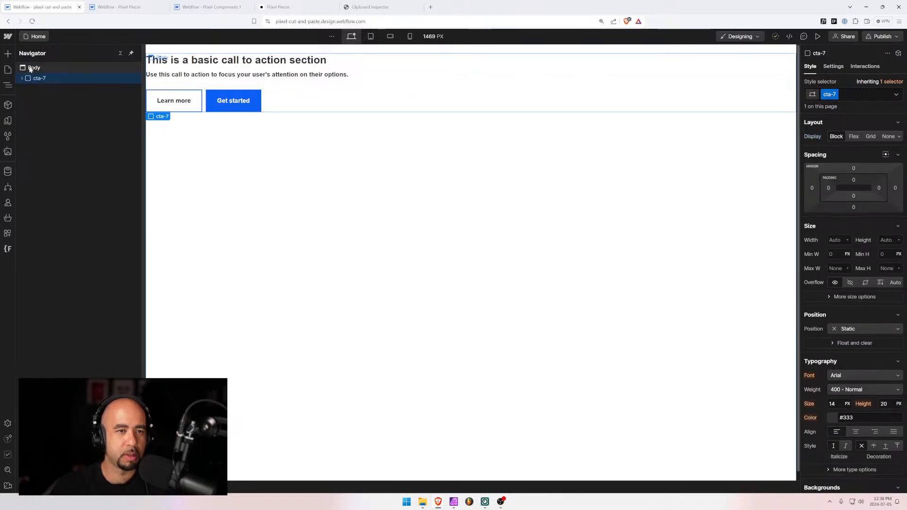
pyautogui.click(32, 79)
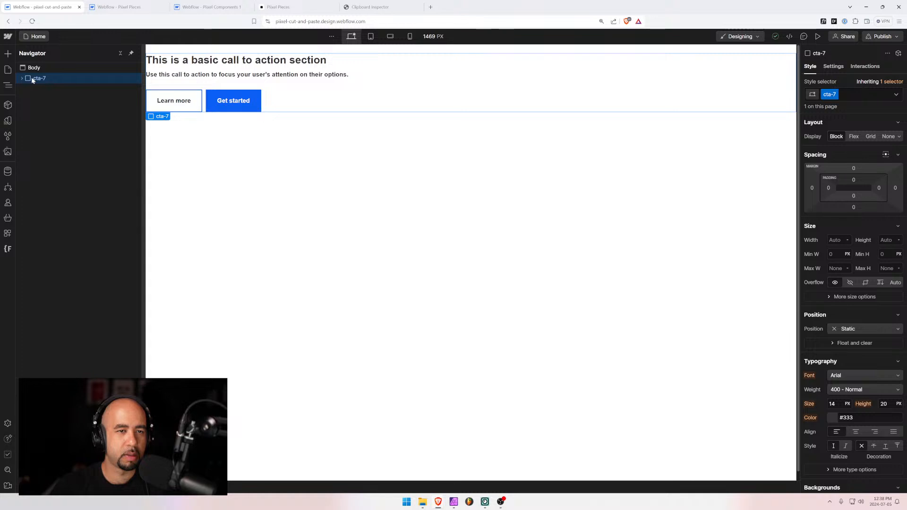
pyautogui.click(226, 7)
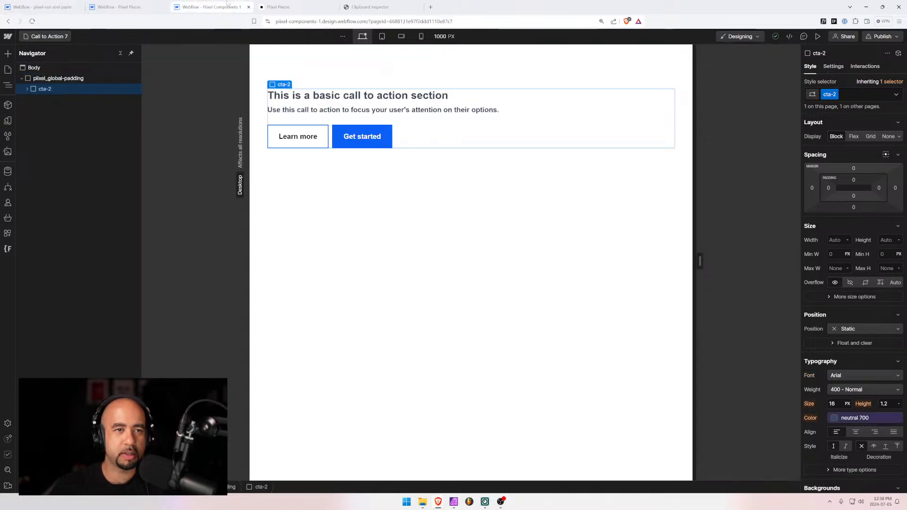
pyautogui.click(303, 7)
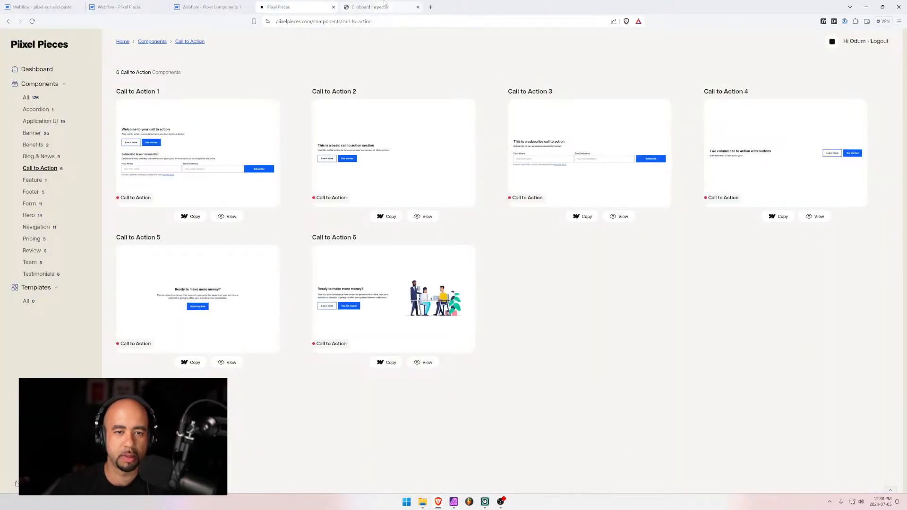
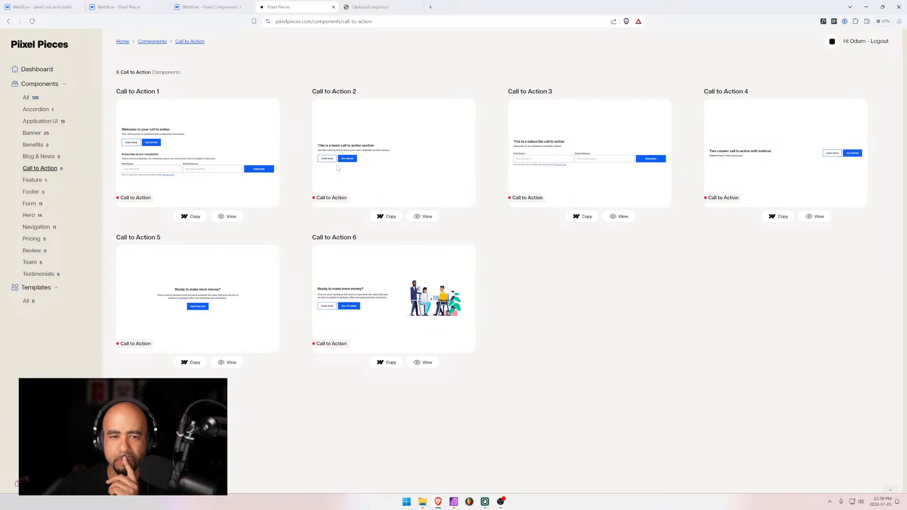
# Cut the cta-2 section and paste cta-7 inside pixel_global_padding on the Call to Action 7 page
pyautogui.click(119, 6)
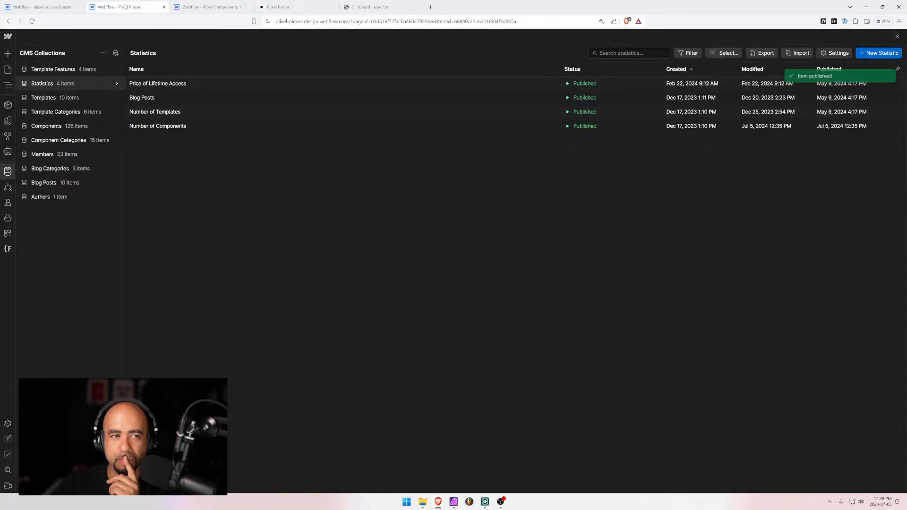
pyautogui.click(201, 7)
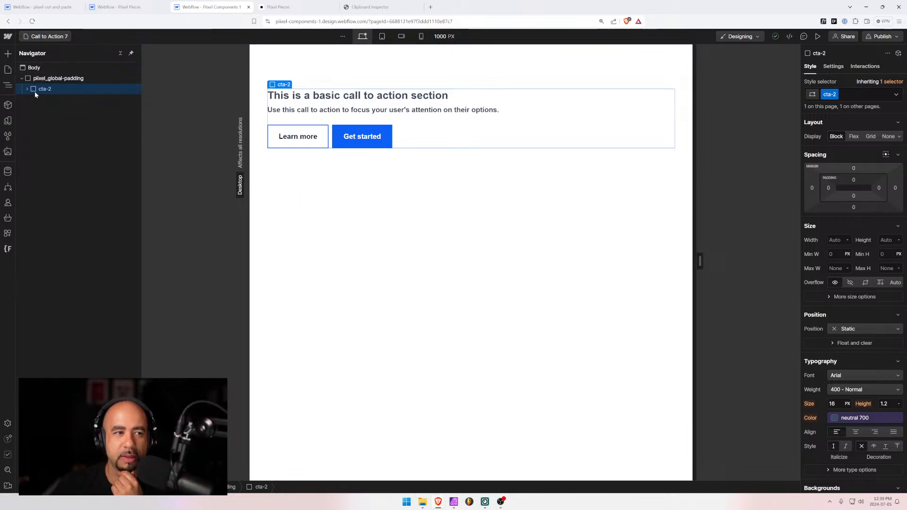
pyautogui.click(140, 7)
pyautogui.click(47, 6)
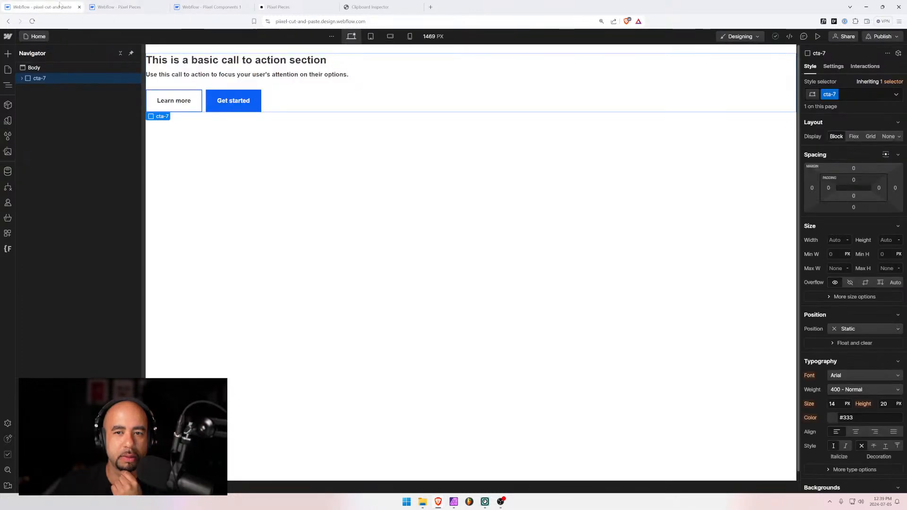
pyautogui.click(25, 69)
pyautogui.click(27, 78)
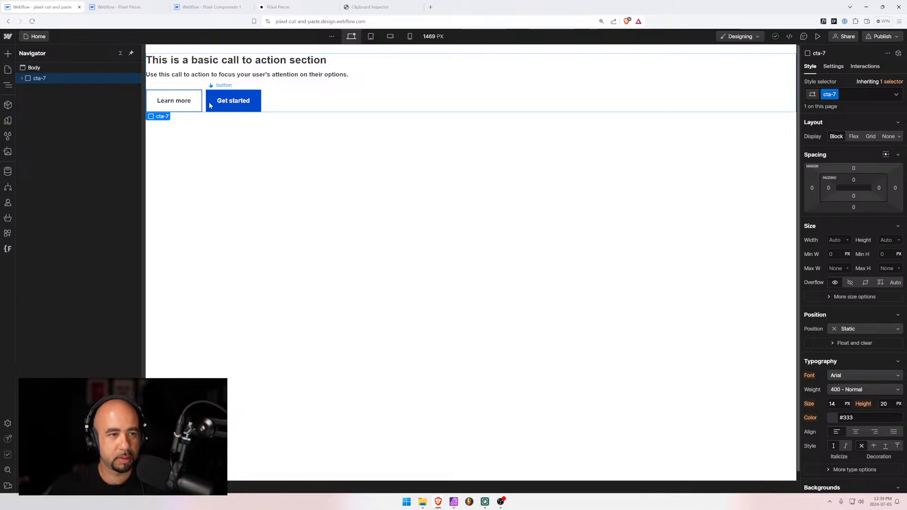
pyautogui.click(123, 10)
pyautogui.click(210, 7)
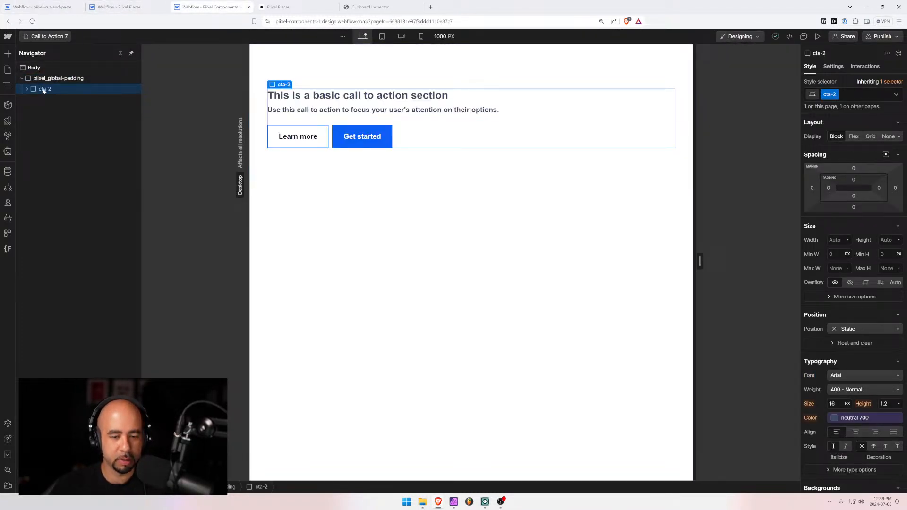
pyautogui.hotkey('ctrl', 'x')
pyautogui.click(45, 79)
pyautogui.hotkey('ctrl', 'v')
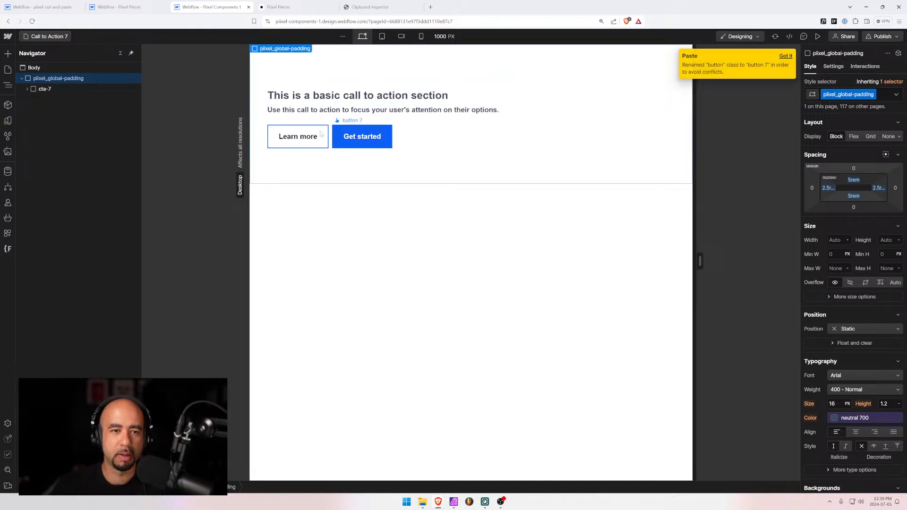
# Restyle the Learn more button with the shared button class plus the is-reverse combo class
pyautogui.click(291, 136)
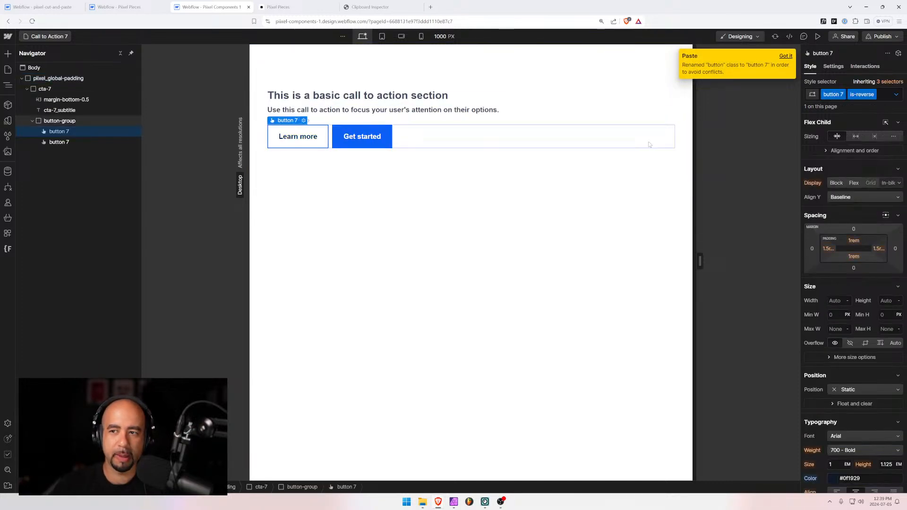
pyautogui.click(886, 98)
pyautogui.press('BackSpace')
pyautogui.press('BackSpace')
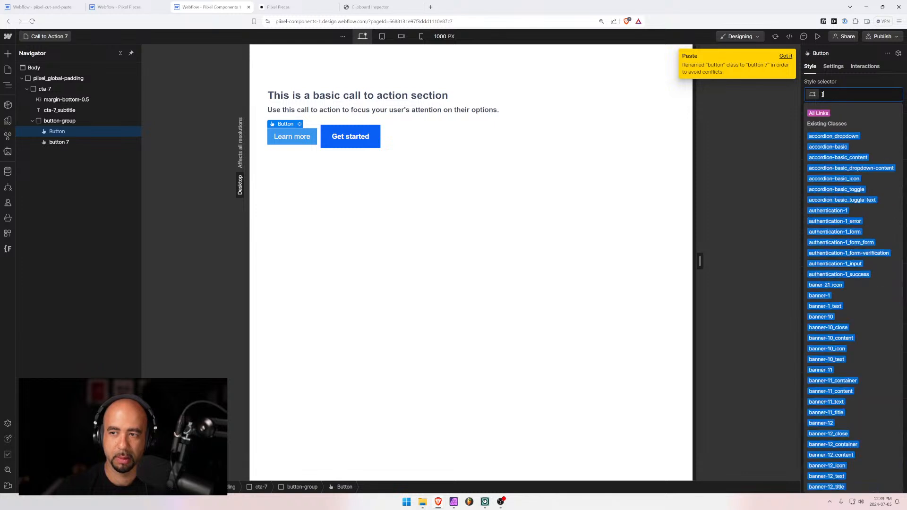
pyautogui.write('button')
pyautogui.press('Return')
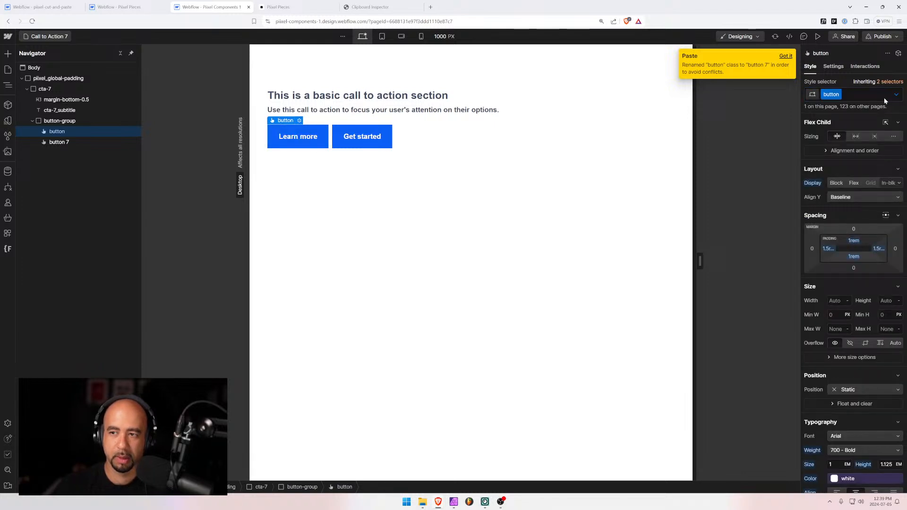
pyautogui.click(884, 97)
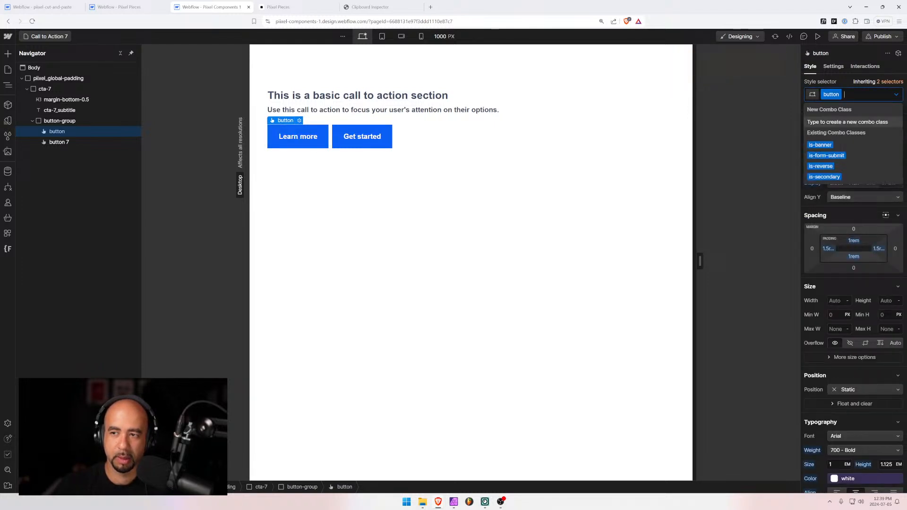
pyautogui.click(820, 167)
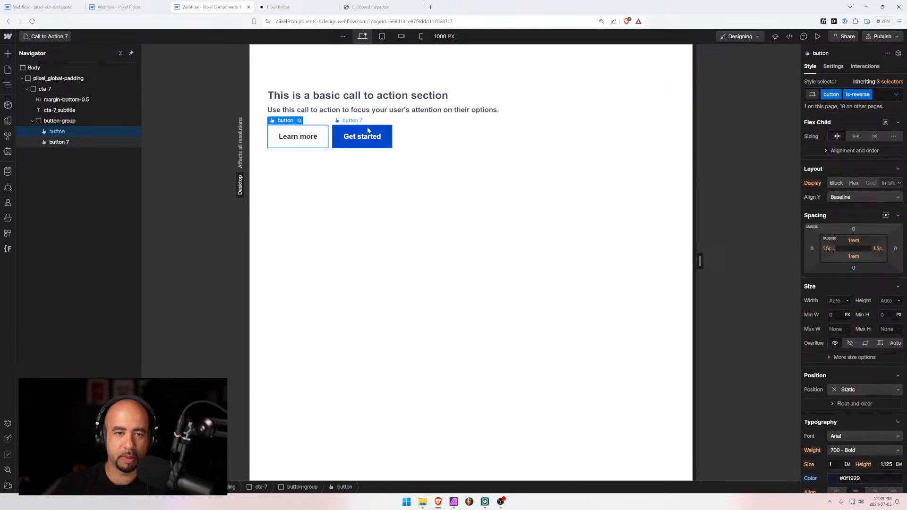
# Replace the Get started button's button 7 class with the shared button class
pyautogui.click(362, 136)
pyautogui.click(883, 94)
pyautogui.press('BackSpace')
pyautogui.write('bu')
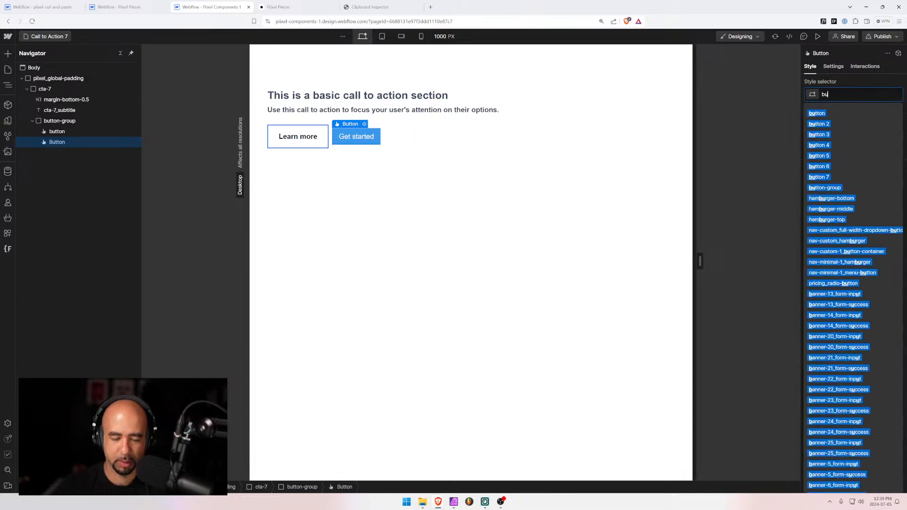
pyautogui.write('tton')
pyautogui.press('Return')
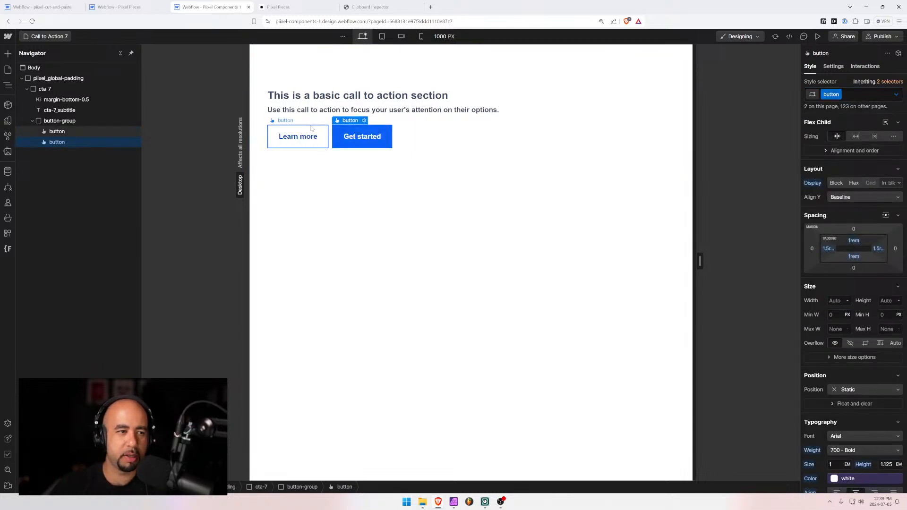
pyautogui.click(298, 124)
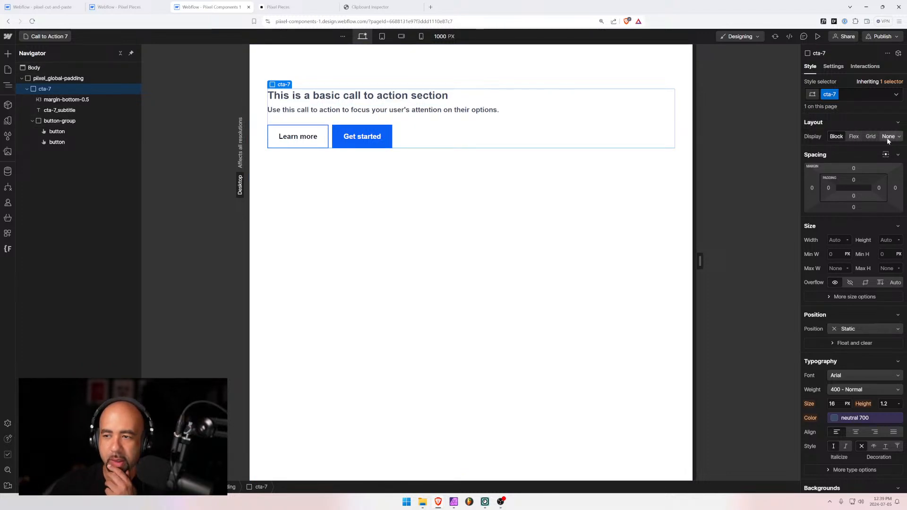
# Set cta-7 to Display Flex, vertical direction, Align X Right, after resetting a trial text alignment
pyautogui.scroll(-1, 851, 340)
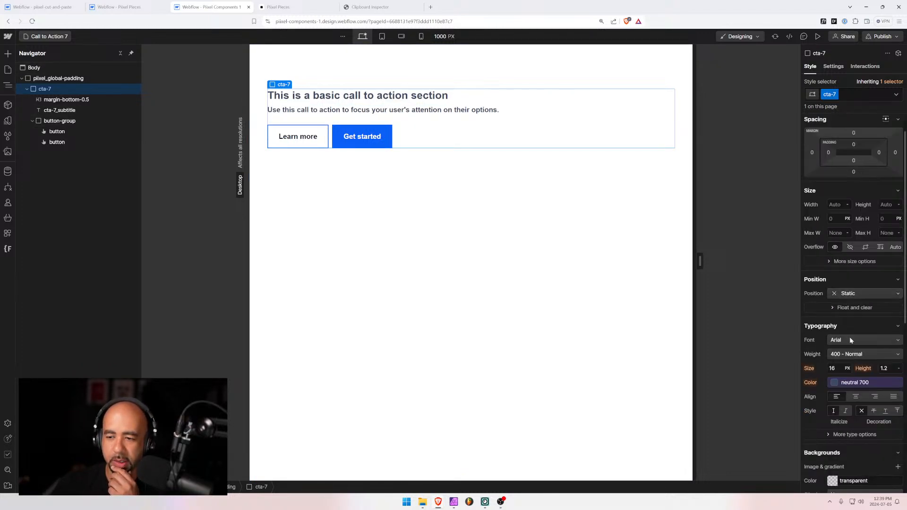
pyautogui.click(875, 398)
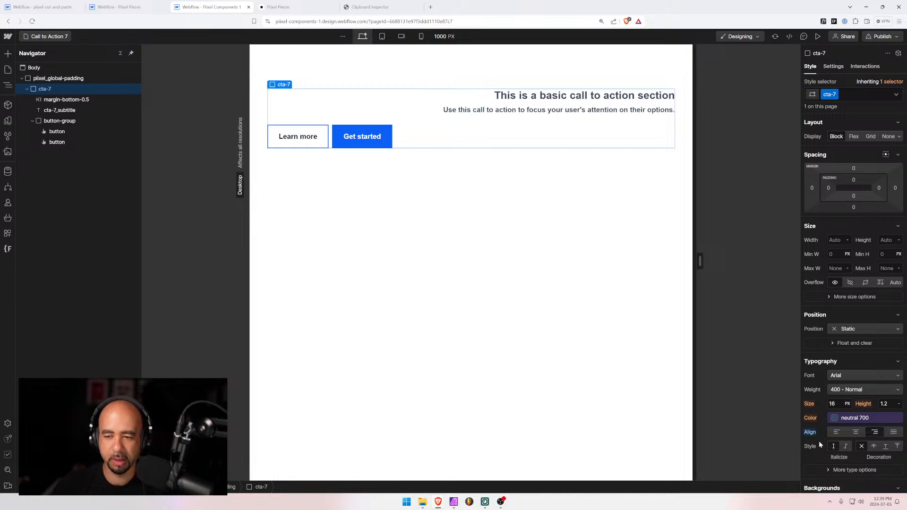
pyautogui.keyDown('alt'); pyautogui.click(809, 432); pyautogui.keyUp('alt')
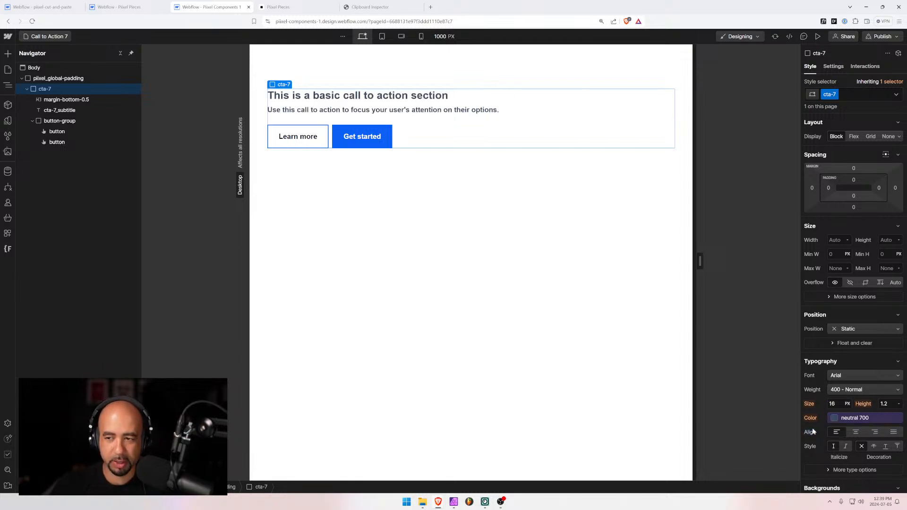
pyautogui.click(854, 137)
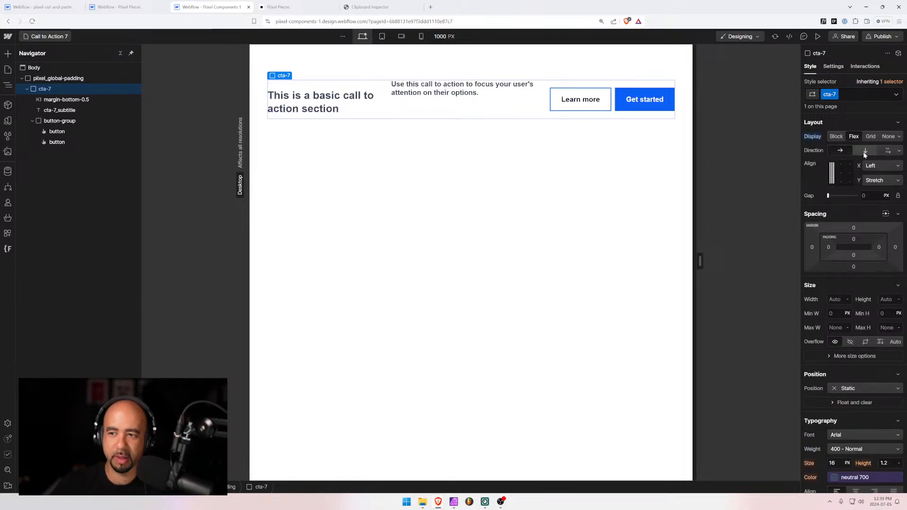
pyautogui.click(864, 151)
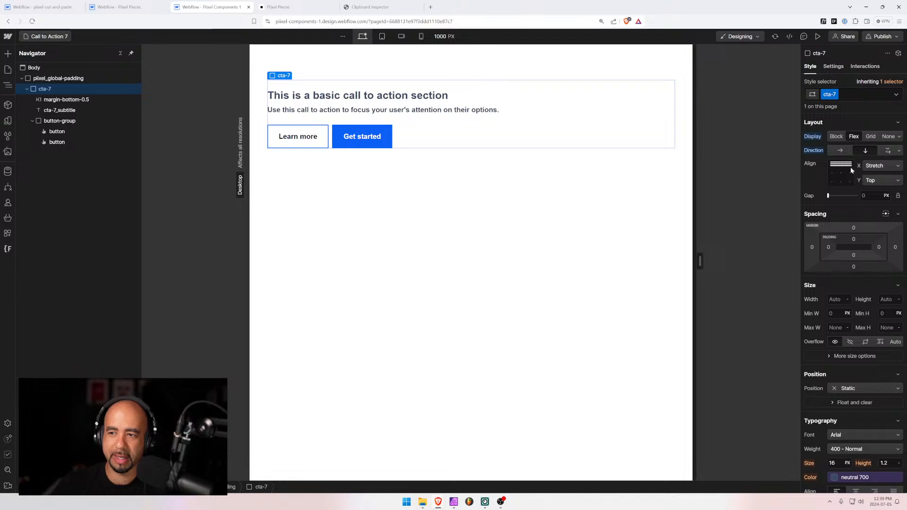
pyautogui.click(850, 166)
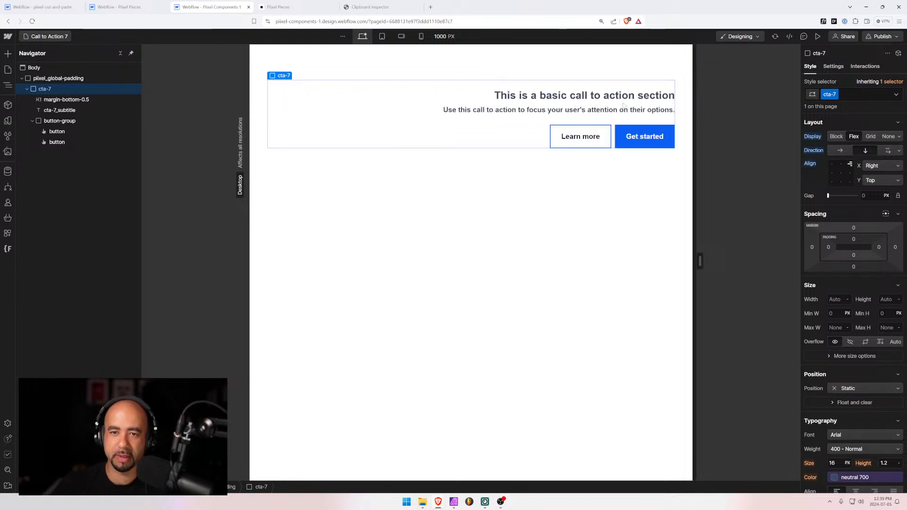
pyautogui.click(415, 170)
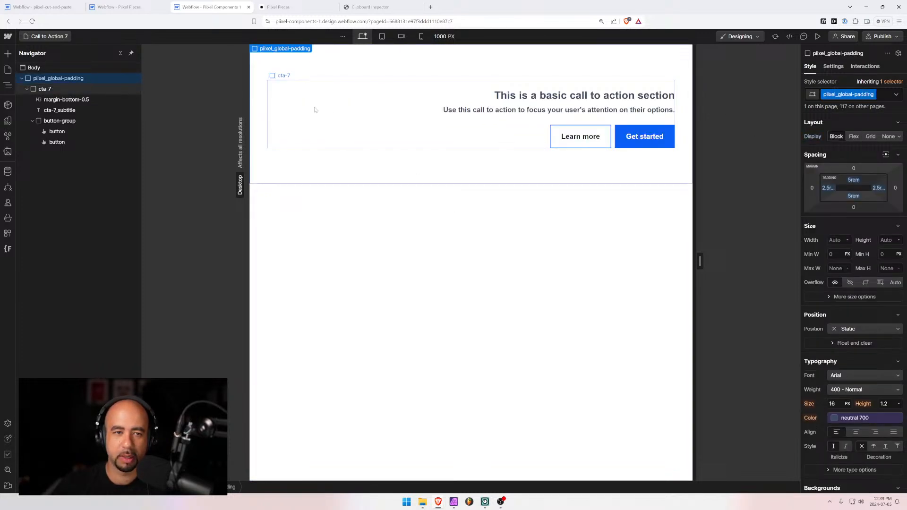
pyautogui.click(530, 96)
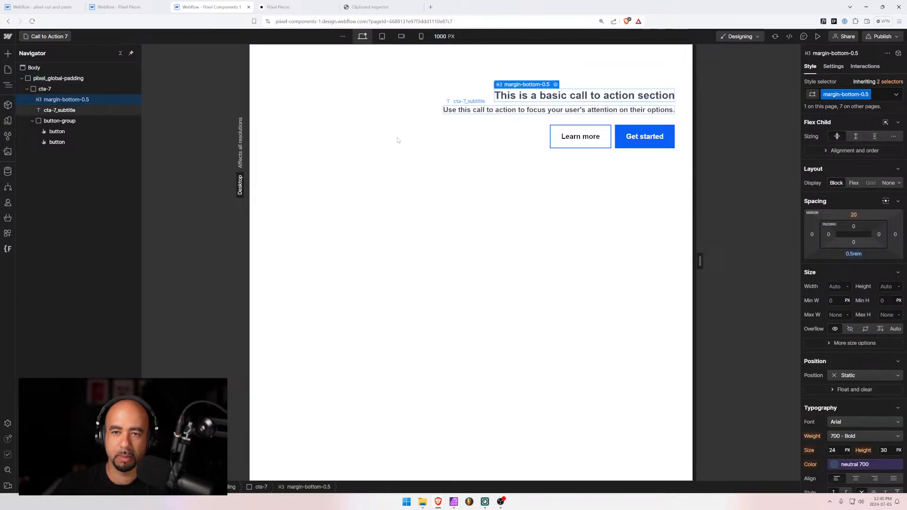
pyautogui.click(273, 188)
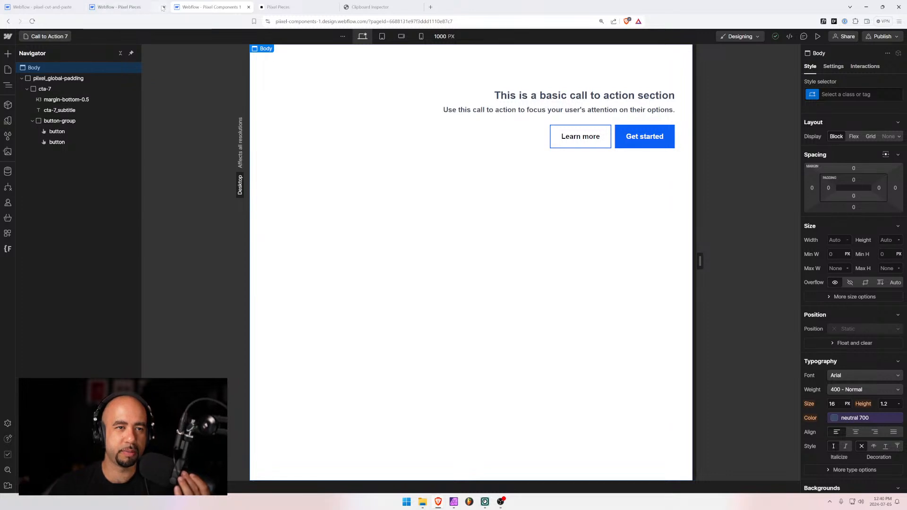
# Move Call to Action 7 below Call to Action 6 in Pages and open Call to Action 3
pyautogui.click(45, 38)
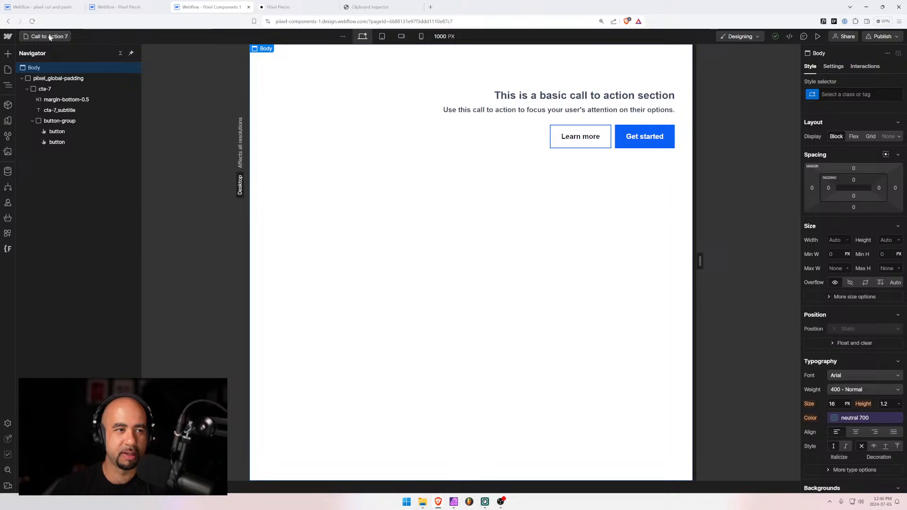
pyautogui.scroll(-4, 75, 235)
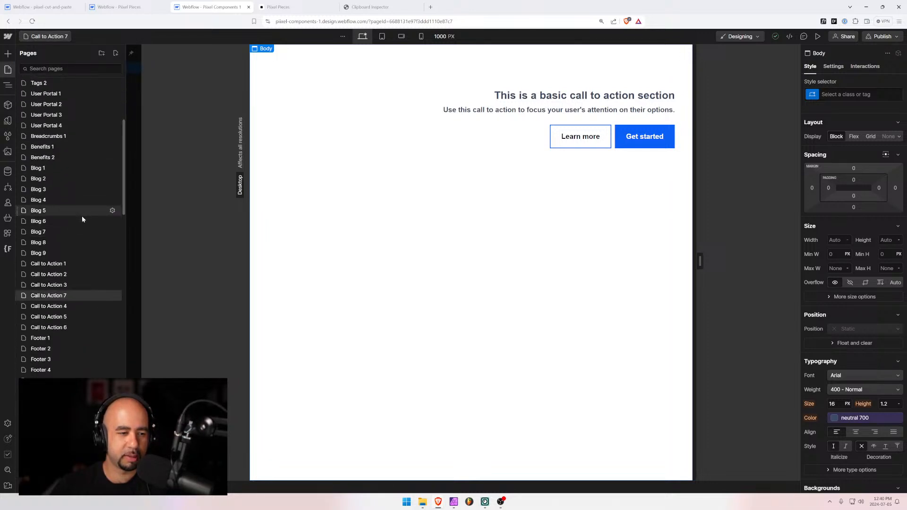
pyautogui.moveTo(17, 296); pyautogui.dragTo(22, 331)
pyautogui.click(106, 287)
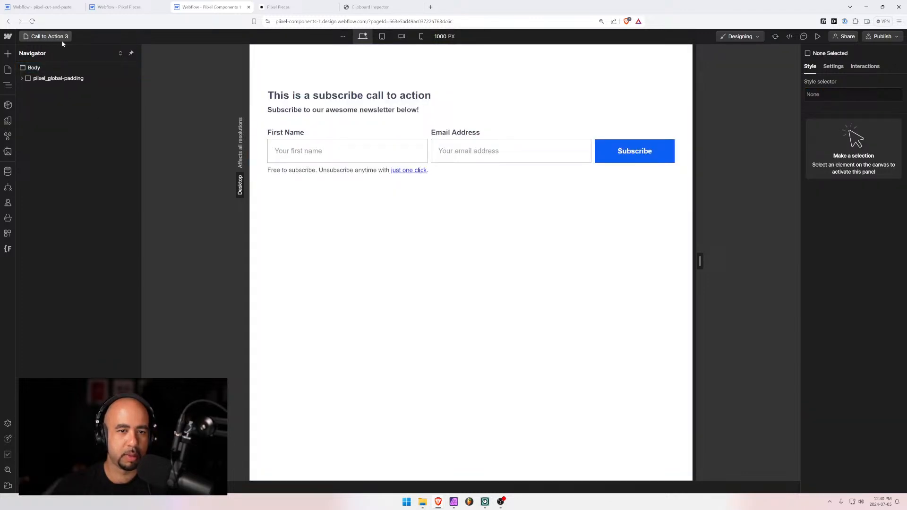
# Duplicate the Call to Action 3 page and name the copy 'Call to Action 8'
pyautogui.click(49, 37)
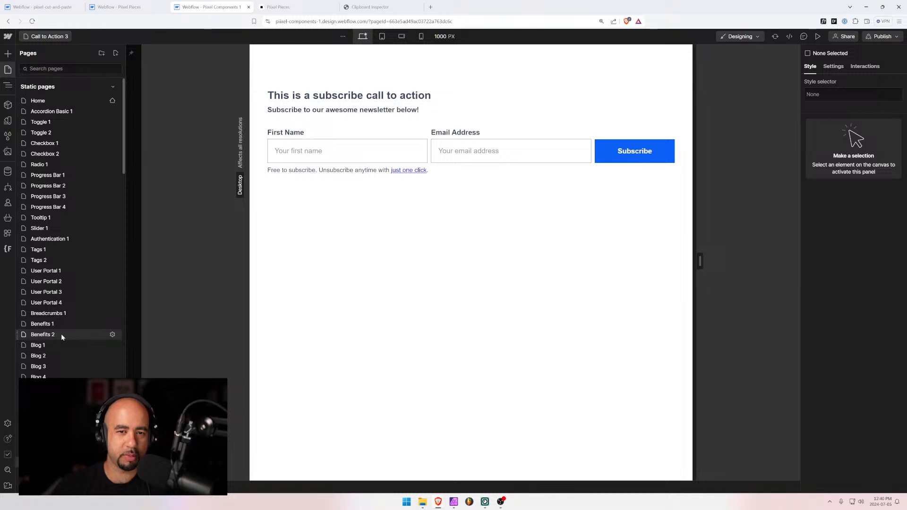
pyautogui.scroll(-4, 73, 241)
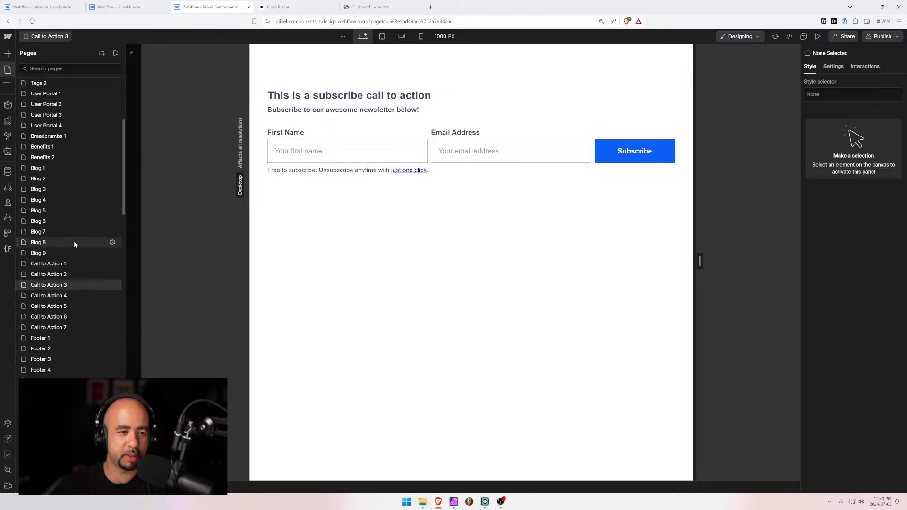
pyautogui.click(112, 284)
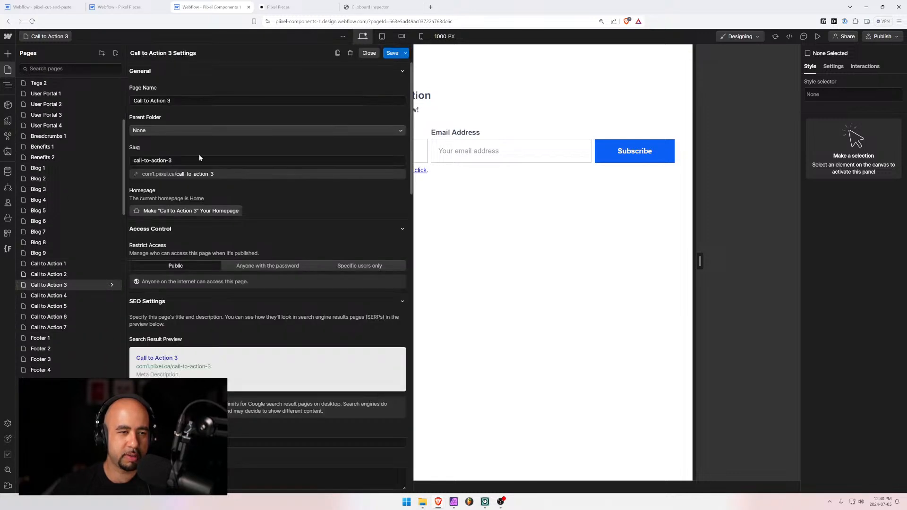
pyautogui.click(350, 54)
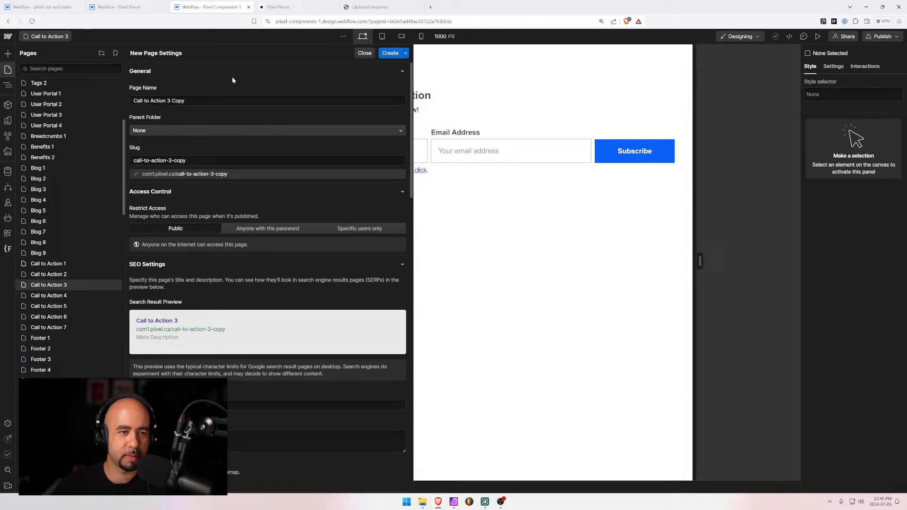
pyautogui.tripleClick(182, 101)
pyautogui.moveTo(166, 101); pyautogui.dragTo(185, 101)
pyautogui.write('8')
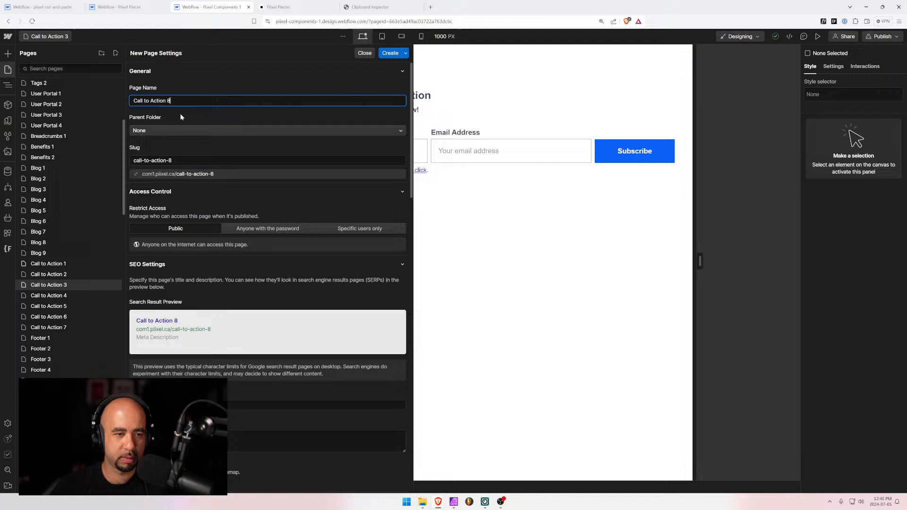
pyautogui.click(388, 54)
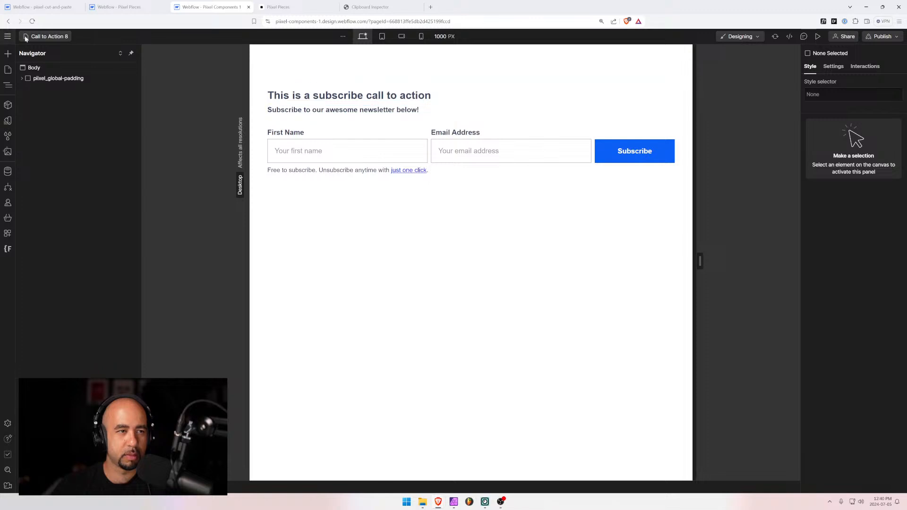
# Copy the cta-3 section, delete cta-7, and paste cta-3 into the page Body
pyautogui.click(22, 77)
pyautogui.click(36, 90)
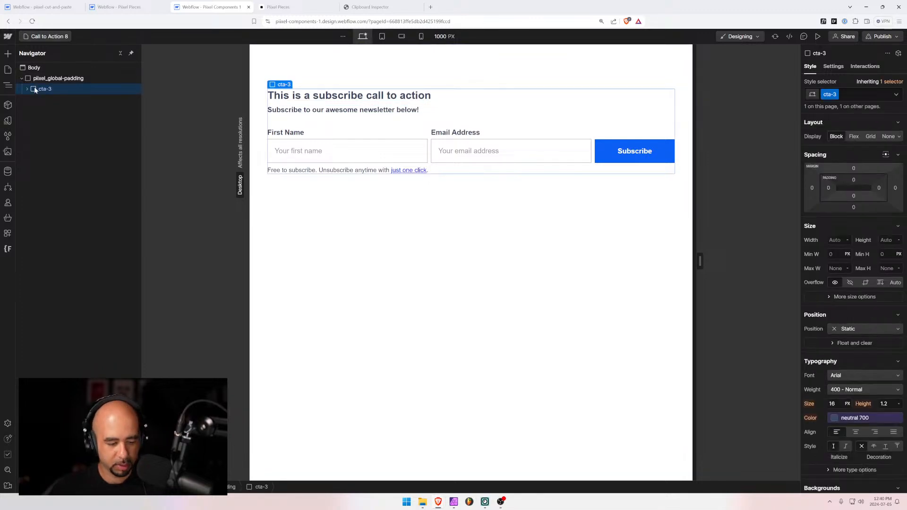
pyautogui.click(42, 7)
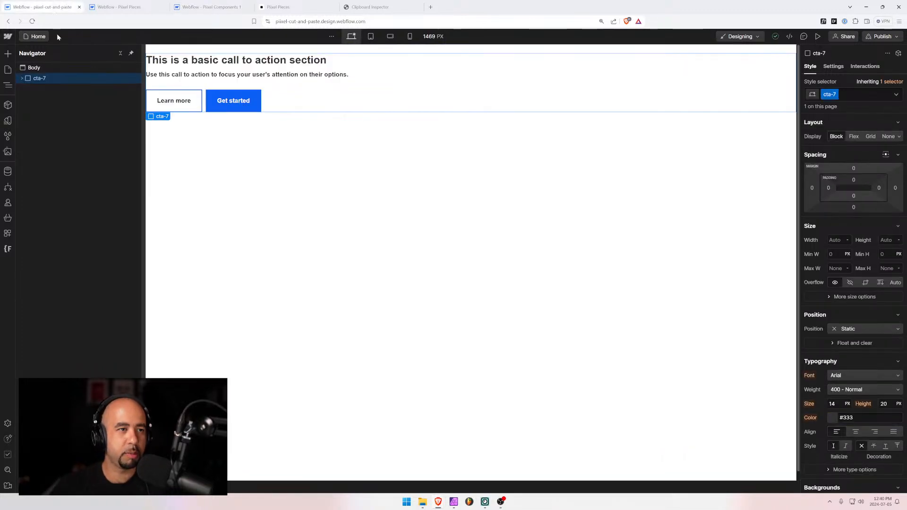
pyautogui.press('Delete')
pyautogui.click(29, 69)
pyautogui.hotkey('ctrl', 'v')
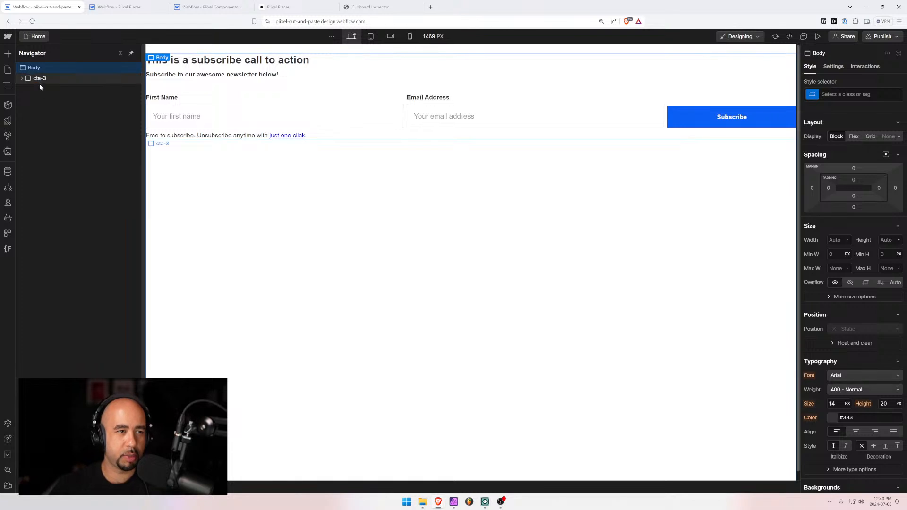
pyautogui.click(40, 80)
# Rename the cta-3 class folder to cta-8 in Finsweet Folders and save the changes
pyautogui.click(8, 249)
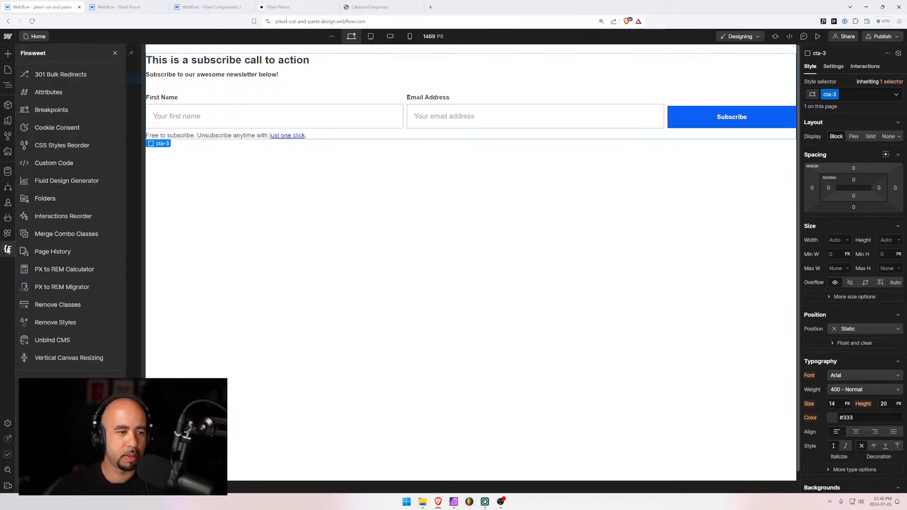
pyautogui.click(61, 198)
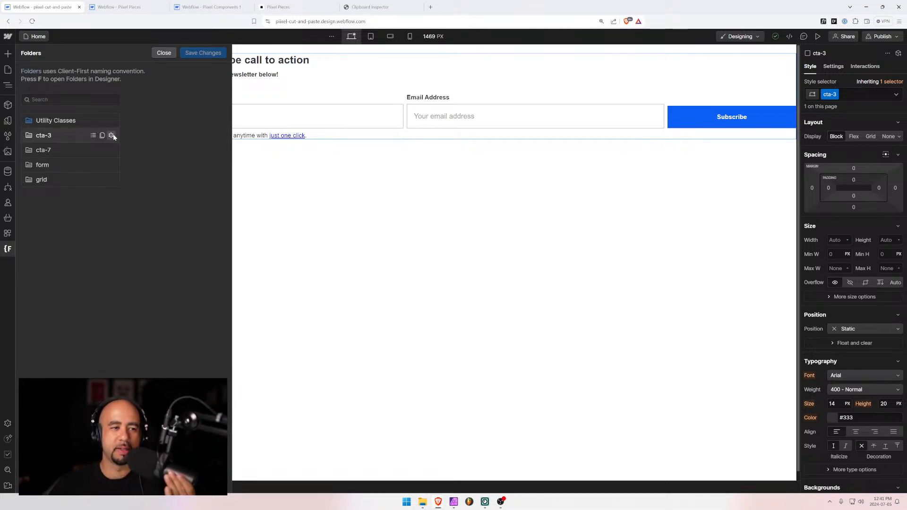
pyautogui.click(112, 135)
pyautogui.press('BackSpace')
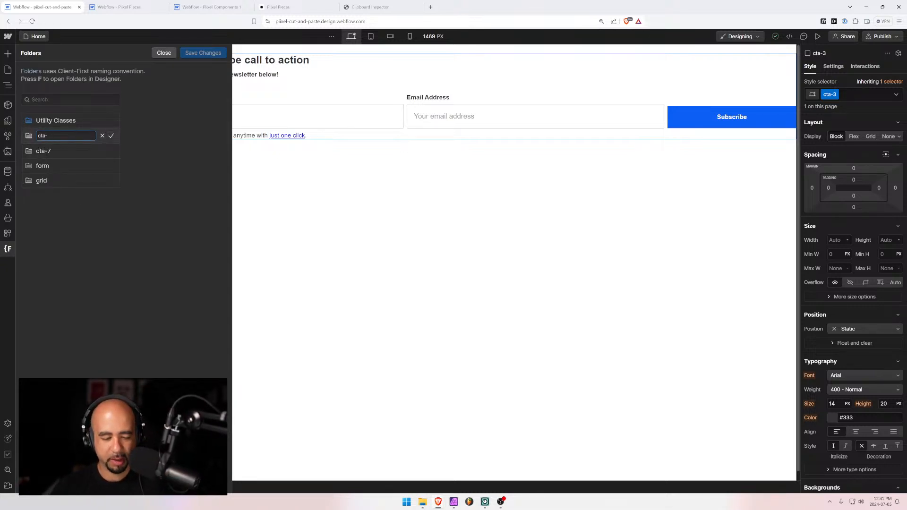
pyautogui.click(111, 136)
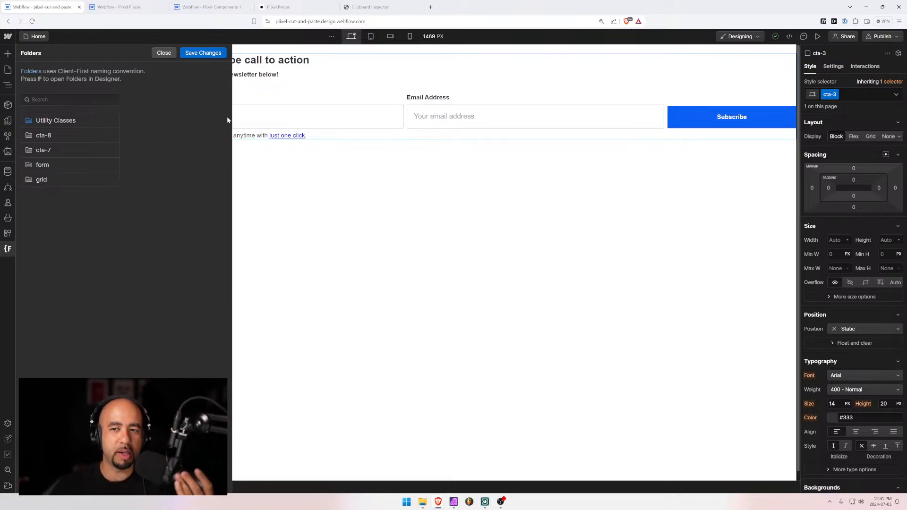
pyautogui.click(212, 54)
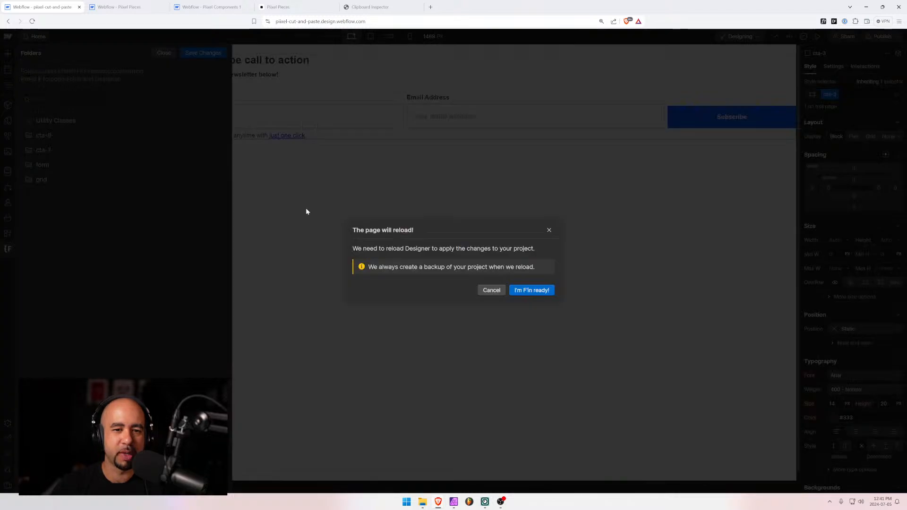
# Reload the Designer and compare the email input and Subscribe button styles in Pixel Components 1
pyautogui.click(533, 291)
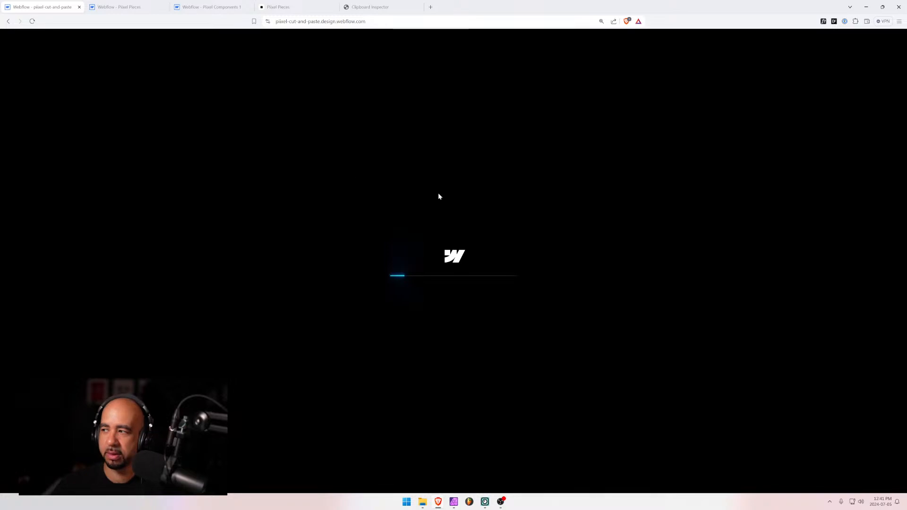
pyautogui.click(285, 7)
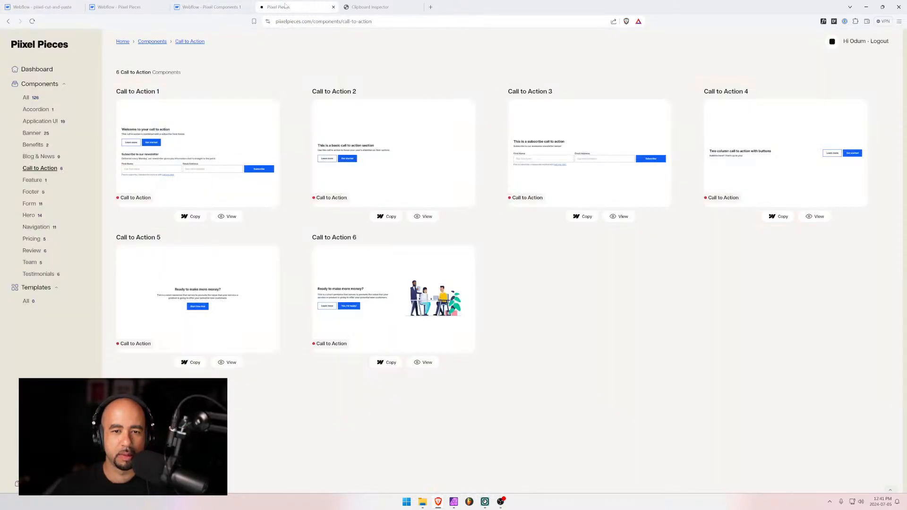
pyautogui.click(223, 6)
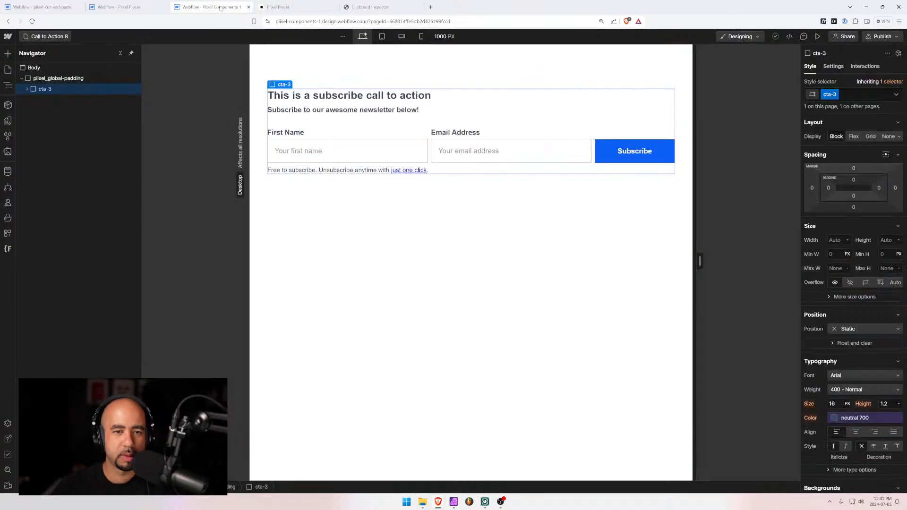
pyautogui.click(562, 151)
pyautogui.click(624, 153)
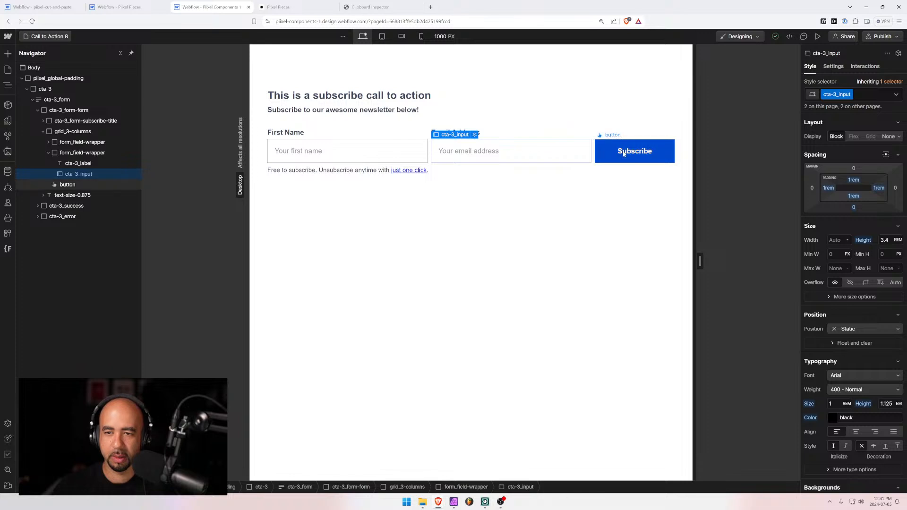
pyautogui.click(575, 144)
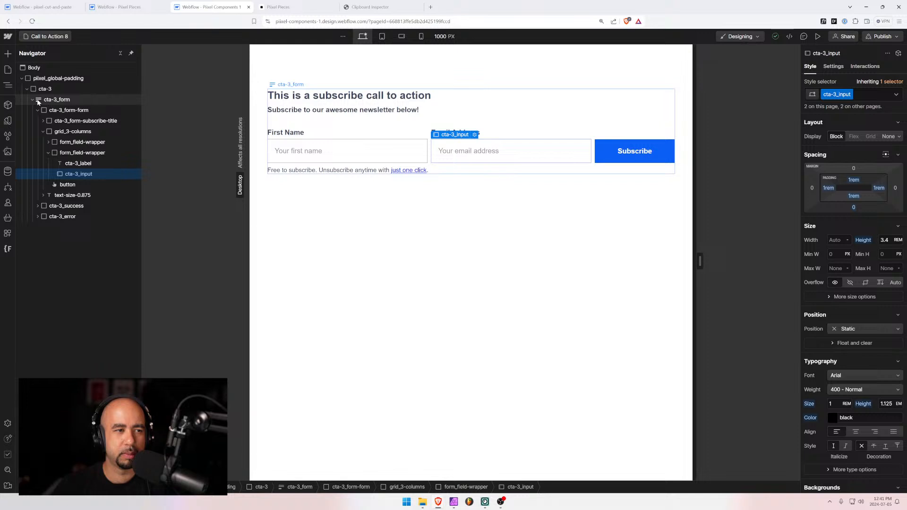
# Rename the pasted section's cta-3 class to cta-8
pyautogui.click(44, 7)
pyautogui.click(38, 80)
pyautogui.click(22, 78)
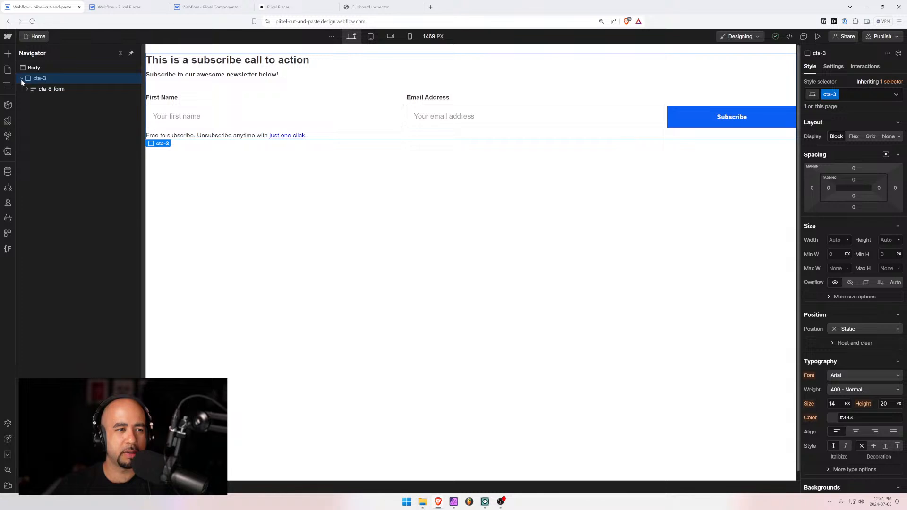
pyautogui.click(835, 95)
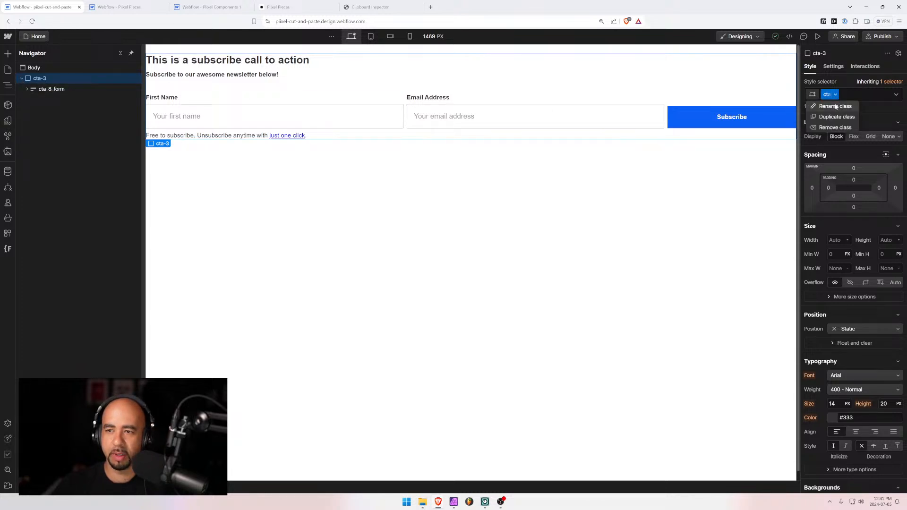
pyautogui.click(835, 106)
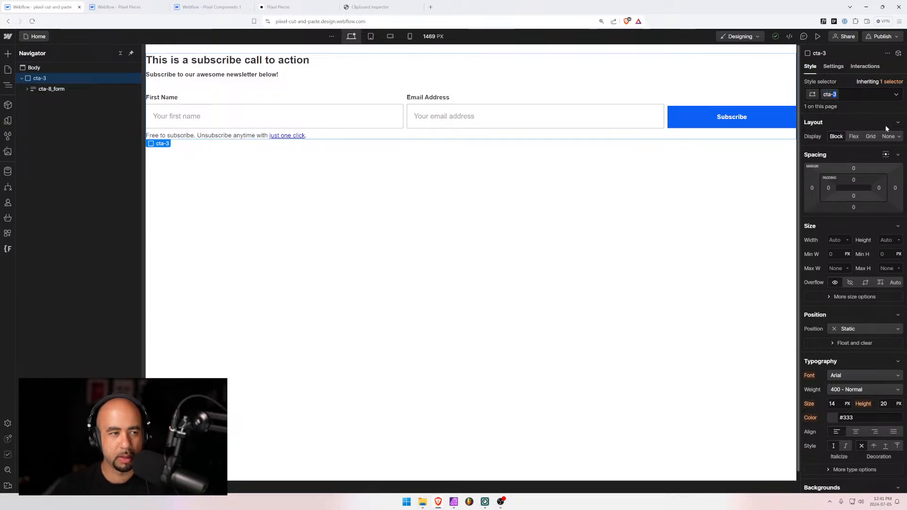
pyautogui.write('cta-8')
pyautogui.press('Return')
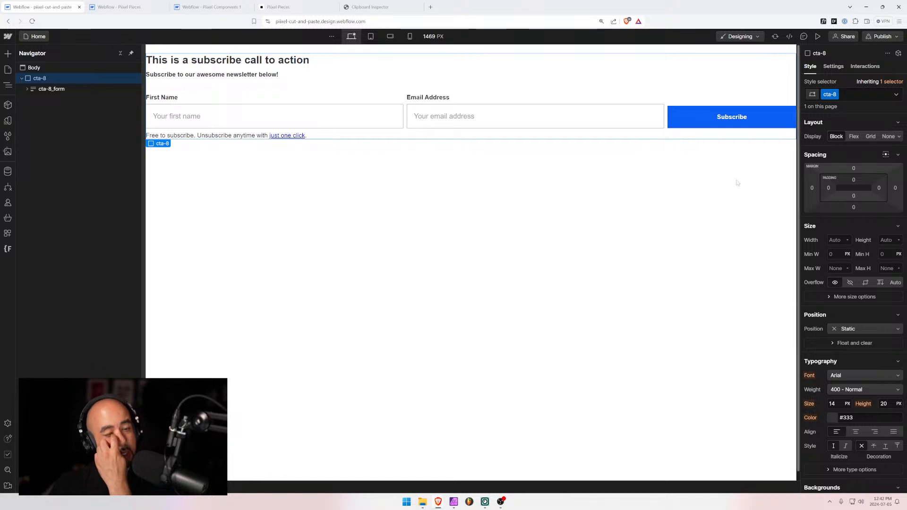
# Inspect the email input, First Name input and Subscribe button styles in the cta-8 form
pyautogui.click(535, 113)
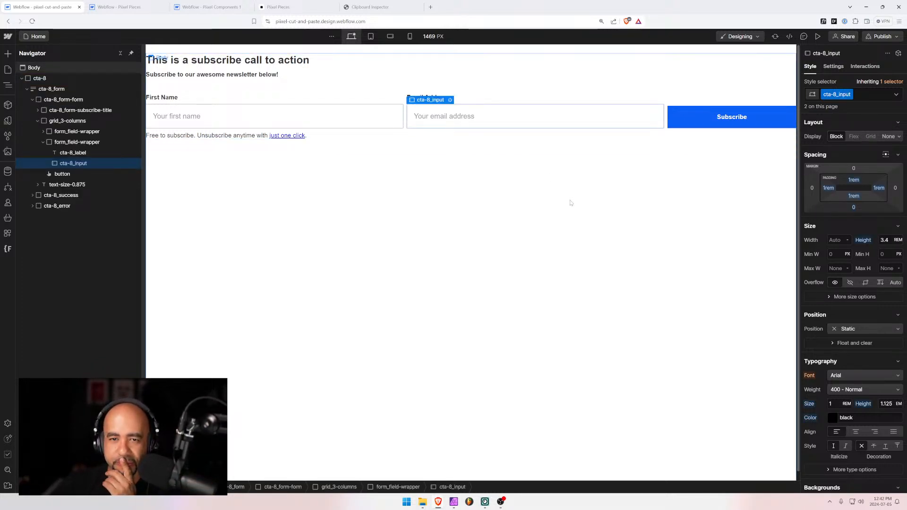
pyautogui.click(673, 110)
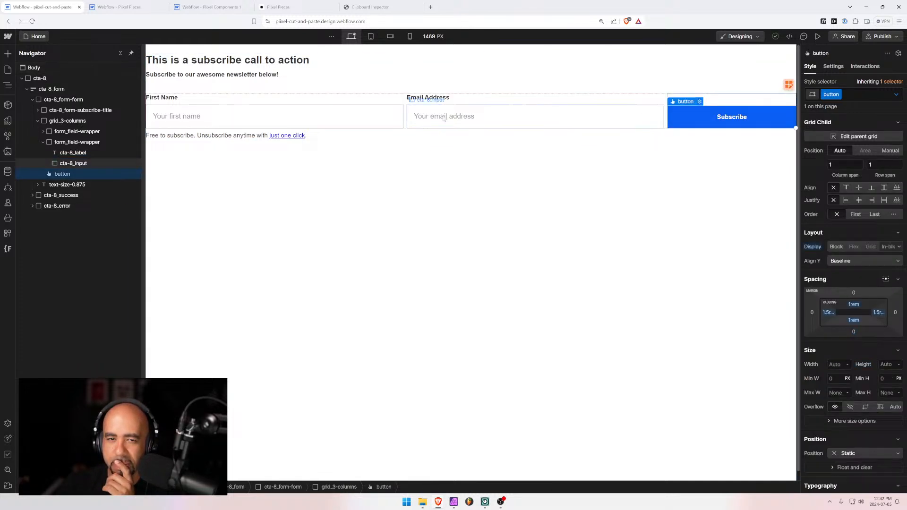
pyautogui.click(417, 109)
pyautogui.click(366, 109)
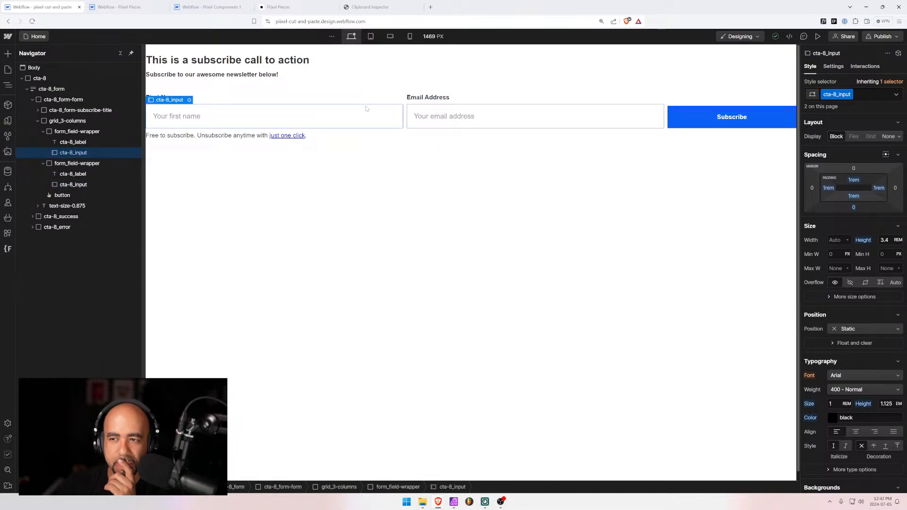
pyautogui.click(683, 110)
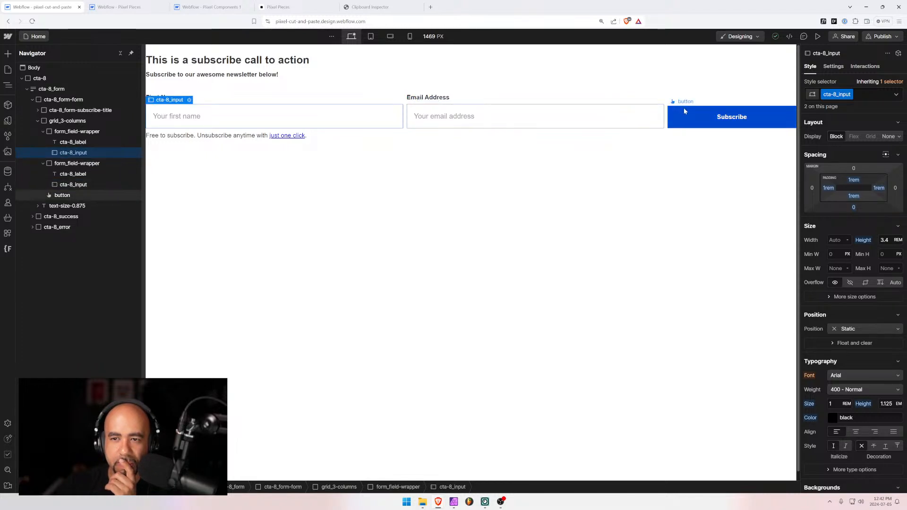
# Add the is-input-button combo class to the Subscribe button
pyautogui.hotkey('ctrl', 'Return')
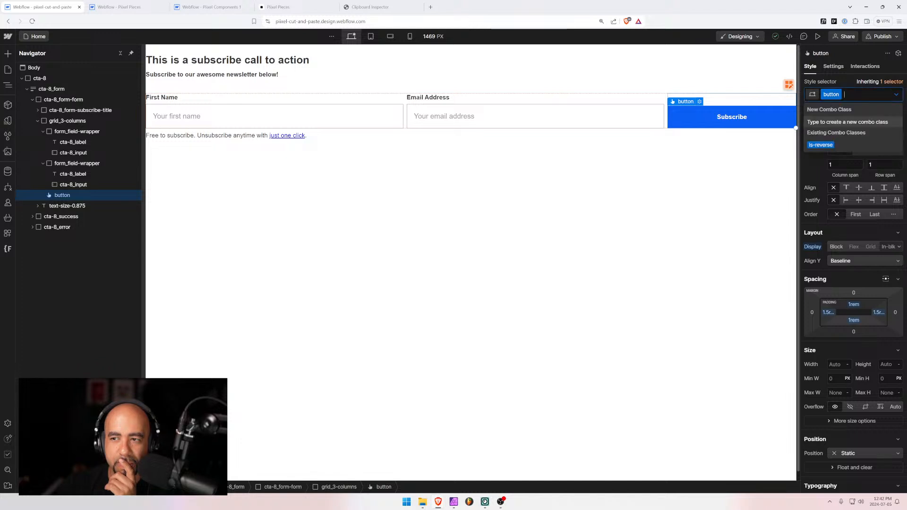
pyautogui.click(655, 196)
pyautogui.click(258, 120)
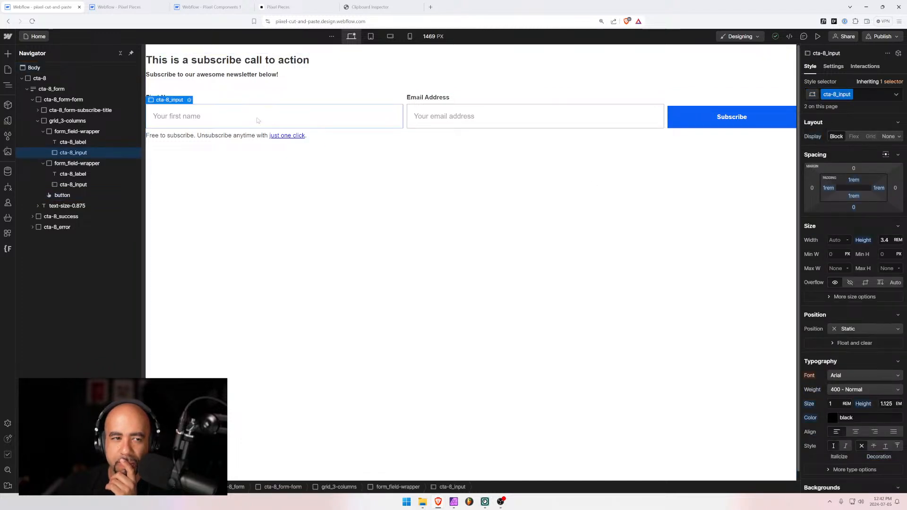
pyautogui.click(695, 114)
pyautogui.click(854, 95)
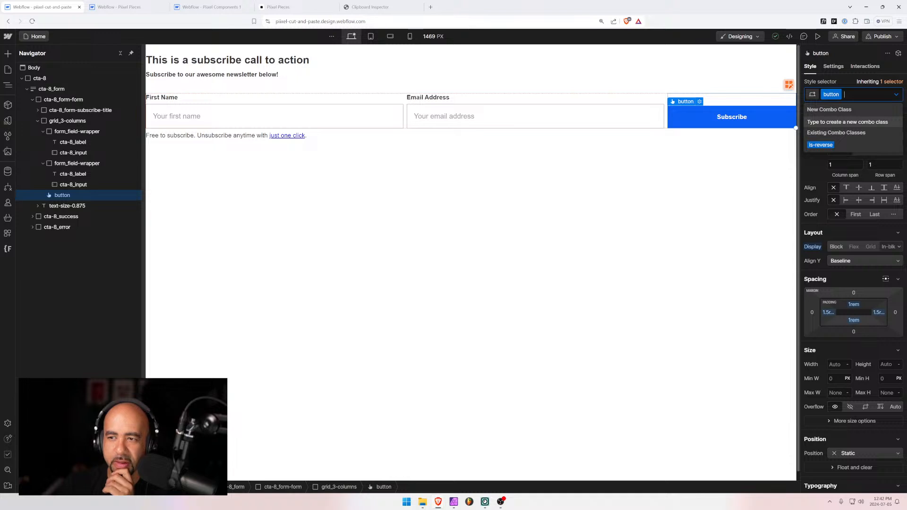
pyautogui.write('is-inpu')
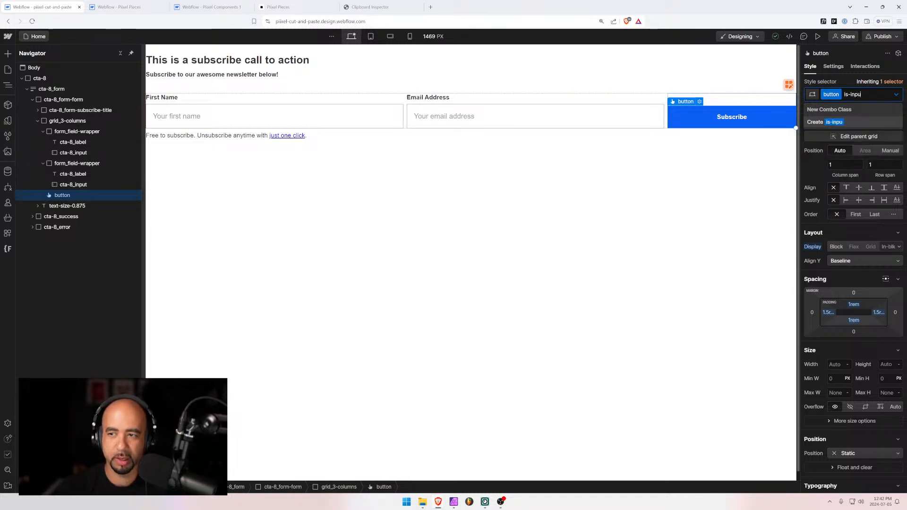
pyautogui.write('t-button')
pyautogui.press('Return')
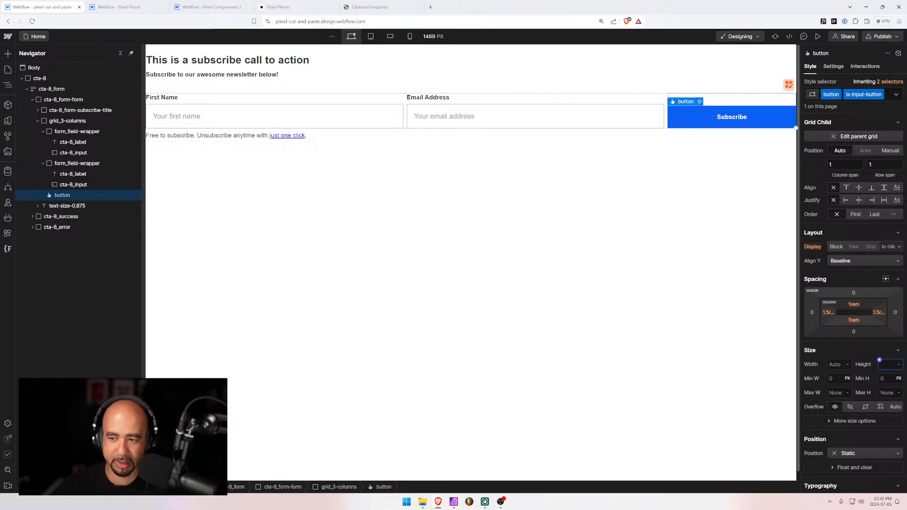
# Set the Subscribe button's height to 3.4 rem to match the email input
pyautogui.click(511, 115)
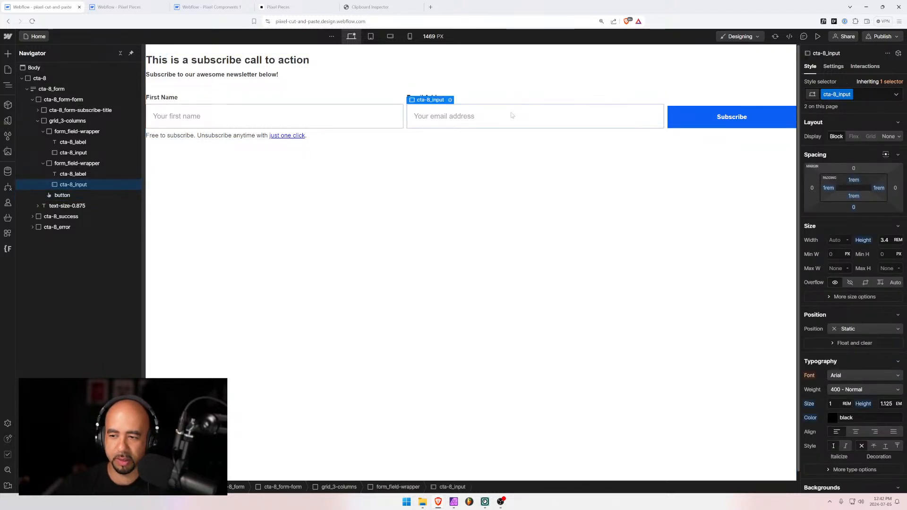
pyautogui.click(722, 115)
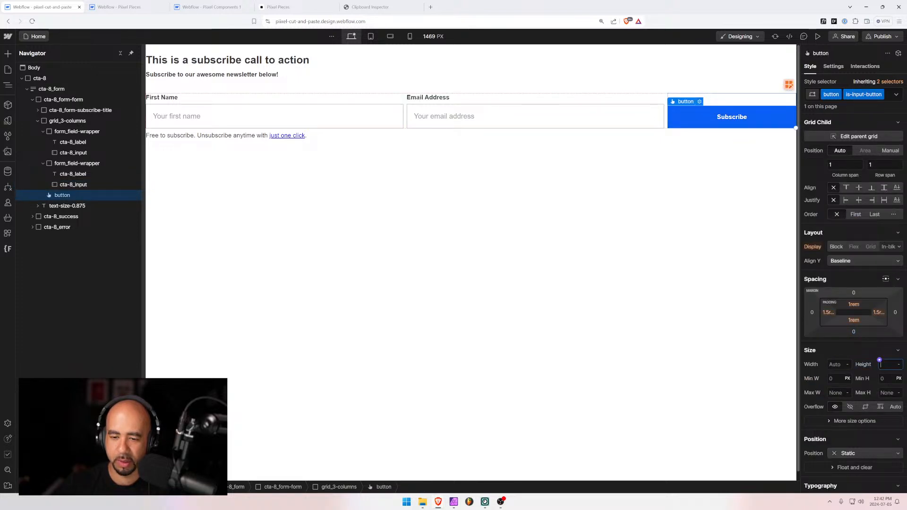
pyautogui.write('3.4')
pyautogui.press('Return')
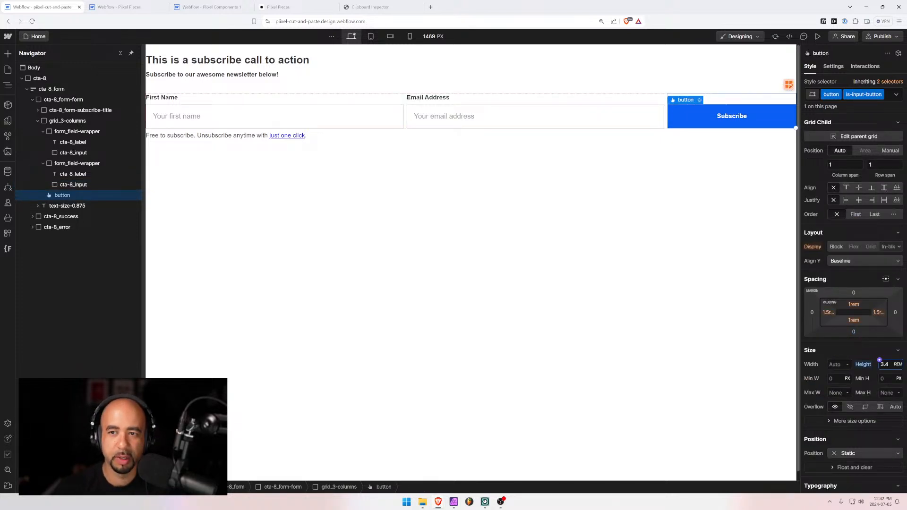
pyautogui.click(543, 303)
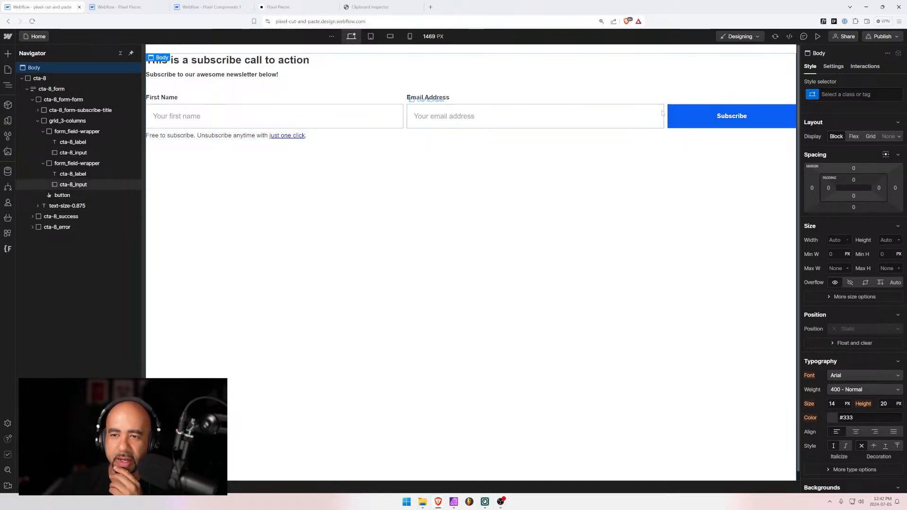
# Compare both projects' colour variables, then view the Pixel Pieces Statistics CMS collection
pyautogui.click(8, 121)
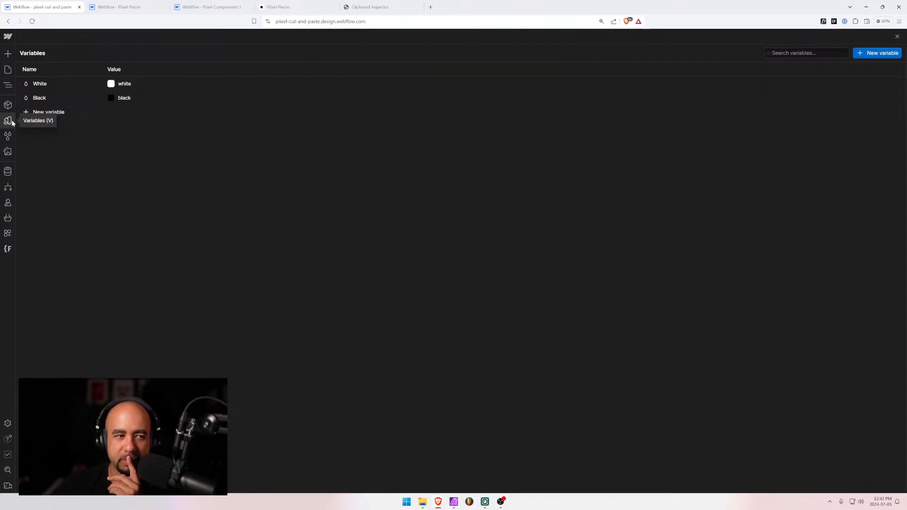
pyautogui.hotkey('ctrl', 'Tab')
pyautogui.hotkey('ctrl', 'Tab')
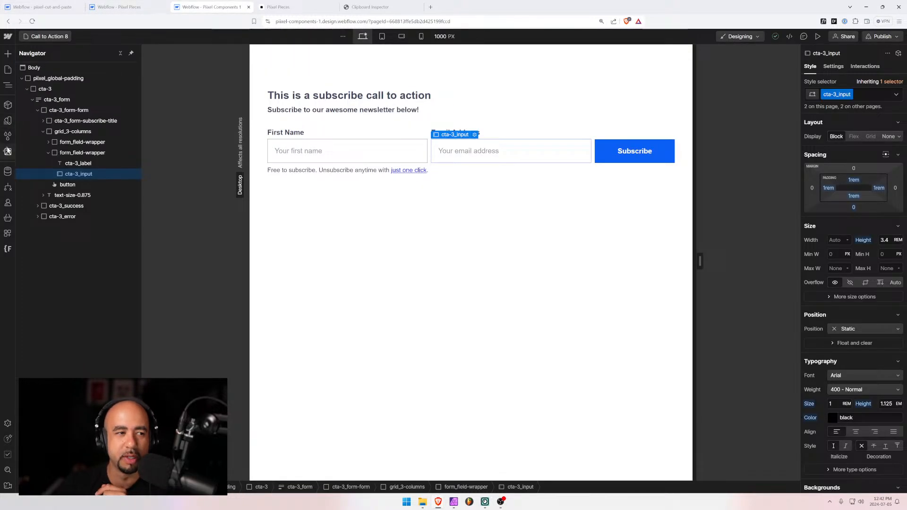
pyautogui.click(8, 122)
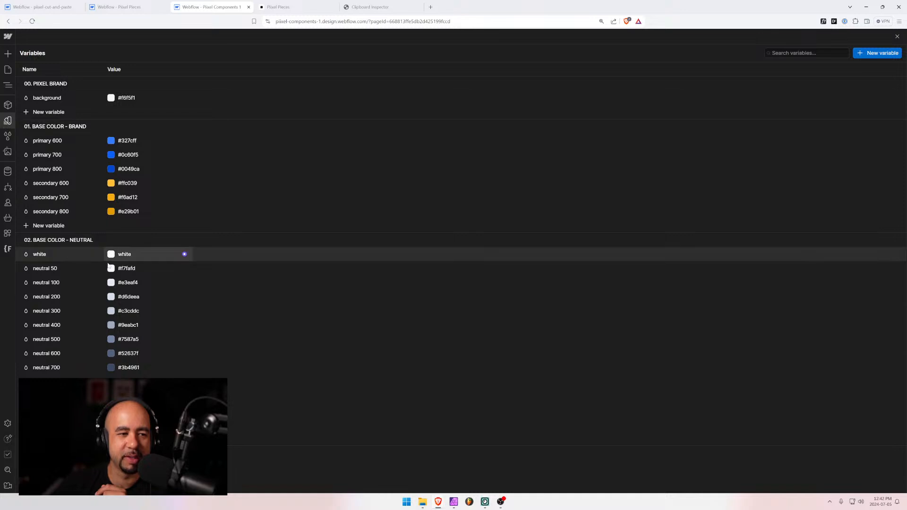
pyautogui.scroll(-1, 183, 264)
pyautogui.scroll(1, 19, 331)
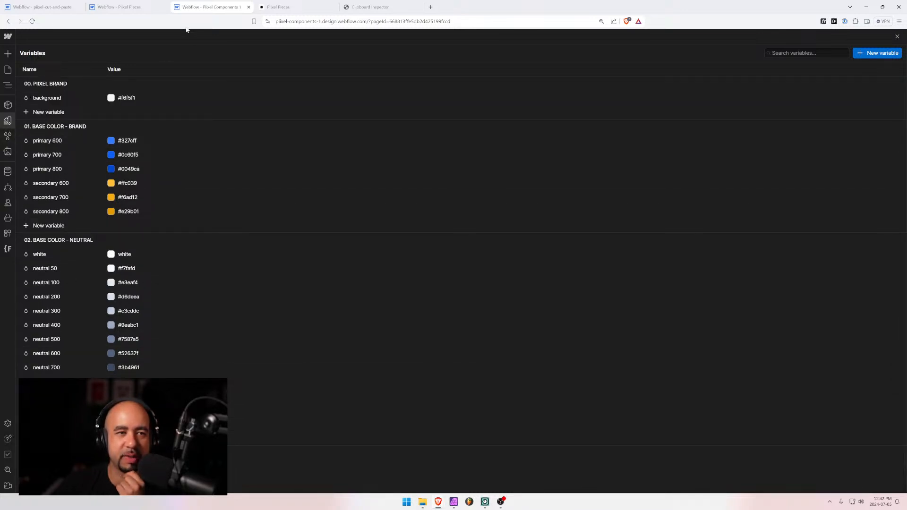
pyautogui.click(132, 6)
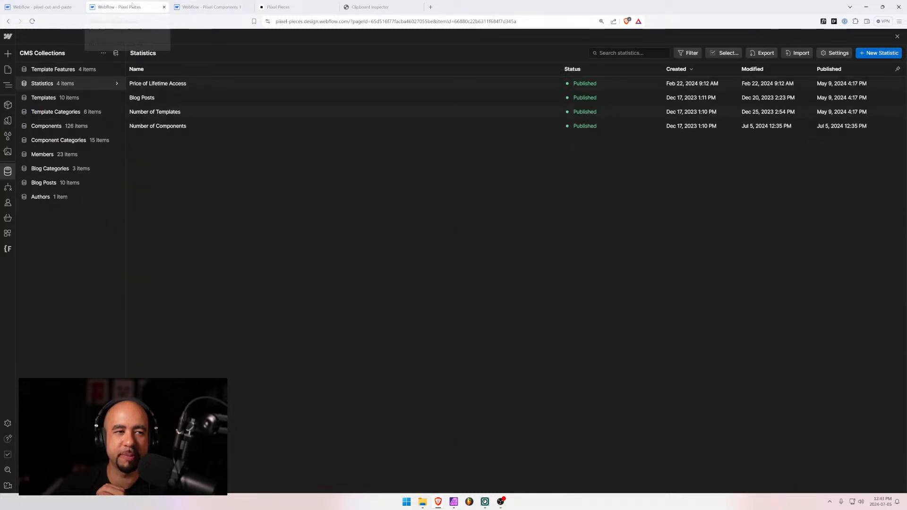
pyautogui.click(14, 7)
pyautogui.click(123, 7)
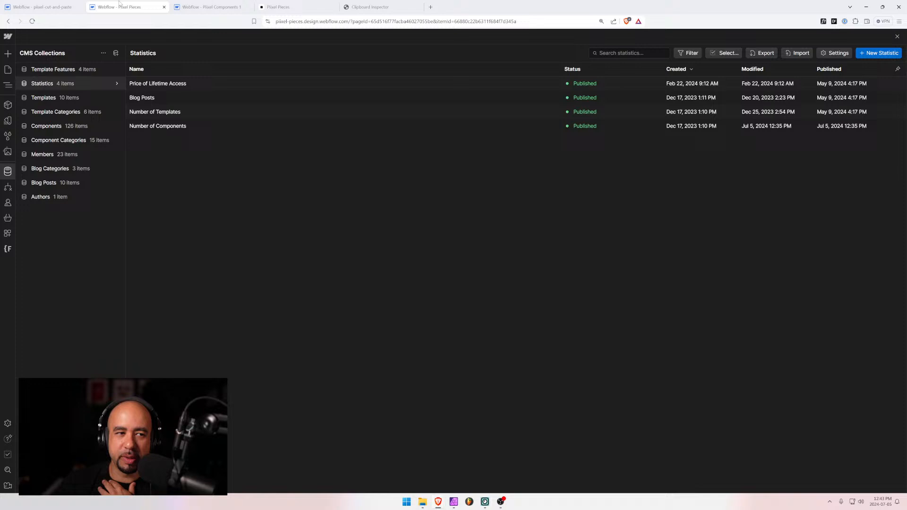
pyautogui.click(246, 5)
# Return to the Pixel Pieces call to action components list
pyautogui.click(273, 5)
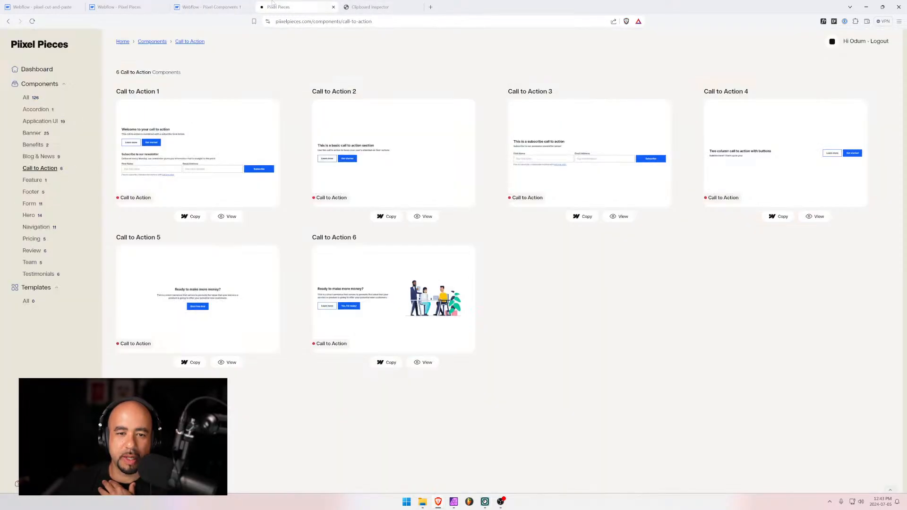
pyautogui.click(213, 5)
pyautogui.click(276, 6)
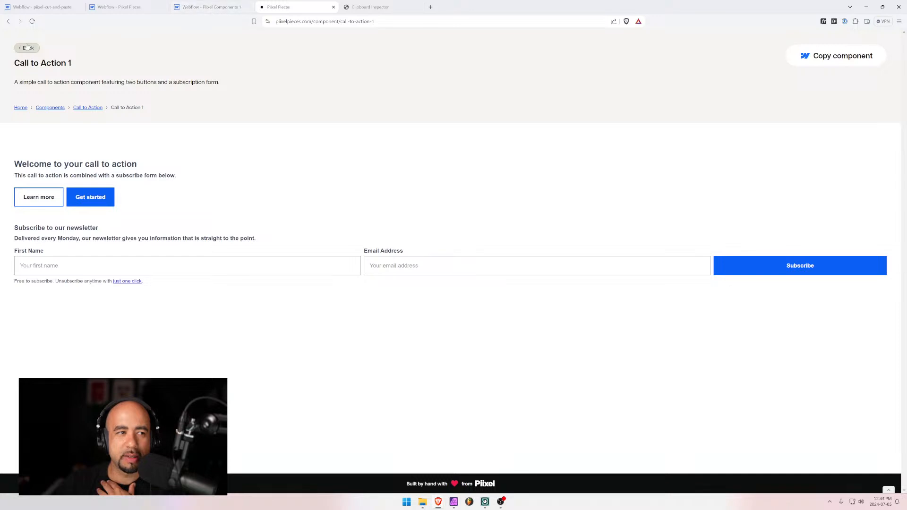
pyautogui.click(27, 47)
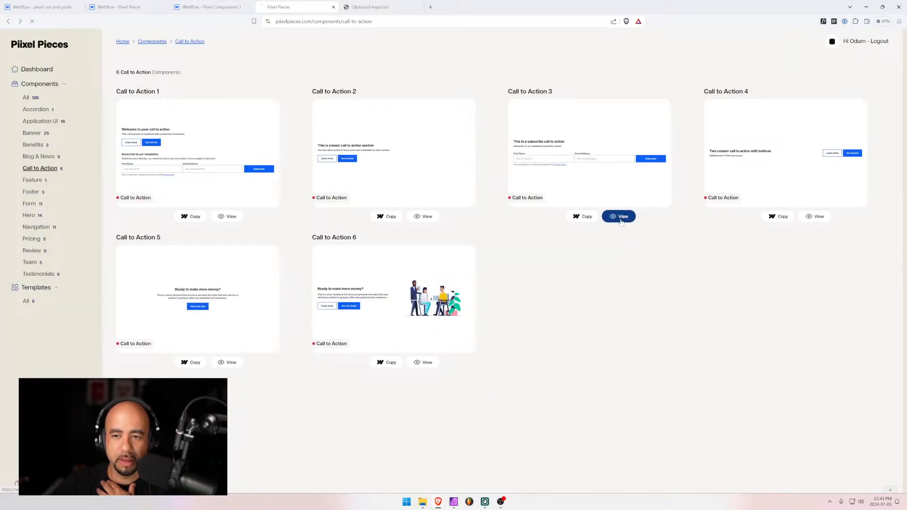
# Open the Call to Action 3 preview and try its email field, comparing with Pixel Components 1
pyautogui.click(619, 217)
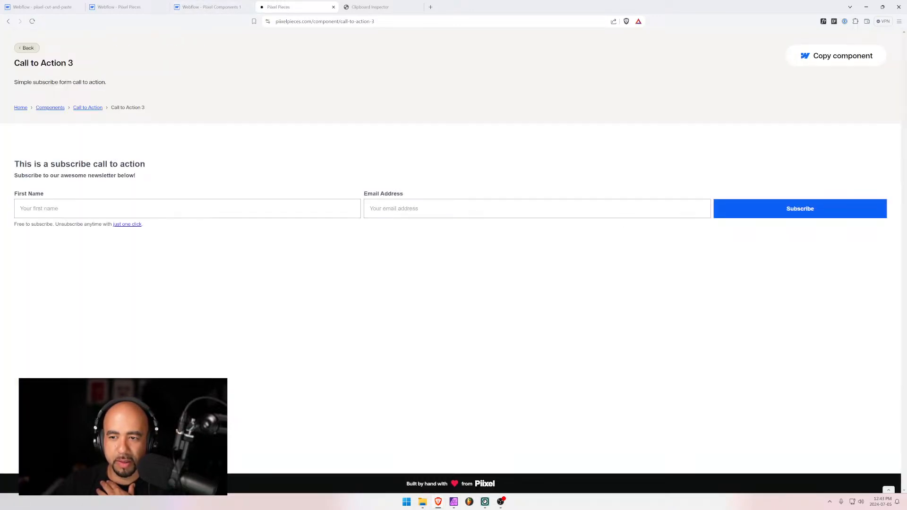
pyautogui.click(614, 210)
pyautogui.click(599, 172)
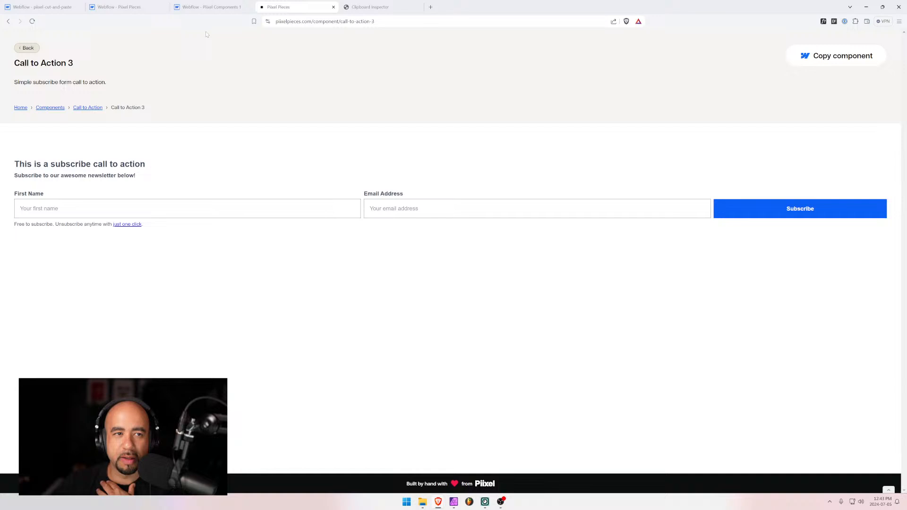
pyautogui.click(221, 6)
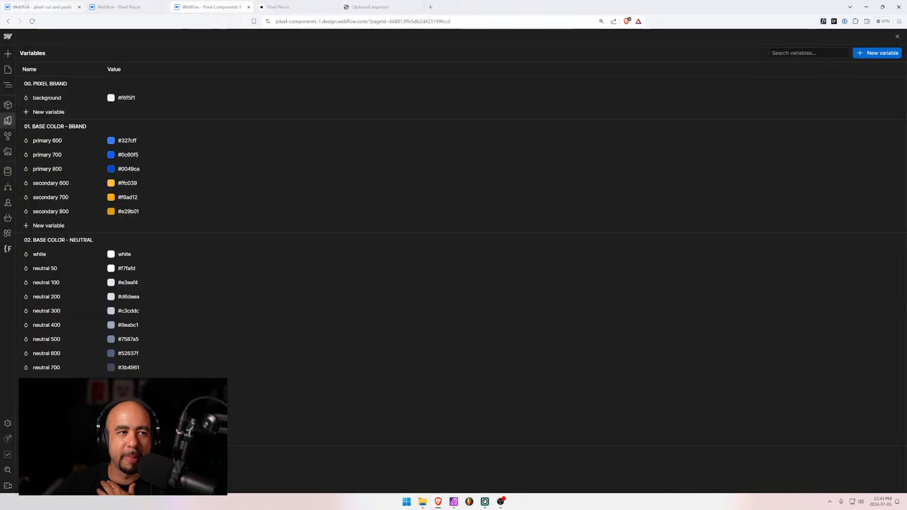
pyautogui.click(295, 9)
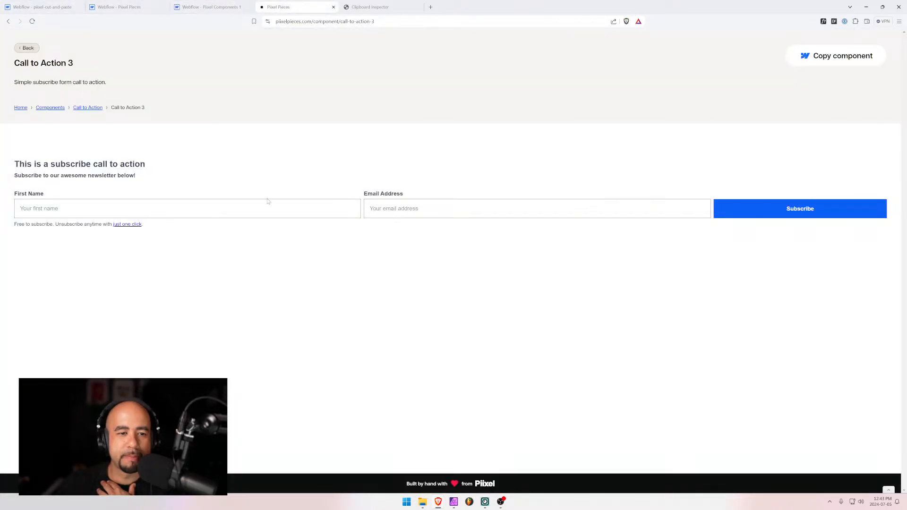
pyautogui.click(226, 7)
pyautogui.click(307, 7)
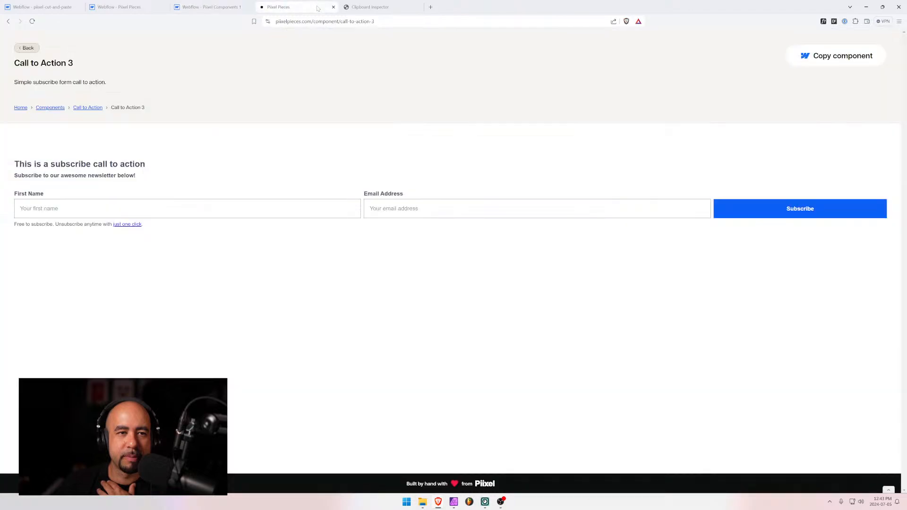
pyautogui.click(108, 5)
# Open Call to Action 3 in Pixel Components 1, widen the canvas to 1242 px, and select the email input
pyautogui.click(45, 6)
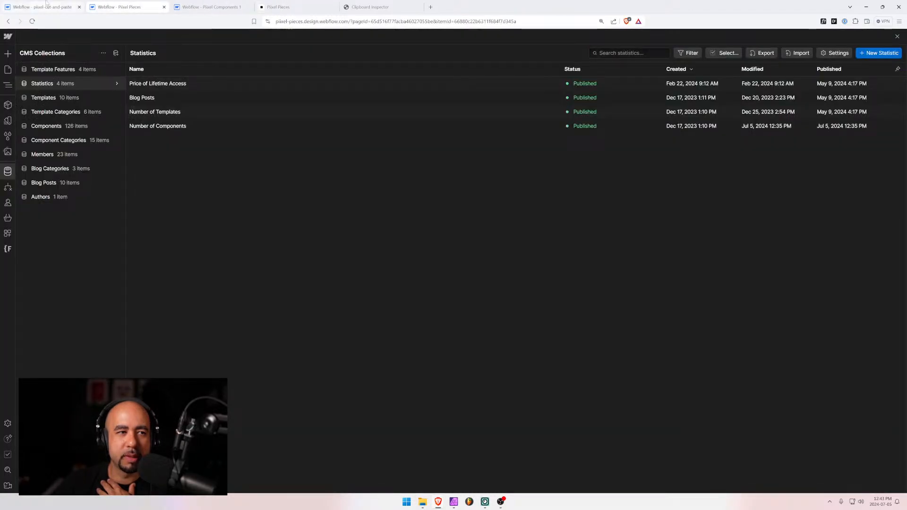
pyautogui.click(118, 7)
pyautogui.click(213, 6)
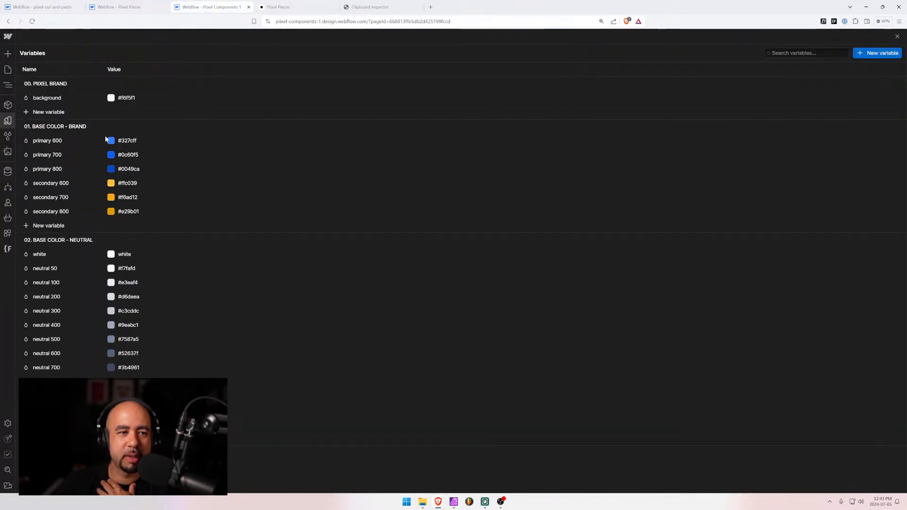
pyautogui.click(8, 70)
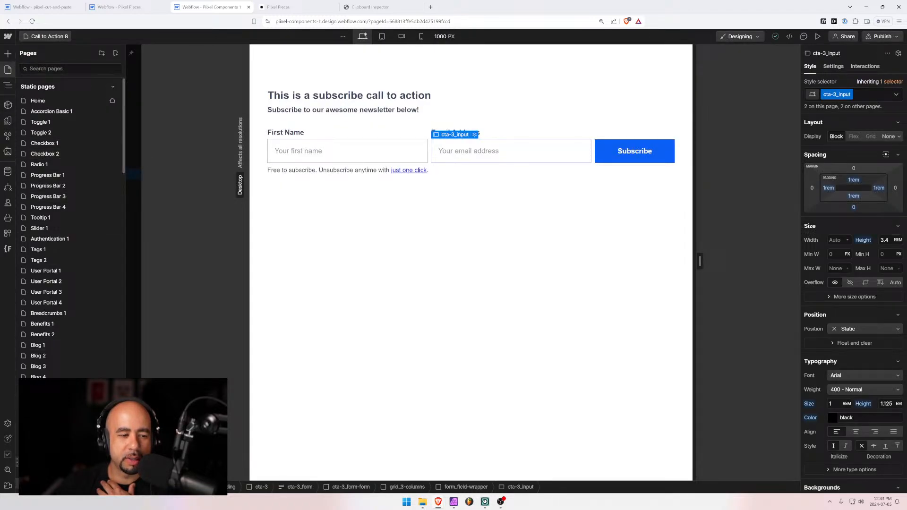
pyautogui.click(49, 419)
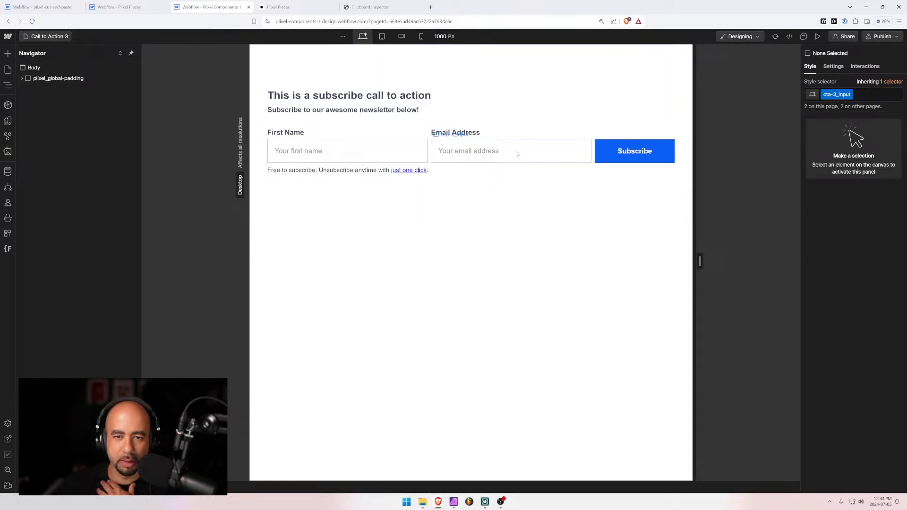
pyautogui.click(543, 241)
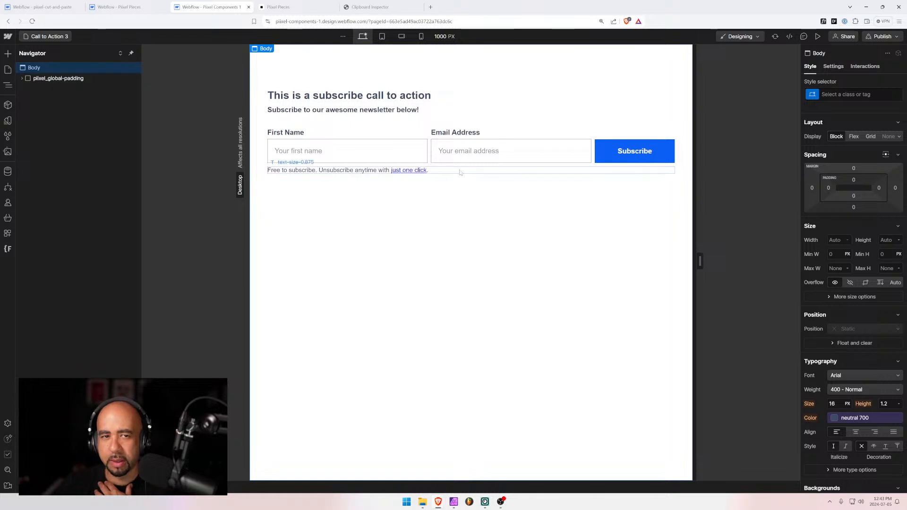
pyautogui.moveTo(699, 261); pyautogui.dragTo(753, 261)
pyautogui.click(610, 150)
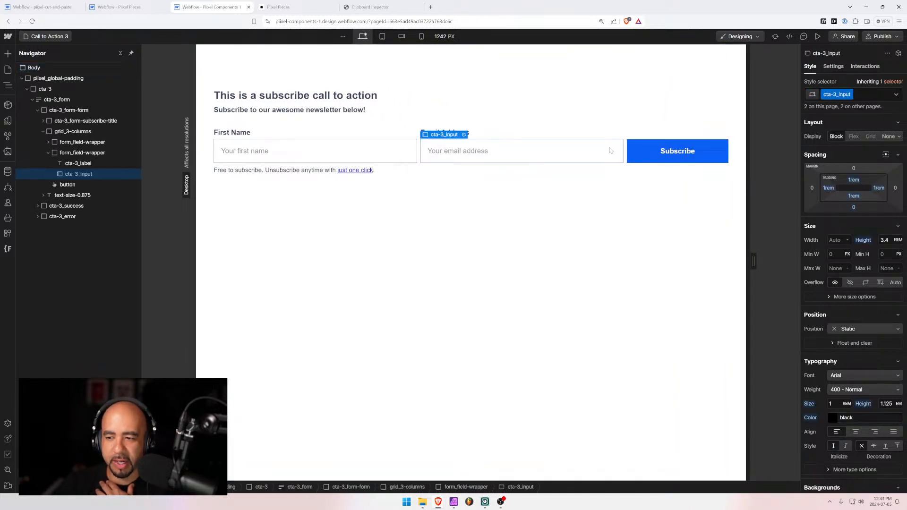
# Open the Call to Action 8 page from the Pages list
pyautogui.click(55, 38)
pyautogui.scroll(-5, 62, 302)
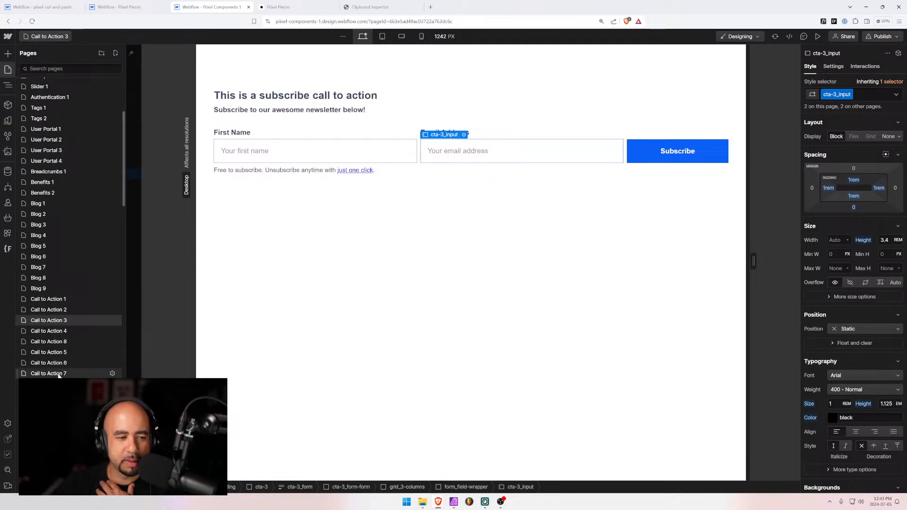
pyautogui.click(55, 341)
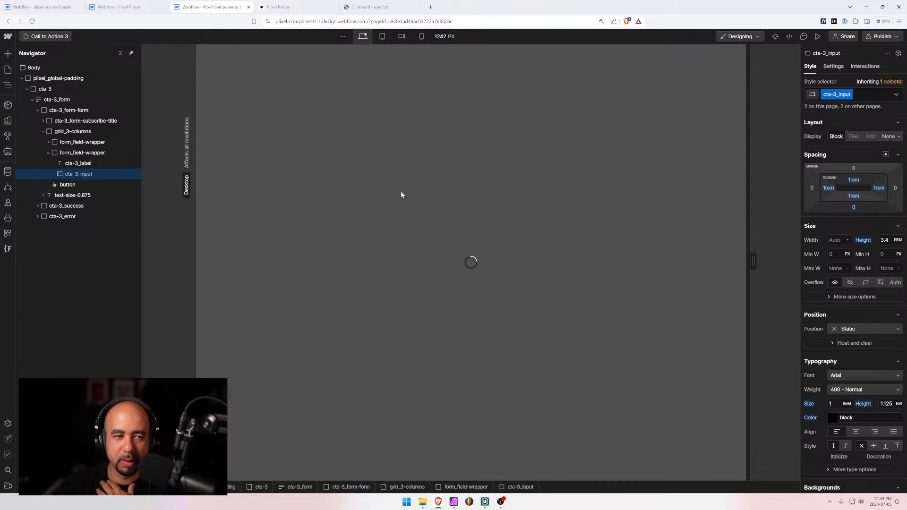
pyautogui.click(142, 7)
# Inspect the first name, email inputs and Subscribe button on the pixel-cut-and-paste Home page
pyautogui.click(61, 6)
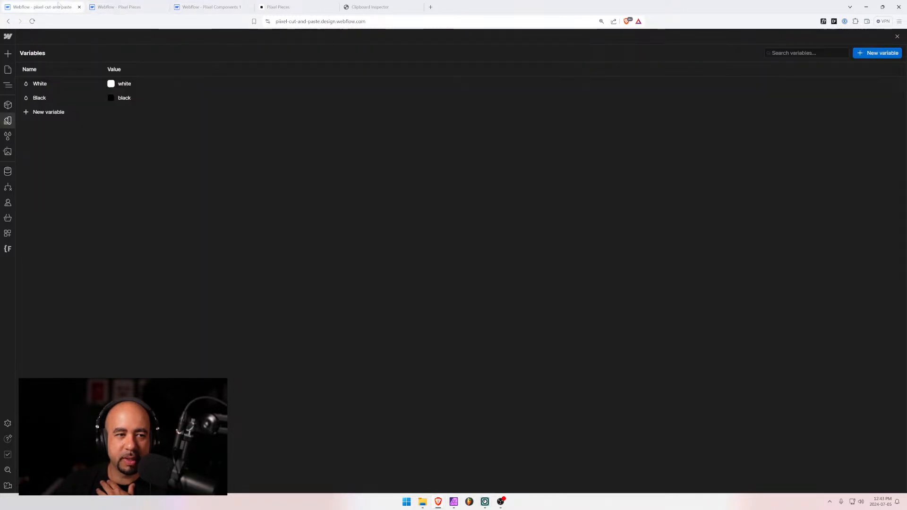
pyautogui.click(8, 70)
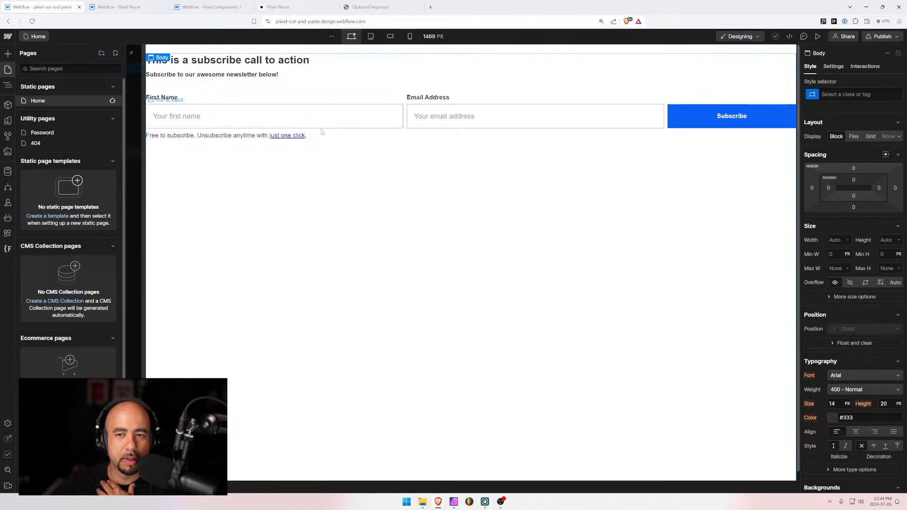
pyautogui.click(8, 85)
pyautogui.click(370, 117)
pyautogui.click(519, 116)
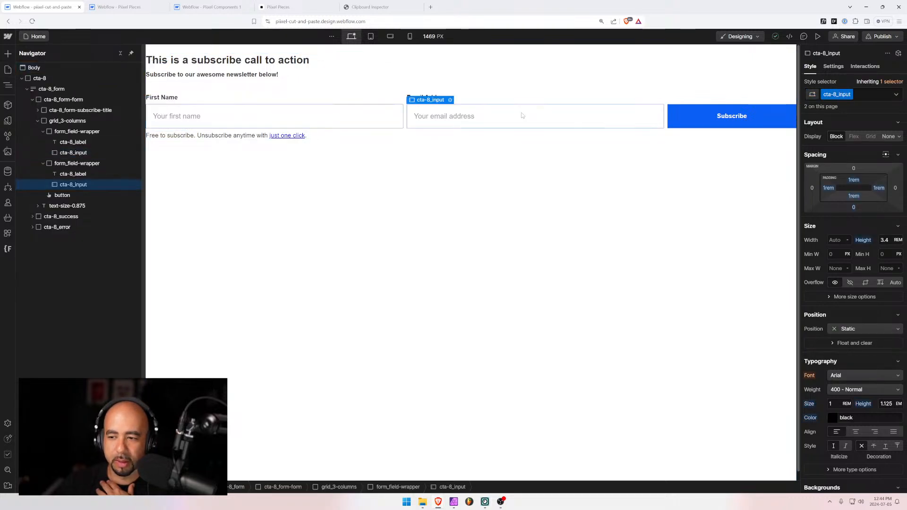
pyautogui.click(686, 117)
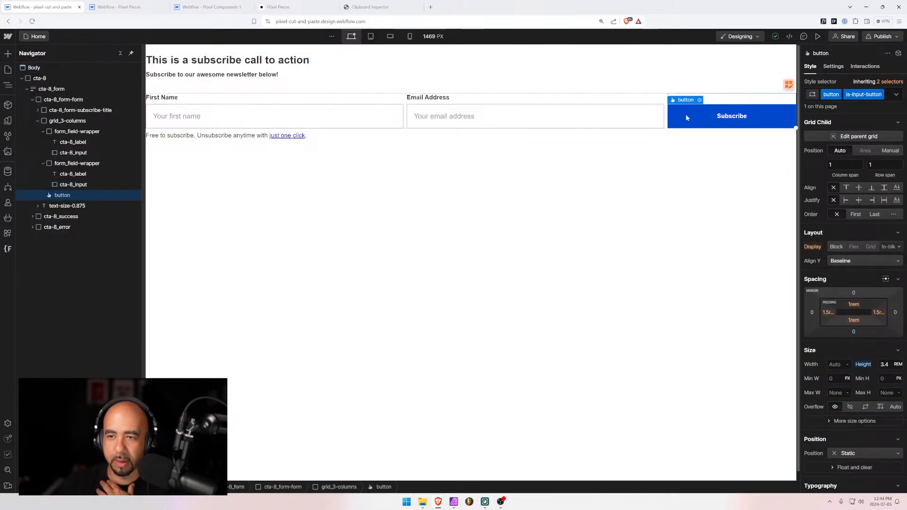
pyautogui.click(658, 115)
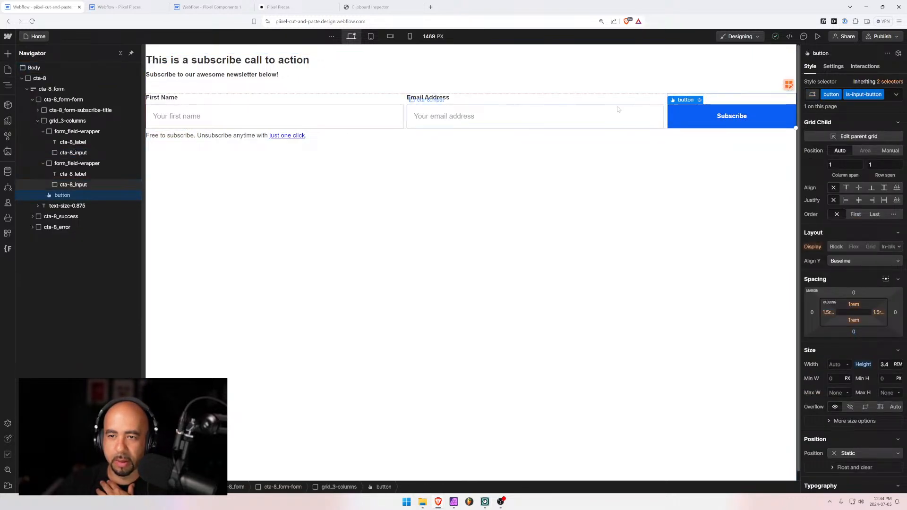
# Move the Pixel Components 1 tab before Pixel Pieces and inspect its email input and pixel_global-padding
pyautogui.click(193, 7)
pyautogui.click(147, 8)
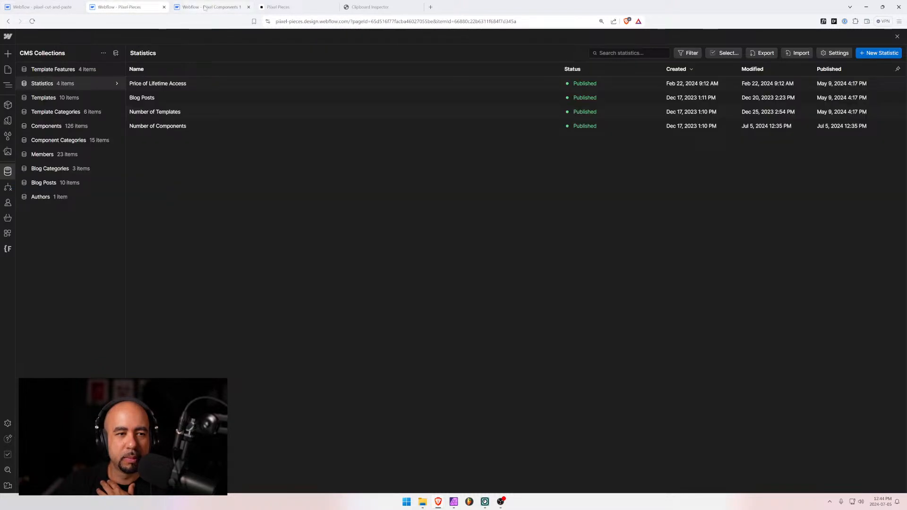
pyautogui.moveTo(205, 7); pyautogui.dragTo(113, 8)
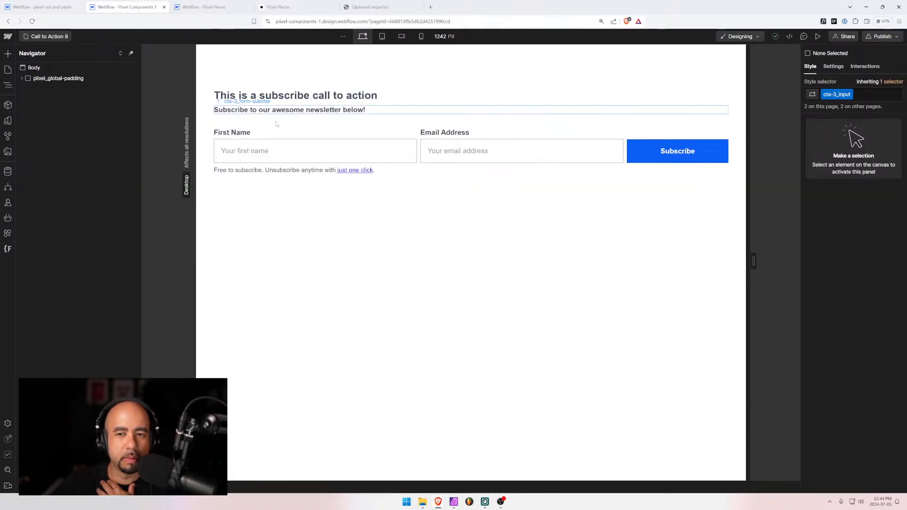
pyautogui.click(431, 146)
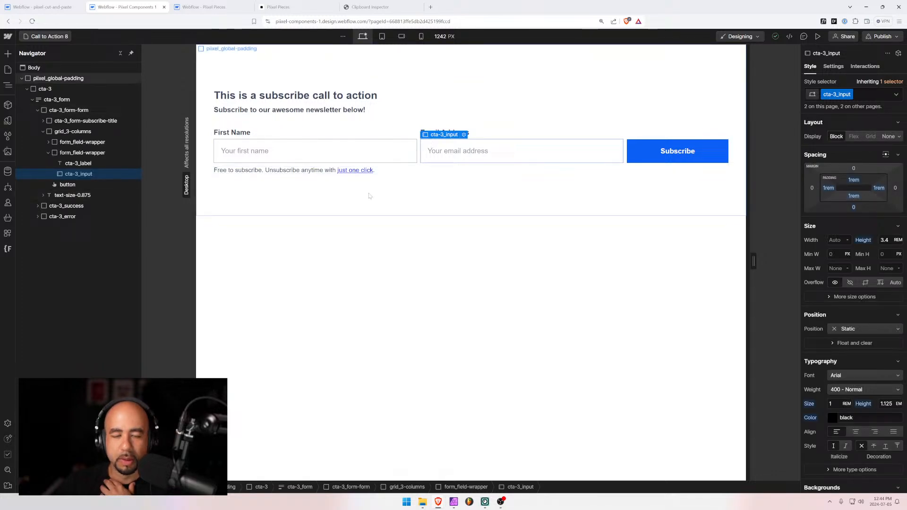
pyautogui.click(532, 189)
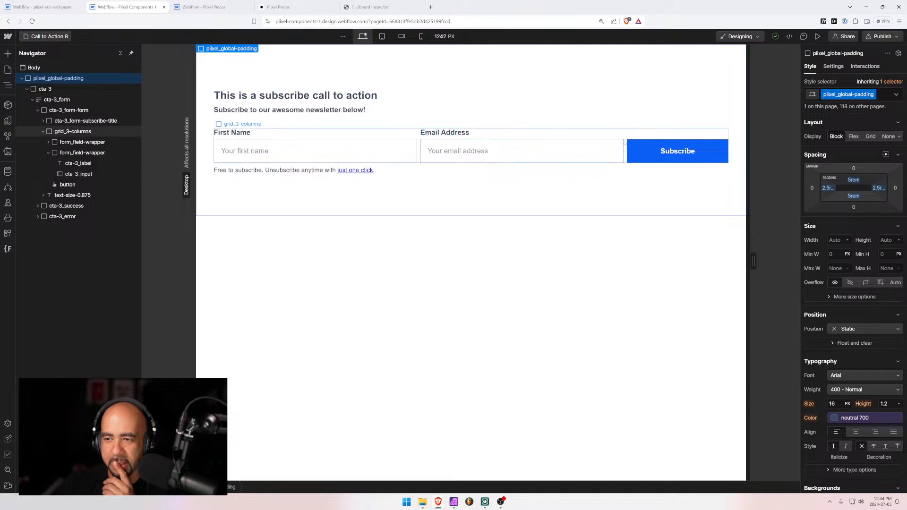
pyautogui.click(603, 146)
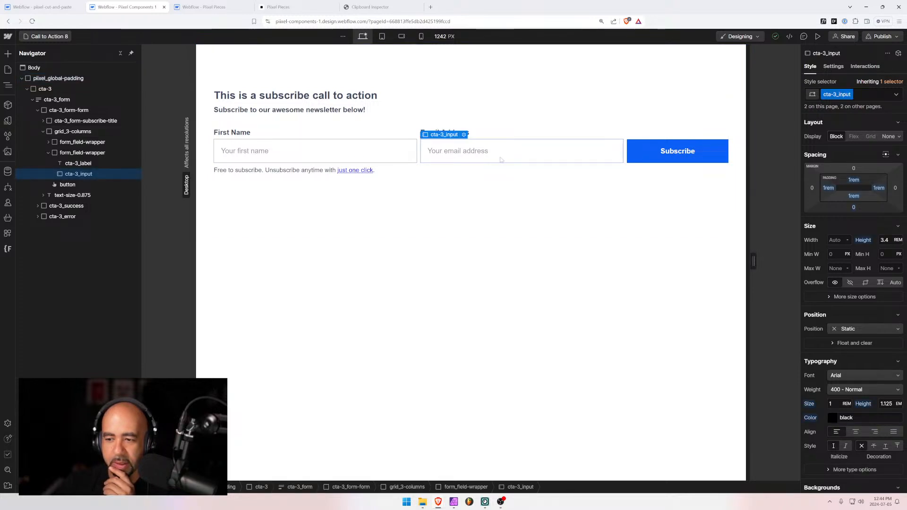
pyautogui.hotkey('ctrl', '-')
pyautogui.hotkey('ctrl', '-')
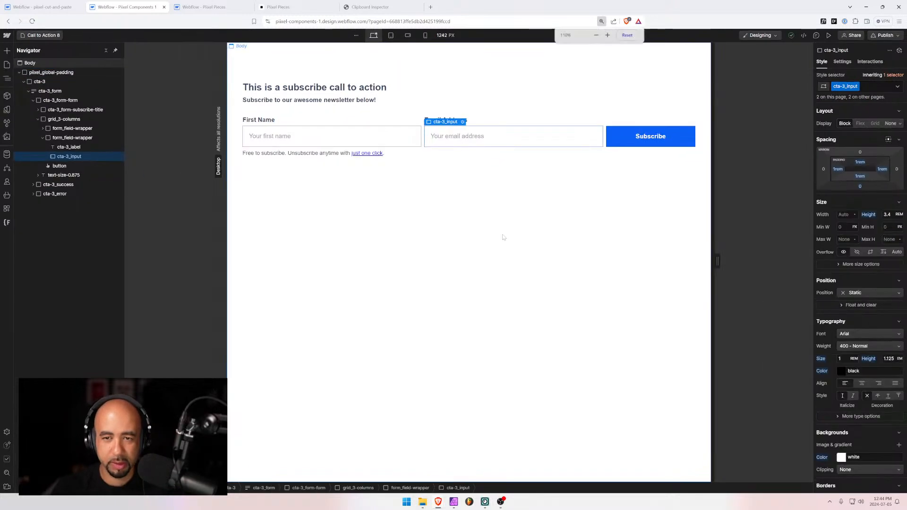
pyautogui.click(507, 230)
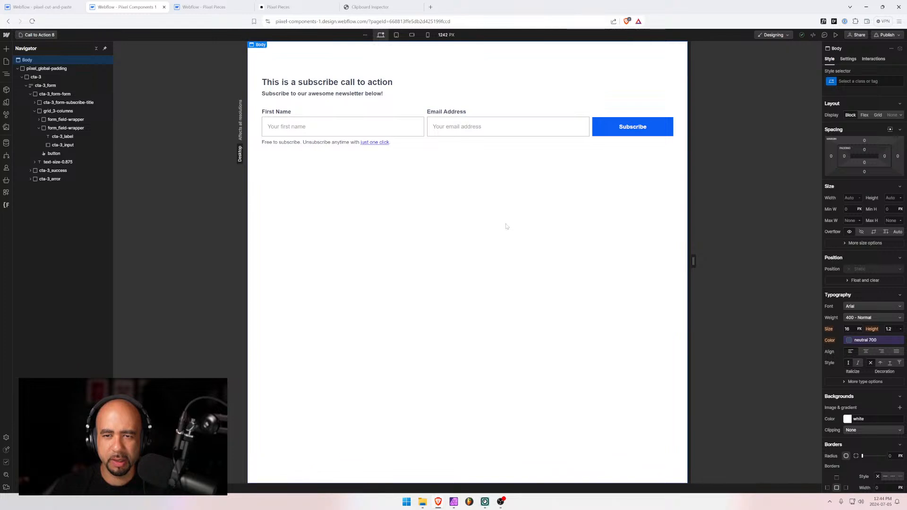
pyautogui.hotkey('ctrl', '+')
pyautogui.hotkey('ctrl', '+')
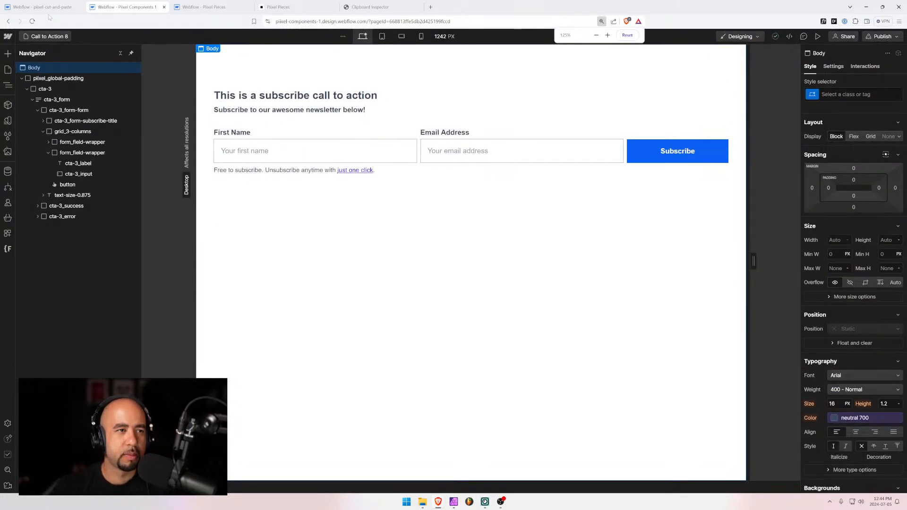
pyautogui.hotkey('ctrl', 'shift', 'Tab')
pyautogui.click(358, 161)
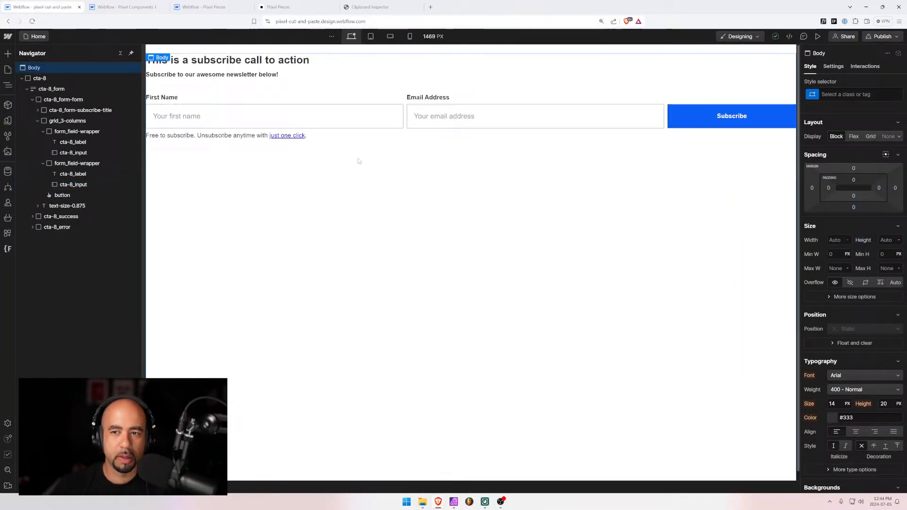
pyautogui.click(696, 108)
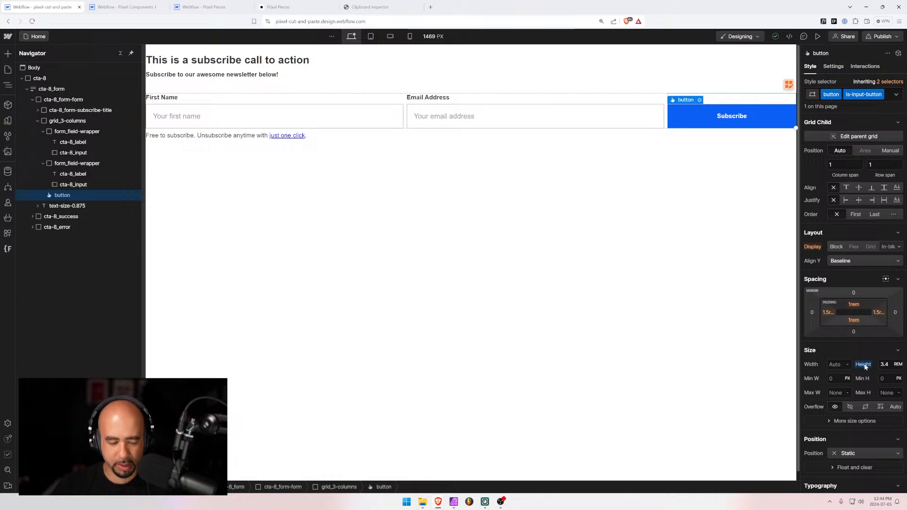
pyautogui.click(886, 98)
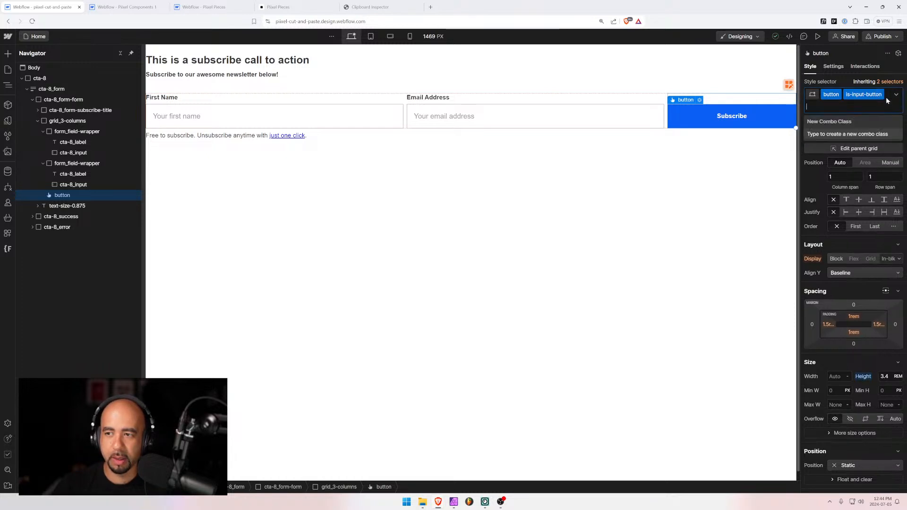
pyautogui.click(506, 178)
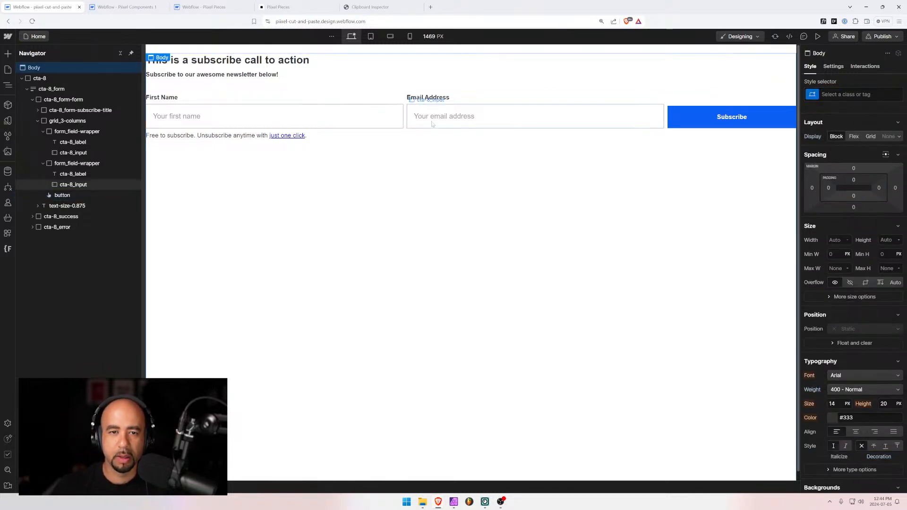
pyautogui.click(432, 124)
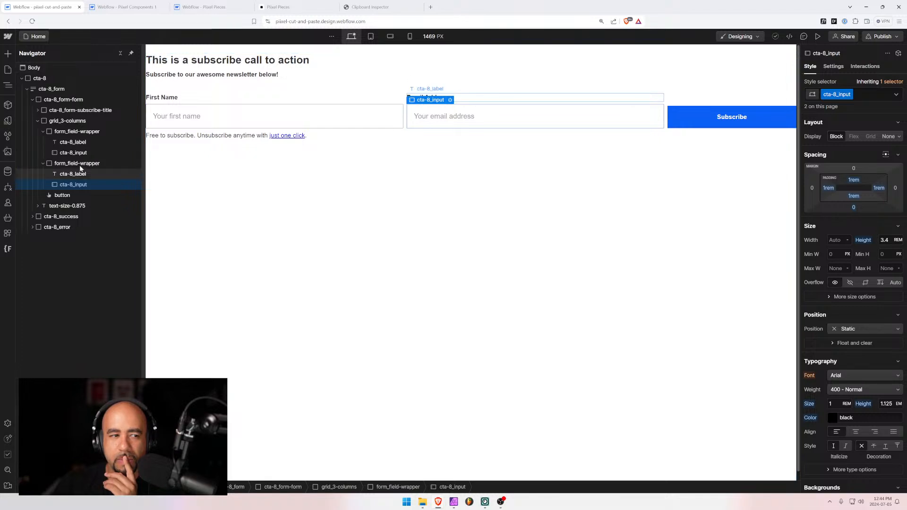
pyautogui.click(30, 79)
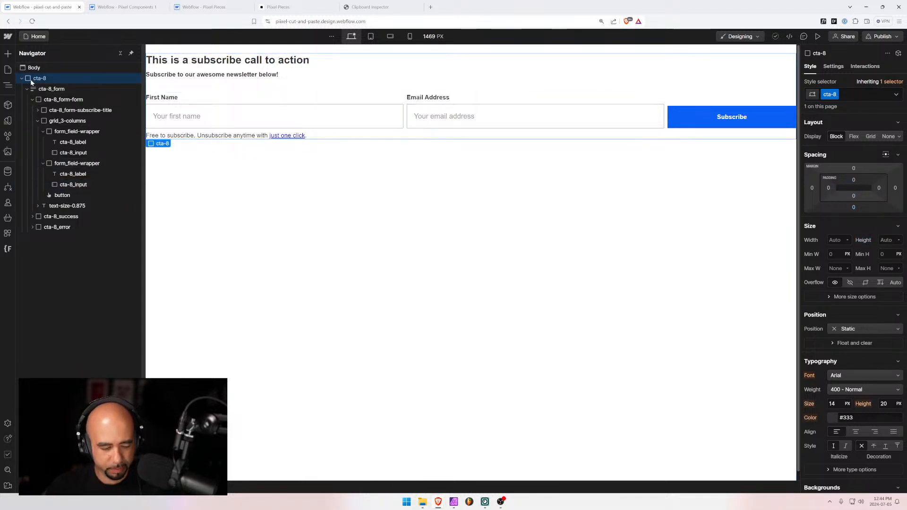
pyautogui.click(124, 7)
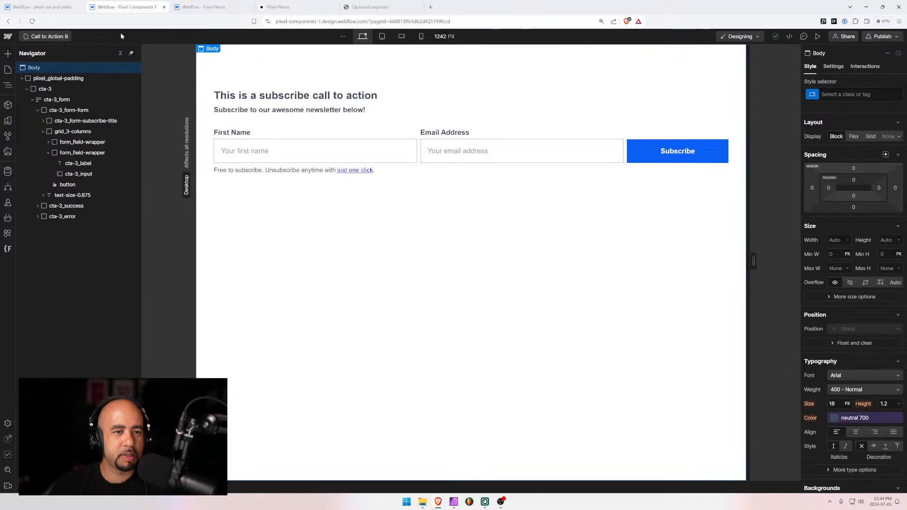
# Paste the copied cta-8 subscribe section into the pixel_global-padding wrapper below cta-3
pyautogui.click(27, 89)
pyautogui.click(41, 80)
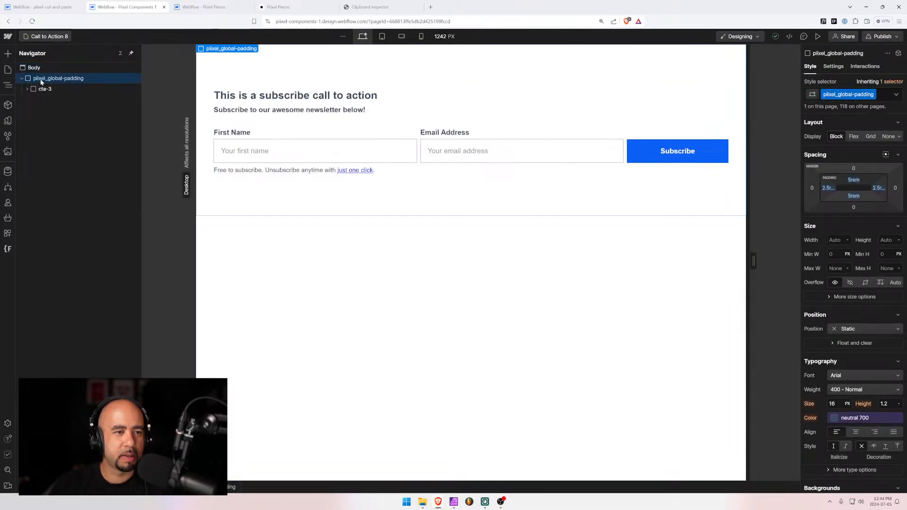
pyautogui.hotkey('ctrl', 'v')
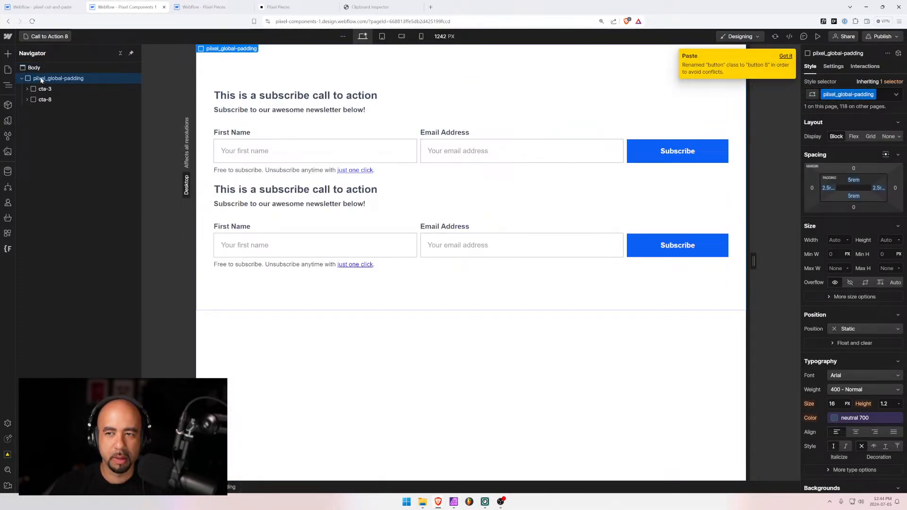
pyautogui.click(351, 247)
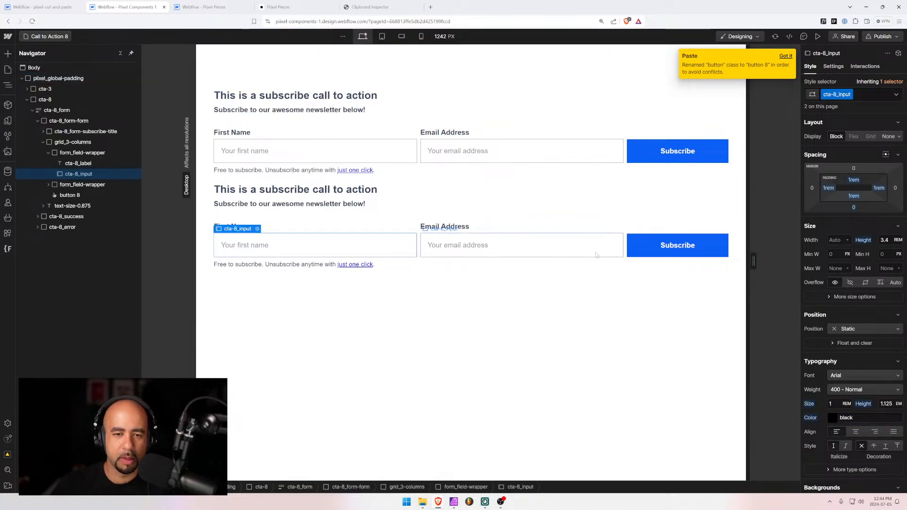
# Replace the pasted Subscribe button's 'button 8' class with the shared 'button' class
pyautogui.click(662, 250)
pyautogui.click(865, 96)
pyautogui.press('BackSpace')
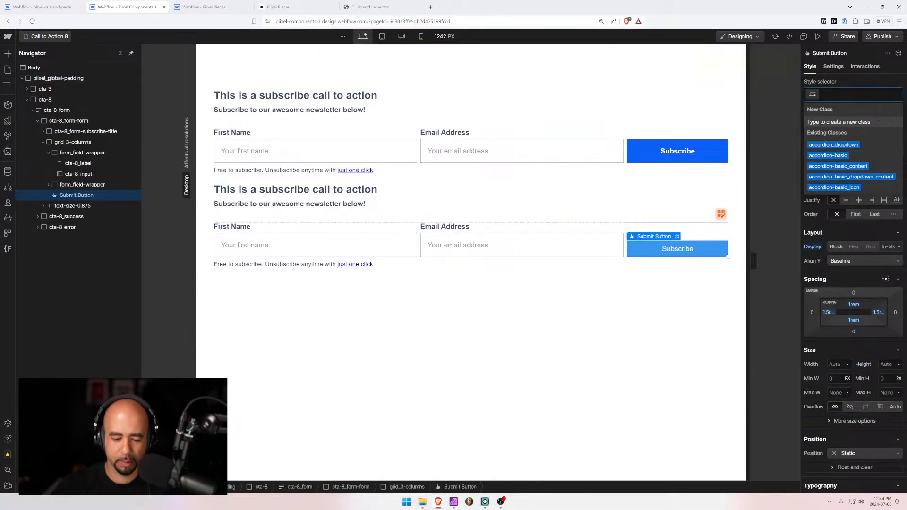
pyautogui.write('button')
pyautogui.press('Return')
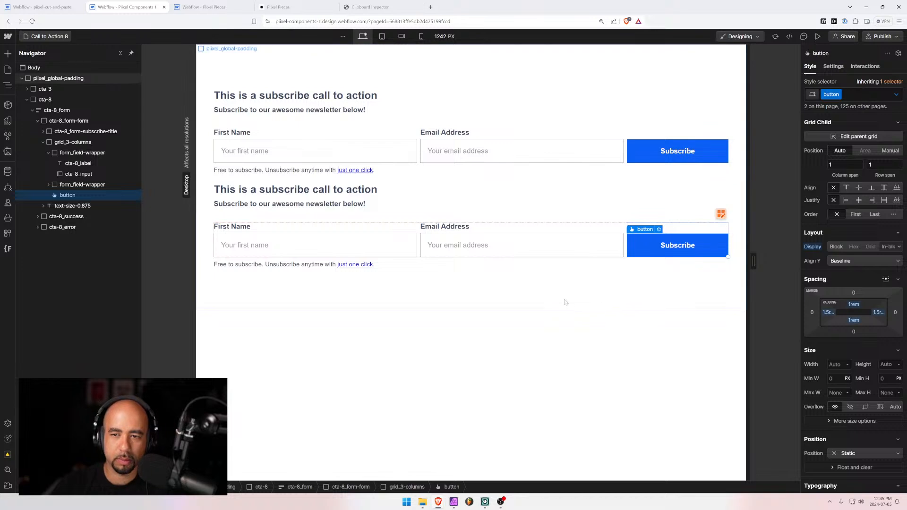
pyautogui.click(562, 299)
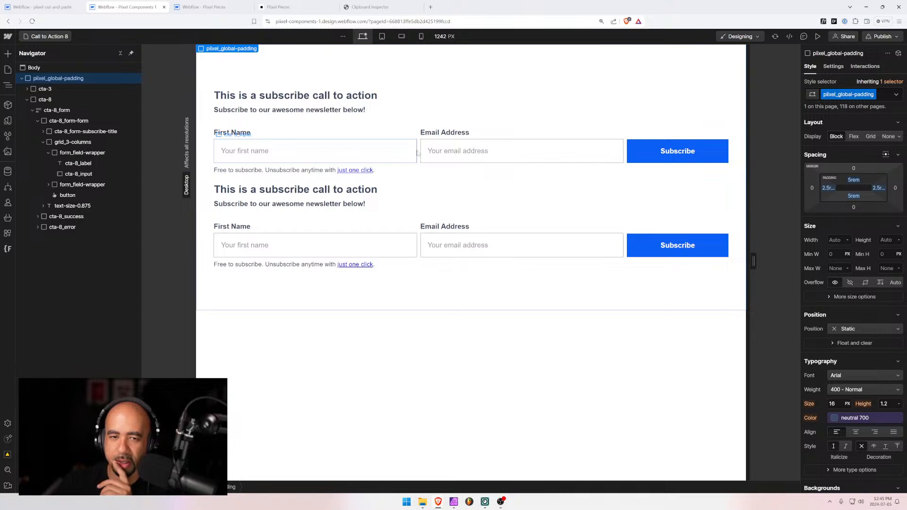
pyautogui.click(628, 241)
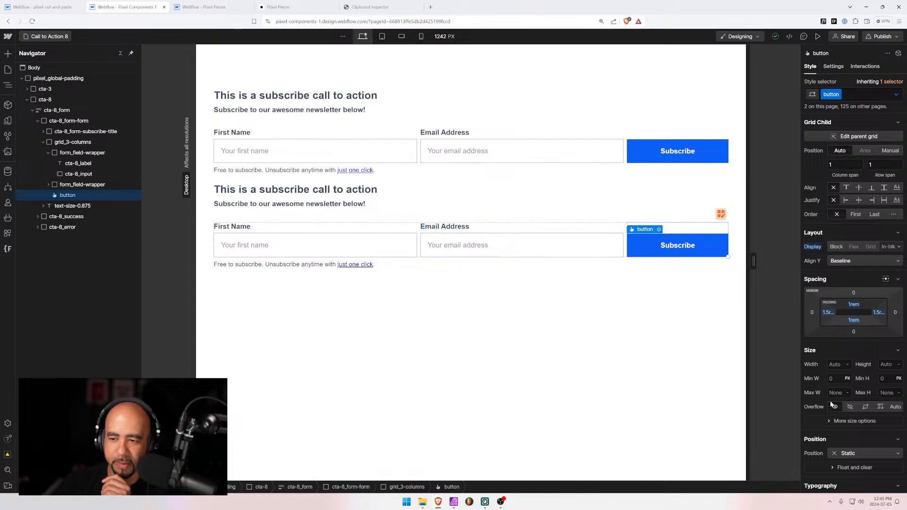
pyautogui.scroll(-3, 853, 284)
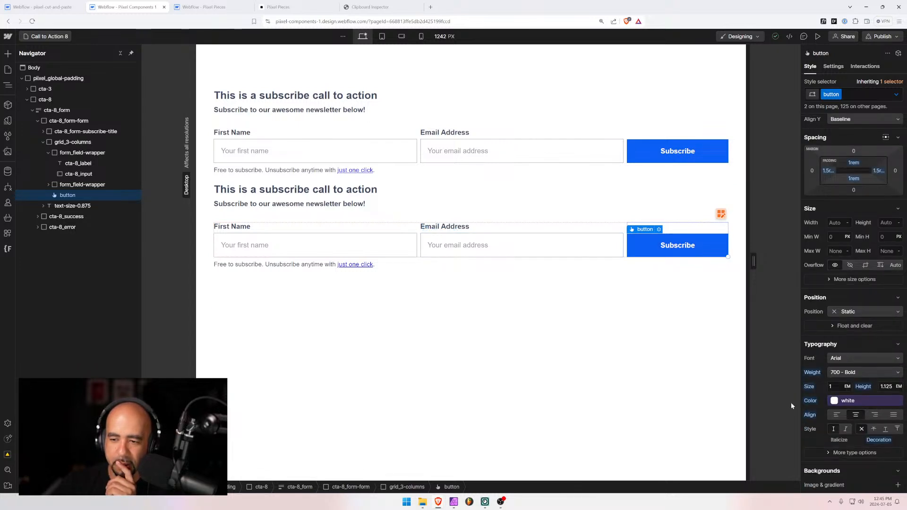
pyautogui.click(638, 151)
pyautogui.click(648, 242)
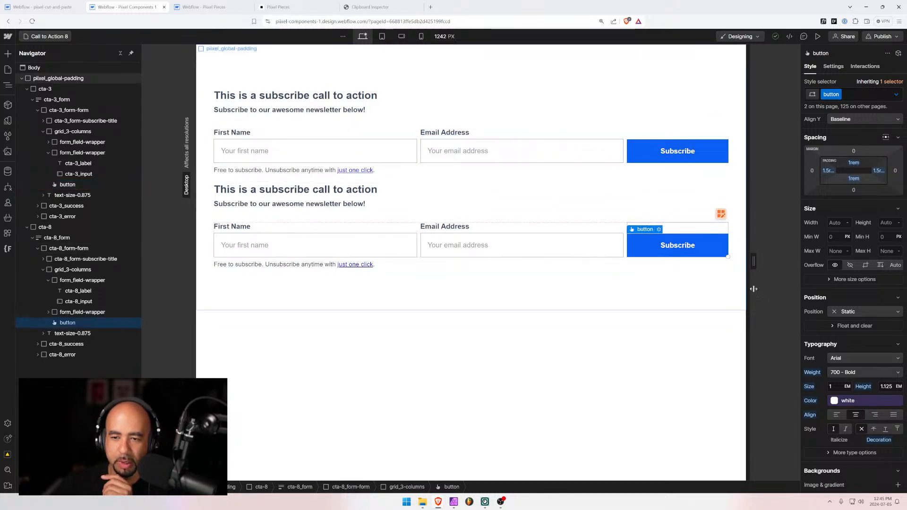
# Delete the old cta-3 section in the Navigator and select the cta-8 first name input
pyautogui.scroll(-5, 844, 366)
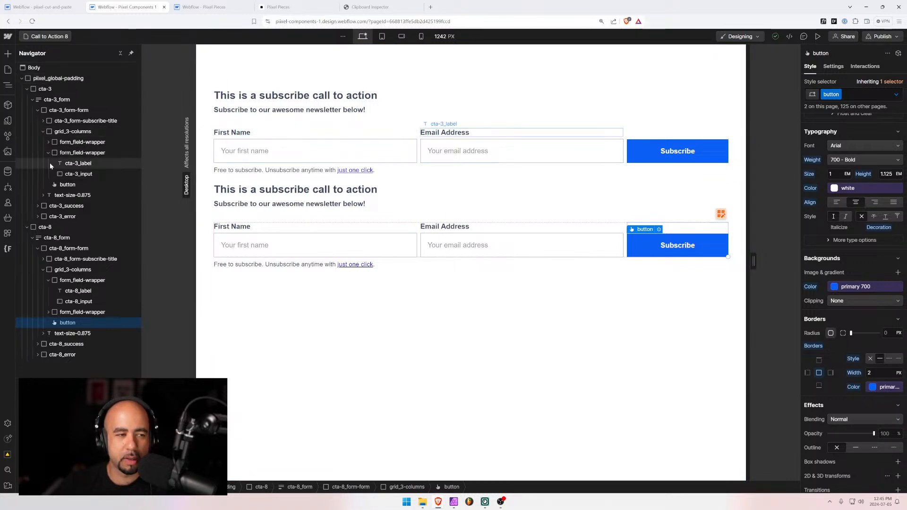
pyautogui.click(27, 89)
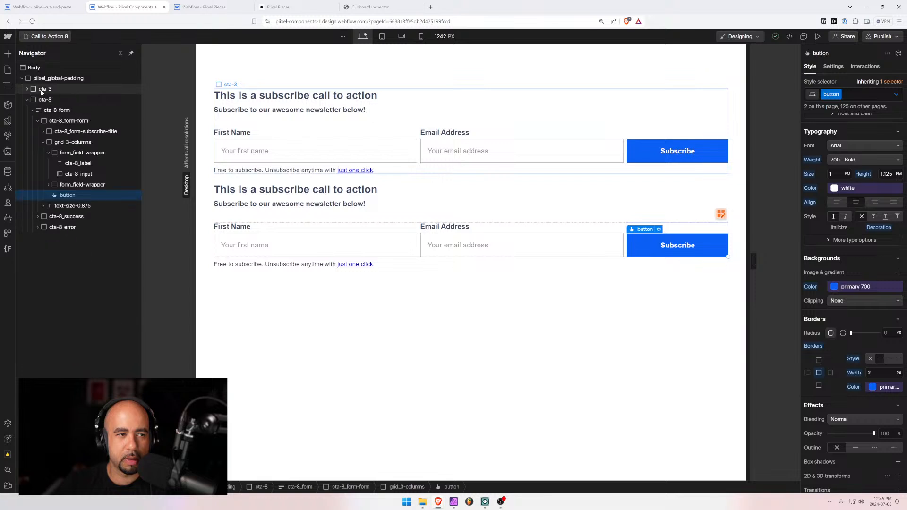
pyautogui.click(41, 90)
pyautogui.press('Delete')
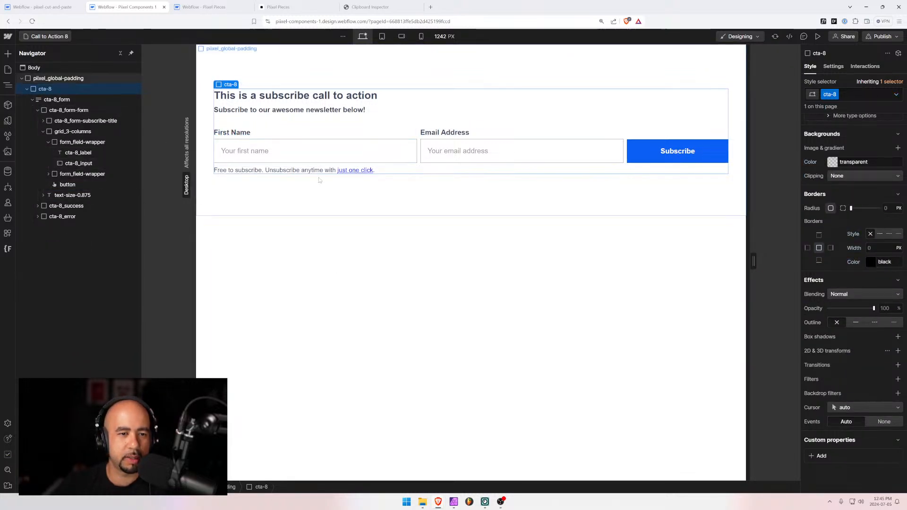
pyautogui.click(246, 156)
pyautogui.click(49, 142)
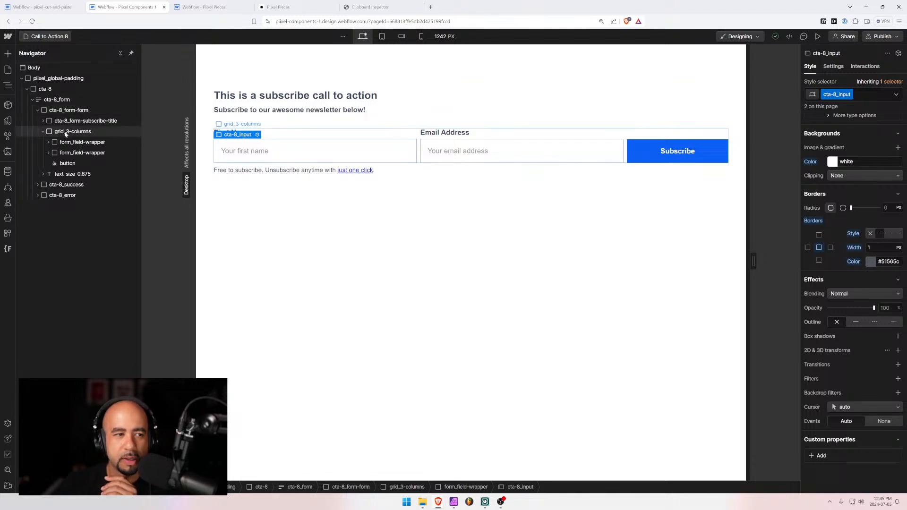
# Remove the call-to-action-1-grid combo and grid_3-columns classes from the form's field wrapper
pyautogui.click(46, 132)
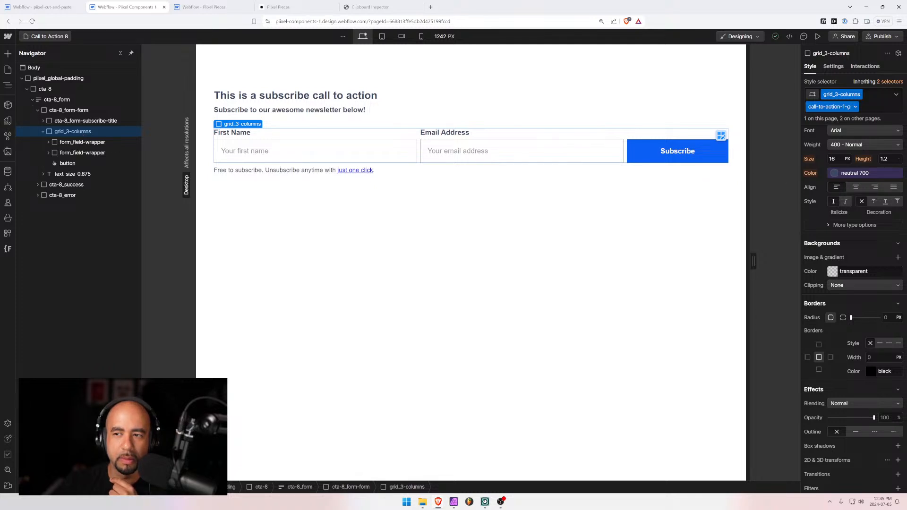
pyautogui.click(867, 108)
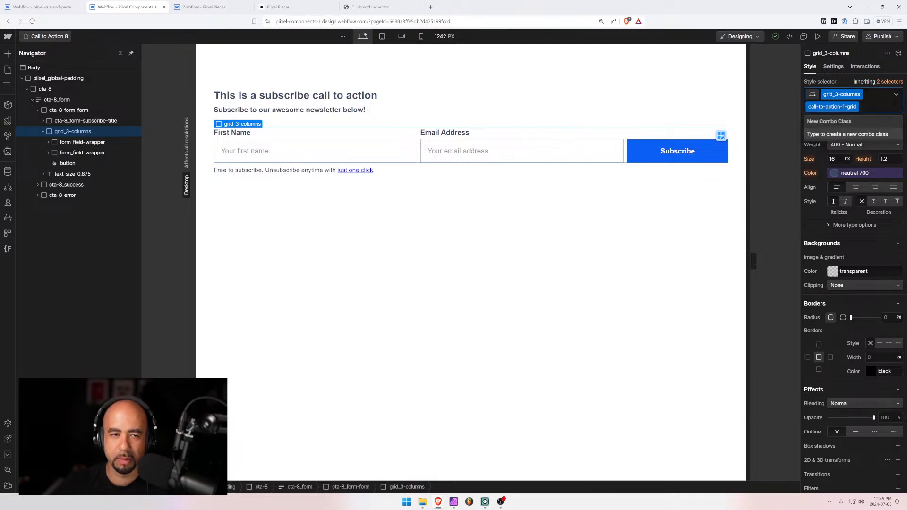
pyautogui.press('BackSpace')
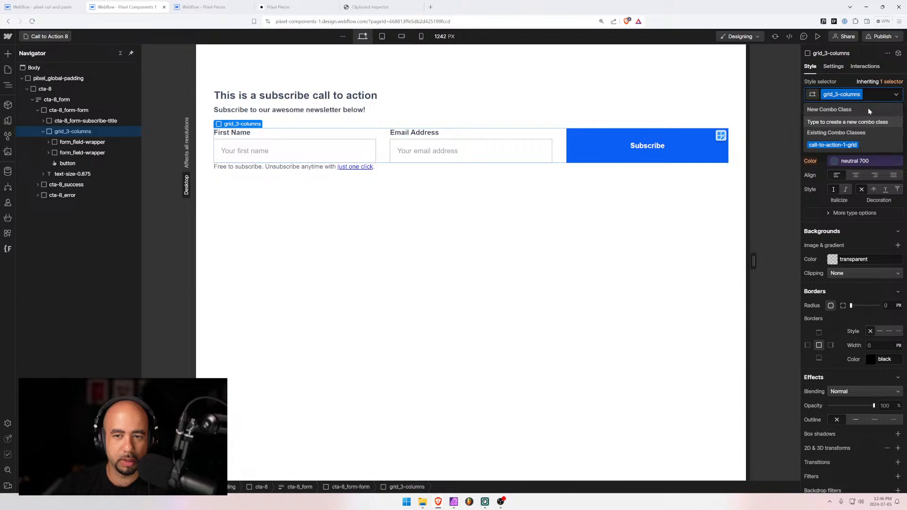
pyautogui.click(832, 145)
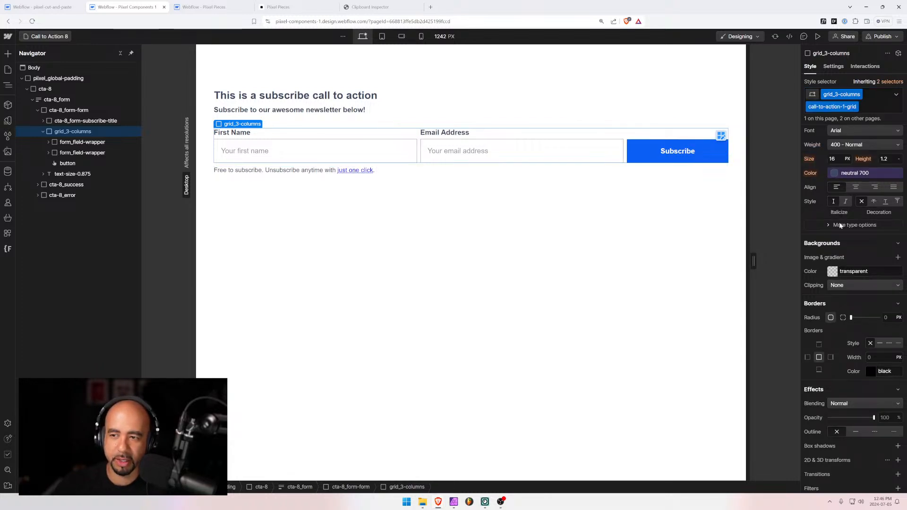
pyautogui.scroll(-3, 837, 225)
pyautogui.scroll(10, 837, 225)
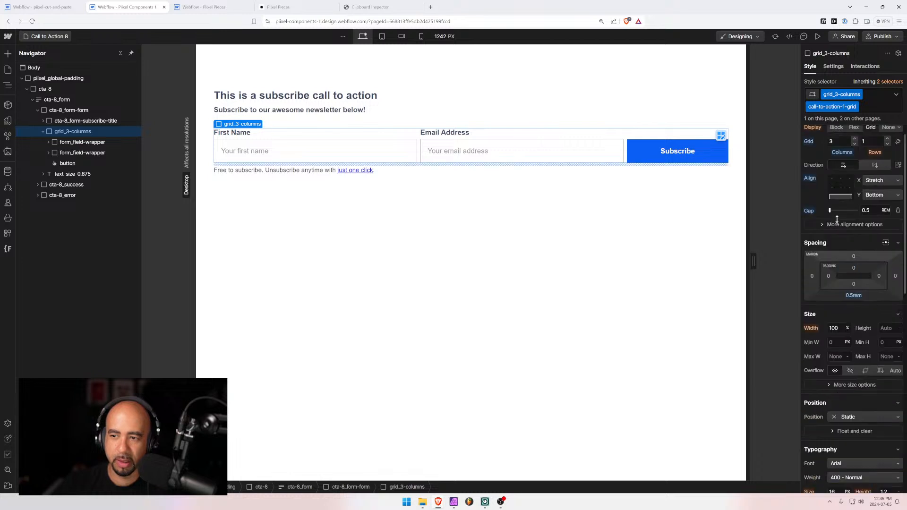
pyautogui.scroll(1, 837, 220)
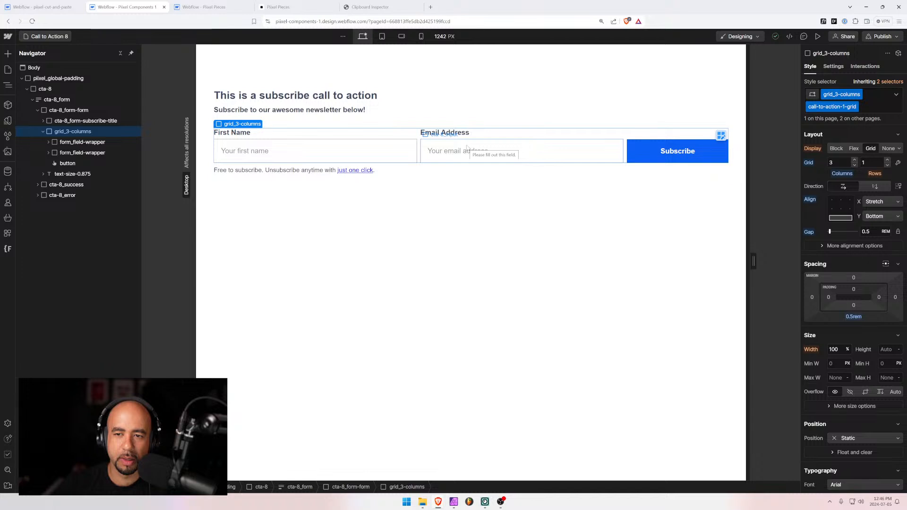
pyautogui.click(870, 104)
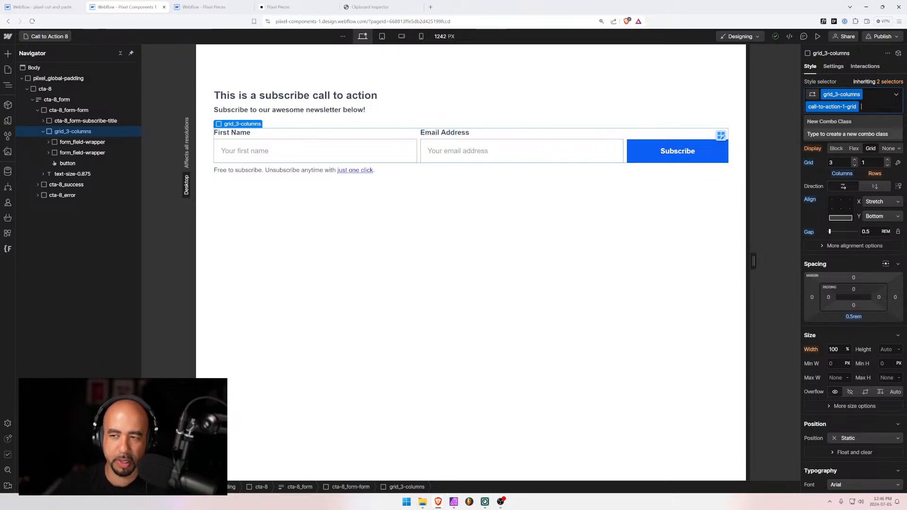
pyautogui.press('BackSpace')
pyautogui.press('BackSpace')
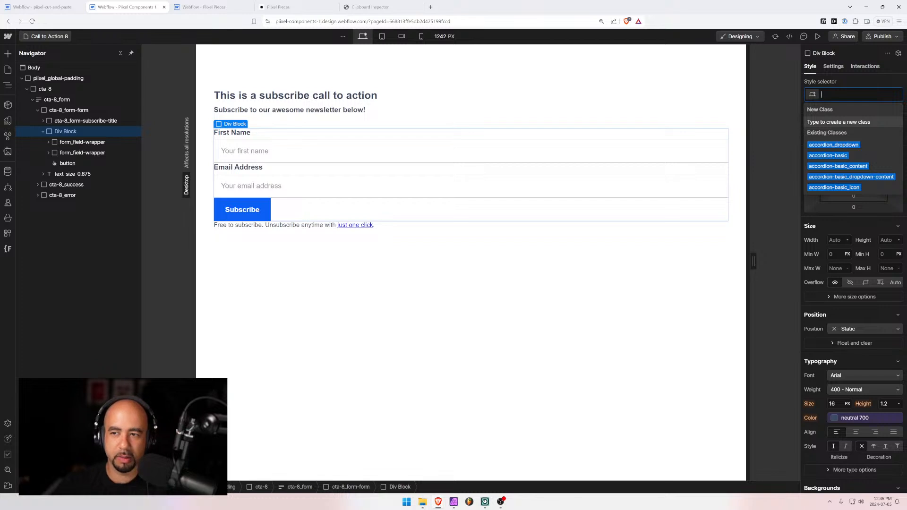
# Create and apply the class cta-8_form-container on the form wrapper and set Display to Flex
pyautogui.write('cta')
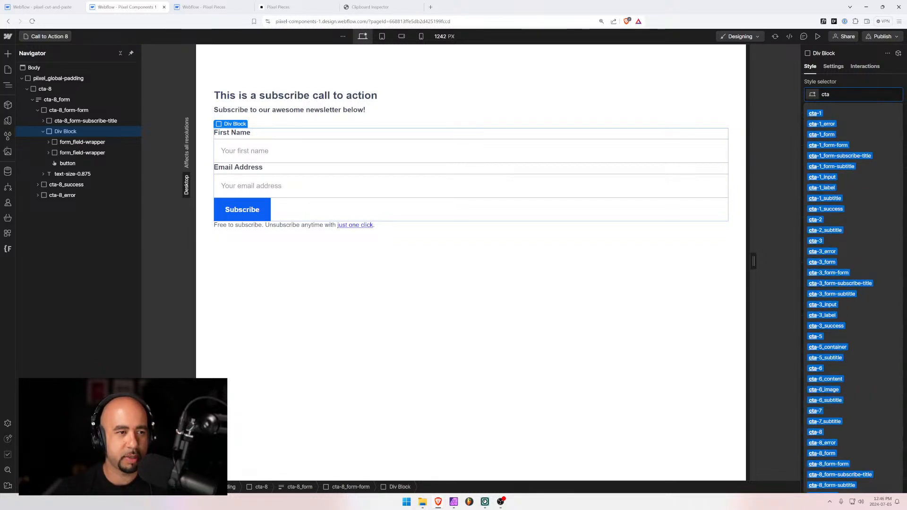
pyautogui.write('-8')
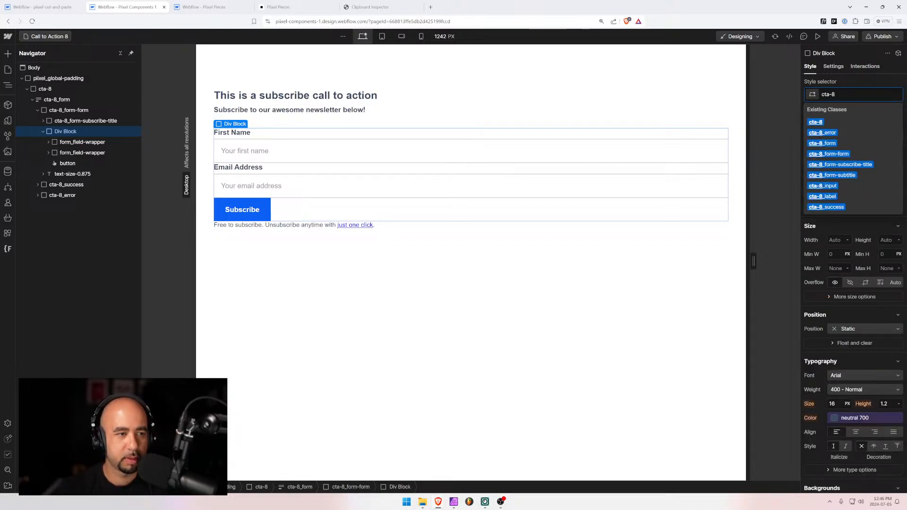
pyautogui.write('_')
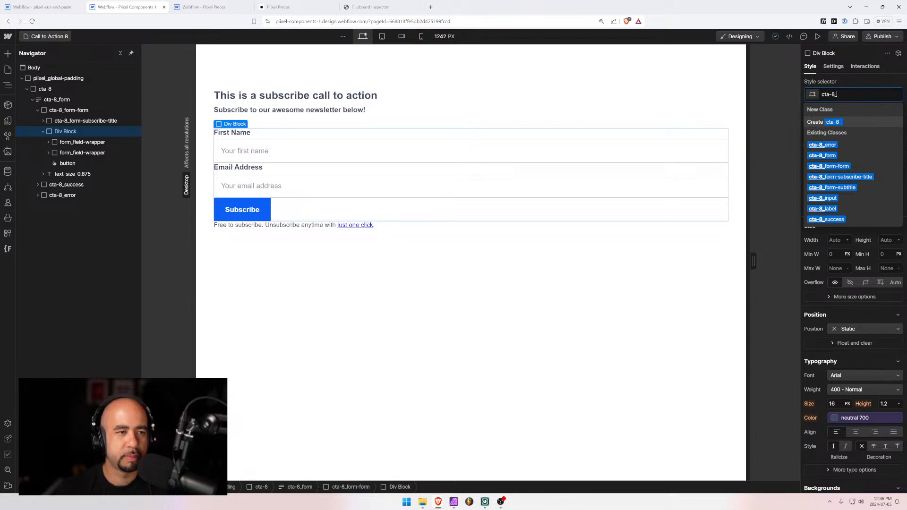
pyautogui.write('for')
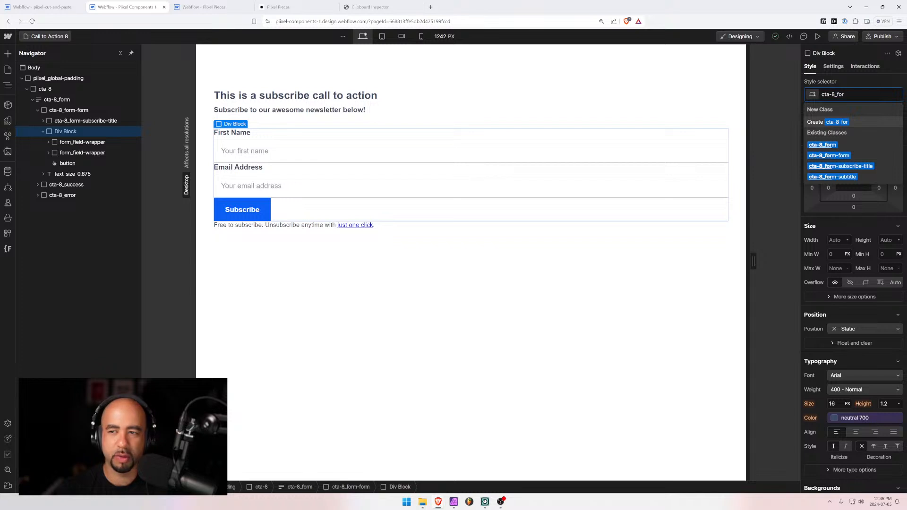
pyautogui.write('m-co')
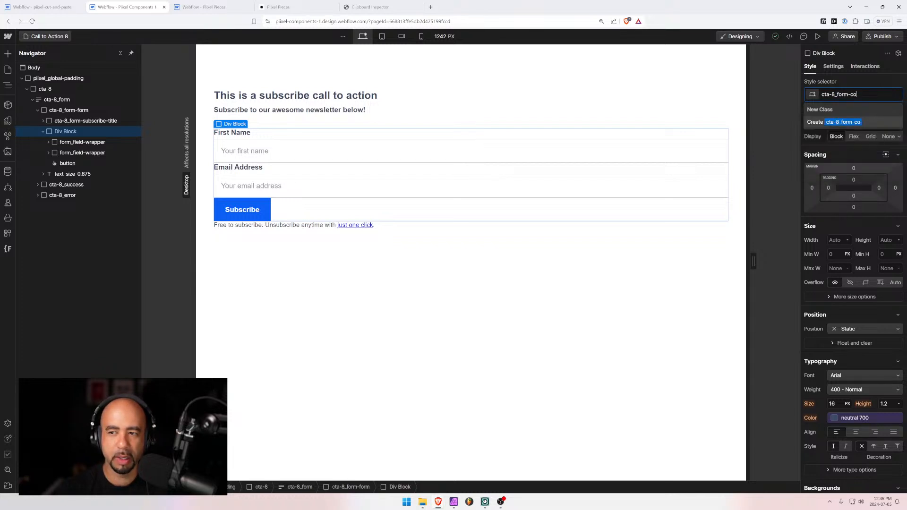
pyautogui.write('ntainer')
pyautogui.press('Return')
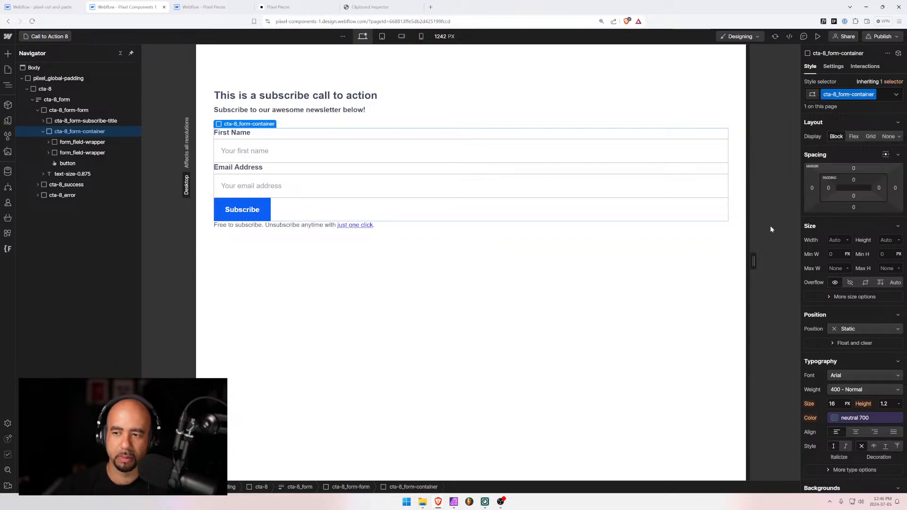
pyautogui.click(853, 137)
# Set the form container to vertical direction, 0.5rem gap, 0.25rem bottom margin and left alignment
pyautogui.click(865, 151)
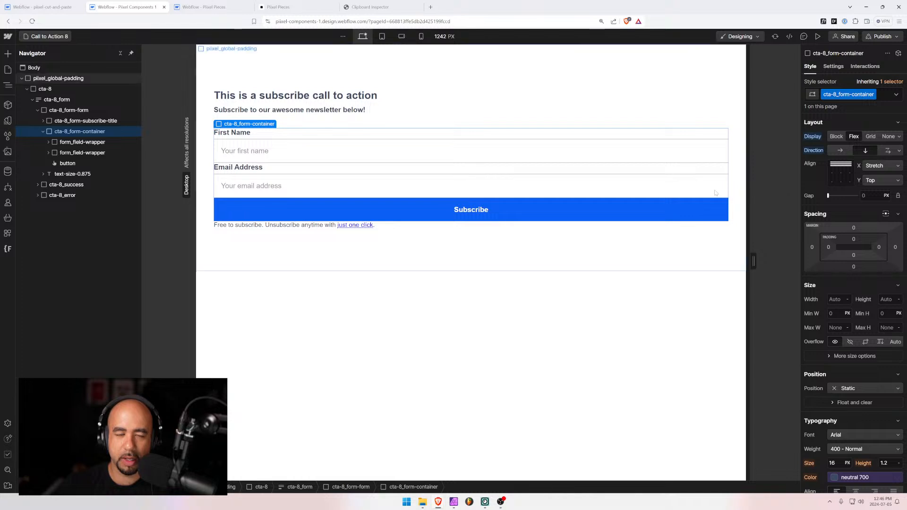
pyautogui.click(864, 195)
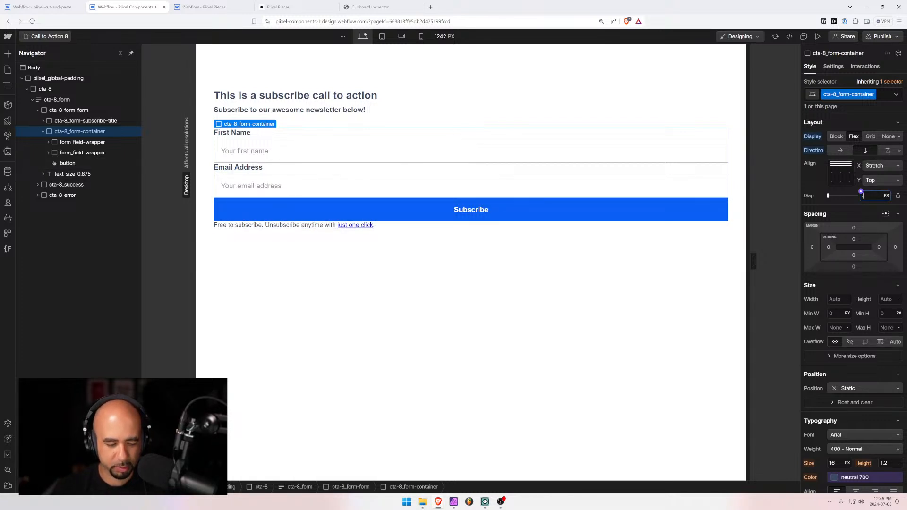
pyautogui.write('0.5rem')
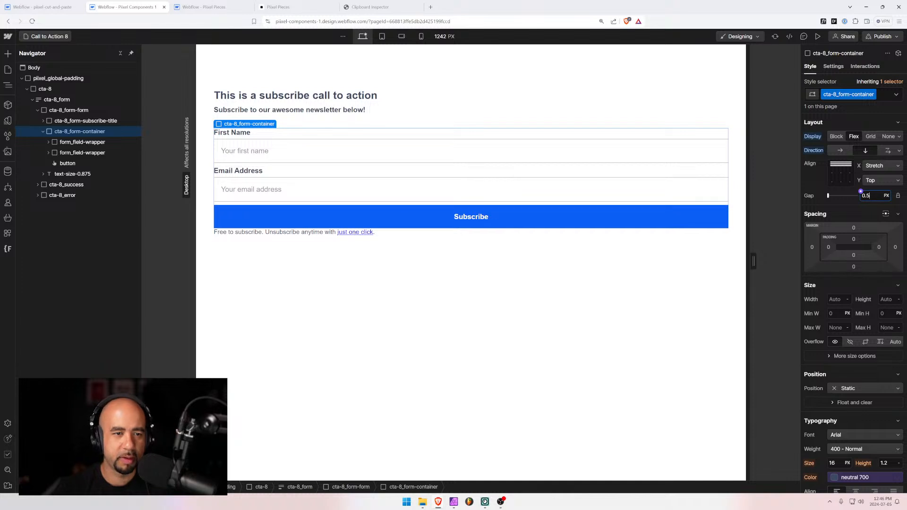
pyautogui.press('Return')
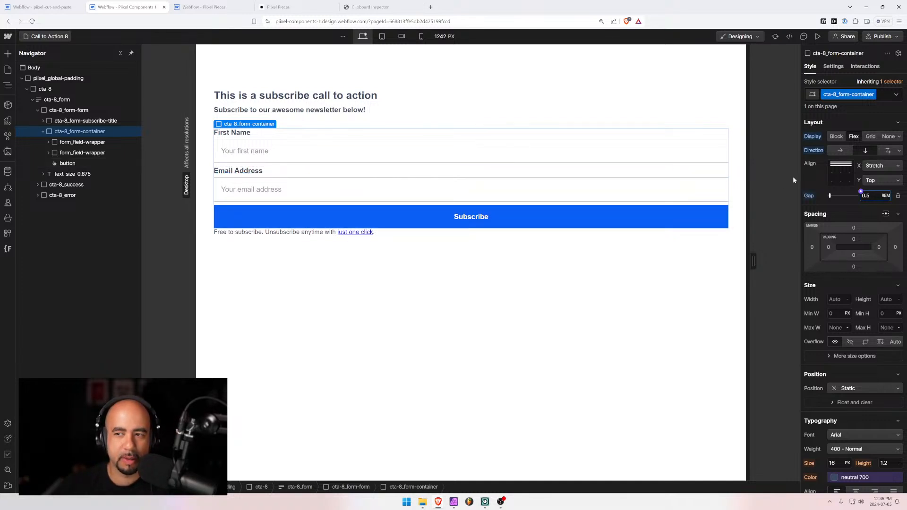
pyautogui.click(854, 267)
pyautogui.write('0.5rem')
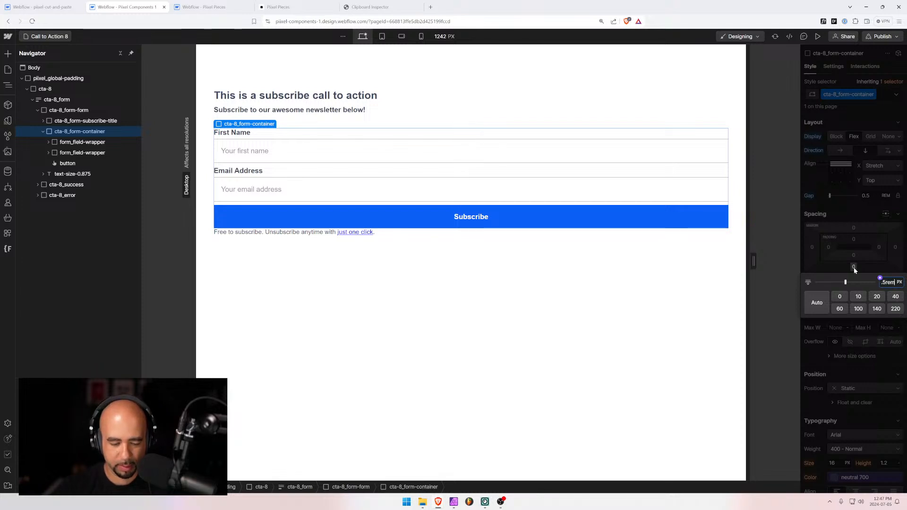
pyautogui.press('Return')
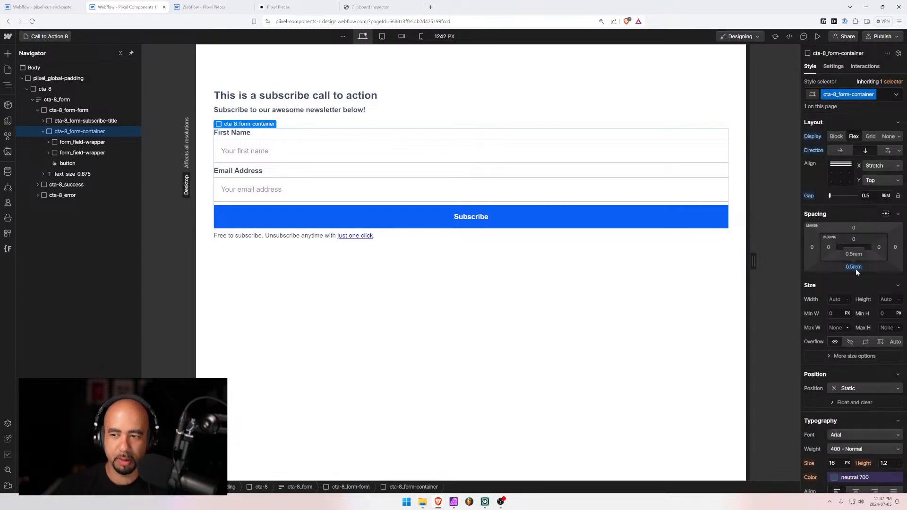
pyautogui.write('0.25')
pyautogui.press('Return')
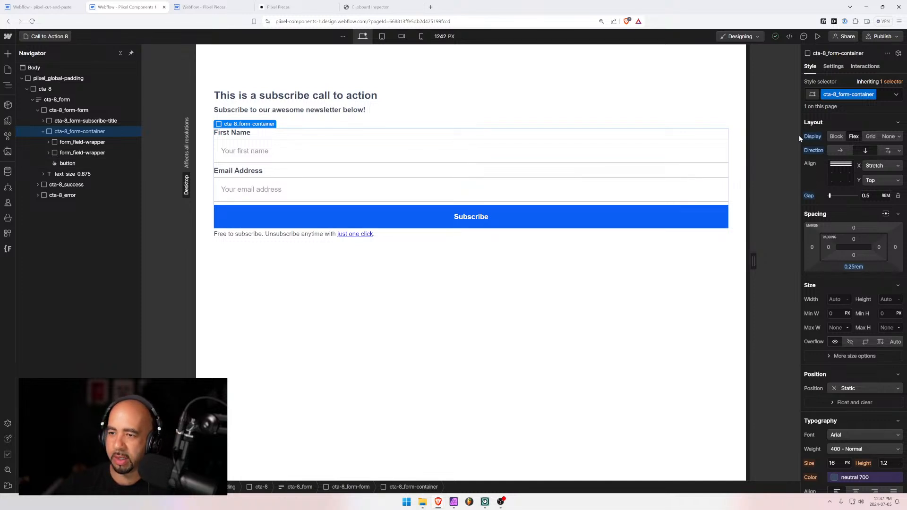
pyautogui.click(832, 165)
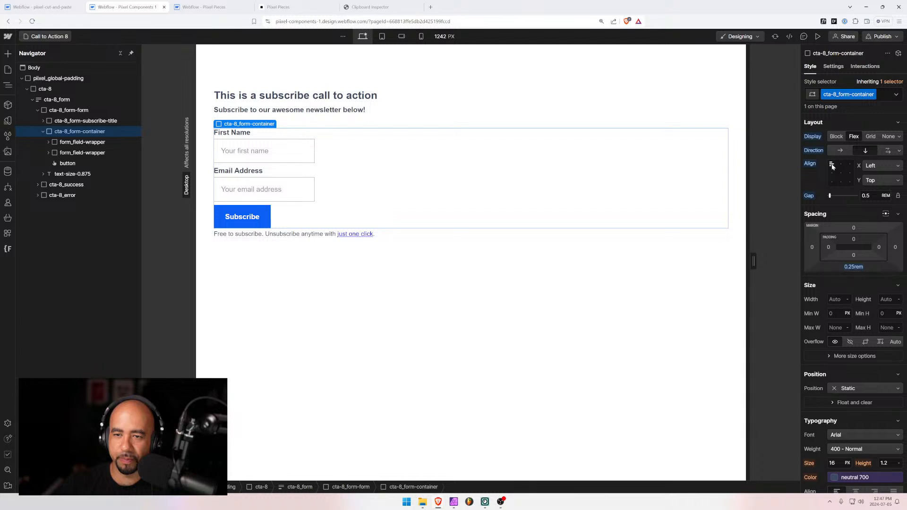
# Change the form container's horizontal alignment to Stretch so fields and button fill its width
pyautogui.click(842, 167)
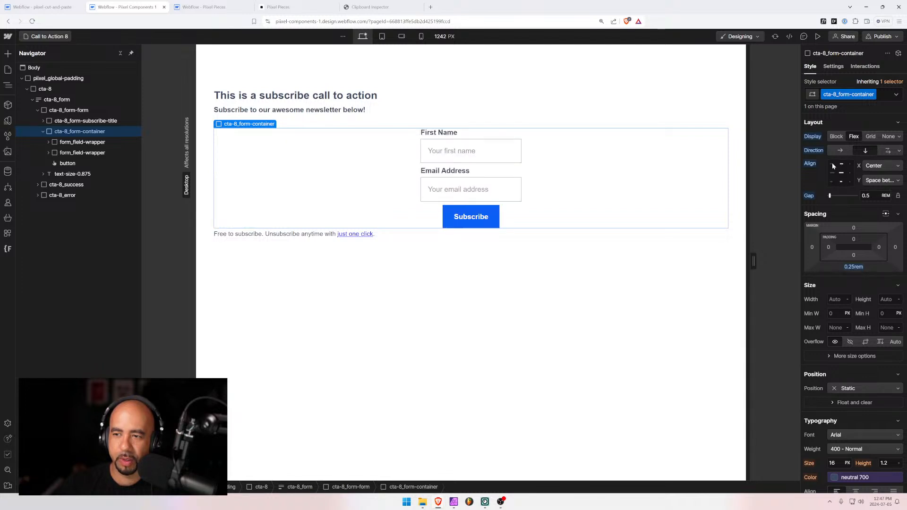
pyautogui.click(833, 165)
pyautogui.click(885, 179)
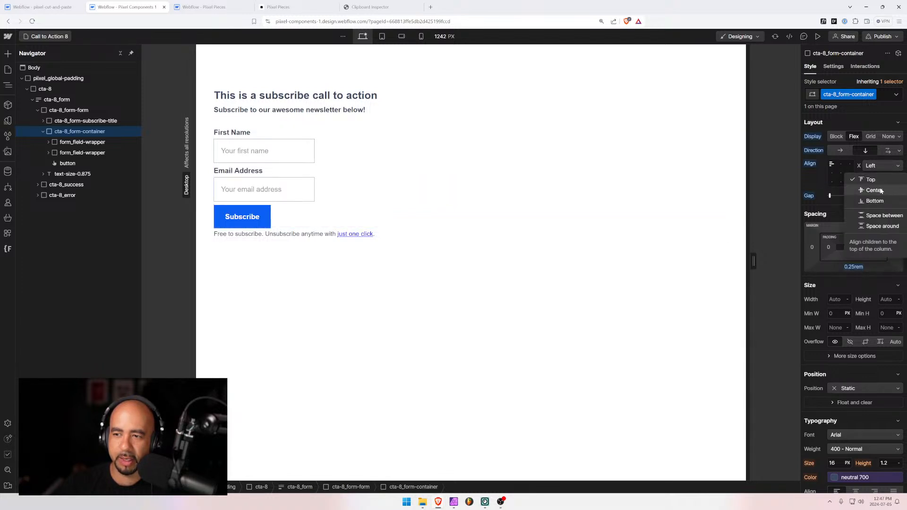
pyautogui.click(873, 166)
pyautogui.click(874, 166)
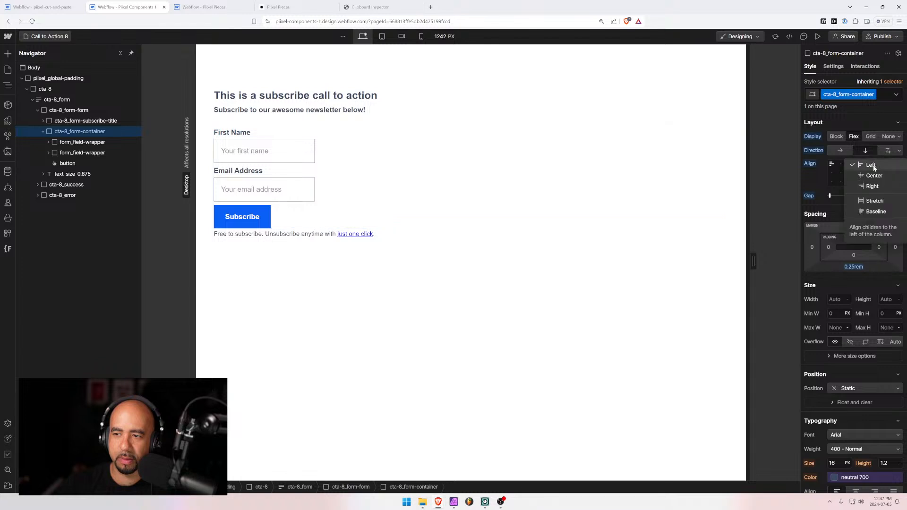
pyautogui.click(873, 165)
pyautogui.click(876, 166)
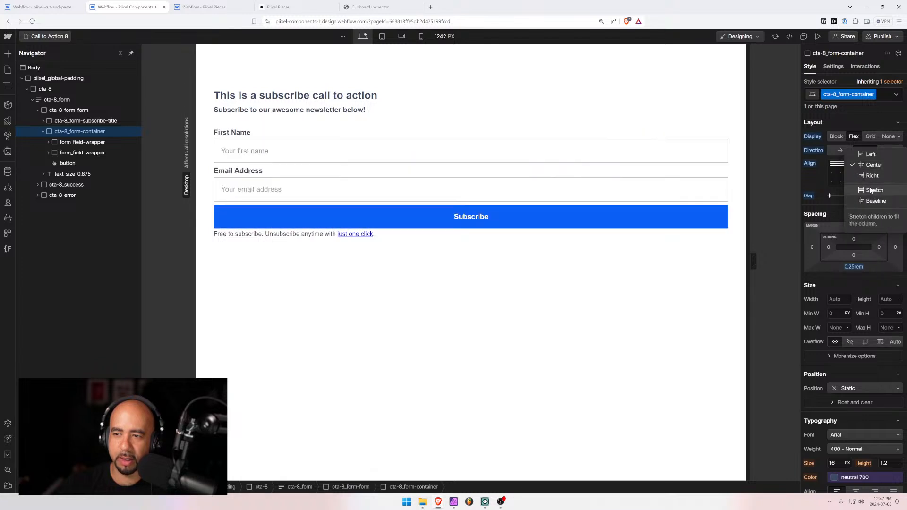
pyautogui.click(874, 190)
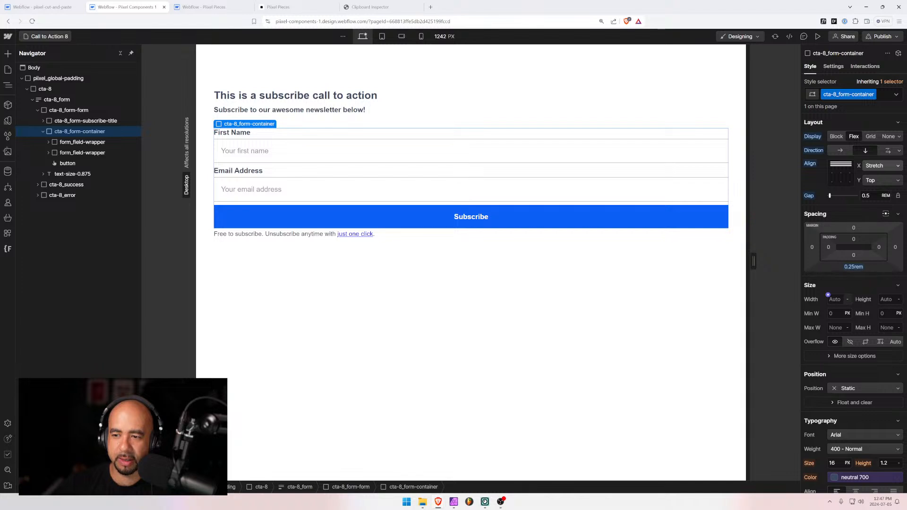
# Cap the form container at a 25 rem max width with 100% width
pyautogui.click(832, 327)
pyautogui.write('30')
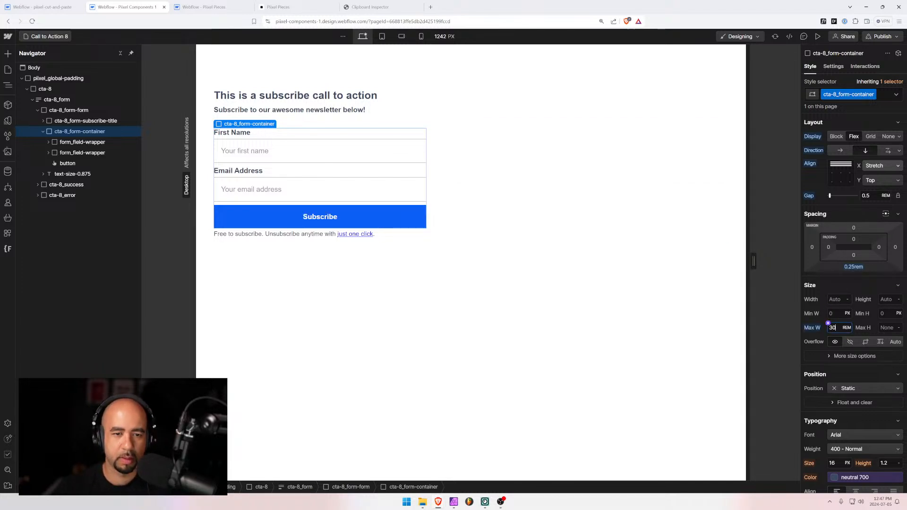
pyautogui.press('Down')
pyautogui.press('Down')
pyautogui.press('Down')
pyautogui.press('Down')
pyautogui.press('Down')
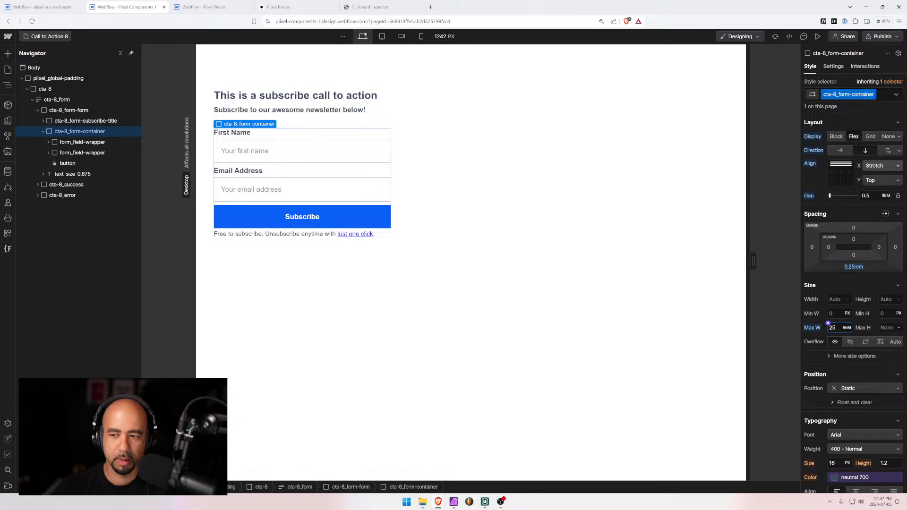
pyautogui.press('Up')
pyautogui.press('Up')
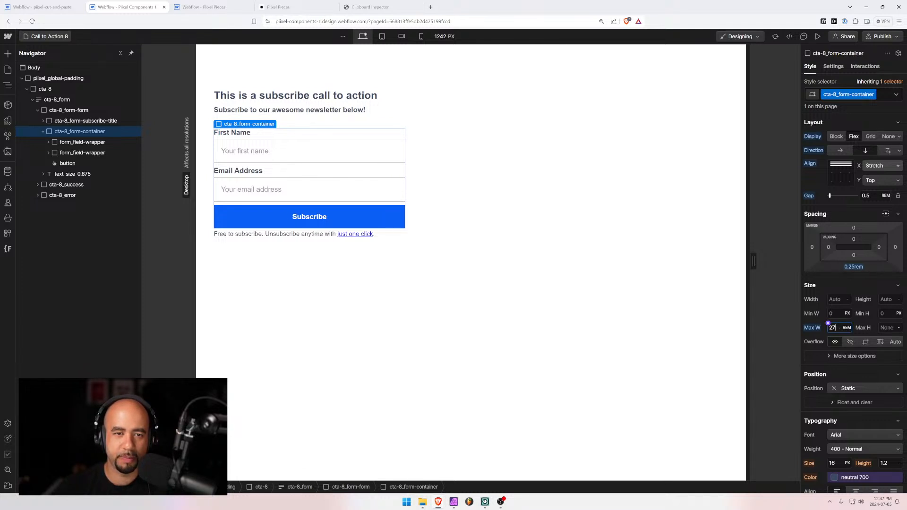
pyautogui.press('Down')
pyautogui.press('Down')
pyautogui.press('Down')
pyautogui.press('Down')
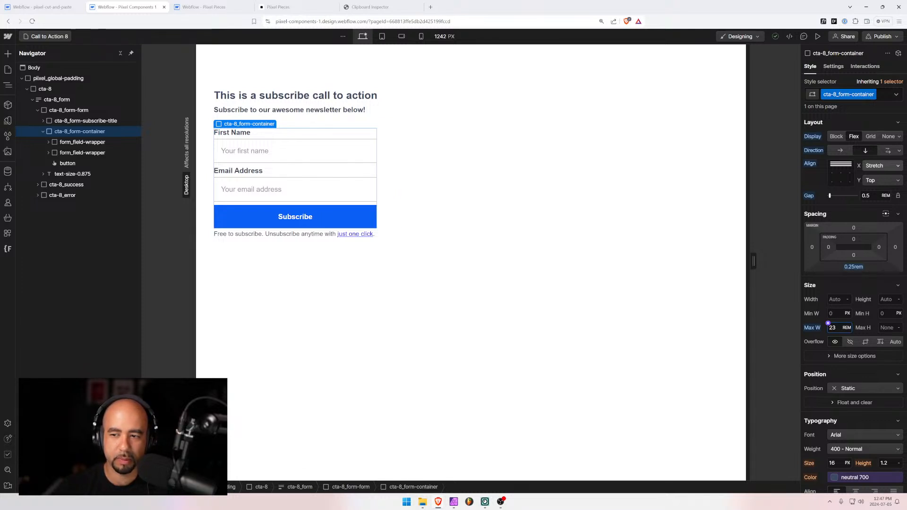
pyautogui.press('Up')
pyautogui.press('Up')
pyautogui.click(828, 298)
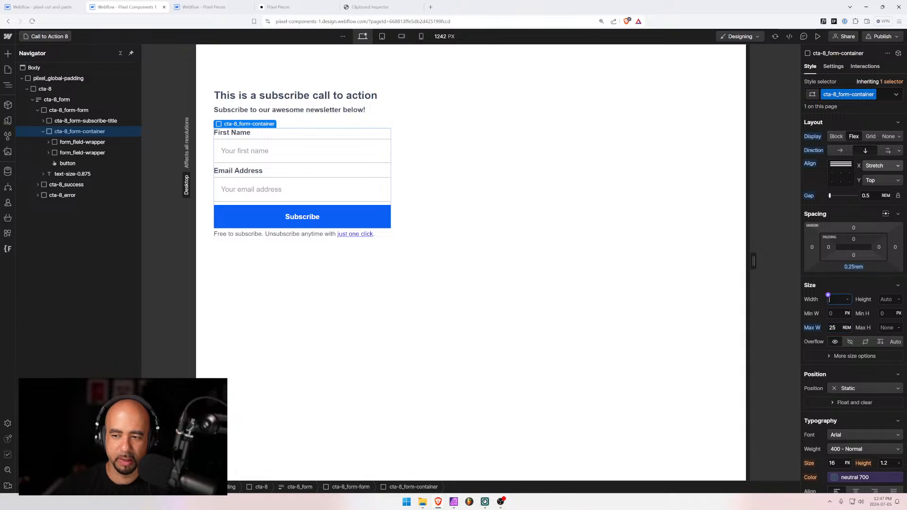
pyautogui.write('100%')
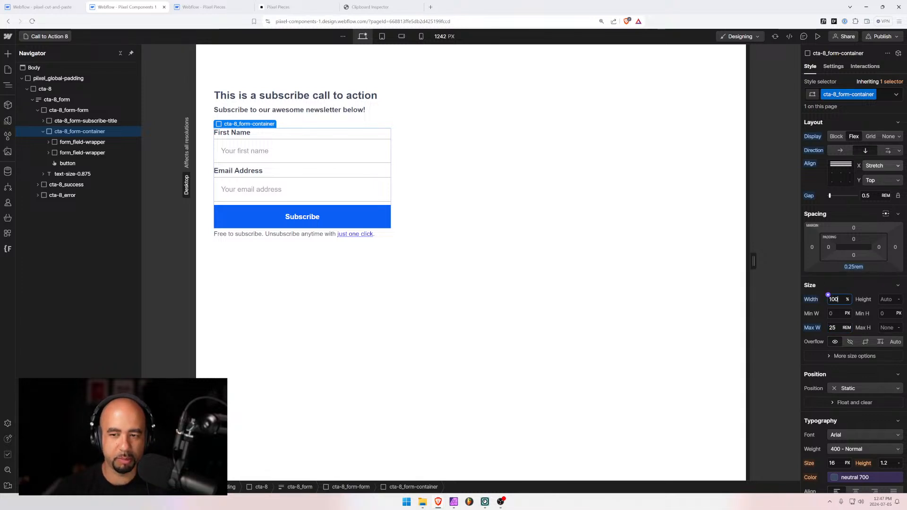
pyautogui.click(503, 297)
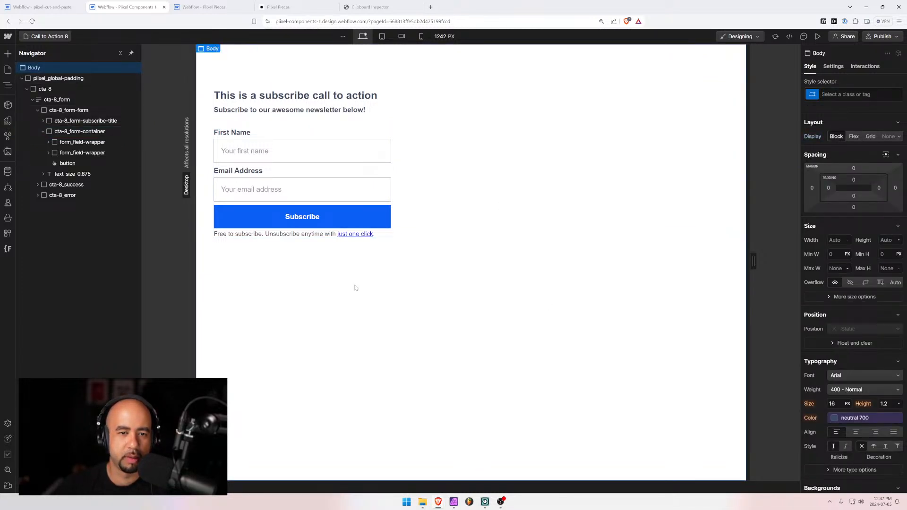
# Preview the form at tablet, mobile landscape and 434 px mobile sizes, then collapse cta-8 on desktop
pyautogui.click(382, 36)
pyautogui.click(403, 36)
pyautogui.click(423, 36)
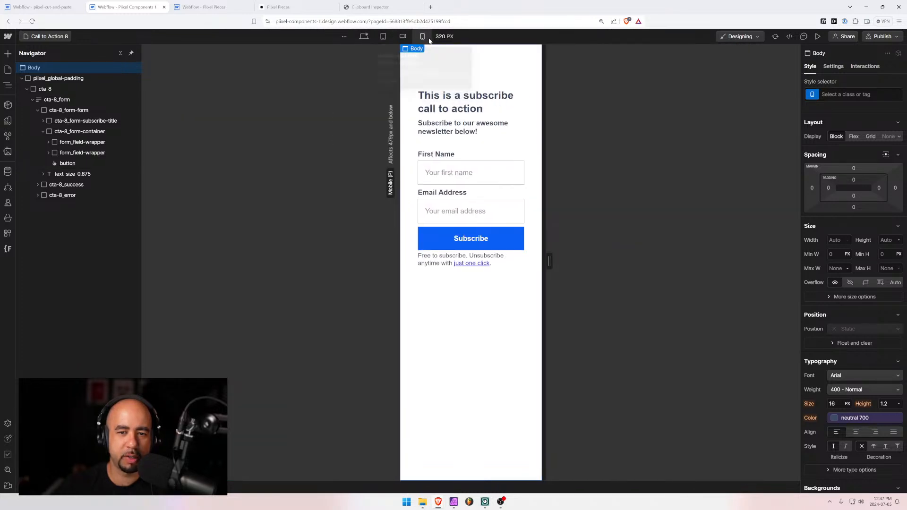
pyautogui.moveTo(549, 260); pyautogui.dragTo(573, 261)
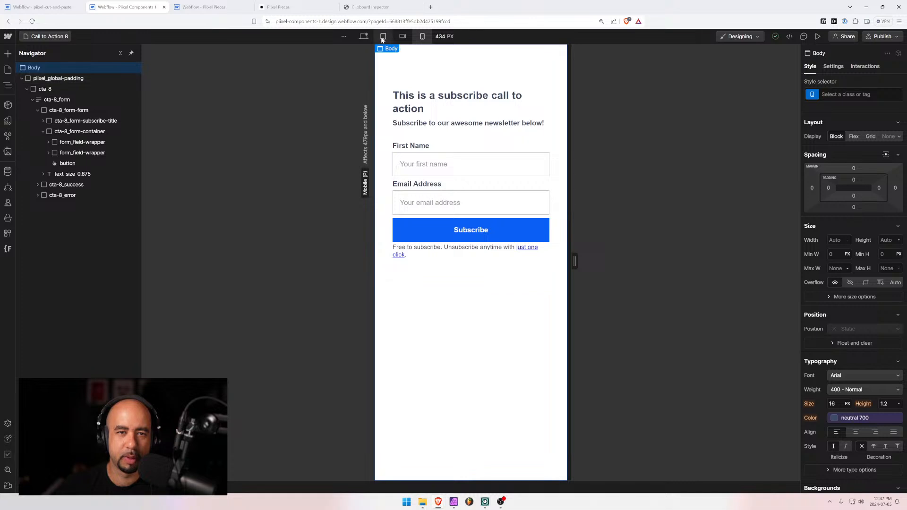
pyautogui.click(362, 36)
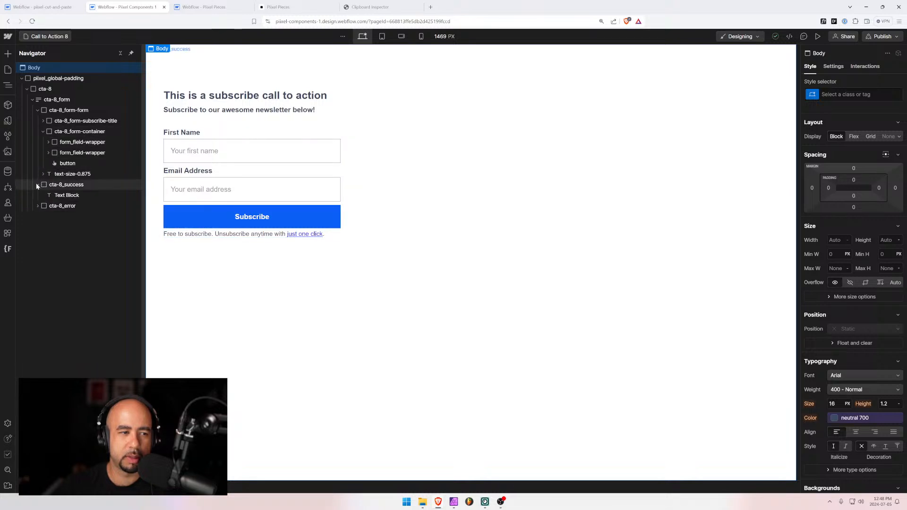
pyautogui.click(28, 89)
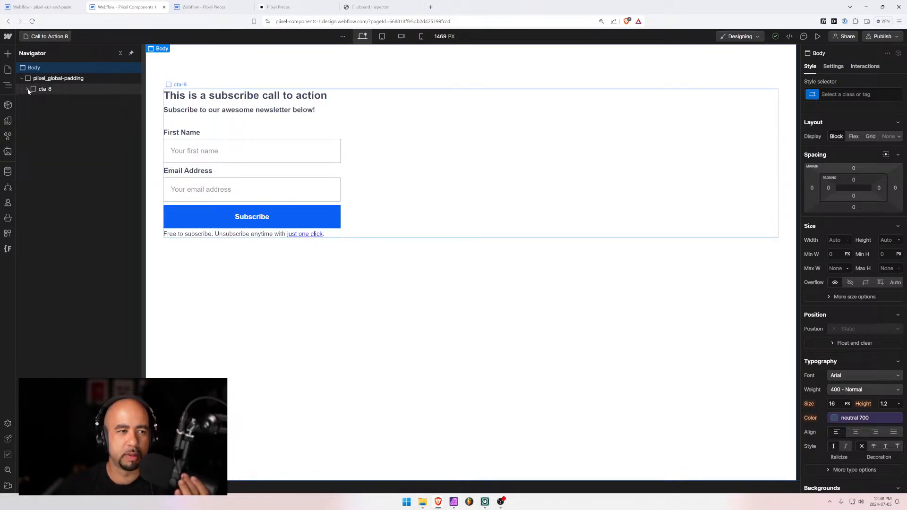
# Move the Call to Action 8 page directly below Call to Action 7 in the Pages list
pyautogui.click(47, 36)
pyautogui.scroll(-10, 67, 257)
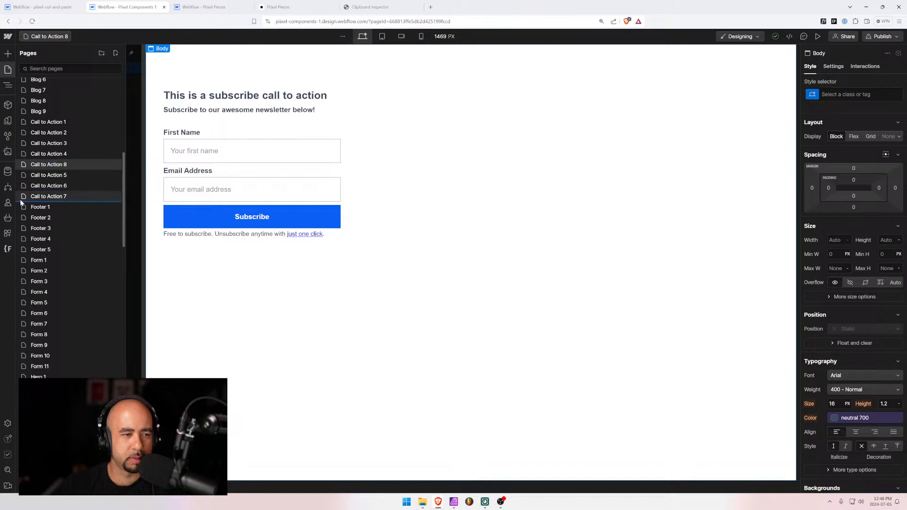
pyautogui.moveTo(19, 197); pyautogui.dragTo(20, 200)
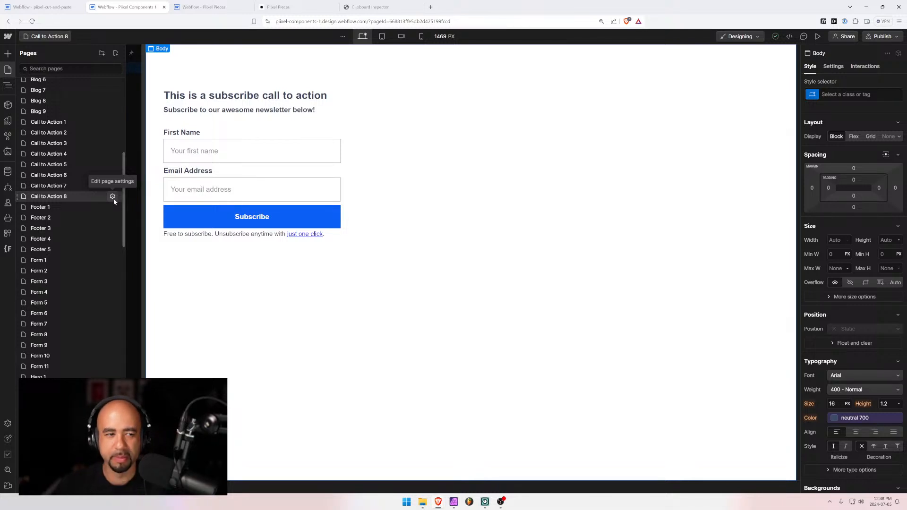
# Open Call to Action 7, then Call to Action 8, and view the Pixel Pieces library
pyautogui.click(60, 186)
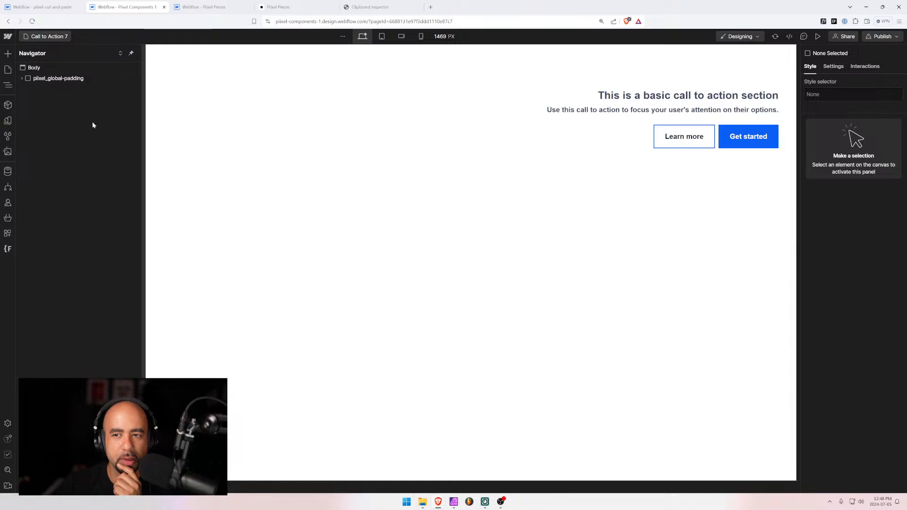
pyautogui.click(47, 36)
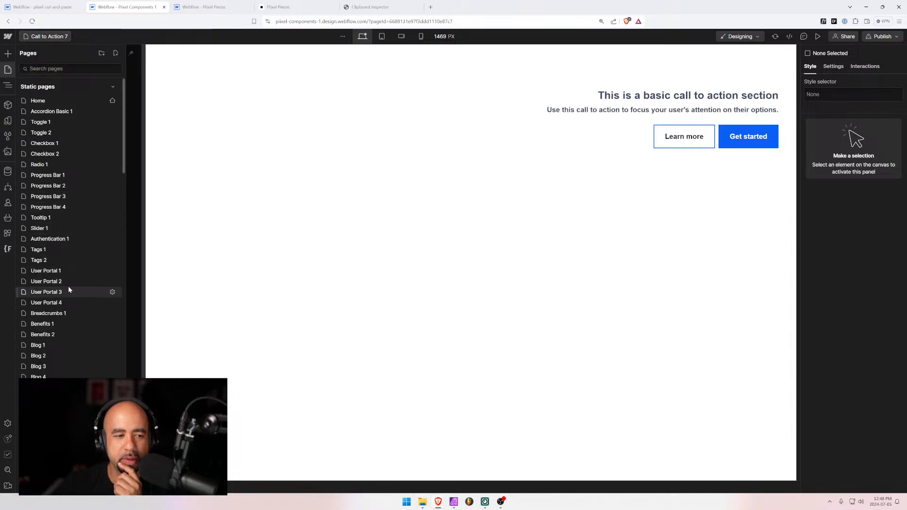
pyautogui.scroll(-10, 66, 245)
pyautogui.click(68, 90)
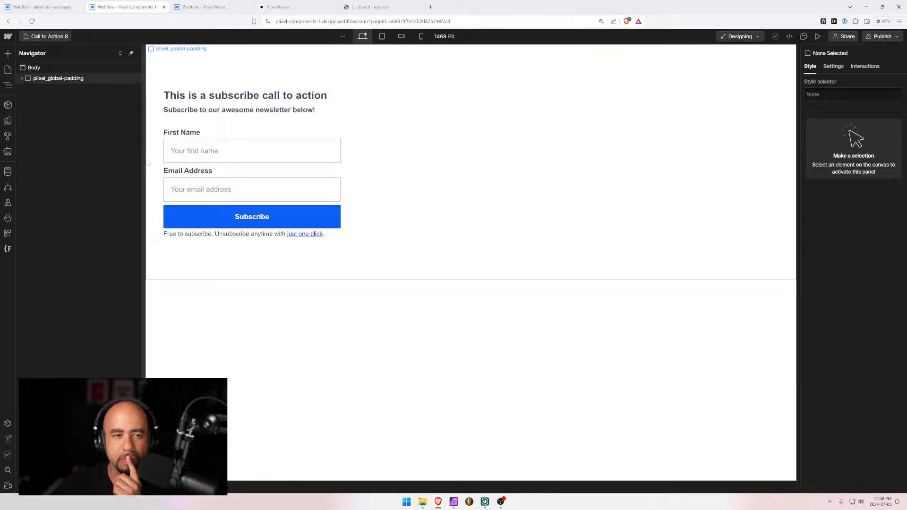
pyautogui.click(41, 36)
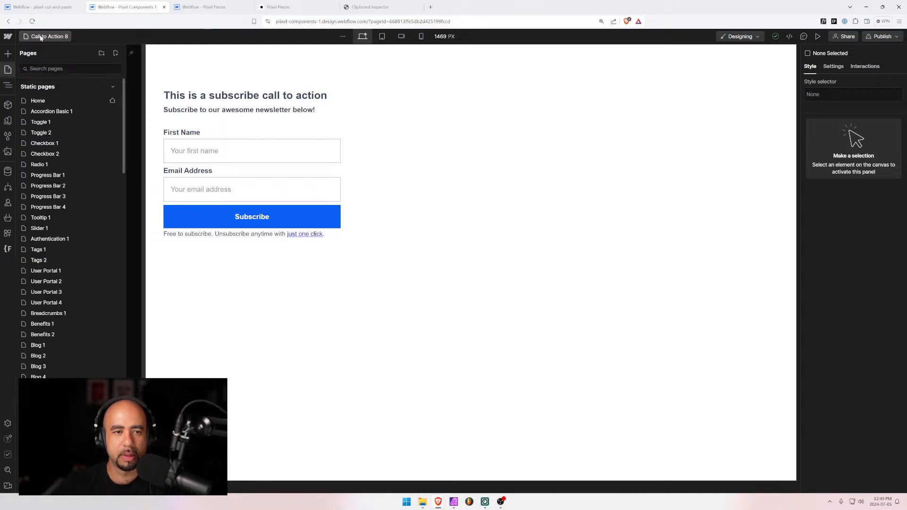
pyautogui.click(41, 37)
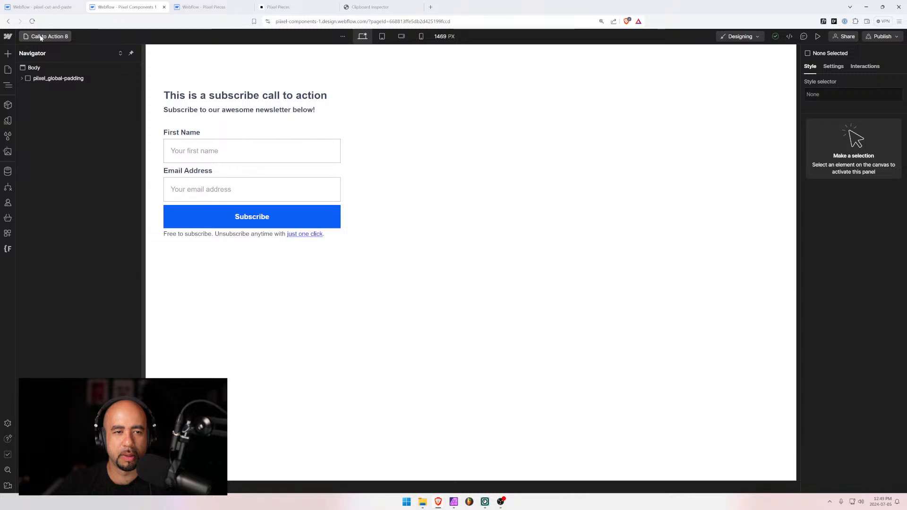
pyautogui.click(203, 7)
# Look over the Pixel Pieces Call to Action 3 component and grid, then return to Pixel Components 1
pyautogui.click(288, 7)
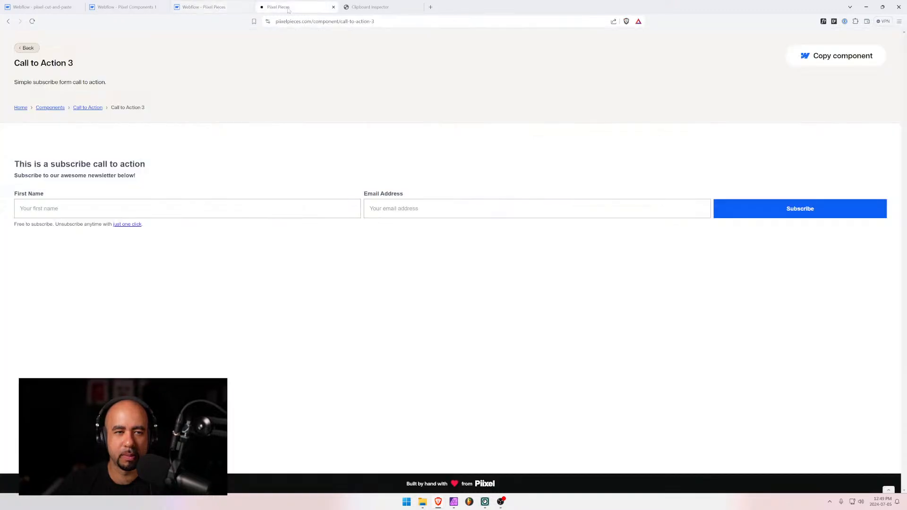
pyautogui.click(27, 48)
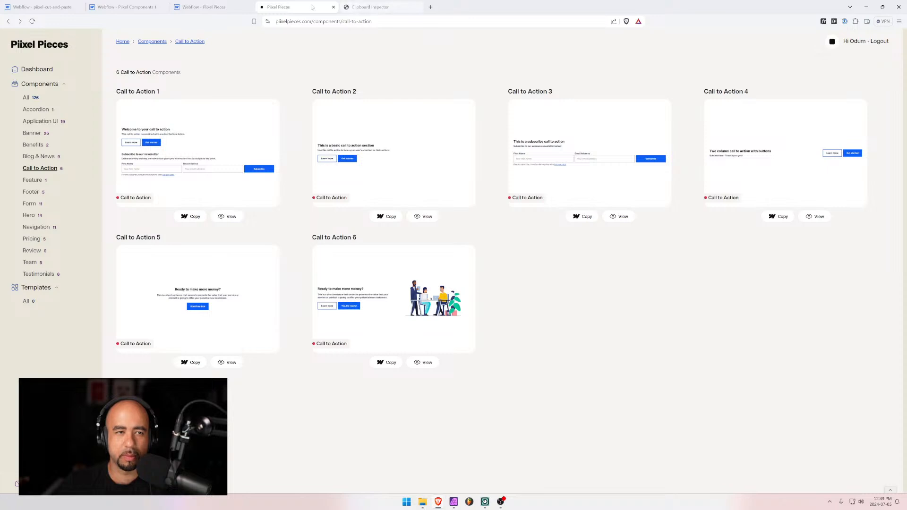
pyautogui.click(210, 6)
pyautogui.click(138, 6)
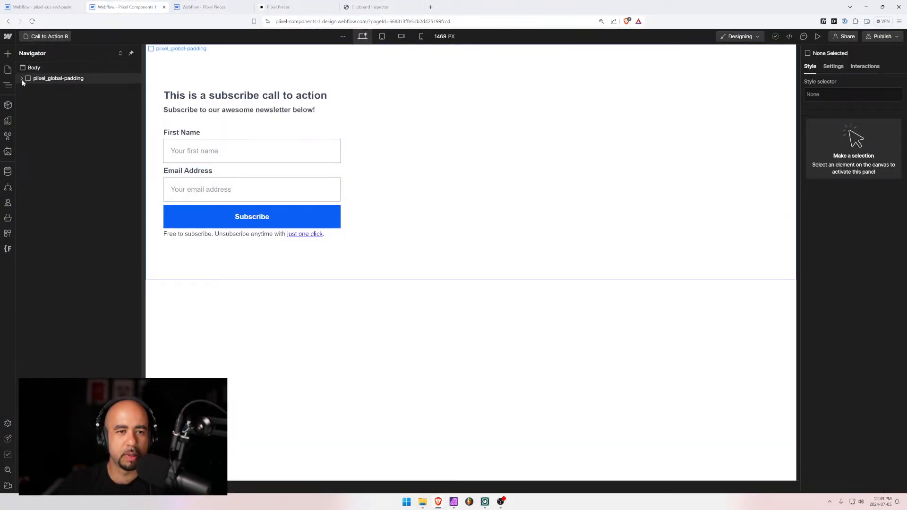
# Duplicate the Call to Action 8 page as a new page named Call to Action 9
pyautogui.click(44, 37)
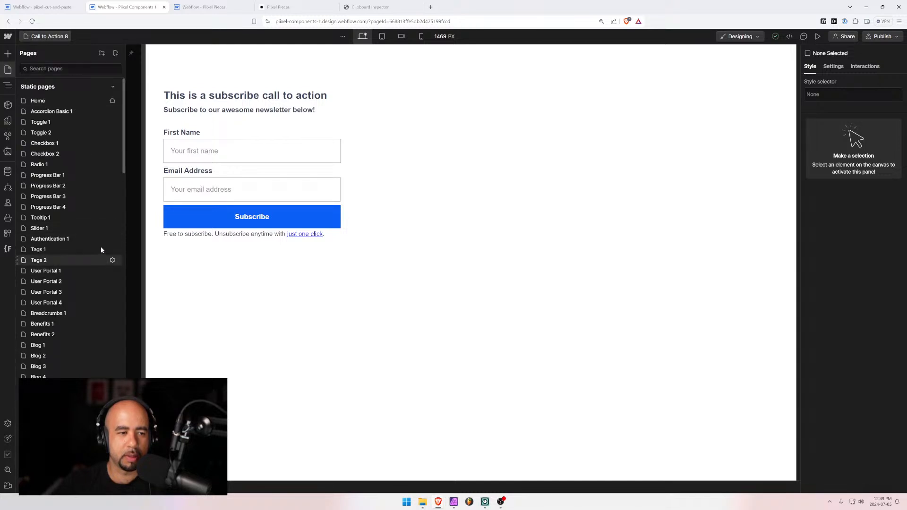
pyautogui.scroll(-10, 98, 234)
pyautogui.scroll(4, 89, 160)
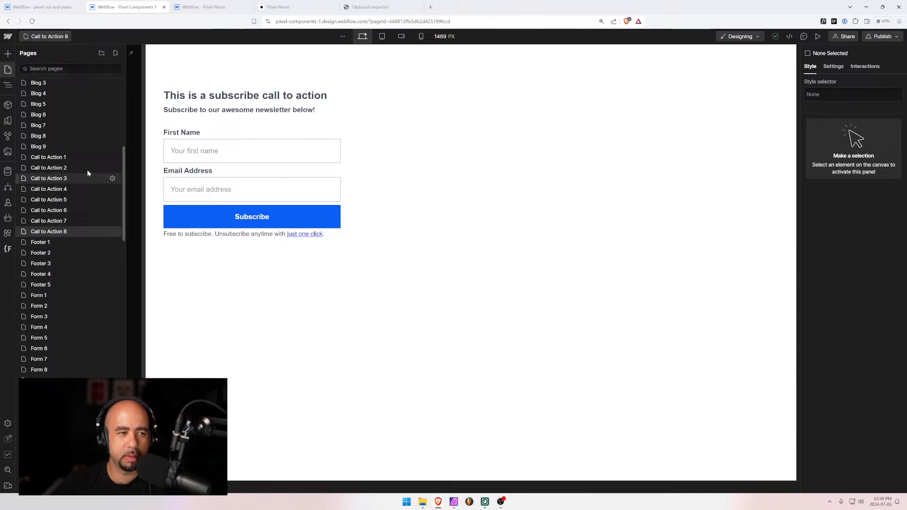
pyautogui.click(112, 233)
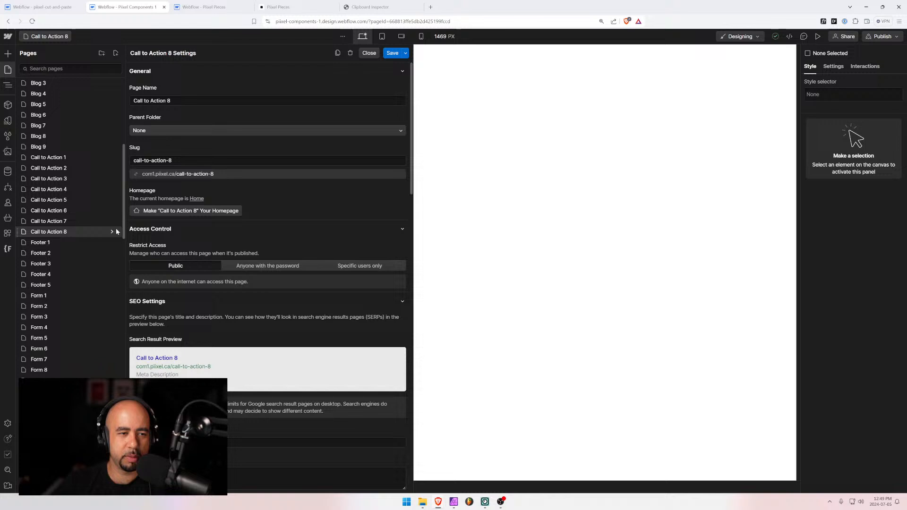
pyautogui.click(337, 53)
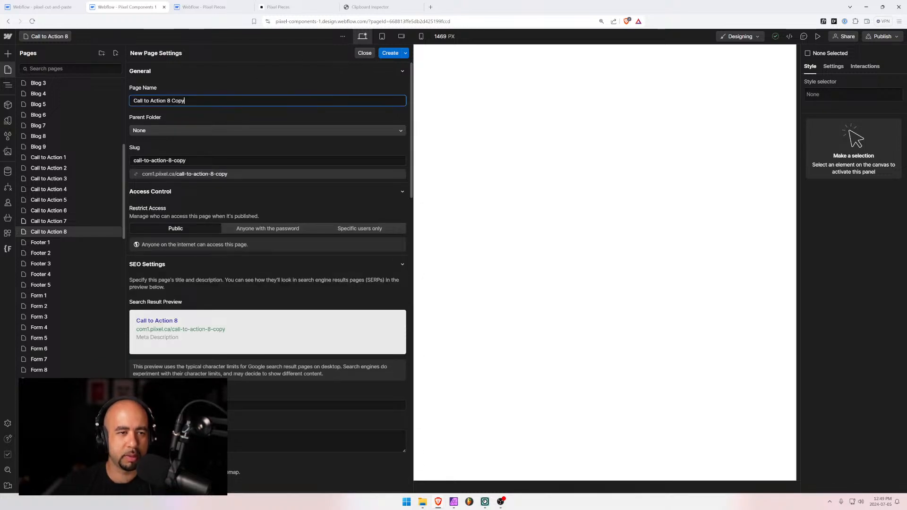
pyautogui.hotkey('ctrl', 'shift', 'Left')
pyautogui.hotkey('ctrl', 'shift', 'Left')
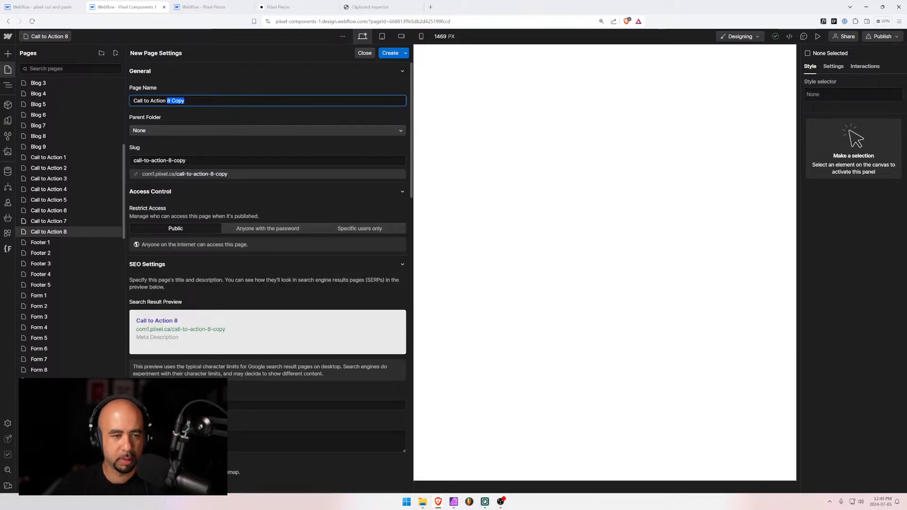
pyautogui.write('9')
pyautogui.click(390, 53)
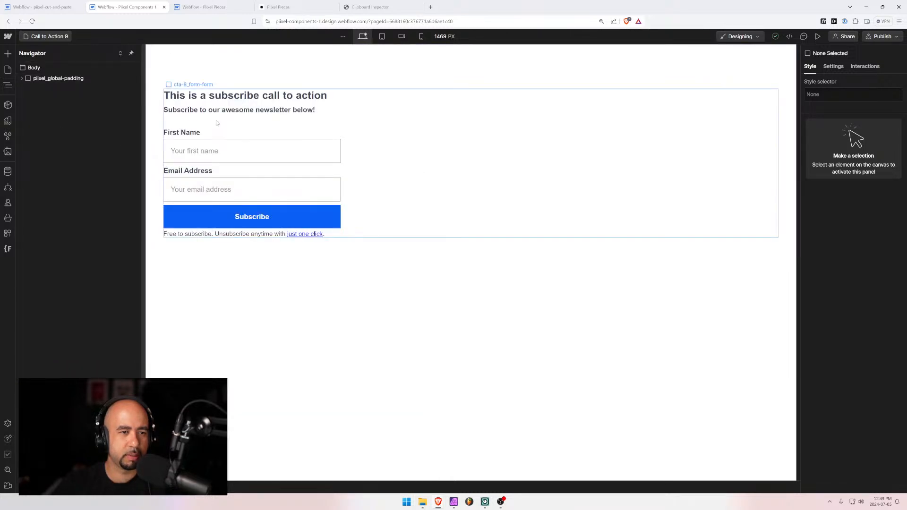
# Select the cta-8 wrapper on the new page and switch to the pixel-cut-and-paste project
pyautogui.click(217, 123)
pyautogui.click(41, 90)
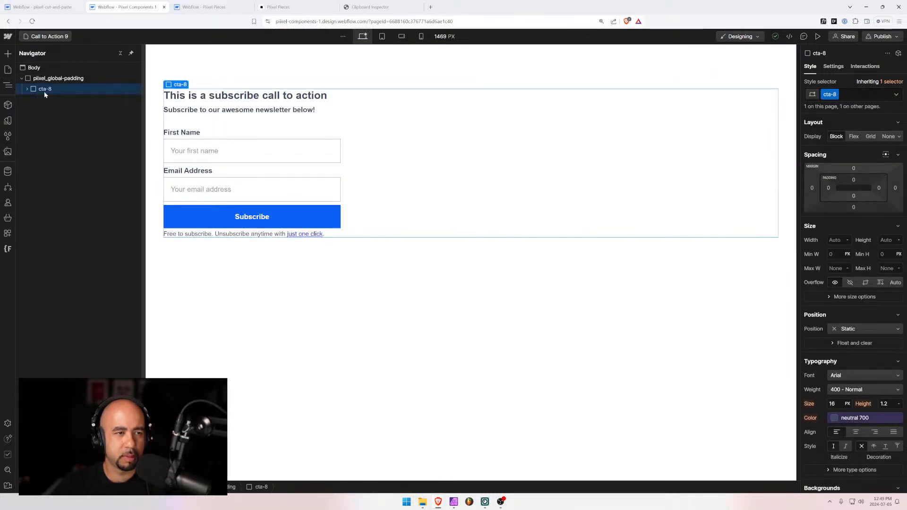
pyautogui.click(61, 5)
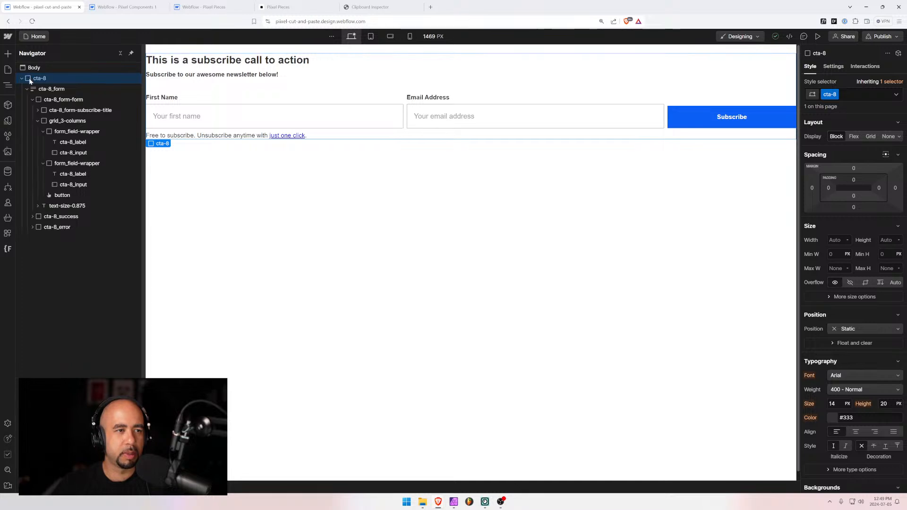
# Remove the unused styles, such as cta-7 and call-to-action-1-grid, with Style Selectors' Clean Up
pyautogui.click(30, 69)
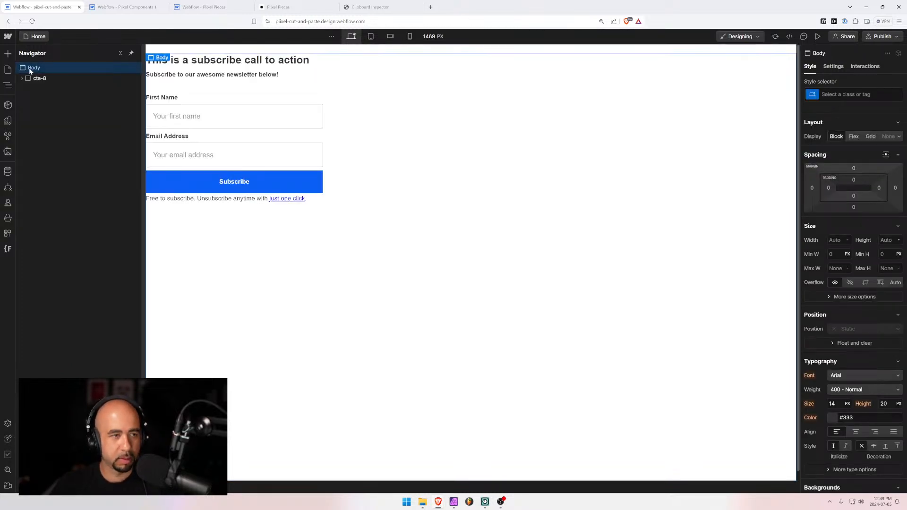
pyautogui.click(36, 79)
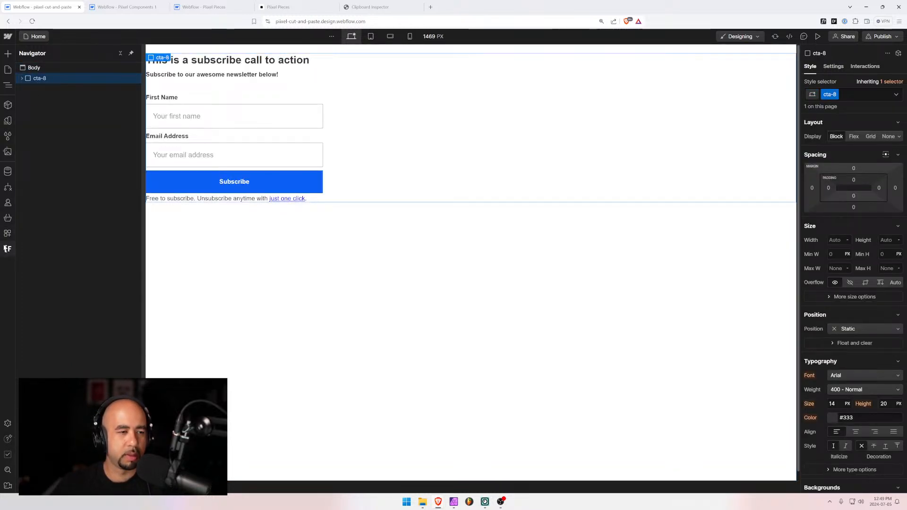
pyautogui.click(8, 136)
pyautogui.click(115, 53)
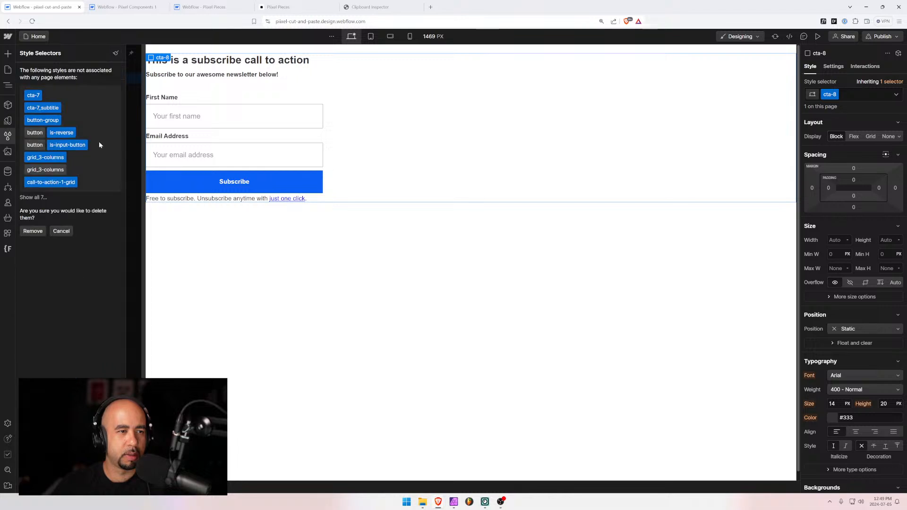
pyautogui.click(32, 231)
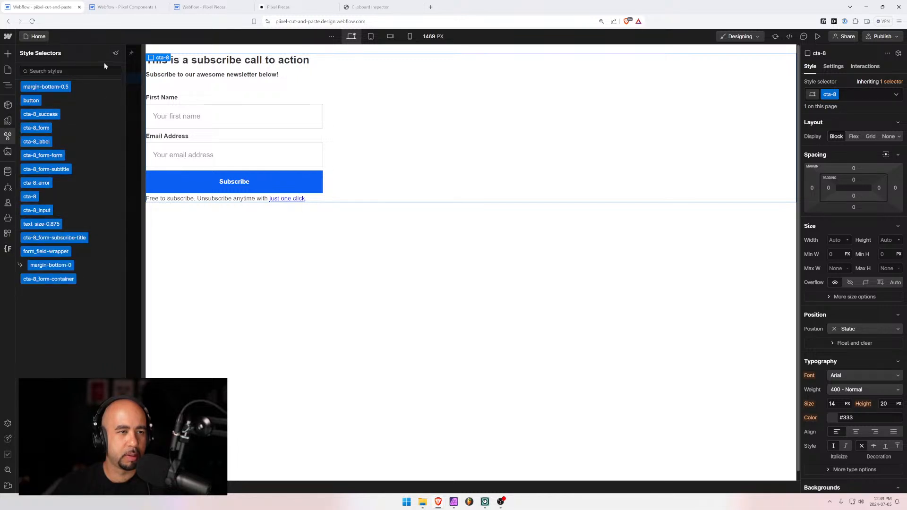
# Recheck that no unused styles remain and bring up Finsweet's class Folders tool
pyautogui.click(115, 53)
pyautogui.click(29, 88)
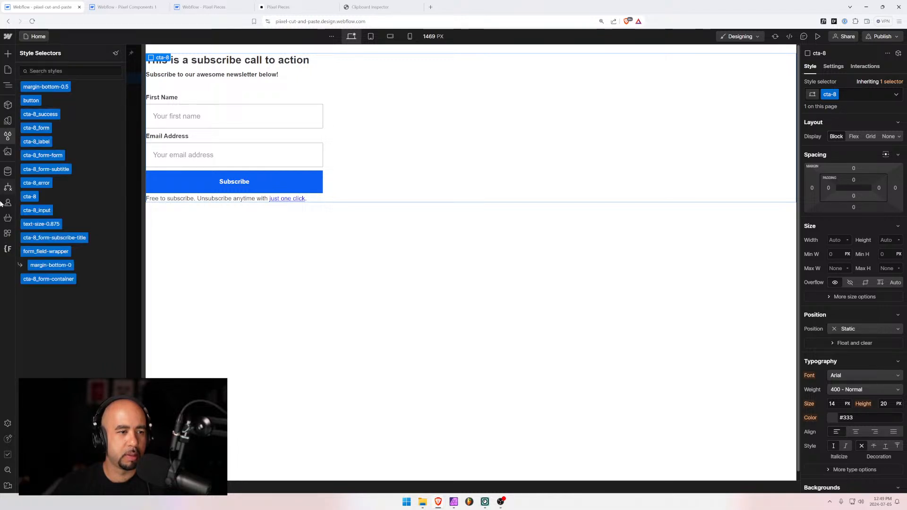
pyautogui.click(8, 250)
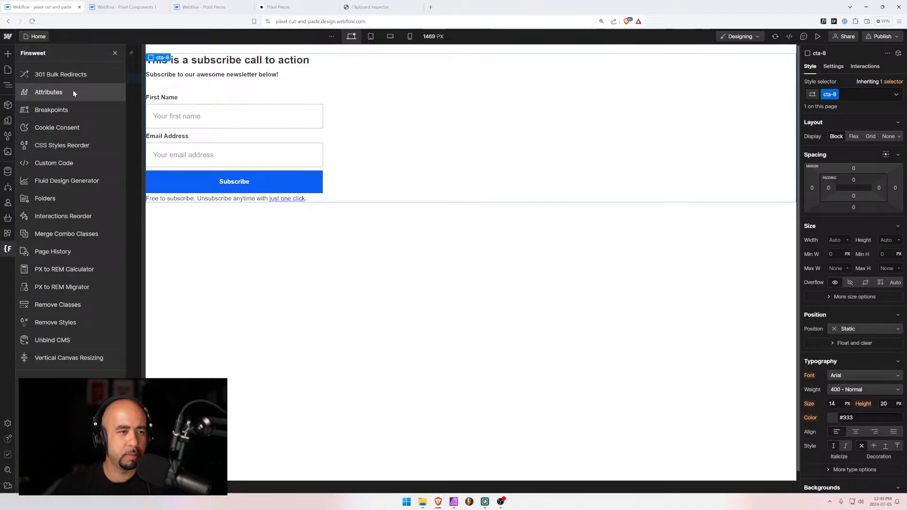
pyautogui.click(61, 199)
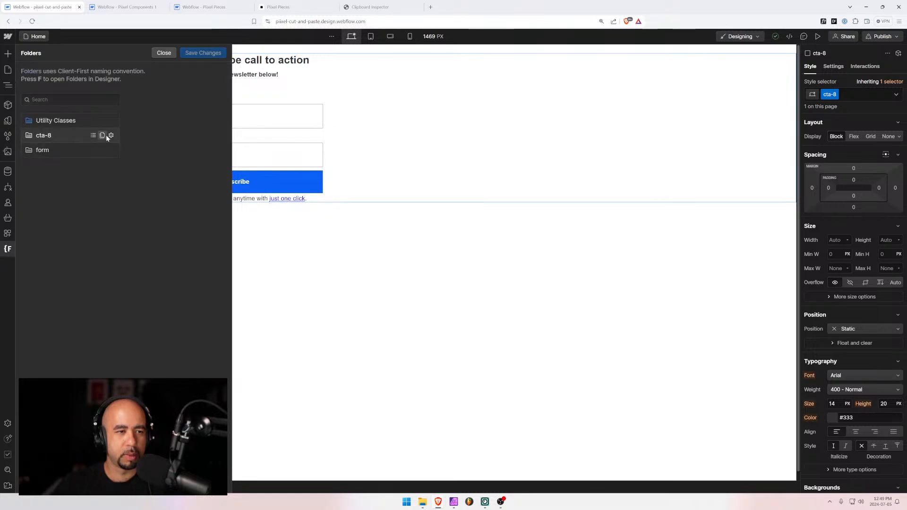
# Rename the cta-8 class folder to cta-9, save the change and confirm the Designer reload
pyautogui.click(105, 135)
pyautogui.press('BackSpace')
pyautogui.write('9')
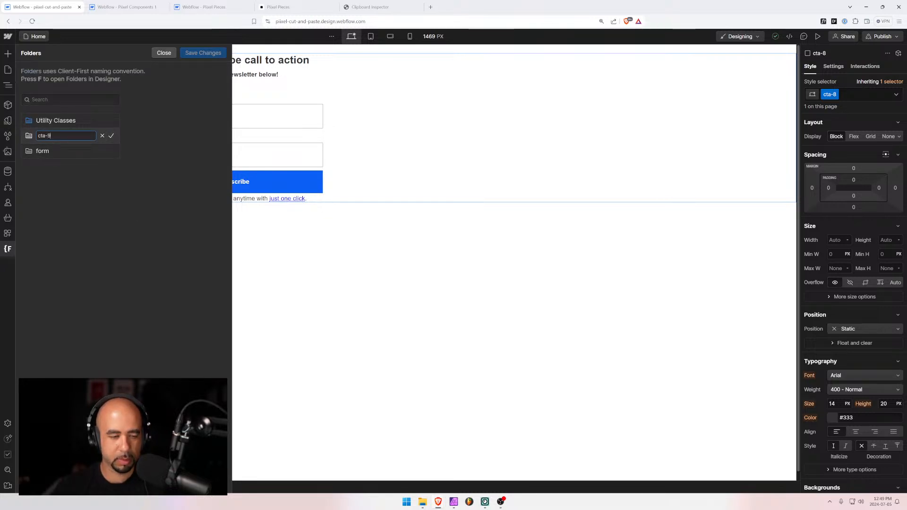
pyautogui.click(154, 202)
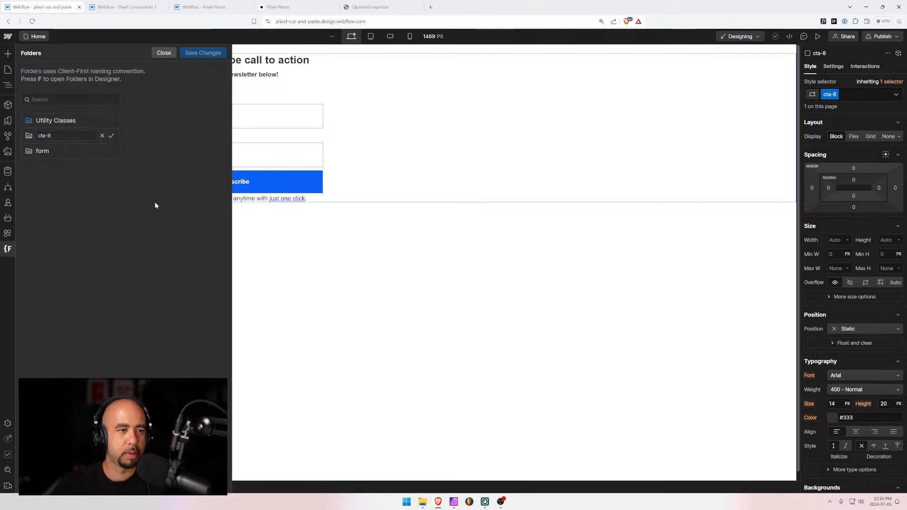
pyautogui.click(112, 136)
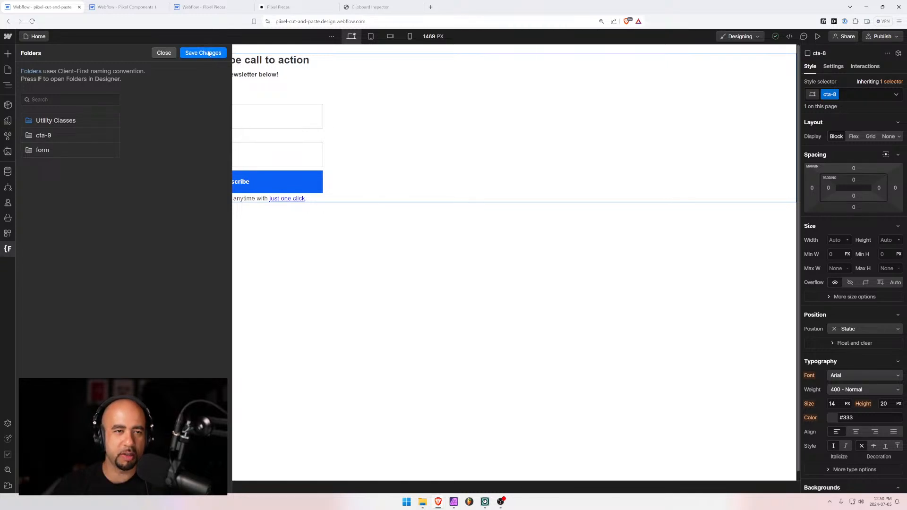
pyautogui.click(208, 53)
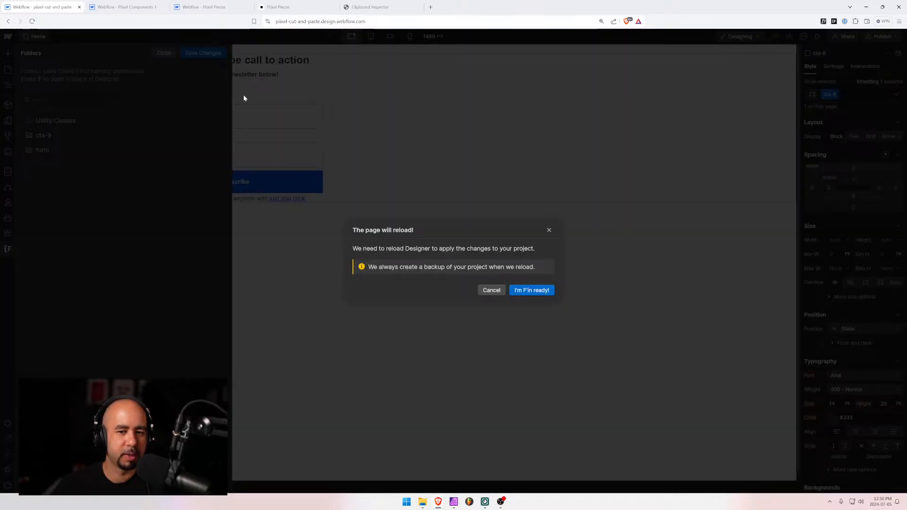
pyautogui.click(532, 289)
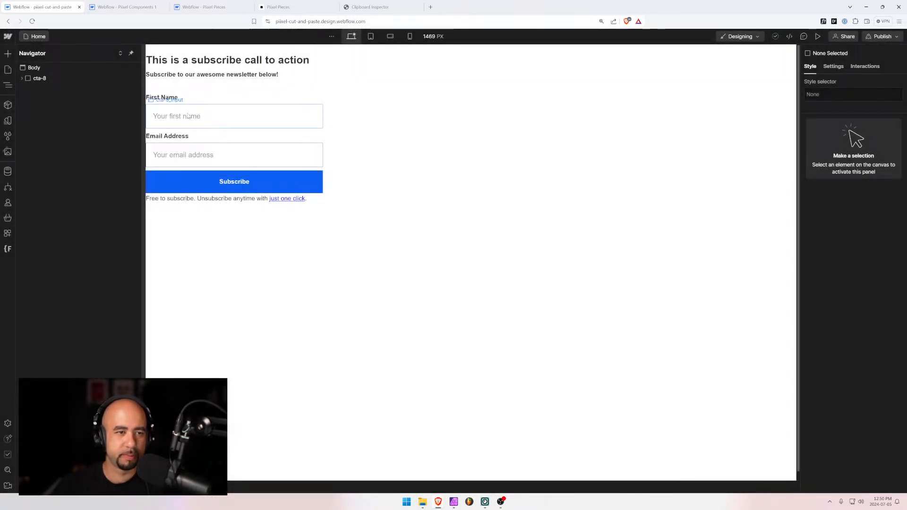
# Change the form ID to Call-To-Action-9 and the form and First Name field names to Call To Action 9
pyautogui.click(187, 116)
pyautogui.click(835, 67)
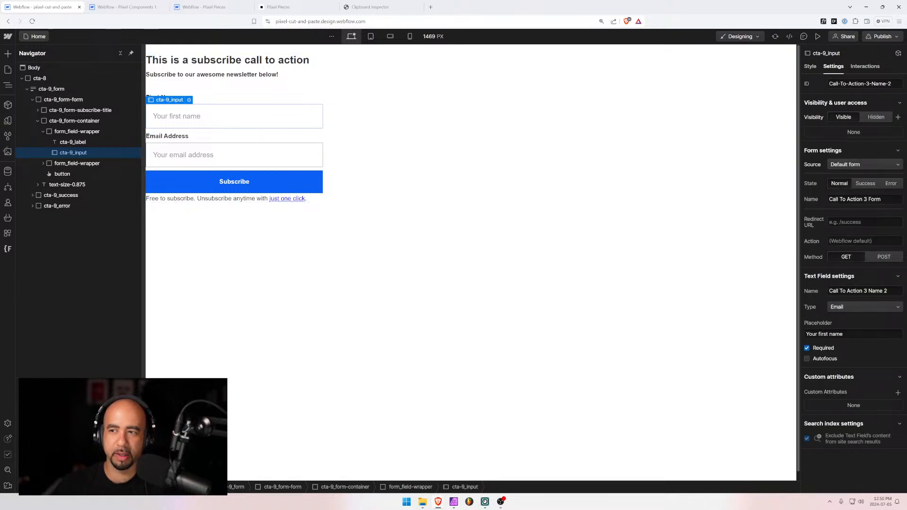
pyautogui.moveTo(869, 84); pyautogui.dragTo(894, 84)
pyautogui.press('BackSpace')
pyautogui.press('BackSpace')
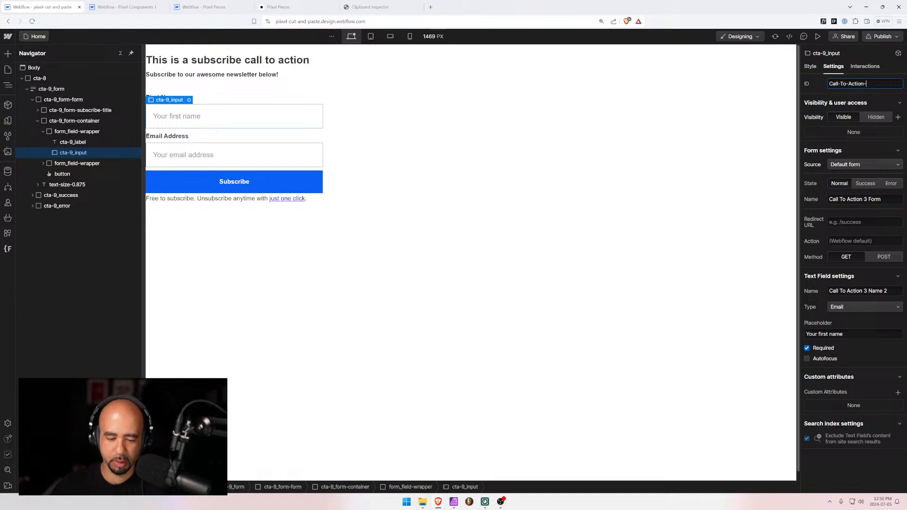
pyautogui.write('9')
pyautogui.doubleClick(865, 198)
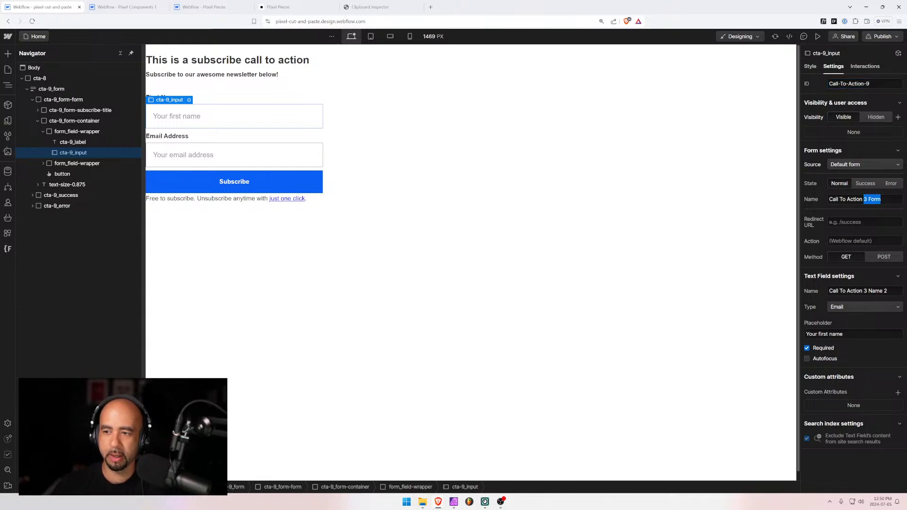
pyautogui.write('9')
pyautogui.moveTo(863, 291); pyautogui.dragTo(889, 291)
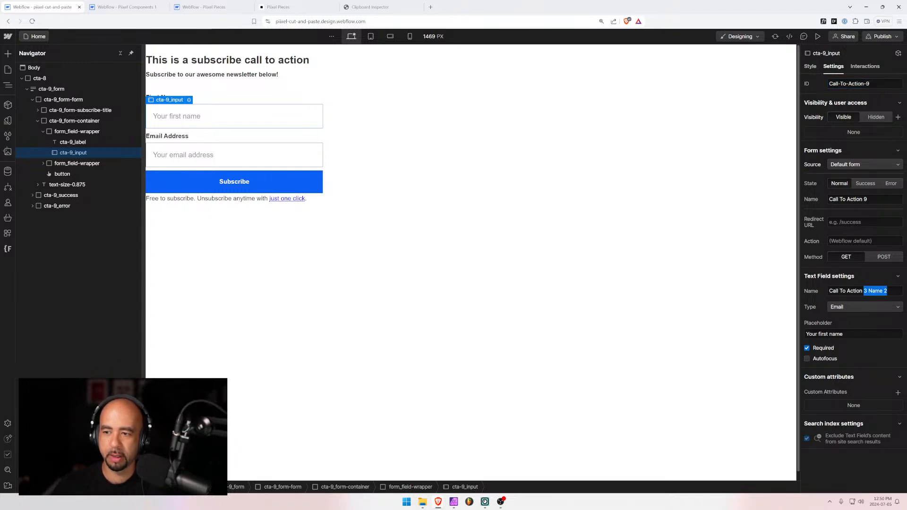
pyautogui.write('9')
pyautogui.click(888, 279)
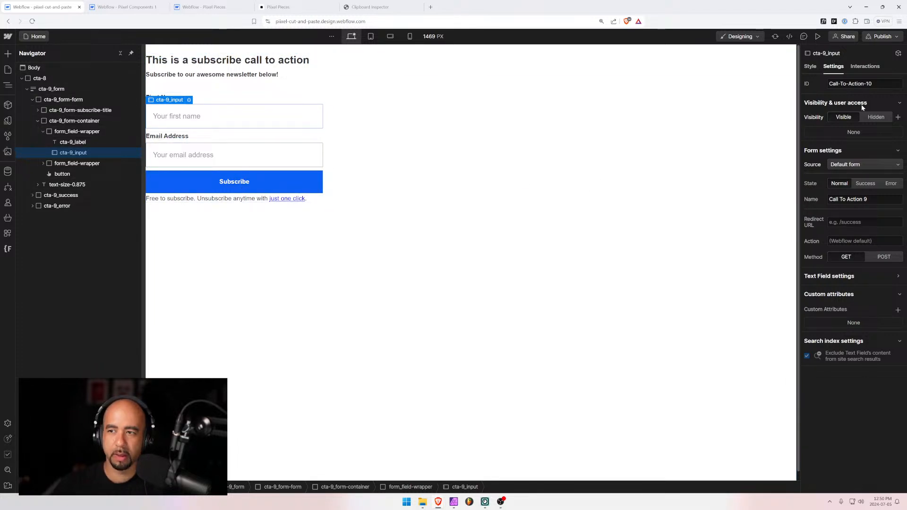
pyautogui.doubleClick(869, 84)
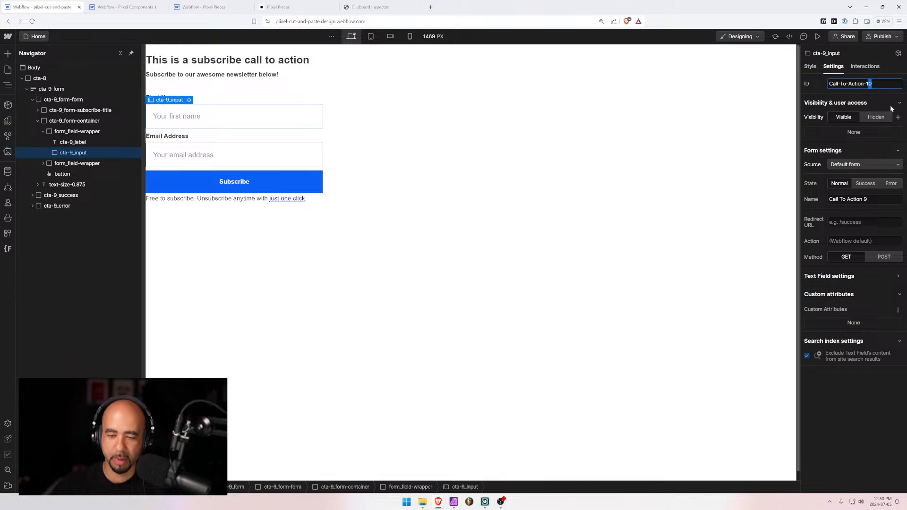
pyautogui.press('Return')
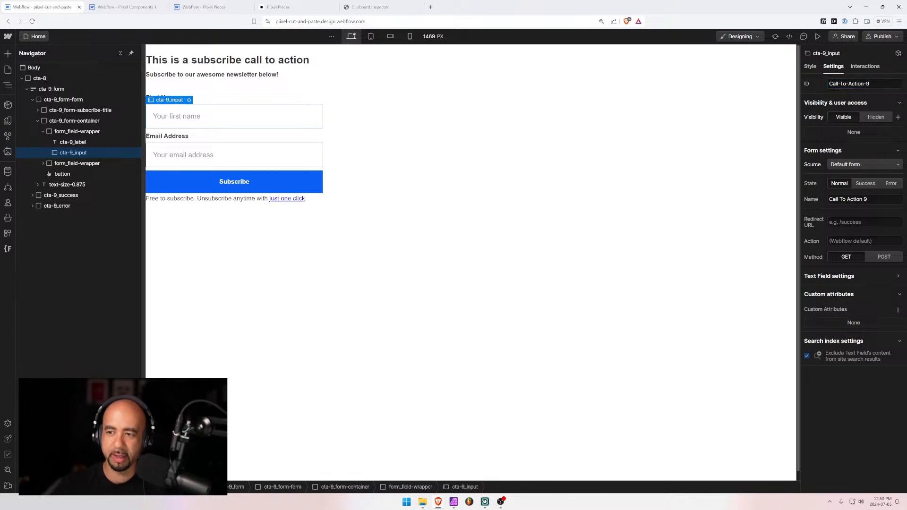
# Rename the email field to Call To Action 9 Email and recommit the First Name field
pyautogui.click(200, 152)
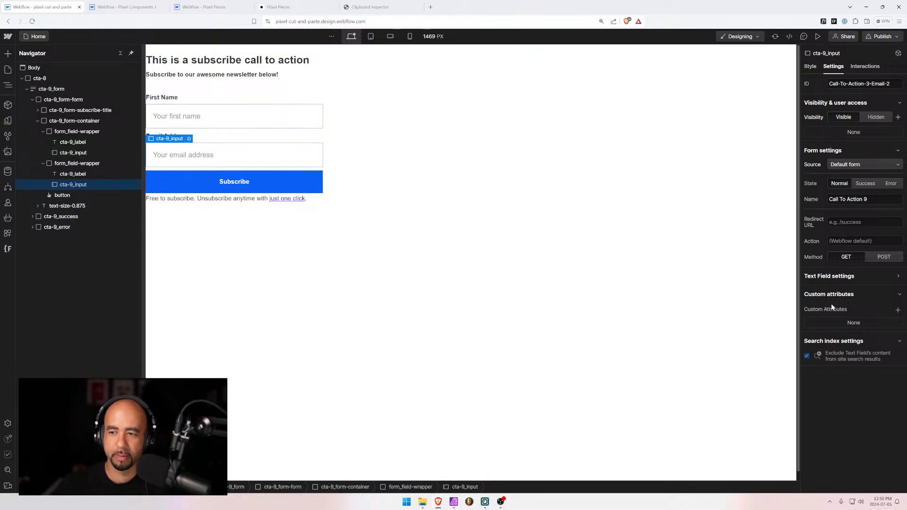
pyautogui.click(828, 279)
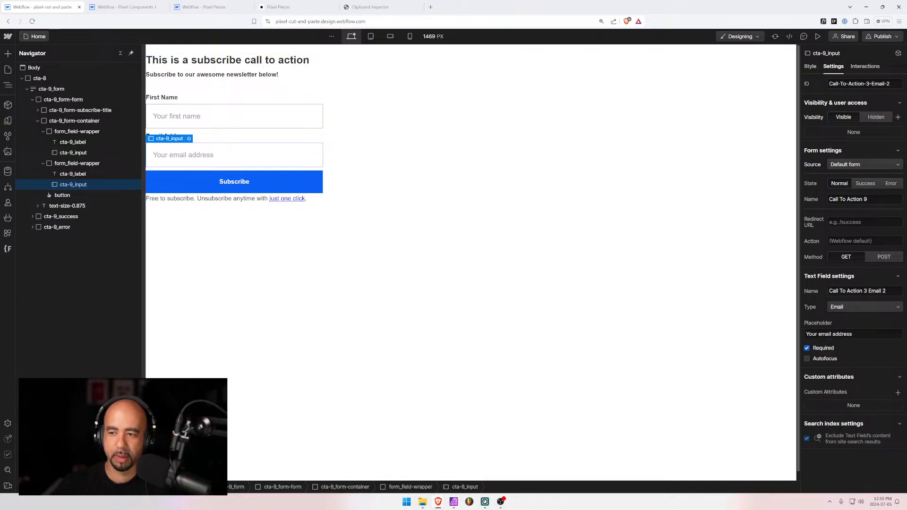
pyautogui.moveTo(887, 291); pyautogui.dragTo(863, 291)
pyautogui.doubleClick(865, 291)
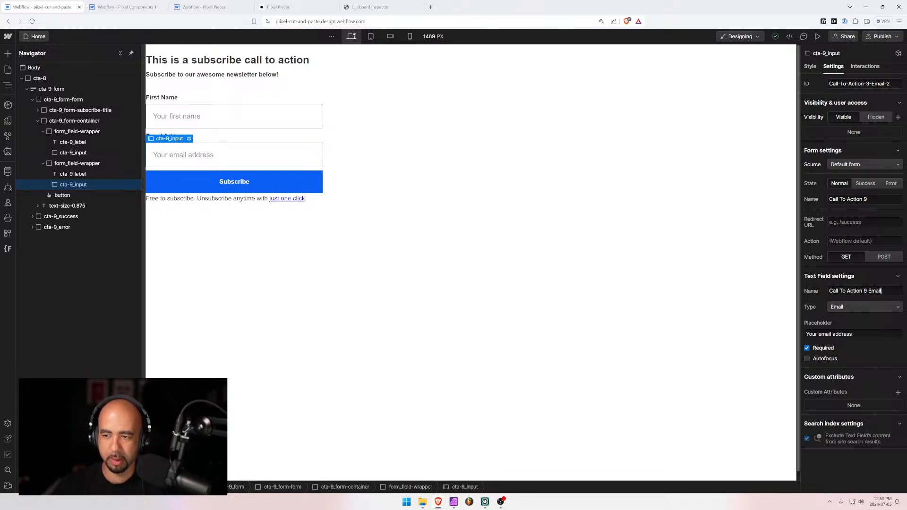
pyautogui.click(883, 279)
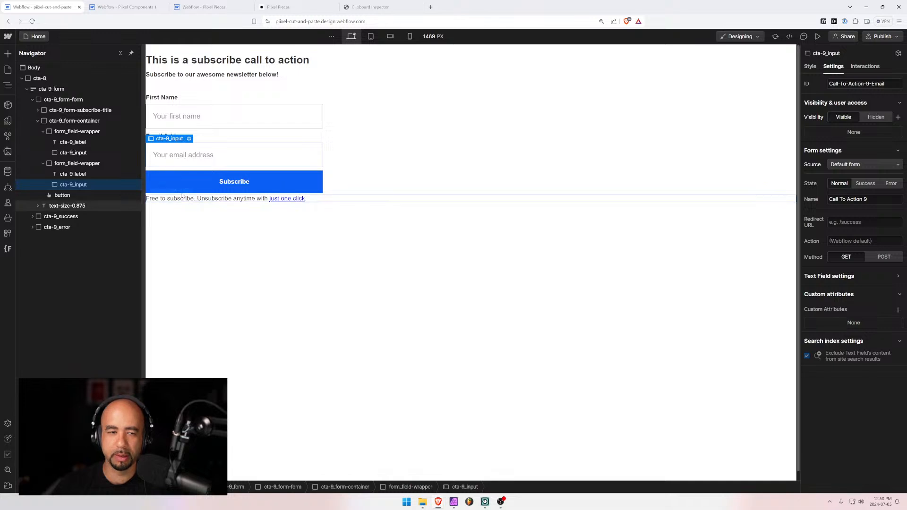
pyautogui.click(219, 119)
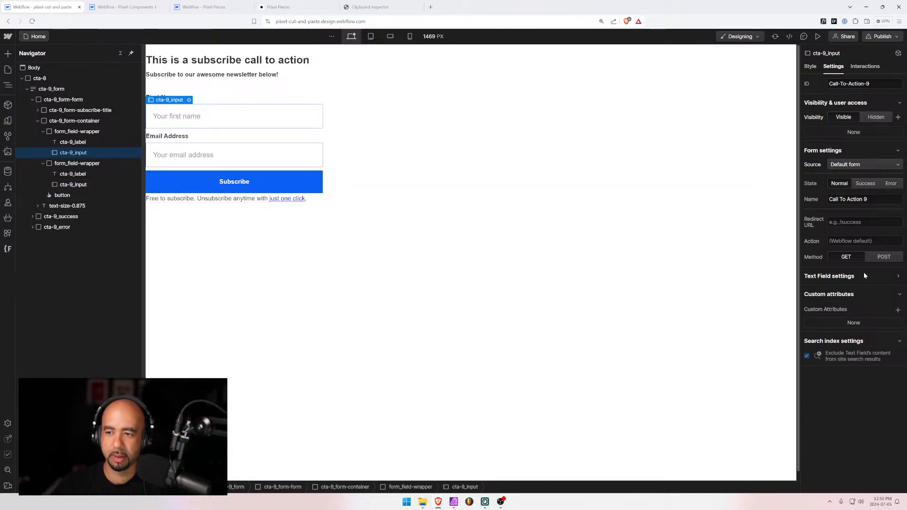
pyautogui.click(877, 279)
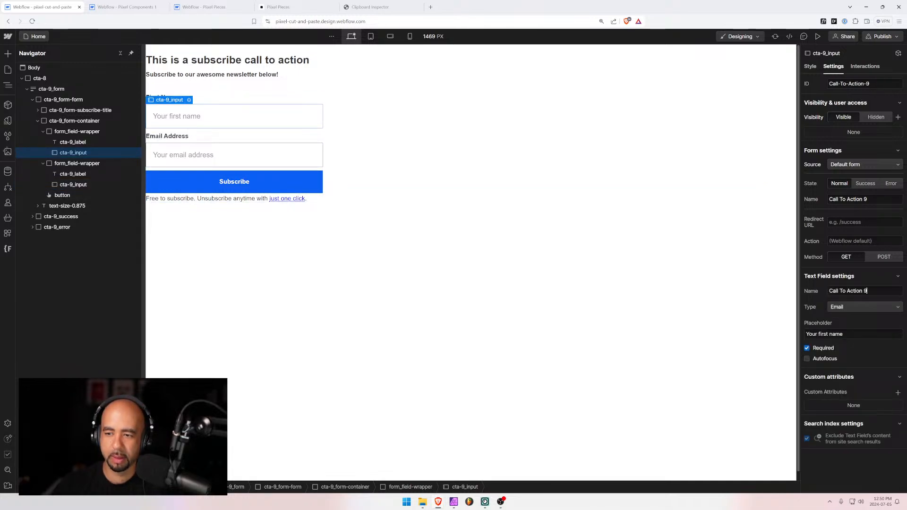
pyautogui.press('Tab')
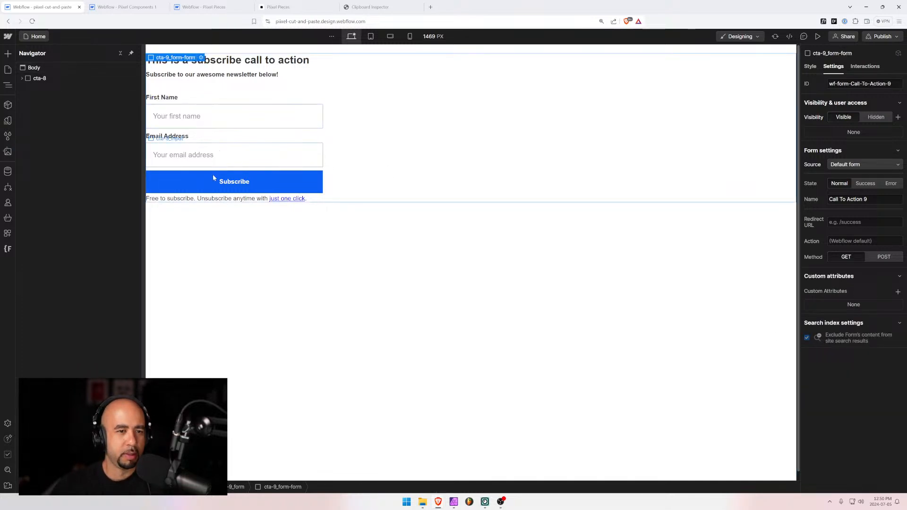
# Rename the outer block's class from cta-8 to cta-9 in the Style panel
pyautogui.click(162, 180)
pyautogui.click(27, 78)
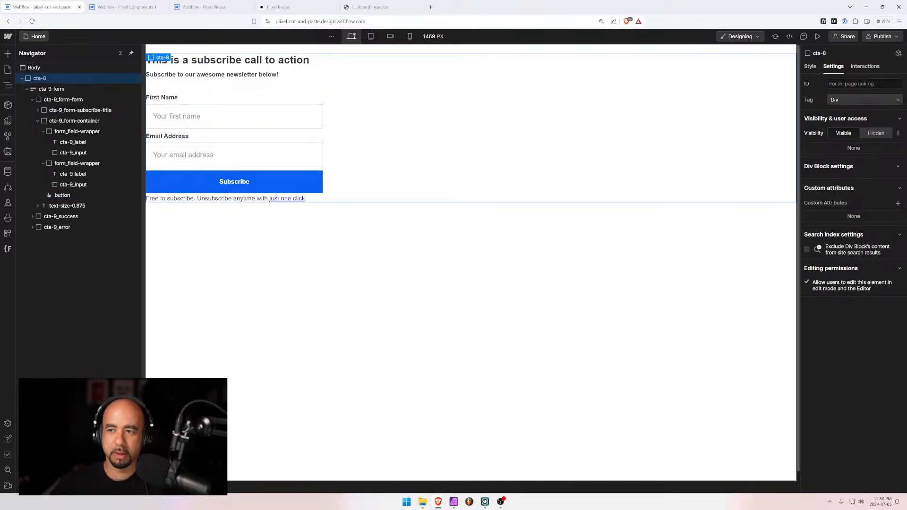
pyautogui.click(809, 66)
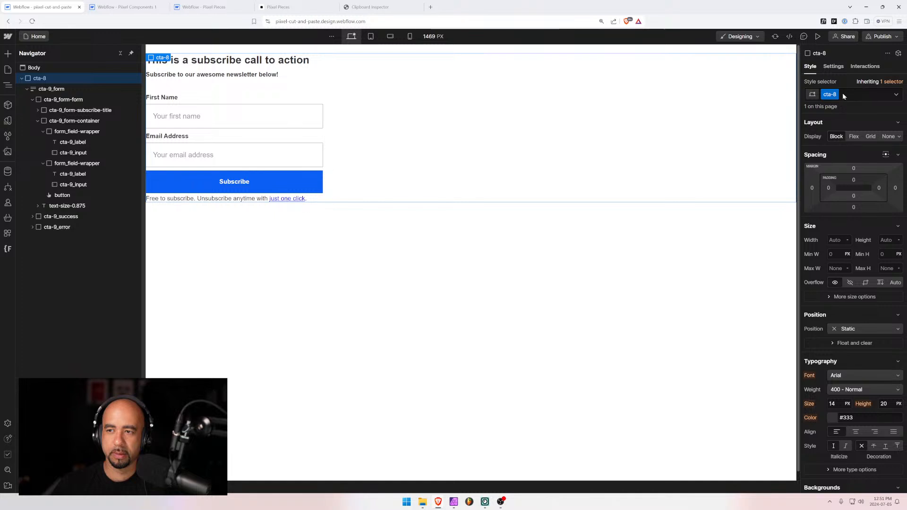
pyautogui.click(830, 94)
pyautogui.click(841, 106)
pyautogui.write('cta-9')
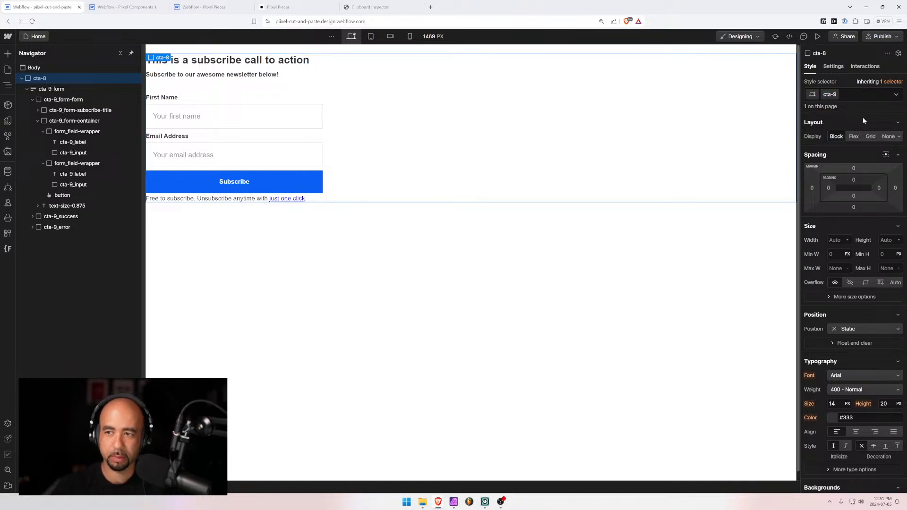
pyautogui.press('Return')
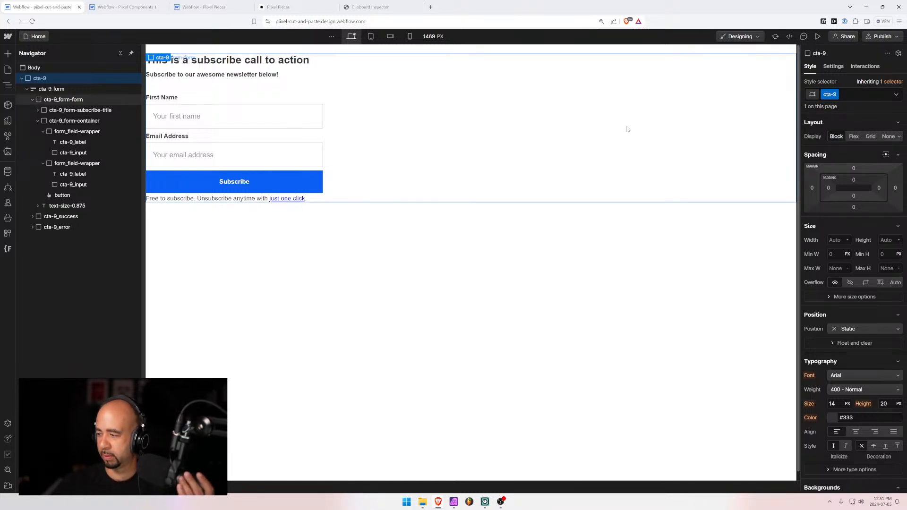
# Collapse the cta-9 tree in the Navigator and switch to the Pixel Components project
pyautogui.click(27, 90)
pyautogui.click(23, 80)
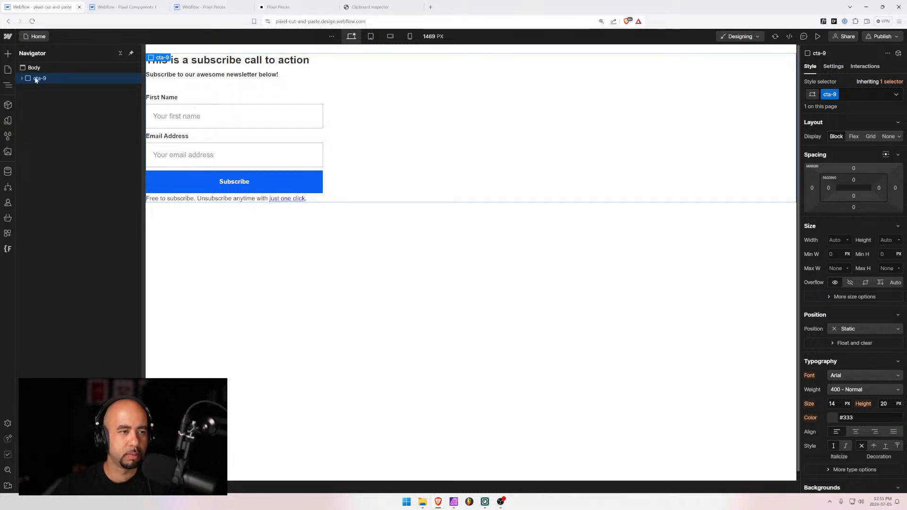
pyautogui.click(125, 7)
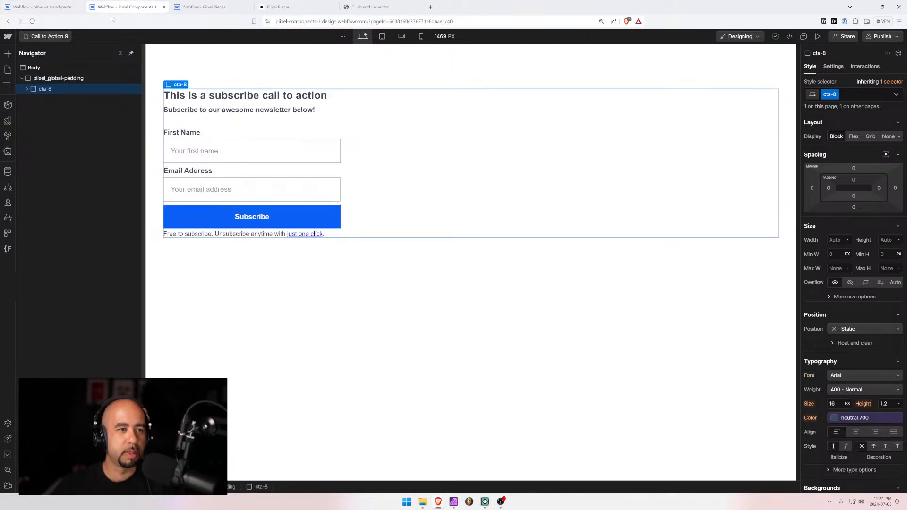
# Cut the old cta-8 block and paste the cta-9 subscribe block into pixel_global-padding
pyautogui.hotkey('ctrl', 'x')
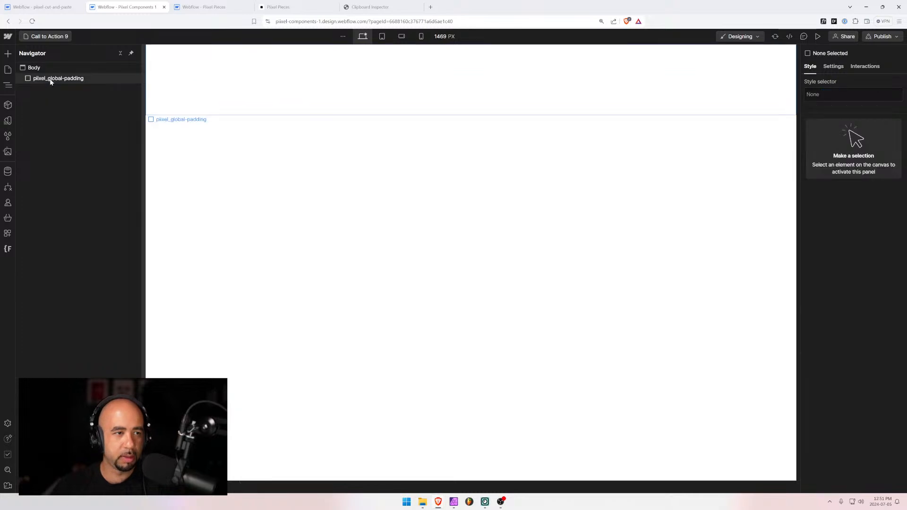
pyautogui.click(51, 79)
pyautogui.hotkey('ctrl', 'v')
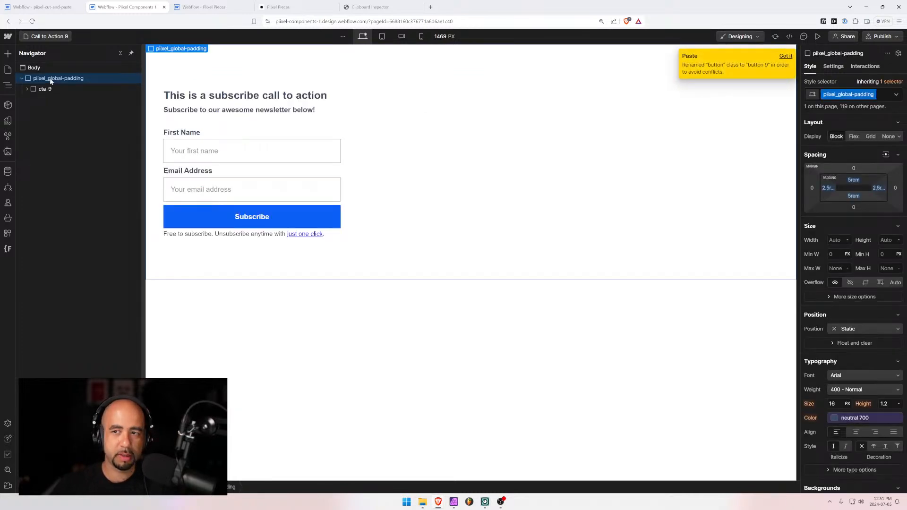
# Replace the Subscribe button's 'button 9' class with the shared 'button' class
pyautogui.click(281, 212)
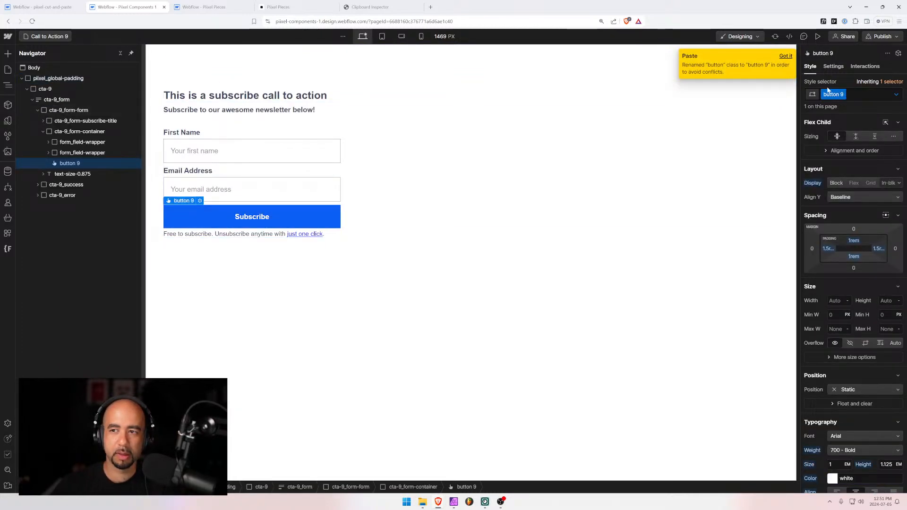
pyautogui.click(858, 97)
pyautogui.press('BackSpace')
pyautogui.write('button')
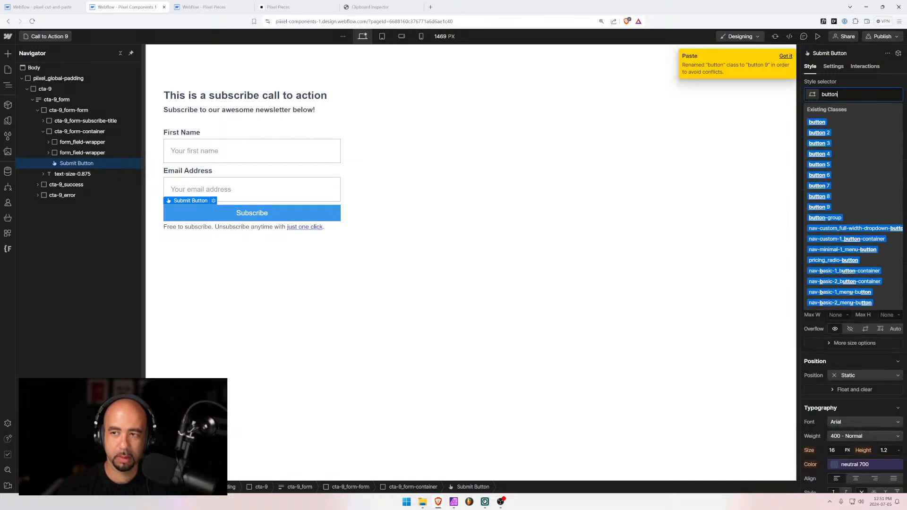
pyautogui.press('Return')
# Check the email and First Name input settings, then select the cta-9 block
pyautogui.click(298, 187)
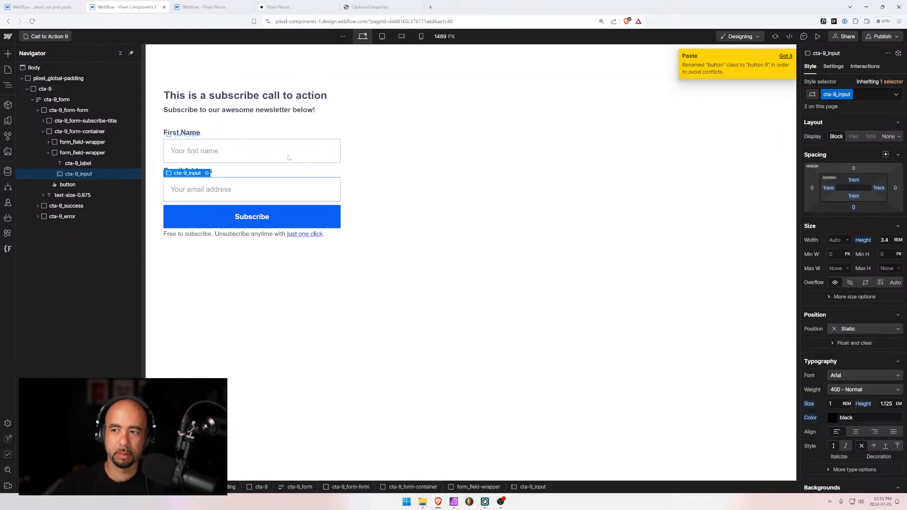
pyautogui.click(834, 67)
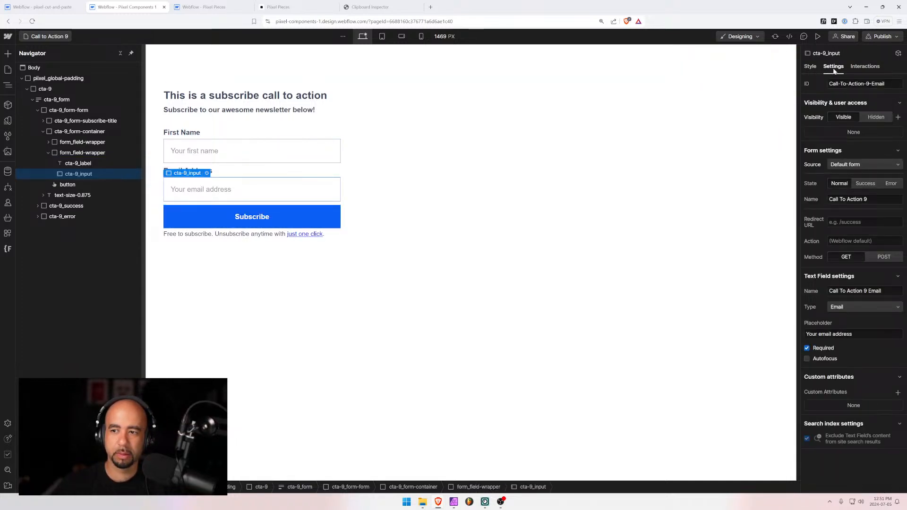
pyautogui.click(216, 149)
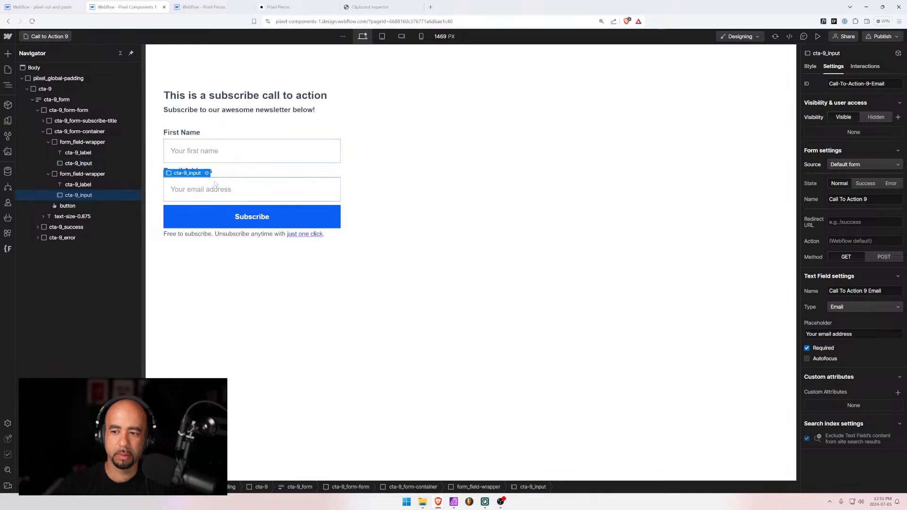
pyautogui.click(196, 259)
pyautogui.click(32, 99)
pyautogui.click(51, 99)
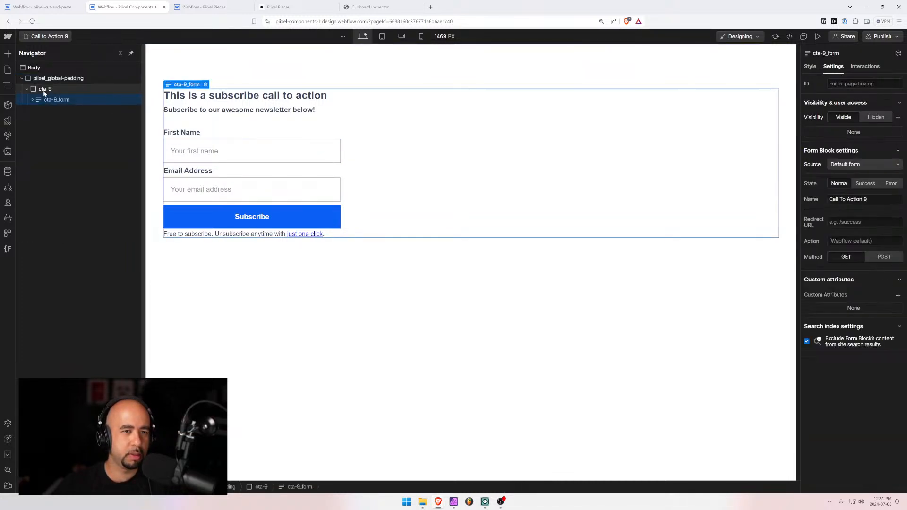
pyautogui.click(46, 90)
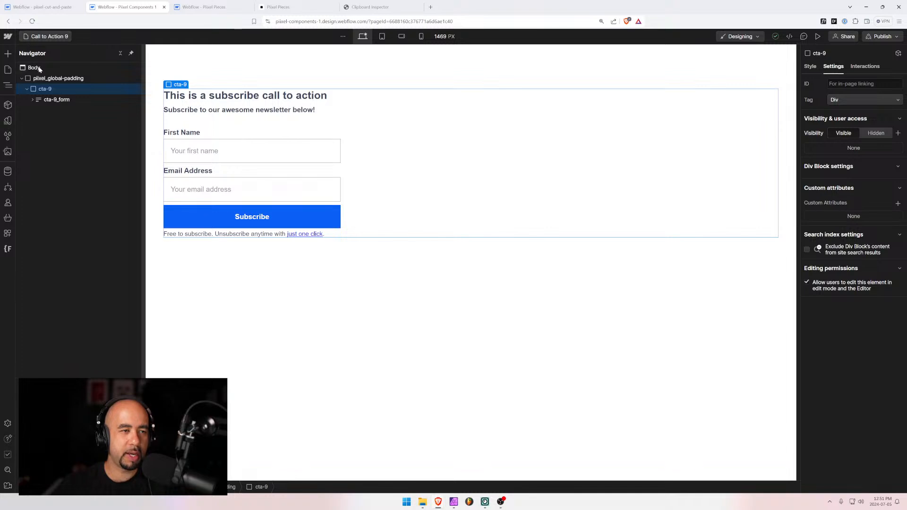
# Open the Call to Action 6 page in the Pixel Components project
pyautogui.click(38, 37)
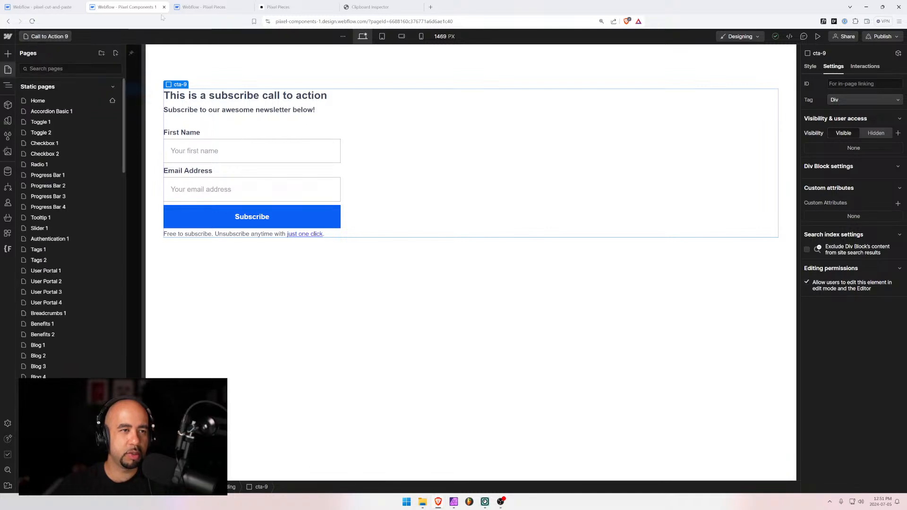
pyautogui.click(283, 7)
pyautogui.click(135, 9)
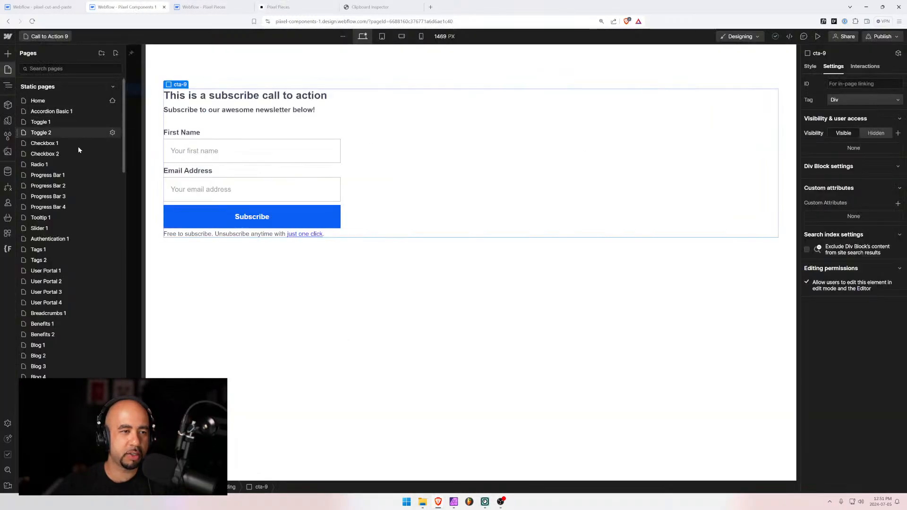
pyautogui.scroll(-5, 66, 340)
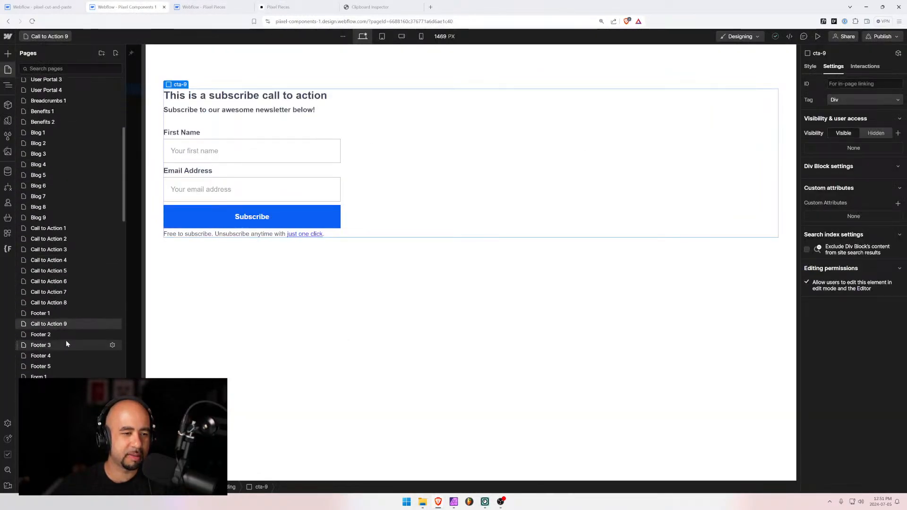
pyautogui.click(61, 281)
# Select the cta-6_image illustration wrapper and collapse it in the Navigator
pyautogui.click(509, 137)
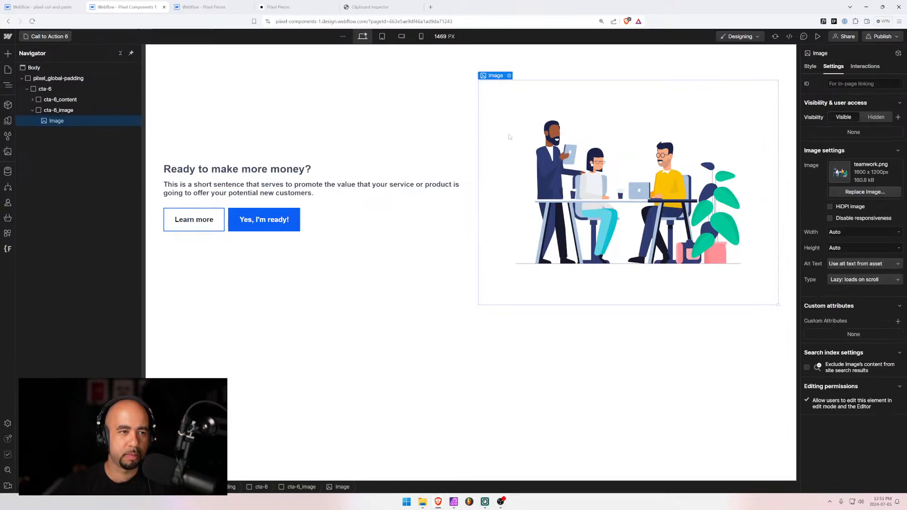
pyautogui.click(72, 112)
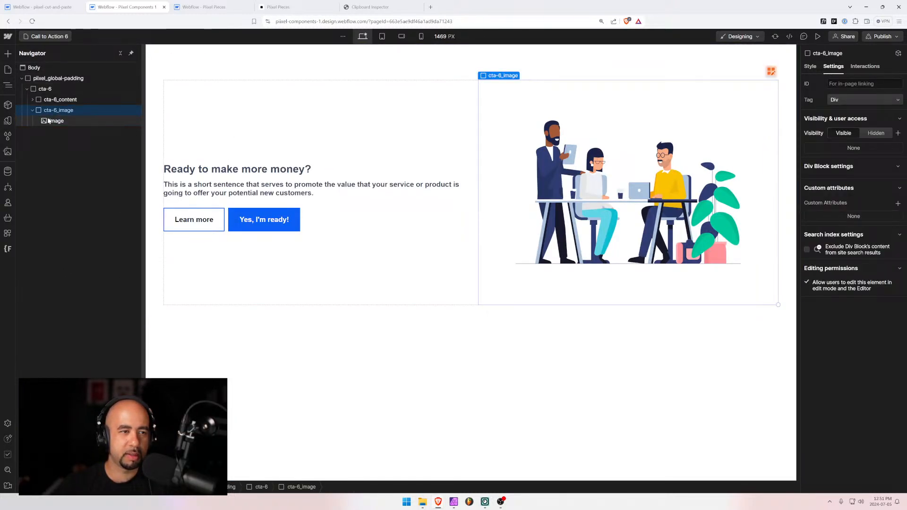
pyautogui.click(32, 110)
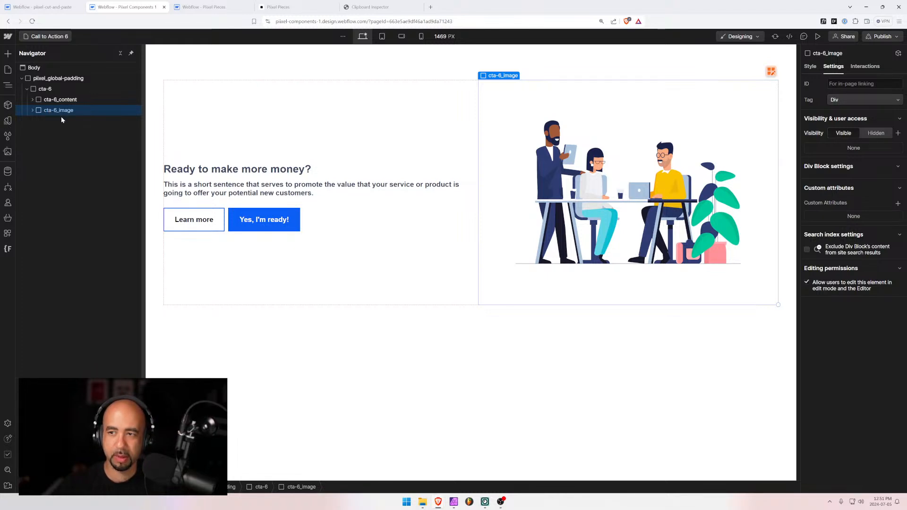
# Paste the illustration block into the cut-and-paste page body and rename its class to cta-9_image
pyautogui.click(41, 8)
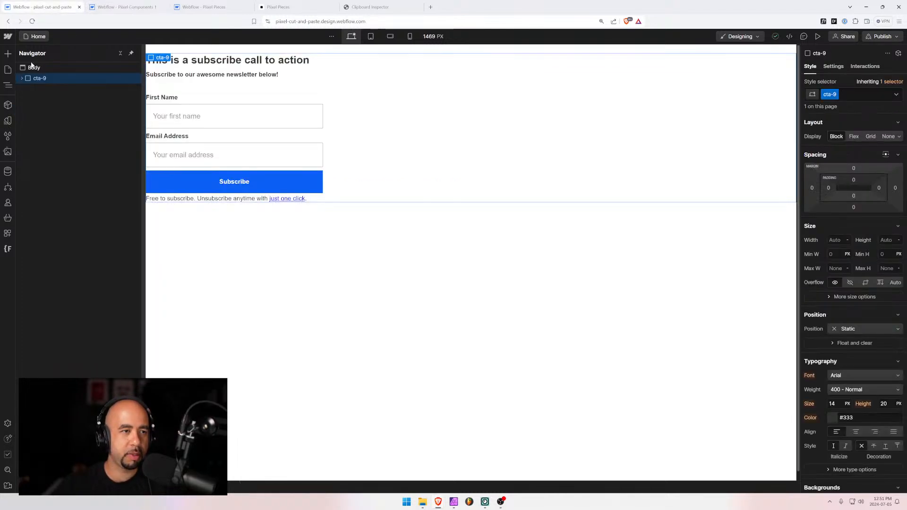
pyautogui.click(26, 72)
pyautogui.hotkey('ctrl', 'v')
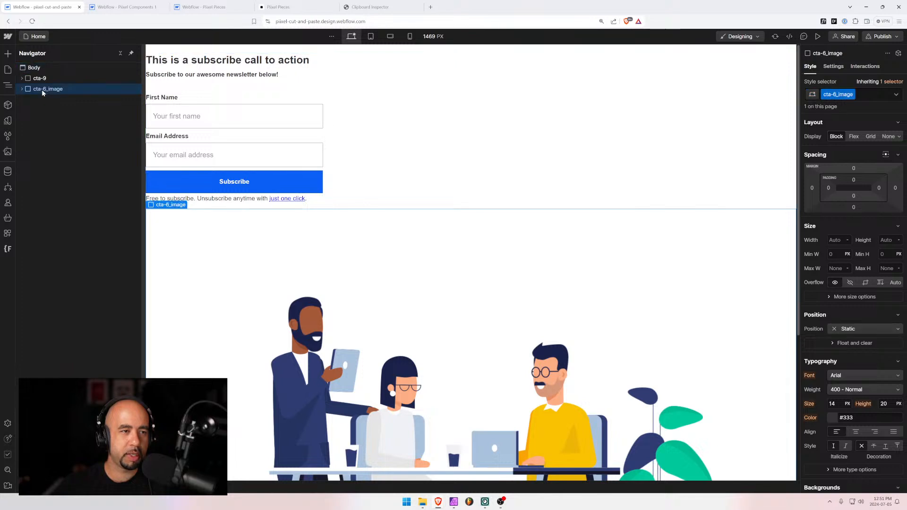
pyautogui.click(22, 89)
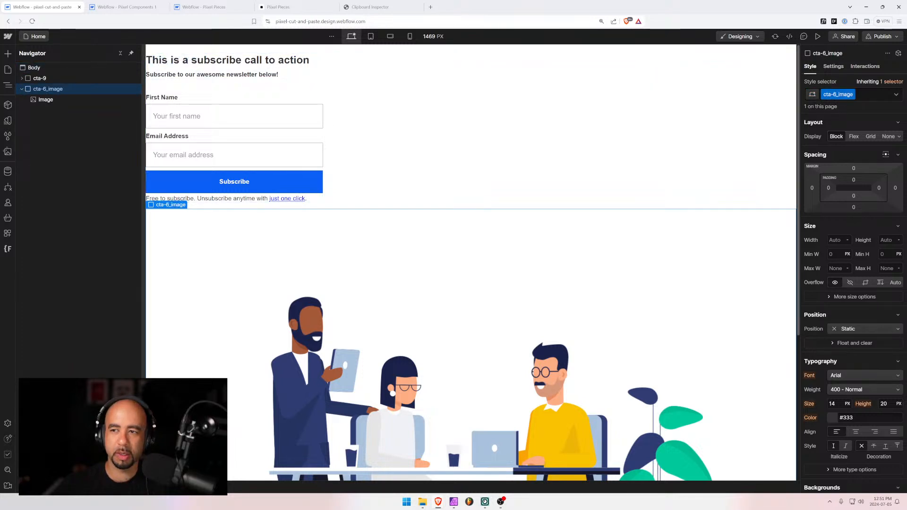
pyautogui.doubleClick(834, 94)
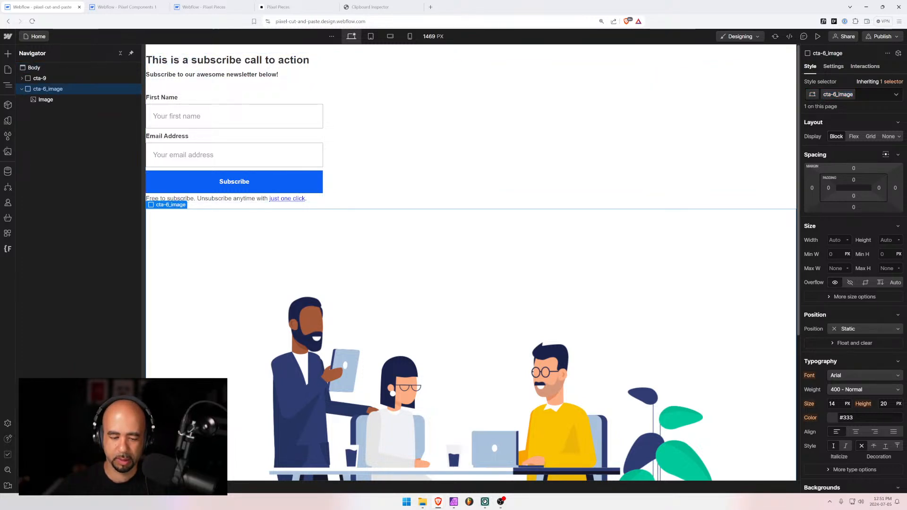
pyautogui.press('BackSpace')
pyautogui.write('9')
pyautogui.press('Return')
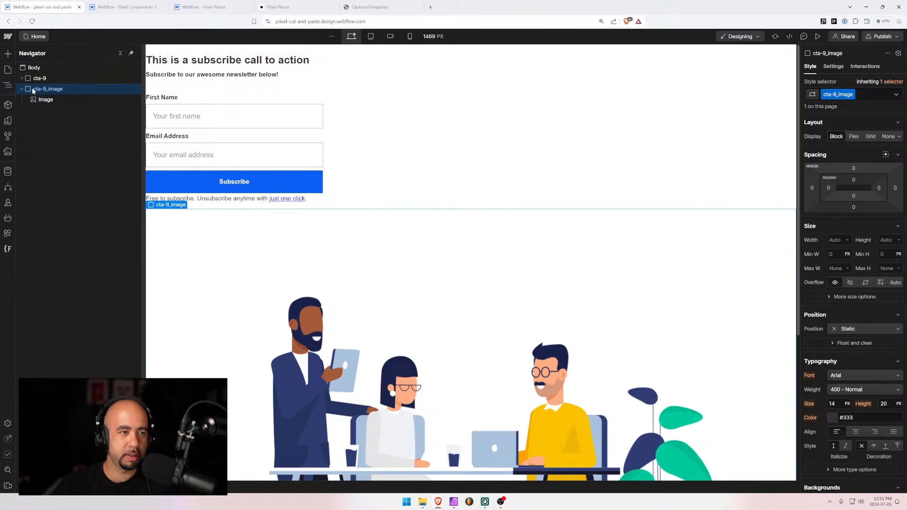
# Return to the Pixel Components project and bring up its pages list
pyautogui.click(122, 6)
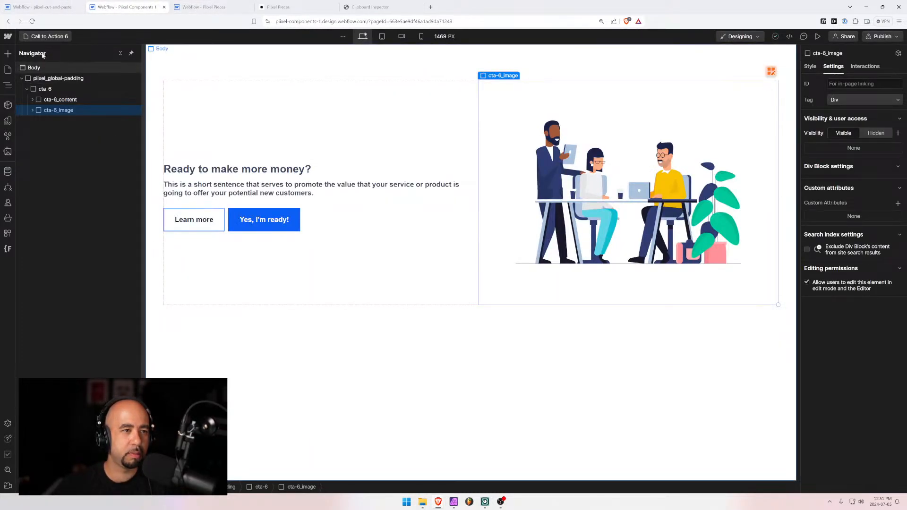
pyautogui.press('p')
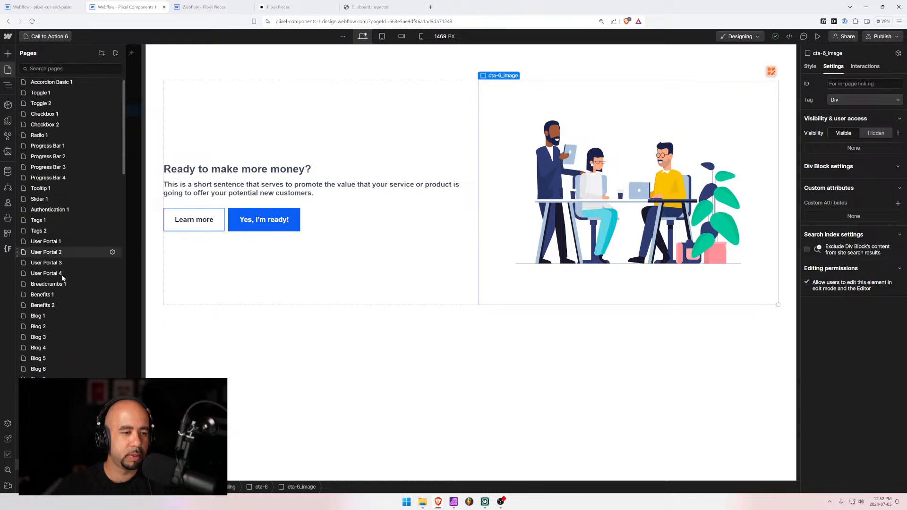
pyautogui.scroll(-3, 59, 292)
# On Call to Action 9, select cta-9 inside pixel_global-padding and show its style properties
pyautogui.click(47, 360)
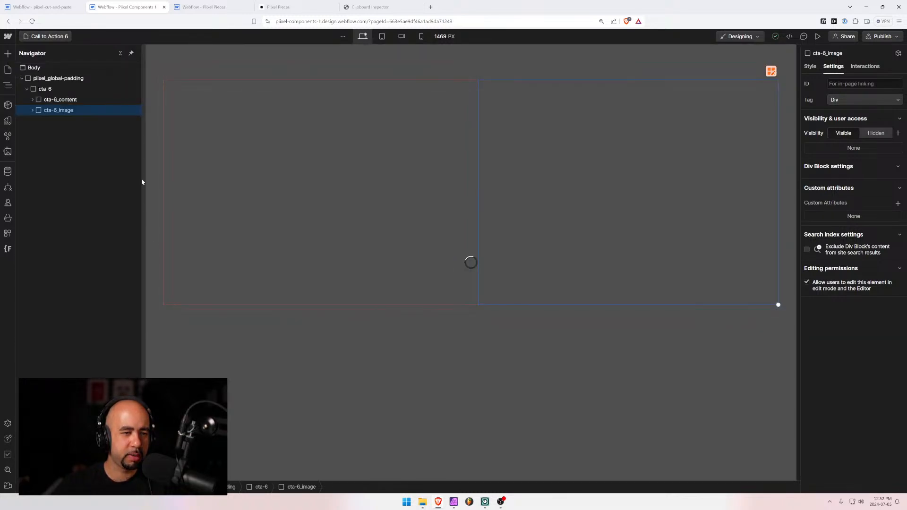
pyautogui.click(19, 78)
pyautogui.click(21, 78)
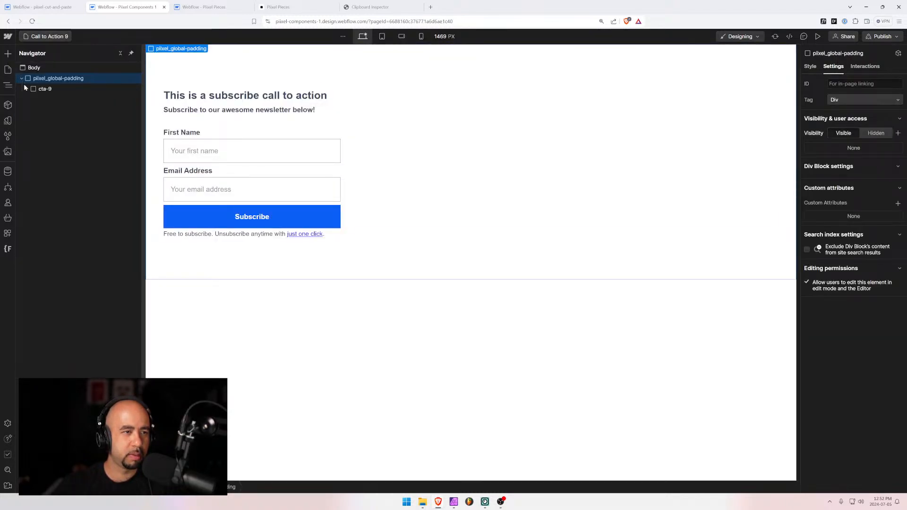
pyautogui.click(34, 88)
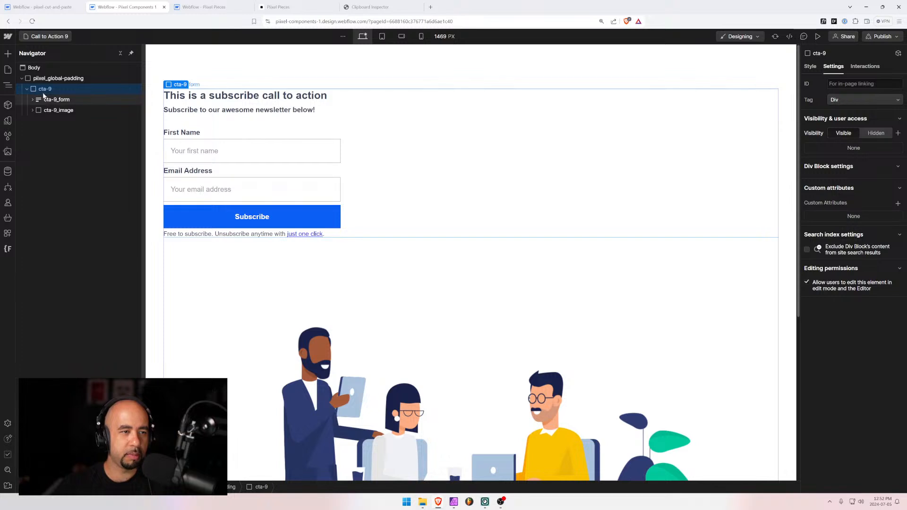
pyautogui.click(810, 67)
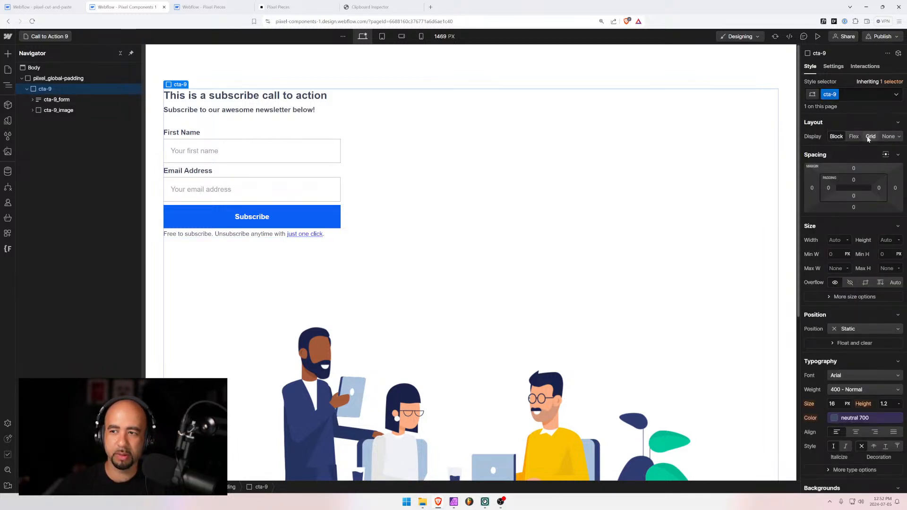
# Make cta-9 a single-row grid with a 3rem gap
pyautogui.click(869, 137)
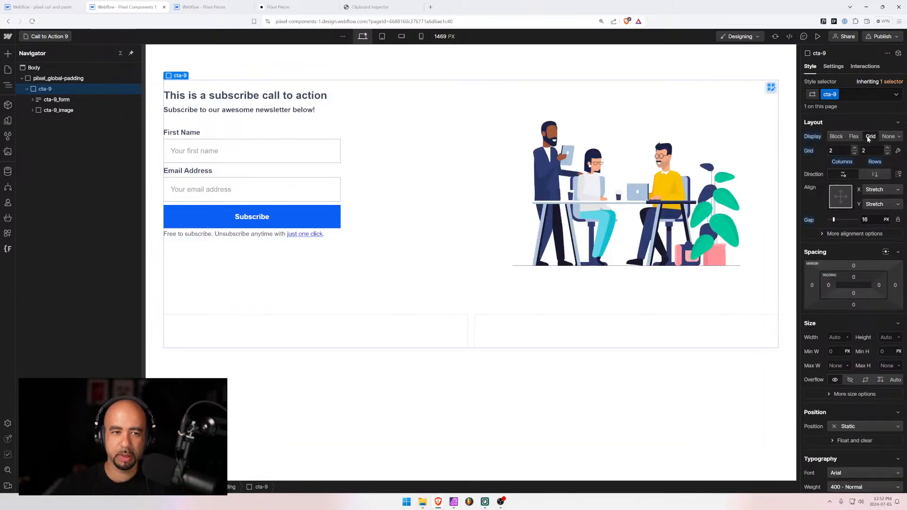
pyautogui.click(887, 154)
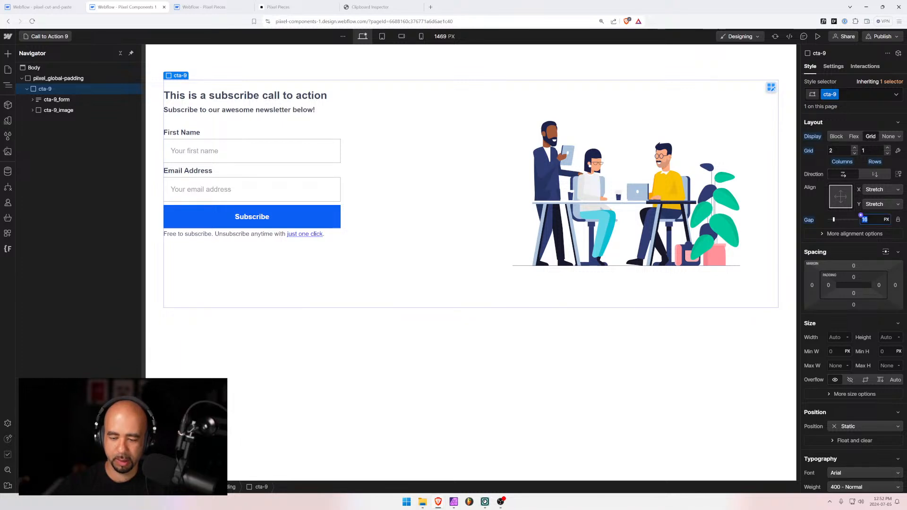
pyautogui.write('3rem')
pyautogui.press('Return')
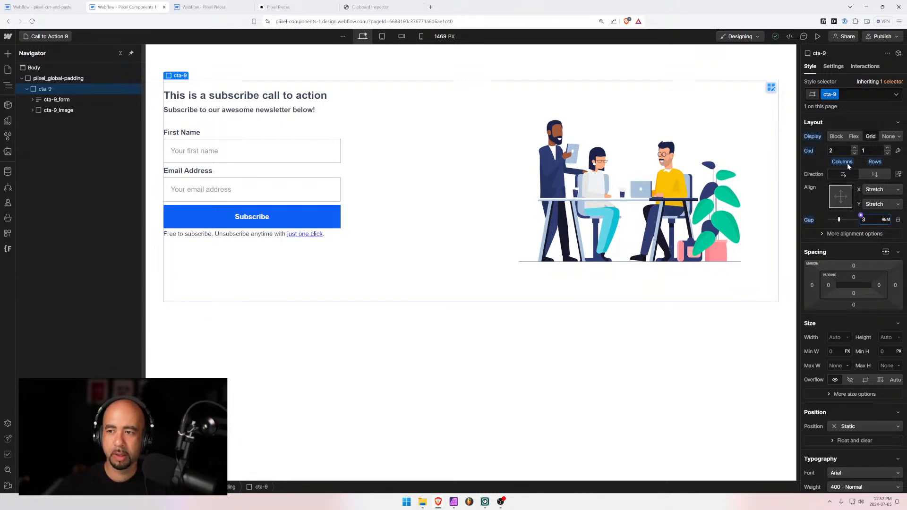
# Centre the grid items vertically with horizontal stretch, then select the illustration image
pyautogui.click(842, 199)
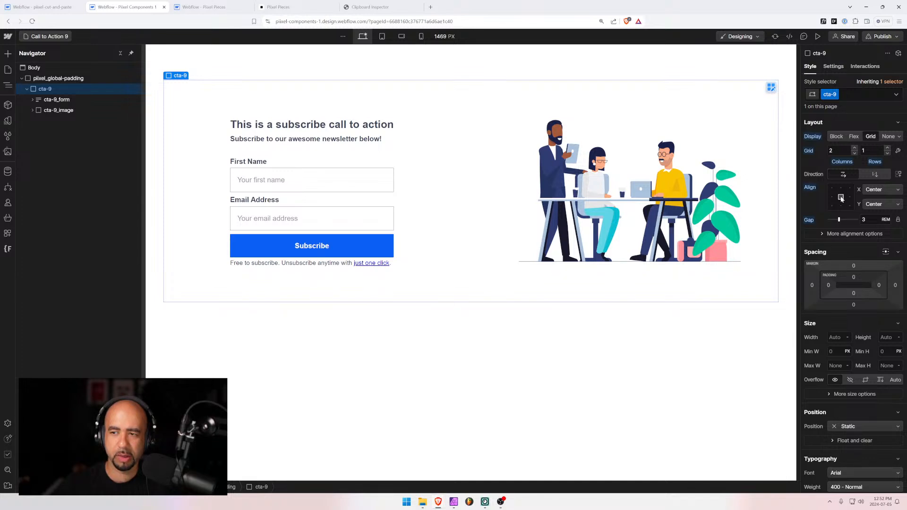
pyautogui.click(842, 197)
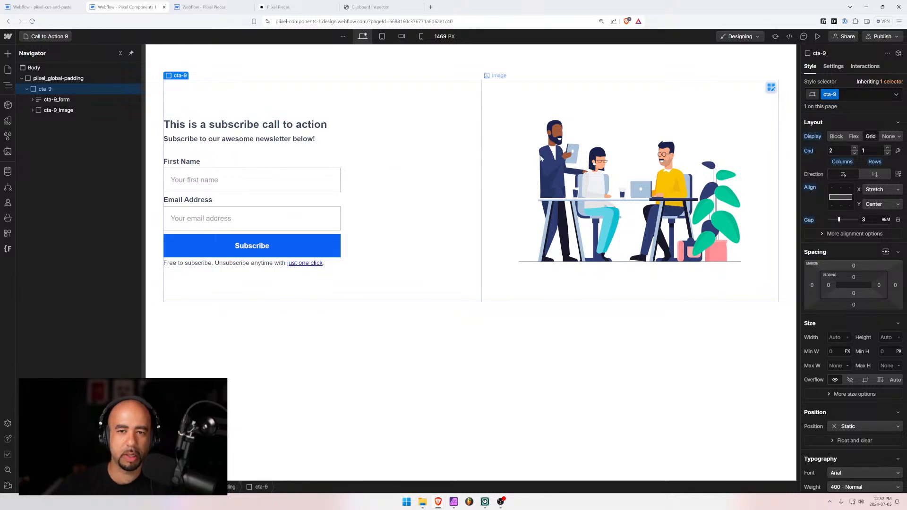
pyautogui.click(544, 108)
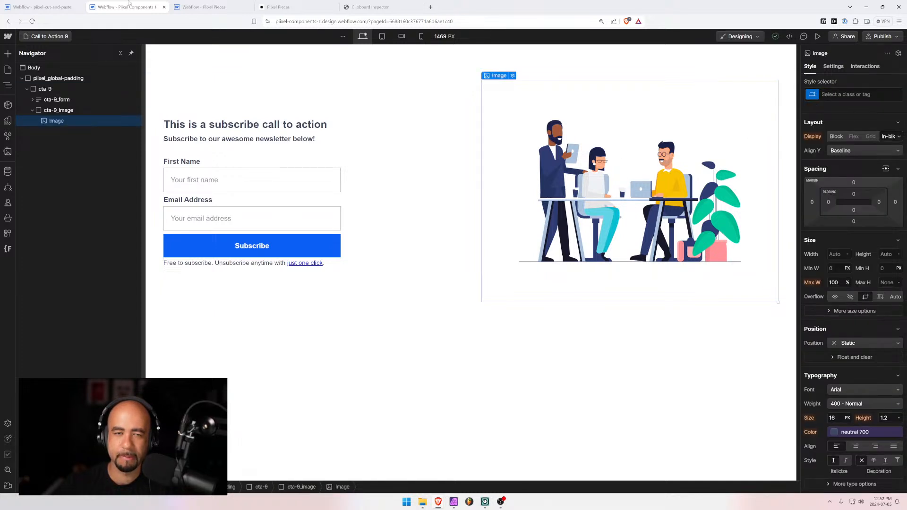
pyautogui.click(42, 37)
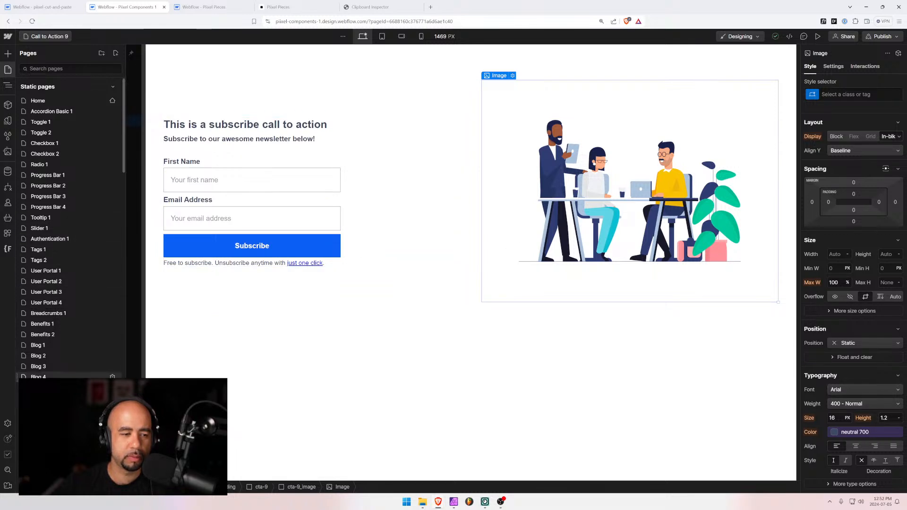
# Inspect the cta-6 block's grid settings on the Call to Action 6 page
pyautogui.scroll(-2, 72, 248)
pyautogui.click(49, 423)
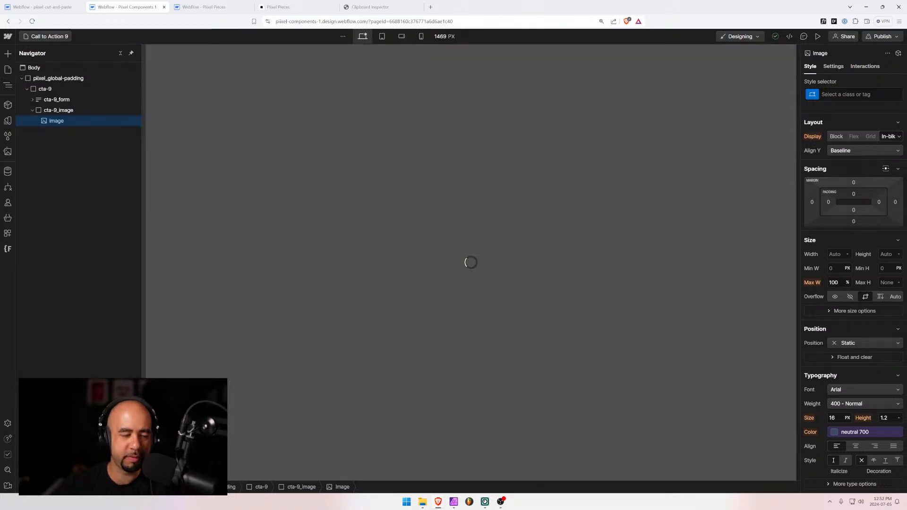
pyautogui.click(443, 127)
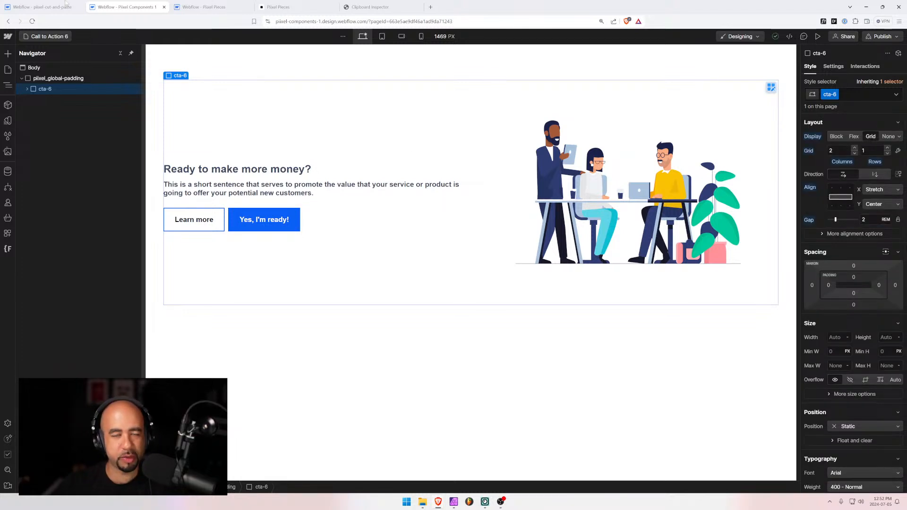
# Return to Call to Action 9 and select cta-9 to give it a matching 2 rem gap
pyautogui.click(44, 36)
pyautogui.scroll(-10, 77, 292)
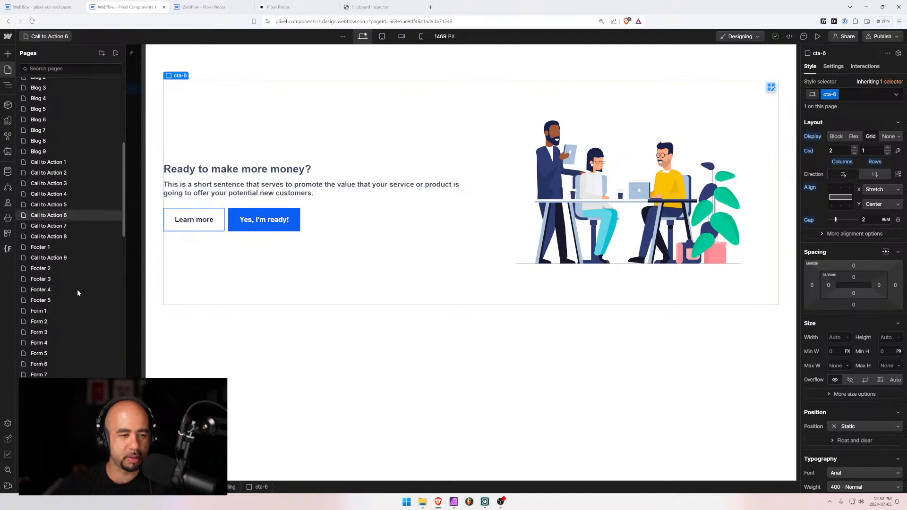
pyautogui.click(52, 258)
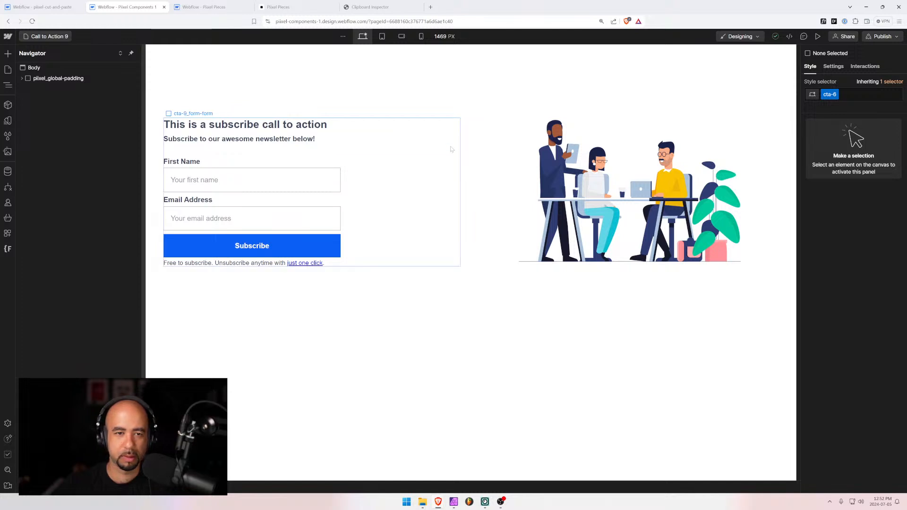
pyautogui.click(474, 157)
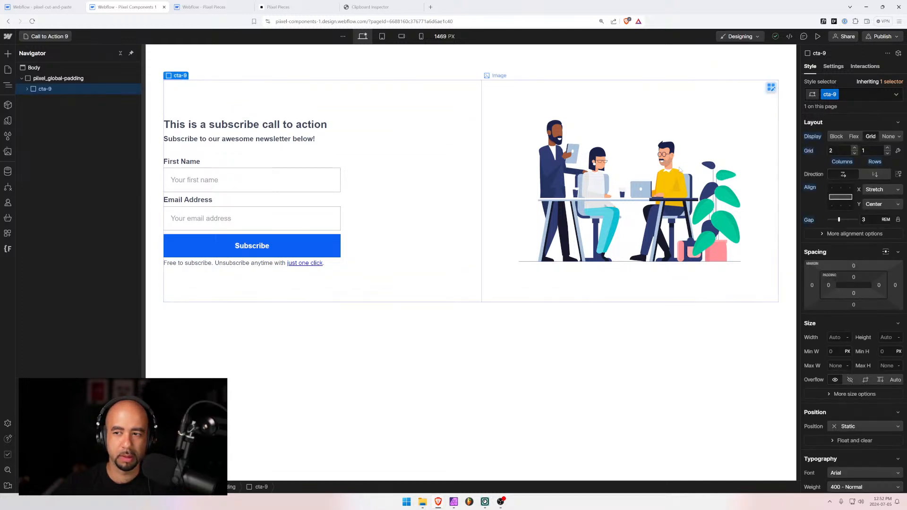
# Remove the 25 rem max width from cta-9_form-container so the fields fill the form column
pyautogui.click(854, 233)
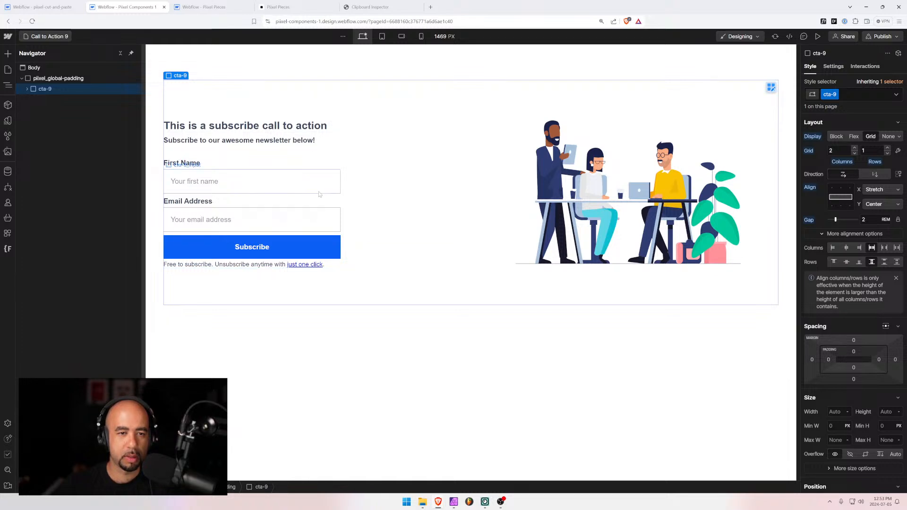
pyautogui.click(354, 181)
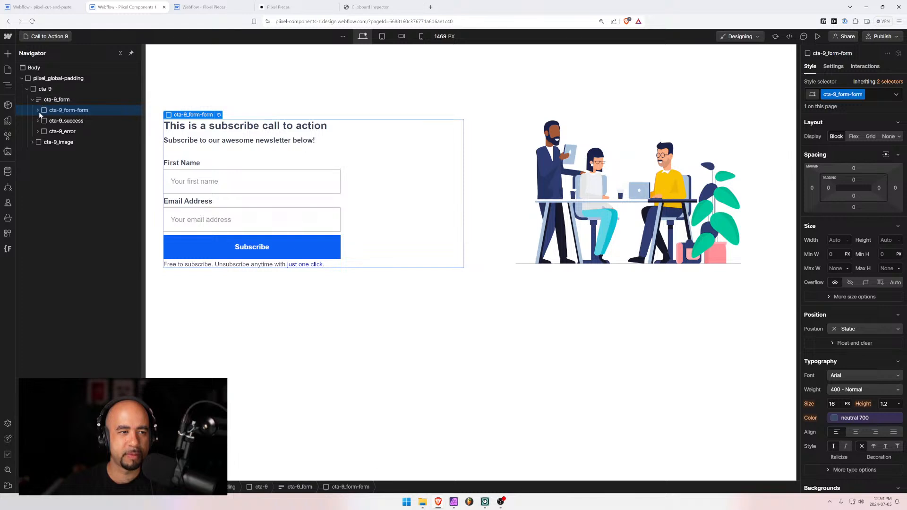
pyautogui.click(38, 110)
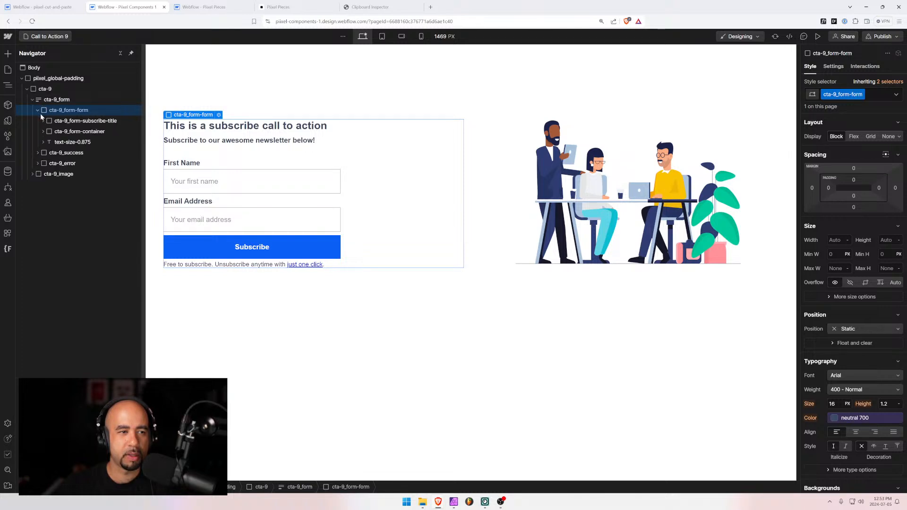
pyautogui.click(59, 132)
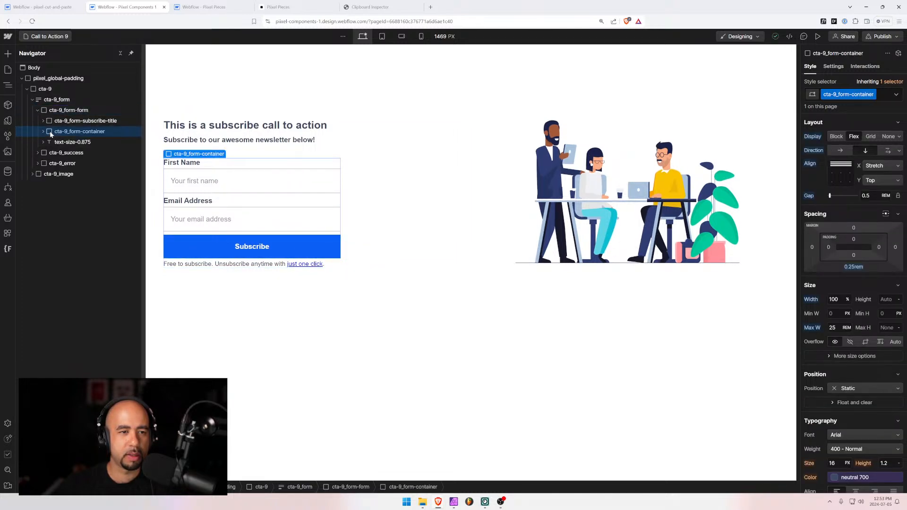
pyautogui.keyDown('alt'); pyautogui.click(813, 328); pyautogui.keyUp('alt')
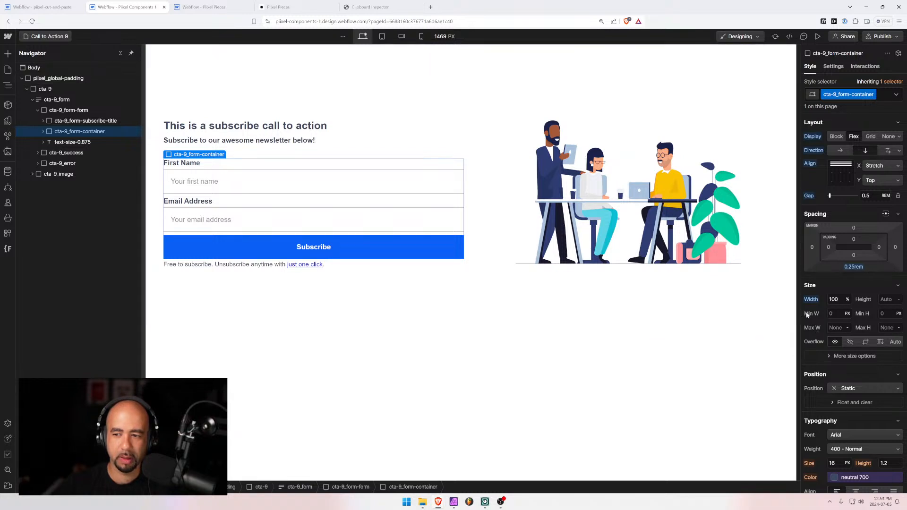
pyautogui.click(588, 319)
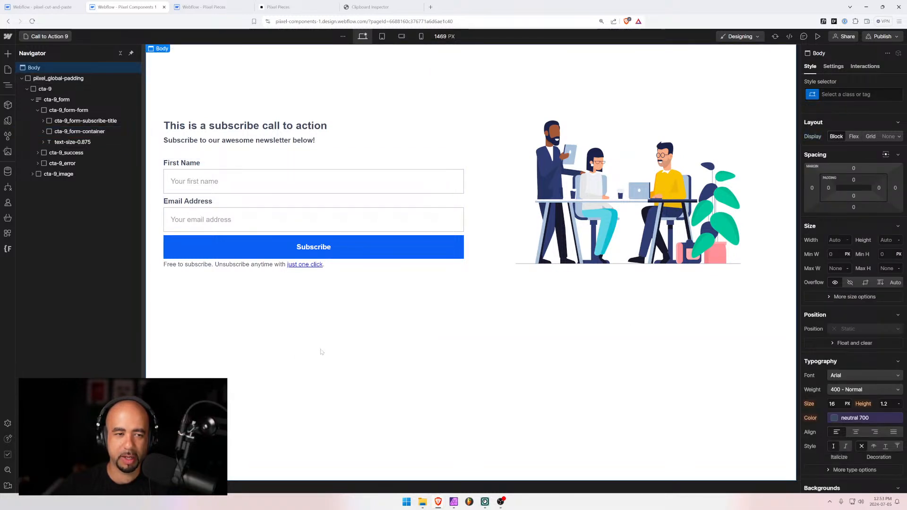
# Compare how Call to Action 6 looks at mobile landscape and desktop widths
pyautogui.click(382, 36)
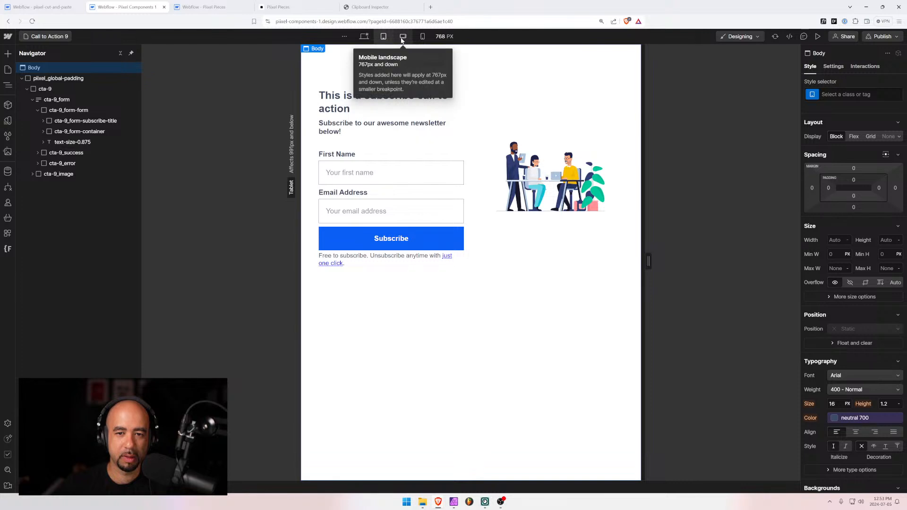
pyautogui.click(474, 128)
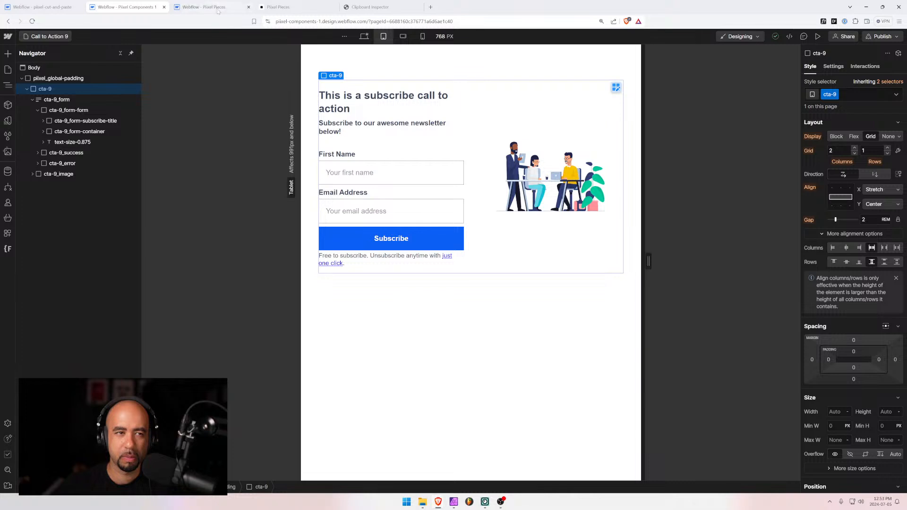
pyautogui.click(45, 37)
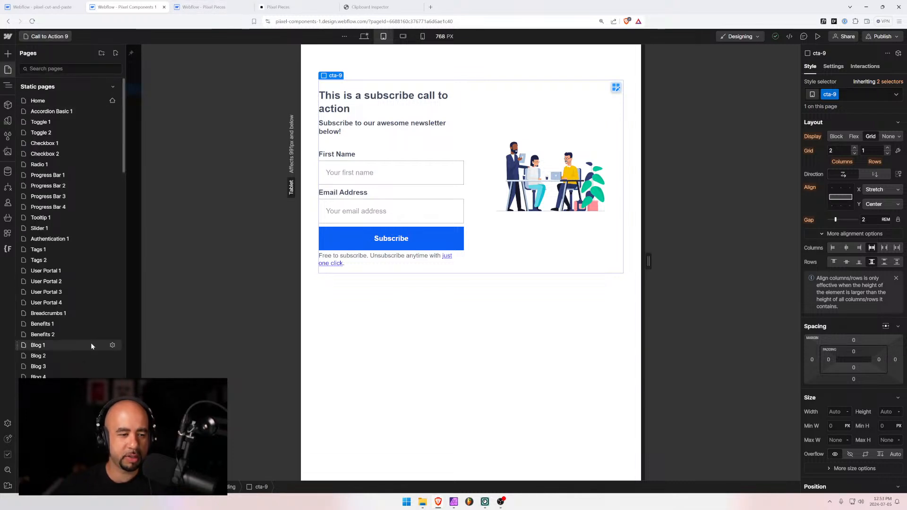
pyautogui.scroll(-3, 92, 347)
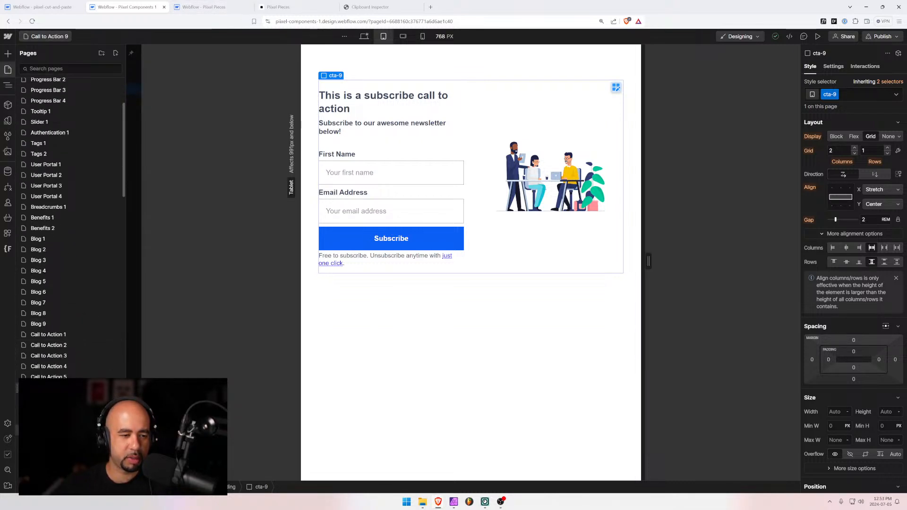
pyautogui.click(49, 387)
pyautogui.click(403, 37)
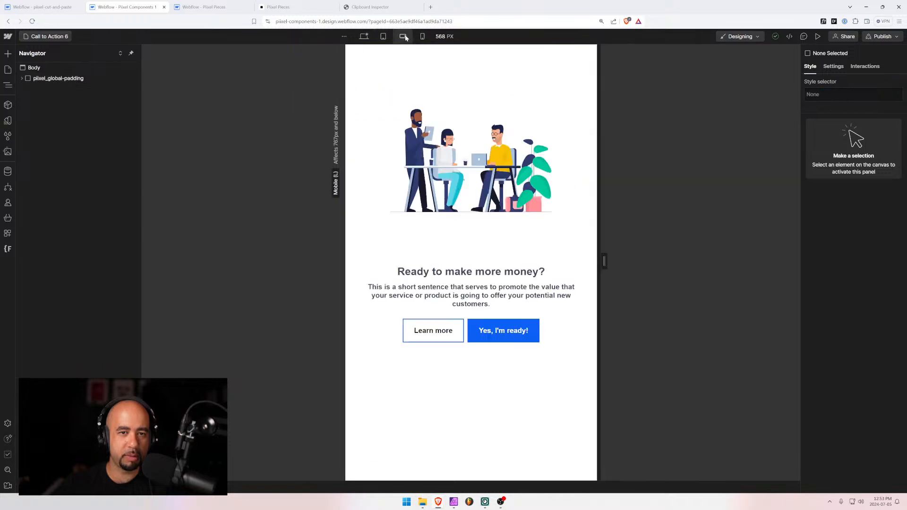
pyautogui.click(367, 38)
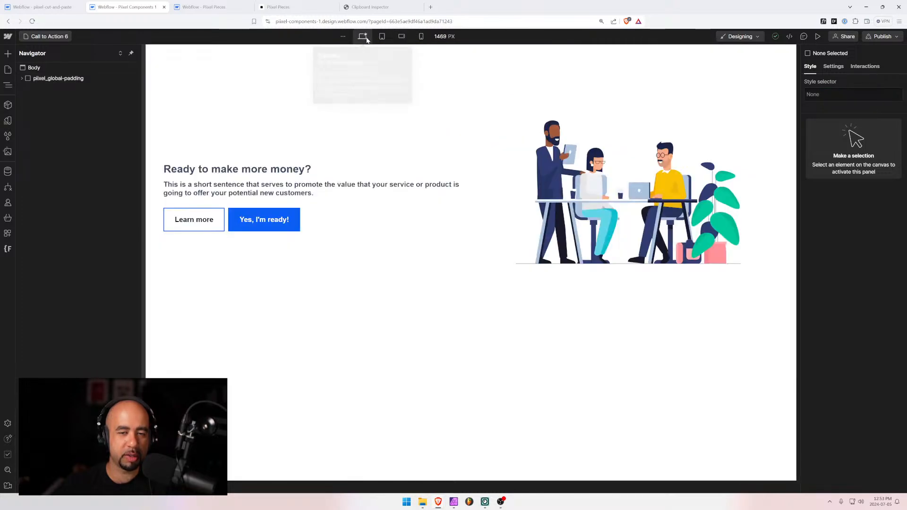
# Go back to the Call to Action 9 page and preview it at tablet width
pyautogui.click(42, 37)
pyautogui.scroll(-5, 56, 334)
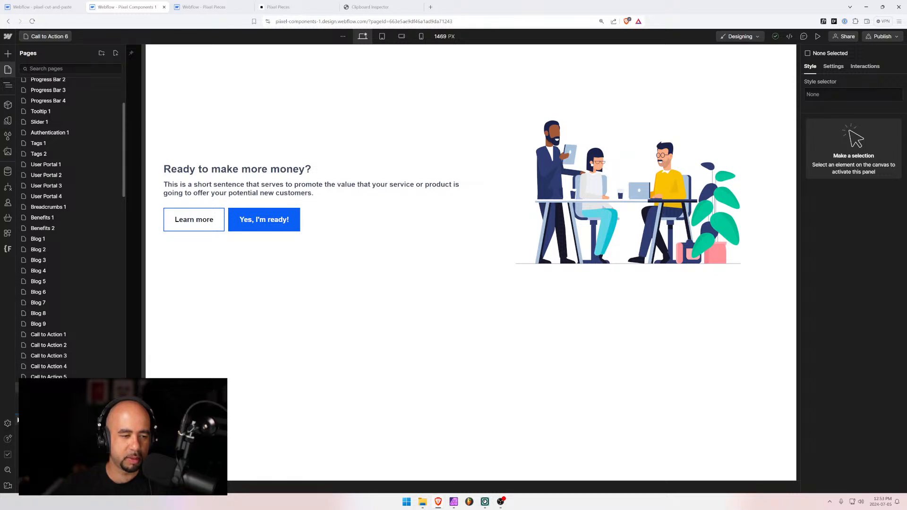
pyautogui.click(49, 419)
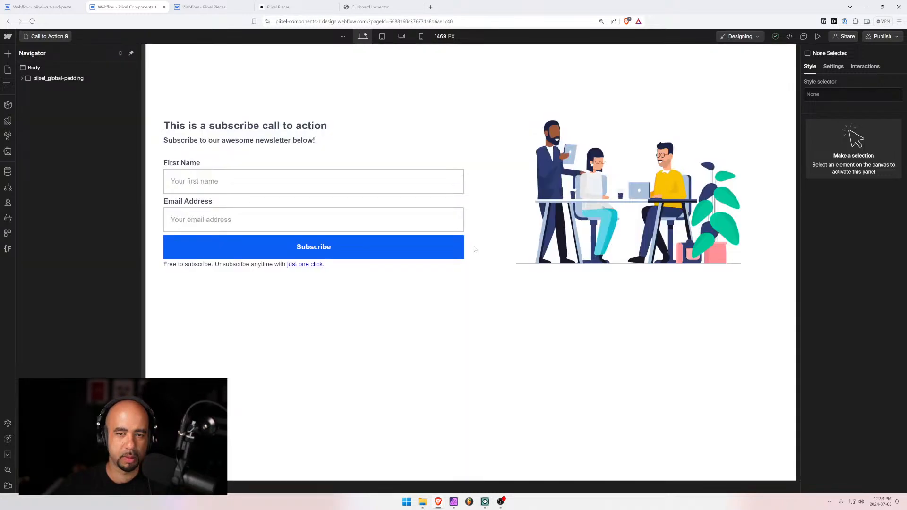
pyautogui.click(381, 37)
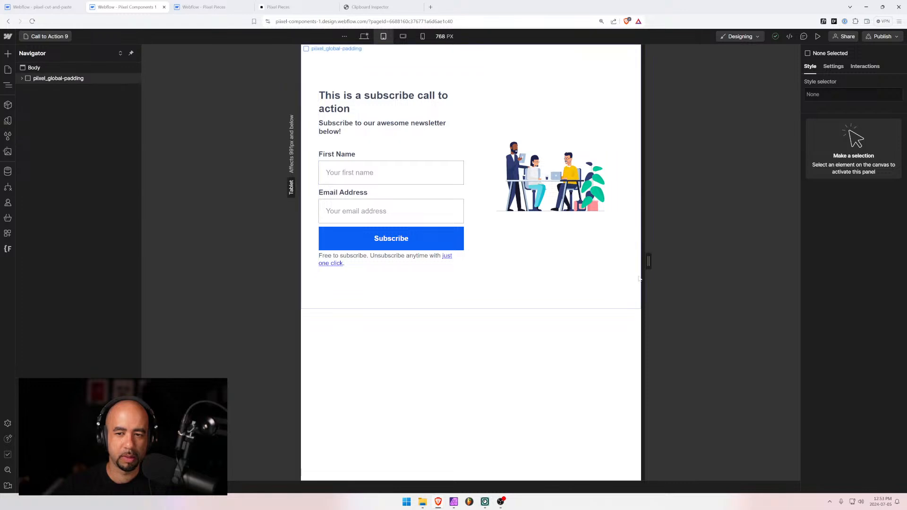
# At the mobile landscape breakpoint, set the cta-9 grid to 1 column
pyautogui.moveTo(645, 257)
pyautogui.moveTo(644, 257); pyautogui.dragTo(623, 257)
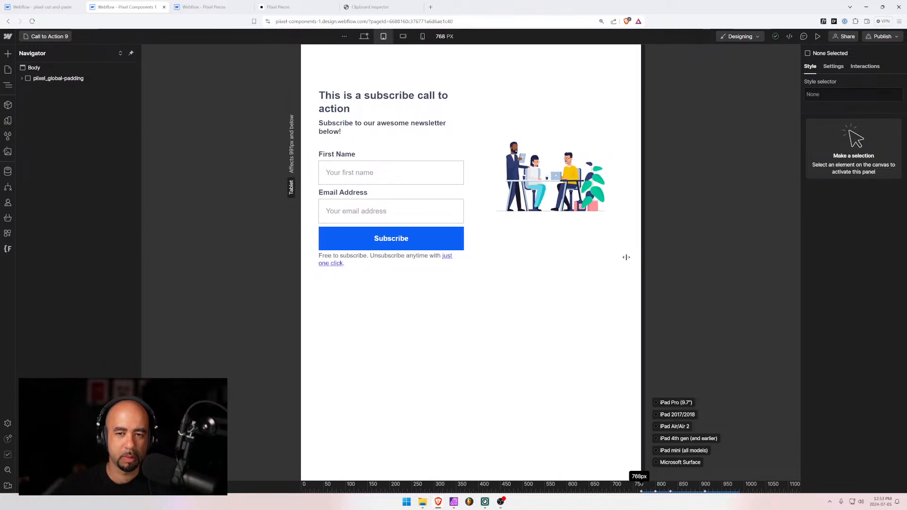
pyautogui.click(402, 37)
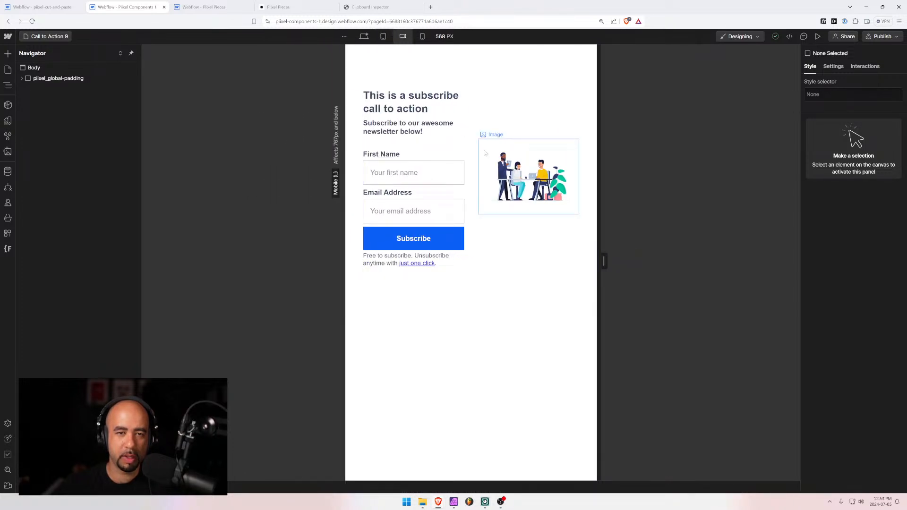
pyautogui.click(519, 175)
pyautogui.click(45, 89)
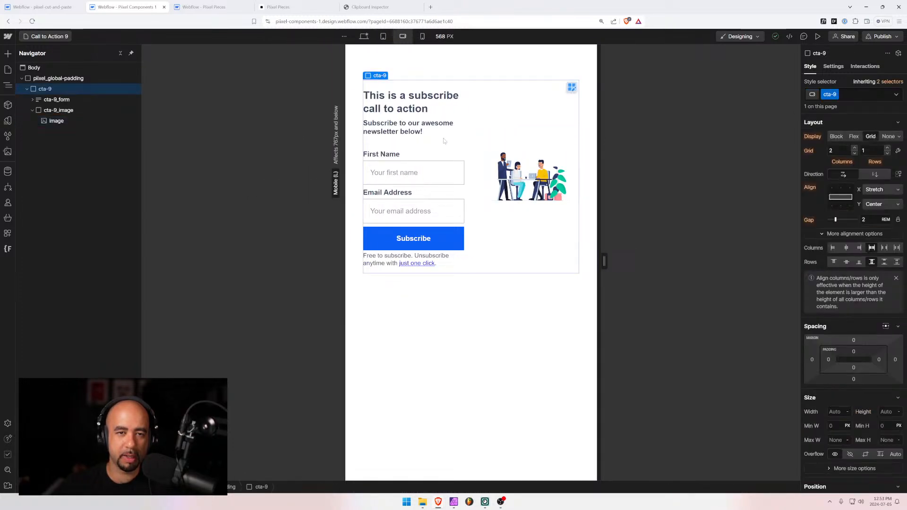
pyautogui.click(32, 111)
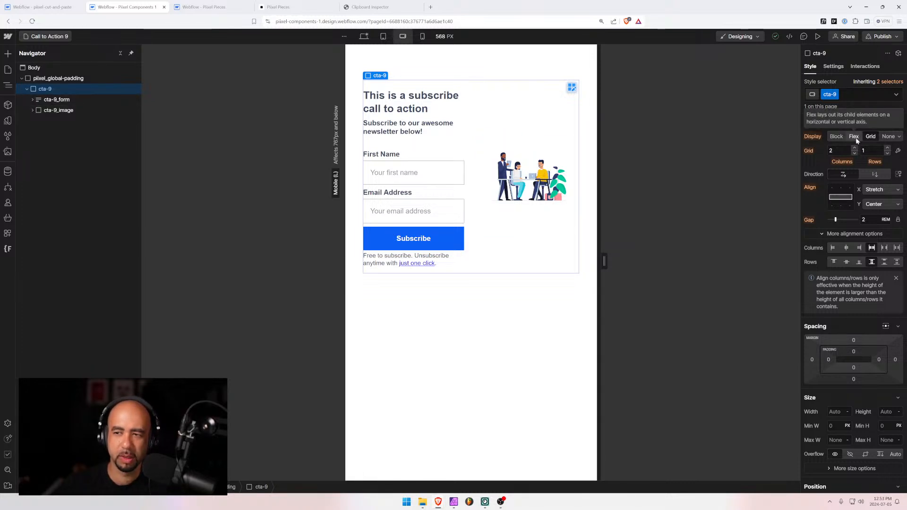
pyautogui.click(855, 153)
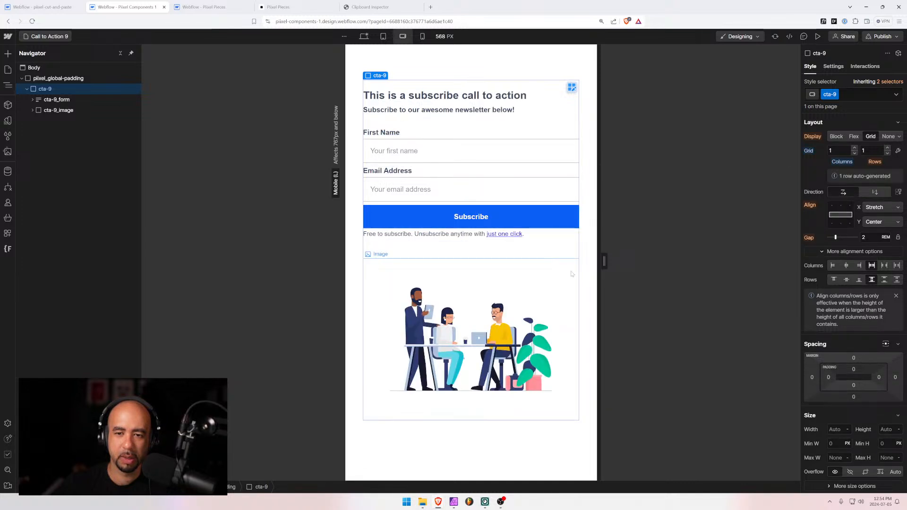
# Resize the mobile preview to confirm the form stacks above the illustration
pyautogui.moveTo(604, 262); pyautogui.dragTo(571, 265)
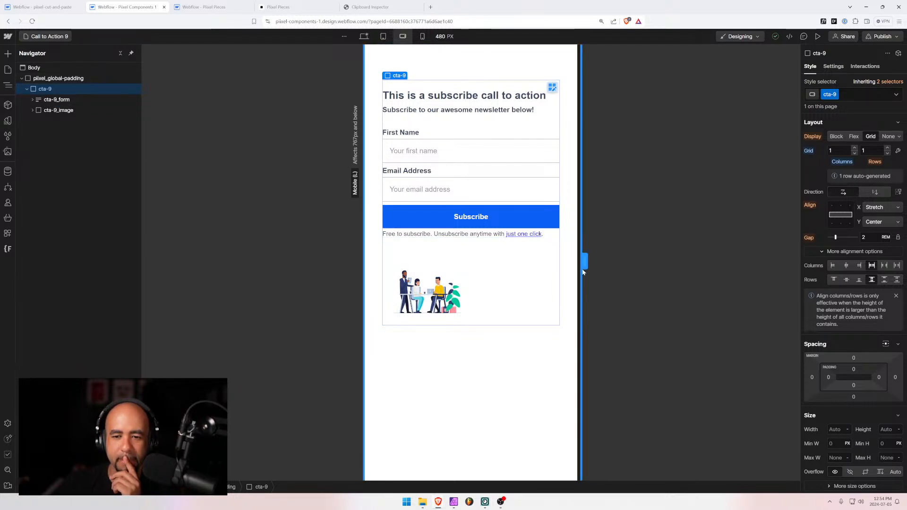
pyautogui.moveTo(584, 261); pyautogui.dragTo(622, 263)
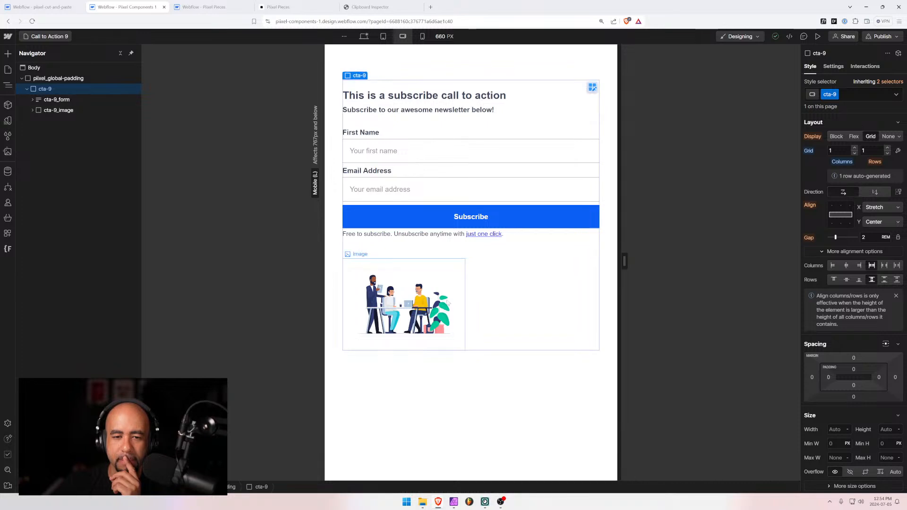
pyautogui.click(476, 321)
pyautogui.click(453, 412)
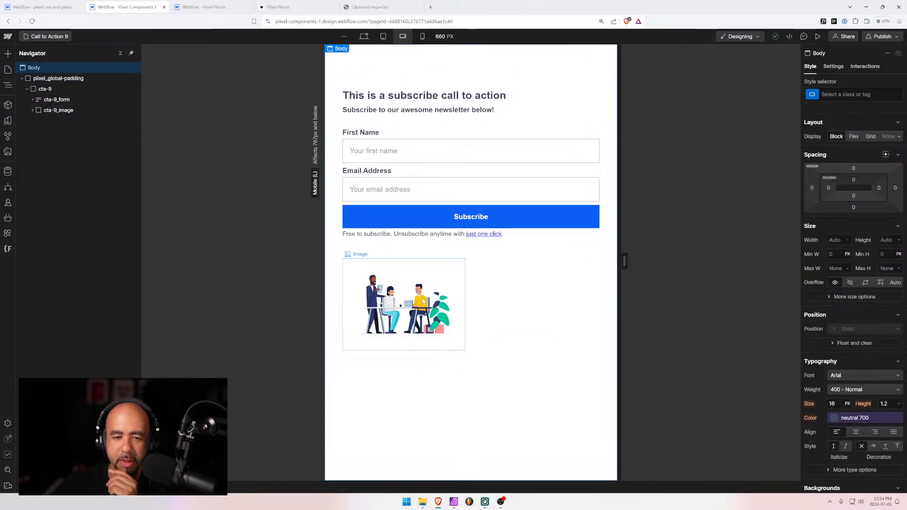
pyautogui.click(410, 310)
pyautogui.click(383, 36)
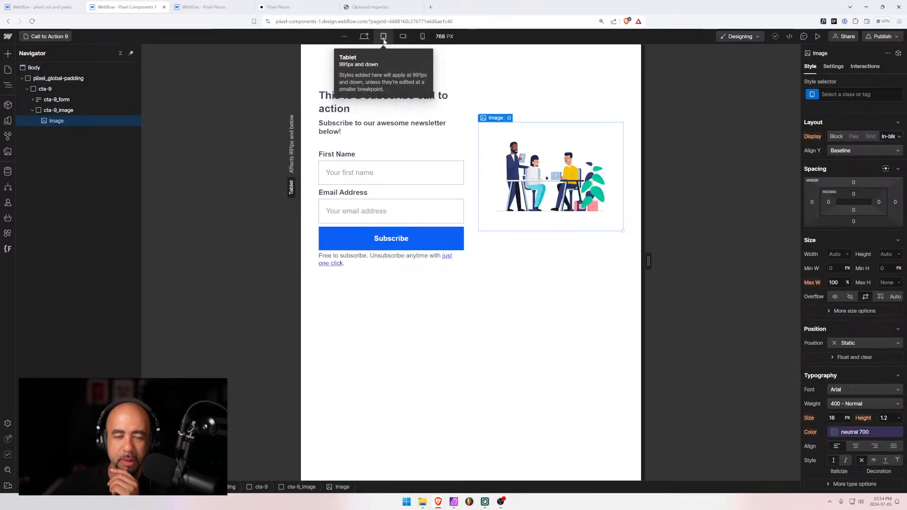
pyautogui.click(363, 36)
pyautogui.click(383, 36)
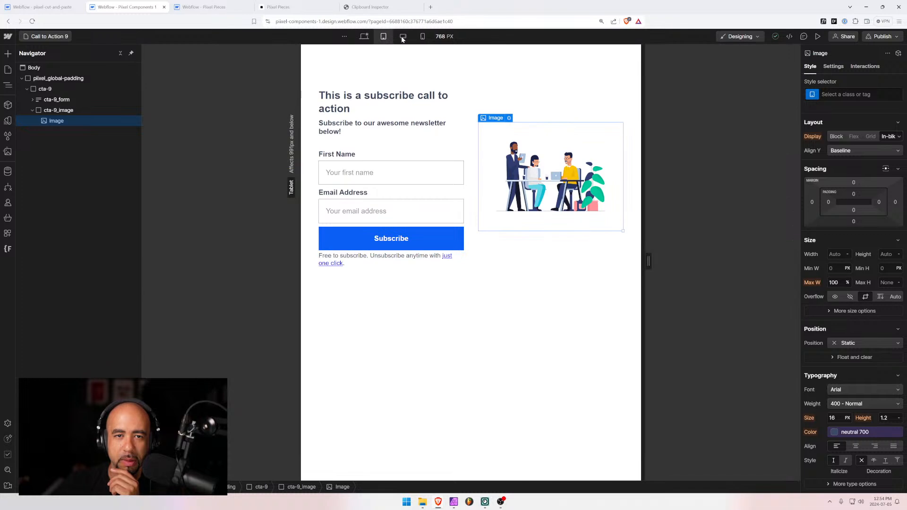
pyautogui.click(402, 36)
pyautogui.moveTo(604, 261); pyautogui.dragTo(629, 262)
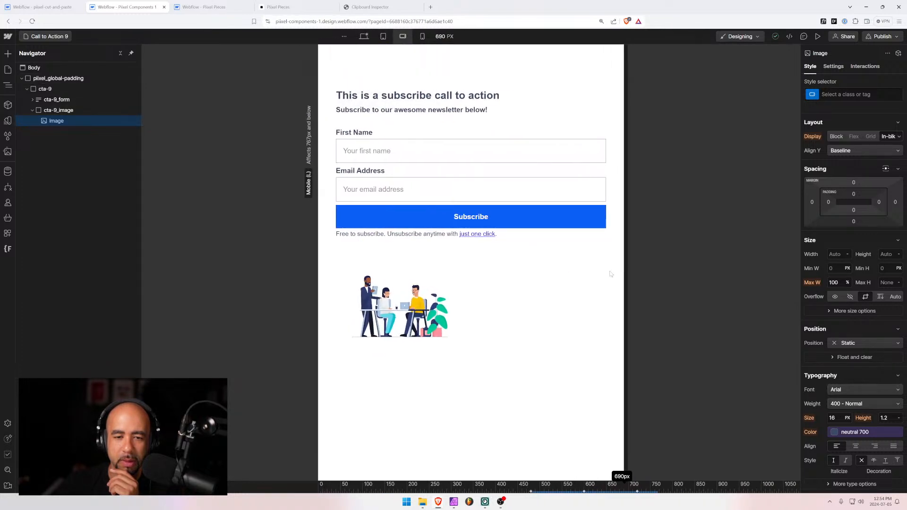
pyautogui.click(516, 267)
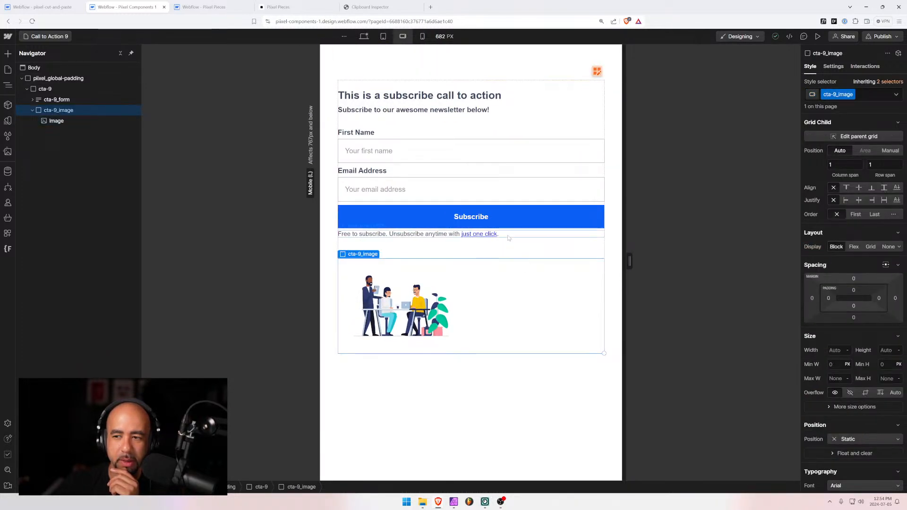
pyautogui.click(489, 256)
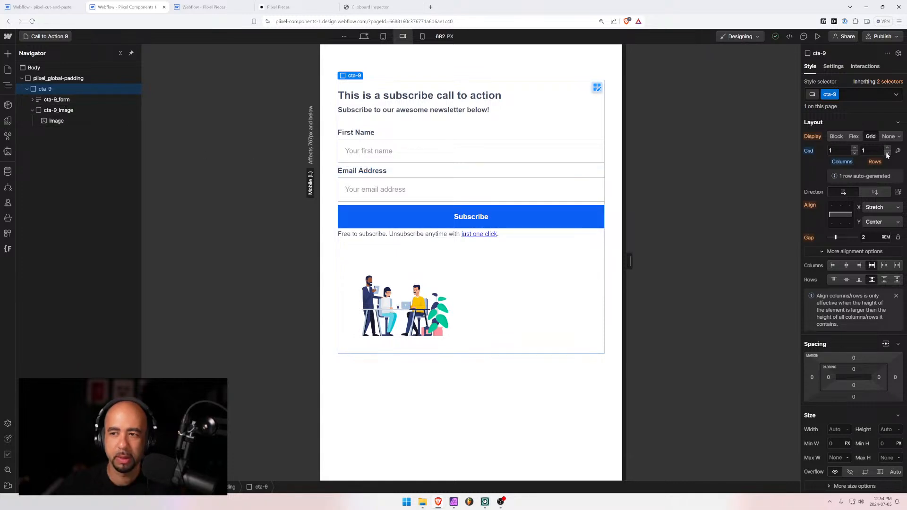
pyautogui.keyDown('alt'); pyautogui.click(807, 152); pyautogui.keyUp('alt')
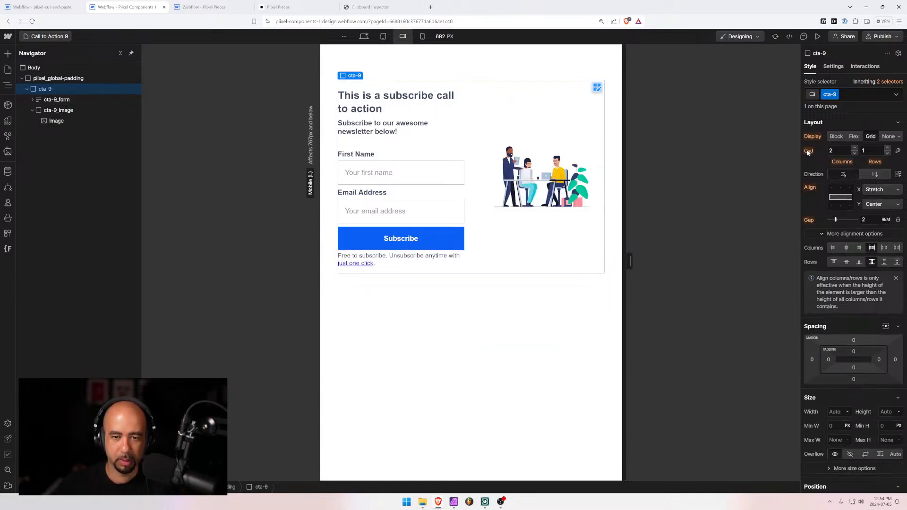
pyautogui.click(856, 155)
pyautogui.moveTo(636, 262)
pyautogui.mouseDown()
pyautogui.moveTo(587, 262)
pyautogui.moveTo(631, 262)
pyautogui.mouseUp()
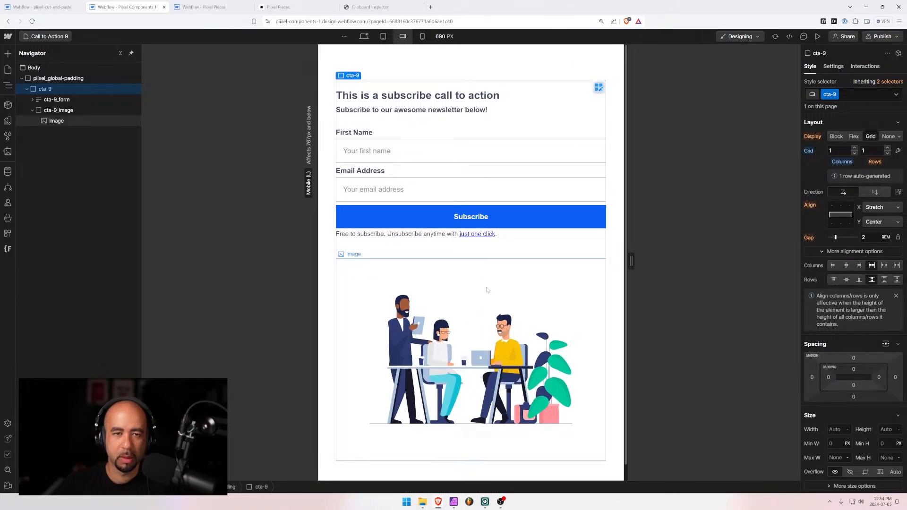
pyautogui.click(33, 110)
pyautogui.click(45, 113)
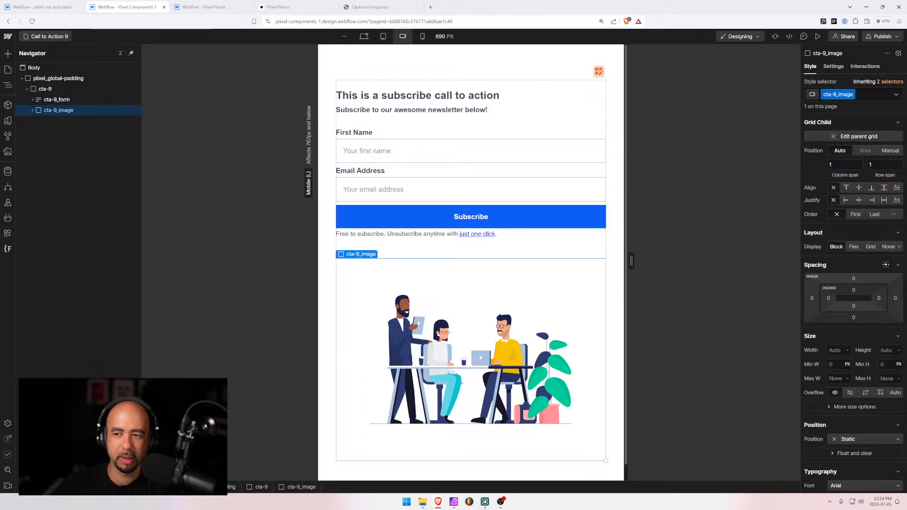
pyautogui.hotkey('ctrl', 'z')
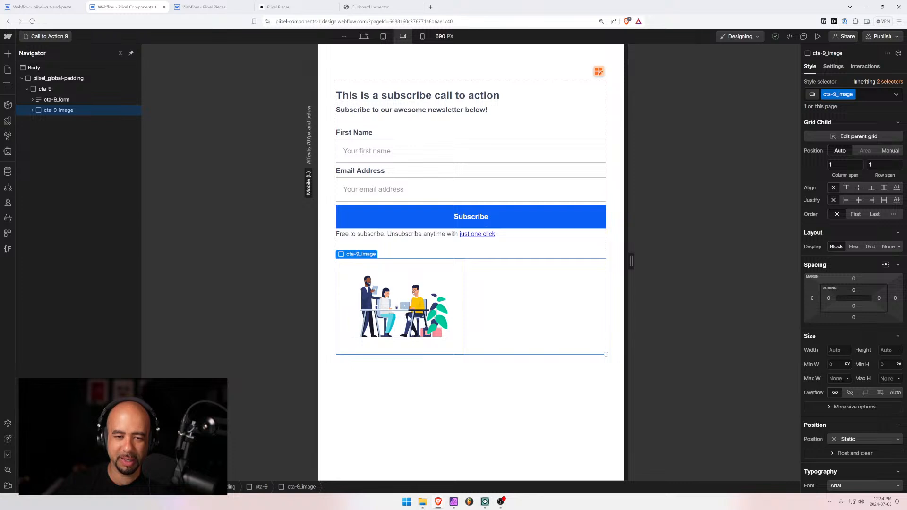
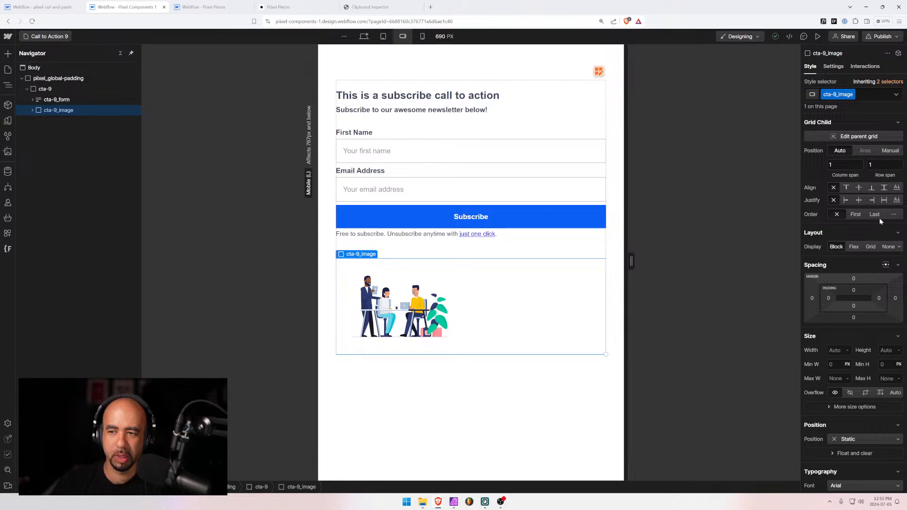
# Set cta-9_image's Grid Child Order to First at mobile landscape, then check mobile portrait
pyautogui.click(856, 215)
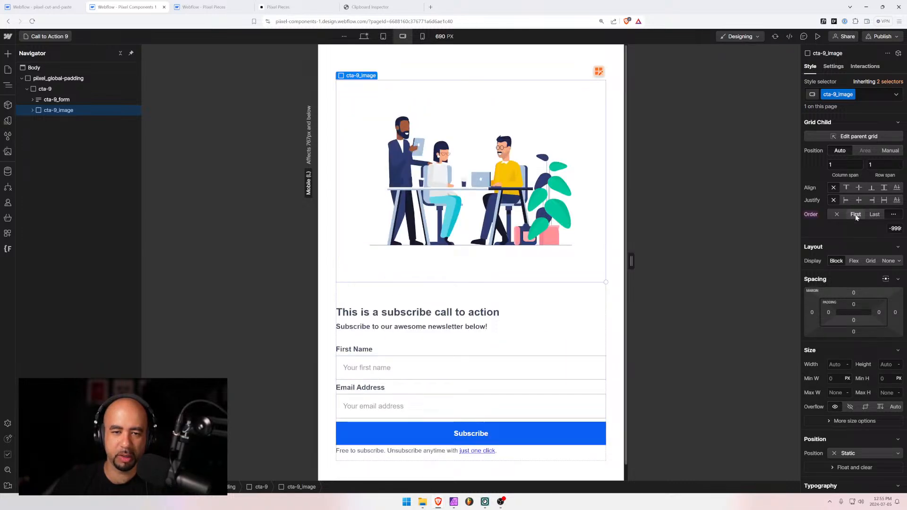
pyautogui.scroll(-1, 465, 325)
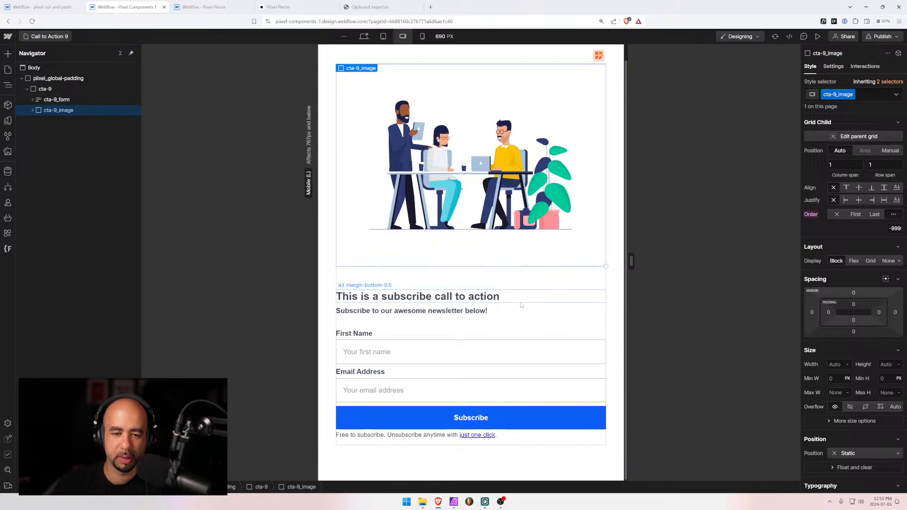
pyautogui.click(422, 38)
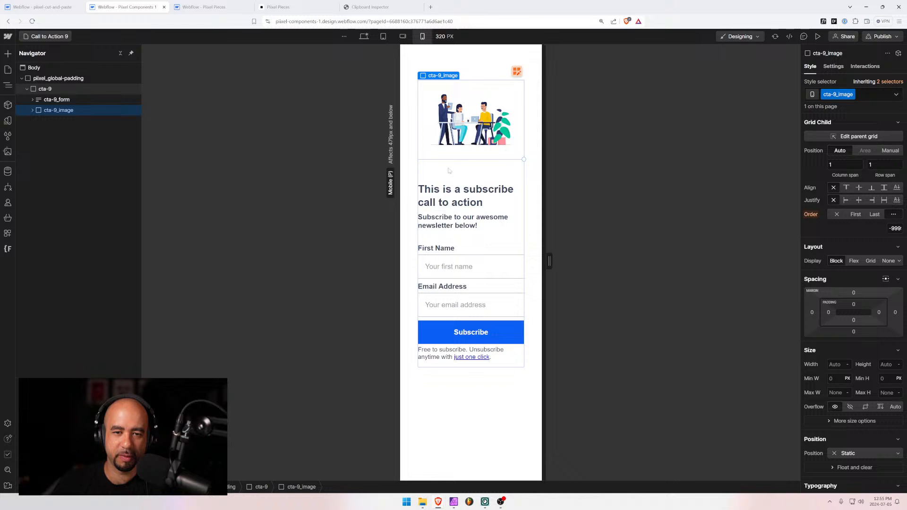
pyautogui.click(402, 37)
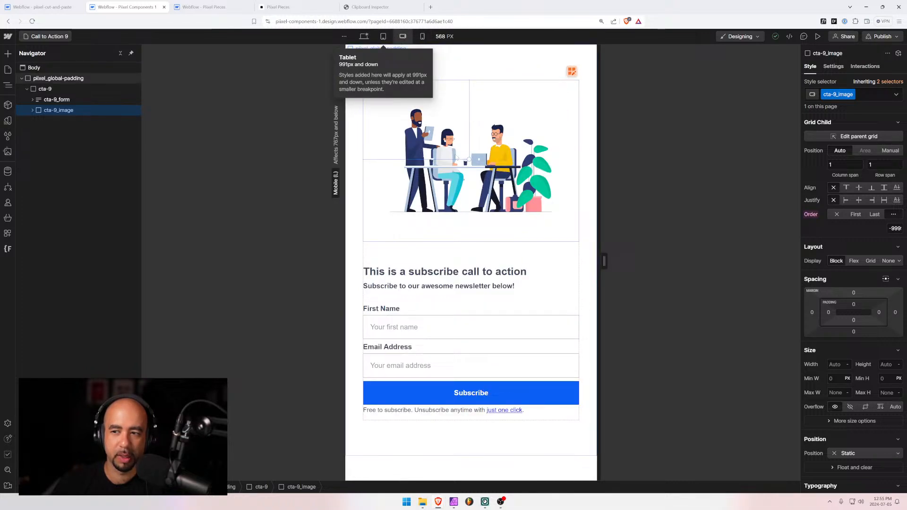
# Inspect cta-9_form's parts, including the cta-9_success message, in the Navigator
pyautogui.click(45, 88)
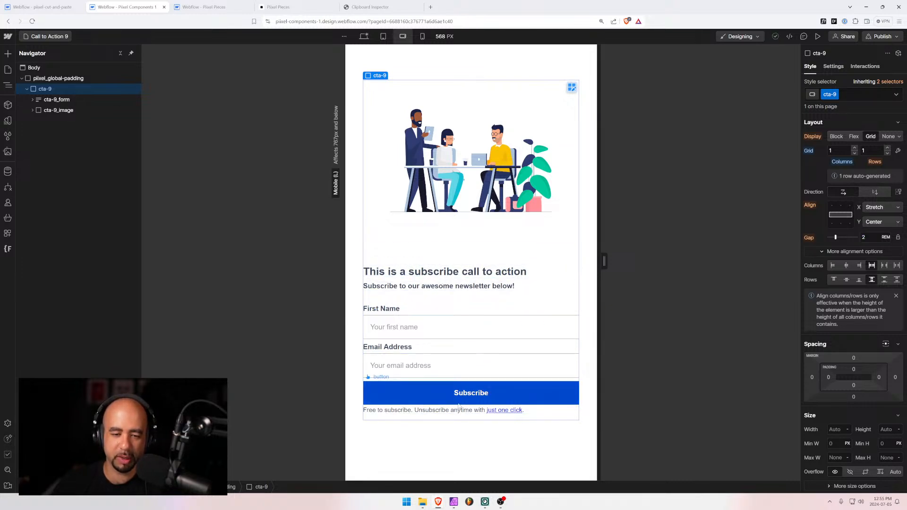
pyautogui.click(453, 415)
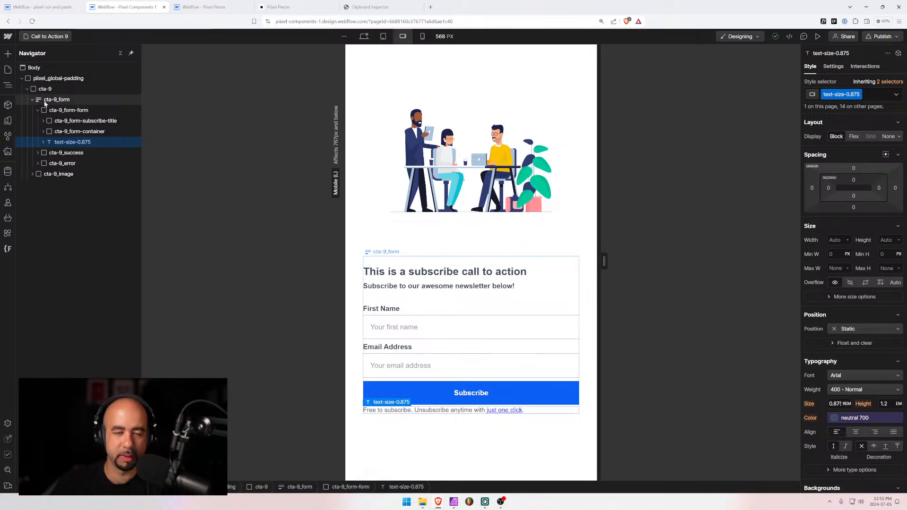
pyautogui.click(45, 104)
pyautogui.click(32, 100)
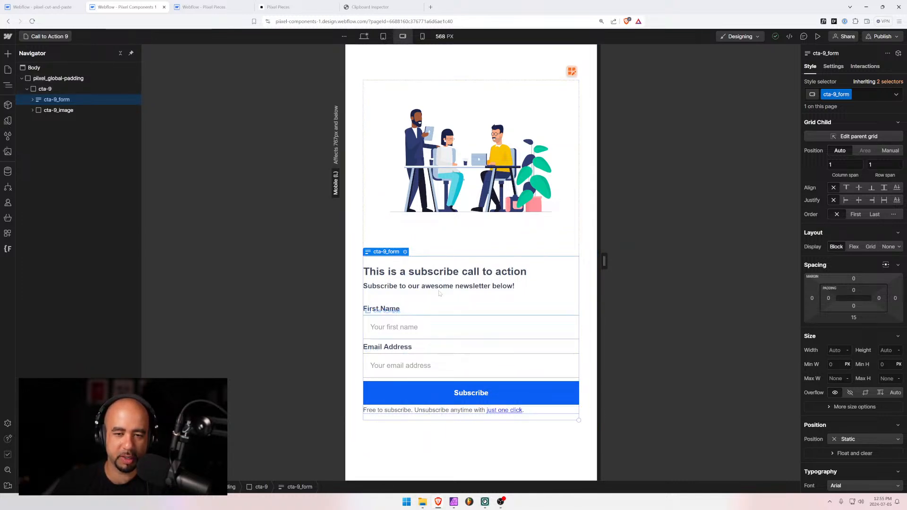
pyautogui.click(32, 100)
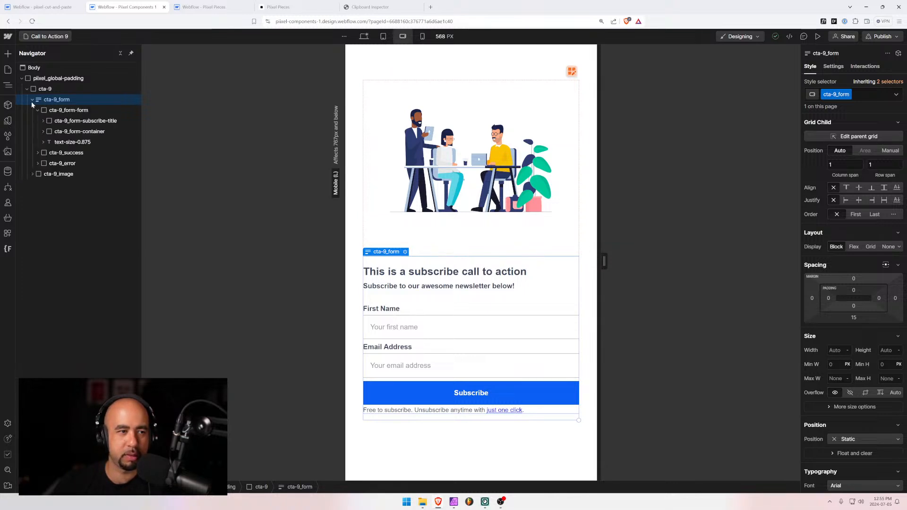
pyautogui.click(41, 110)
pyautogui.click(38, 110)
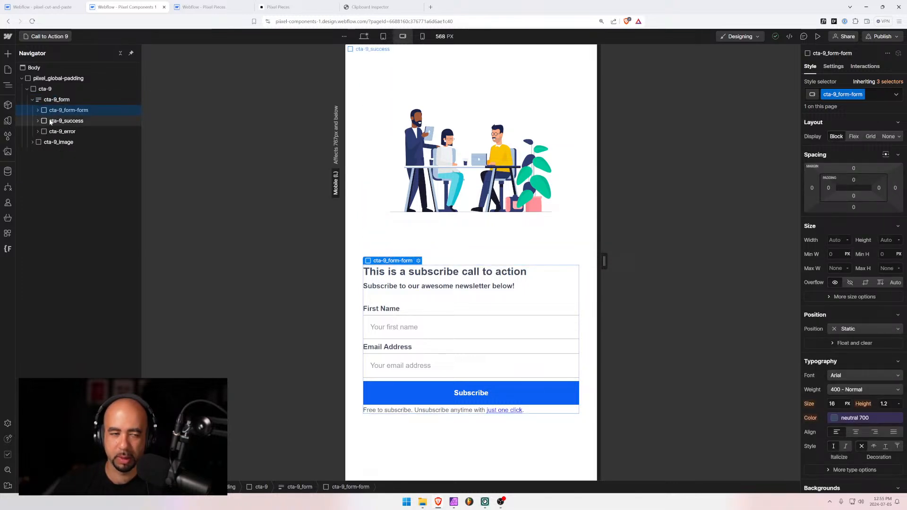
pyautogui.click(49, 121)
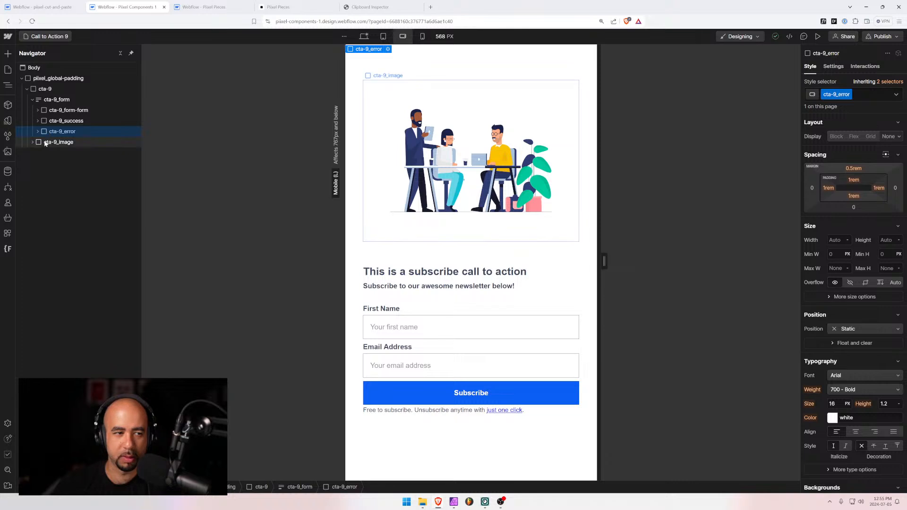
pyautogui.click(48, 99)
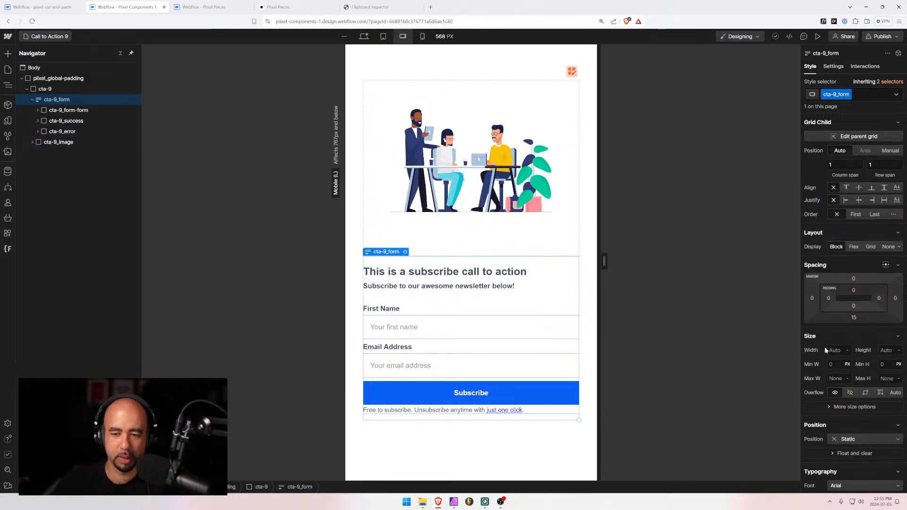
# At desktop, set cta-9_form's bottom margin to 0
pyautogui.click(363, 36)
pyautogui.click(854, 317)
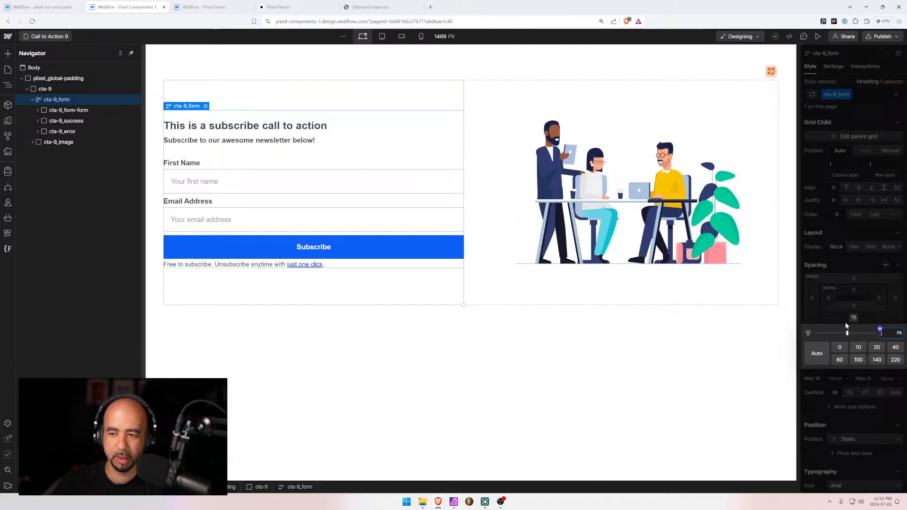
pyautogui.click(841, 347)
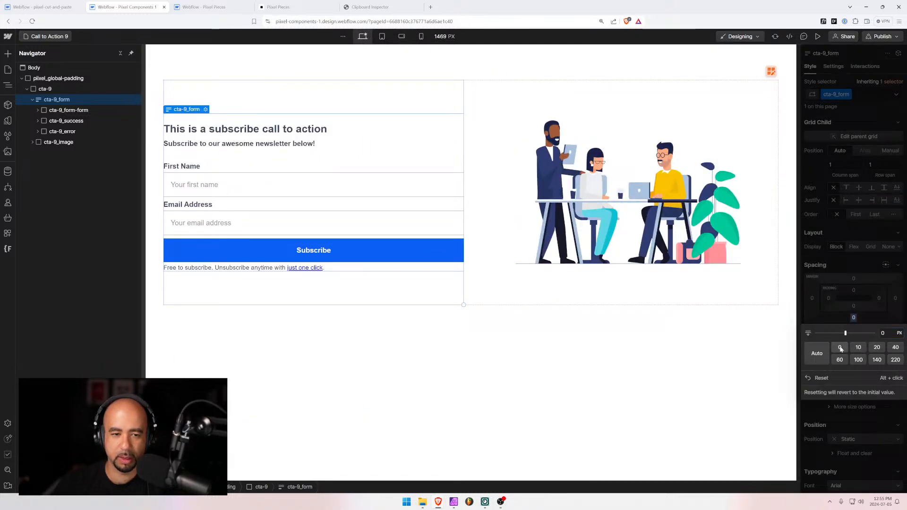
pyautogui.click(508, 338)
# On the Call to Action 8 page, set cta-8_form's bottom margin to 0
pyautogui.click(37, 37)
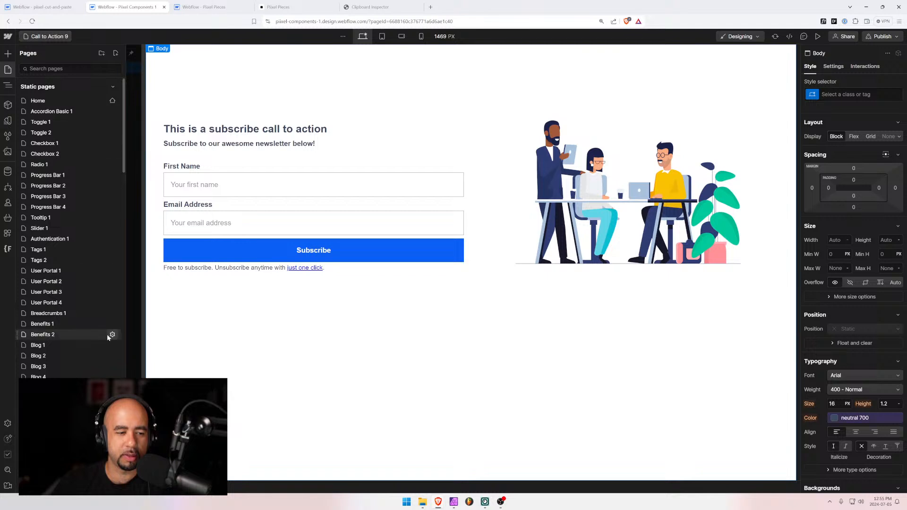
pyautogui.scroll(-5, 108, 336)
pyautogui.click(60, 268)
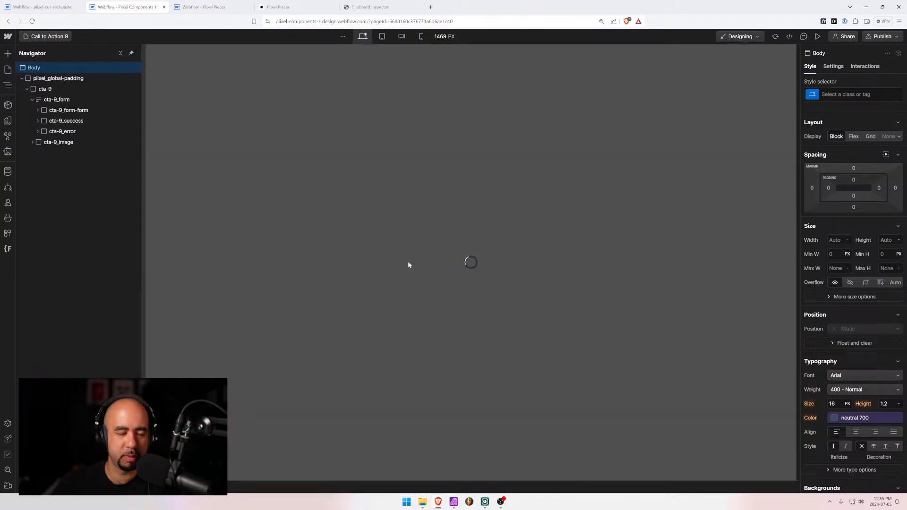
pyautogui.click(317, 171)
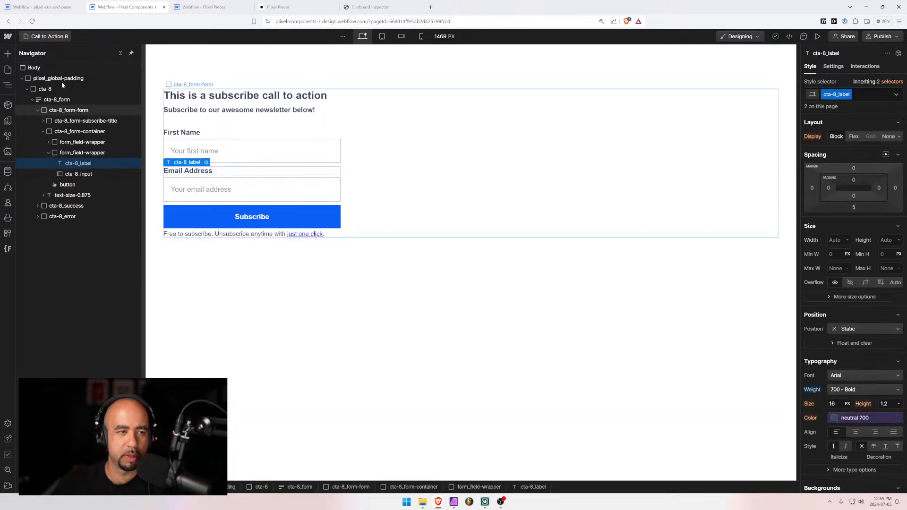
pyautogui.click(56, 99)
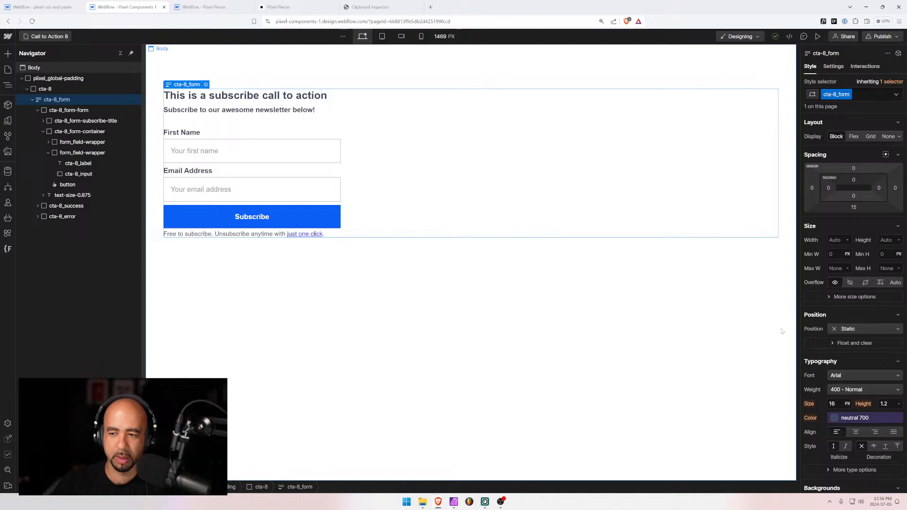
pyautogui.click(853, 208)
pyautogui.click(839, 238)
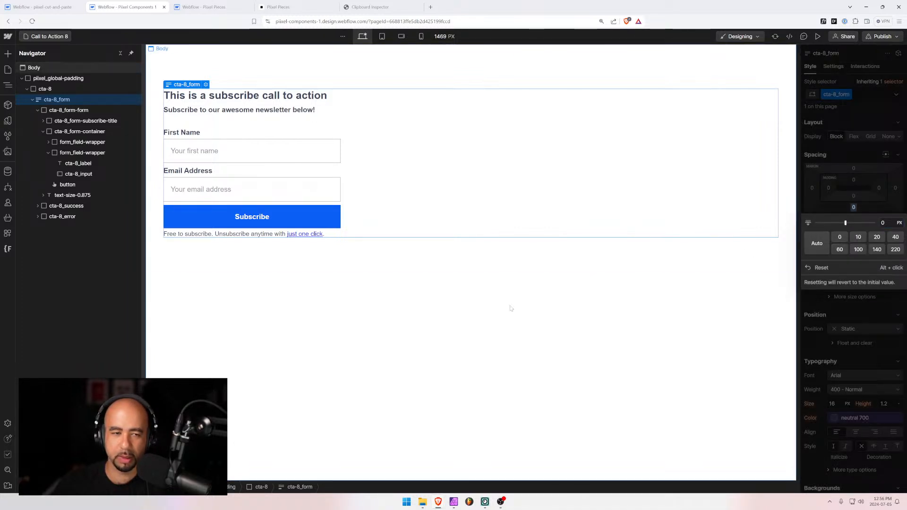
# Return to the Pixel Components designer and reopen the Call to Action 9 page
pyautogui.click(204, 6)
pyautogui.click(129, 6)
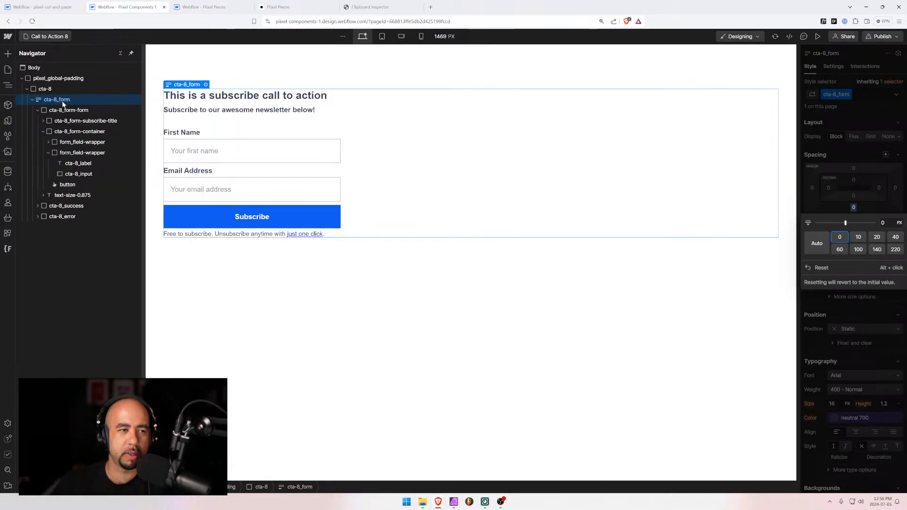
pyautogui.click(49, 37)
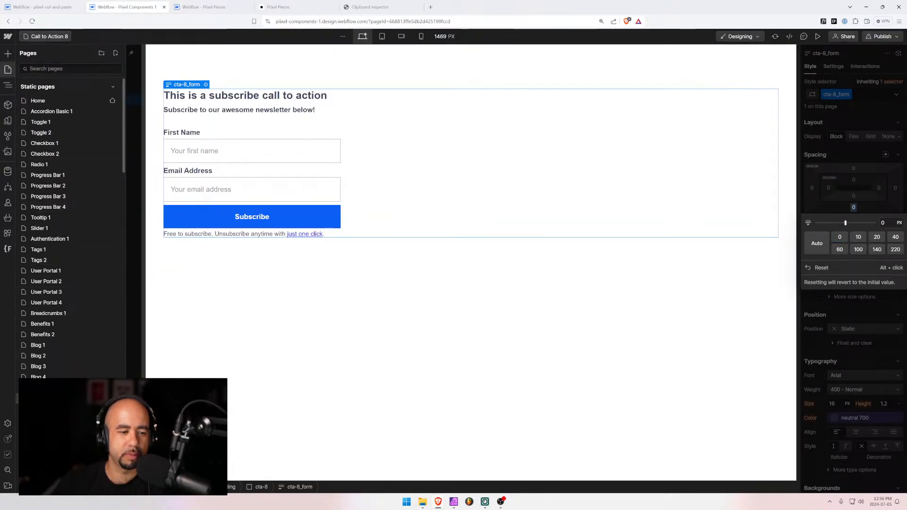
pyautogui.scroll(-5, 67, 303)
pyautogui.click(63, 278)
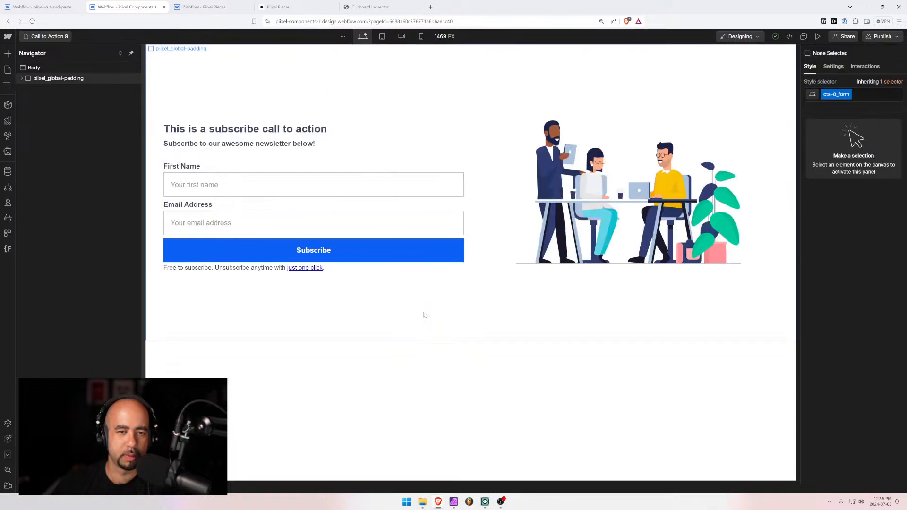
# Select the cta-9 block and review it at tablet, mobile landscape and desktop widths
pyautogui.click(473, 136)
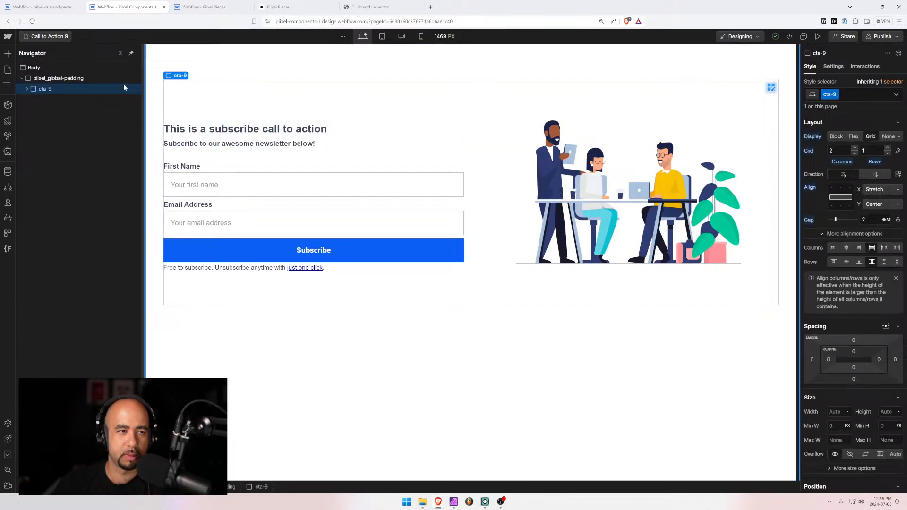
pyautogui.click(22, 78)
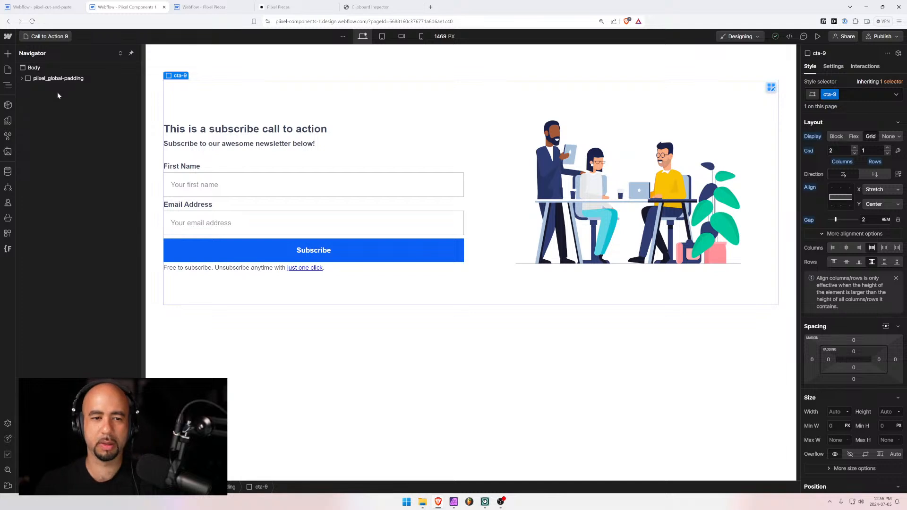
pyautogui.click(381, 36)
pyautogui.click(401, 37)
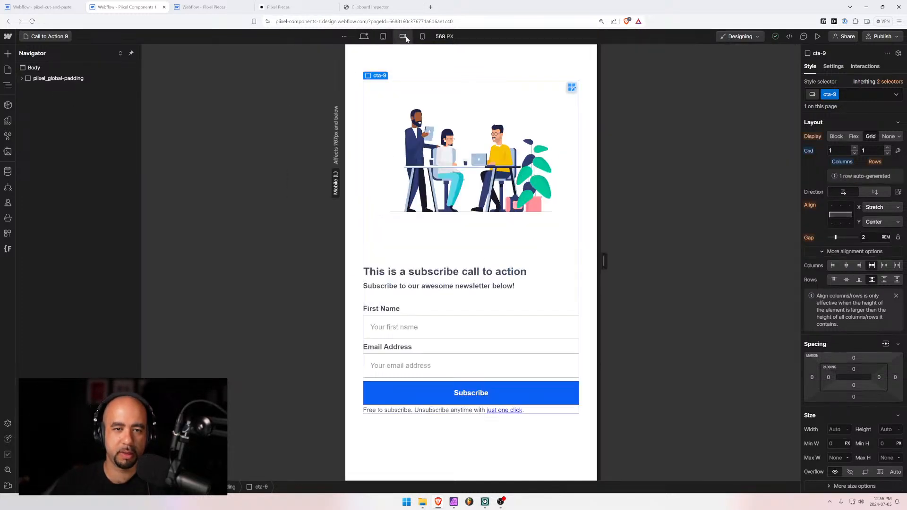
pyautogui.click(364, 36)
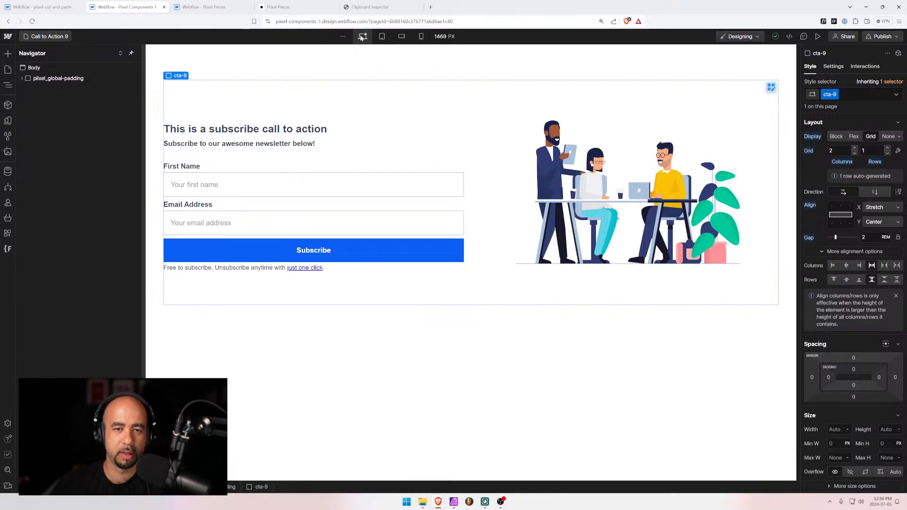
# Duplicate the Call to Action 9 page as a new page named 'Call to Action 10'
pyautogui.click(54, 36)
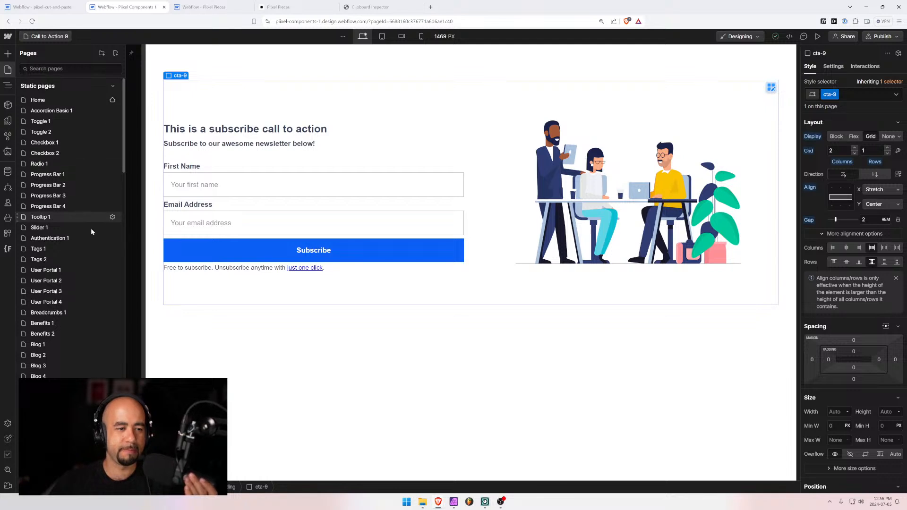
pyautogui.scroll(-7, 90, 237)
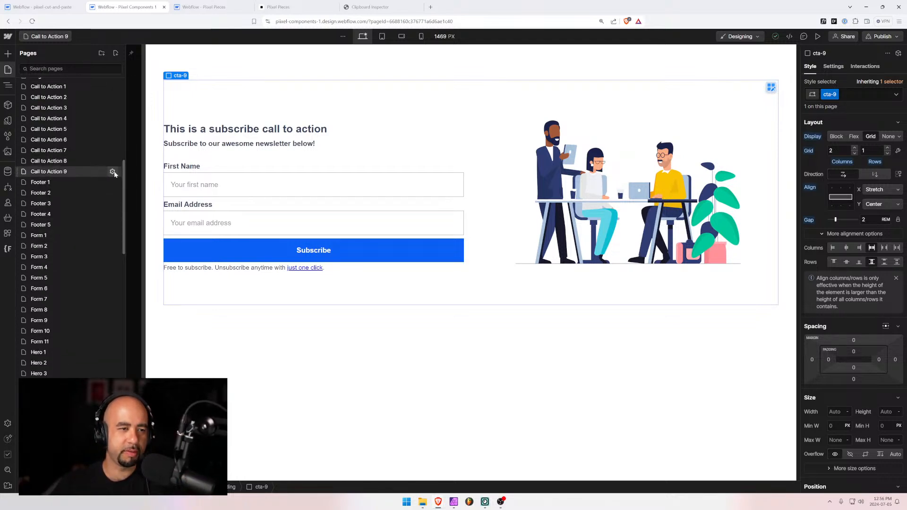
pyautogui.click(112, 171)
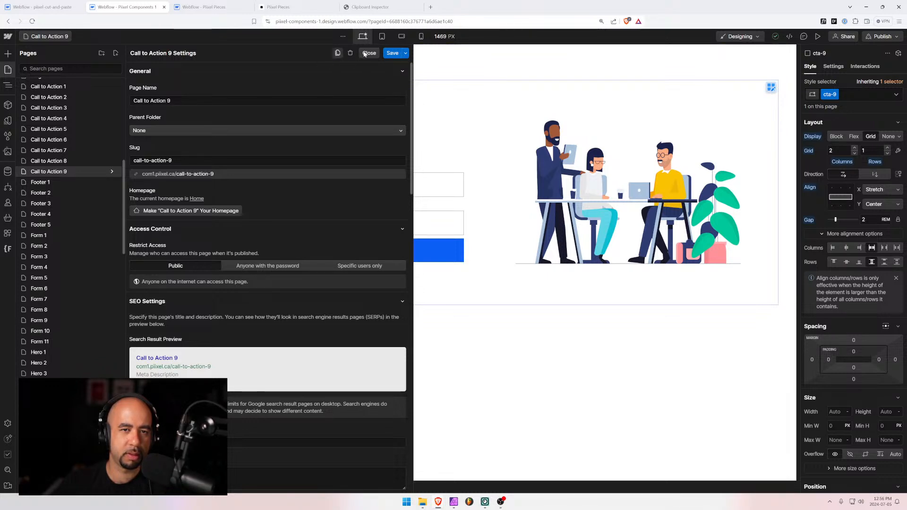
pyautogui.click(337, 53)
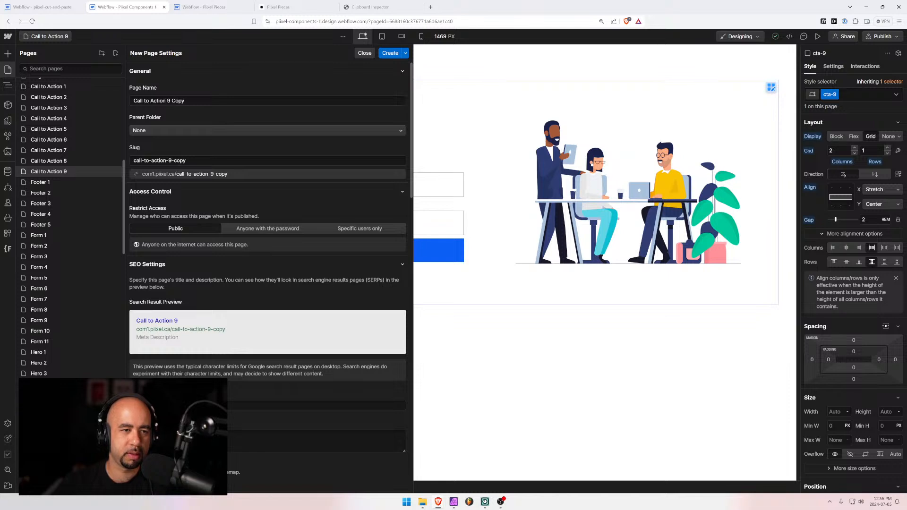
pyautogui.click(228, 101)
pyautogui.click(228, 101)
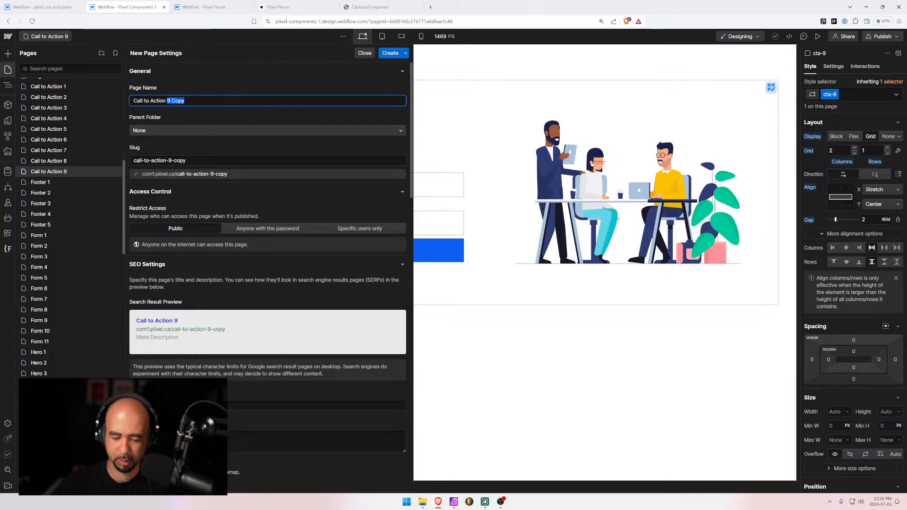
pyautogui.write('10')
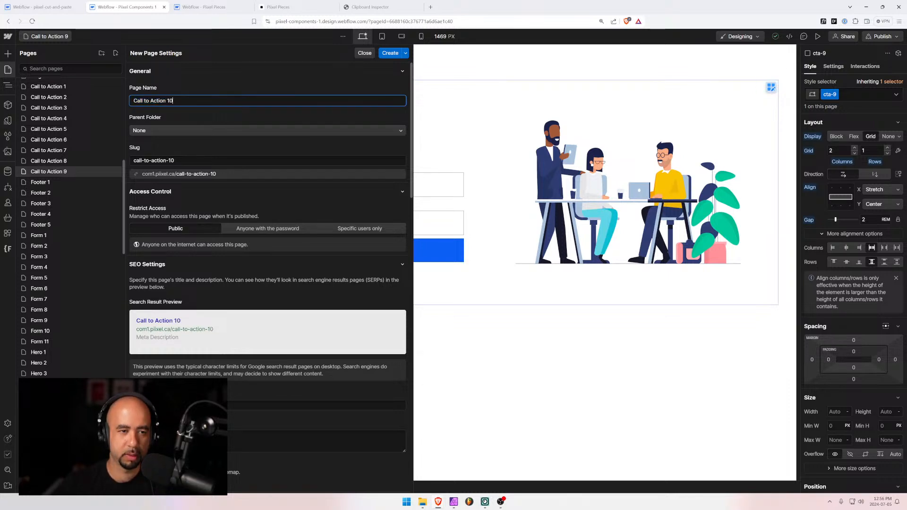
pyautogui.click(388, 54)
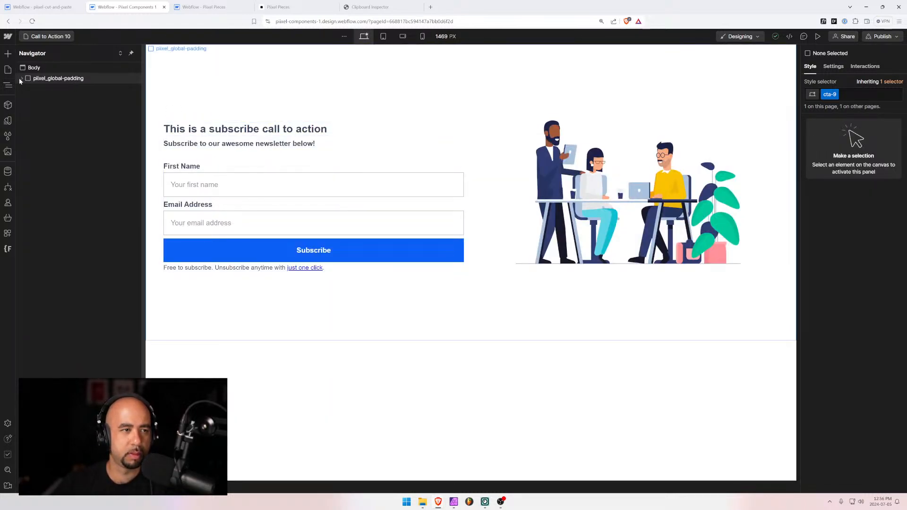
# Select the cta-9 section inside the page wrapper of the new page
pyautogui.click(21, 78)
pyautogui.click(33, 90)
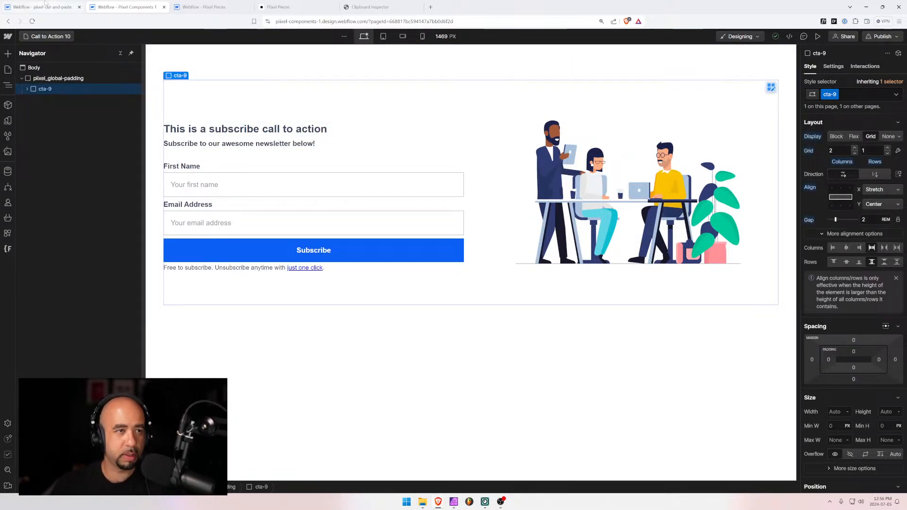
pyautogui.click(47, 7)
# Delete the old cta-9 section, clean up unused styles, and paste the subscribe section into the body
pyautogui.click(37, 78)
pyautogui.press('Delete')
pyautogui.press('Delete')
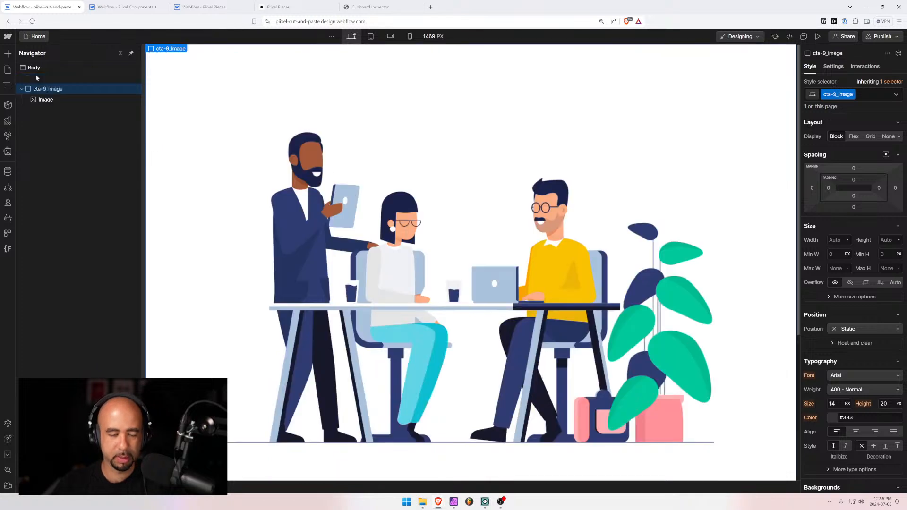
pyautogui.click(7, 136)
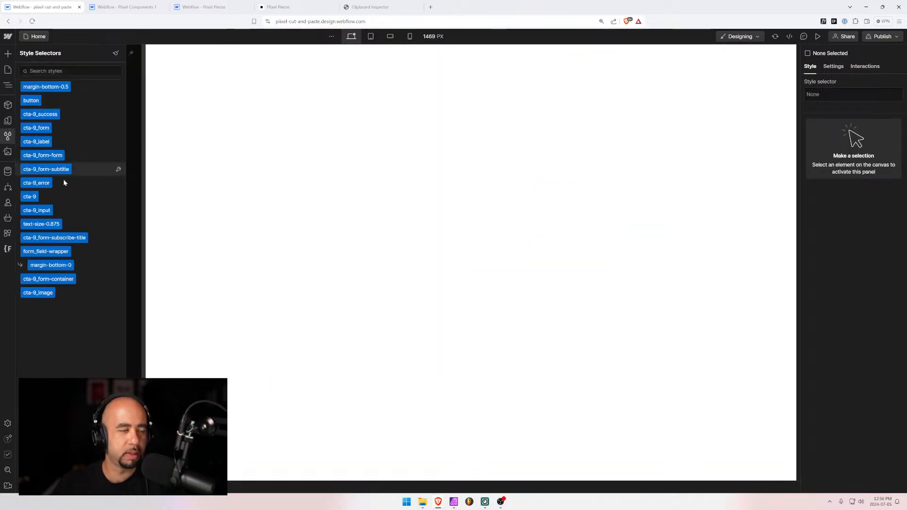
pyautogui.click(115, 53)
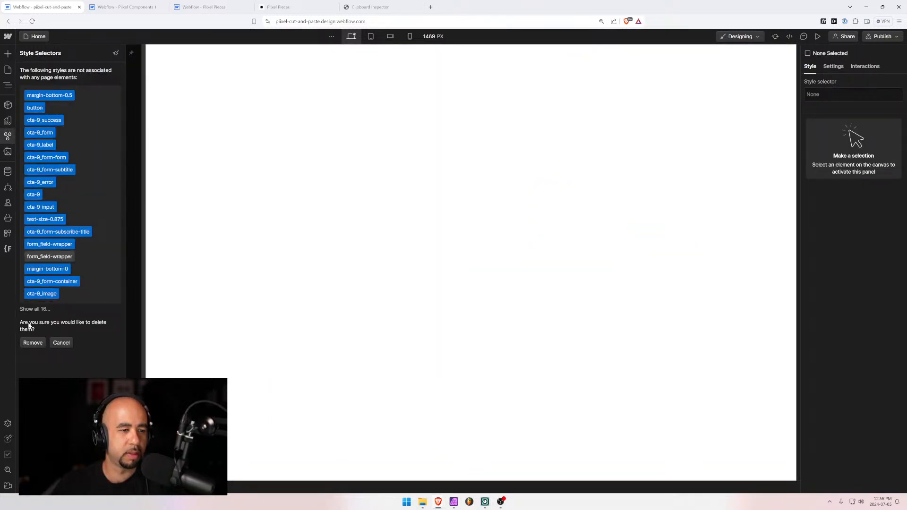
pyautogui.click(32, 339)
pyautogui.click(135, 67)
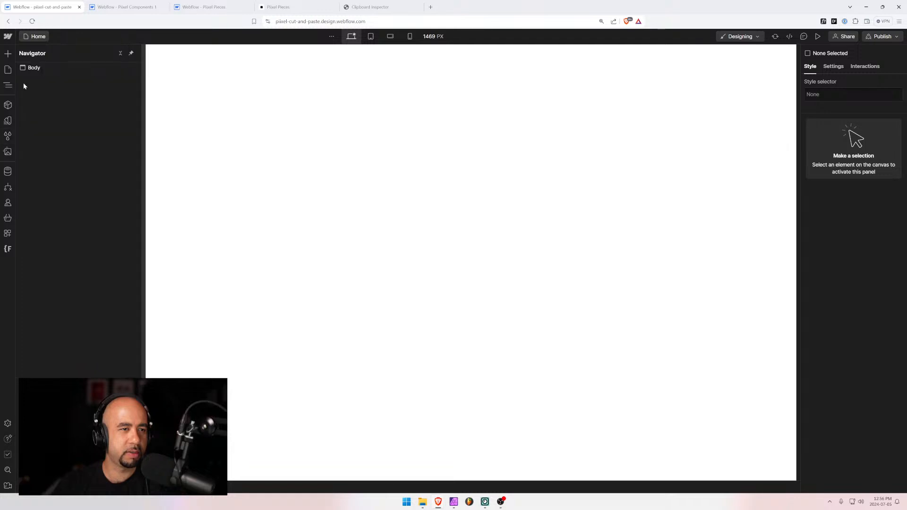
pyautogui.click(27, 69)
pyautogui.hotkey('ctrl', 'v')
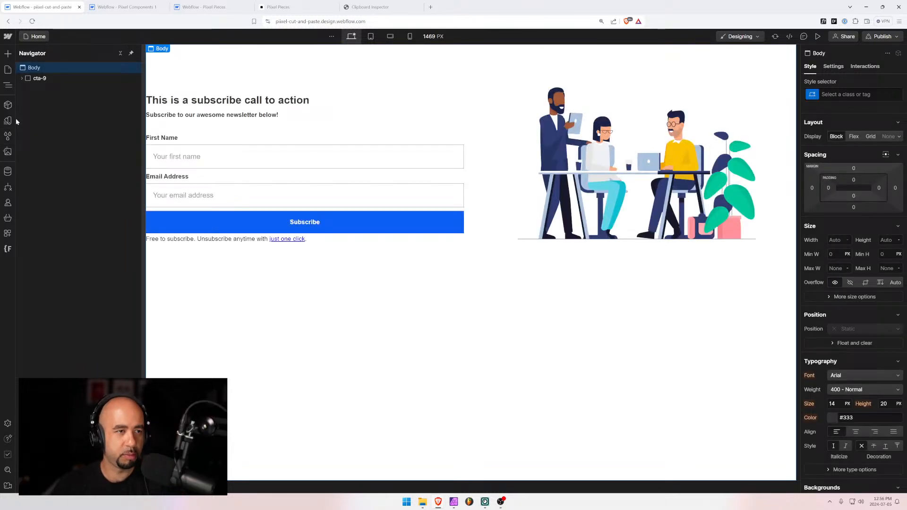
# Rename the cta-9 class folder to cta-10 in Finsweet Folders, save, and reload the Designer
pyautogui.click(7, 151)
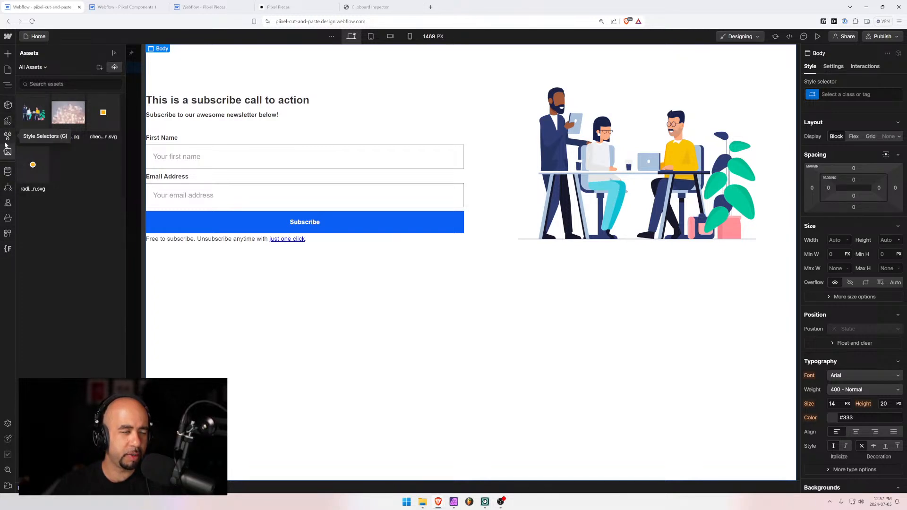
pyautogui.click(7, 249)
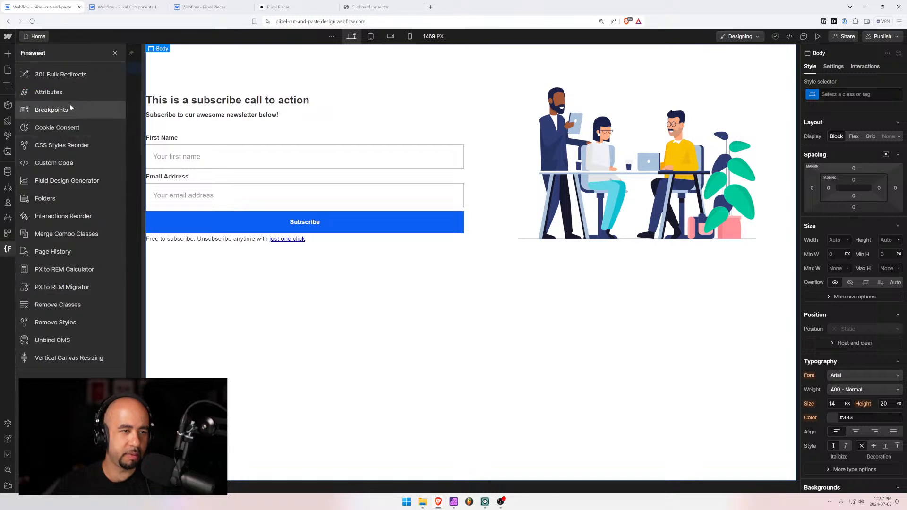
pyautogui.click(45, 198)
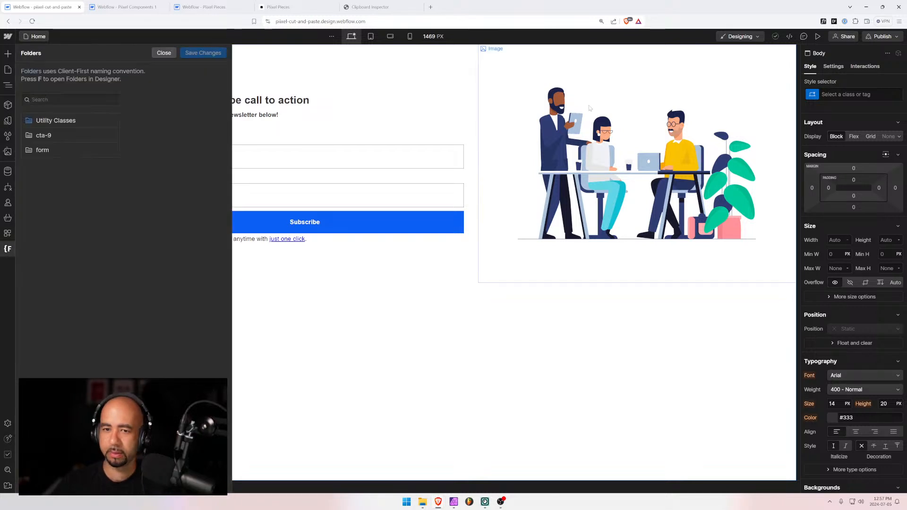
pyautogui.click(102, 135)
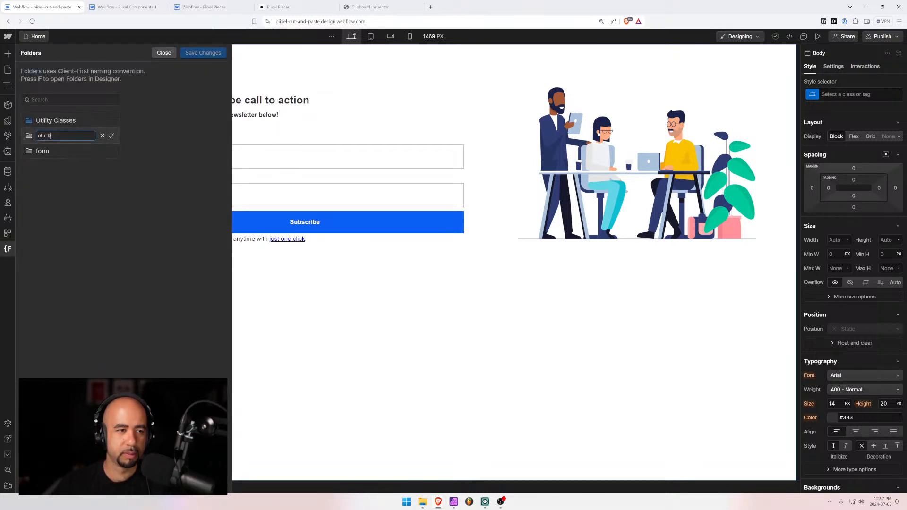
pyautogui.write('10')
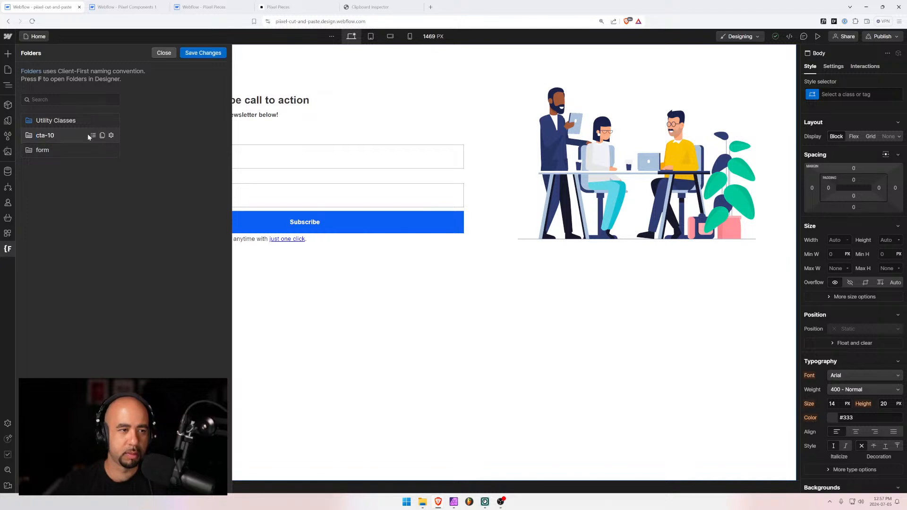
pyautogui.click(111, 135)
pyautogui.click(205, 53)
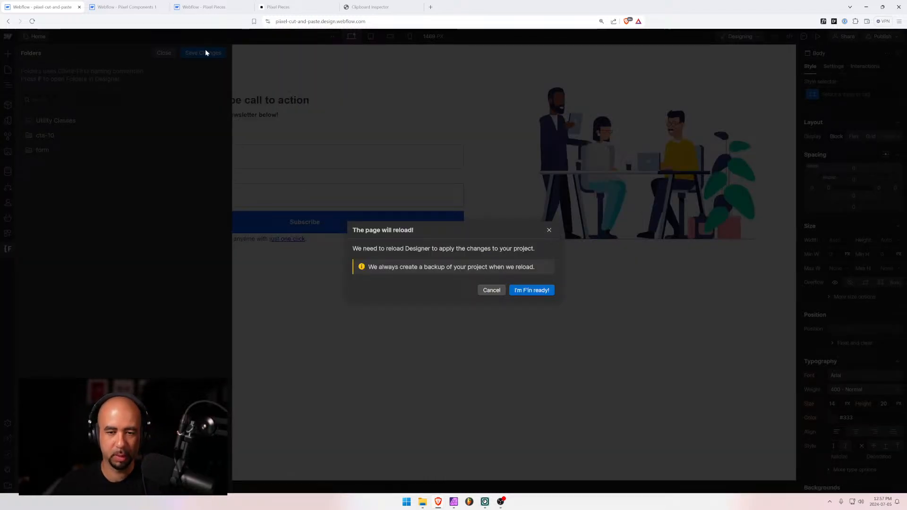
pyautogui.click(534, 290)
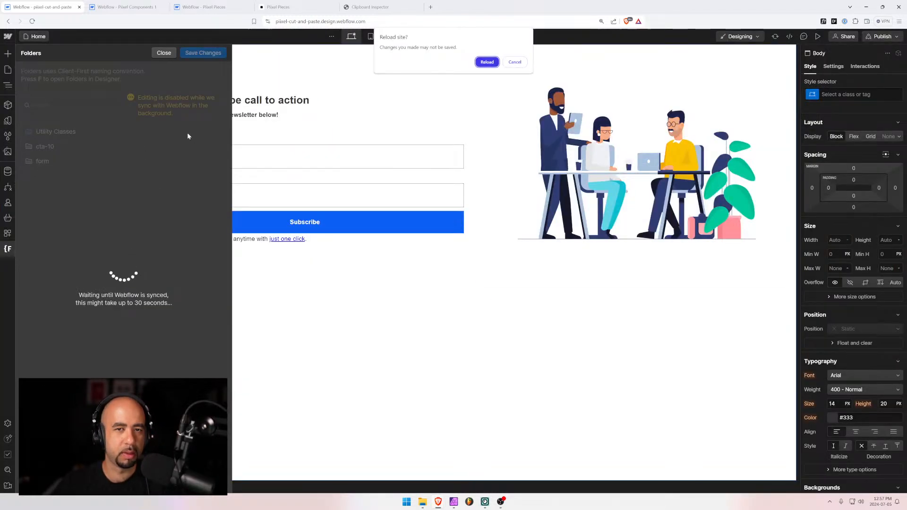
pyautogui.click(515, 63)
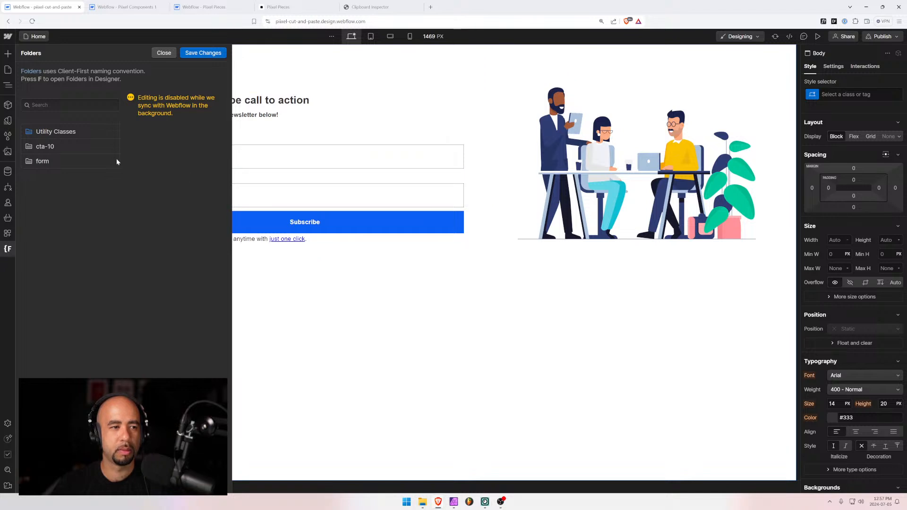
pyautogui.click(217, 55)
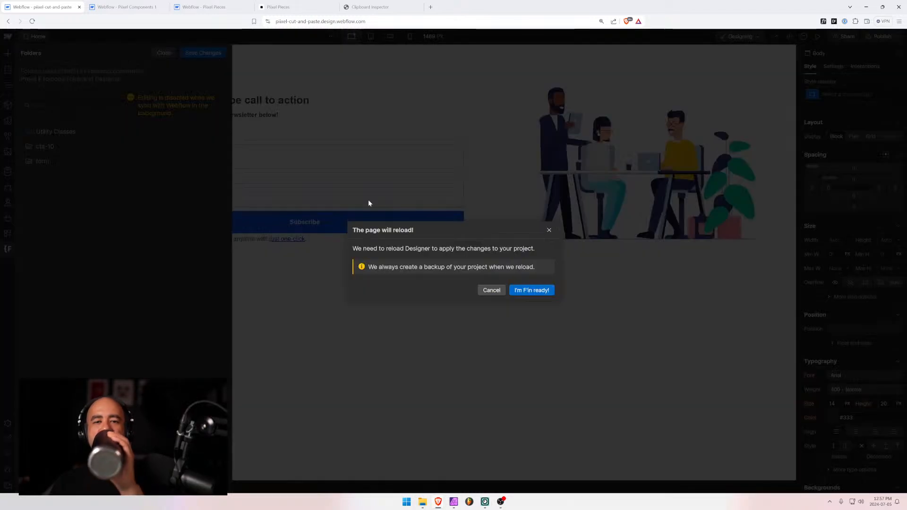
pyautogui.click(532, 290)
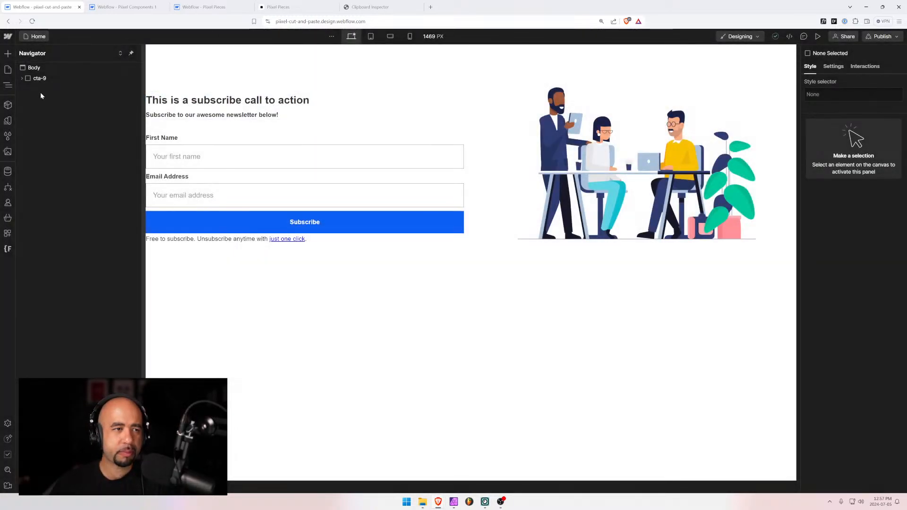
pyautogui.click(39, 78)
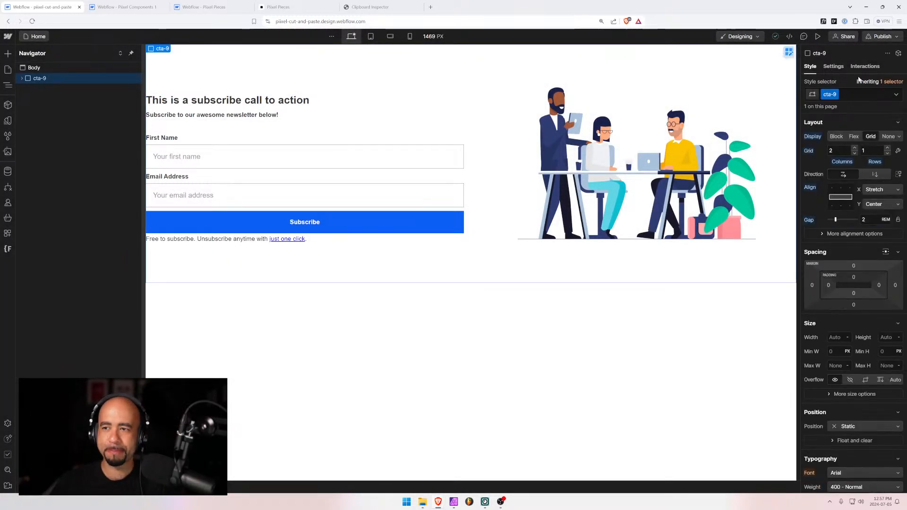
# Rename the section's cta-9 class to cta-10
pyautogui.click(835, 96)
pyautogui.click(838, 106)
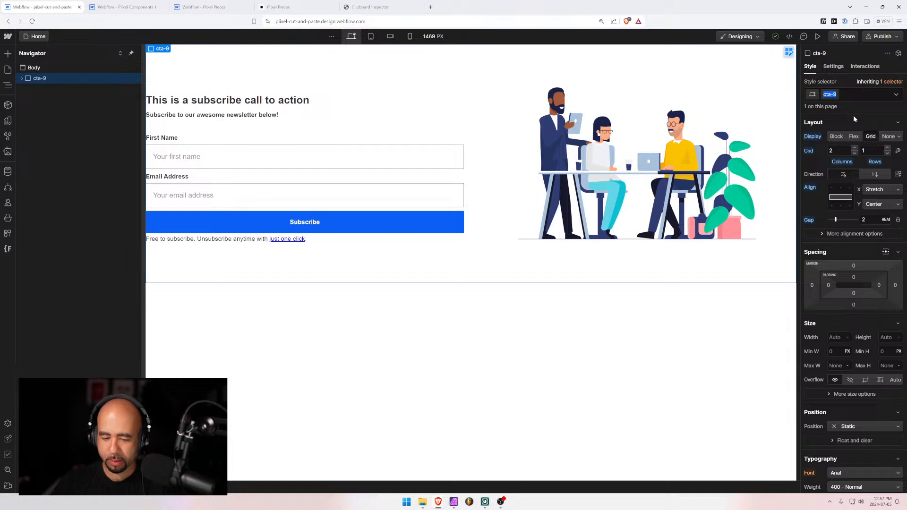
pyautogui.write('cta-10')
pyautogui.press('Return')
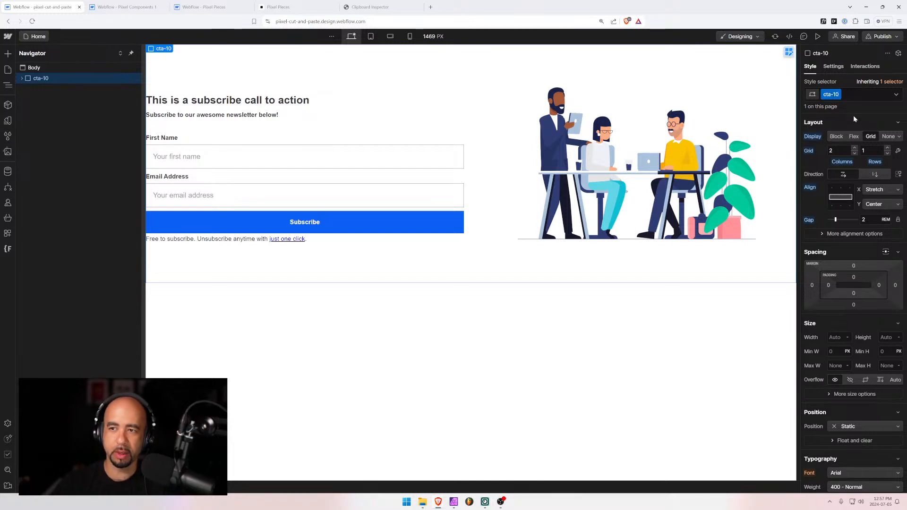
pyautogui.click(386, 310)
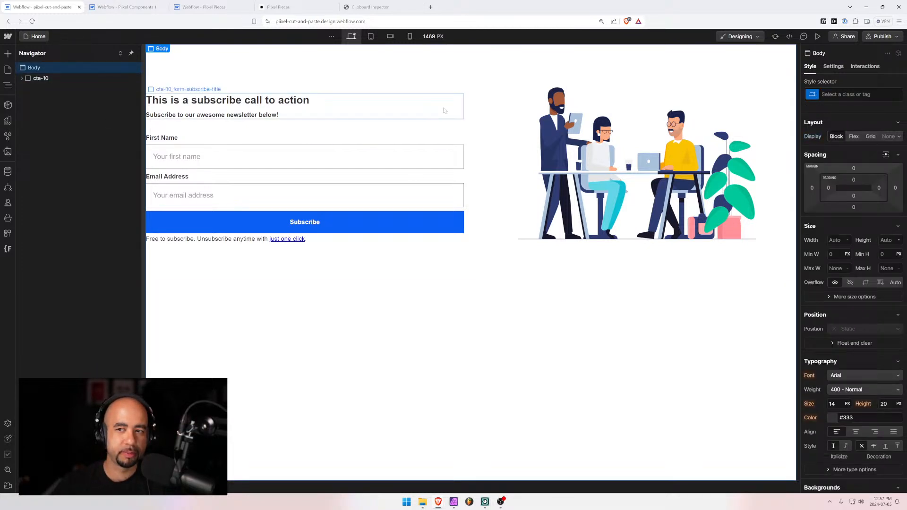
# Check the cta-10_form settings and its First Name and Email field names
pyautogui.click(42, 77)
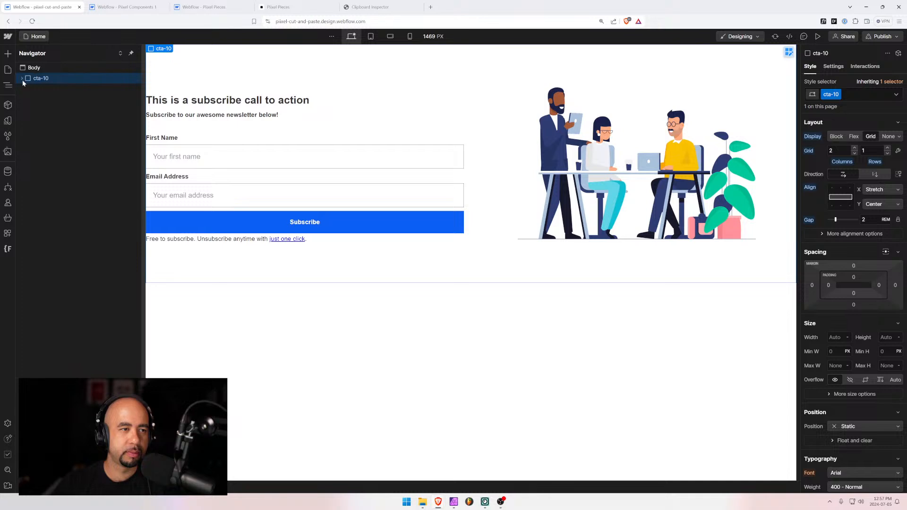
pyautogui.click(22, 78)
pyautogui.click(52, 89)
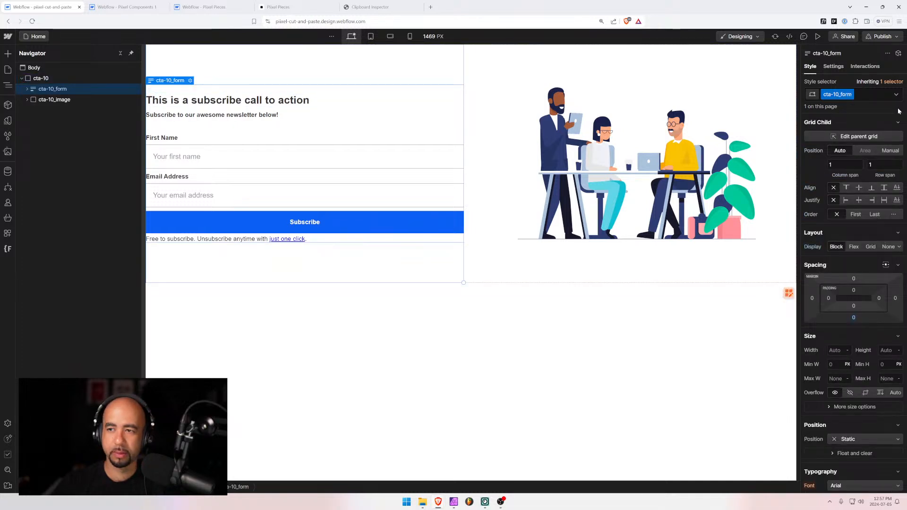
pyautogui.click(833, 66)
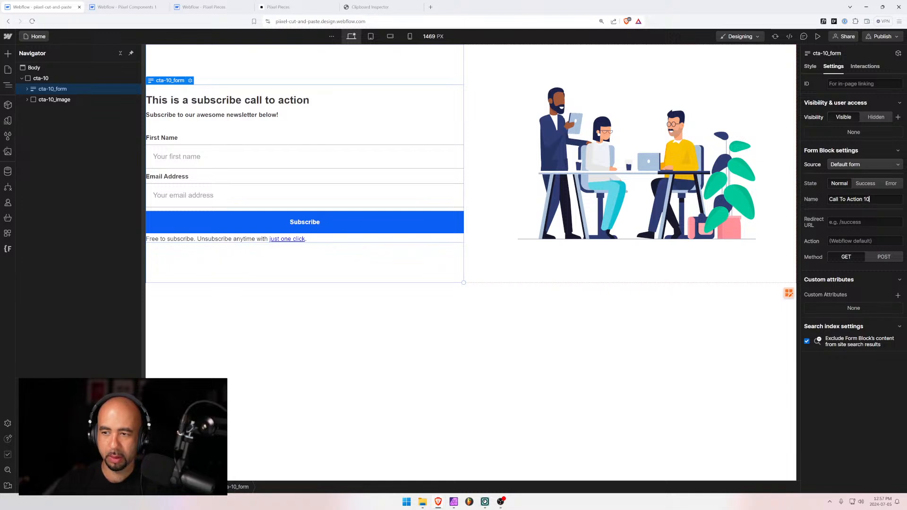
pyautogui.click(207, 151)
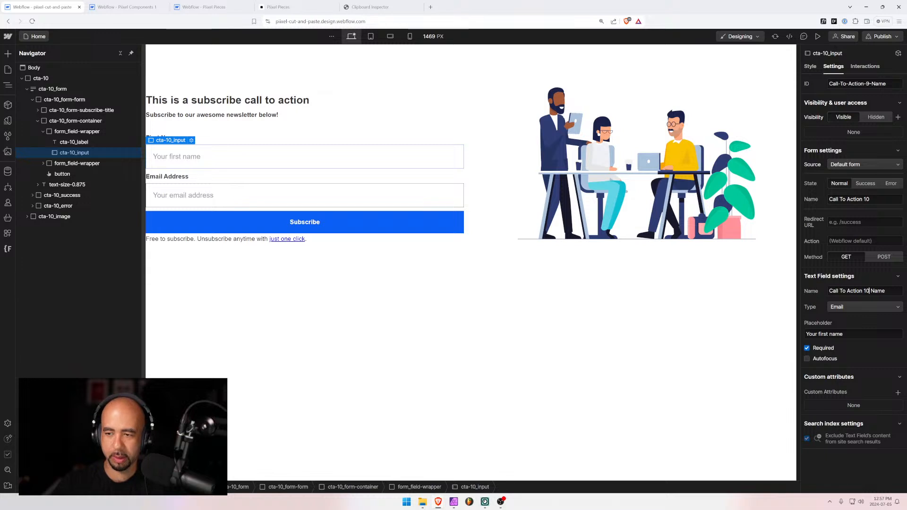
pyautogui.click(317, 195)
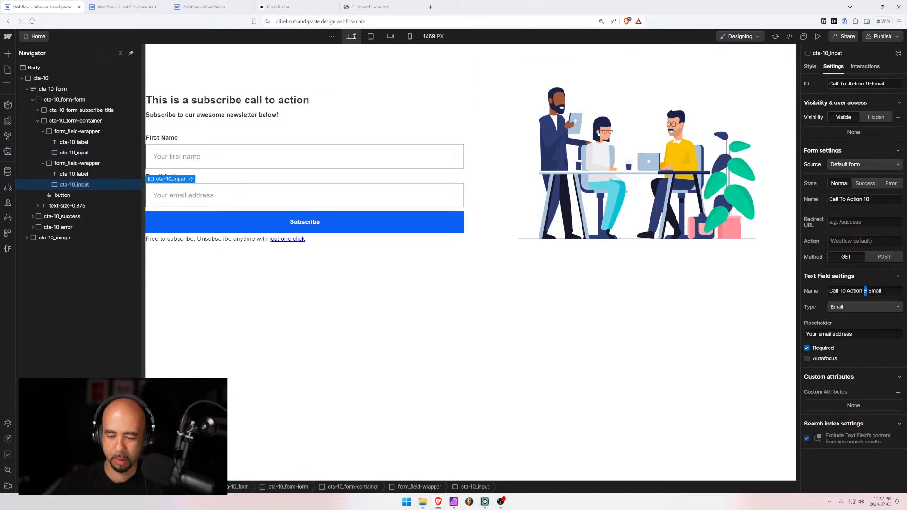
pyautogui.click(672, 293)
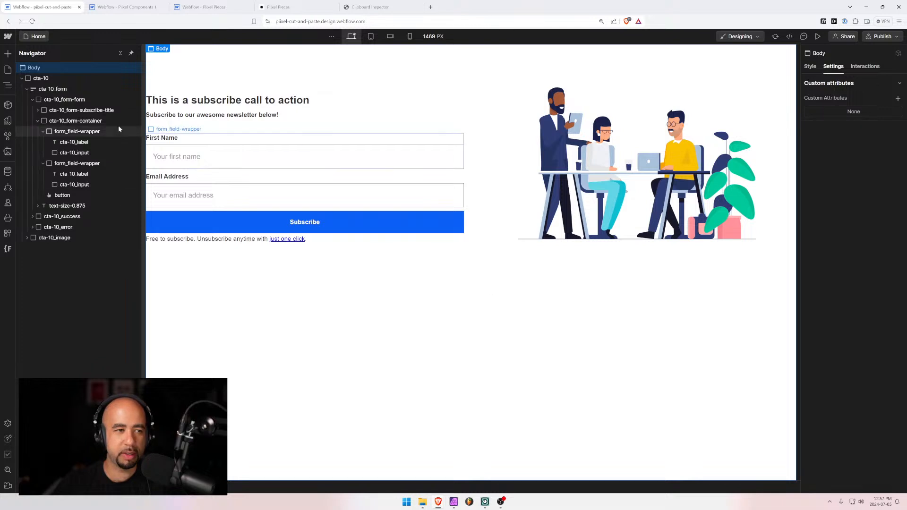
pyautogui.click(38, 78)
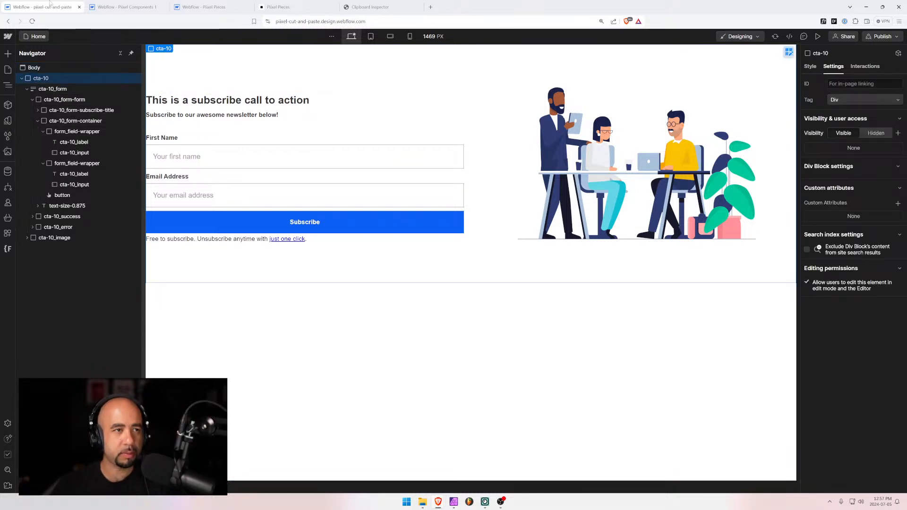
pyautogui.click(124, 6)
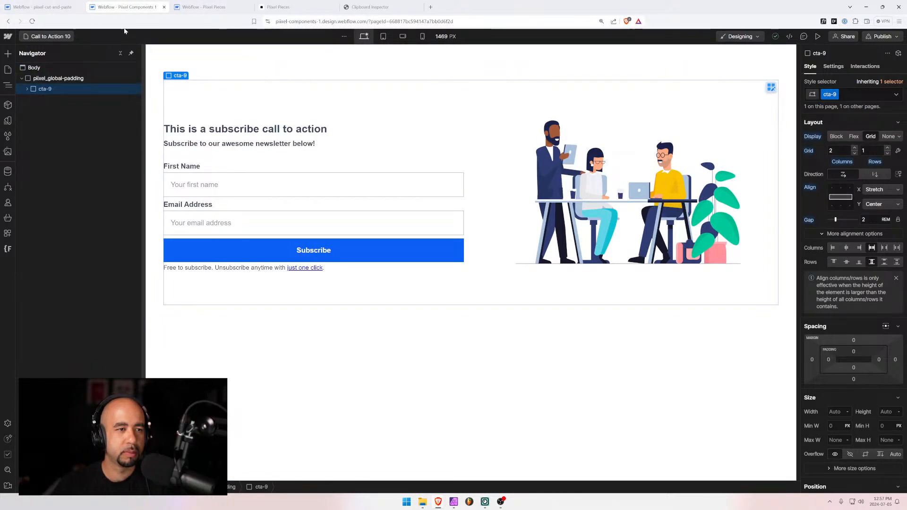
# Replace the old cta-9 section with the cta-10 section inside the page padding wrapper
pyautogui.press('Delete')
pyautogui.click(39, 81)
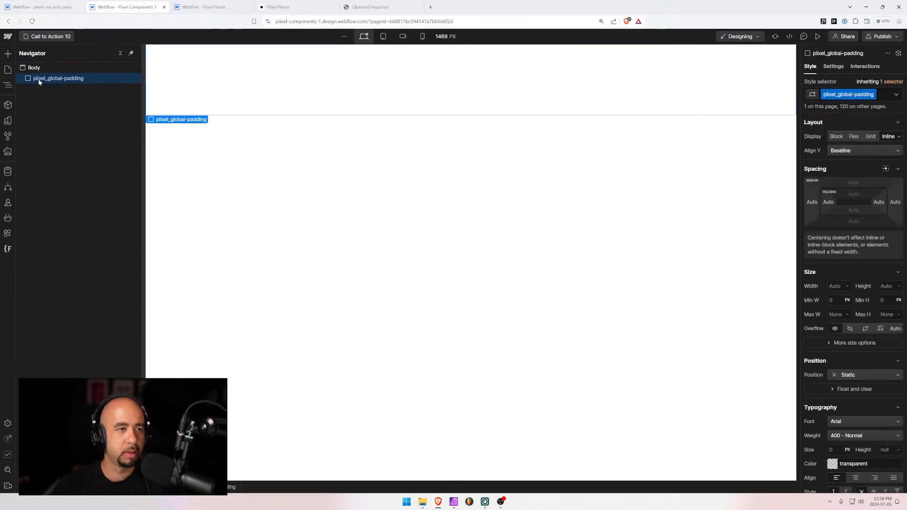
pyautogui.hotkey('ctrl', 'v')
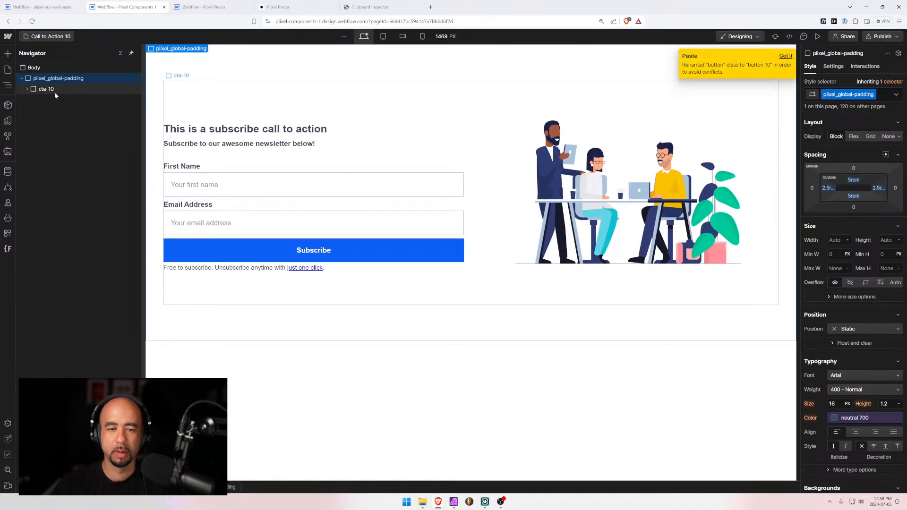
# Swap the Subscribe button's 'button 10' class for the existing 'button' class
pyautogui.click(268, 250)
pyautogui.hotkey('ctrl', 'Return')
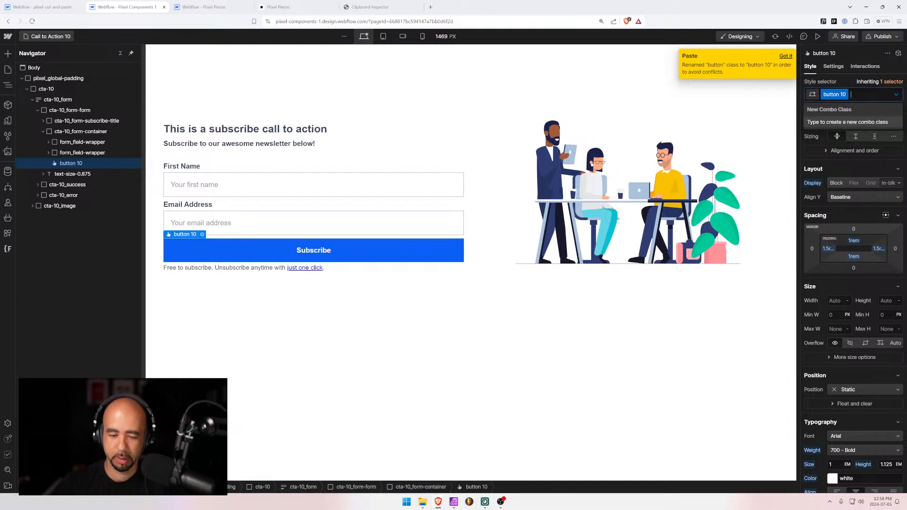
pyautogui.press('BackSpace')
pyautogui.write('button')
pyautogui.press('Return')
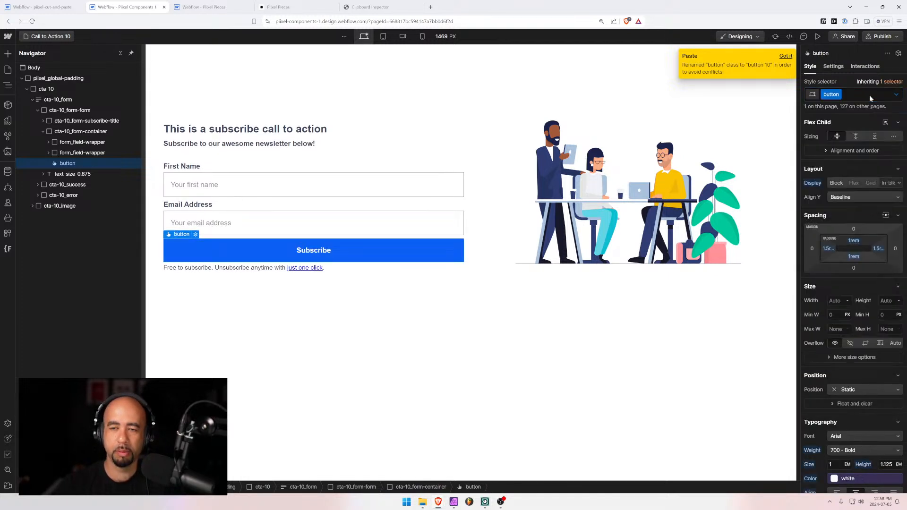
# Move cta-10_image above cta-10_form so it fills the left column
pyautogui.click(32, 99)
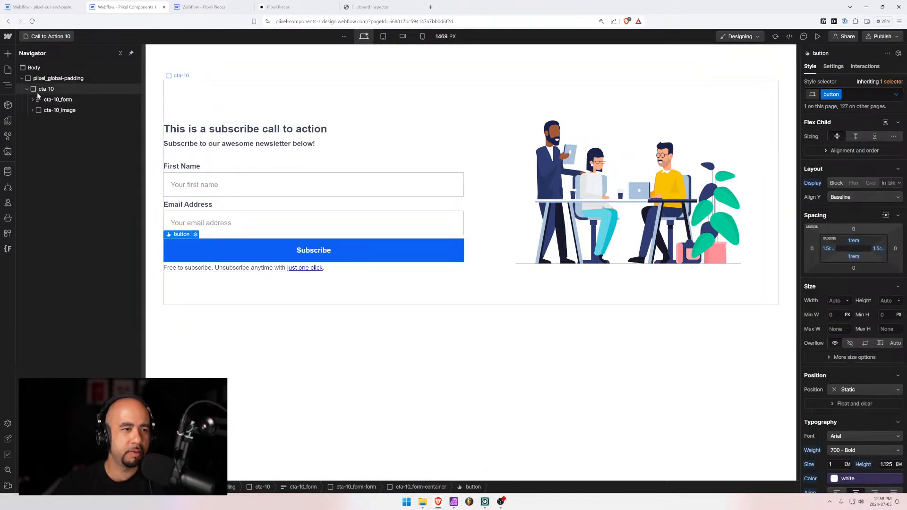
pyautogui.click(37, 91)
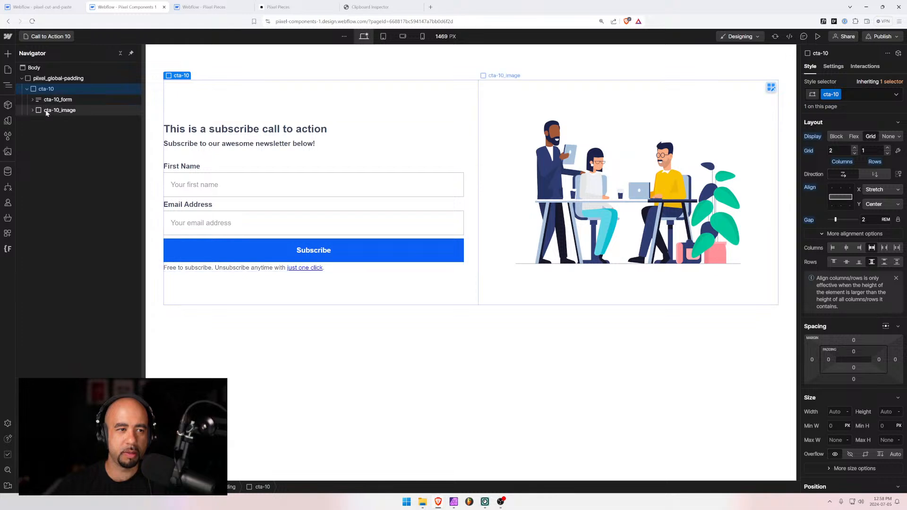
pyautogui.moveTo(46, 110); pyautogui.dragTo(48, 96)
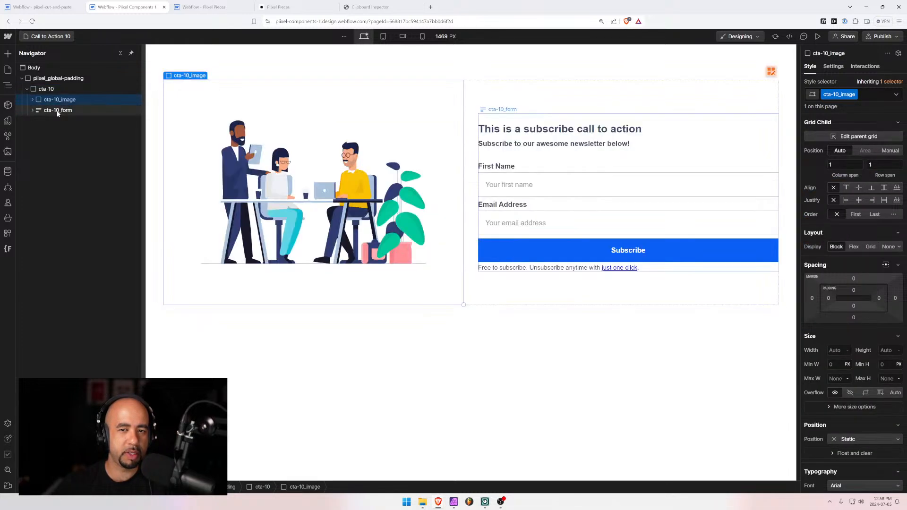
# Review the cta-10 layout at tablet, mobile landscape, mobile portrait and desktop widths
pyautogui.click(160, 190)
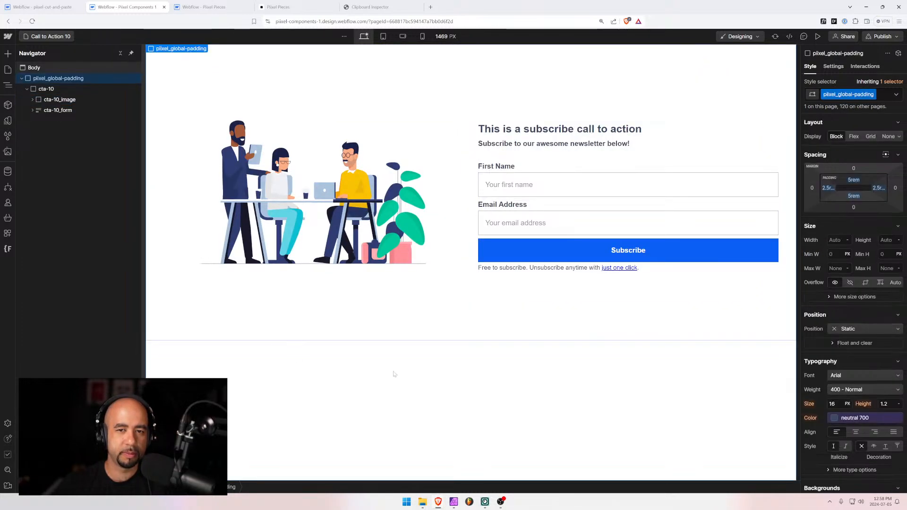
pyautogui.click(383, 36)
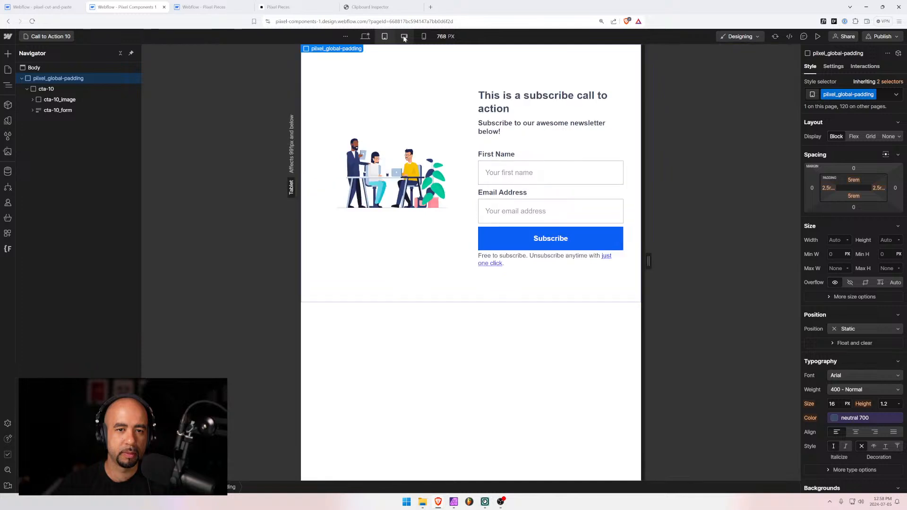
pyautogui.click(403, 37)
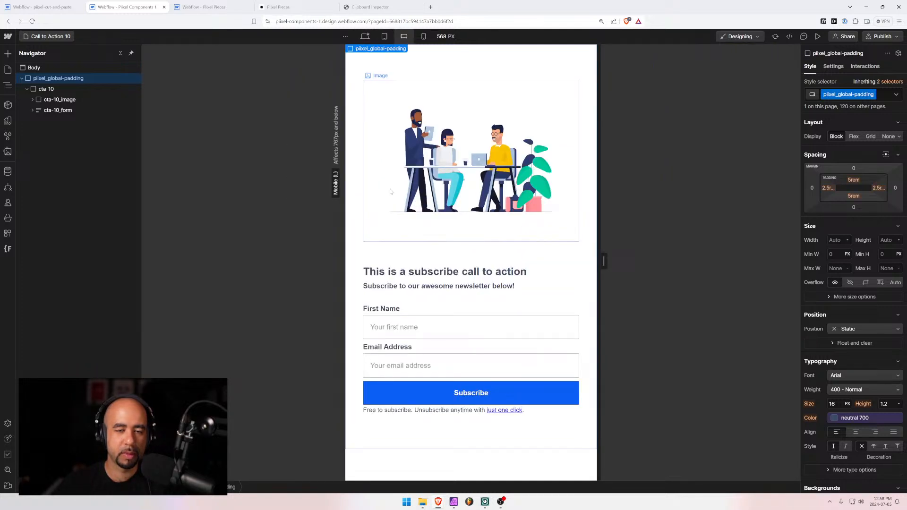
pyautogui.click(424, 37)
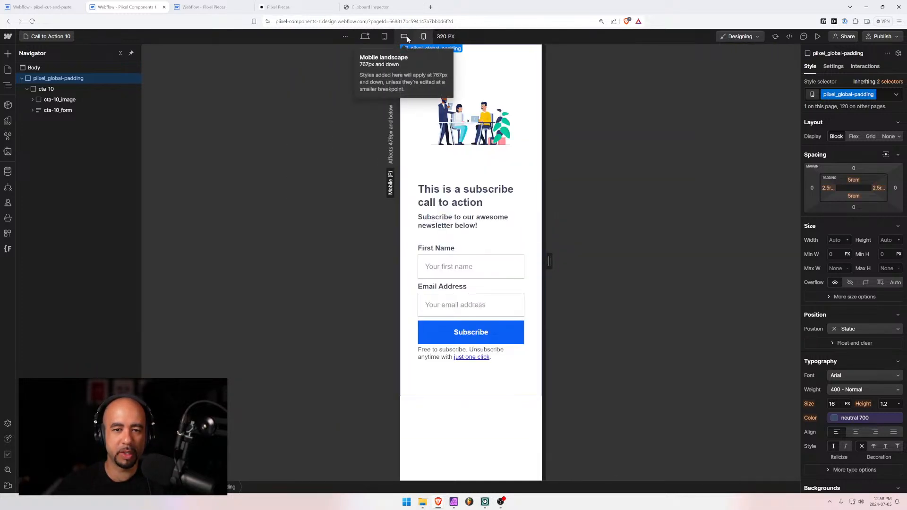
pyautogui.click(404, 36)
pyautogui.click(384, 37)
pyautogui.click(364, 37)
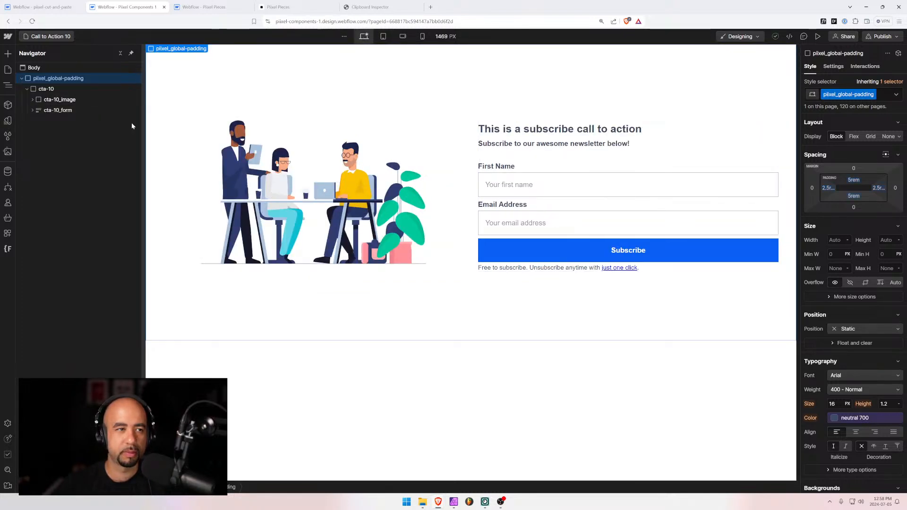
pyautogui.scroll(-5, 57, 295)
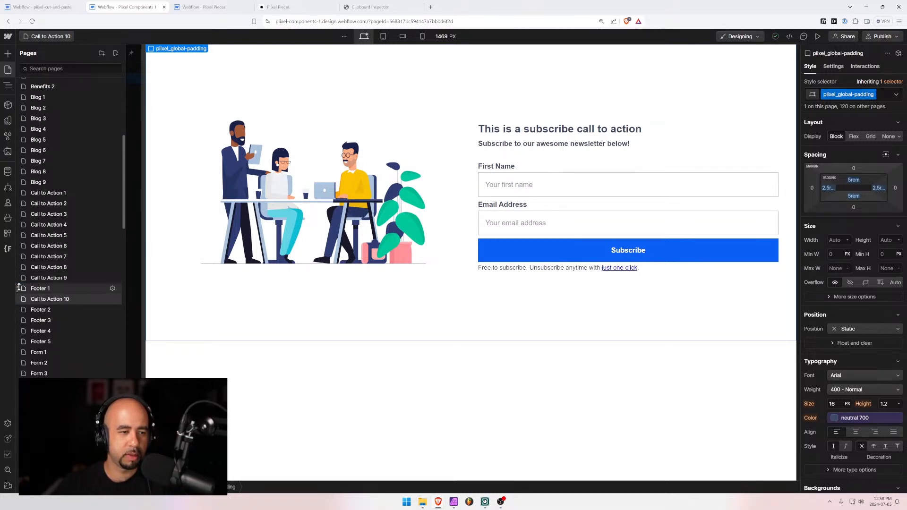
# Duplicate the Call to Action 9 page as a new page named 'Call to Action 11'
pyautogui.click(56, 286)
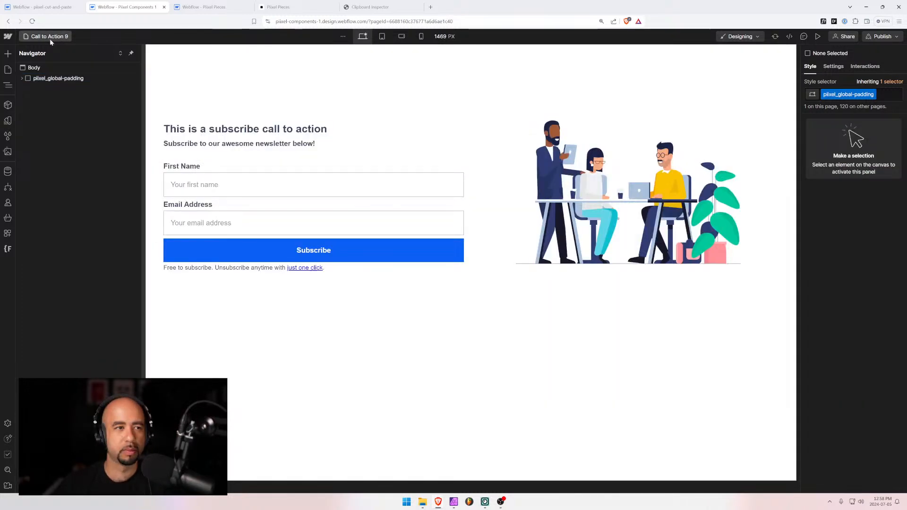
pyautogui.click(49, 37)
pyautogui.scroll(-5, 48, 215)
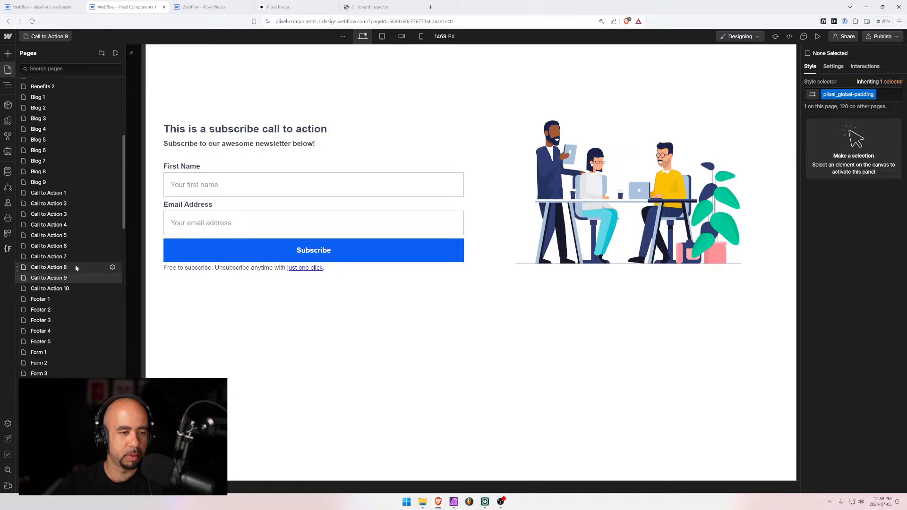
pyautogui.click(112, 278)
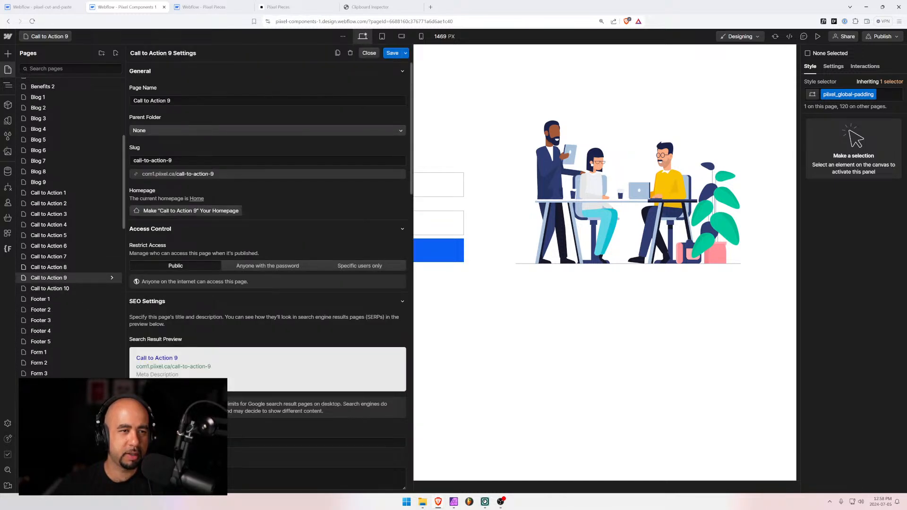
pyautogui.click(349, 53)
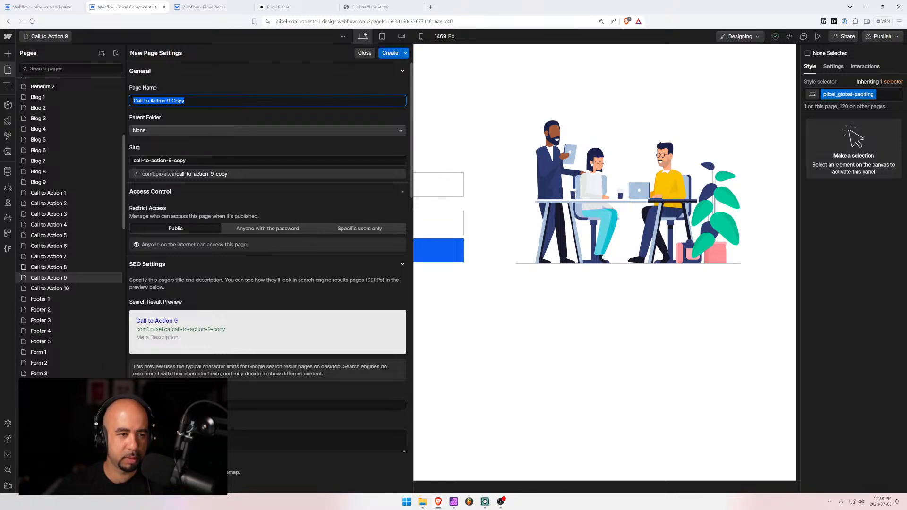
pyautogui.press('Right')
pyautogui.hotkey('ctrl', 'shift', 'Left')
pyautogui.hotkey('ctrl', 'shift', 'Left')
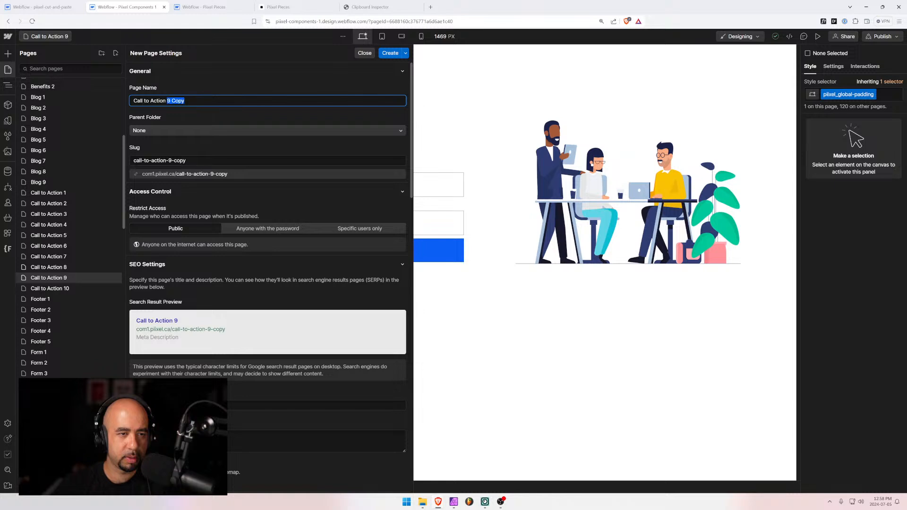
pyautogui.write('11')
pyautogui.click(390, 53)
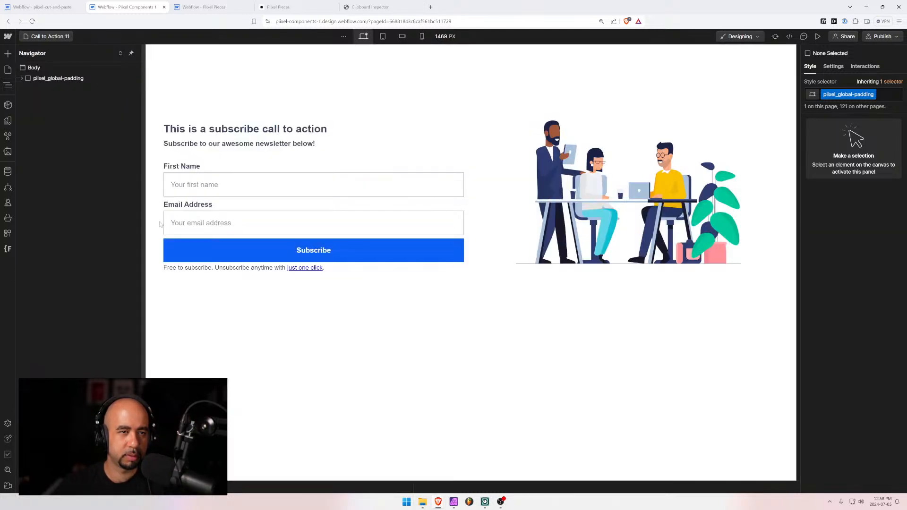
# Select the cta-9 section inside pixel_global_padding on the new page
pyautogui.click(21, 78)
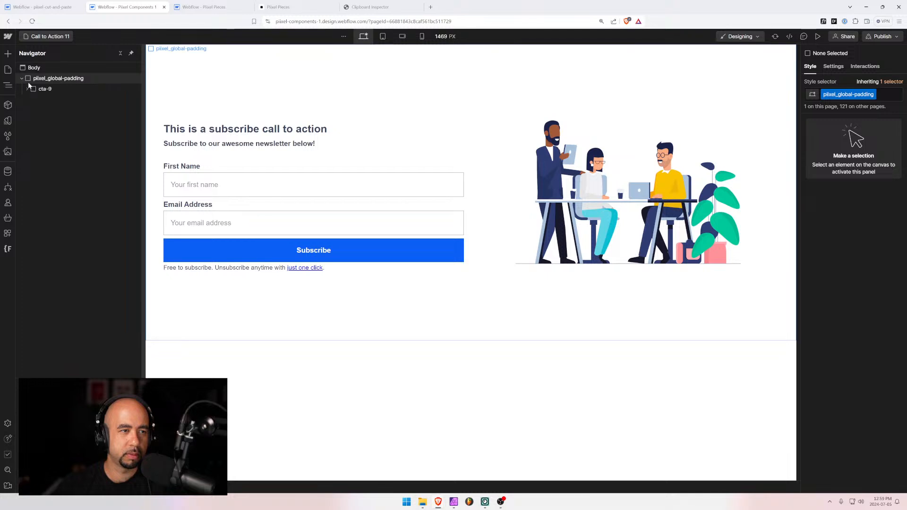
pyautogui.click(44, 89)
pyautogui.click(43, 7)
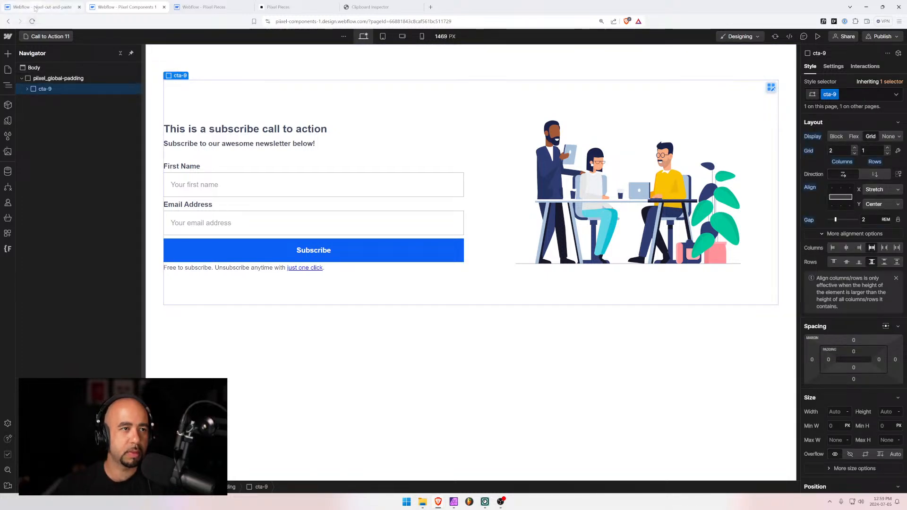
# Remove the cta-10 section, clean up unused styles, and paste the cta-9 section into the body
pyautogui.hotkey('ctrl', 'x')
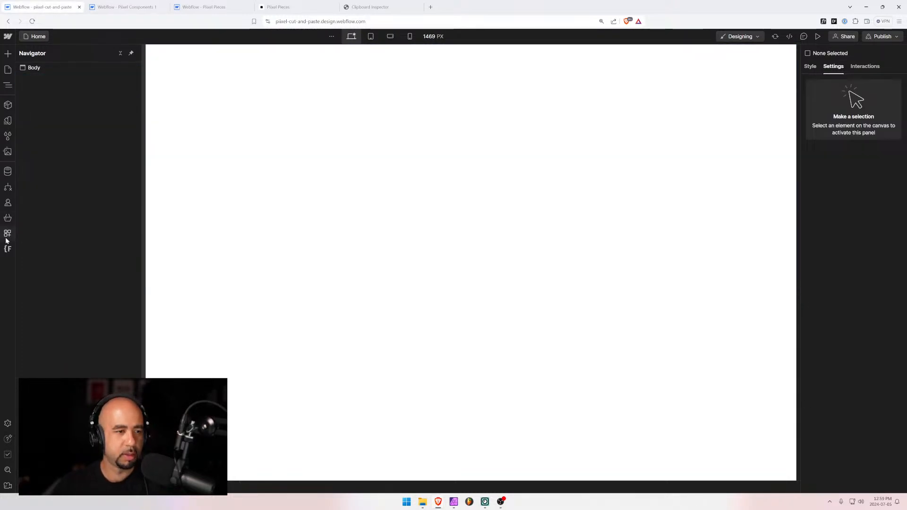
pyautogui.click(8, 137)
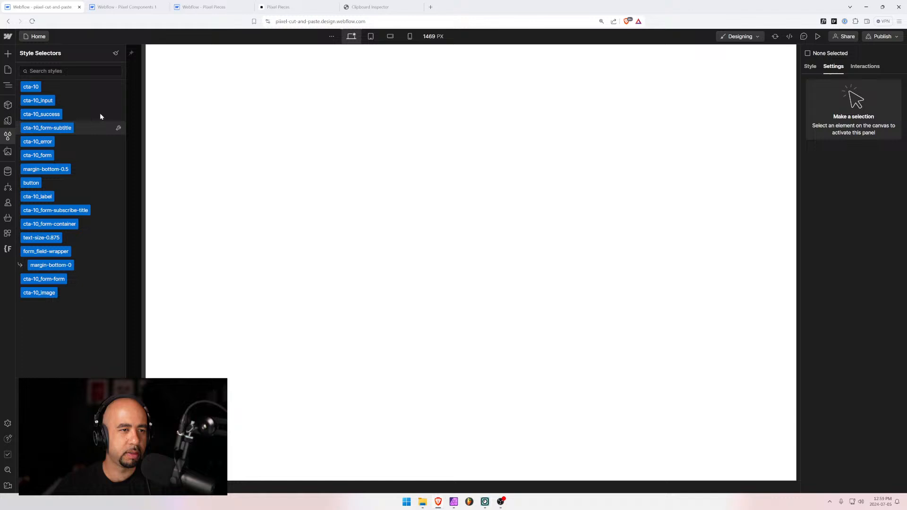
pyautogui.click(116, 54)
pyautogui.click(33, 343)
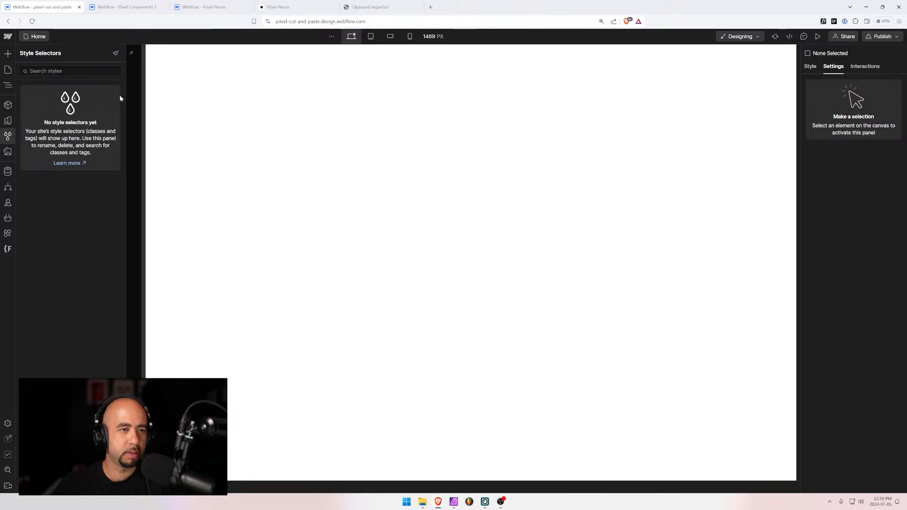
pyautogui.click(8, 85)
pyautogui.click(33, 68)
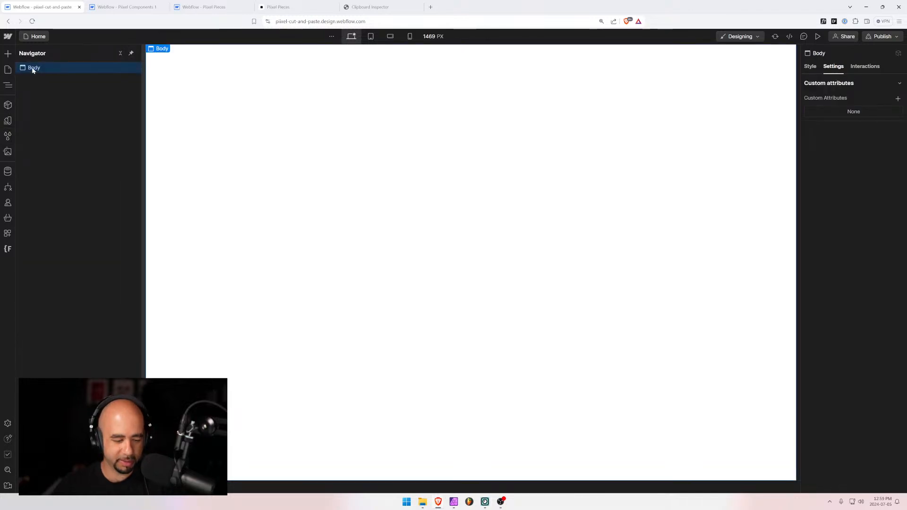
pyautogui.hotkey('ctrl', 'v')
pyautogui.click(40, 78)
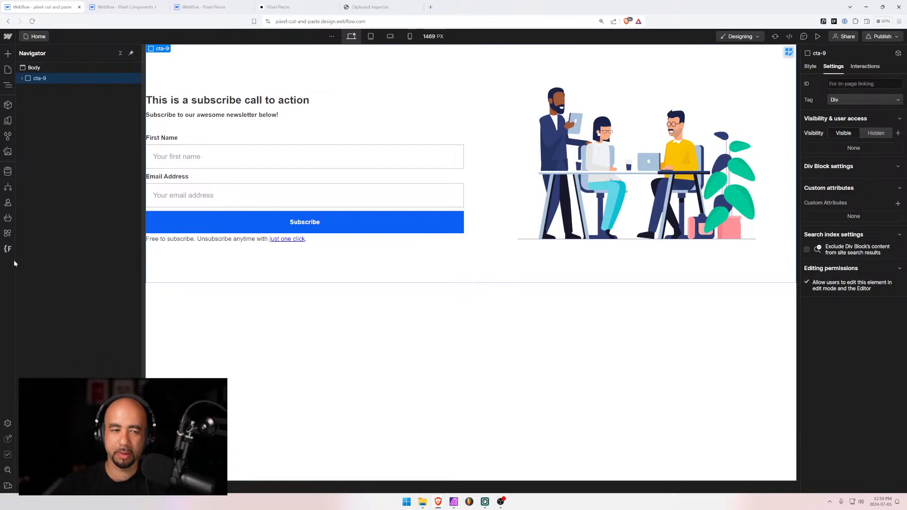
# Rename the cta-9 class folder to cta-11 in Finsweet Folders, save, and reload
pyautogui.click(8, 233)
pyautogui.click(8, 249)
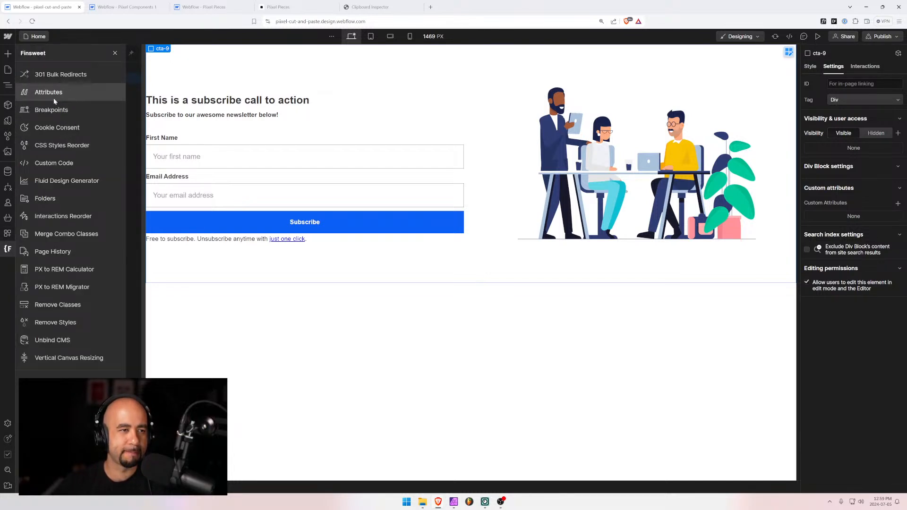
pyautogui.click(42, 198)
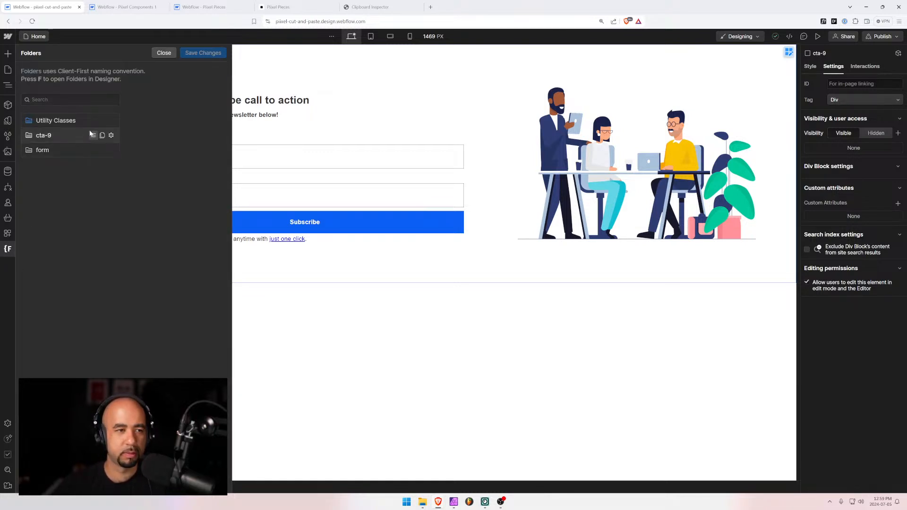
pyautogui.click(103, 136)
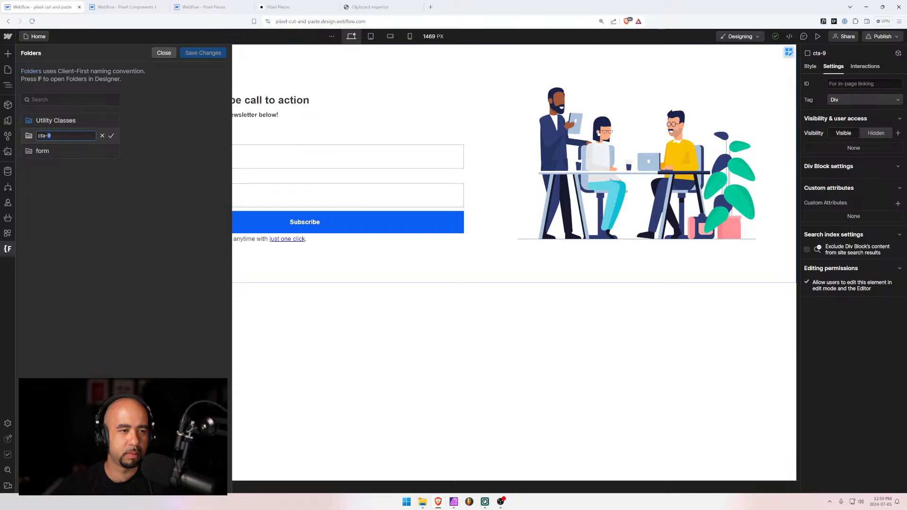
pyautogui.write('11')
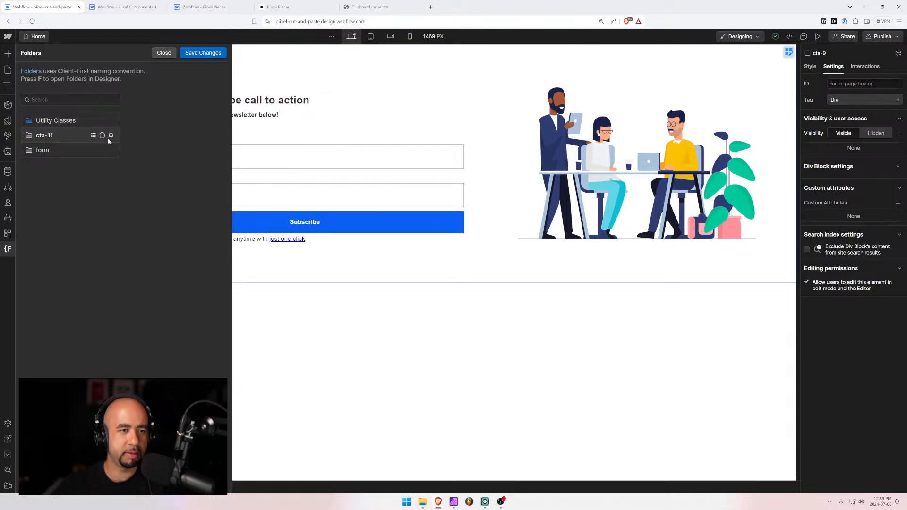
pyautogui.click(111, 135)
pyautogui.click(198, 53)
pyautogui.click(531, 290)
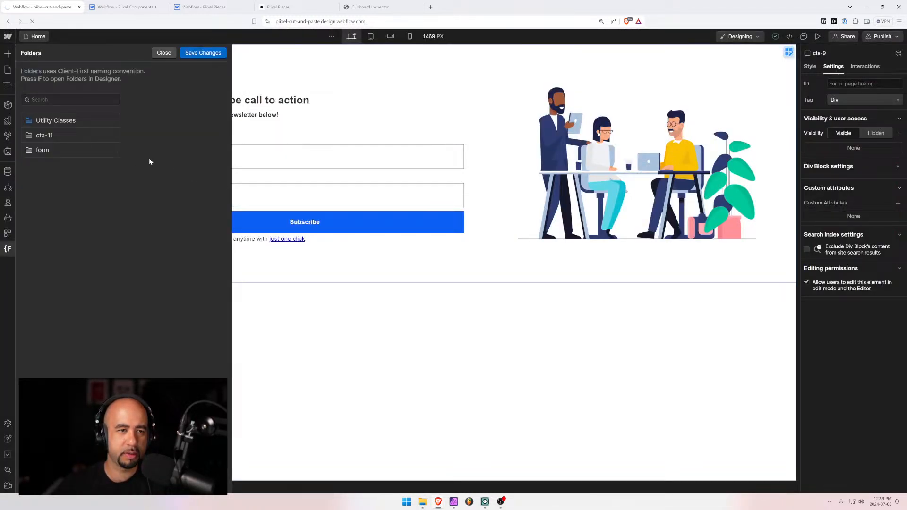
pyautogui.click(203, 53)
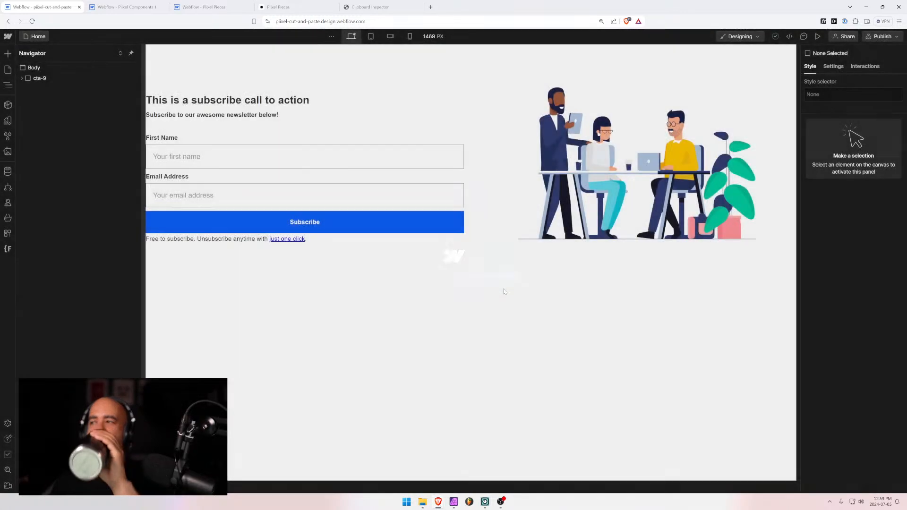
# Rename the section's cta-9 class to cta-11
pyautogui.click(40, 78)
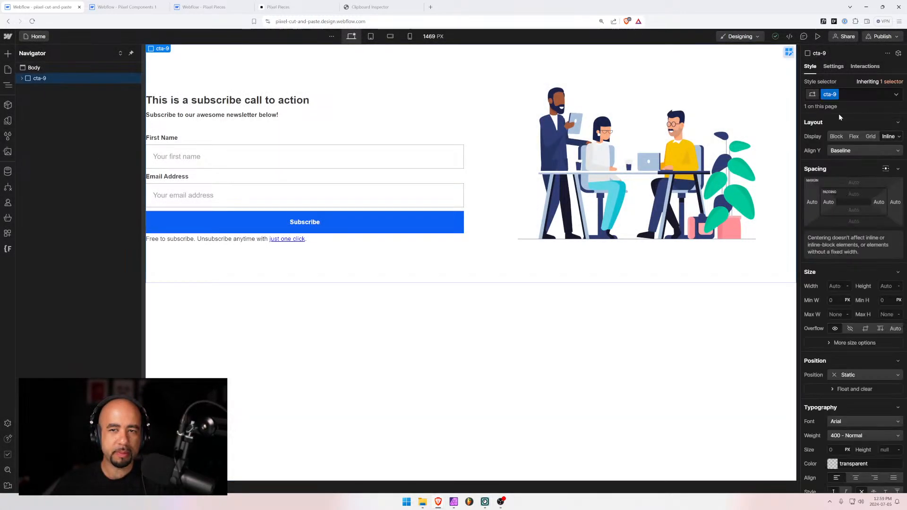
pyautogui.click(839, 95)
pyautogui.click(836, 95)
pyautogui.click(830, 106)
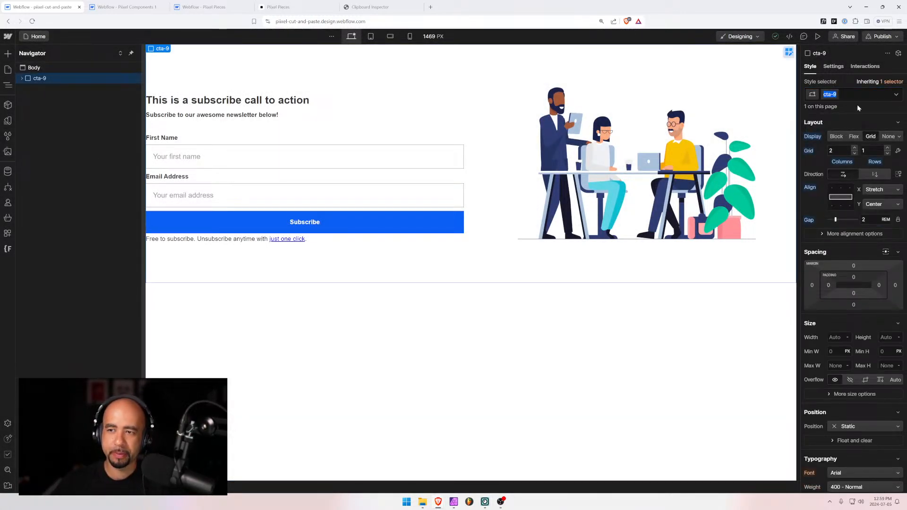
pyautogui.press('End')
pyautogui.write('11')
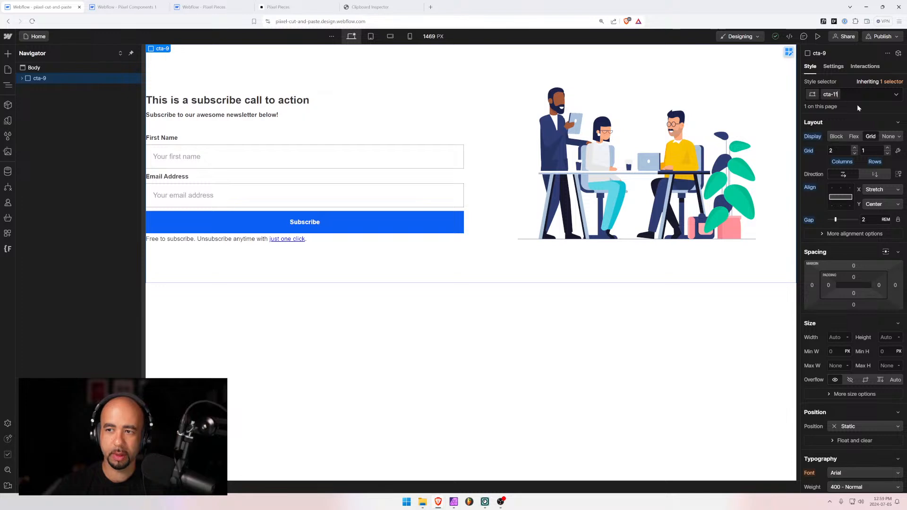
pyautogui.press('Return')
pyautogui.click(270, 158)
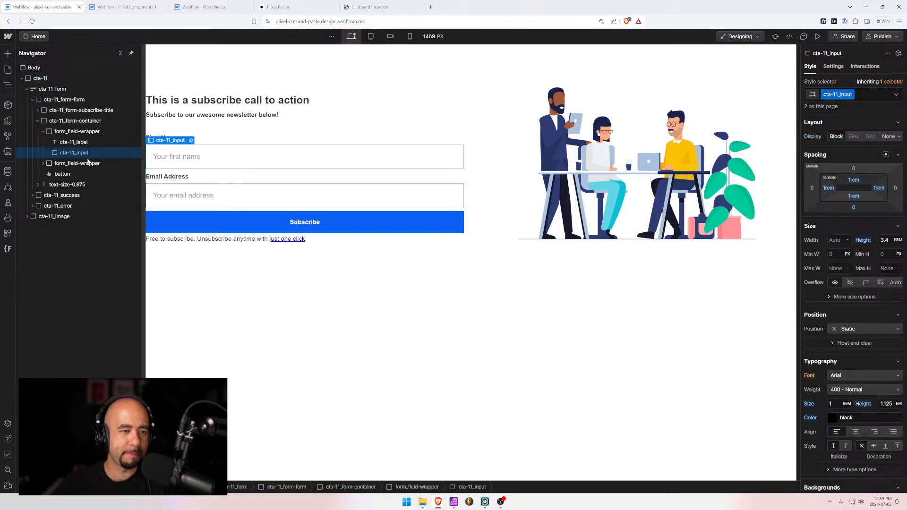
# Delete the First Name field wrapper from the subscribe form
pyautogui.click(43, 131)
pyautogui.click(71, 132)
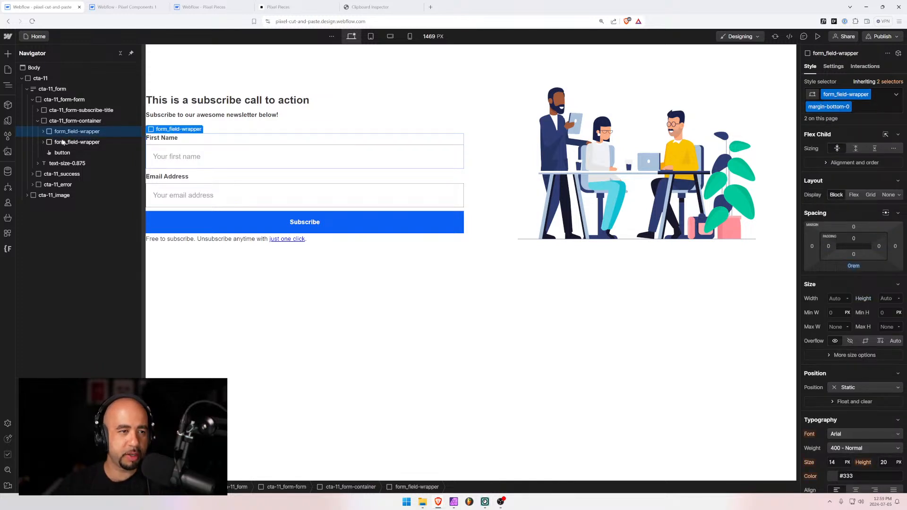
pyautogui.hotkey('ctrl', 'x')
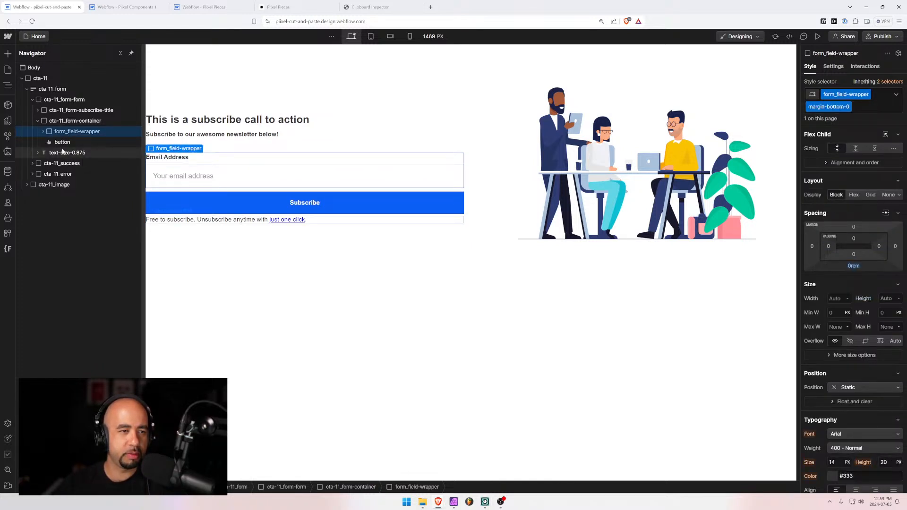
# Rename the form to Call To Action 11, then select the email input and the cta-11 section
pyautogui.click(837, 67)
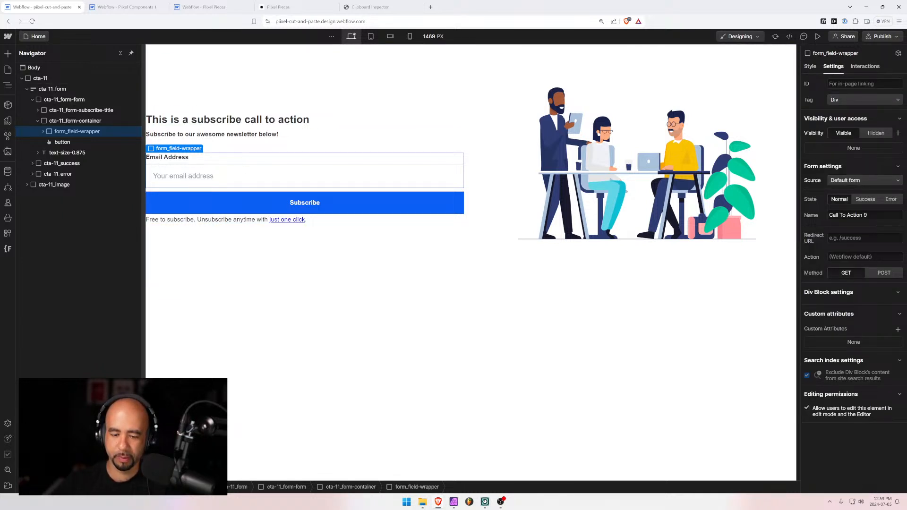
pyautogui.press('BackSpace')
pyautogui.press('Tab')
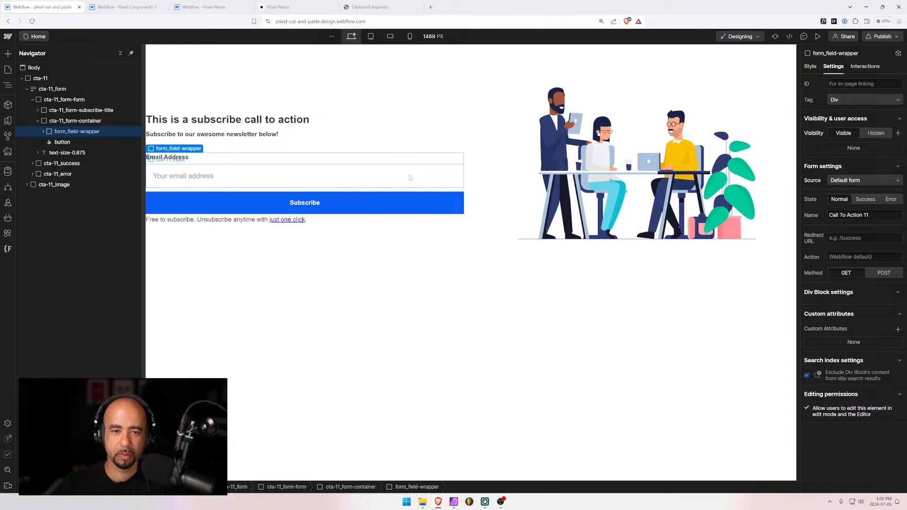
pyautogui.click(410, 177)
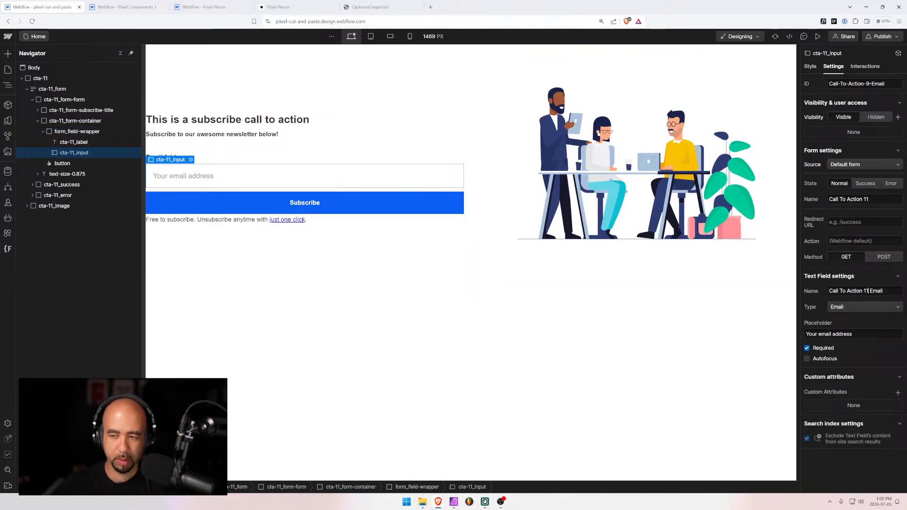
pyautogui.click(867, 279)
pyautogui.click(383, 280)
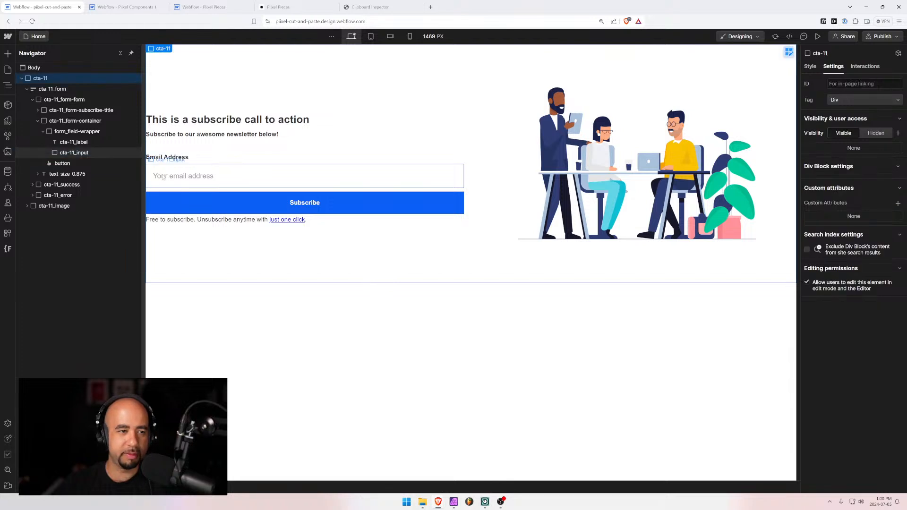
# In Pixel Components 1, delete cta-9 and paste the cta-11 section into pixel_global_padding
pyautogui.click(22, 78)
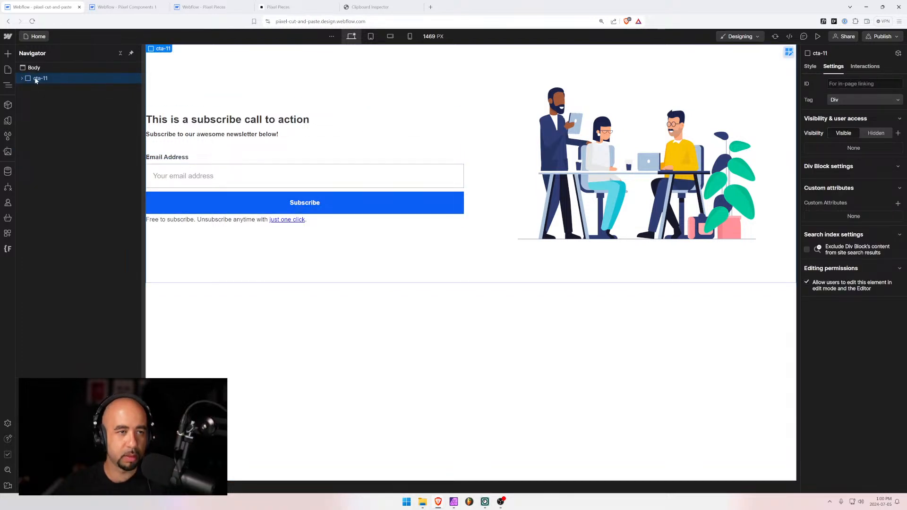
pyautogui.click(198, 7)
pyautogui.click(132, 6)
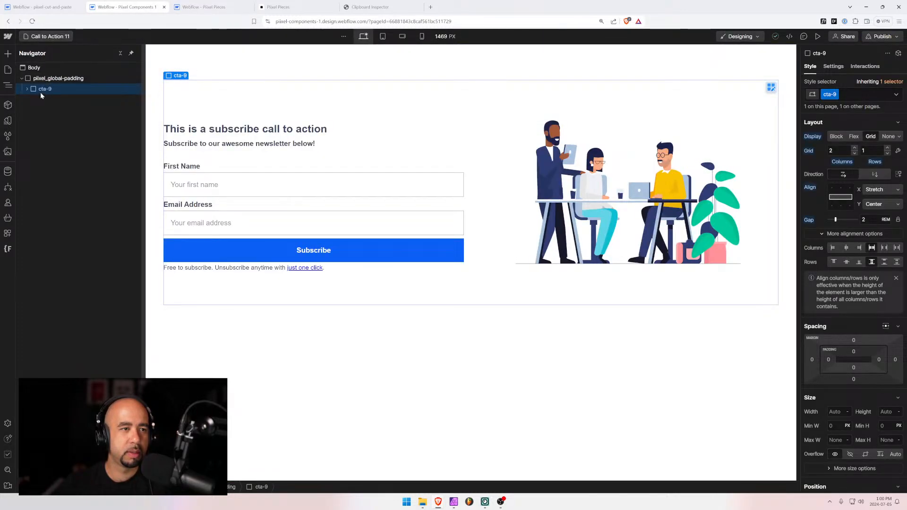
pyautogui.press('Delete')
pyautogui.click(52, 77)
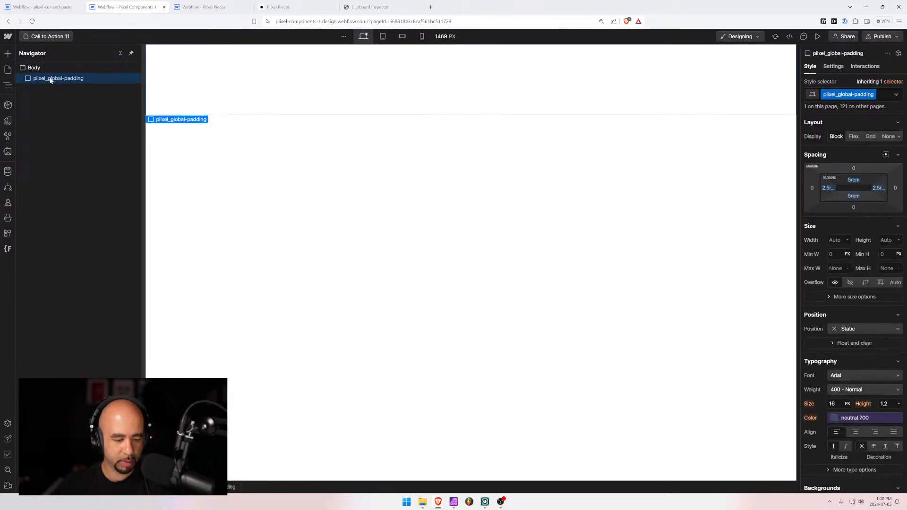
pyautogui.hotkey('ctrl', 'v')
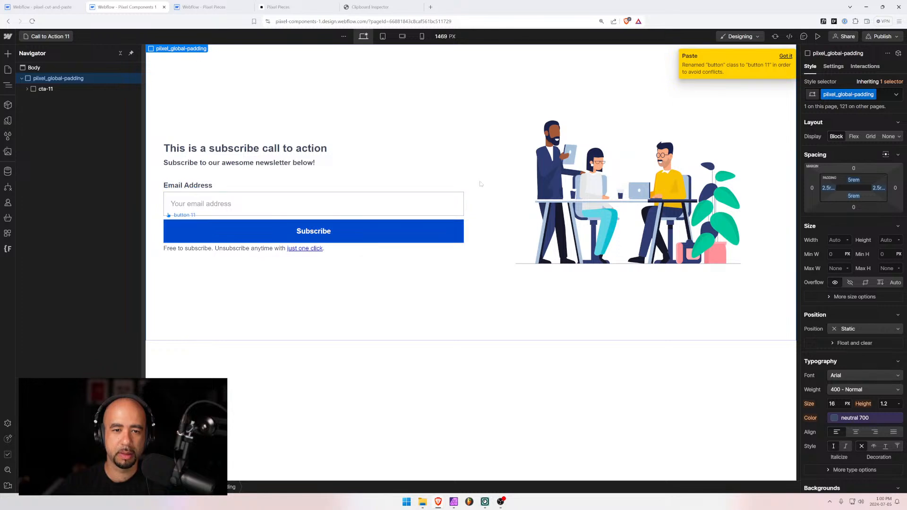
# Change the Subscribe button's class from button 11 to the plain button class
pyautogui.click(378, 231)
pyautogui.hotkey('ctrl', 'Return')
pyautogui.press('BackSpace')
pyautogui.write('button')
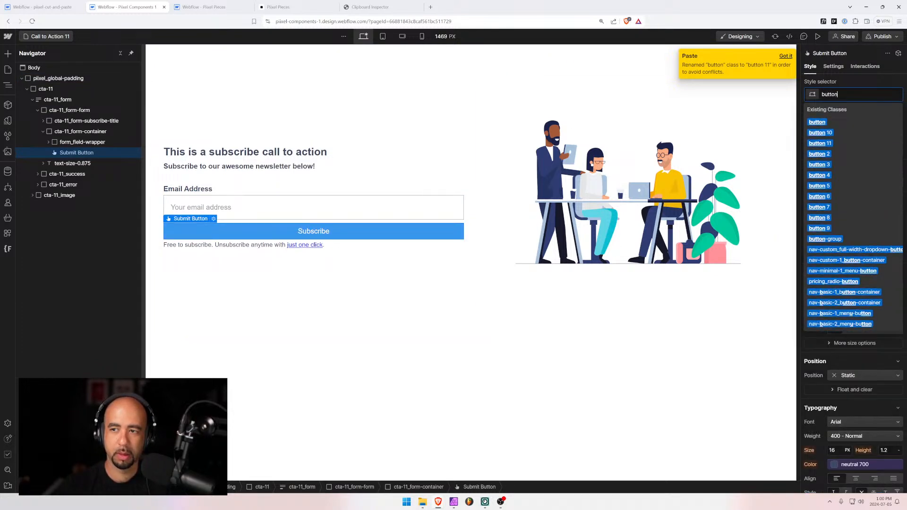
pyautogui.press('Return')
pyautogui.click(438, 364)
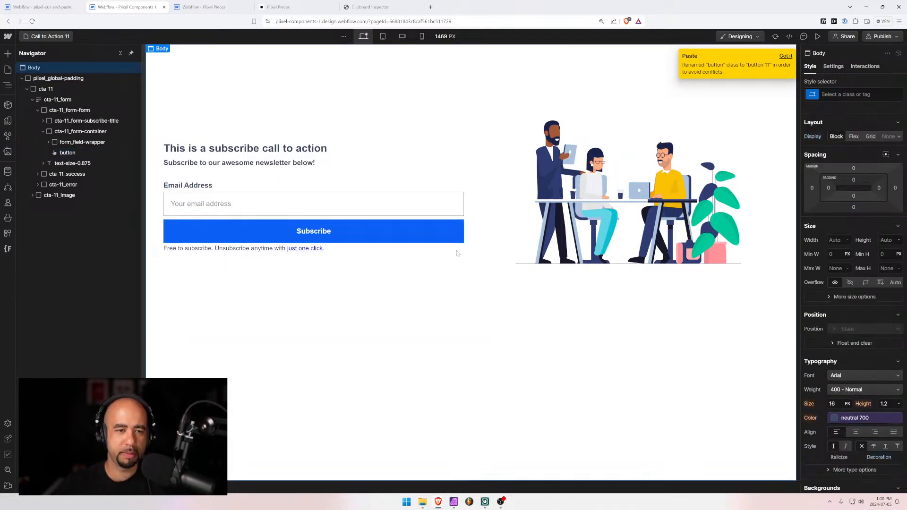
# Check the layout at tablet and both mobile widths, then browse the site's page list
pyautogui.click(383, 36)
pyautogui.click(404, 37)
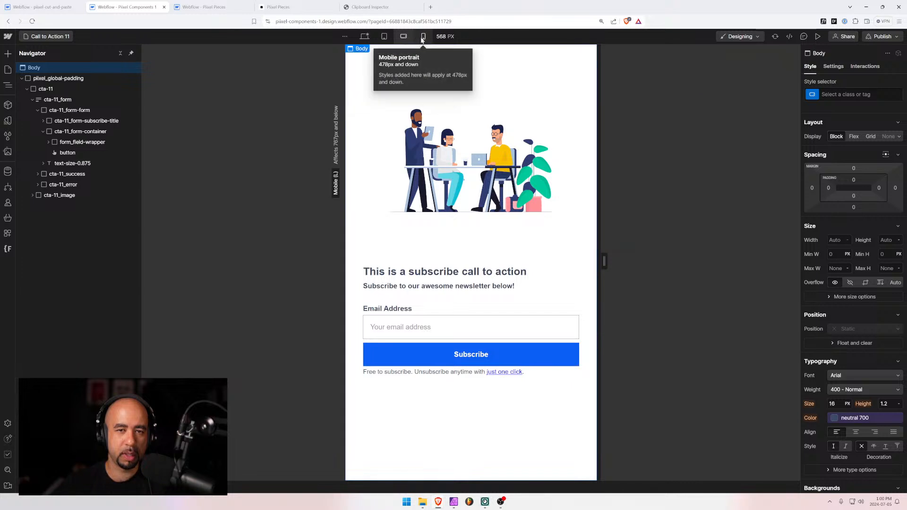
pyautogui.click(423, 37)
pyautogui.click(386, 37)
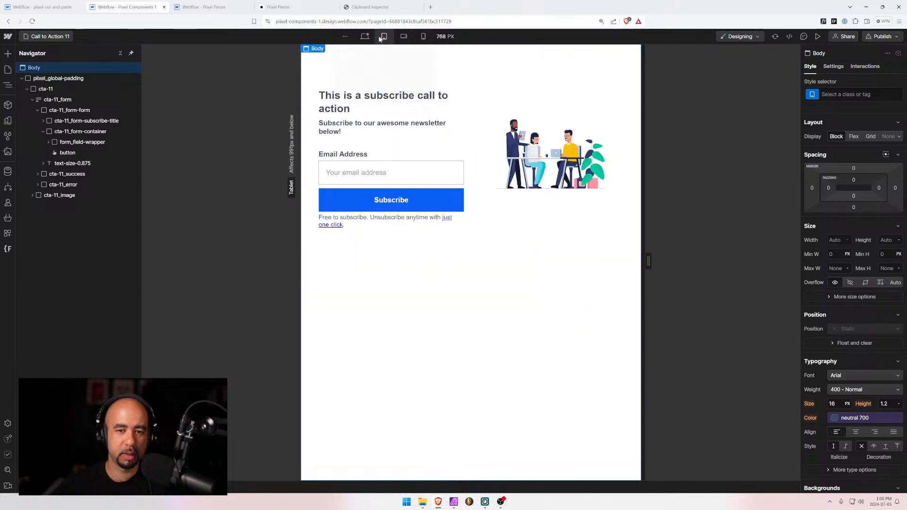
pyautogui.click(363, 36)
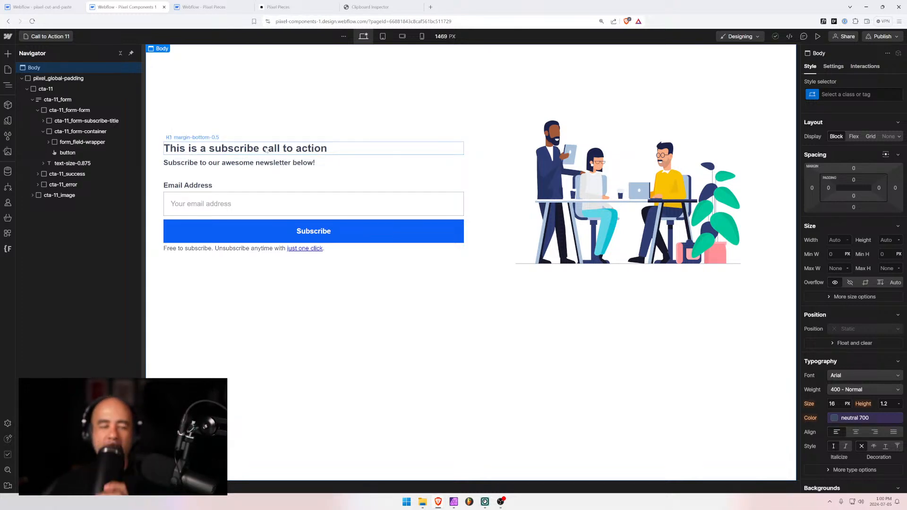
pyautogui.click(52, 36)
pyautogui.scroll(-4, 71, 235)
pyautogui.scroll(-3, 72, 234)
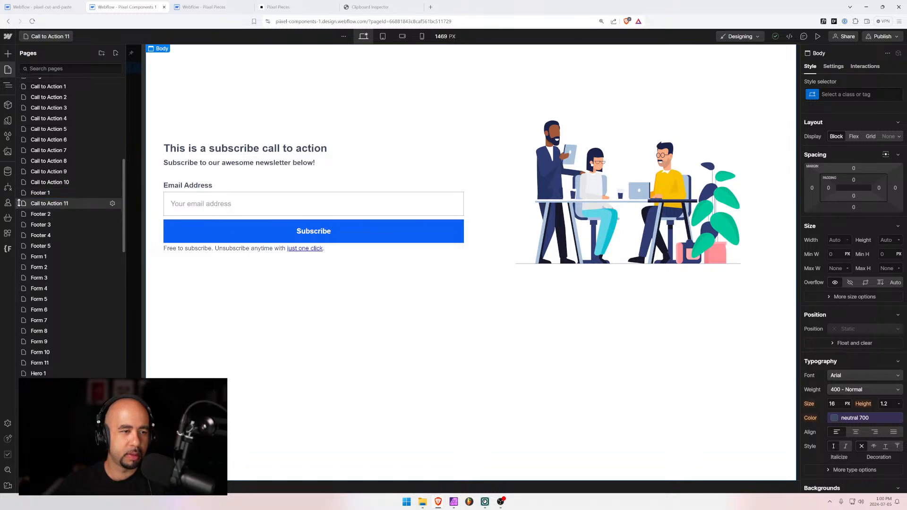
# Move the Call to Action 11 page above Footer 1 in the page order
pyautogui.moveTo(19, 203); pyautogui.dragTo(19, 189)
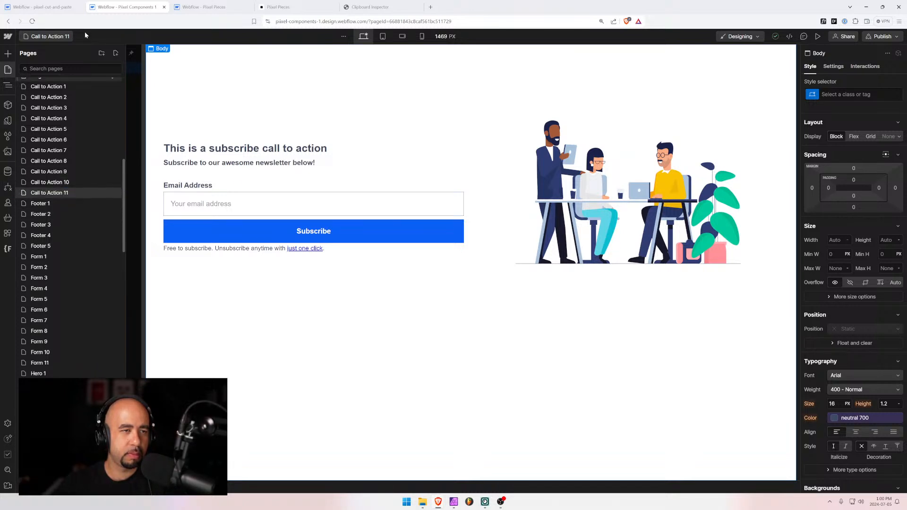
pyautogui.hotkey('ctrl', '1')
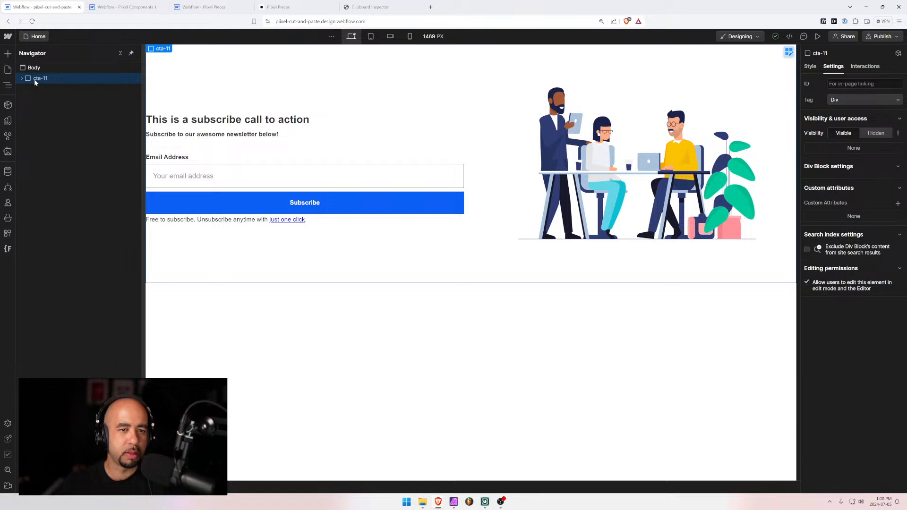
pyautogui.keyDown('alt'); pyautogui.click(22, 78); pyautogui.keyUp('alt')
# Place cta-11_image before cta-11_form and open the Finsweet Folders extension
pyautogui.click(27, 89)
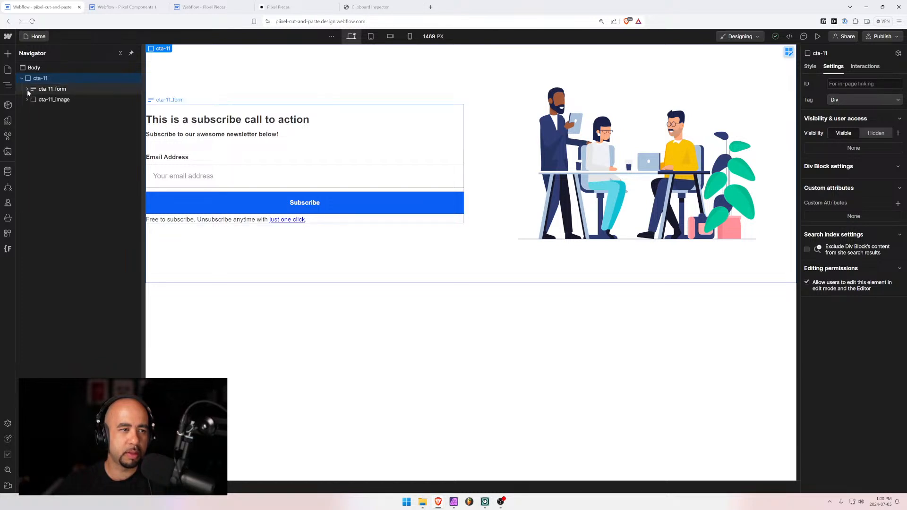
pyautogui.click(27, 89)
pyautogui.click(27, 90)
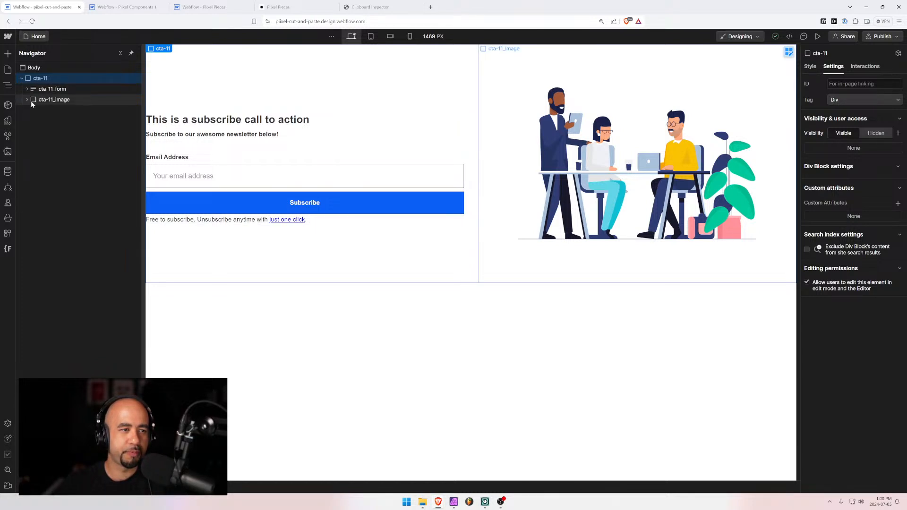
pyautogui.moveTo(31, 104); pyautogui.dragTo(33, 86)
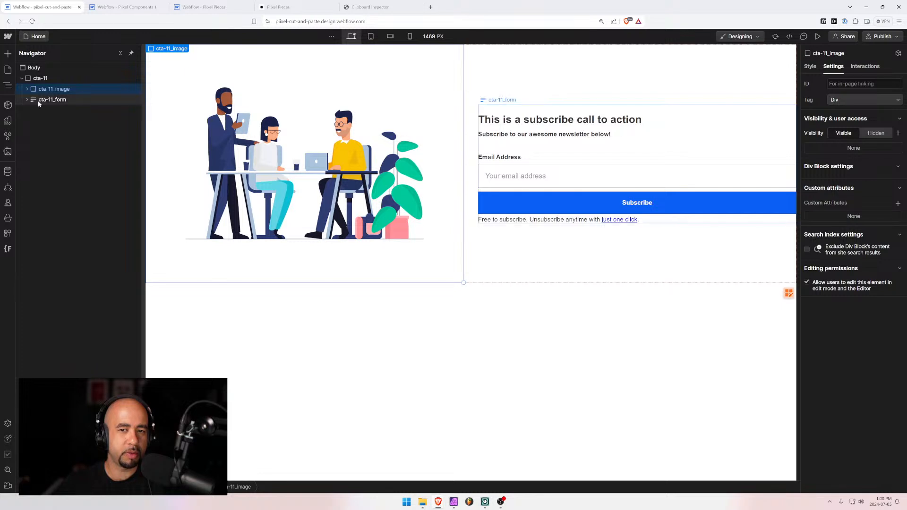
pyautogui.click(8, 249)
pyautogui.click(52, 198)
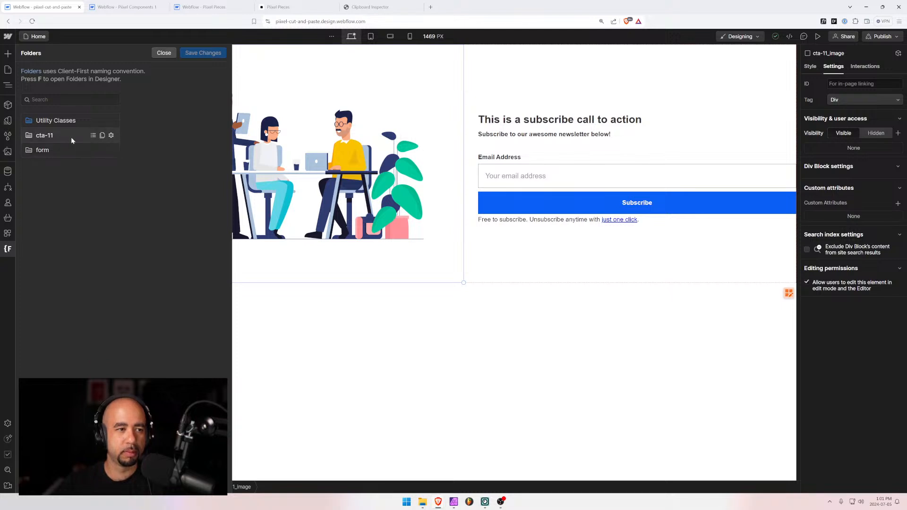
# Rename the cta-11 class folder to cta-12
pyautogui.click(112, 136)
pyautogui.press('BackSpace')
pyautogui.write('2')
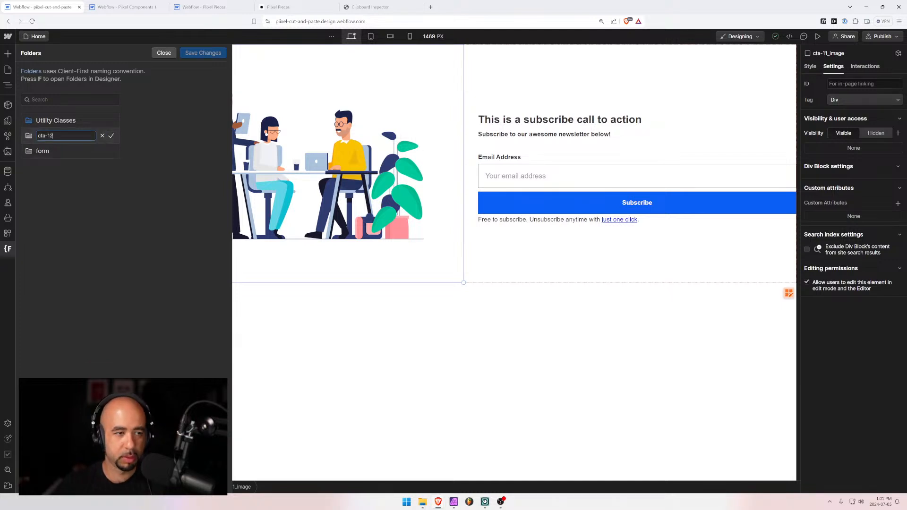
pyautogui.click(111, 135)
# Save the folder changes with a reload, then open Call to Action 11's page settings in Pixel Components 1
pyautogui.click(203, 53)
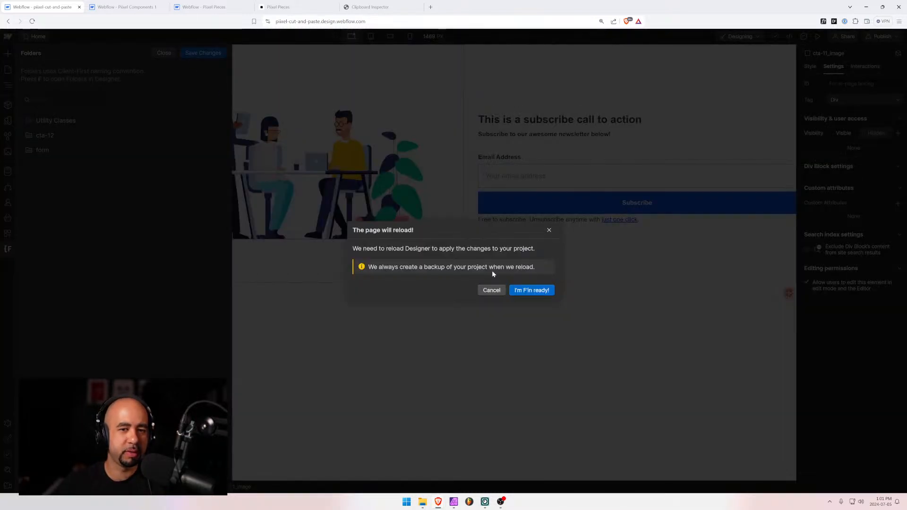
pyautogui.click(530, 290)
pyautogui.click(137, 6)
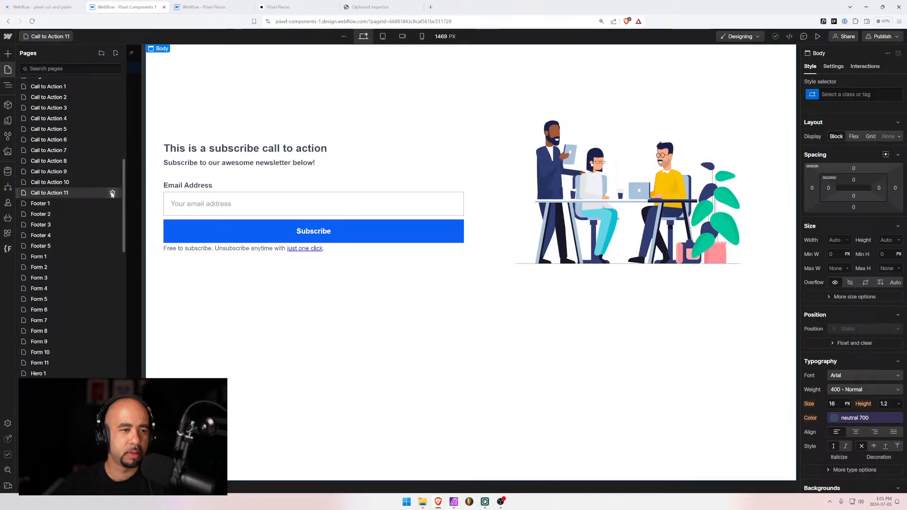
pyautogui.click(112, 194)
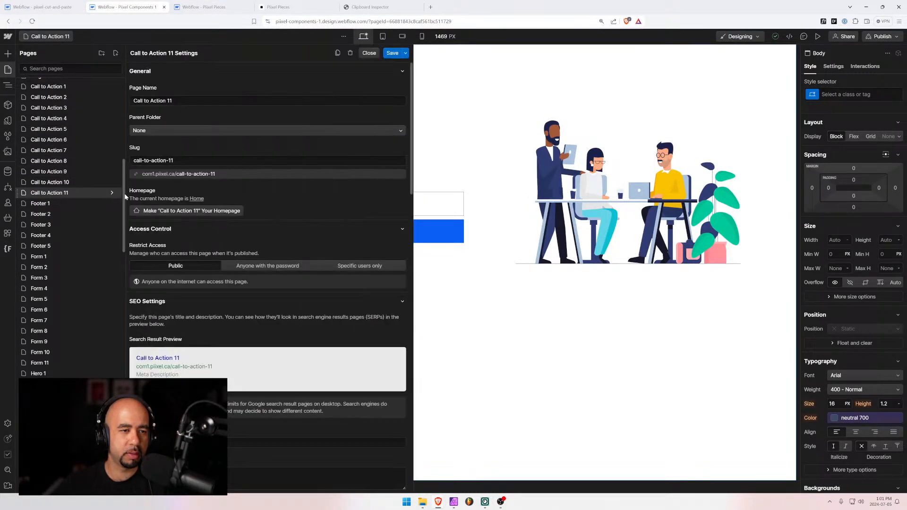
# Duplicate Call to Action 11 as a new page named Call to Action 12
pyautogui.click(338, 53)
pyautogui.click(194, 100)
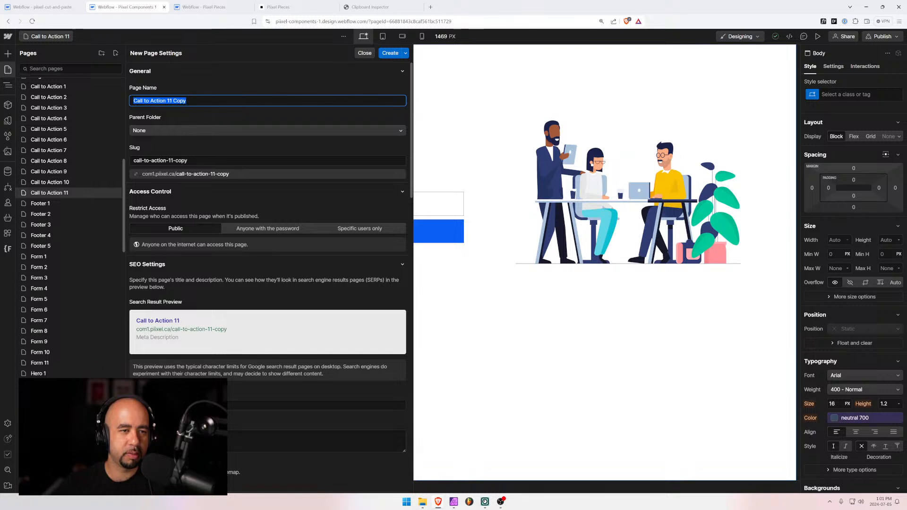
pyautogui.click(169, 101)
pyautogui.hotkey('shift', 'End')
pyautogui.write('2')
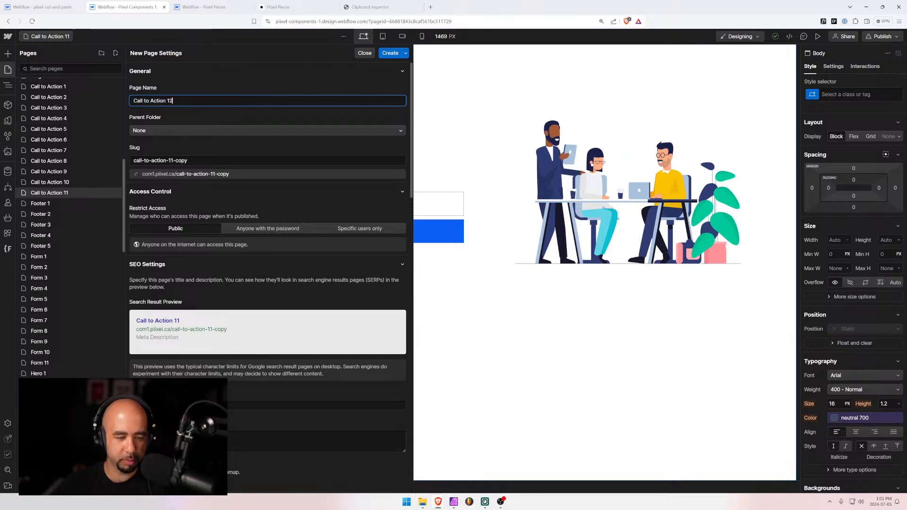
pyautogui.click(390, 55)
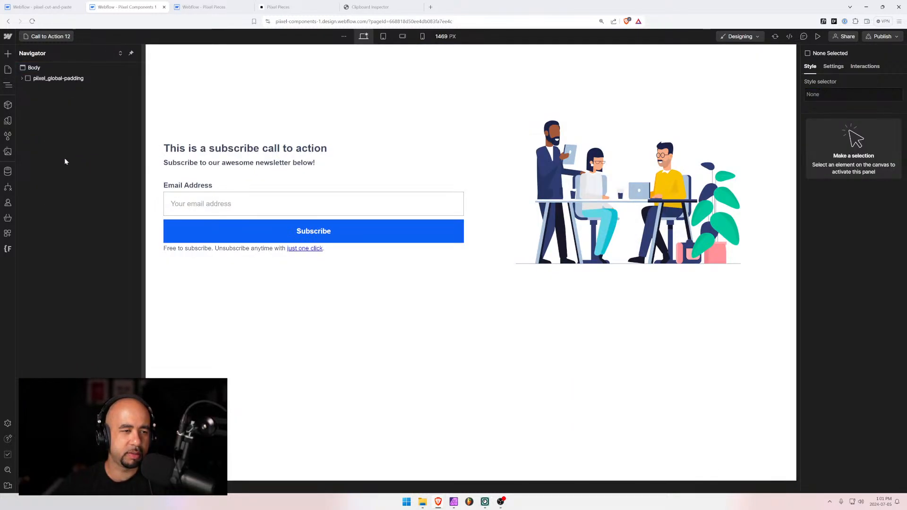
# Drag Call to Action 12 in the Pages list to sit right after Call to Action 11
pyautogui.click(46, 37)
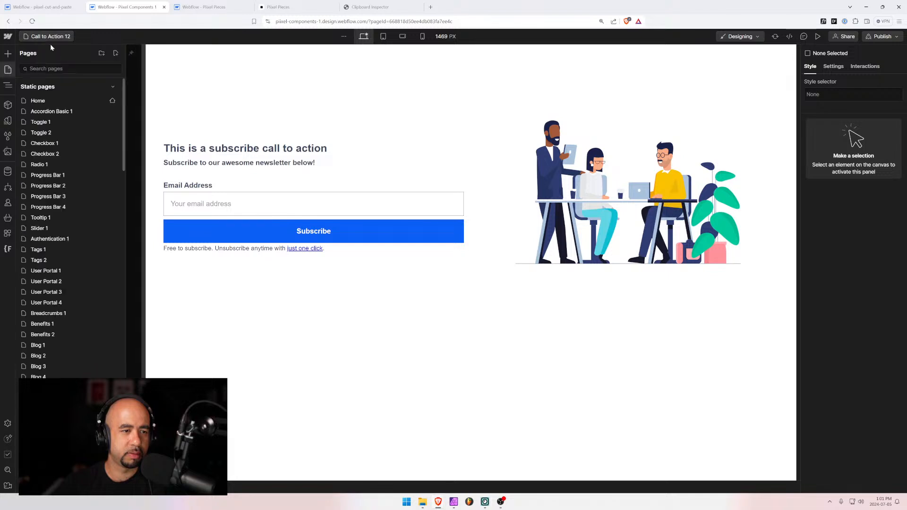
pyautogui.scroll(-3, 69, 255)
pyautogui.scroll(-3, 69, 259)
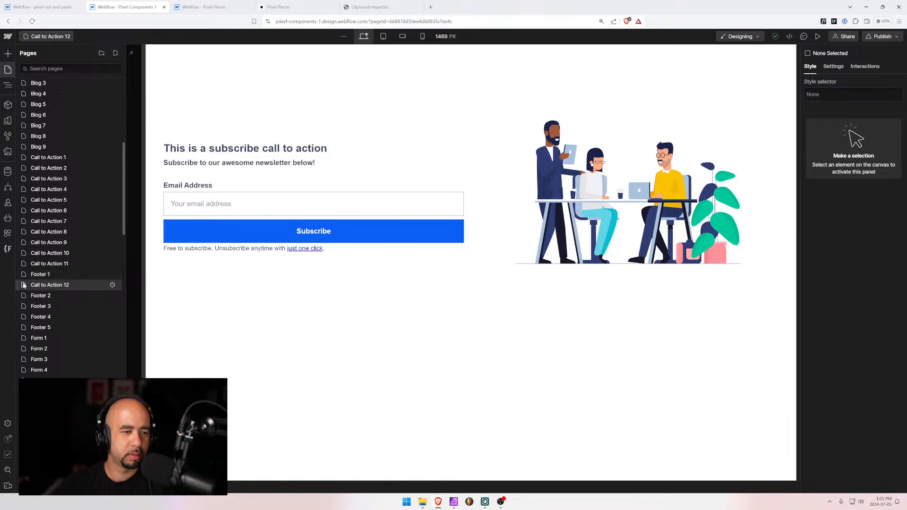
pyautogui.moveTo(17, 285); pyautogui.dragTo(65, 279)
# Remove the cta-11 section from the Call to Action 12 page
pyautogui.click(134, 77)
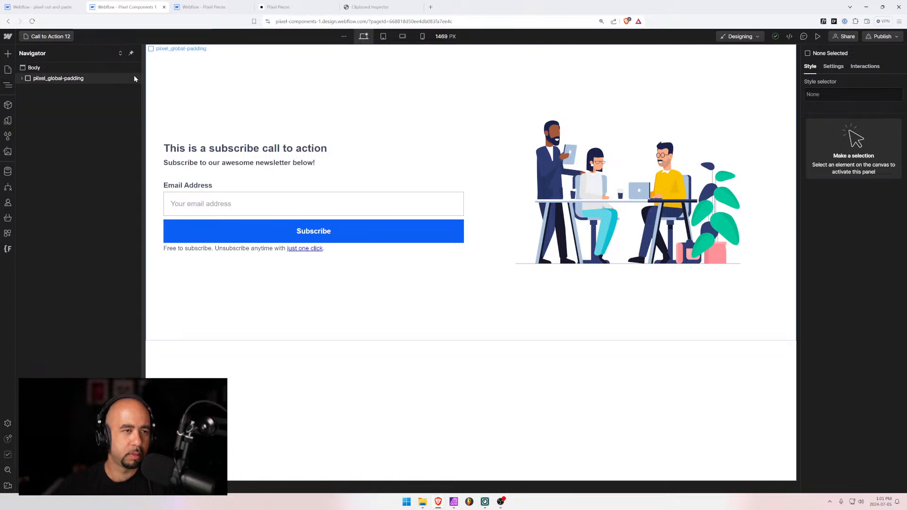
pyautogui.click(42, 79)
pyautogui.click(21, 78)
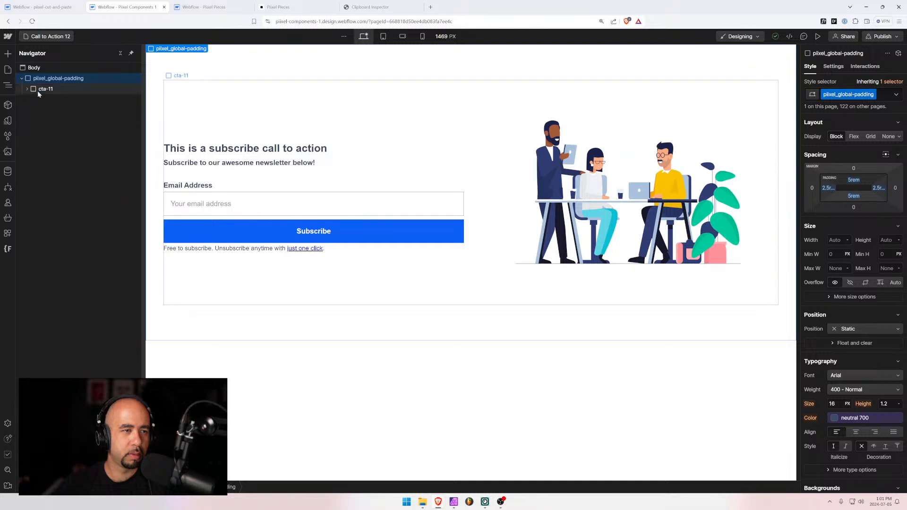
pyautogui.click(39, 89)
pyautogui.hotkey('ctrl', 'x')
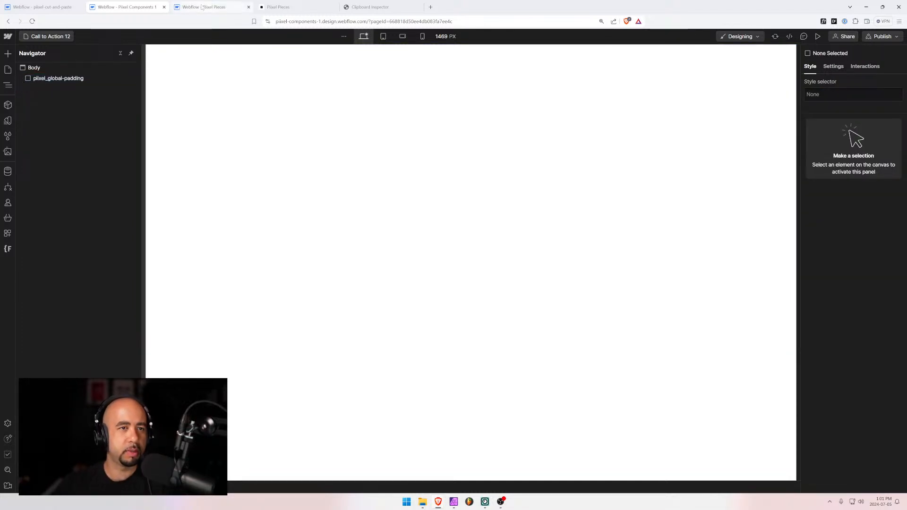
# In pixel-cut-and-paste, rename the cta-11 class to cta-12 and check its children
pyautogui.click(43, 7)
pyautogui.click(30, 79)
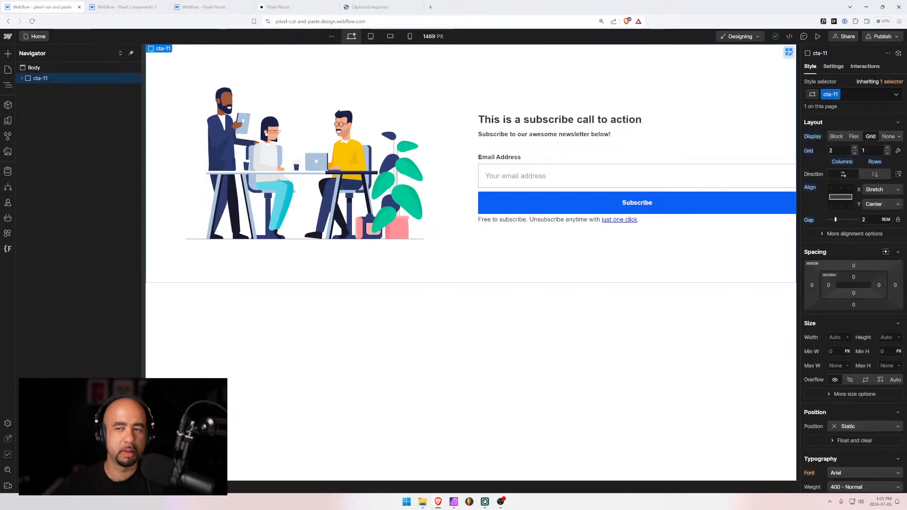
pyautogui.click(843, 96)
pyautogui.click(837, 121)
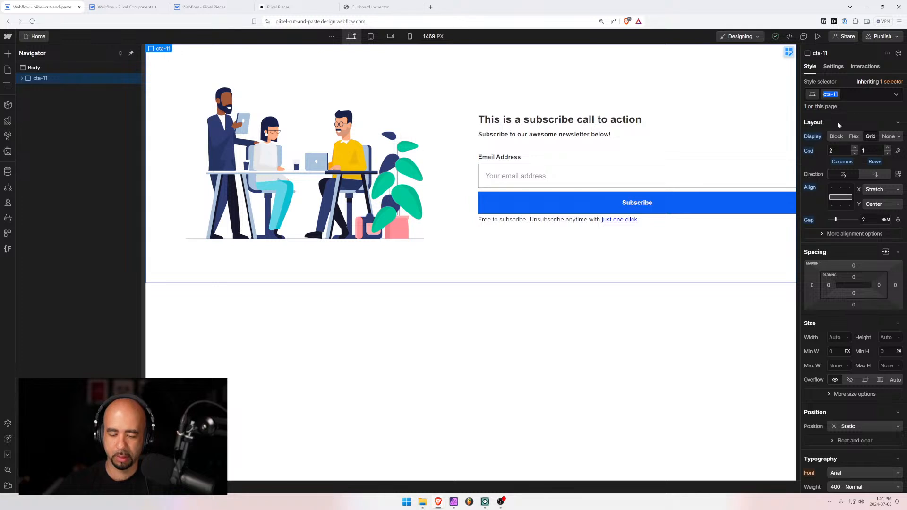
pyautogui.press('BackSpace')
pyautogui.write('2')
pyautogui.press('Return')
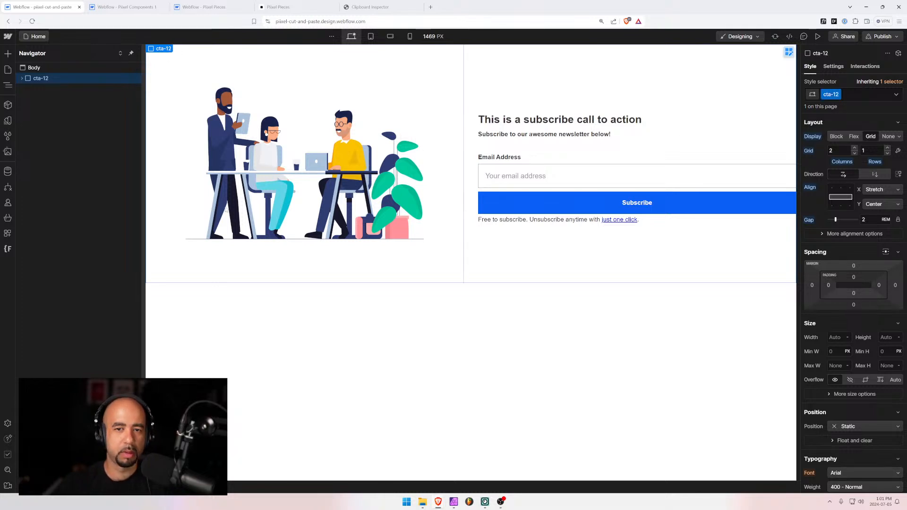
pyautogui.click(21, 78)
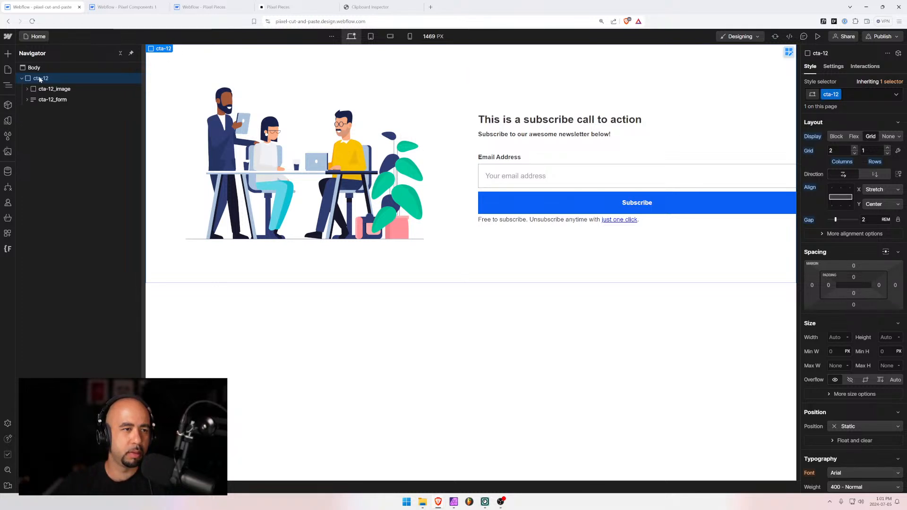
# Back in Pixel Components 1, select the Subscribe button and begin editing its classes
pyautogui.hotkey('ctrl', 'Tab')
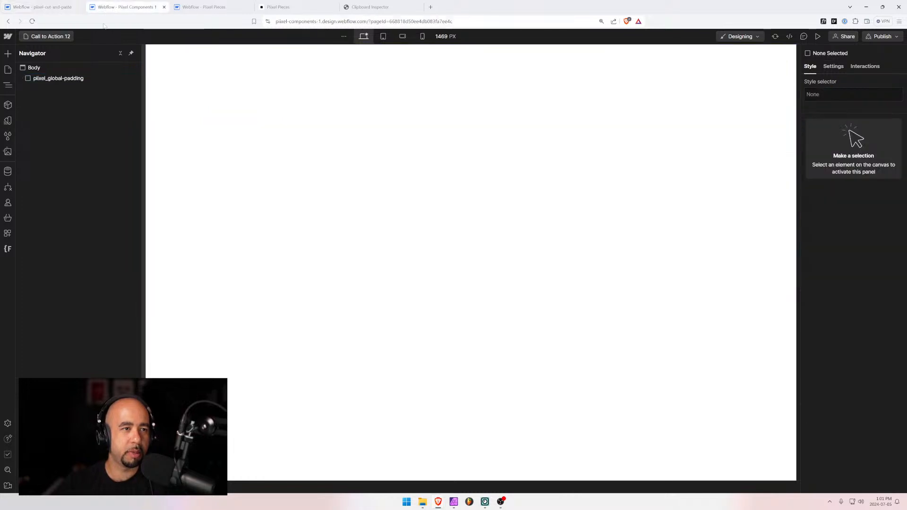
pyautogui.click(34, 78)
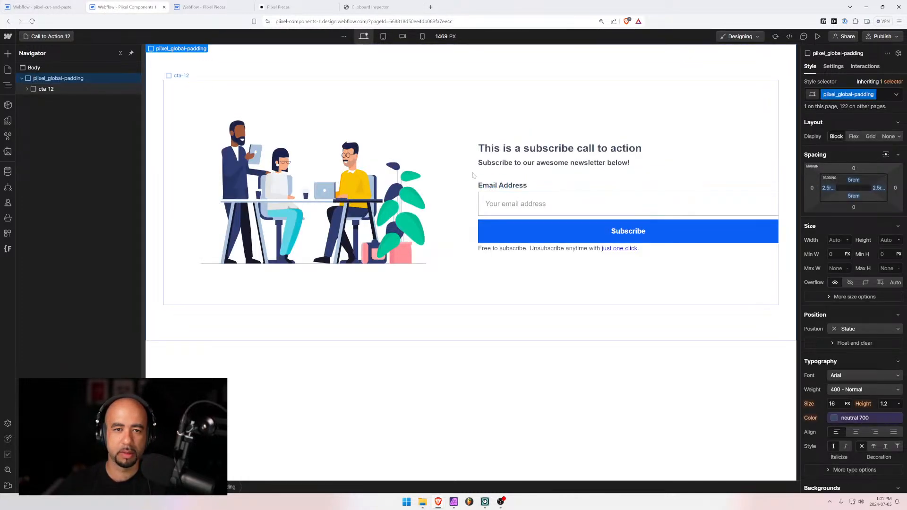
pyautogui.click(515, 222)
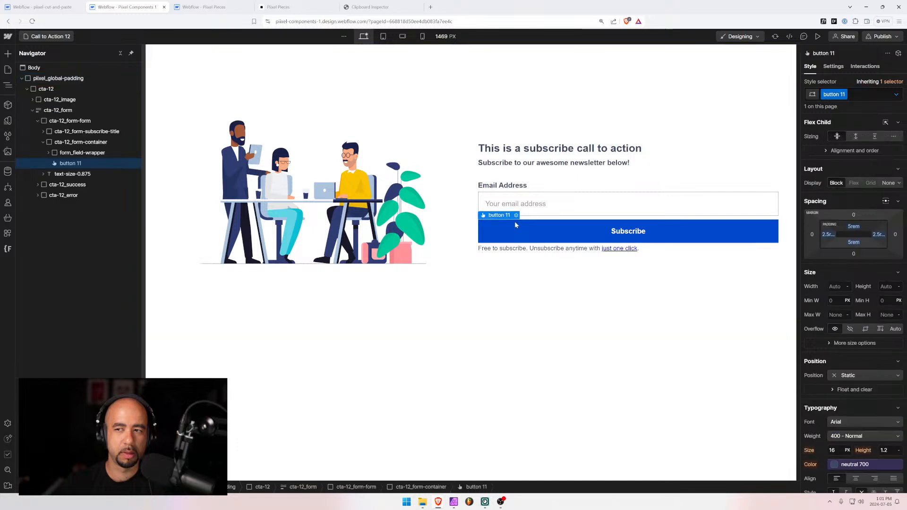
pyautogui.hotkey('ctrl', 'Return')
# Replace the button 11 class with the shared button class
pyautogui.press('BackSpace')
pyautogui.write('button')
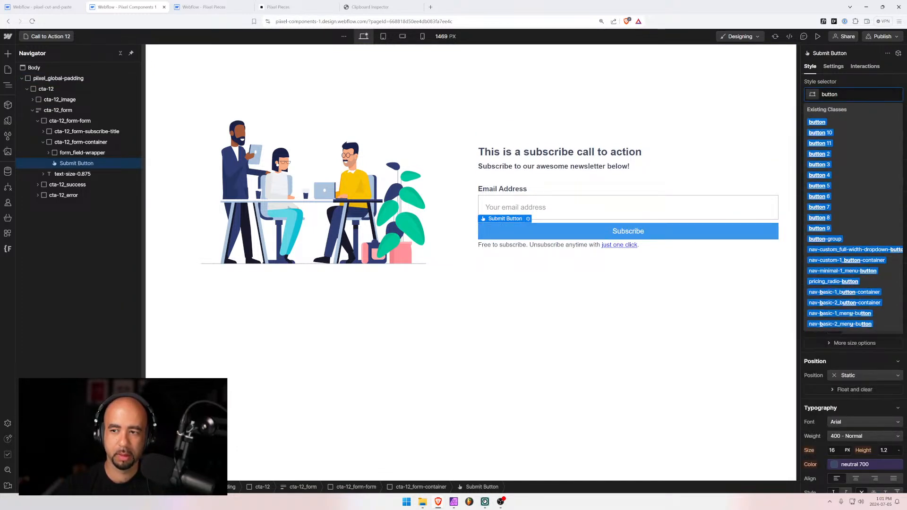
pyautogui.press('Return')
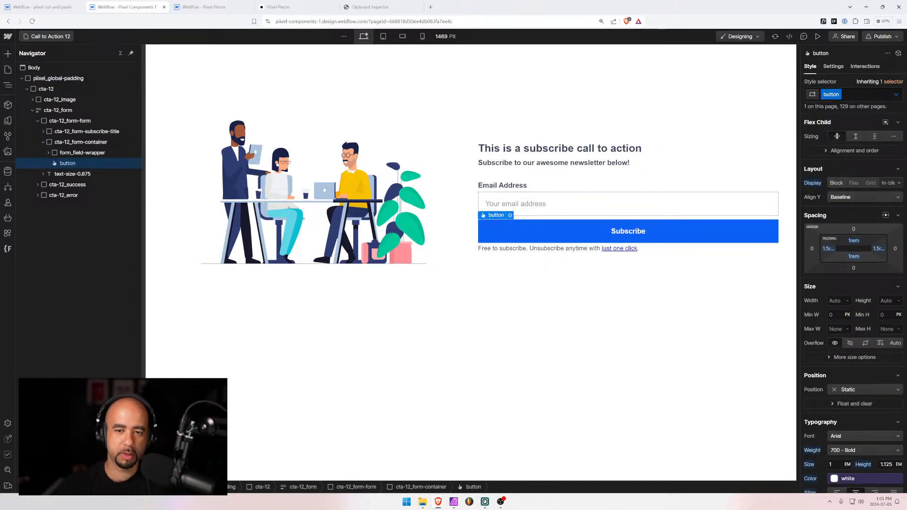
# Clean up and remove all unused styles from the site's style list
pyautogui.click(7, 136)
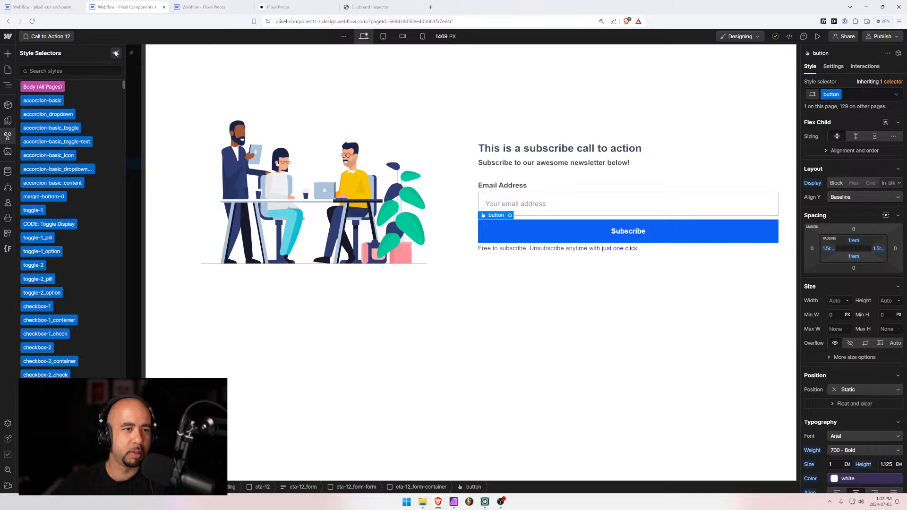
pyautogui.click(116, 53)
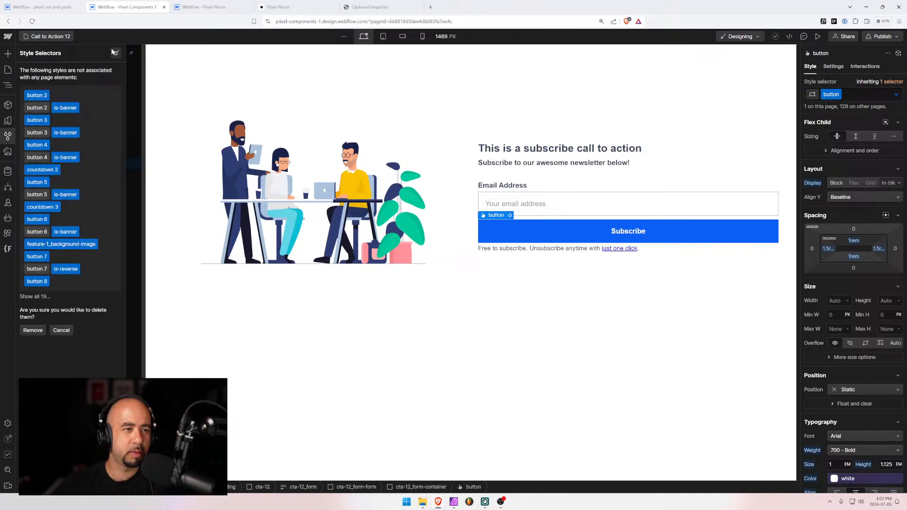
pyautogui.click(33, 331)
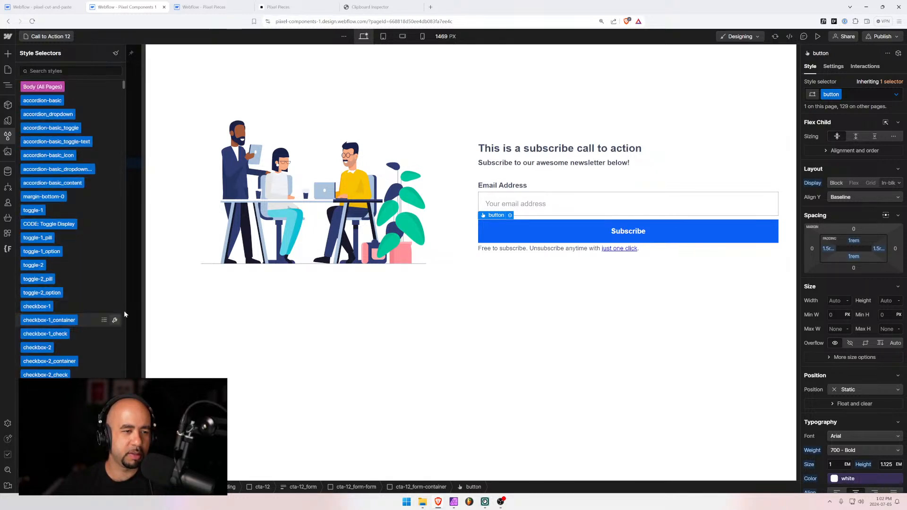
pyautogui.press('Escape')
# Check the section at mobile landscape and tablet widths, then switch to the Pixel Pieces site
pyautogui.click(193, 339)
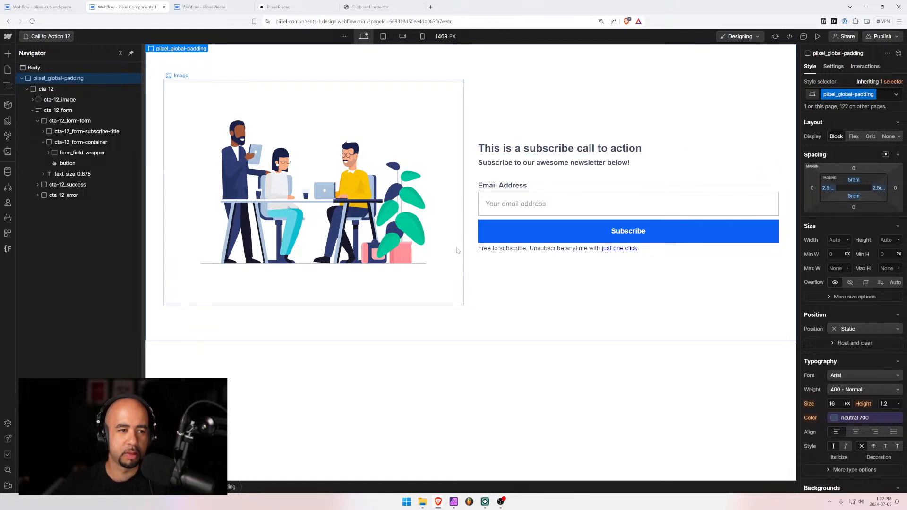
pyautogui.click(403, 37)
pyautogui.click(383, 37)
pyautogui.click(364, 37)
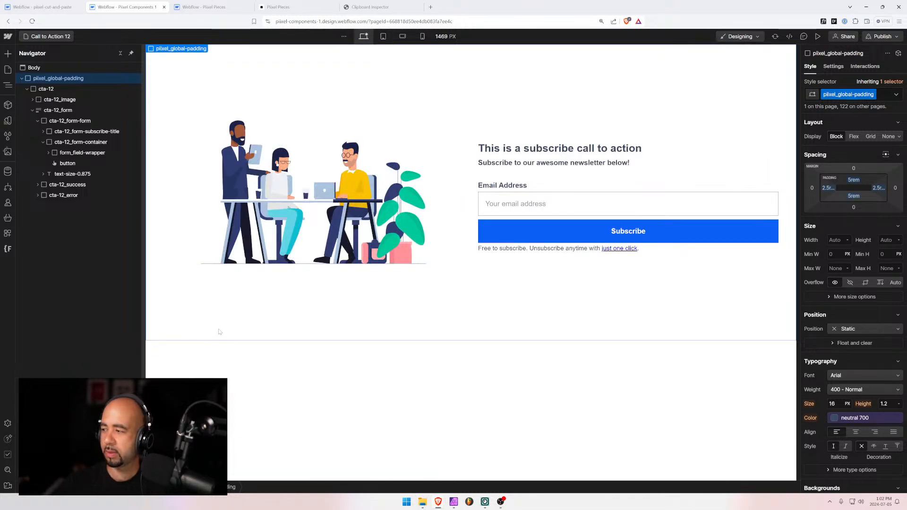
pyautogui.click(308, 188)
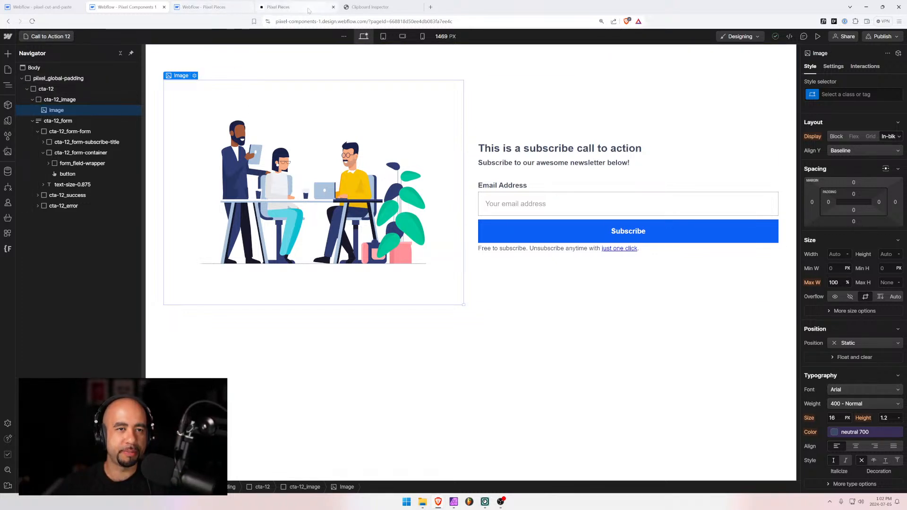
pyautogui.click(283, 7)
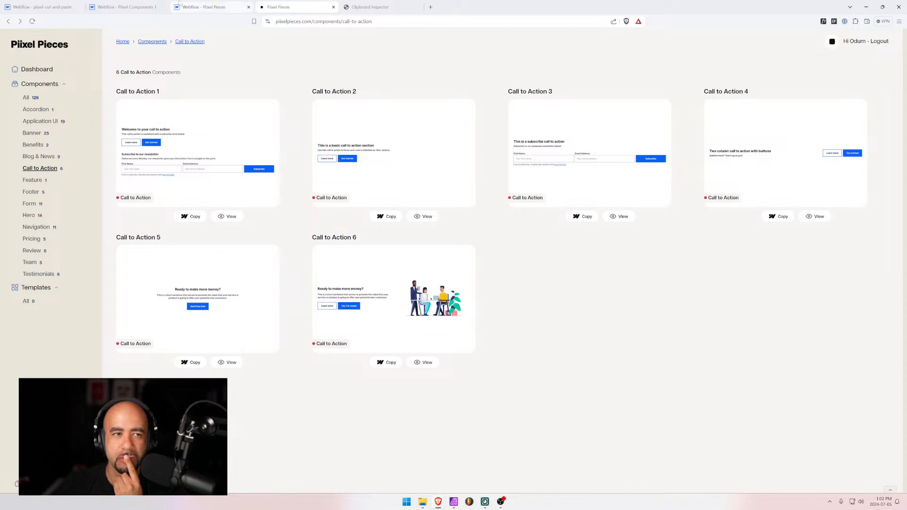
# Return to the Pixel Pieces Call to Action library and copy the Call to Action 6 component
pyautogui.click(140, 3)
pyautogui.click(280, 6)
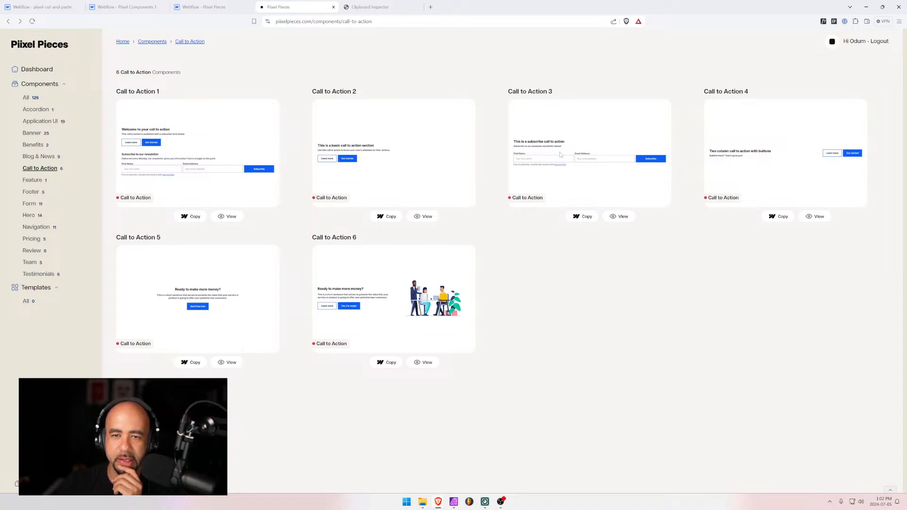
pyautogui.click(205, 5)
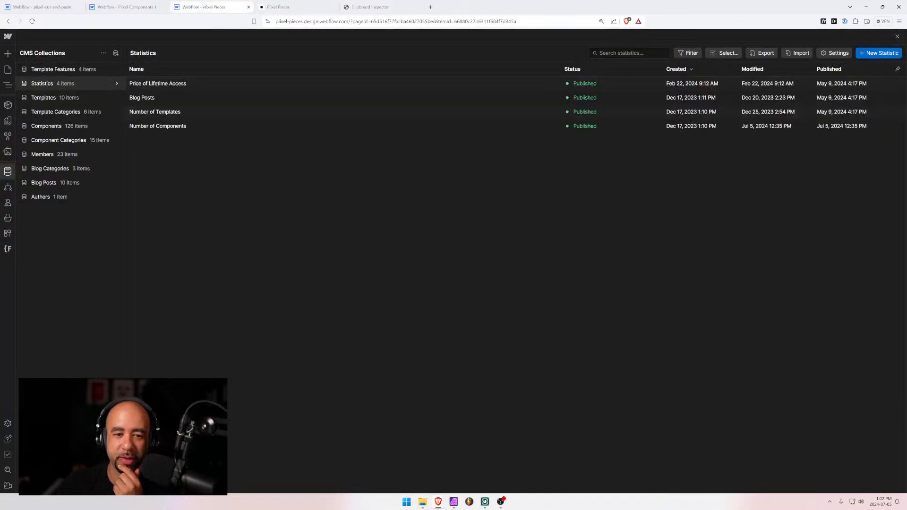
pyautogui.click(301, 5)
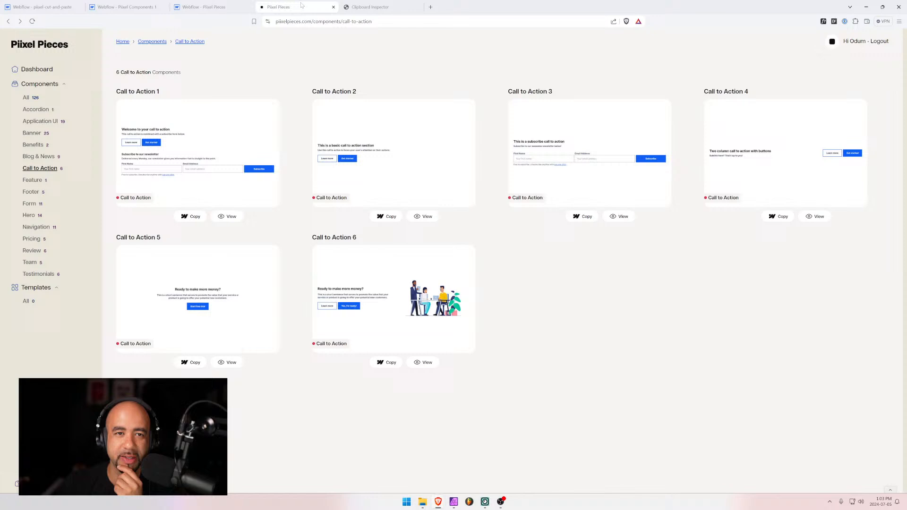
pyautogui.click(399, 366)
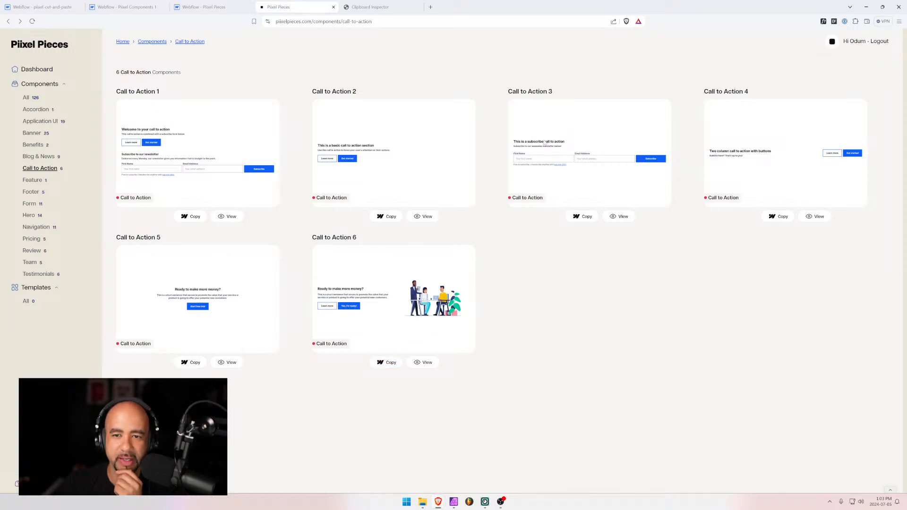
# Toggle the Navigator and Pages panels in pixel-cut-and-paste, then open Pixel Components 1's Call to Action 12 page
pyautogui.click(57, 6)
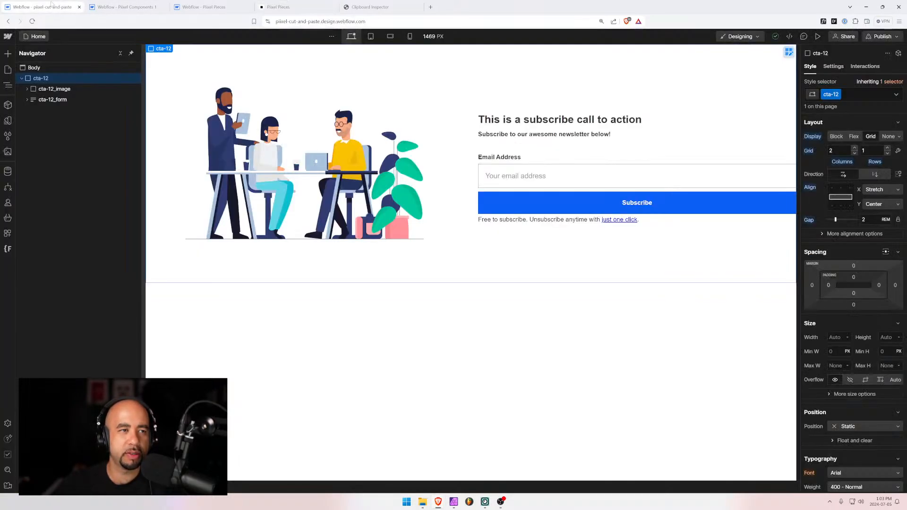
pyautogui.press('p')
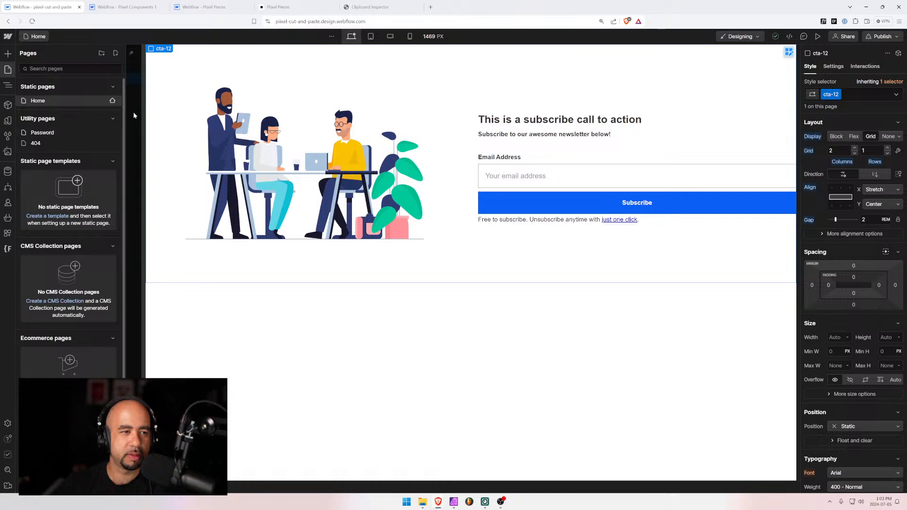
pyautogui.click(11, 86)
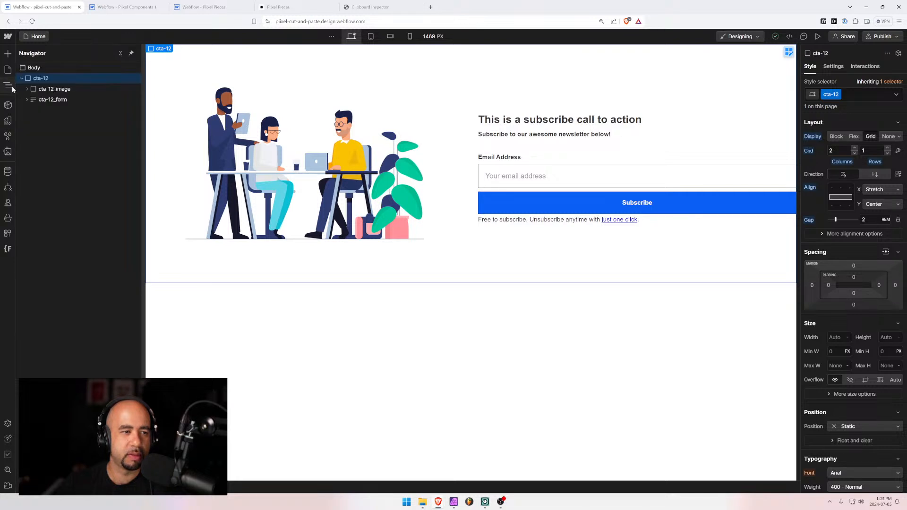
pyautogui.click(34, 37)
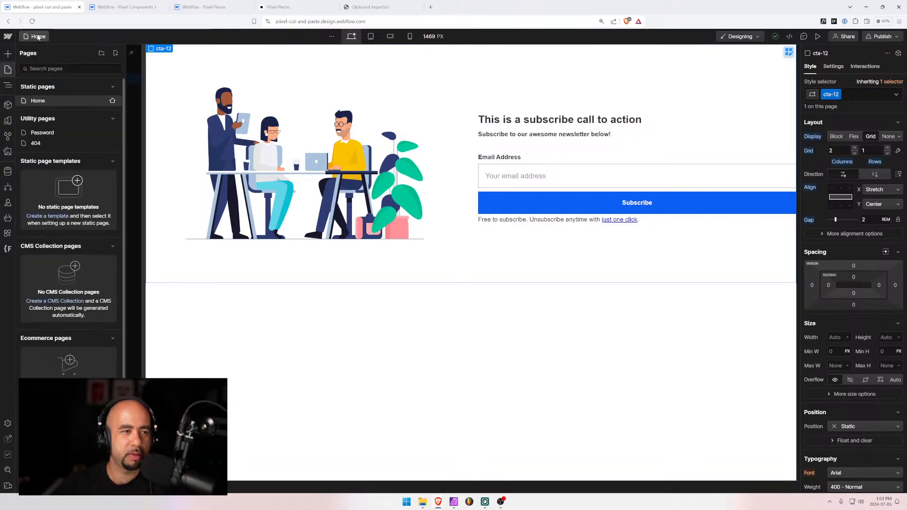
pyautogui.click(9, 87)
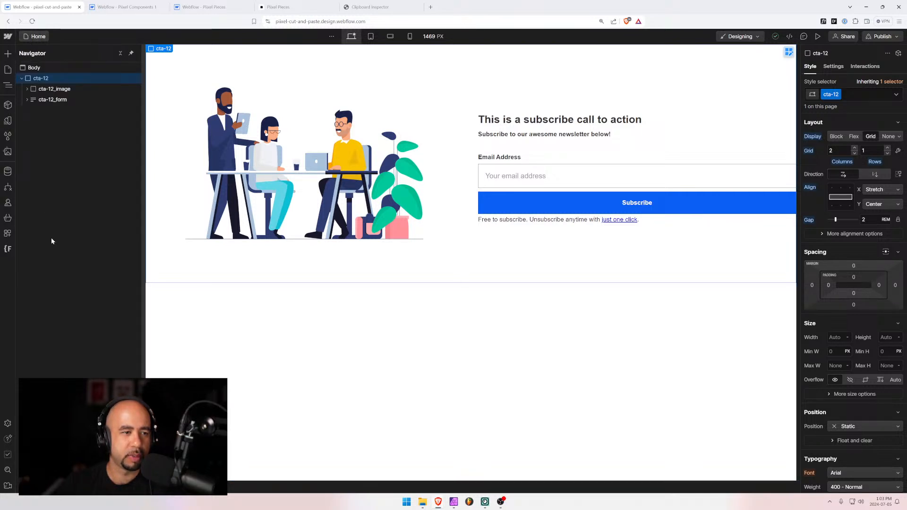
pyautogui.click(5, 85)
pyautogui.click(6, 85)
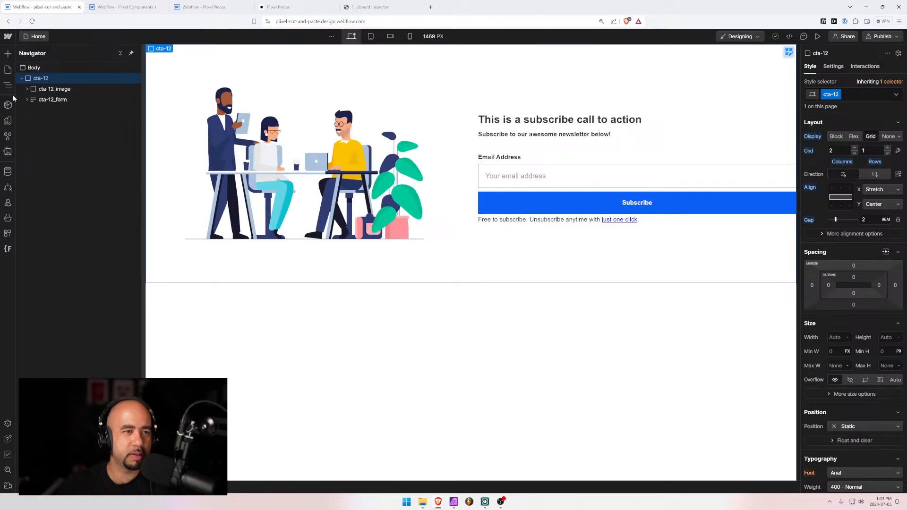
pyautogui.click(7, 70)
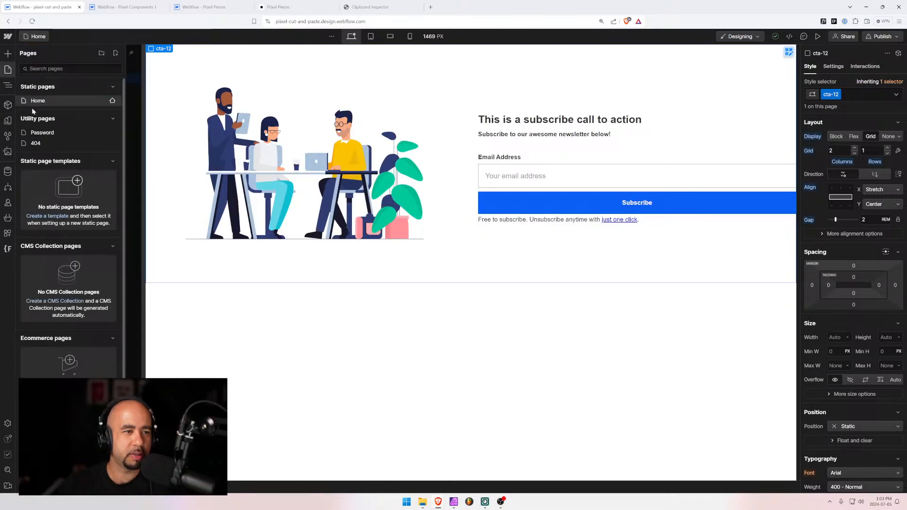
pyautogui.click(124, 7)
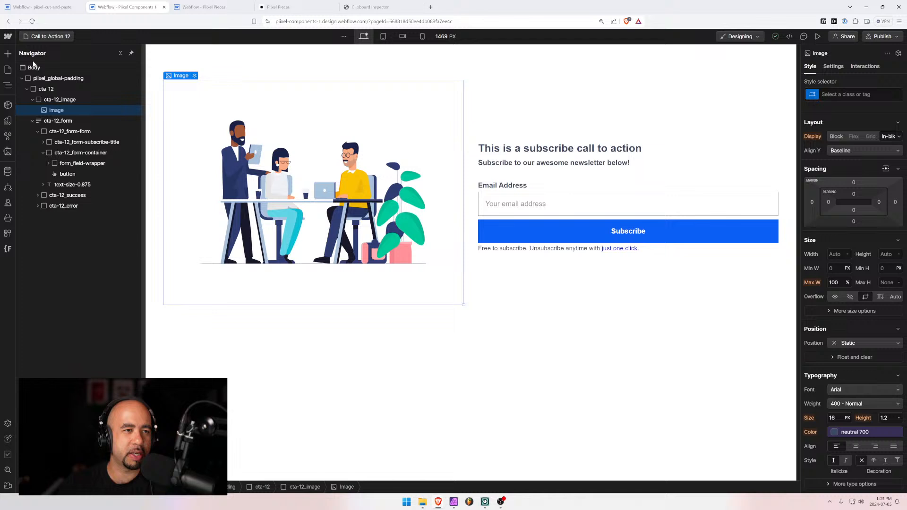
# Open the Call to Action 8 page, passing through Call to Action 7
pyautogui.click(50, 37)
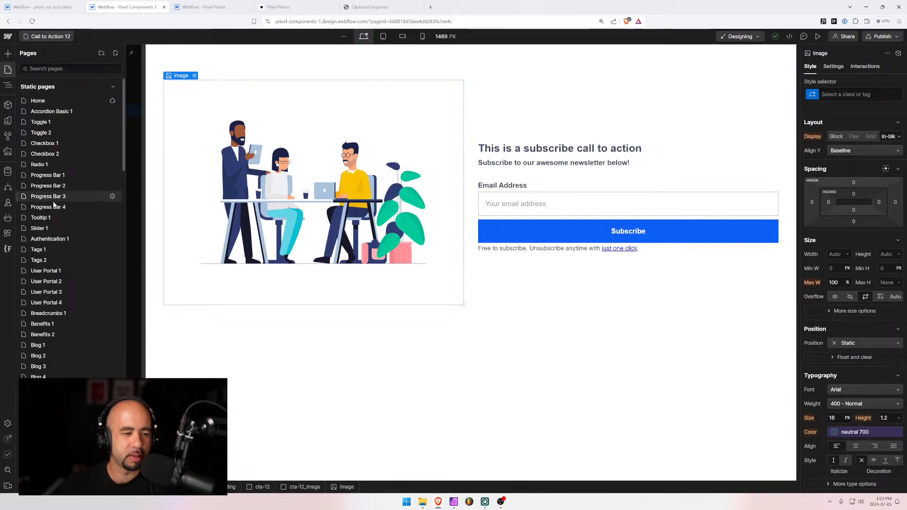
pyautogui.scroll(-5, 65, 223)
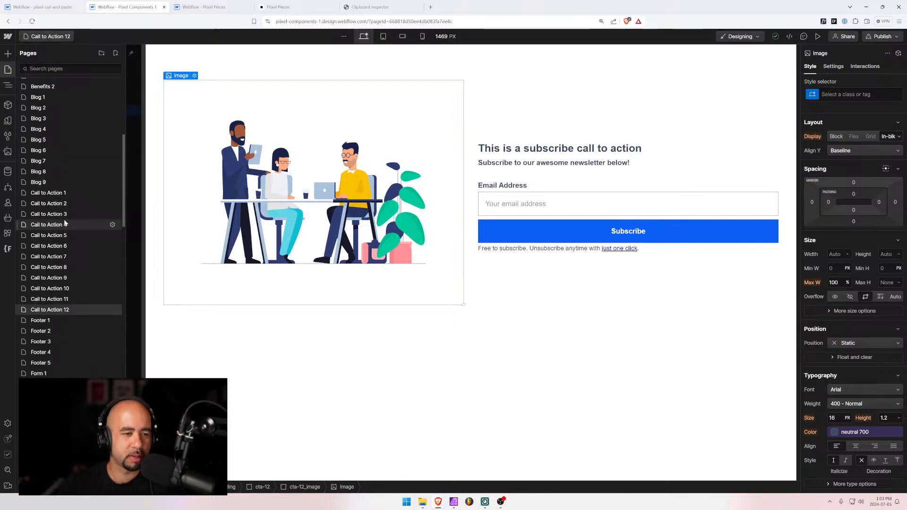
pyautogui.click(66, 256)
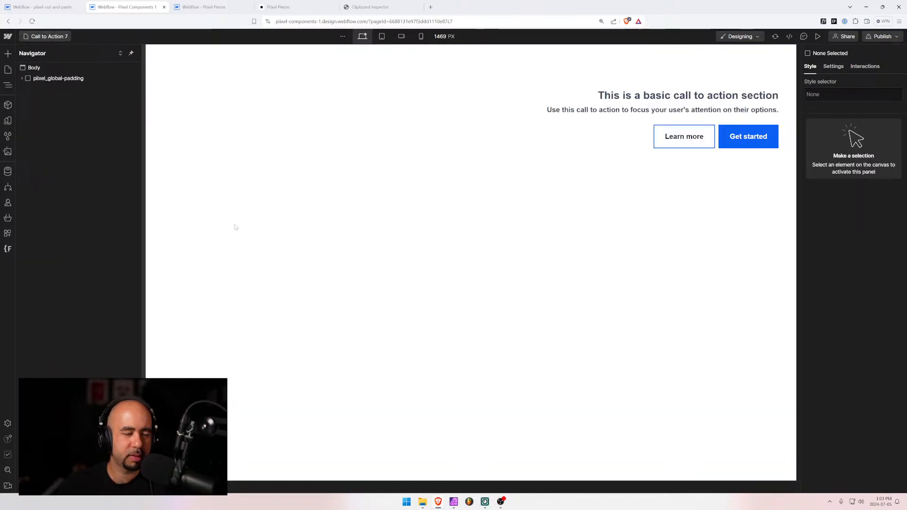
pyautogui.click(47, 37)
pyautogui.scroll(-5, 61, 331)
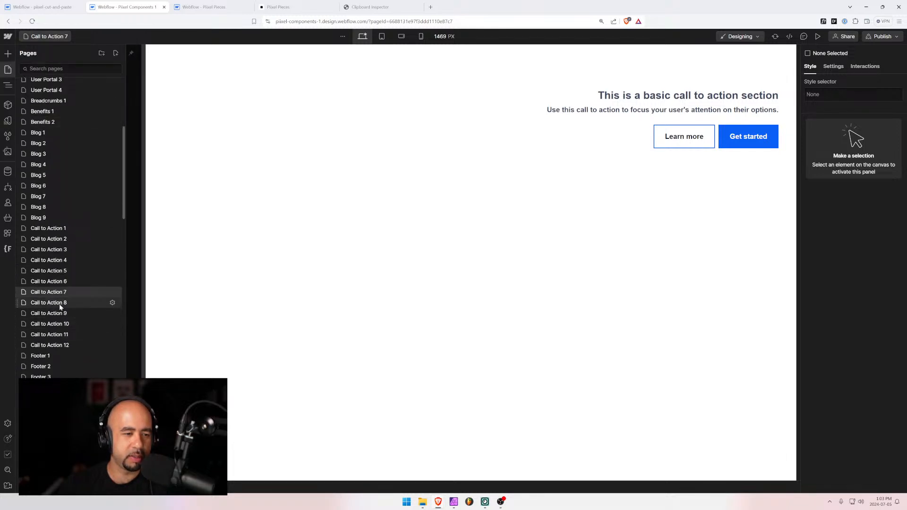
pyautogui.click(59, 305)
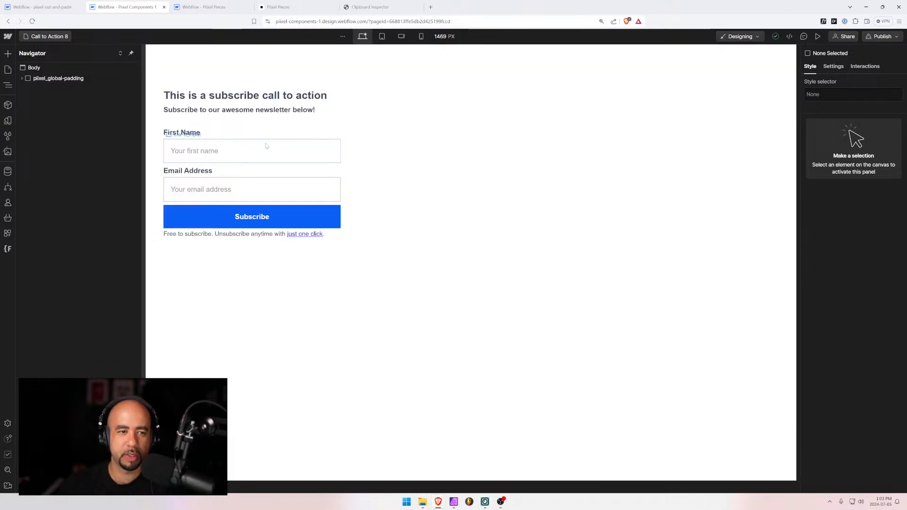
# Renumber the form, name and email field names from 3 to 8
pyautogui.click(266, 146)
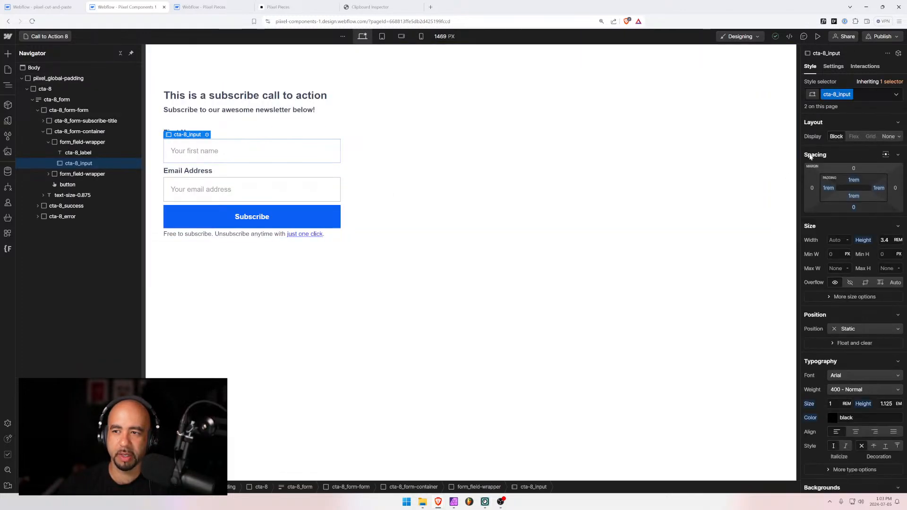
pyautogui.click(832, 66)
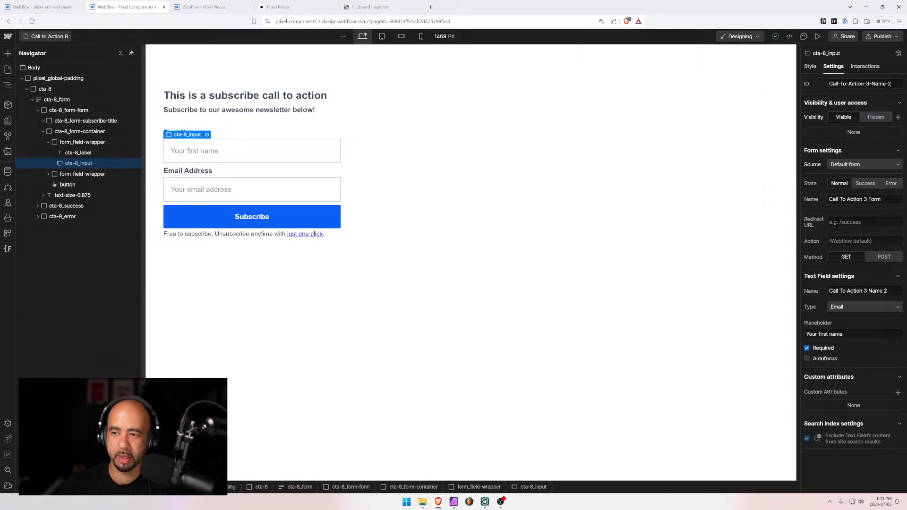
pyautogui.write('8')
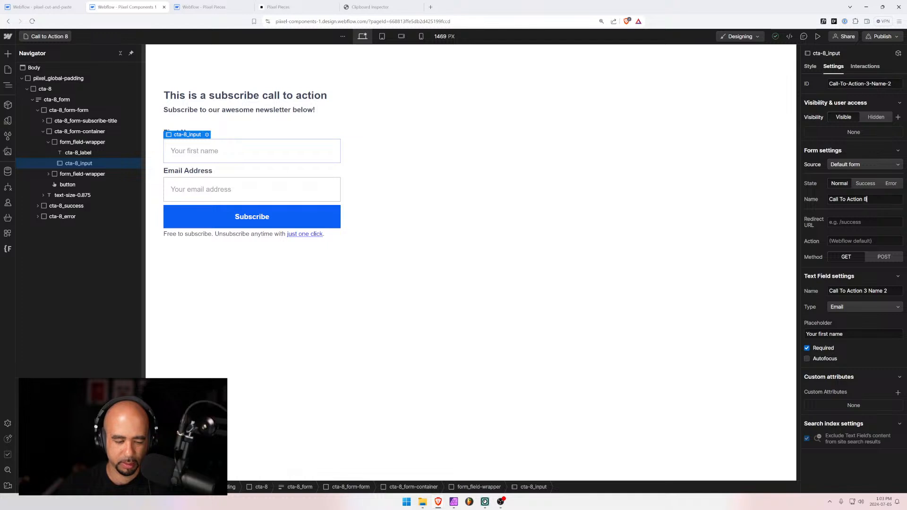
pyautogui.click(867, 291)
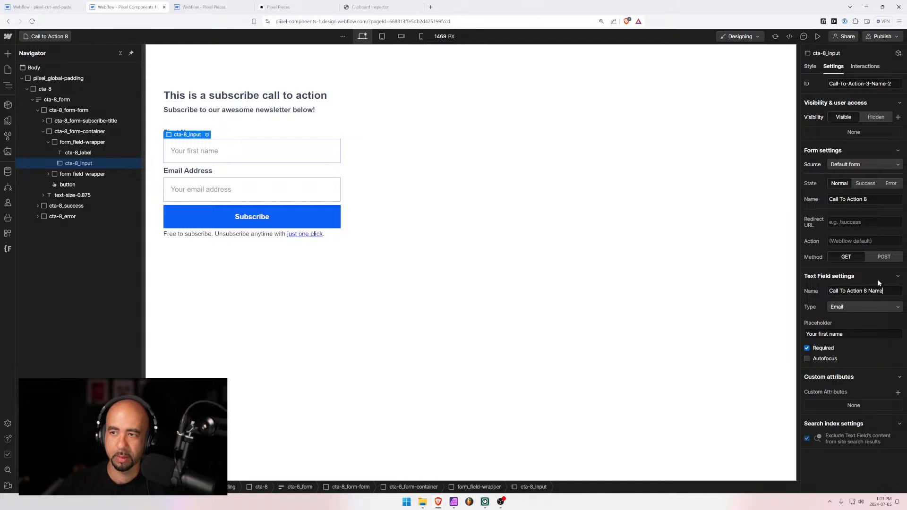
pyautogui.click(251, 189)
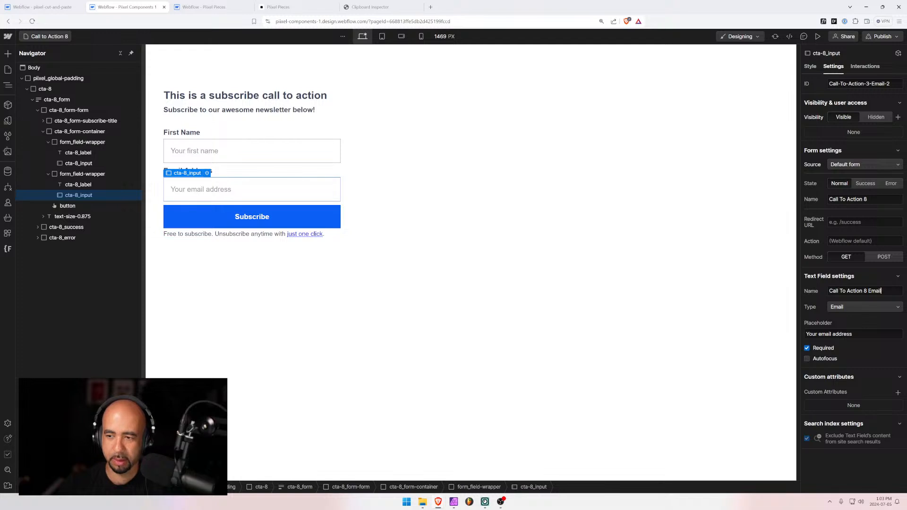
pyautogui.press('Tab')
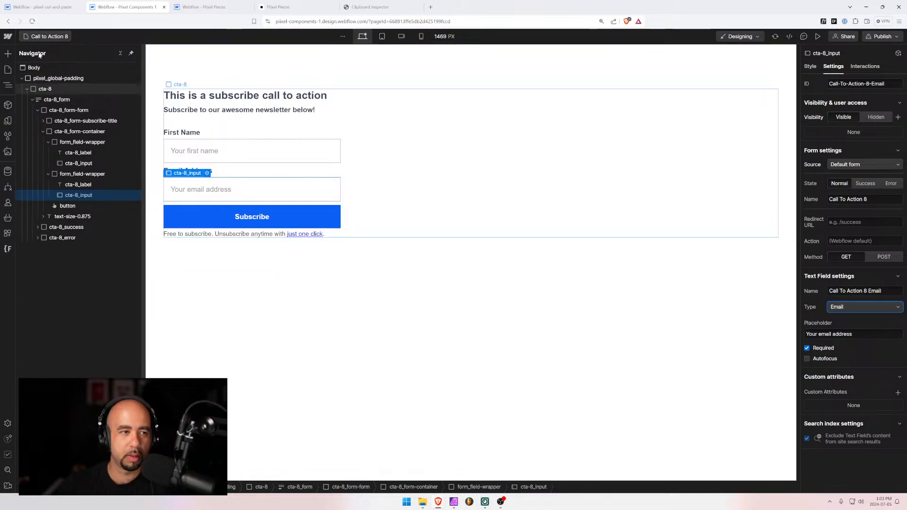
# Open the Call to Action 9 page from the page list
pyautogui.click(40, 38)
pyautogui.scroll(-3, 70, 307)
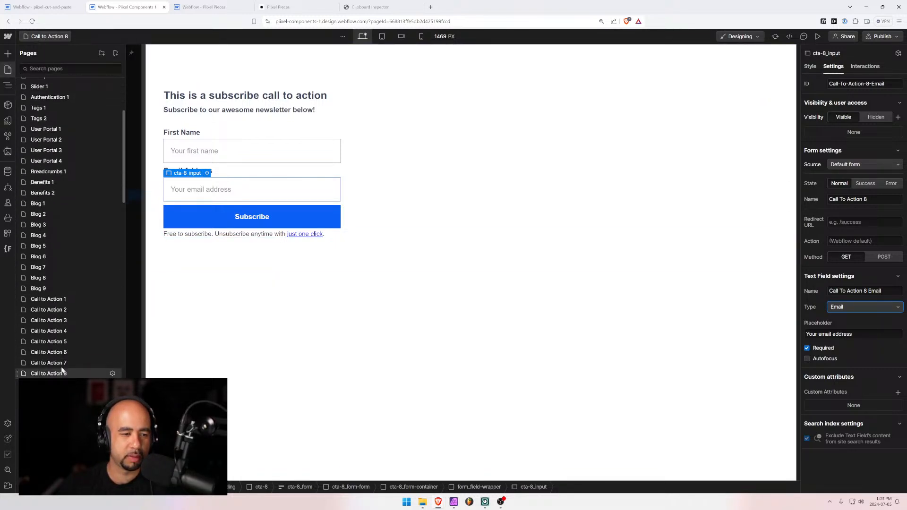
pyautogui.click(48, 373)
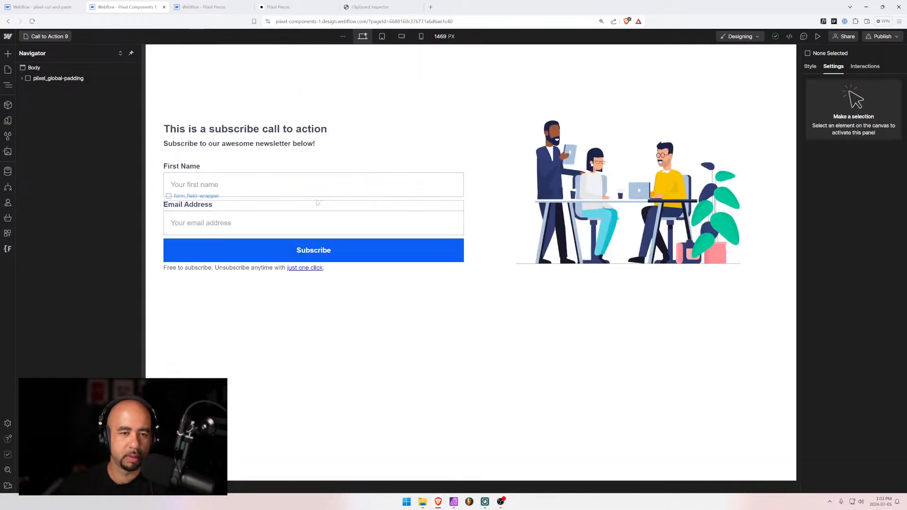
# Check that Call to Action 9's First Name and Email inputs are already named for 9, comparing with Pixel Pieces
pyautogui.click(311, 185)
pyautogui.click(304, 224)
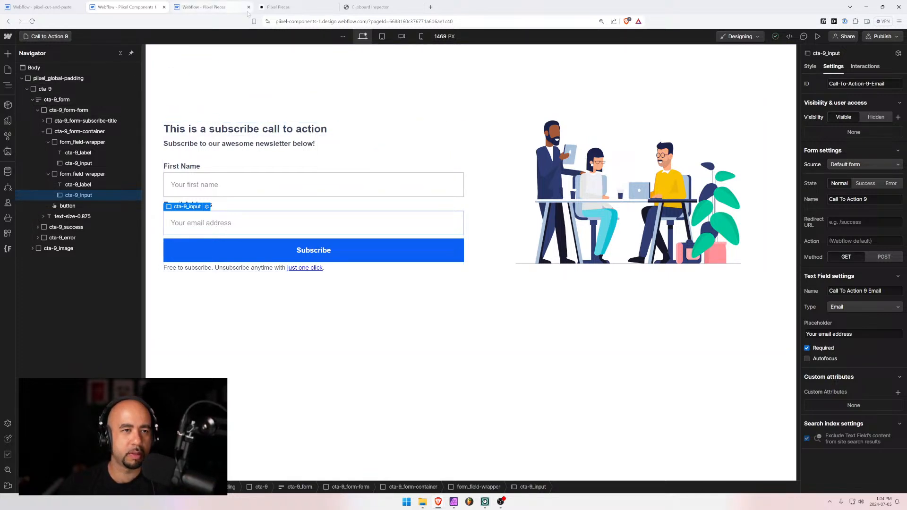
pyautogui.click(281, 7)
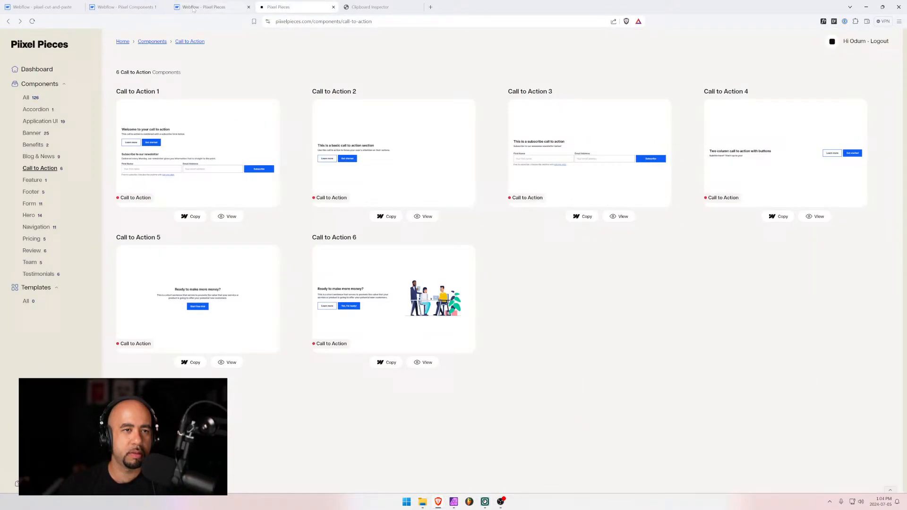
# Back in Pixel Components 1, scroll the Pages list down to Call to Action 3
pyautogui.click(133, 5)
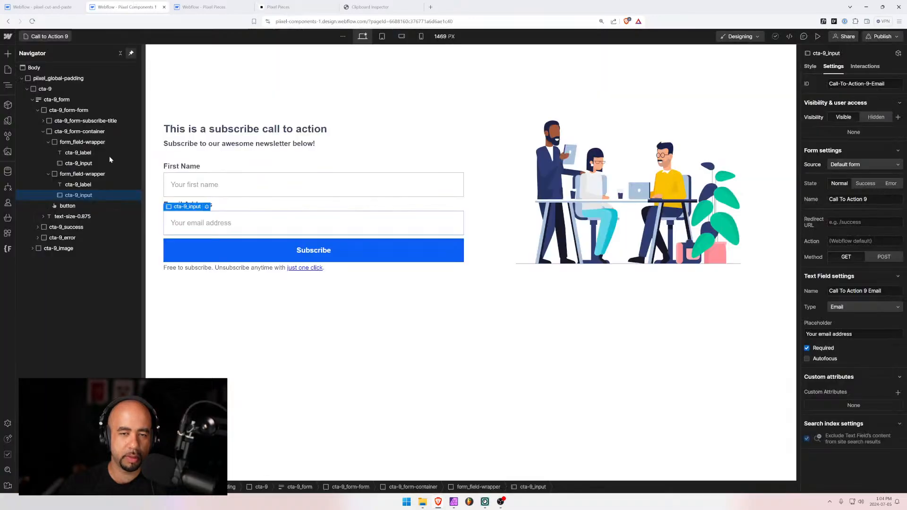
pyautogui.click(45, 37)
pyautogui.scroll(-5, 82, 285)
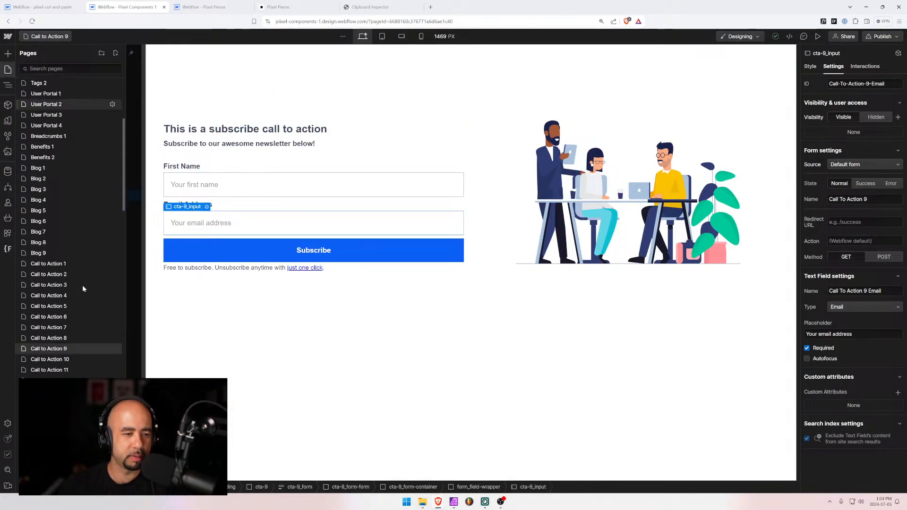
# Duplicate the Call to Action 3 page as a new page named 'Call to Action 13'
pyautogui.click(112, 286)
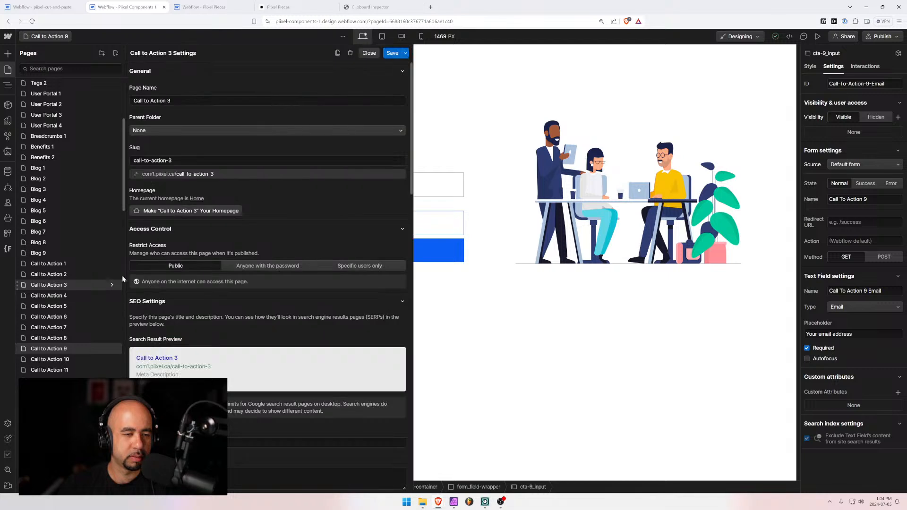
pyautogui.click(337, 53)
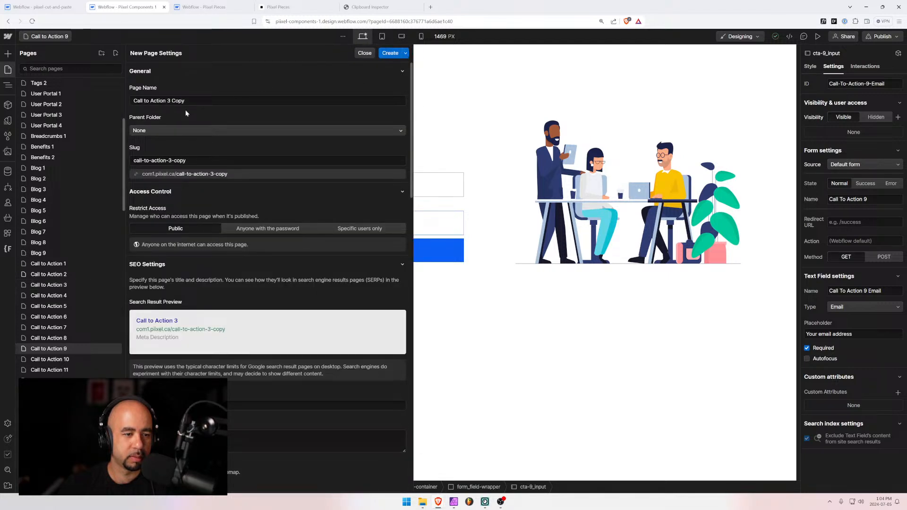
pyautogui.click(168, 101)
pyautogui.moveTo(170, 101); pyautogui.dragTo(184, 100)
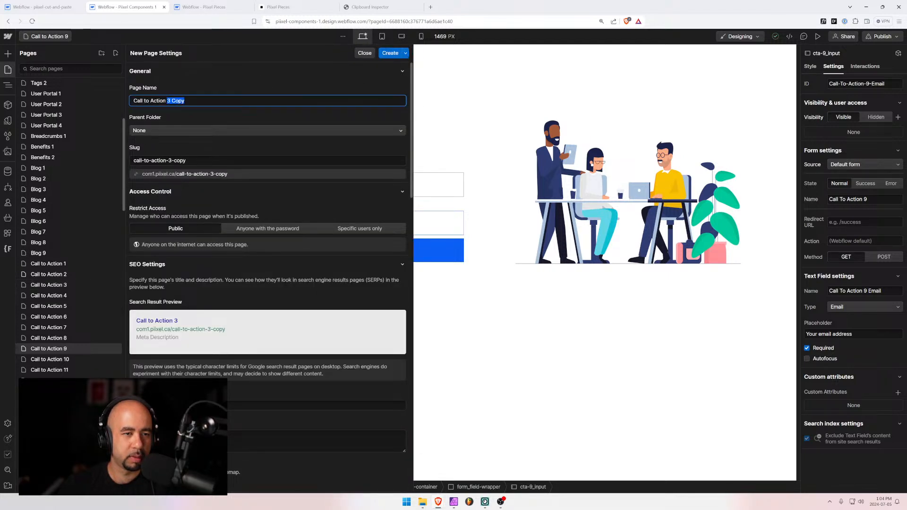
pyautogui.write('13')
pyautogui.click(390, 52)
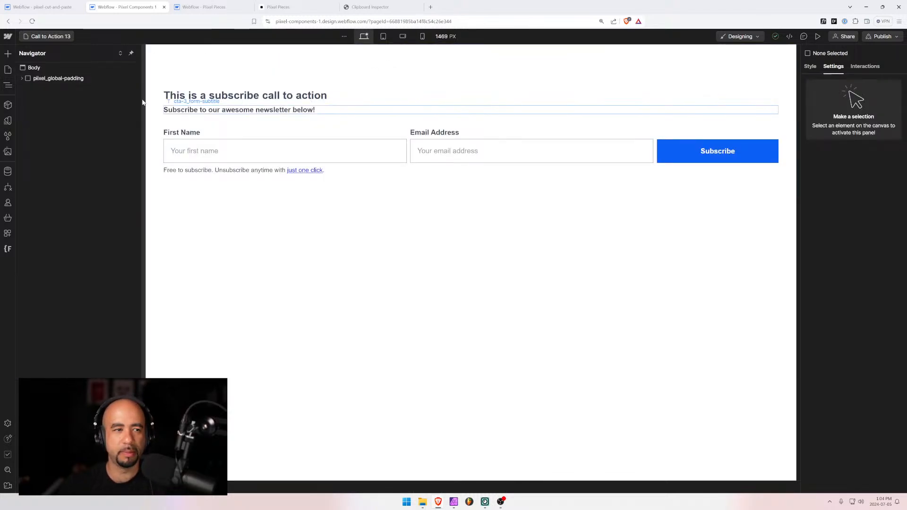
# Expand pixel_global-padding in the Navigator and select the new page's cta-3 section
pyautogui.click(21, 78)
pyautogui.click(27, 89)
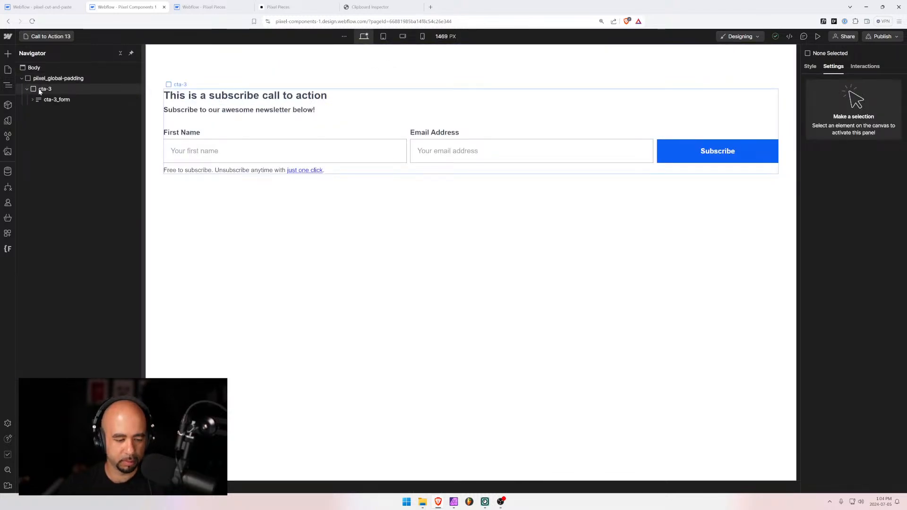
pyautogui.click(38, 89)
pyautogui.click(48, 8)
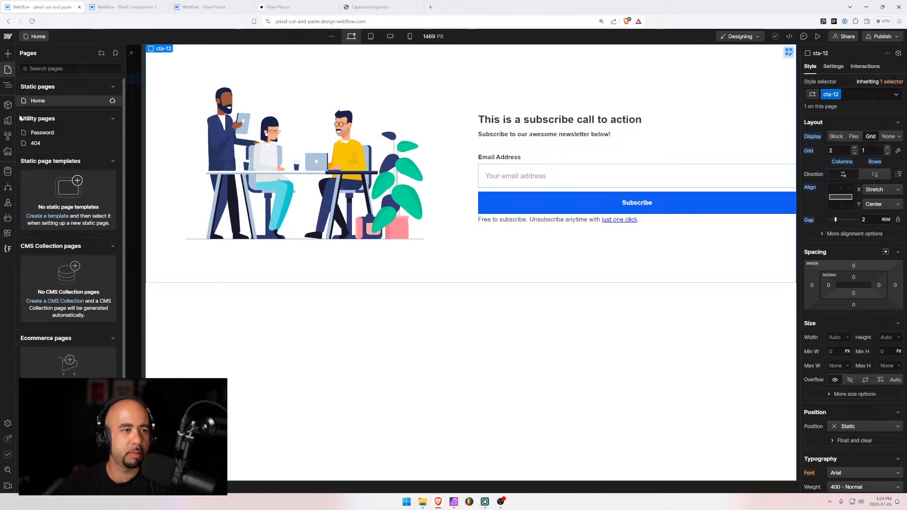
# Delete the cta-12 section from Home and clean up its unused style classes
pyautogui.click(7, 85)
pyautogui.hotkey('ctrl', 'x')
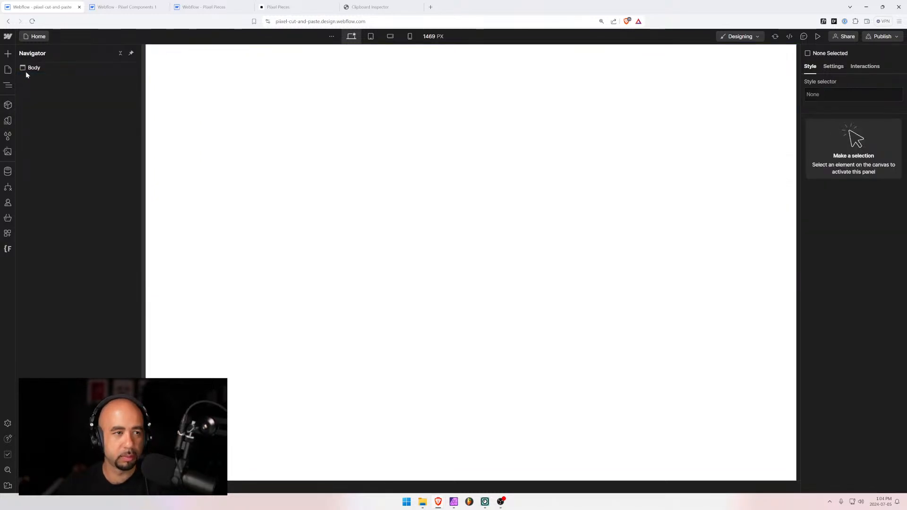
pyautogui.click(7, 136)
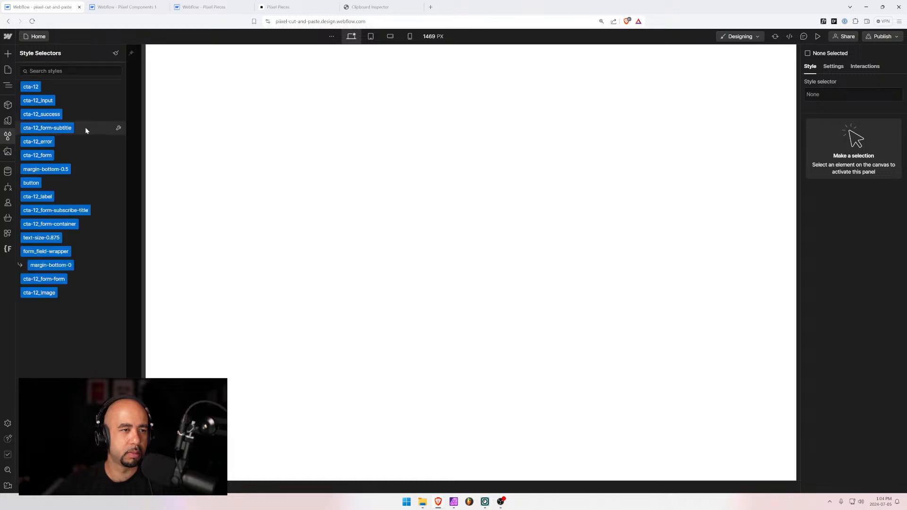
pyautogui.click(115, 53)
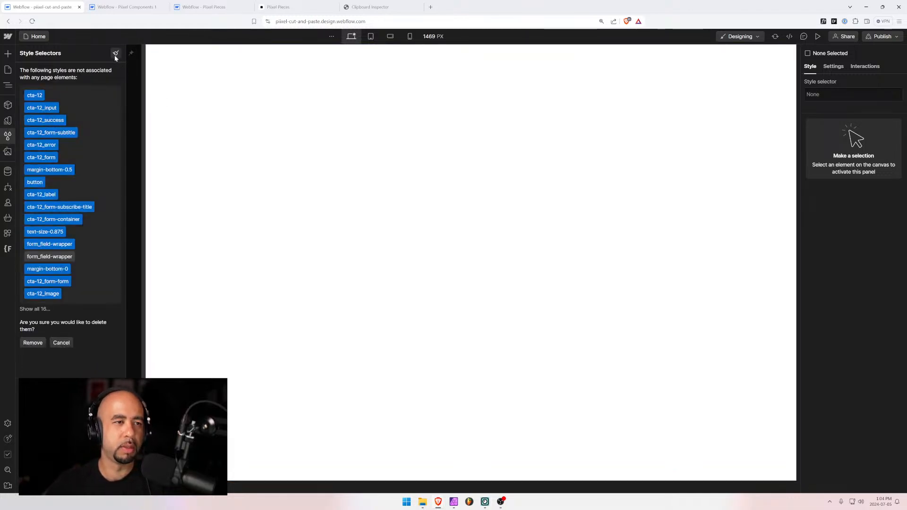
pyautogui.click(26, 342)
# Paste the copied cta-3 subscribe section into the Home page body
pyautogui.press('z')
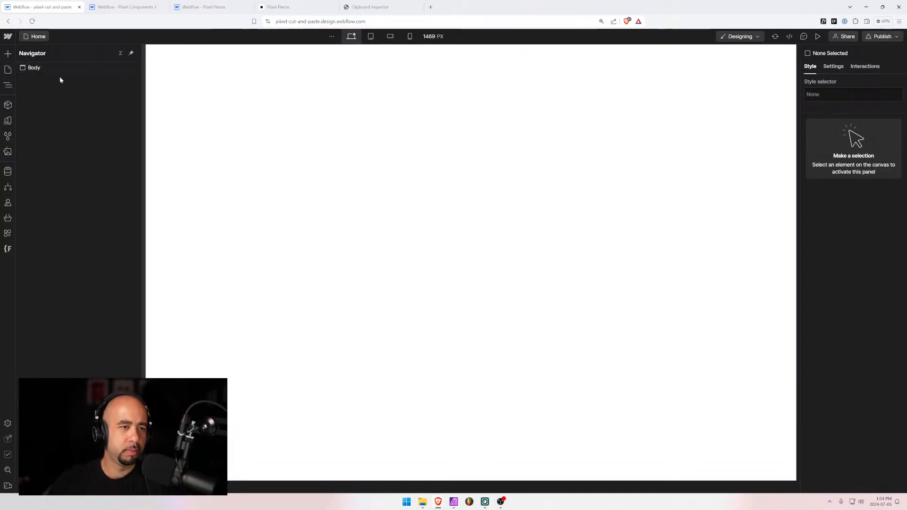
pyautogui.click(34, 70)
pyautogui.hotkey('ctrl', 'v')
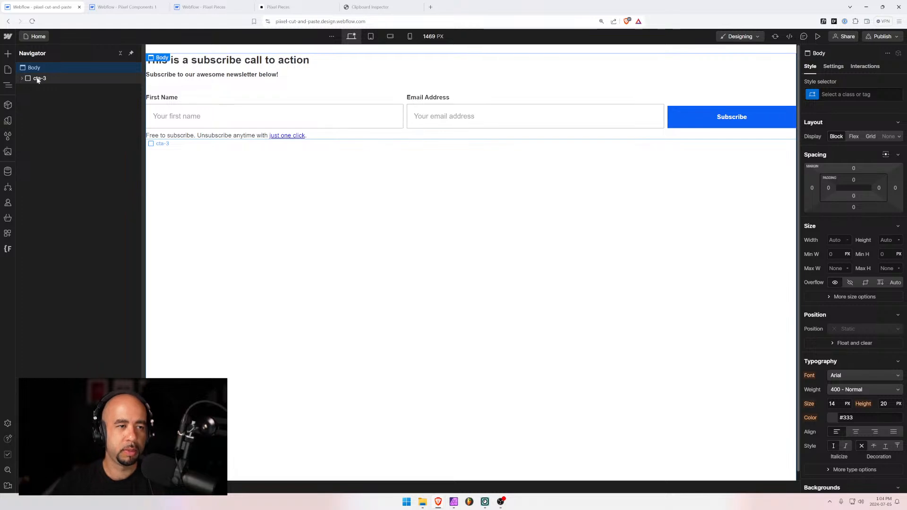
# Rename the cta-3 class folder to cta-13 in Finsweet Folders, save, and reload the Designer
pyautogui.click(38, 79)
pyautogui.click(7, 249)
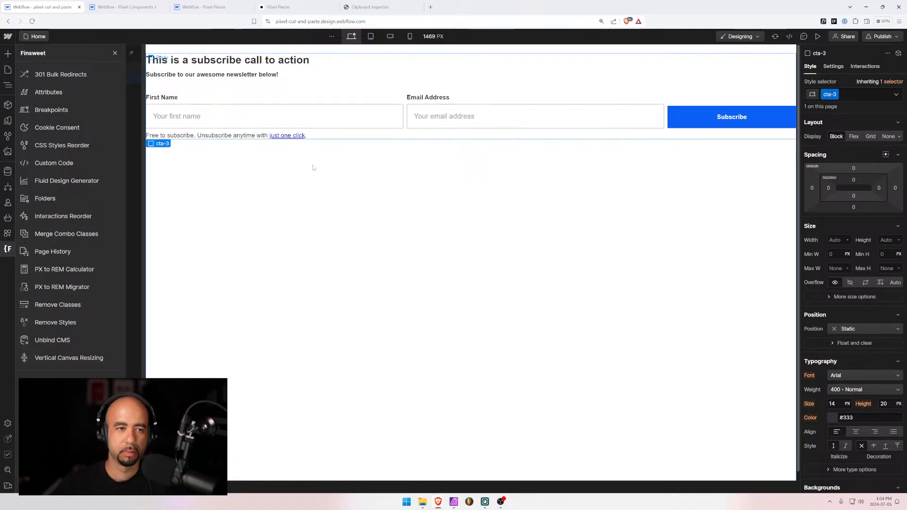
pyautogui.click(47, 198)
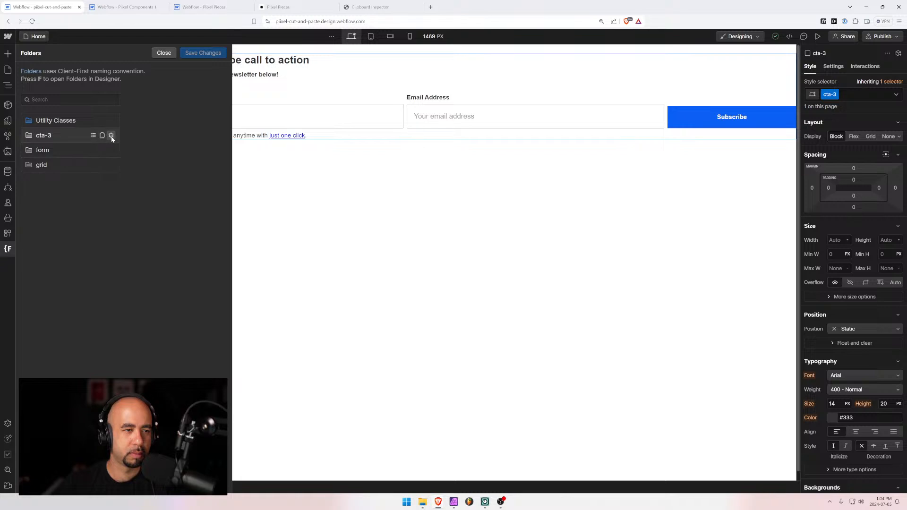
pyautogui.click(111, 135)
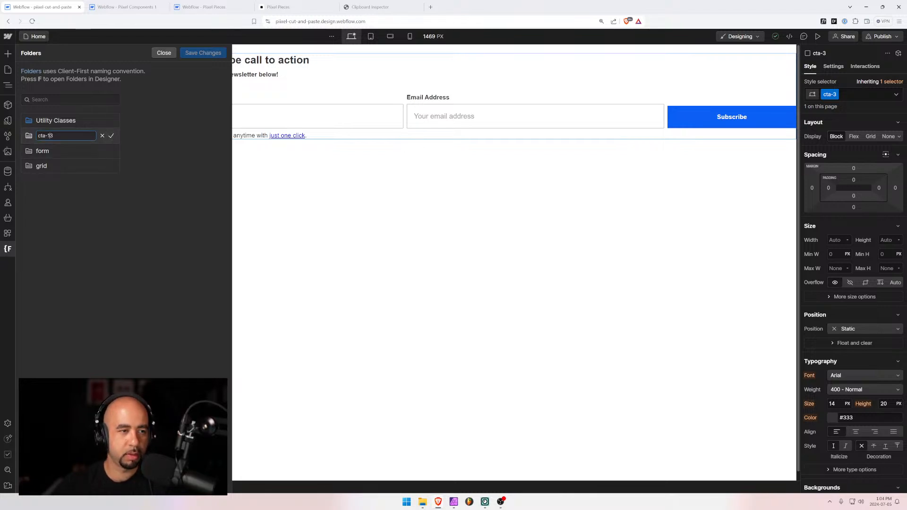
pyautogui.write('1')
pyautogui.click(111, 136)
pyautogui.click(195, 52)
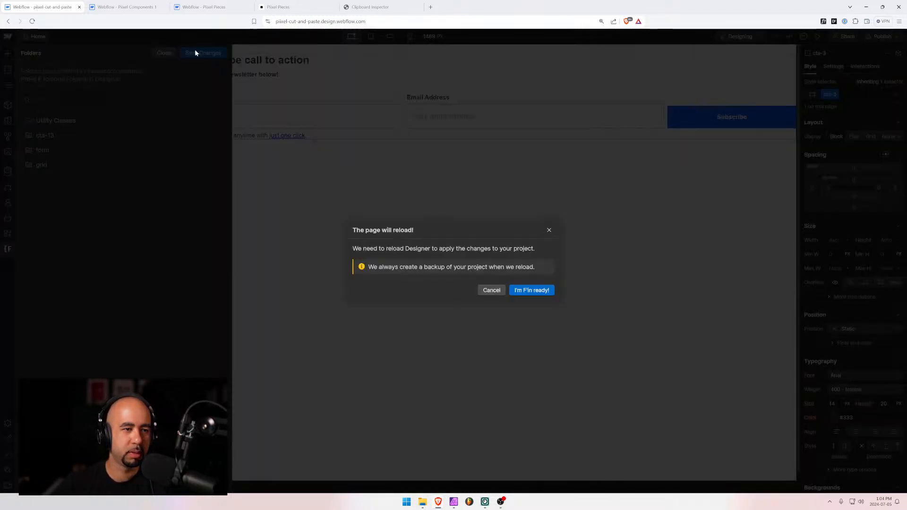
pyautogui.click(514, 290)
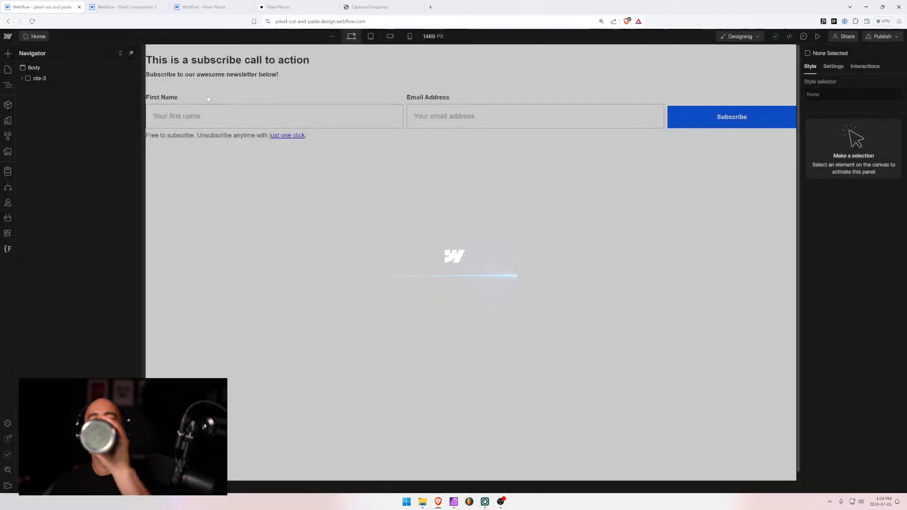
# Review the First Name input's form field settings, then return to its style properties
pyautogui.click(230, 109)
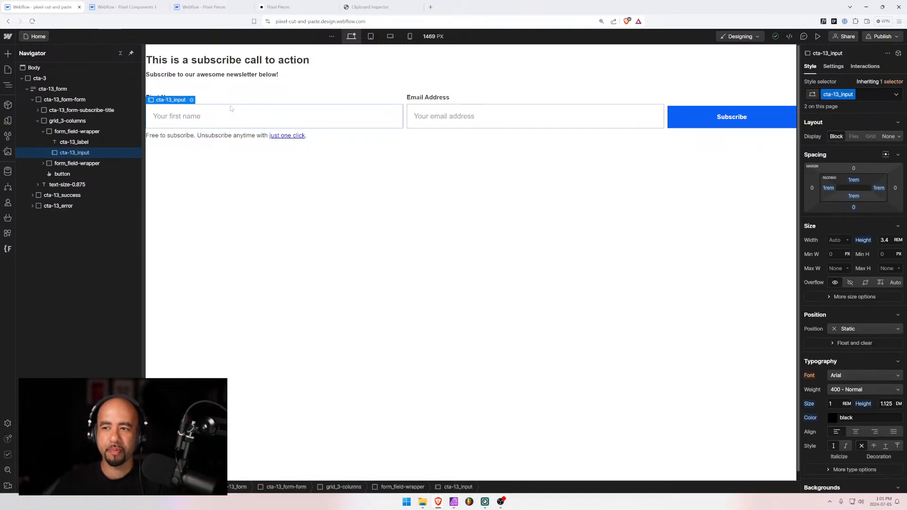
pyautogui.click(839, 66)
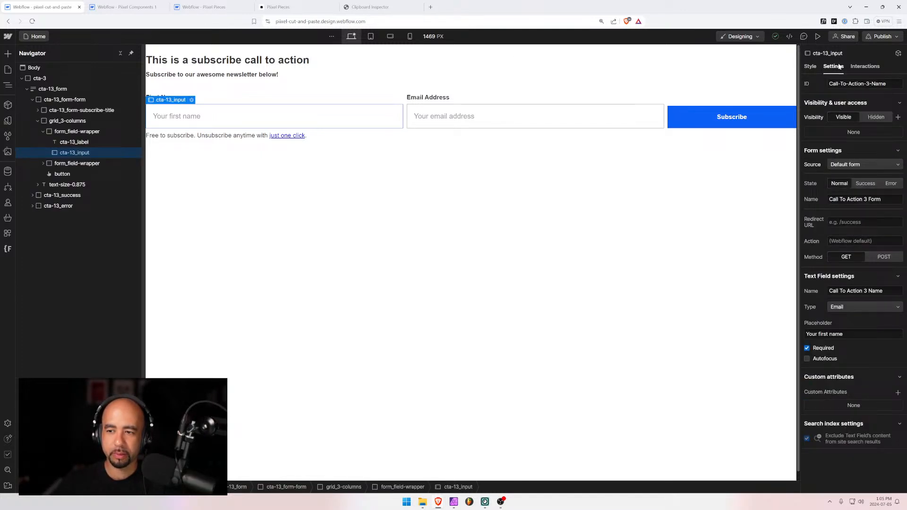
pyautogui.click(810, 66)
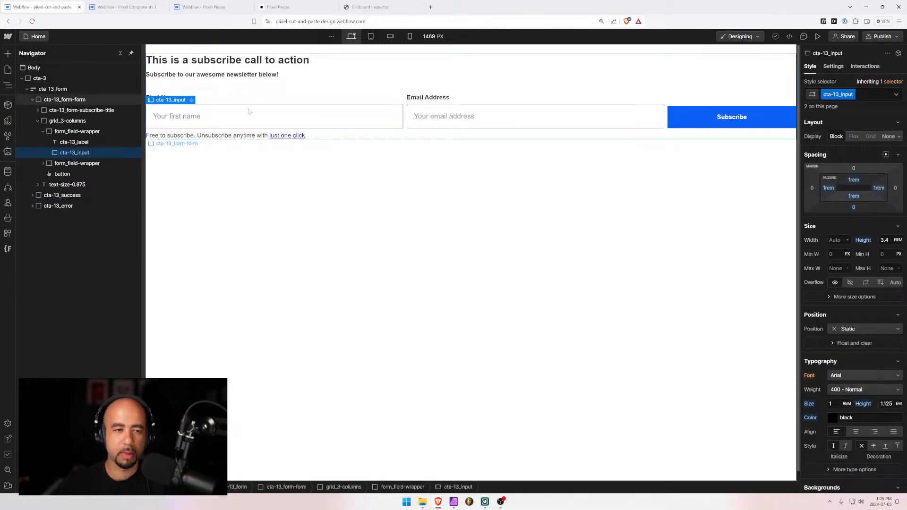
# Rename the subscribe section's cta-3 class to cta-13
pyautogui.click(39, 78)
pyautogui.click(835, 95)
pyautogui.click(834, 105)
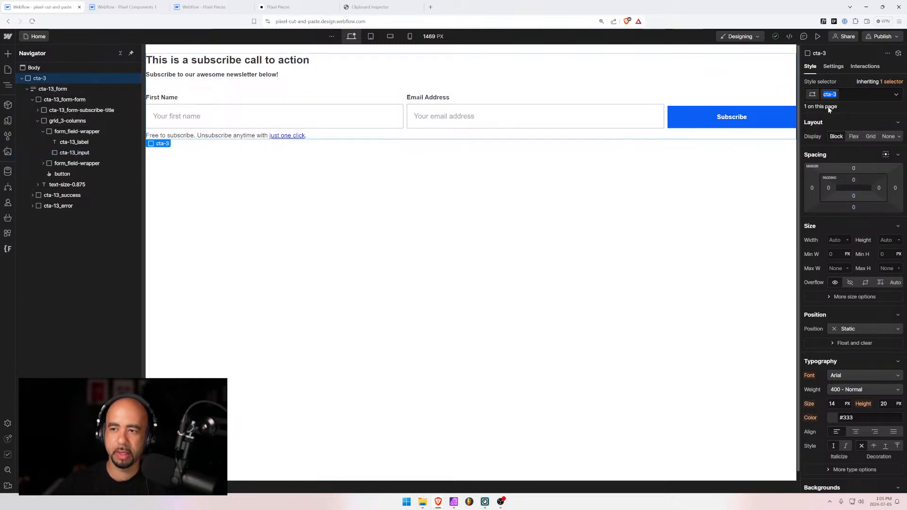
pyautogui.write('1')
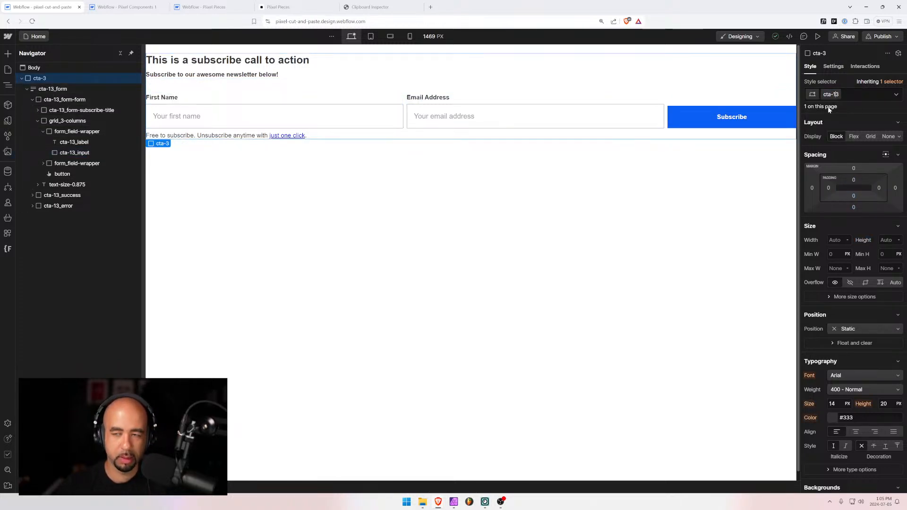
pyautogui.press('Return')
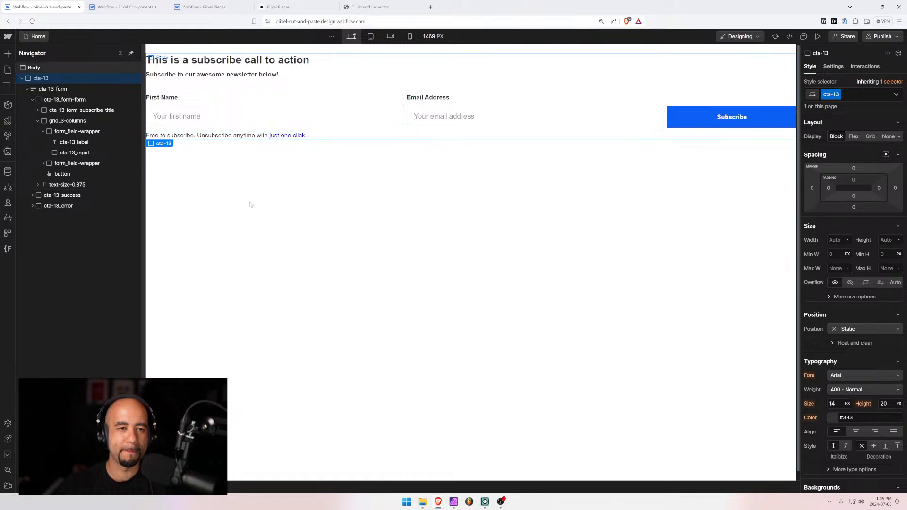
# Confirm the inputs, Subscribe button, grid and form now carry cta-13 classes
pyautogui.click(282, 122)
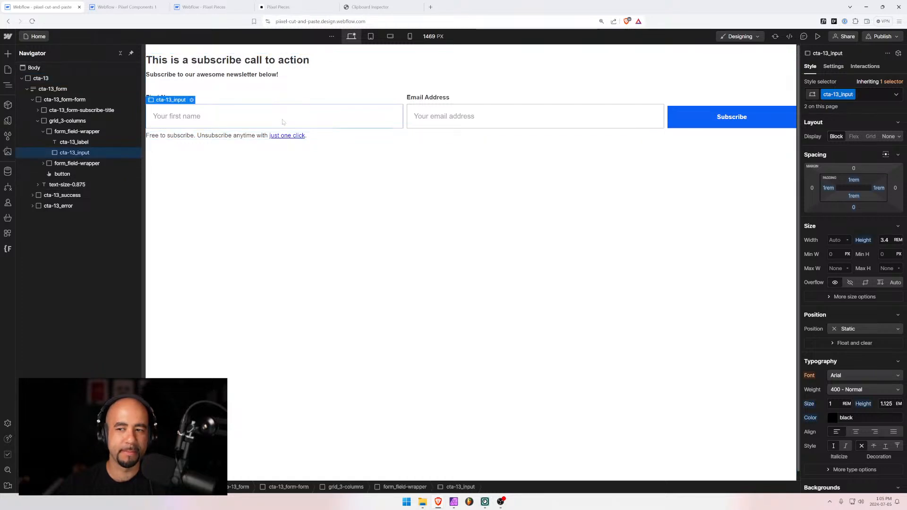
pyautogui.click(679, 117)
pyautogui.click(643, 118)
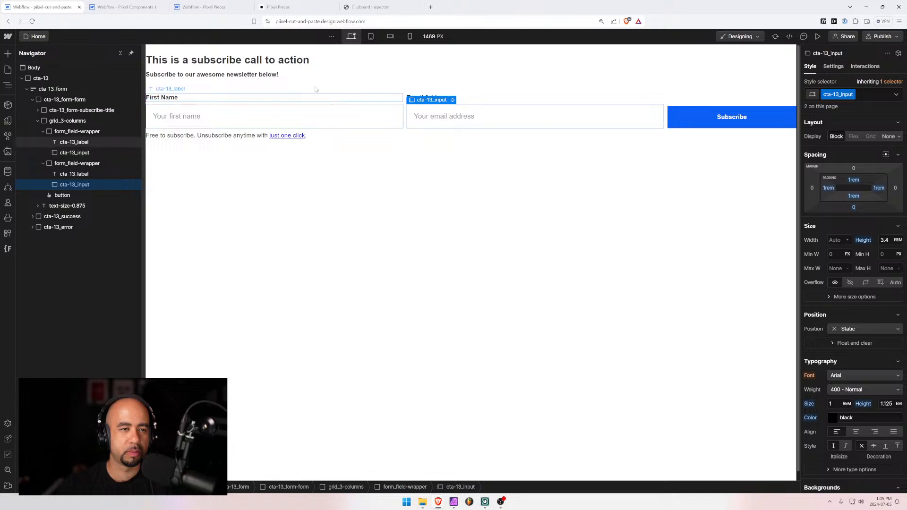
pyautogui.click(404, 103)
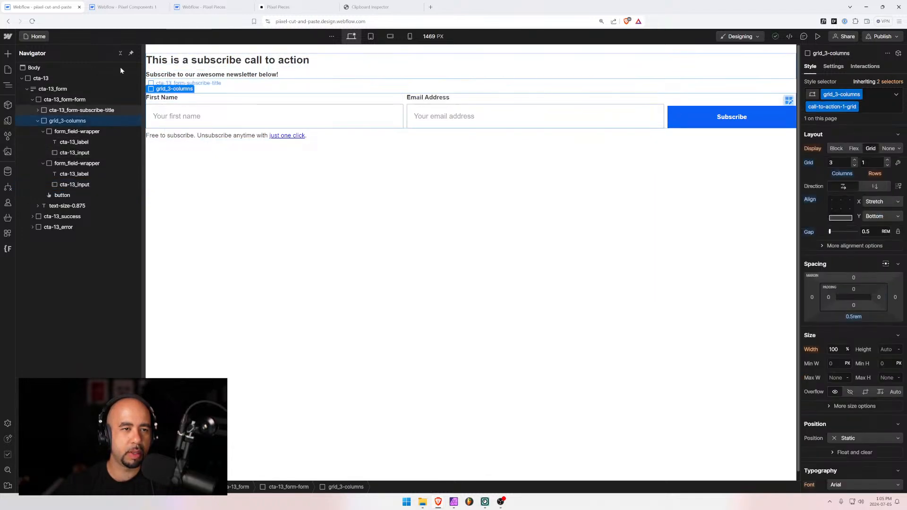
pyautogui.click(40, 89)
pyautogui.click(26, 90)
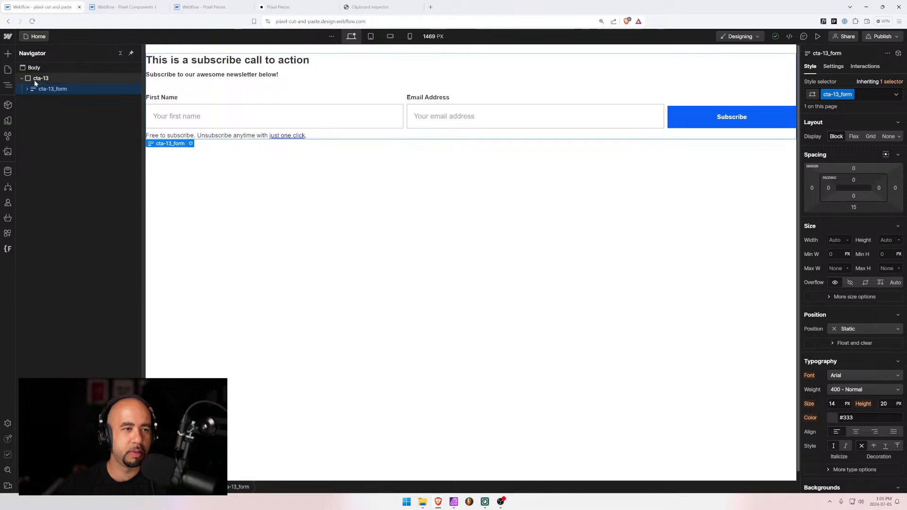
# Make the cta-13 section a vertical flex container with its form centred horizontally
pyautogui.click(41, 78)
pyautogui.click(854, 137)
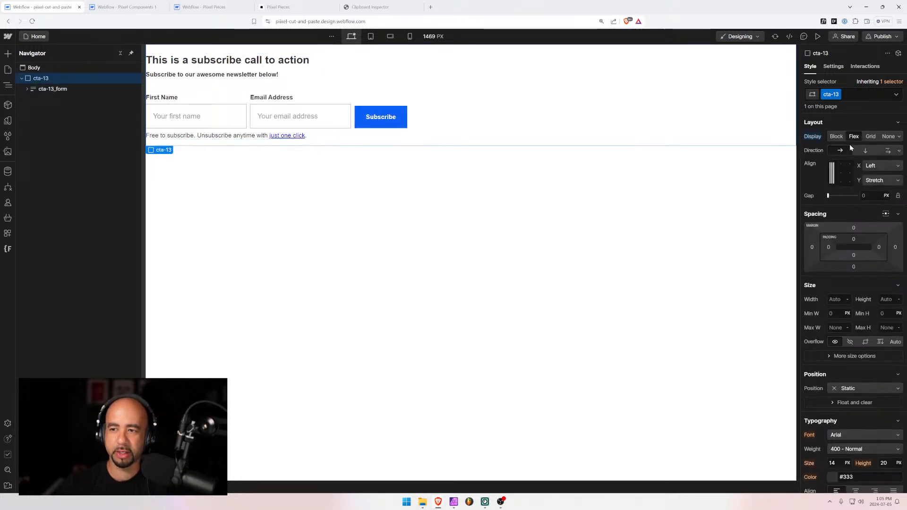
pyautogui.click(863, 152)
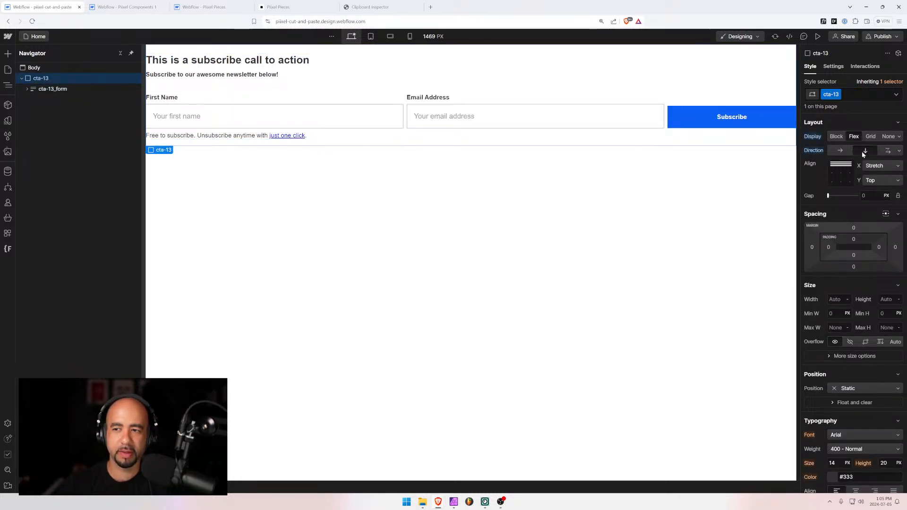
pyautogui.click(842, 164)
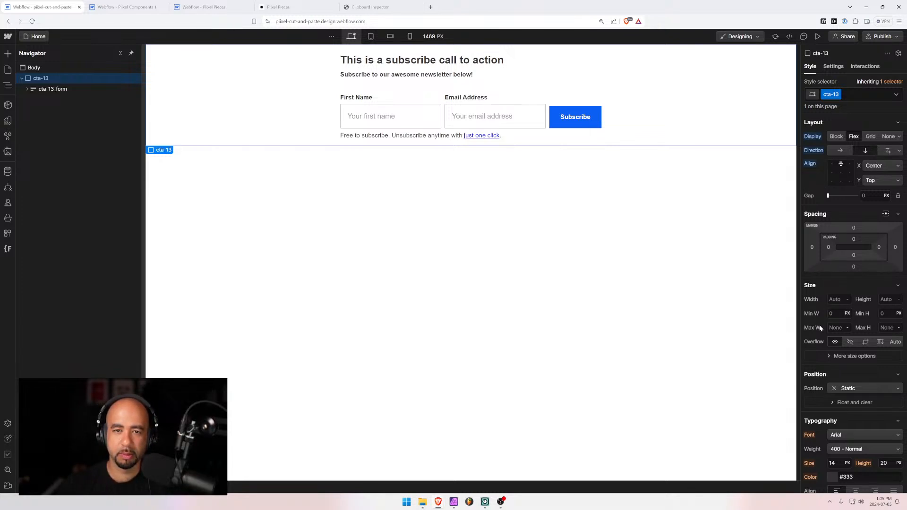
pyautogui.scroll(-2, 819, 328)
pyautogui.click(855, 420)
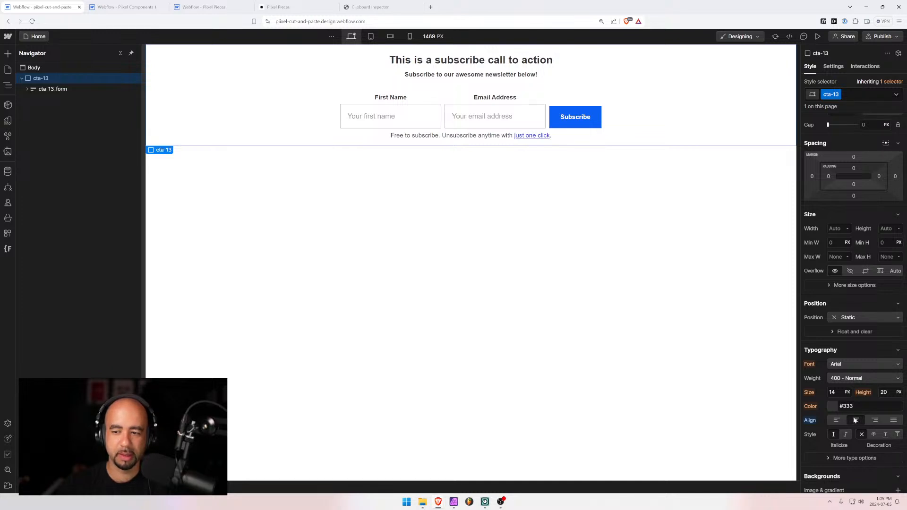
pyautogui.hotkey('ctrl', 'z')
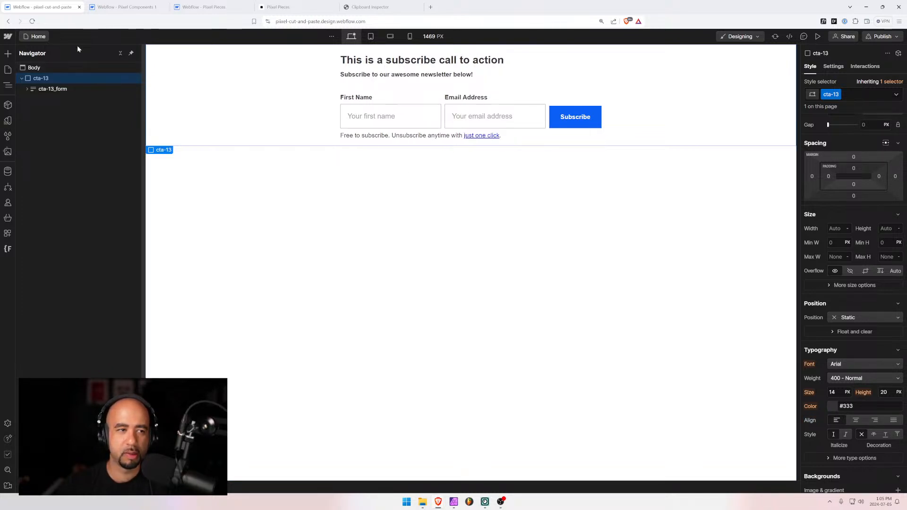
# Centre-align the text of the cta-13_form subscribe title block
pyautogui.click(37, 89)
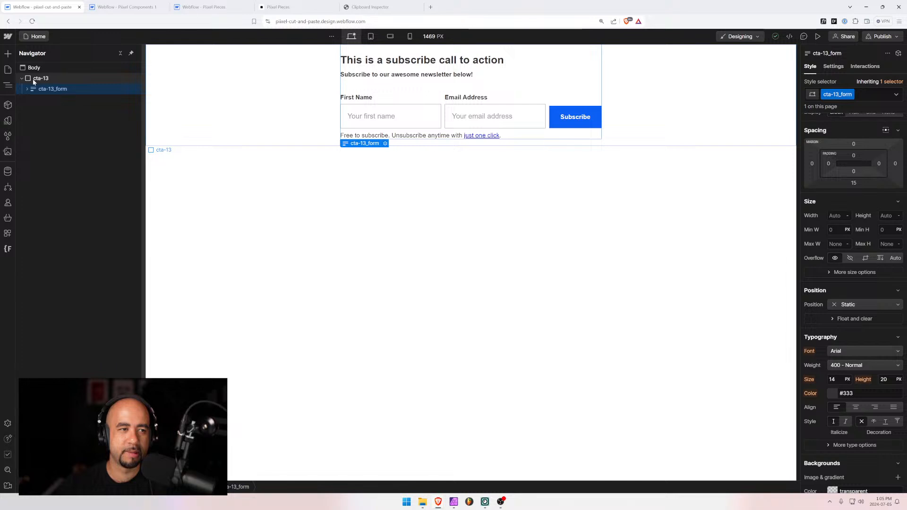
pyautogui.click(34, 81)
pyautogui.click(27, 89)
pyautogui.click(27, 90)
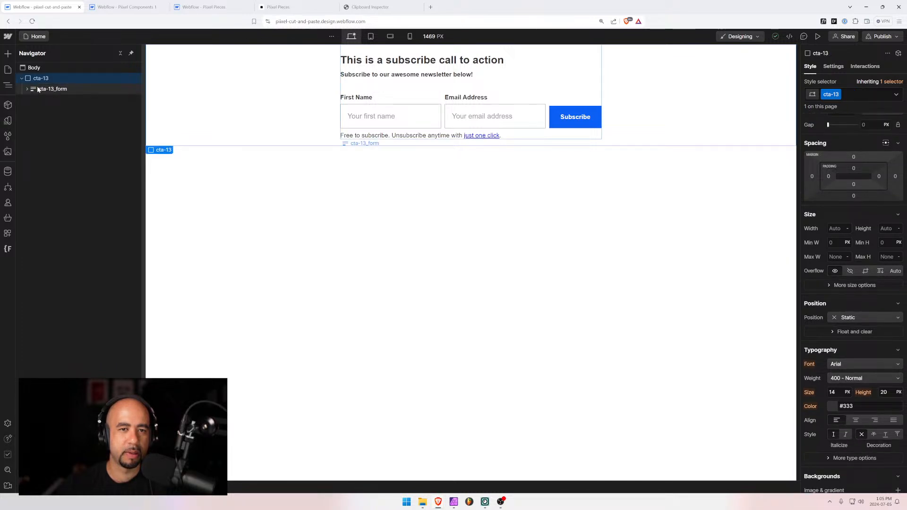
pyautogui.click(38, 90)
pyautogui.click(26, 89)
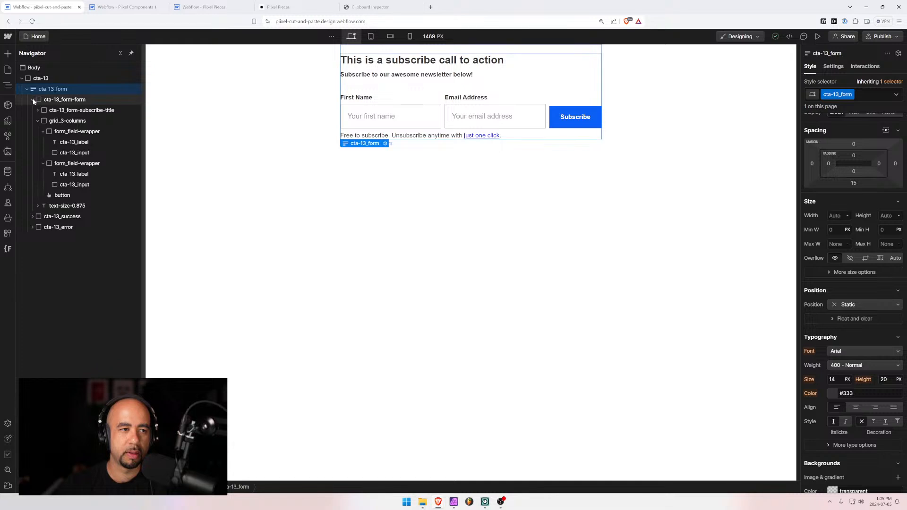
pyautogui.click(44, 111)
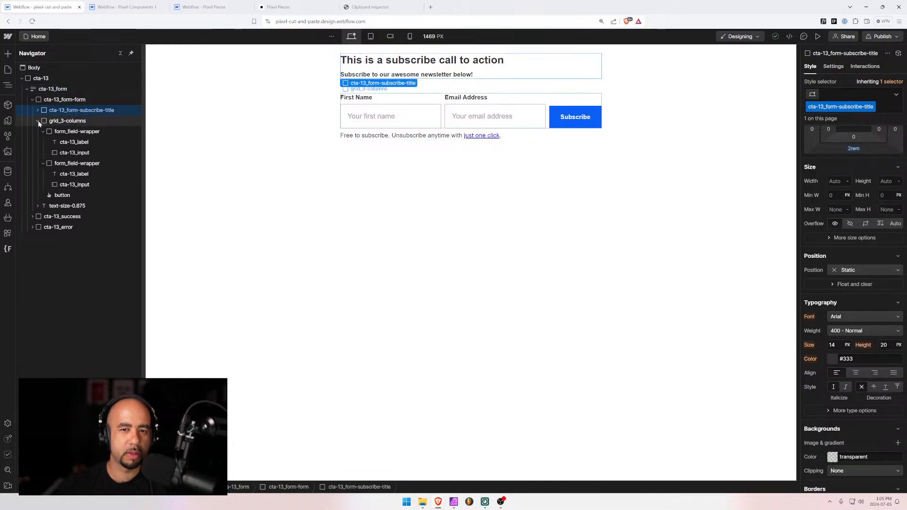
pyautogui.click(38, 121)
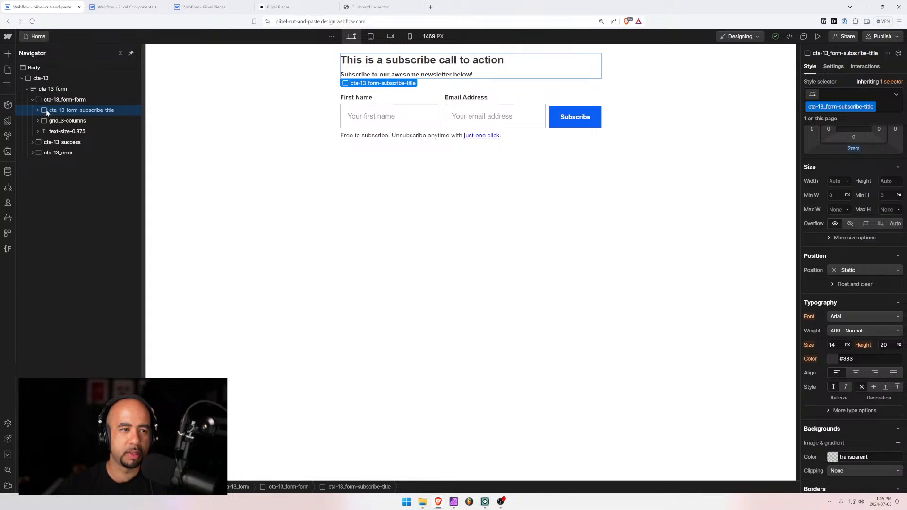
pyautogui.click(856, 373)
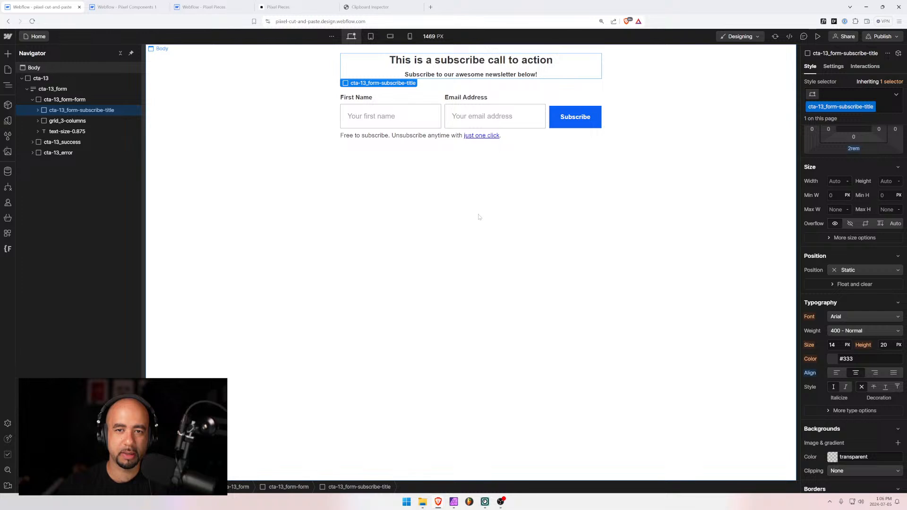
# Inspect the body, fine-print paragraph, form block, heading and cta-13 section
pyautogui.click(451, 199)
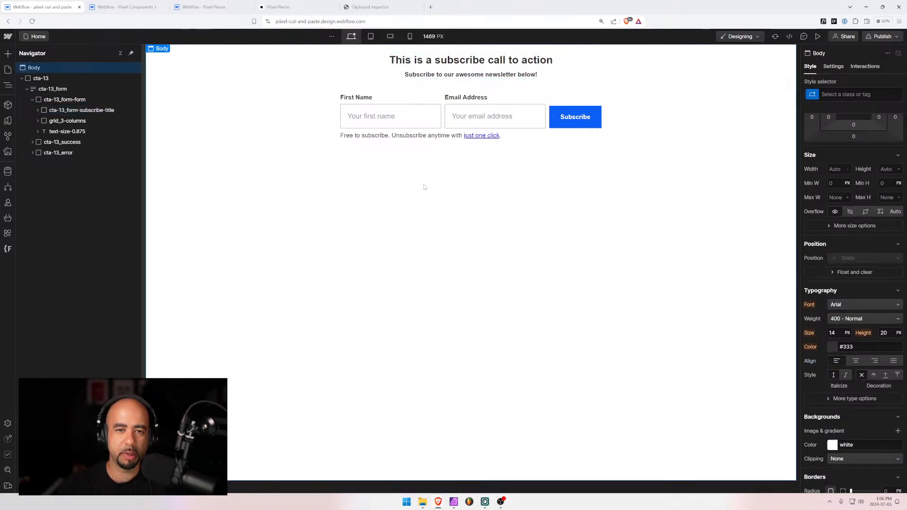
pyautogui.click(439, 136)
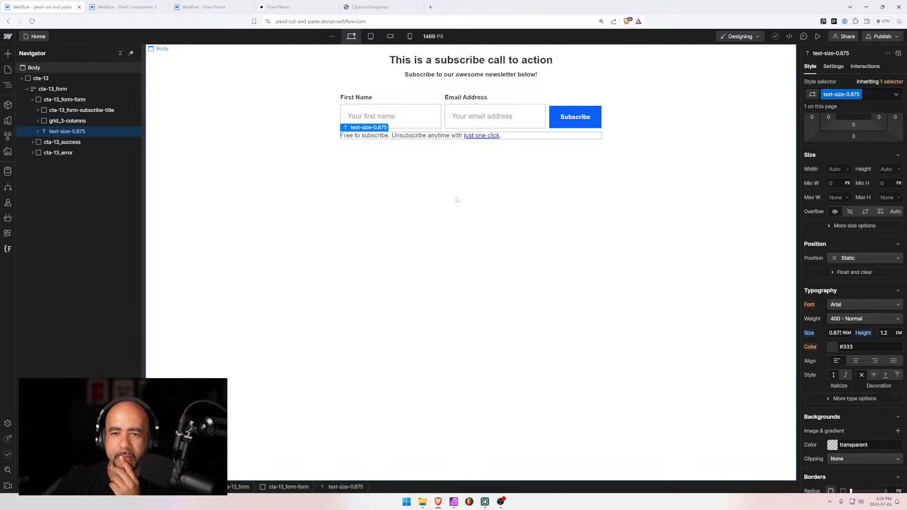
pyautogui.click(392, 93)
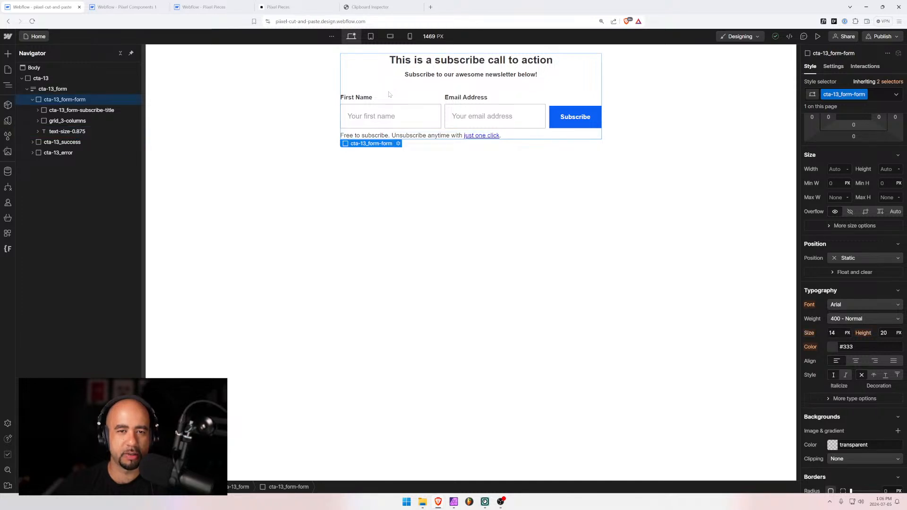
pyautogui.click(418, 61)
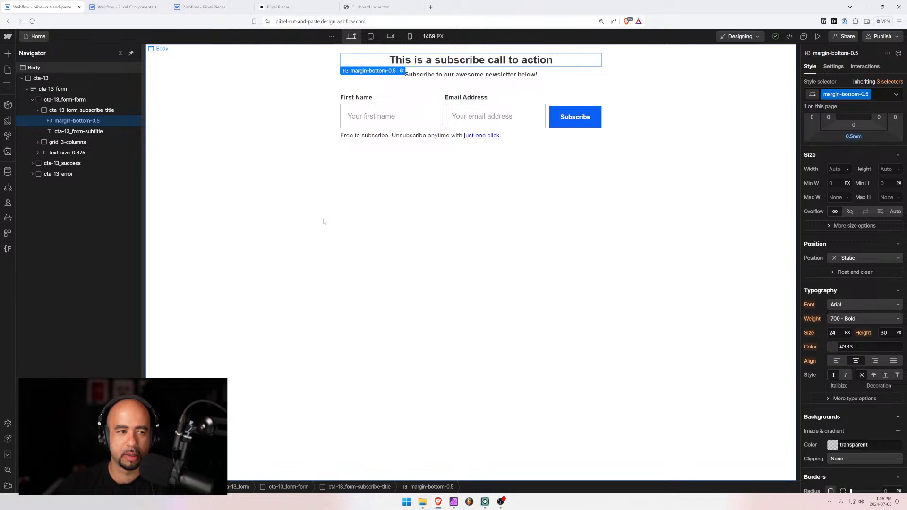
pyautogui.click(304, 133)
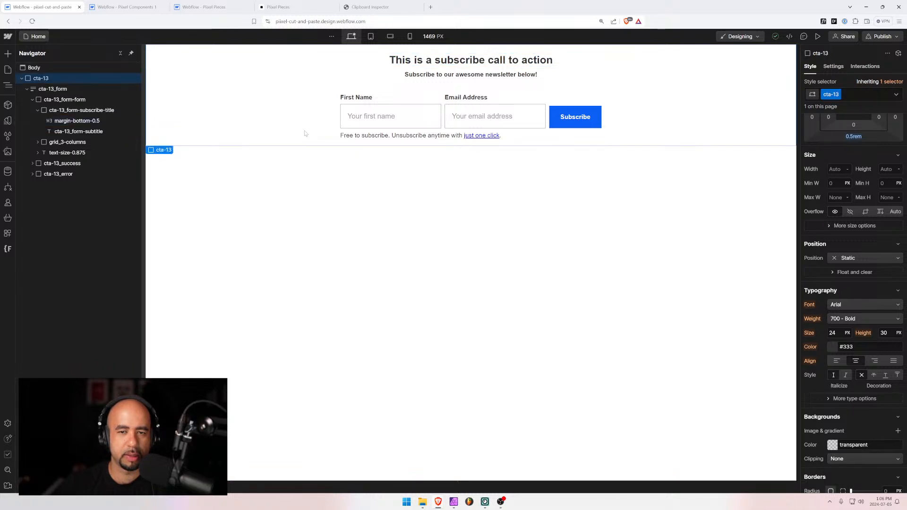
pyautogui.click(370, 37)
pyautogui.click(388, 38)
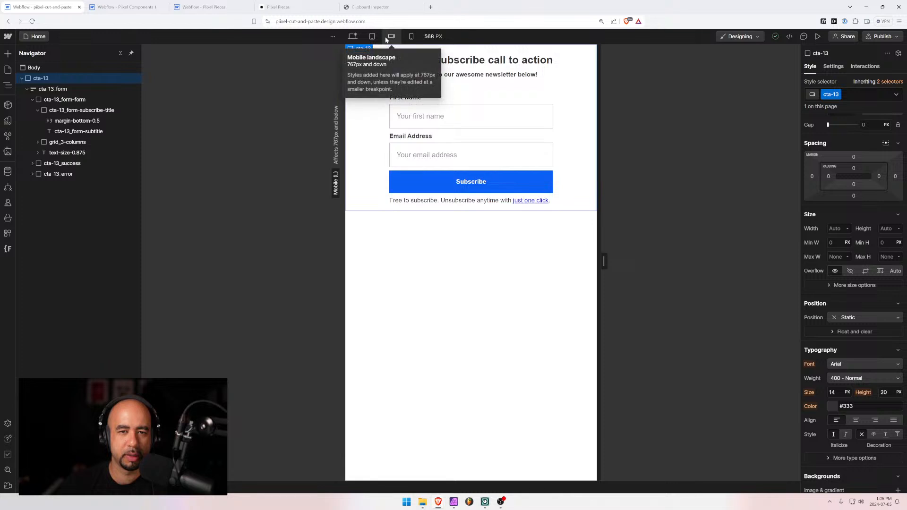
pyautogui.click(410, 37)
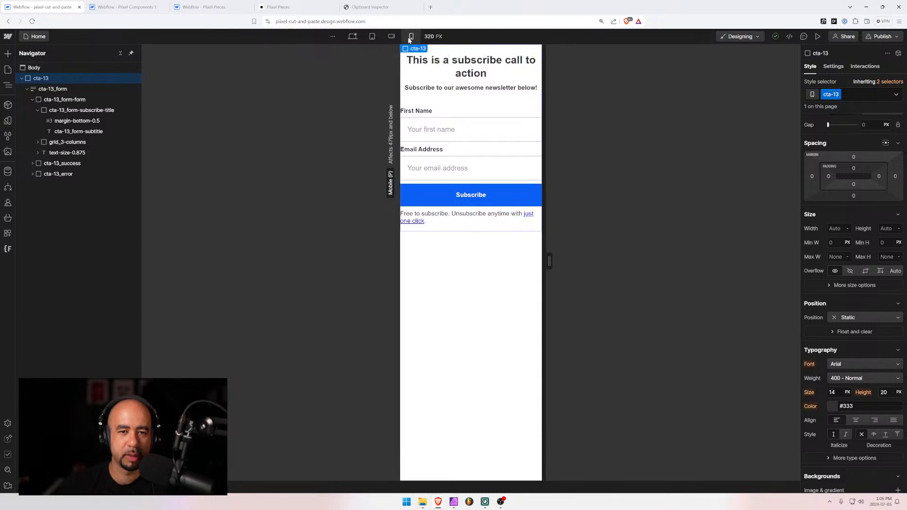
pyautogui.moveTo(549, 261)
pyautogui.mouseDown()
pyautogui.moveTo(611, 261)
pyautogui.moveTo(565, 261)
pyautogui.mouseUp()
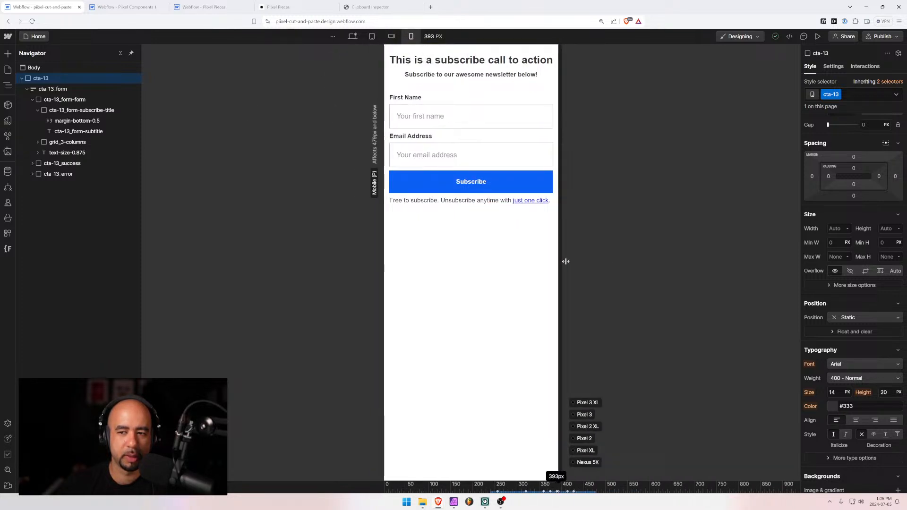
pyautogui.click(454, 133)
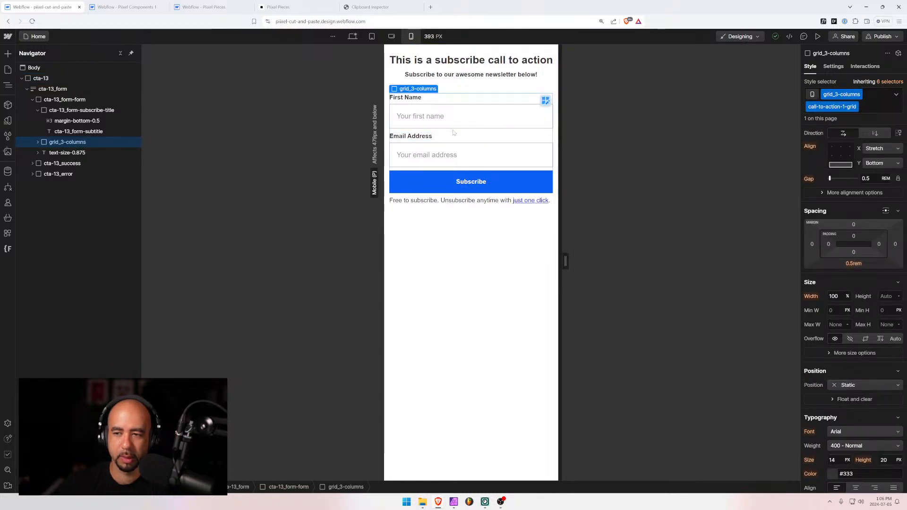
pyautogui.click(37, 110)
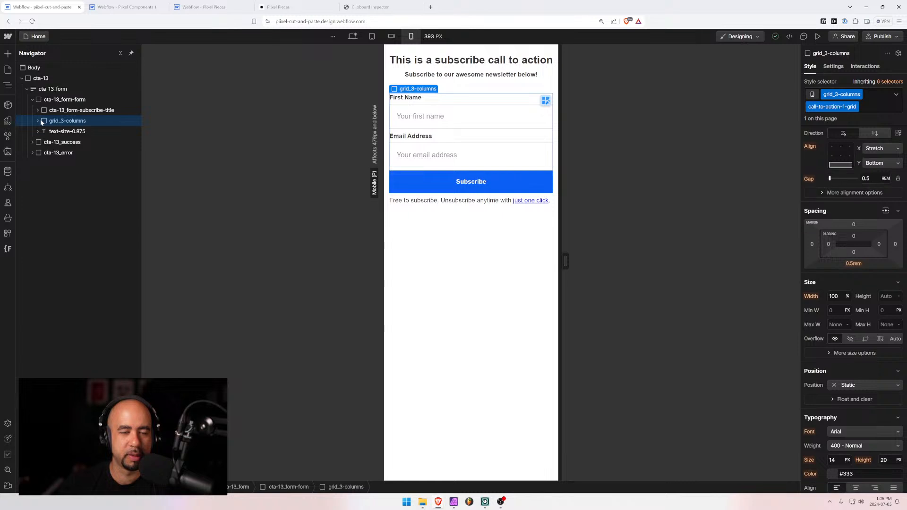
pyautogui.click(37, 121)
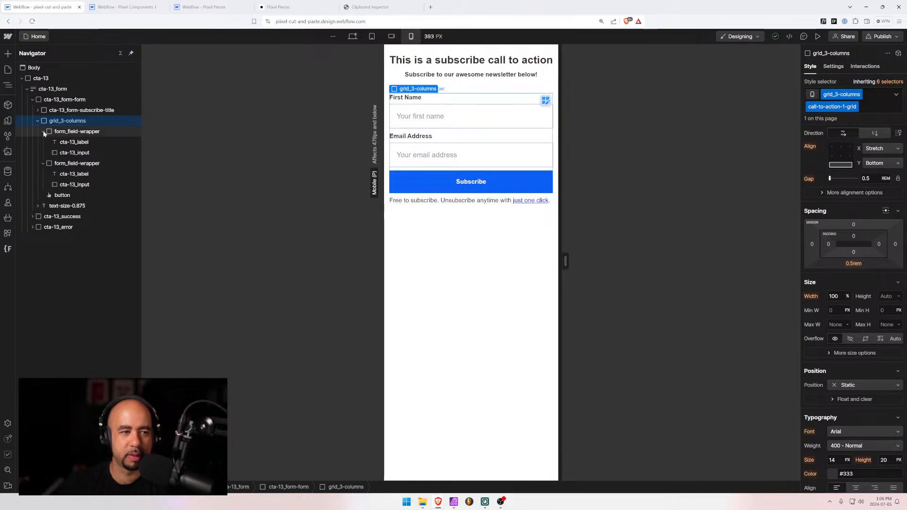
pyautogui.click(43, 131)
pyautogui.moveTo(566, 261); pyautogui.dragTo(630, 269)
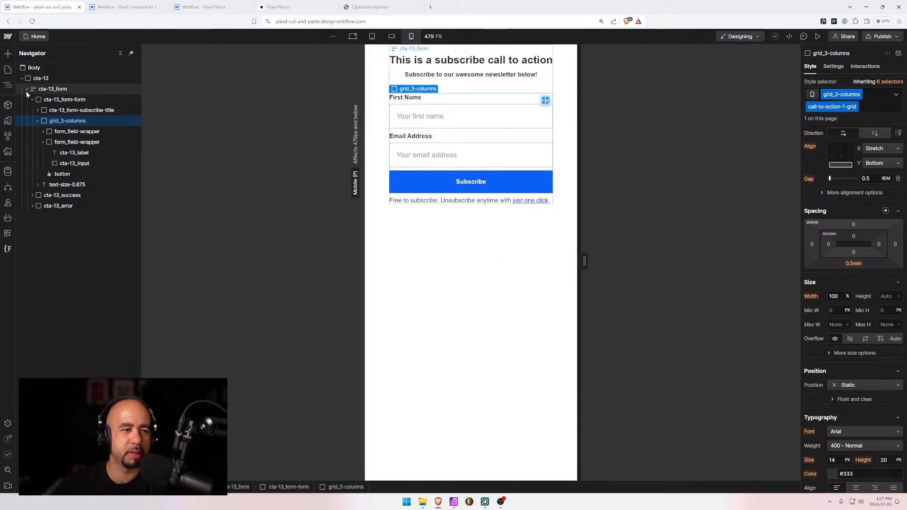
pyautogui.click(26, 89)
pyautogui.click(372, 37)
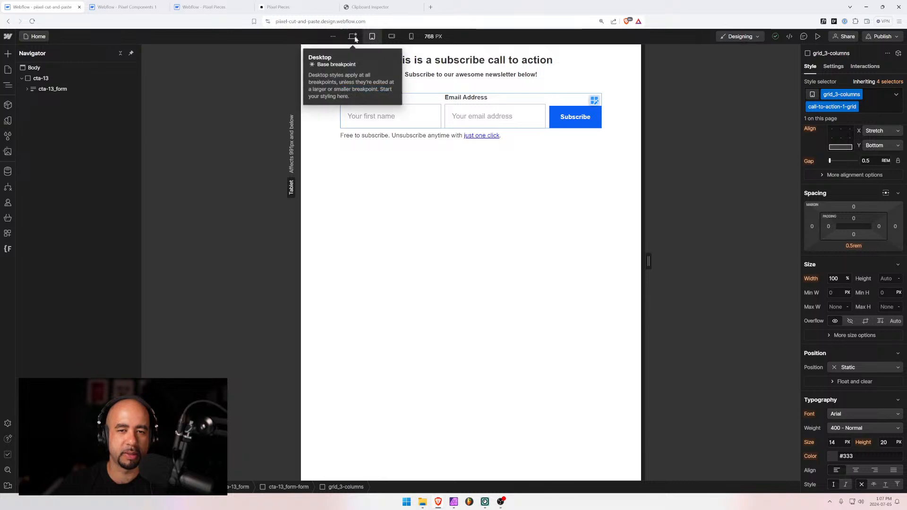
pyautogui.click(352, 36)
pyautogui.click(52, 80)
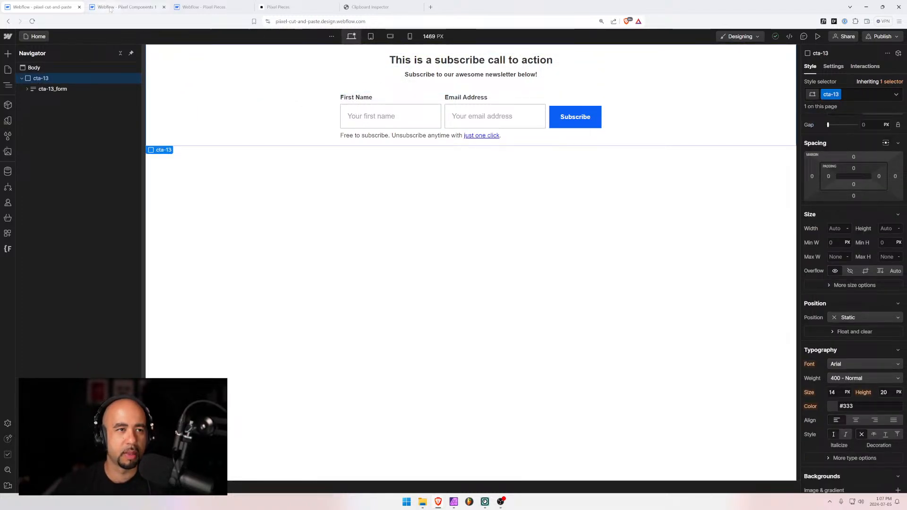
pyautogui.click(112, 8)
# Replace the old cta-3 block with the cta-13 subscribe section pasted into pixel_global-padding
pyautogui.click(35, 87)
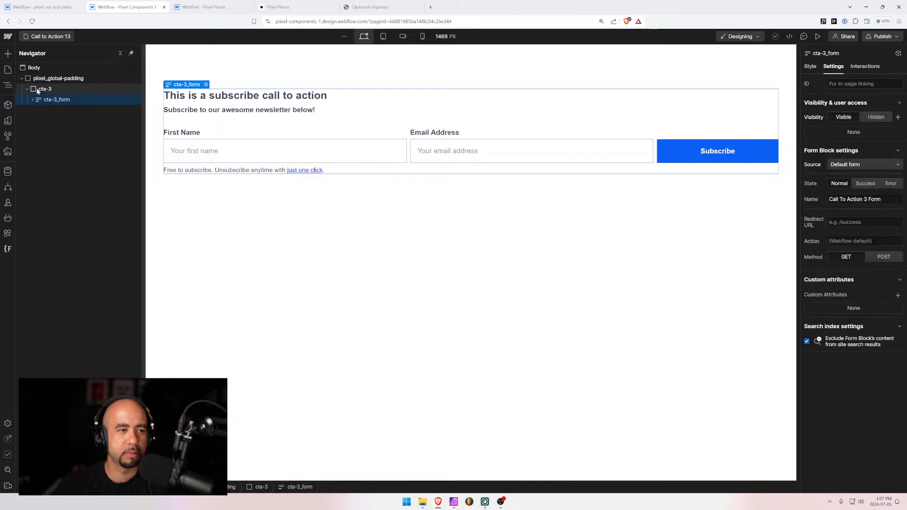
pyautogui.hotkey('ctrl', 'x')
pyautogui.click(41, 79)
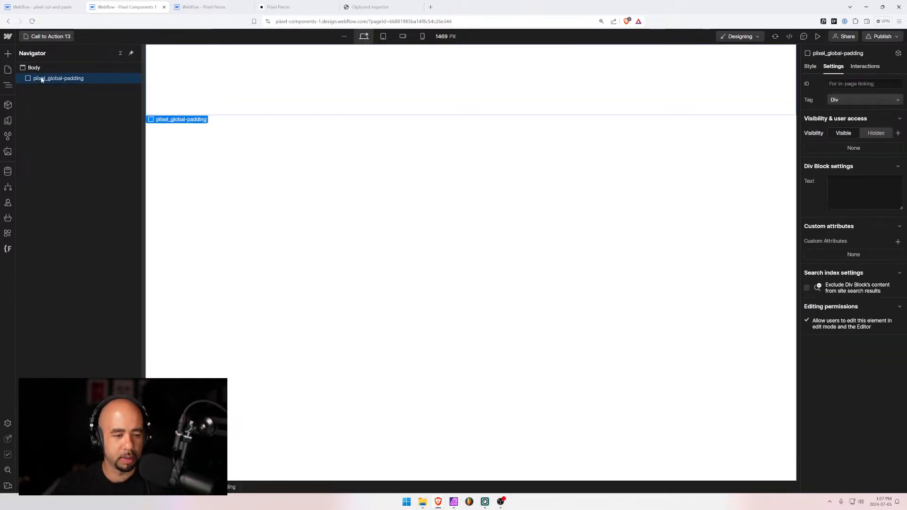
pyautogui.hotkey('ctrl', 'v')
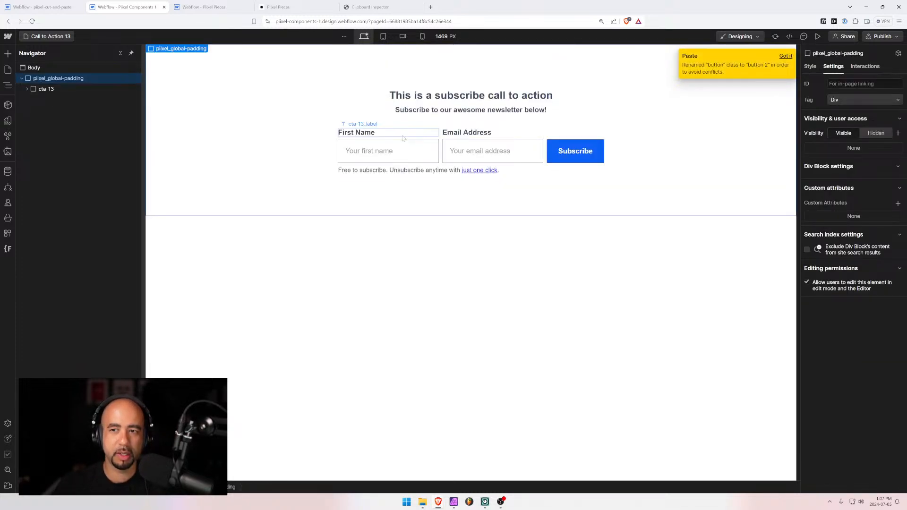
# Swap the Subscribe button's 'button 2' class for the existing 'button' class
pyautogui.click(576, 151)
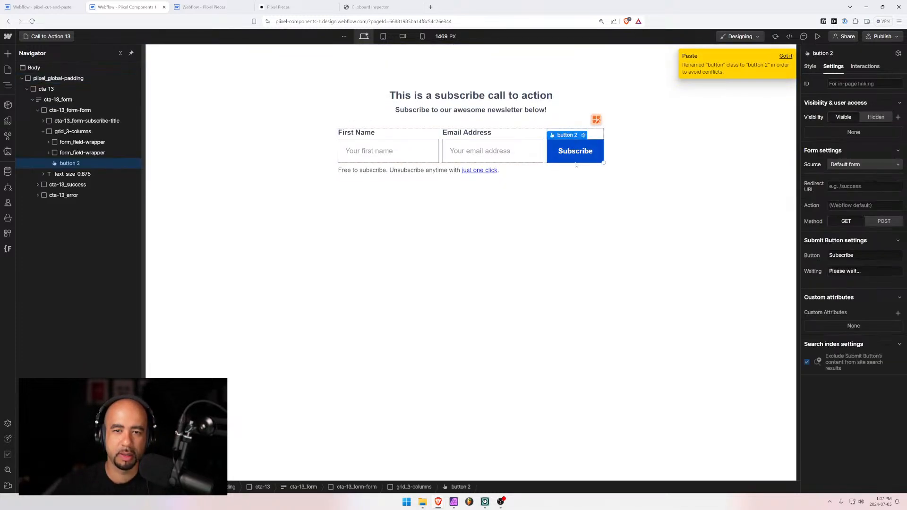
pyautogui.click(810, 67)
pyautogui.click(851, 94)
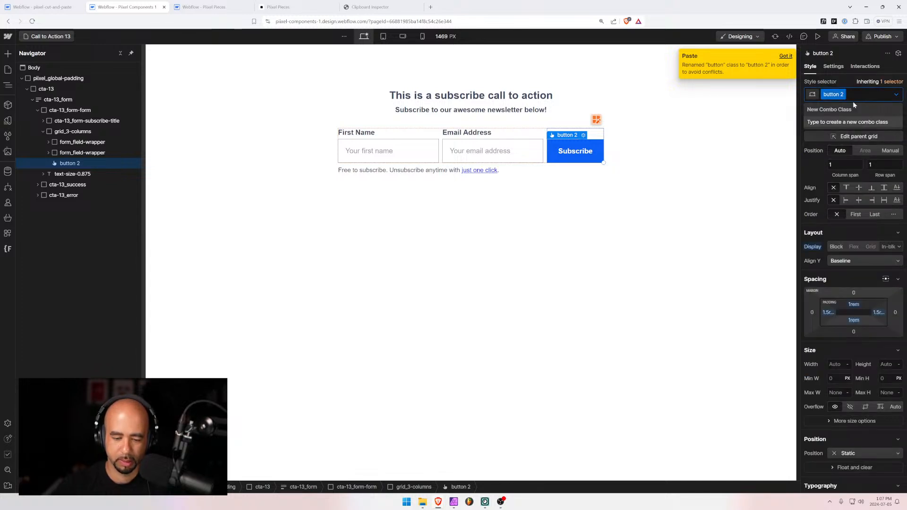
pyautogui.press('BackSpace')
pyautogui.write('button')
pyautogui.press('Return')
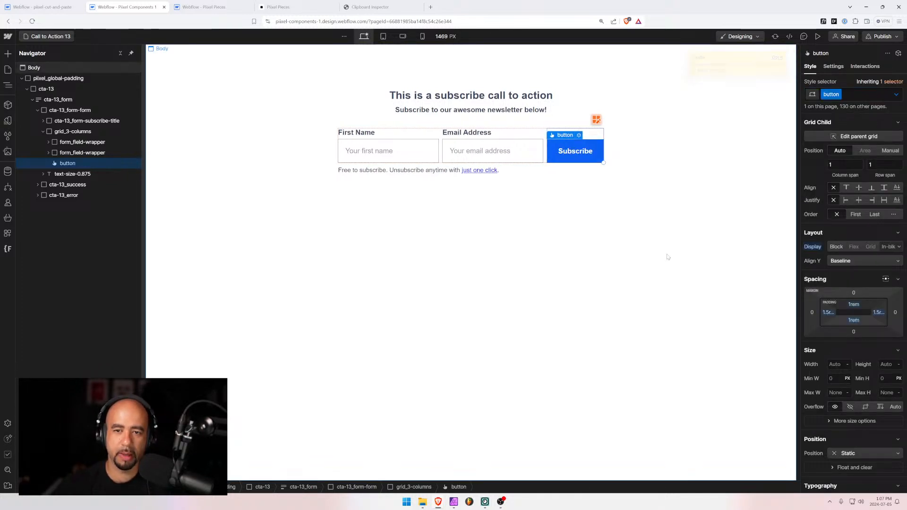
pyautogui.click(668, 257)
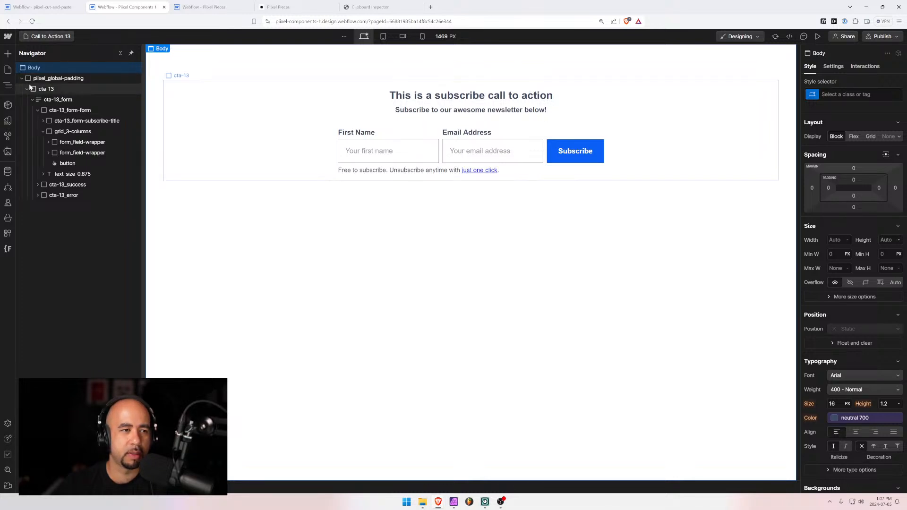
# Move Call to Action 13 below Call to Action 12 in the Pages list
pyautogui.click(49, 36)
pyautogui.scroll(-8, 93, 313)
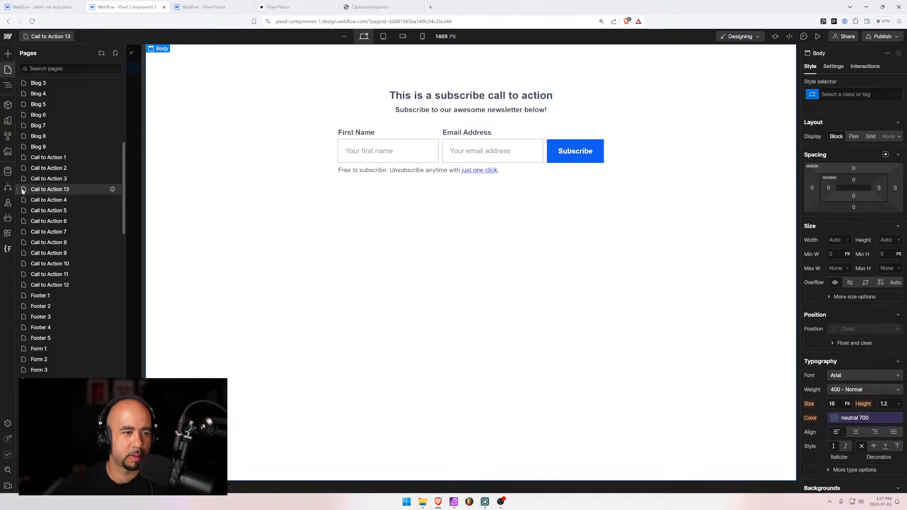
pyautogui.moveTo(18, 189); pyautogui.dragTo(26, 286)
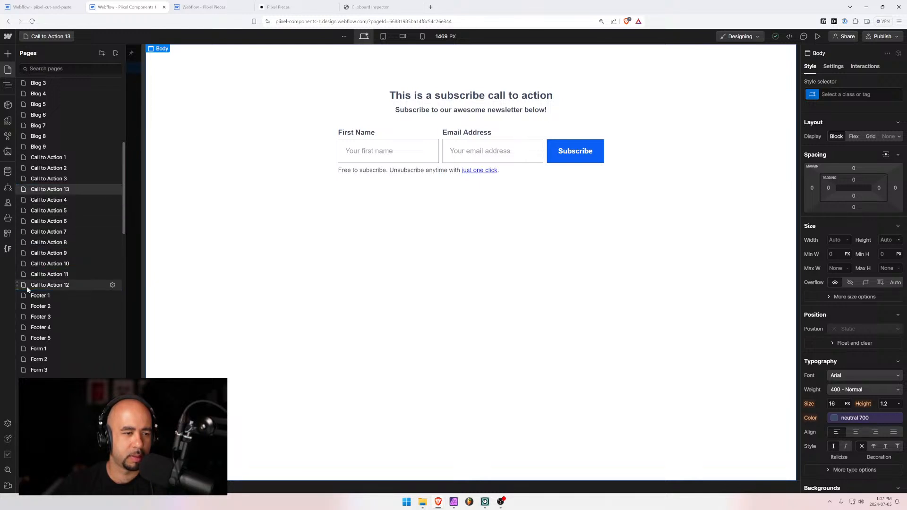
# Duplicate Call to Action 13 as a new page named 'Call to Action 14'
pyautogui.click(112, 285)
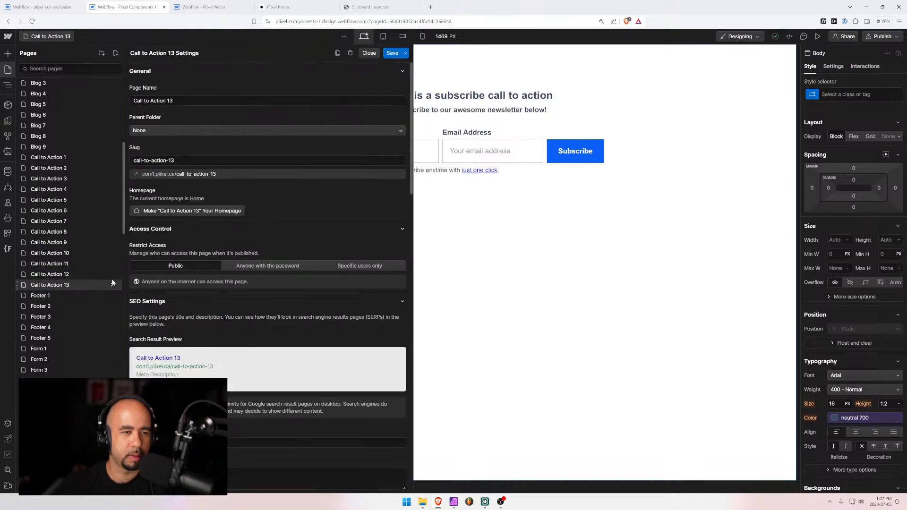
pyautogui.click(338, 53)
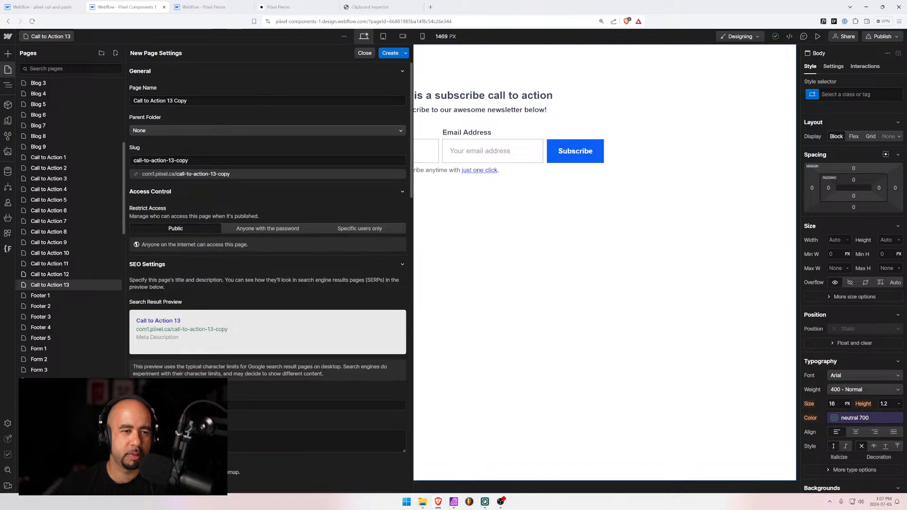
pyautogui.moveTo(191, 101); pyautogui.dragTo(169, 100)
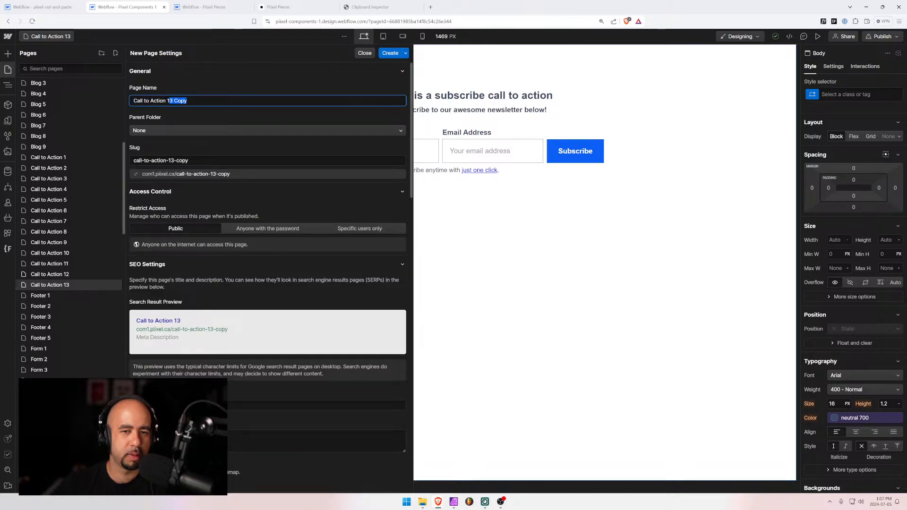
pyautogui.write('4')
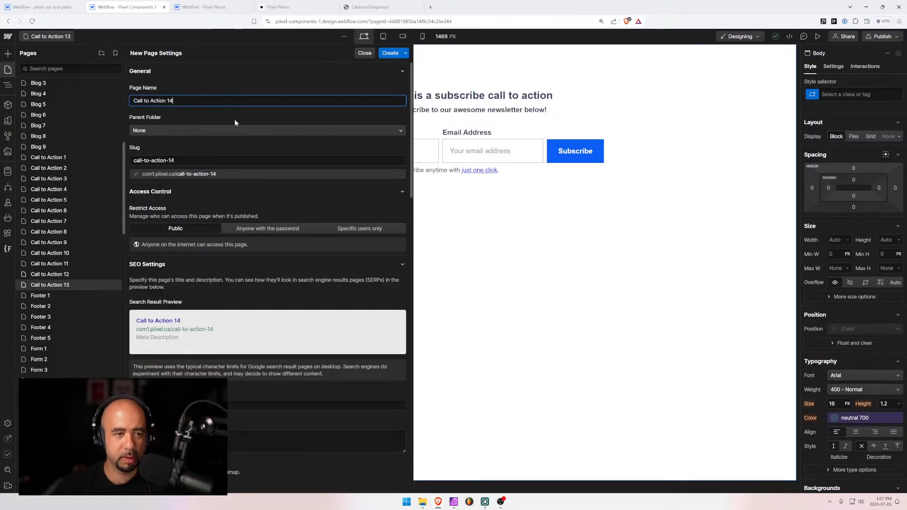
pyautogui.click(389, 54)
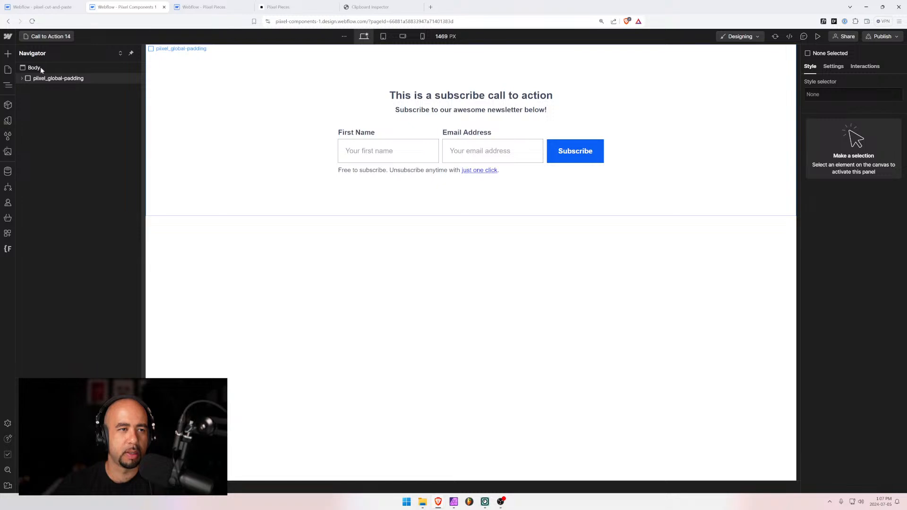
# In the cut-and-paste project's Finsweet Folders, rename cta-13 to cta-15, save and reload
pyautogui.click(47, 7)
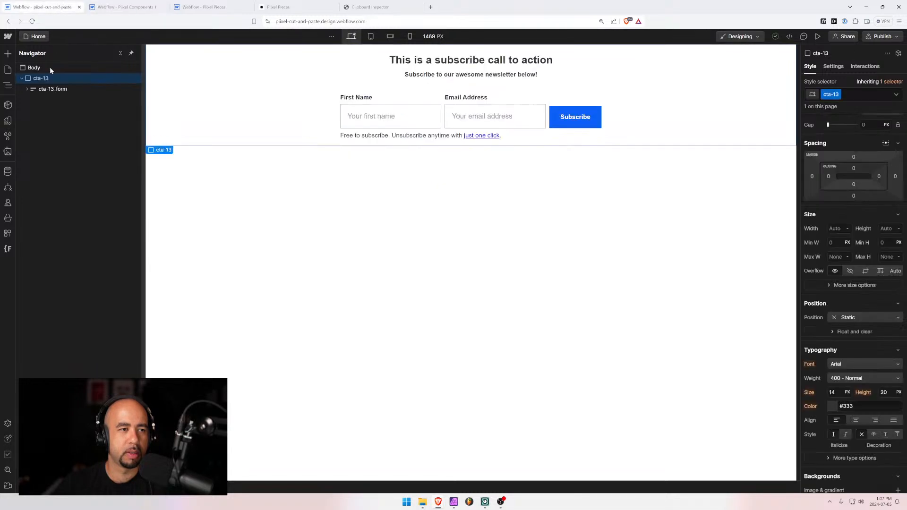
pyautogui.click(13, 251)
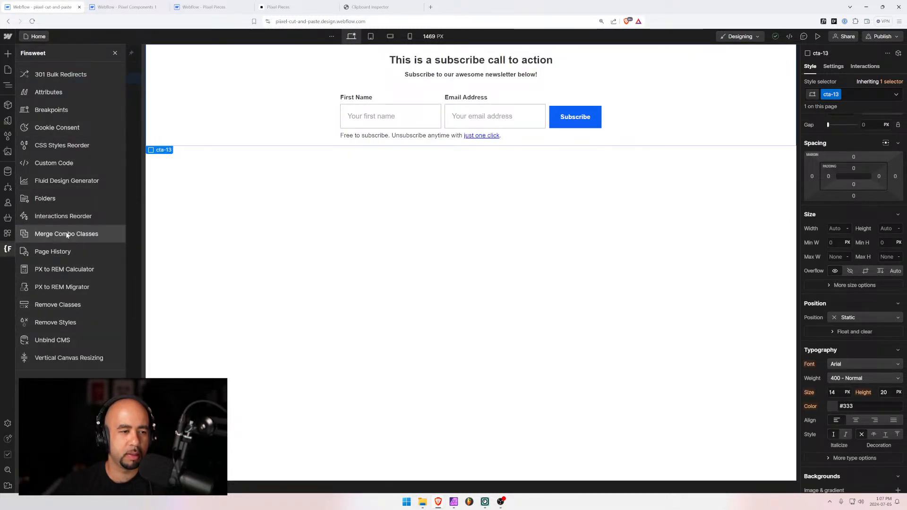
pyautogui.click(63, 199)
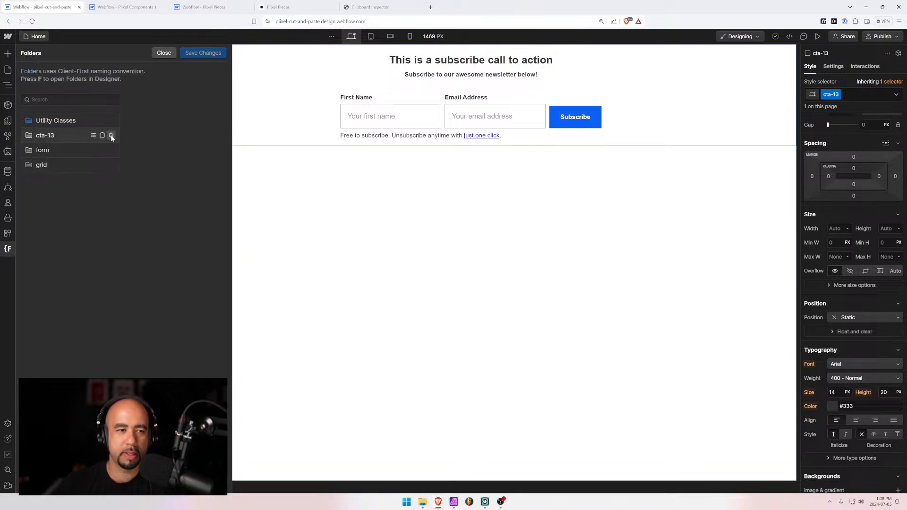
pyautogui.click(111, 136)
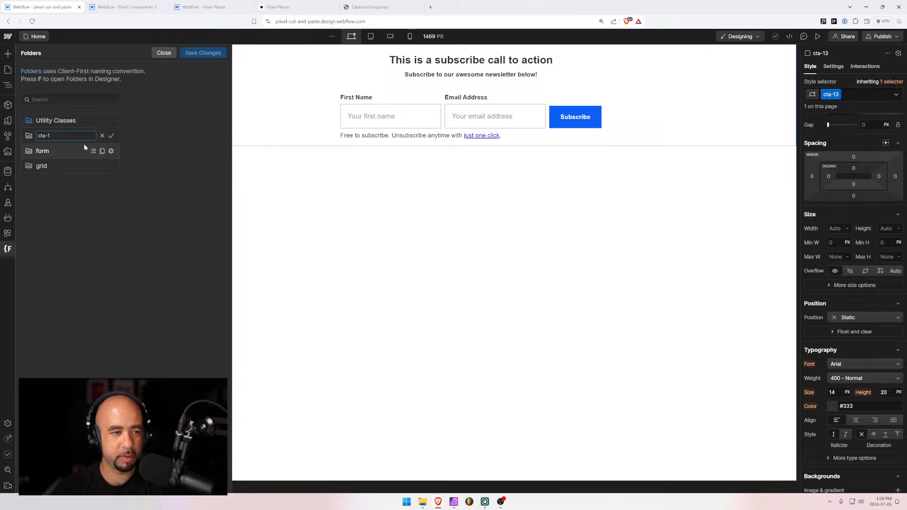
pyautogui.write('5')
pyautogui.click(111, 136)
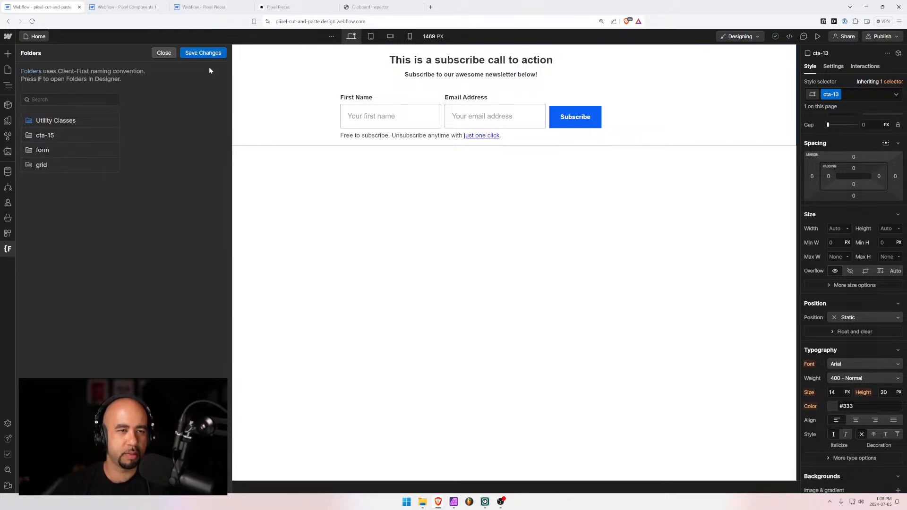
pyautogui.click(208, 52)
pyautogui.click(537, 291)
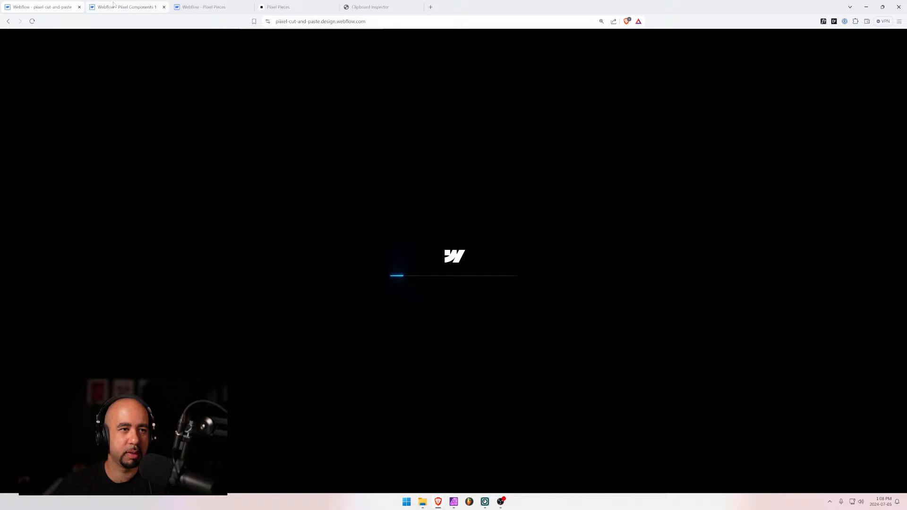
# In Pixel Components 1, duplicate Call to Action 14 as a new page named 'Call to Action 15'
pyautogui.click(122, 8)
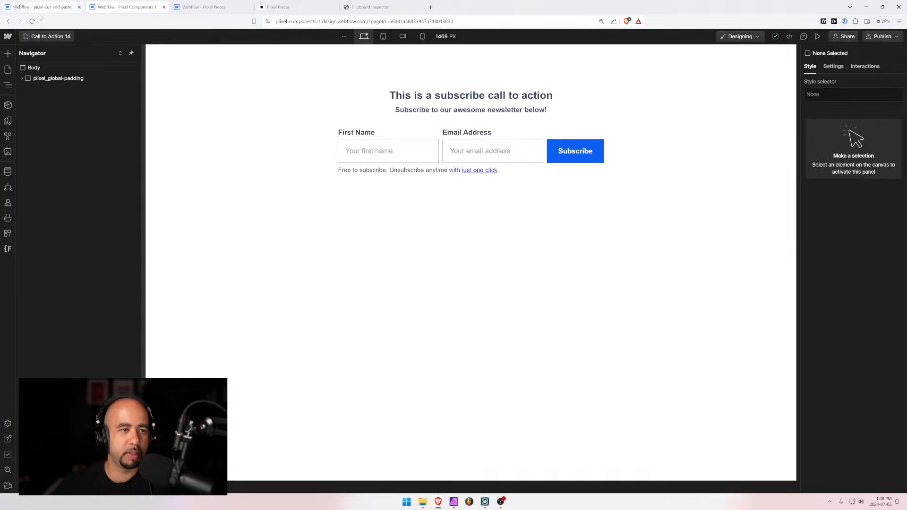
pyautogui.click(48, 36)
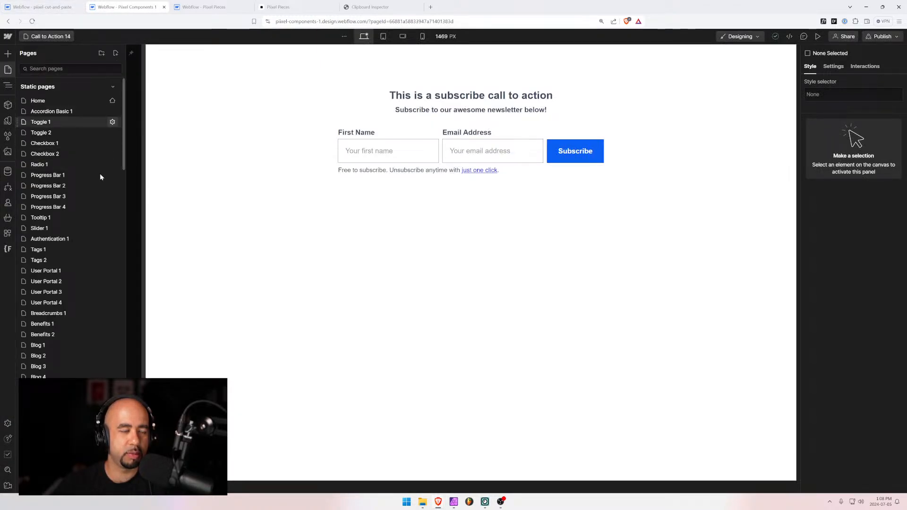
pyautogui.scroll(-10, 71, 279)
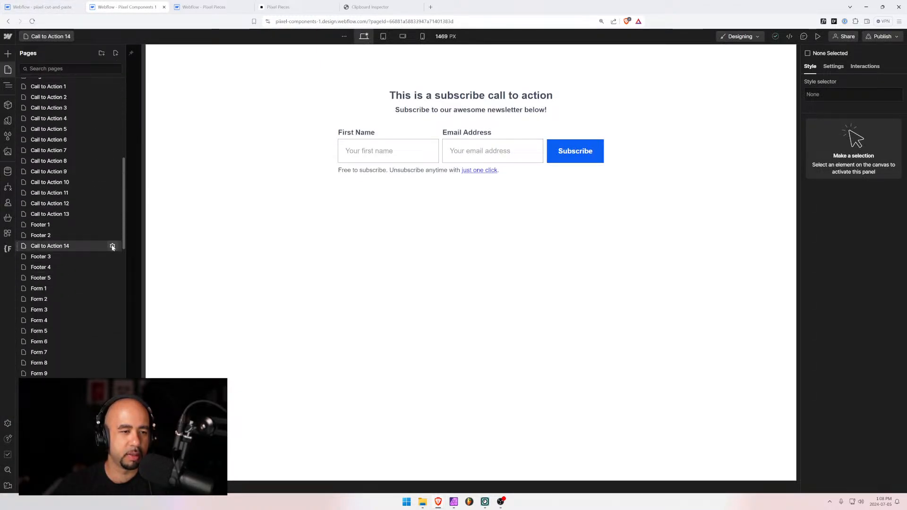
pyautogui.click(112, 247)
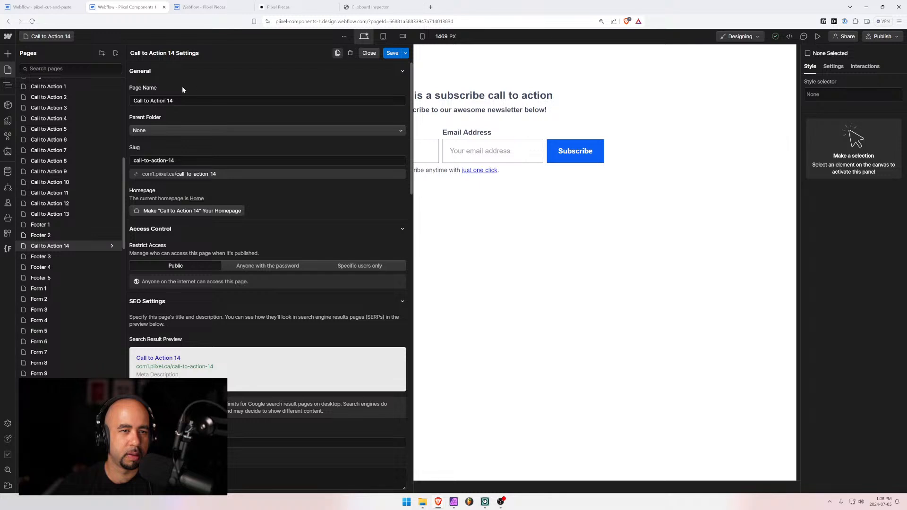
pyautogui.click(169, 100)
pyautogui.hotkey('shift', 'End')
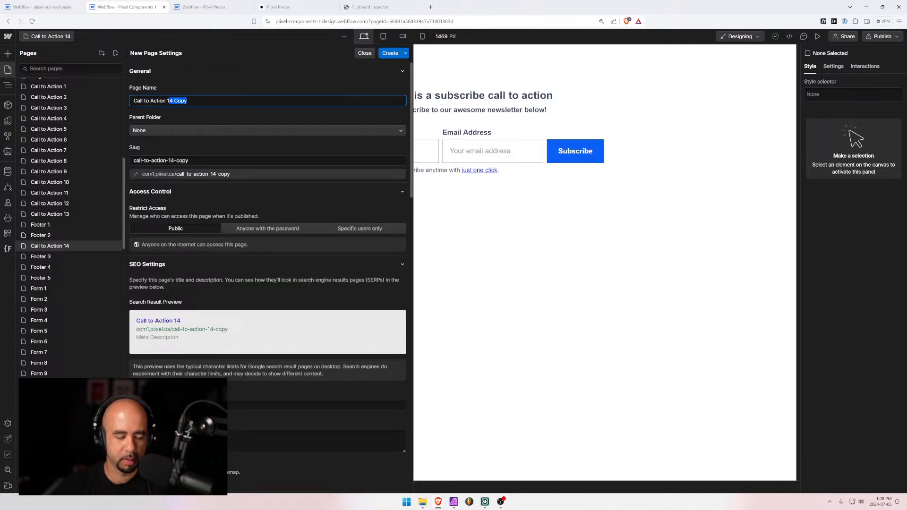
pyautogui.write('5')
pyautogui.click(387, 53)
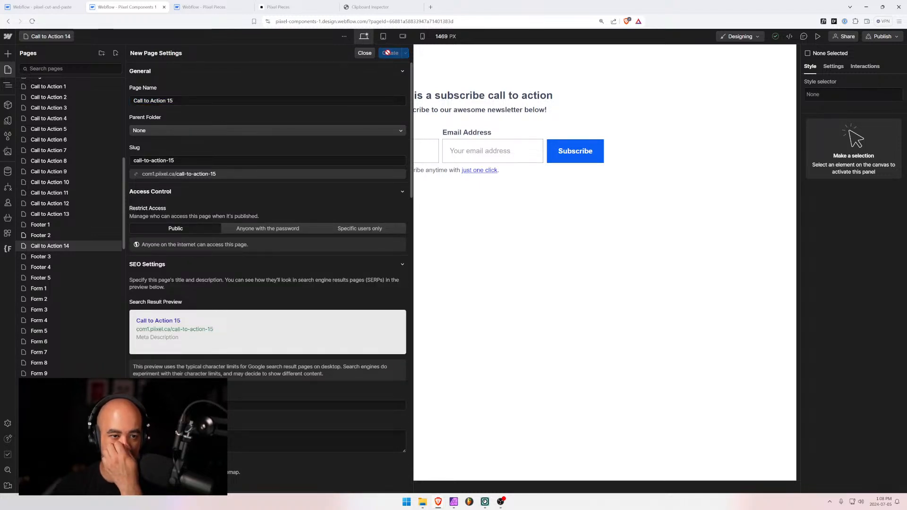
pyautogui.click(40, 6)
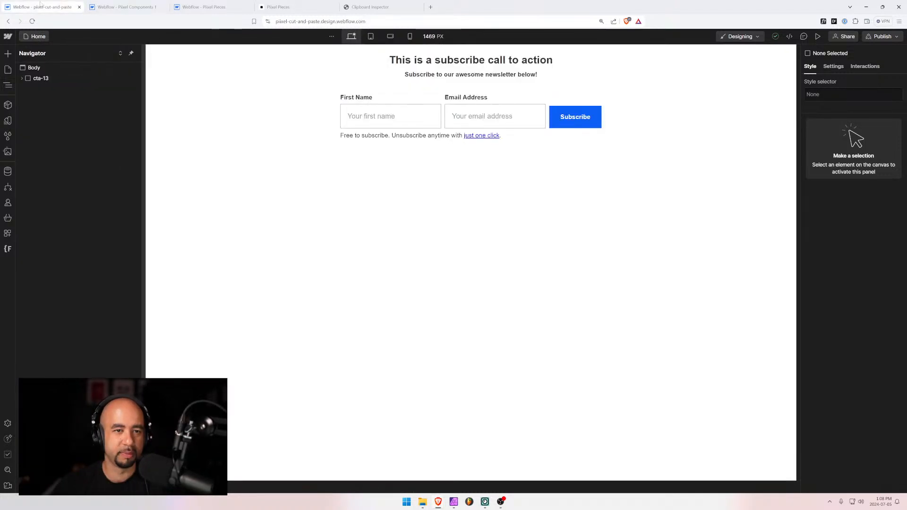
# Rename the subscribe block's cta-13 class to cta-15 and select the First Name input's settings
pyautogui.click(41, 78)
pyautogui.click(837, 95)
pyautogui.click(835, 107)
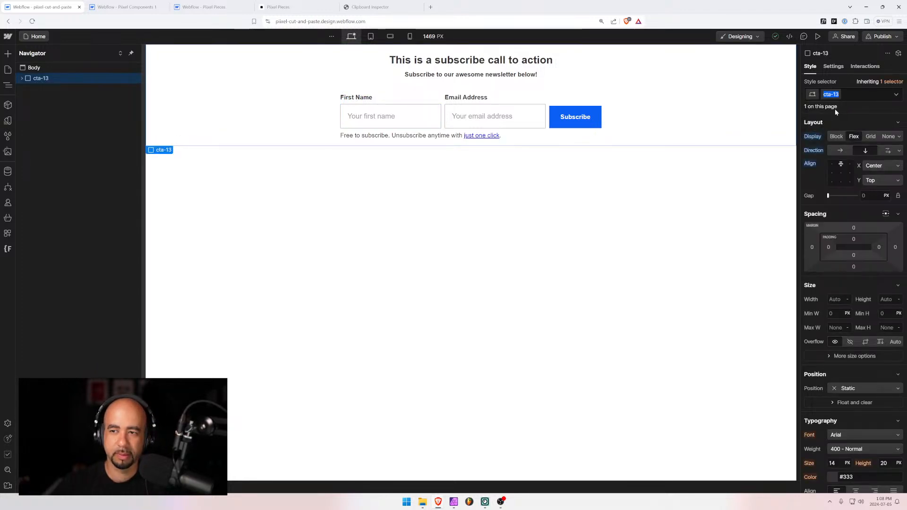
pyautogui.write('5')
pyautogui.press('Return')
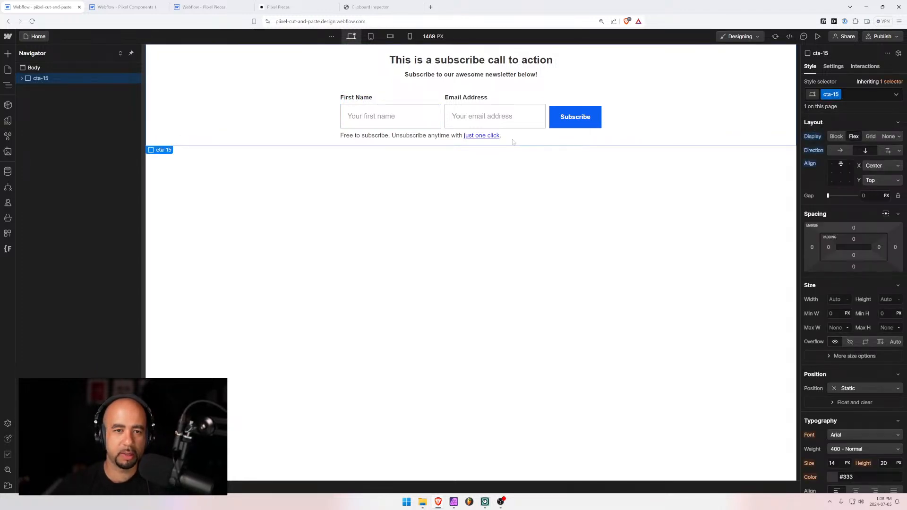
pyautogui.click(387, 117)
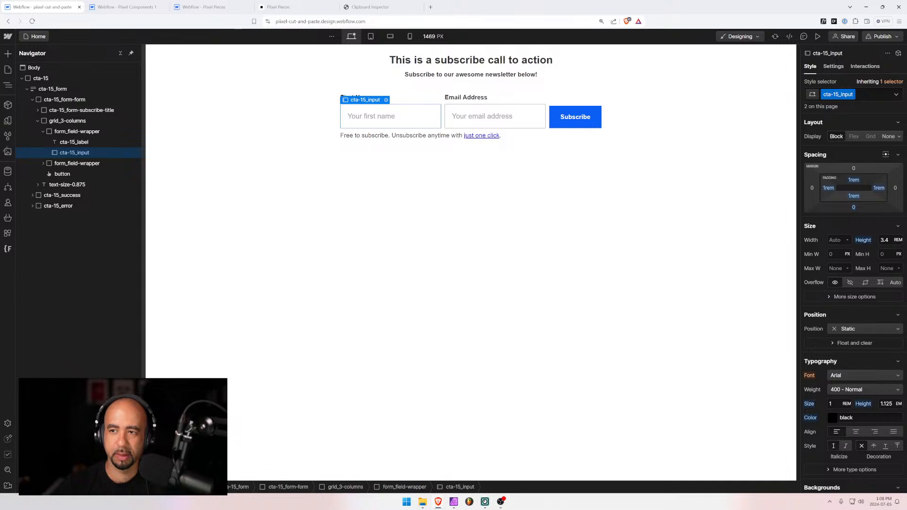
pyautogui.click(835, 67)
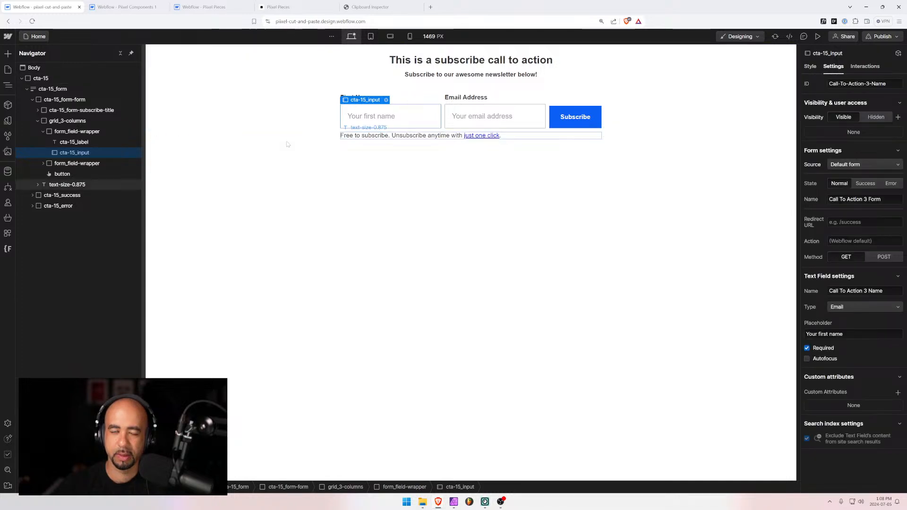
# Go to the Call to Action 13 page in the Pixel Components 1 project
pyautogui.click(143, 7)
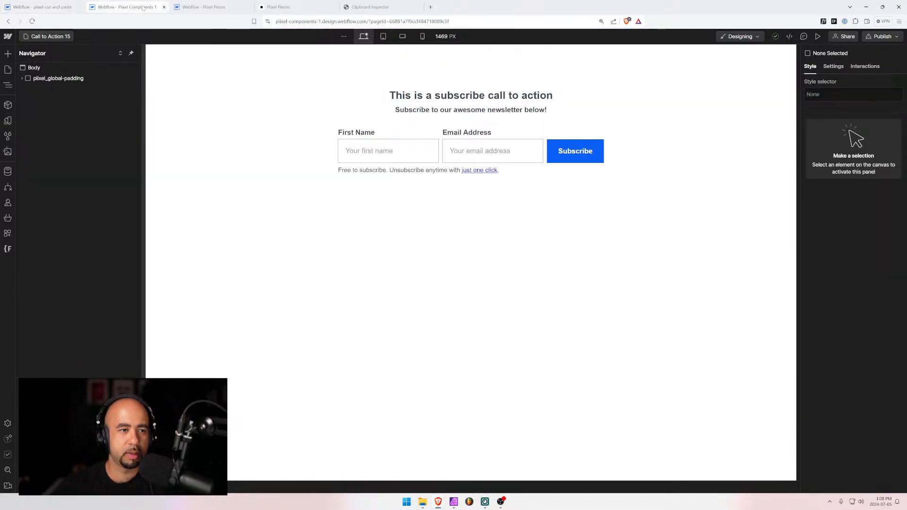
pyautogui.click(8, 70)
pyautogui.scroll(-4, 26, 302)
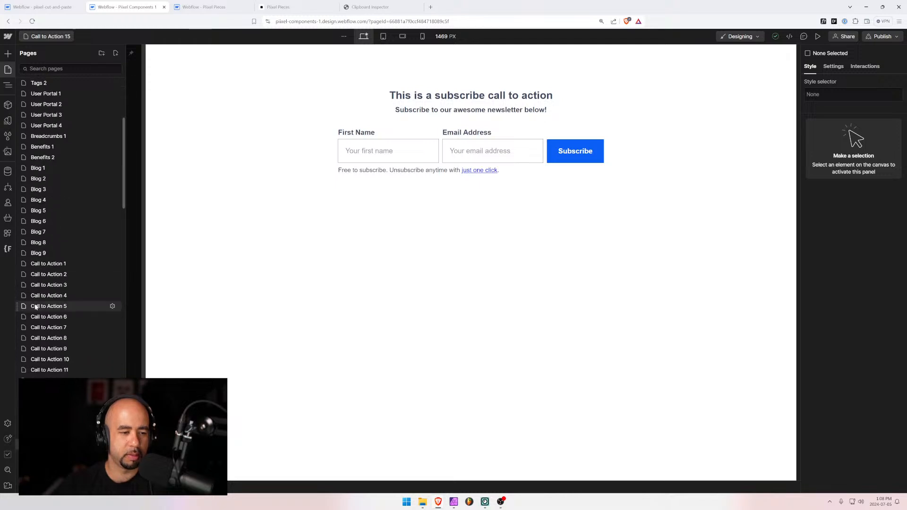
pyautogui.click(49, 412)
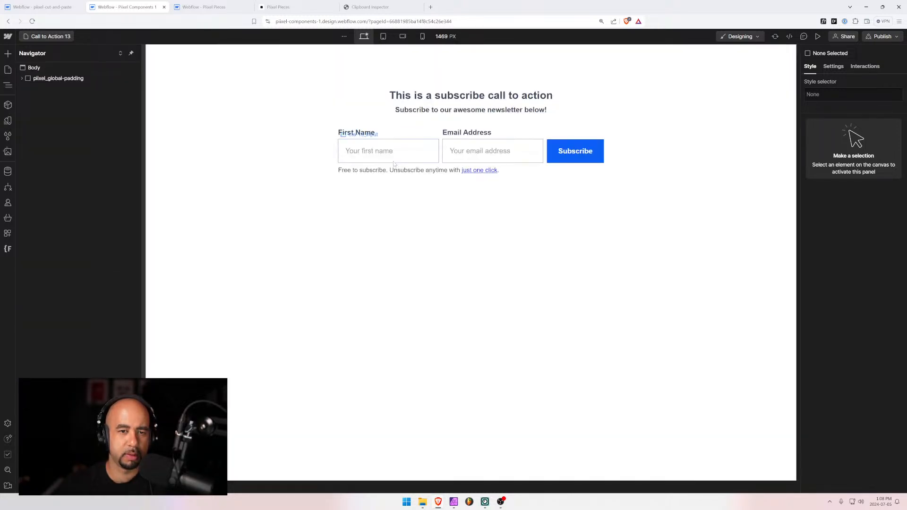
# Renumber the form to Call To Action 13 Form and its name and email fields to 13
pyautogui.click(384, 159)
pyautogui.click(832, 66)
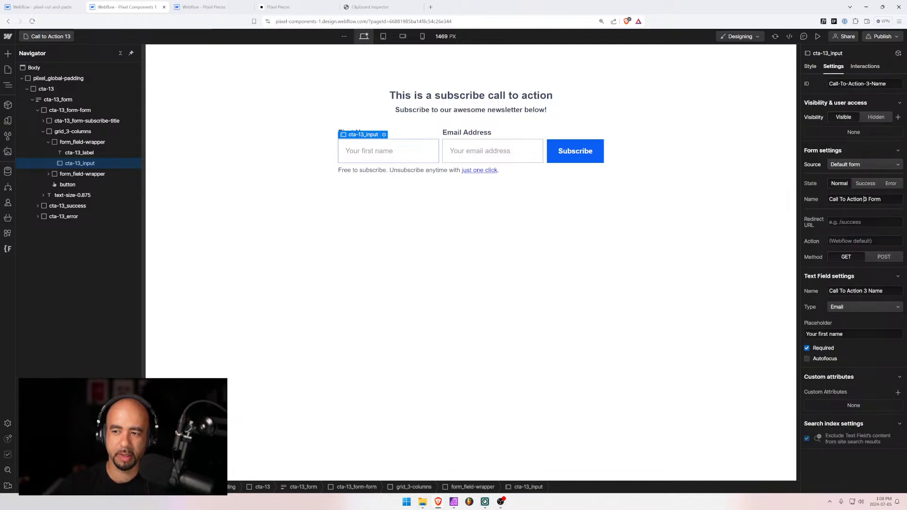
pyautogui.write('1')
pyautogui.press('Tab')
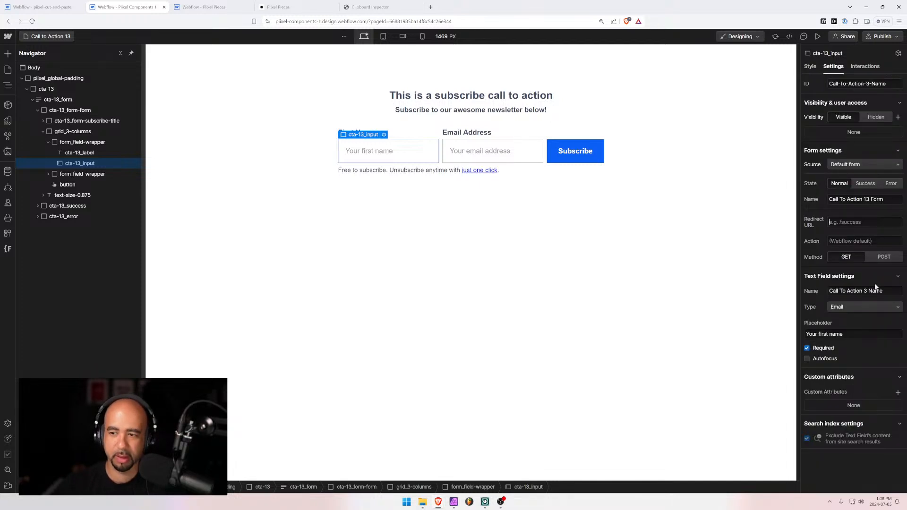
pyautogui.press('Tab')
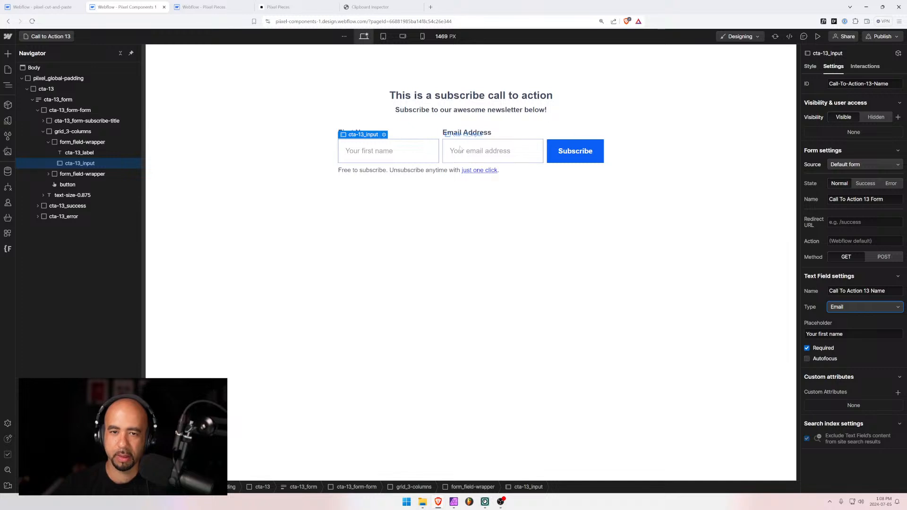
pyautogui.click(515, 154)
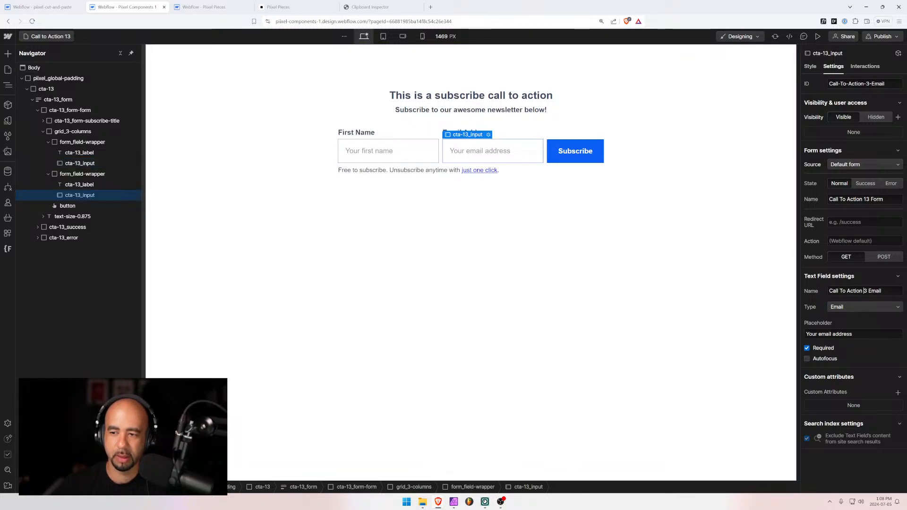
pyautogui.write('1')
pyautogui.click(306, 198)
# In pixel-cut-and-paste, rename the form to Call To Action 15 Form
pyautogui.click(49, 37)
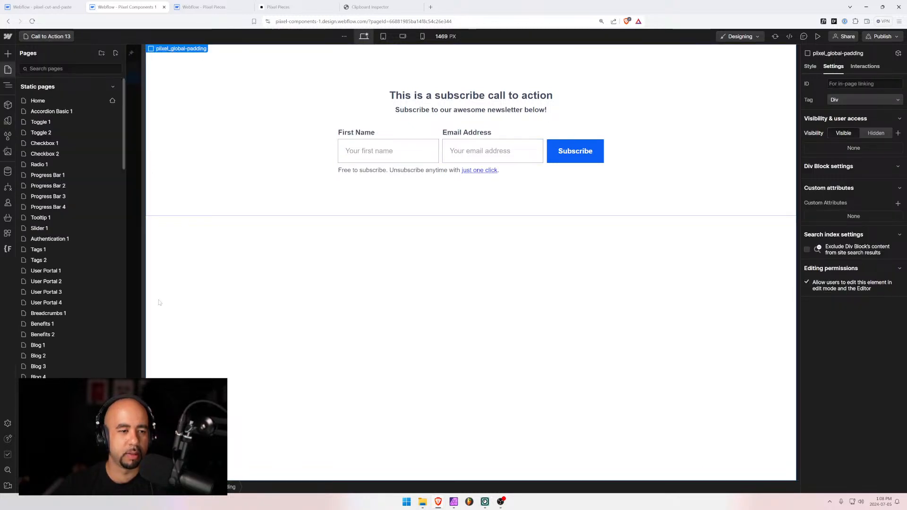
pyautogui.click(48, 8)
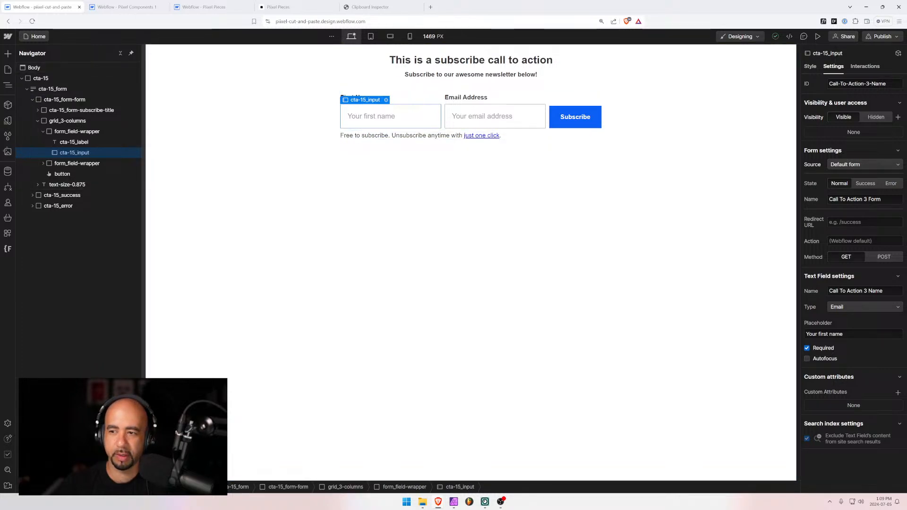
pyautogui.doubleClick(864, 199)
pyautogui.write('15')
pyautogui.press('Tab')
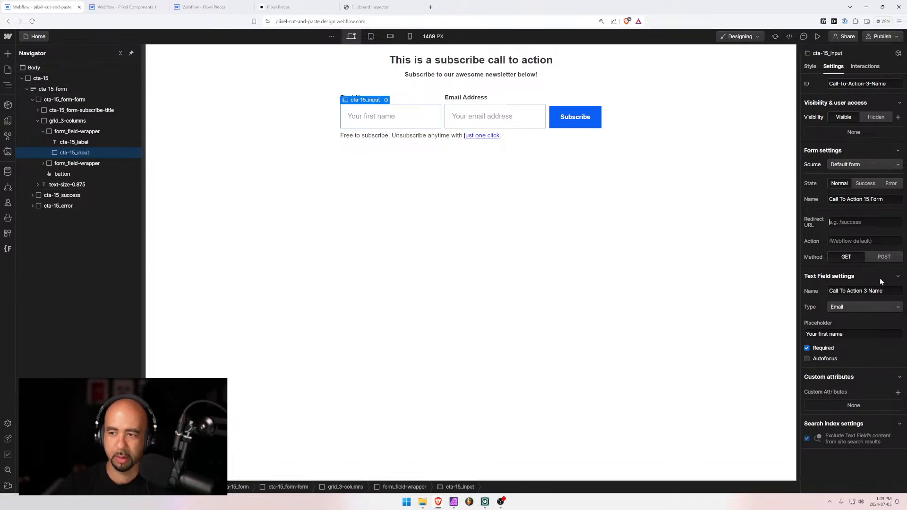
# Renumber the Name and Email field names to Call To Action 15
pyautogui.doubleClick(865, 291)
pyautogui.write('15')
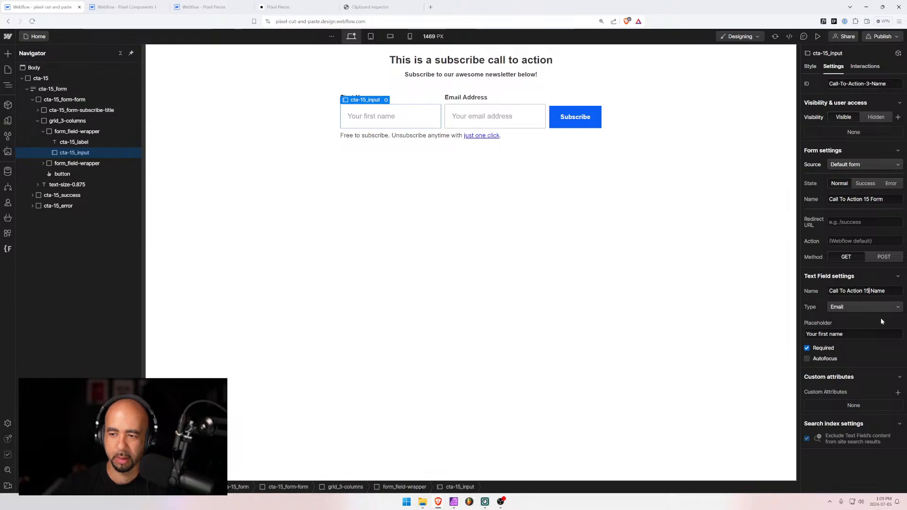
pyautogui.press('Tab')
pyautogui.click(484, 119)
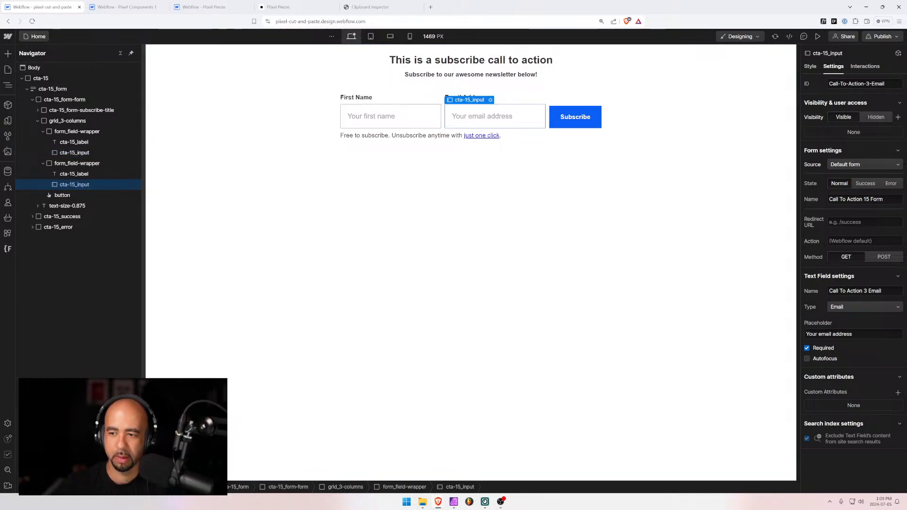
pyautogui.write('15')
pyautogui.press('Tab')
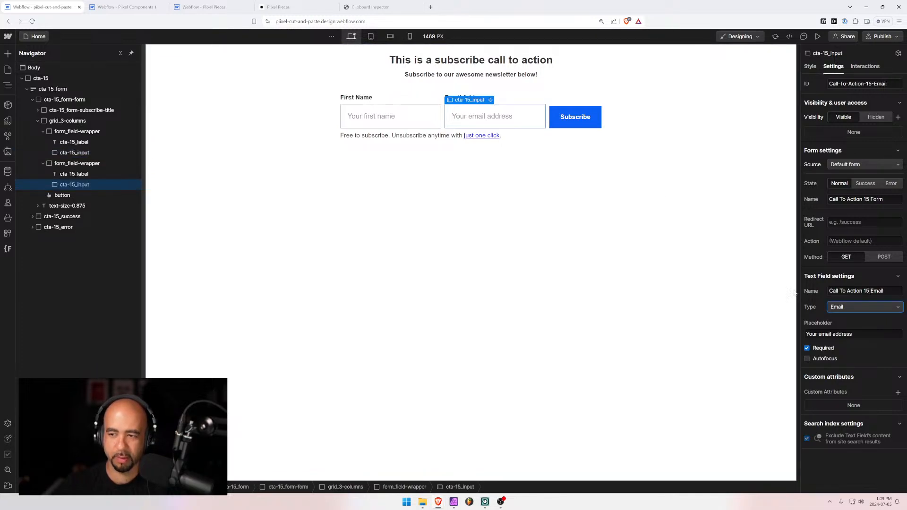
pyautogui.click(316, 126)
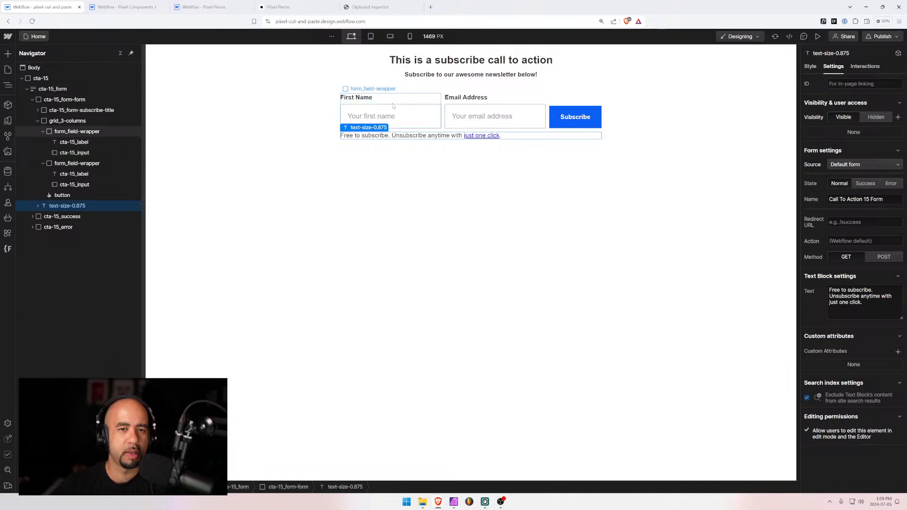
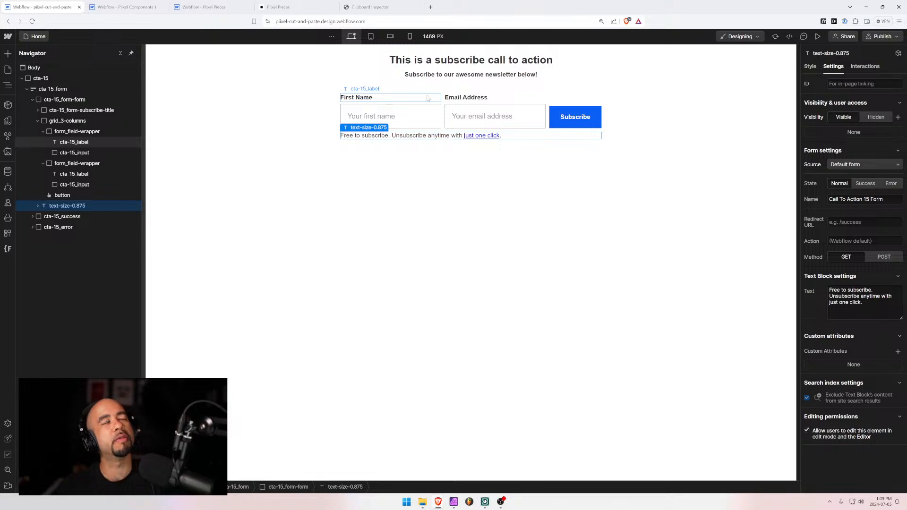
# Replace the form grid's classes with a new cta-15_form-container class
pyautogui.click(442, 103)
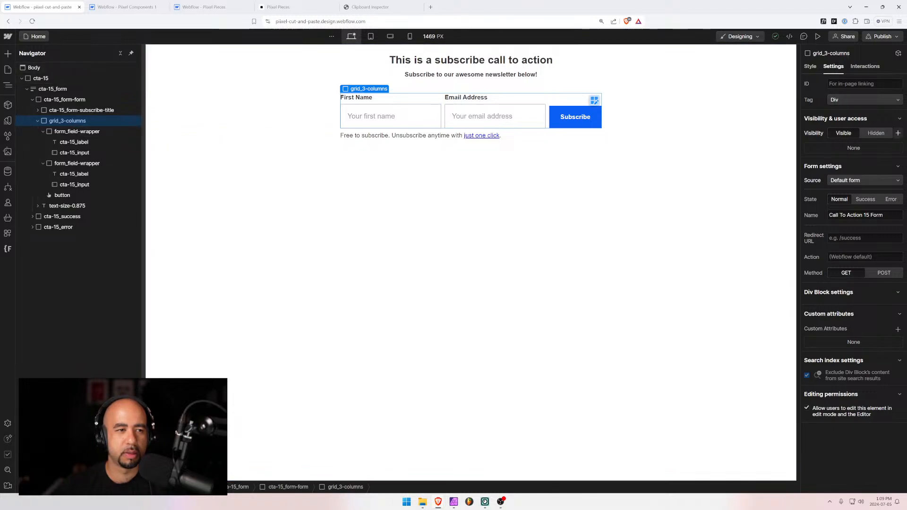
pyautogui.click(810, 66)
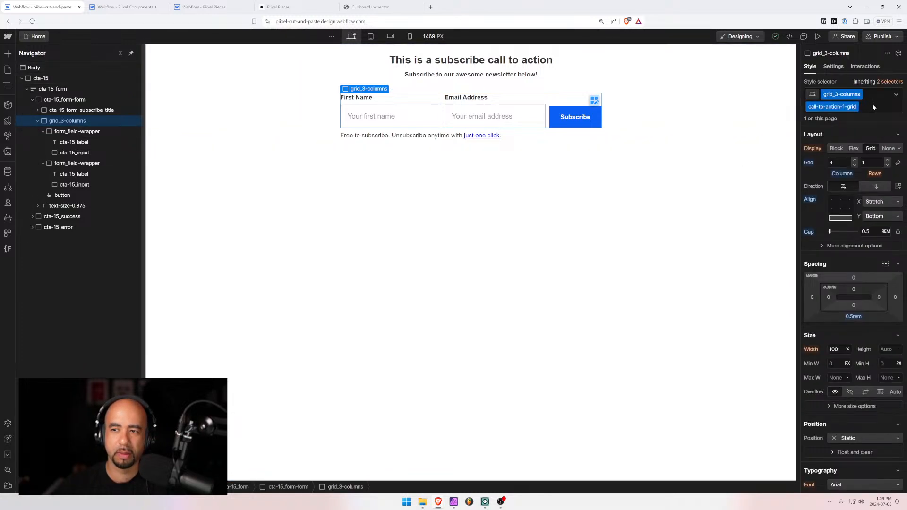
pyautogui.click(871, 105)
pyautogui.press('BackSpace')
pyautogui.press('BackSpace')
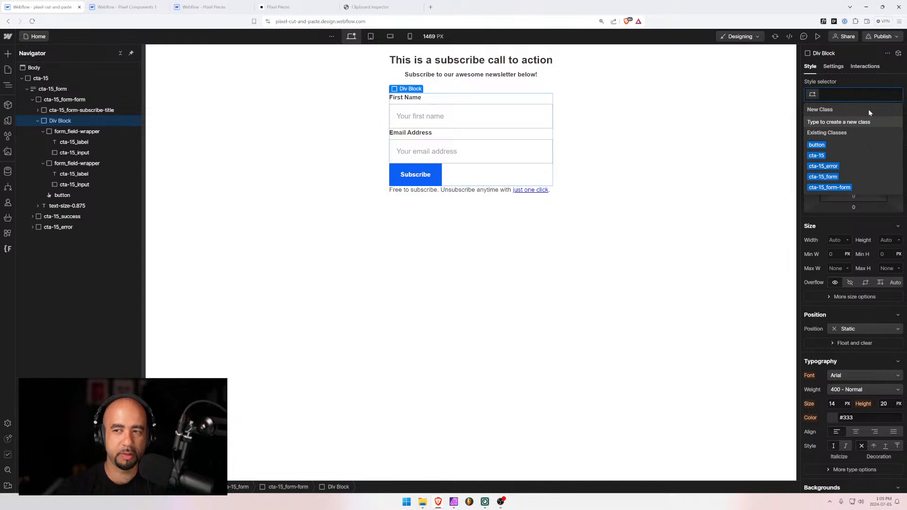
pyautogui.write('grid-')
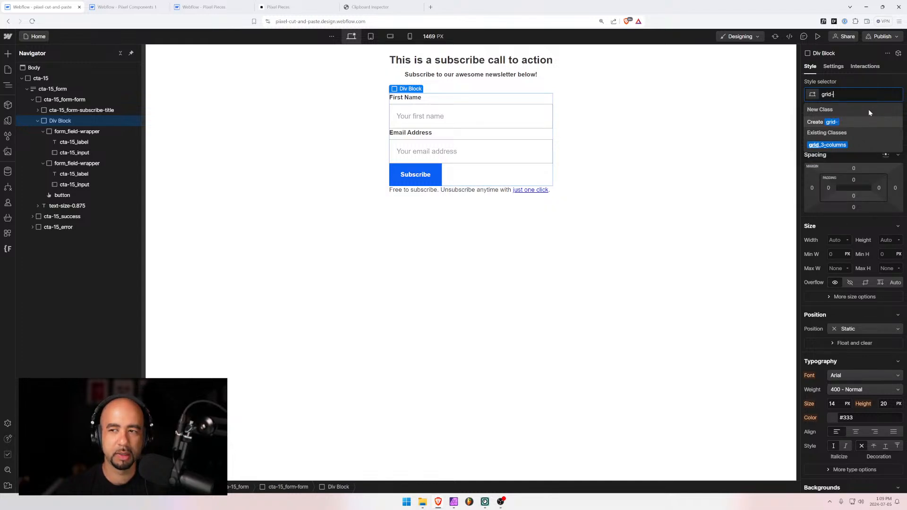
pyautogui.press('BackSpace')
pyautogui.press('BackSpace')
pyautogui.press('BackSpace')
pyautogui.write('cta')
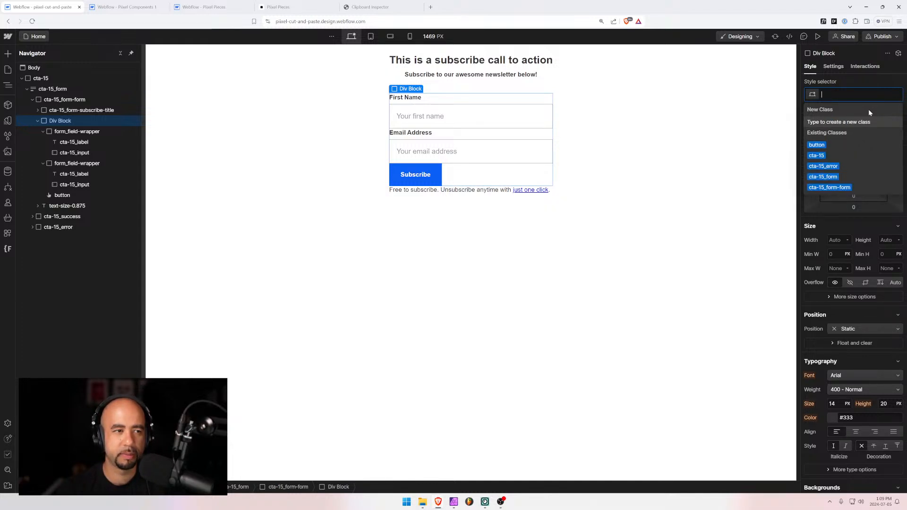
pyautogui.write('-1')
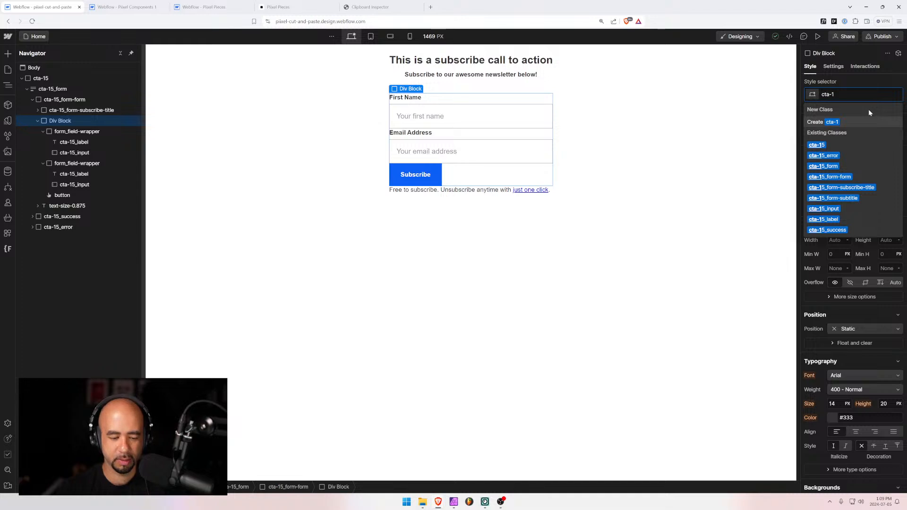
pyautogui.write('5_form-')
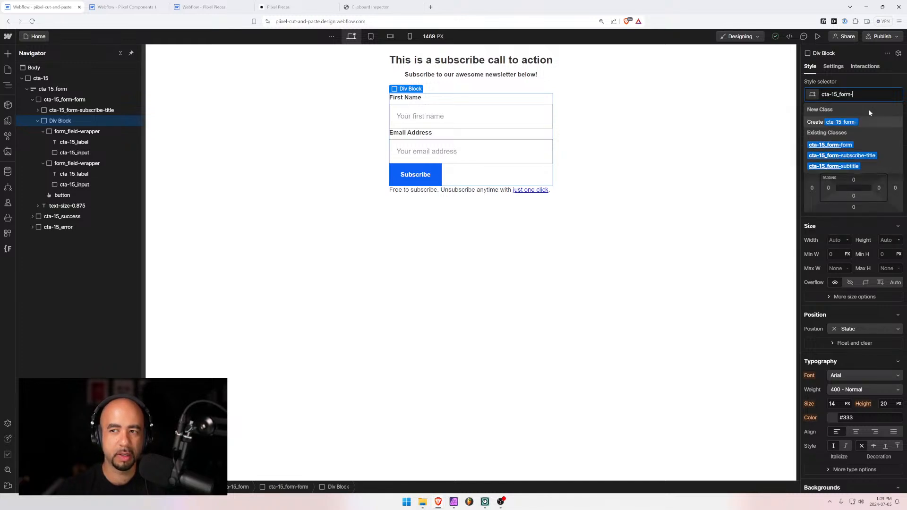
pyautogui.write('container')
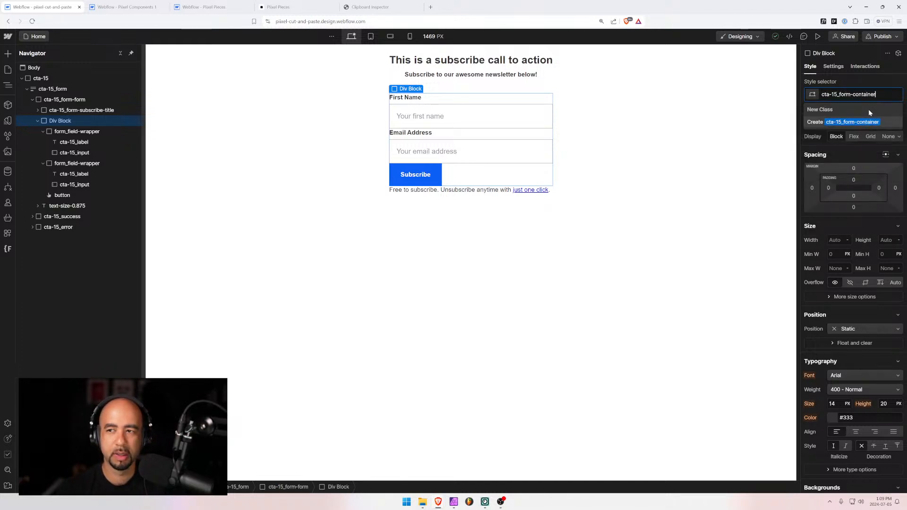
pyautogui.press('Return')
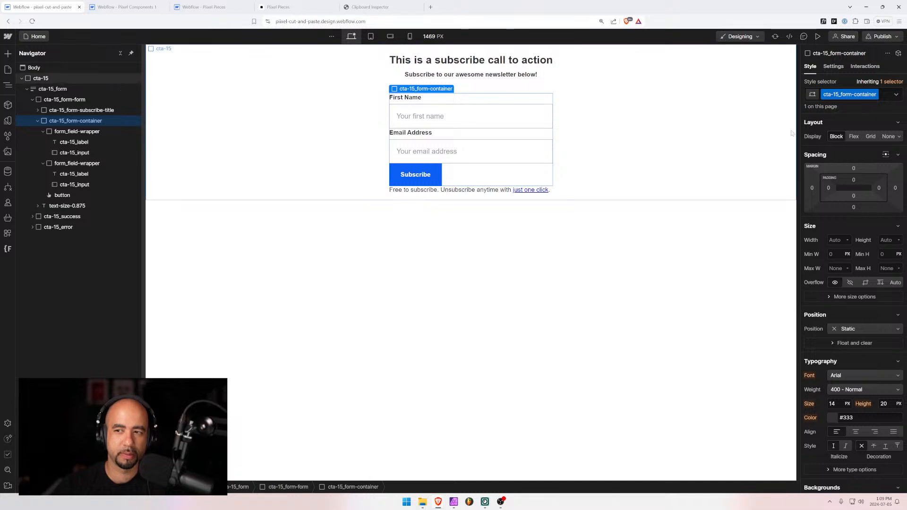
# Make the container a vertical flex column with its fields stretched to full width
pyautogui.click(854, 137)
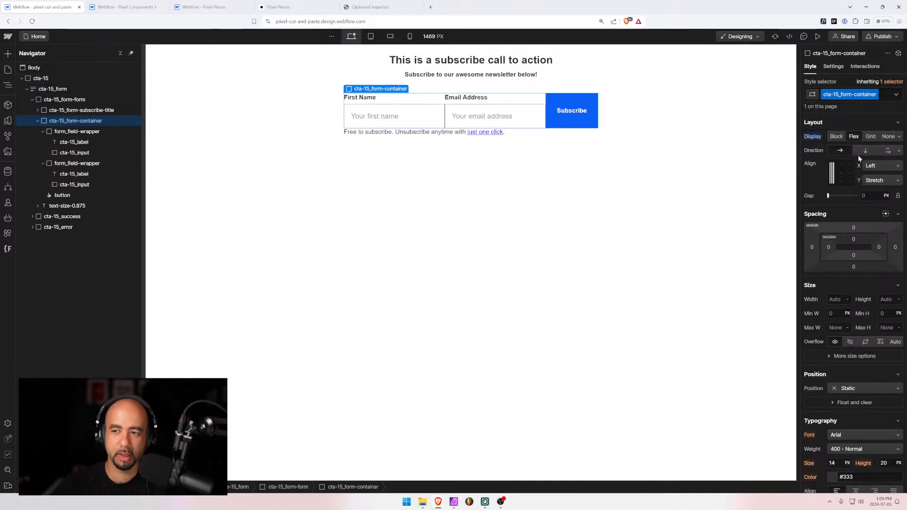
pyautogui.click(864, 151)
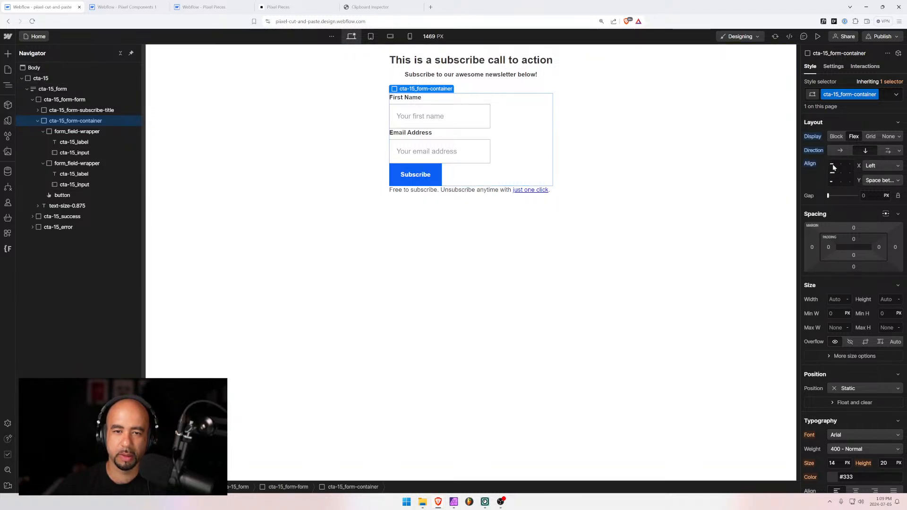
pyautogui.click(839, 167)
pyautogui.click(839, 166)
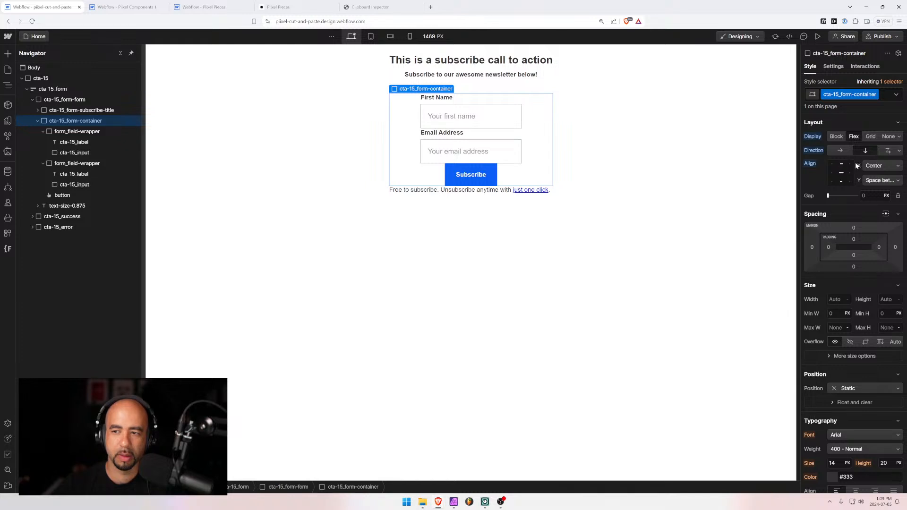
pyautogui.click(879, 166)
pyautogui.click(874, 189)
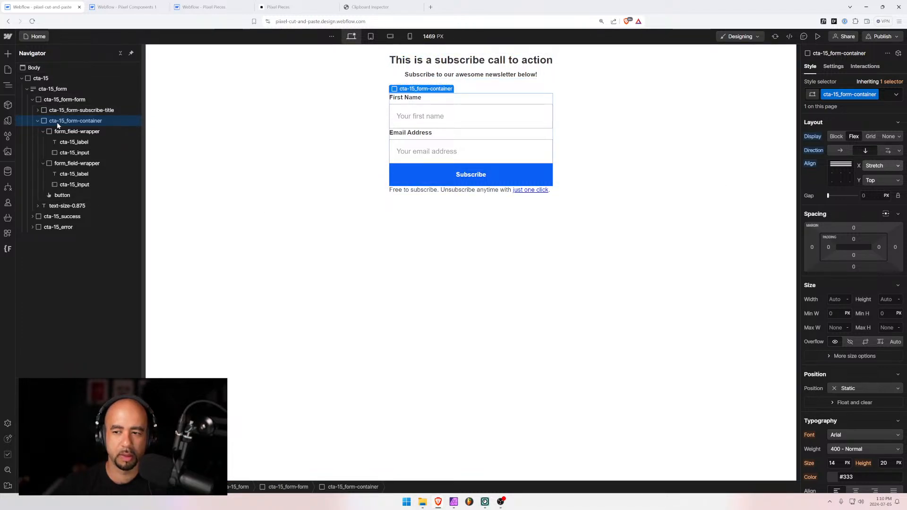
# Set the container width to 100% with a 30rem maximum width
pyautogui.click(830, 299)
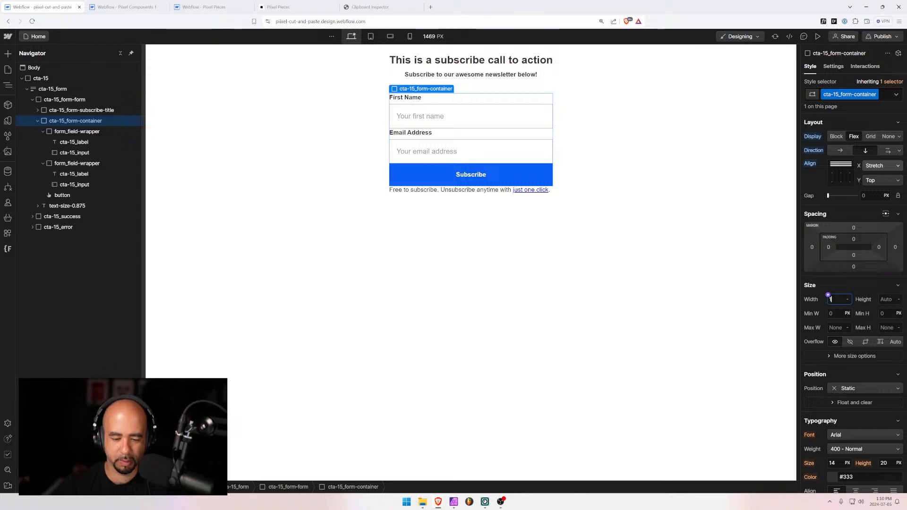
pyautogui.write('100%')
pyautogui.press('Tab')
pyautogui.press('Tab')
pyautogui.press('Tab')
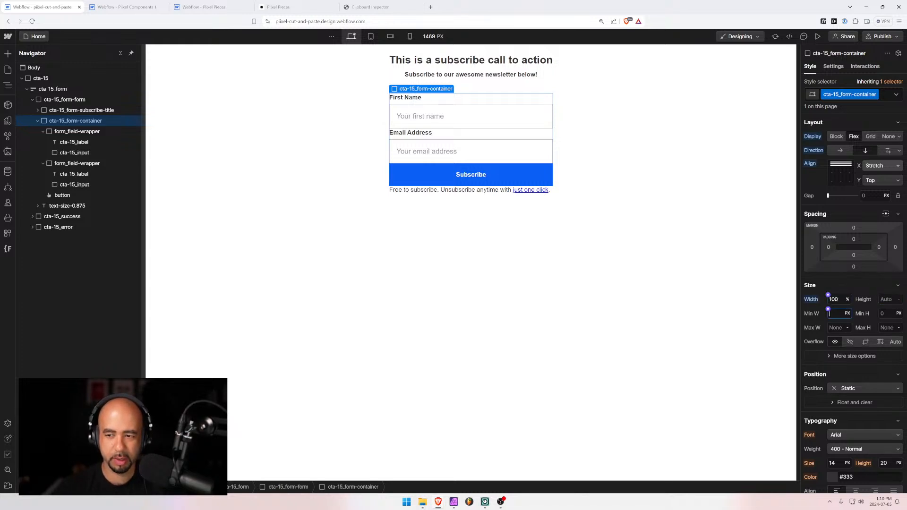
pyautogui.press('Tab')
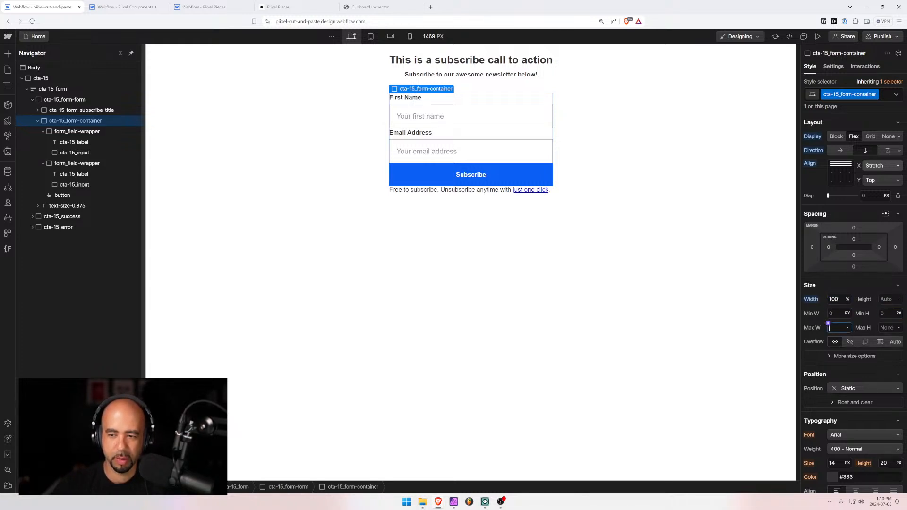
pyautogui.write('30rem')
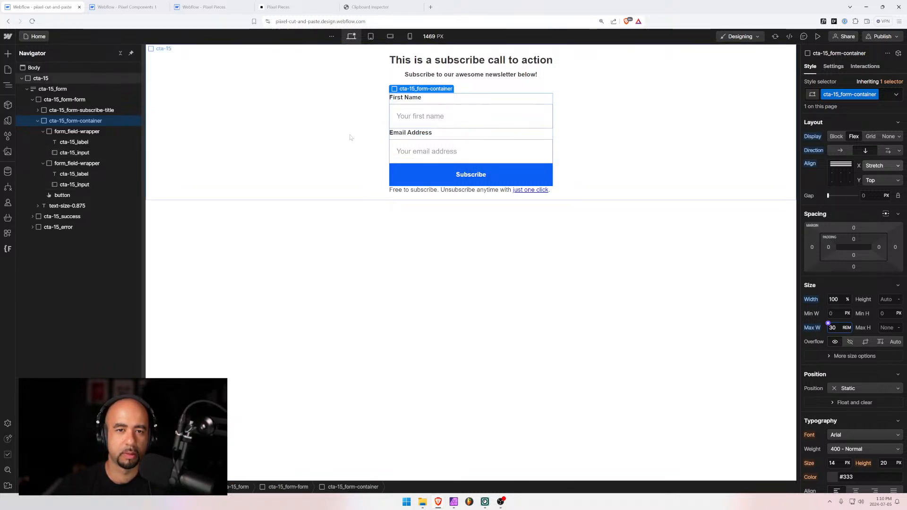
pyautogui.press('Return')
# Give the container a 0.5rem gap between fields and a 1rem bottom margin
pyautogui.click(350, 151)
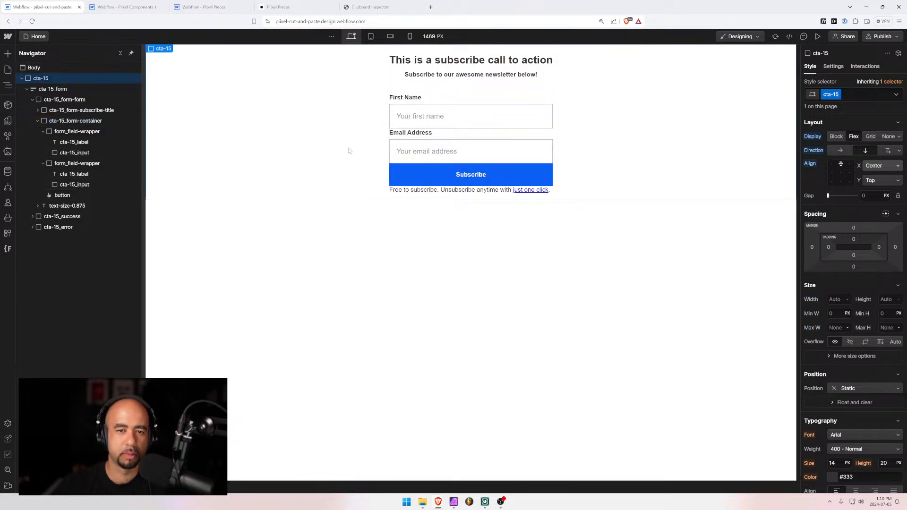
pyautogui.click(68, 122)
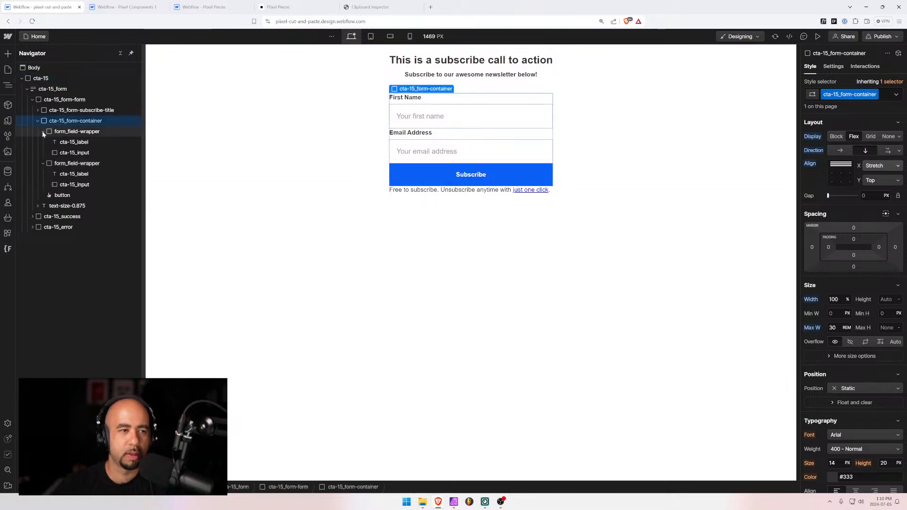
pyautogui.click(43, 132)
pyautogui.click(43, 141)
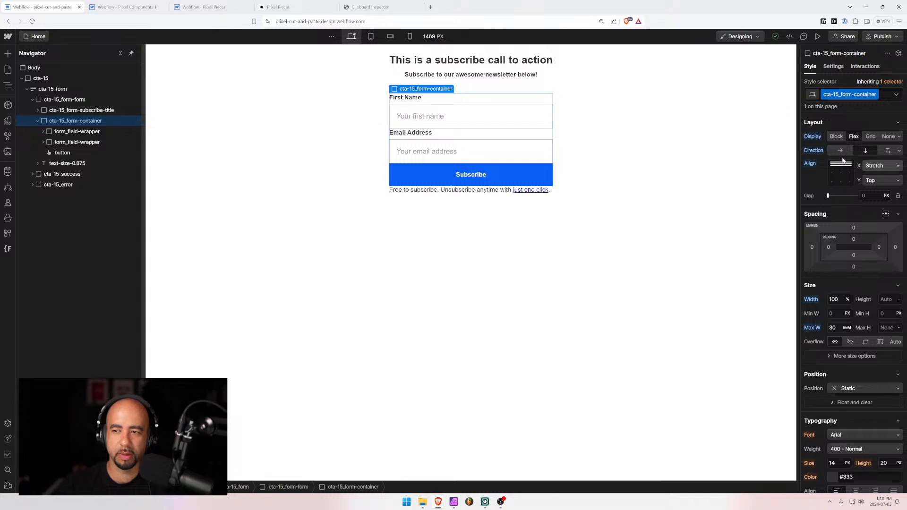
pyautogui.click(863, 196)
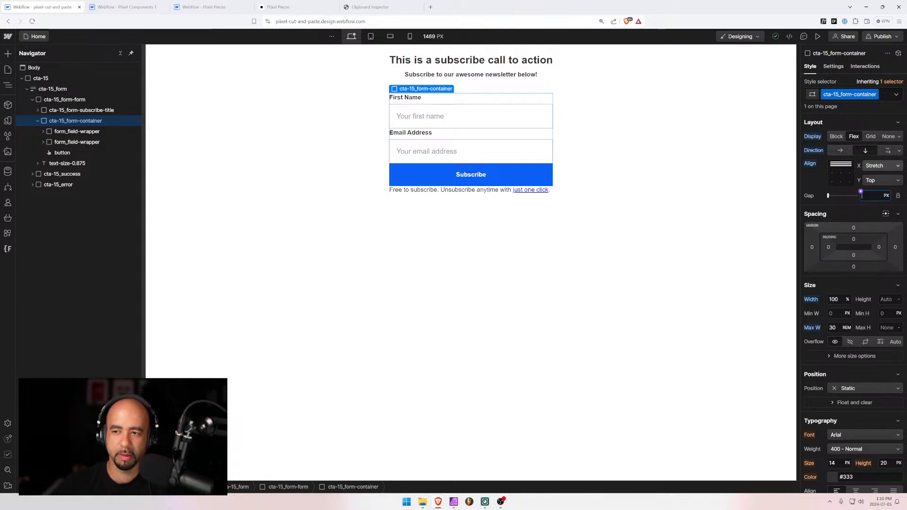
pyautogui.write('0.5rem')
pyautogui.press('Return')
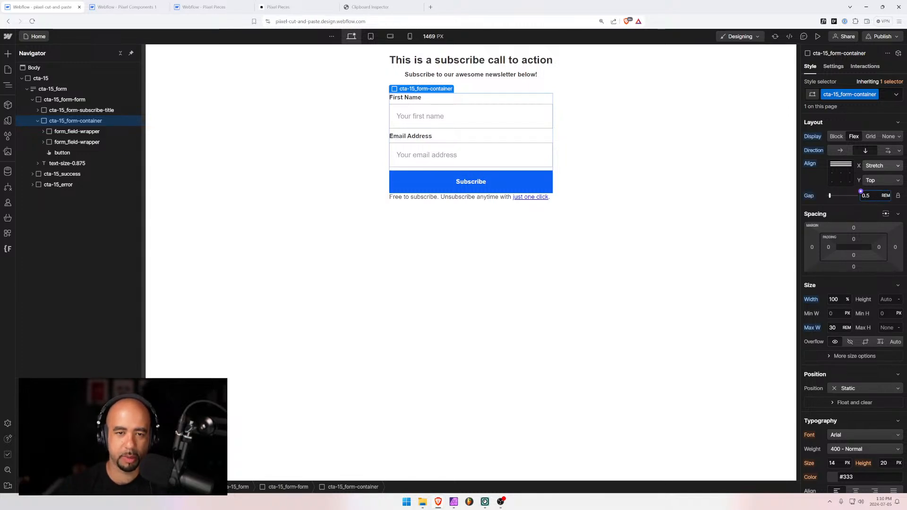
pyautogui.click(855, 268)
pyautogui.write('1rem')
pyautogui.press('Return')
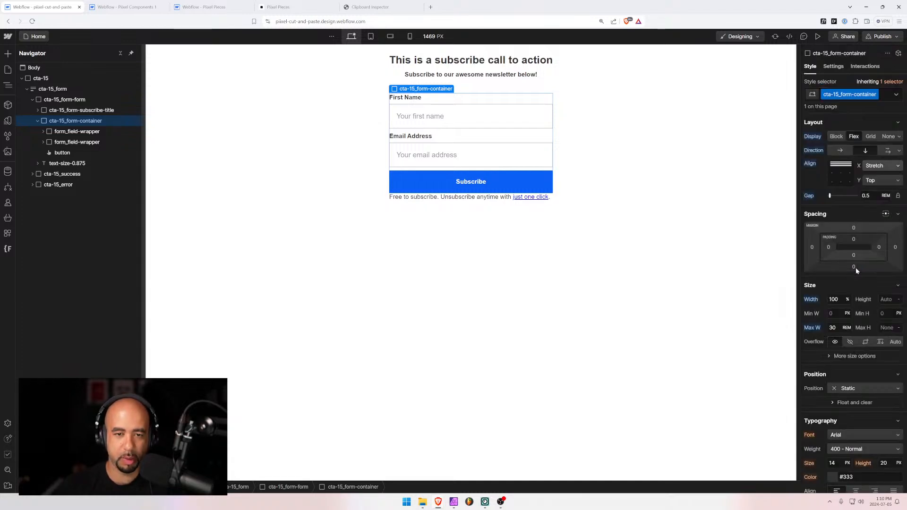
# Select the cta-15 section and collapse its form layer tree
pyautogui.click(448, 198)
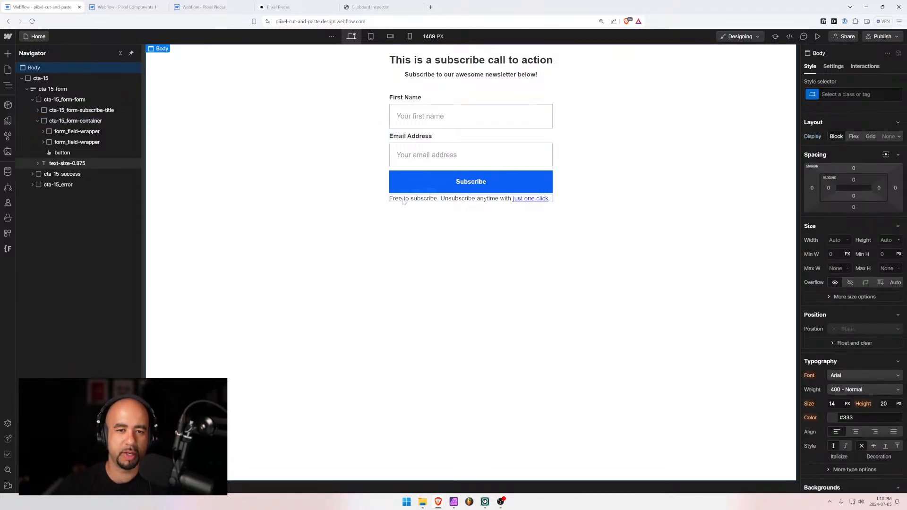
pyautogui.click(351, 126)
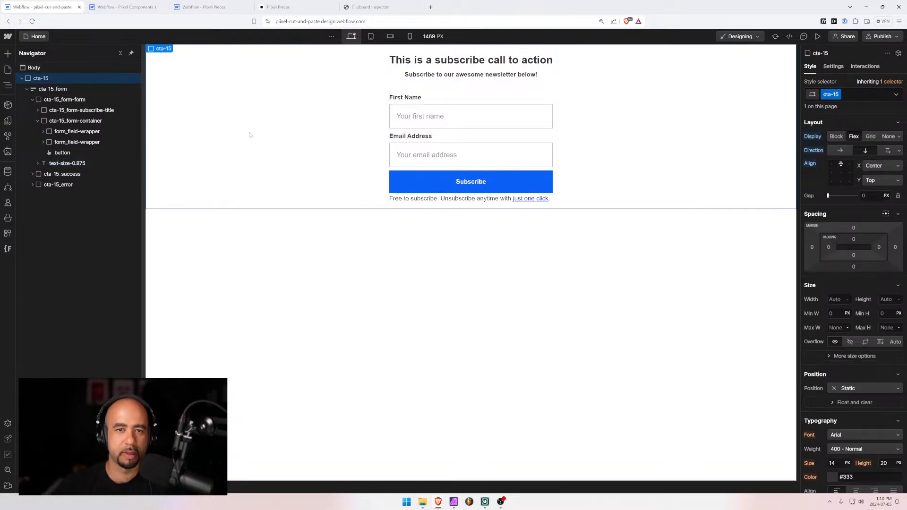
pyautogui.click(27, 88)
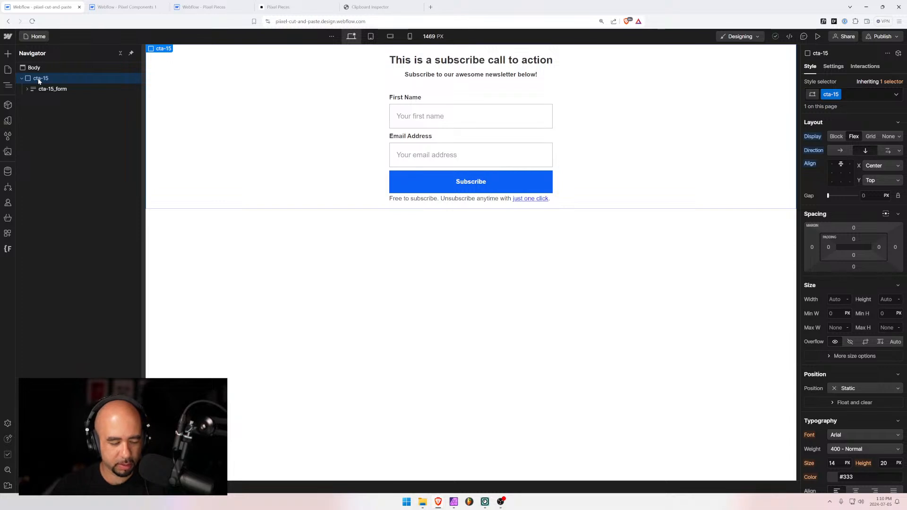
# Check the Call to Action 15 page in Pixel Components 1, then go back to pixel-cut-and-paste
pyautogui.click(203, 7)
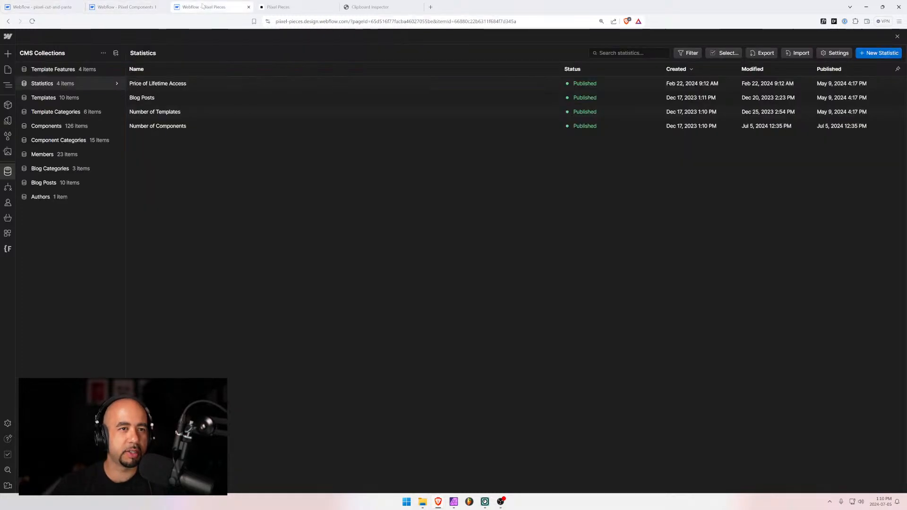
pyautogui.click(122, 6)
pyautogui.scroll(-10, 78, 246)
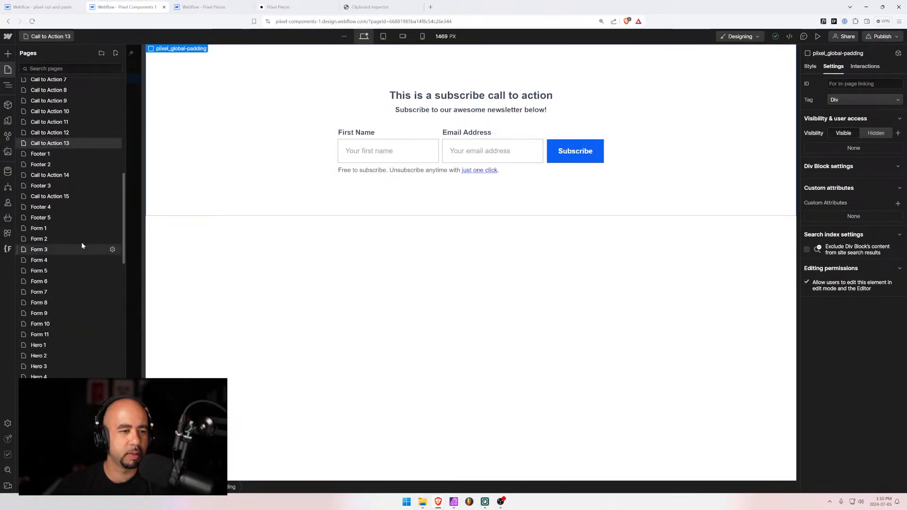
pyautogui.click(56, 196)
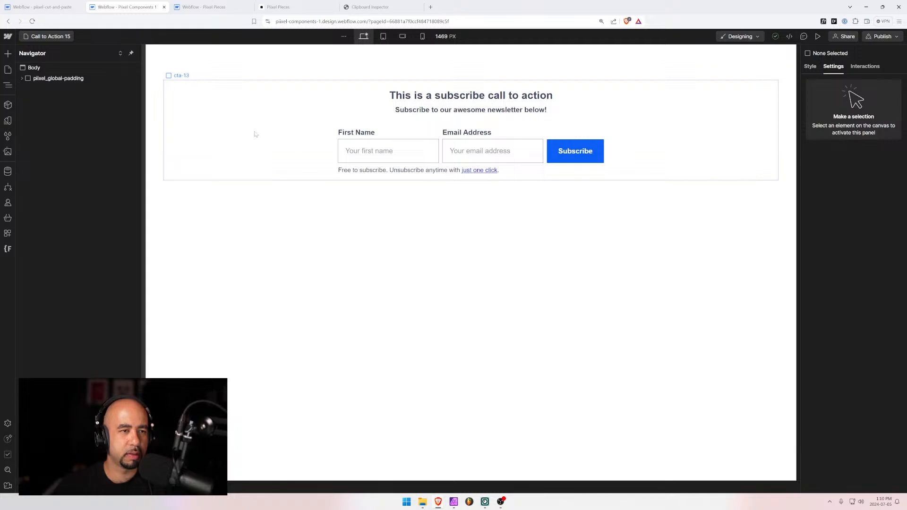
pyautogui.click(22, 78)
pyautogui.click(37, 89)
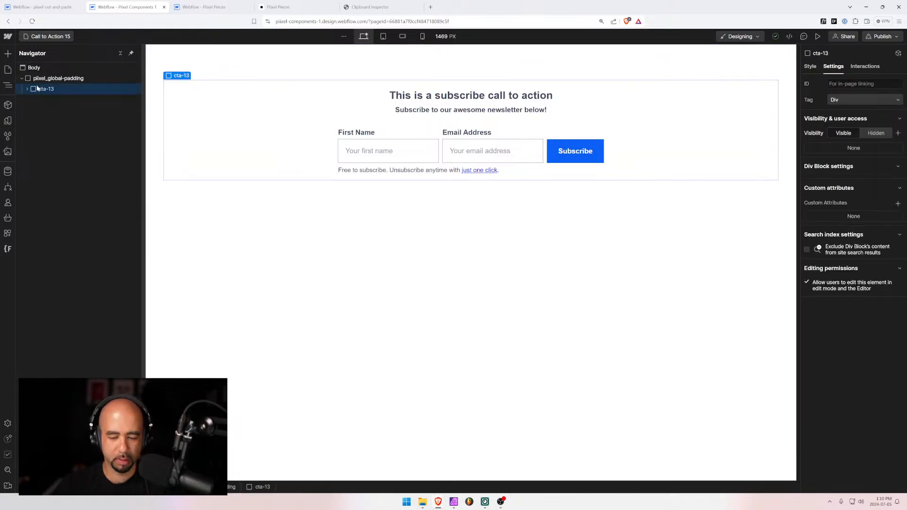
pyautogui.click(37, 78)
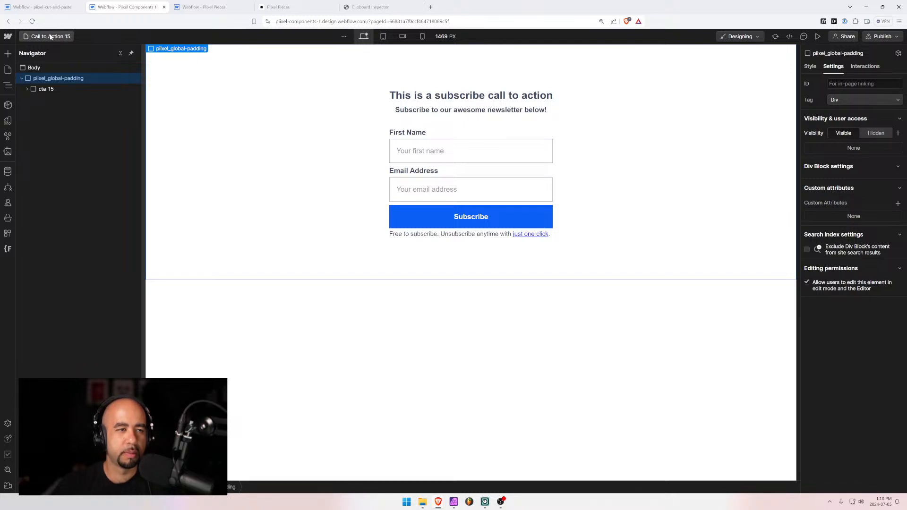
pyautogui.click(43, 6)
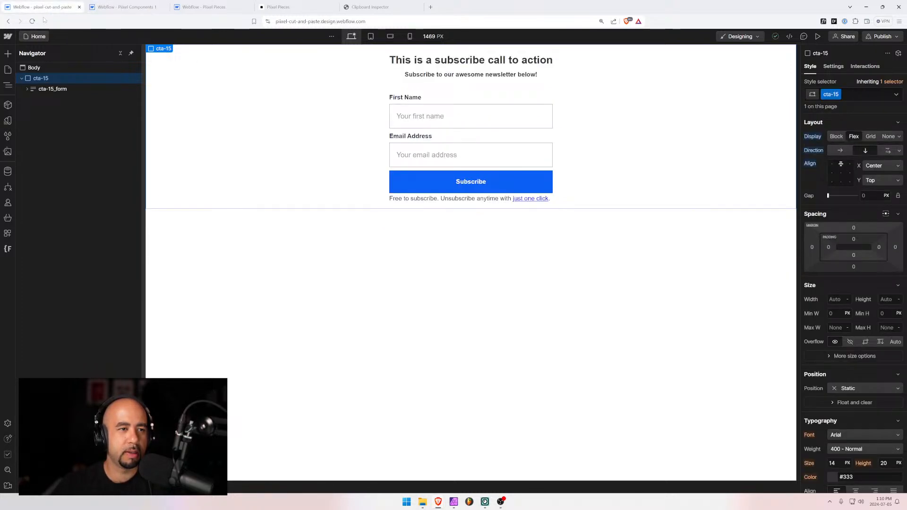
# Delete the First Name field wrapper, leaving only Email Address above Subscribe
pyautogui.click(423, 99)
pyautogui.click(56, 132)
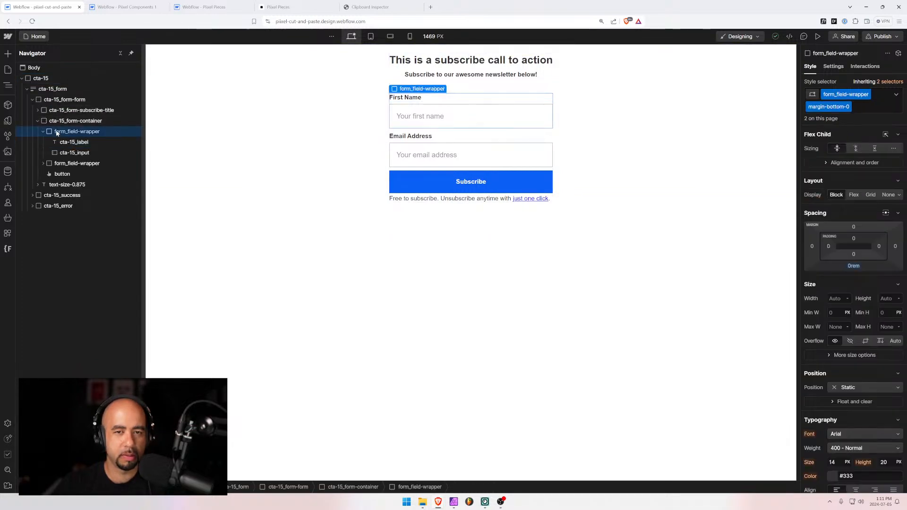
pyautogui.press('Delete')
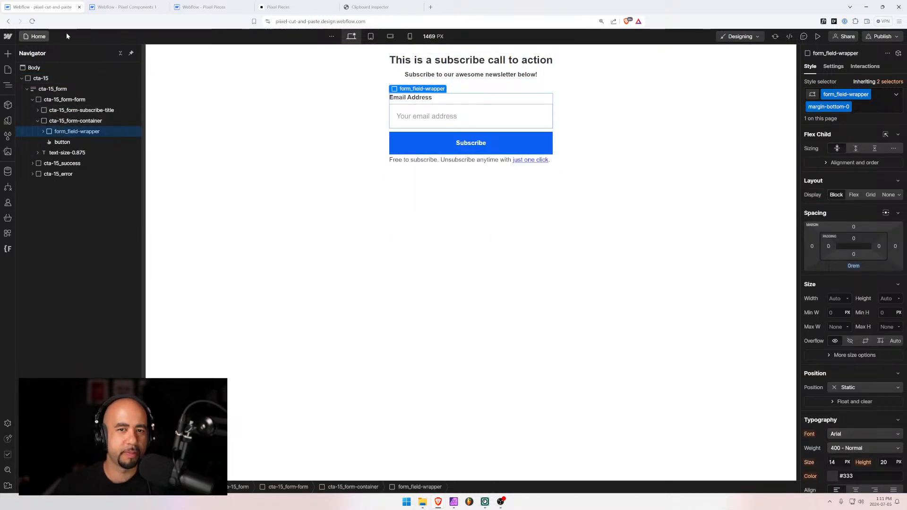
pyautogui.click(38, 121)
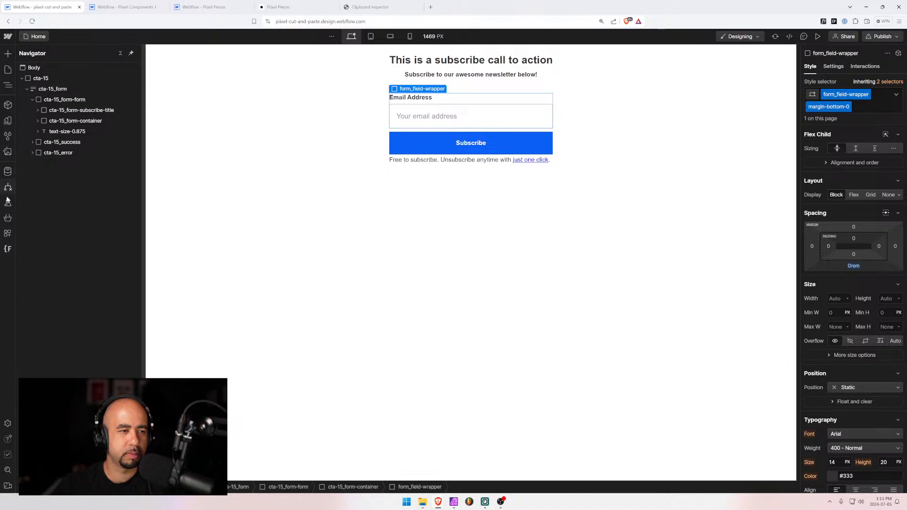
# Rename the cta-15 class folder to cta-16 in Finsweet Folders, save, and reload
pyautogui.click(8, 249)
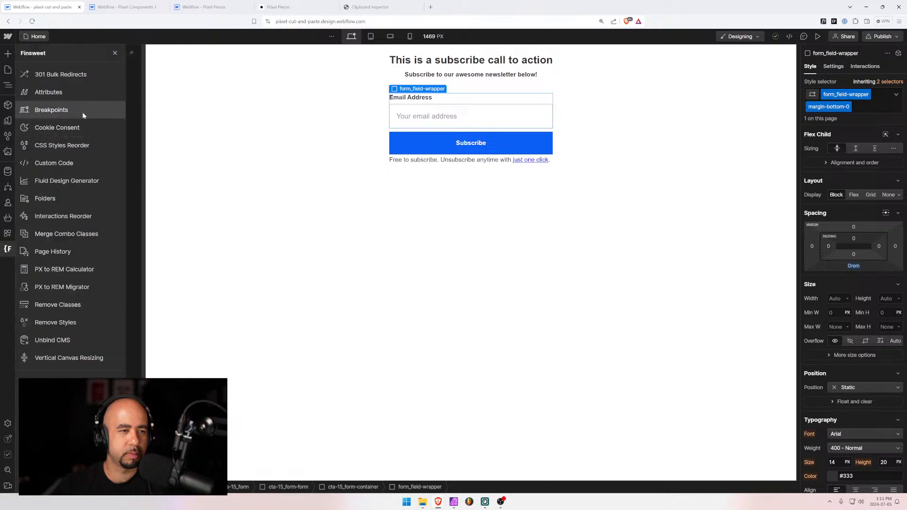
pyautogui.click(45, 199)
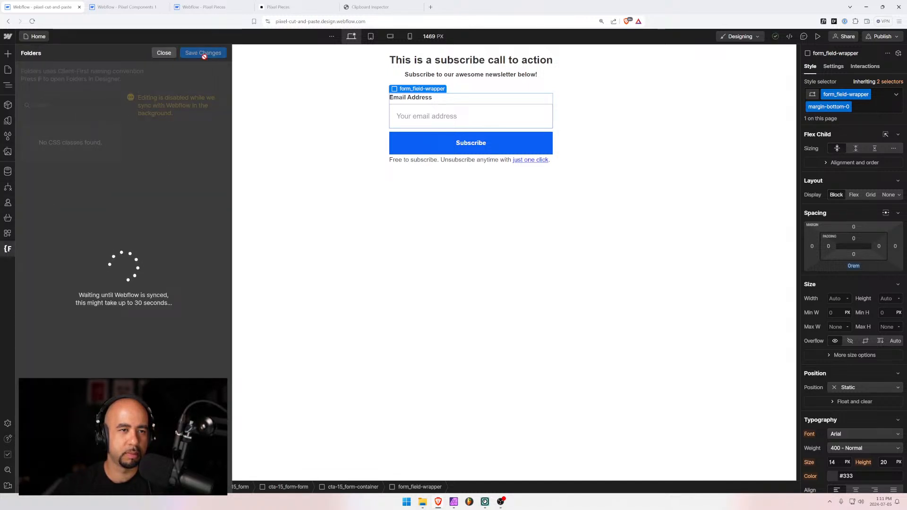
pyautogui.click(114, 136)
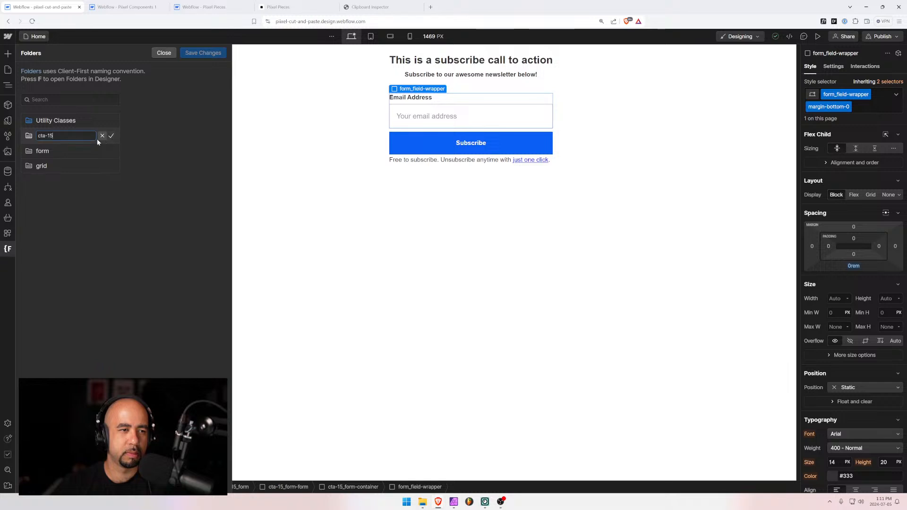
pyautogui.write('6')
pyautogui.click(111, 136)
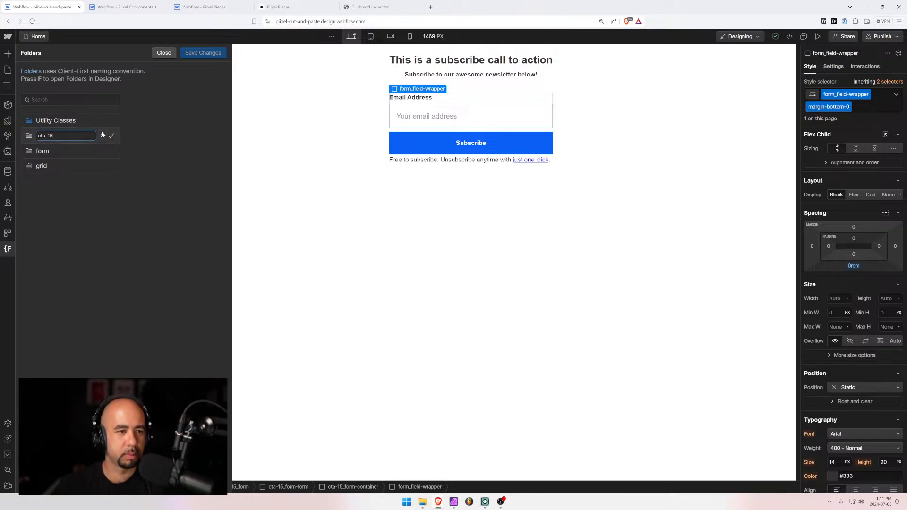
pyautogui.click(200, 52)
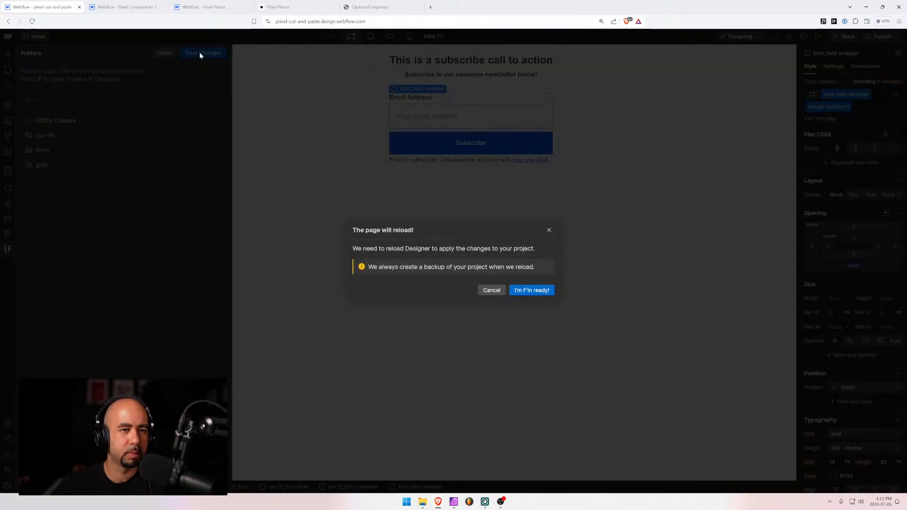
pyautogui.click(529, 291)
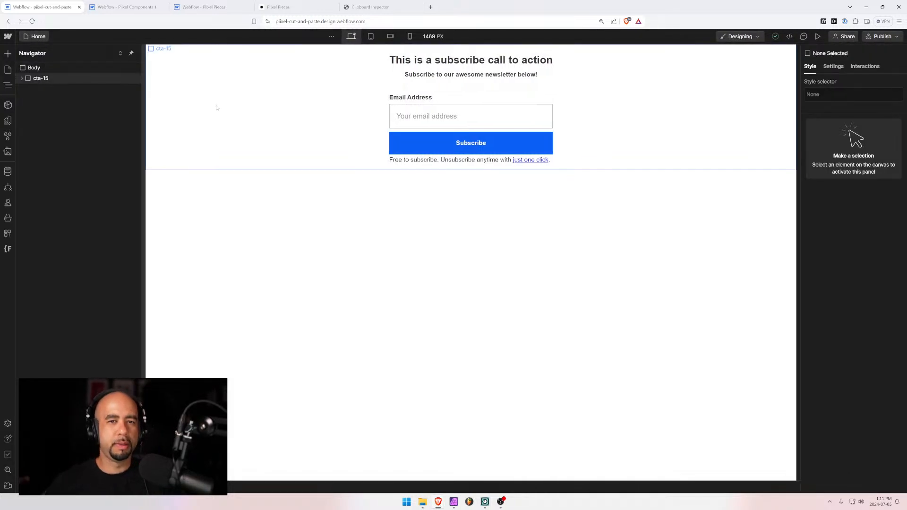
# Select the cta-15 wrapper block and bring up its class options
pyautogui.click(22, 78)
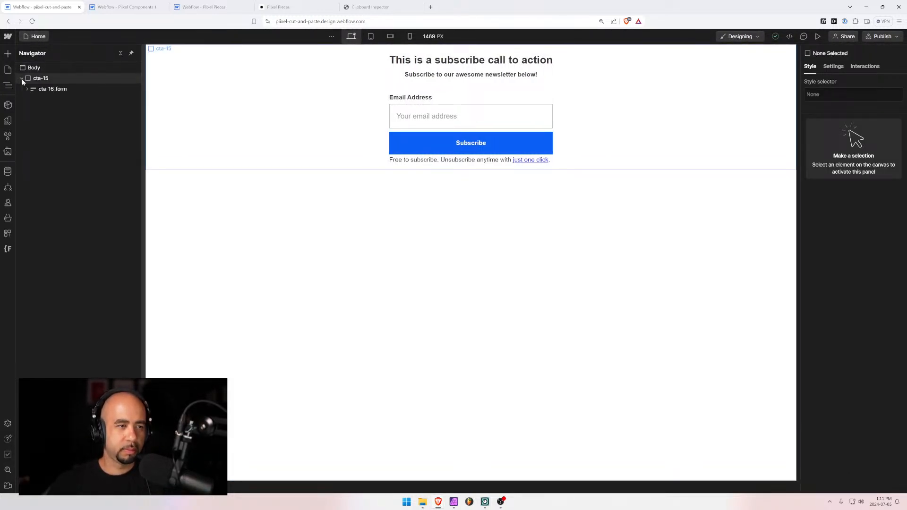
pyautogui.click(33, 78)
pyautogui.click(832, 91)
# Rename the cta-15 class to cta-16
pyautogui.click(834, 108)
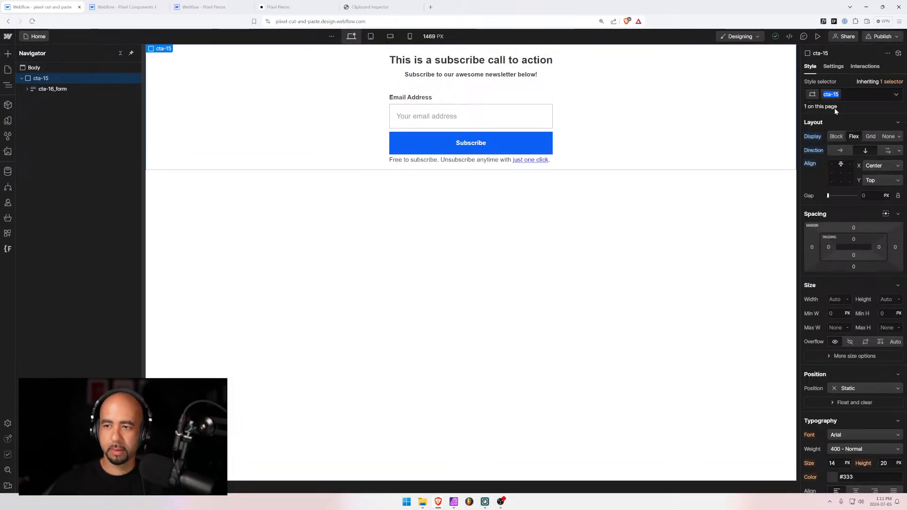
pyautogui.write('6')
pyautogui.press('Return')
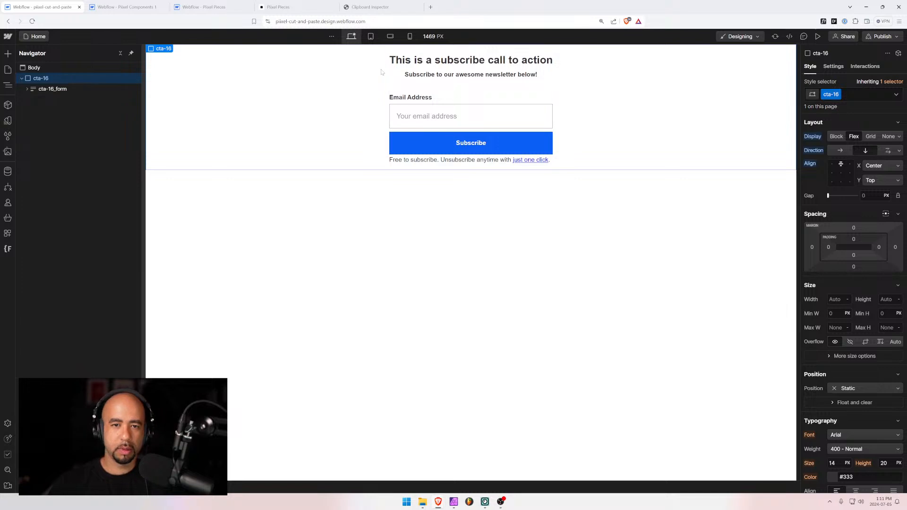
# Change the form and email field names to Call To Action 16
pyautogui.click(400, 114)
pyautogui.click(833, 67)
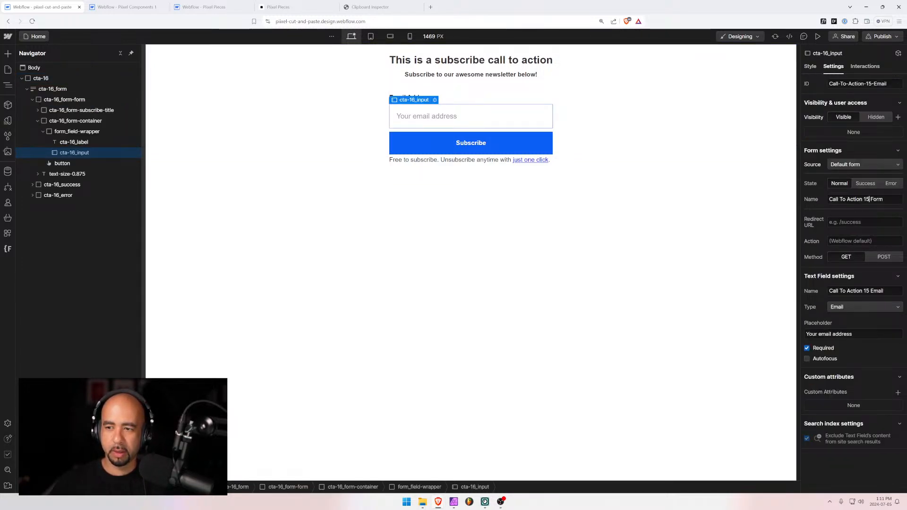
pyautogui.write('6')
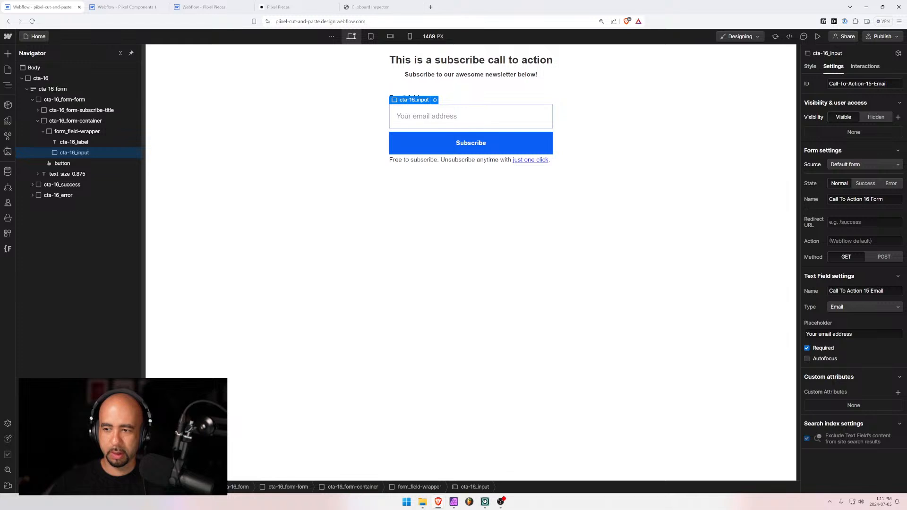
pyautogui.press('Tab')
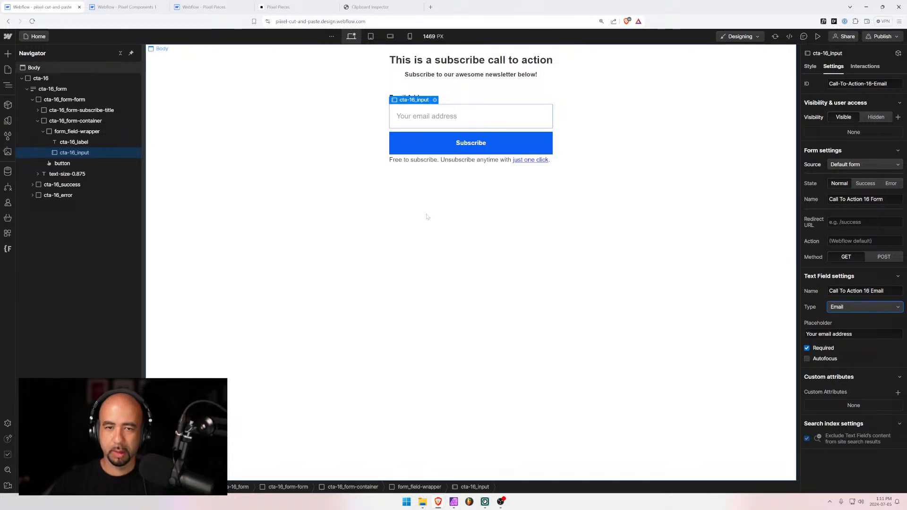
pyautogui.click(278, 185)
pyautogui.click(47, 79)
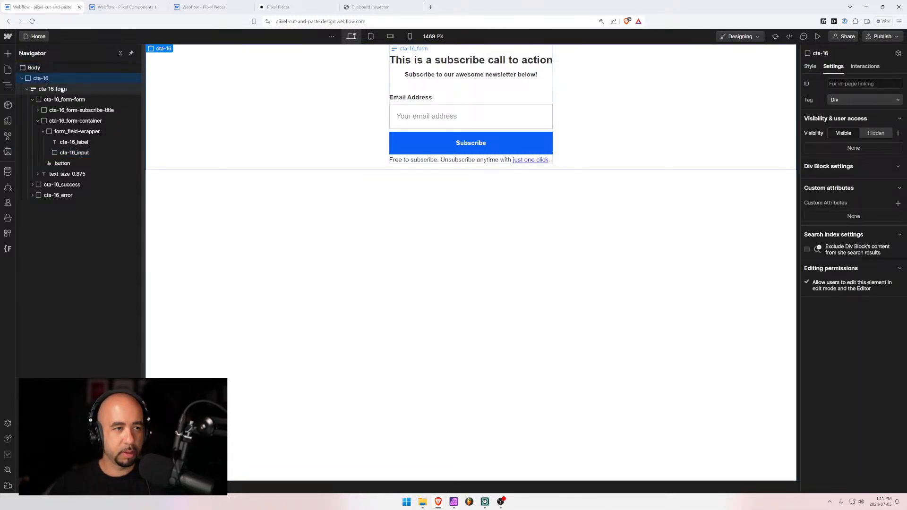
pyautogui.click(125, 6)
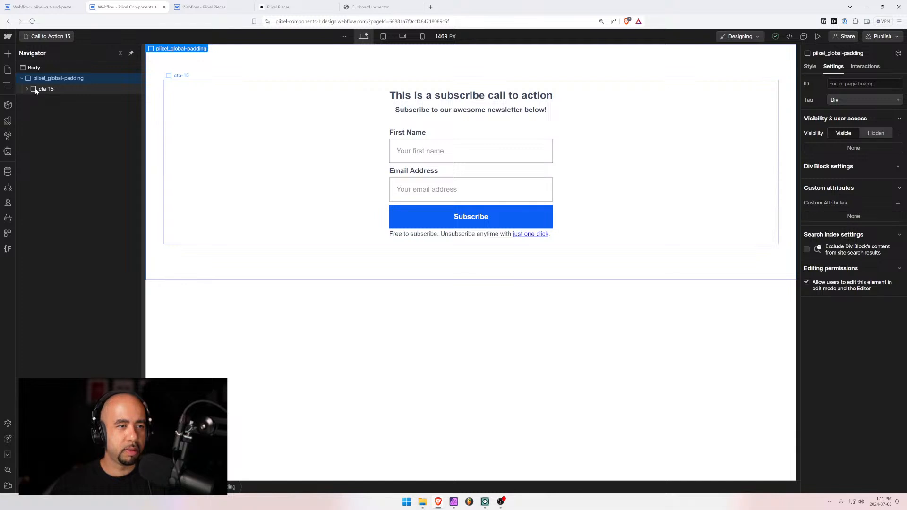
# Duplicate Call to Action 15 into a new page named Call to Action 16
pyautogui.click(55, 37)
pyautogui.scroll(-3, 73, 295)
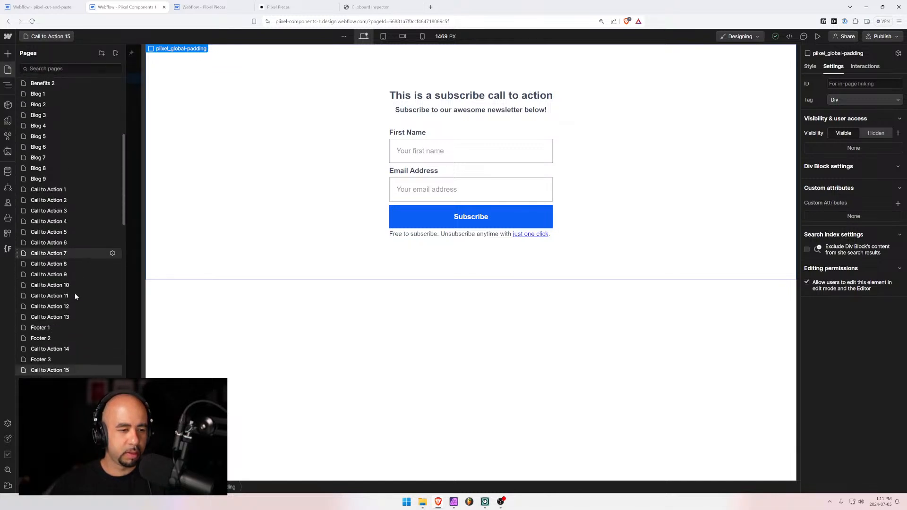
pyautogui.click(60, 317)
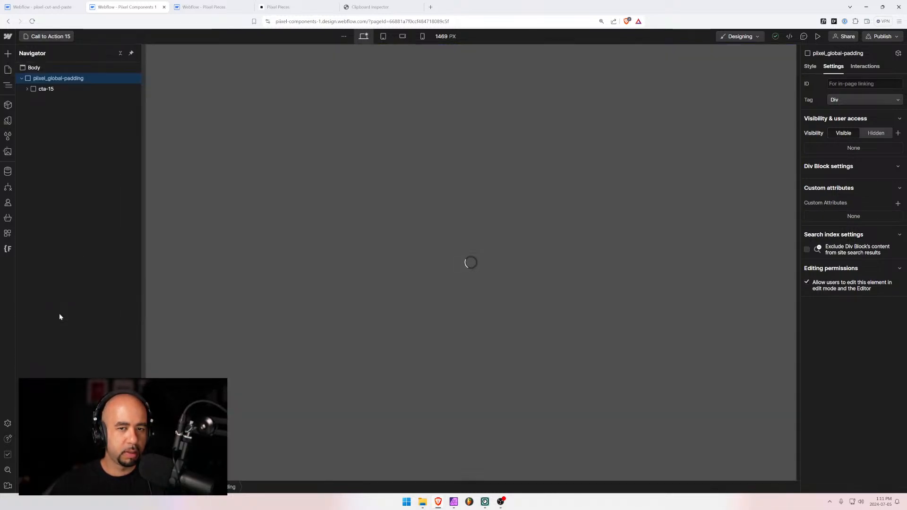
pyautogui.click(58, 36)
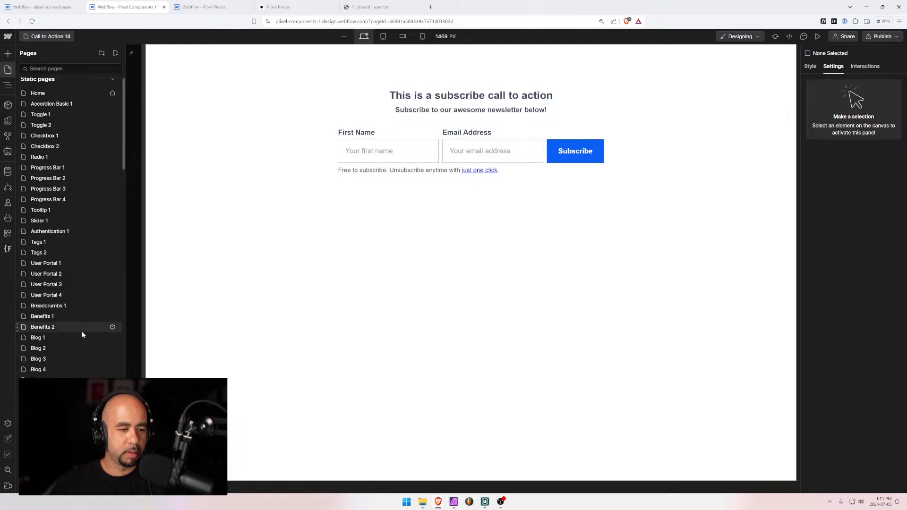
pyautogui.scroll(-7, 81, 330)
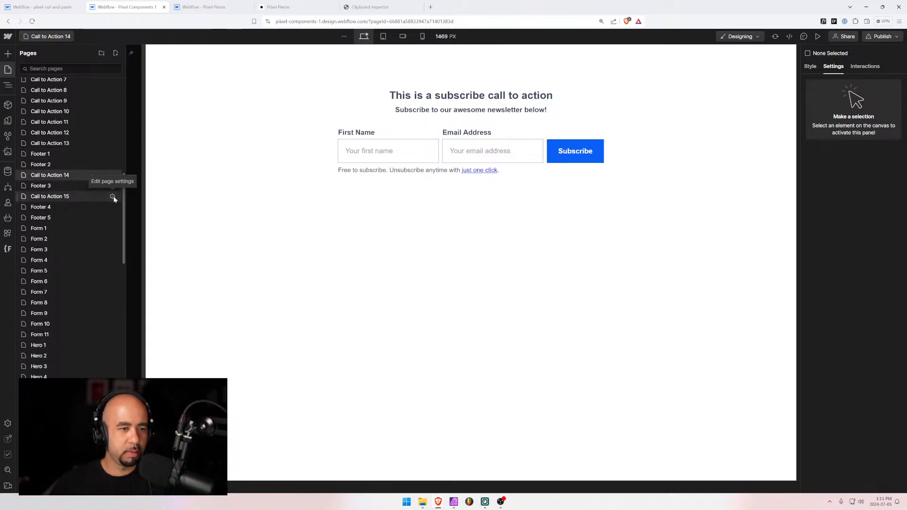
pyautogui.click(112, 196)
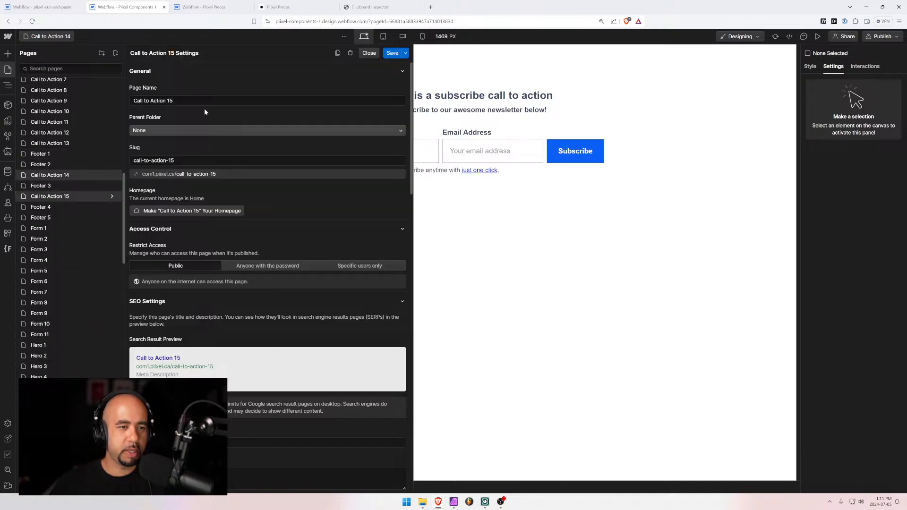
pyautogui.click(337, 52)
pyautogui.click(169, 101)
pyautogui.hotkey('shift', 'End')
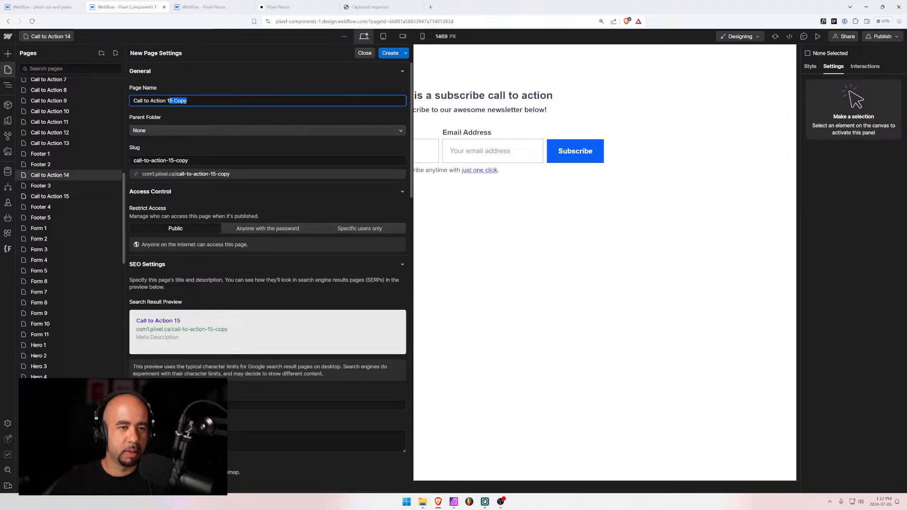
pyautogui.write('6')
pyautogui.click(391, 54)
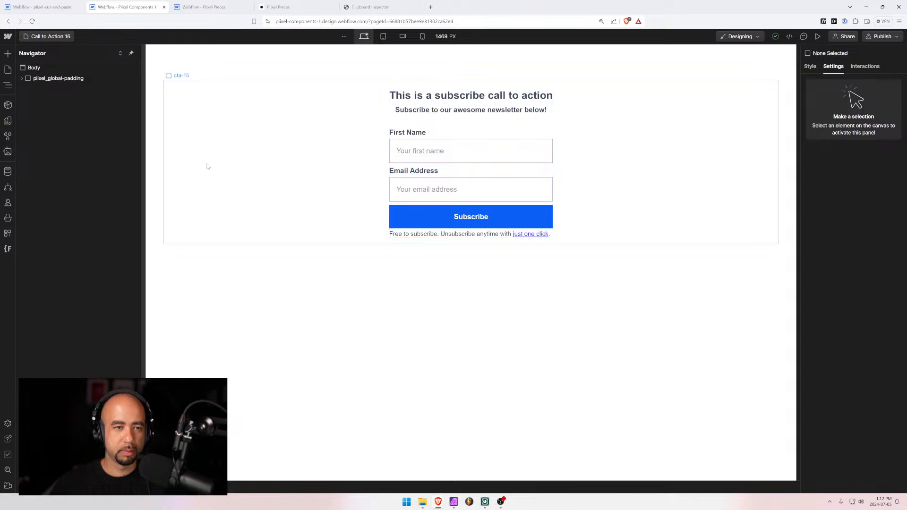
# Swap the old cta-15 block for the pasted cta-16 form inside pixel_global_padding
pyautogui.click(37, 90)
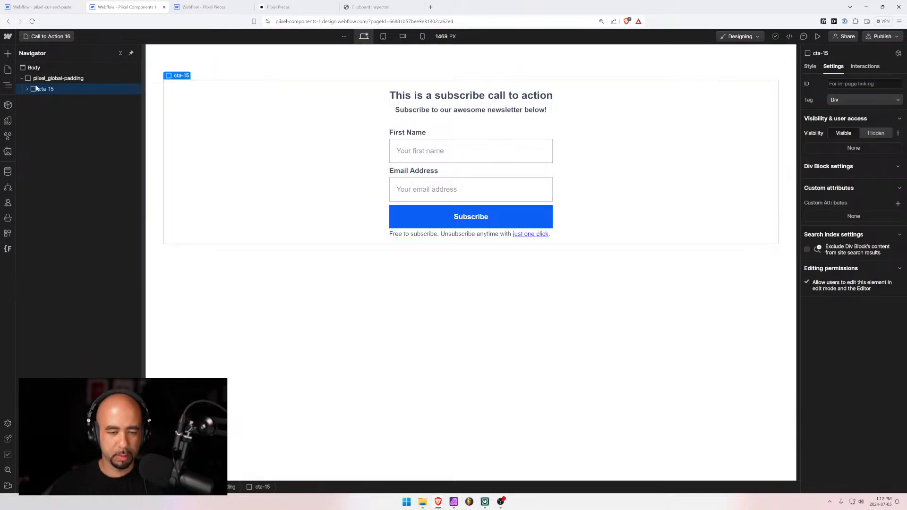
pyautogui.press('Delete')
pyautogui.click(44, 78)
pyautogui.hotkey('ctrl', 'v')
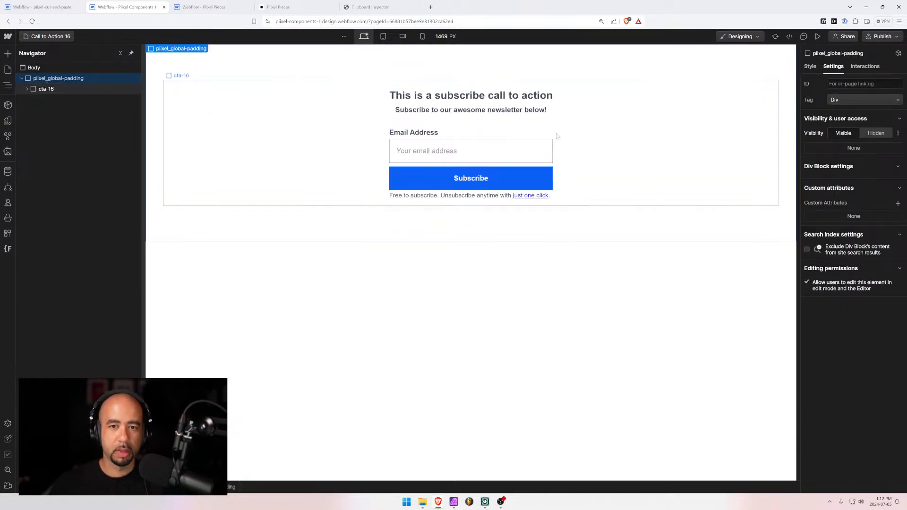
# Give the Subscribe button the shared 'button' class
pyautogui.click(533, 172)
pyautogui.click(810, 66)
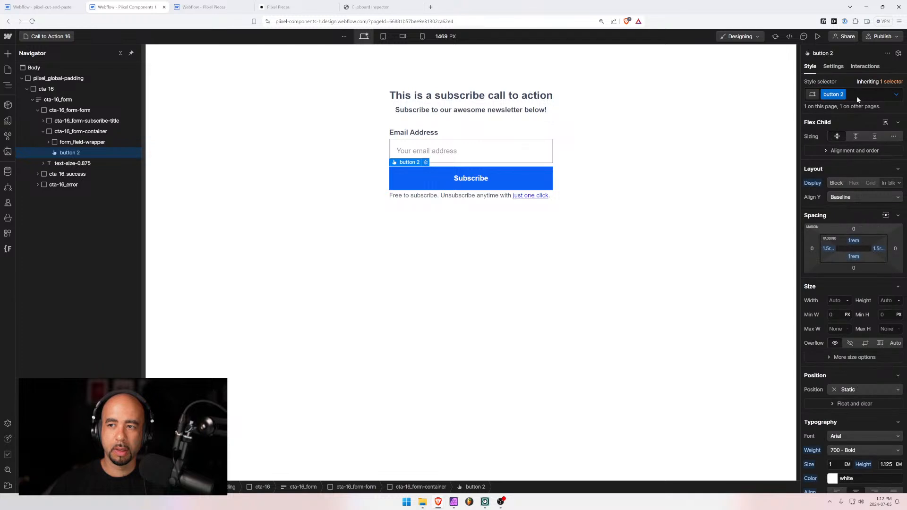
pyautogui.click(857, 96)
pyautogui.press('BackSpace')
pyautogui.write('button')
pyautogui.press('Return')
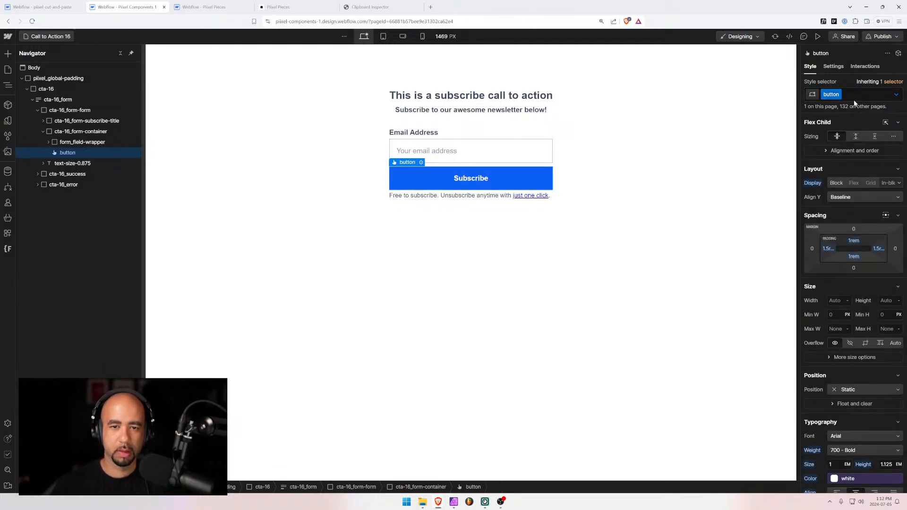
# Preview the cta-16 section at mobile landscape, 320px, tablet and desktop widths
pyautogui.click(653, 179)
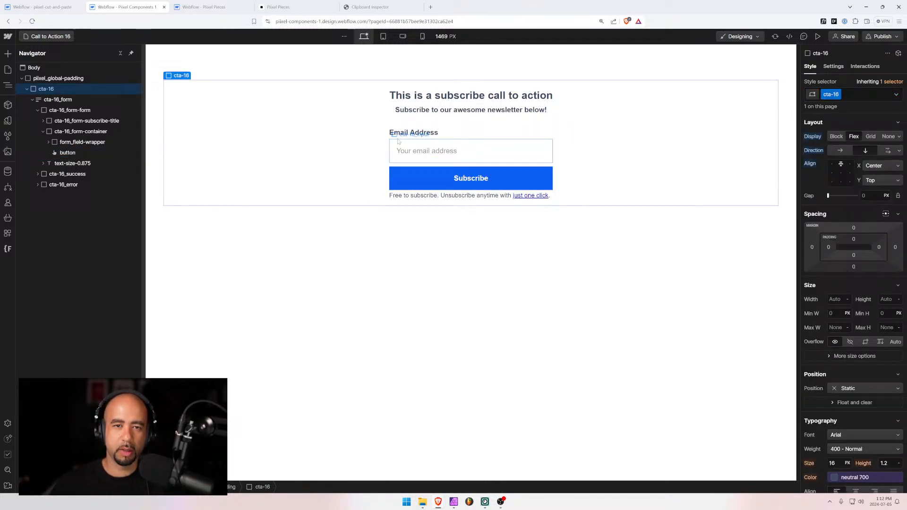
pyautogui.click(403, 36)
pyautogui.click(423, 36)
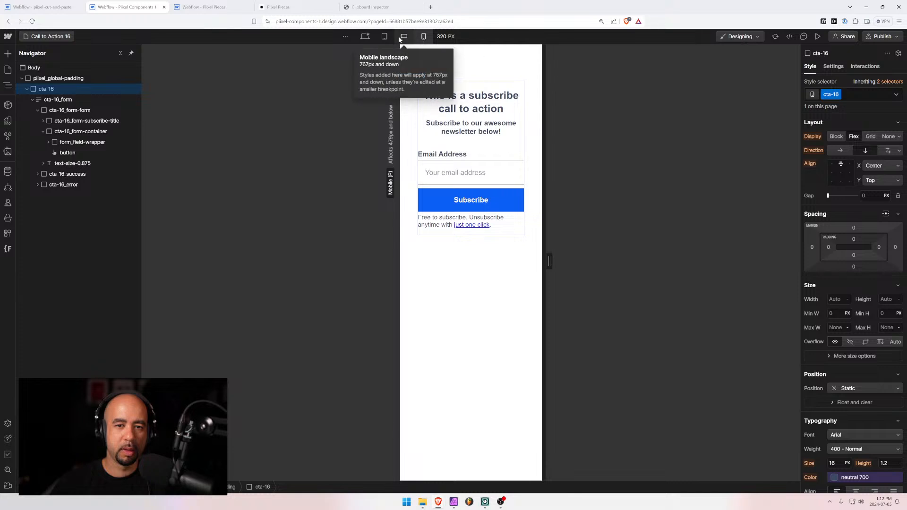
pyautogui.click(385, 37)
pyautogui.click(365, 37)
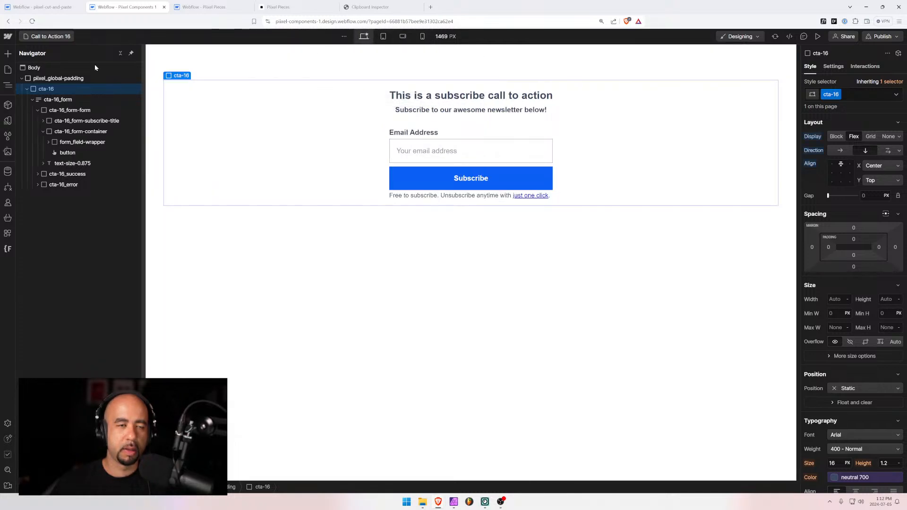
# Reorder pages so Call to Action 14 and 15 follow 13, then open Call to Action 12
pyautogui.click(52, 37)
pyautogui.scroll(-15, 85, 259)
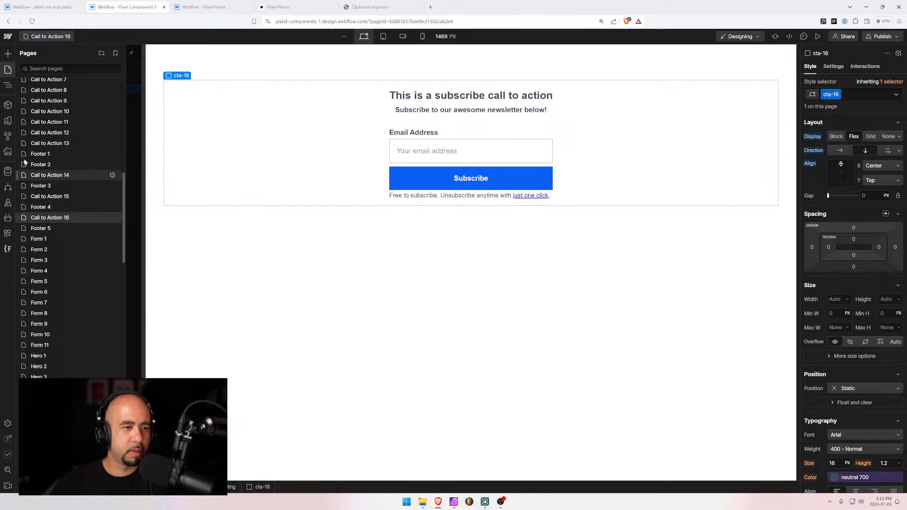
pyautogui.moveTo(35, 176); pyautogui.dragTo(35, 150)
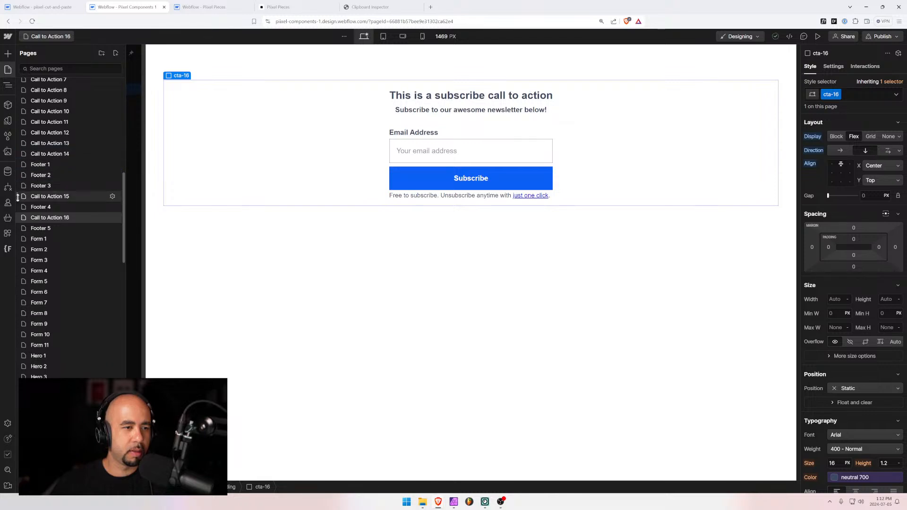
pyautogui.moveTo(17, 196); pyautogui.dragTo(21, 165)
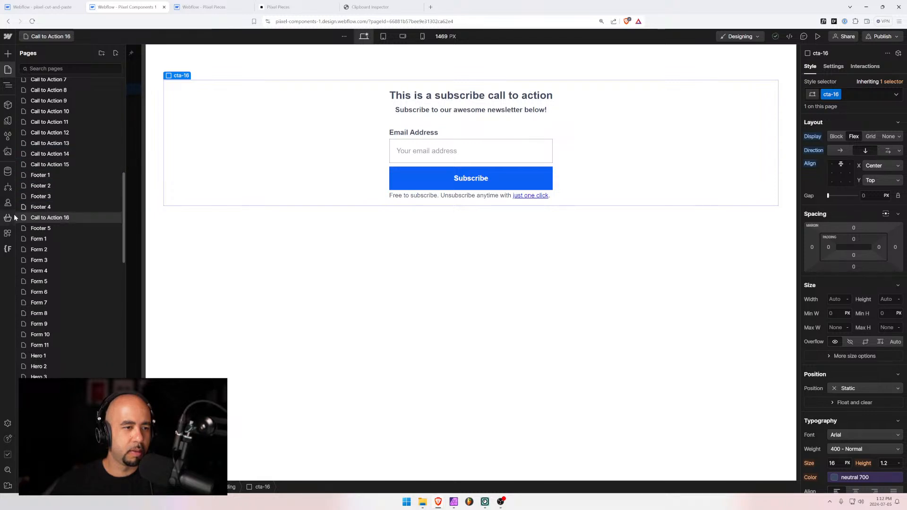
pyautogui.click(63, 136)
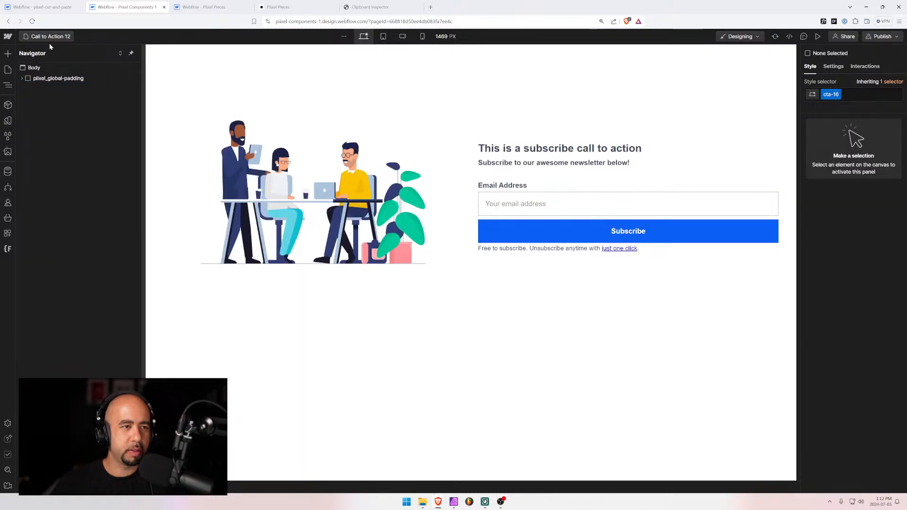
# Inspect the email field's form settings on the Call to Action 13 page
pyautogui.click(50, 40)
pyautogui.scroll(-10, 71, 213)
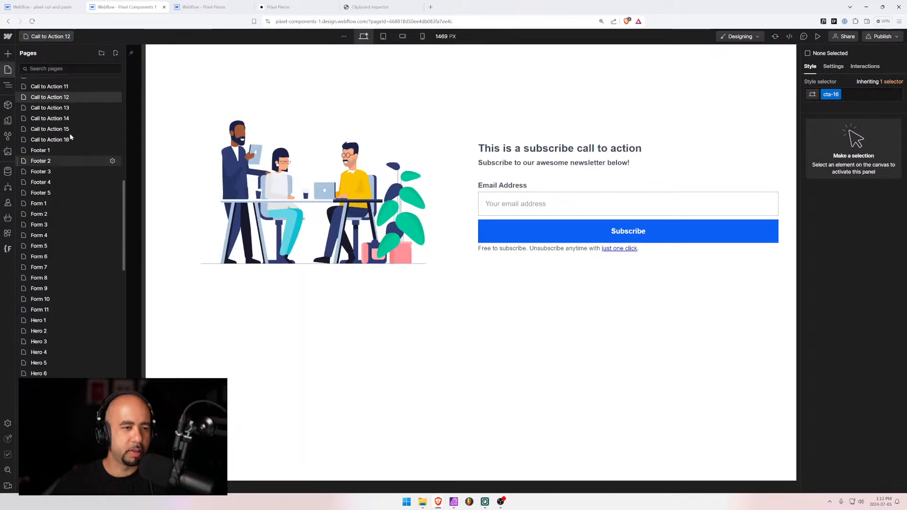
pyautogui.click(66, 108)
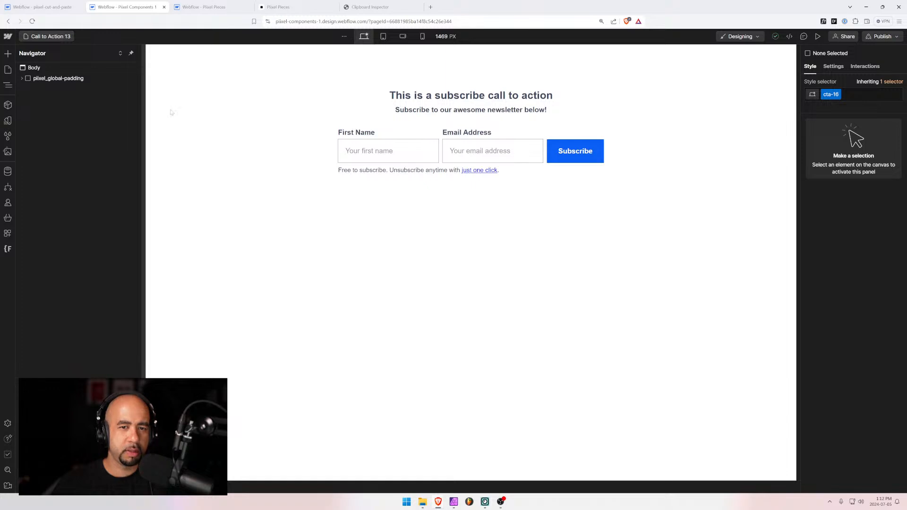
pyautogui.click(388, 157)
pyautogui.click(491, 152)
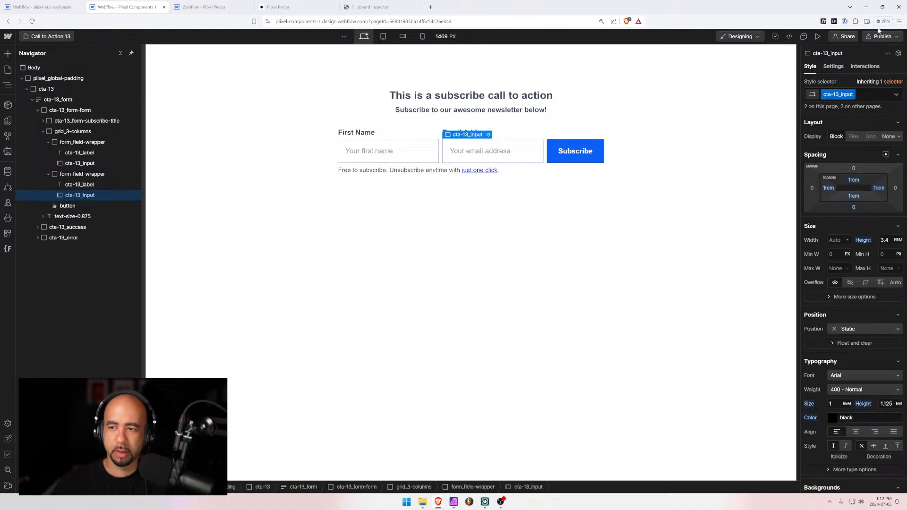
pyautogui.click(834, 67)
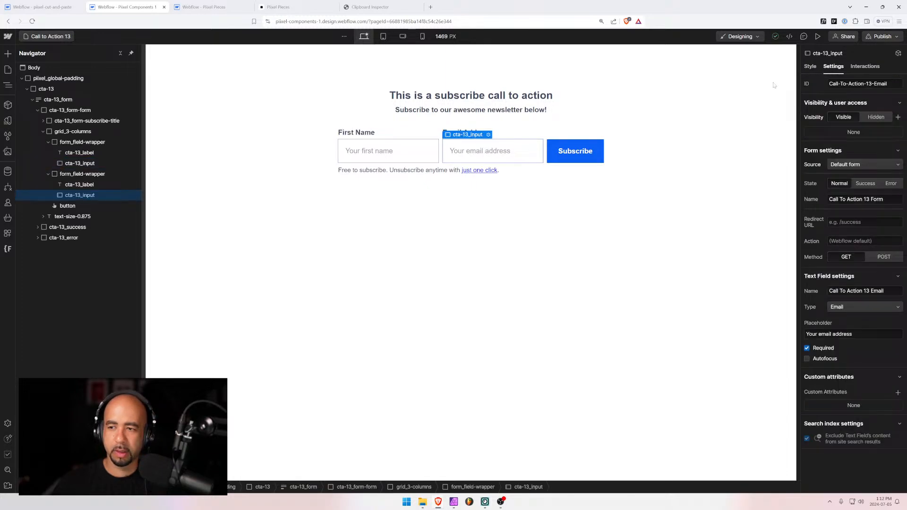
# Select the cta-13 section on the Call to Action 14 page for copying
pyautogui.click(55, 37)
pyautogui.scroll(-6, 77, 336)
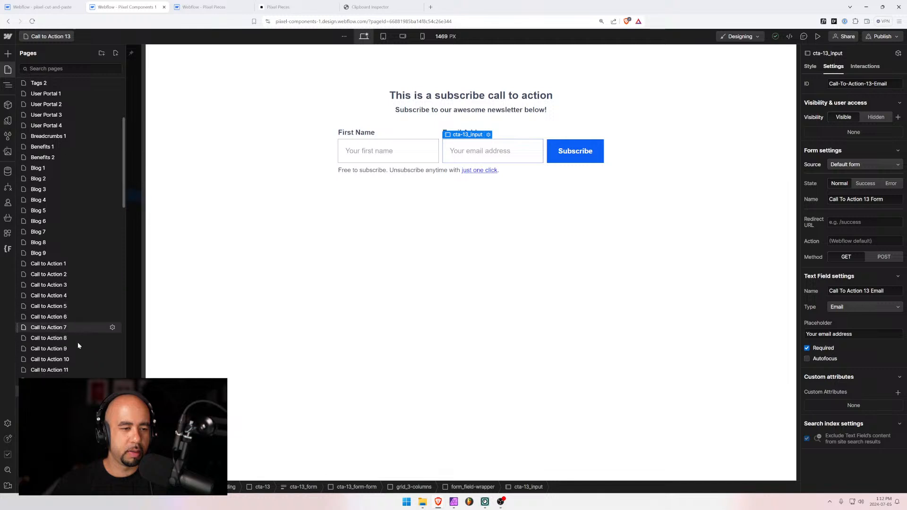
pyautogui.scroll(-2, 76, 347)
pyautogui.click(64, 367)
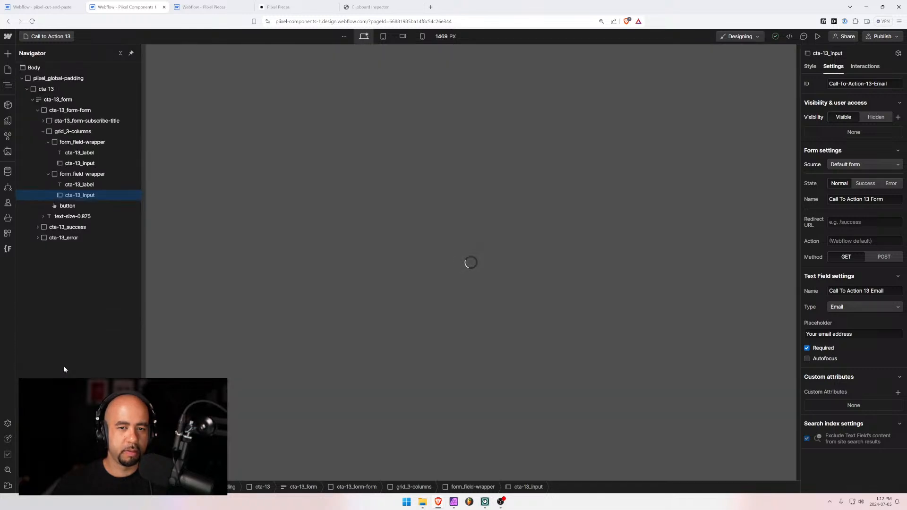
pyautogui.click(395, 122)
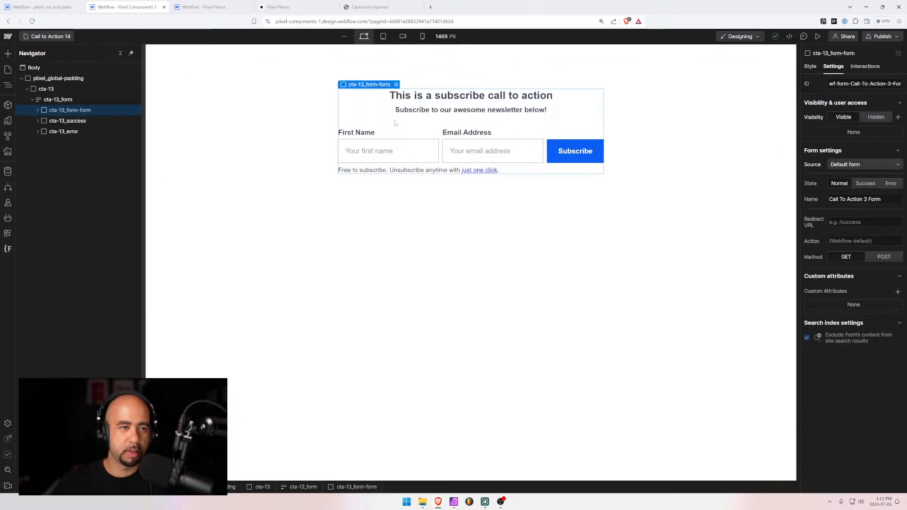
pyautogui.click(38, 90)
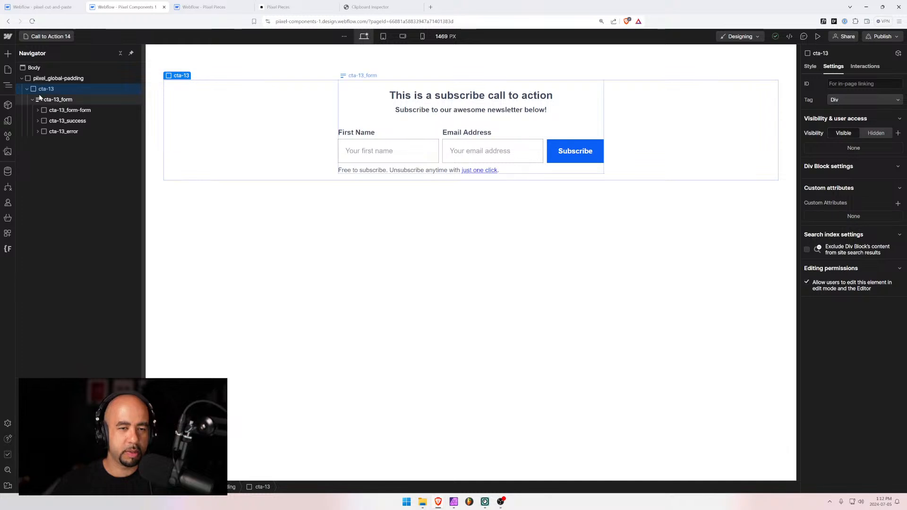
pyautogui.click(43, 6)
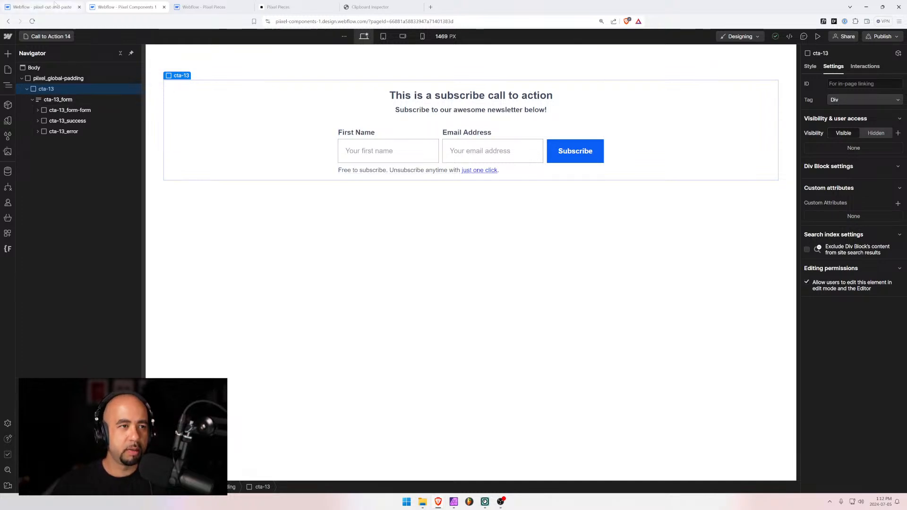
# Cut the old cta-16 section and paste the cta-13 section into the page body
pyautogui.hotkey('ctrl', 'x')
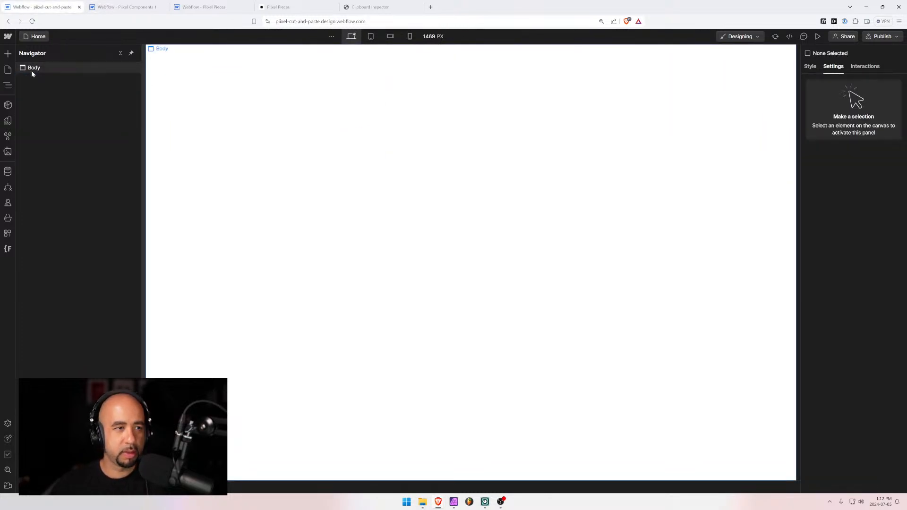
pyautogui.click(32, 68)
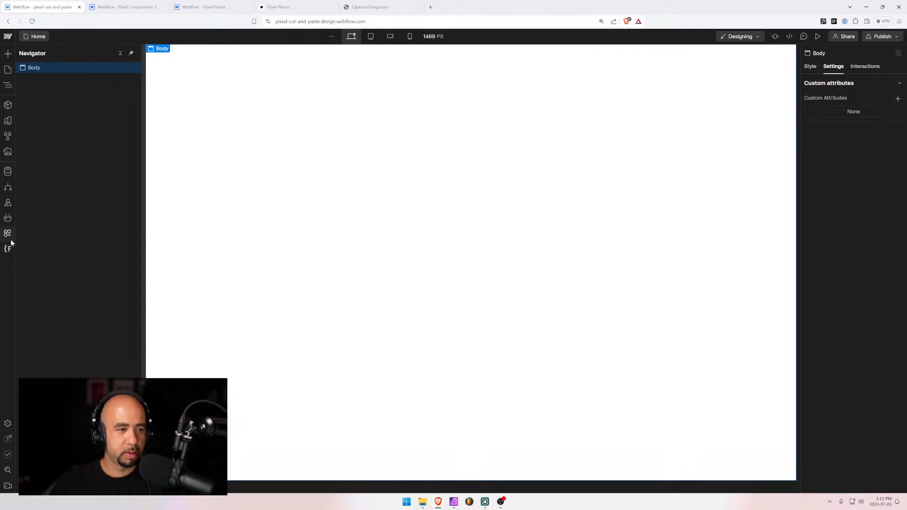
pyautogui.hotkey('ctrl', 'v')
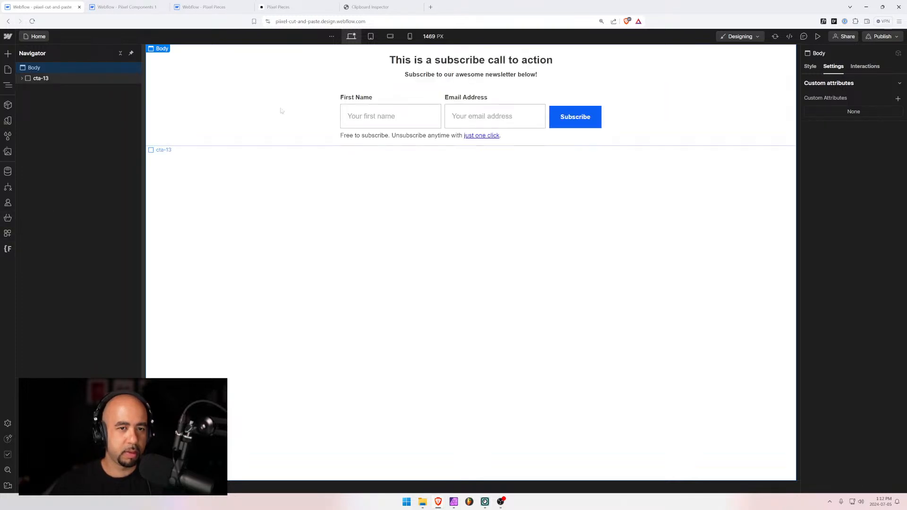
# Renumber the form and its First Name and email fields from 3 to 14
pyautogui.click(373, 115)
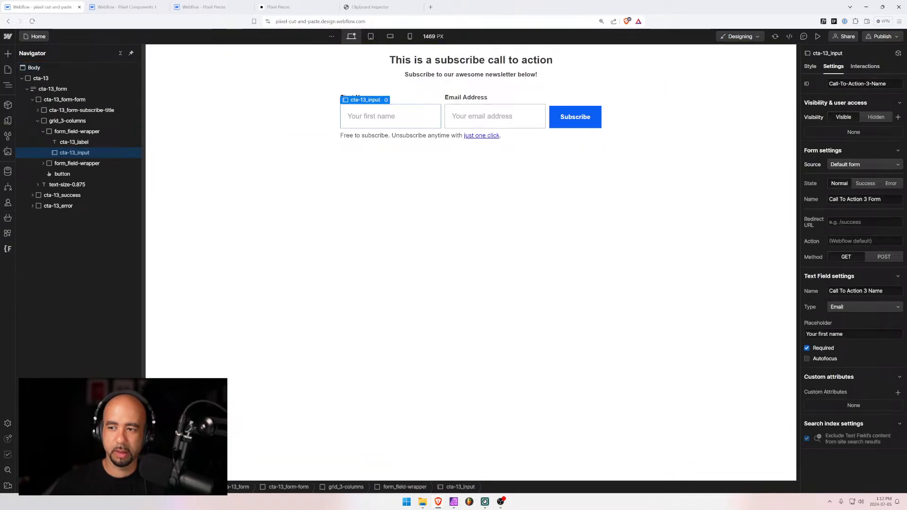
pyautogui.press('BackSpace')
pyautogui.write('14')
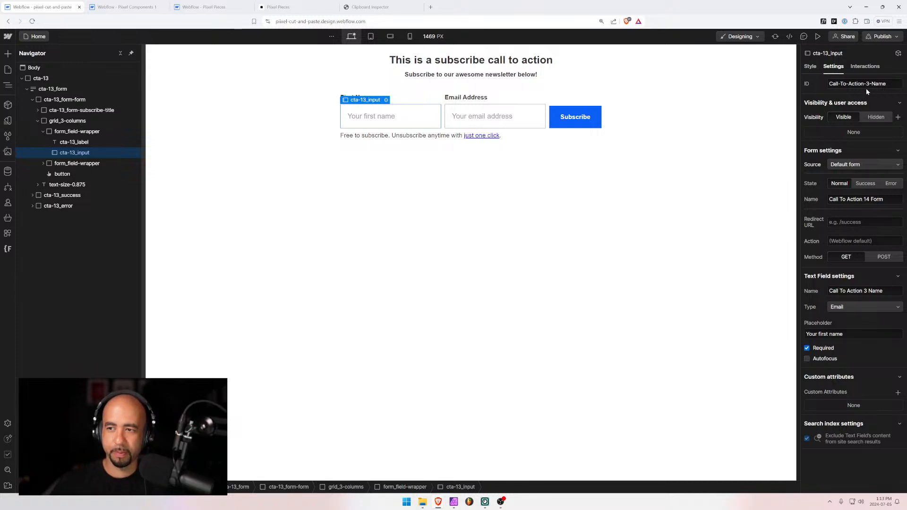
pyautogui.write('14')
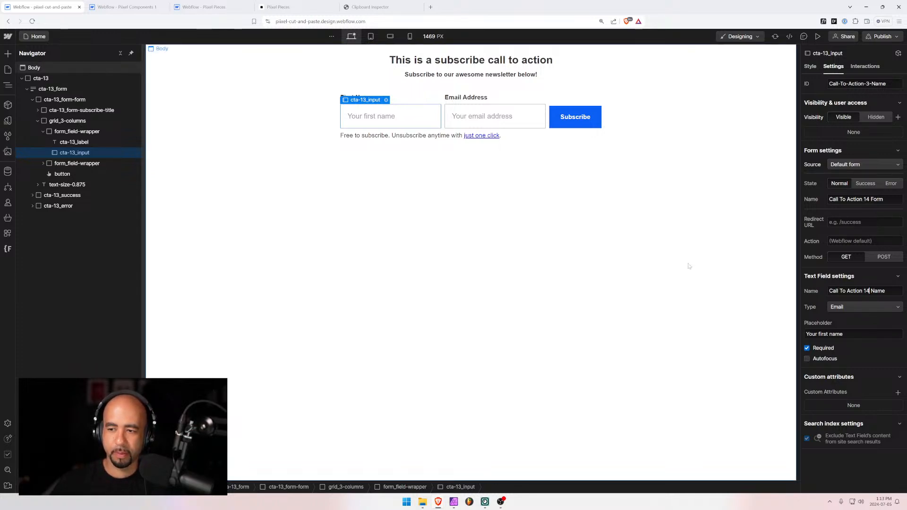
pyautogui.click(688, 267)
pyautogui.click(496, 124)
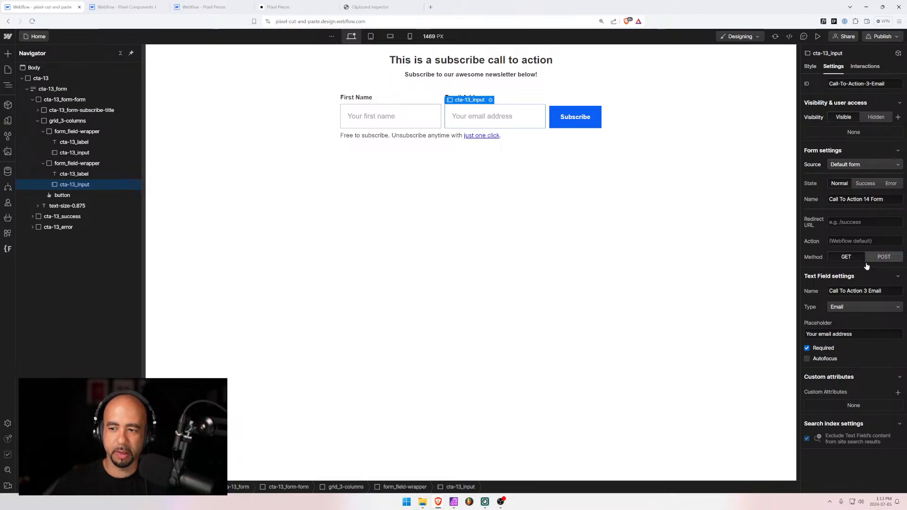
pyautogui.doubleClick(865, 291)
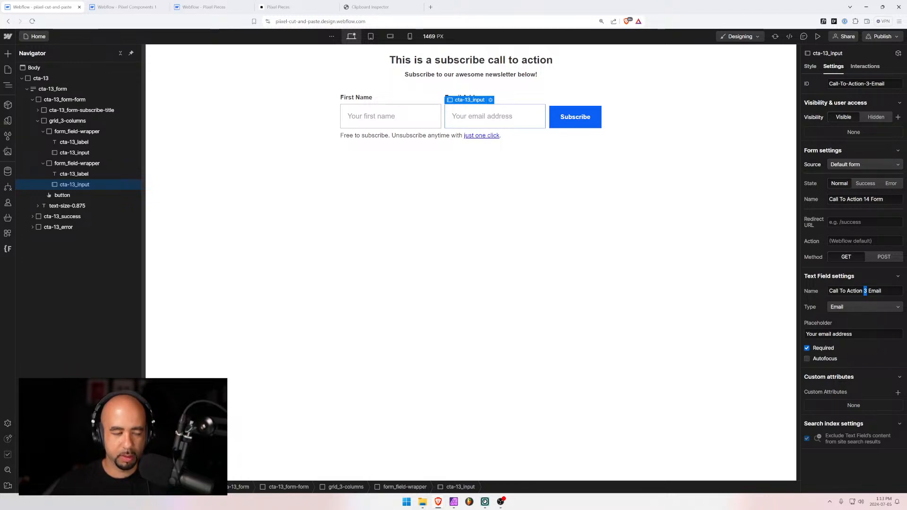
pyautogui.write('14')
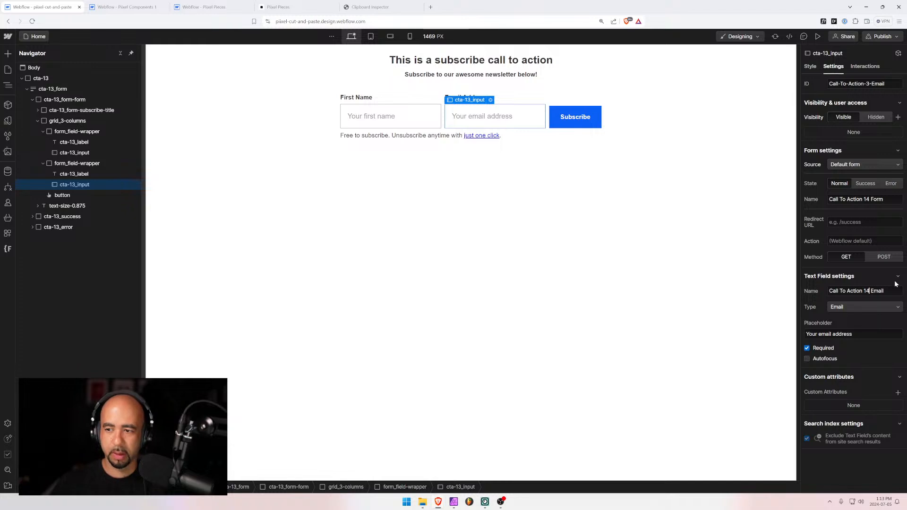
pyautogui.click(880, 277)
pyautogui.click(410, 102)
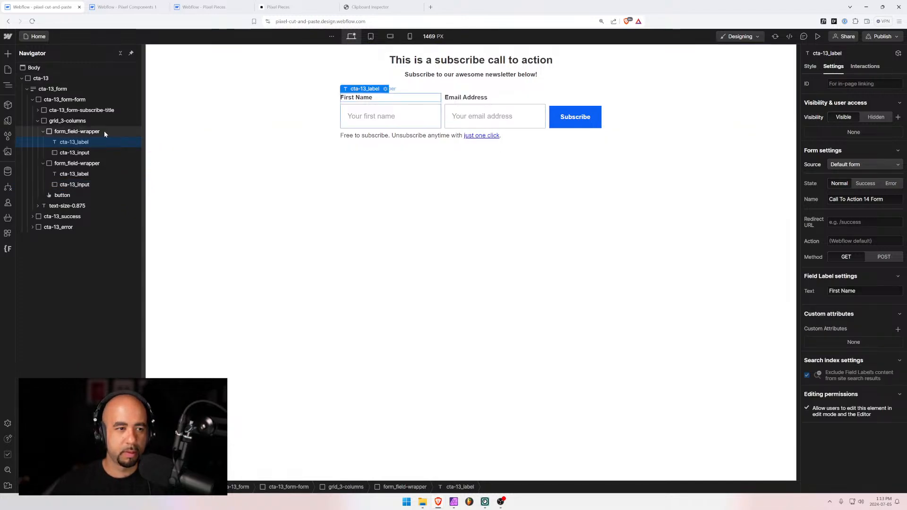
# Delete the First Name field and rename the grid's combo class to call-to-action-13-grid
pyautogui.click(101, 131)
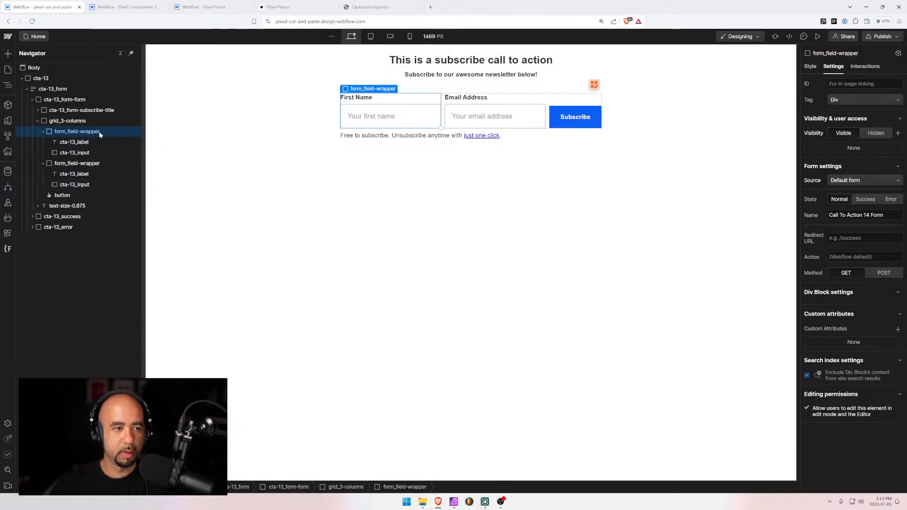
pyautogui.press('Delete')
pyautogui.click(65, 122)
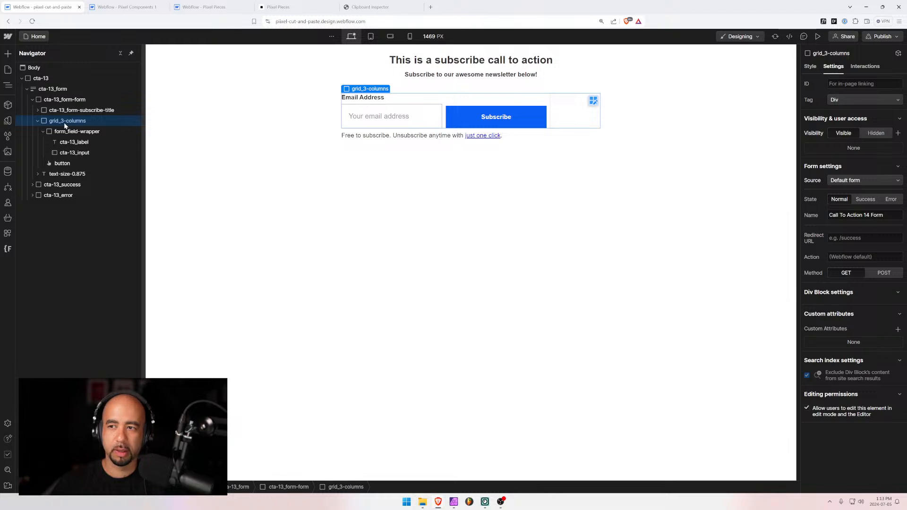
pyautogui.click(811, 67)
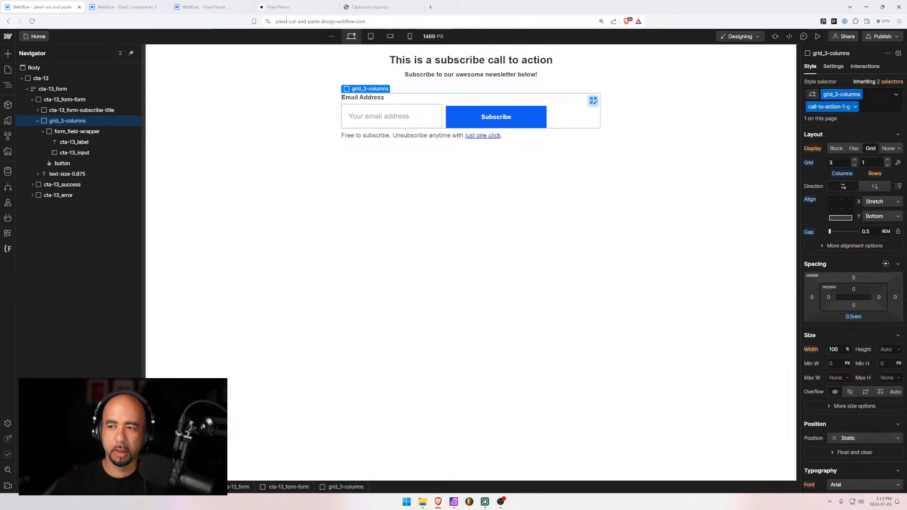
pyautogui.doubleClick(829, 107)
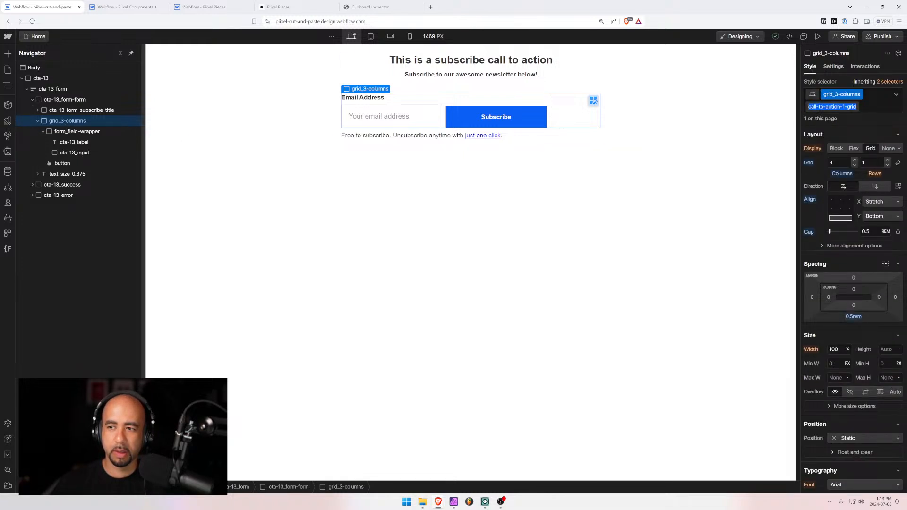
pyautogui.click(844, 107)
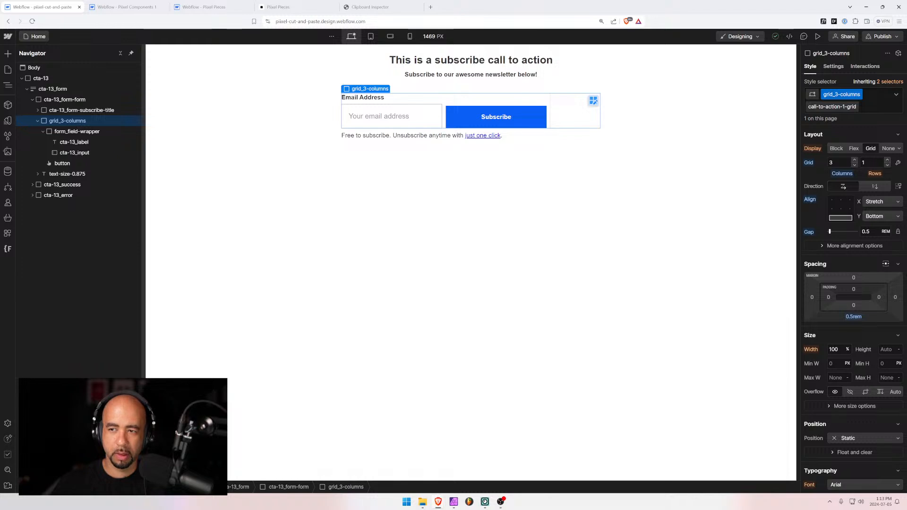
pyautogui.write('3')
pyautogui.press('Return')
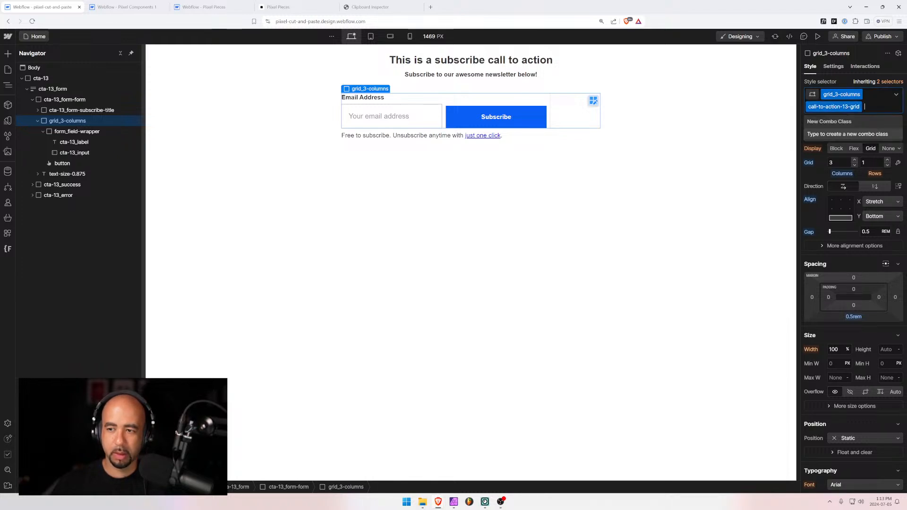
# Try renaming grid_3-columns to grid_2-columns and dropping the combo class, then undo it
pyautogui.click(659, 166)
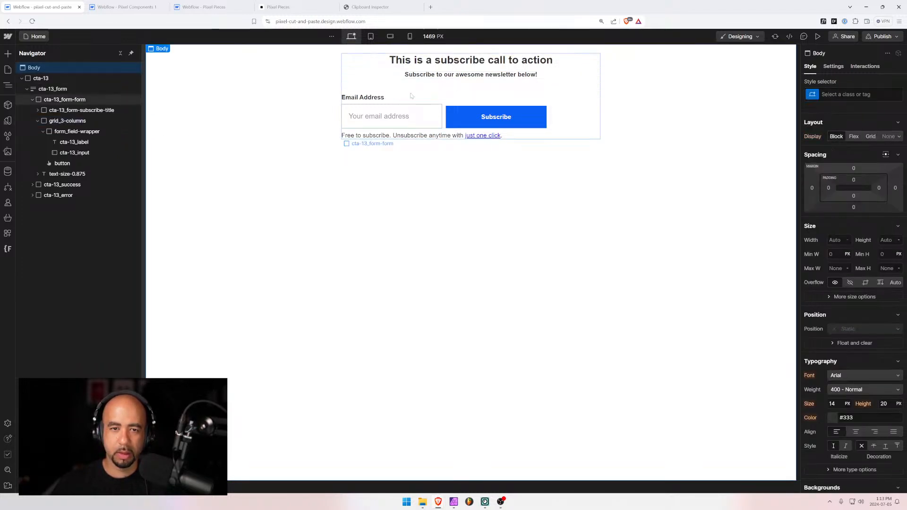
pyautogui.click(443, 114)
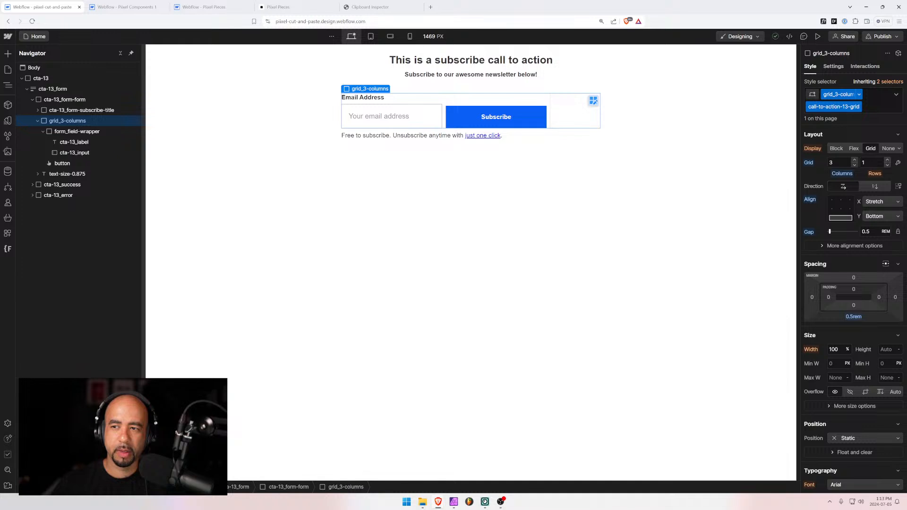
pyautogui.doubleClick(839, 95)
pyautogui.click(842, 95)
pyautogui.write('2')
pyautogui.press('Return')
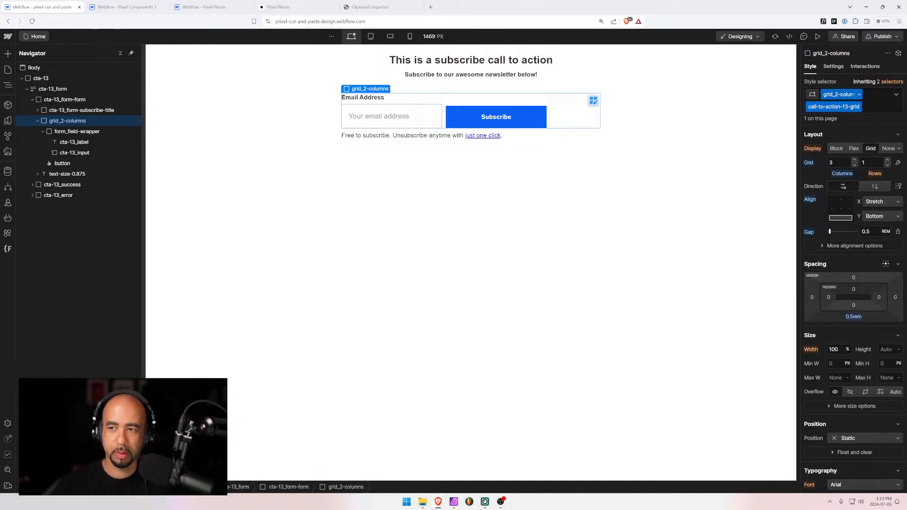
pyautogui.click(875, 107)
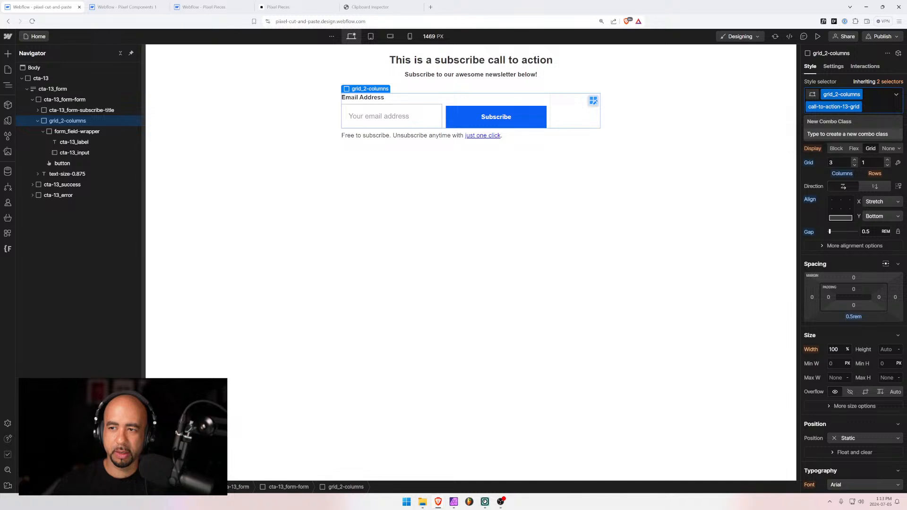
pyautogui.press('BackSpace')
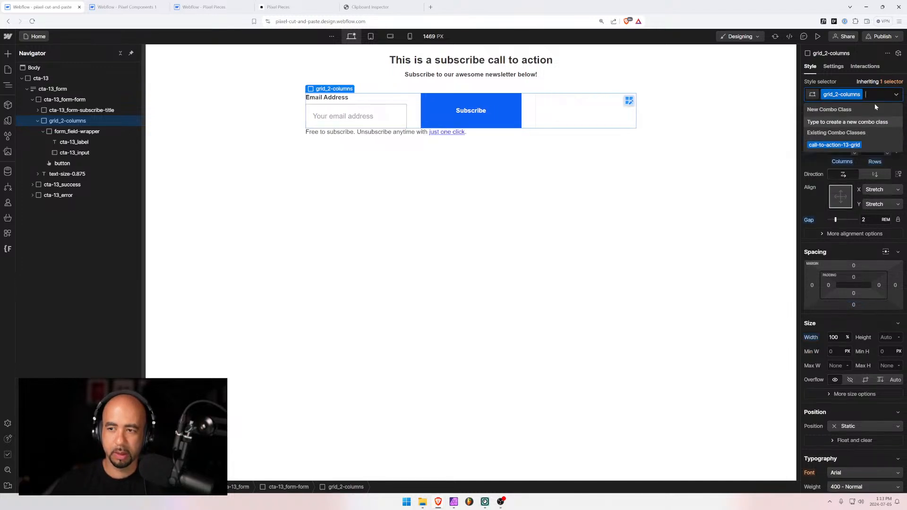
pyautogui.click(765, 169)
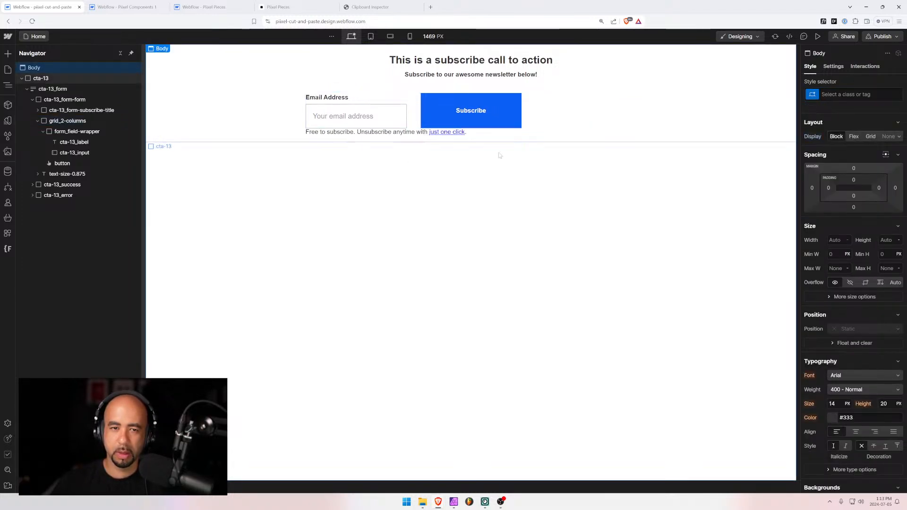
pyautogui.hotkey('ctrl', 'z')
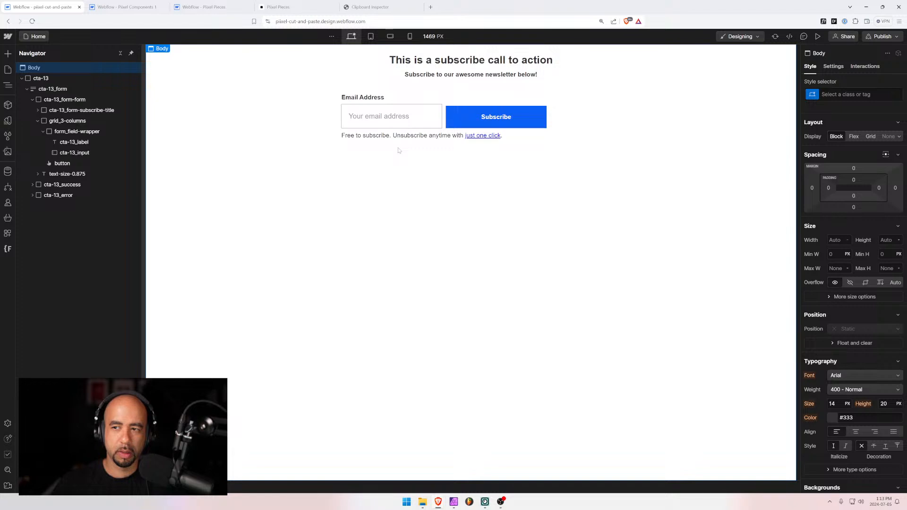
# Remove the call-to-action-13-grid combo class from the grid_3-columns element
pyautogui.click(450, 108)
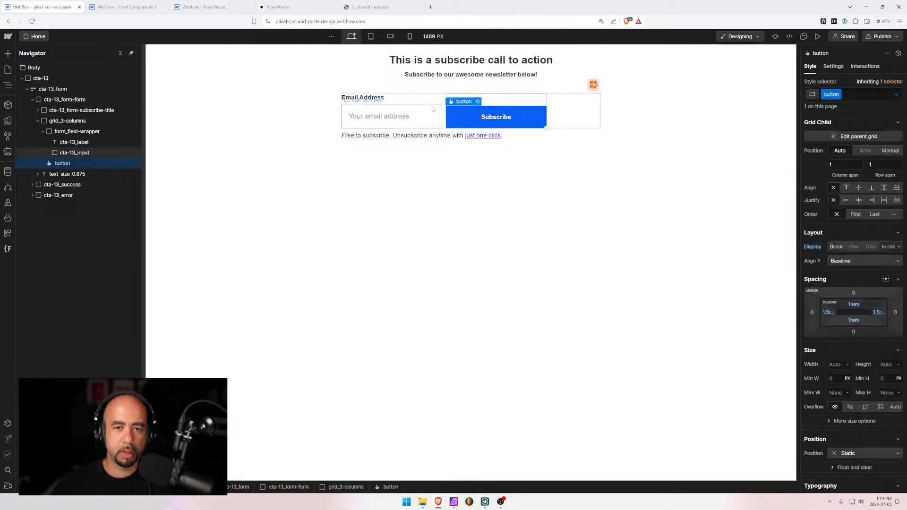
pyautogui.click(427, 110)
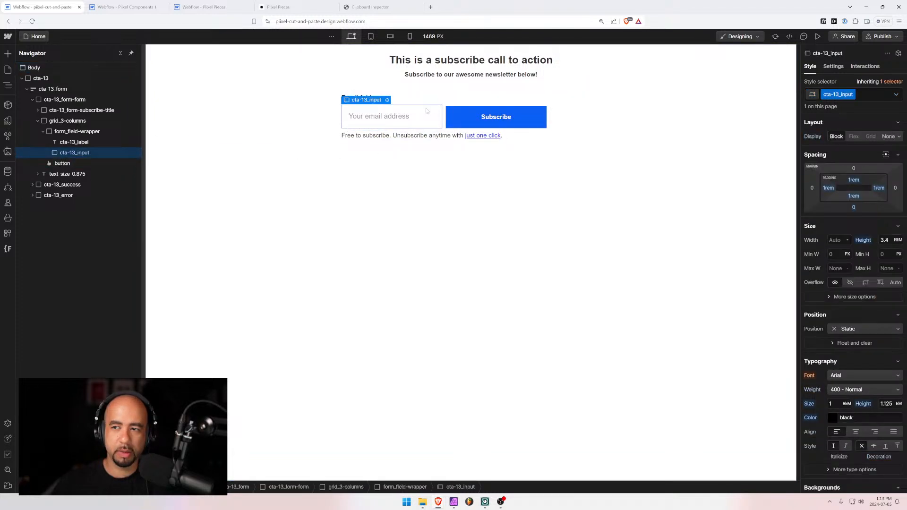
pyautogui.click(87, 120)
pyautogui.click(868, 107)
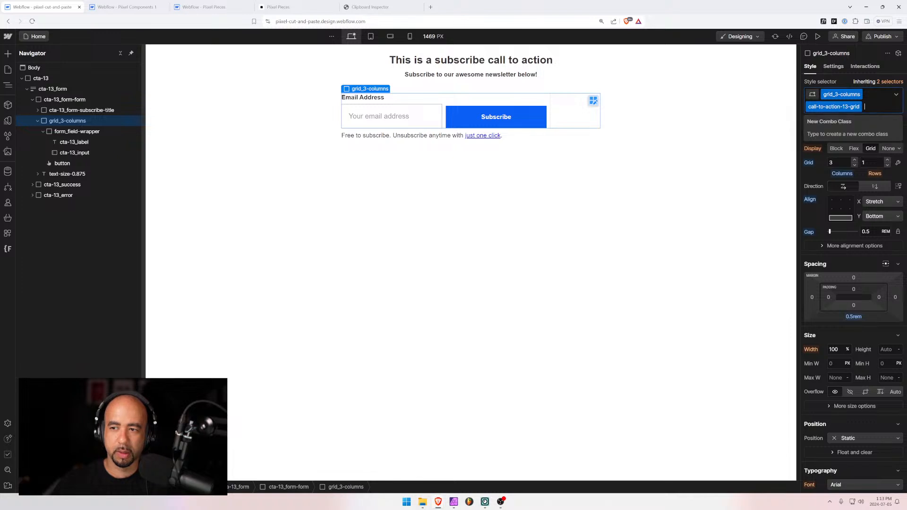
pyautogui.press('BackSpace')
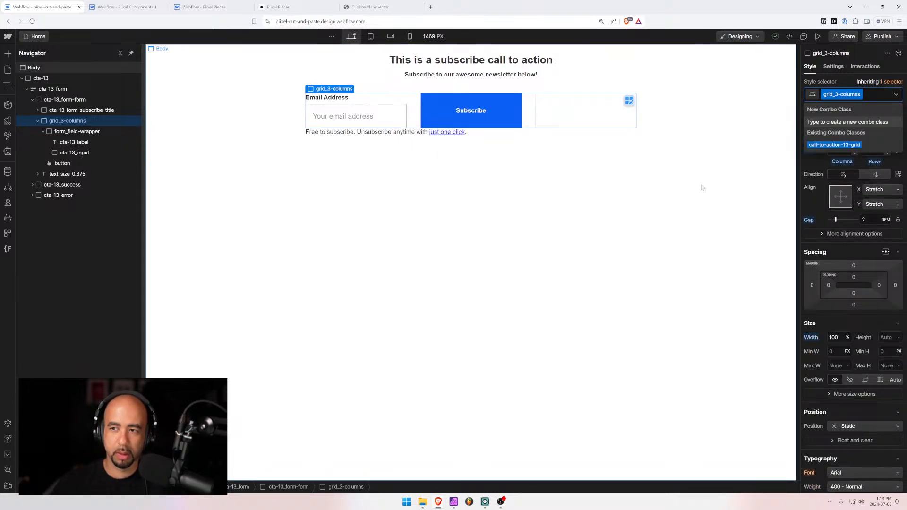
pyautogui.click(711, 182)
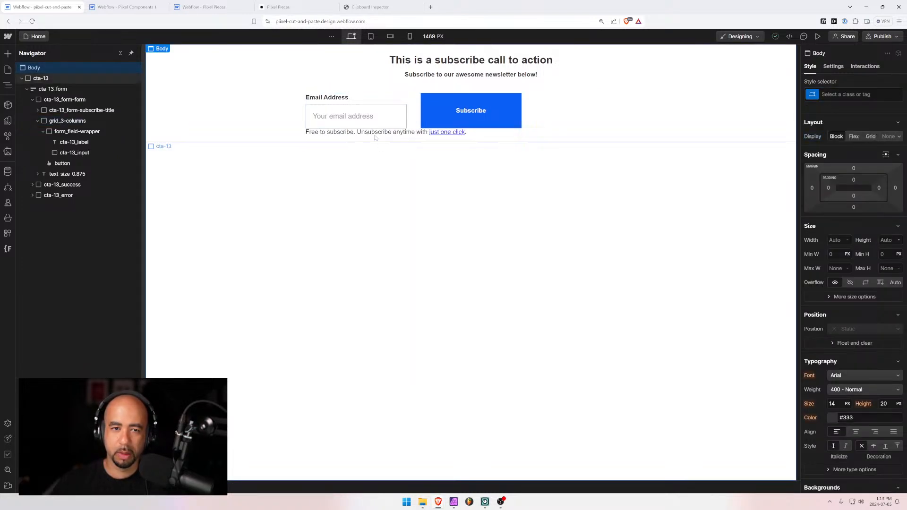
# Reduce the form grid to 2 columns and rename its class to grid_2-columns
pyautogui.click(413, 118)
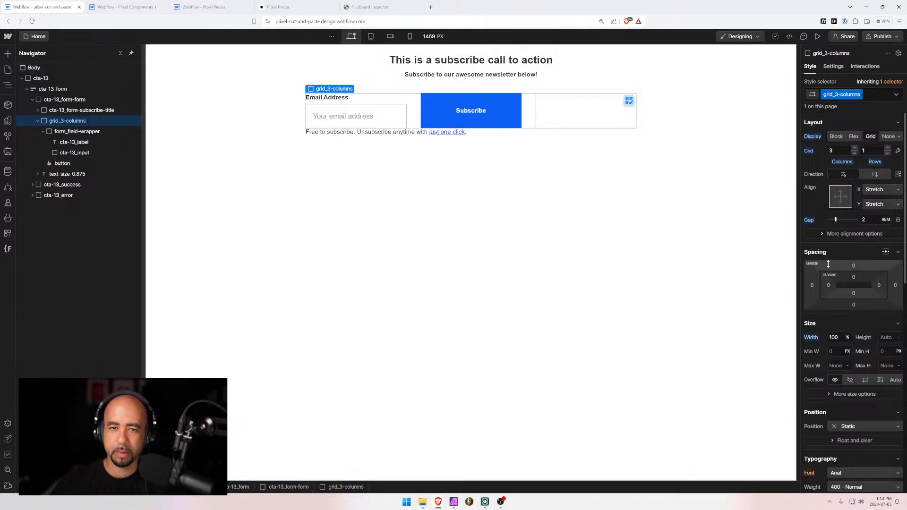
pyautogui.click(854, 153)
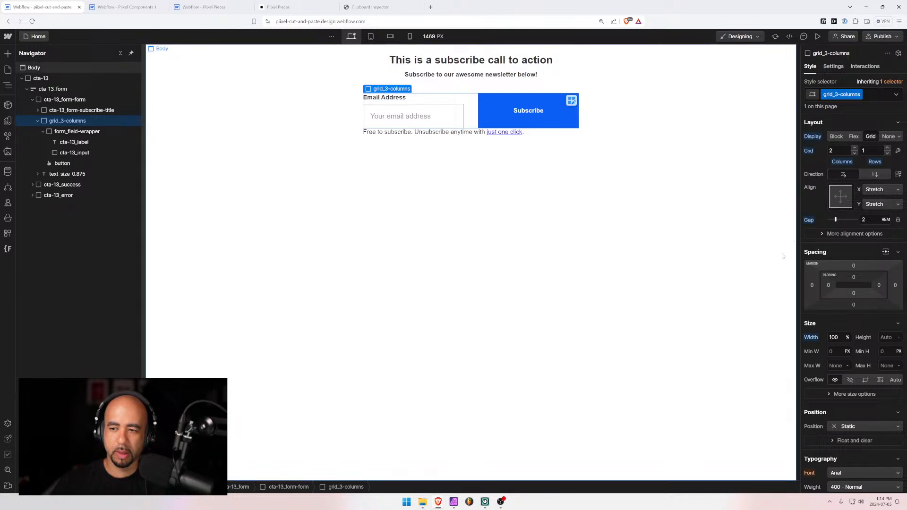
pyautogui.click(840, 94)
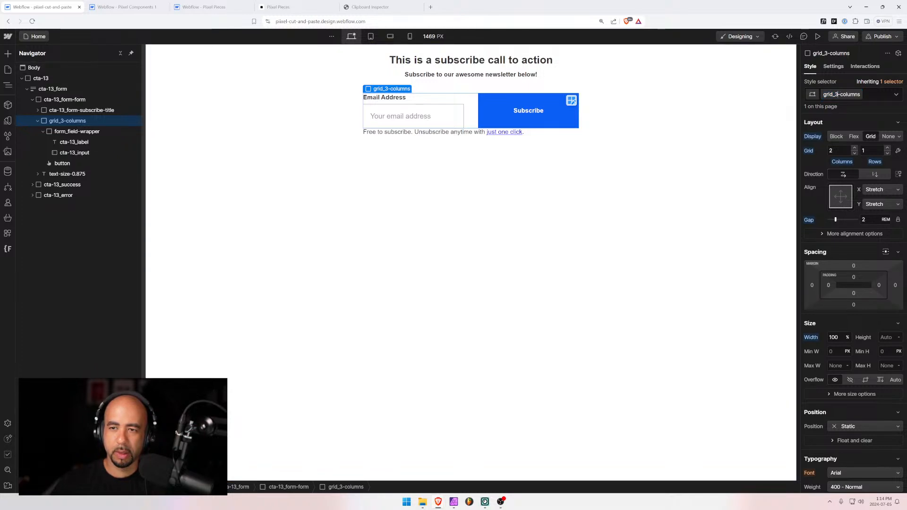
pyautogui.press('BackSpace')
pyautogui.write('2')
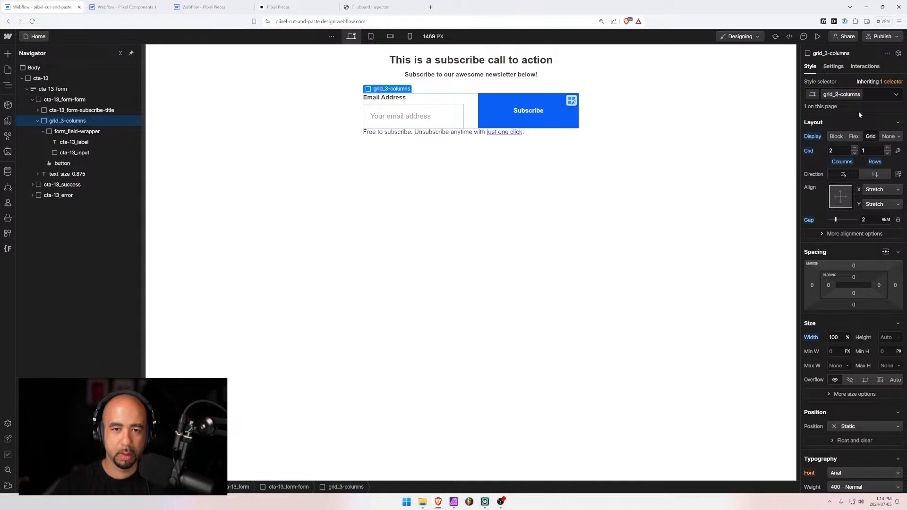
pyautogui.press('Return')
# Set the grid_2-columns grid's vertical alignment to Bottom
pyautogui.click(769, 198)
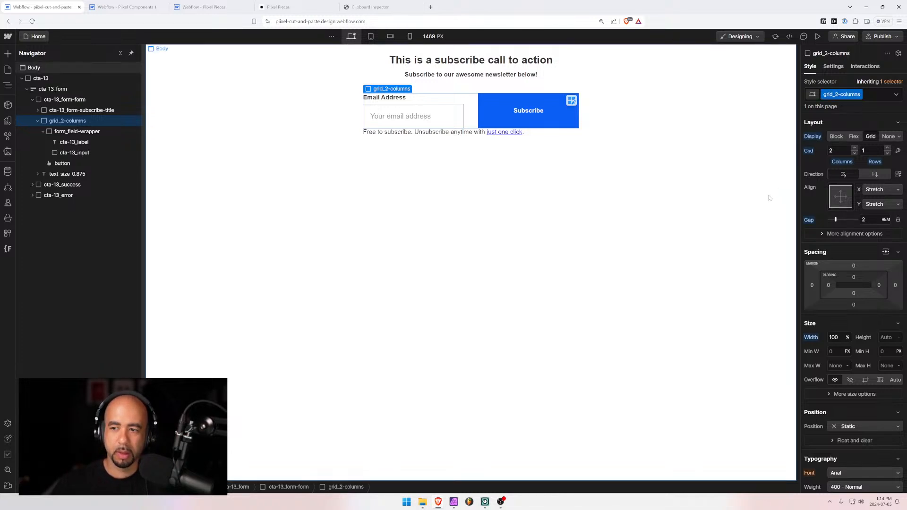
pyautogui.click(476, 118)
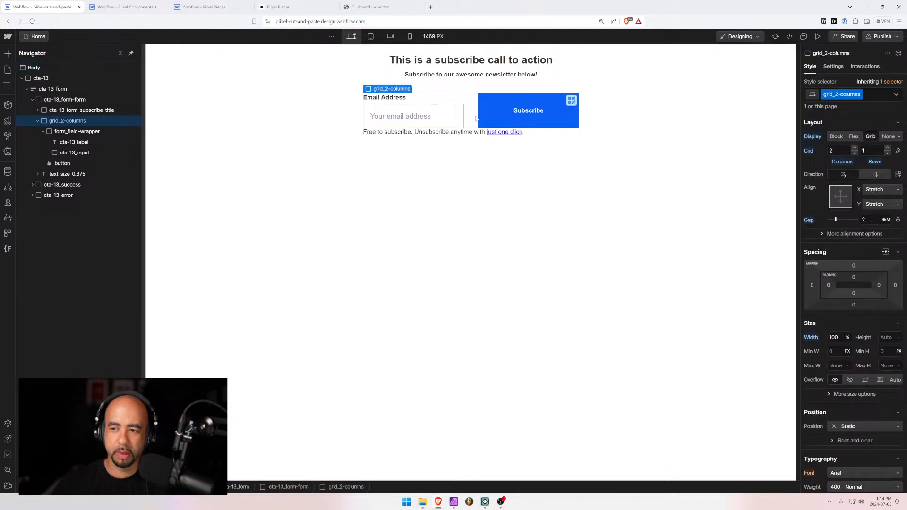
pyautogui.click(843, 206)
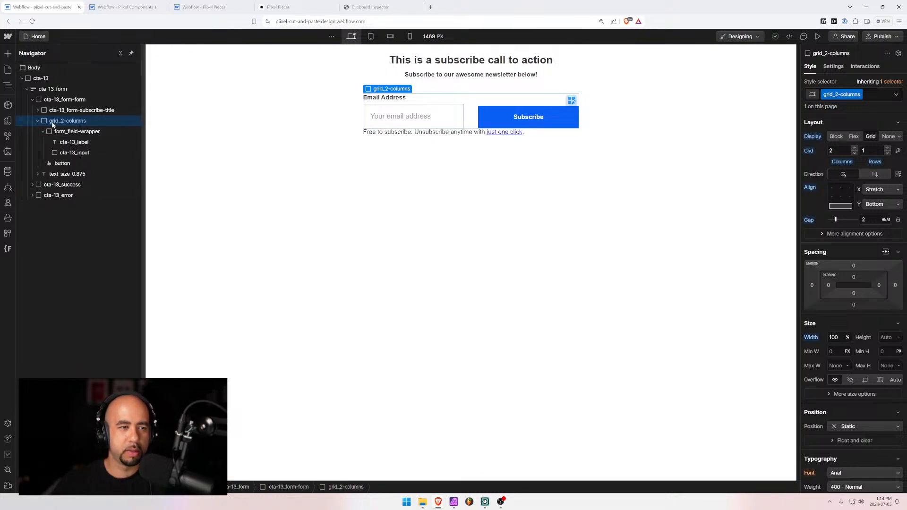
# Replace the grid_2-columns class on the form grid with a new cta-13_form-container class
pyautogui.click(870, 96)
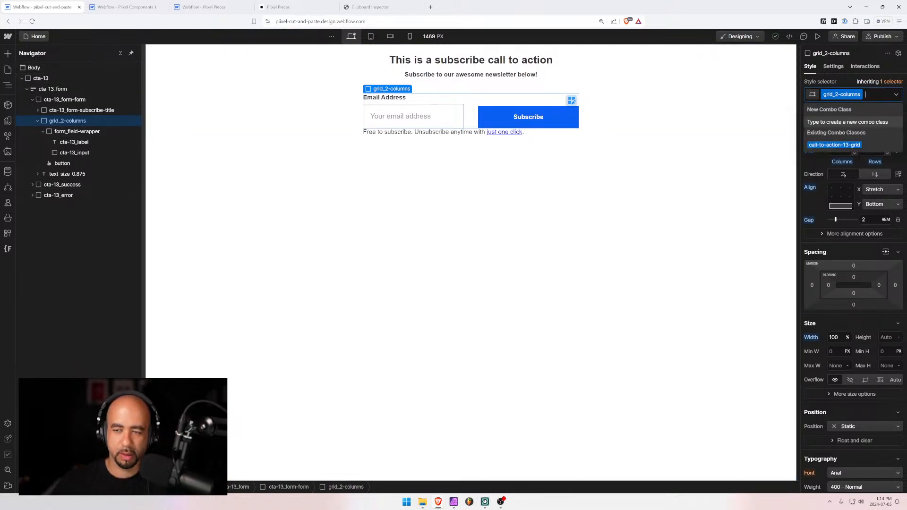
pyautogui.press('BackSpace')
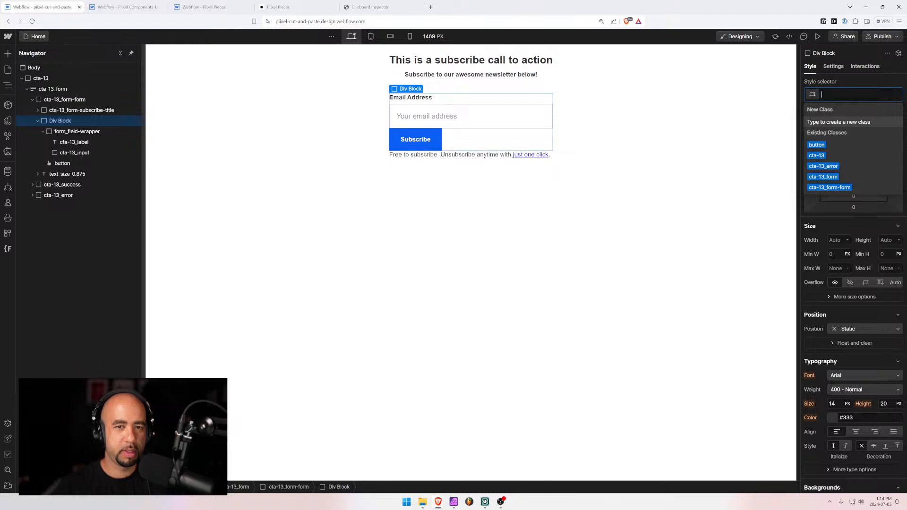
pyautogui.write('cta')
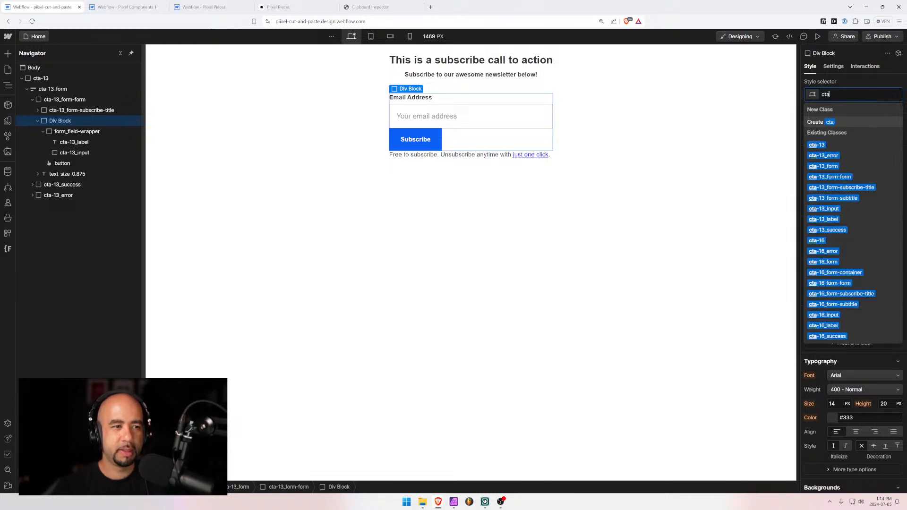
pyautogui.write('-13_')
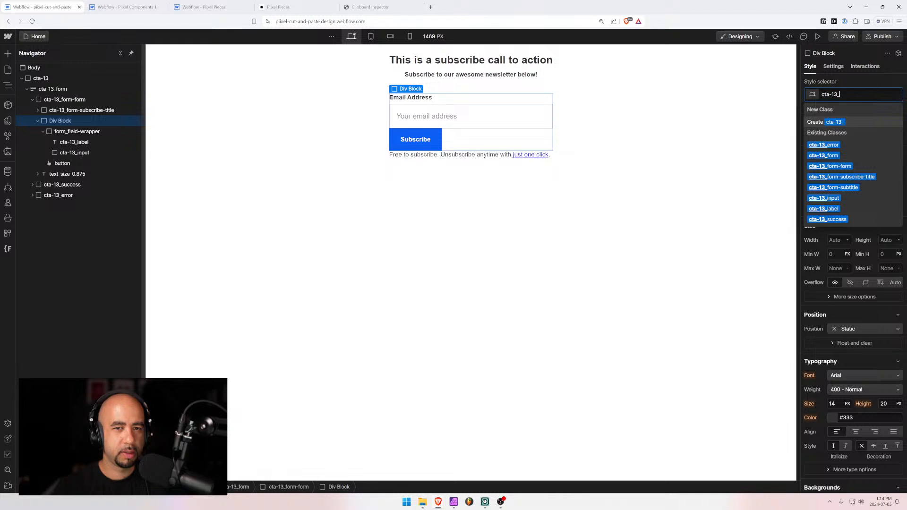
pyautogui.write('form')
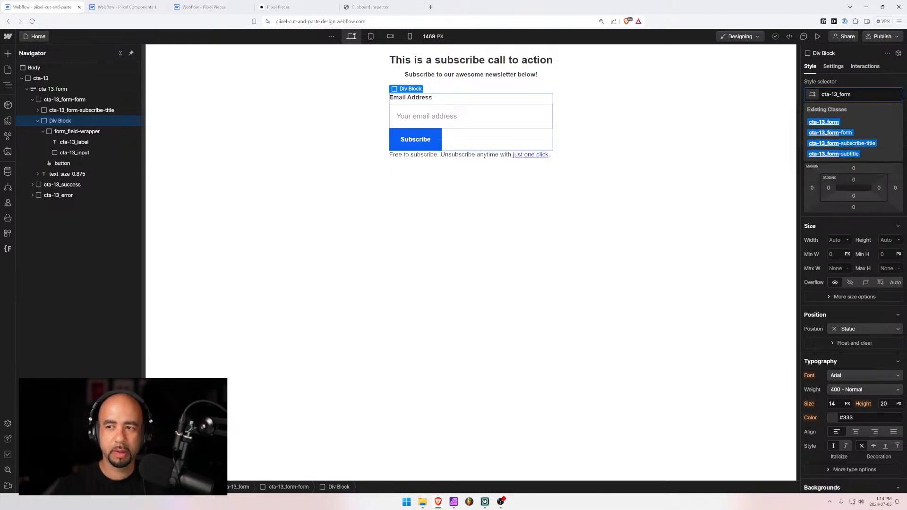
pyautogui.write('-container')
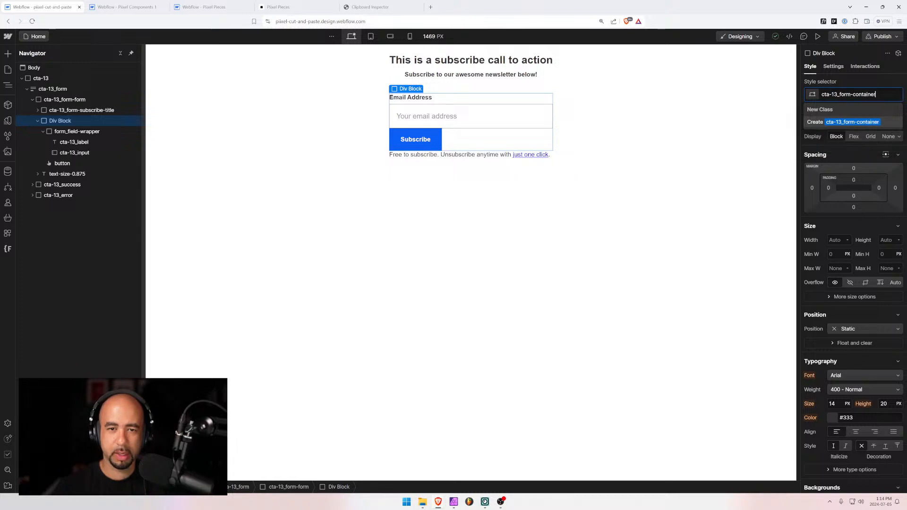
pyautogui.press('Return')
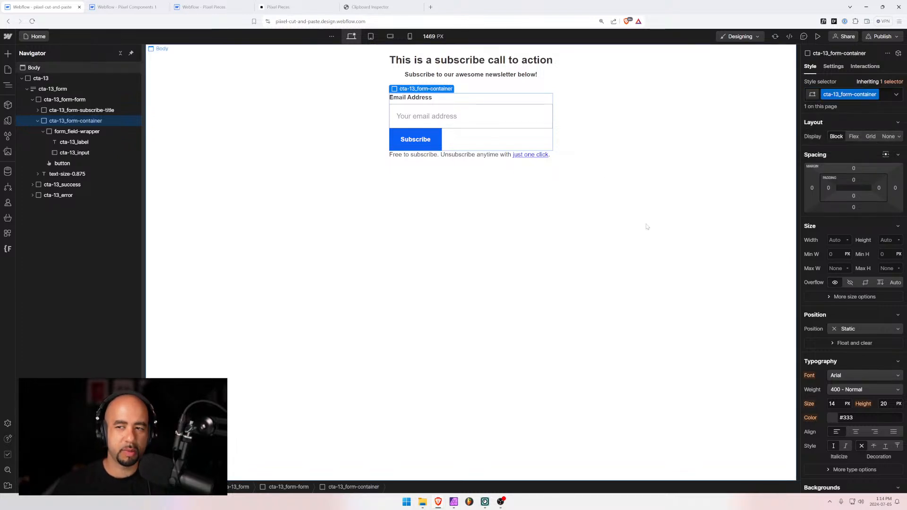
# Make cta-13_form-container a one-row grid aligned bottom, with 0.5rem gap and 0.25rem bottom margin
pyautogui.click(872, 136)
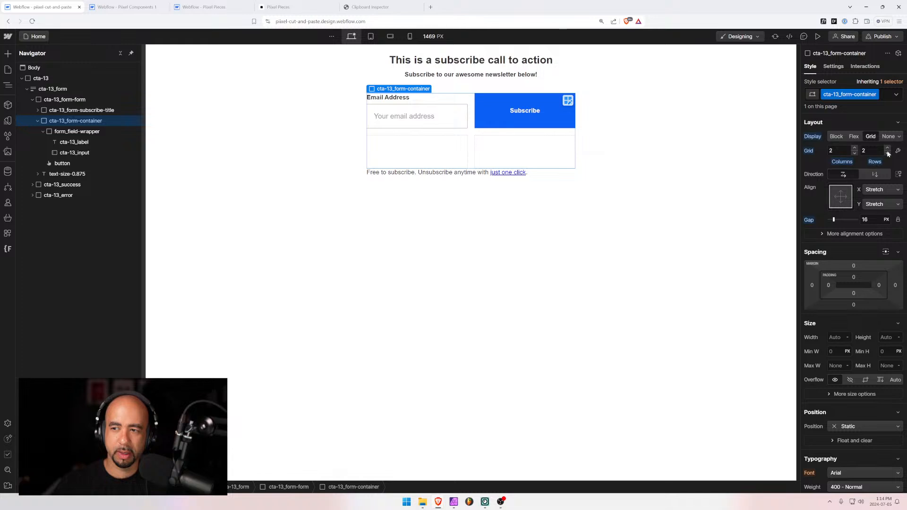
pyautogui.click(887, 154)
pyautogui.click(841, 206)
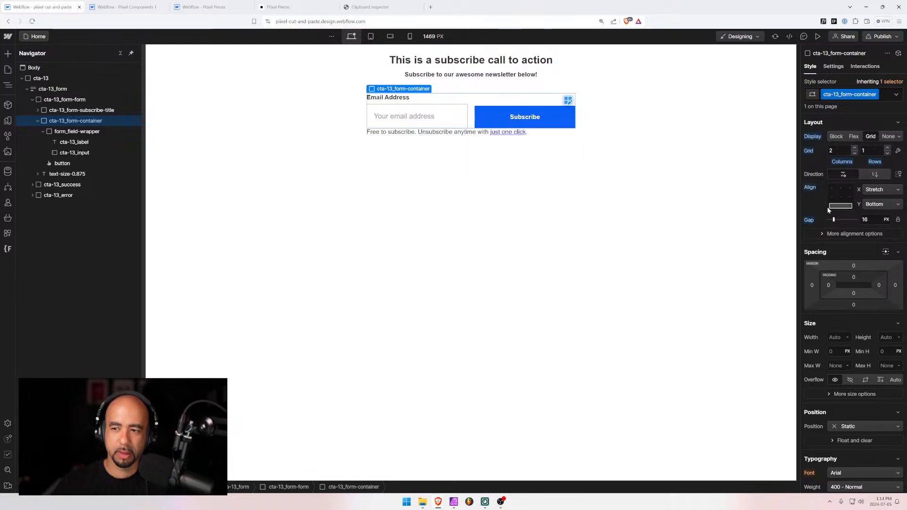
pyautogui.click(861, 219)
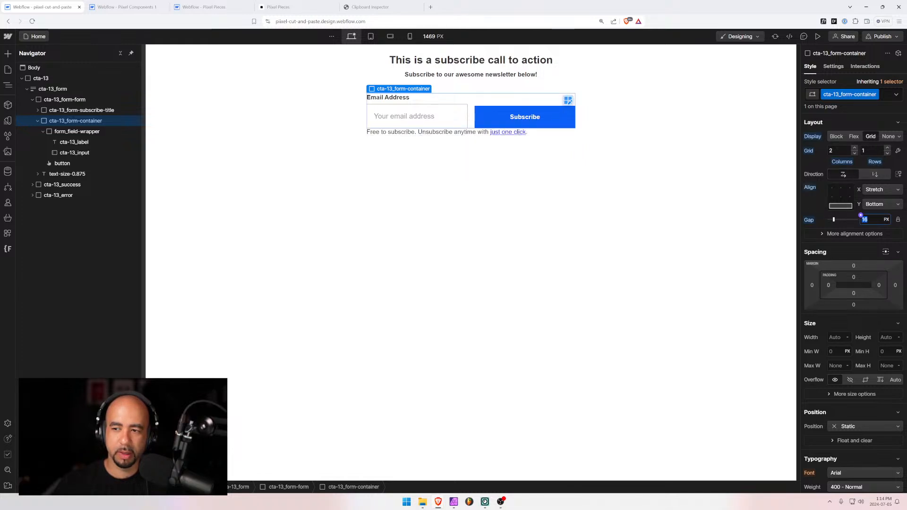
pyautogui.write('0.5rem')
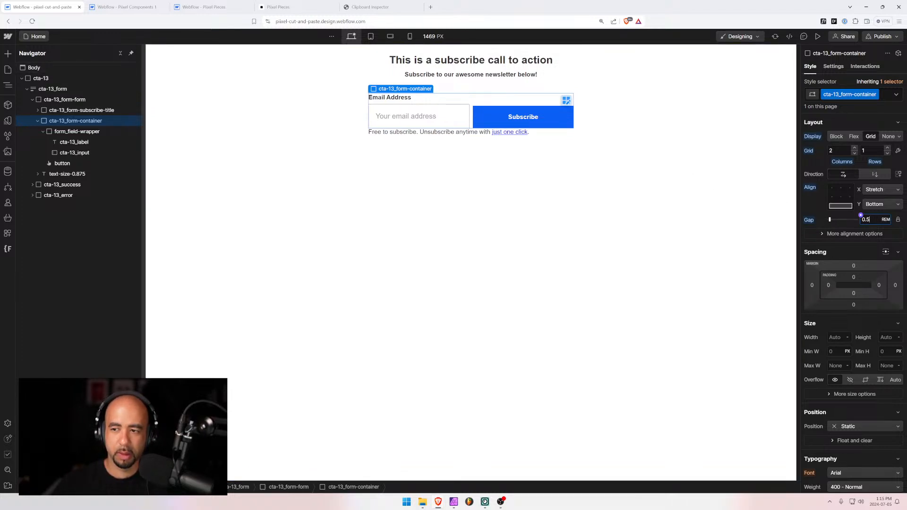
pyautogui.click(854, 304)
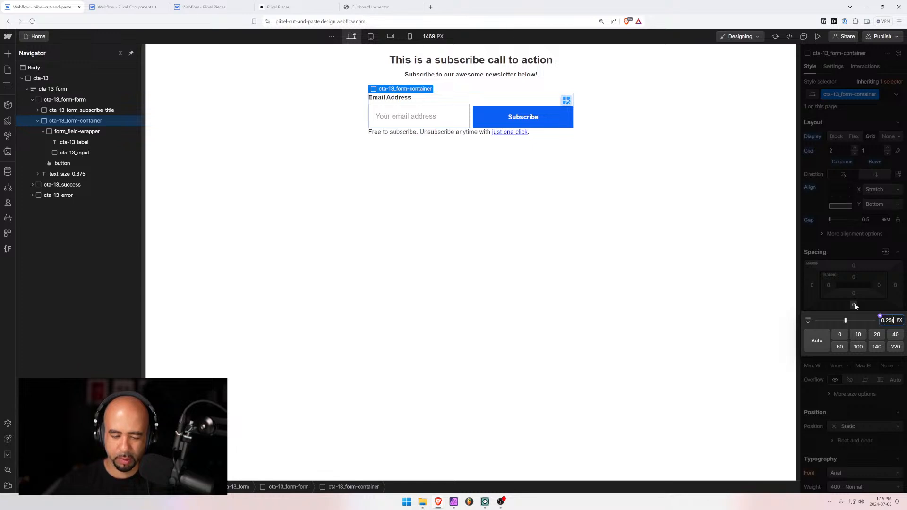
pyautogui.write('0.25')
pyautogui.press('Return')
pyautogui.click(411, 219)
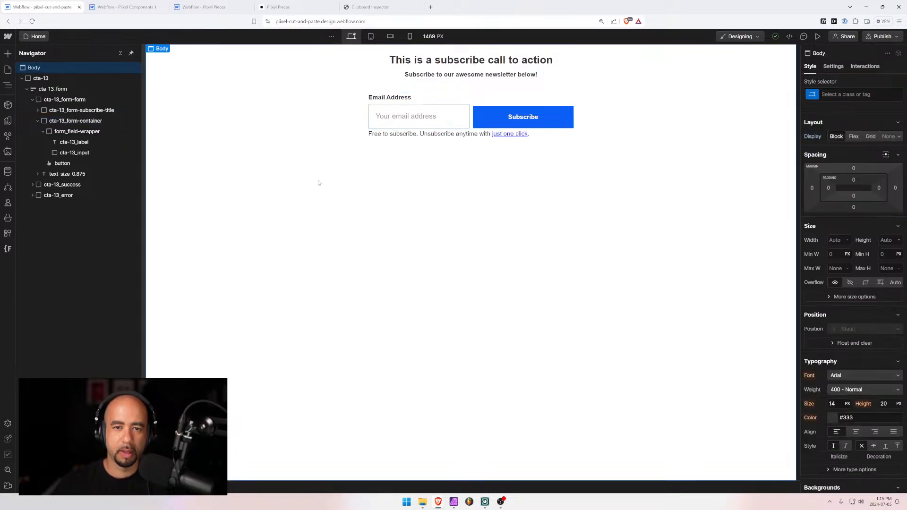
# Select the cta-13 block and preview it at tablet, mobile landscape and 480 px widths
pyautogui.click(22, 78)
pyautogui.click(37, 78)
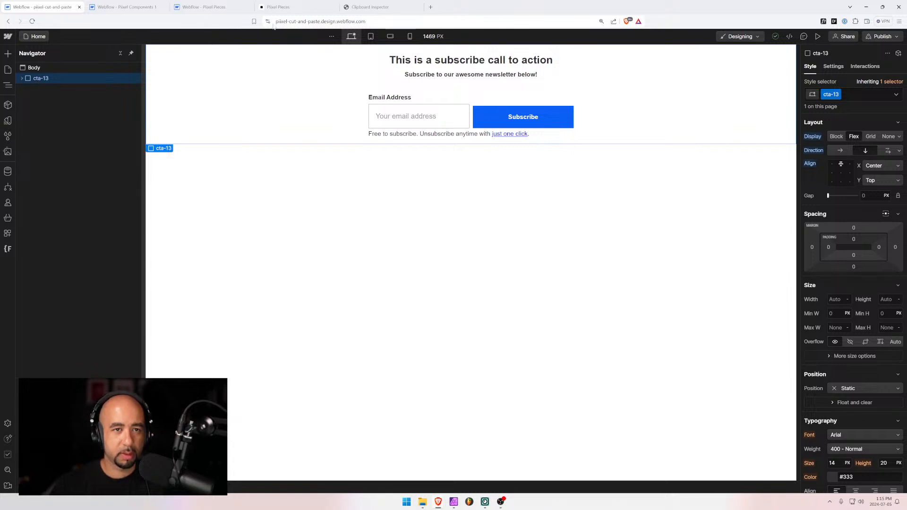
pyautogui.click(370, 37)
pyautogui.click(390, 36)
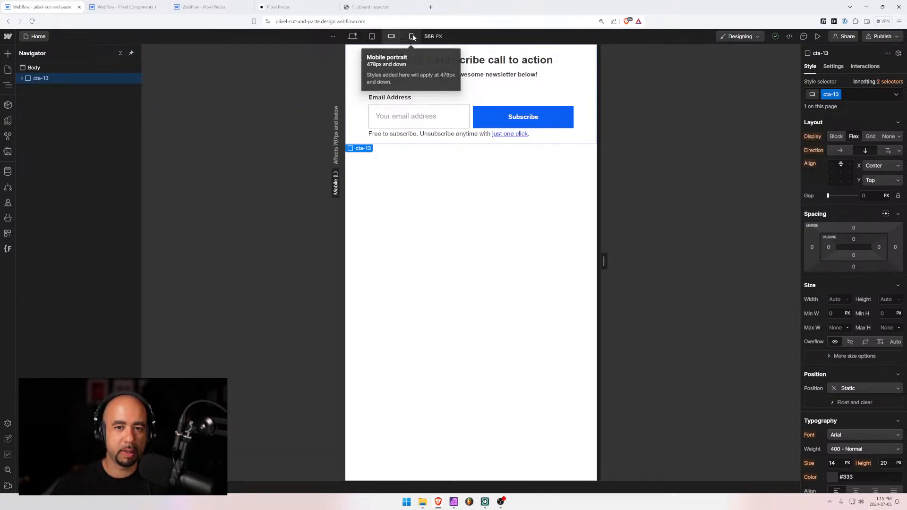
pyautogui.click(413, 37)
pyautogui.click(391, 36)
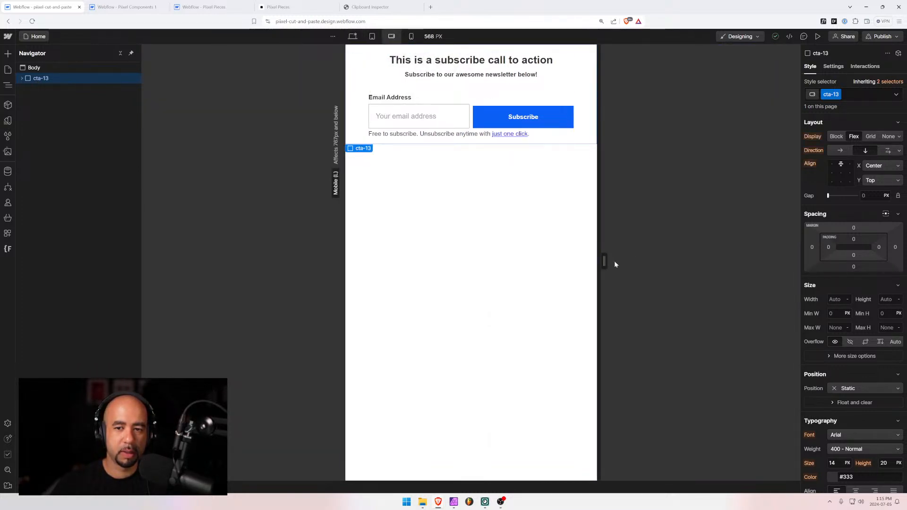
pyautogui.moveTo(604, 261); pyautogui.dragTo(585, 261)
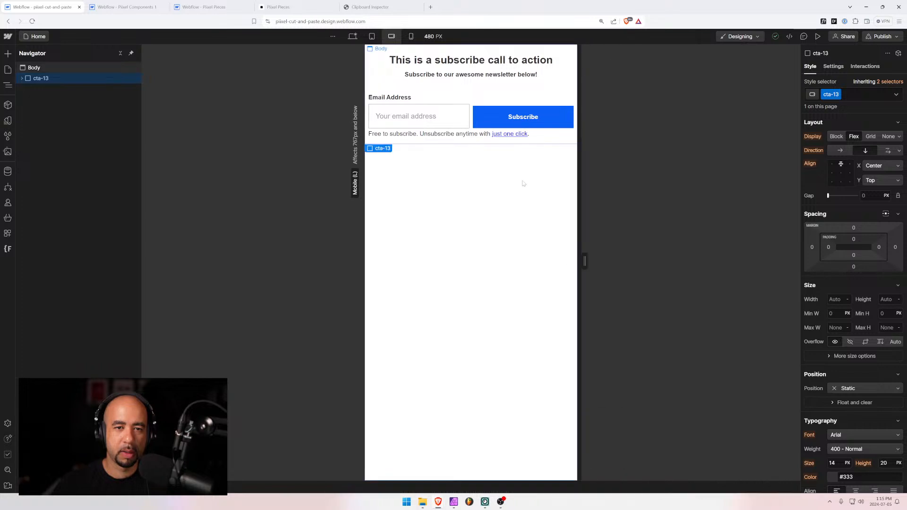
# On the mobile portrait breakpoint, set the form container grid to 1 column and check stacking
pyautogui.click(411, 36)
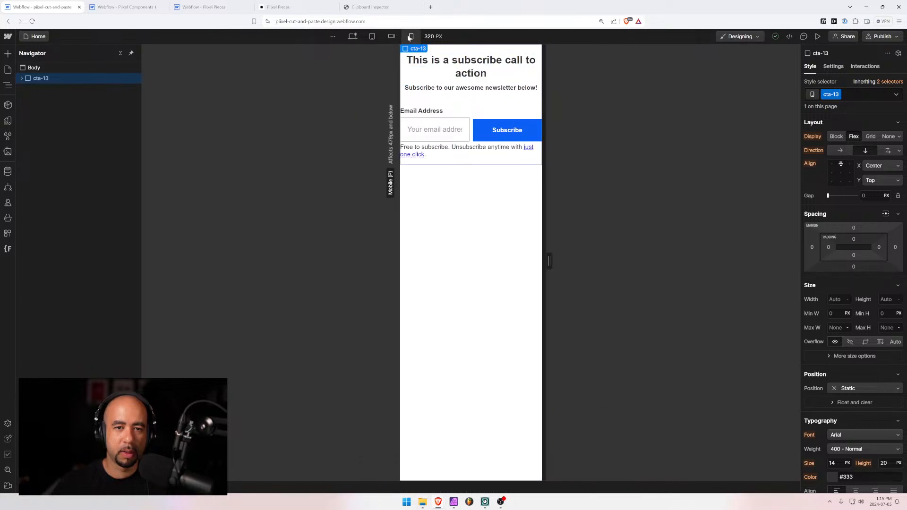
pyautogui.click(476, 119)
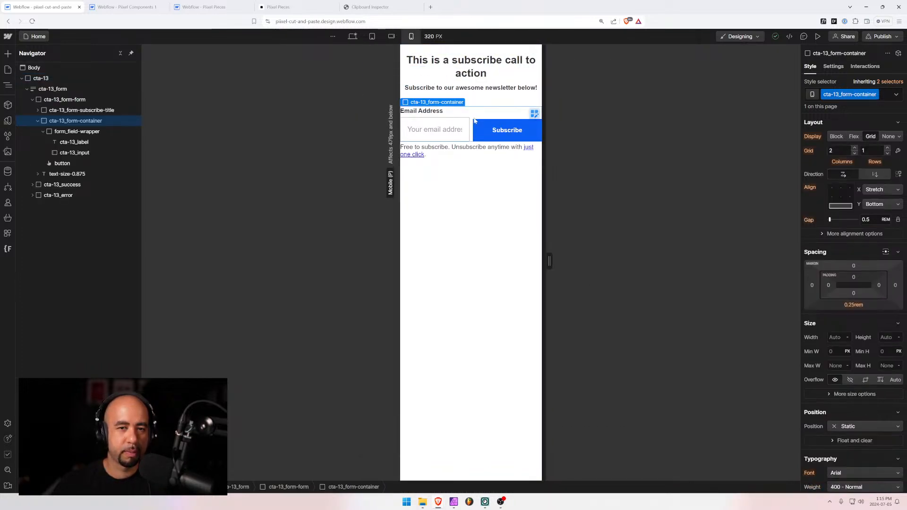
pyautogui.click(854, 153)
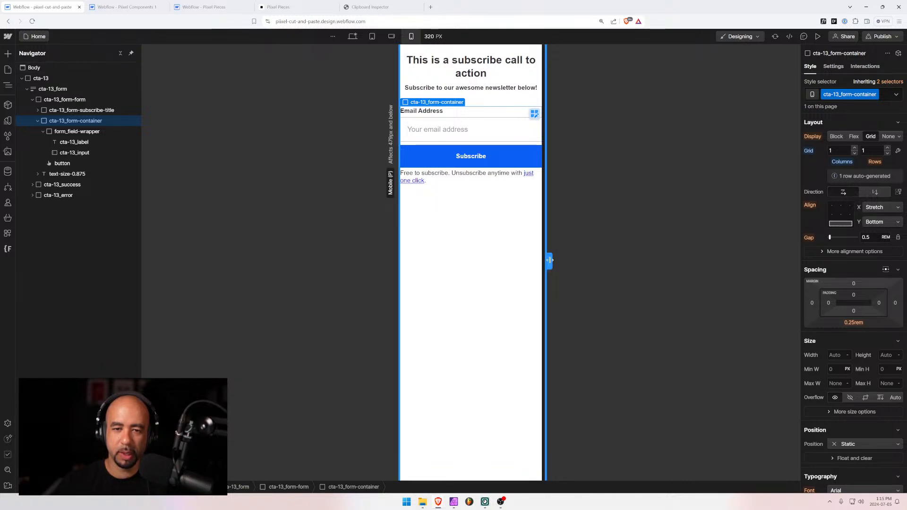
pyautogui.moveTo(549, 260); pyautogui.dragTo(584, 261)
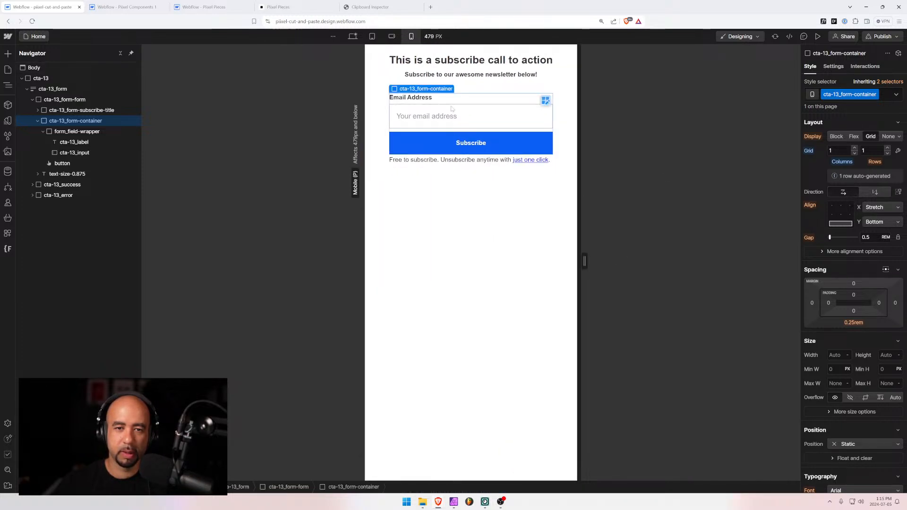
pyautogui.click(372, 38)
pyautogui.click(352, 37)
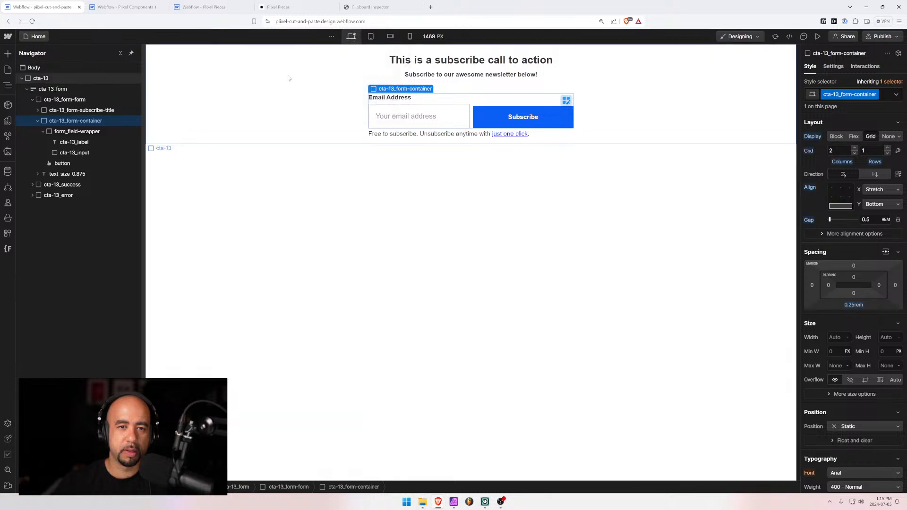
pyautogui.click(41, 78)
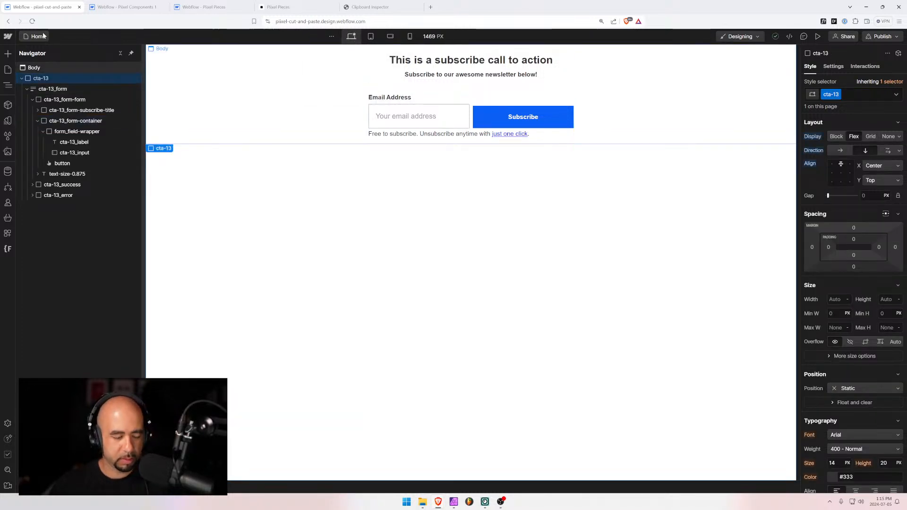
pyautogui.hotkey('ctrl', 'Tab')
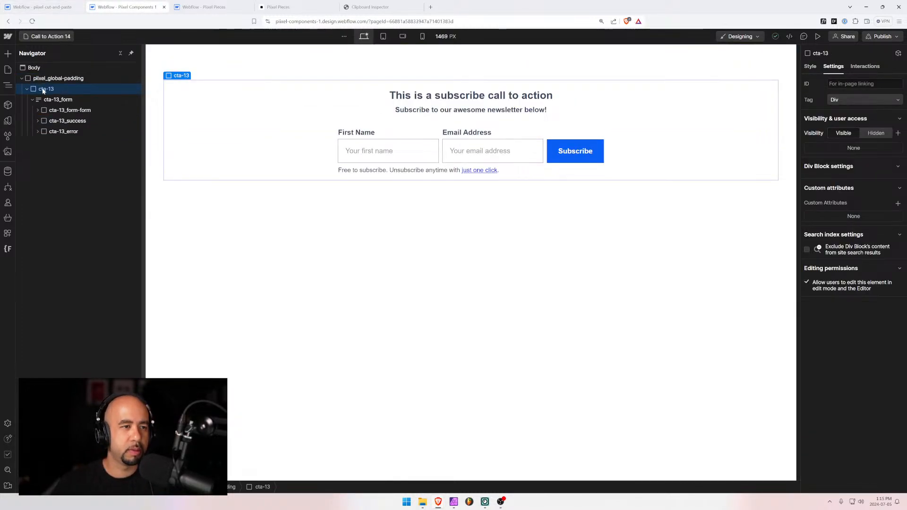
pyautogui.click(42, 7)
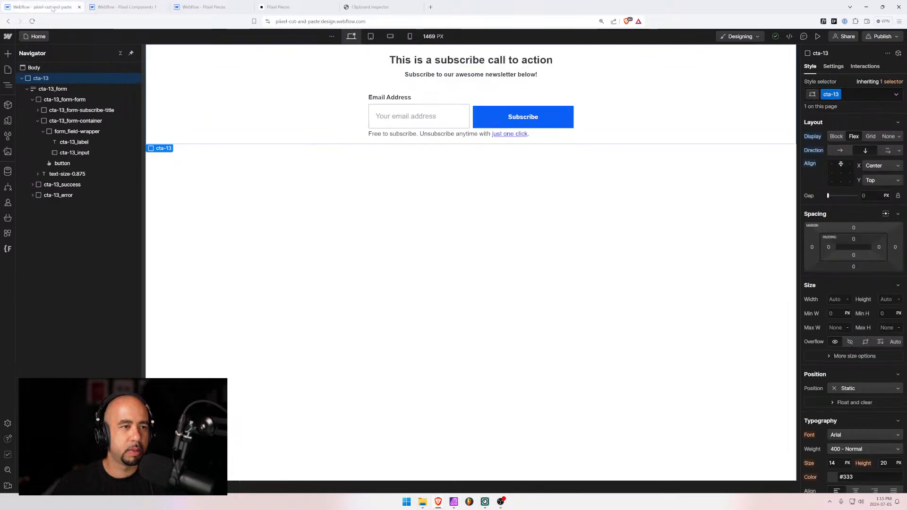
pyautogui.click(135, 10)
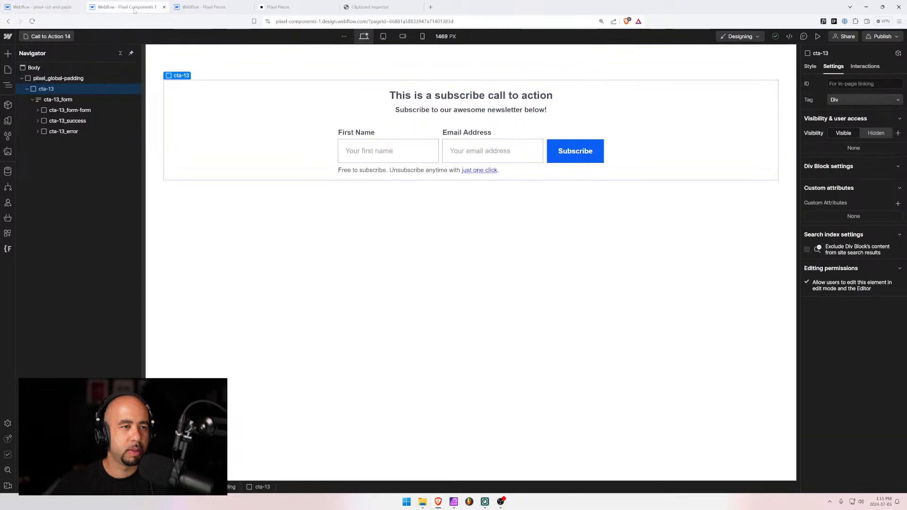
pyautogui.click(69, 7)
pyautogui.hotkey('ctrl', 'Tab')
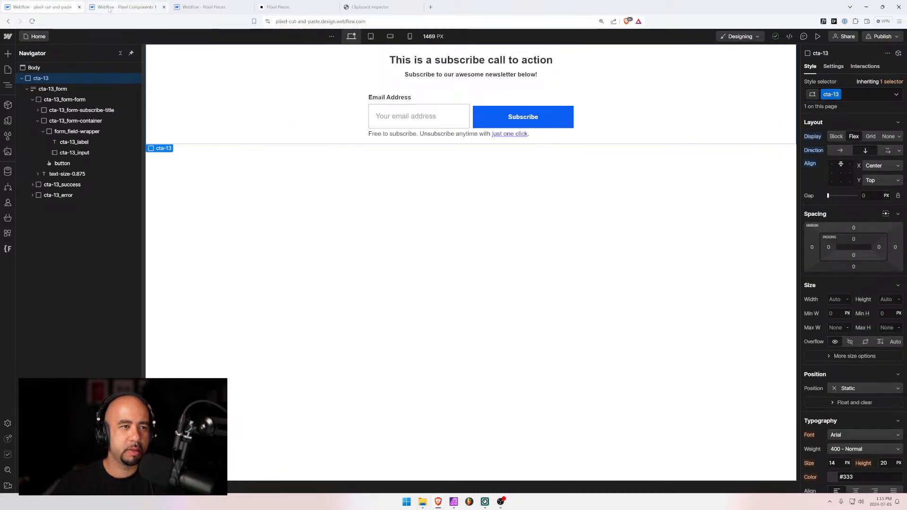
pyautogui.click(62, 8)
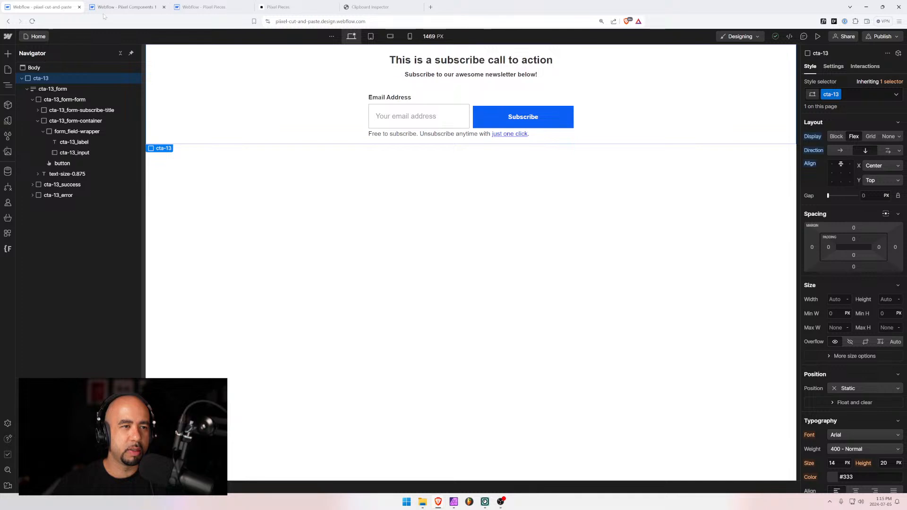
pyautogui.hotkey('ctrl', 'Tab')
pyautogui.click(55, 36)
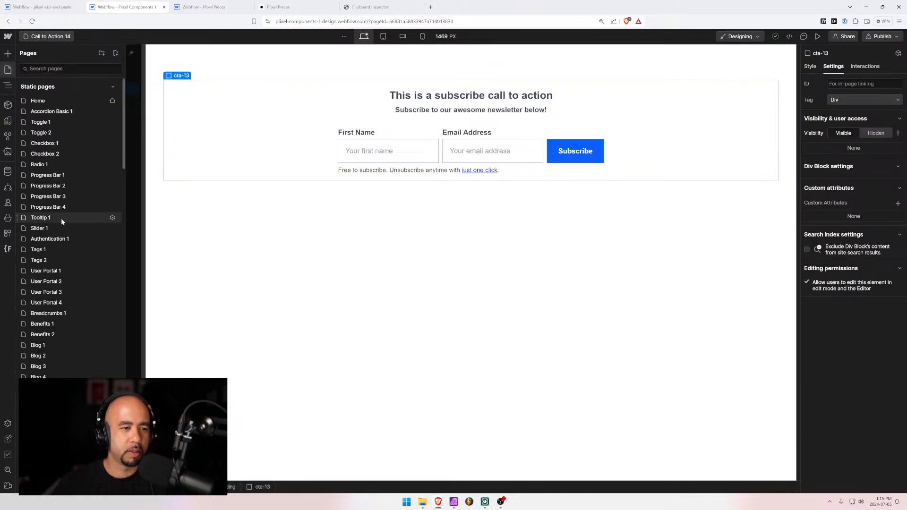
pyautogui.scroll(-5, 61, 222)
pyautogui.click(50, 391)
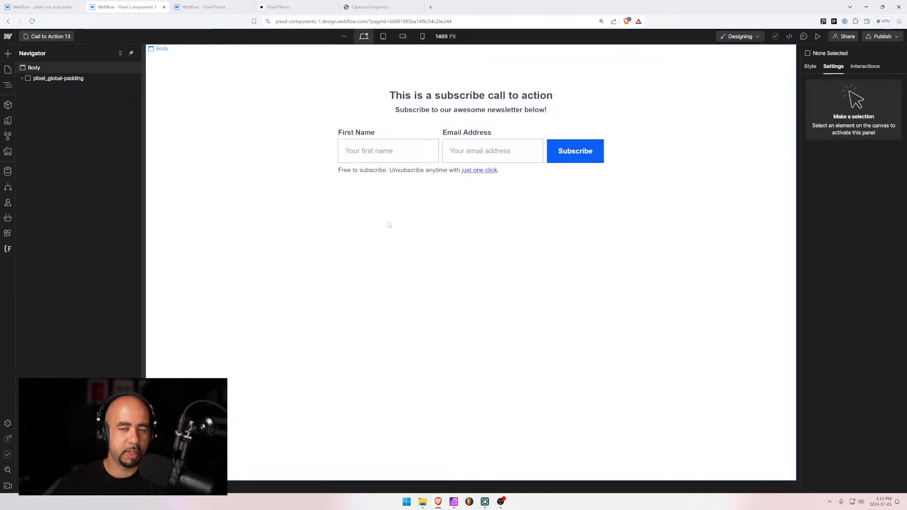
pyautogui.click(377, 150)
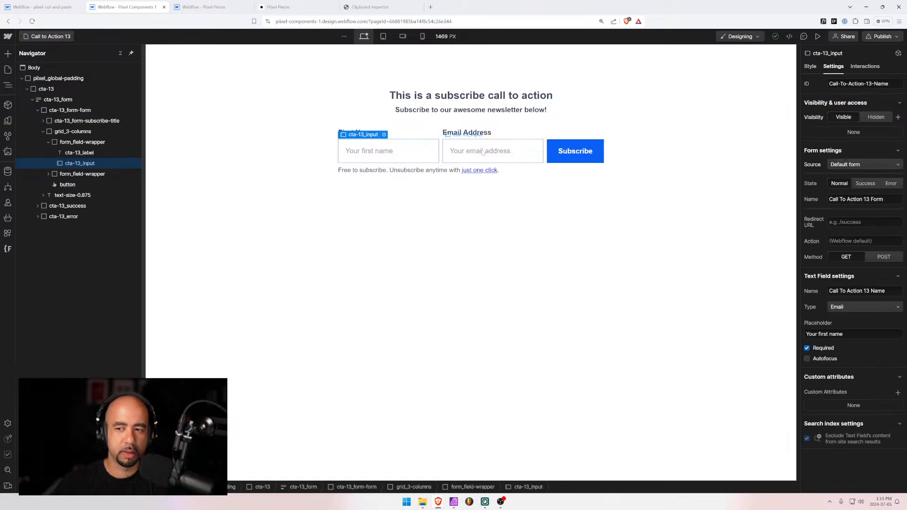
pyautogui.click(482, 152)
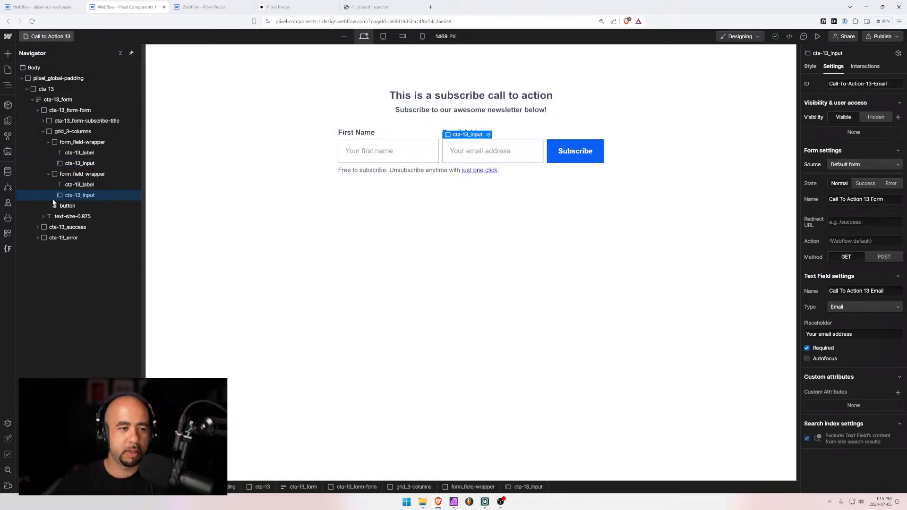
pyautogui.click(52, 37)
pyautogui.scroll(-3, 58, 292)
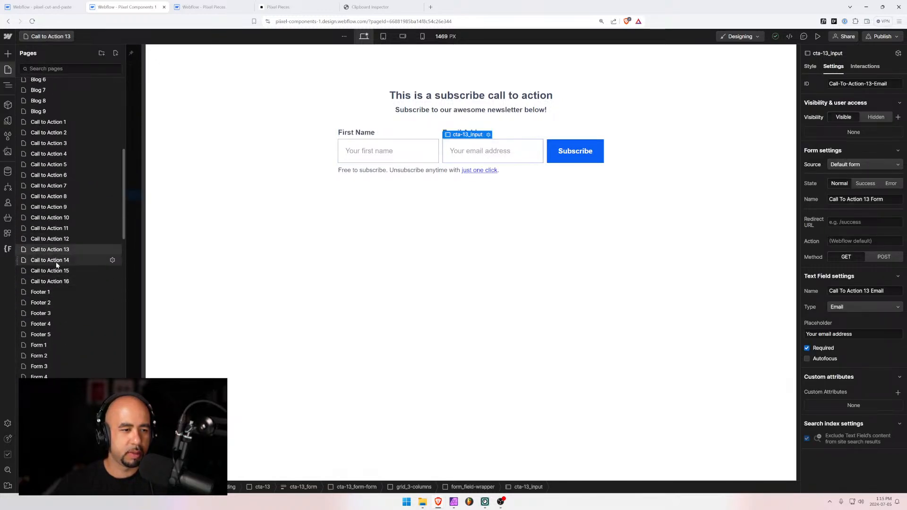
pyautogui.hotkey('ctrl', 'shift', 'Tab')
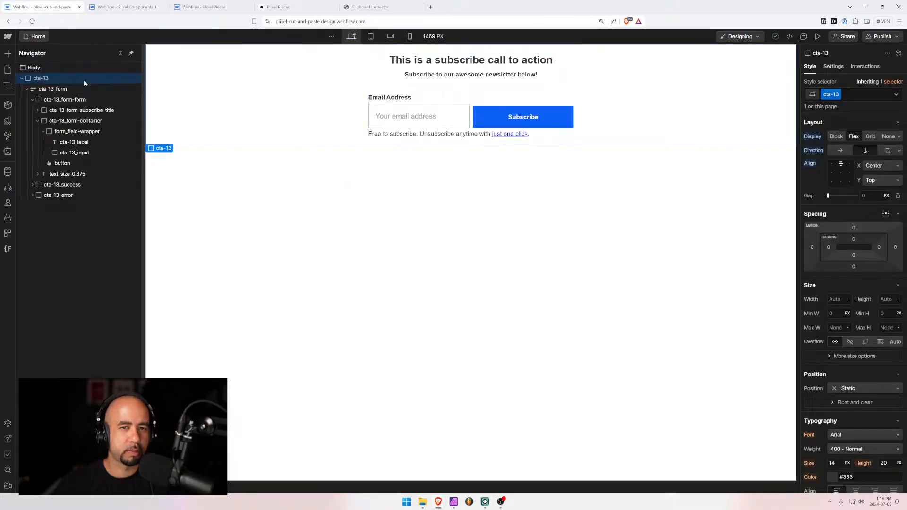
# In the Folders app, rename the cta-13 folder to cta-14, save, and reload the Designer
pyautogui.click(8, 249)
pyautogui.click(29, 198)
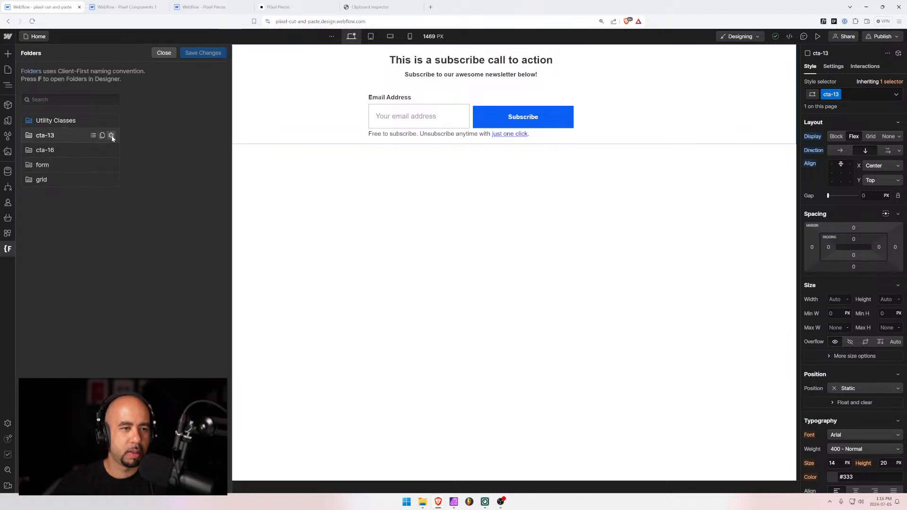
pyautogui.click(112, 136)
pyautogui.write('4')
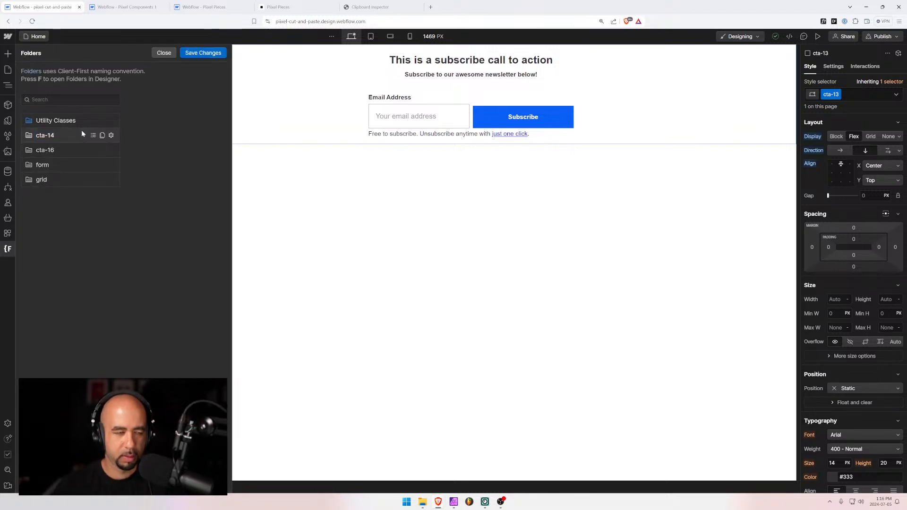
pyautogui.press('Return')
pyautogui.click(203, 53)
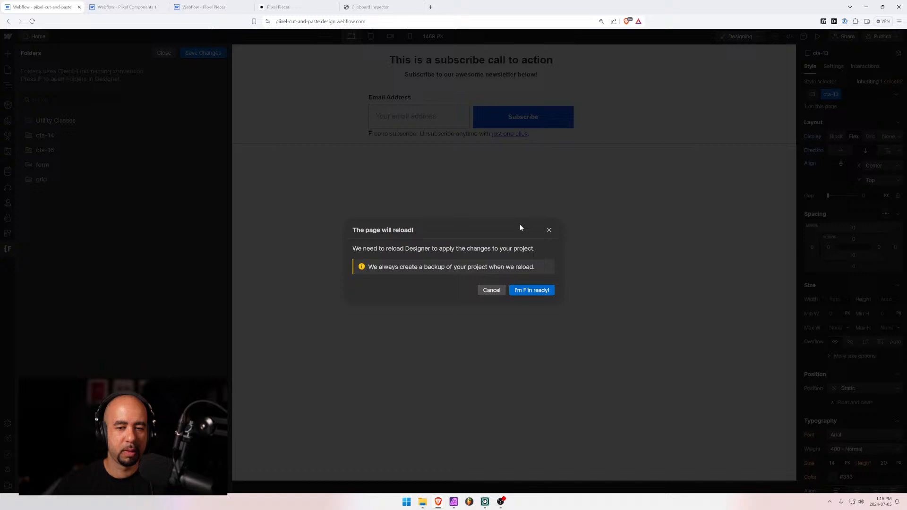
pyautogui.click(528, 294)
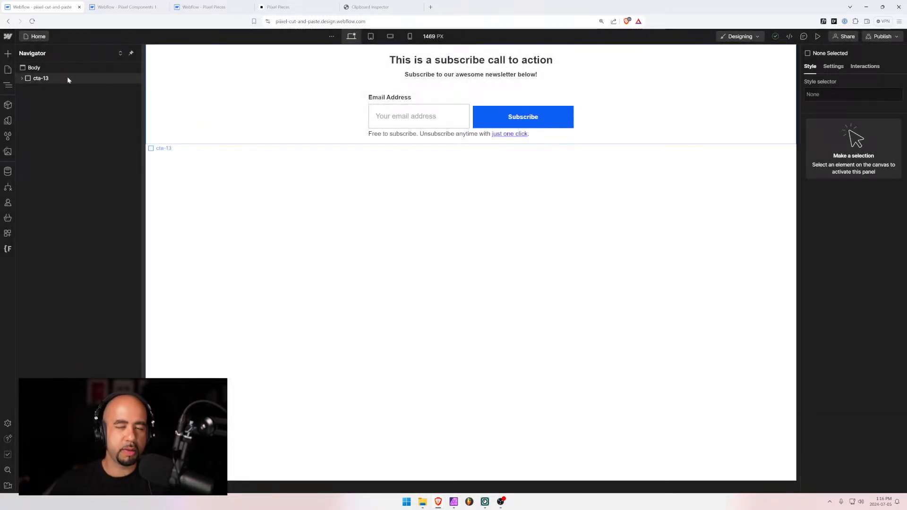
# Rename the cta-13 block's class to cta-14
pyautogui.click(67, 79)
pyautogui.click(838, 95)
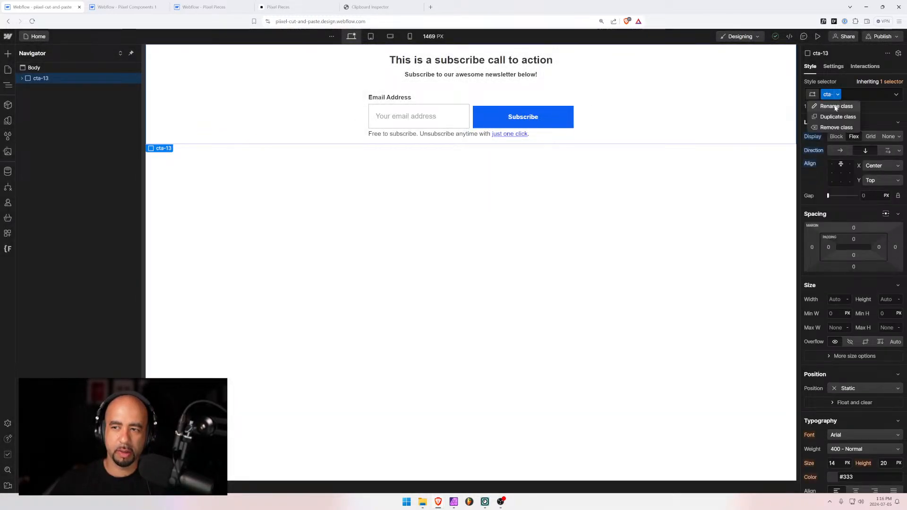
pyautogui.click(835, 107)
pyautogui.press('BackSpace')
pyautogui.write('4')
pyautogui.press('Return')
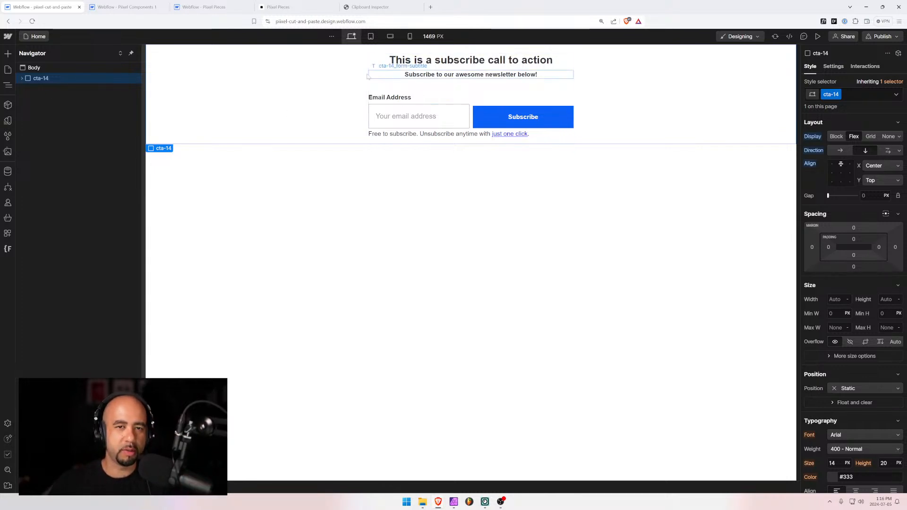
# Select the whole cta-14 block, undo an extra pasted copy, and switch to Pixel Components 1
pyautogui.click(382, 83)
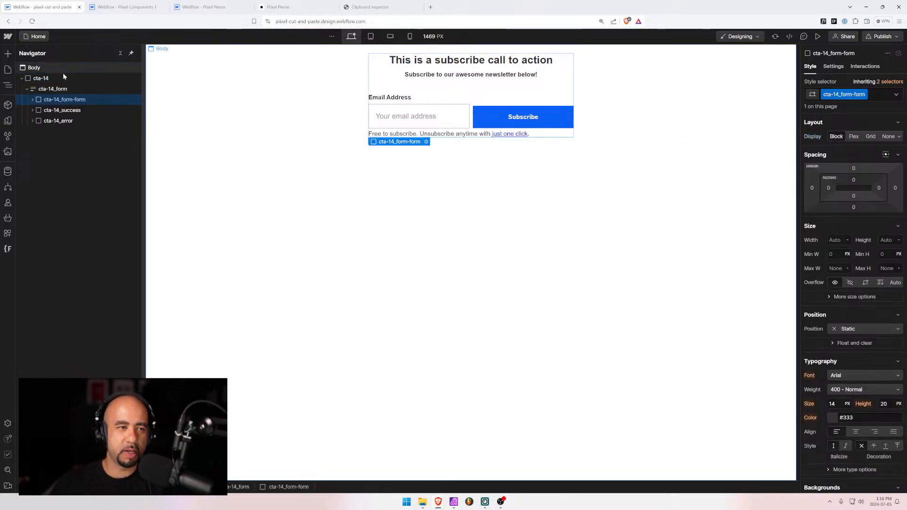
pyautogui.click(38, 79)
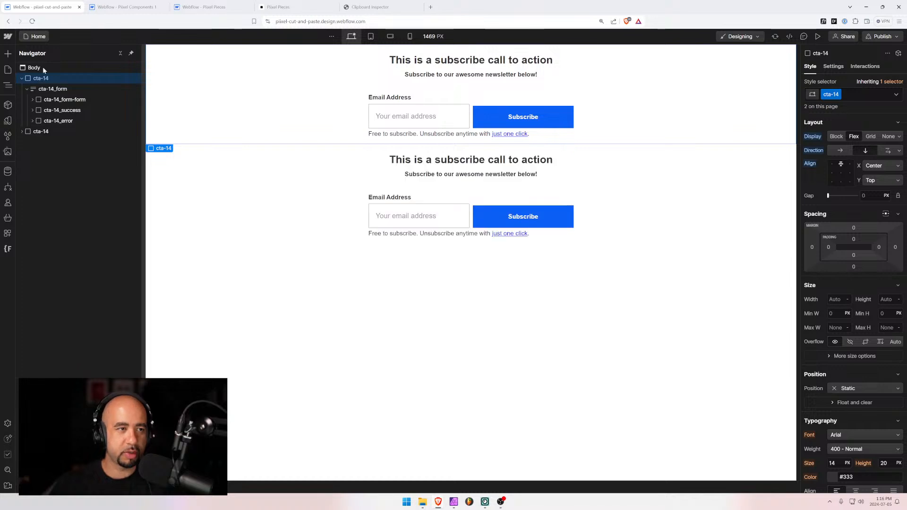
pyautogui.hotkey('ctrl', 'v')
pyautogui.hotkey('ctrl', 'z')
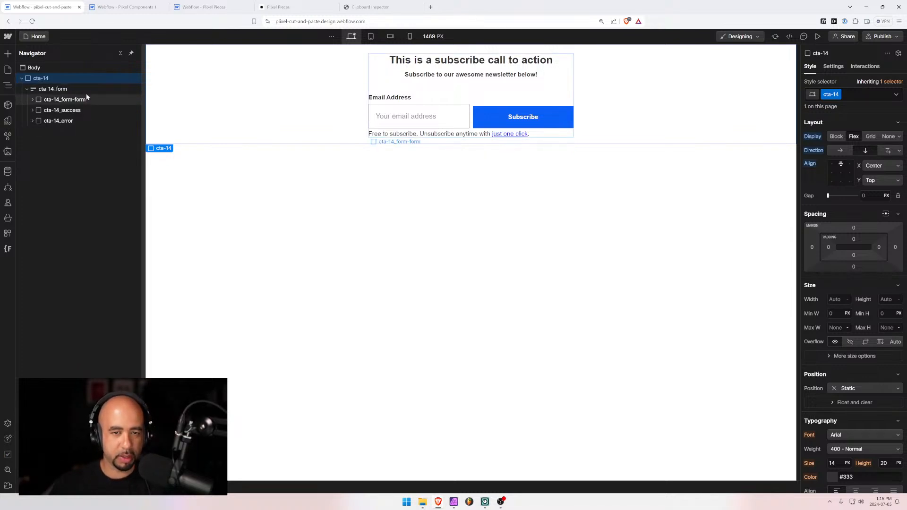
pyautogui.click(122, 8)
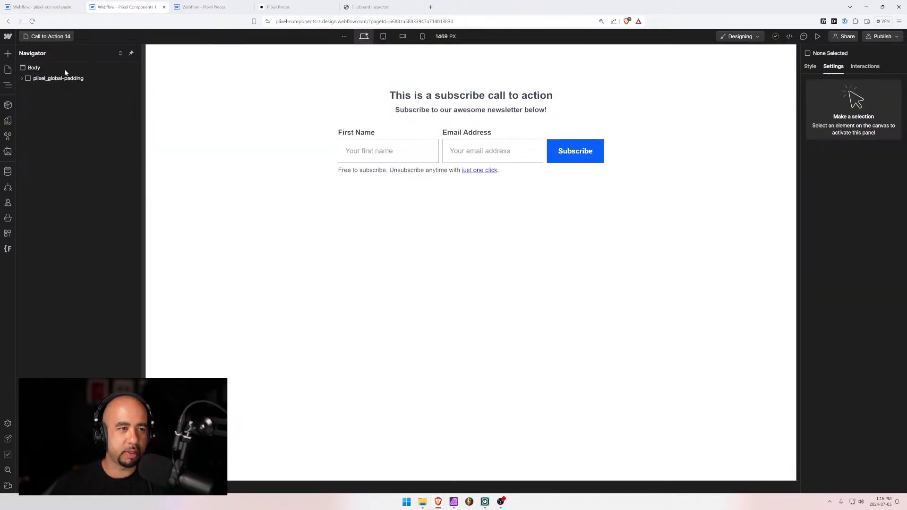
# Remove the old cta-13 block and paste the cta-14 block inside pixel_global-padding
pyautogui.click(21, 78)
pyautogui.click(43, 88)
pyautogui.hotkey('ctrl', 'x')
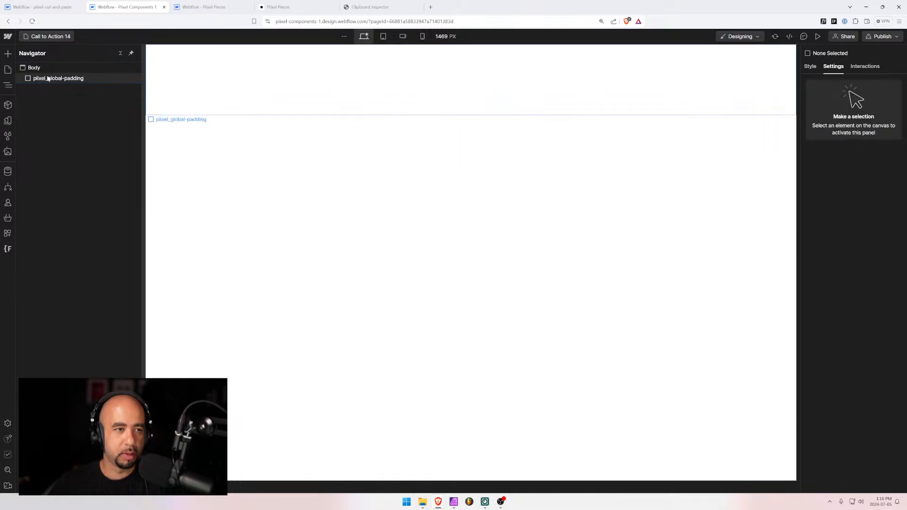
pyautogui.click(48, 78)
pyautogui.hotkey('ctrl', 'v')
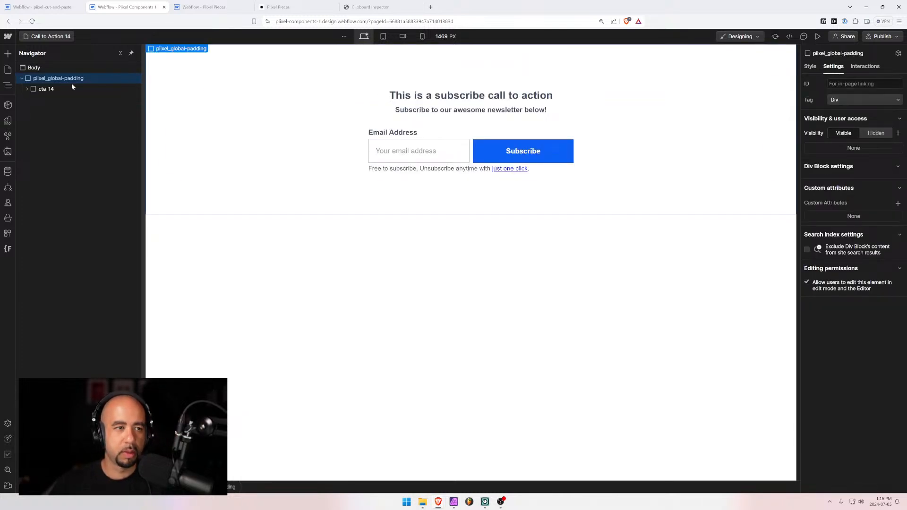
# Check the pasted form at tablet, mobile landscape and mobile portrait widths, then return to desktop
pyautogui.click(383, 36)
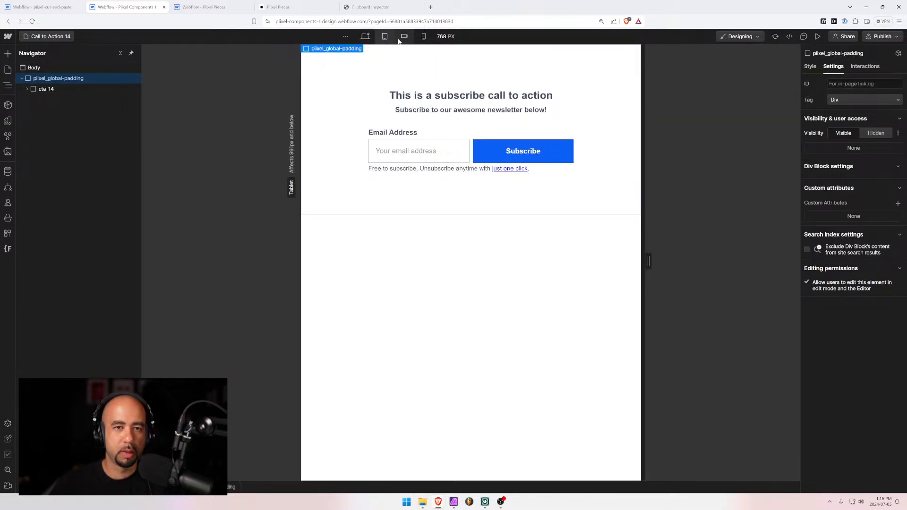
pyautogui.click(402, 37)
pyautogui.click(423, 36)
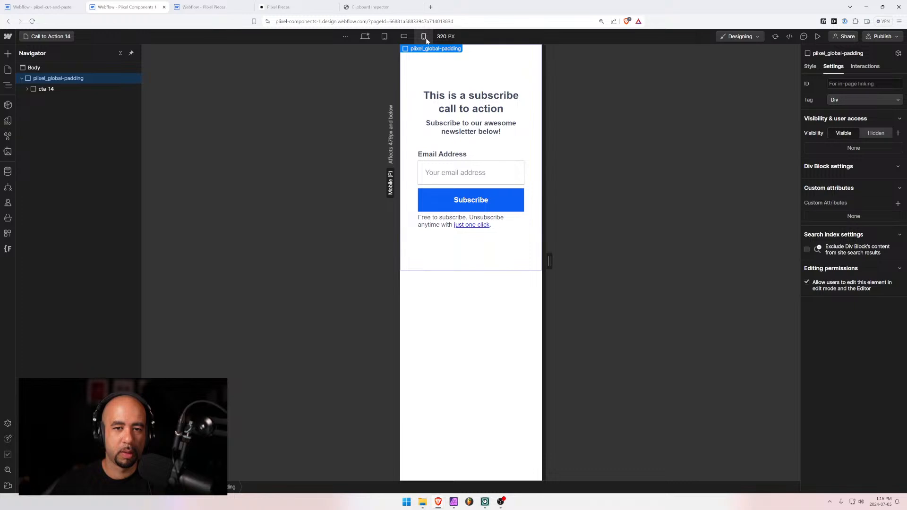
pyautogui.click(384, 37)
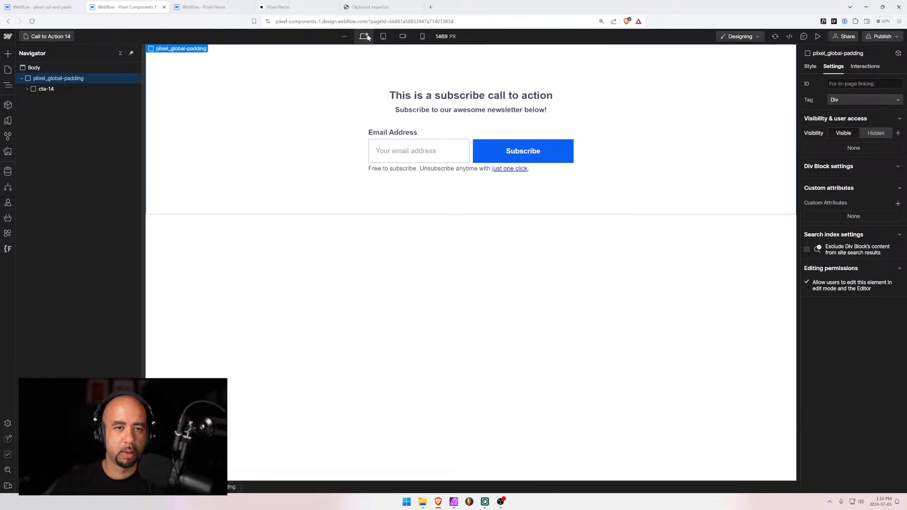
pyautogui.click(365, 36)
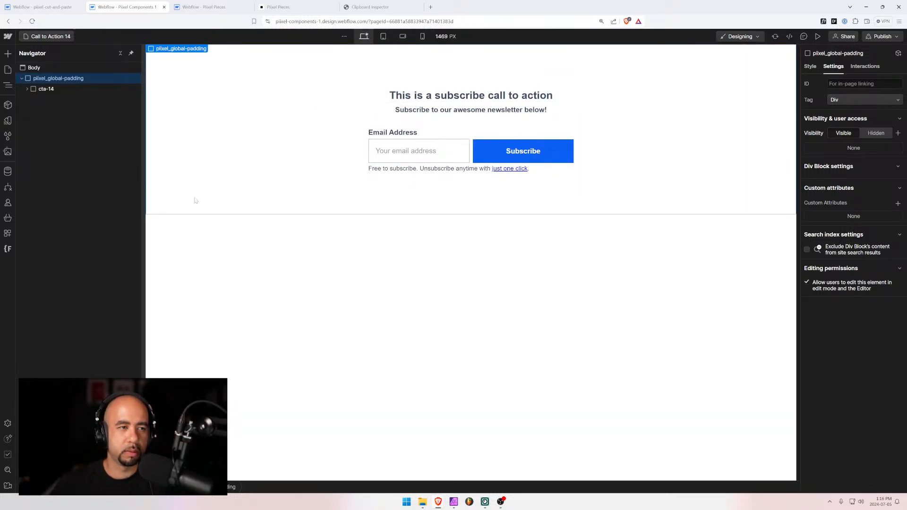
pyautogui.click(47, 37)
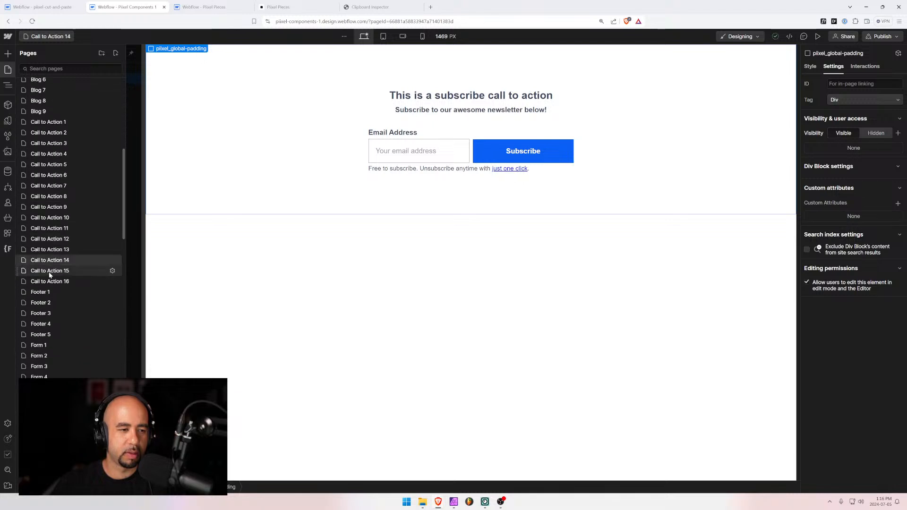
# Open Call to Action 15, then Call to Action 3, and view grid_3-columns' style settings
pyautogui.click(49, 272)
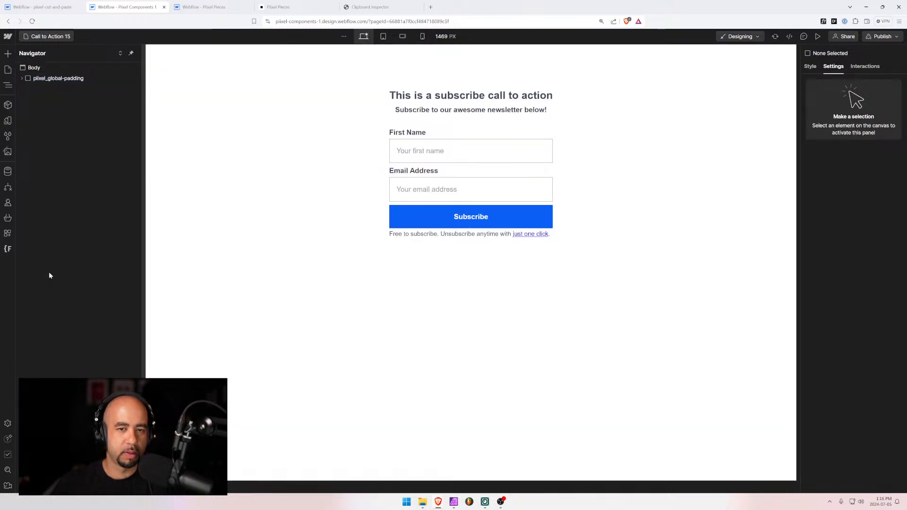
pyautogui.click(51, 37)
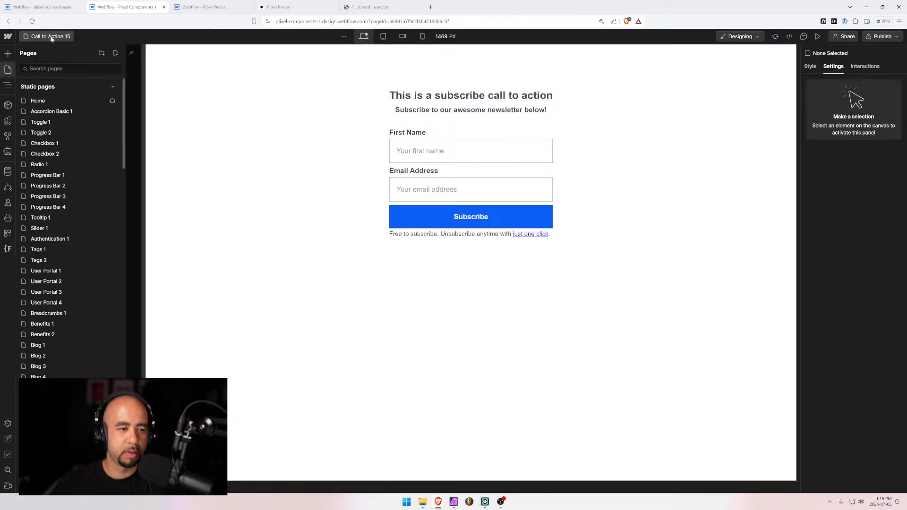
pyautogui.scroll(-10, 61, 292)
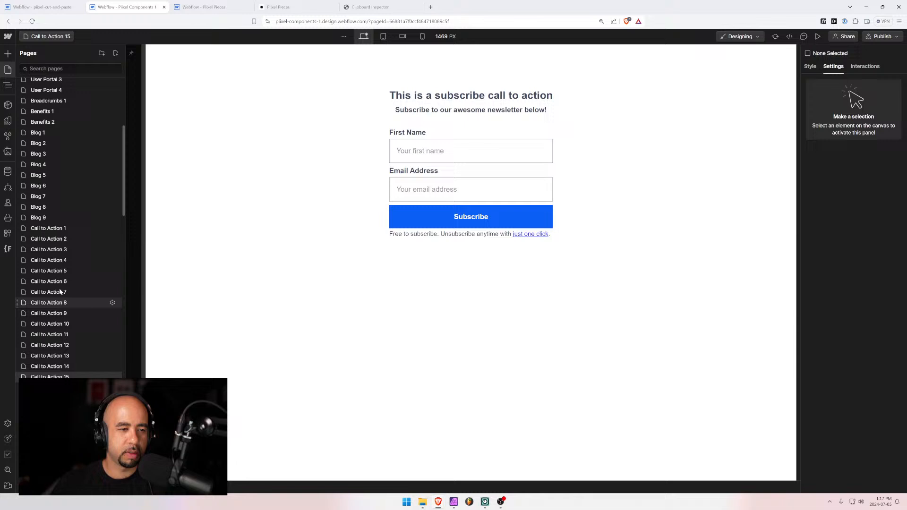
pyautogui.click(62, 250)
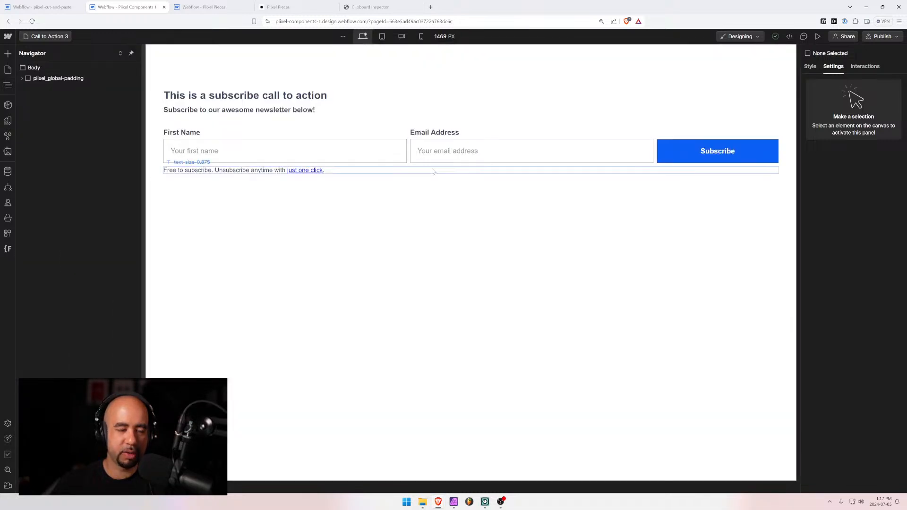
pyautogui.click(408, 141)
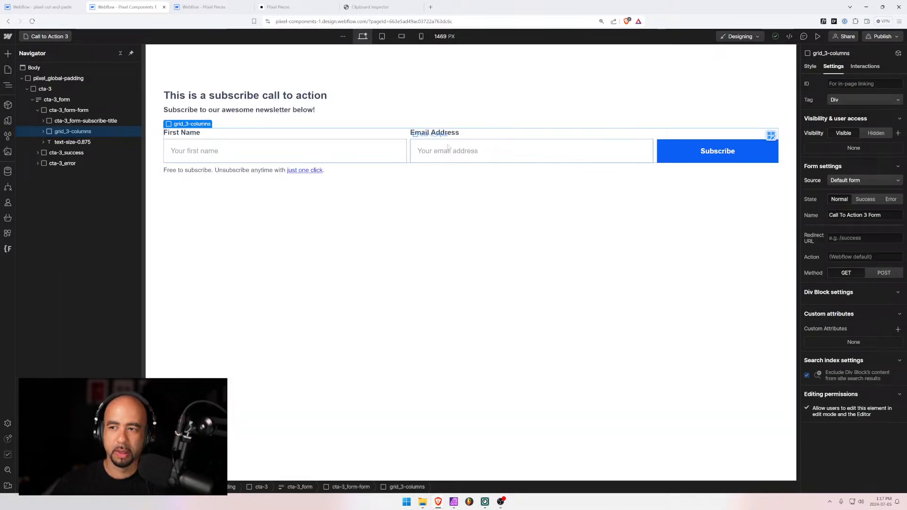
pyautogui.click(810, 66)
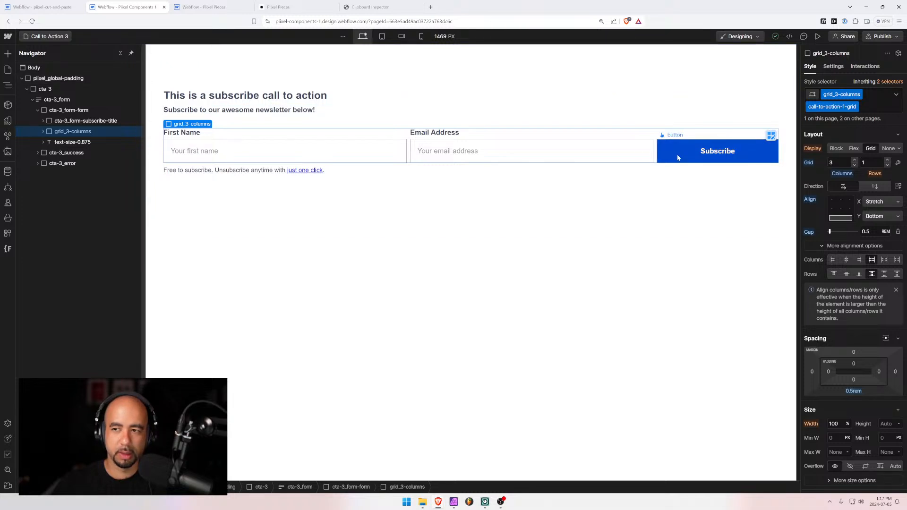
# Dismiss the crash report, reload the Designer, and reselect the grid_3-columns element
pyautogui.click(771, 135)
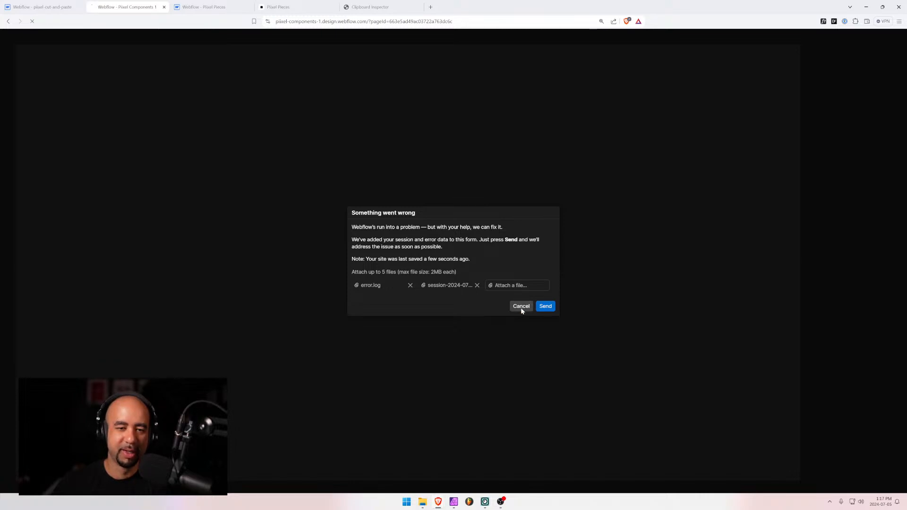
pyautogui.click(521, 306)
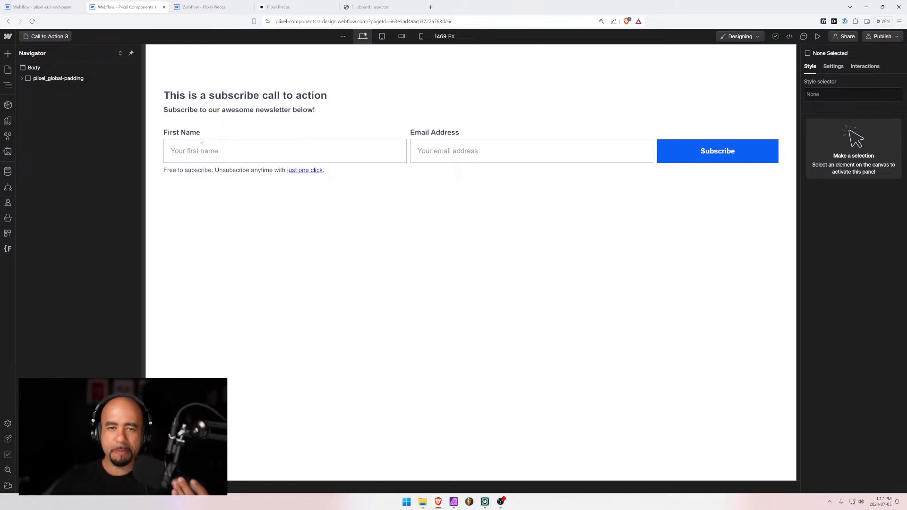
pyautogui.click(655, 156)
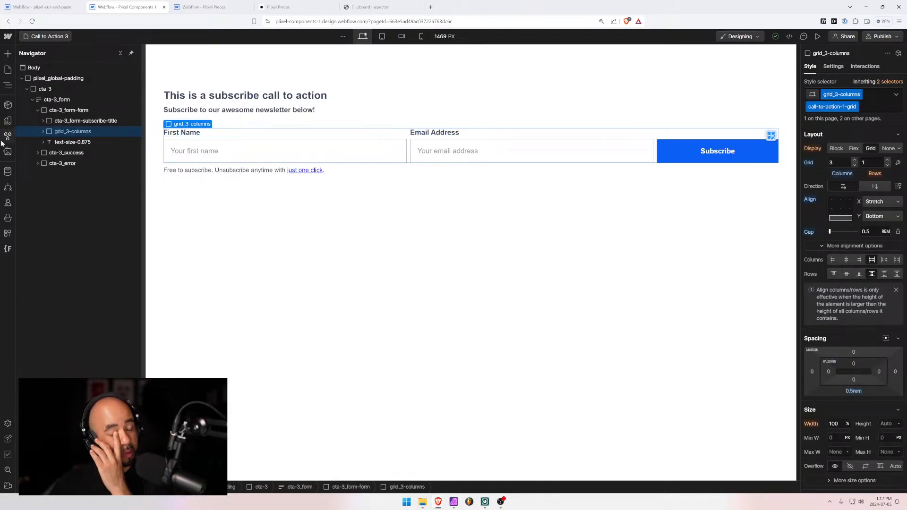
pyautogui.click(43, 132)
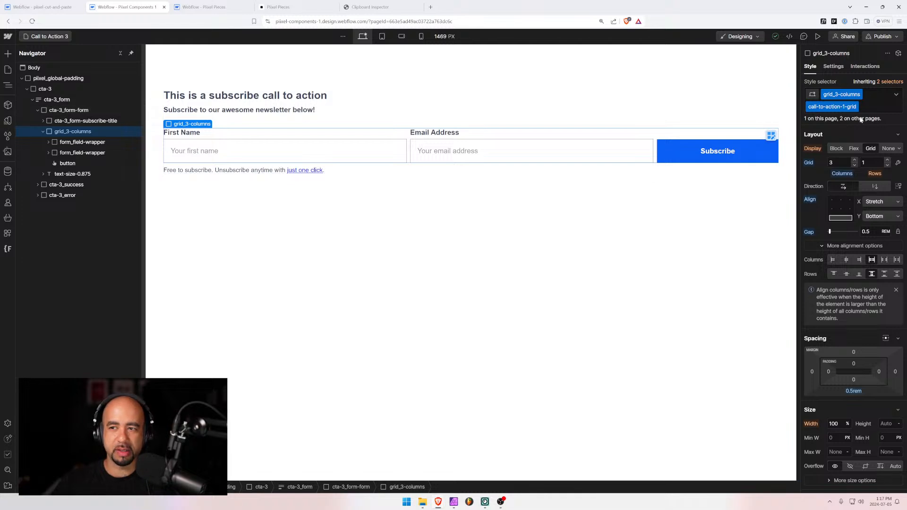
pyautogui.click(43, 132)
# Switch among the pixel-cut-and-paste, Pixel Pieces CMS and Pixel Components 1 tabs, then browse the pages list
pyautogui.click(73, 8)
pyautogui.click(130, 7)
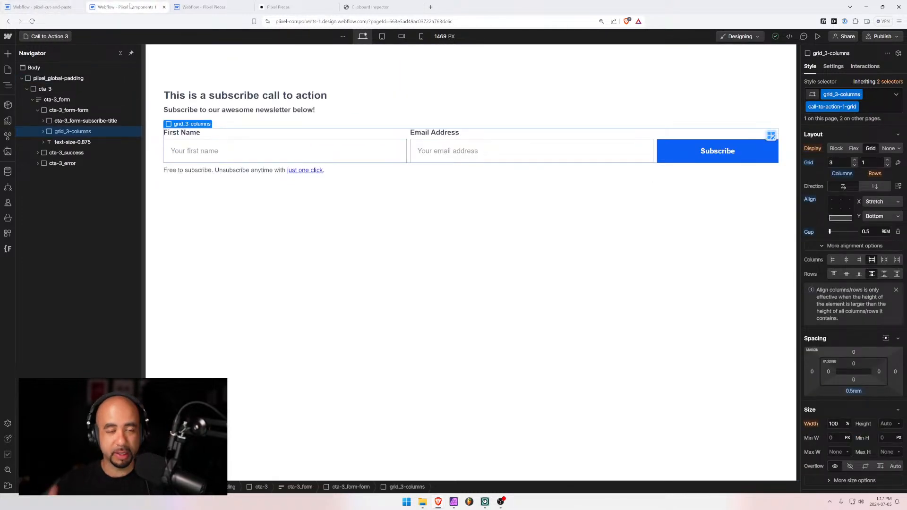
pyautogui.click(65, 5)
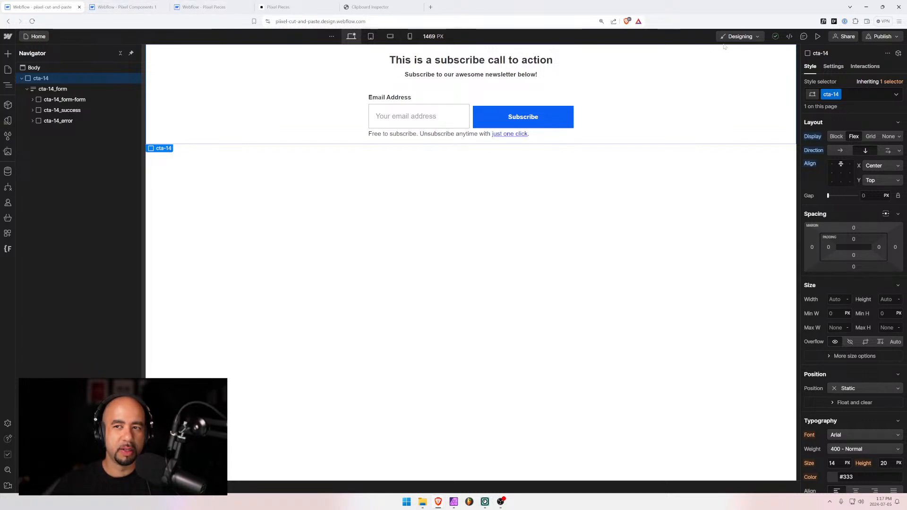
pyautogui.click(208, 7)
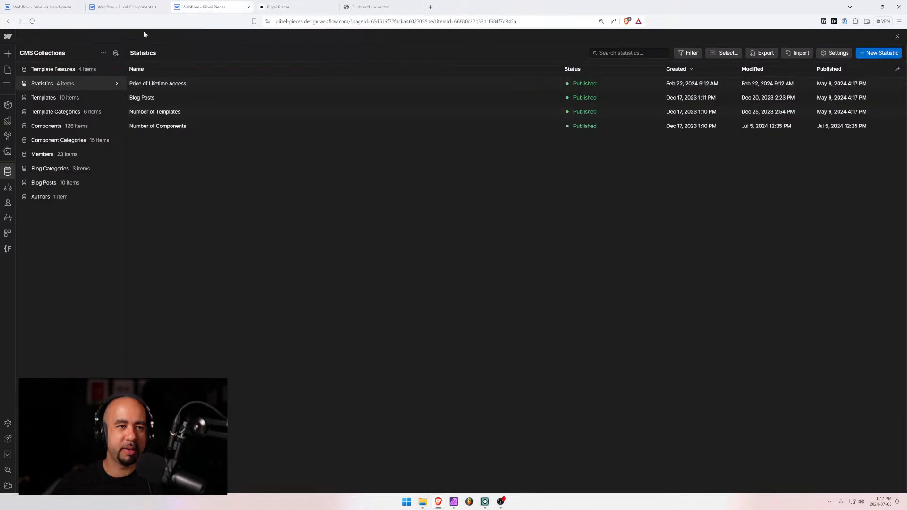
pyautogui.click(125, 6)
pyautogui.click(39, 36)
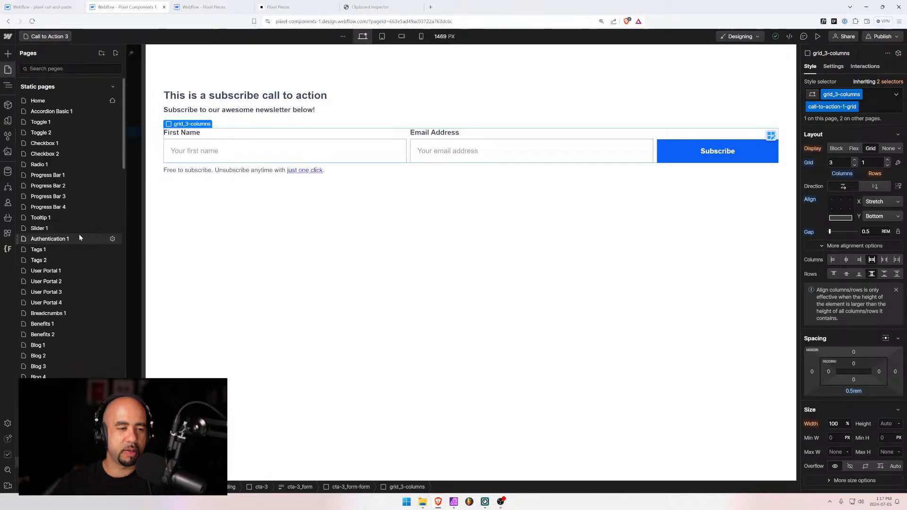
pyautogui.scroll(-5, 79, 234)
# Preview Call to Action 7 at a 1000 px canvas width and start a region screen capture
pyautogui.click(52, 291)
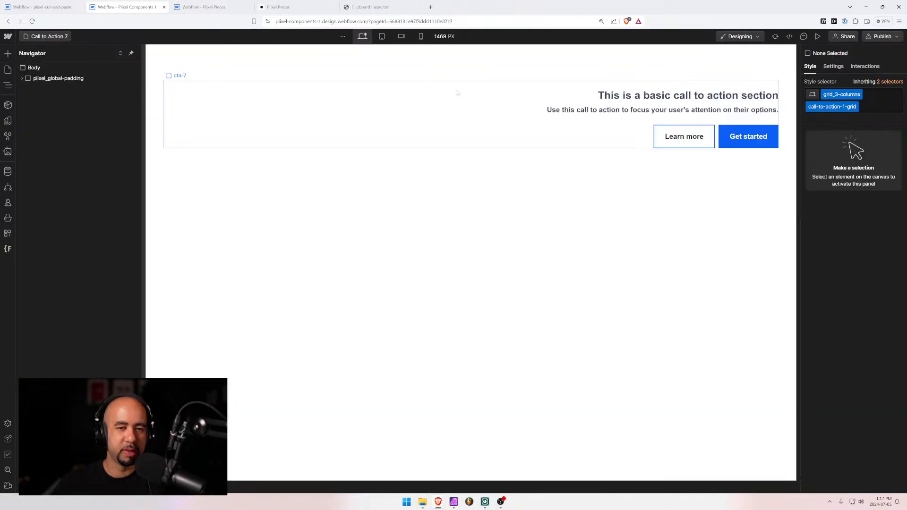
pyautogui.click(818, 37)
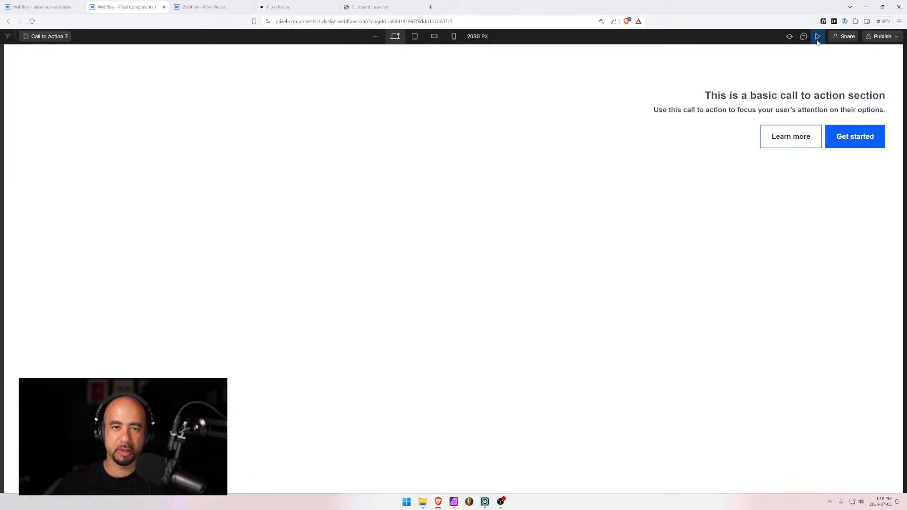
pyautogui.click(474, 37)
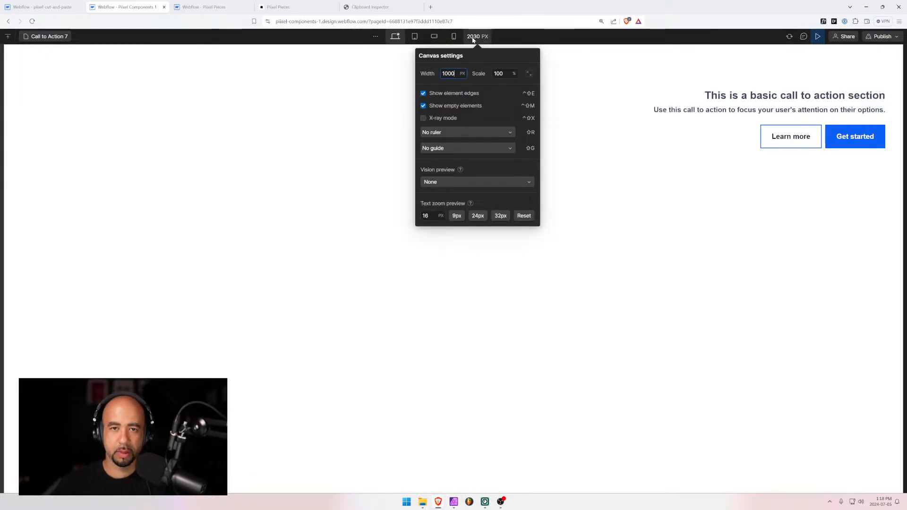
pyautogui.press('Return')
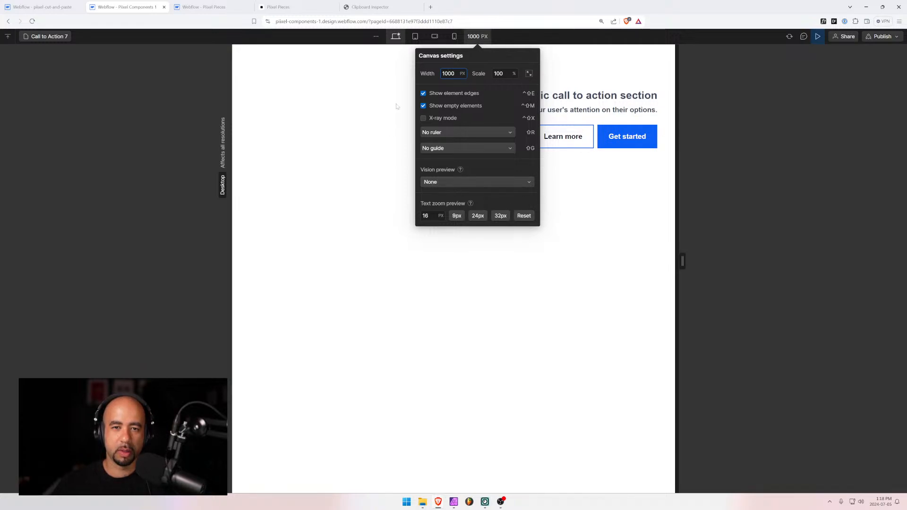
pyautogui.click(392, 54)
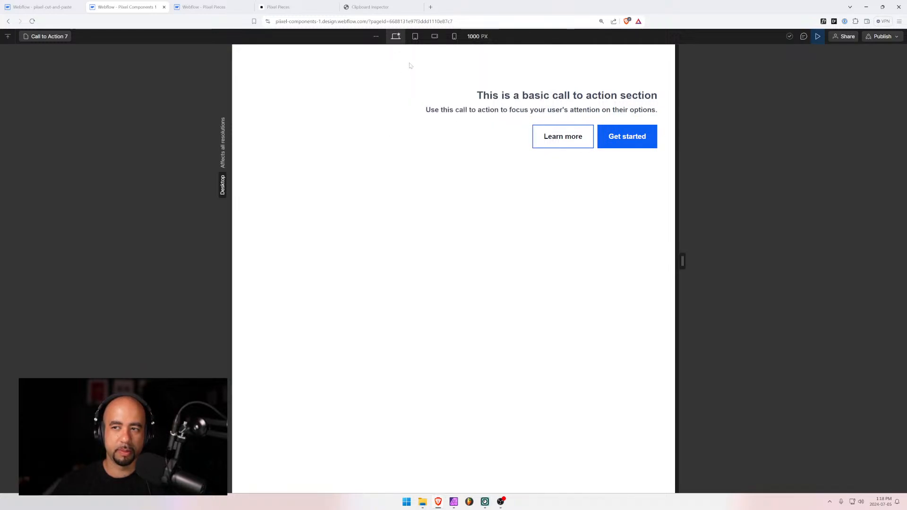
pyautogui.hotkey('ctrl', '+')
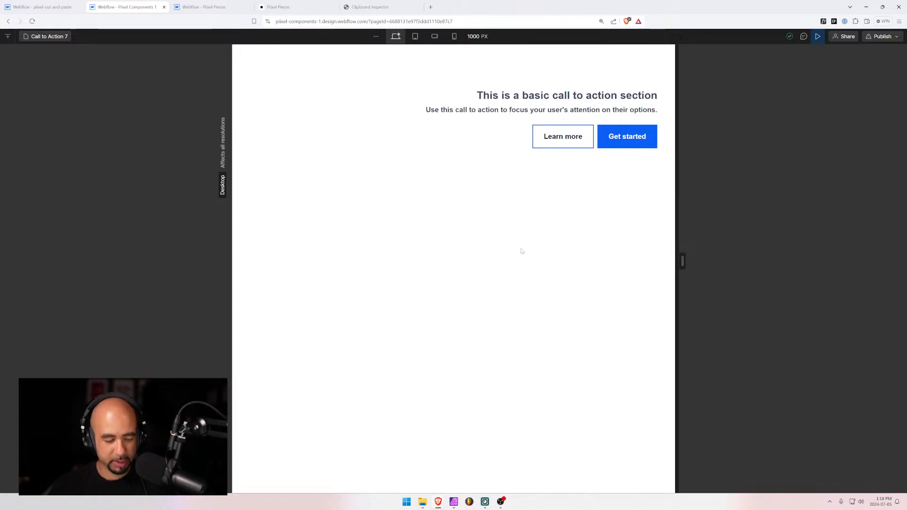
pyautogui.press('super+shift+s')
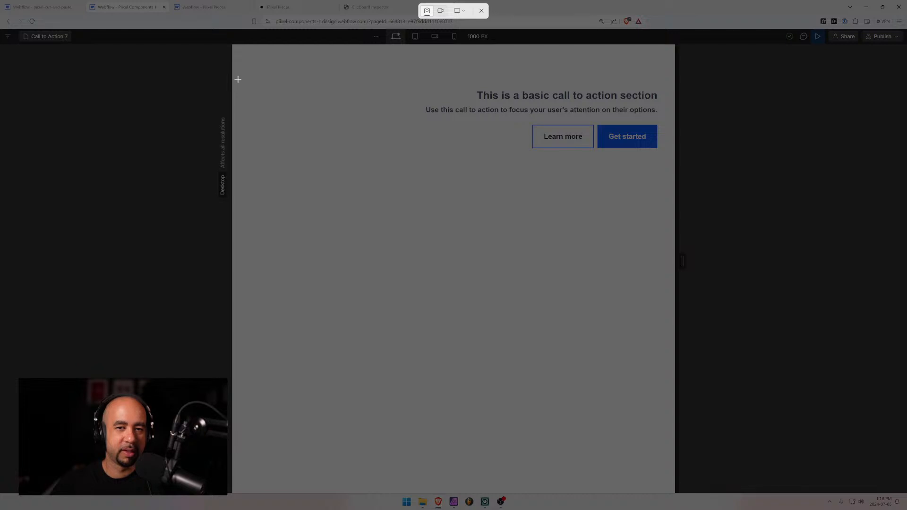
# Capture the Call to Action 7 section and paste it into Affinity Photo, page-width and vertically centred
pyautogui.moveTo(232, 77); pyautogui.dragTo(676, 167)
pyautogui.click(454, 502)
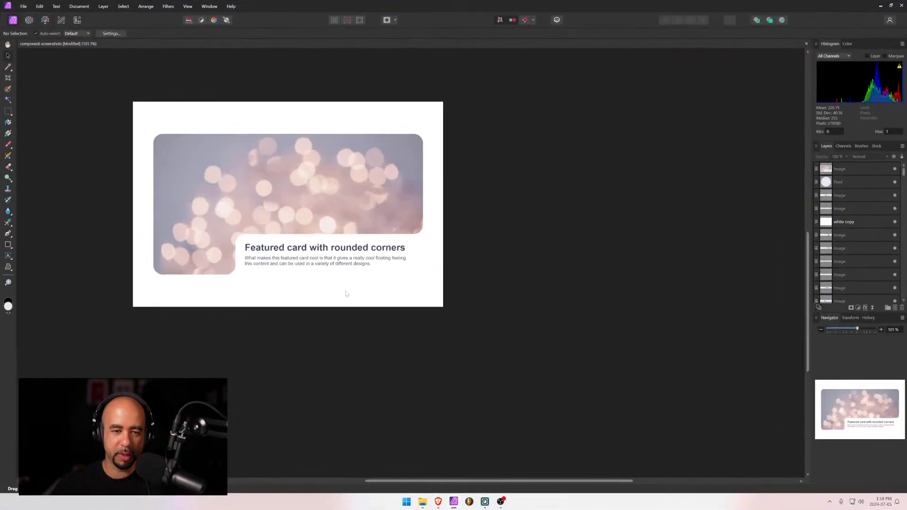
pyautogui.hotkey('ctrl', 'v')
pyautogui.moveTo(277, 253); pyautogui.dragTo(227, 198)
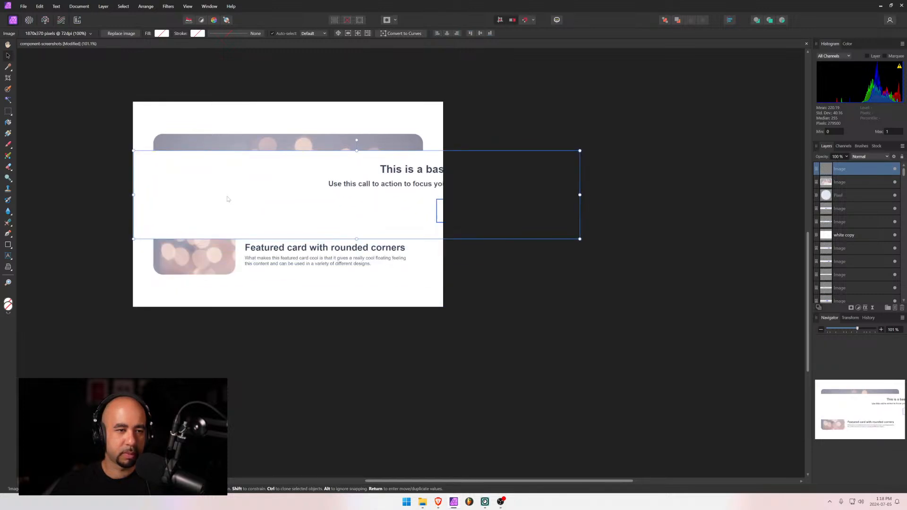
pyautogui.moveTo(580, 194); pyautogui.dragTo(440, 194)
pyautogui.hotkey('ctrl', 'z')
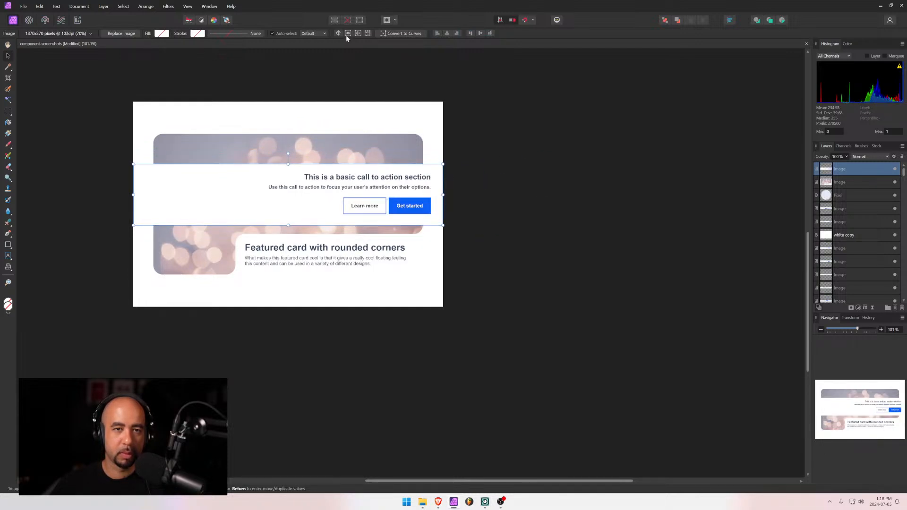
pyautogui.click(480, 33)
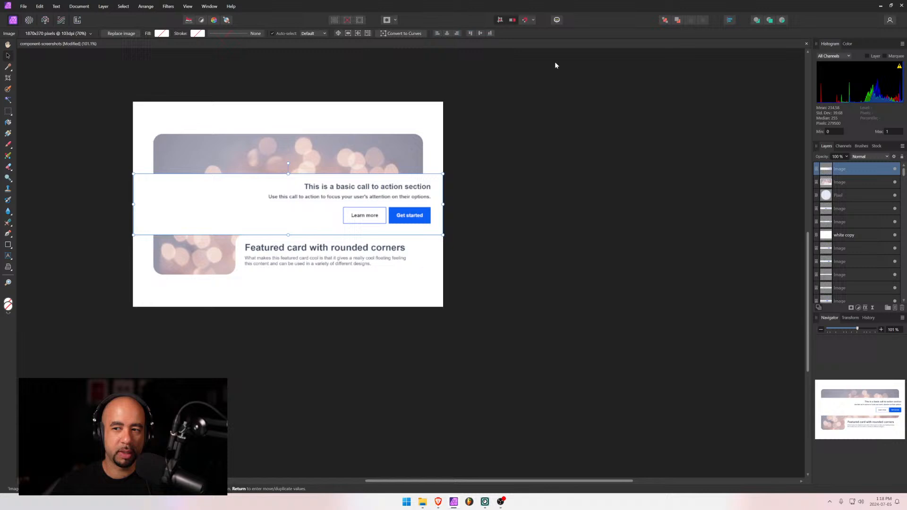
# Hide the previous featured card layer and export the page as JPEG cta-7 at quality 95
pyautogui.click(896, 183)
pyautogui.hotkey('ctrl', 'alt', 'shift', 'w')
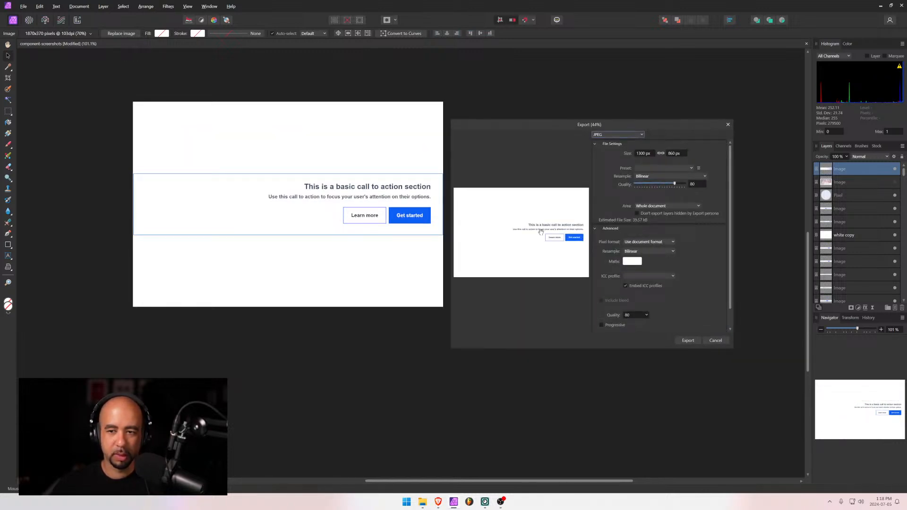
pyautogui.moveTo(673, 185); pyautogui.dragTo(682, 186)
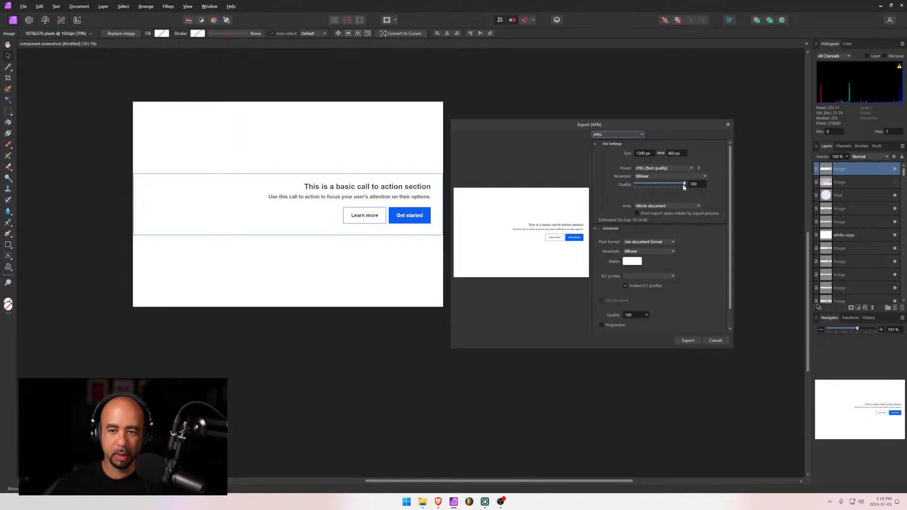
pyautogui.click(688, 340)
pyautogui.write('cta-7')
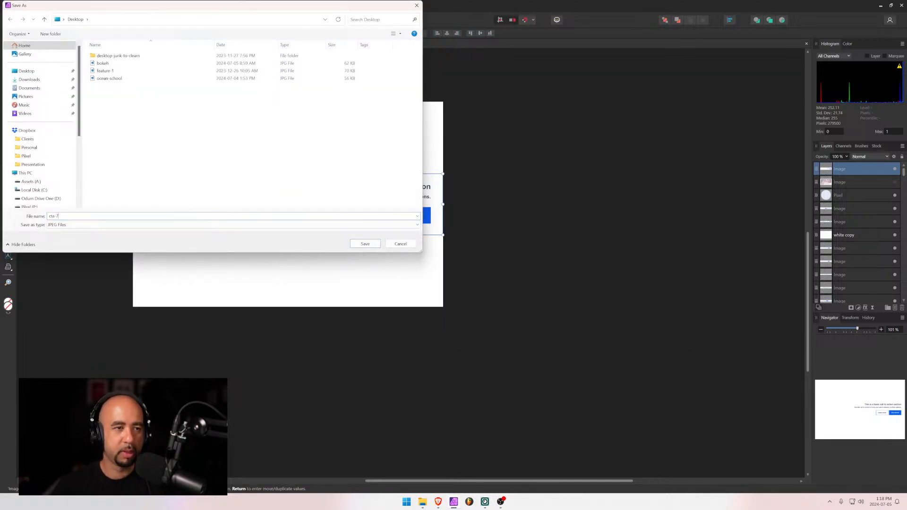
pyautogui.press('Return')
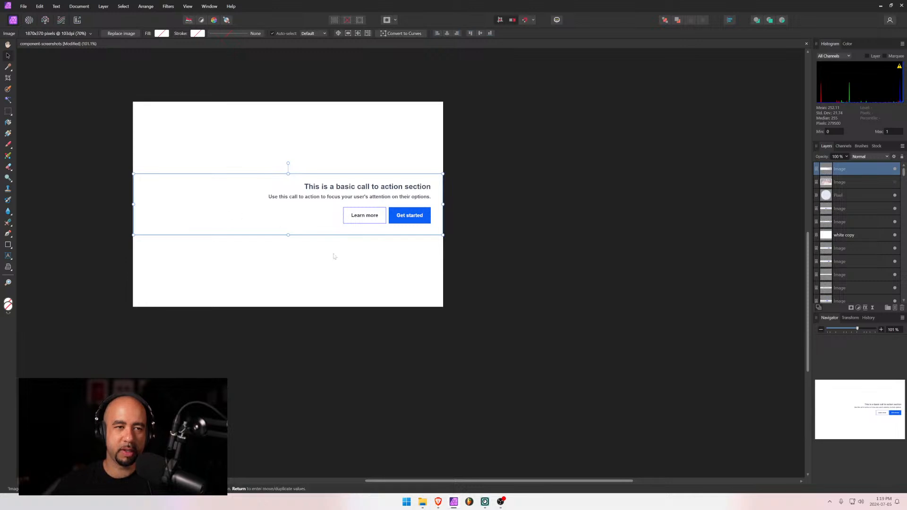
pyautogui.hotkey('alt', 'Tab')
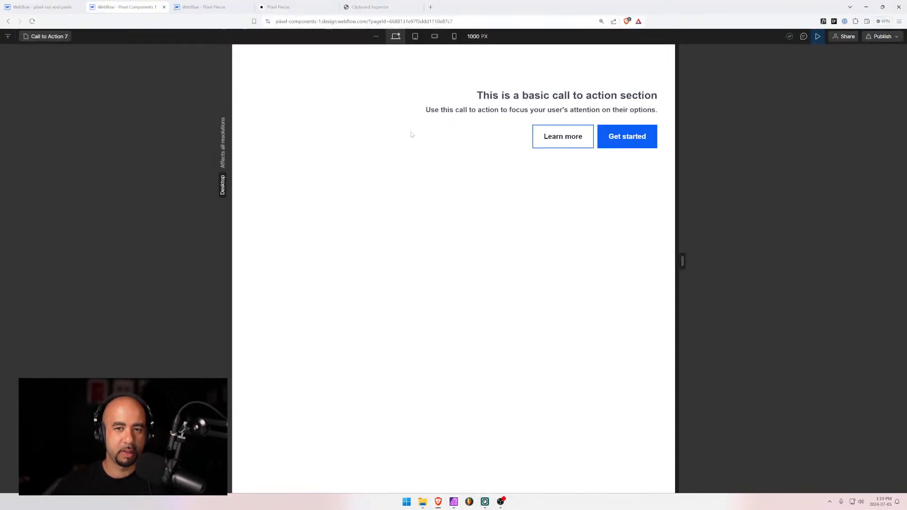
# Open the Call to Action 8 page by searching the page list for 8
pyautogui.click(47, 37)
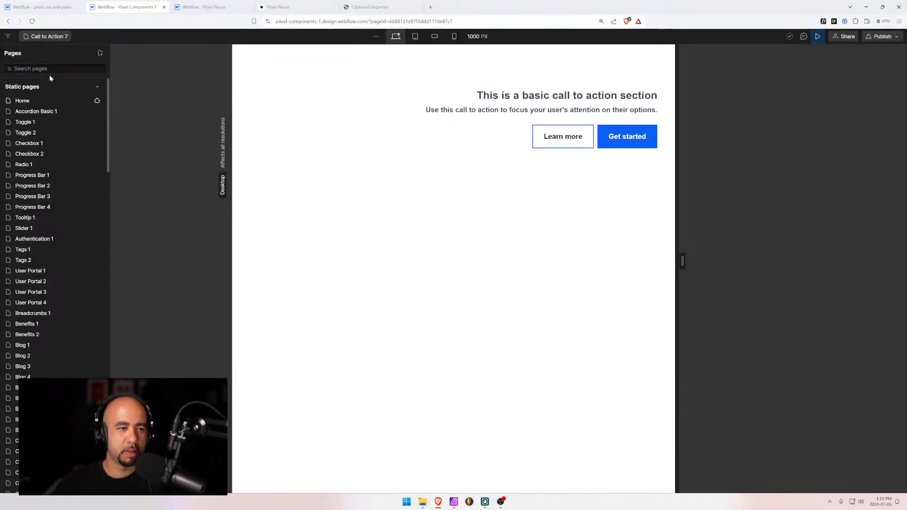
pyautogui.write('8')
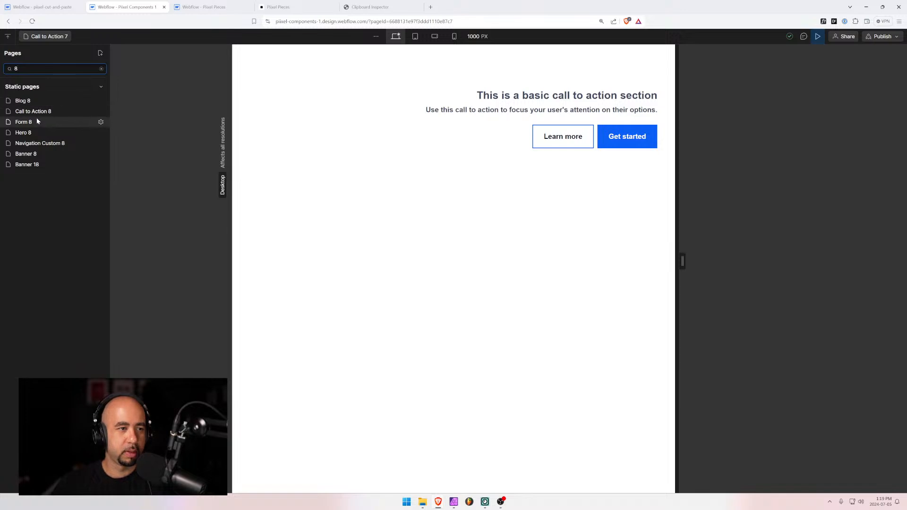
pyautogui.click(37, 111)
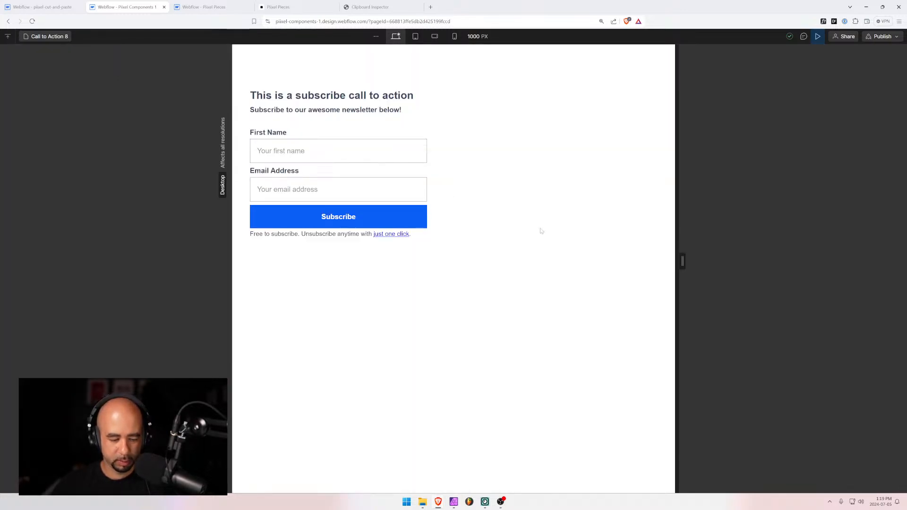
# Snip the Call to Action 8 subscribe form section as a screenshot
pyautogui.press('super+shift+s')
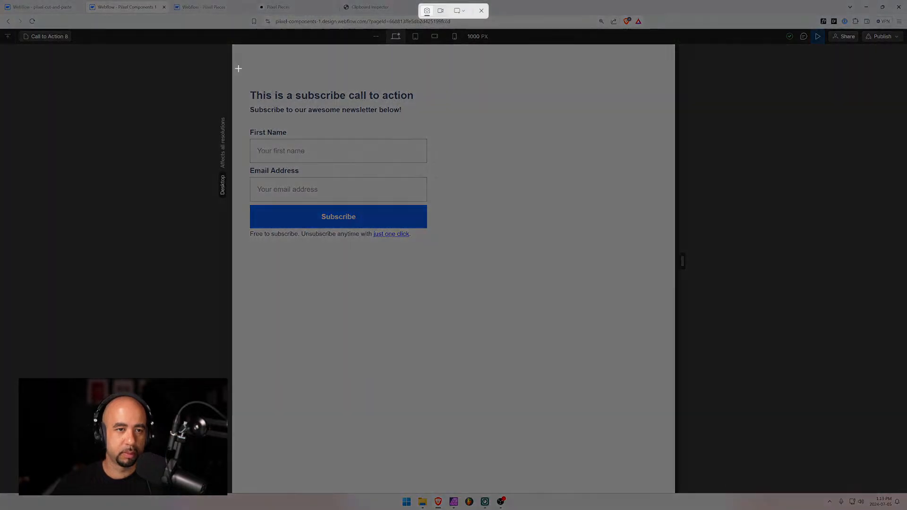
pyautogui.moveTo(231, 84); pyautogui.dragTo(675, 247)
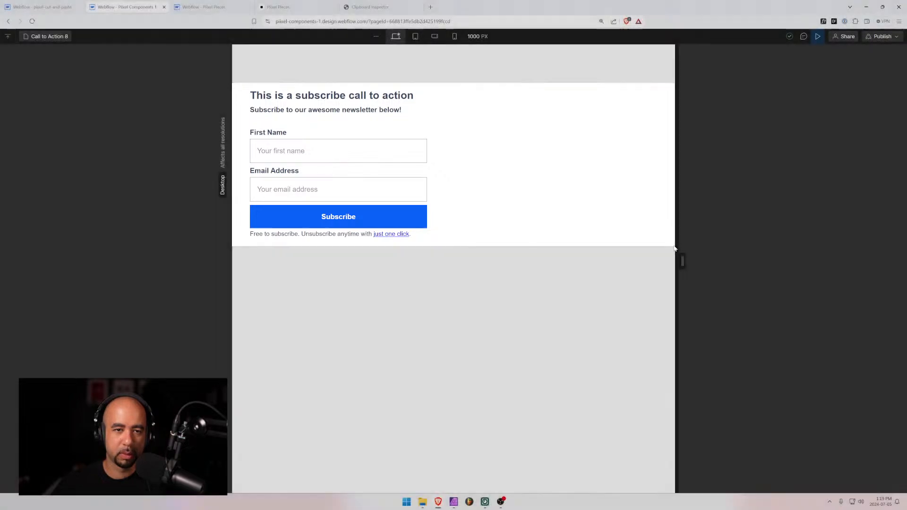
pyautogui.click(454, 504)
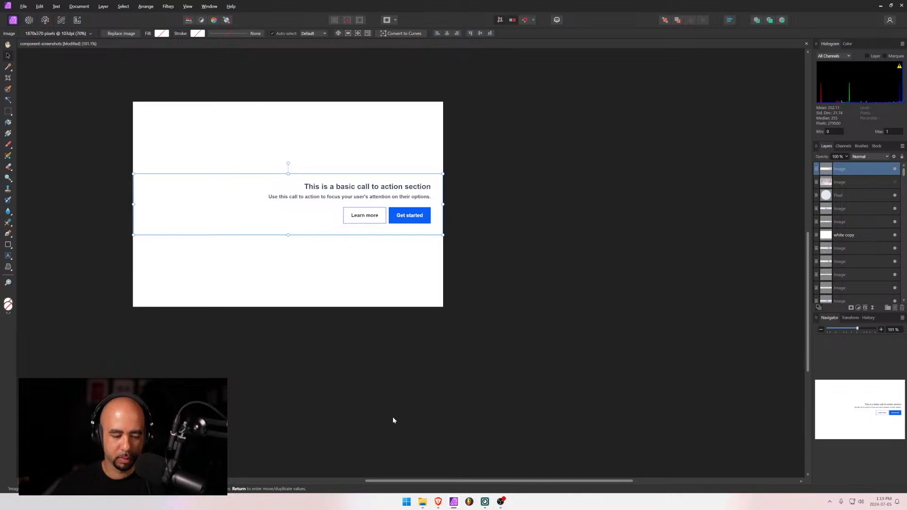
# Paste the subscribe form screenshot, shrink it to page width and centre it vertically
pyautogui.hotkey('ctrl', 'v')
pyautogui.moveTo(348, 241); pyautogui.dragTo(294, 189)
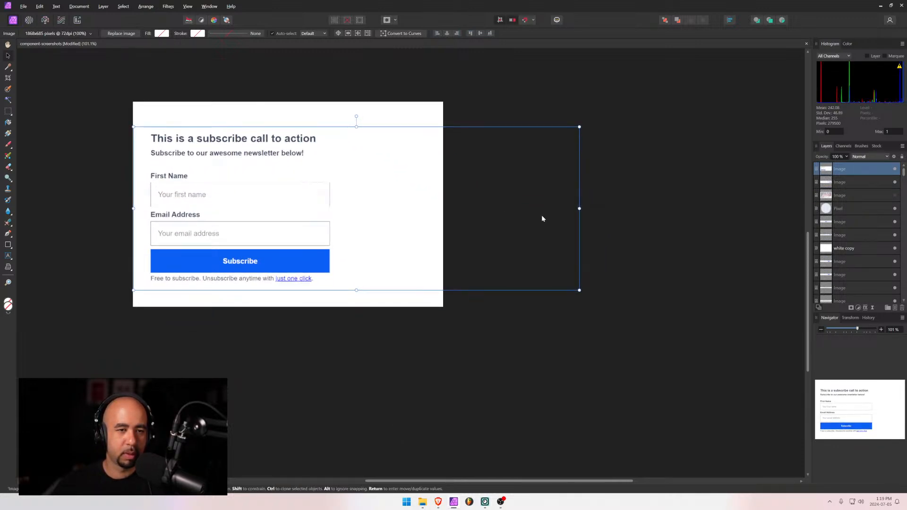
pyautogui.moveTo(579, 209); pyautogui.dragTo(443, 208)
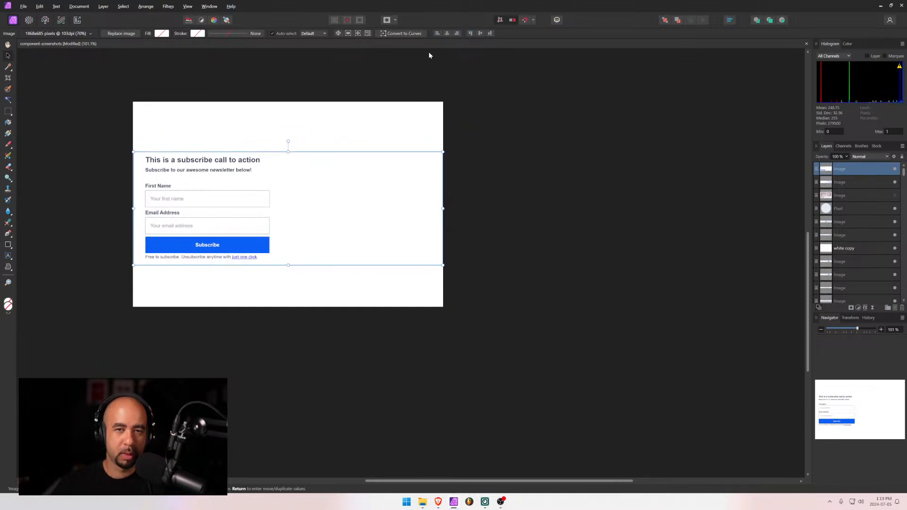
pyautogui.click(481, 34)
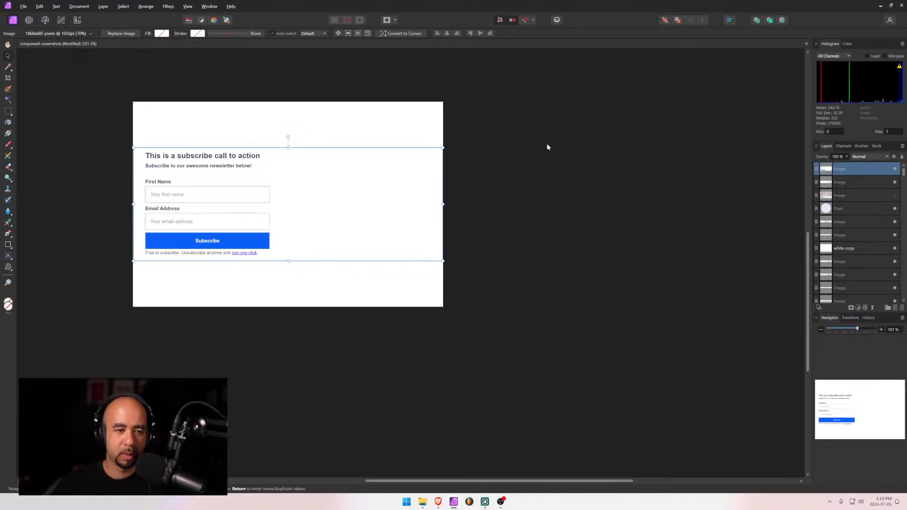
pyautogui.hotkey('ctrl', 'd')
# Export the page as a quality 90 JPEG named cta
pyautogui.hotkey('ctrl', 'alt', 'shift', 's')
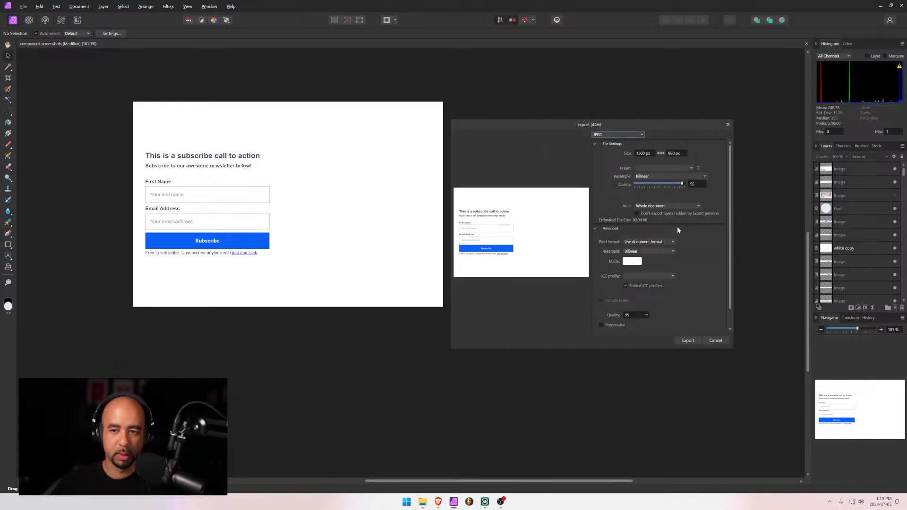
pyautogui.moveTo(679, 183); pyautogui.dragTo(680, 184)
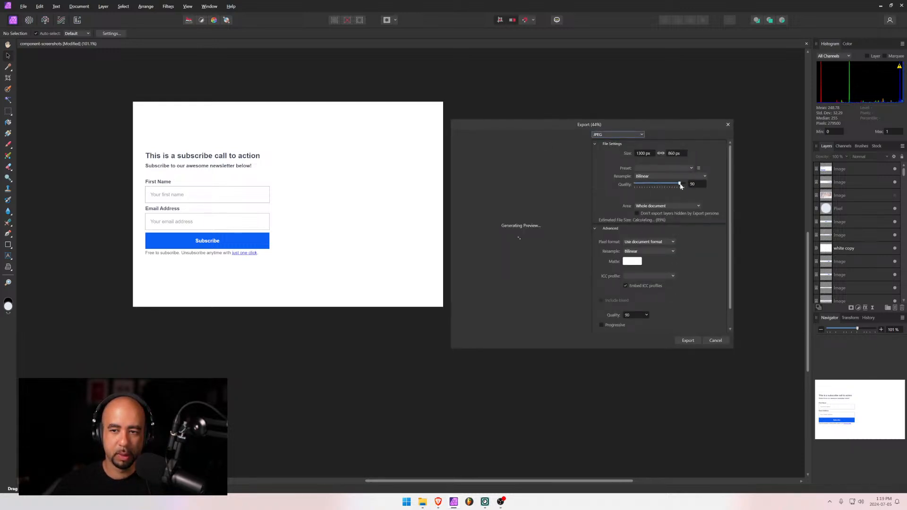
pyautogui.click(688, 341)
pyautogui.write('cta-8')
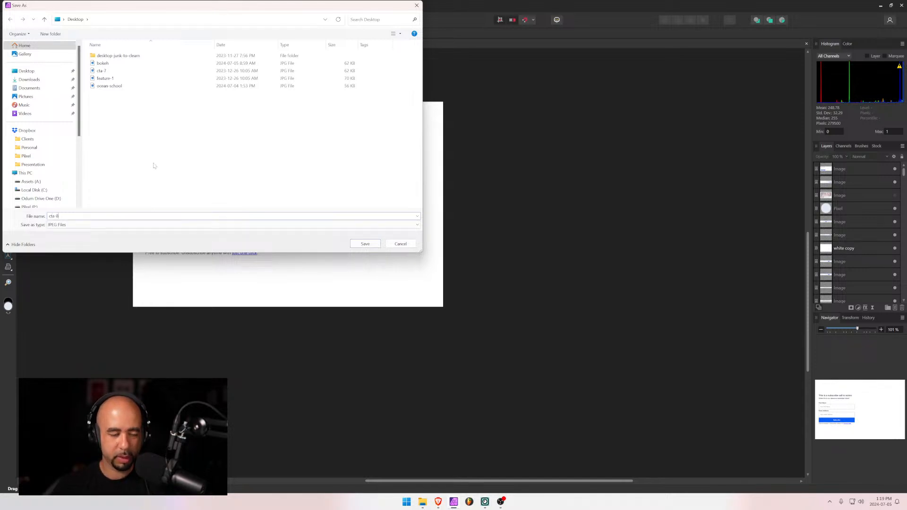
pyautogui.press('Return')
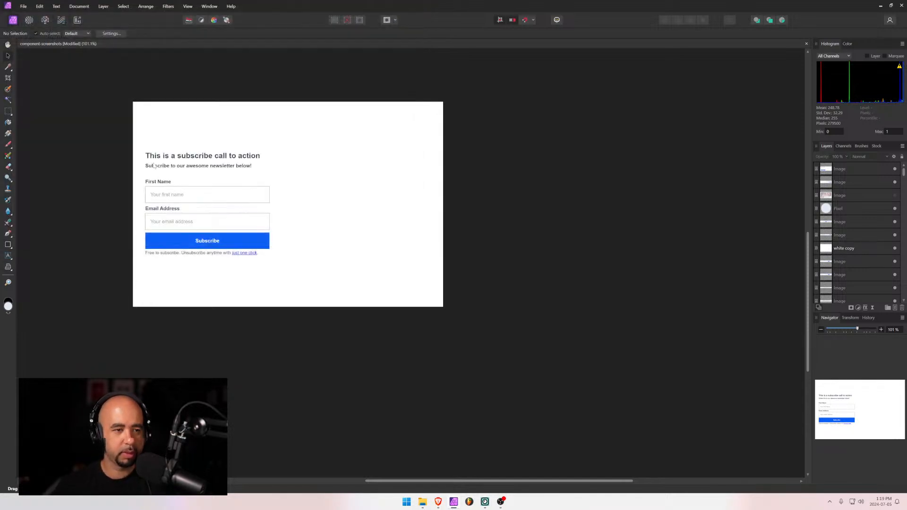
pyautogui.hotkey('alt', 'Tab')
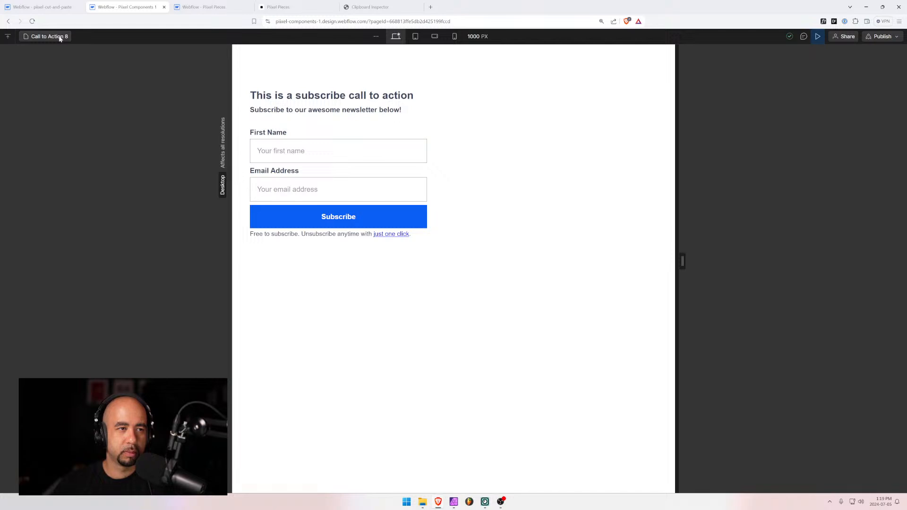
# Open the Call to Action 9 page from the page search
pyautogui.click(60, 38)
pyautogui.write('cta')
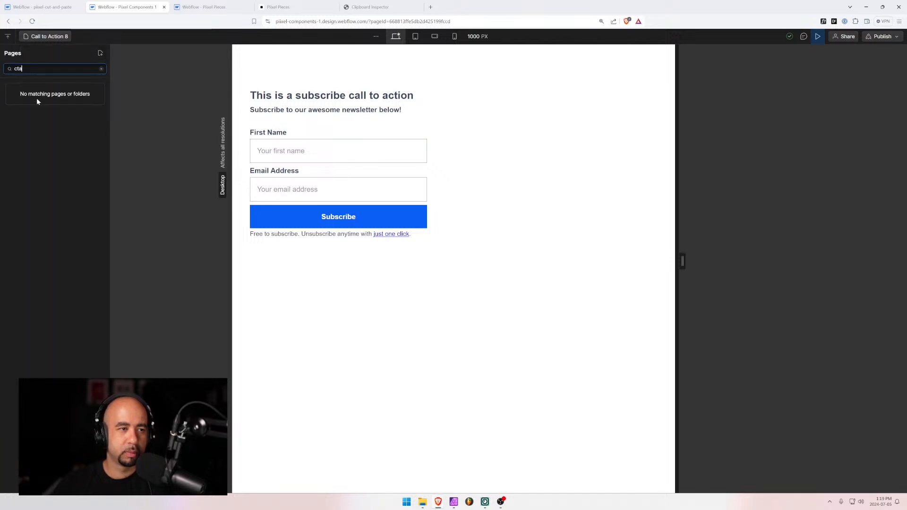
pyautogui.press('BackSpace')
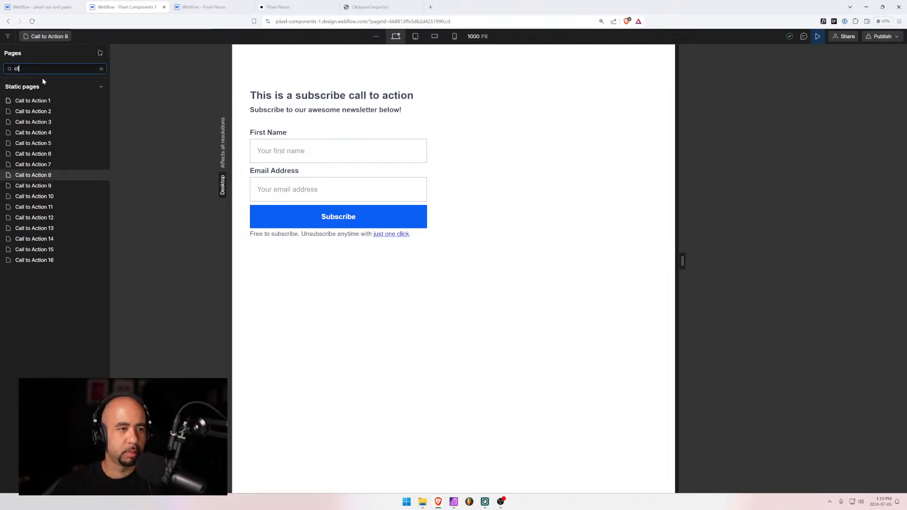
pyautogui.click(50, 185)
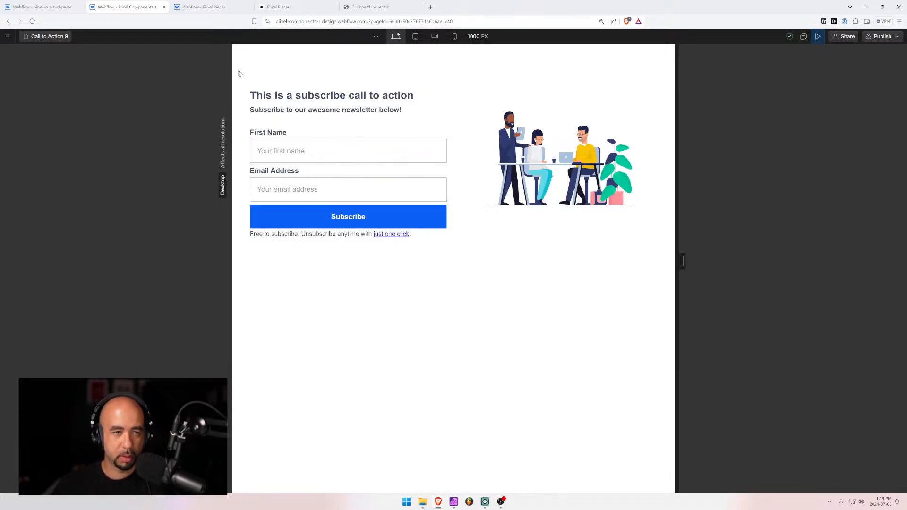
# Snip the Call to Action 9 subscribe section and paste it into Affinity Photo
pyautogui.press('super+shift+s')
pyautogui.moveTo(232, 77); pyautogui.dragTo(674, 253)
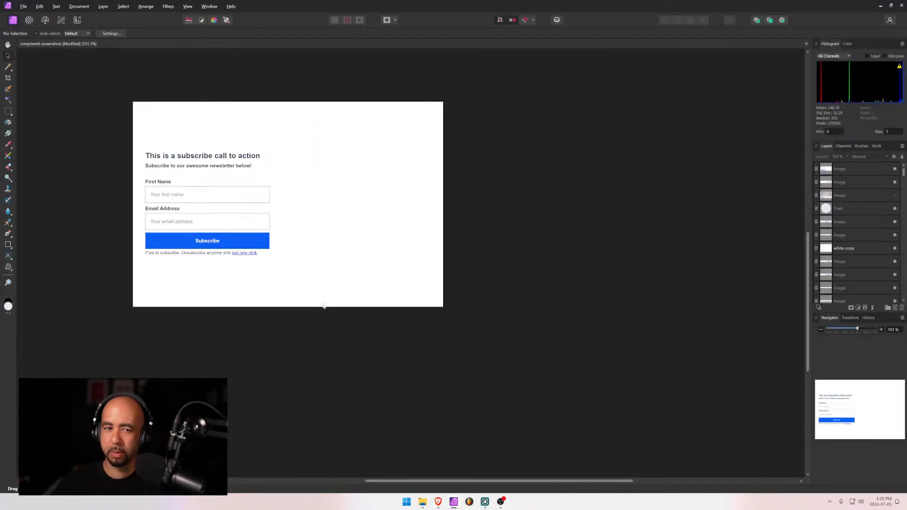
pyautogui.hotkey('ctrl', 'v')
# Scale the Call to Action 9 screenshot to canvas width and centre it horizontally and vertically
pyautogui.moveTo(276, 215); pyautogui.dragTo(230, 163)
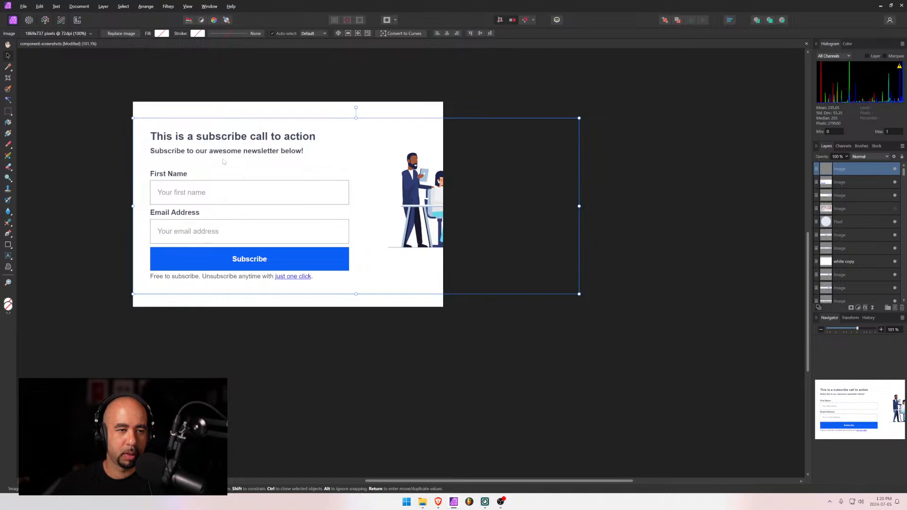
pyautogui.moveTo(579, 204); pyautogui.dragTo(443, 201)
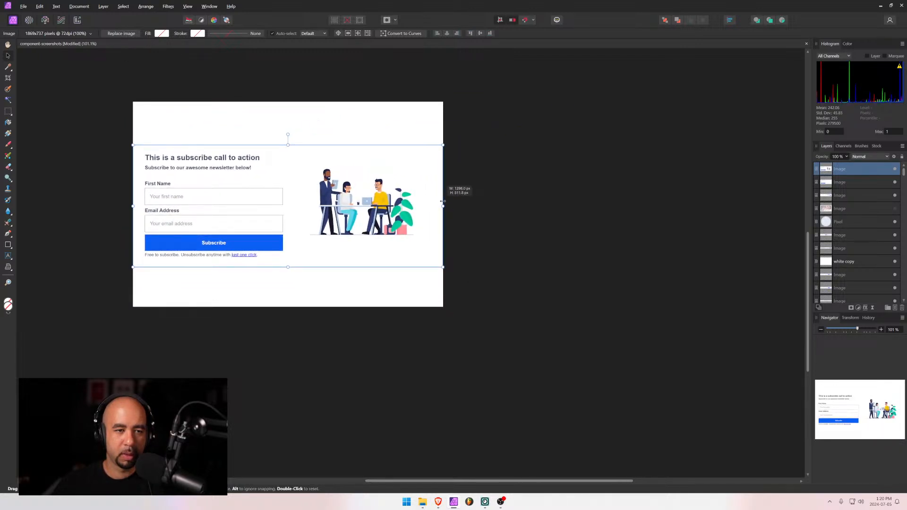
pyautogui.click(447, 33)
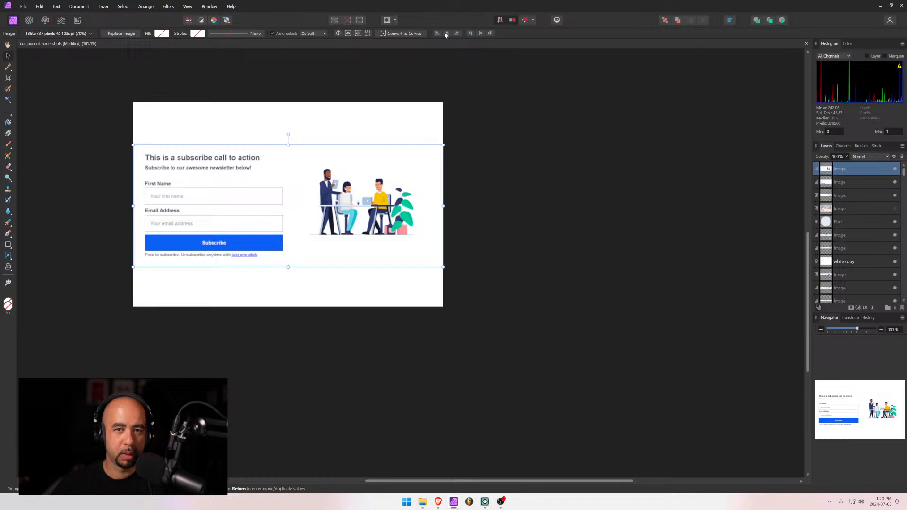
pyautogui.click(480, 34)
pyautogui.click(562, 130)
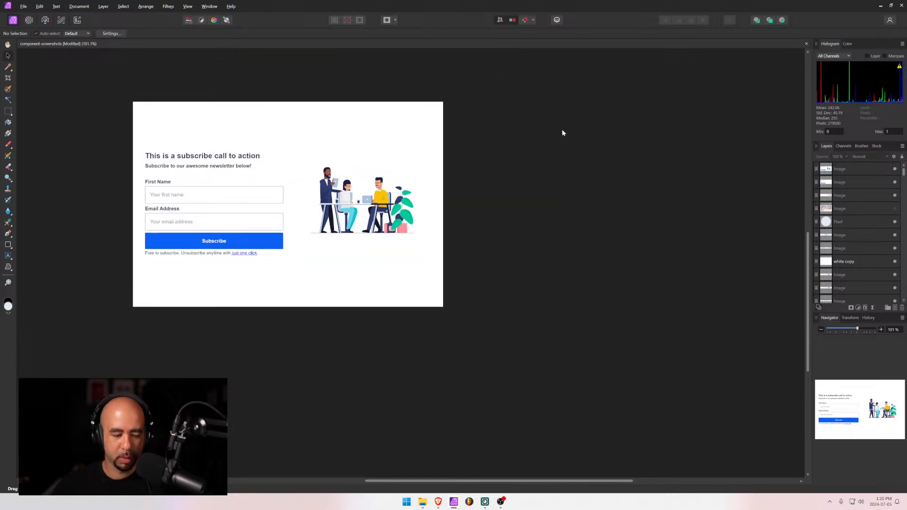
pyautogui.hotkey('ctrl', 'alt', 'shift', 'w')
# Export the canvas to the Desktop as a quality 80 JPEG named cta-9
pyautogui.click(688, 340)
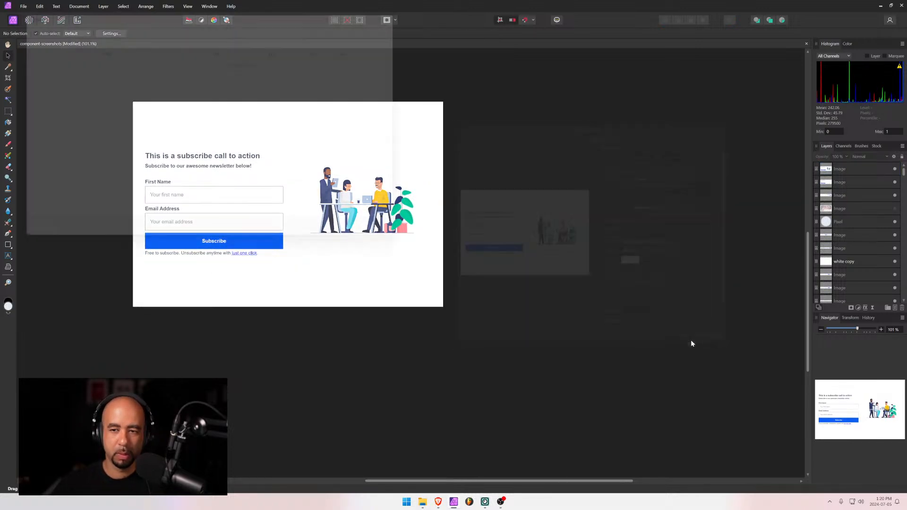
pyautogui.click(400, 243)
pyautogui.hotkey('ctrl', 'alt', 'shift', 'w')
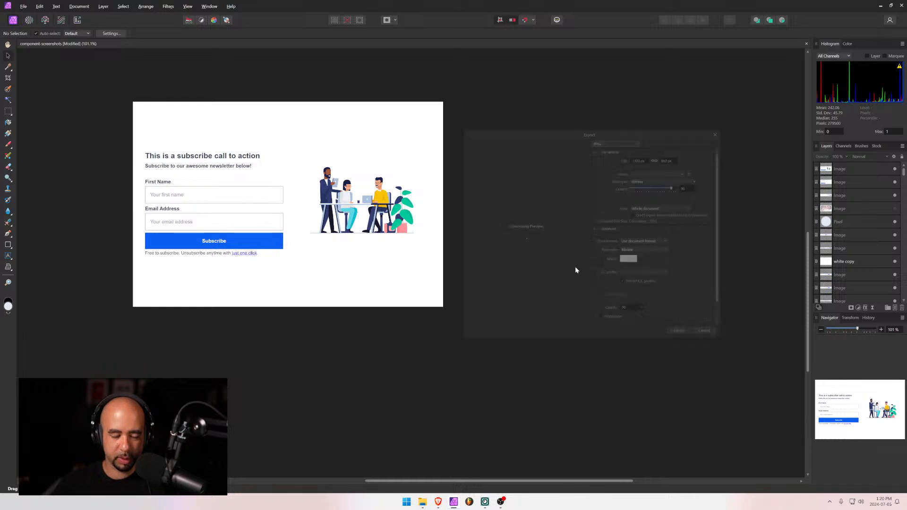
pyautogui.click(675, 184)
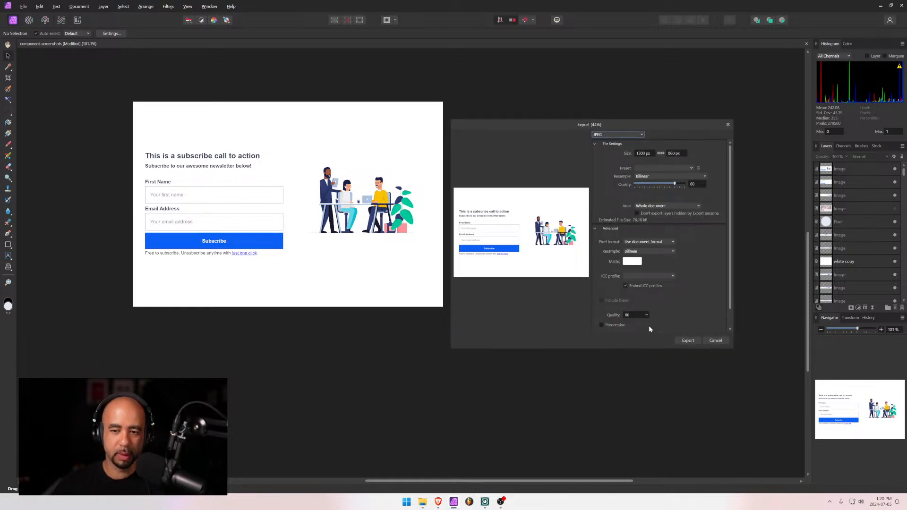
pyautogui.click(688, 340)
pyautogui.write('c')
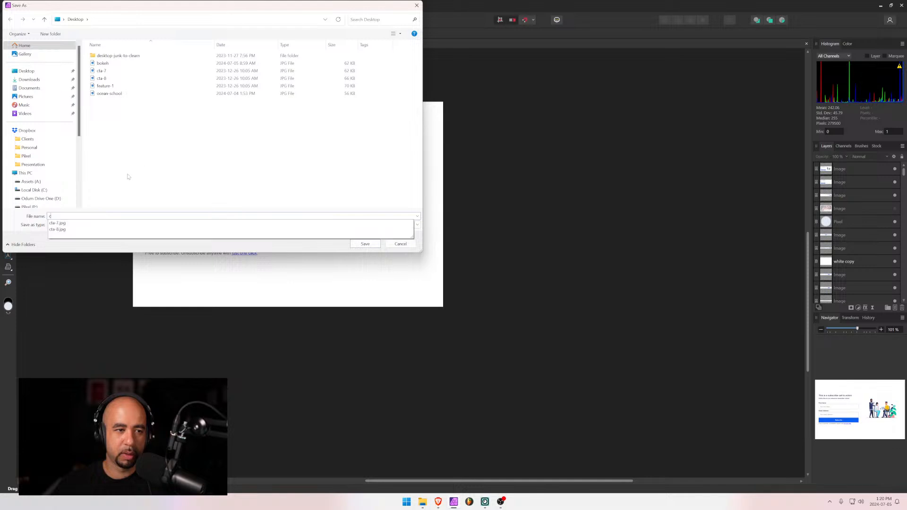
pyautogui.write('ta-9')
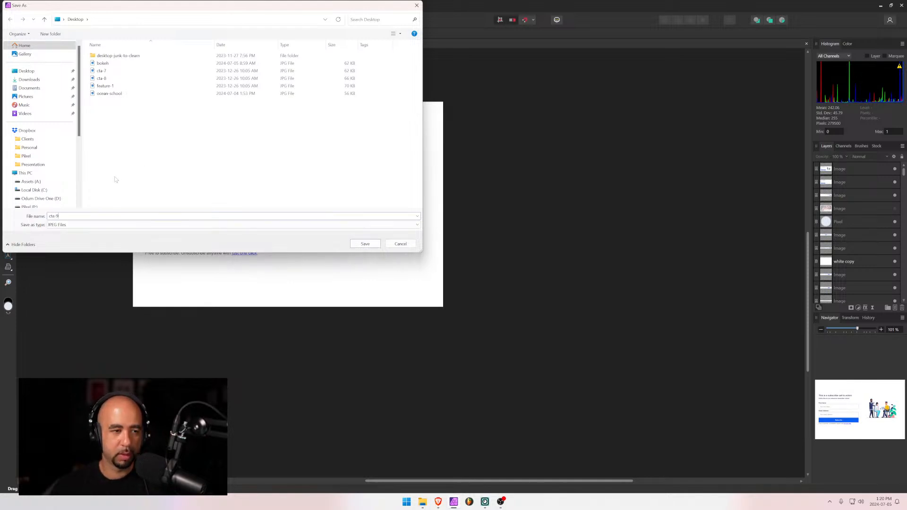
pyautogui.click(376, 244)
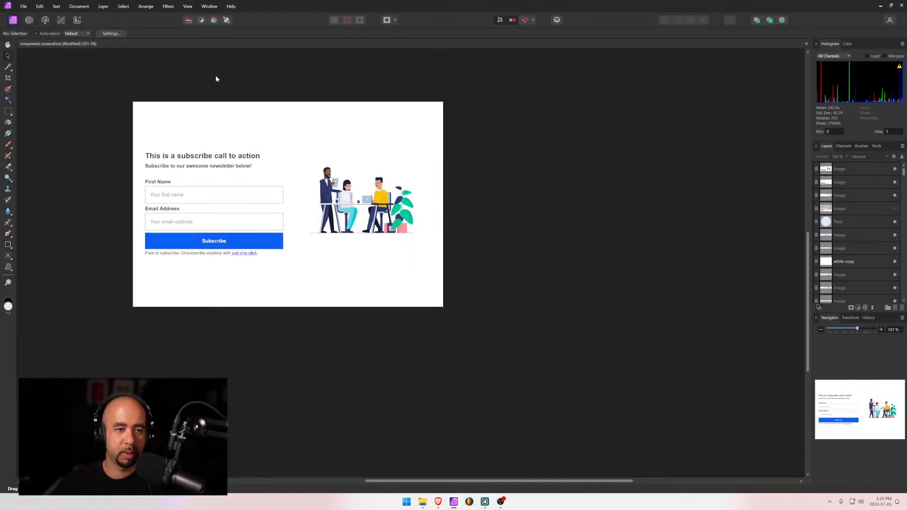
pyautogui.hotkey('alt', 'Tab')
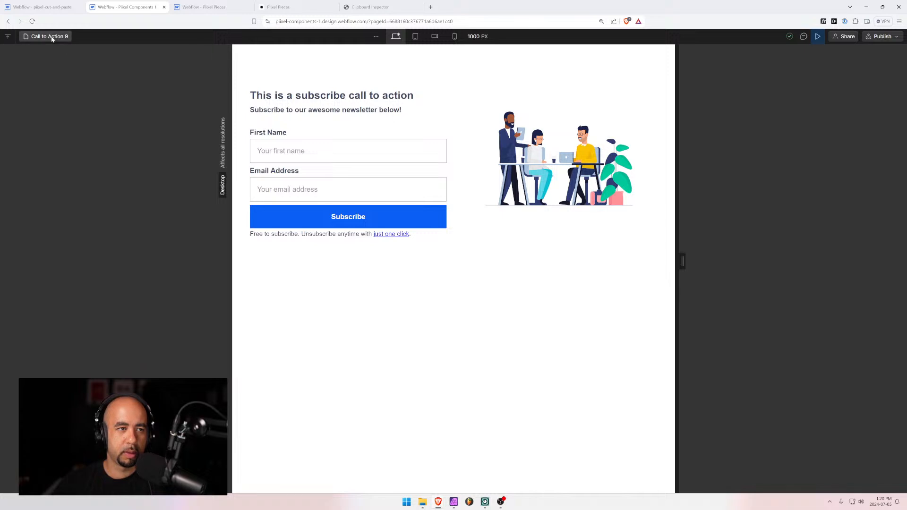
# Open the Call to Action 10 page by searching the page list for "ca"
pyautogui.click(52, 38)
pyautogui.write('ca')
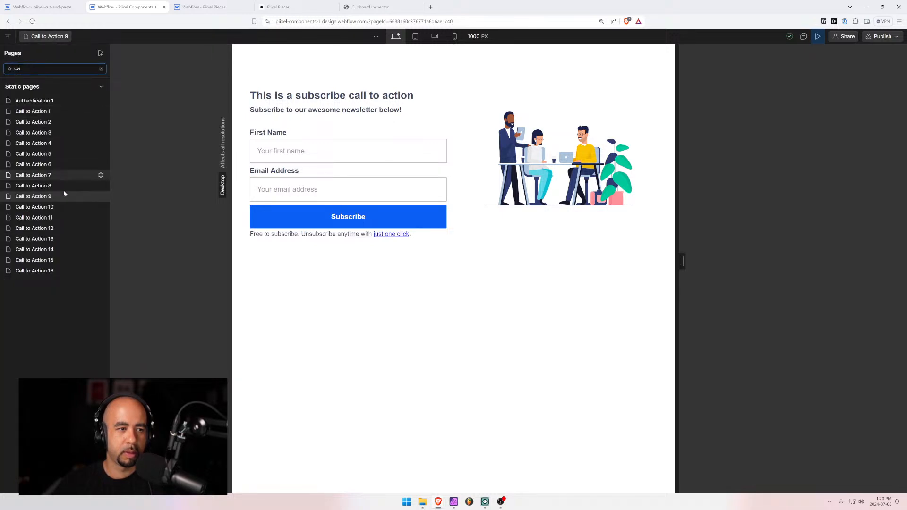
pyautogui.click(57, 208)
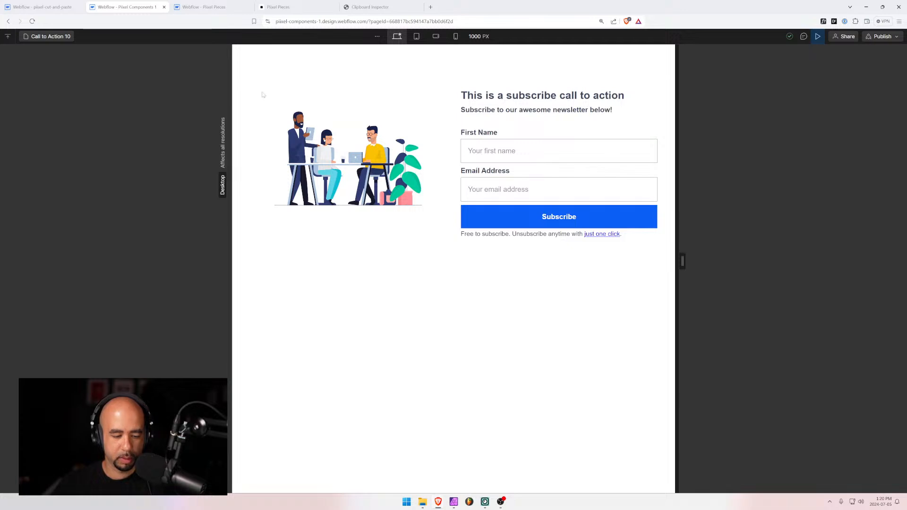
# Snip the Call to Action 10 subscribe section as a screenshot
pyautogui.press('super+shift+s')
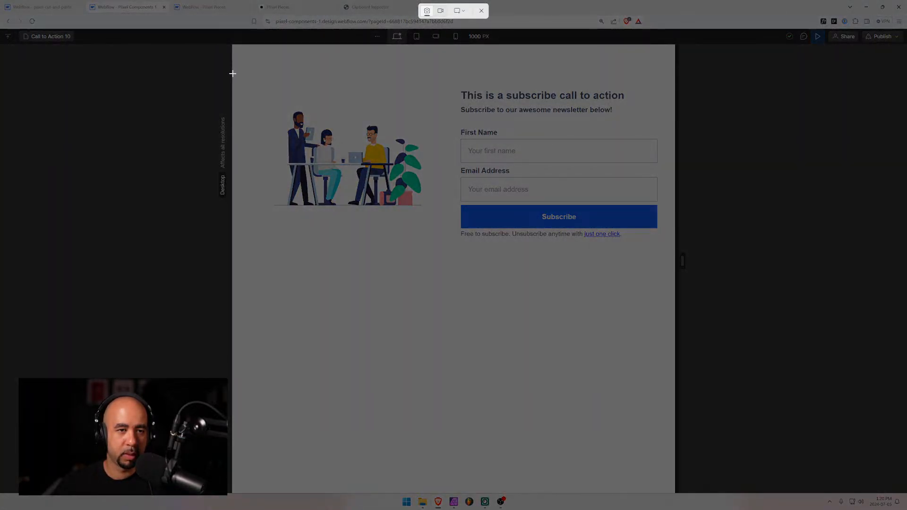
pyautogui.moveTo(232, 73); pyautogui.dragTo(675, 255)
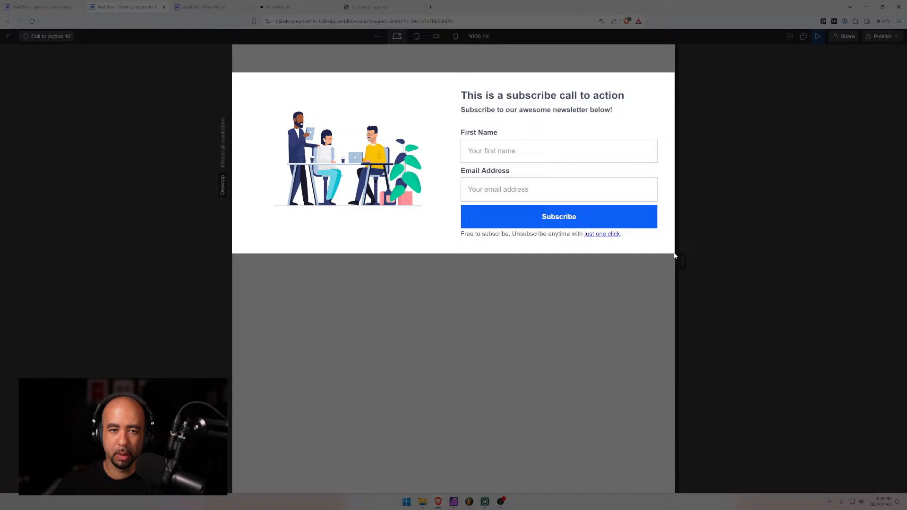
pyautogui.moveTo(674, 255); pyautogui.dragTo(675, 256)
# Paste the Call to Action 10 screenshot, fit it to canvas width and centre it vertically
pyautogui.click(454, 502)
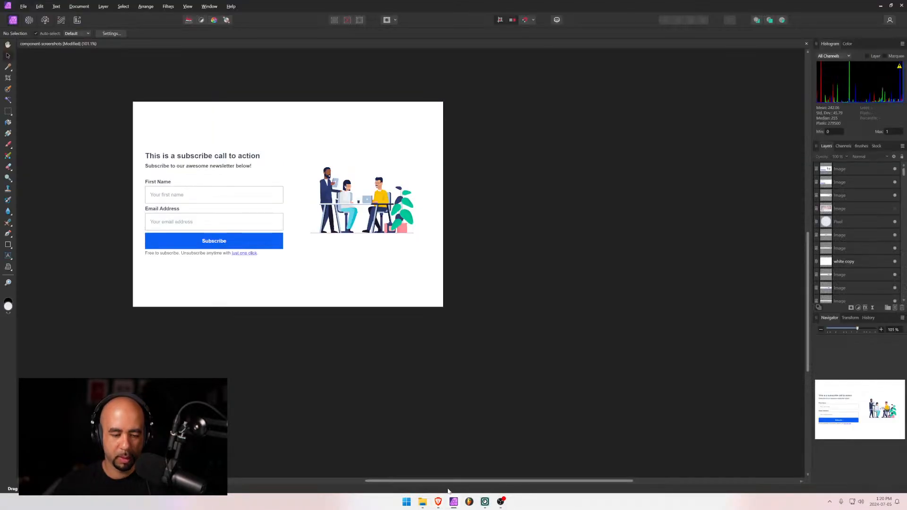
pyautogui.hotkey('ctrl', 'v')
pyautogui.moveTo(297, 255); pyautogui.dragTo(241, 199)
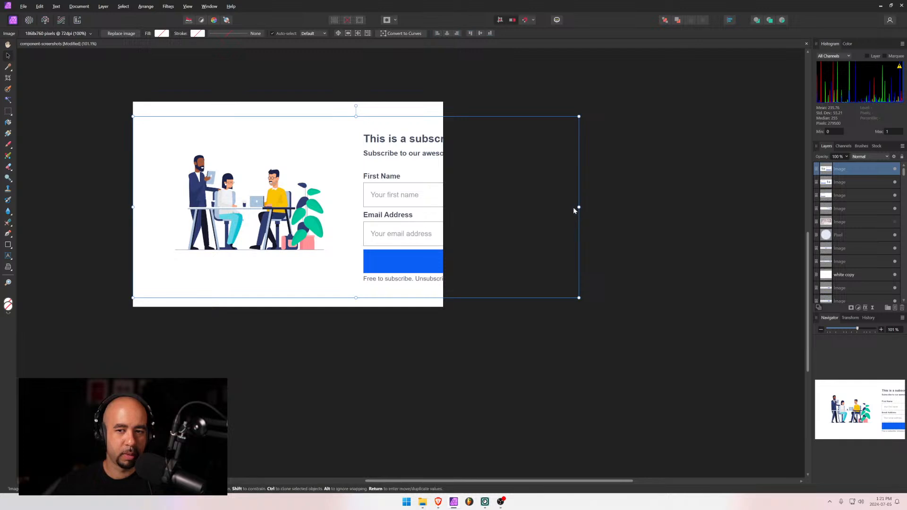
pyautogui.moveTo(579, 207); pyautogui.dragTo(443, 197)
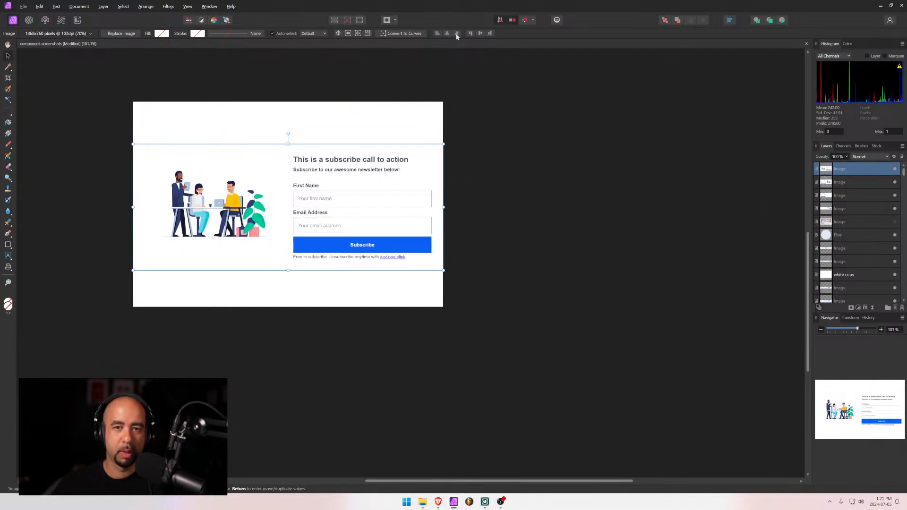
pyautogui.click(479, 33)
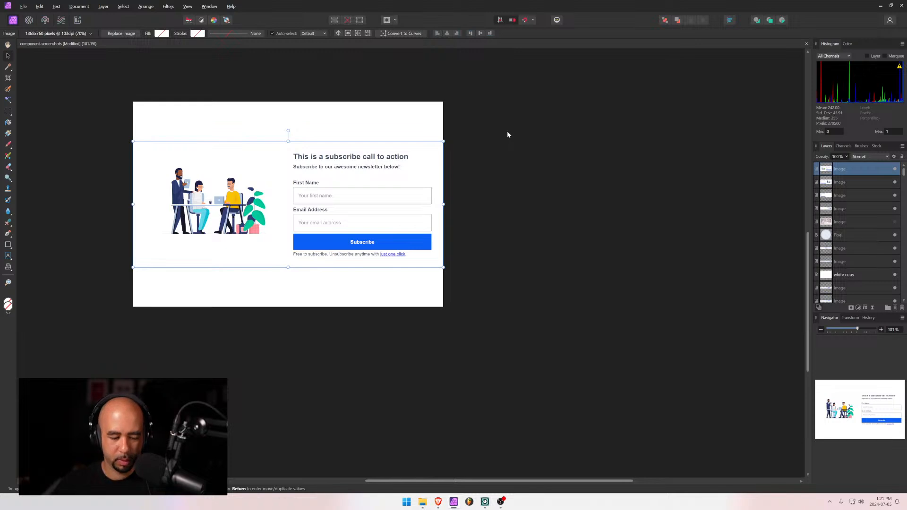
# Export the canvas to the Desktop as JPEG cta-10
pyautogui.hotkey('ctrl', 'alt', 'shift', 's')
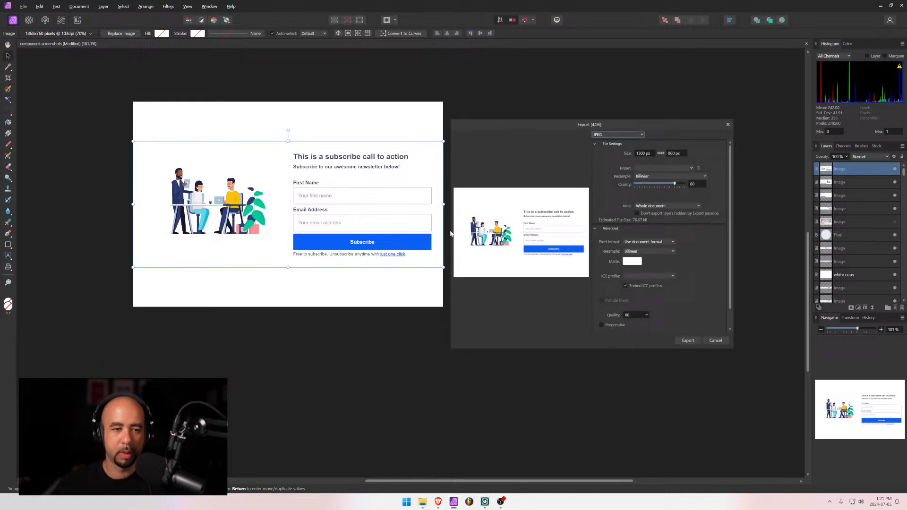
pyautogui.click(688, 341)
pyautogui.write('cta')
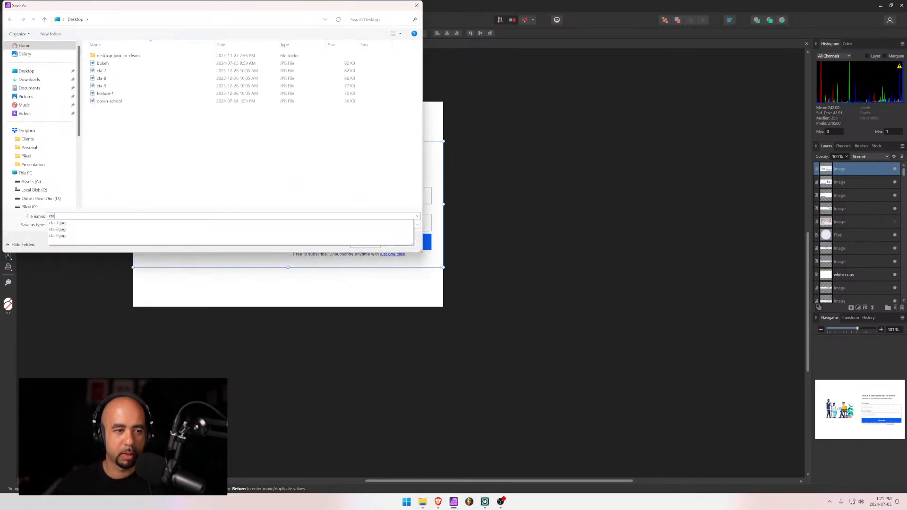
pyautogui.write('-10')
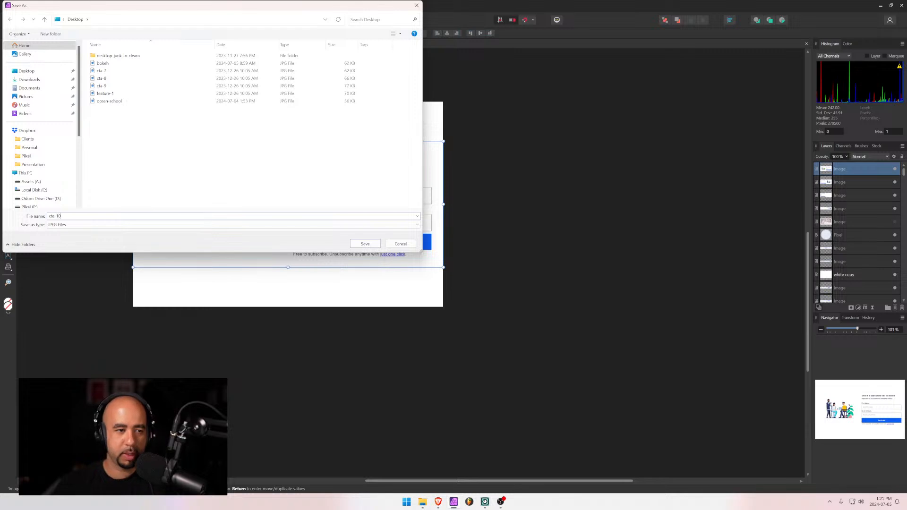
pyautogui.click(365, 243)
pyautogui.hotkey('alt', 'Tab')
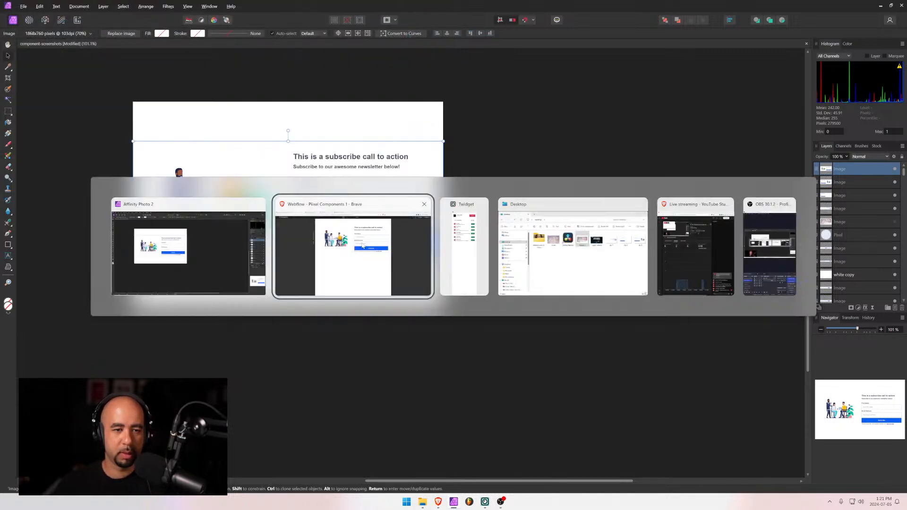
# Open the Call to Action 11 page by searching the page list for "ca"
pyautogui.click(60, 37)
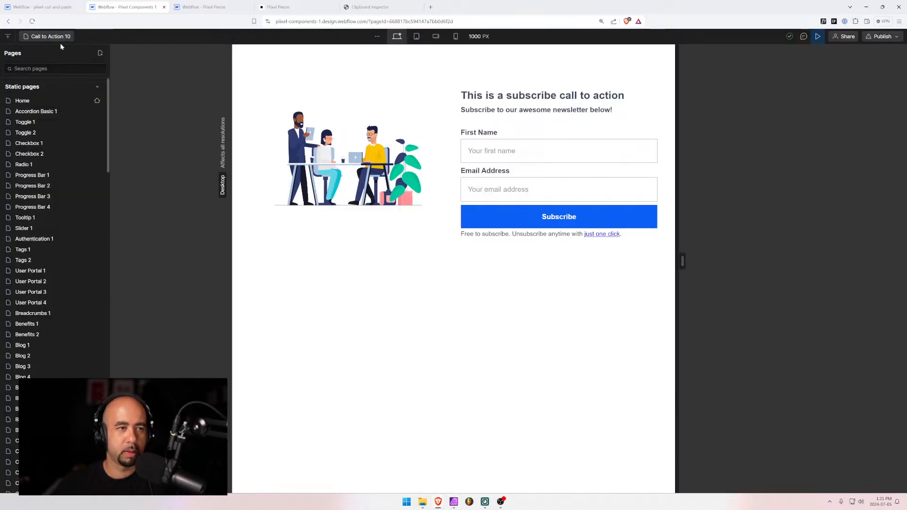
pyautogui.write('ca')
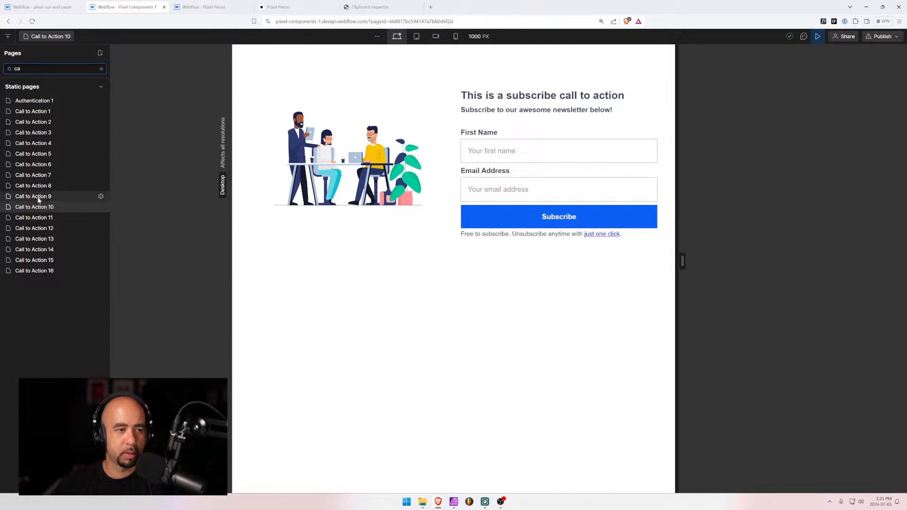
pyautogui.click(38, 217)
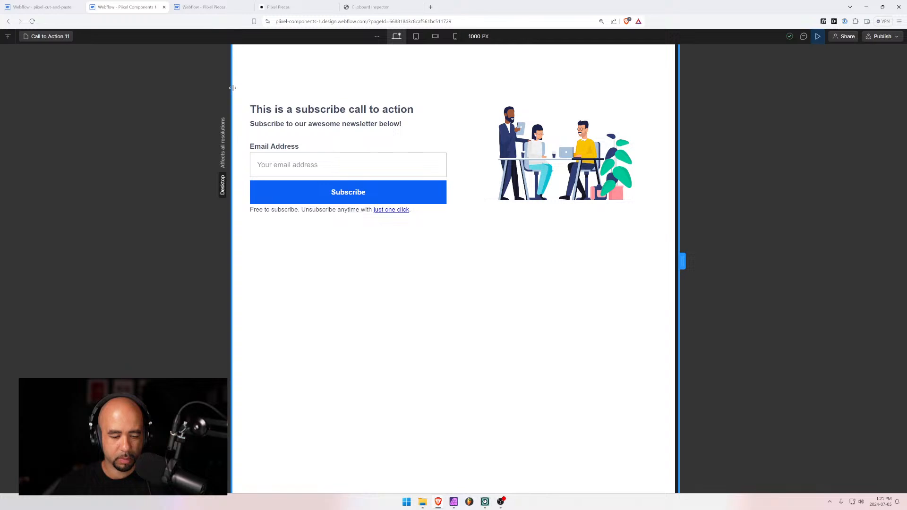
# Snip the Call to Action 11 subscribe section as a screenshot
pyautogui.press('super+shift+s')
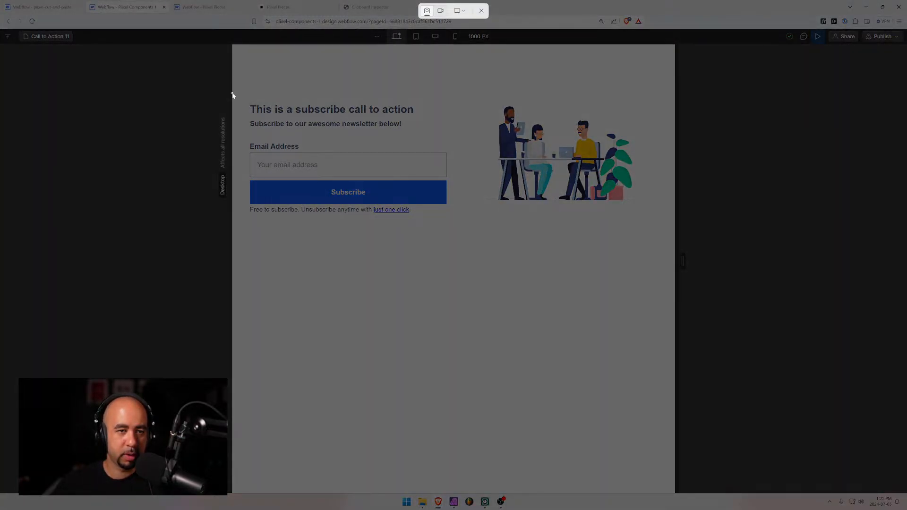
pyautogui.moveTo(233, 92); pyautogui.dragTo(675, 230)
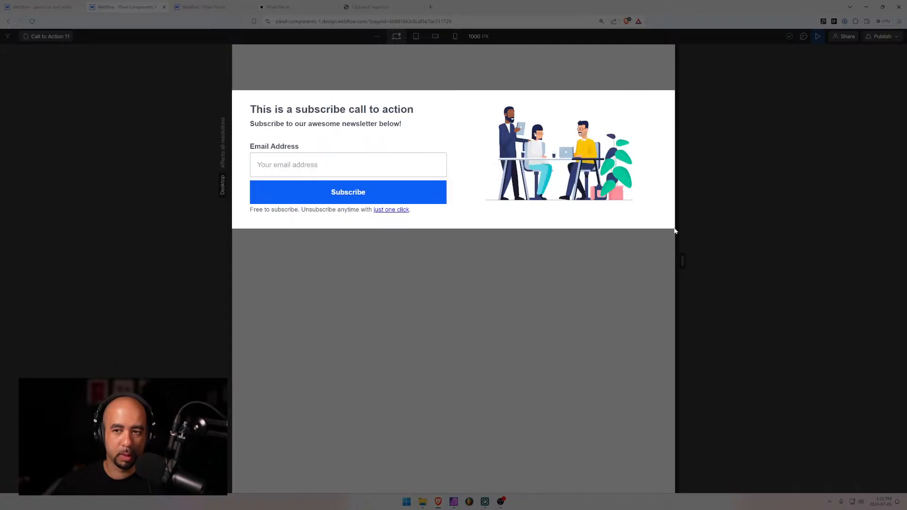
pyautogui.moveTo(675, 231); pyautogui.dragTo(674, 230)
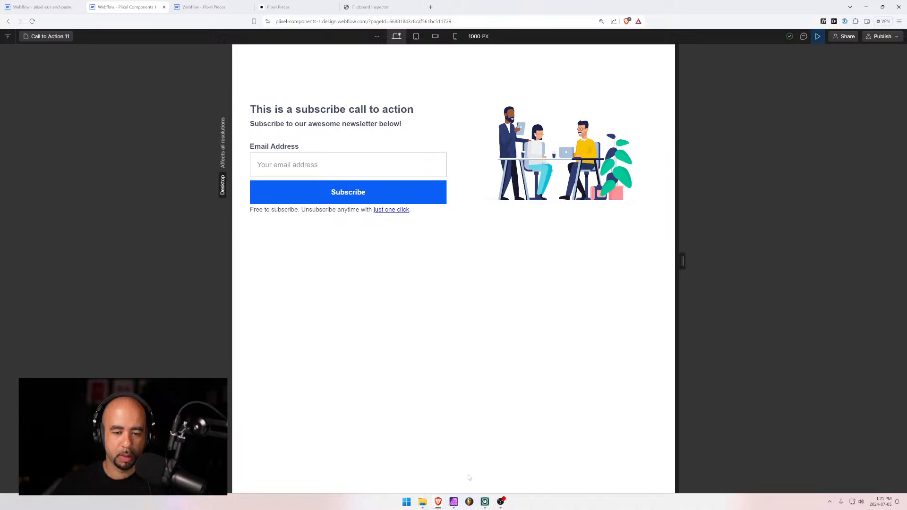
pyautogui.click(454, 502)
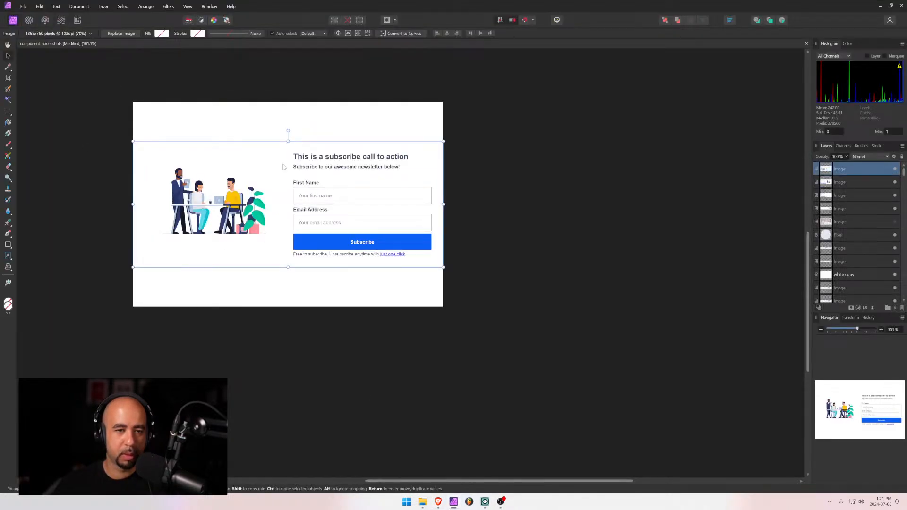
# Nudge the Call to Action 11 screenshot down so it sits vertically centred on the canvas
pyautogui.moveTo(423, 507)
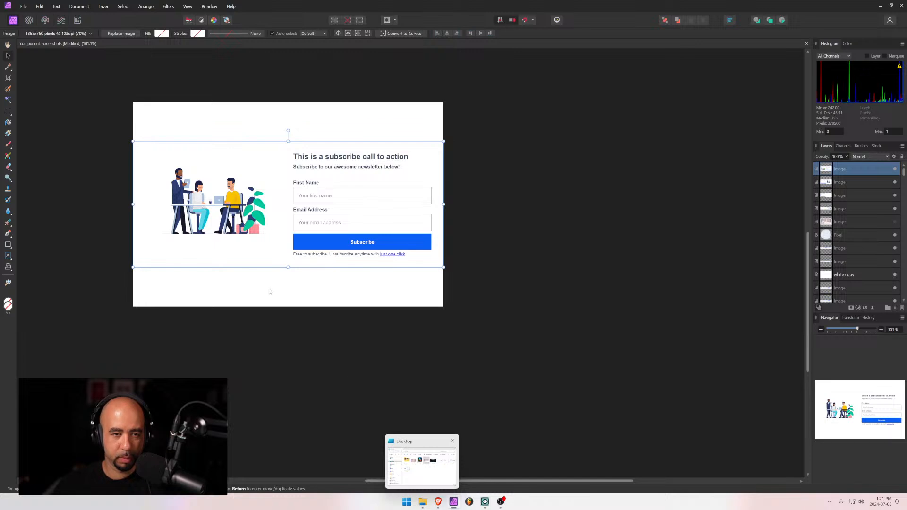
pyautogui.press('Down')
pyautogui.press('Down')
pyautogui.press('Down')
pyautogui.press('Down')
pyautogui.press('Down')
pyautogui.press('Down')
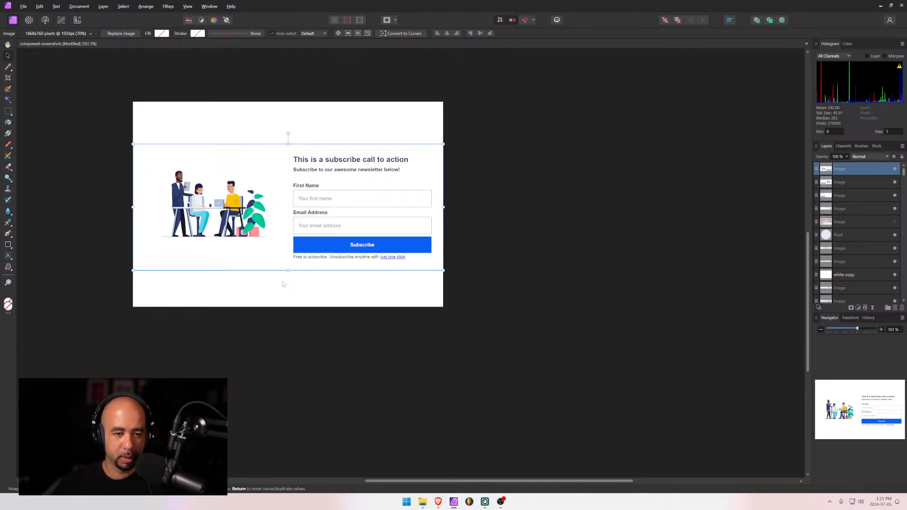
pyautogui.press('alt')
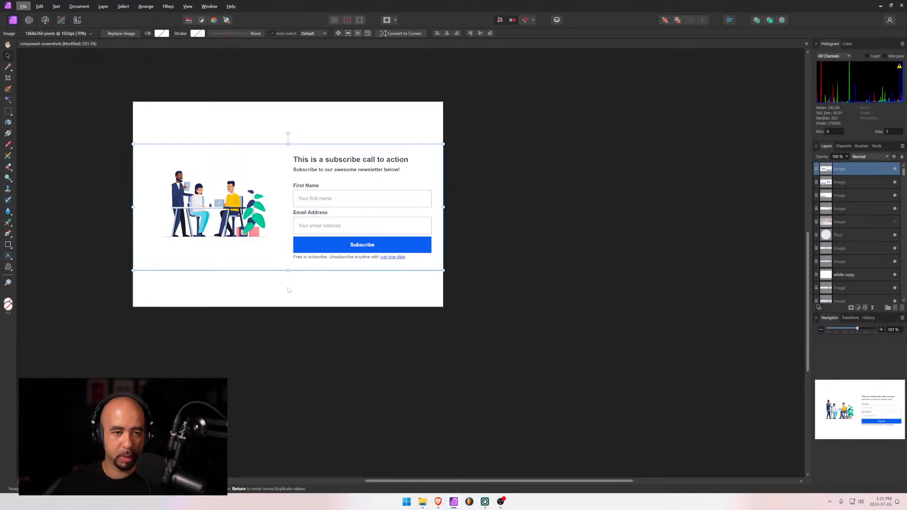
# Screenshot the Call to Action 11 email subscribe section with its right-side illustration
pyautogui.moveTo(437, 503)
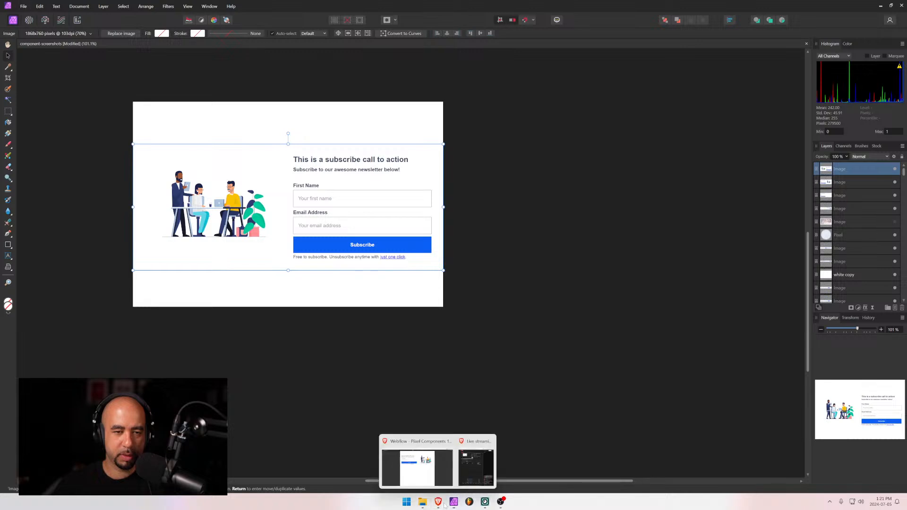
pyautogui.click(427, 470)
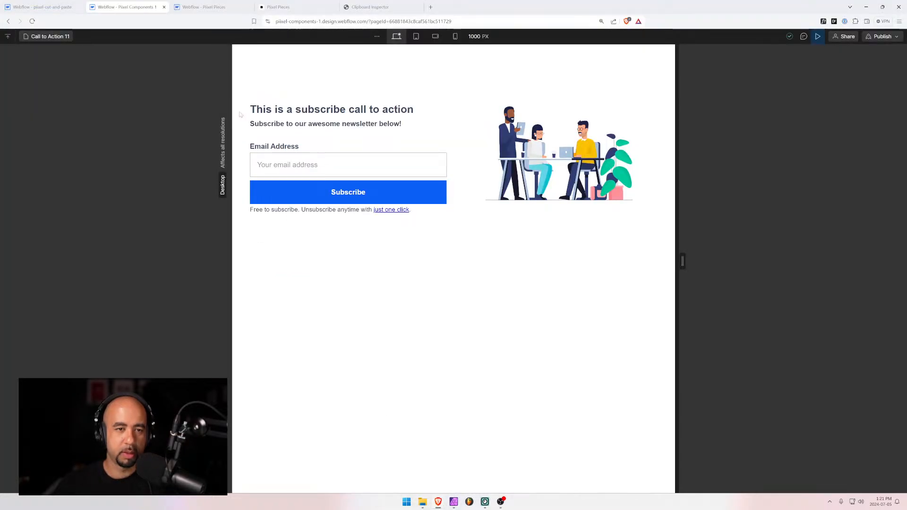
pyautogui.press('super+shift+s')
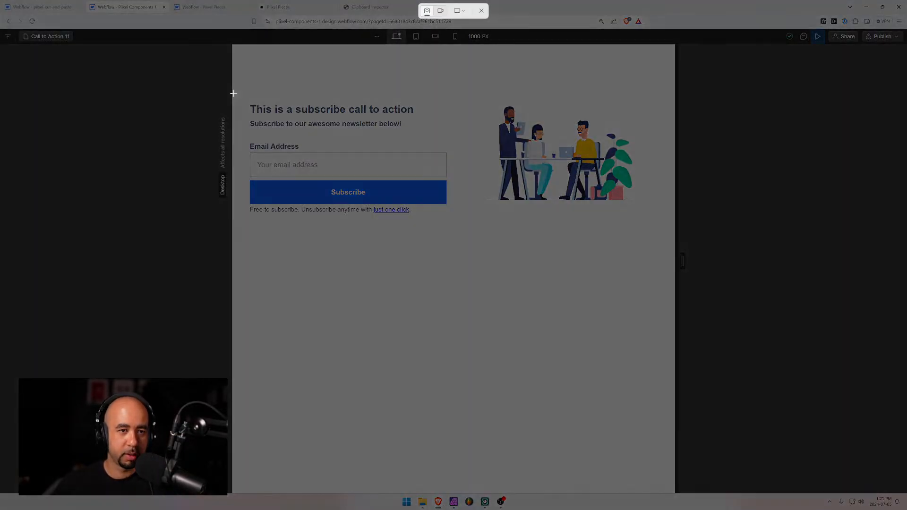
pyautogui.moveTo(233, 92); pyautogui.dragTo(675, 230)
# Paste the Call to Action 11 screenshot, scale it to fit, and centre it on the canvas
pyautogui.moveTo(453, 501)
pyautogui.click(407, 461)
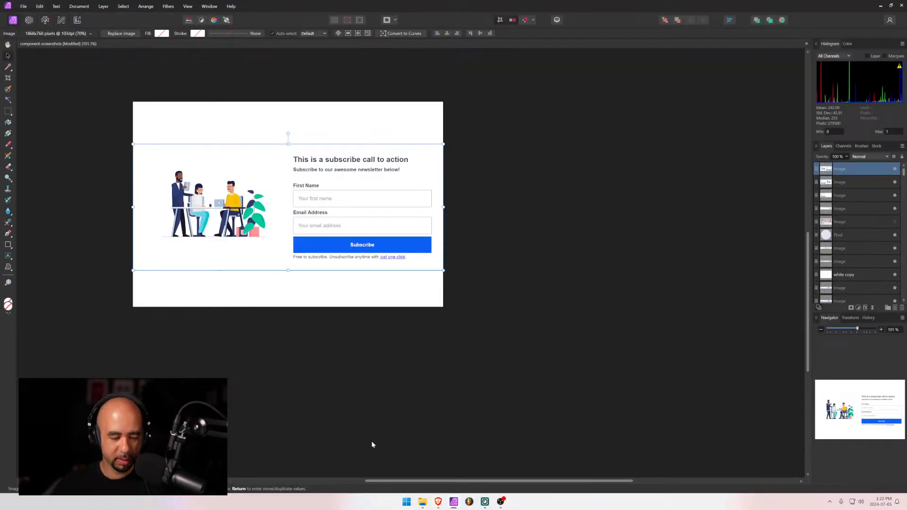
pyautogui.hotkey('ctrl', 'v')
pyautogui.moveTo(312, 251); pyautogui.dragTo(258, 200)
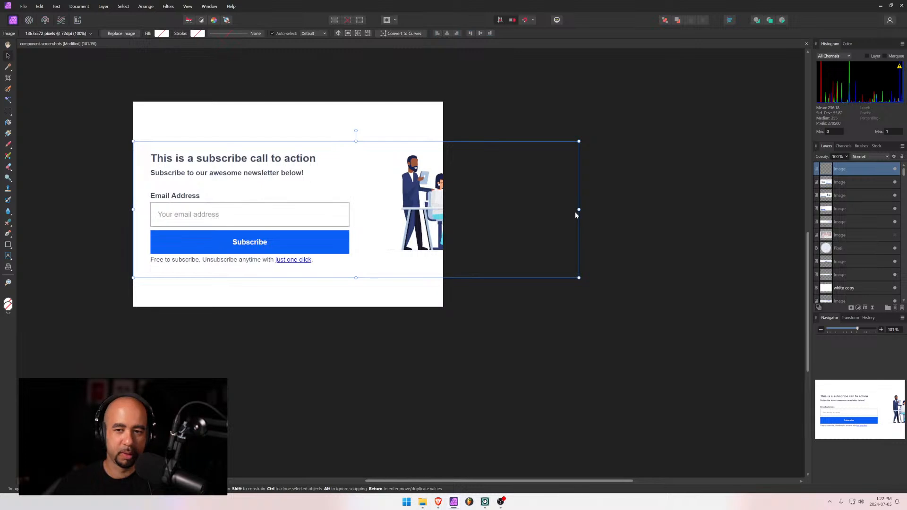
pyautogui.moveTo(578, 210); pyautogui.dragTo(448, 208)
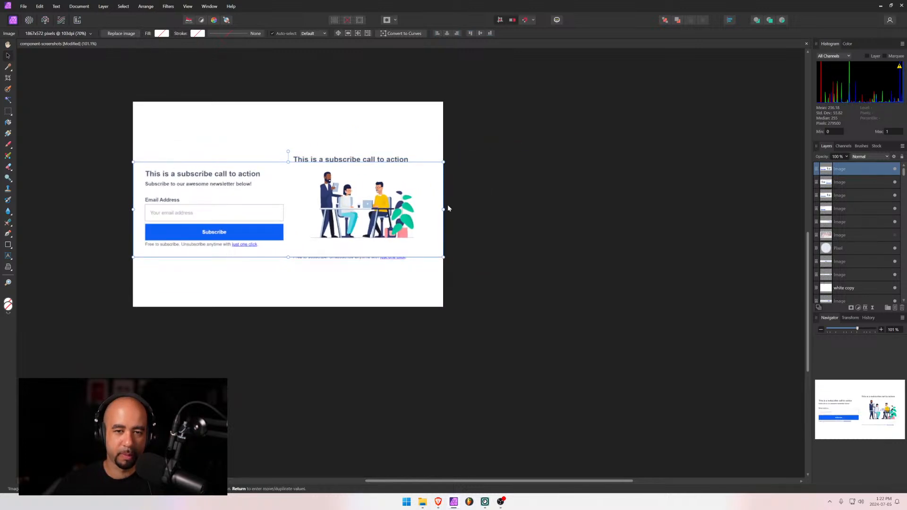
pyautogui.click(447, 33)
pyautogui.click(480, 33)
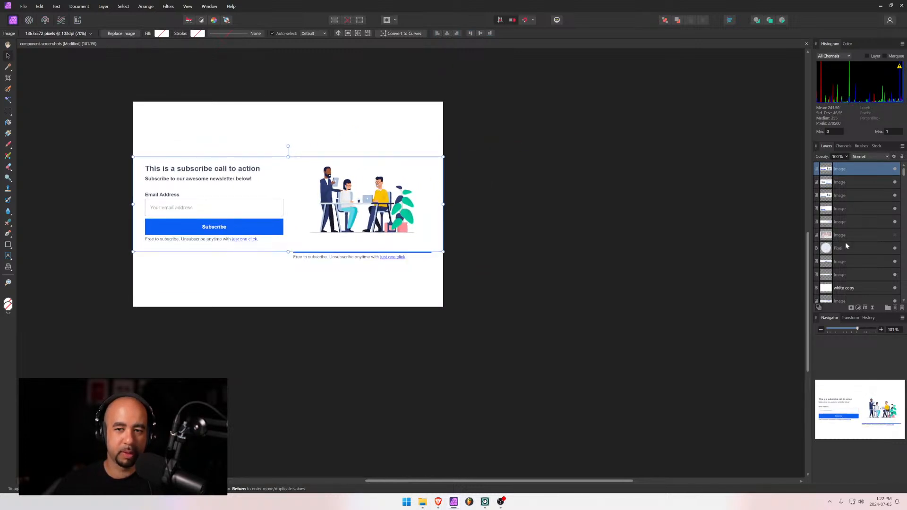
# Hide the four older screenshot layers
pyautogui.click(895, 183)
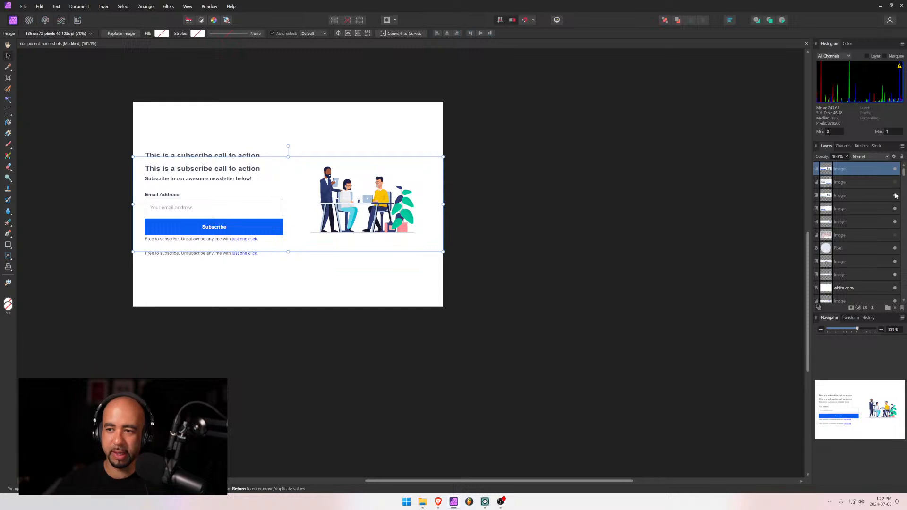
pyautogui.click(895, 195)
pyautogui.click(895, 208)
pyautogui.click(894, 222)
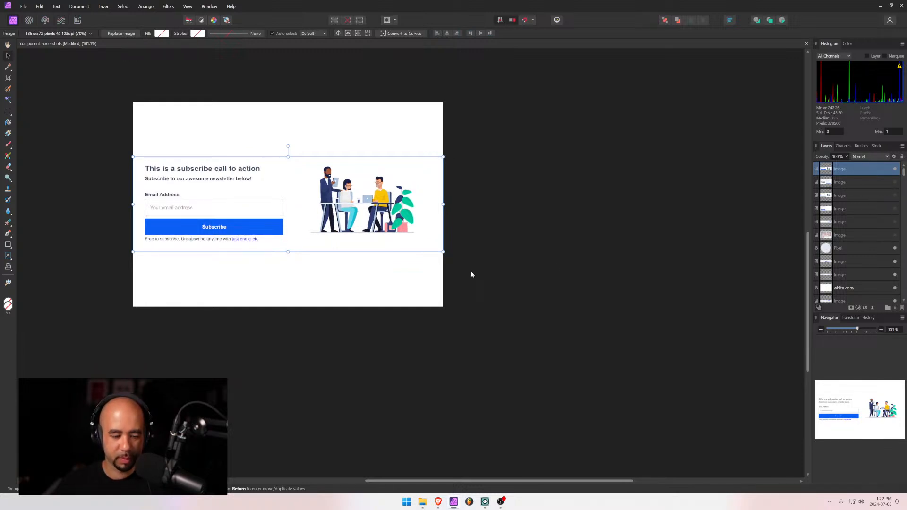
# Export the canvas as a 1300×860 JPEG to the Desktop
pyautogui.hotkey('ctrl', 'alt', 'shift', 'w')
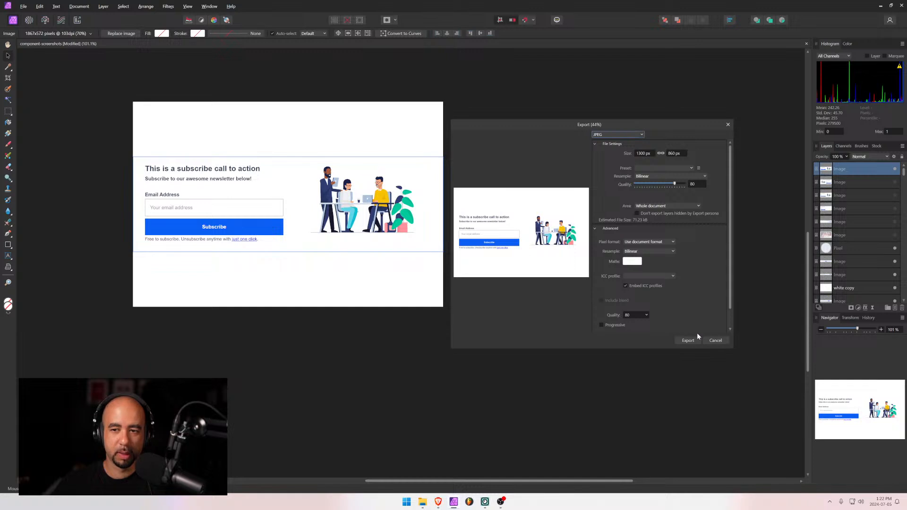
pyautogui.click(688, 339)
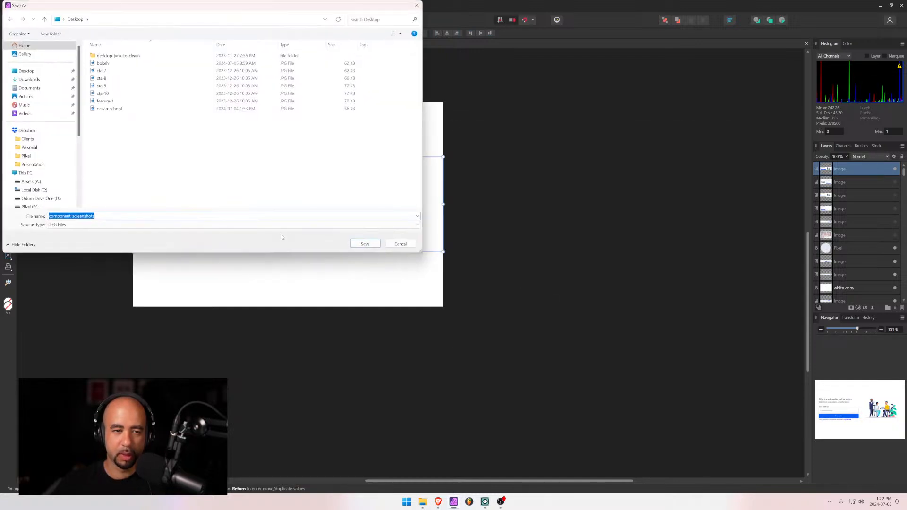
pyautogui.press('End')
pyautogui.write('ca')
pyautogui.hotkey('ctrl', 'a')
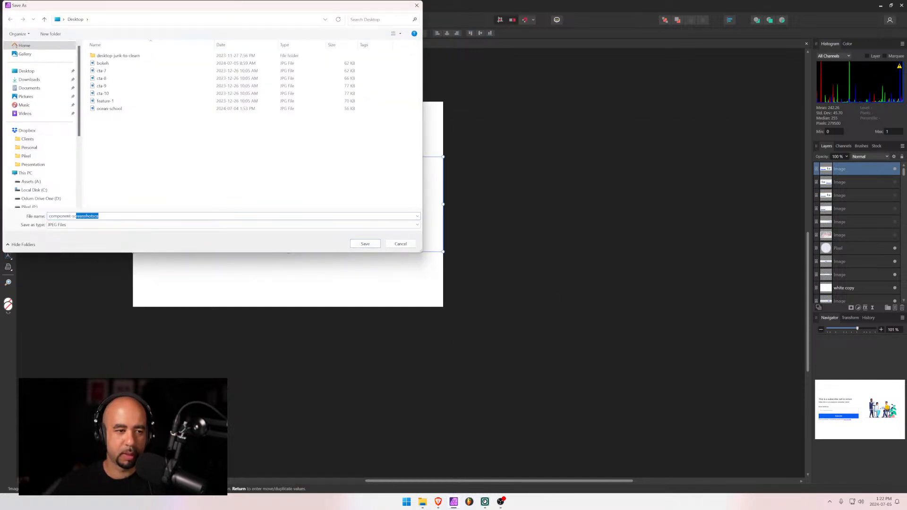
pyautogui.write('cat')
pyautogui.write('a')
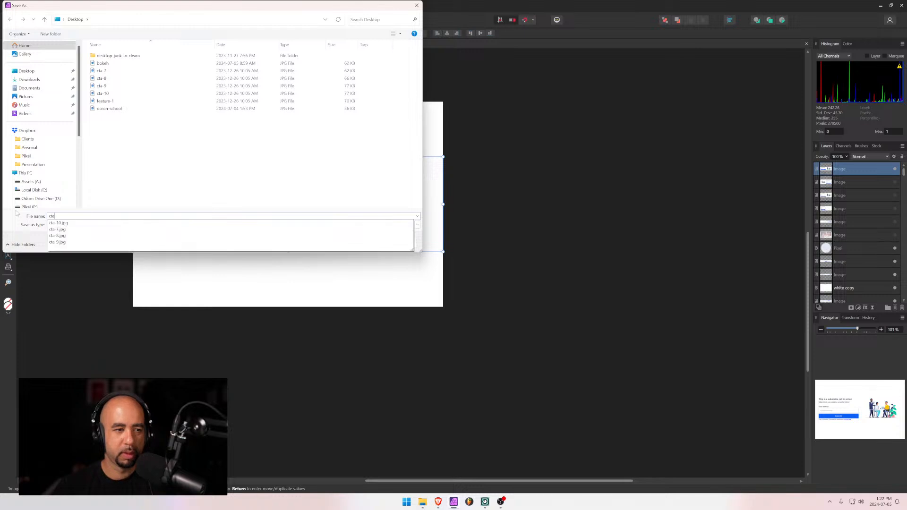
pyautogui.press('Escape')
pyautogui.press('Escape')
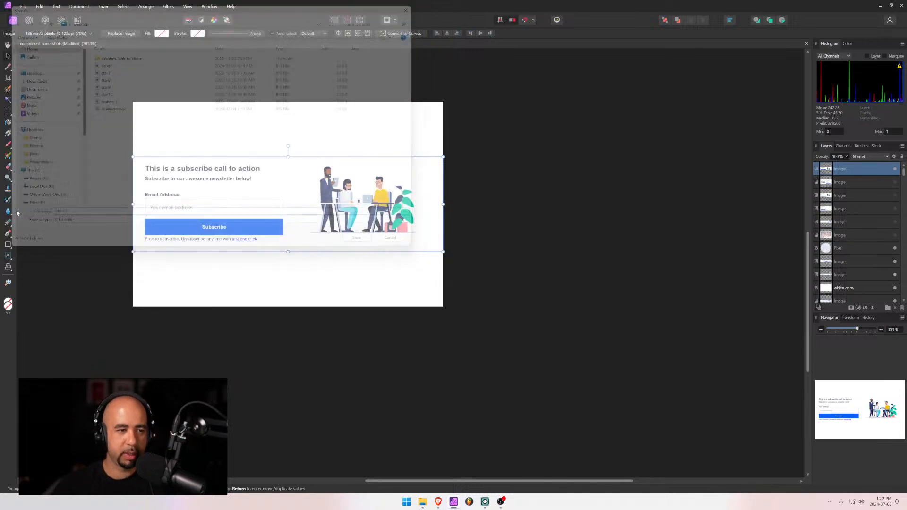
pyautogui.hotkey('alt', 'Tab')
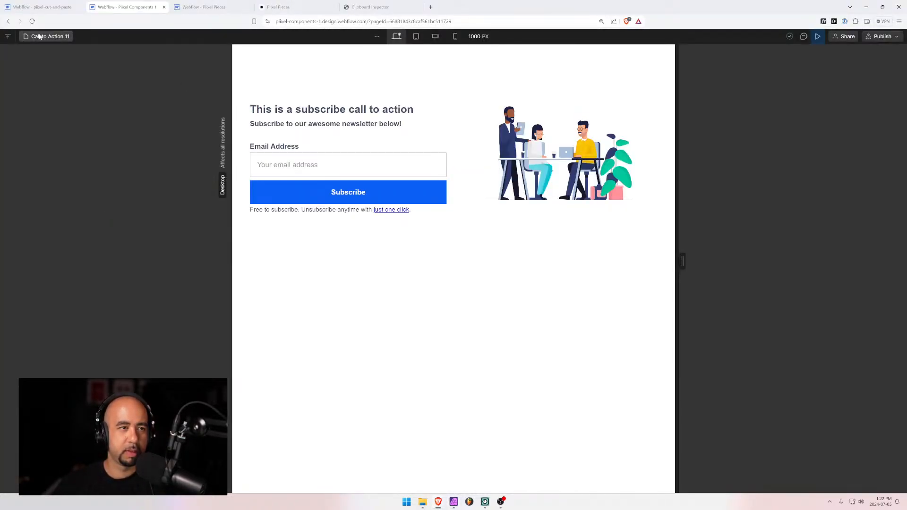
# Open the Call to Action 12 page from the Pages panel, searching 'ca'
pyautogui.click(47, 36)
pyautogui.write('ca')
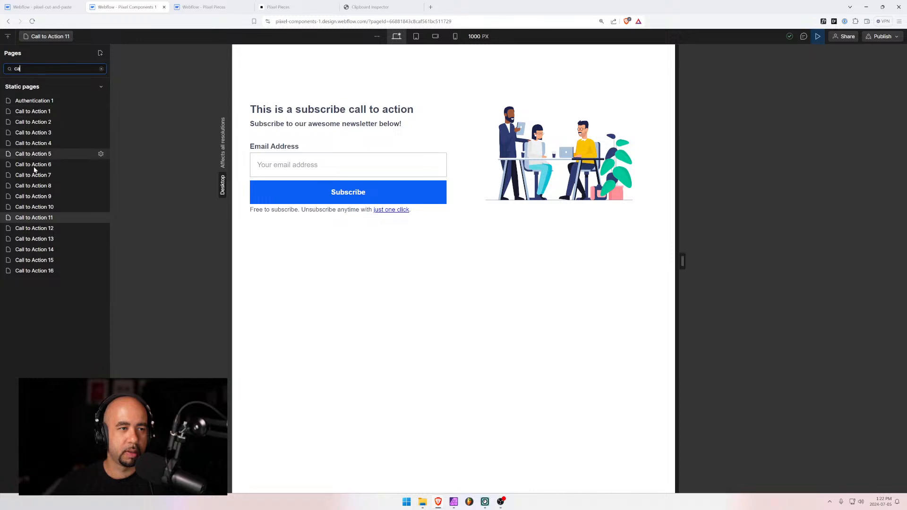
pyautogui.click(36, 229)
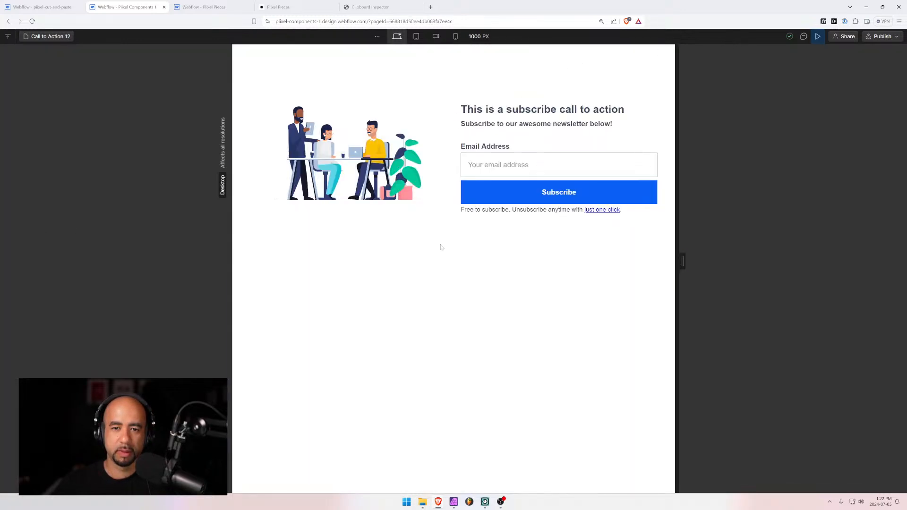
# Screenshot the Call to Action 12 illustration and subscribe form, then paste it into Affinity Photo
pyautogui.hotkey('alt', 'Tab')
pyautogui.hotkey('alt', 'Tab')
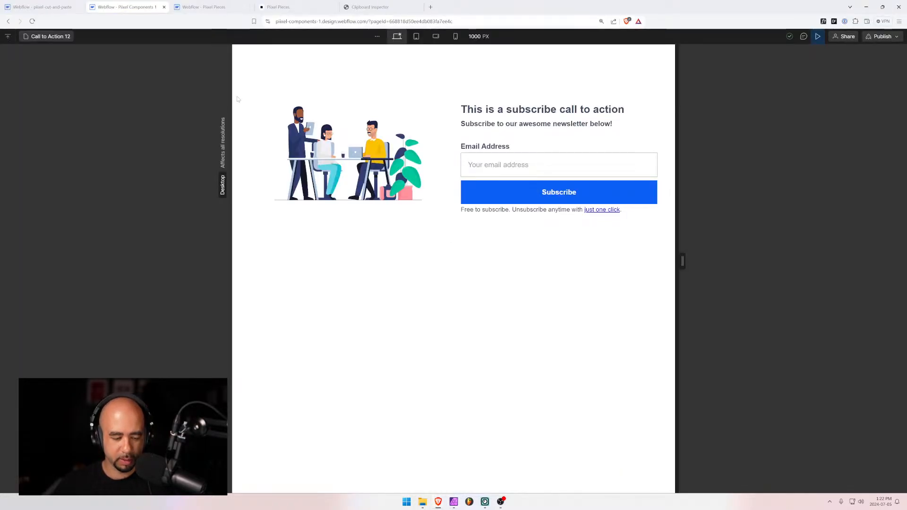
pyautogui.press('super+shift+s')
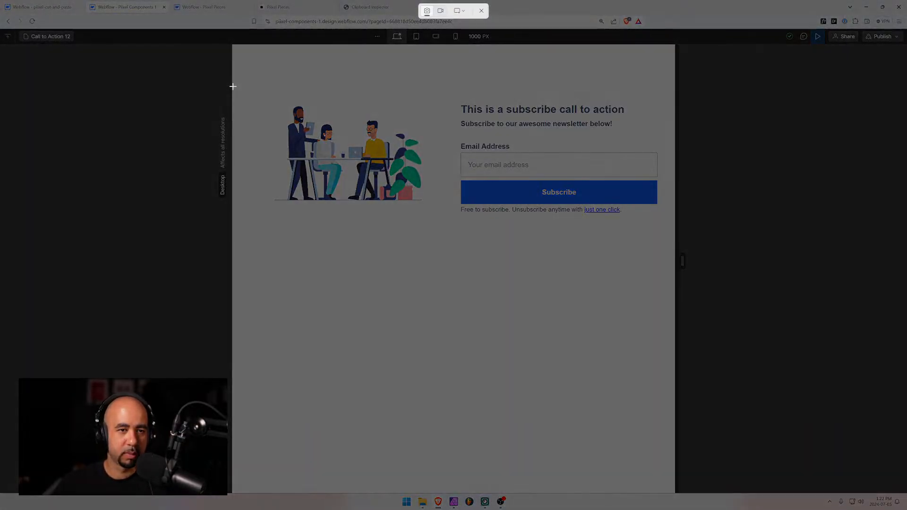
pyautogui.moveTo(232, 86); pyautogui.dragTo(566, 208)
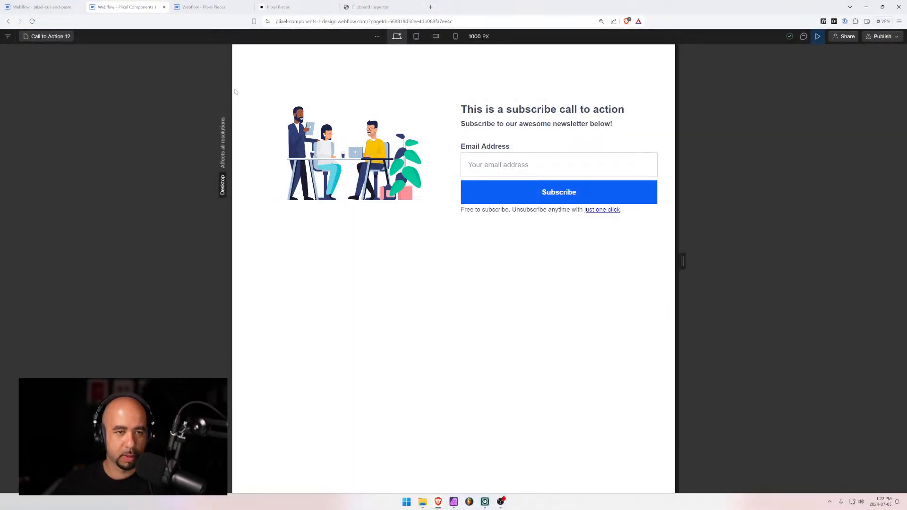
pyautogui.press('super+shift+s')
pyautogui.moveTo(232, 87); pyautogui.dragTo(675, 235)
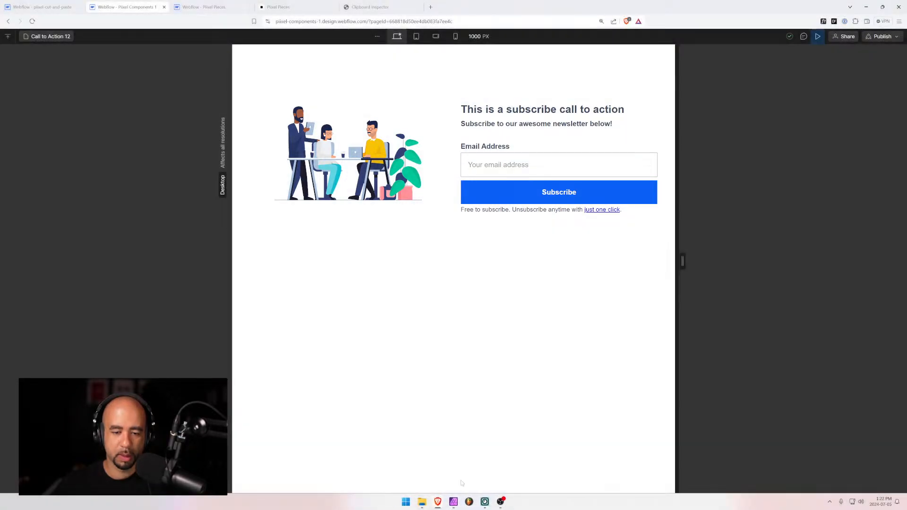
pyautogui.click(453, 501)
pyautogui.hotkey('ctrl', 'v')
# Scale the Call to Action 12 screenshot to the canvas width and centre it vertically
pyautogui.moveTo(312, 253); pyautogui.dragTo(257, 198)
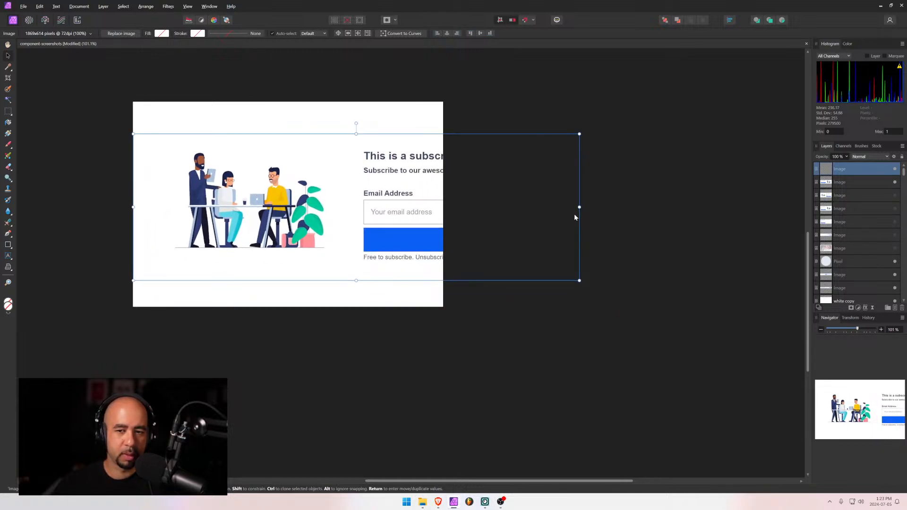
pyautogui.moveTo(579, 207); pyautogui.dragTo(442, 198)
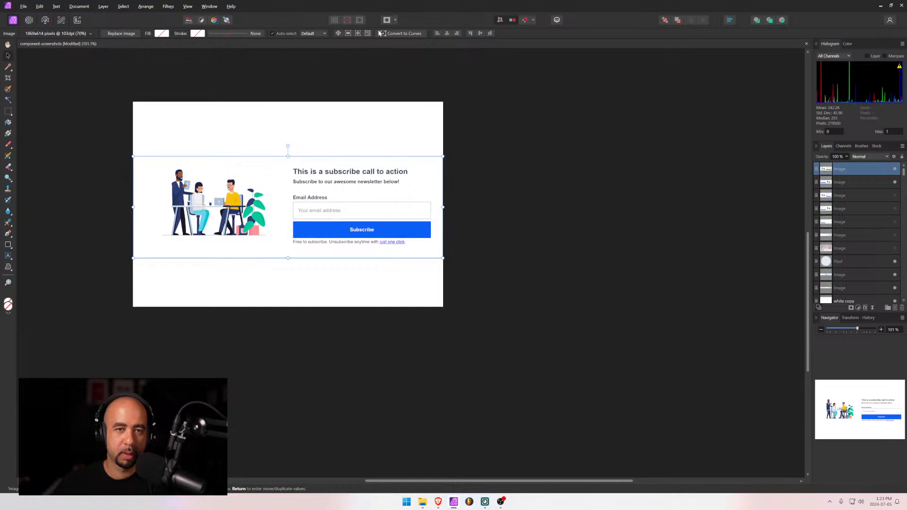
pyautogui.click(480, 33)
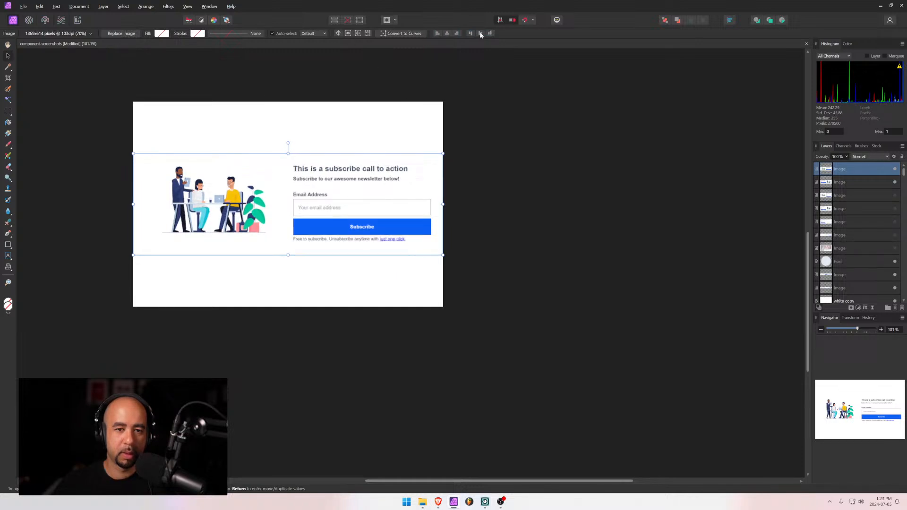
pyautogui.click(585, 187)
# Export the canvas as JPEG 'cta-12' on the Desktop
pyautogui.hotkey('ctrl', 'alt', 'shift', 'w')
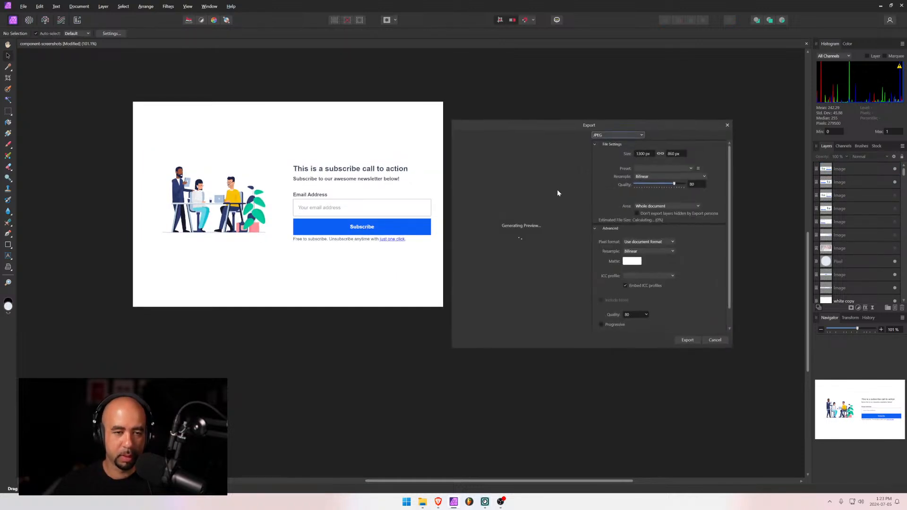
pyautogui.click(688, 340)
pyautogui.write('cnt')
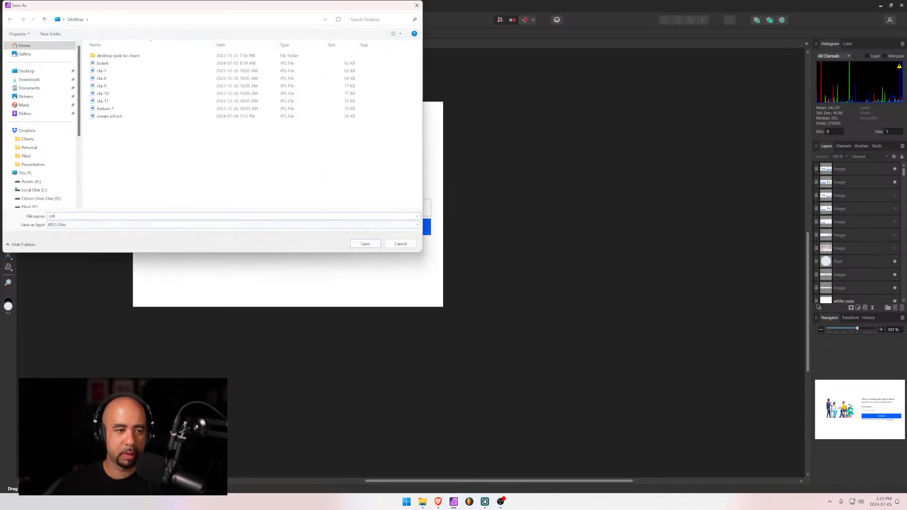
pyautogui.press('BackSpace')
pyautogui.press('BackSpace')
pyautogui.write('ta-')
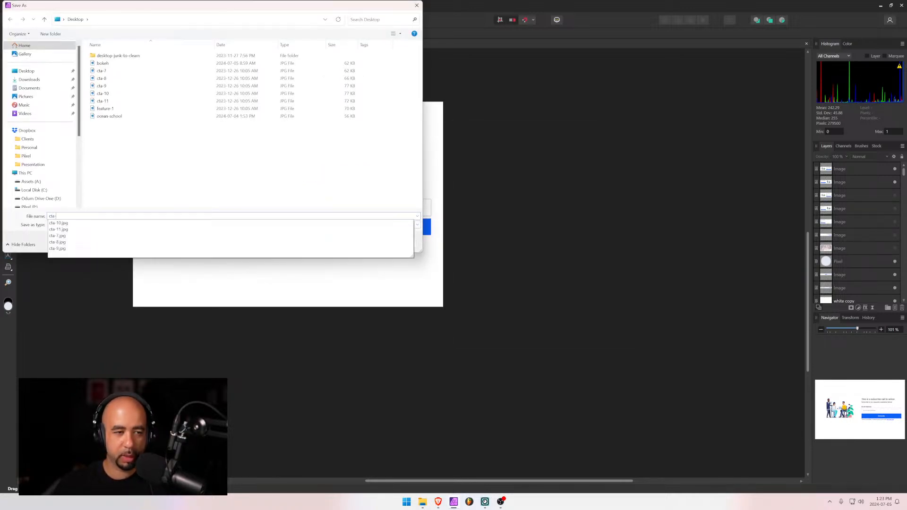
pyautogui.write('12')
pyautogui.press('Return')
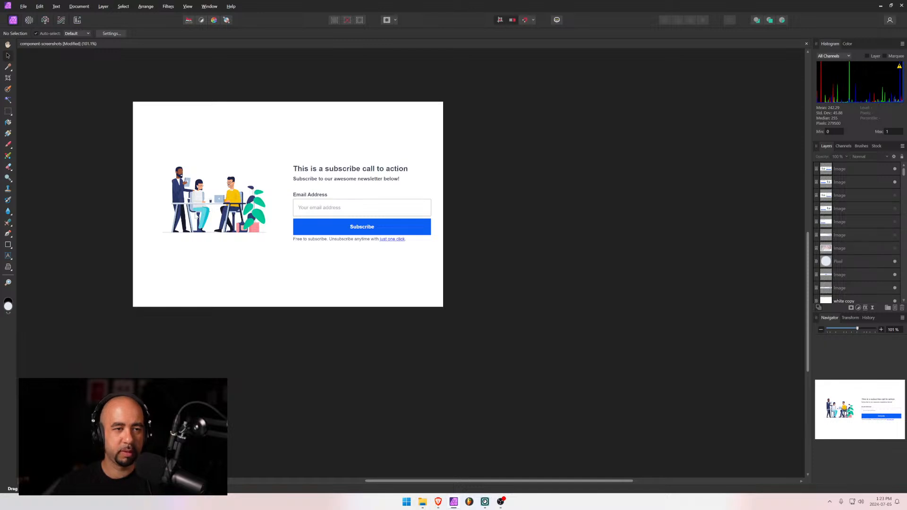
pyautogui.hotkey('alt', 'Tab')
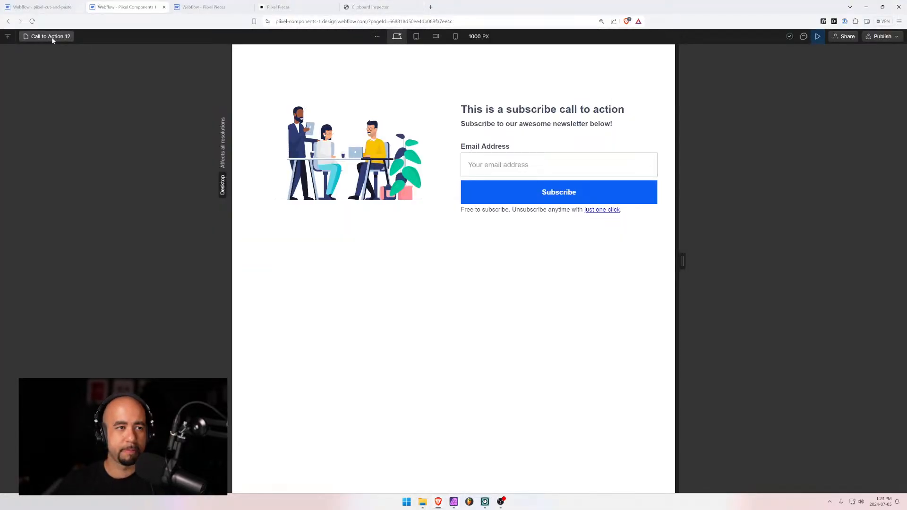
# Open the Call to Action 13 page and screenshot its name-and-email subscribe section
pyautogui.click(53, 36)
pyautogui.click(56, 69)
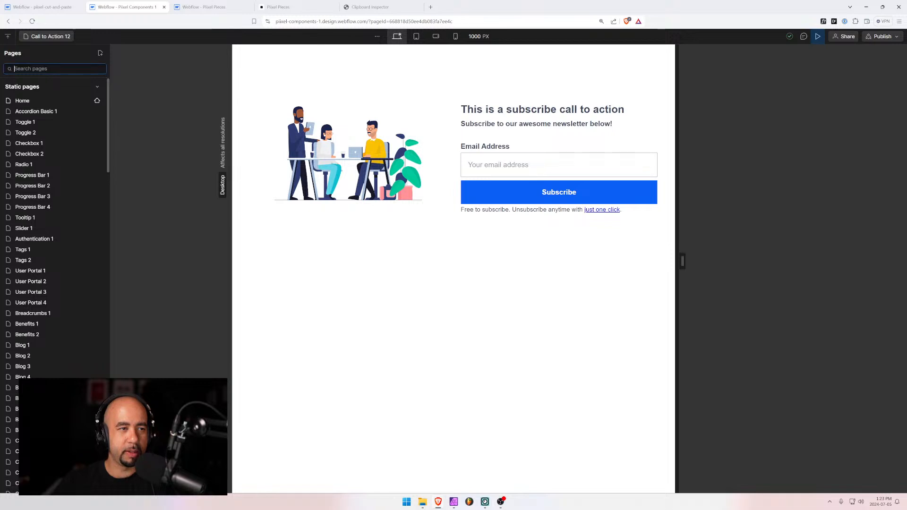
pyautogui.write('ca')
pyautogui.click(54, 238)
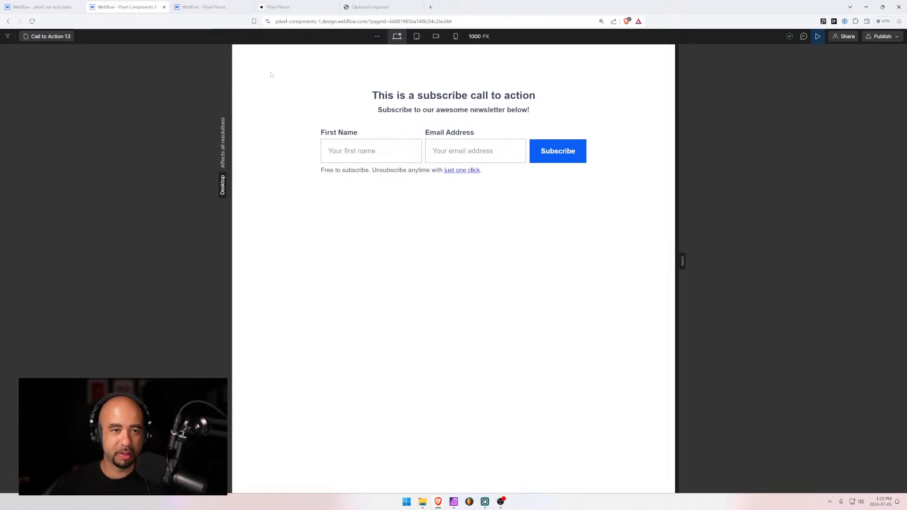
pyautogui.press('super+shift+s')
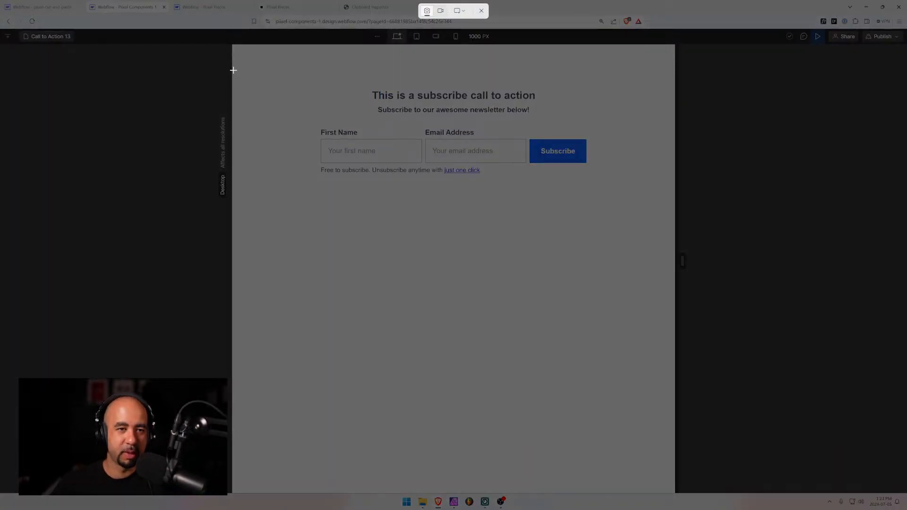
pyautogui.moveTo(232, 69); pyautogui.dragTo(675, 199)
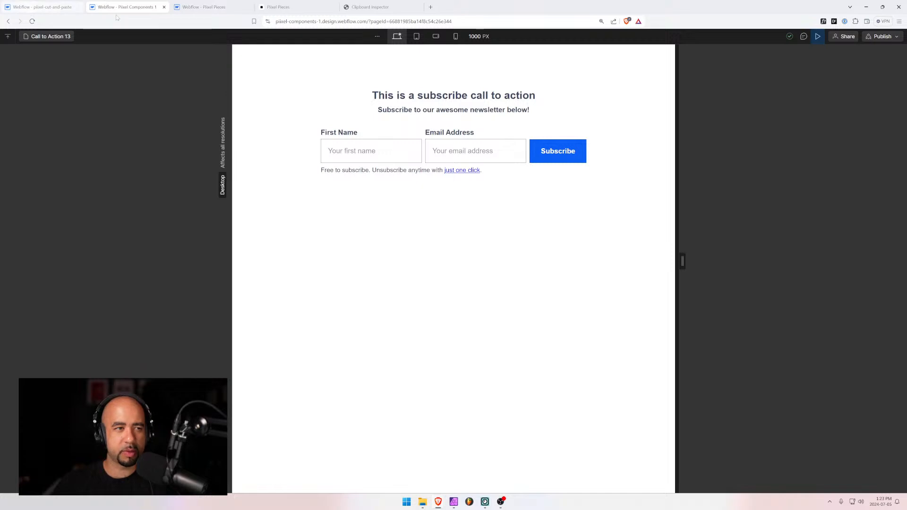
# Paste the Call to Action 13 screenshot, scale it to canvas width, and centre it vertically
pyautogui.click(454, 502)
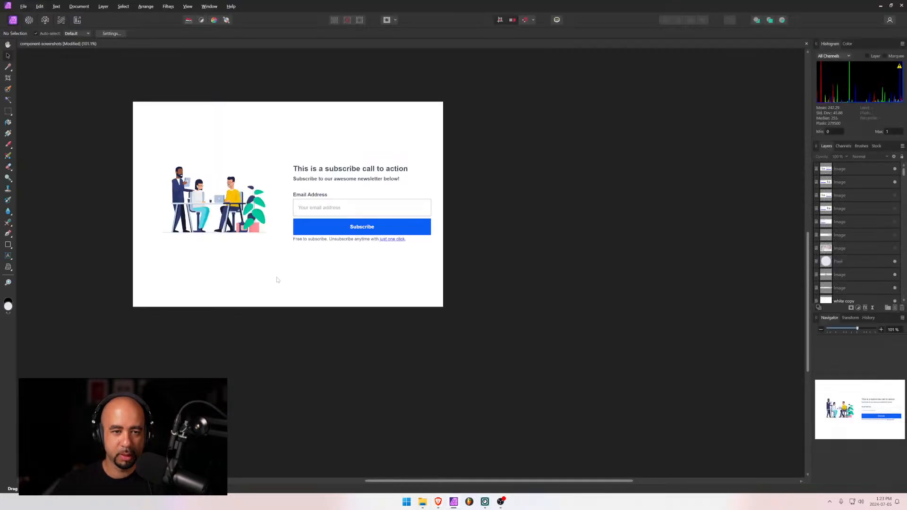
pyautogui.hotkey('ctrl', 'v')
pyautogui.moveTo(310, 243); pyautogui.dragTo(257, 180)
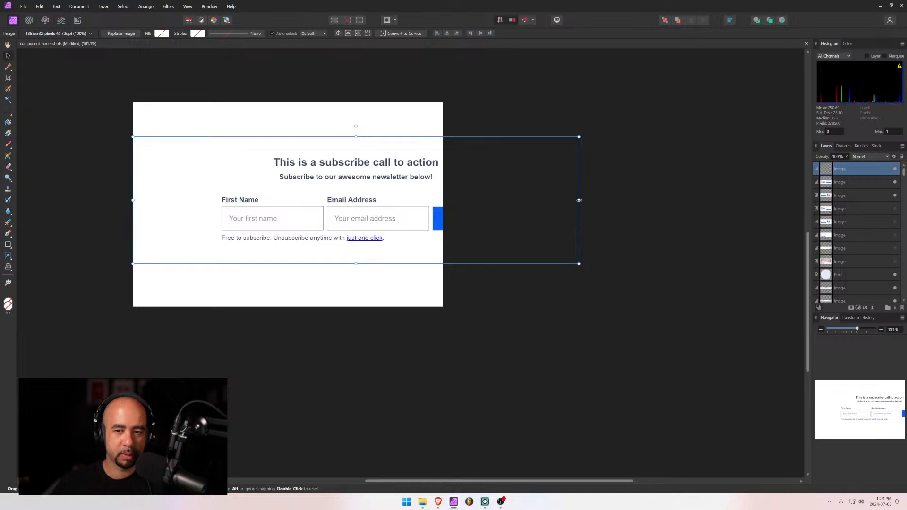
pyautogui.moveTo(580, 201); pyautogui.dragTo(444, 195)
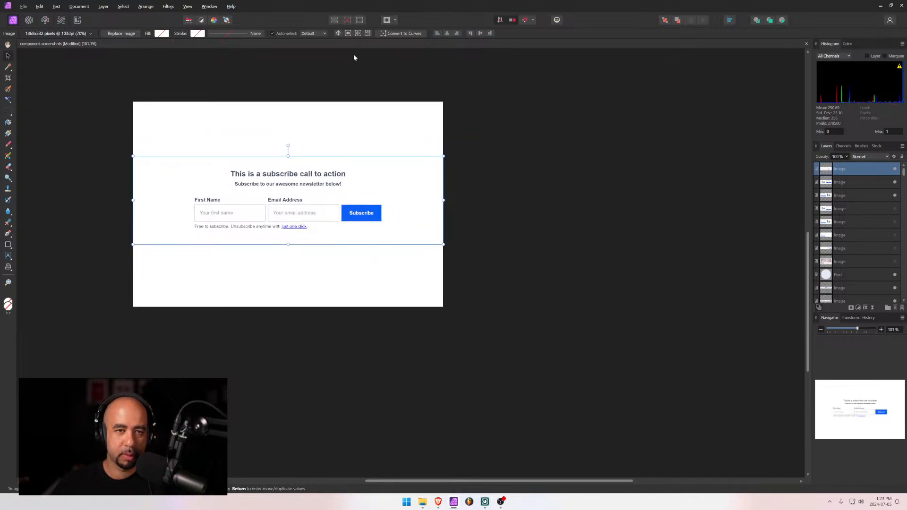
pyautogui.click(479, 33)
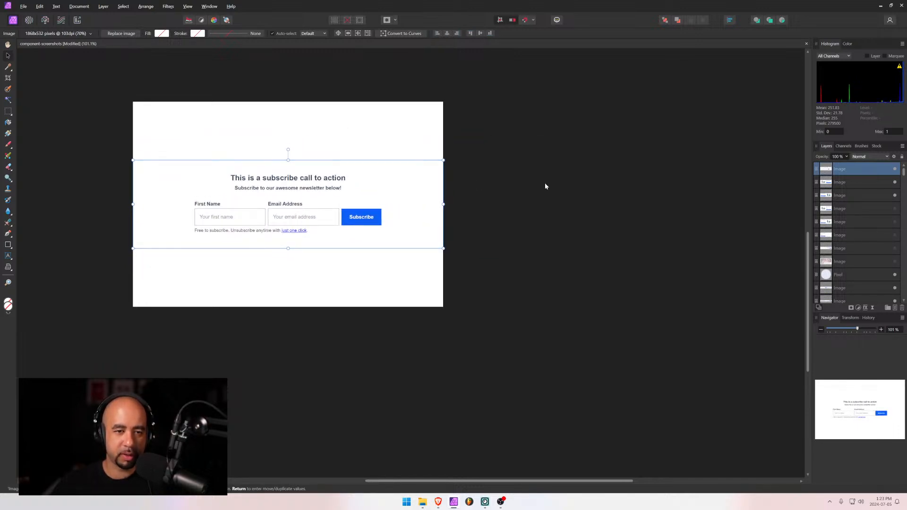
# Export the canvas as JPEG 'cta-13' at quality 95 to the Desktop
pyautogui.hotkey('ctrl', 'alt', 'shift', 'w')
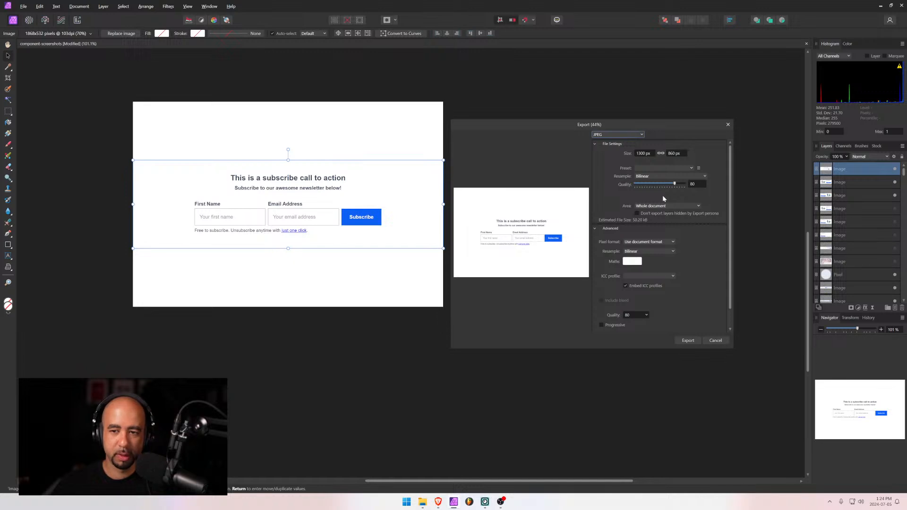
pyautogui.moveTo(673, 186); pyautogui.dragTo(682, 184)
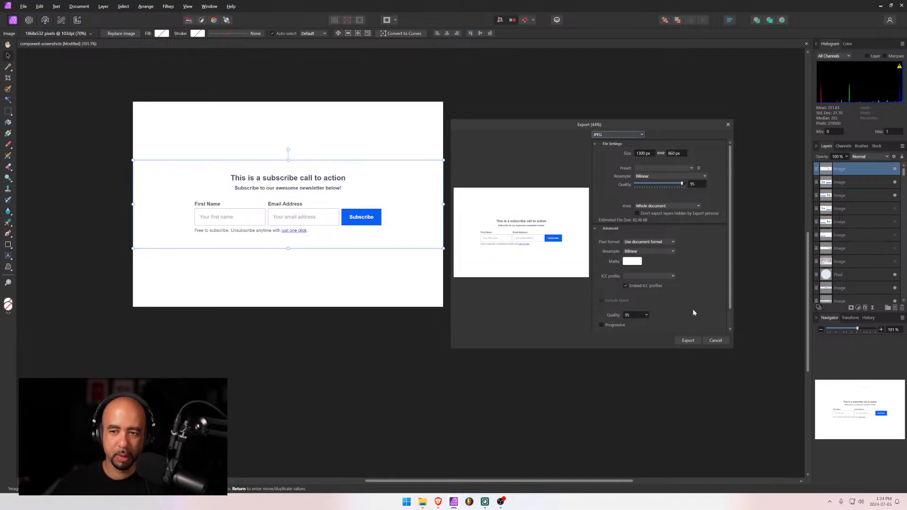
pyautogui.click(688, 341)
pyautogui.write('ct')
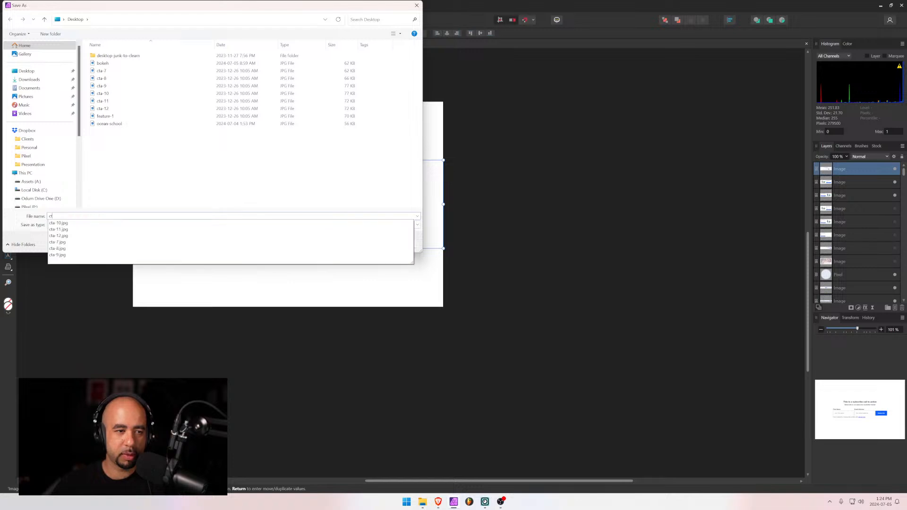
pyautogui.write('a-13')
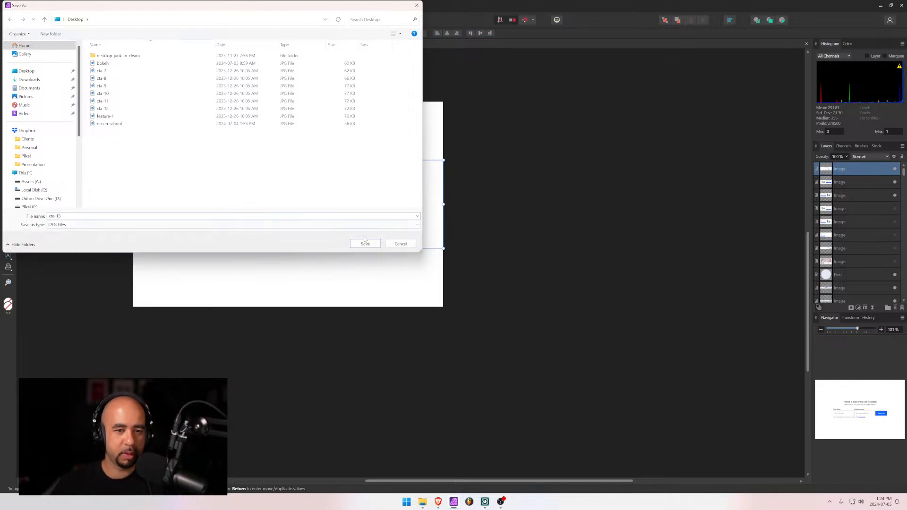
pyautogui.click(365, 243)
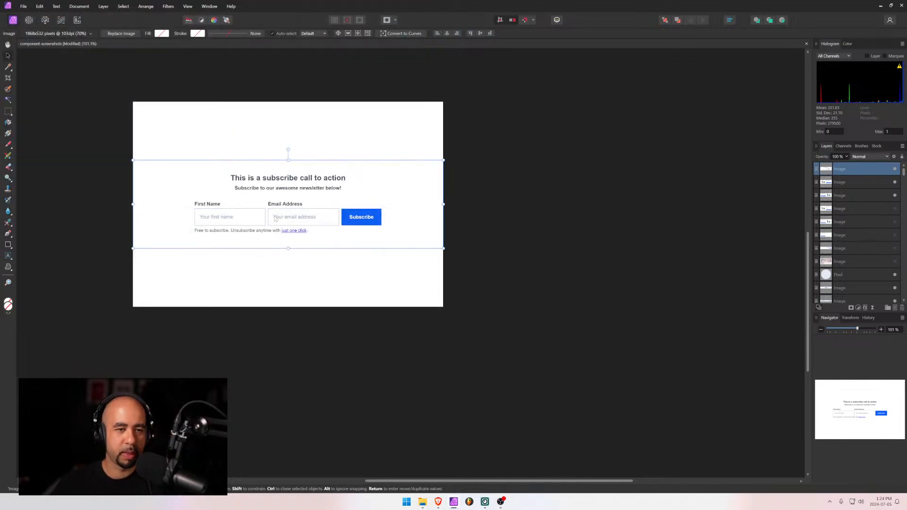
pyautogui.hotkey('alt', 'Tab')
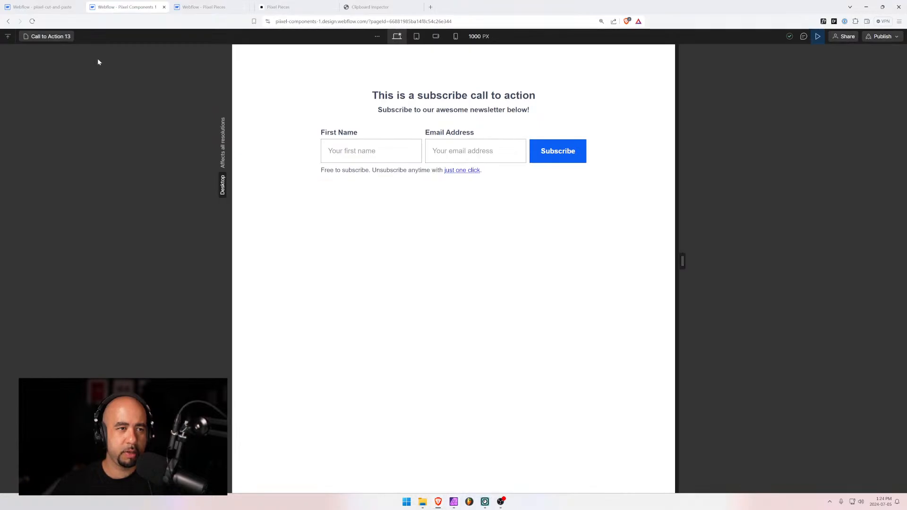
# Open the Call to Action 14 page and screenshot its email-only subscribe section
pyautogui.click(63, 36)
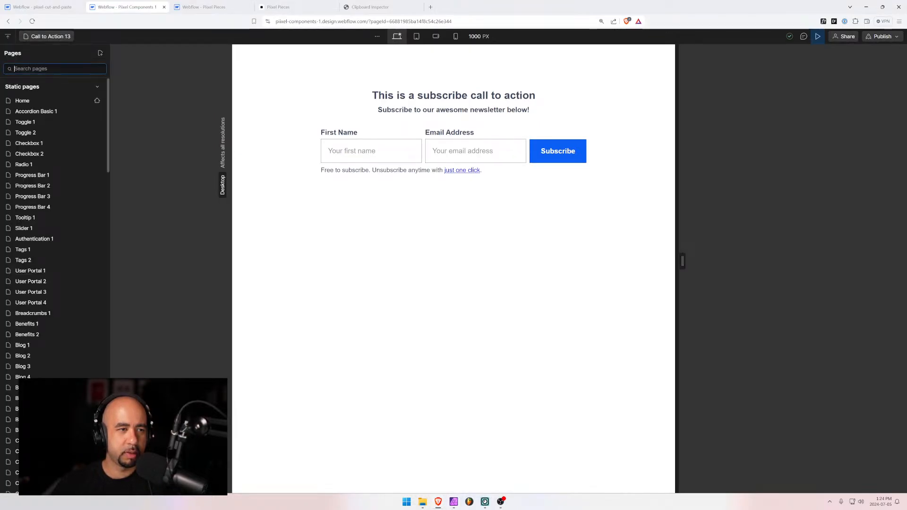
pyautogui.write('ca')
pyautogui.click(47, 250)
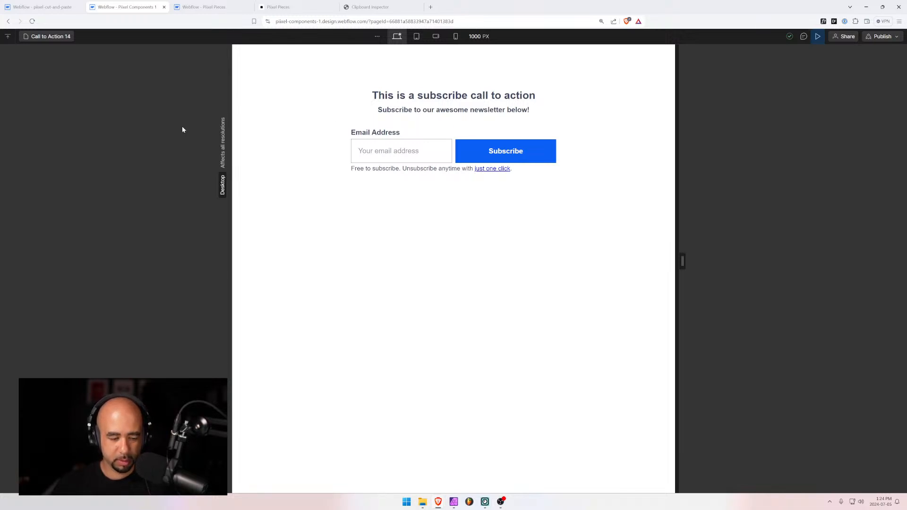
pyautogui.press('super+shift+s')
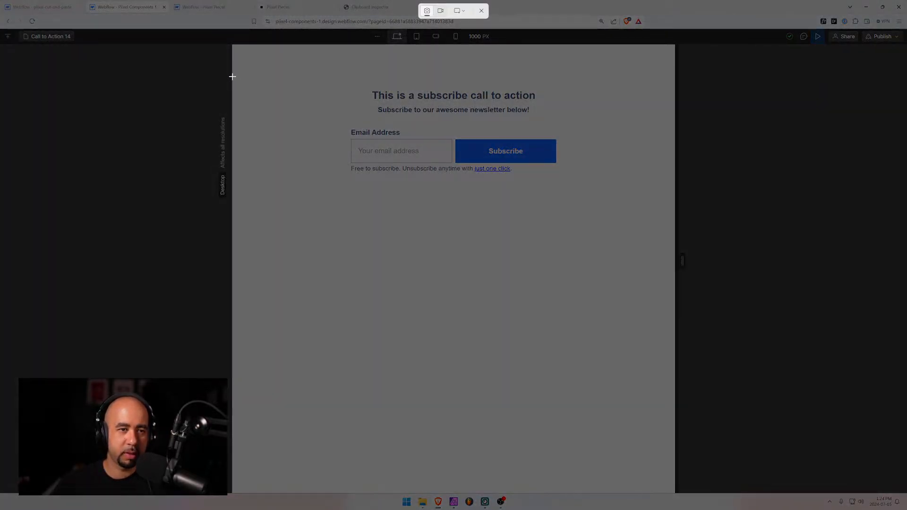
pyautogui.moveTo(232, 75); pyautogui.dragTo(674, 192)
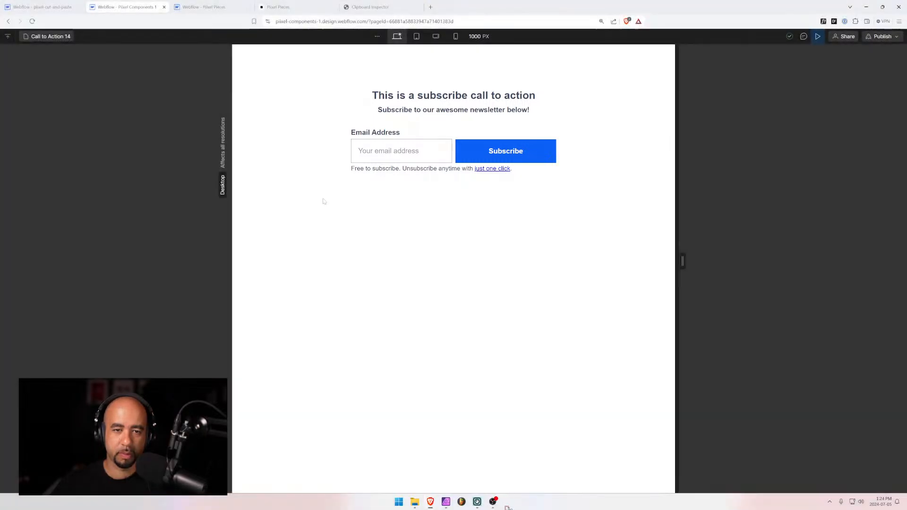
# Paste the Call to Action 14 screenshot and scale it to about 1313 px wide
pyautogui.click(453, 502)
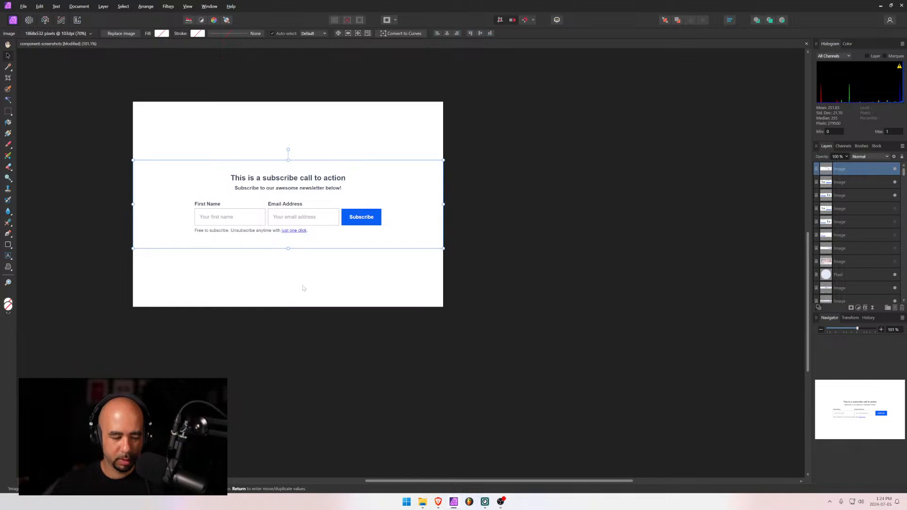
pyautogui.hotkey('ctrl', 'v')
pyautogui.moveTo(279, 258); pyautogui.dragTo(251, 205)
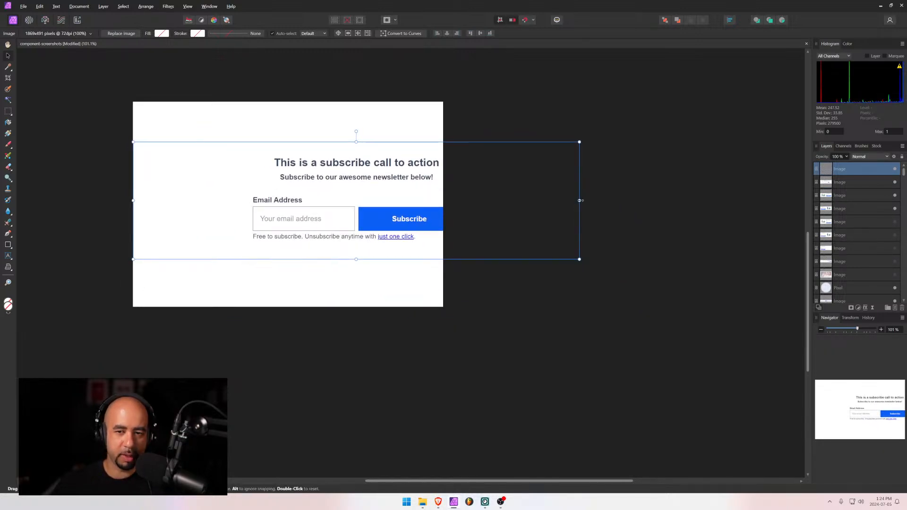
pyautogui.moveTo(580, 200); pyautogui.dragTo(443, 200)
# Dismiss the Move dialog, centre the reselected screenshot vertically, and open JPEG export settings
pyautogui.press('Return')
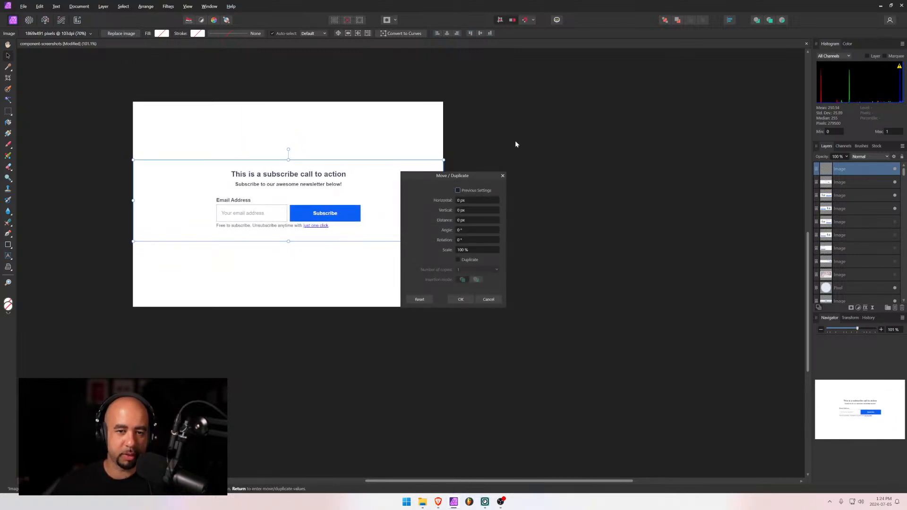
pyautogui.click(516, 143)
pyautogui.click(382, 216)
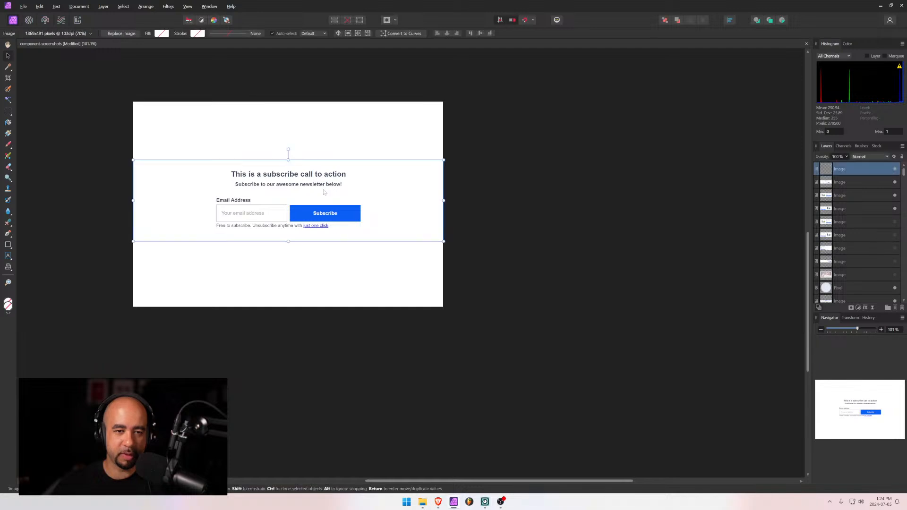
pyautogui.click(480, 32)
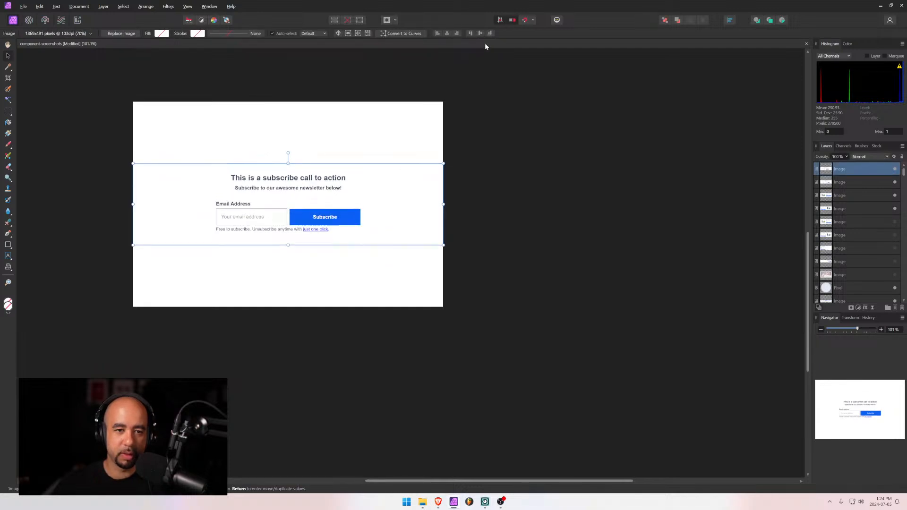
pyautogui.hotkey('ctrl', 'alt', 'shift', 'w')
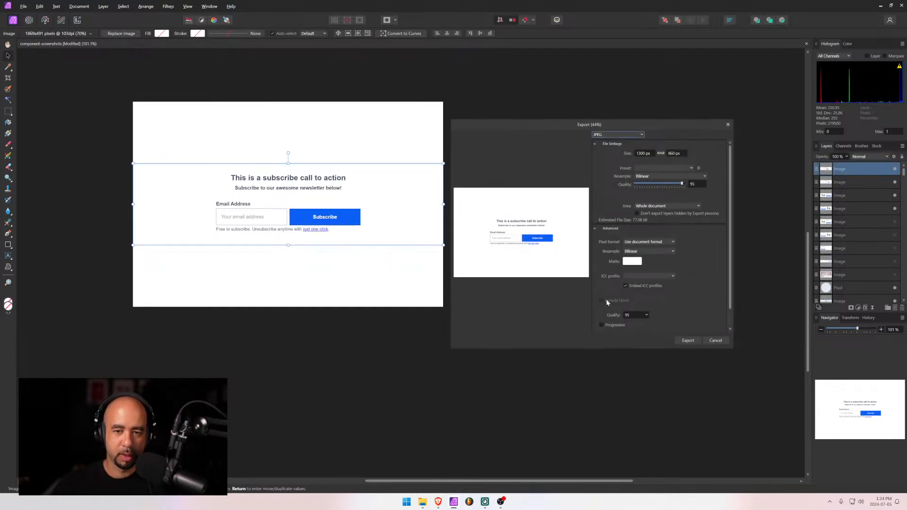
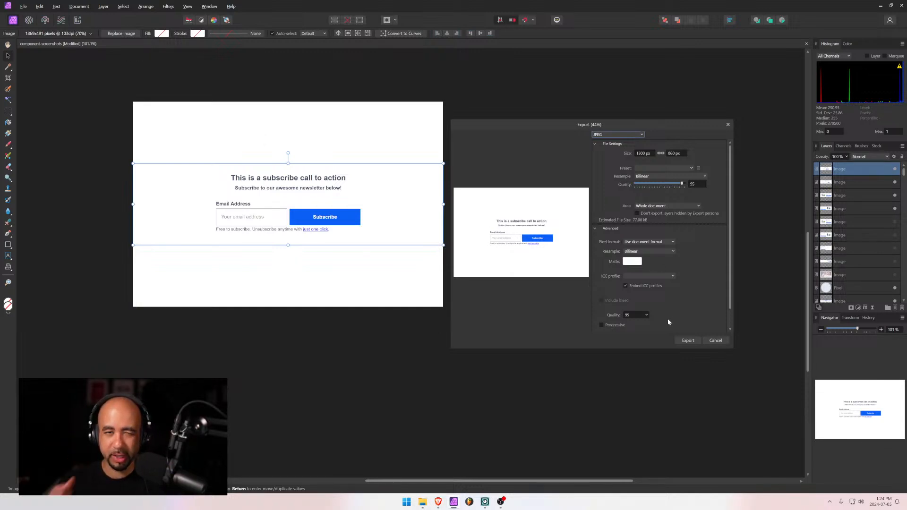
# Save the 1300 × 860 JPEG export to the Desktop as cta-14
pyautogui.click(687, 341)
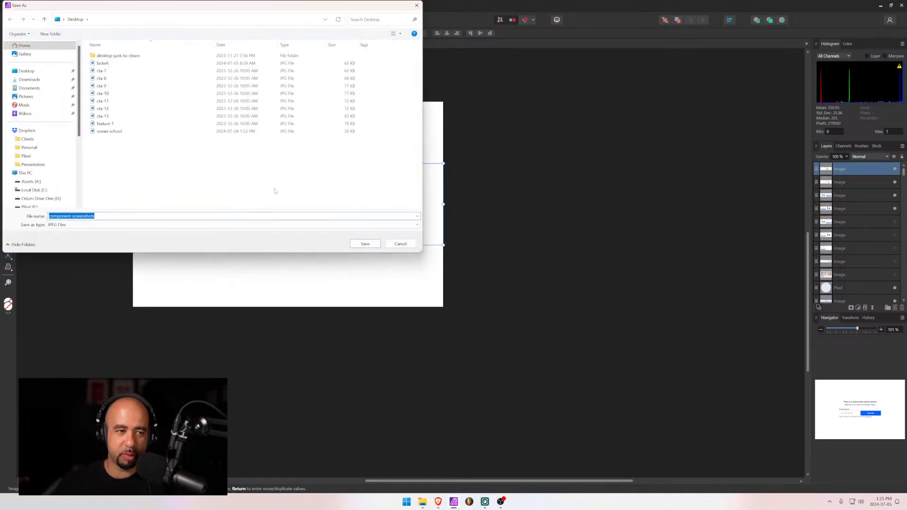
pyautogui.write('cta')
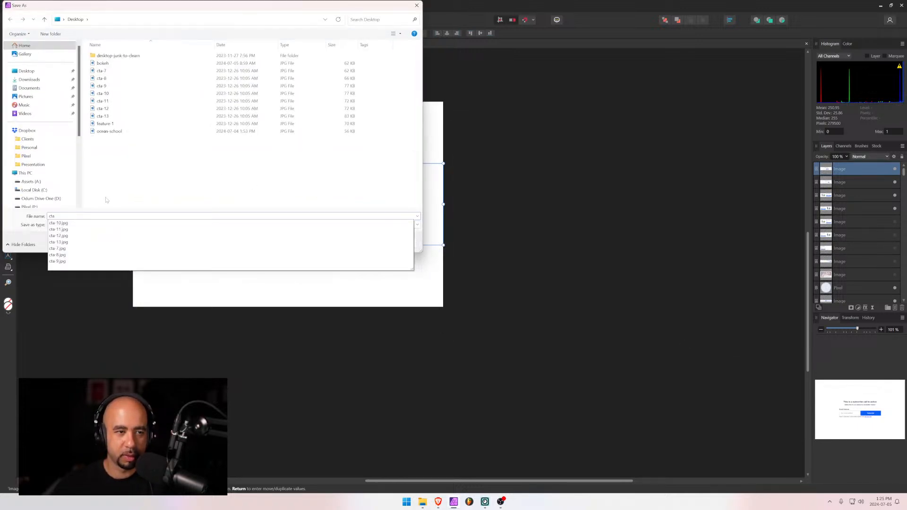
pyautogui.write('-14')
pyautogui.press('Return')
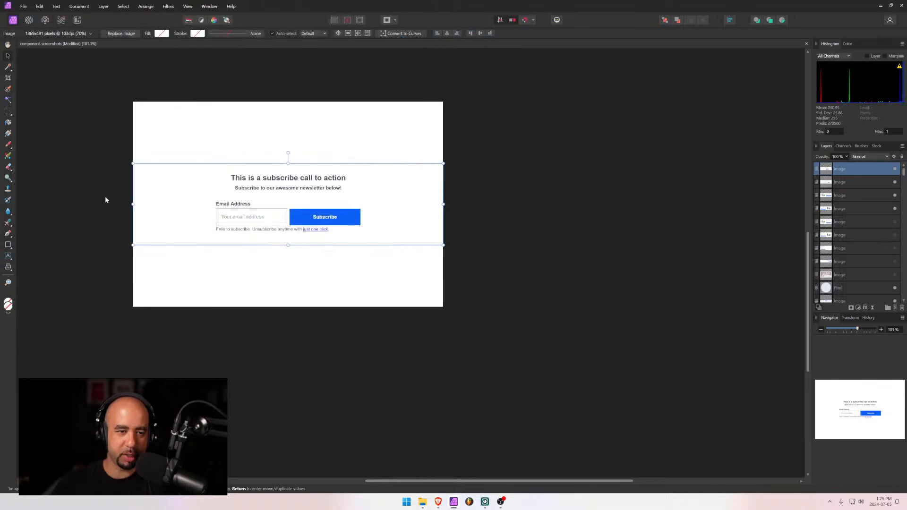
# In the Webflow designer, filter the Pages list by '15' and open Call to Action 15
pyautogui.hotkey('alt', 'Tab')
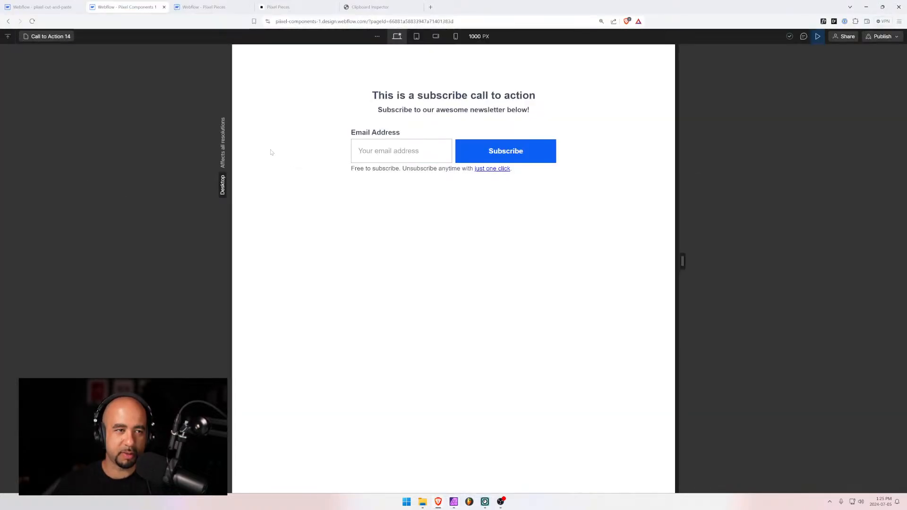
pyautogui.click(51, 38)
pyautogui.click(48, 68)
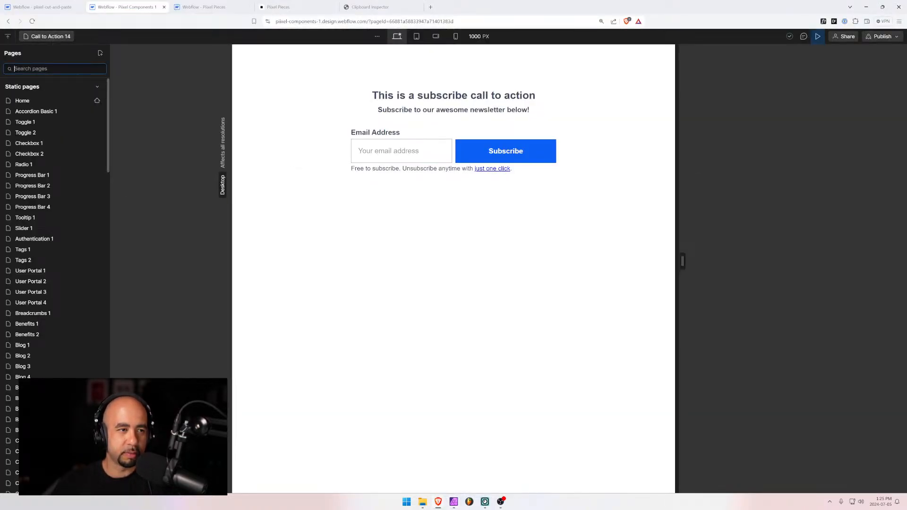
pyautogui.write('15')
pyautogui.click(30, 101)
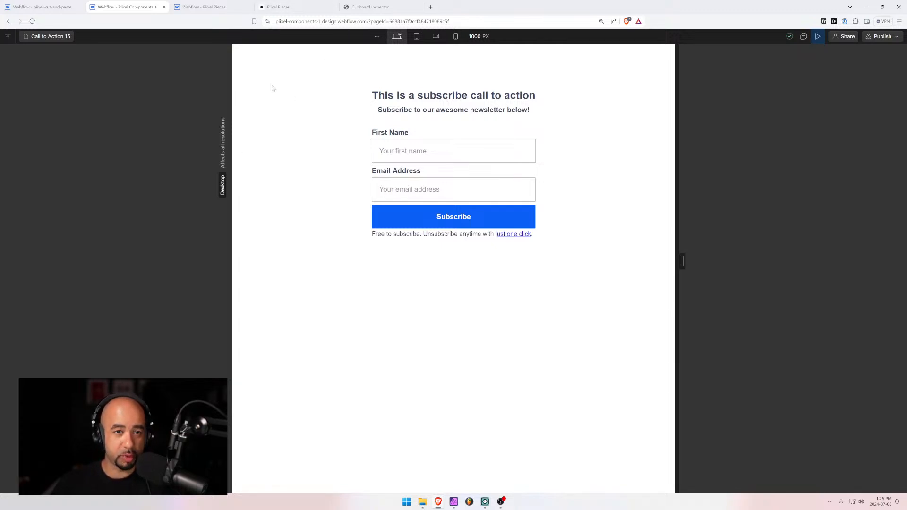
# Screenshot the first-name-and-email subscribe form, then return to Affinity Photo
pyautogui.press('super+shift+s')
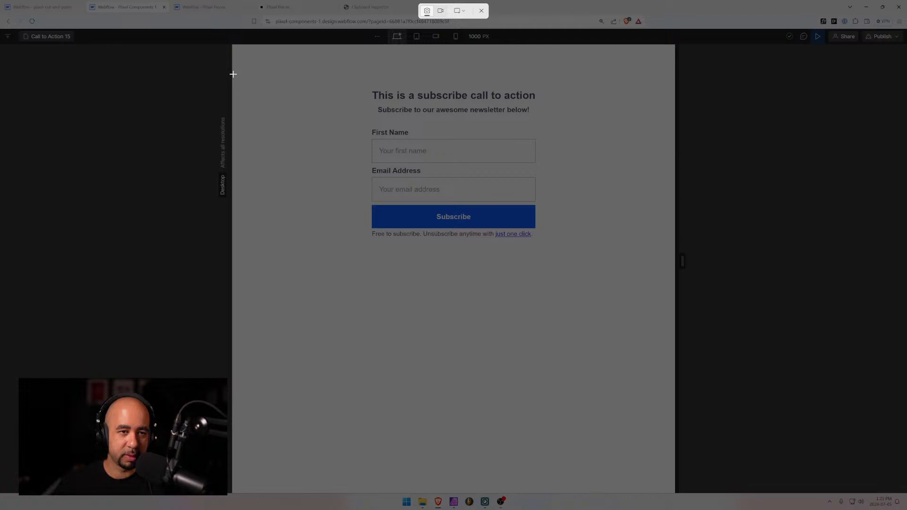
pyautogui.moveTo(232, 75); pyautogui.dragTo(674, 257)
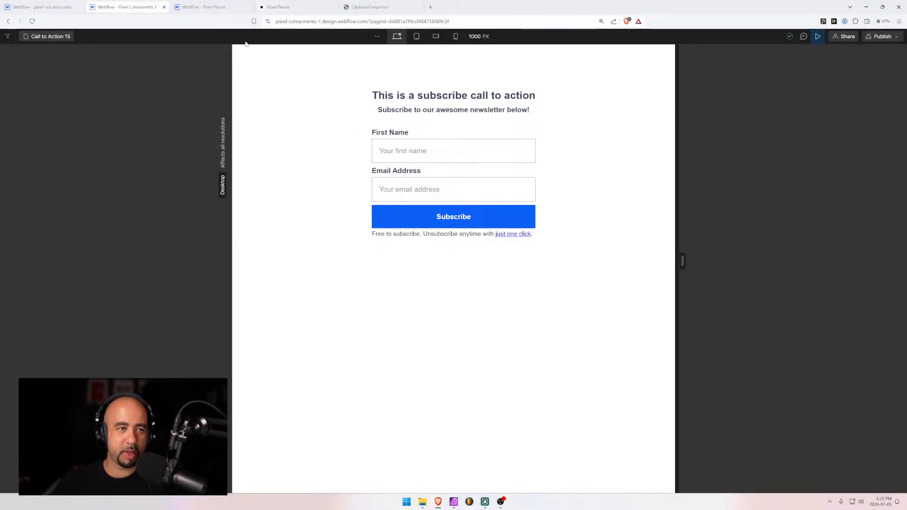
pyautogui.click(61, 7)
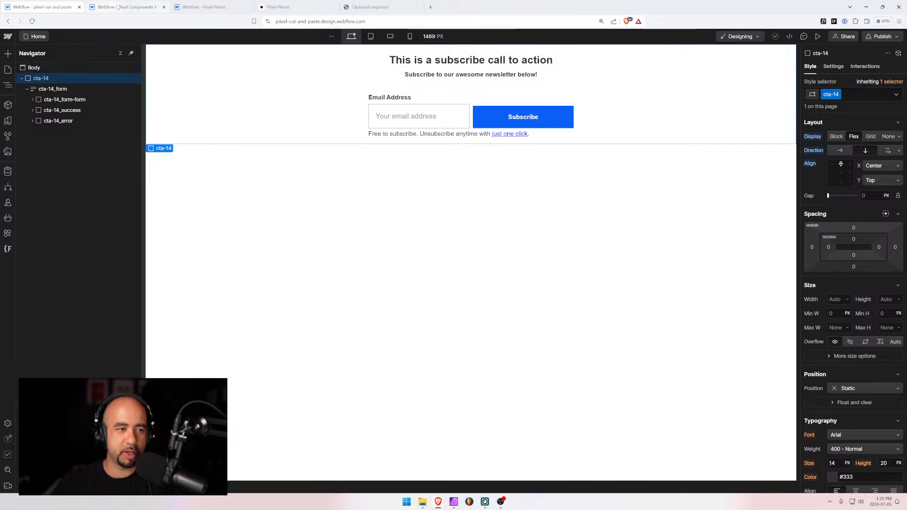
pyautogui.click(131, 6)
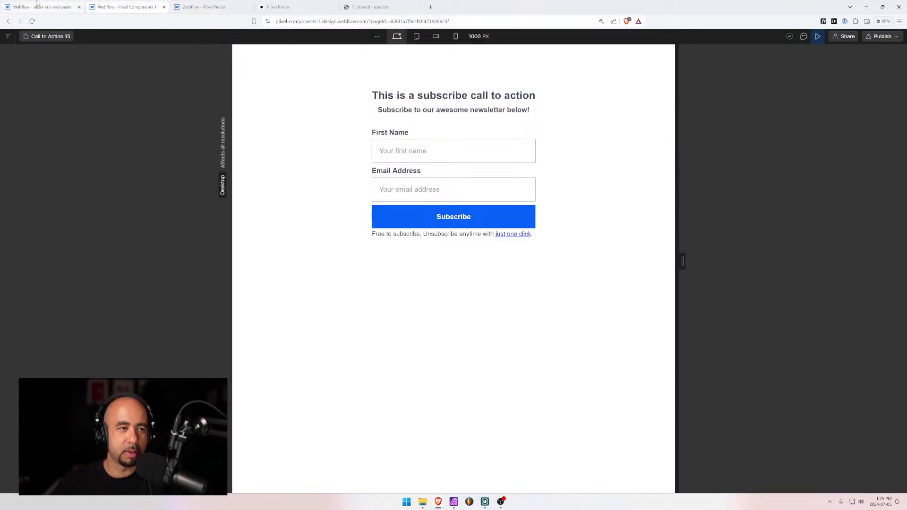
pyautogui.click(453, 501)
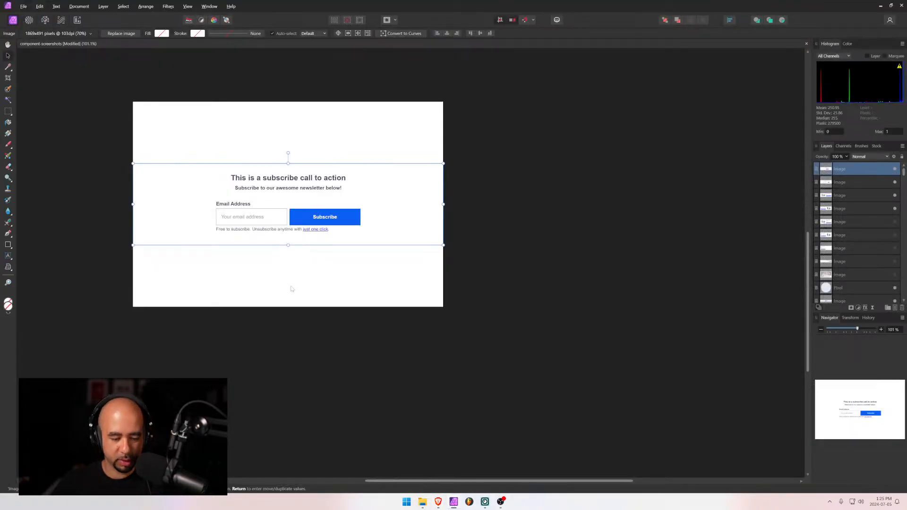
# Paste the Call to Action 15 screenshot, scale it to canvas width and centre it vertically
pyautogui.hotkey('ctrl', 'v')
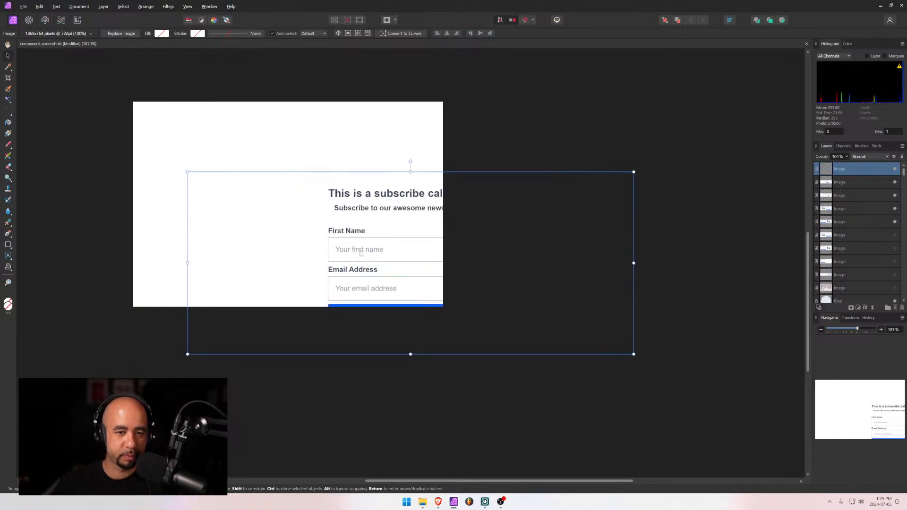
pyautogui.moveTo(358, 253); pyautogui.dragTo(305, 198)
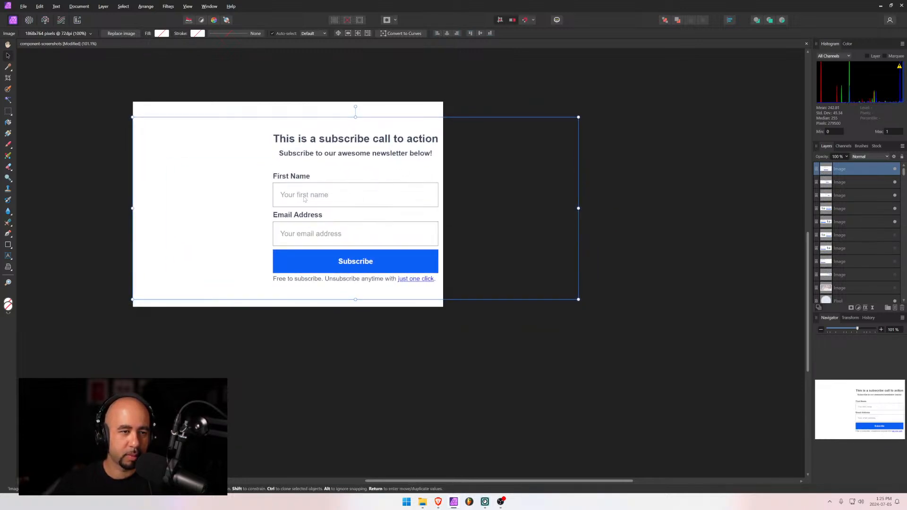
pyautogui.moveTo(578, 208); pyautogui.dragTo(444, 202)
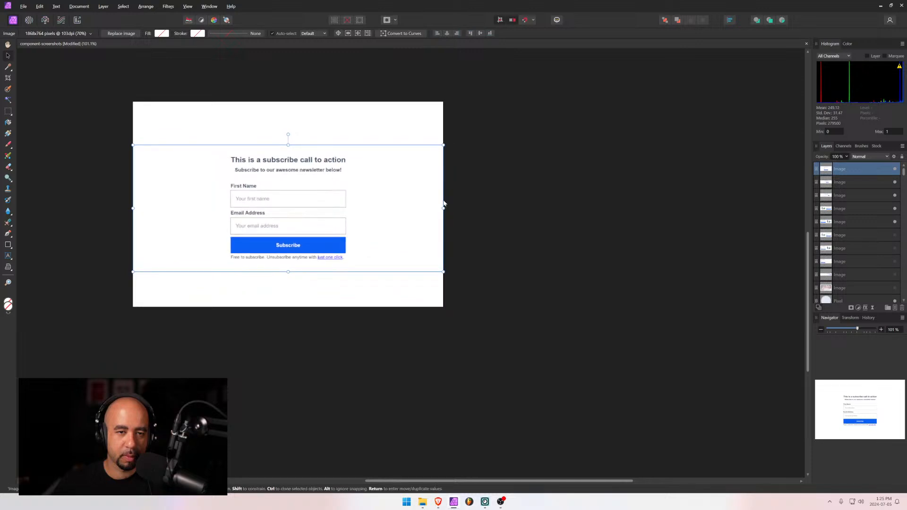
pyautogui.click(479, 33)
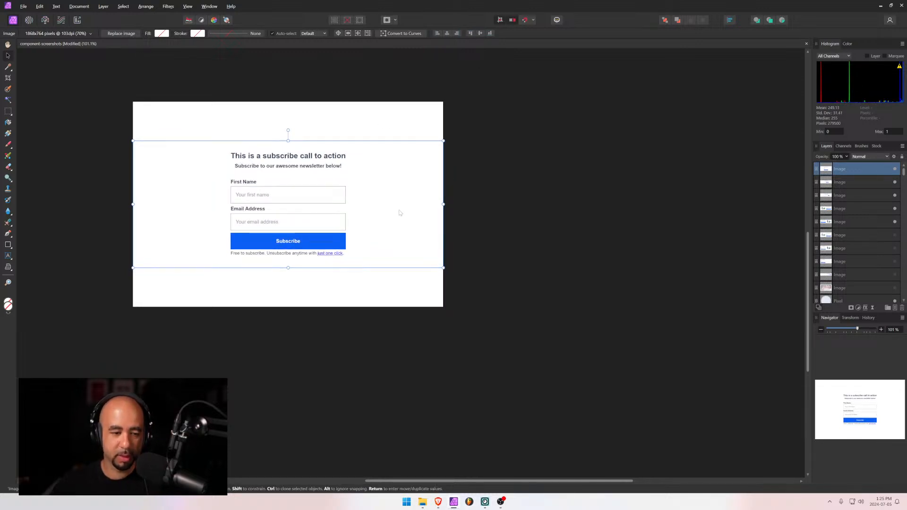
# Export the image as JPEG named cta-15 and switch back to Webflow
pyautogui.hotkey('ctrl', 'alt', 'shift', 'w')
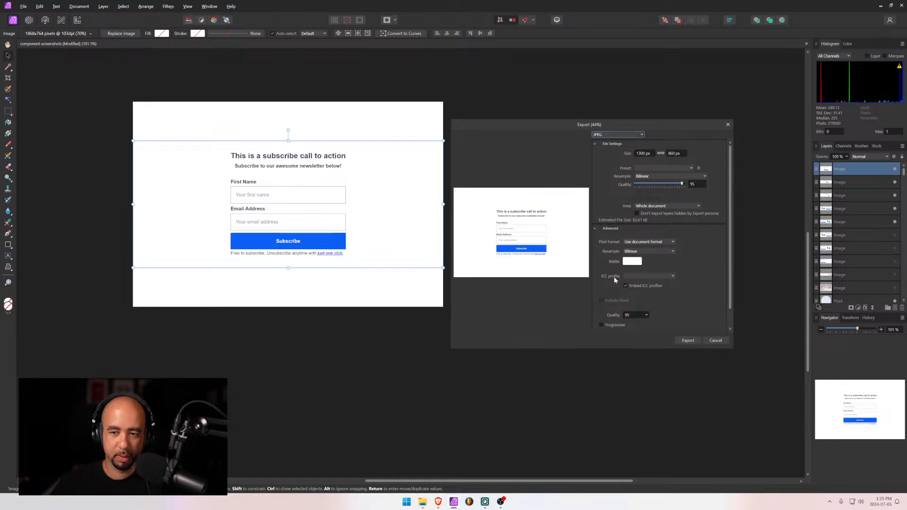
pyautogui.click(687, 343)
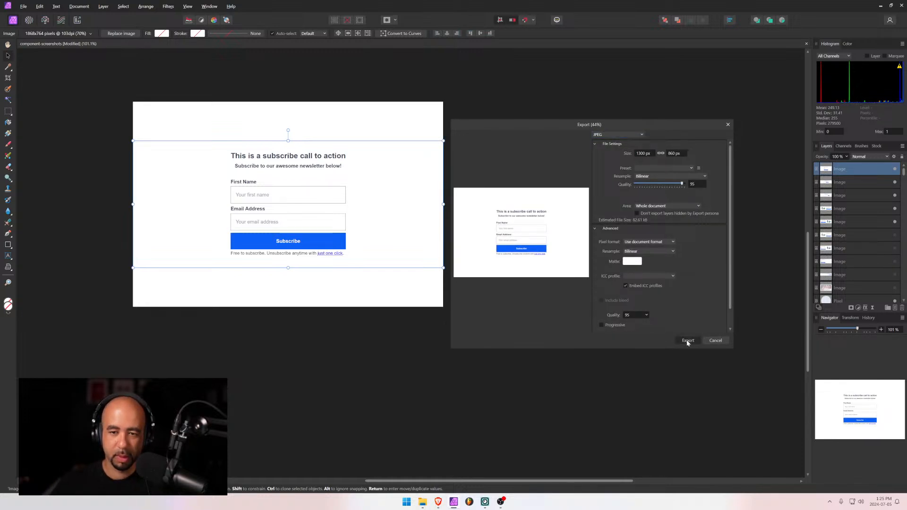
pyautogui.write('cta')
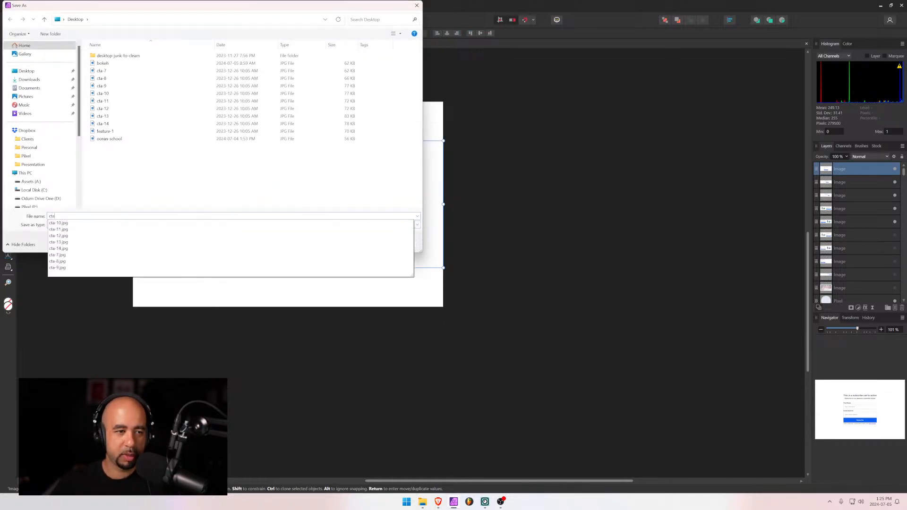
pyautogui.write('*')
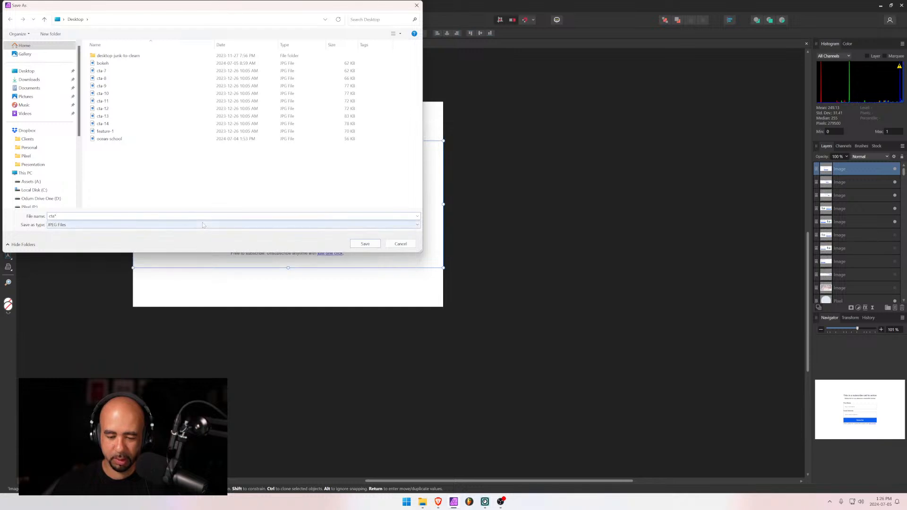
pyautogui.press('BackSpace')
pyautogui.write('-15')
pyautogui.press('Return')
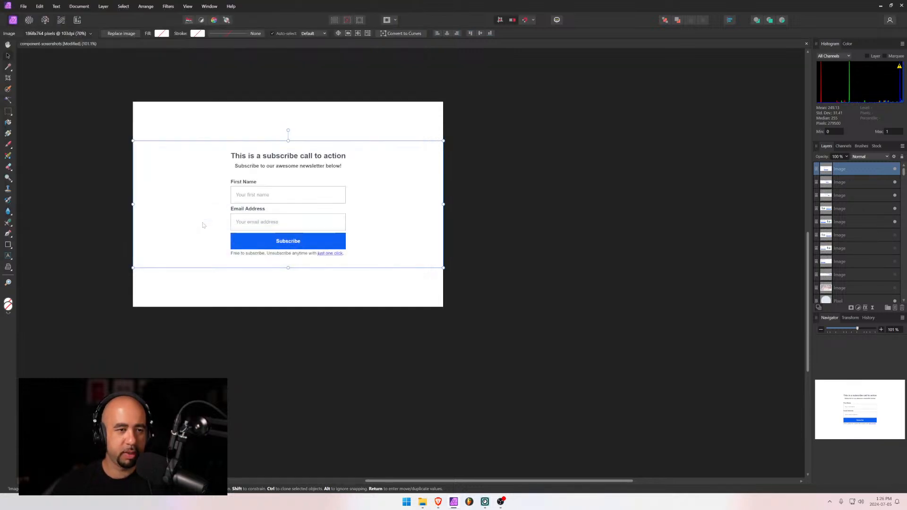
pyautogui.hotkey('alt', 'Tab')
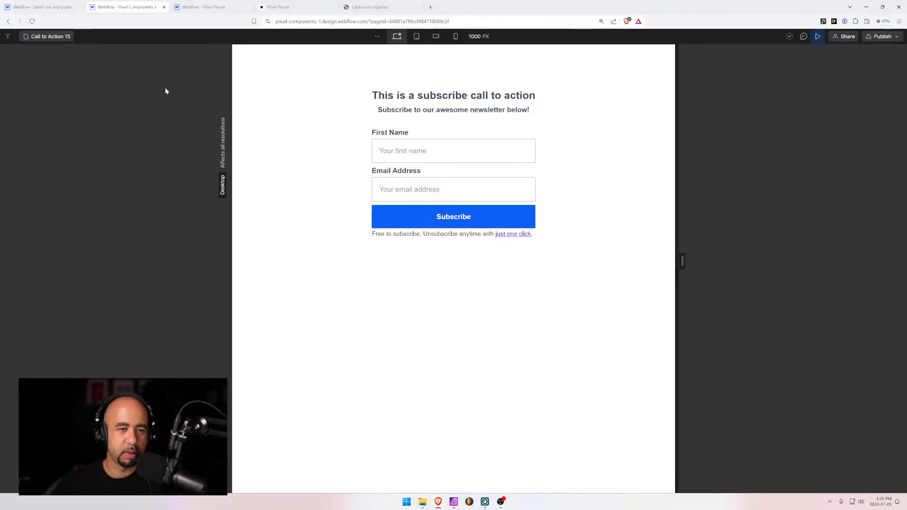
# Open Call to Action 16 via the '16' page search and screenshot its email-only form
pyautogui.click(60, 35)
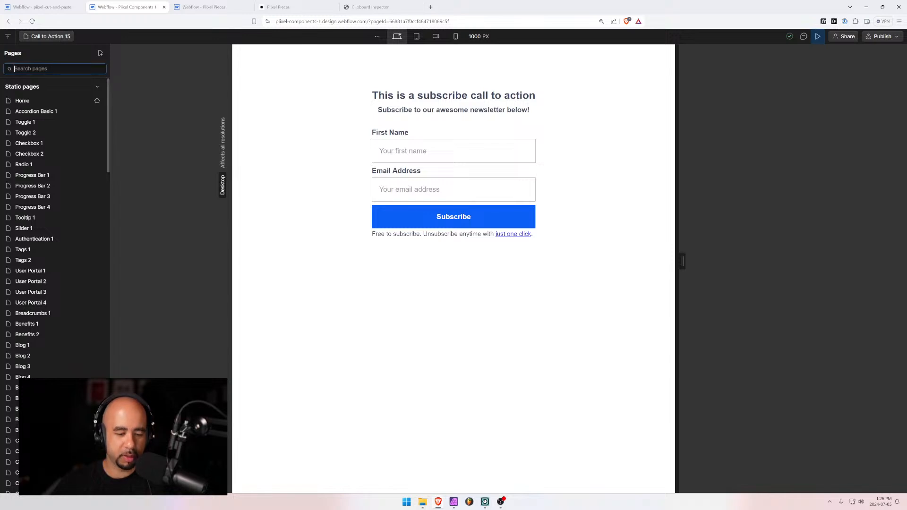
pyautogui.write('16')
pyautogui.click(53, 100)
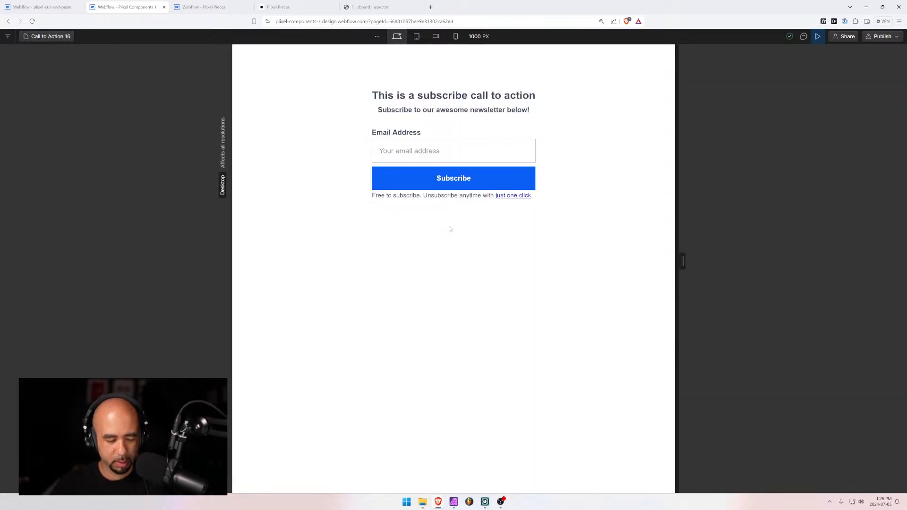
pyautogui.press('super+shift+s')
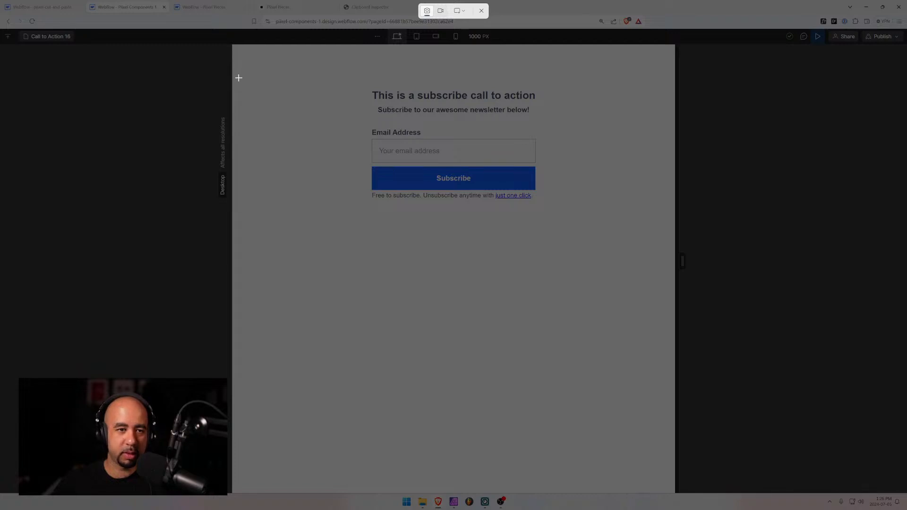
pyautogui.moveTo(232, 76); pyautogui.dragTo(675, 217)
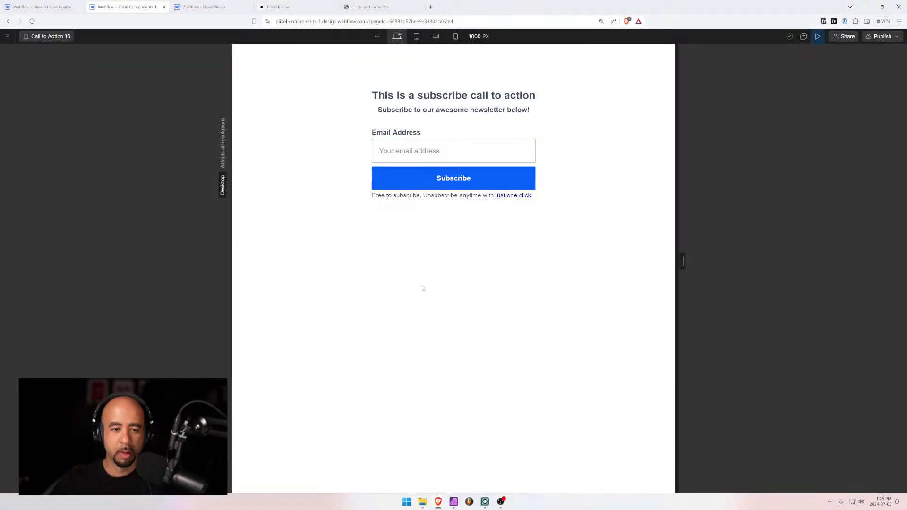
pyautogui.click(452, 503)
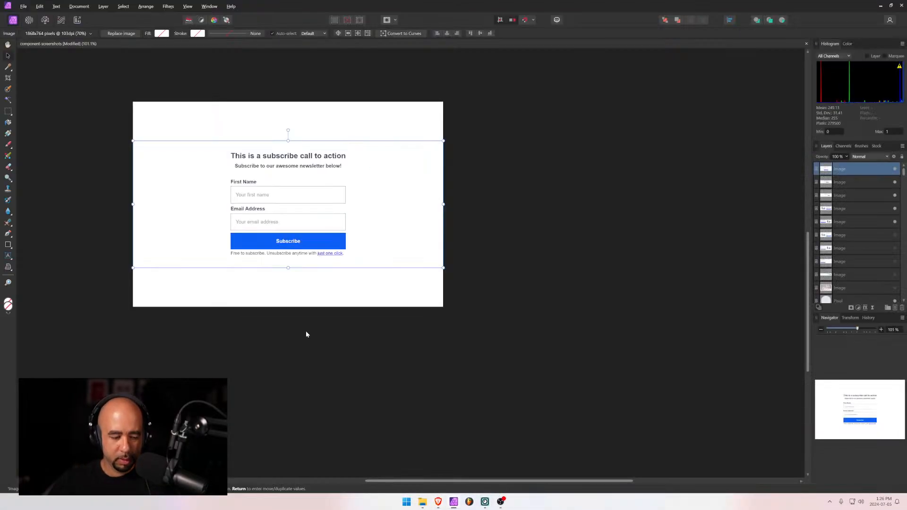
# Paste the Call to Action 16 screenshot, scale it to 1300 px wide and centre it vertically
pyautogui.hotkey('ctrl', 'v')
pyautogui.moveTo(281, 237); pyautogui.dragTo(226, 170)
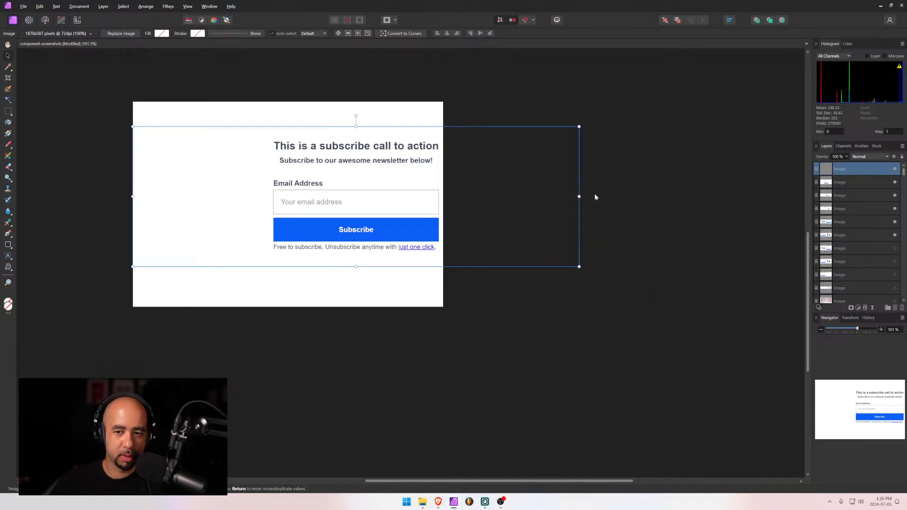
pyautogui.moveTo(580, 197); pyautogui.dragTo(444, 195)
pyautogui.press('Return')
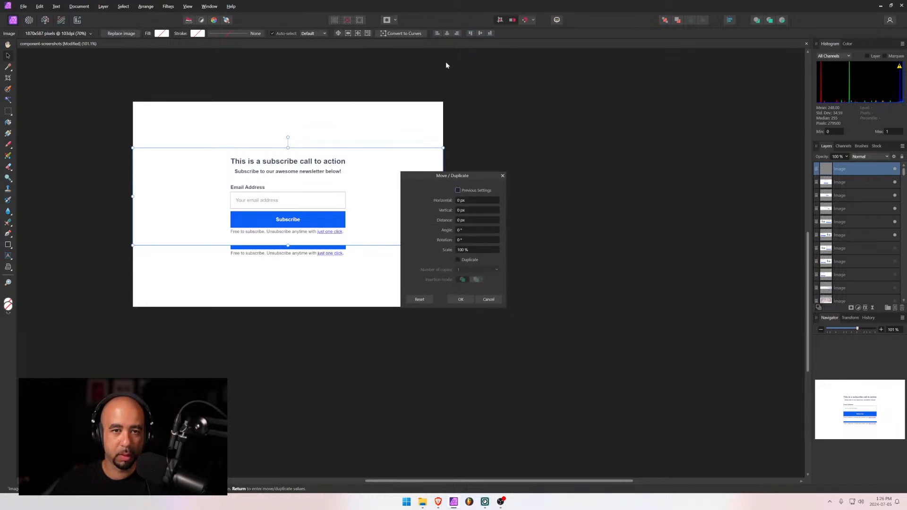
pyautogui.click(446, 62)
pyautogui.hotkey('ctrl', 'z')
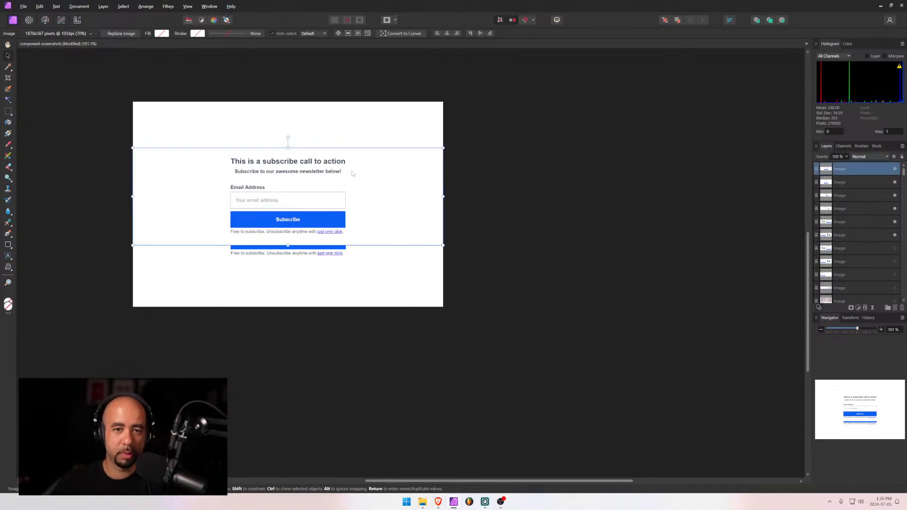
pyautogui.click(480, 33)
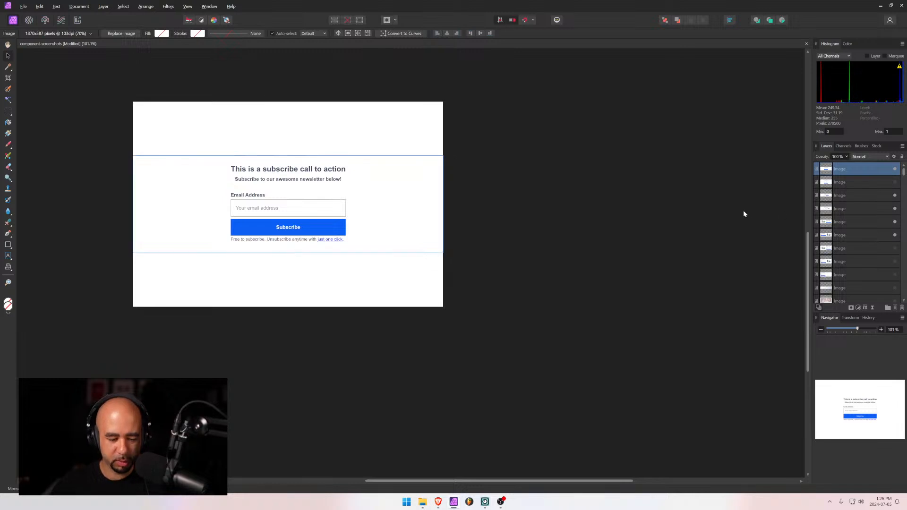
# Export the image as JPEG named cta-16, then minimize Affinity Photo
pyautogui.hotkey('ctrl', 'alt', 'shift', 'w')
pyautogui.click(692, 340)
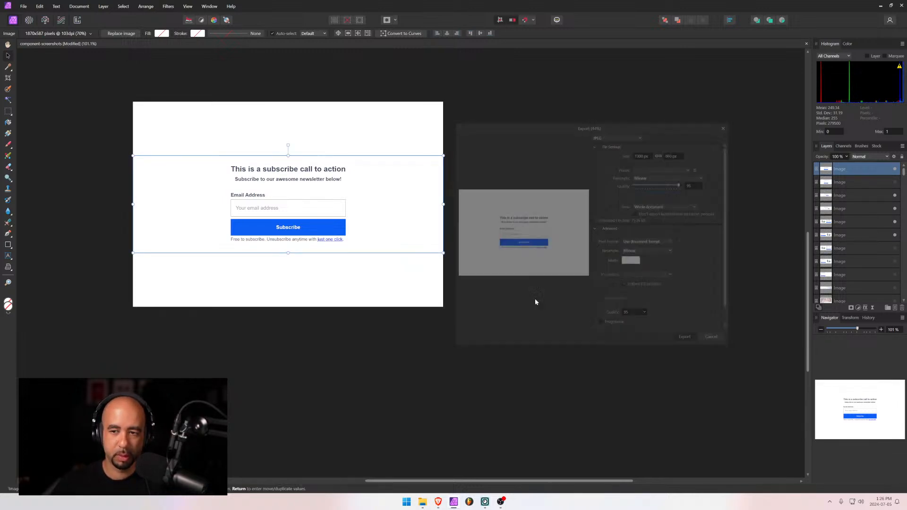
pyautogui.write('cta')
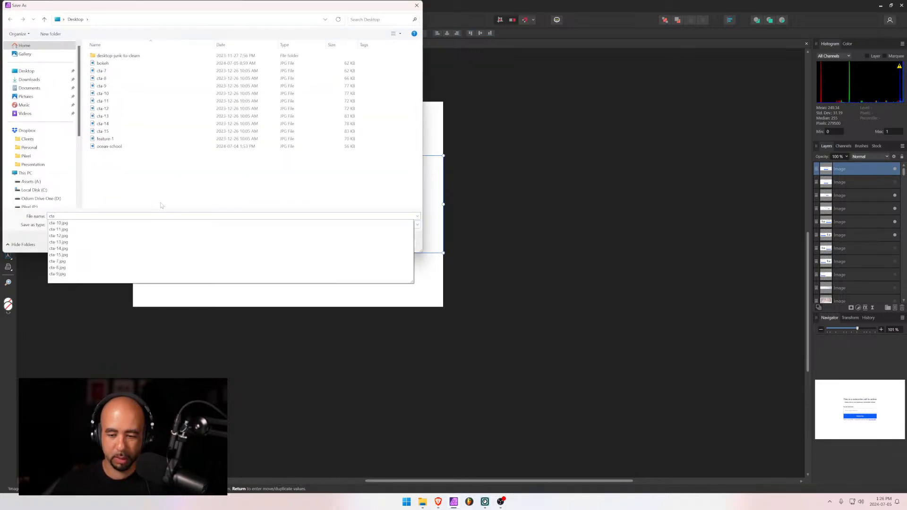
pyautogui.write('-16')
pyautogui.press('Return')
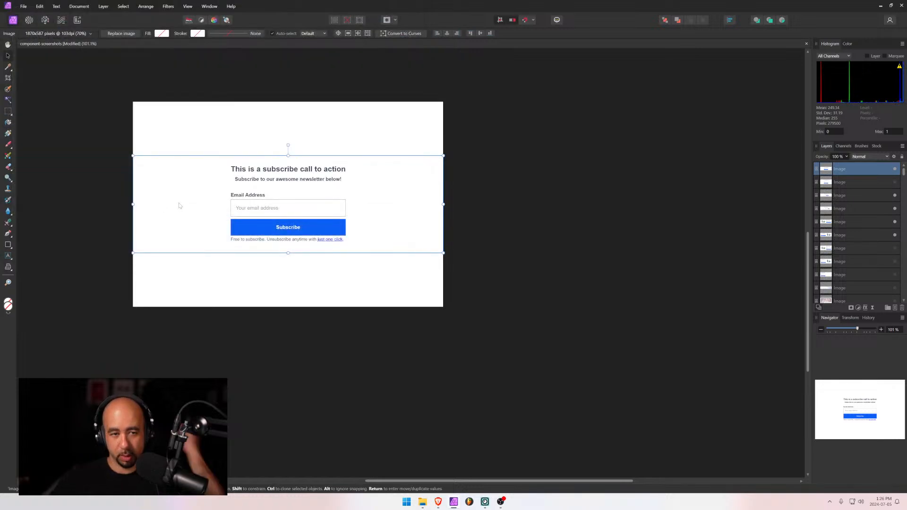
pyautogui.click(881, 6)
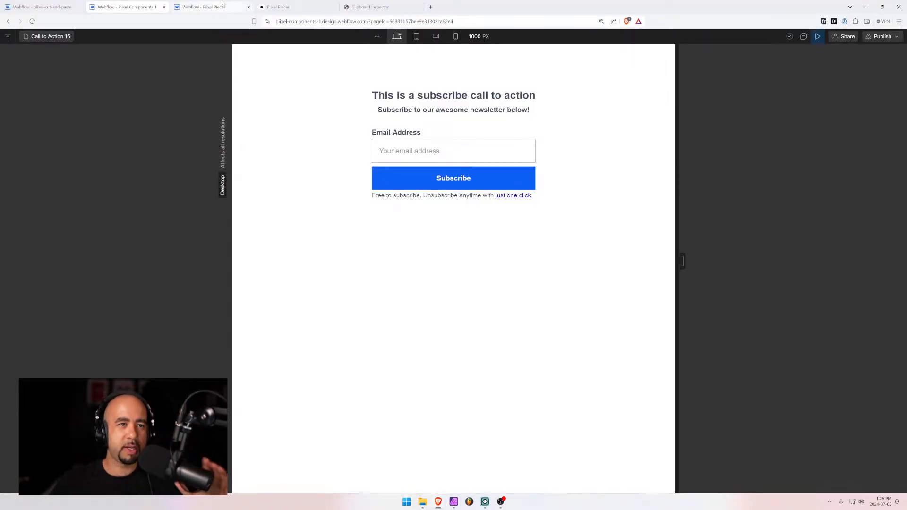
# Set the Call to Action category's Number of Components to 16 and save
pyautogui.click(203, 7)
pyautogui.click(153, 5)
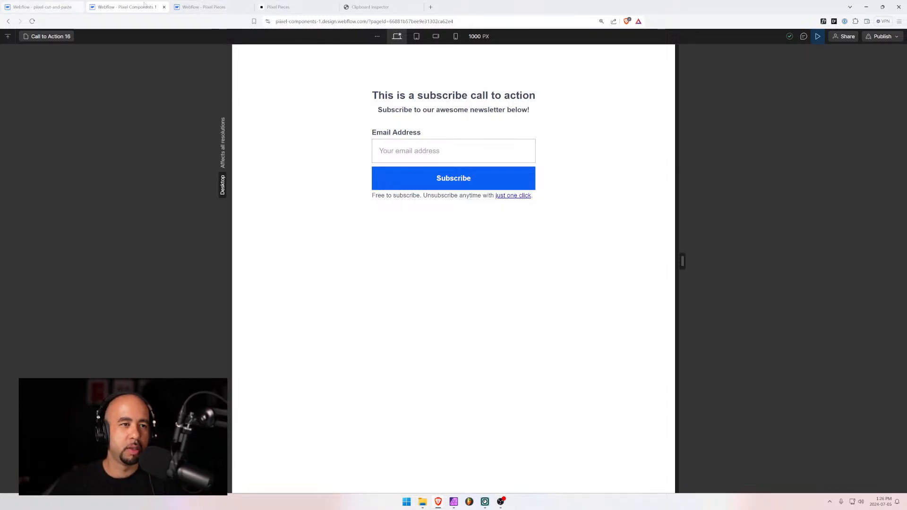
pyautogui.click(219, 8)
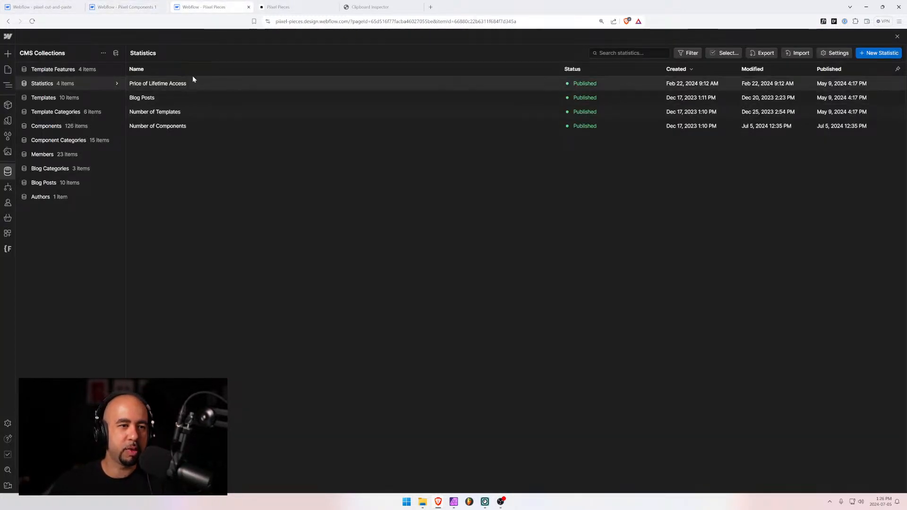
pyautogui.click(65, 140)
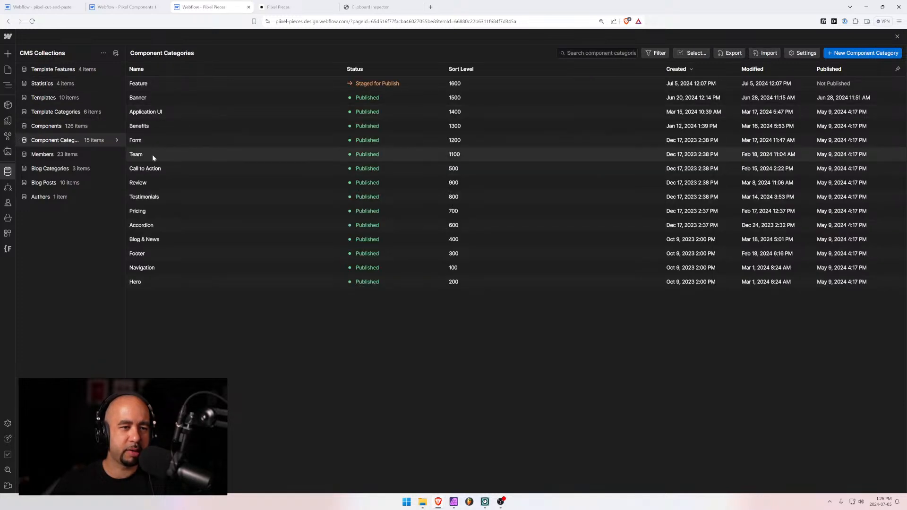
pyautogui.click(249, 168)
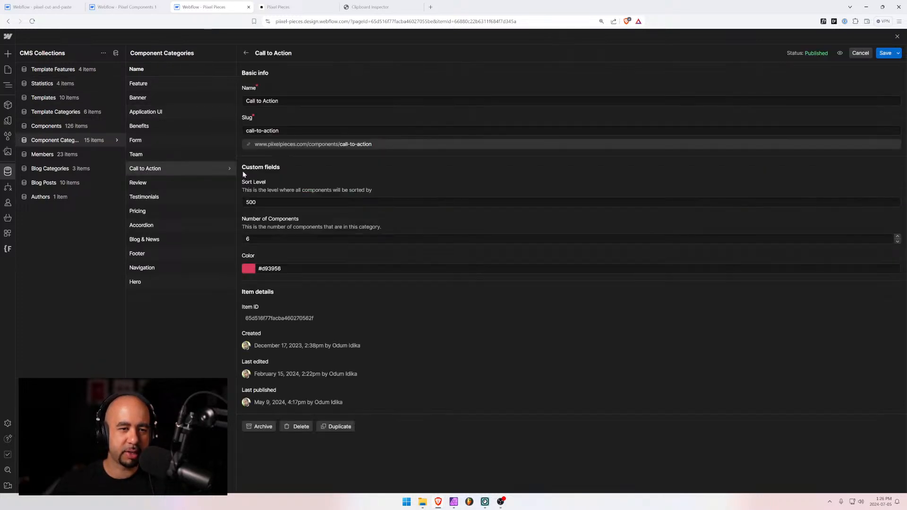
pyautogui.click(247, 238)
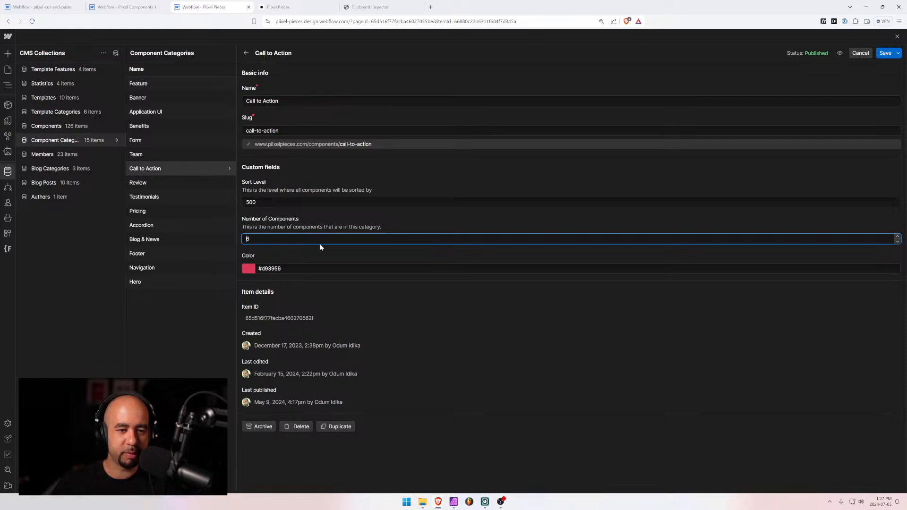
pyautogui.write('1')
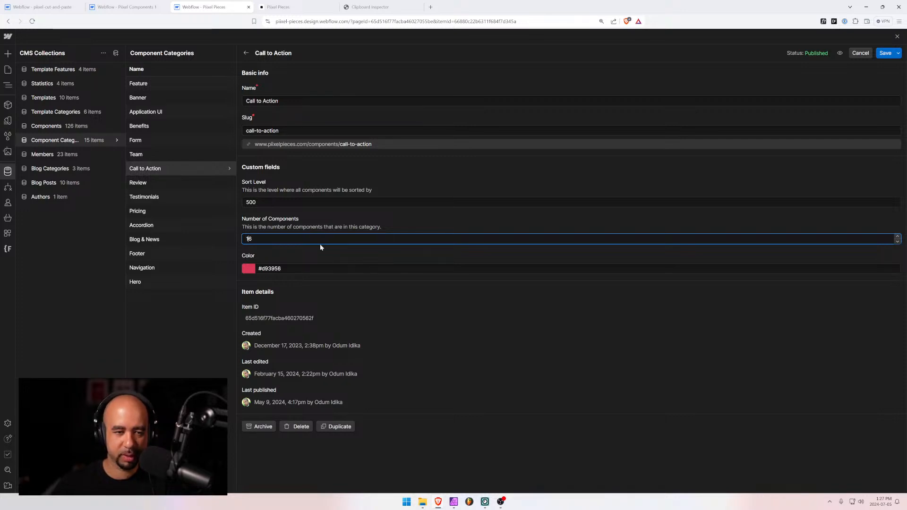
pyautogui.click(879, 51)
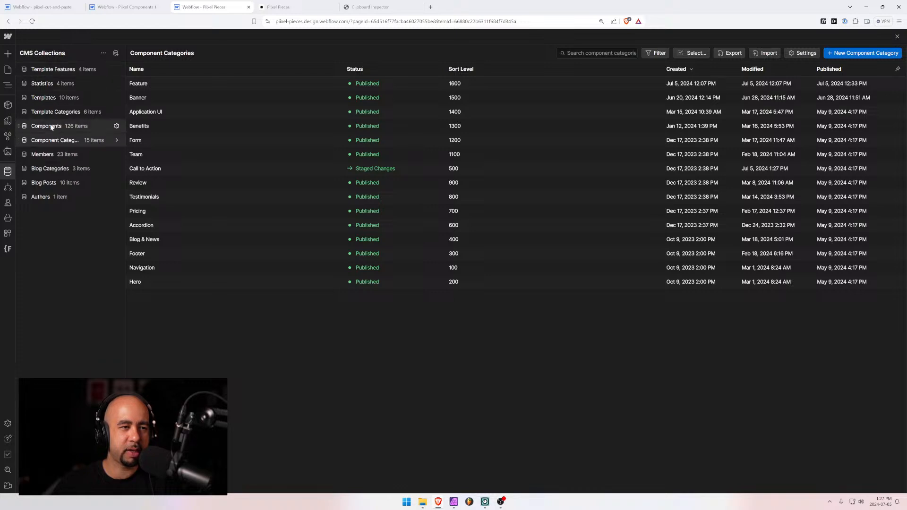
# Update the Number of Components statistic's Count to 136 and save
pyautogui.click(57, 126)
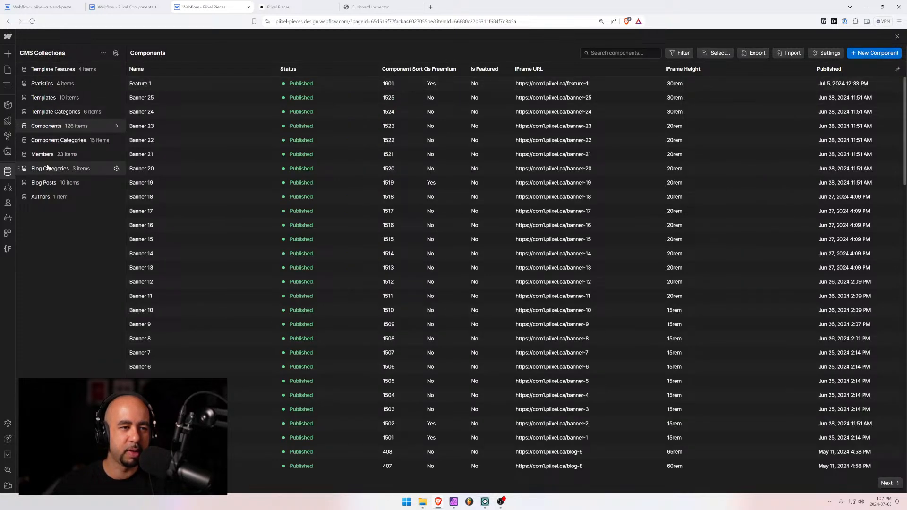
pyautogui.click(47, 85)
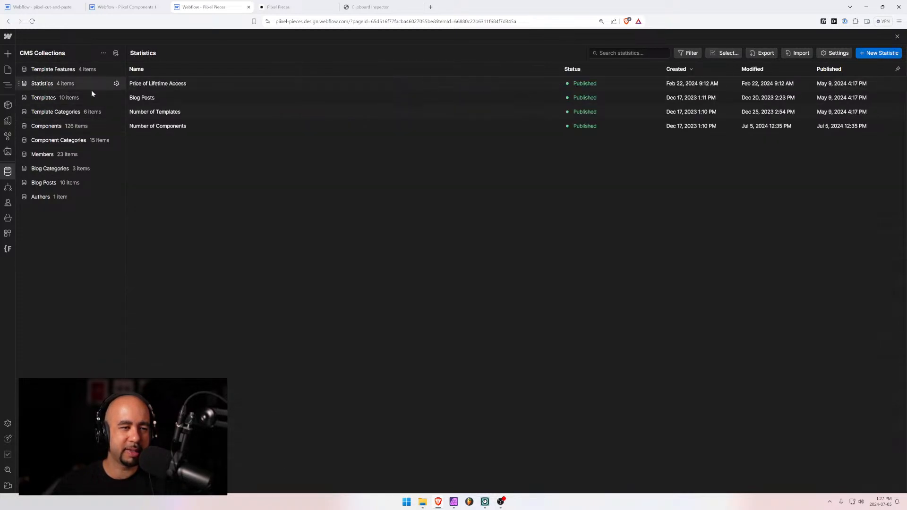
pyautogui.click(184, 127)
pyautogui.click(250, 194)
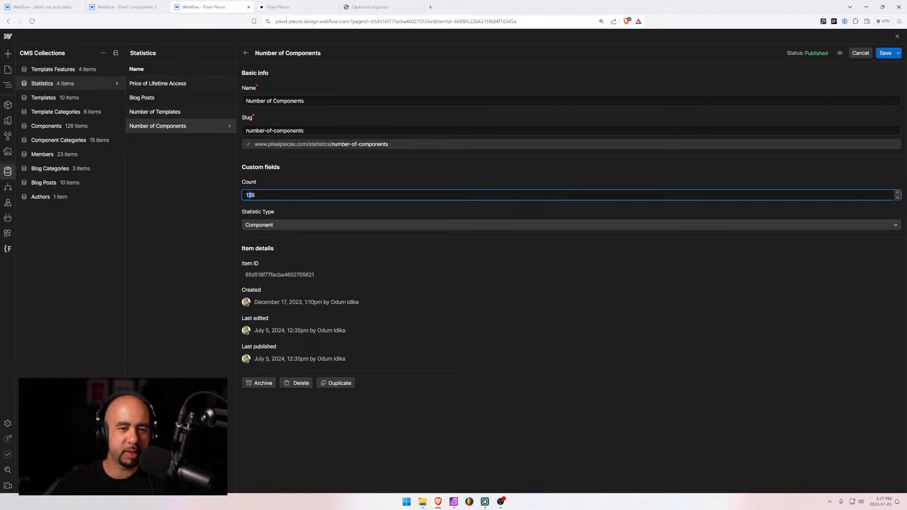
pyautogui.write('3')
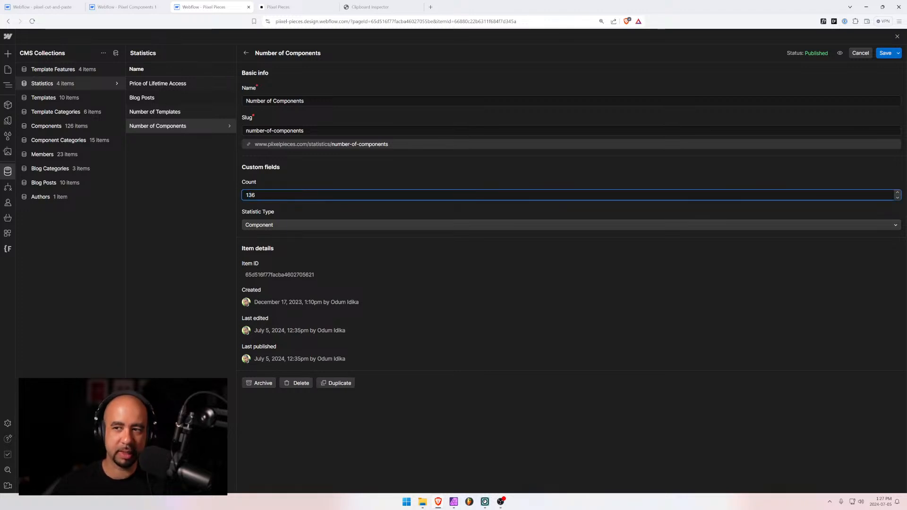
pyautogui.click(882, 56)
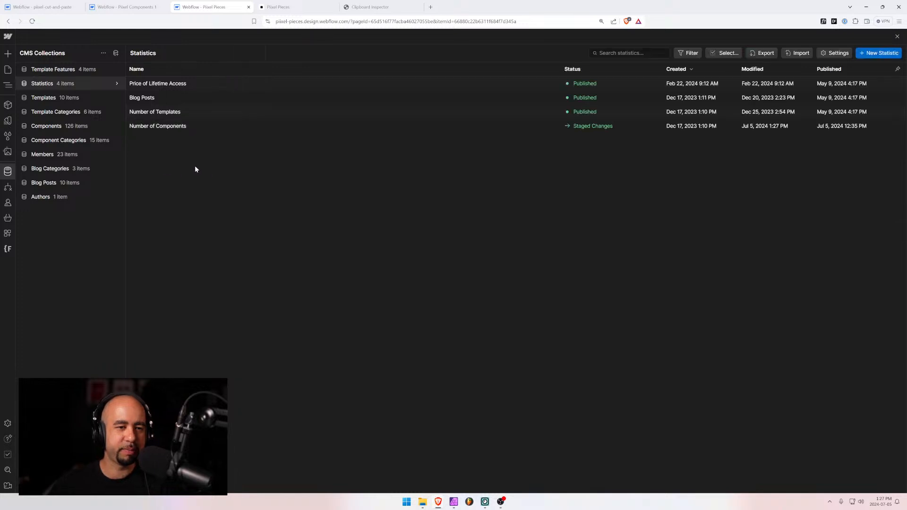
# Filter the Components collection by 'call'
pyautogui.click(46, 127)
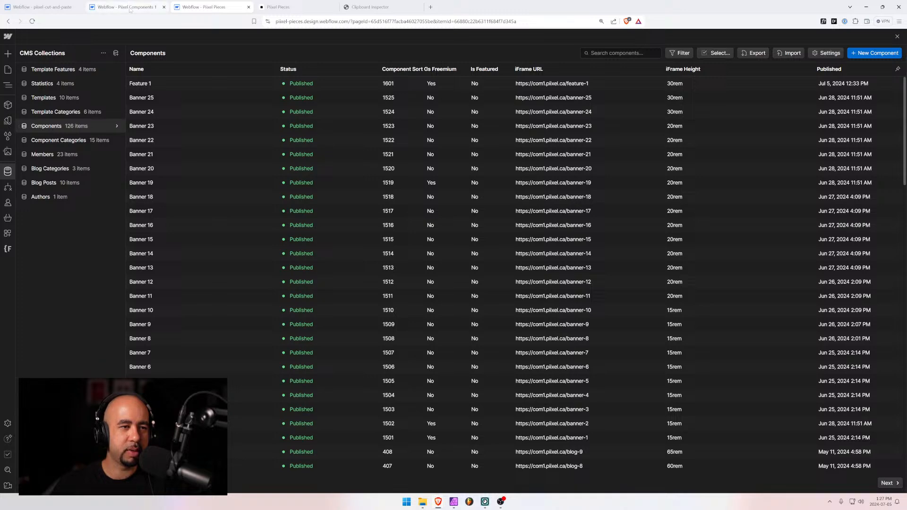
pyautogui.scroll(-5, 172, 232)
pyautogui.scroll(6, 171, 230)
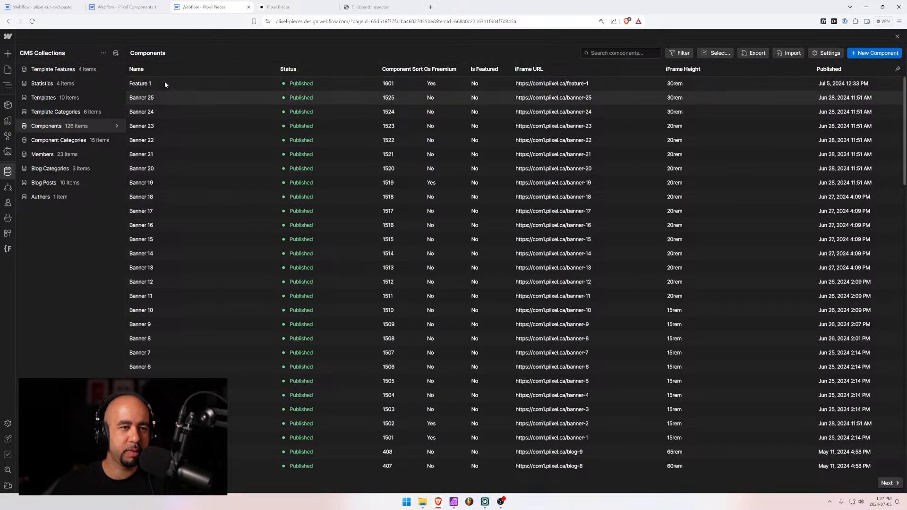
pyautogui.click(635, 54)
pyautogui.write('call')
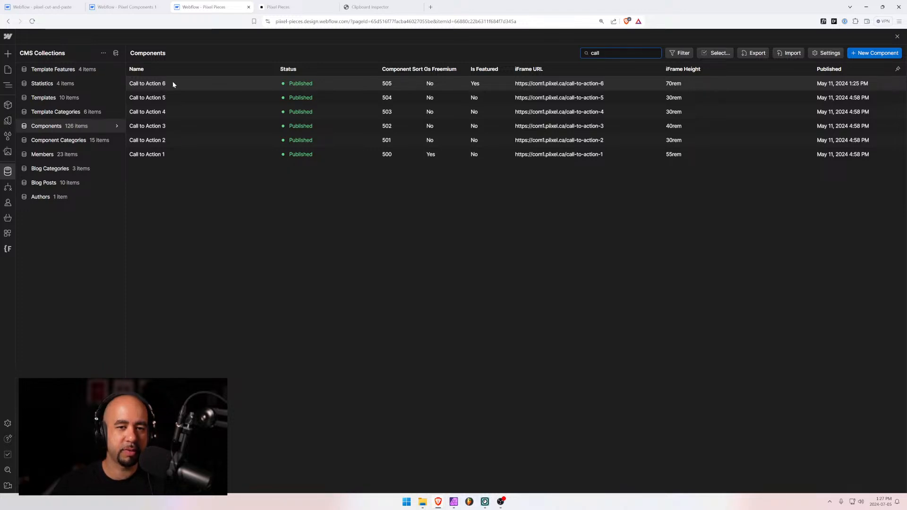
pyautogui.click(173, 84)
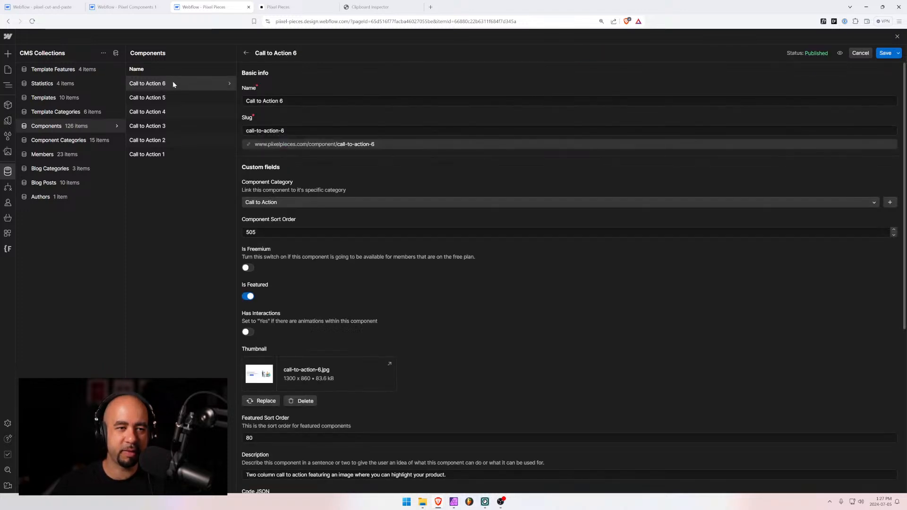
pyautogui.click(165, 153)
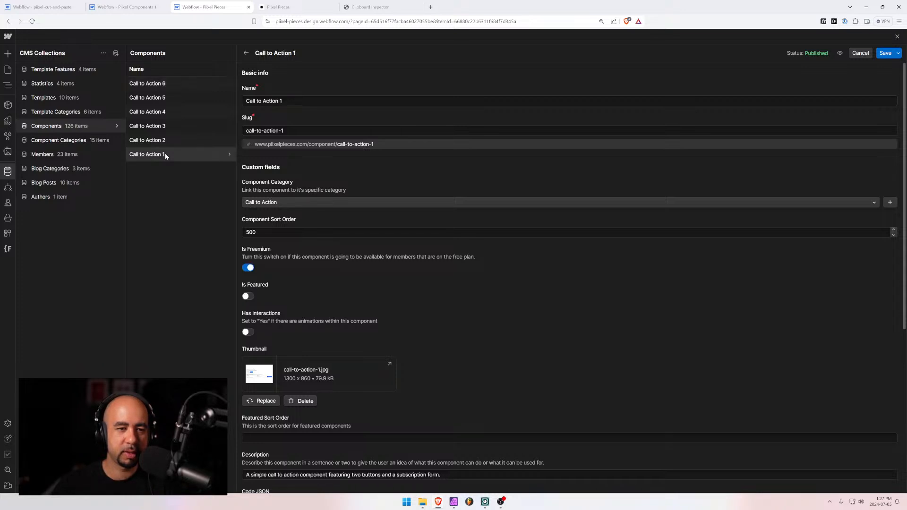
pyautogui.click(167, 141)
pyautogui.click(171, 83)
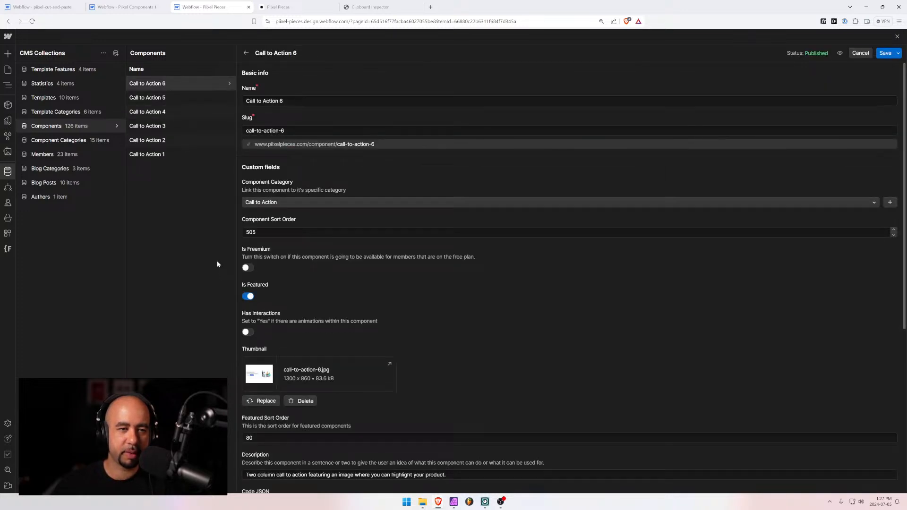
pyautogui.scroll(-4, 432, 193)
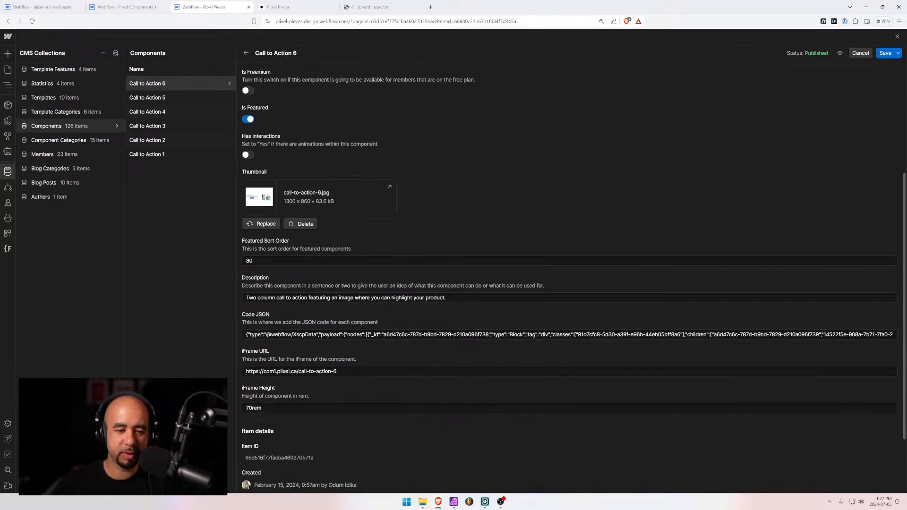
pyautogui.moveTo(362, 372); pyautogui.dragTo(208, 370)
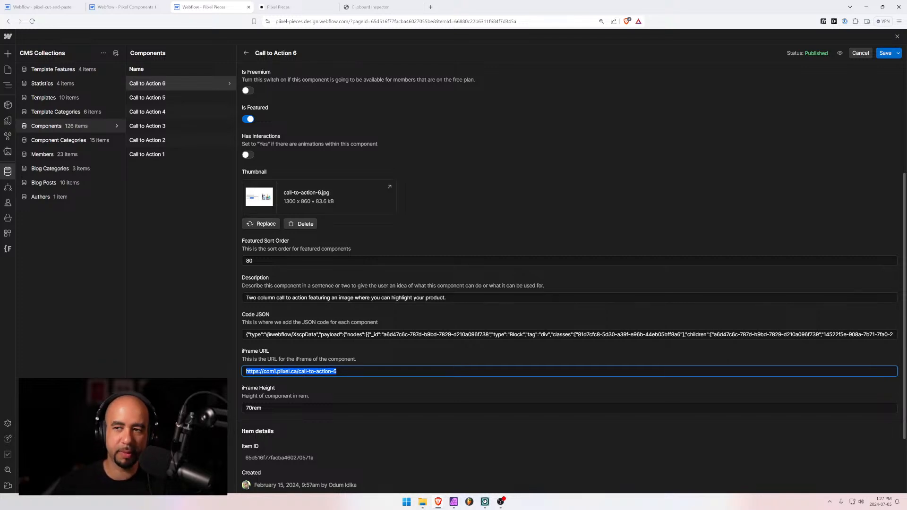
pyautogui.click(860, 53)
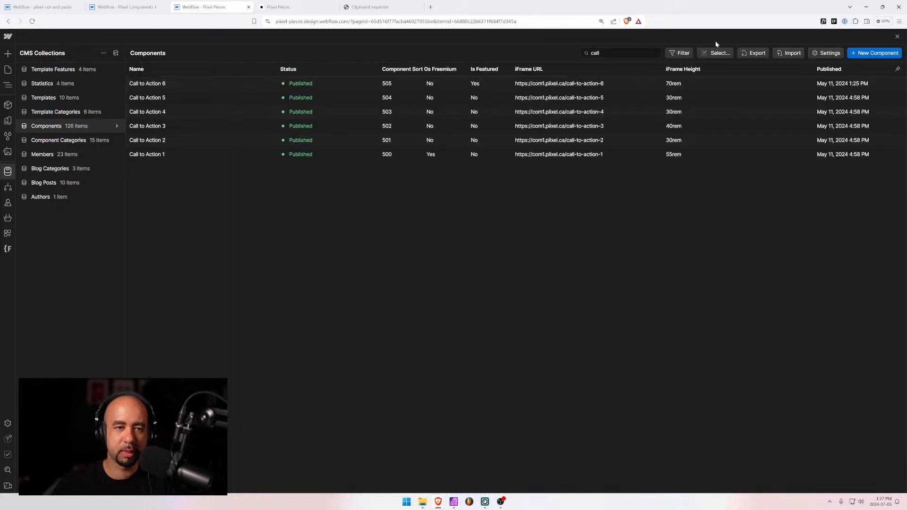
# Start a new item named Call to Action 7 with category Call to Action and sort order 506
pyautogui.click(876, 53)
pyautogui.click(265, 101)
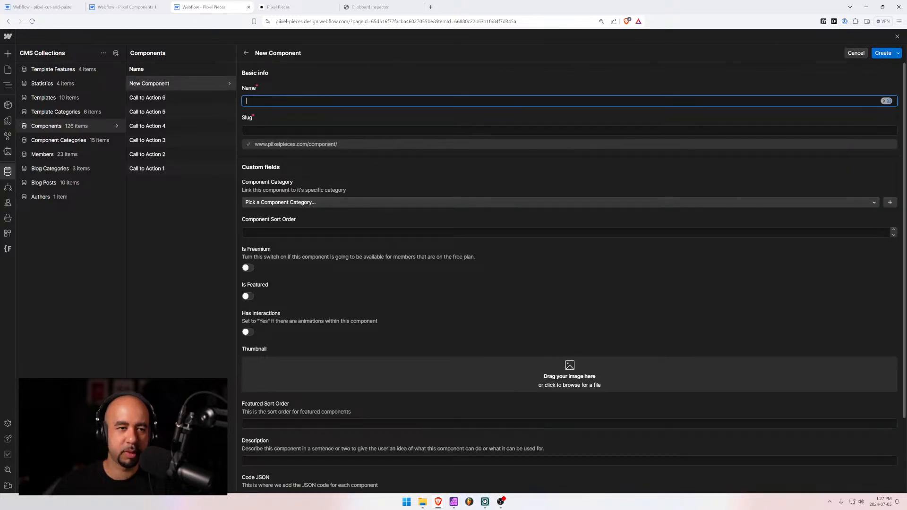
pyautogui.write('Call to A')
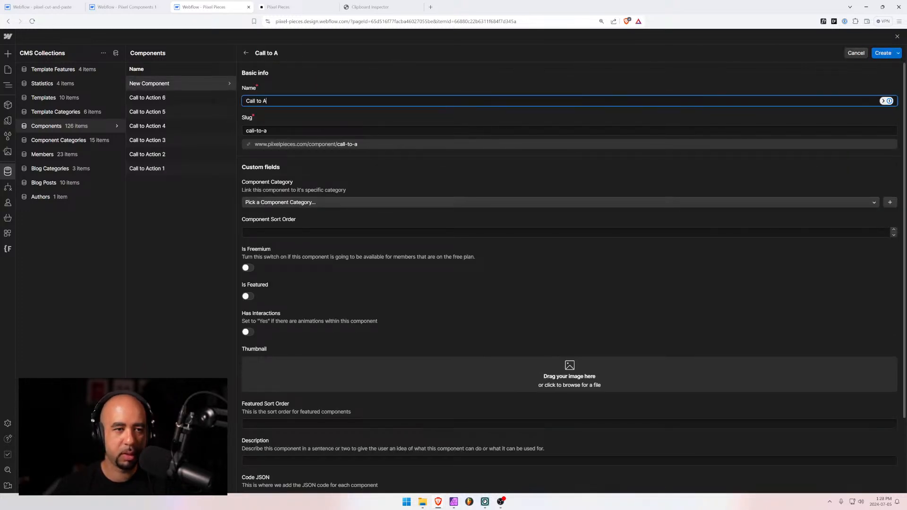
pyautogui.write('ction 7')
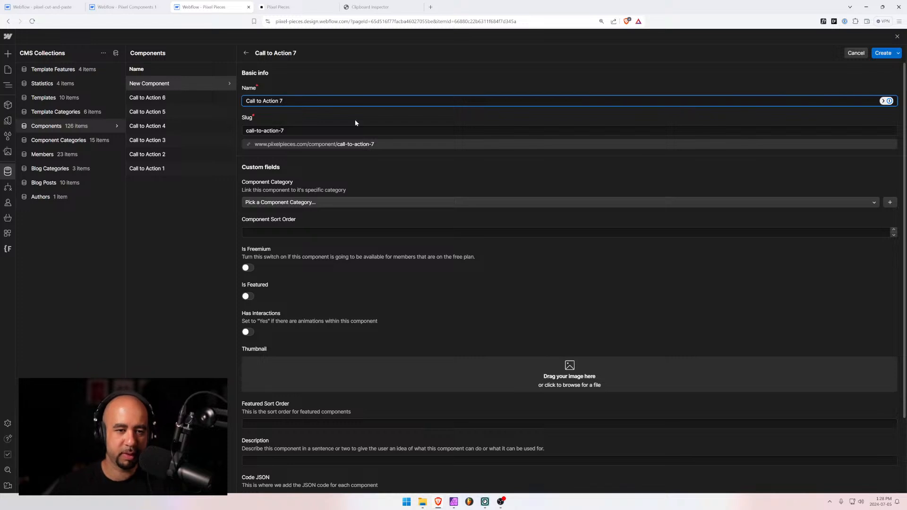
pyautogui.click(347, 203)
pyautogui.write('ca')
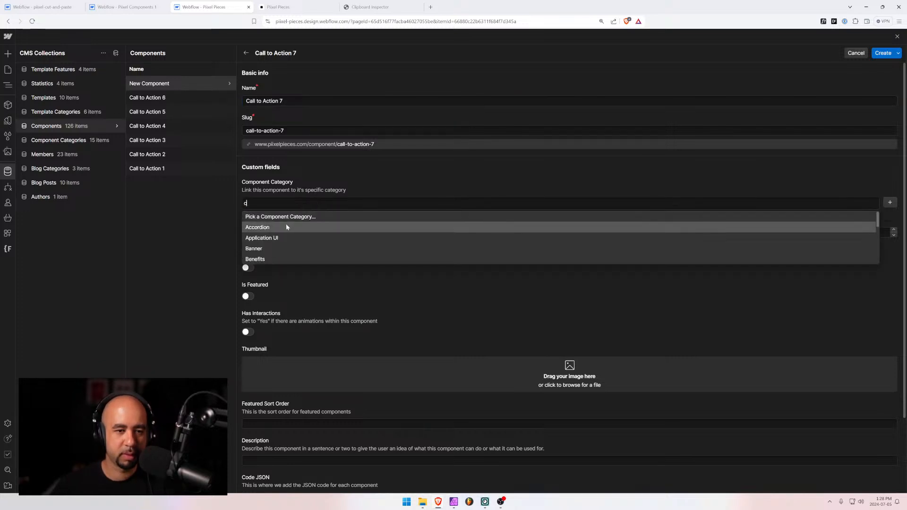
pyautogui.click(263, 238)
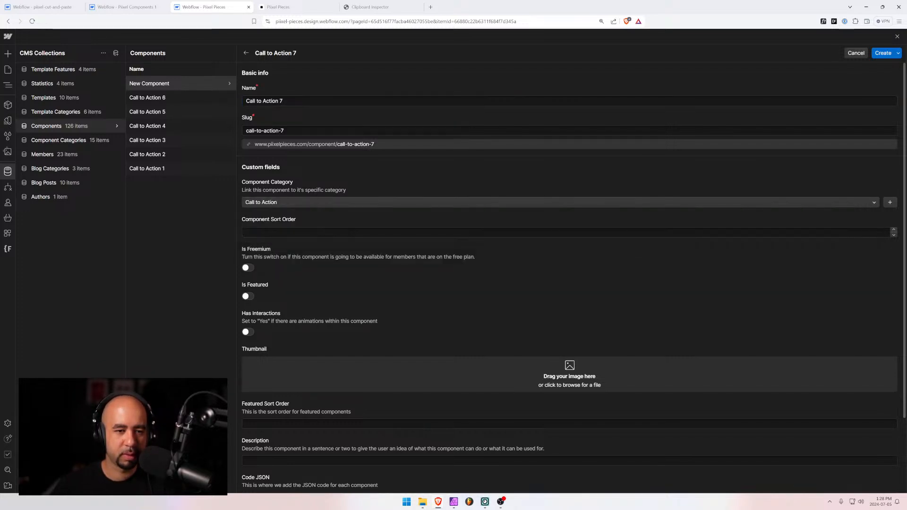
pyautogui.click(263, 233)
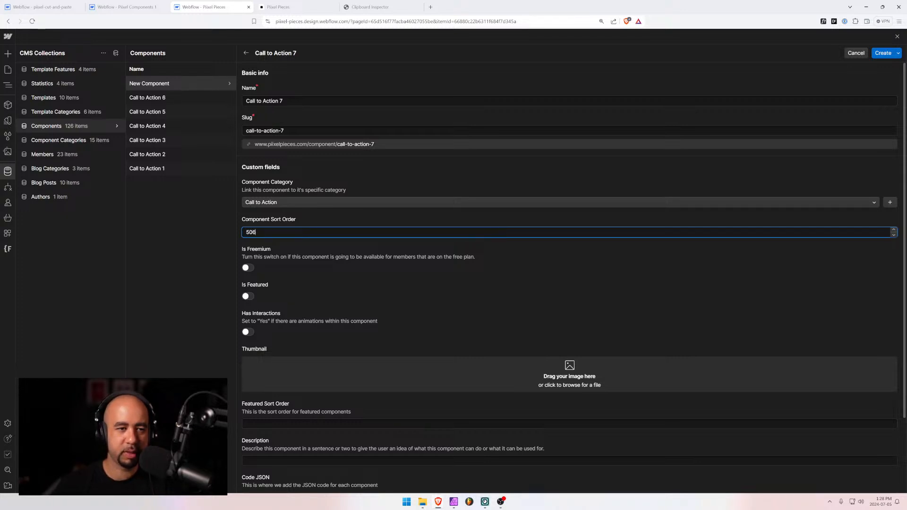
# Add cta-7.jpg from the file browser as the thumbnail
pyautogui.scroll(-2, 270, 254)
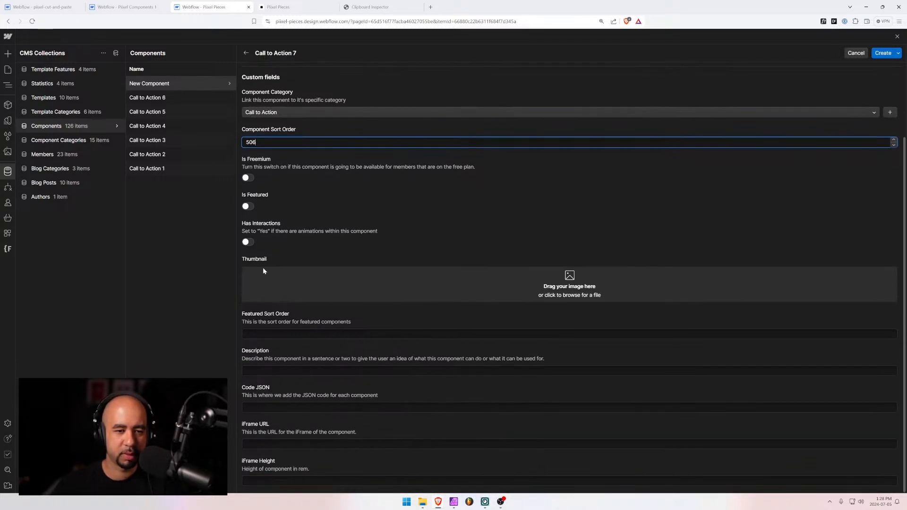
pyautogui.click(423, 504)
pyautogui.moveTo(534, 377); pyautogui.dragTo(906, 286)
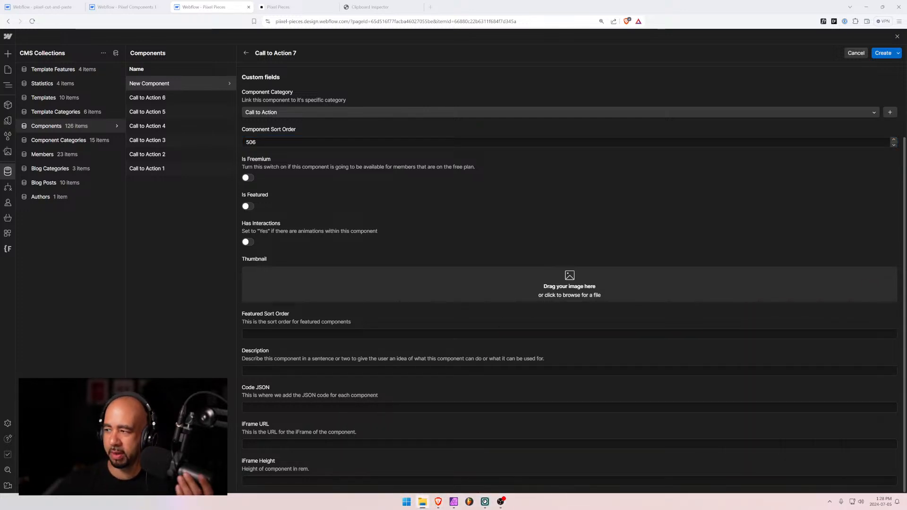
pyautogui.moveTo(906, 231); pyautogui.dragTo(477, 285)
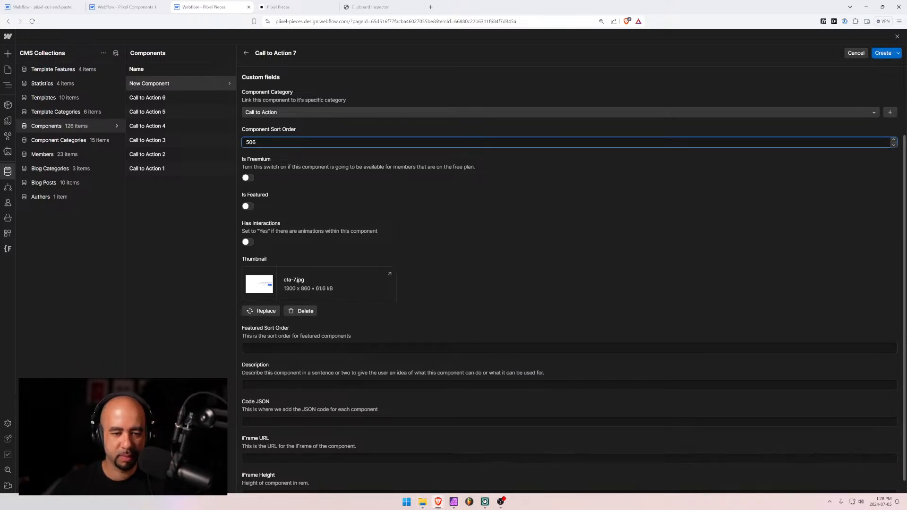
pyautogui.scroll(-1, 273, 440)
pyautogui.click(273, 439)
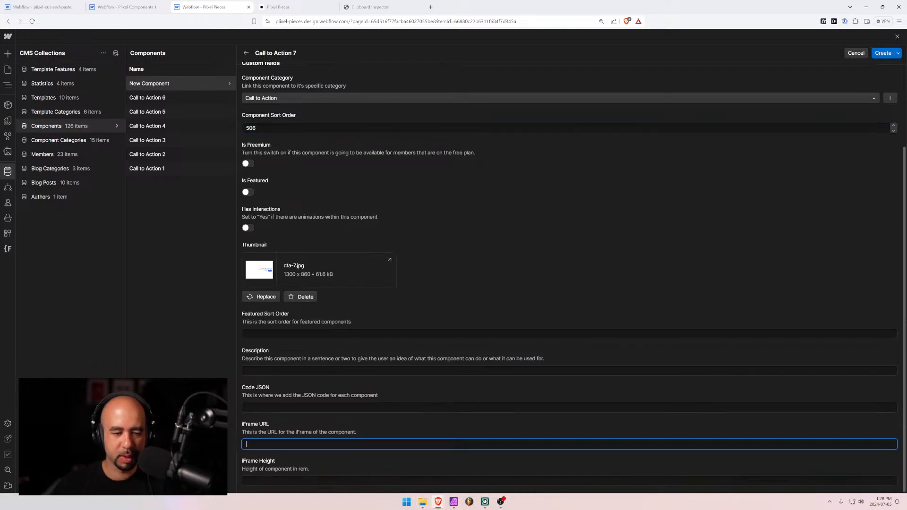
pyautogui.write('https://com1.pixel.ca/call-to-action-6')
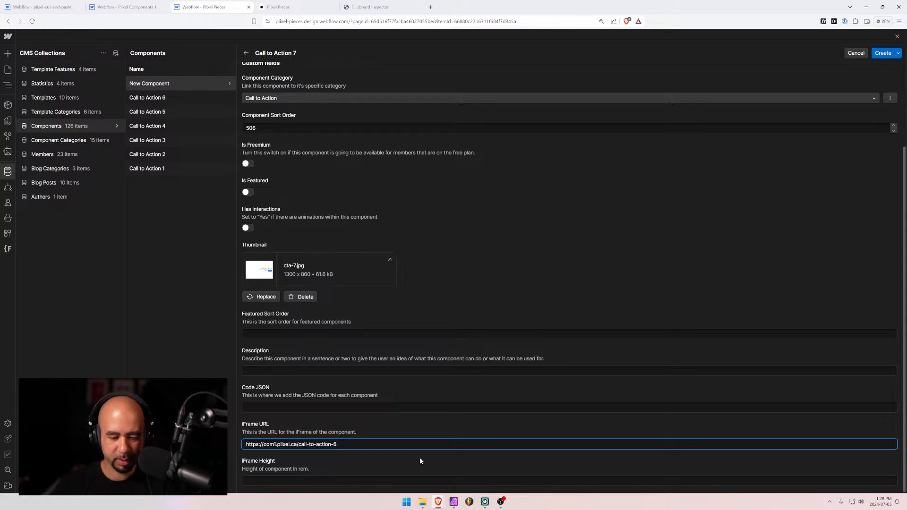
pyautogui.press('BackSpace')
pyautogui.write('7')
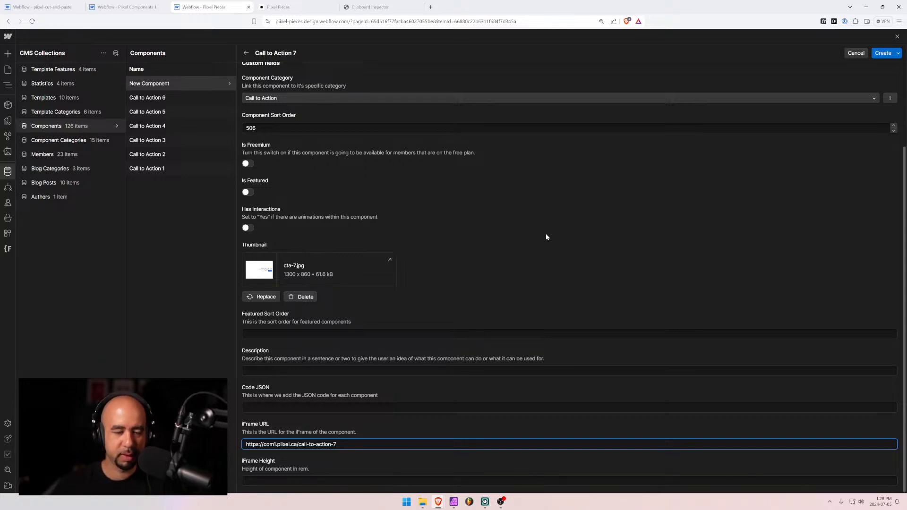
# After checking the Pixel Components 1 project, create the Call to Action 7 item
pyautogui.click(136, 6)
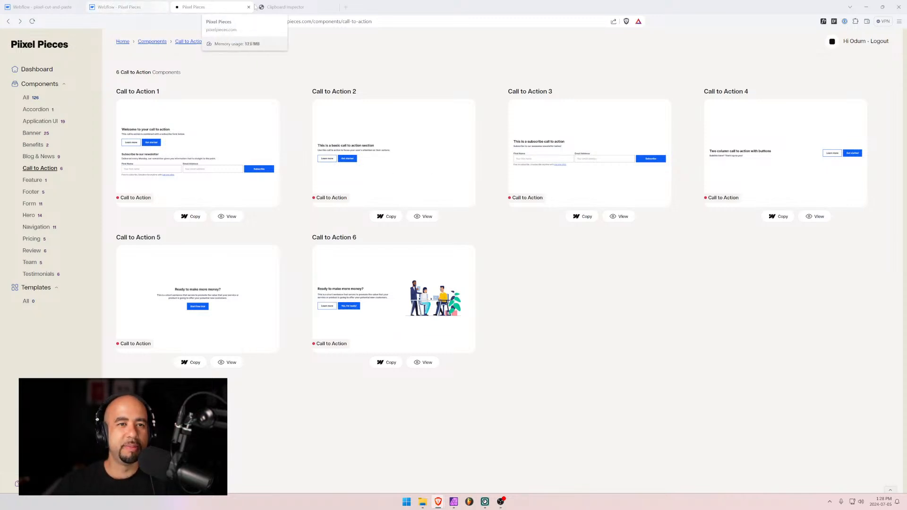
pyautogui.click(114, 6)
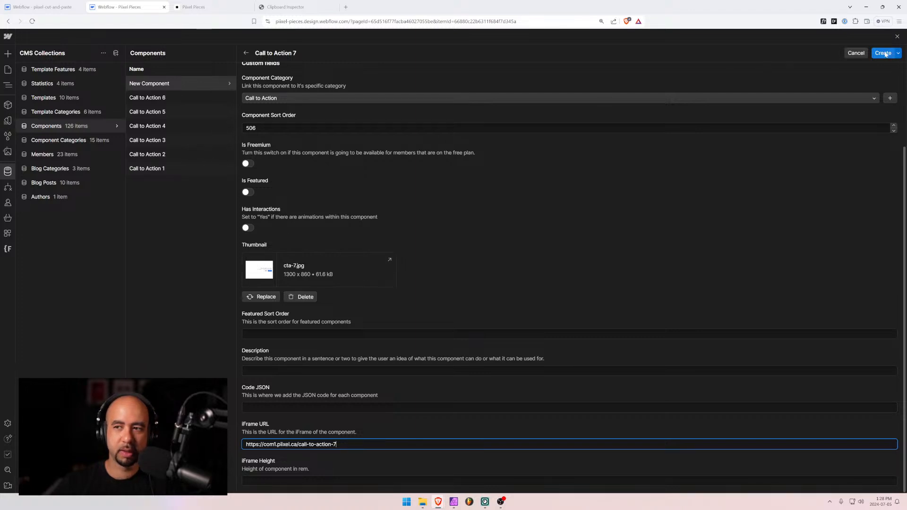
pyautogui.scroll(3, 699, 220)
pyautogui.scroll(-3, 691, 226)
pyautogui.scroll(1, 691, 228)
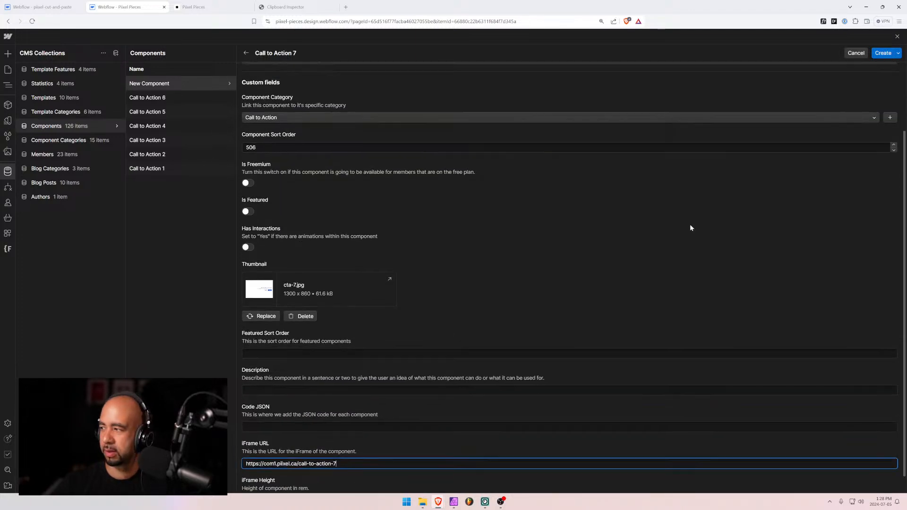
pyautogui.scroll(2, 690, 227)
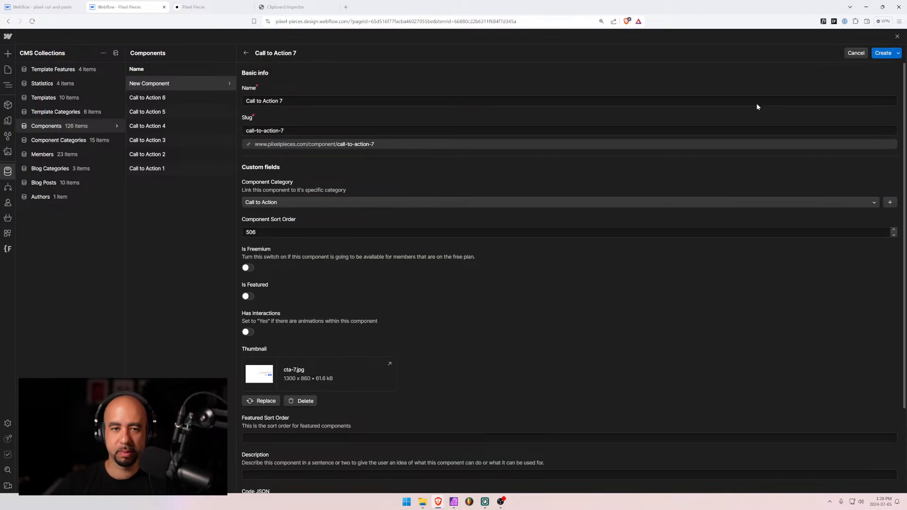
pyautogui.click(882, 53)
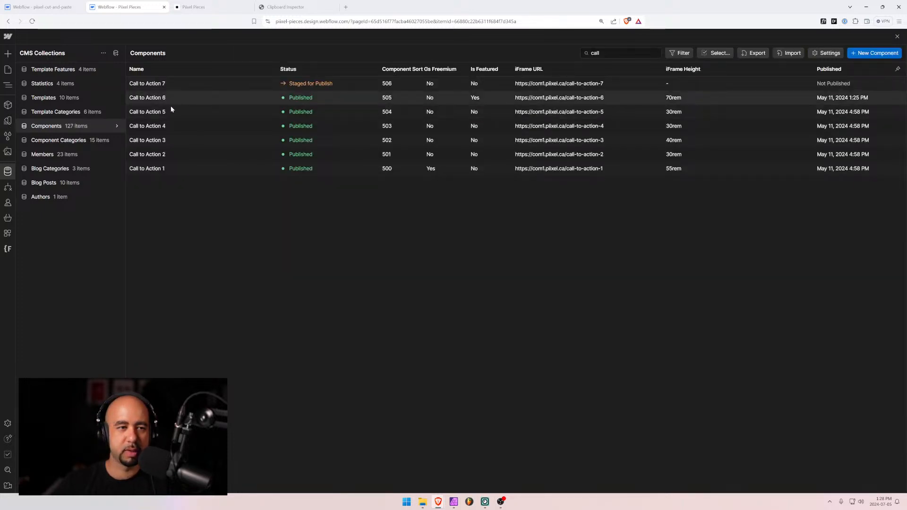
# Copy Call to Action 2's description and set Call to Action 7's iFrame Height to 30rem
pyautogui.click(176, 154)
pyautogui.scroll(-5, 300, 324)
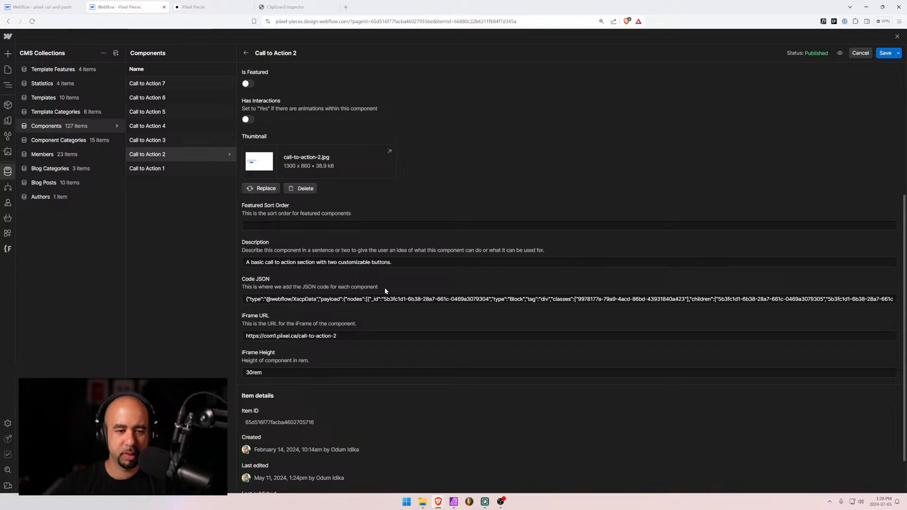
pyautogui.moveTo(407, 262); pyautogui.dragTo(195, 257)
pyautogui.hotkey('ctrl', 'c')
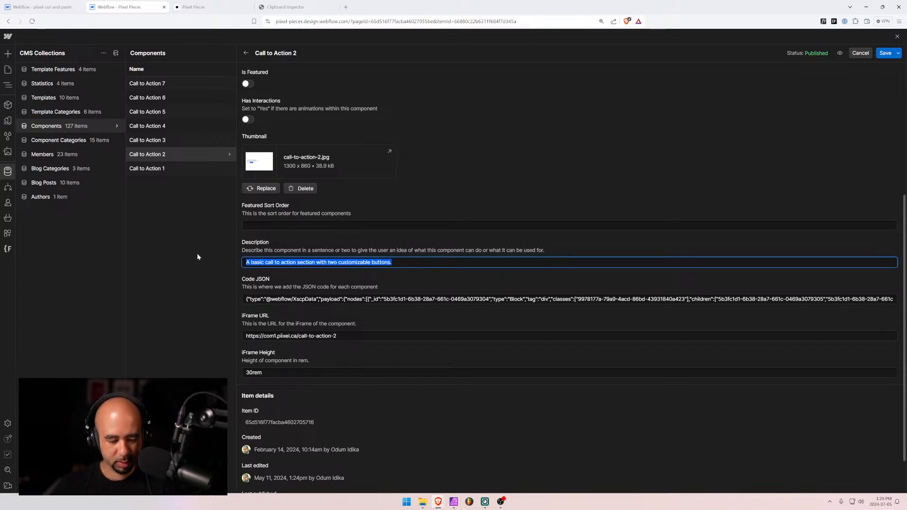
pyautogui.click(174, 82)
pyautogui.scroll(-5, 298, 381)
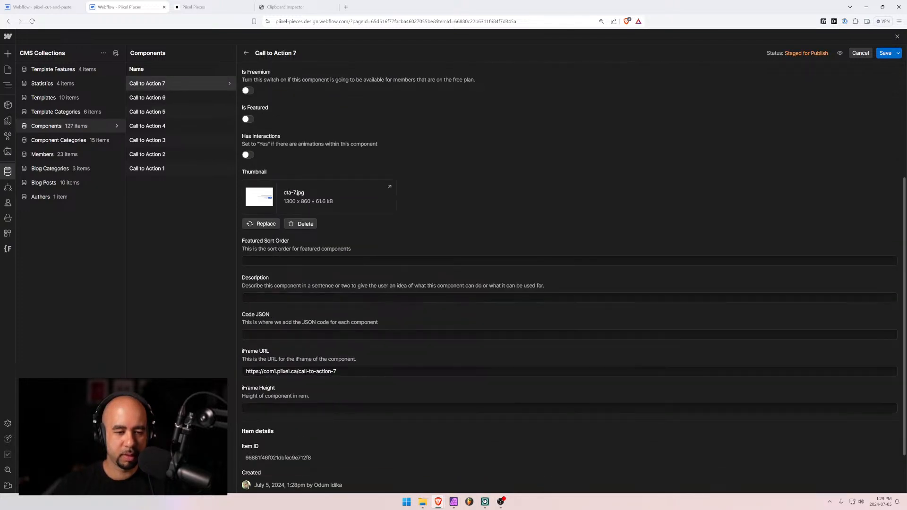
pyautogui.click(303, 408)
pyautogui.write('30rem')
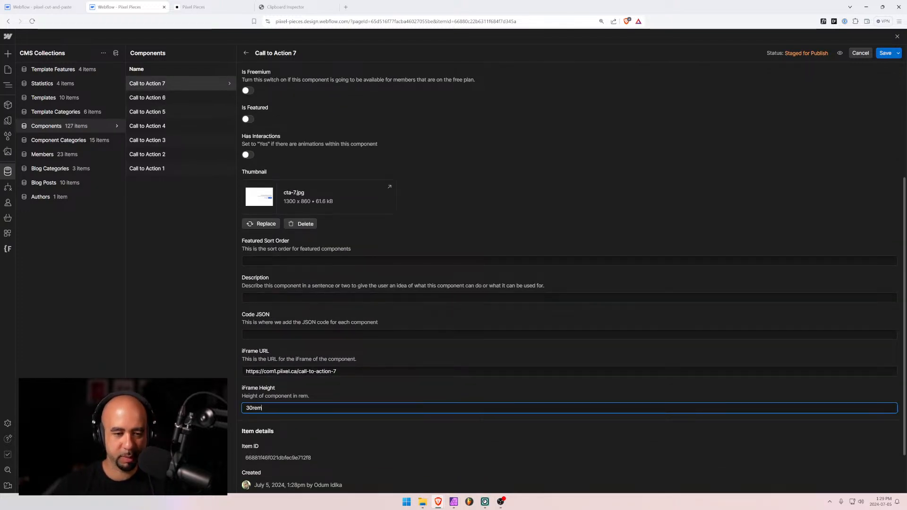
# Paste the description into Call to Action 7, ending it with 'and content right aligned'
pyautogui.click(302, 297)
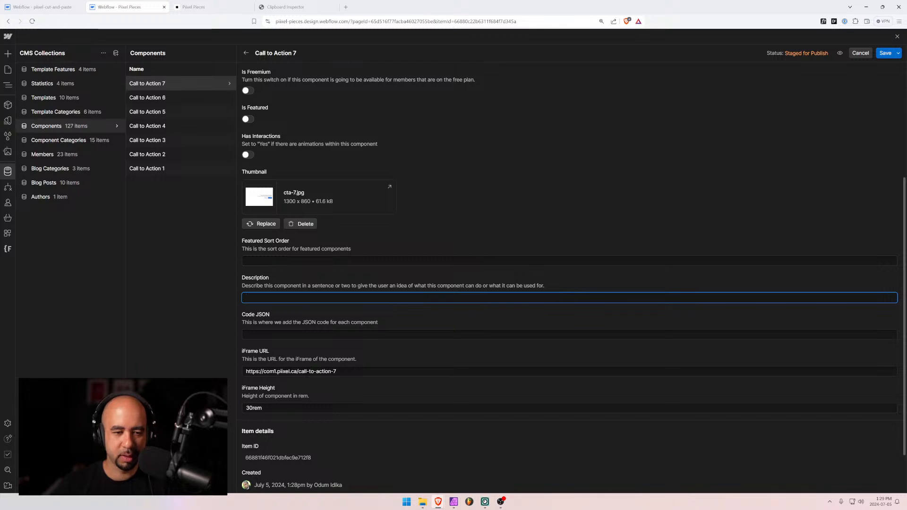
pyautogui.hotkey('ctrl', 'v')
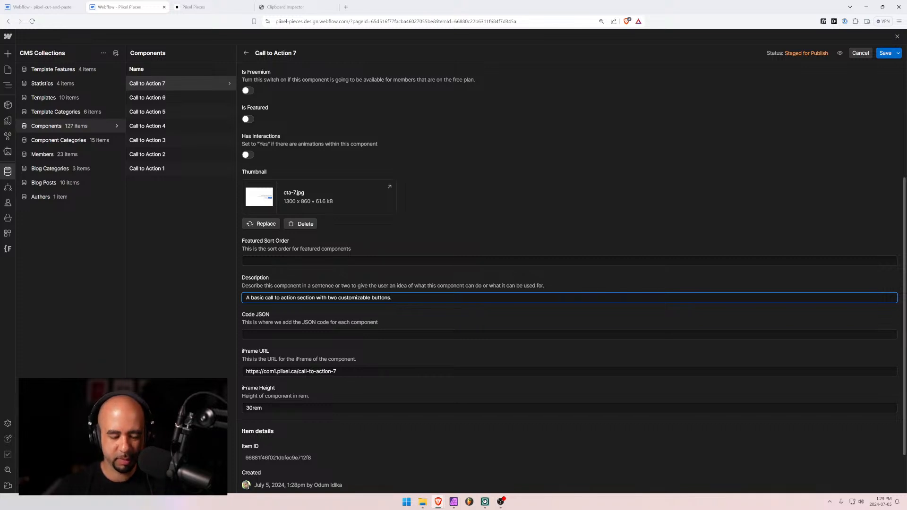
pyautogui.press('BackSpace')
pyautogui.write('and content.')
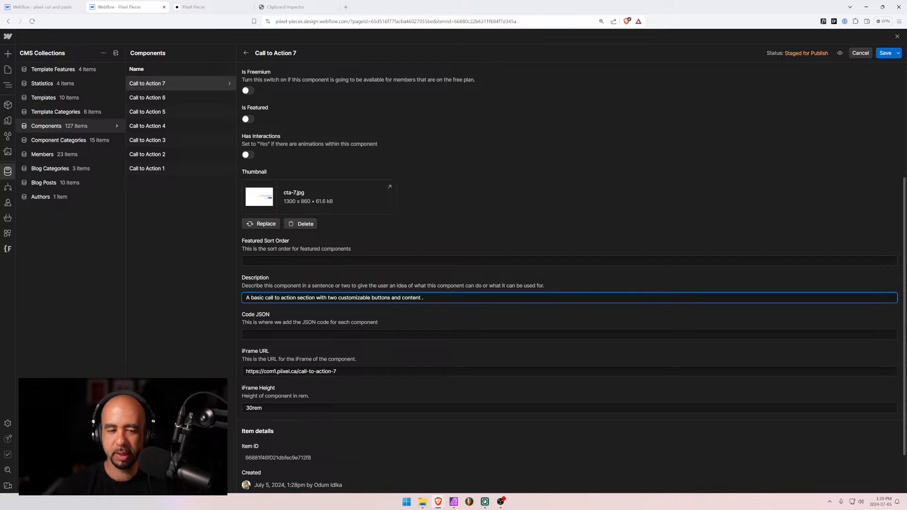
pyautogui.write('right')
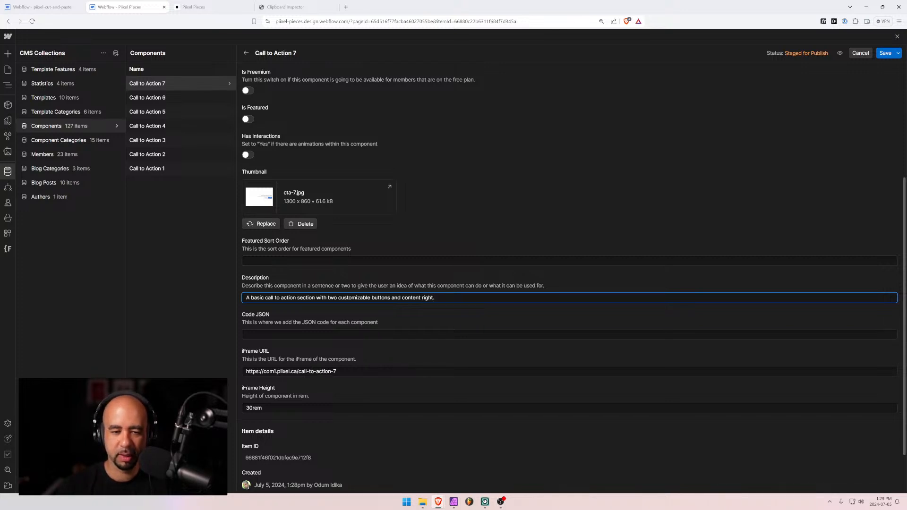
pyautogui.write(' ali')
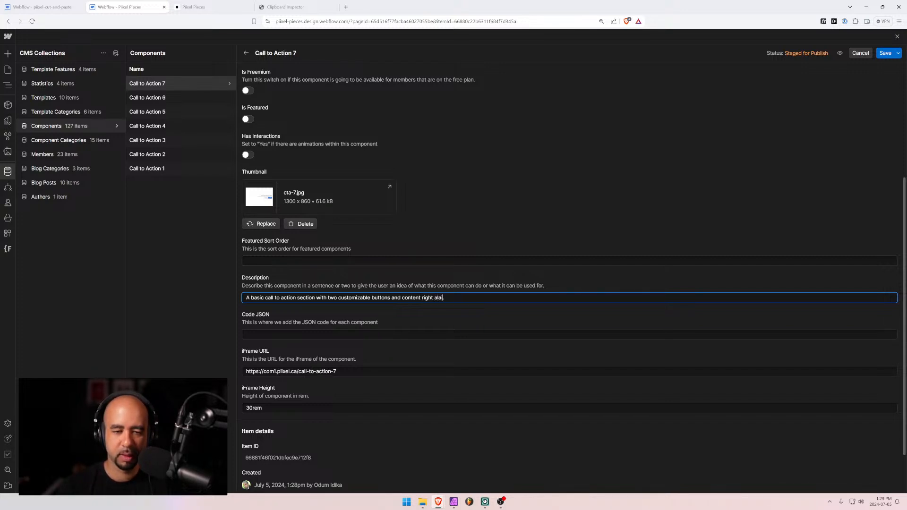
pyautogui.write('gned.')
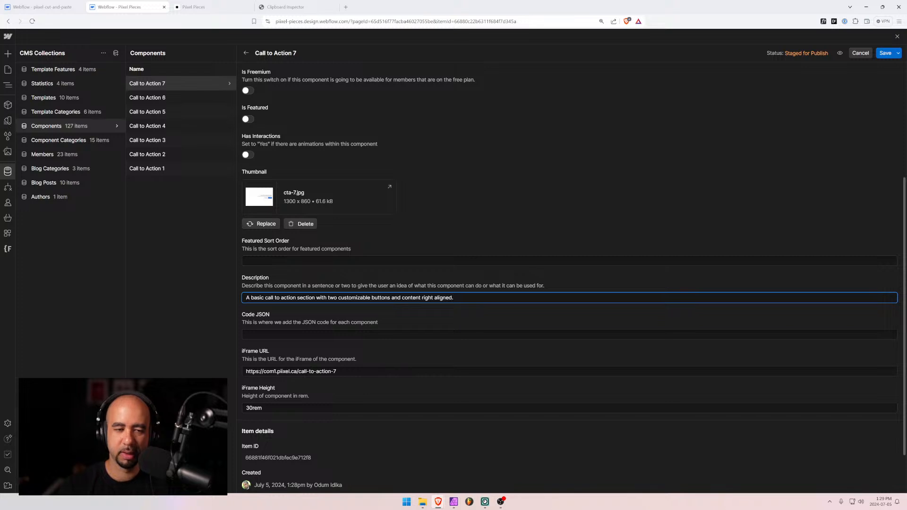
# Check the live Call to Action page and bring the Pixel Components 1 designer into this window
pyautogui.click(208, 4)
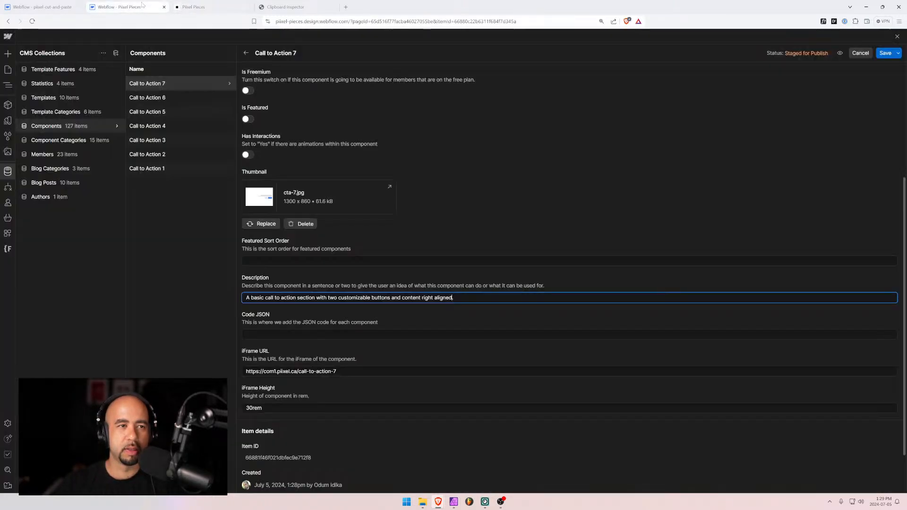
pyautogui.click(158, 6)
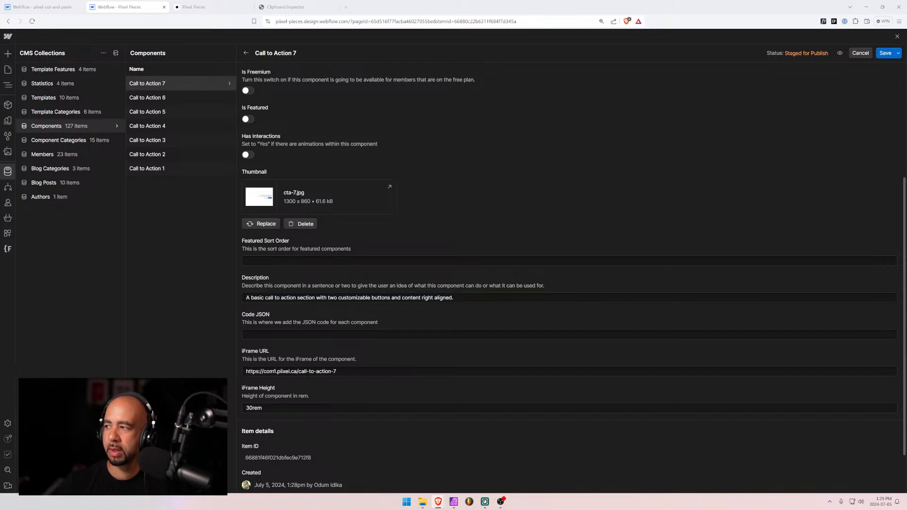
pyautogui.moveTo(898, 190); pyautogui.dragTo(293, 7)
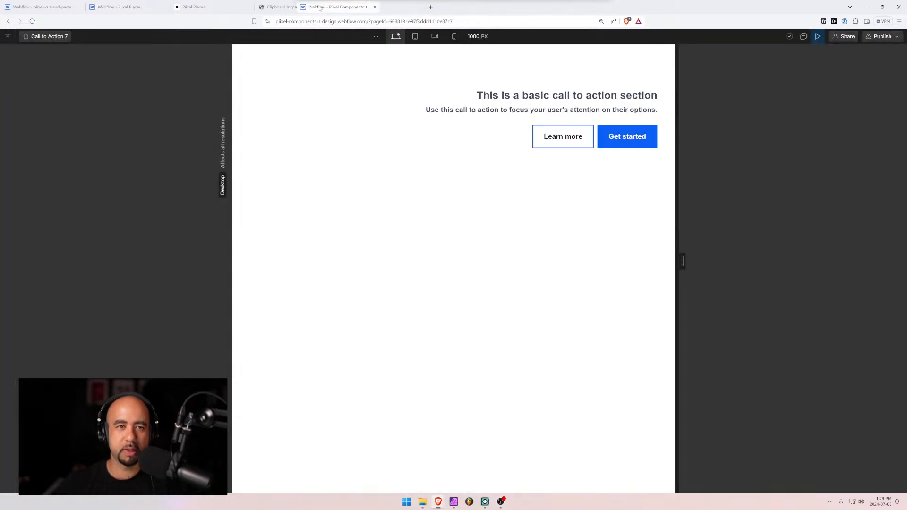
# Search the pages for 'ca' and exit preview mode
pyautogui.click(41, 37)
pyautogui.click(42, 69)
pyautogui.write('ca')
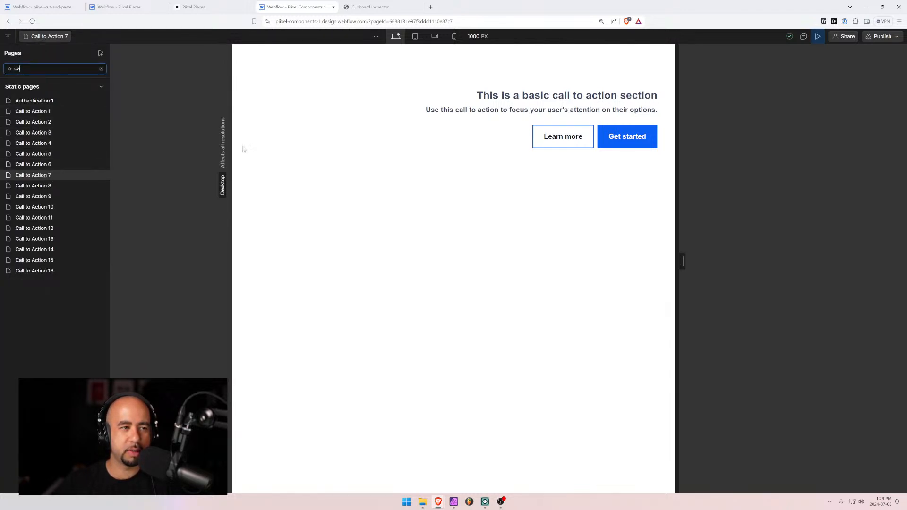
pyautogui.click(165, 153)
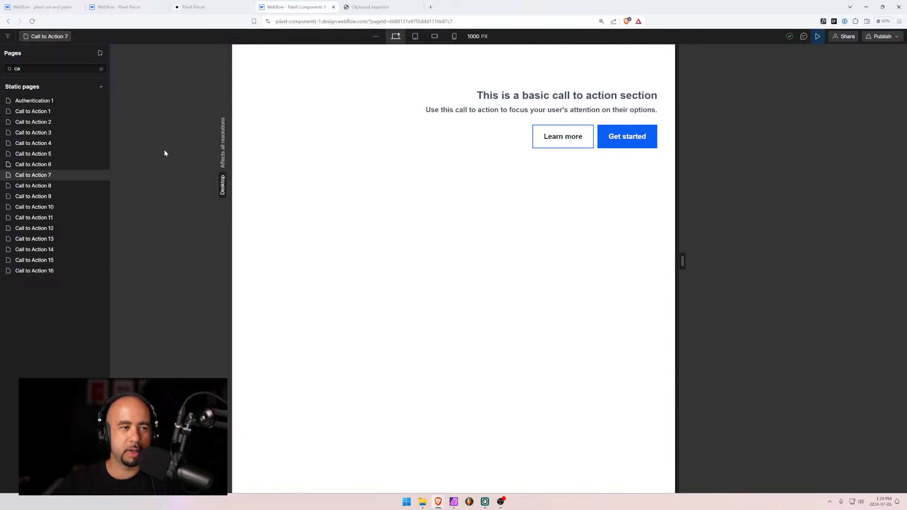
pyautogui.click(813, 40)
# Inspect cta-7's heading, subtitle, and Learn more and Get started buttons
pyautogui.click(78, 91)
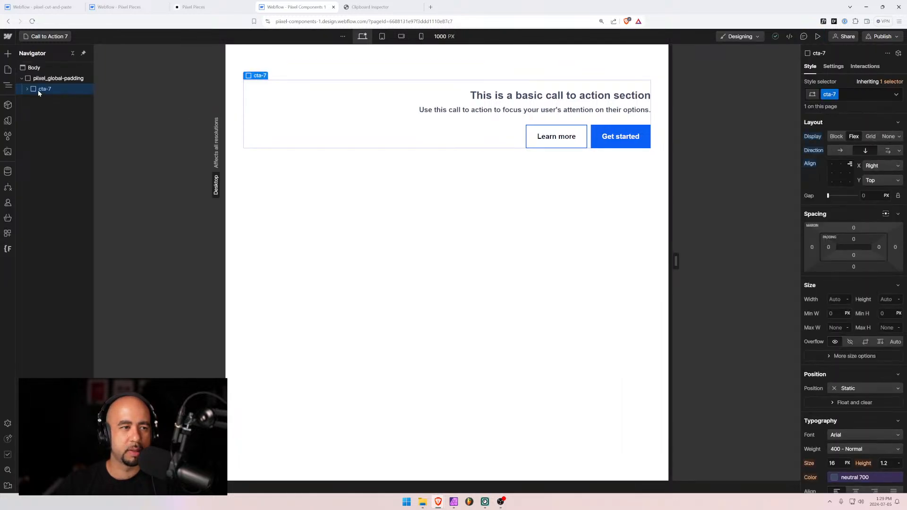
pyautogui.click(582, 142)
pyautogui.click(609, 142)
pyautogui.click(495, 130)
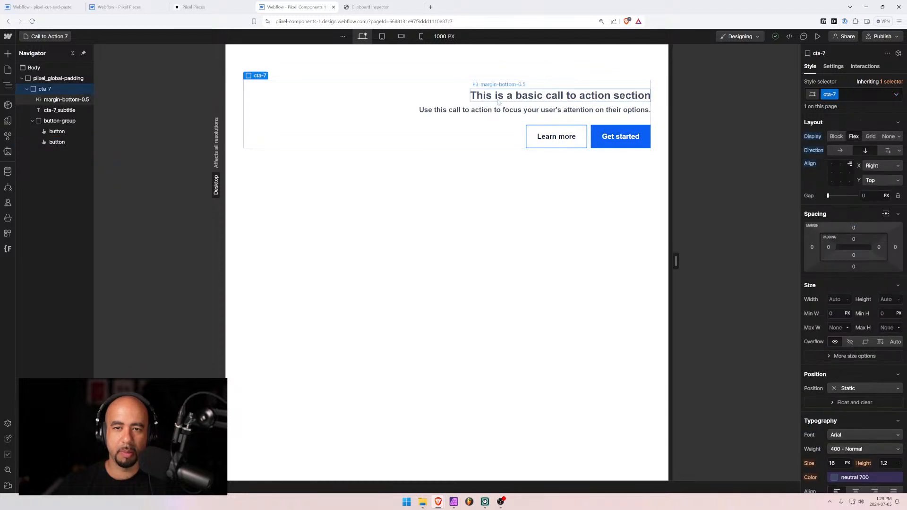
pyautogui.click(481, 112)
pyautogui.click(501, 95)
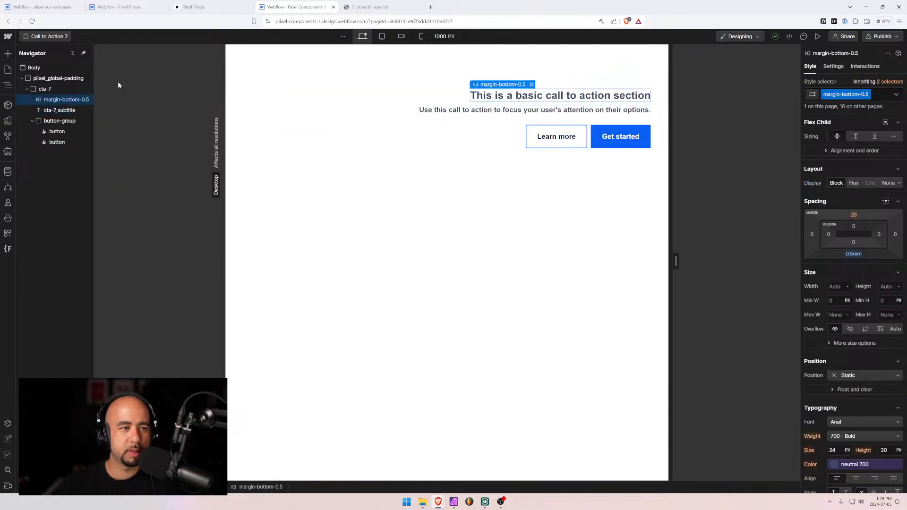
pyautogui.click(50, 90)
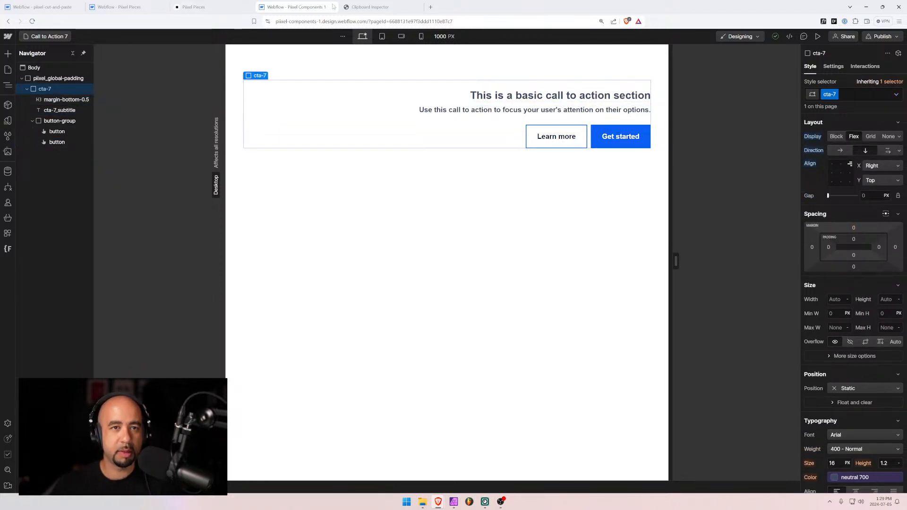
# Paste the copied cta-7 component into Clipboard Inspector and select its entire JSON value
pyautogui.click(371, 7)
pyautogui.scroll(10, 333, 60)
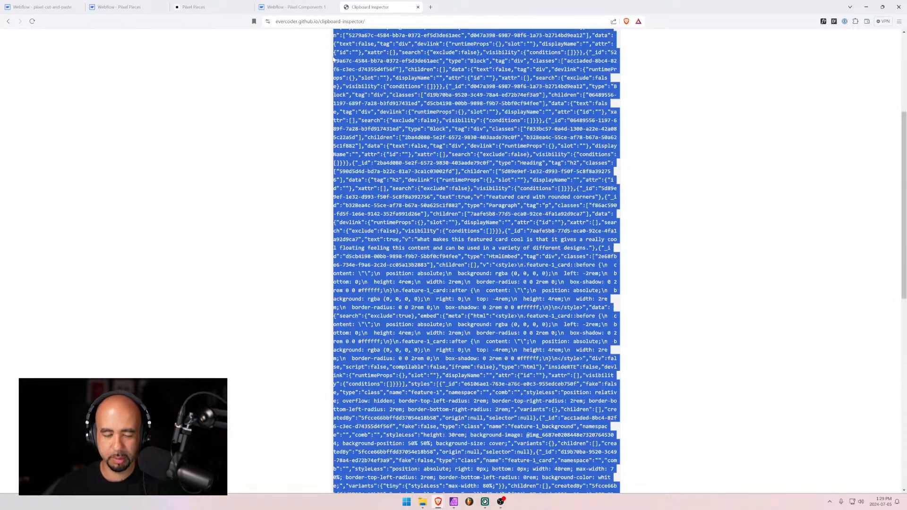
pyautogui.click(297, 134)
pyautogui.click(434, 164)
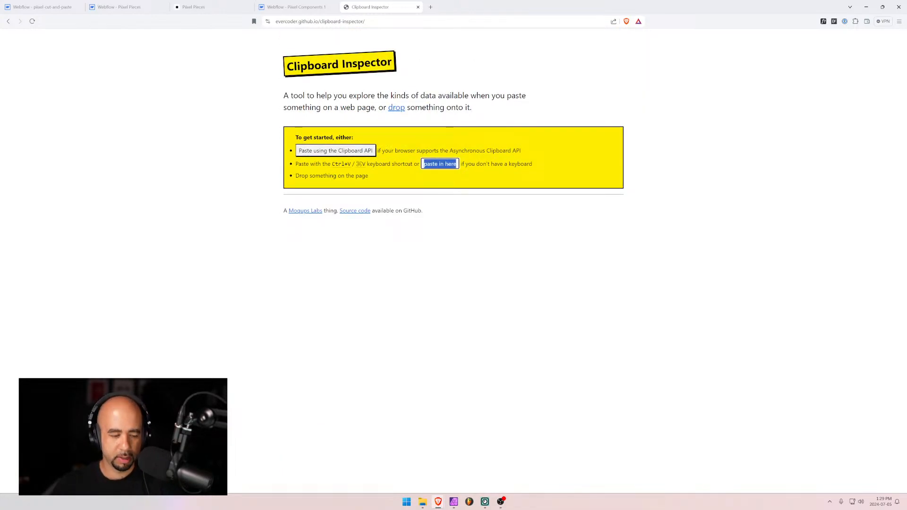
pyautogui.hotkey('ctrl', 'v')
pyautogui.moveTo(333, 212); pyautogui.dragTo(441, 343)
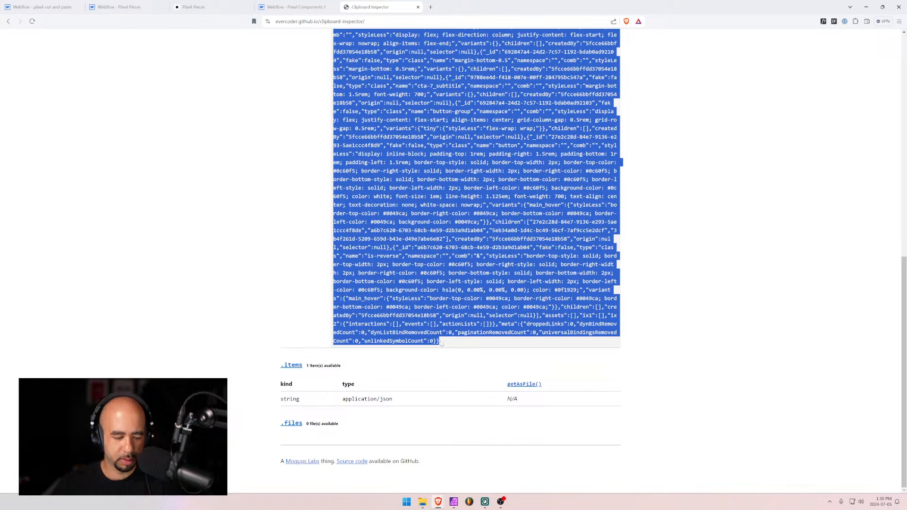
pyautogui.click(118, 6)
# Paste the cta-7 component JSON into Call to Action 7's Code JSON field and save the item
pyautogui.press('Tab')
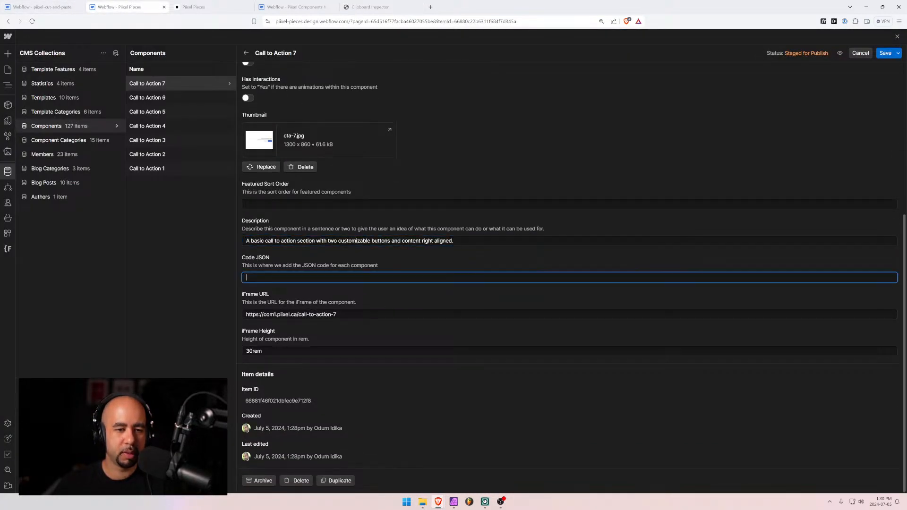
pyautogui.hotkey('ctrl', 'v')
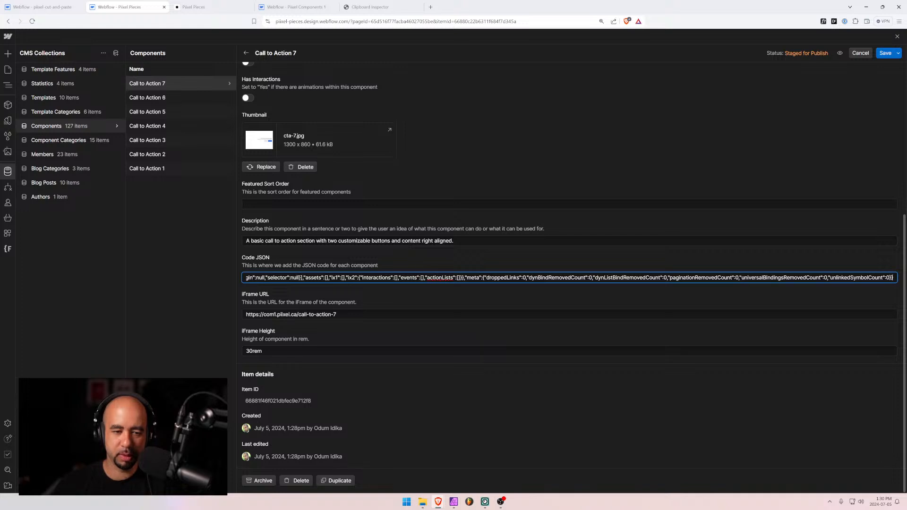
pyautogui.scroll(5, 409, 290)
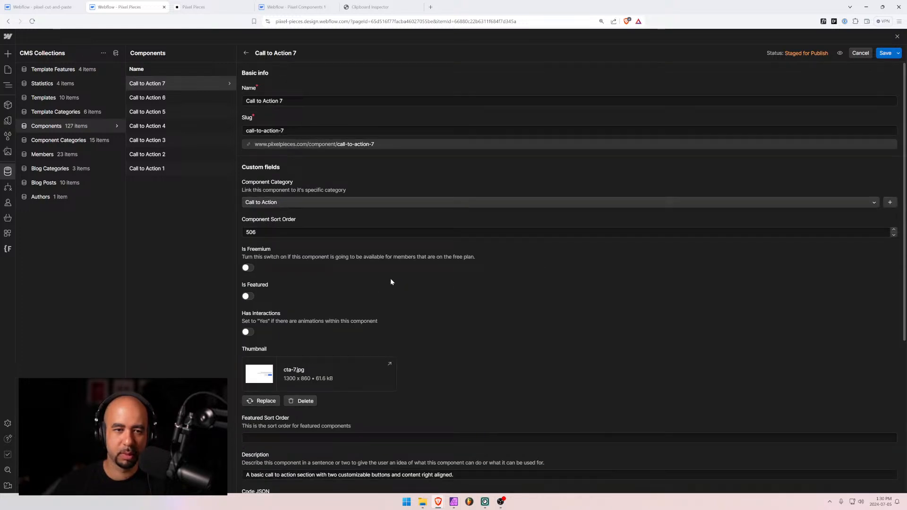
pyautogui.scroll(-5, 391, 282)
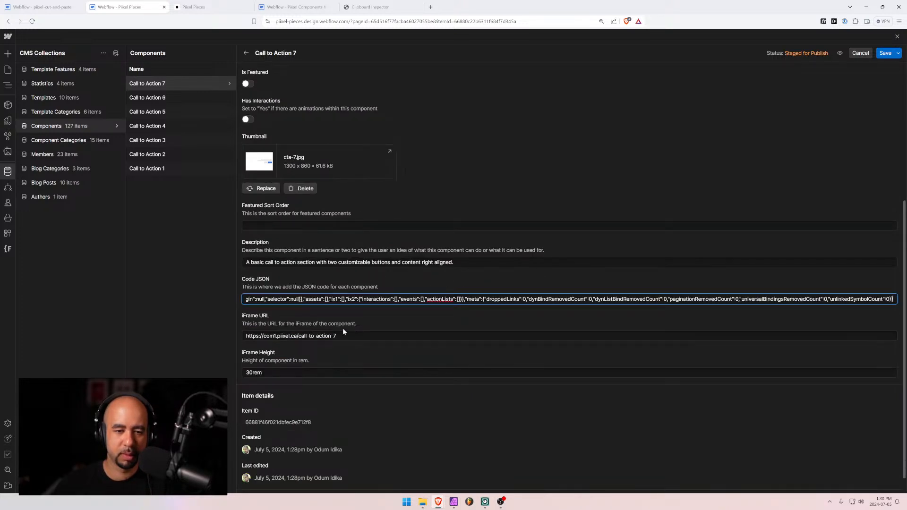
pyautogui.press('Tab')
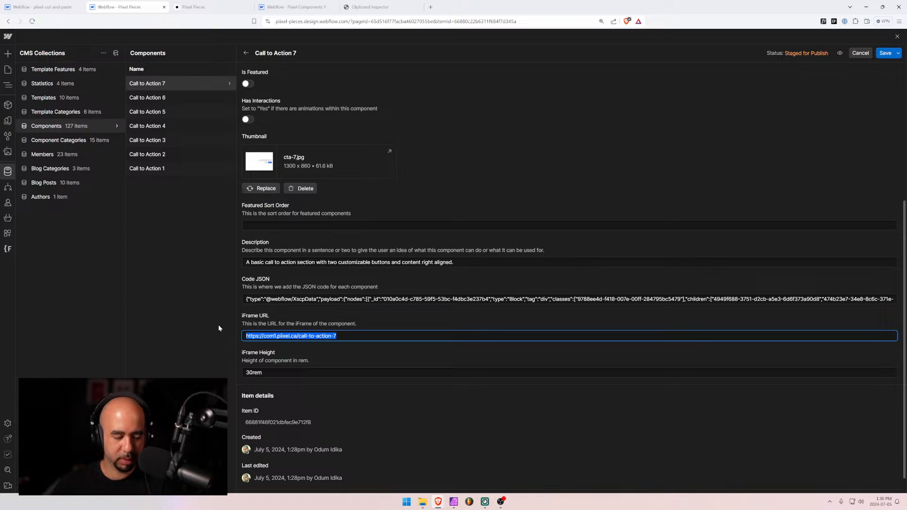
pyautogui.click(885, 53)
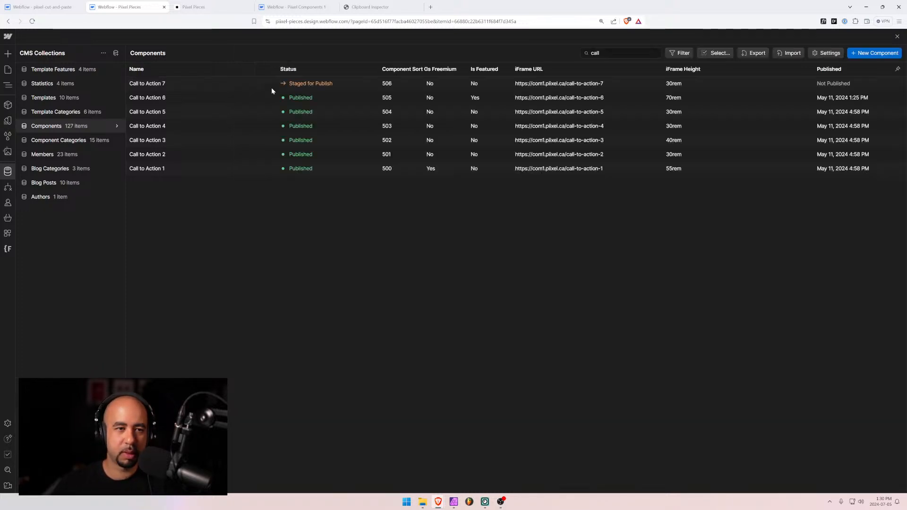
# Create a new component named 'Call to Action 8' in the Call to Action category, sort order 507
pyautogui.click(870, 54)
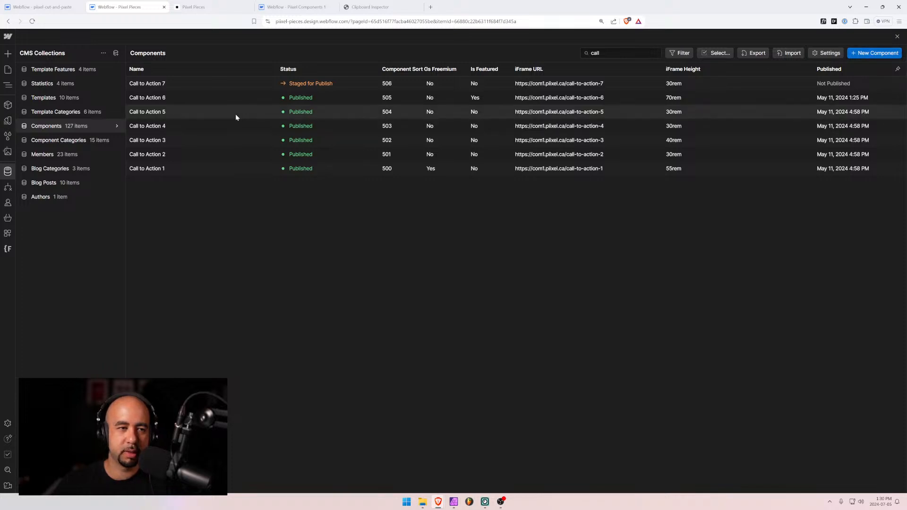
pyautogui.write('Call ')
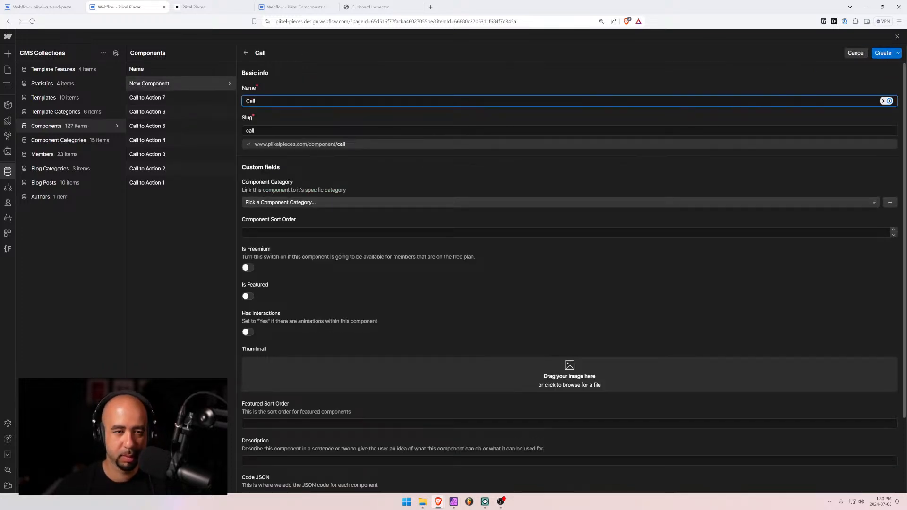
pyautogui.write('to Axtion')
pyautogui.press('BackSpace')
pyautogui.press('BackSpace')
pyautogui.press('BackSpace')
pyautogui.press('BackSpace')
pyautogui.press('BackSpace')
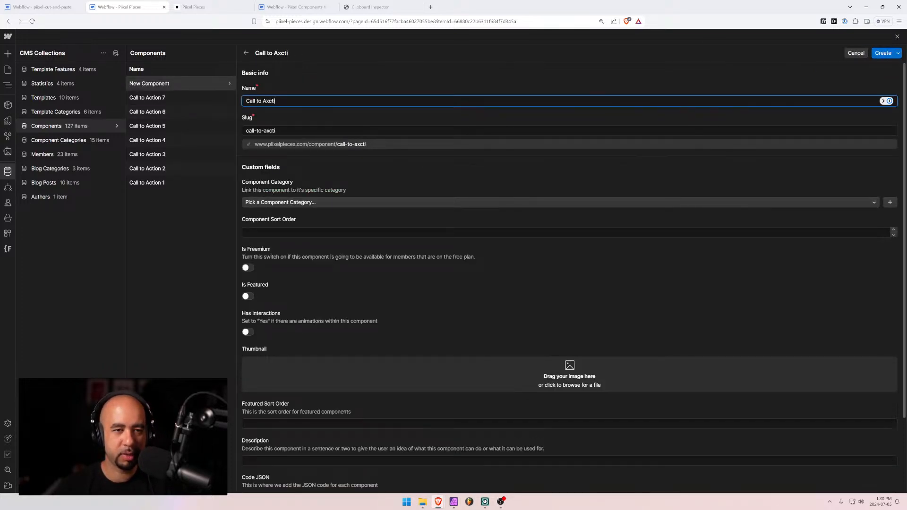
pyautogui.write('ction ')
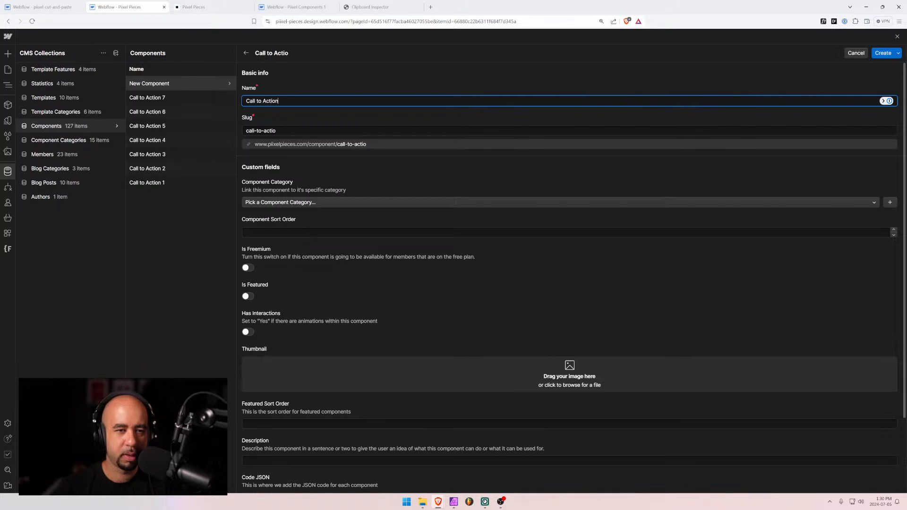
pyautogui.write('8')
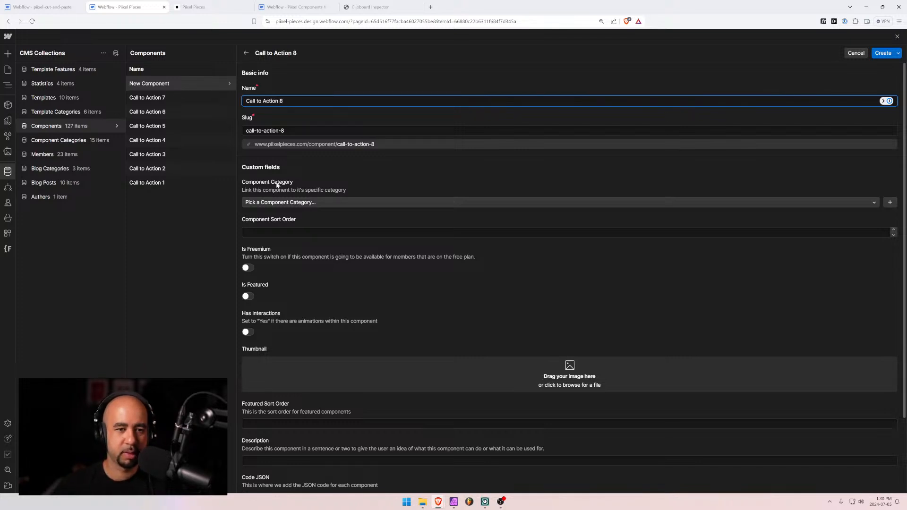
pyautogui.click(279, 202)
pyautogui.click(257, 237)
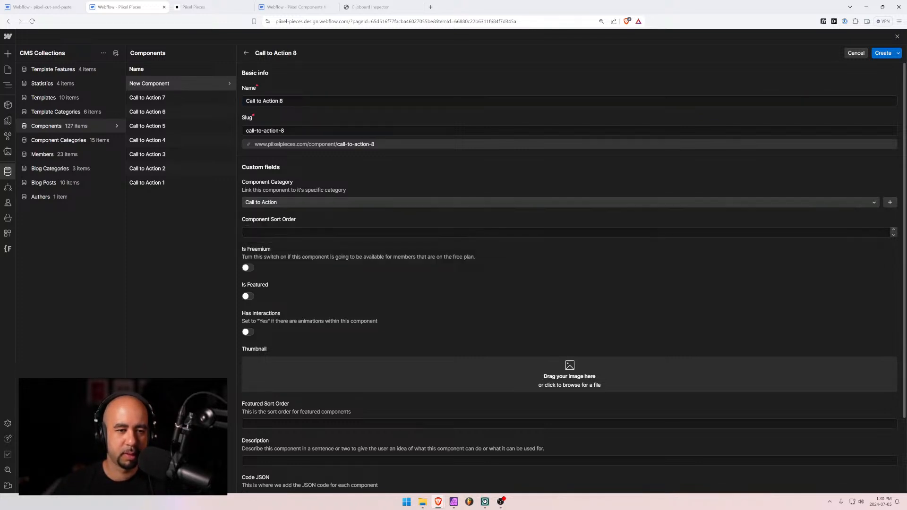
pyautogui.click(274, 232)
pyautogui.write('507')
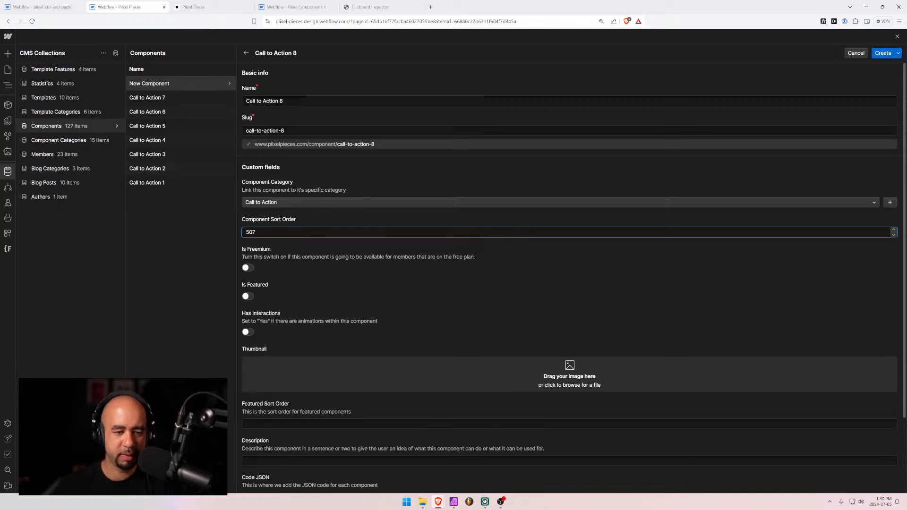
# Remove the URL mistakenly pasted into the iFrame Height field, leaving it empty
pyautogui.scroll(-2, 292, 267)
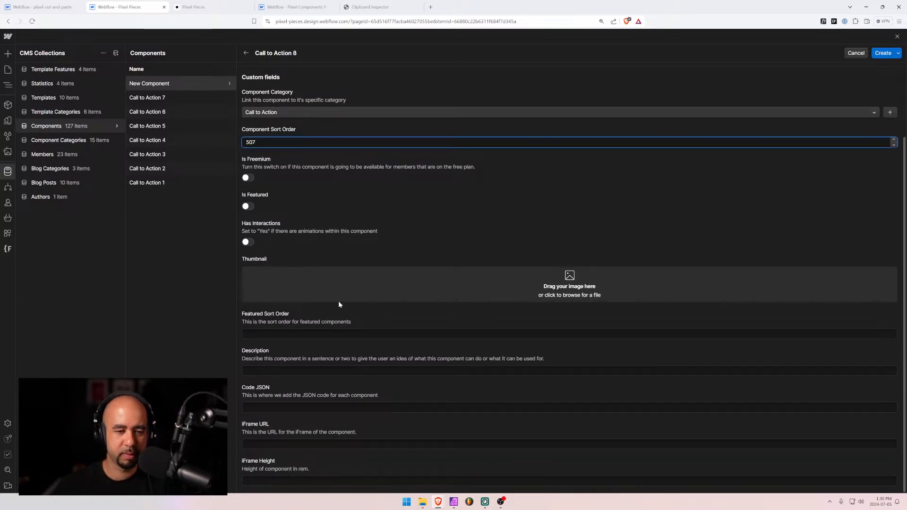
pyautogui.click(253, 480)
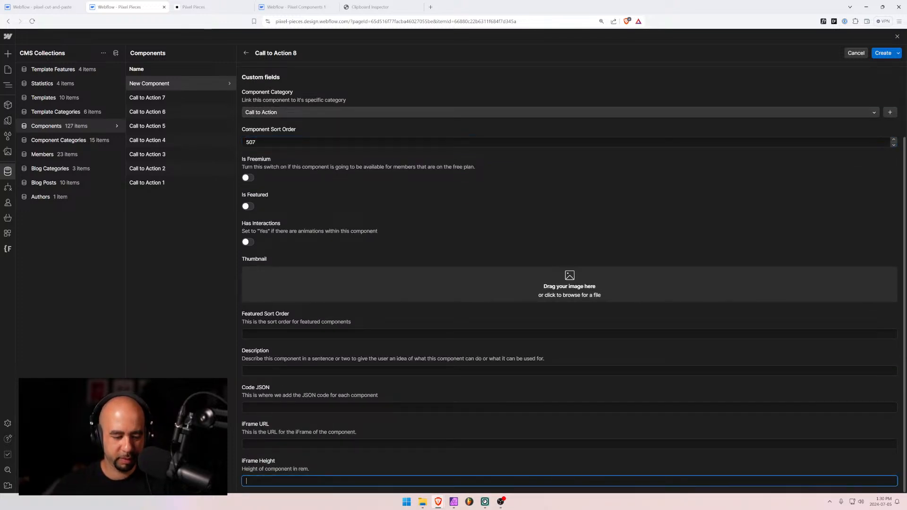
pyautogui.write('https://com1.piixel.ca/call-to-action-7')
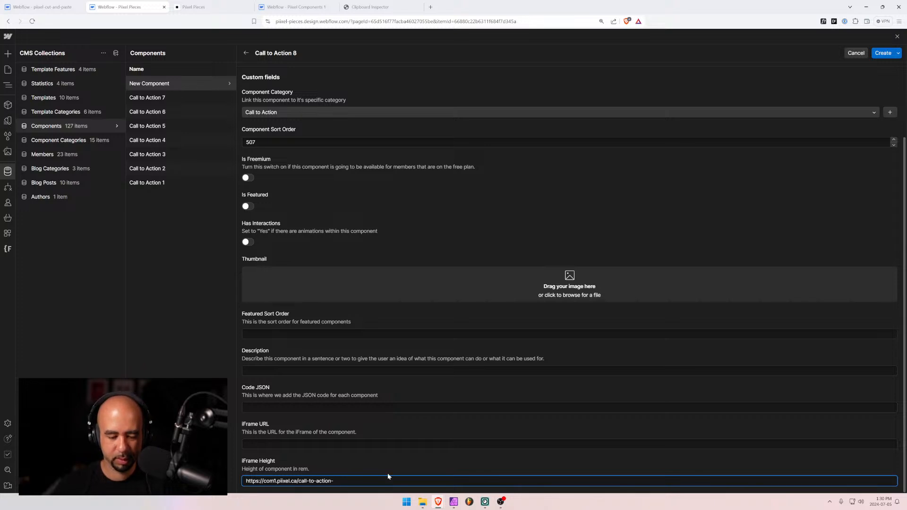
pyautogui.write('8')
pyautogui.hotkey('ctrl', 'a')
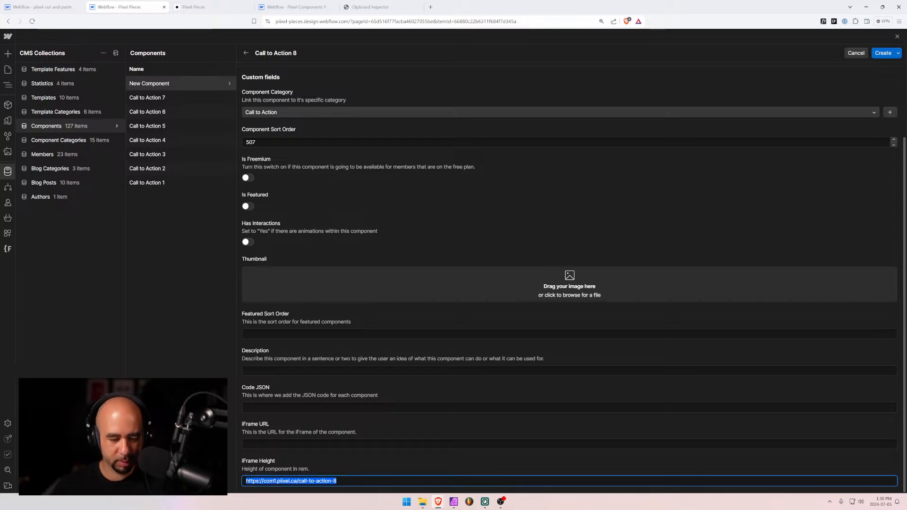
pyautogui.press('Right')
pyautogui.press('BackSpace')
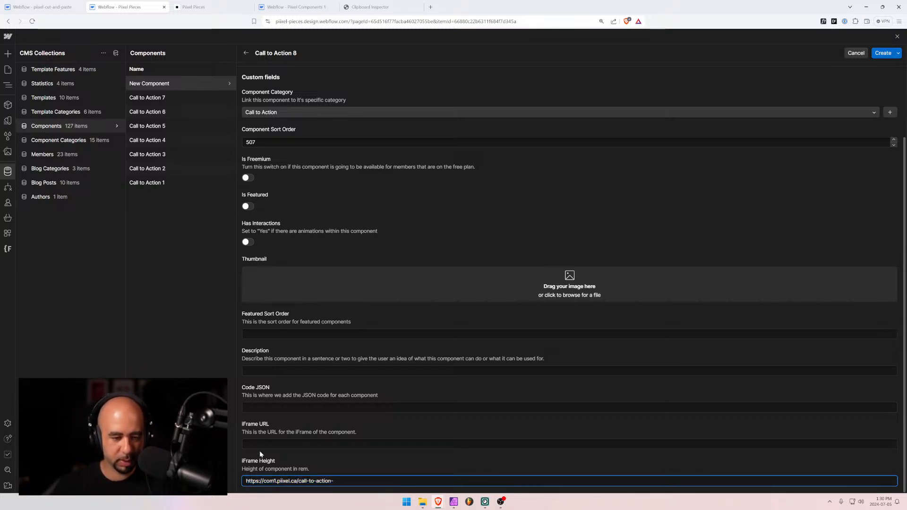
pyautogui.write('8')
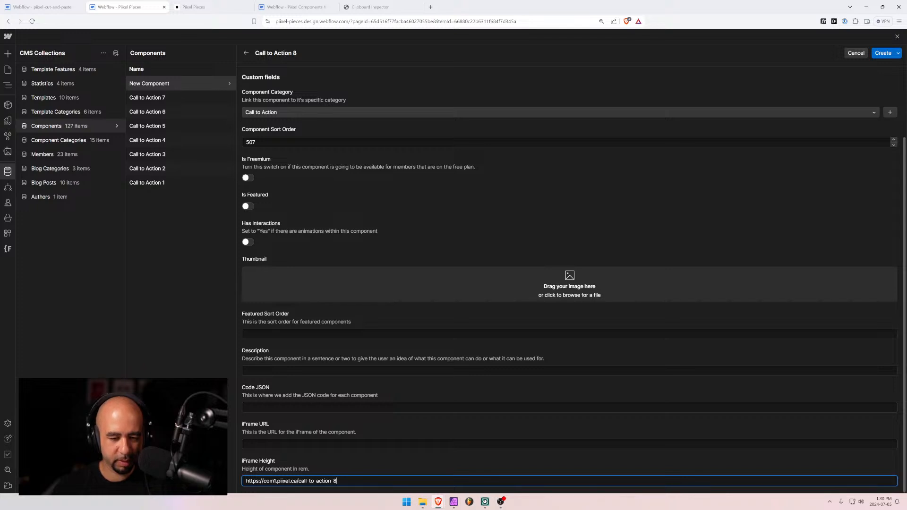
pyautogui.hotkey('ctrl', 'a')
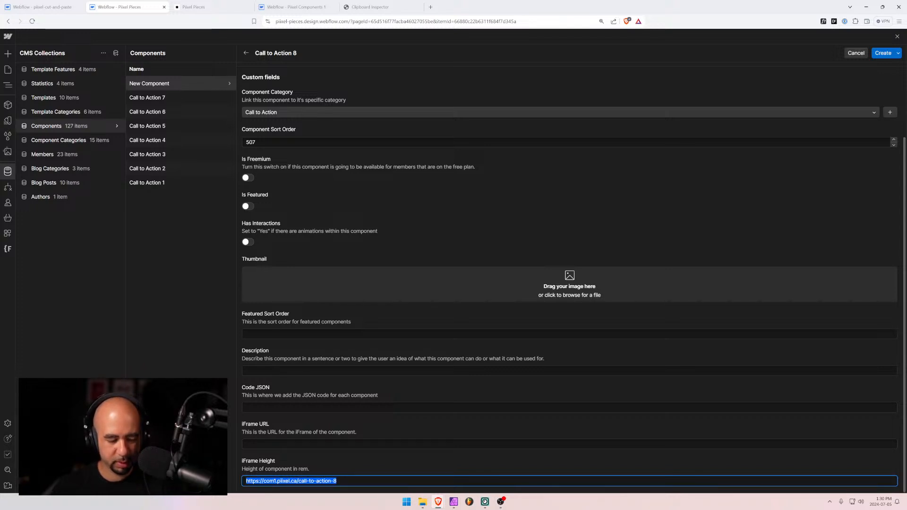
pyautogui.hotkey('ctrl', 'z')
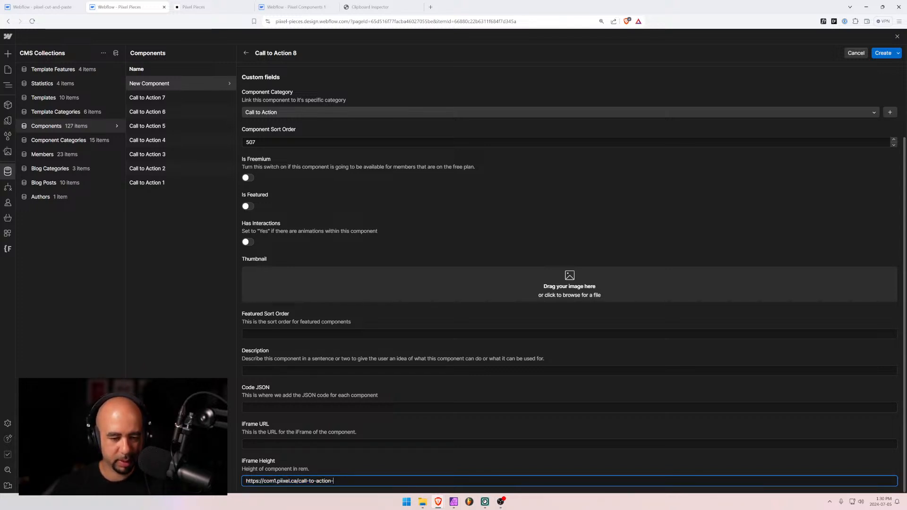
pyautogui.hotkey('ctrl', 'a')
pyautogui.press('BackSpace')
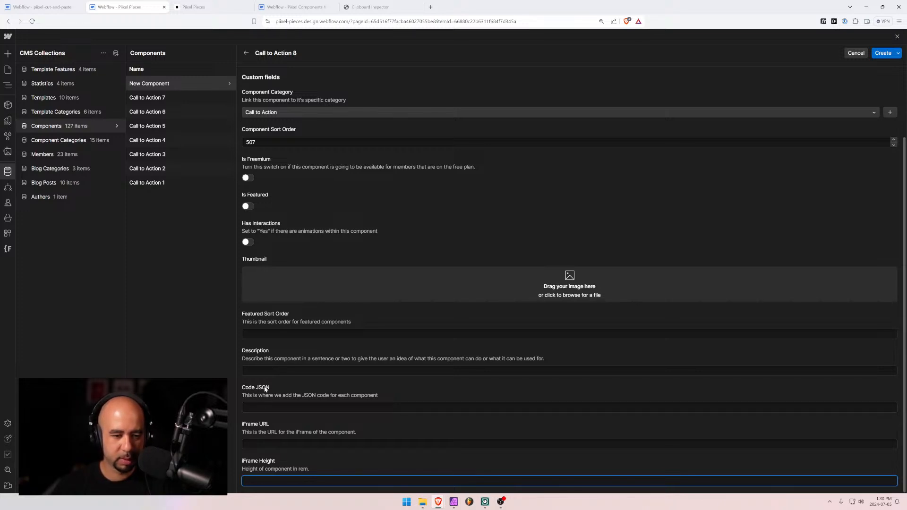
pyautogui.click(261, 444)
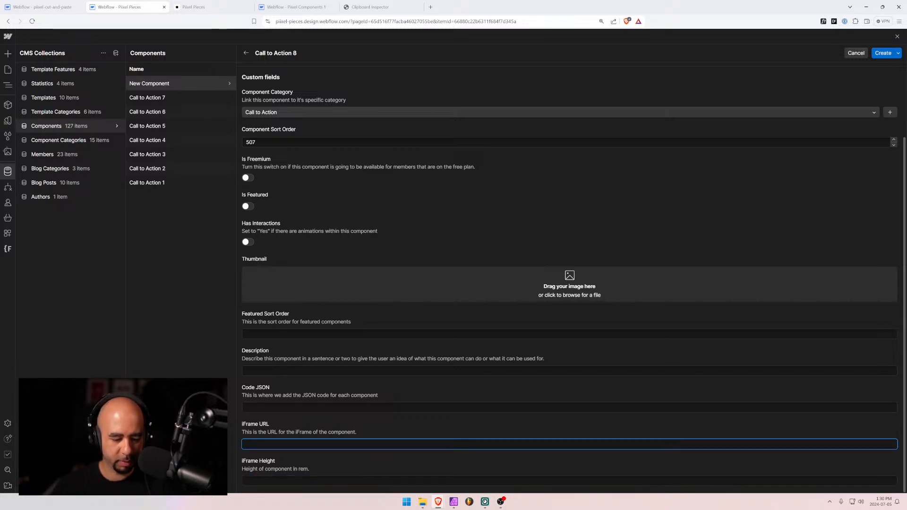
pyautogui.write('https://com1.pixel.ca/call-to-action-')
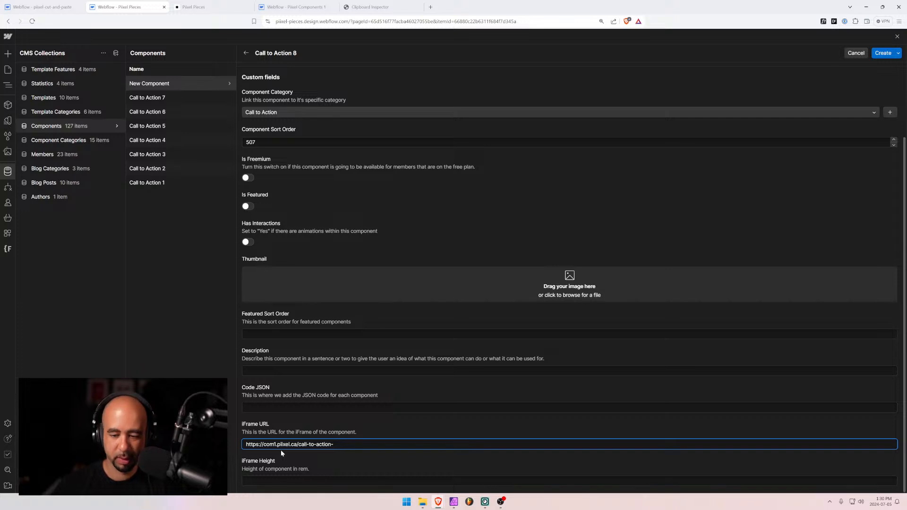
pyautogui.write('8')
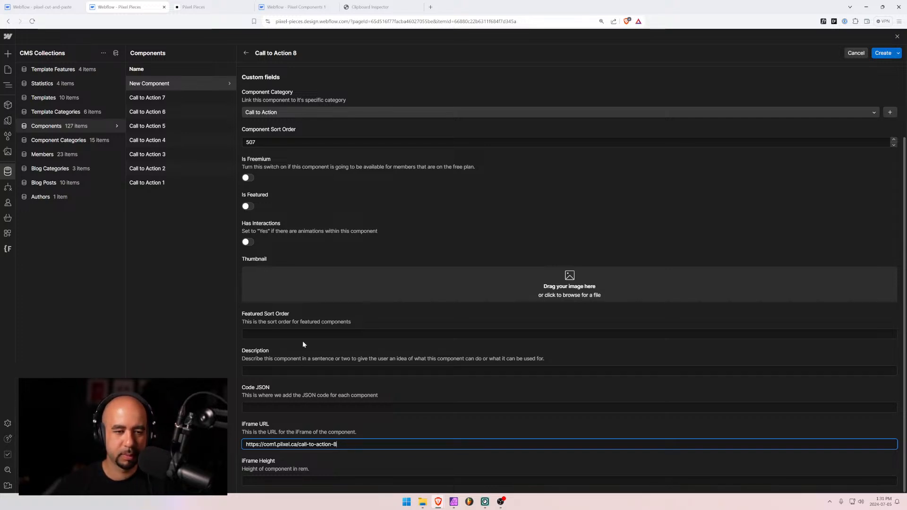
pyautogui.moveTo(323, 308); pyautogui.dragTo(342, 284)
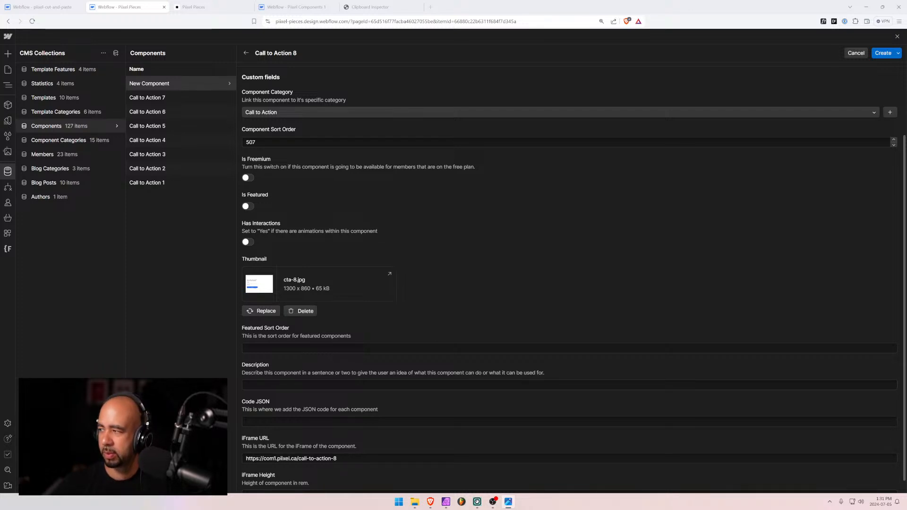
# Enter the description 'Left aligned call to action with a first name and email address subscribe form'
pyautogui.click(378, 385)
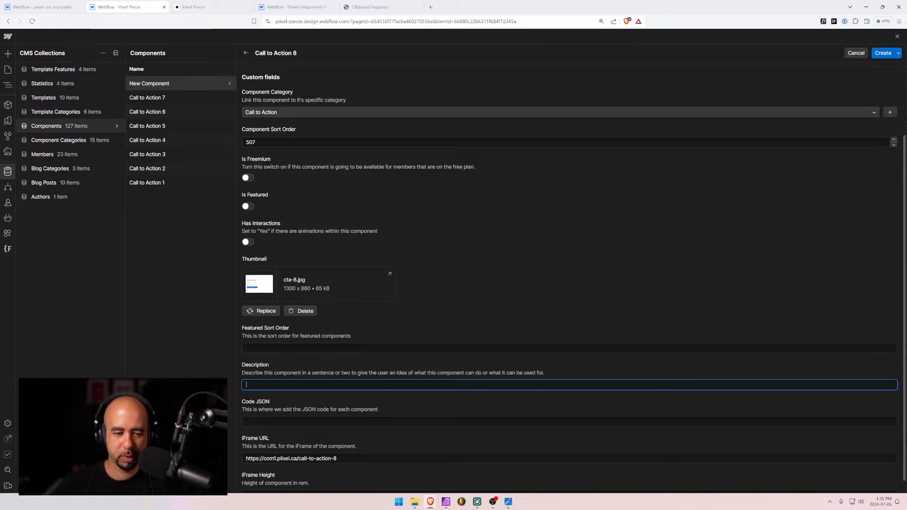
pyautogui.write('Left aligned')
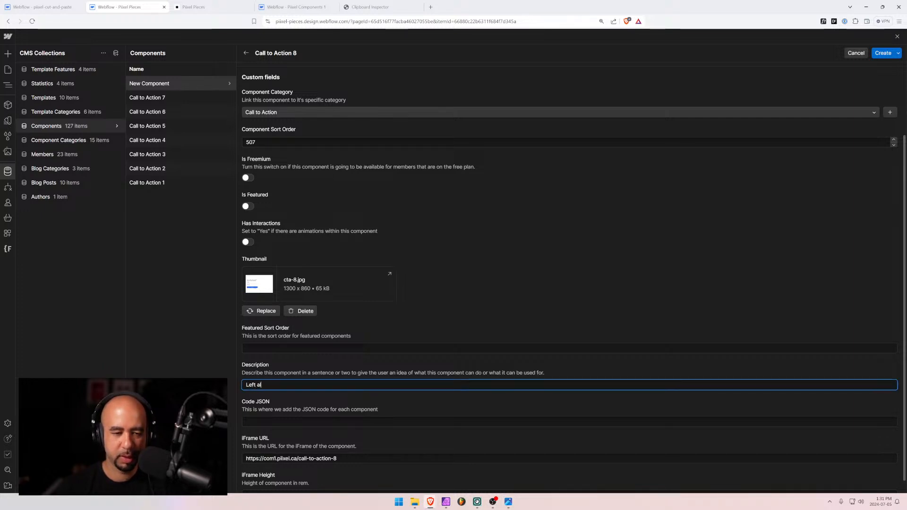
pyautogui.write(' ca')
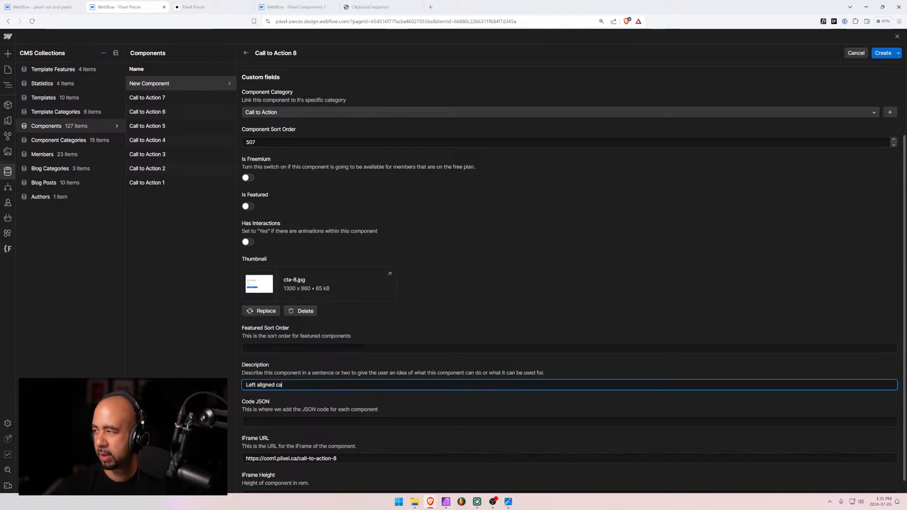
pyautogui.write('ll to action with a ')
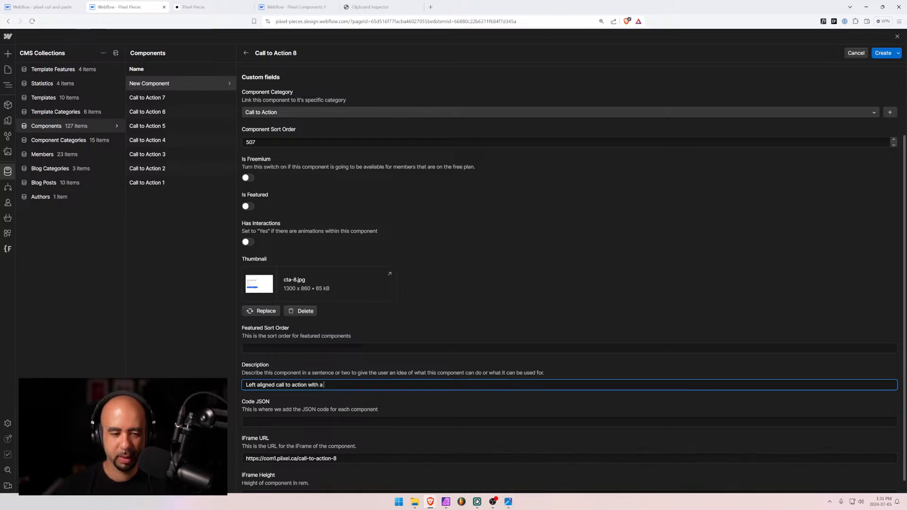
pyautogui.write('subscriv')
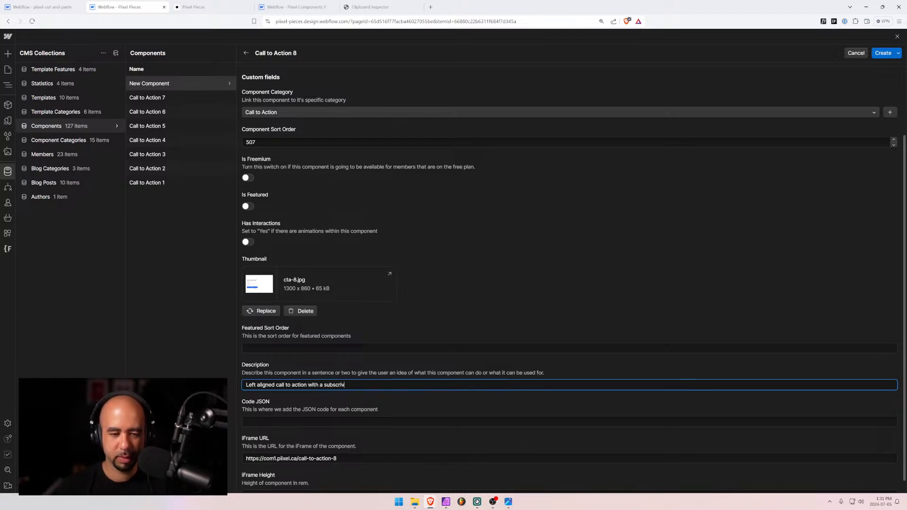
pyautogui.press('BackSpace')
pyautogui.press('BackSpace')
pyautogui.hotkey('ctrl', 'BackSpace')
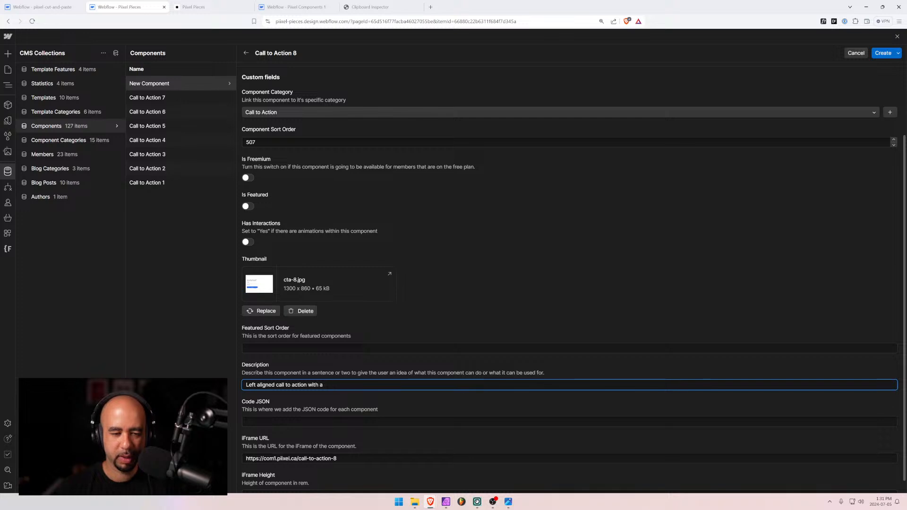
pyautogui.write('first name and email')
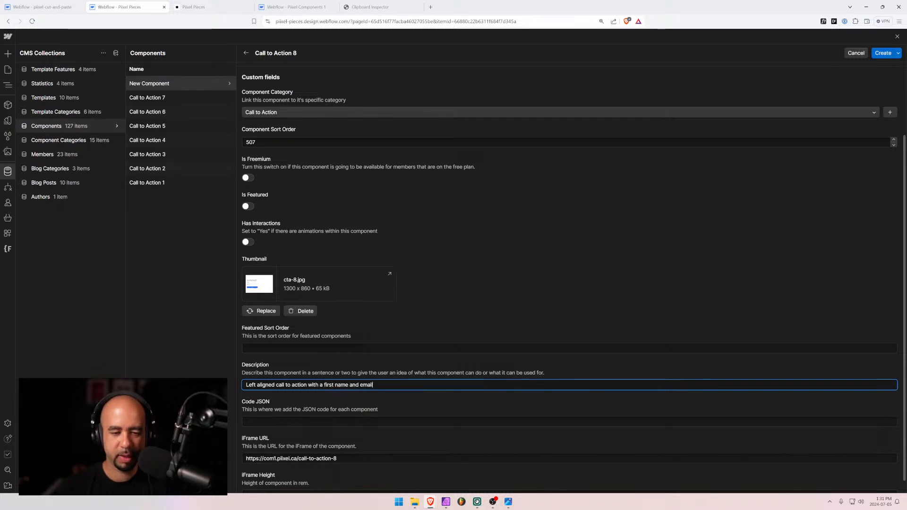
pyautogui.write(' address subscr')
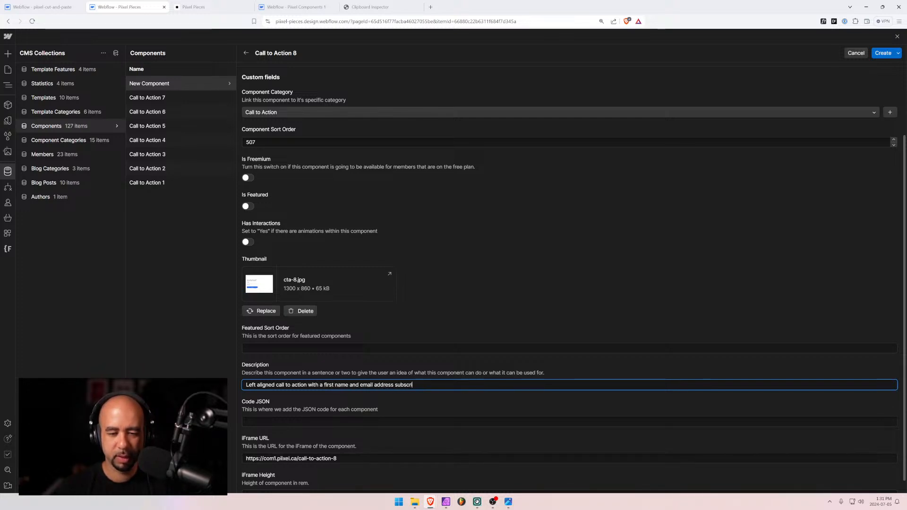
pyautogui.write('ibe form.')
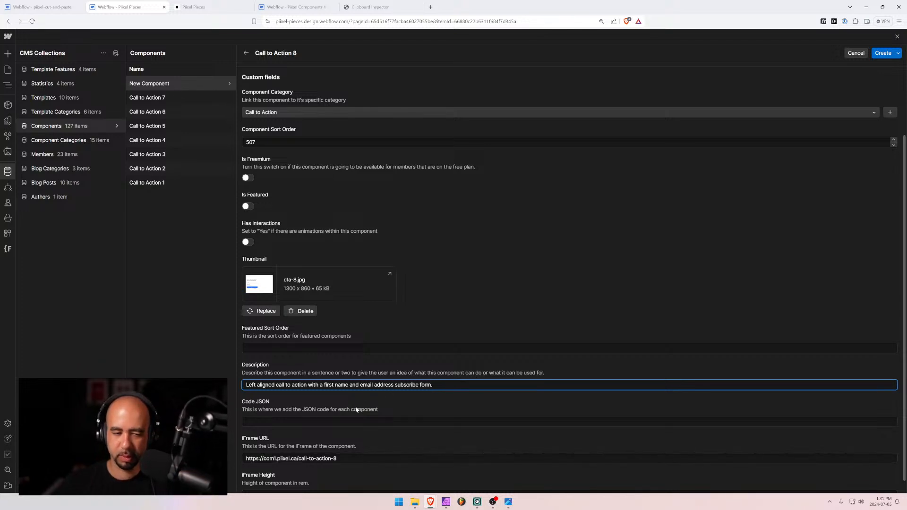
pyautogui.scroll(2, 359, 381)
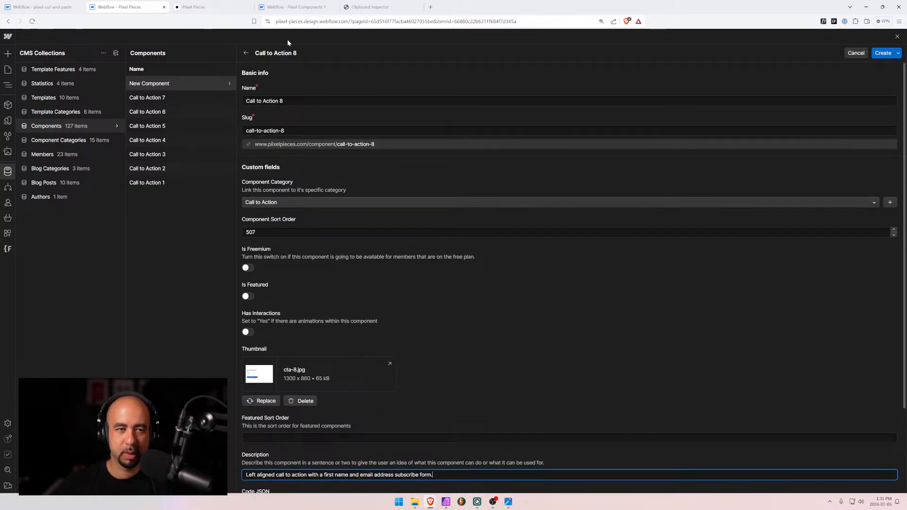
pyautogui.click(292, 7)
pyautogui.moveTo(289, 9); pyautogui.dragTo(120, 9)
# Open the Call to Action 8 page in the Designer and select its cta-8 section
pyautogui.click(189, 8)
pyautogui.click(136, 8)
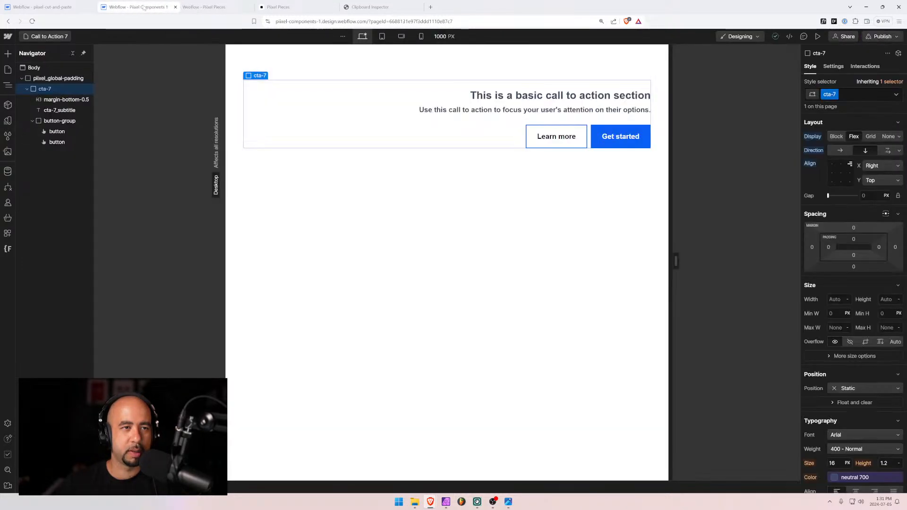
pyautogui.click(191, 8)
pyautogui.click(137, 7)
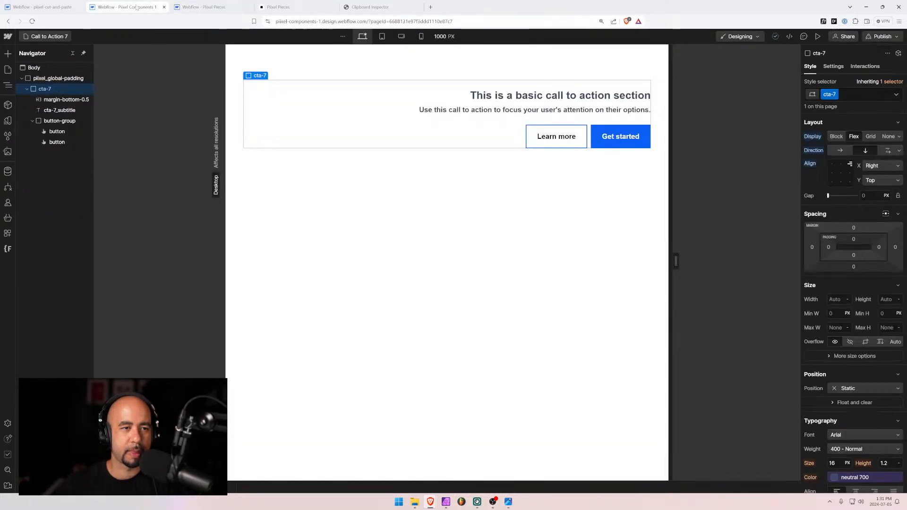
pyautogui.click(47, 38)
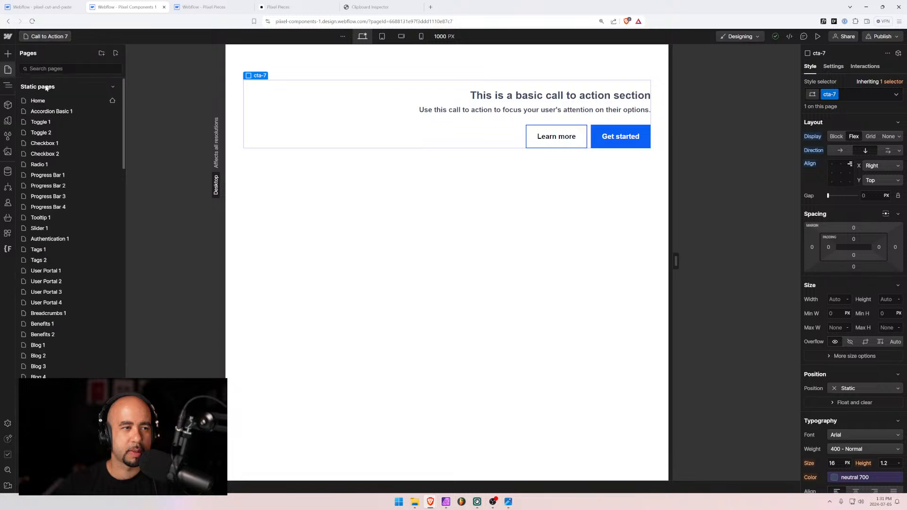
pyautogui.write('ca')
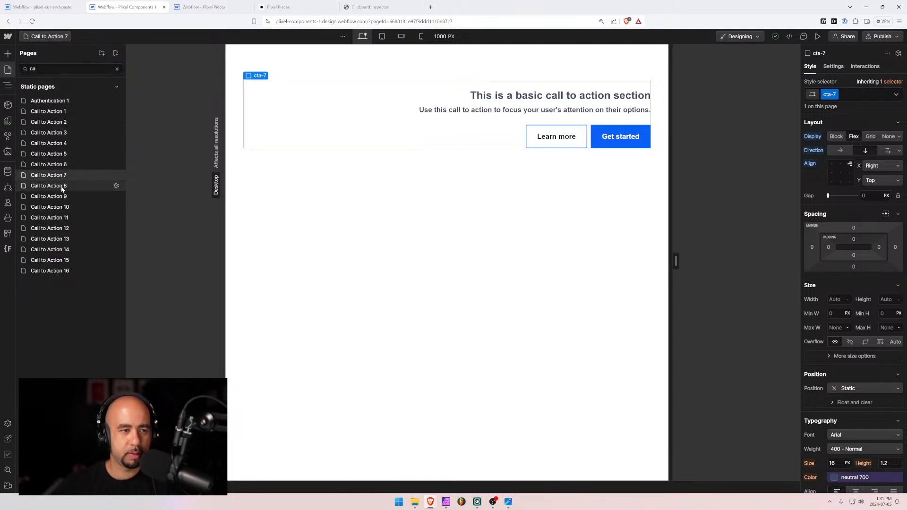
pyautogui.click(49, 185)
pyautogui.click(22, 78)
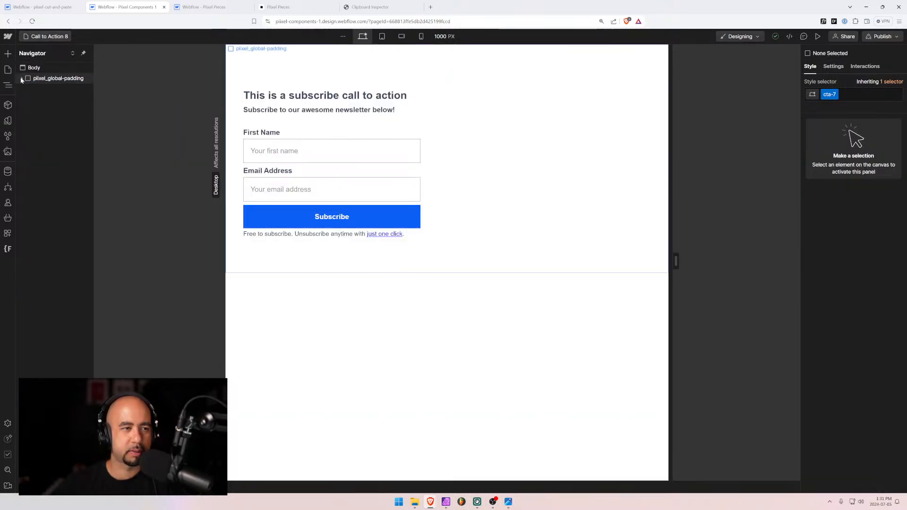
pyautogui.click(43, 89)
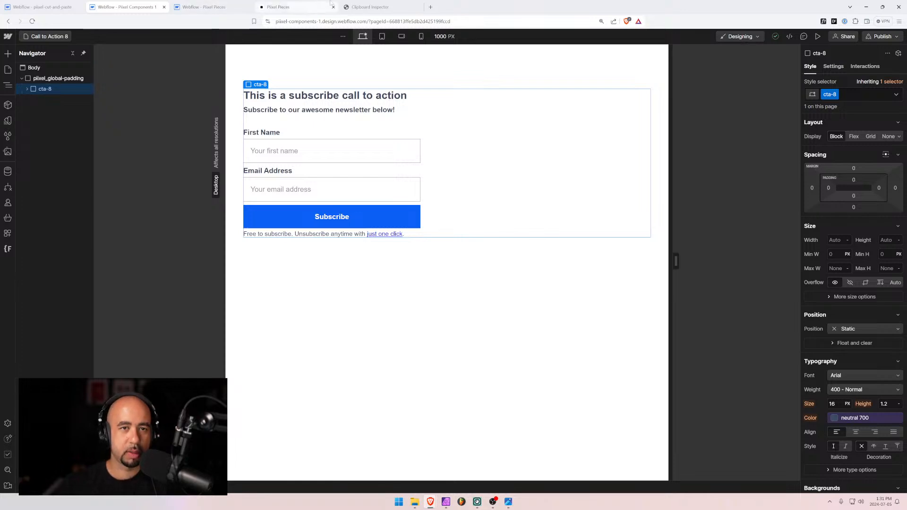
# Paste the copied cta-8 section into Clipboard Inspector and select its full XscpData JSON
pyautogui.click(357, 8)
pyautogui.press('Home')
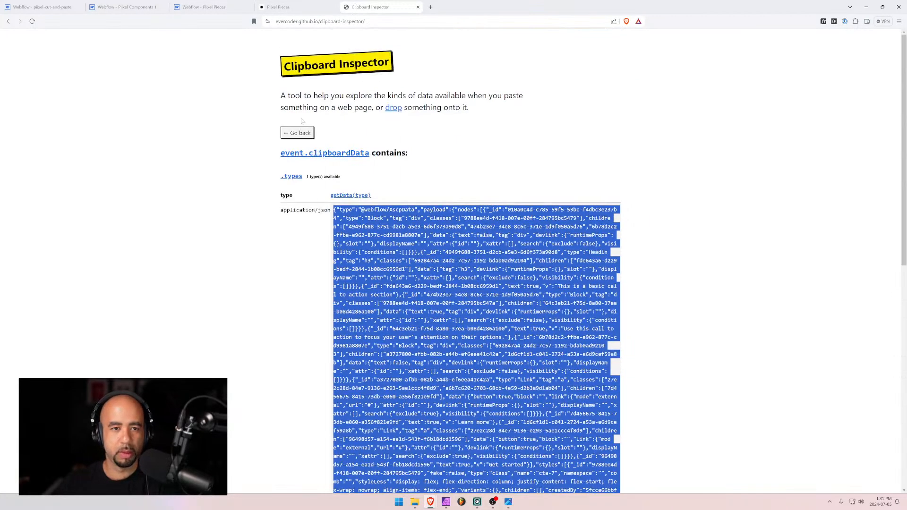
pyautogui.click(298, 131)
pyautogui.click(440, 164)
pyautogui.hotkey('ctrl', 'v')
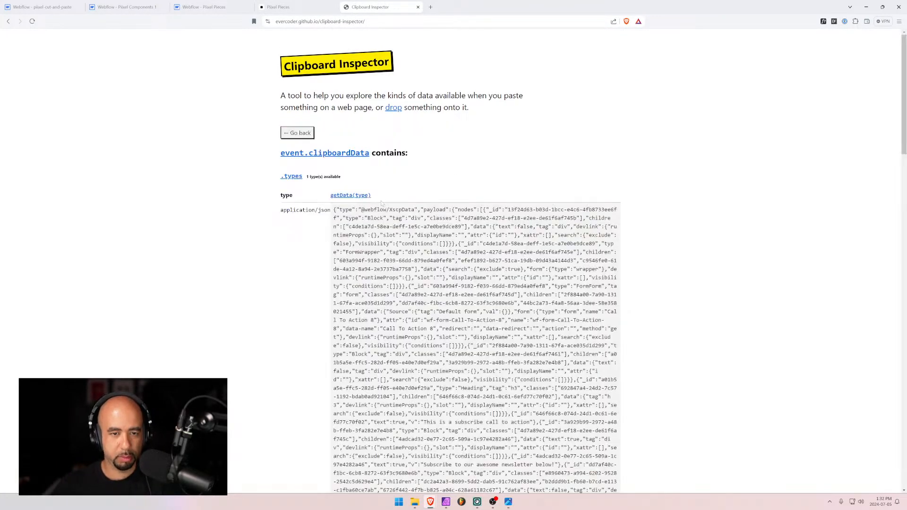
pyautogui.moveTo(334, 209); pyautogui.dragTo(436, 347)
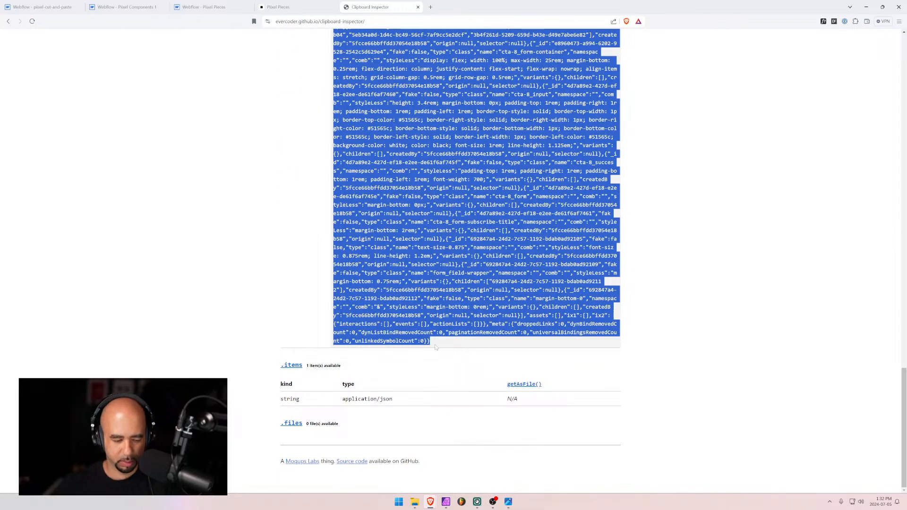
# Paste the cta-8 JSON into Call to Action 8's Code JSON field and create the item
pyautogui.click(201, 7)
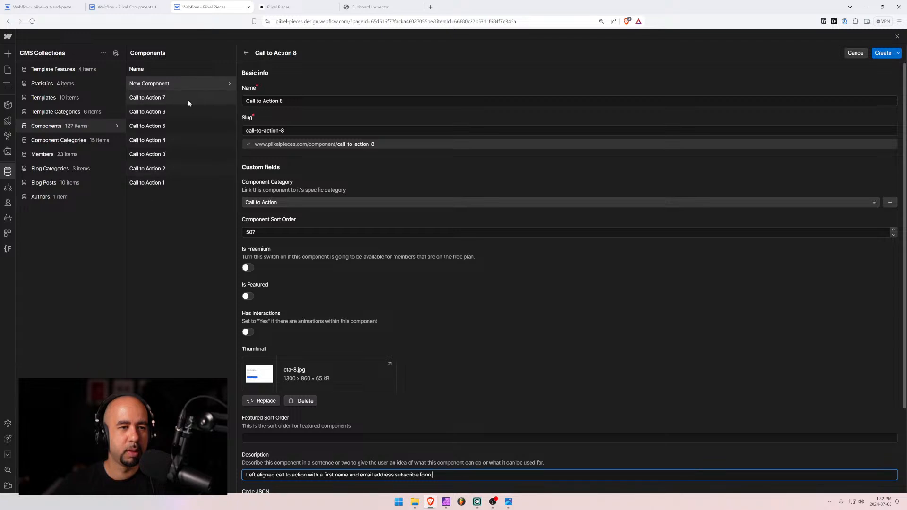
pyautogui.scroll(-2, 323, 310)
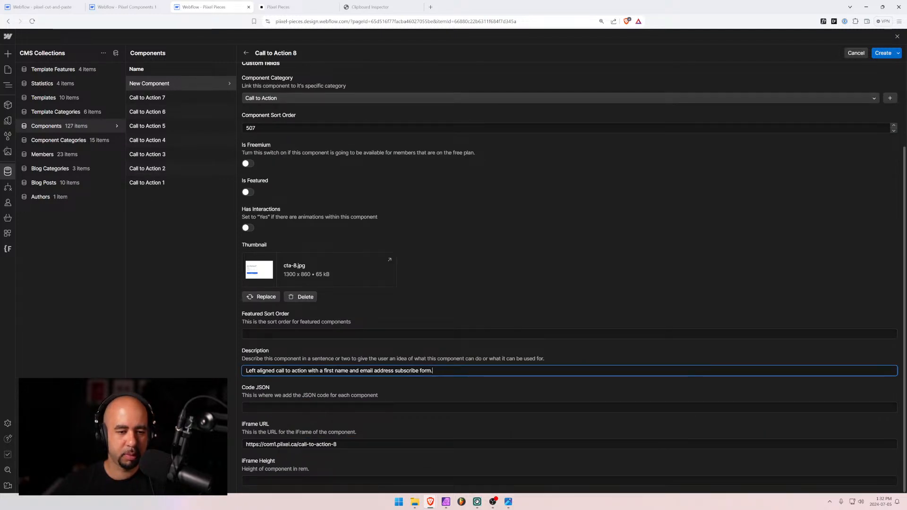
pyautogui.click(323, 407)
pyautogui.hotkey('ctrl', 'v')
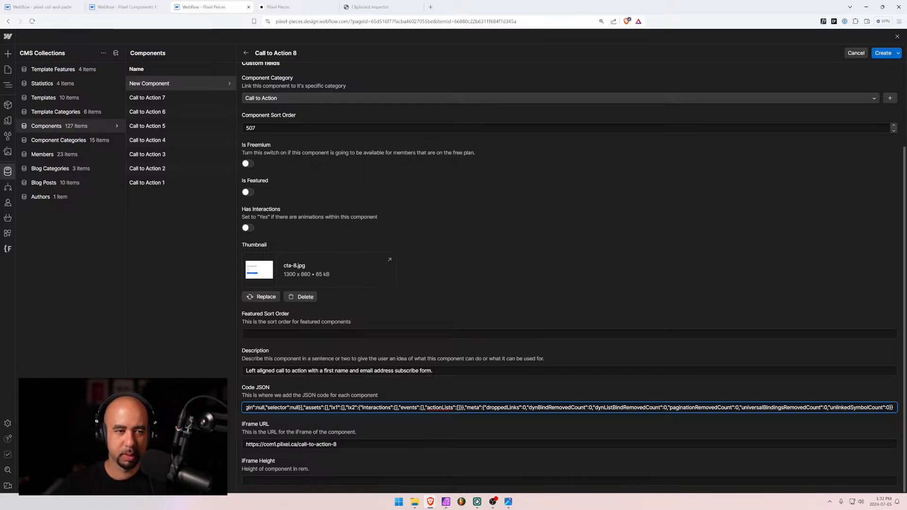
pyautogui.click(882, 53)
pyautogui.click(303, 7)
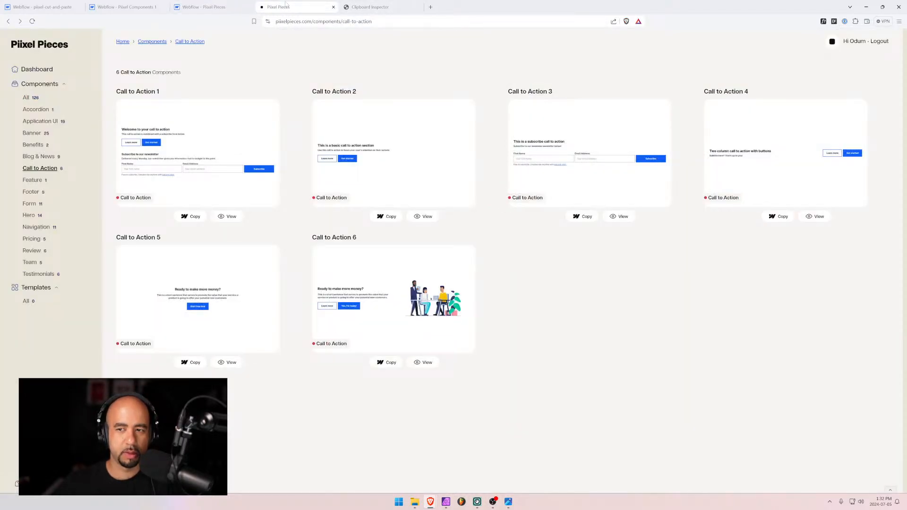
# Copy the 40rem iFrame Height value from the Call to Action 3 item
pyautogui.click(203, 7)
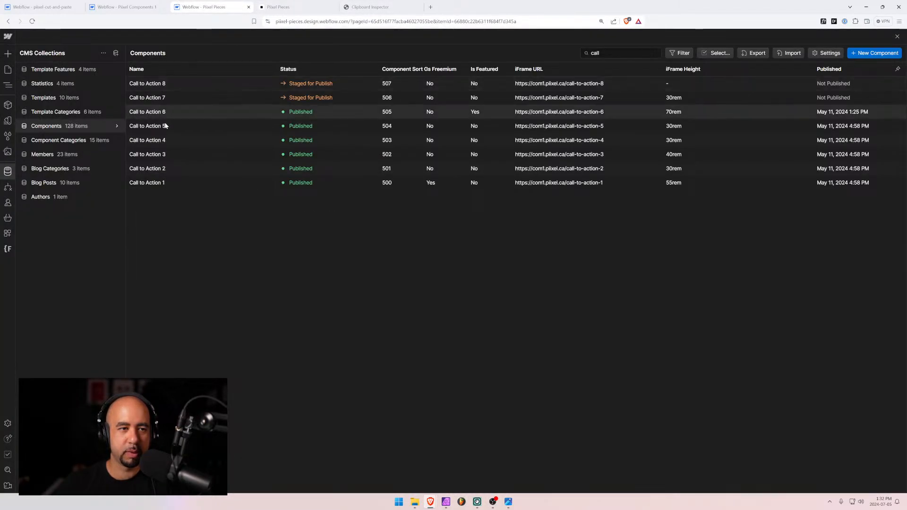
pyautogui.click(166, 154)
pyautogui.scroll(-4, 339, 307)
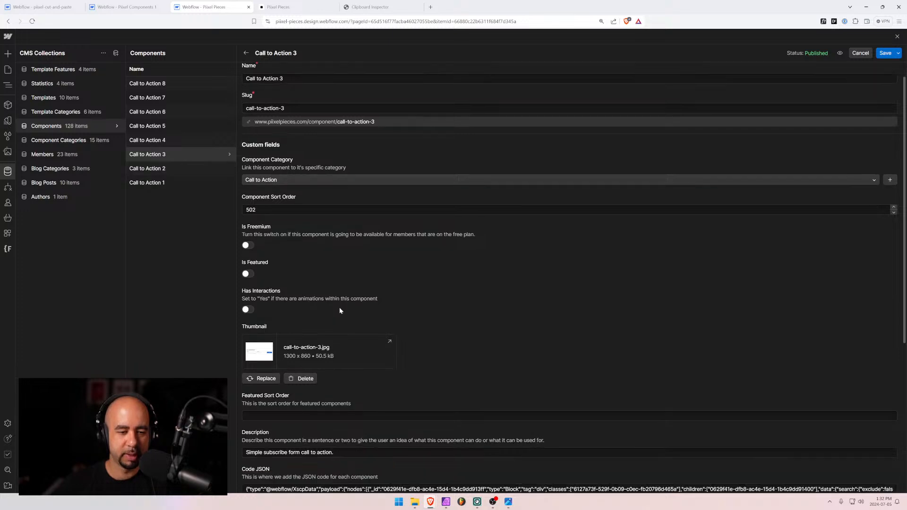
pyautogui.doubleClick(254, 443)
pyautogui.hotkey('ctrl', 'c')
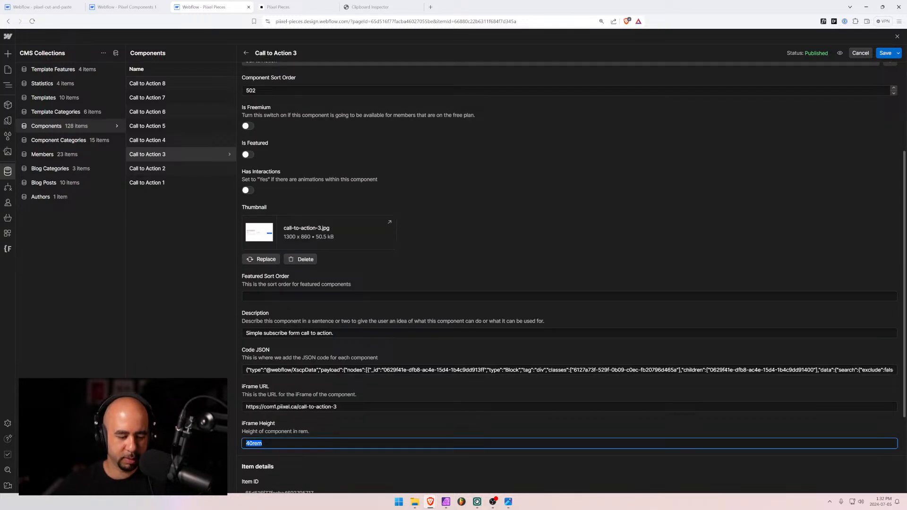
# Set Call to Action 8's iFrame Height to 40rem and save the item
pyautogui.click(163, 84)
pyautogui.scroll(-5, 333, 285)
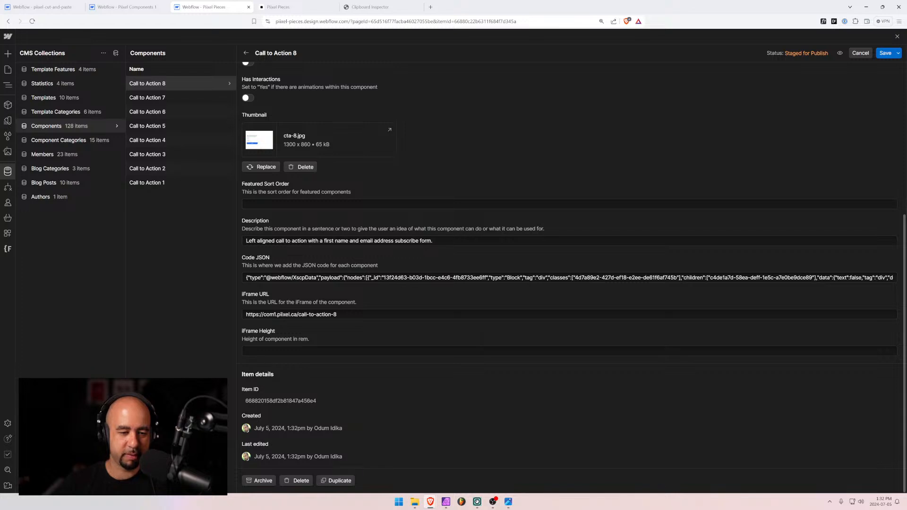
pyautogui.click(352, 351)
pyautogui.hotkey('ctrl', 'v')
pyautogui.scroll(3, 353, 325)
pyautogui.scroll(-4, 353, 326)
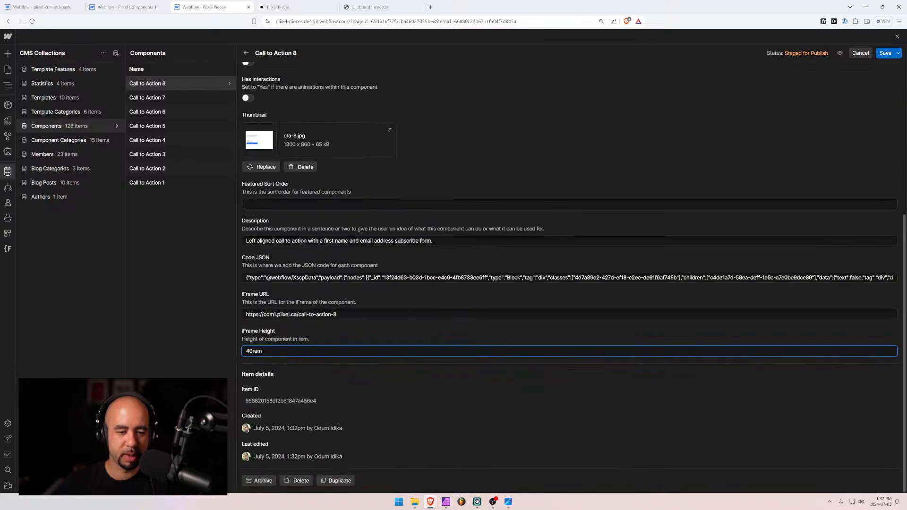
pyautogui.scroll(5, 347, 321)
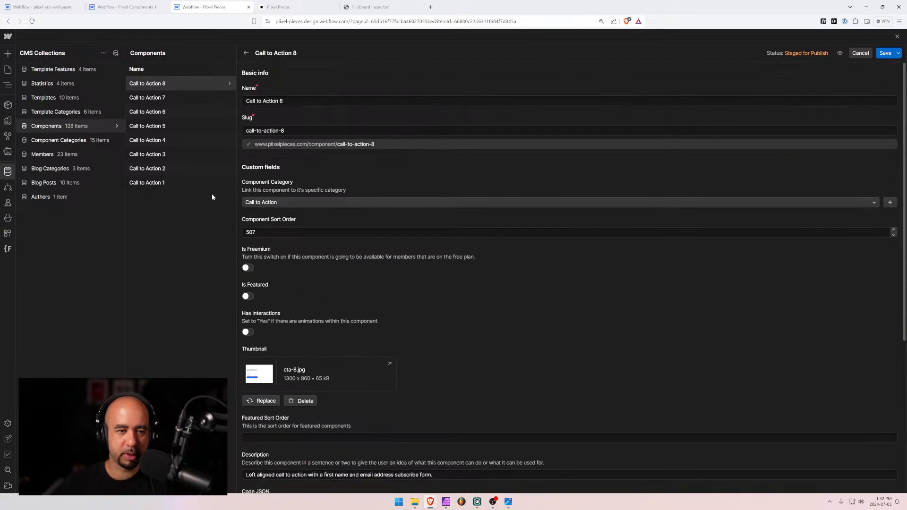
pyautogui.scroll(-3, 350, 358)
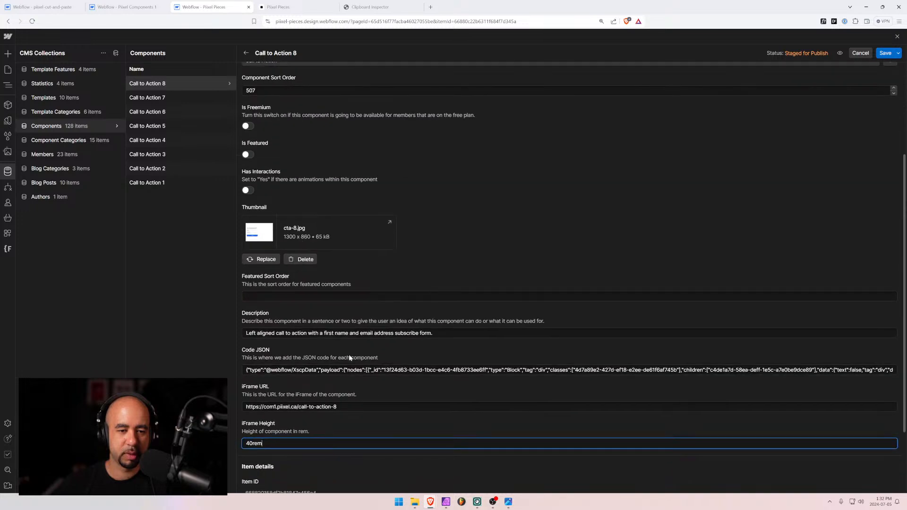
pyautogui.hotkey('shift', 'Tab')
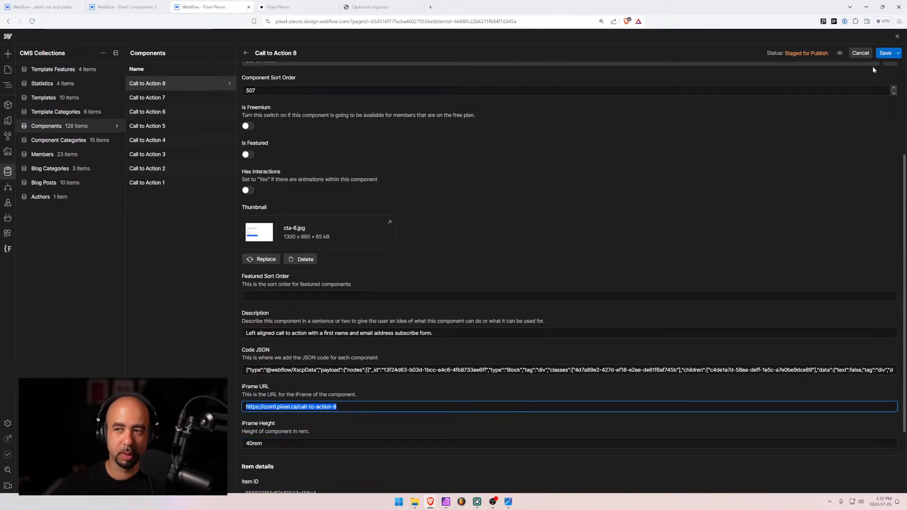
pyautogui.click(883, 53)
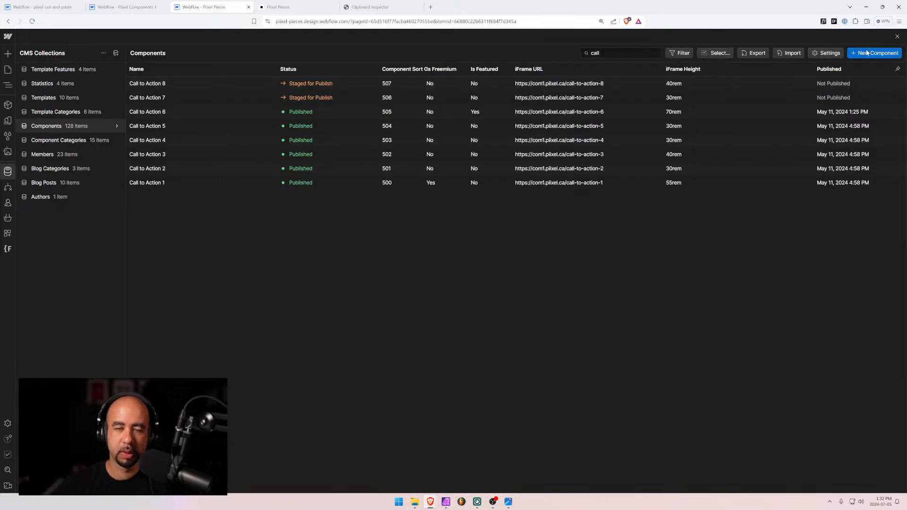
# Create a new component 'Call to Action 9' in the Call to Action category with sort order 508
pyautogui.click(867, 52)
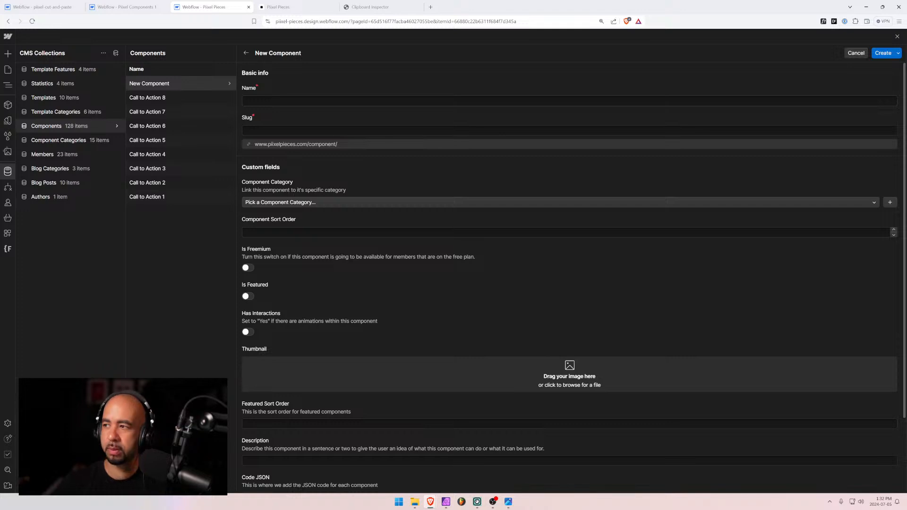
pyautogui.write('Call to Actou')
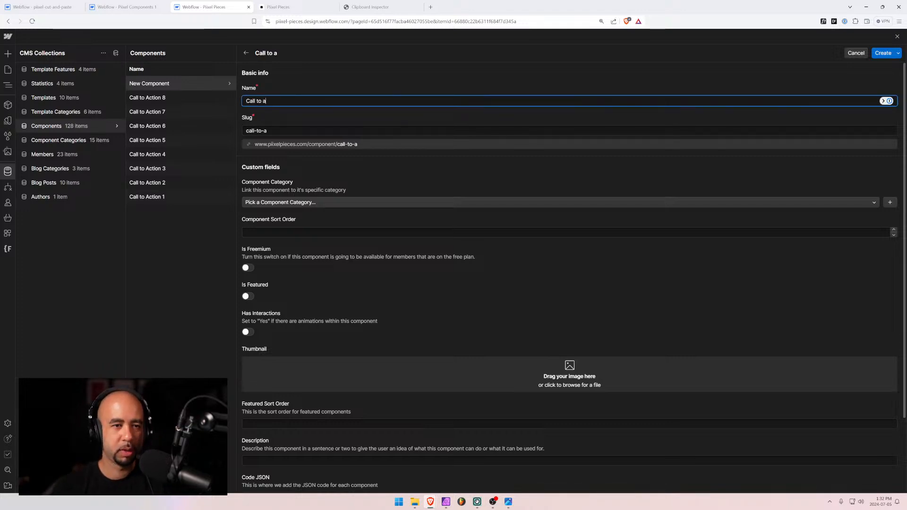
pyautogui.press('BackSpace')
pyautogui.press('BackSpace')
pyautogui.write('ion ')
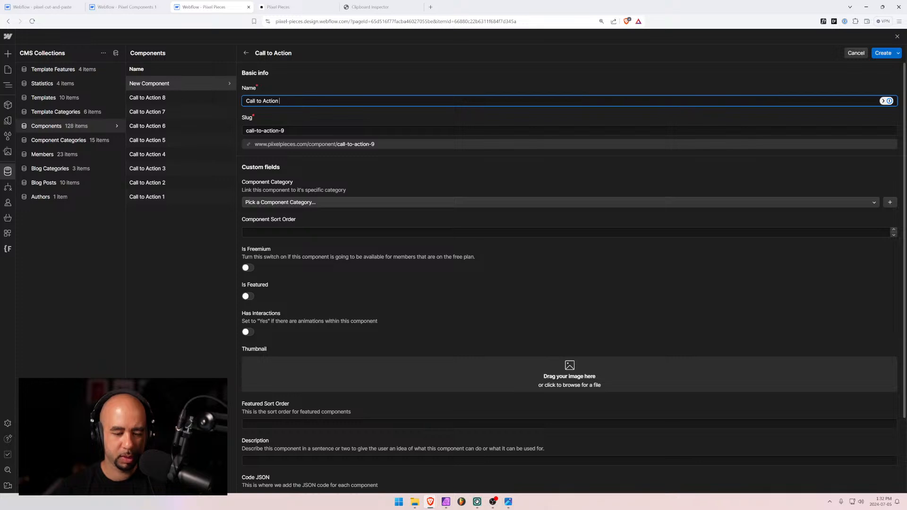
pyautogui.write('9')
pyautogui.click(286, 202)
pyautogui.write('ca')
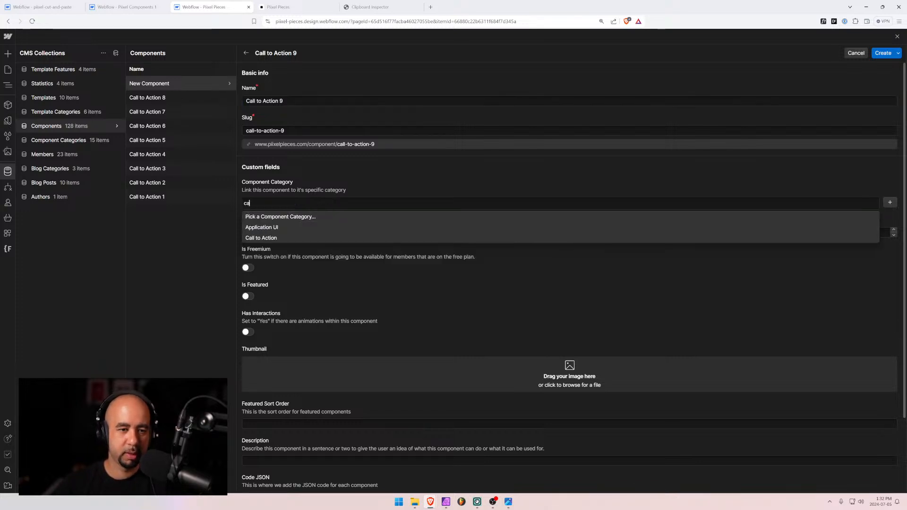
pyautogui.click(263, 239)
pyautogui.click(265, 232)
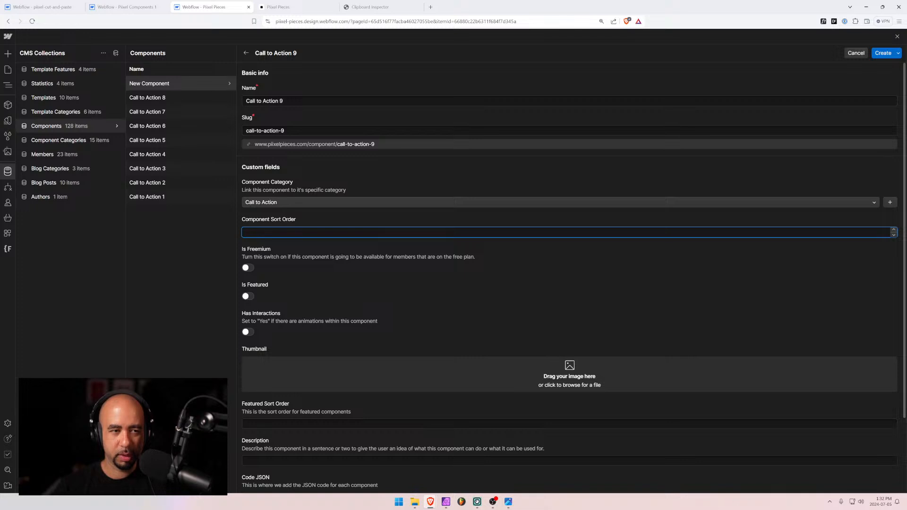
pyautogui.write('508')
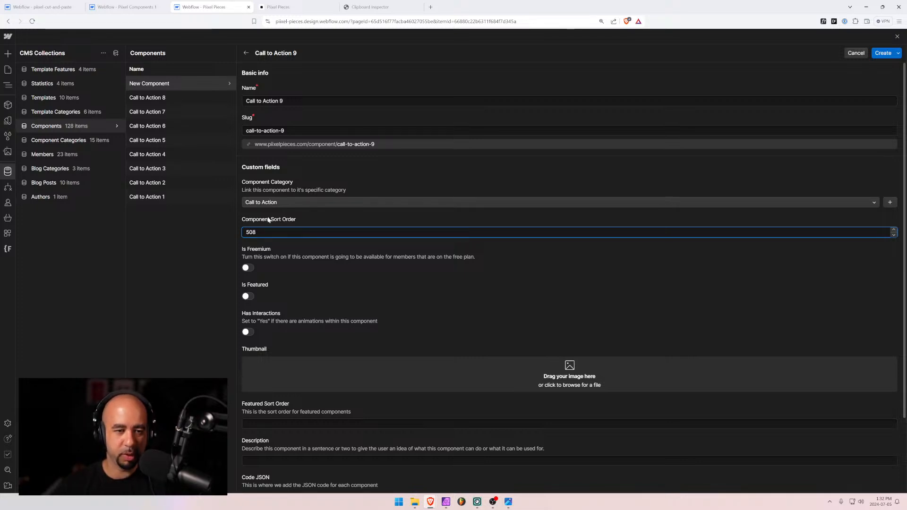
# Upload cta-9.jpg from the file manager as the component's thumbnail
pyautogui.scroll(-2, 268, 219)
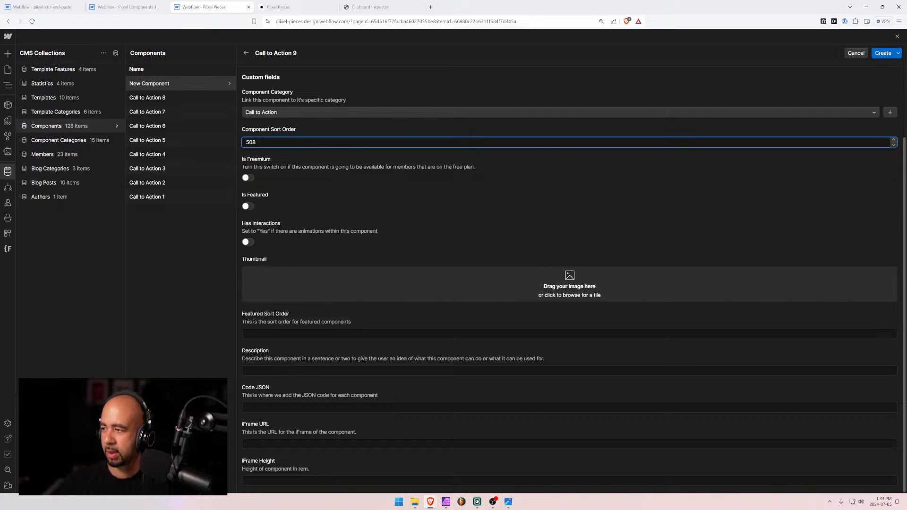
pyautogui.hotkey('alt', 'Tab')
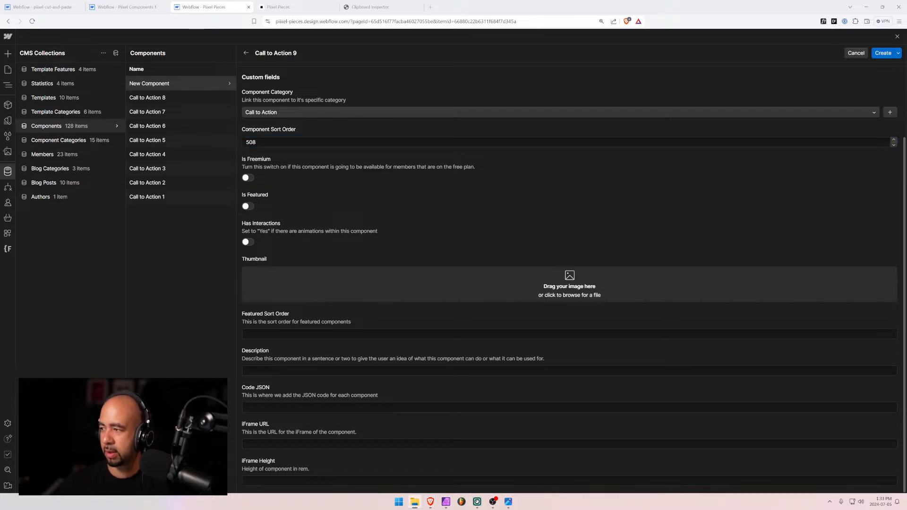
pyautogui.moveTo(468, 292); pyautogui.dragTo(452, 295)
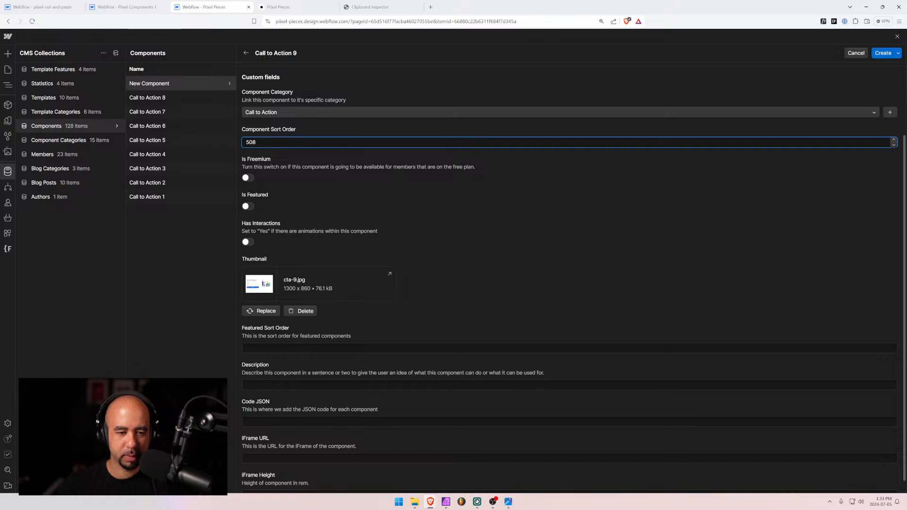
# Write the description: two-column subscribe form left, image right, image on top on mobile
pyautogui.click(453, 385)
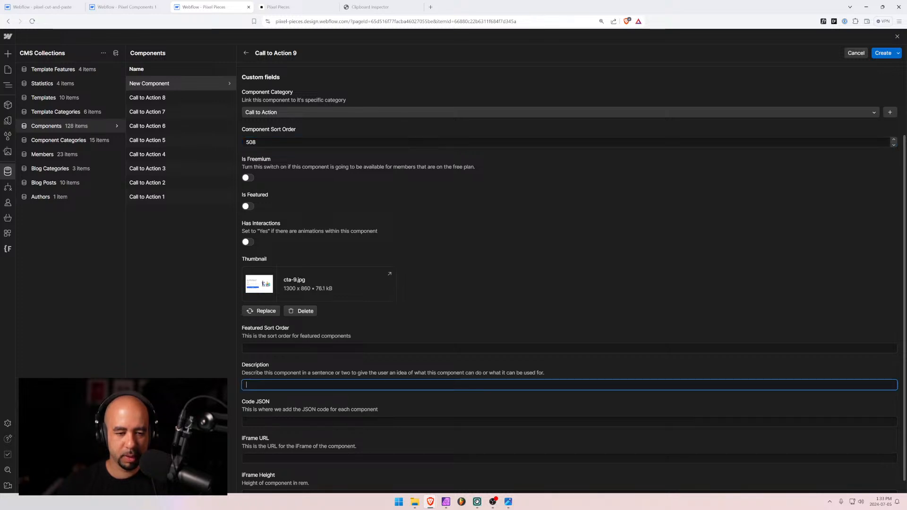
pyautogui.write('Two column')
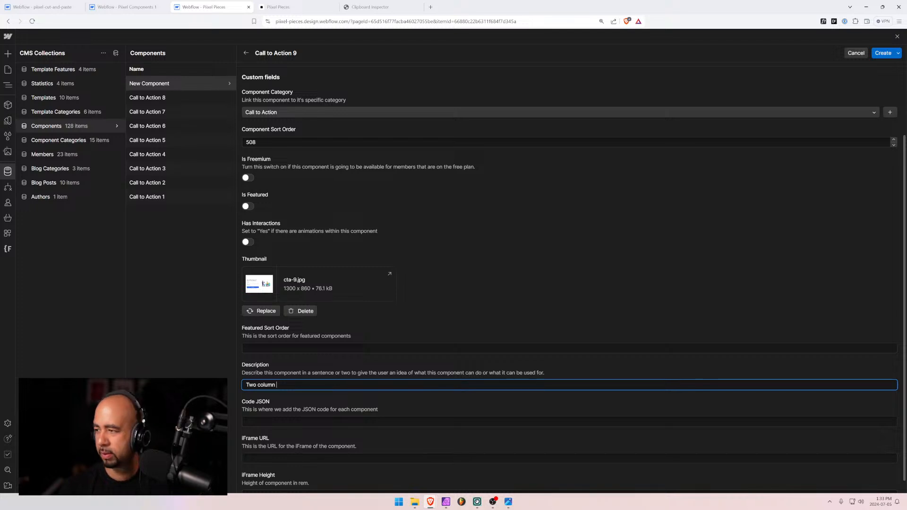
pyautogui.write(' call to action with ')
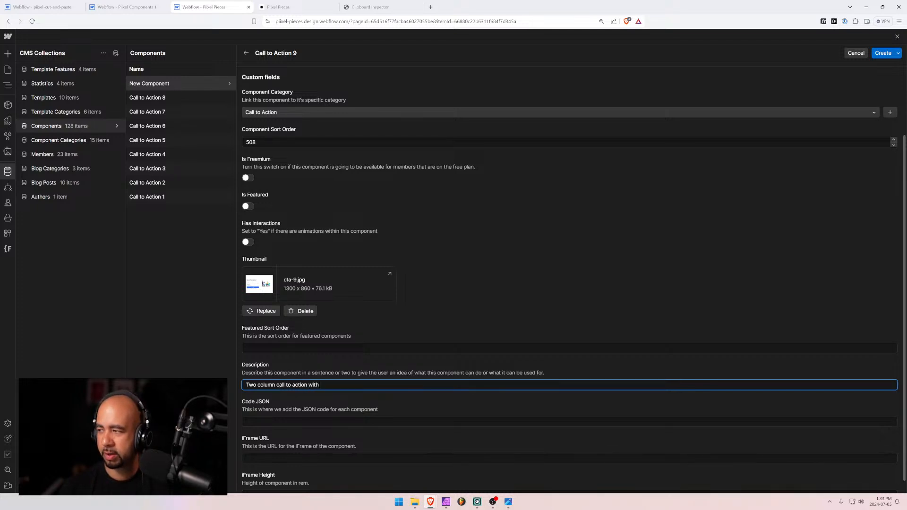
pyautogui.write('full s')
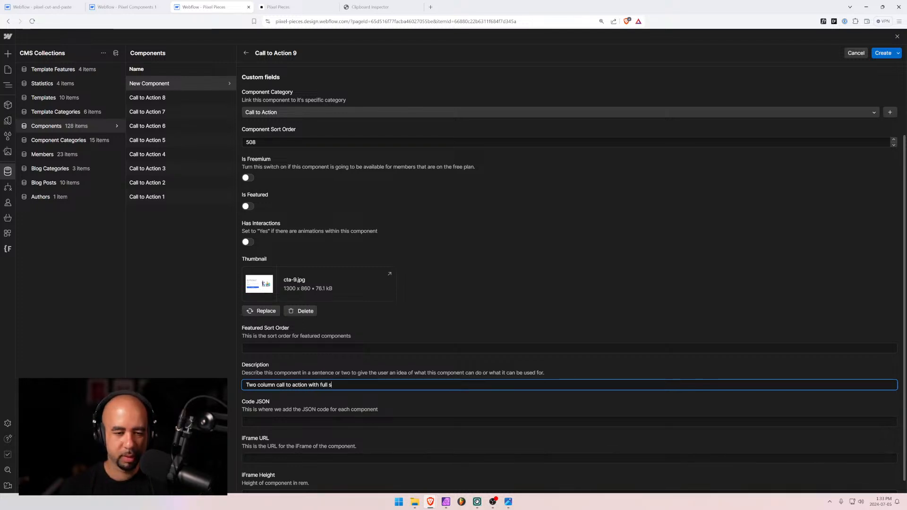
pyautogui.write('ubscr')
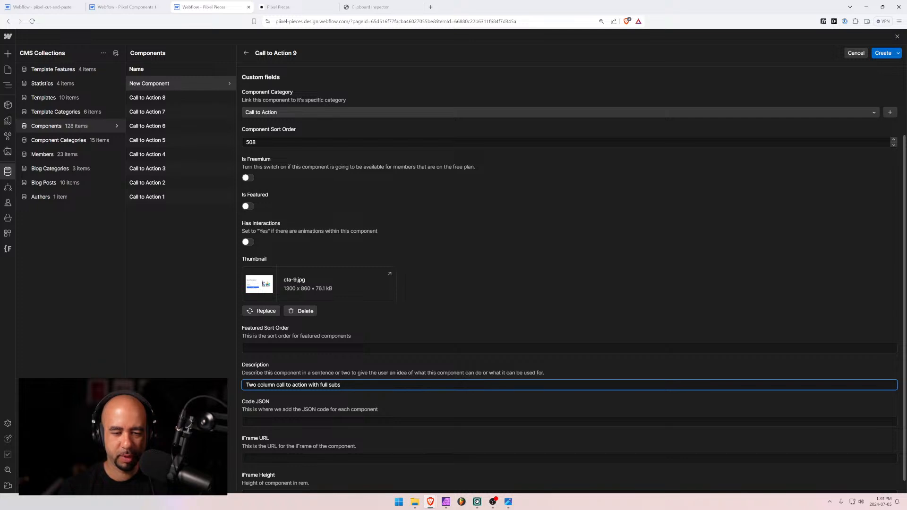
pyautogui.write('cribe form o')
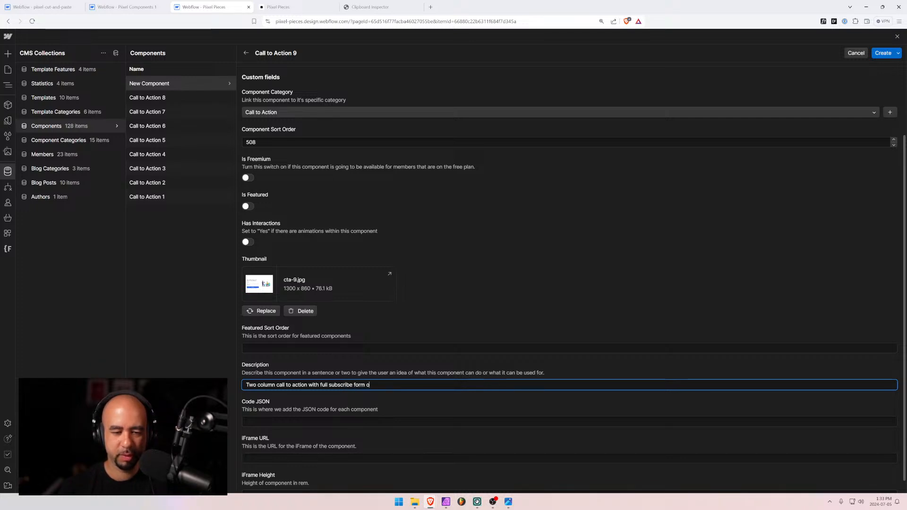
pyautogui.write('n the left an')
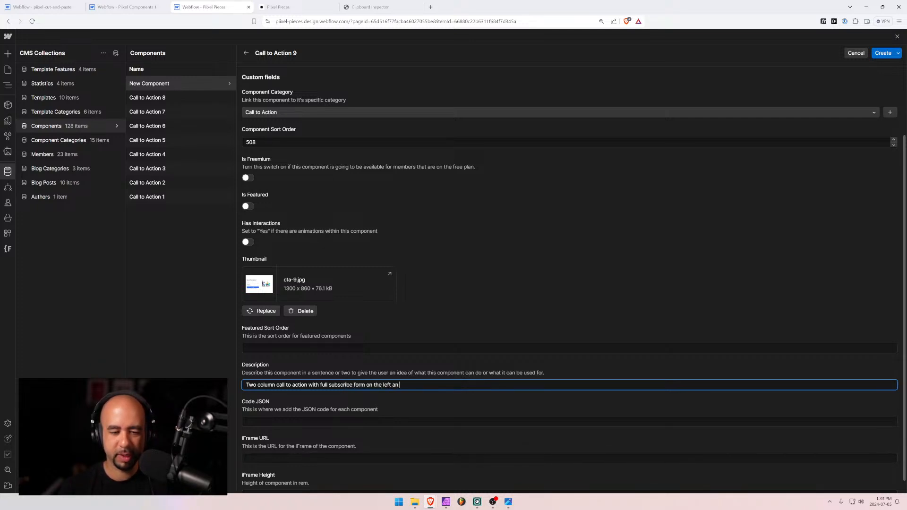
pyautogui.write(' an')
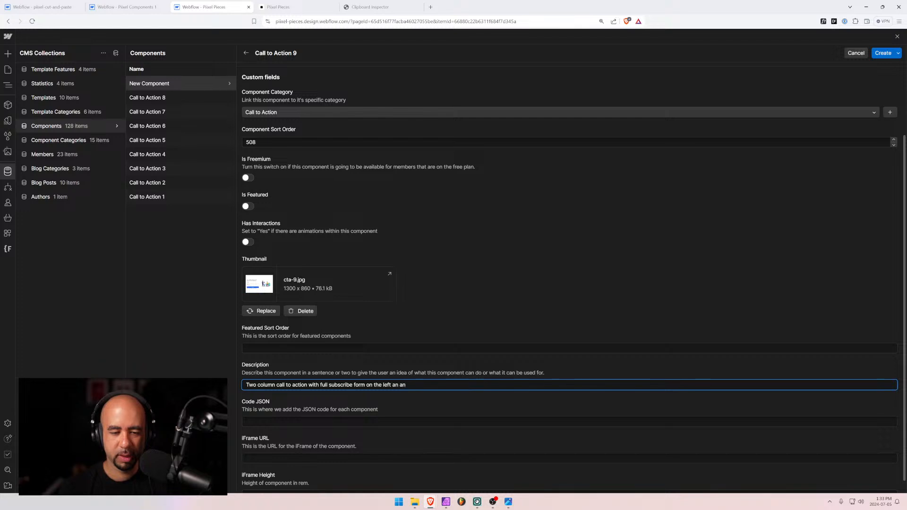
pyautogui.press('BackSpace')
pyautogui.press('BackSpace')
pyautogui.press('BackSpace')
pyautogui.write('d an image')
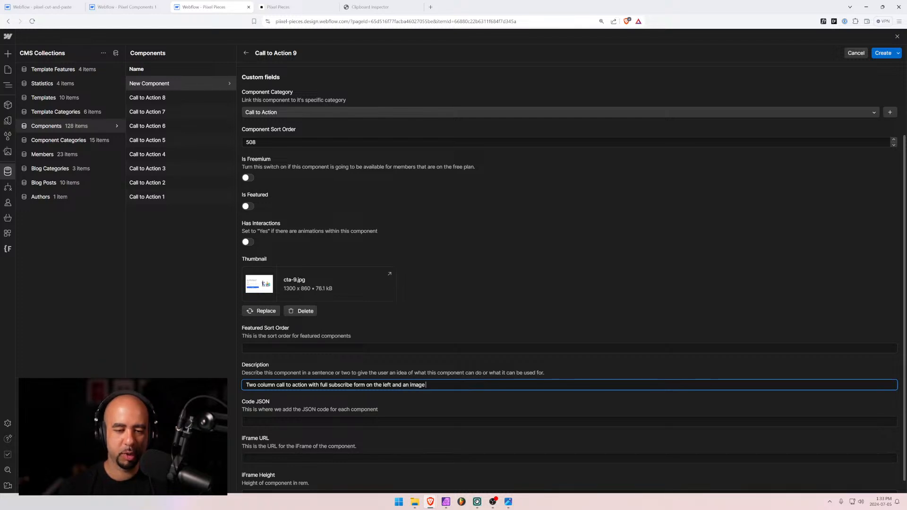
pyautogui.write(' on the right.')
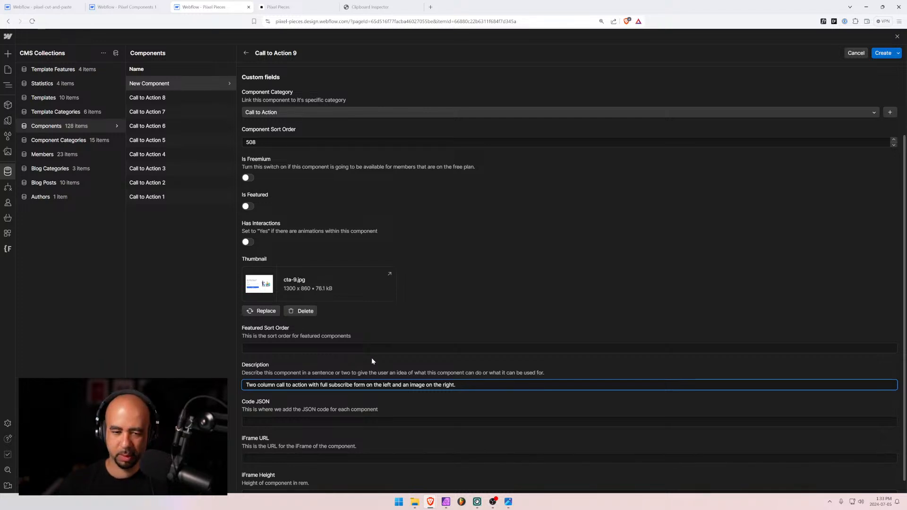
pyautogui.write(' Image ')
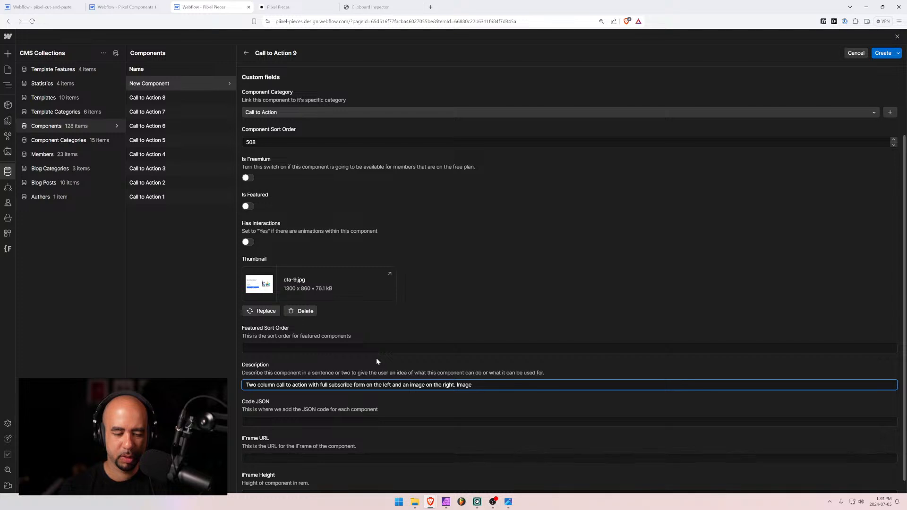
pyautogui.write('displays on the top')
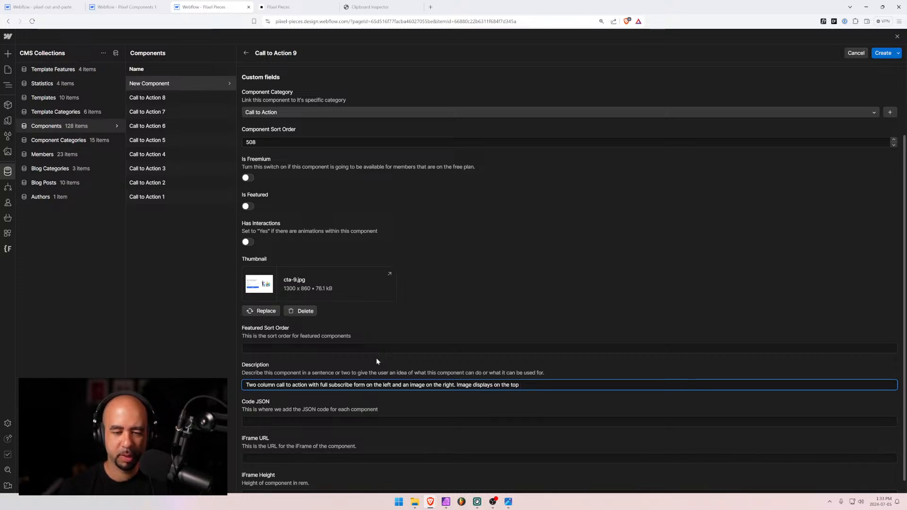
pyautogui.write(' on mobil')
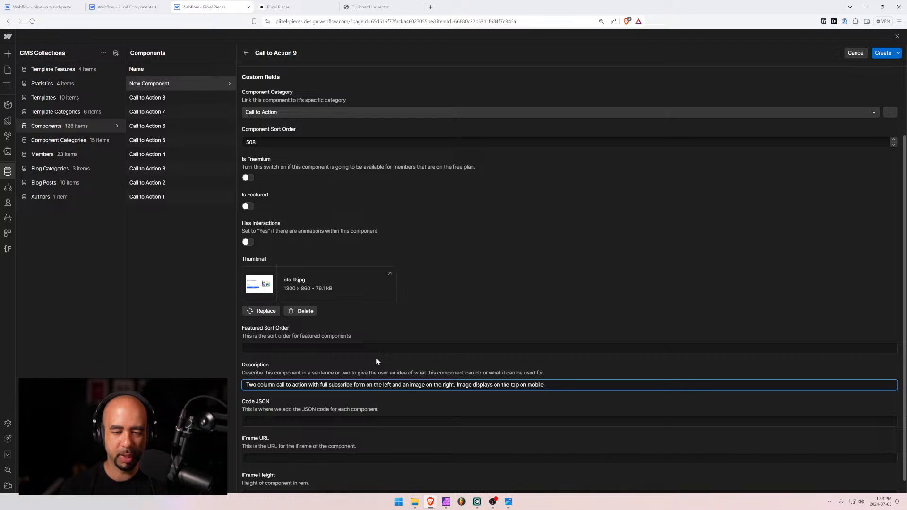
pyautogui.write('e d')
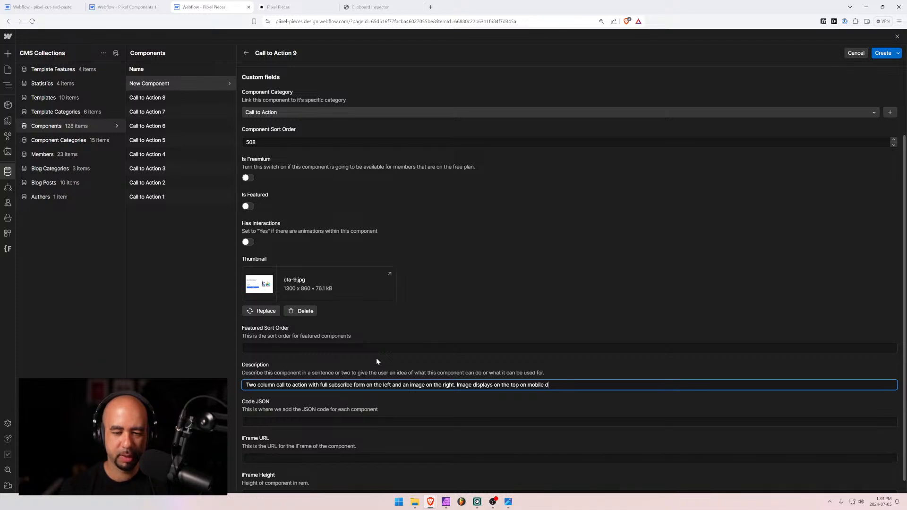
pyautogui.write('evices.')
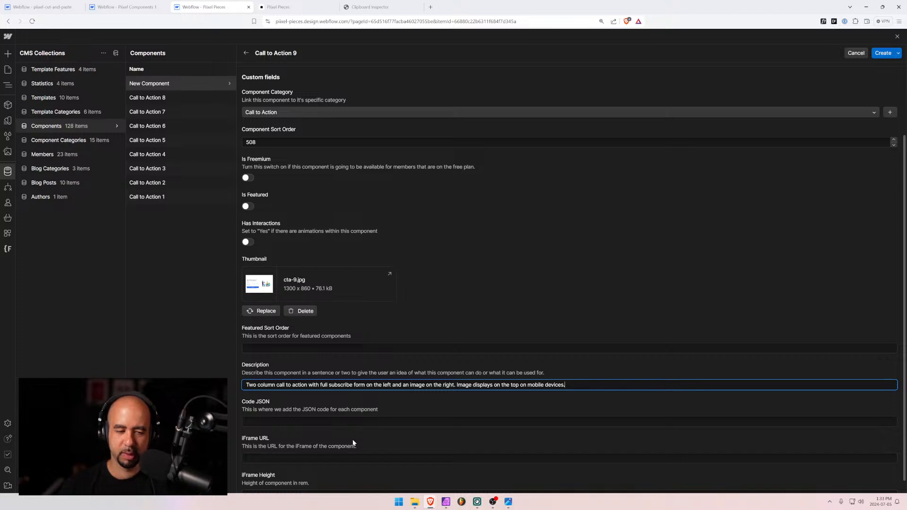
# Set the iFrame URL to the Call to Action 8 URL changed to 9, with 80rem height
pyautogui.scroll(-1, 329, 426)
pyautogui.click(321, 444)
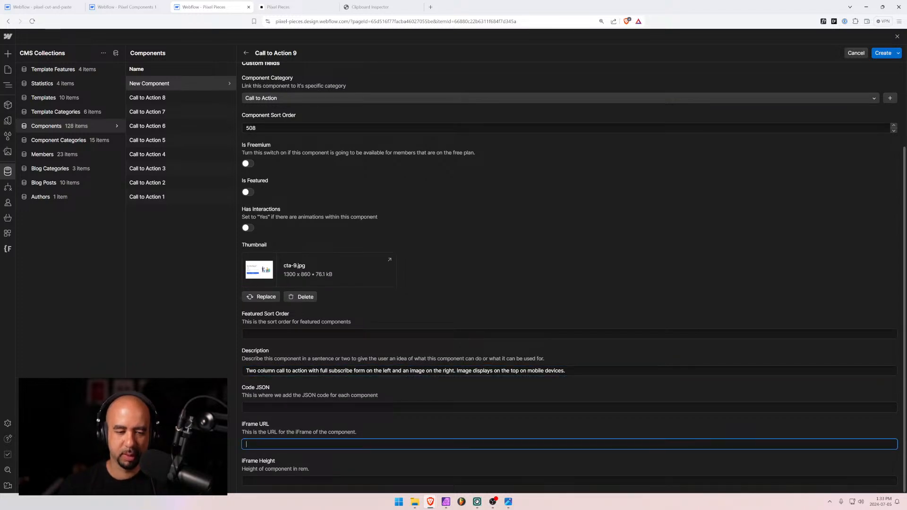
pyautogui.write('https://com1.pixel.ca/call-to-action-8')
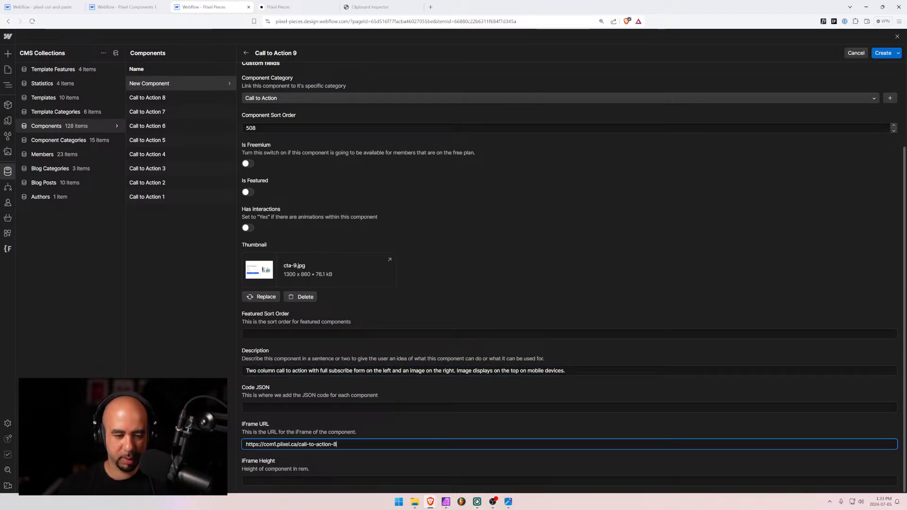
pyautogui.write('9')
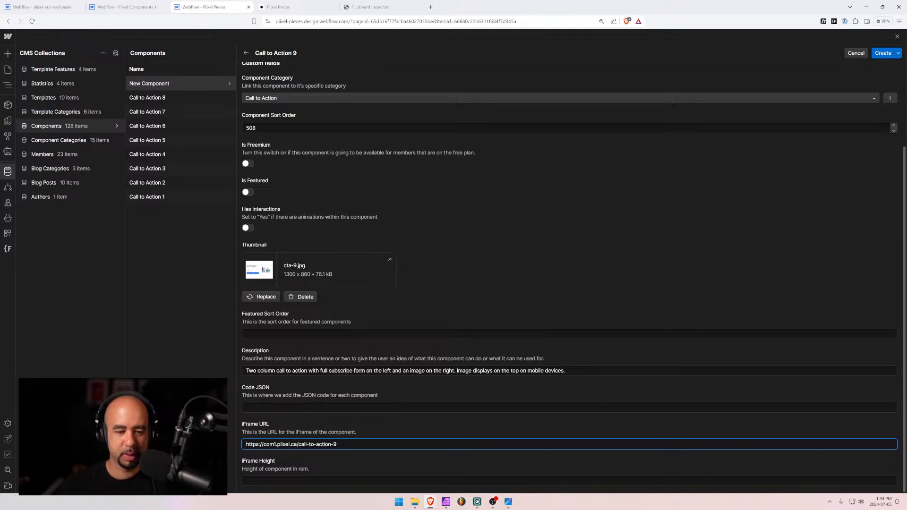
pyautogui.press('Tab')
pyautogui.write('80rem')
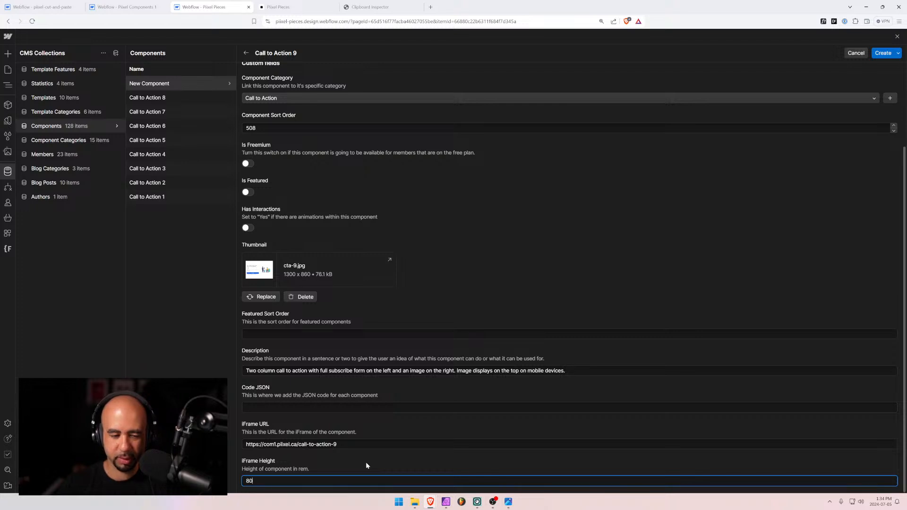
pyautogui.click(384, 454)
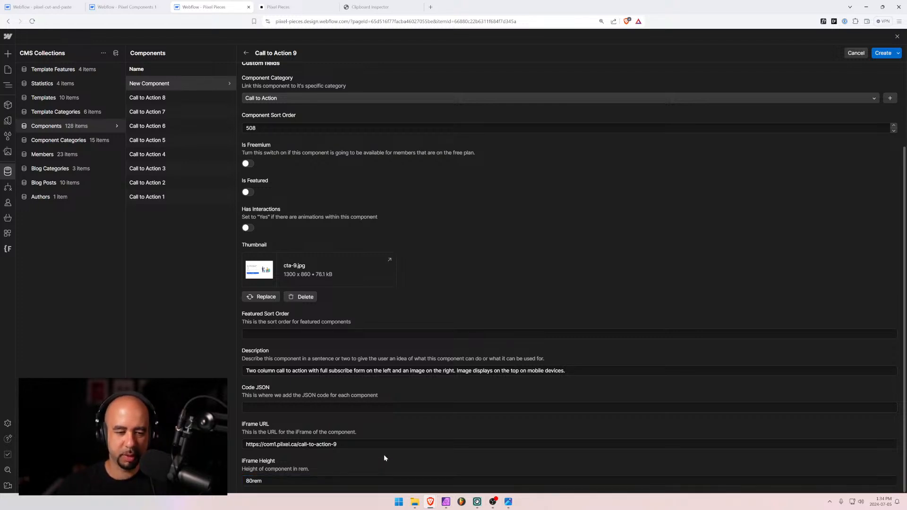
# Check the live Pixel Pieces Call to Action listing, then return to the component designer
pyautogui.scroll(3, 319, 396)
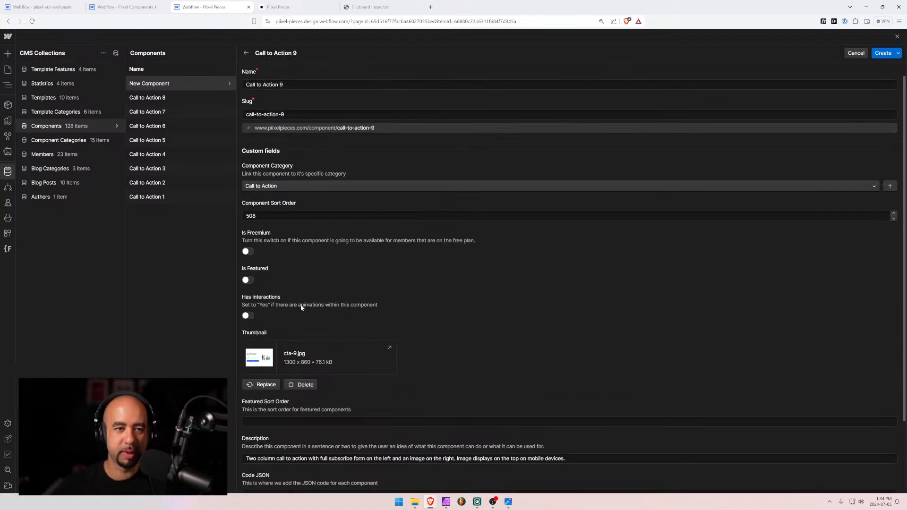
pyautogui.click(290, 7)
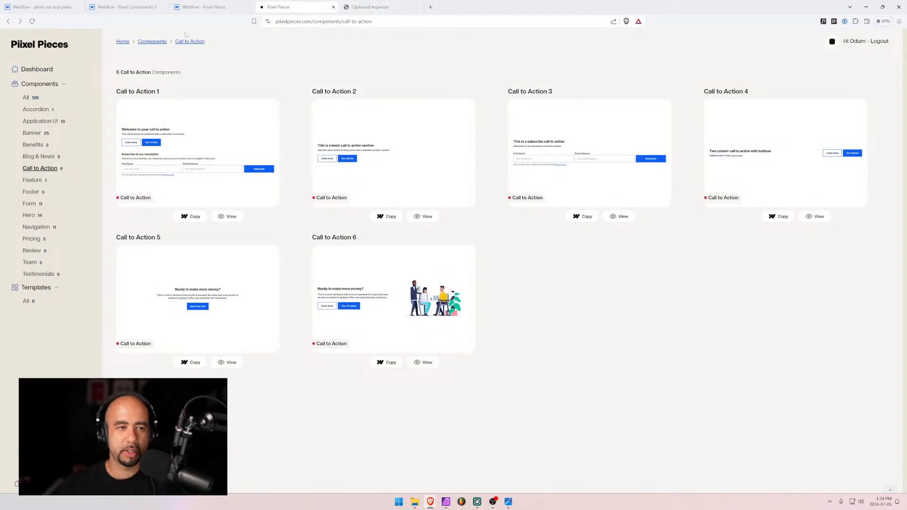
pyautogui.click(215, 6)
# Open the Call to Action 9 page and narrow the canvas toward mobile width
pyautogui.click(130, 6)
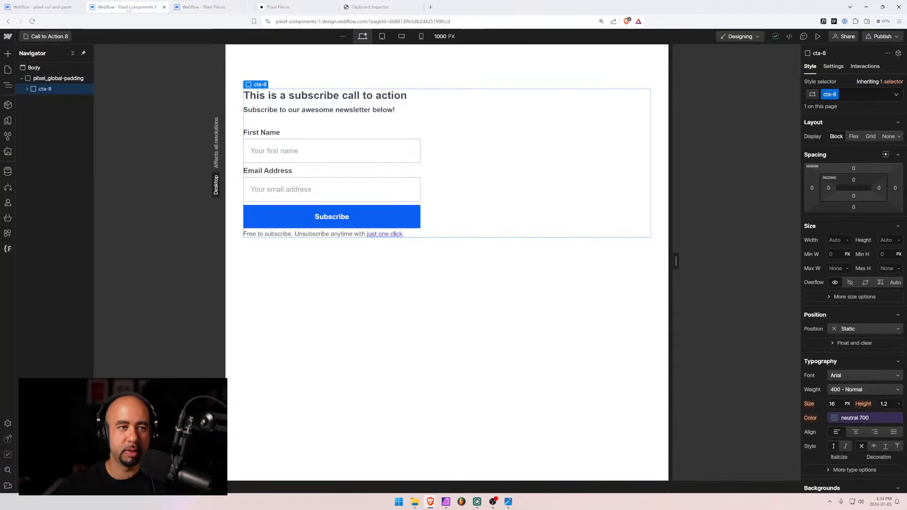
pyautogui.click(50, 36)
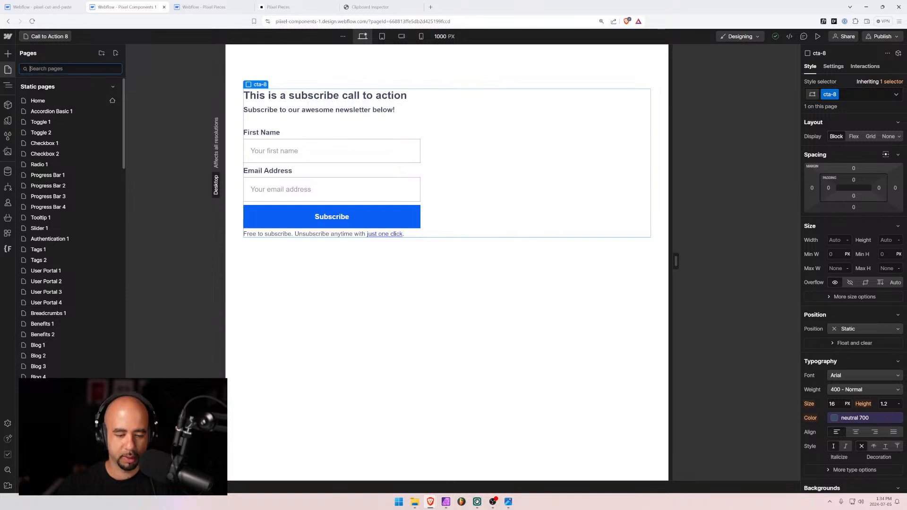
pyautogui.write('9')
pyautogui.click(45, 111)
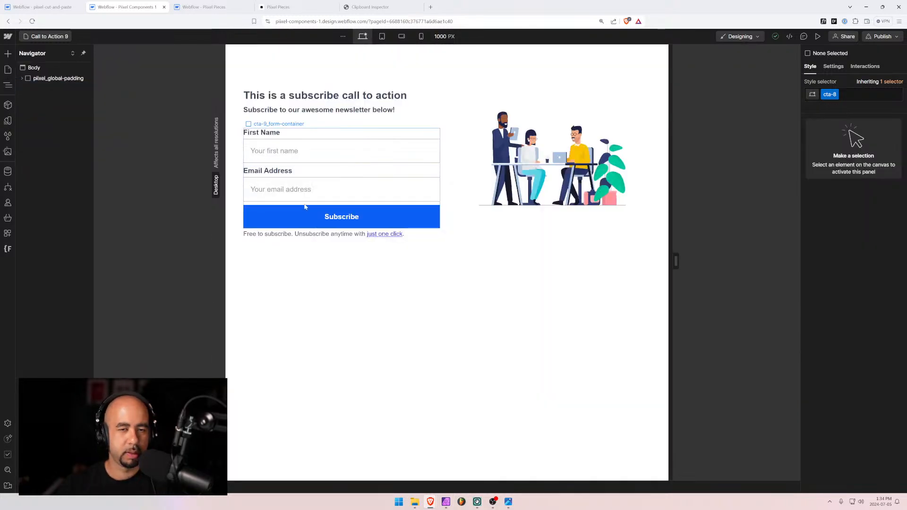
pyautogui.moveTo(678, 258); pyautogui.dragTo(621, 265)
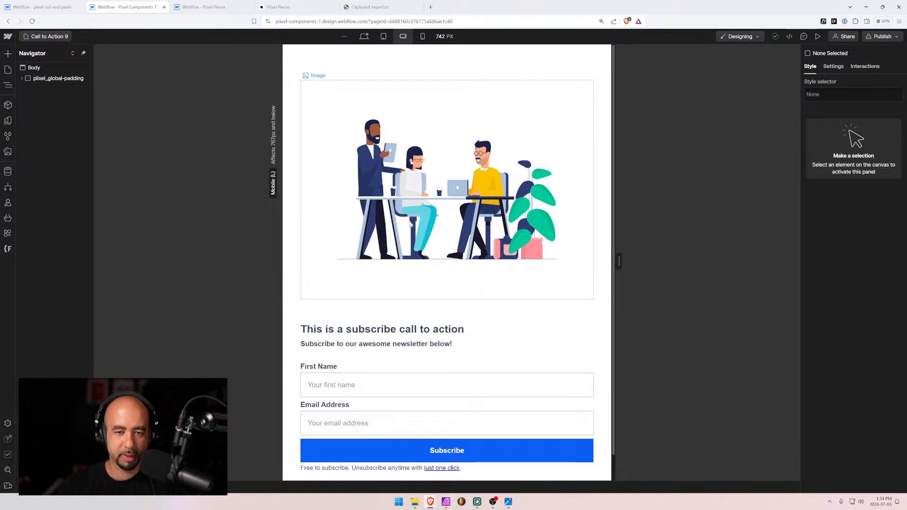
# Preview the page and inspect the cta-9 grid container's height in DevTools
pyautogui.click(336, 308)
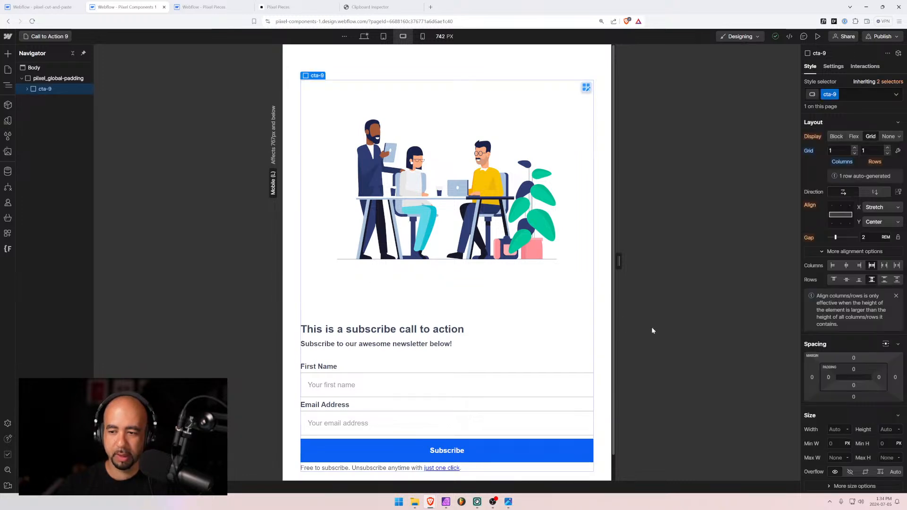
pyautogui.hotkey('ctrl', 'shift', 'p')
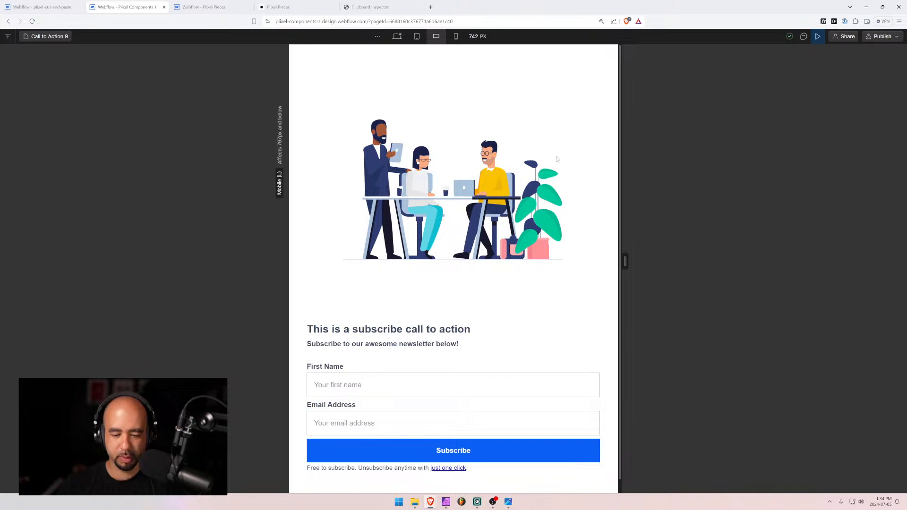
pyautogui.hotkey('ctrl', 'shift', 'i')
pyautogui.click(6, 353)
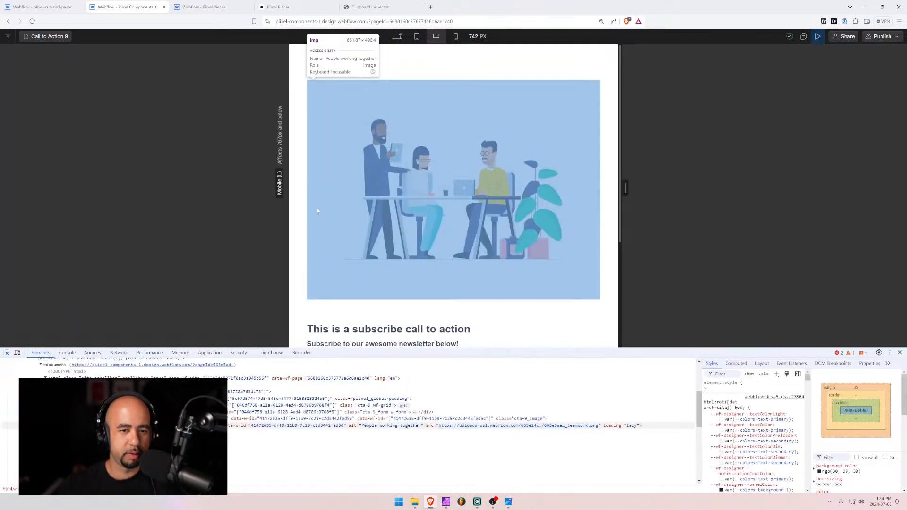
pyautogui.click(318, 303)
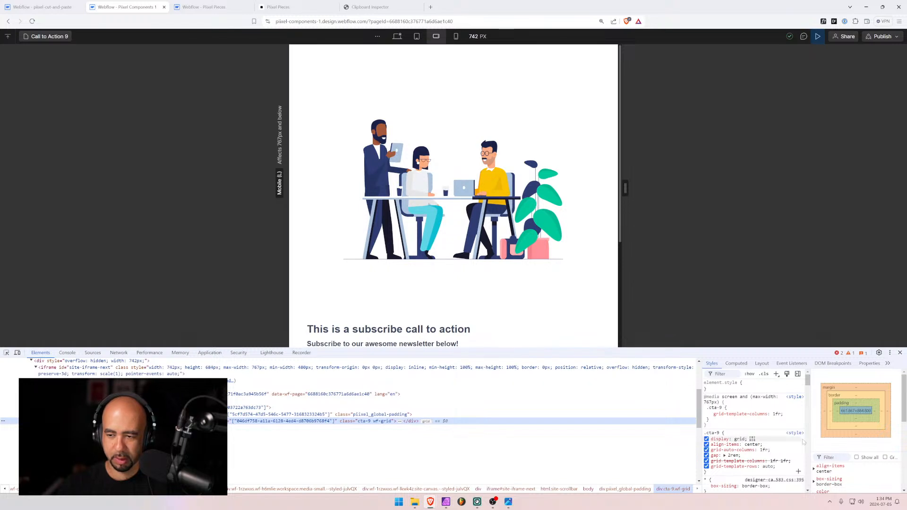
pyautogui.scroll(-1, 855, 439)
pyautogui.scroll(-3, 855, 439)
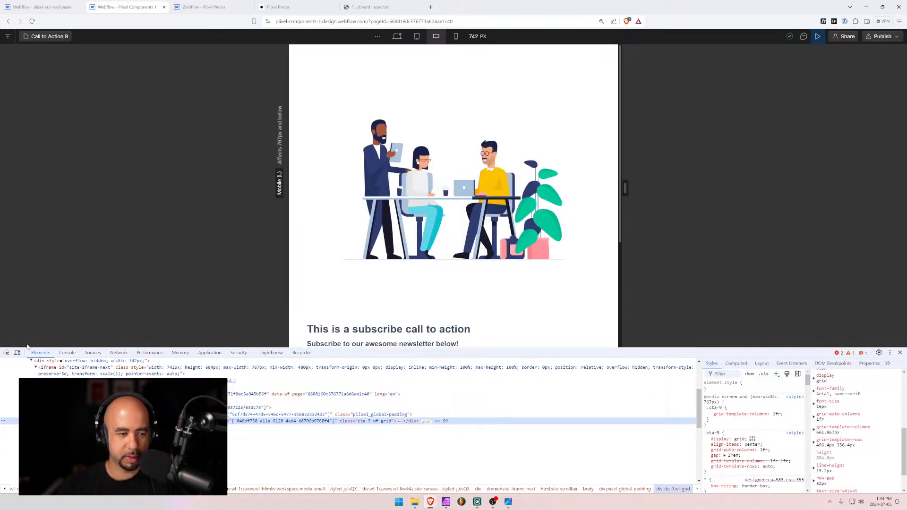
pyautogui.hotkey('ctrl', 'shift', 'c')
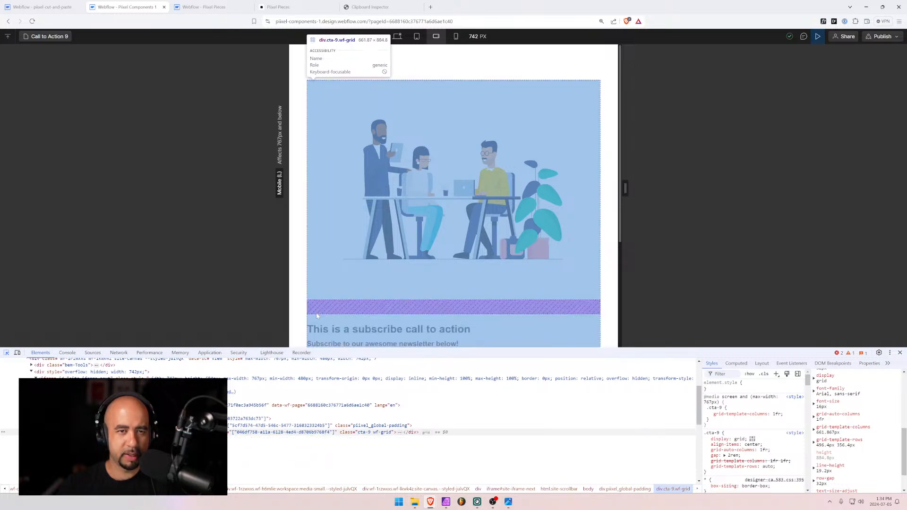
# Calculate 900/16 in Calculator to convert 900 px to 56.25 rem
pyautogui.press('super')
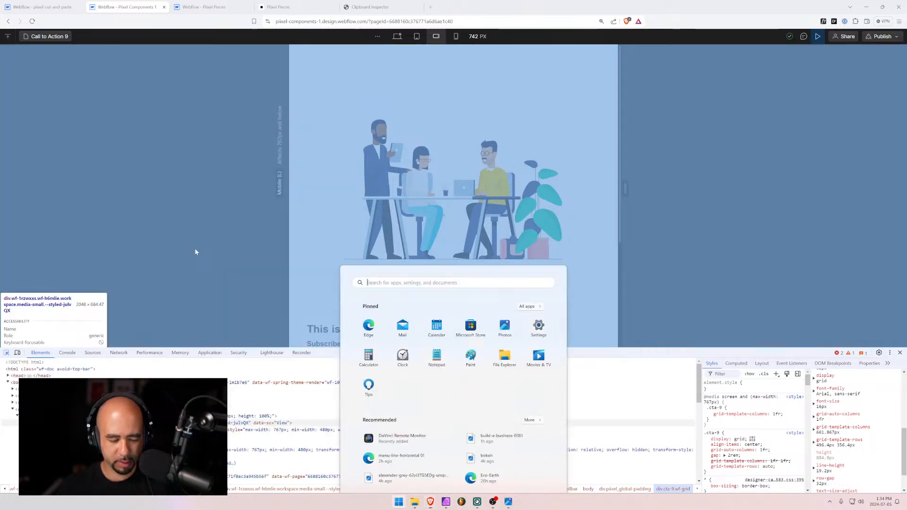
pyautogui.write('cal')
pyautogui.press('Return')
pyautogui.write('9')
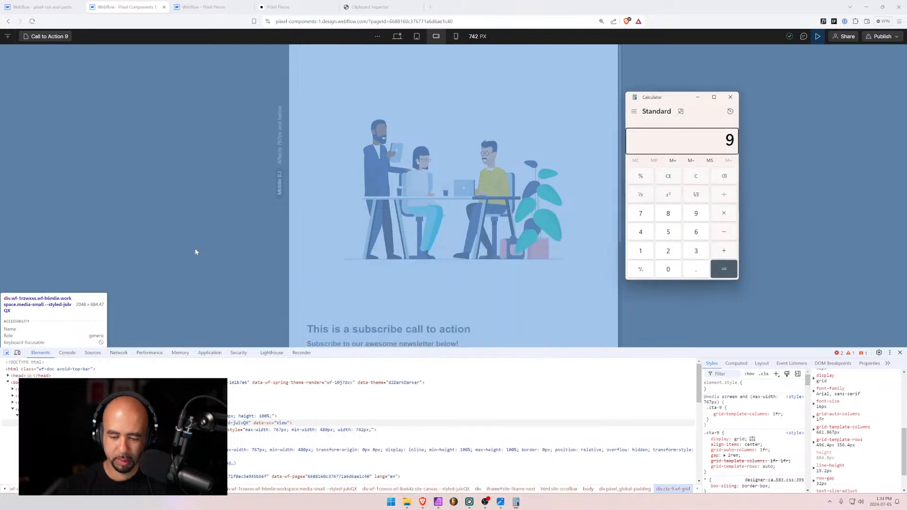
pyautogui.write('00/16')
pyautogui.press('Return')
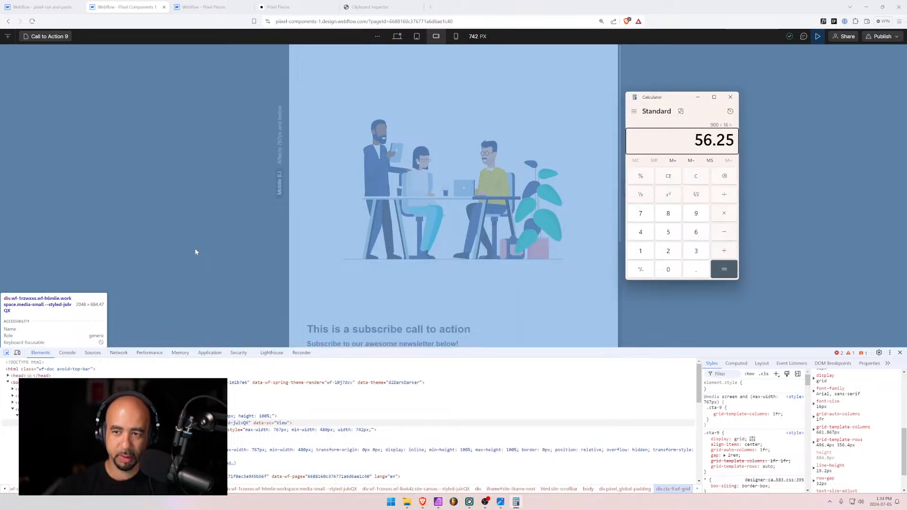
pyautogui.click(42, 6)
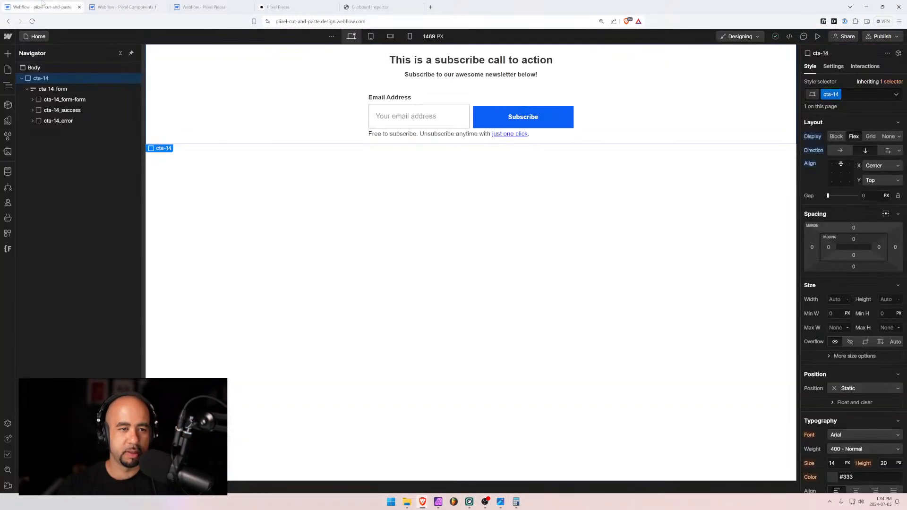
# Change the Call to Action 9 iFrame Height from 80rem to 60rem
pyautogui.click(125, 6)
pyautogui.click(200, 6)
pyautogui.scroll(-3, 566, 284)
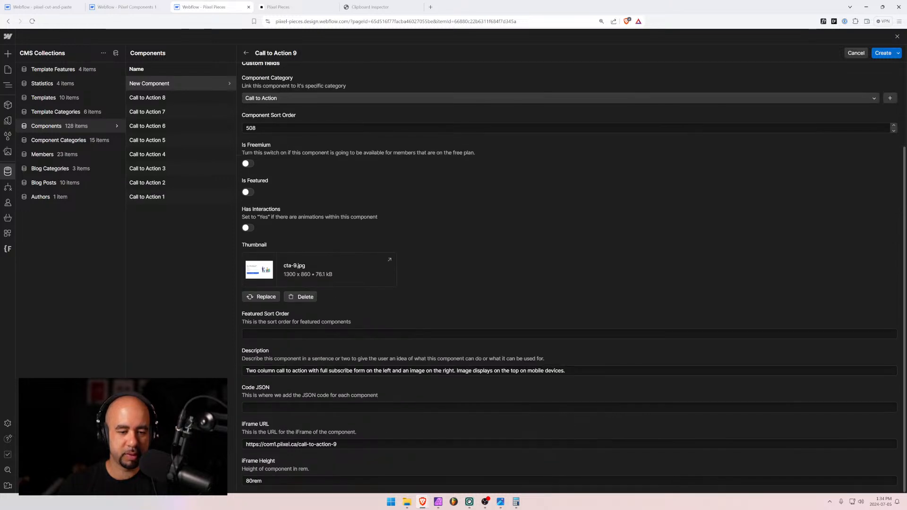
pyautogui.click(242, 481)
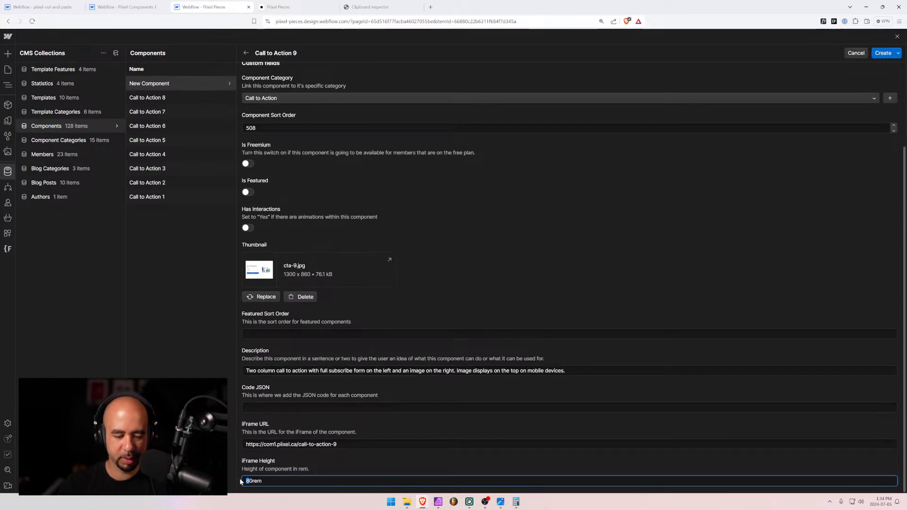
pyautogui.write('6')
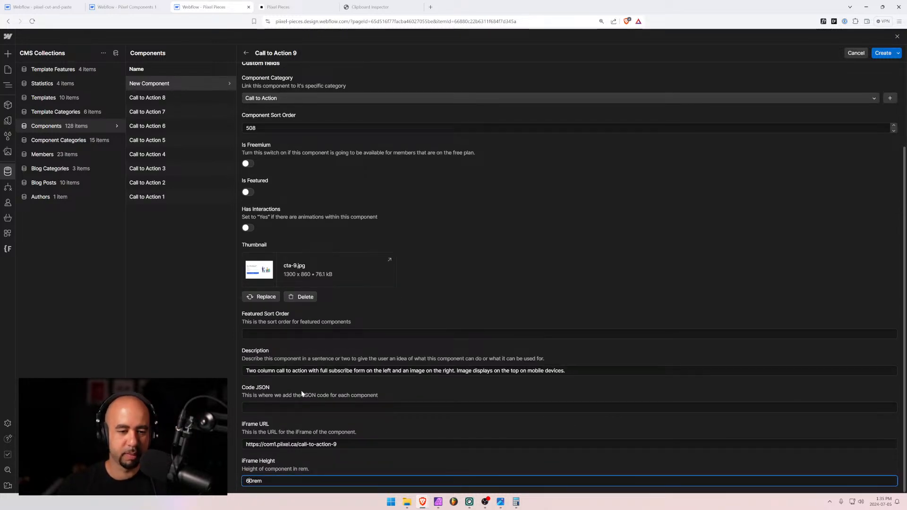
# Exit preview in the Call to Action 9 designer and close the developer tools
pyautogui.click(283, 7)
pyautogui.click(125, 7)
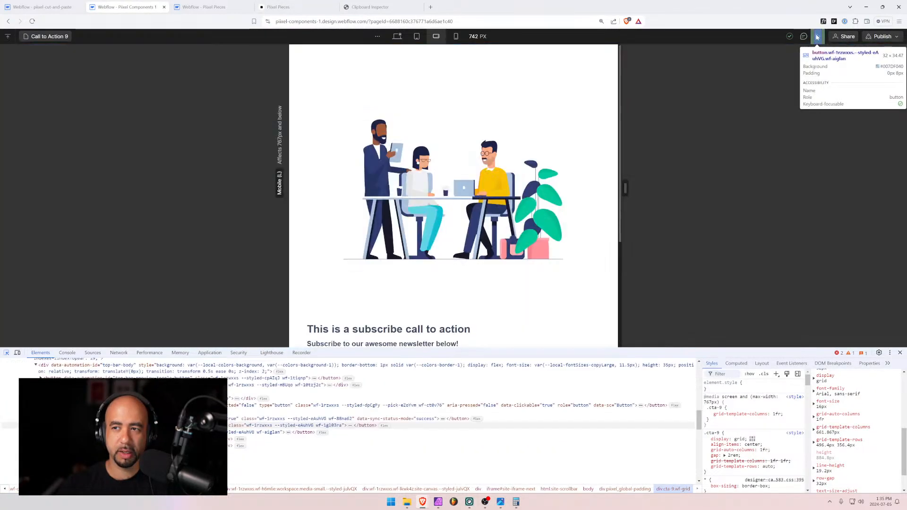
pyautogui.click(818, 37)
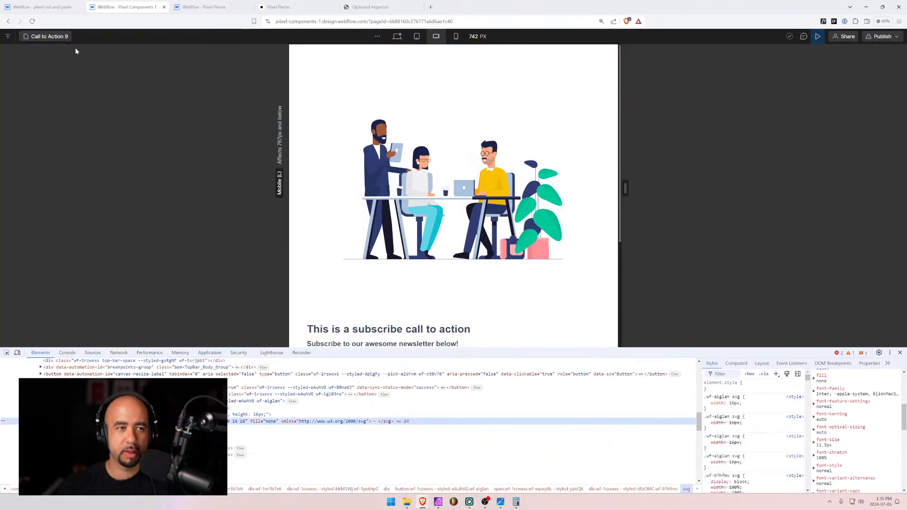
pyautogui.click(817, 37)
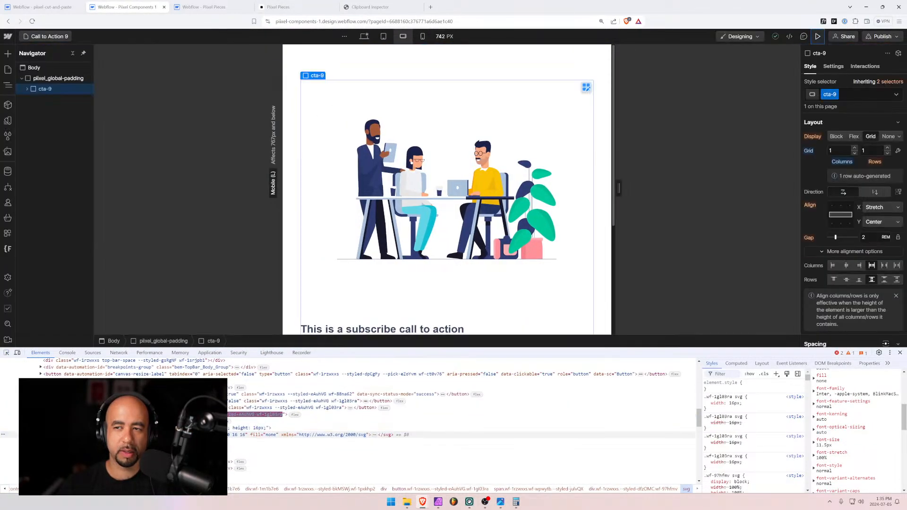
pyautogui.click(900, 352)
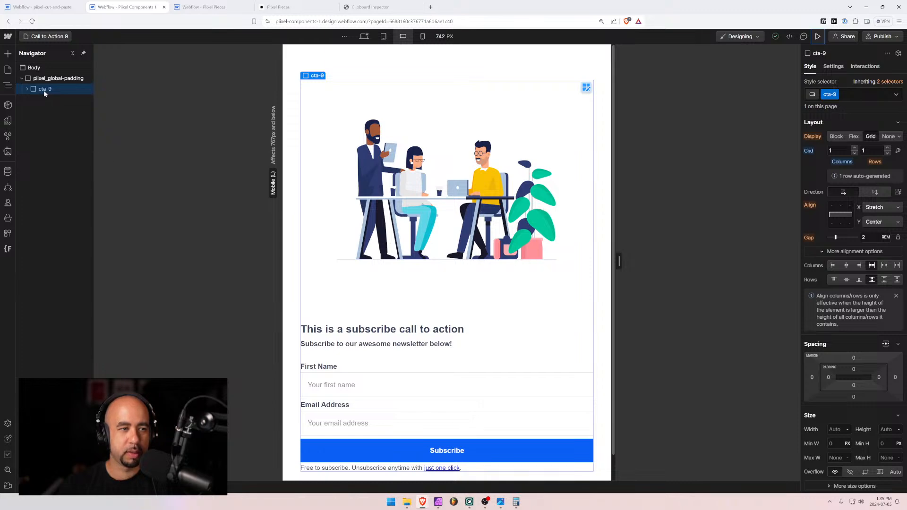
pyautogui.click(370, 6)
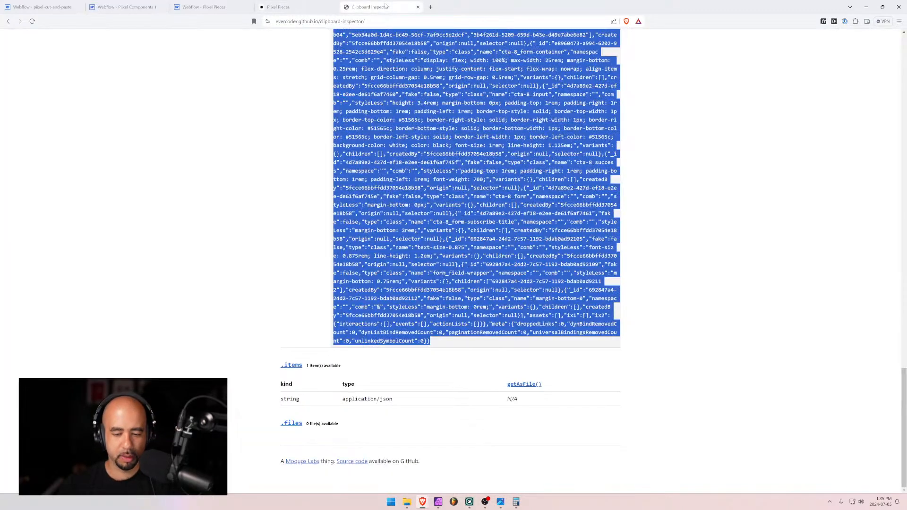
# Paste the clipboard into Clipboard Inspector and view the cta-9 XscpData JSON with teamwork.png assets
pyautogui.press('Home')
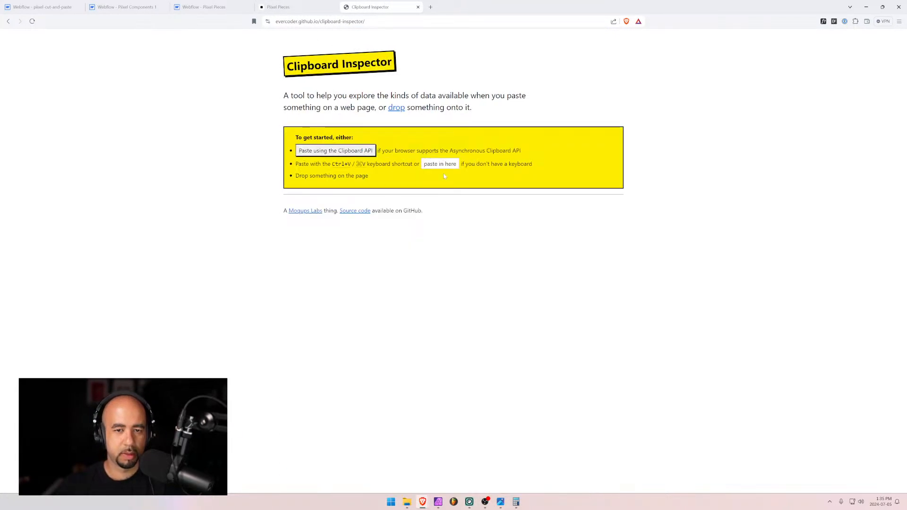
pyautogui.click(444, 166)
pyautogui.hotkey('ctrl', 'v')
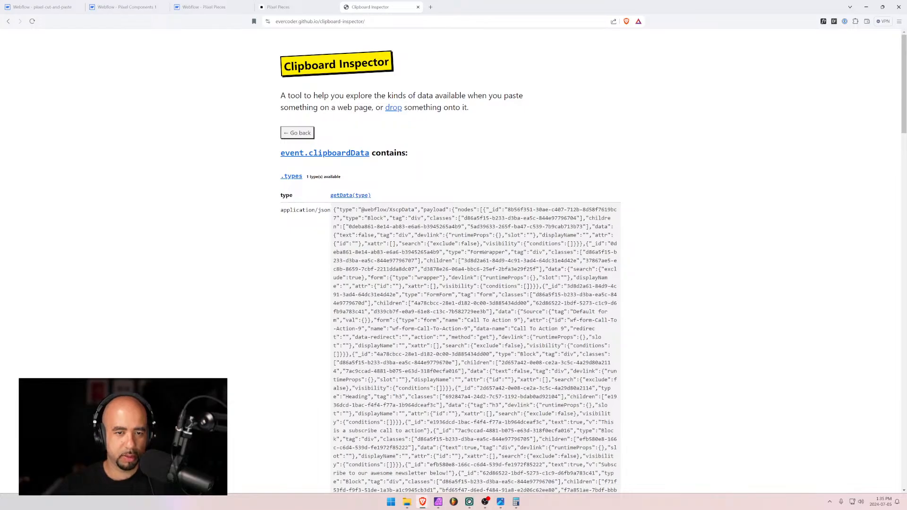
pyautogui.moveTo(334, 210); pyautogui.dragTo(496, 342)
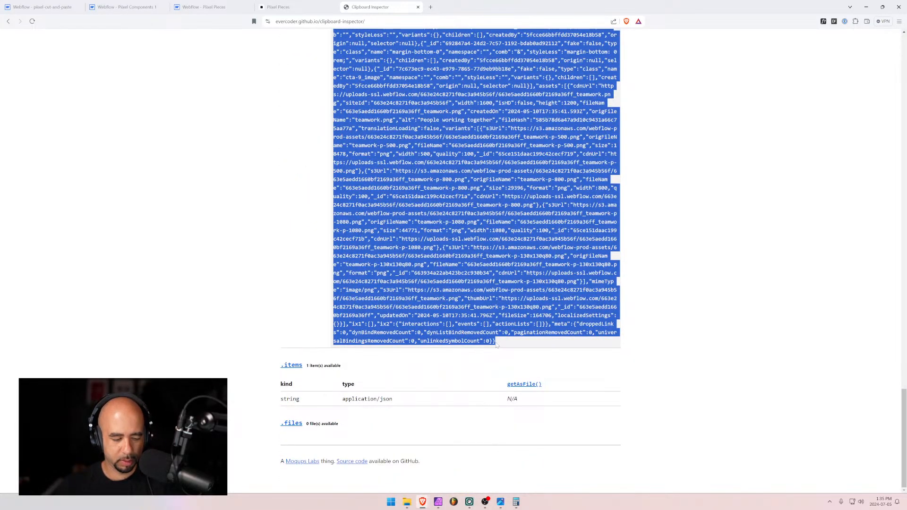
pyautogui.scroll(15, 496, 344)
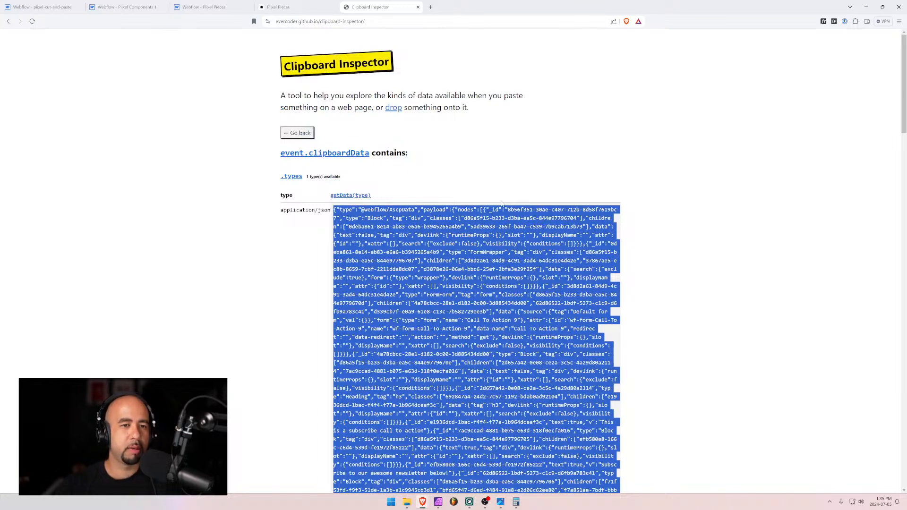
pyautogui.click(297, 133)
pyautogui.click(189, 7)
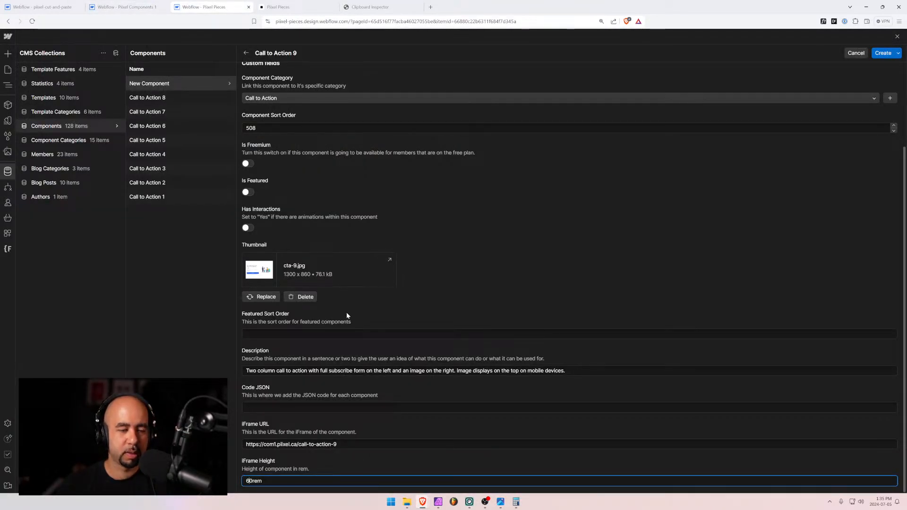
# Paste the component JSON into Code JSON and create the Call to Action 9 item
pyautogui.click(331, 407)
pyautogui.hotkey('ctrl', 'v')
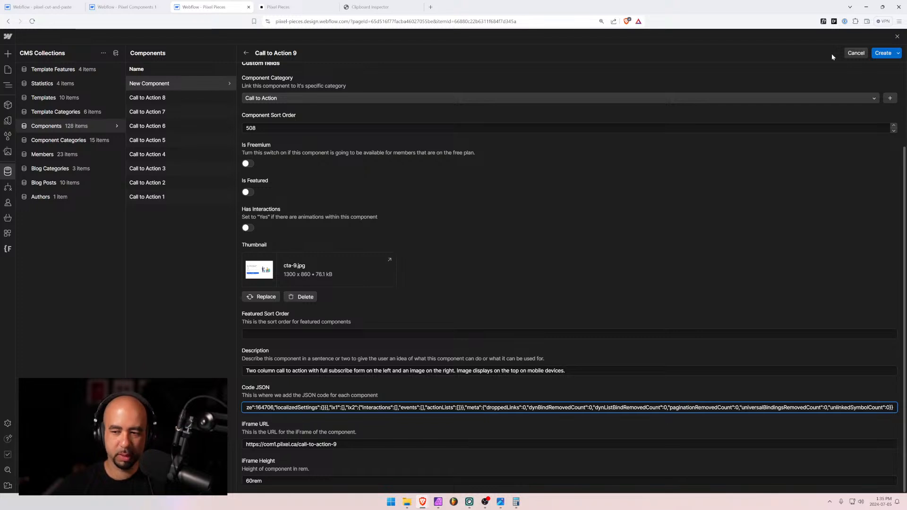
pyautogui.click(880, 52)
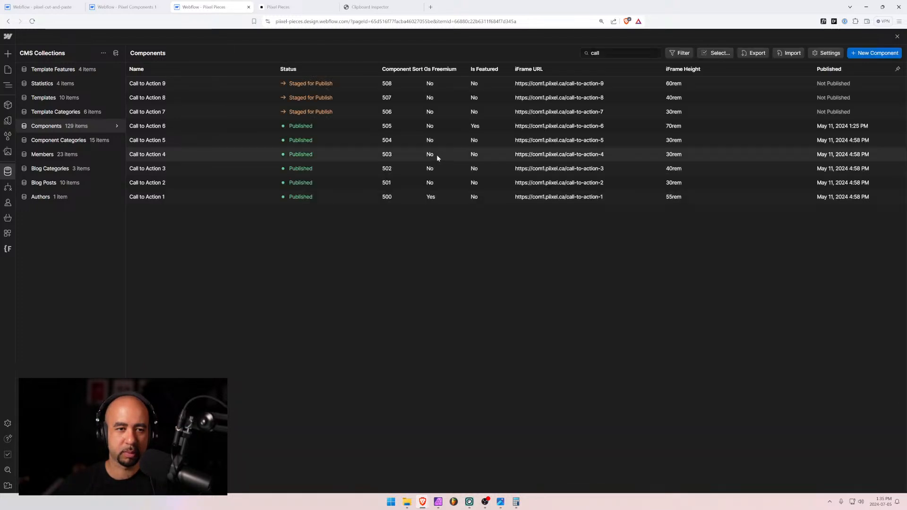
pyautogui.click(3, 70)
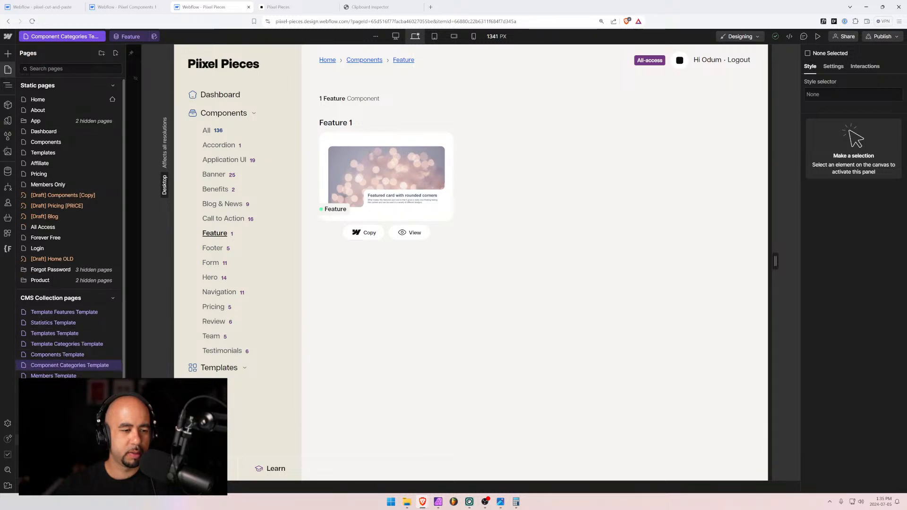
# Preview Call to Action 9 on the Components Template page, then switch to the cta-9 project
pyautogui.scroll(-1, 70, 330)
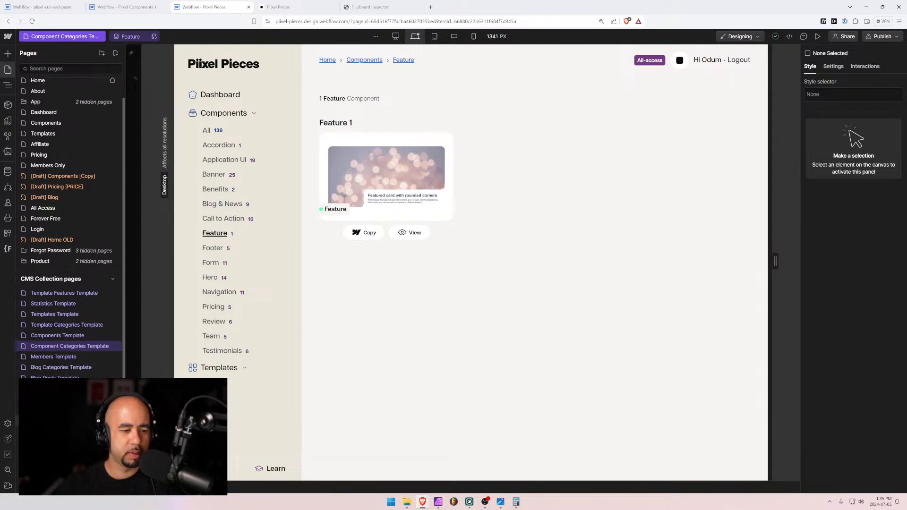
pyautogui.click(50, 332)
pyautogui.click(121, 36)
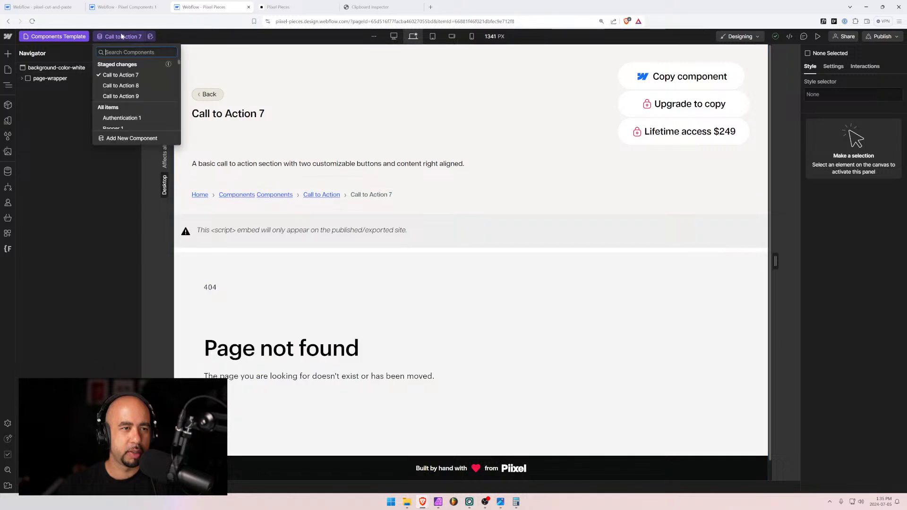
pyautogui.click(122, 96)
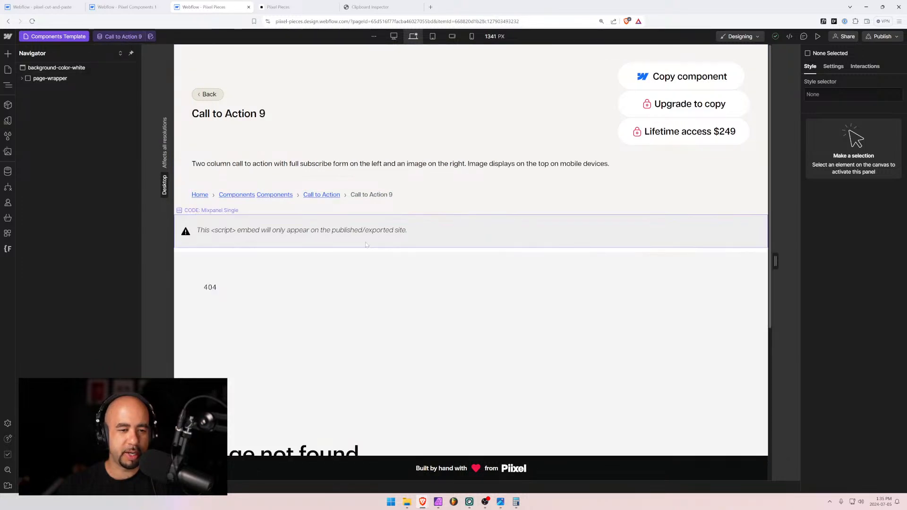
pyautogui.scroll(-3, 286, 348)
pyautogui.scroll(3, 288, 338)
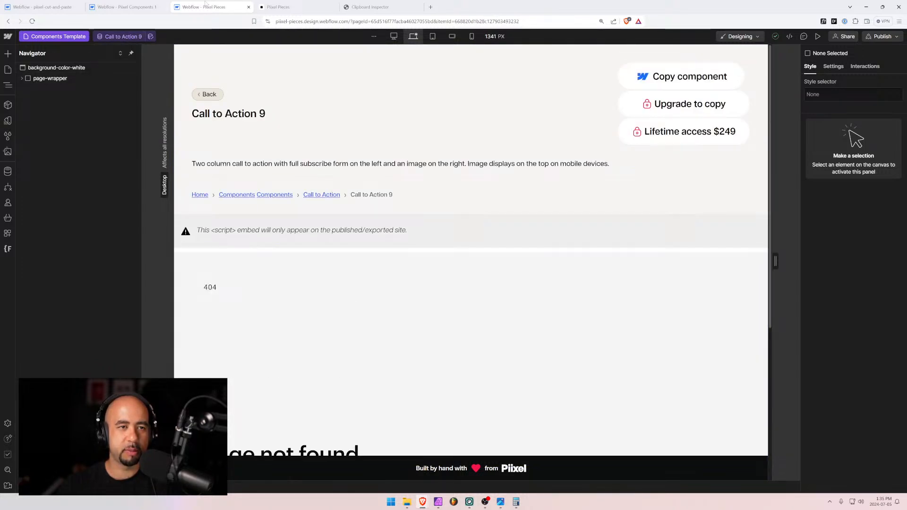
pyautogui.click(307, 6)
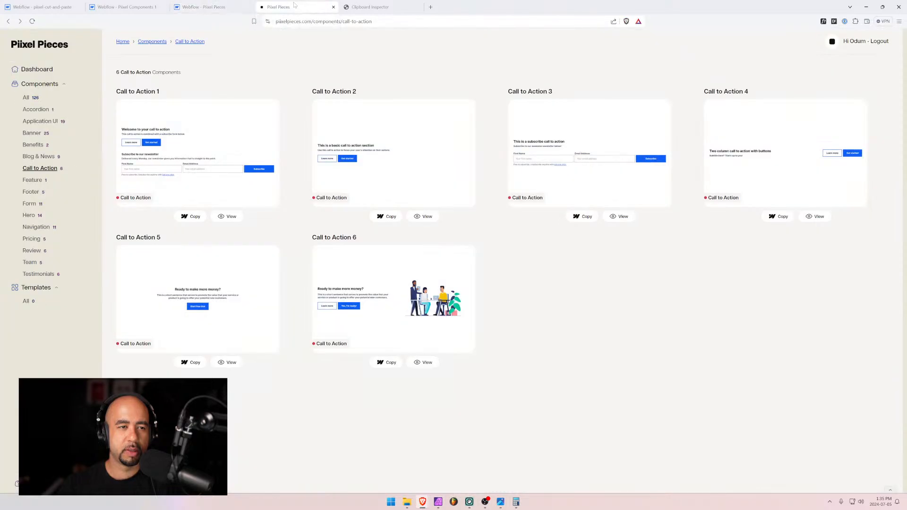
pyautogui.click(208, 7)
pyautogui.click(114, 5)
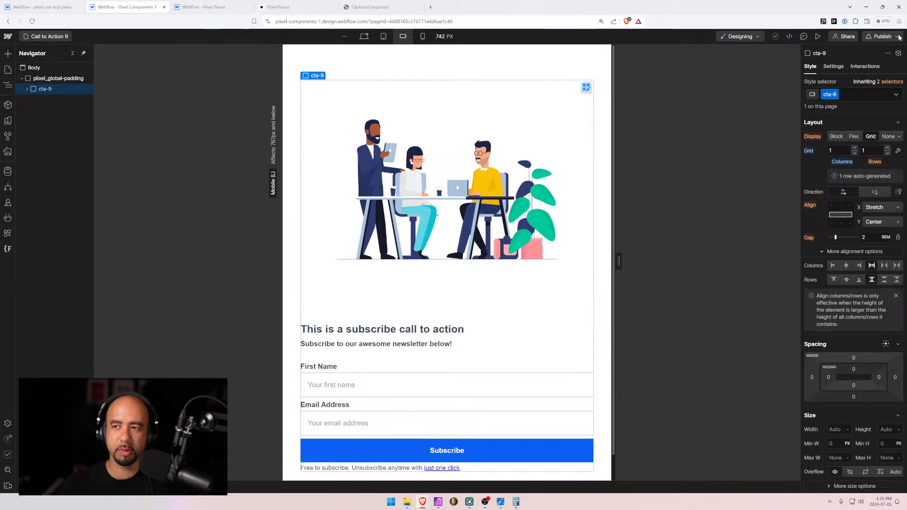
# Publish the component site, then reselect Call to Action 9 on Pixel Pieces' Components Template
pyautogui.click(882, 37)
pyautogui.click(840, 165)
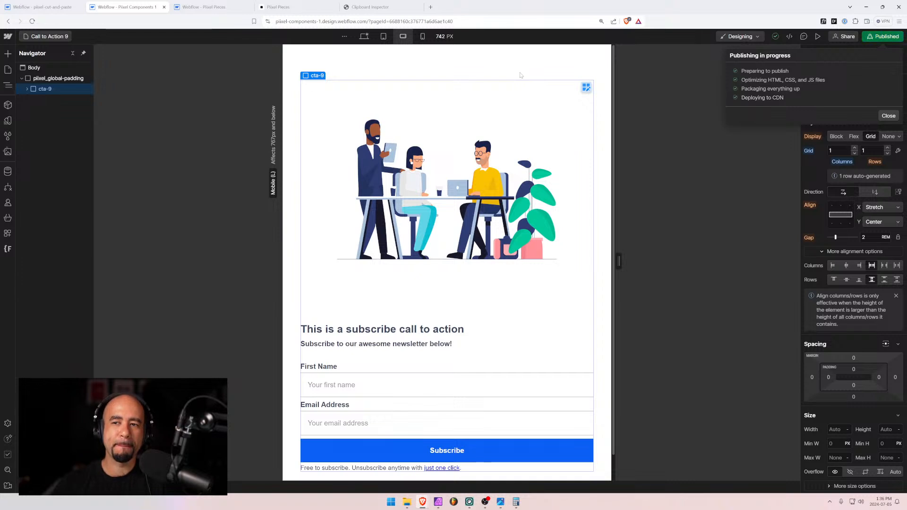
pyautogui.click(220, 4)
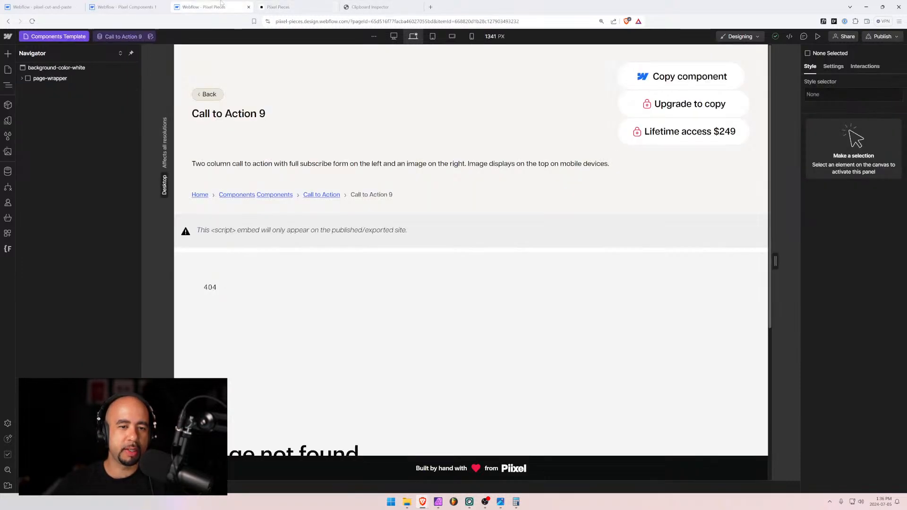
pyautogui.click(120, 37)
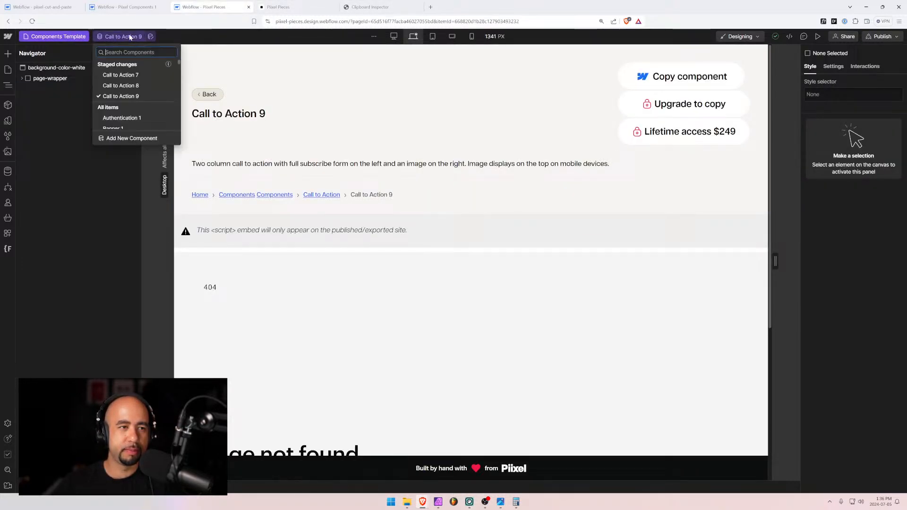
pyautogui.click(113, 81)
pyautogui.click(115, 40)
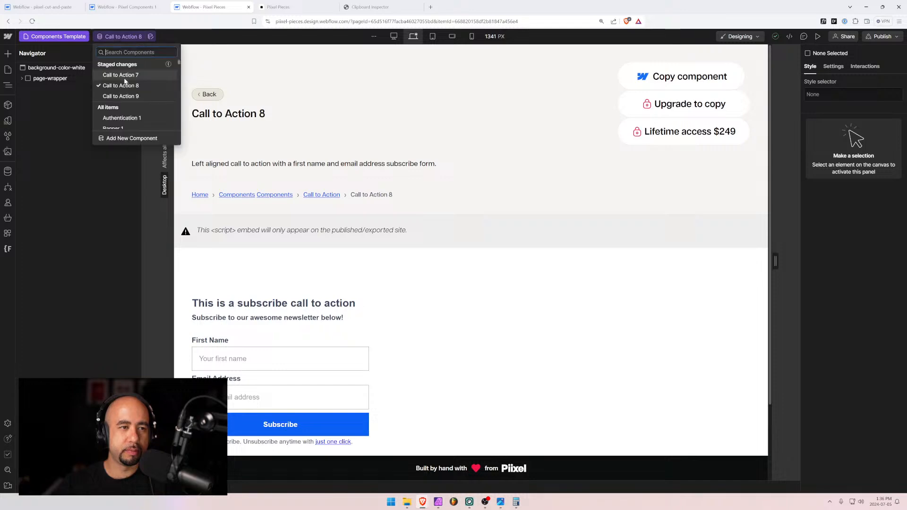
pyautogui.click(129, 96)
pyautogui.scroll(-5, 382, 257)
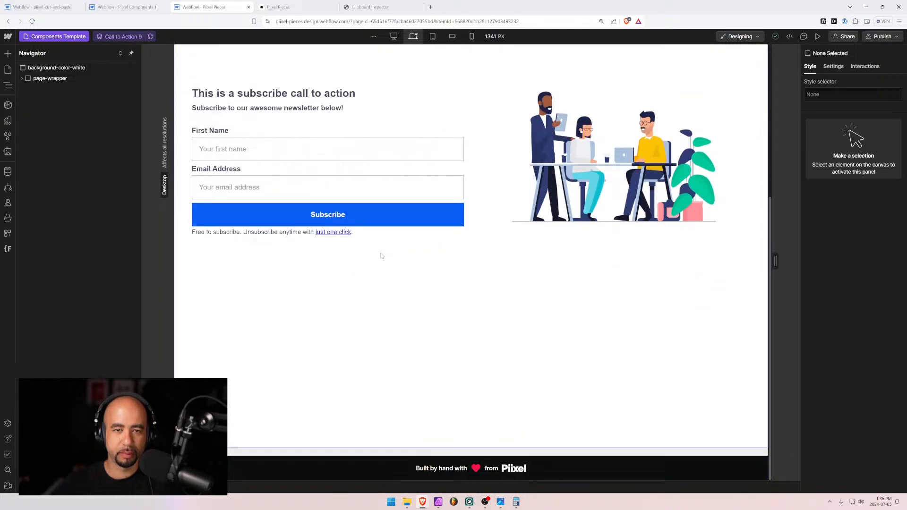
pyautogui.scroll(4, 381, 254)
# Check Call to Action 9 at tablet and mobile landscape widths, stretching the canvas to 720 px
pyautogui.click(432, 37)
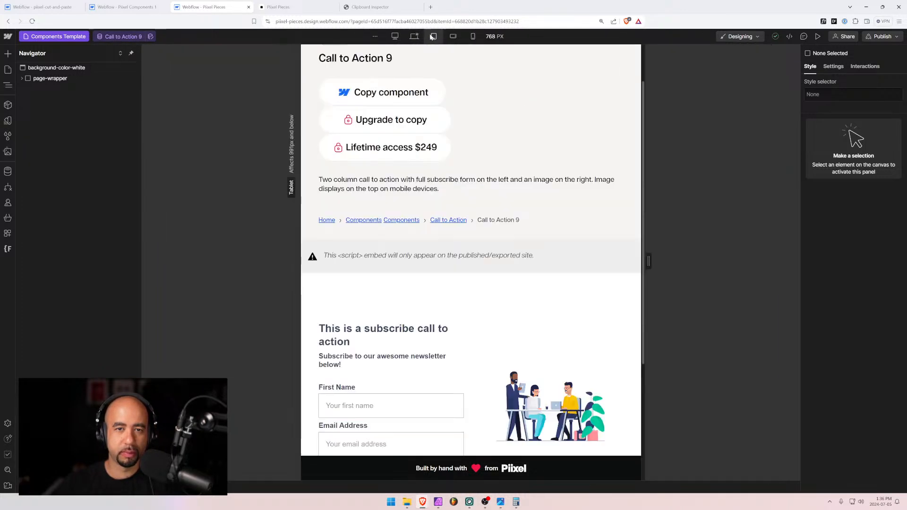
pyautogui.scroll(-3, 459, 145)
pyautogui.click(453, 37)
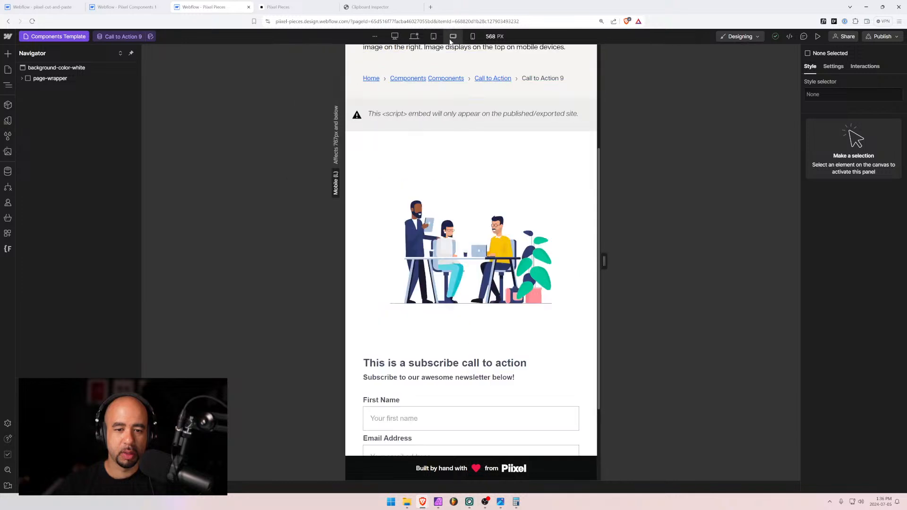
pyautogui.scroll(-3, 412, 268)
pyautogui.scroll(1, 412, 268)
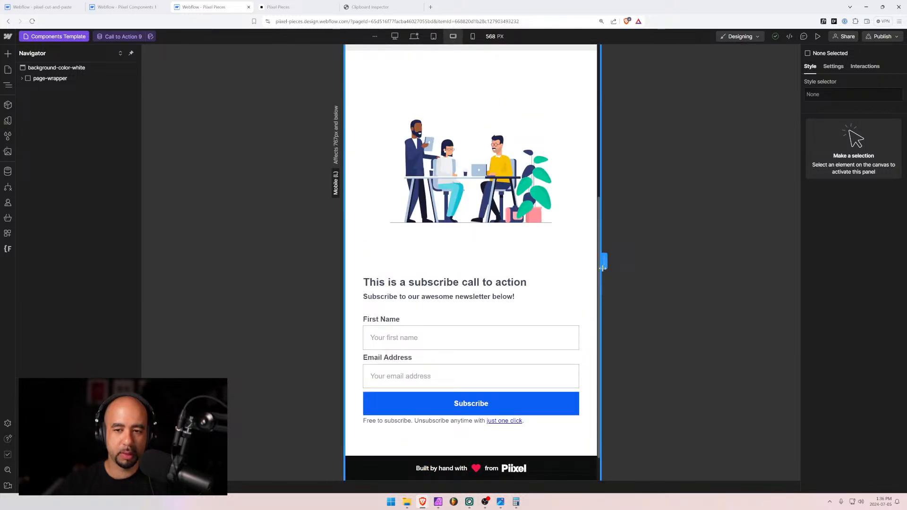
pyautogui.moveTo(604, 261); pyautogui.dragTo(640, 261)
pyautogui.scroll(-1, 557, 287)
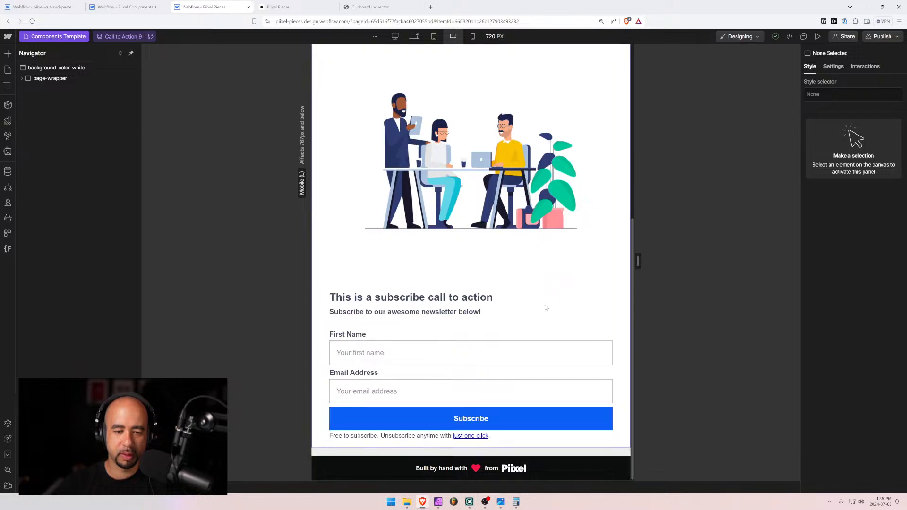
pyautogui.scroll(5, 540, 313)
pyautogui.scroll(-5, 540, 314)
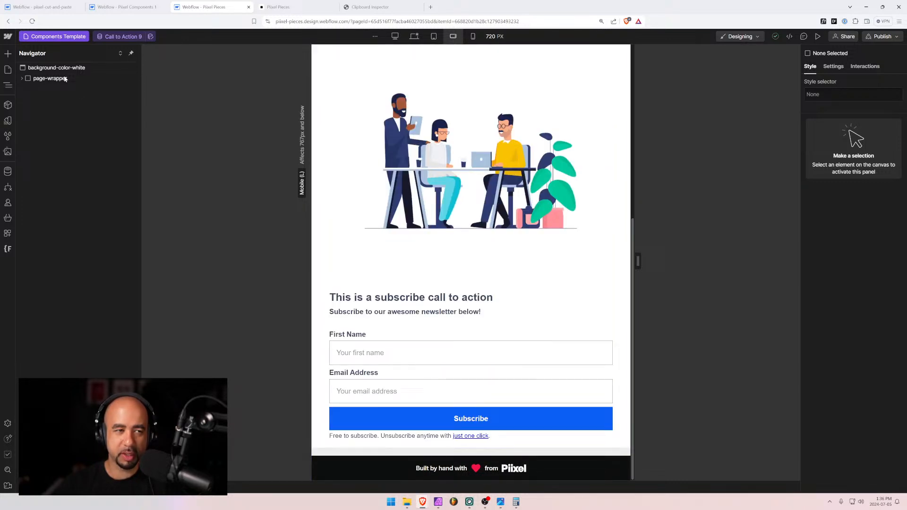
# Change Call to Action 9's iFrame Height from 60rem to 65rem and save
pyautogui.click(7, 172)
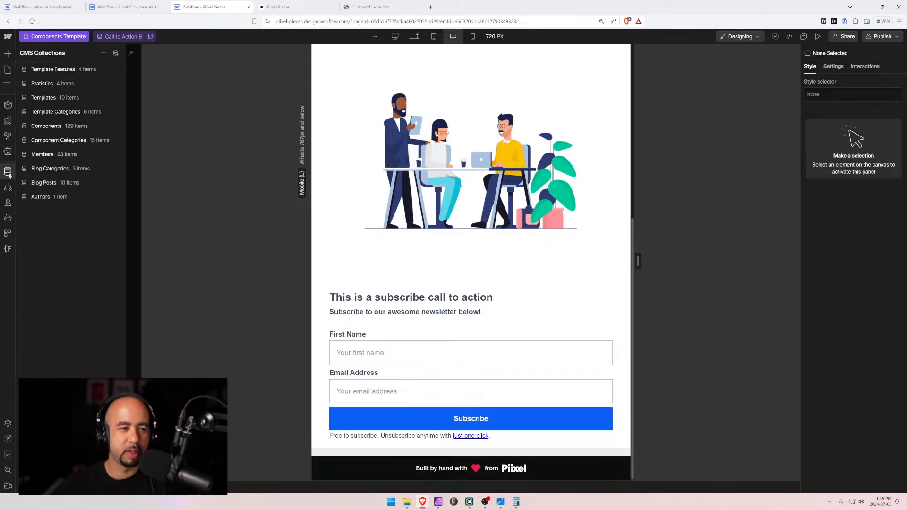
pyautogui.click(58, 128)
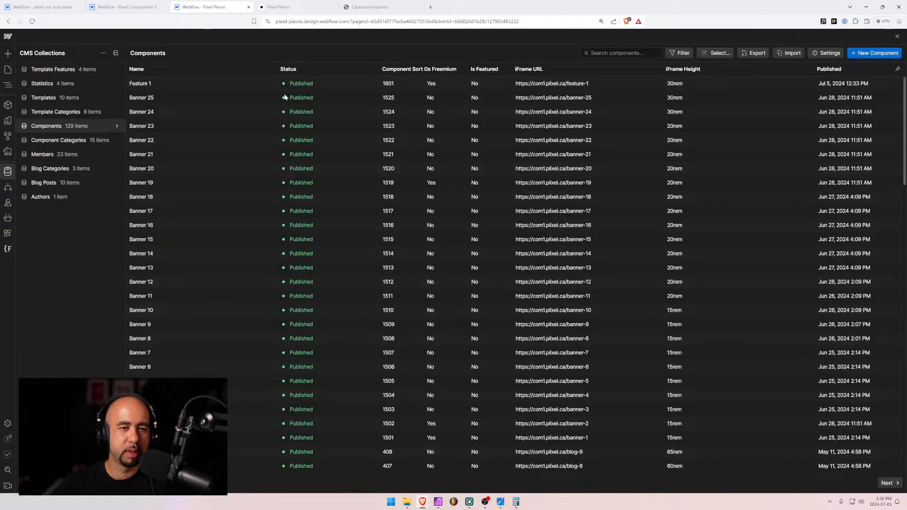
pyautogui.click(223, 81)
pyautogui.scroll(-5, 339, 308)
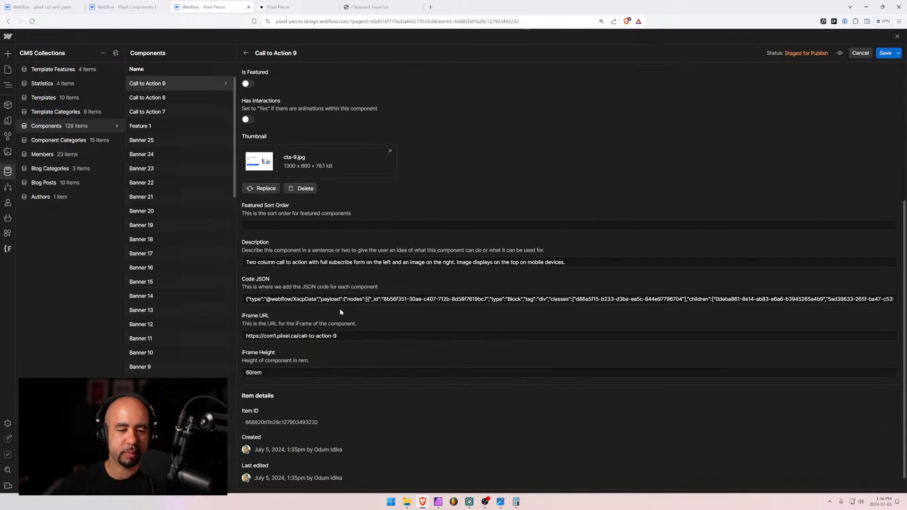
pyautogui.moveTo(253, 351); pyautogui.dragTo(248, 351)
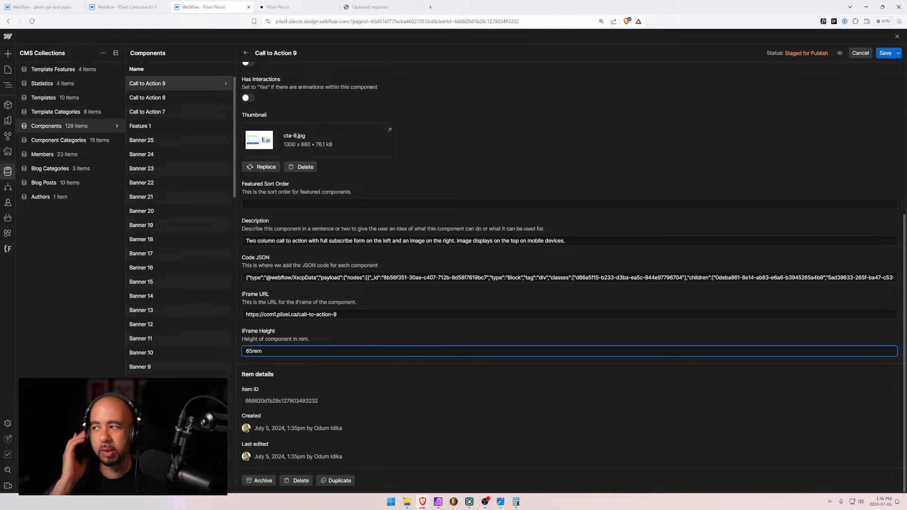
pyautogui.click(894, 53)
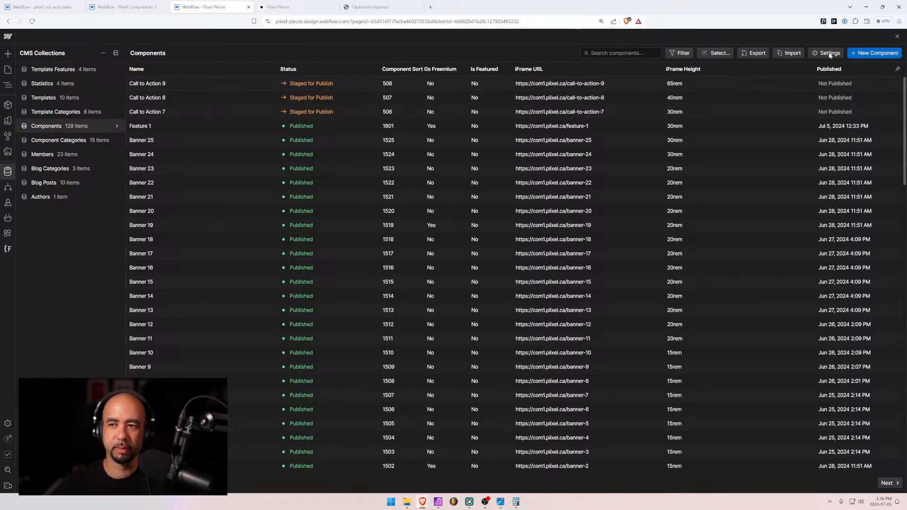
# Reopen Call to Action 9, select its iFrame URL, and cancel without changes
pyautogui.click(180, 79)
pyautogui.scroll(-10, 354, 411)
pyautogui.moveTo(355, 315); pyautogui.dragTo(149, 312)
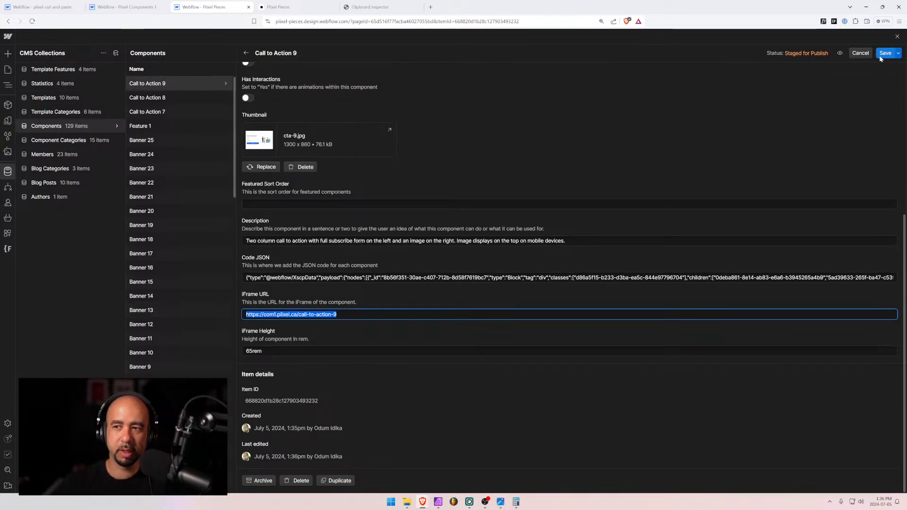
pyautogui.click(857, 56)
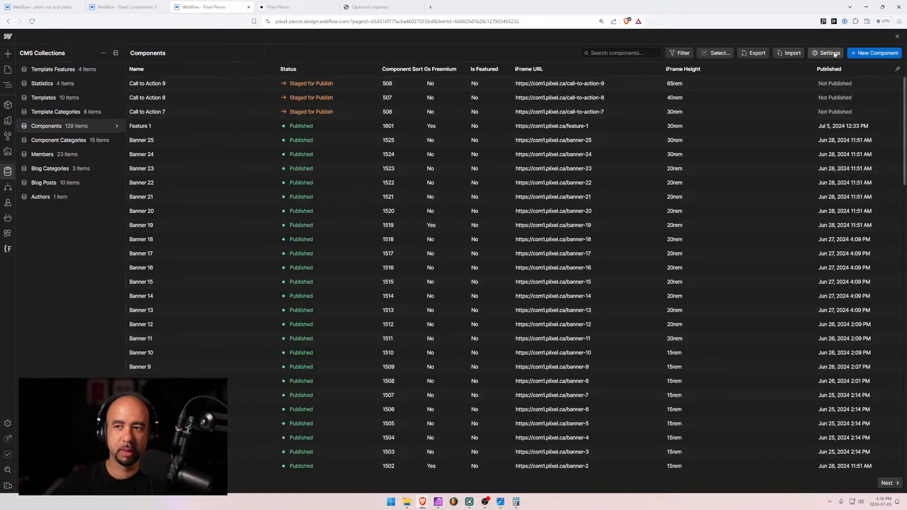
# Start a new Components item 'Call to Action 10' in the Call to Action category
pyautogui.click(875, 53)
pyautogui.write('Ca')
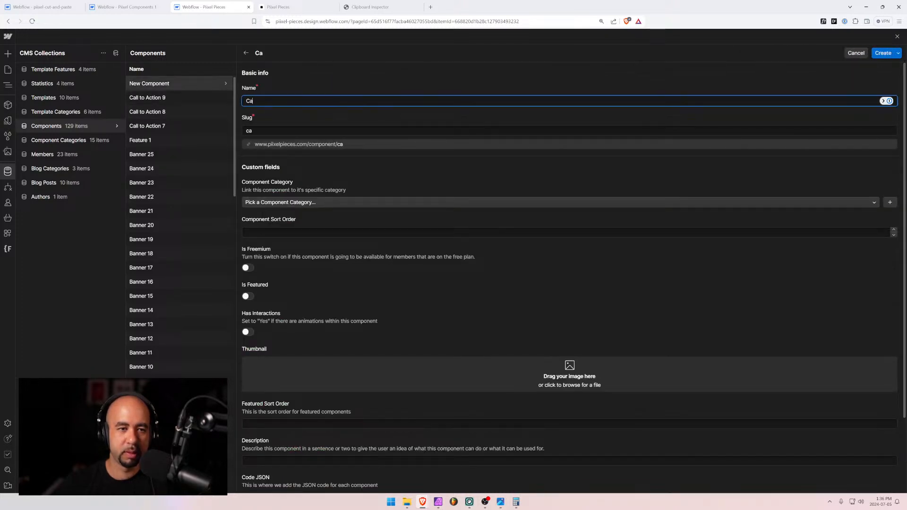
pyautogui.write('ll to Action')
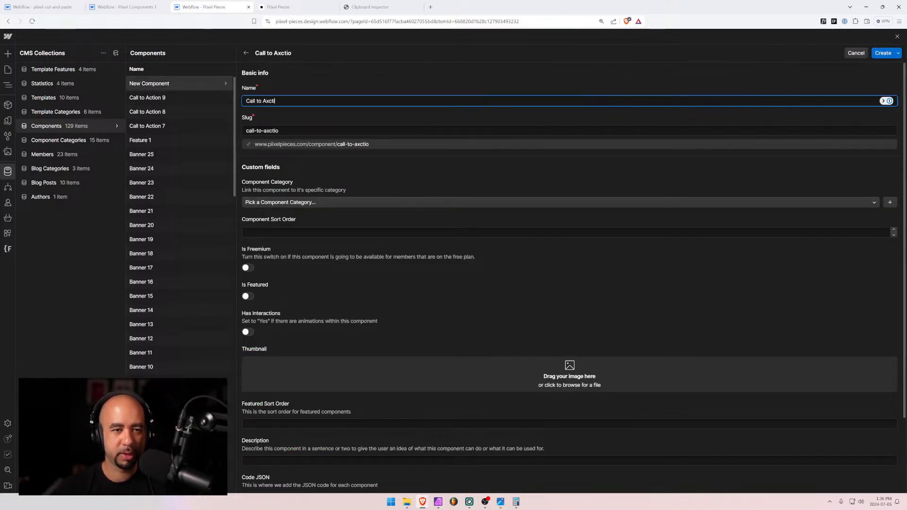
pyautogui.write(' 10')
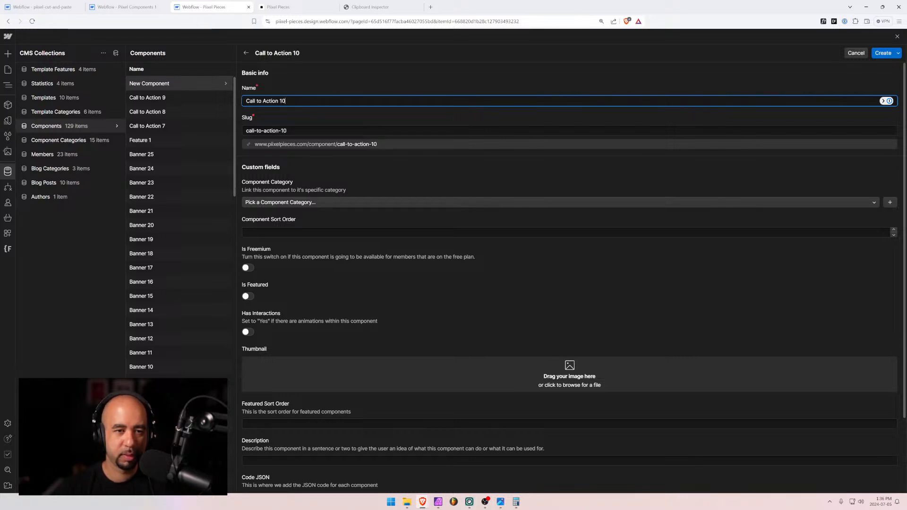
pyautogui.click(308, 205)
pyautogui.write('ca')
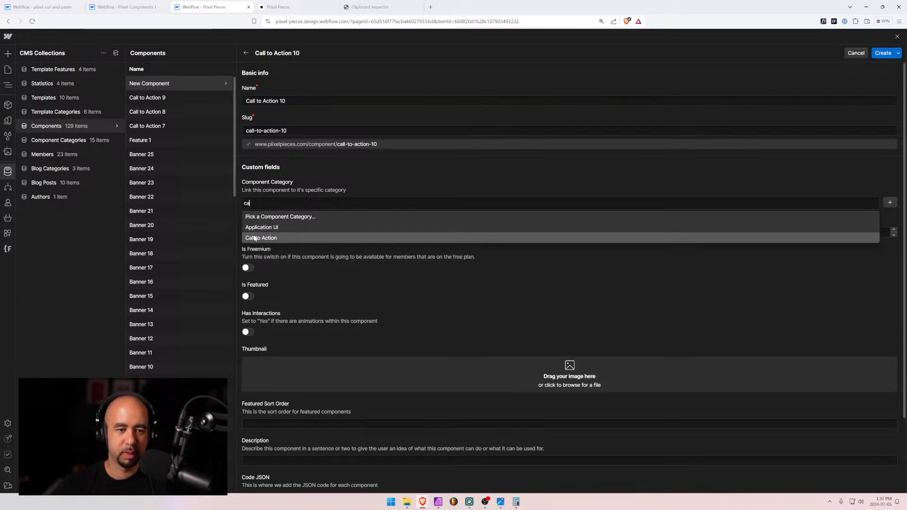
pyautogui.click(283, 236)
pyautogui.click(283, 233)
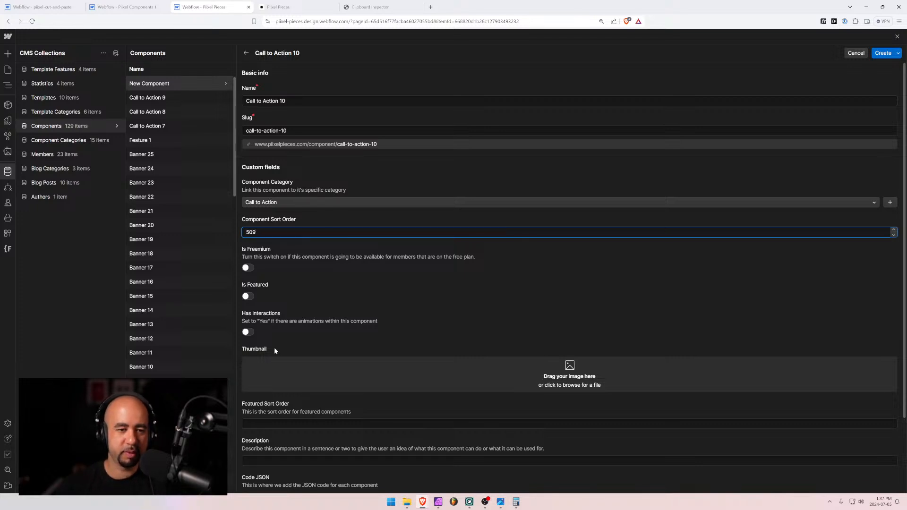
# Add the cta-10.jpg thumbnail, 65rem iFrame Height and the call-to-action-10 iFrame URL
pyautogui.scroll(-2, 274, 350)
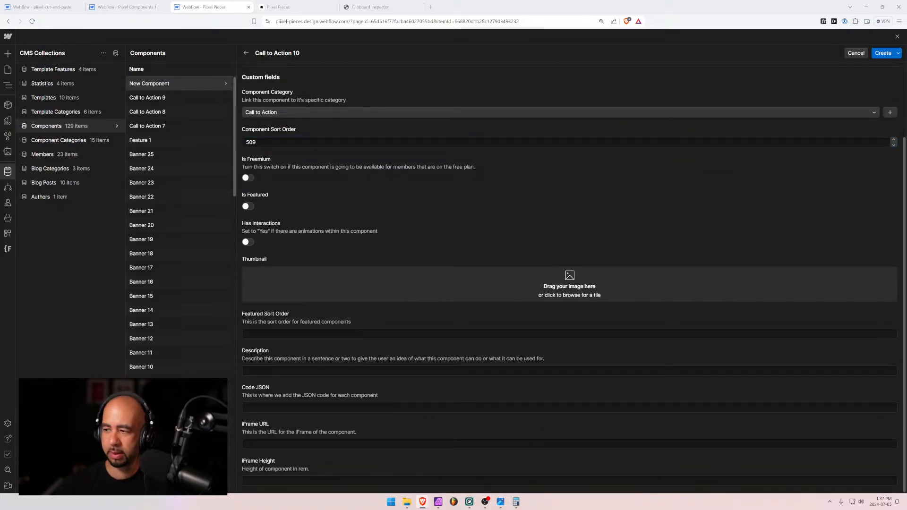
pyautogui.moveTo(0, 302); pyautogui.dragTo(526, 292)
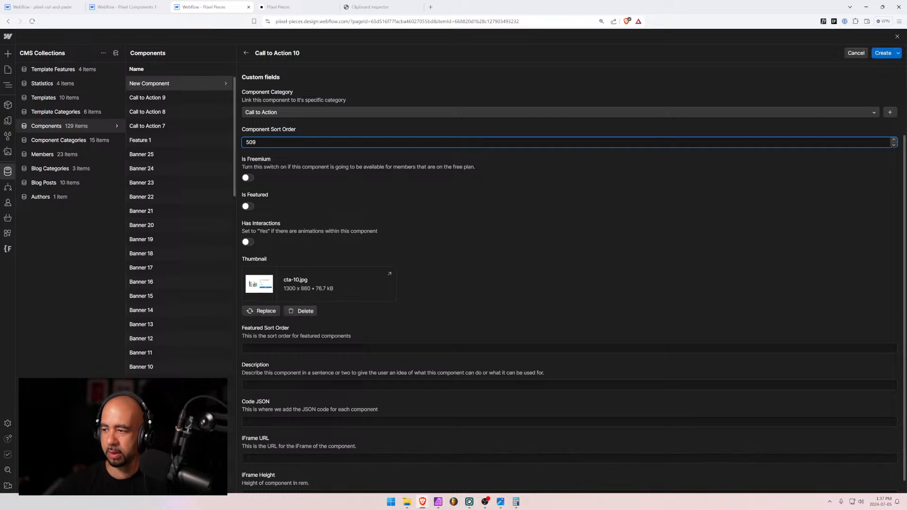
pyautogui.scroll(-1, 590, 317)
pyautogui.click(272, 480)
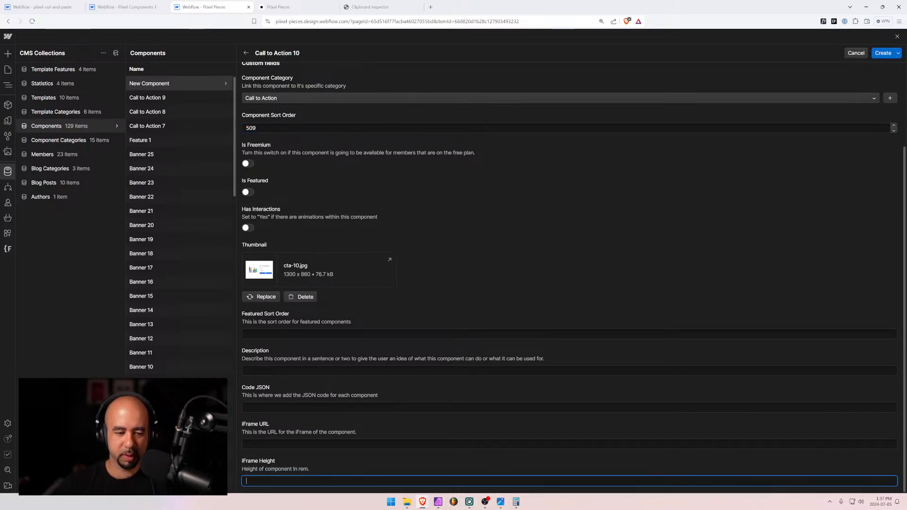
pyautogui.write('65rem')
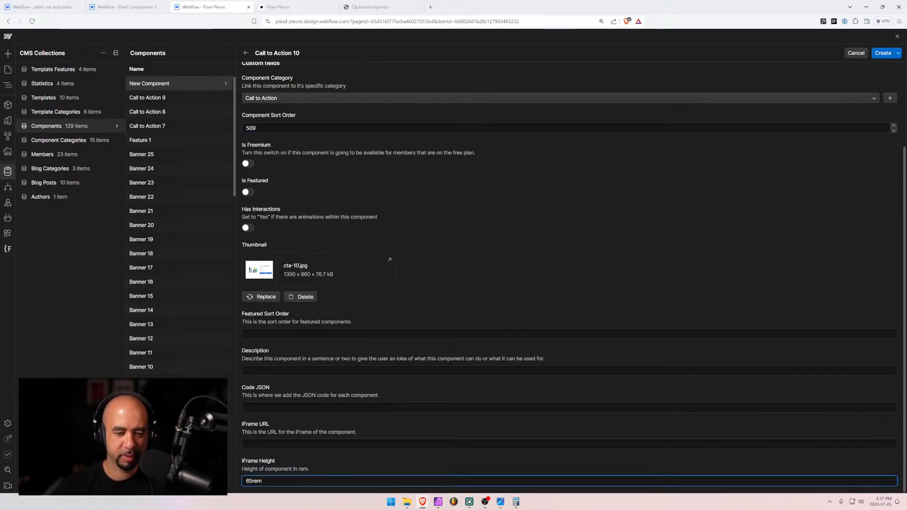
pyautogui.click(254, 442)
pyautogui.write('https://com1.pixel.ca/call-to-action-10')
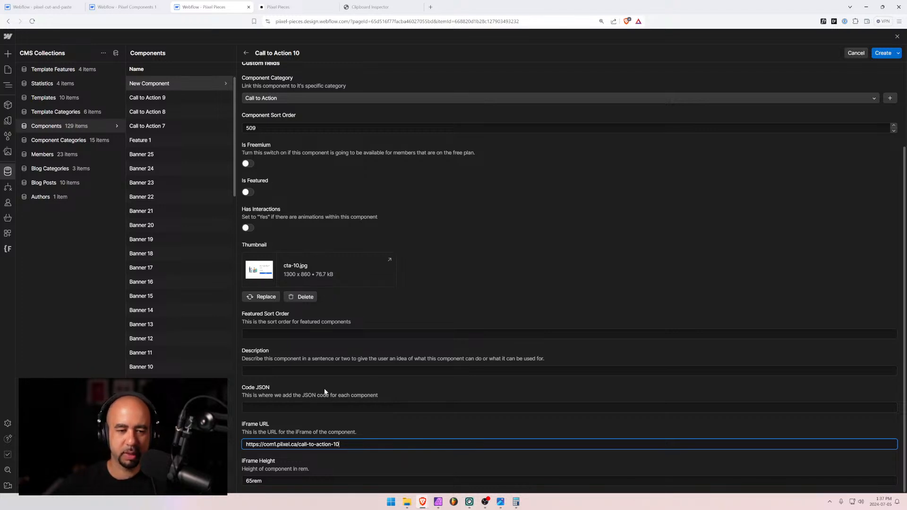
# Open the Call to Action 10 page and select the cta-10 block inside pixel_global_padding
pyautogui.click(125, 6)
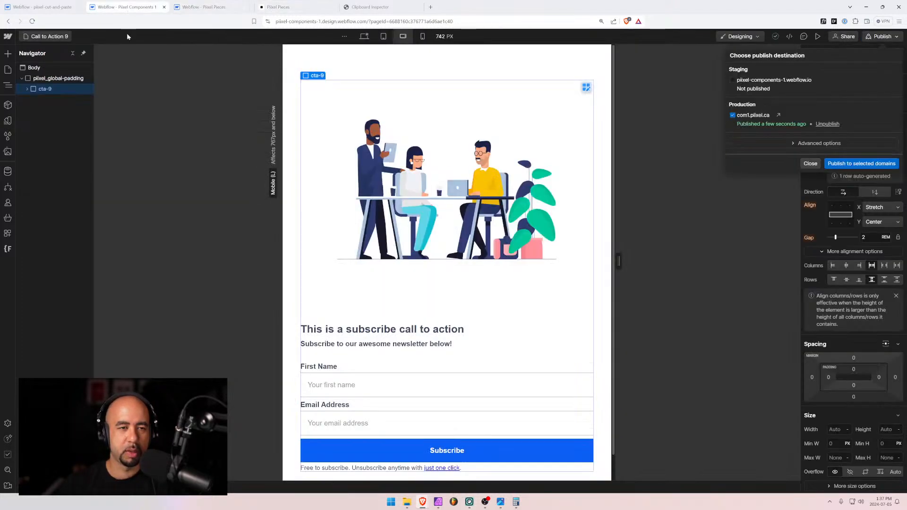
pyautogui.click(50, 37)
pyautogui.click(50, 38)
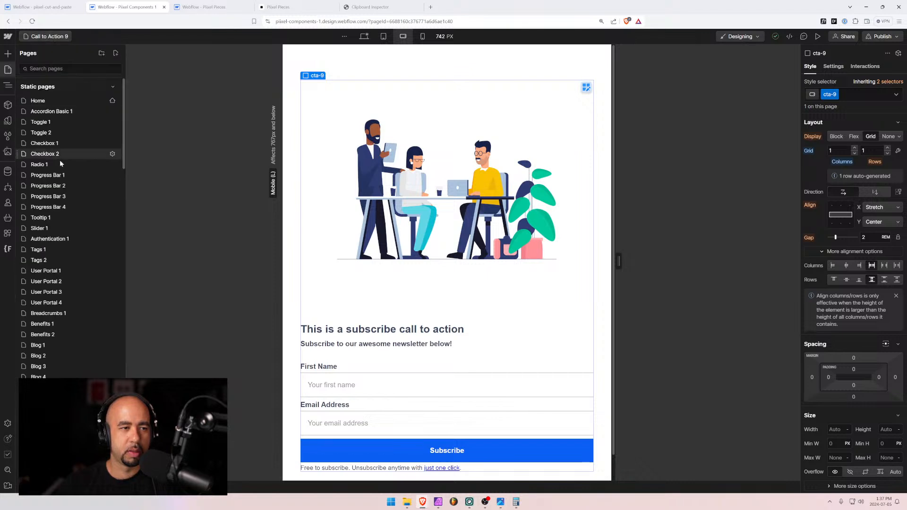
pyautogui.click(56, 360)
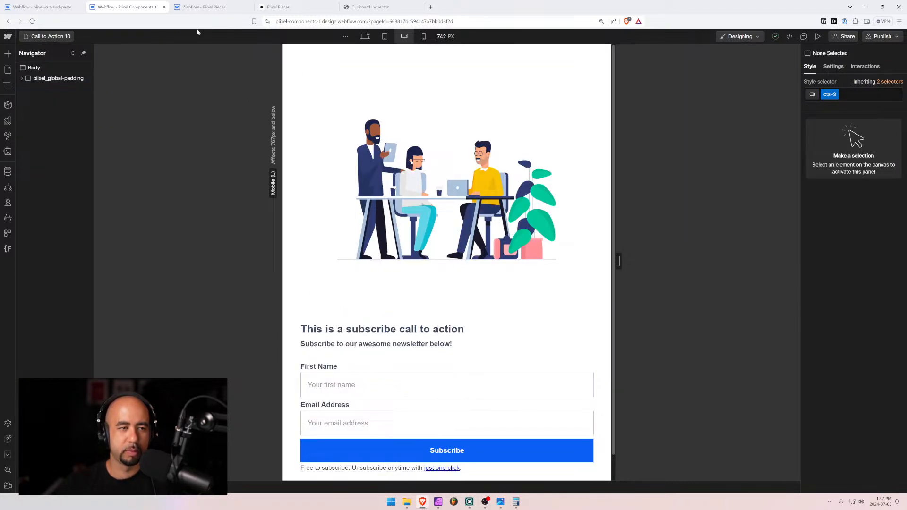
pyautogui.click(22, 78)
pyautogui.click(33, 90)
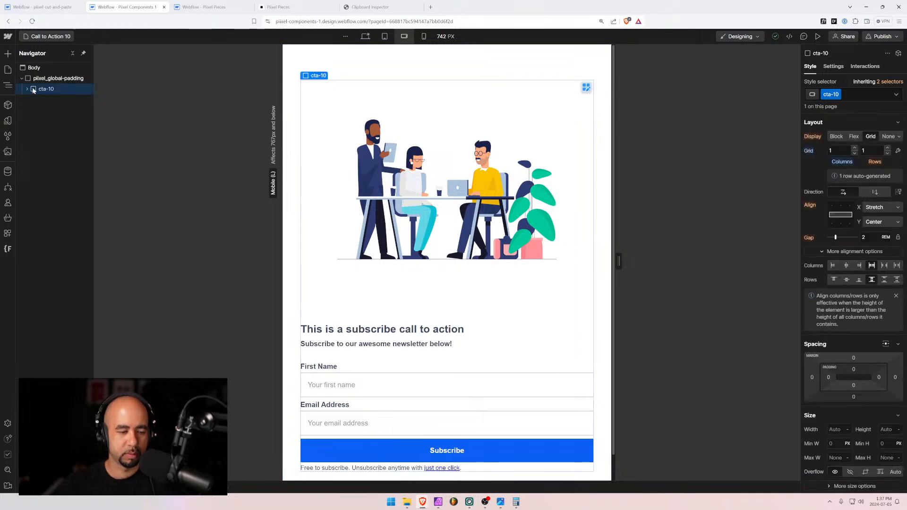
# Paste the copied cta-10 section into Clipboard Inspector, select all its Webflow XscpData JSON, and return to Webflow
pyautogui.click(370, 7)
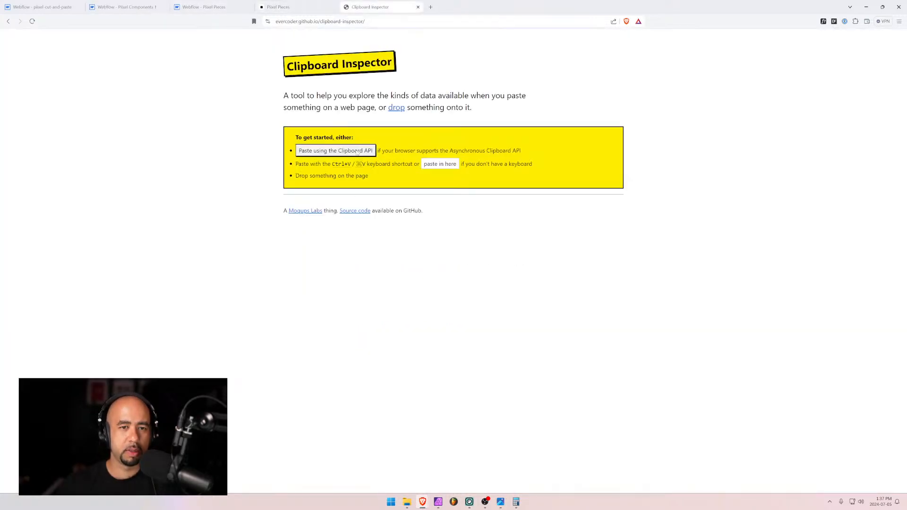
pyautogui.click(439, 163)
pyautogui.hotkey('ctrl', 'v')
pyautogui.moveTo(334, 209); pyautogui.dragTo(564, 347)
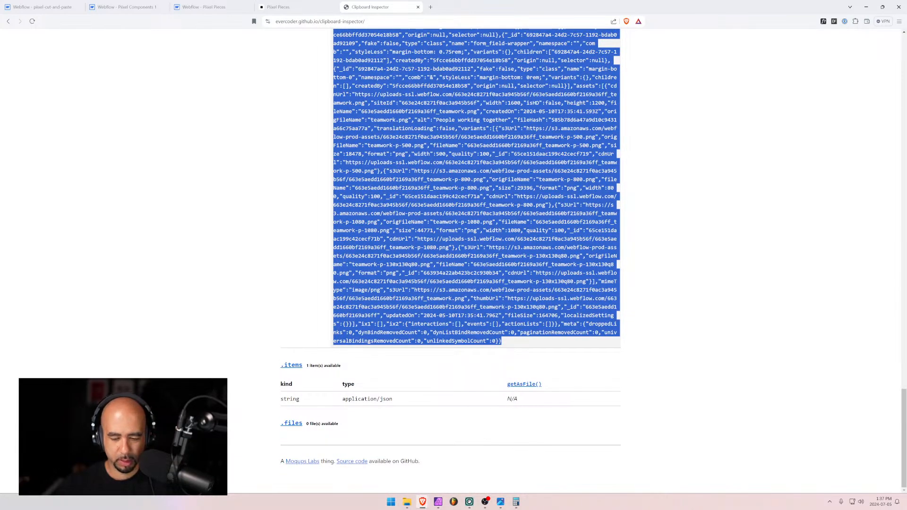
pyautogui.scroll(20, 509, 349)
pyautogui.click(299, 133)
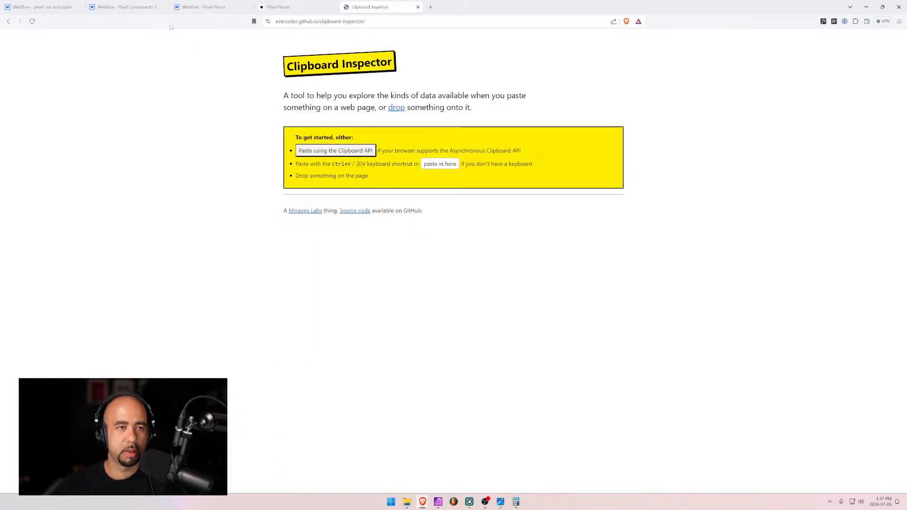
pyautogui.click(203, 6)
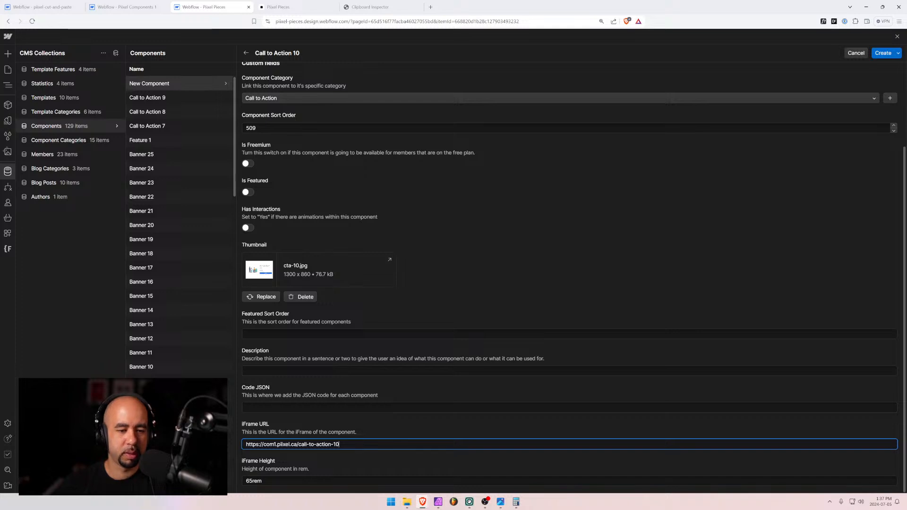
# Paste the component JSON into the Code JSON field and create the Call to Action 10 item
pyautogui.click(246, 407)
pyautogui.hotkey('ctrl', 'v')
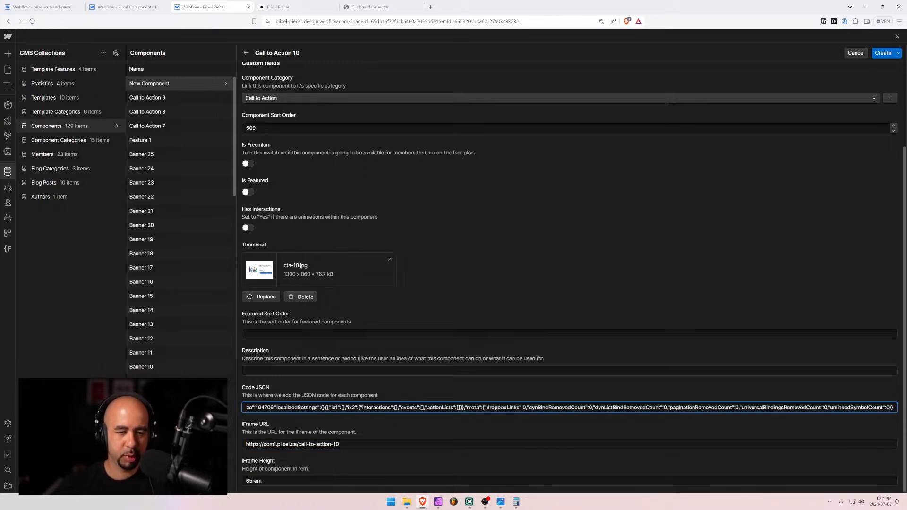
pyautogui.click(247, 371)
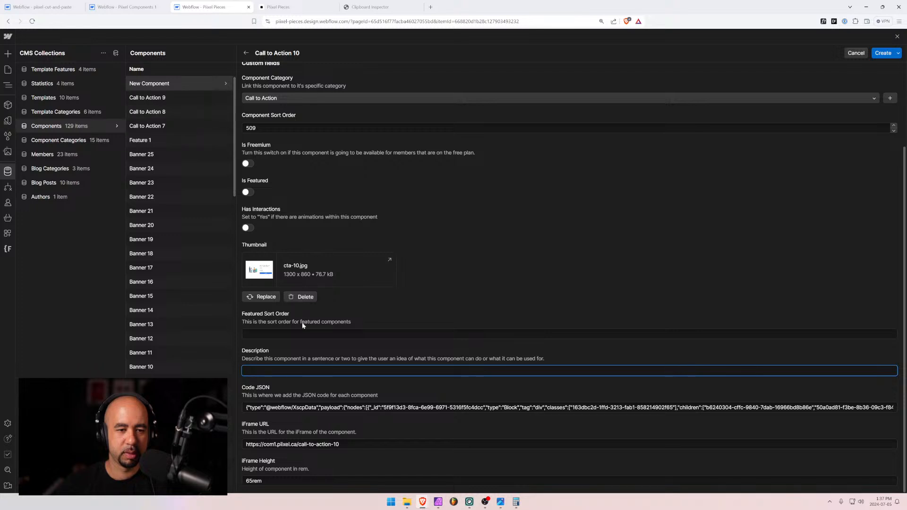
pyautogui.scroll(3, 303, 325)
pyautogui.scroll(-3, 303, 325)
pyautogui.click(884, 53)
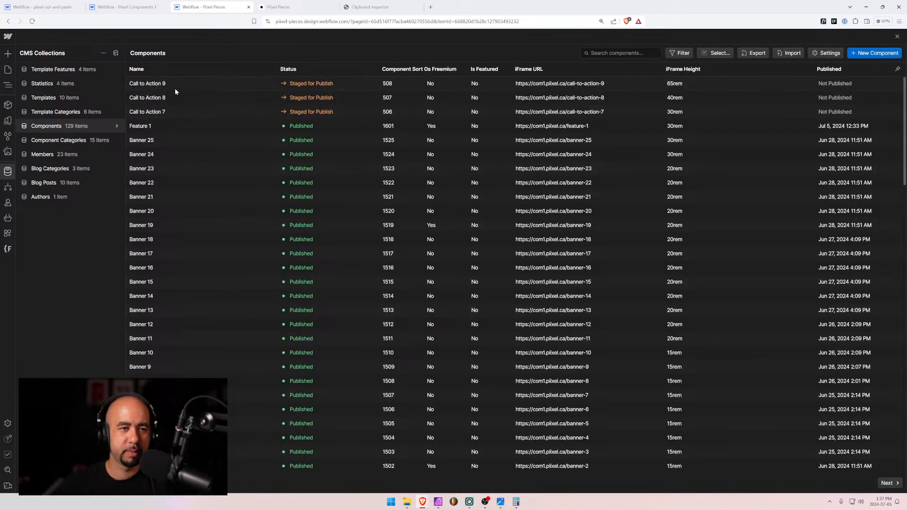
# Select and copy the entire Description text of the Call to Action 9 item
pyautogui.click(169, 96)
pyautogui.scroll(-2, 302, 359)
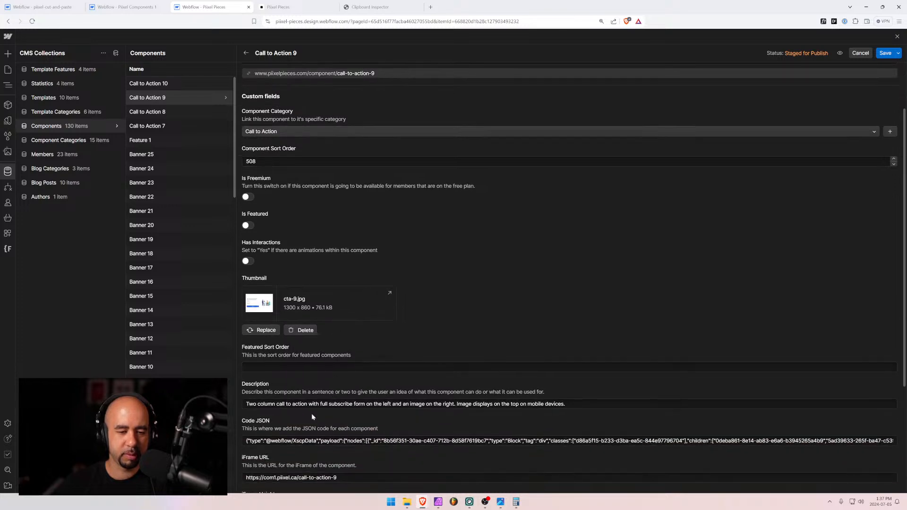
pyautogui.click(309, 404)
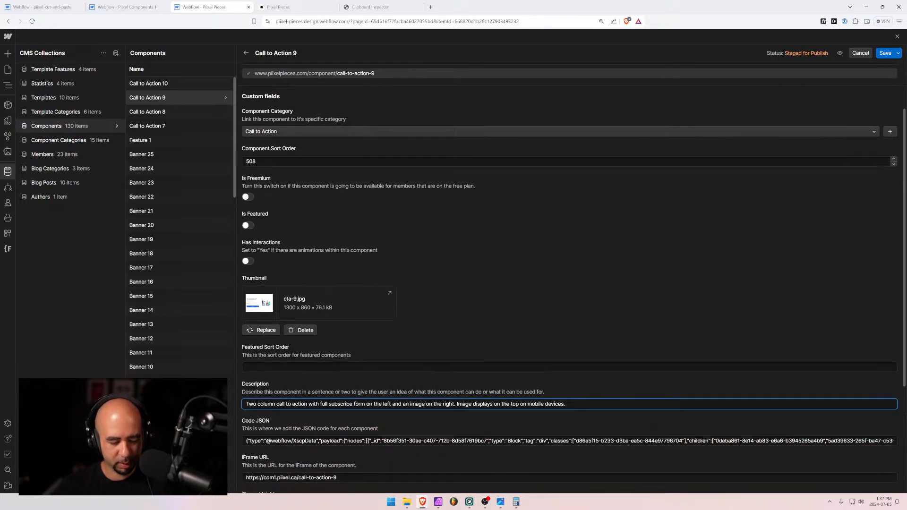
pyautogui.hotkey('ctrl', 'a')
pyautogui.hotkey('ctrl', 'c')
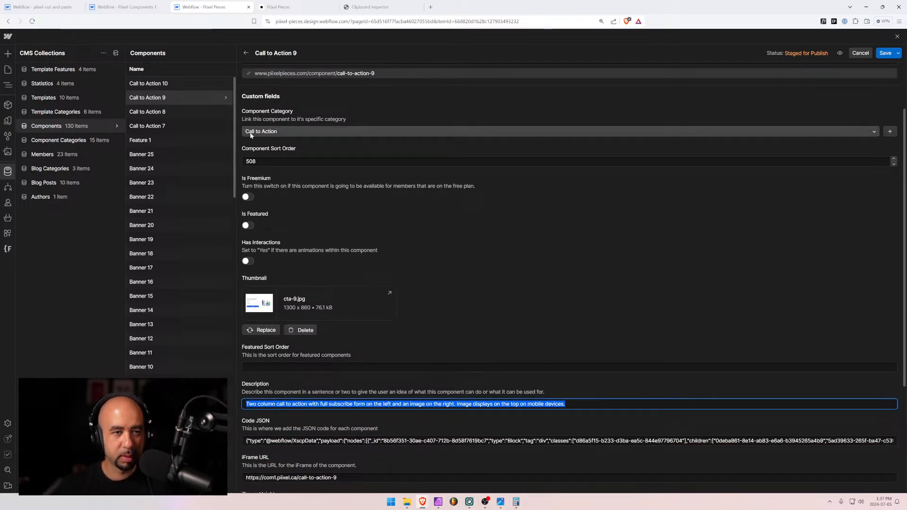
# Paste the description into Call to Action 10, swapping left and right, and save it
pyautogui.click(163, 84)
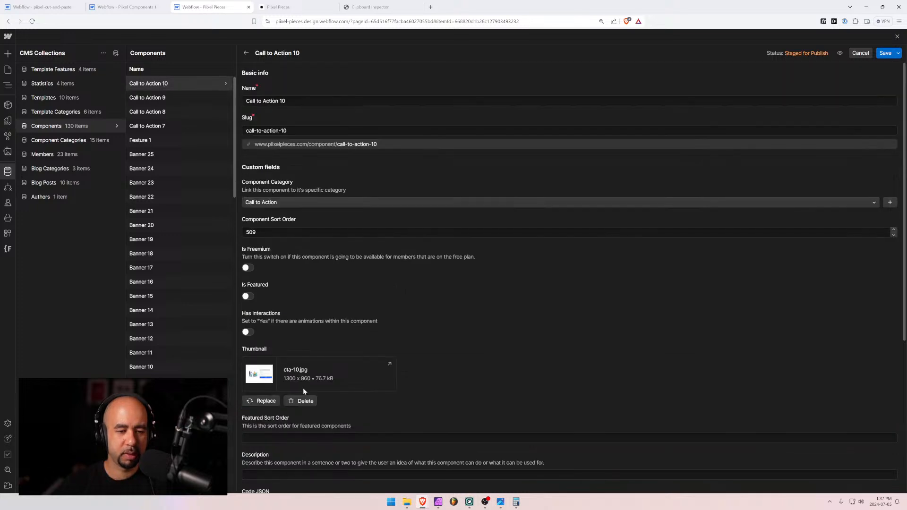
pyautogui.click(340, 333)
pyautogui.hotkey('ctrl', 'v')
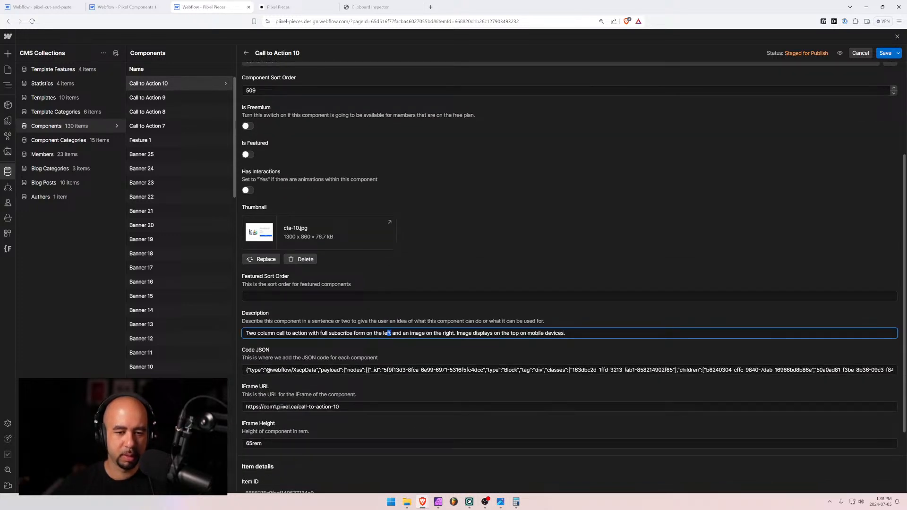
pyautogui.write('right')
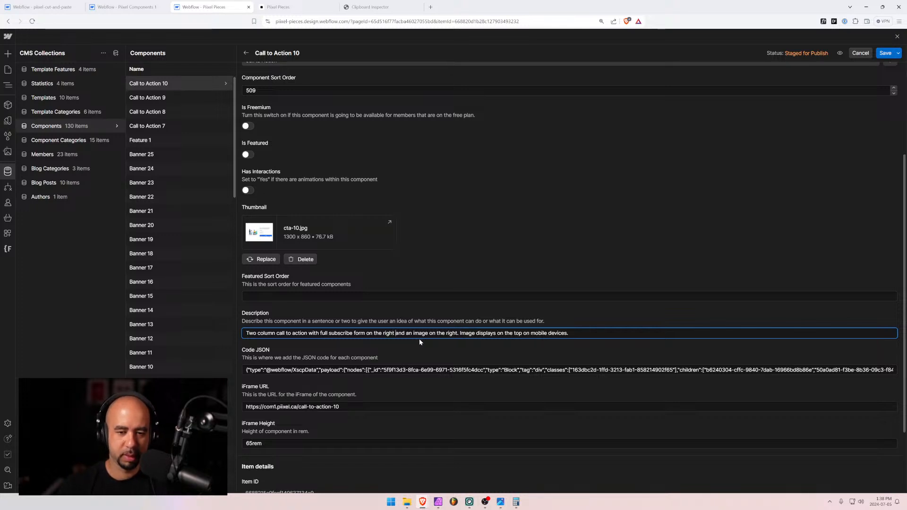
pyautogui.hotkey('shift', 'Right')
pyautogui.hotkey('shift', 'Right')
pyautogui.hotkey('shift', 'Right')
pyautogui.hotkey('shift', 'Right')
pyautogui.hotkey('shift', 'Right')
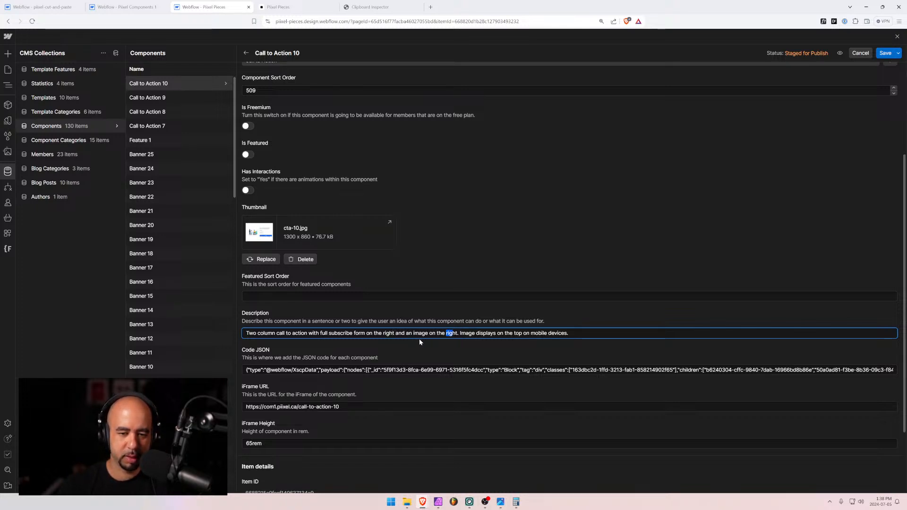
pyautogui.write('left')
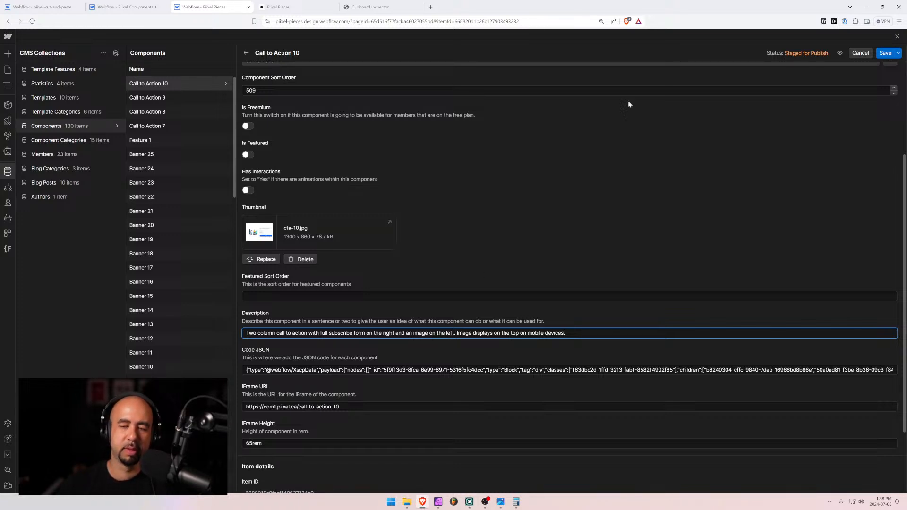
pyautogui.click(885, 53)
pyautogui.scroll(-1, 448, 293)
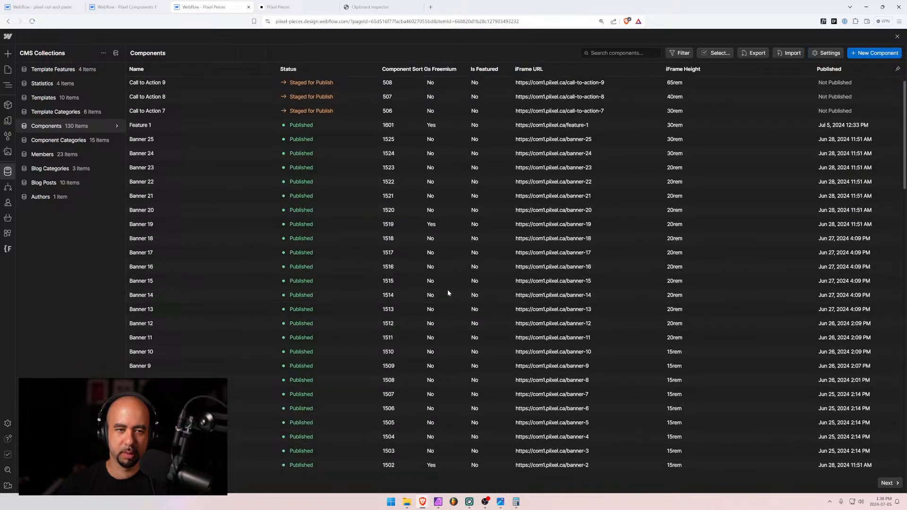
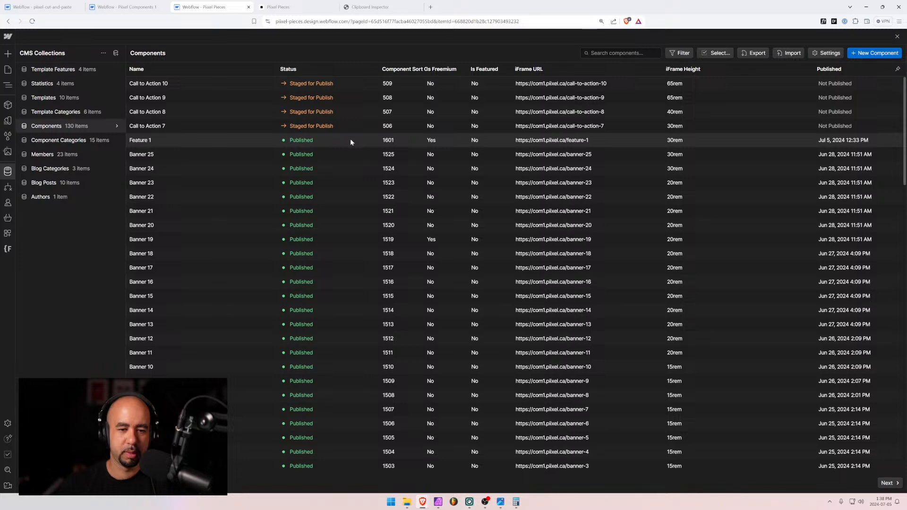
# Start a new component named 'Call to Action 11' with category Call to Action
pyautogui.scroll(-1, 373, 340)
pyautogui.scroll(-2, 373, 340)
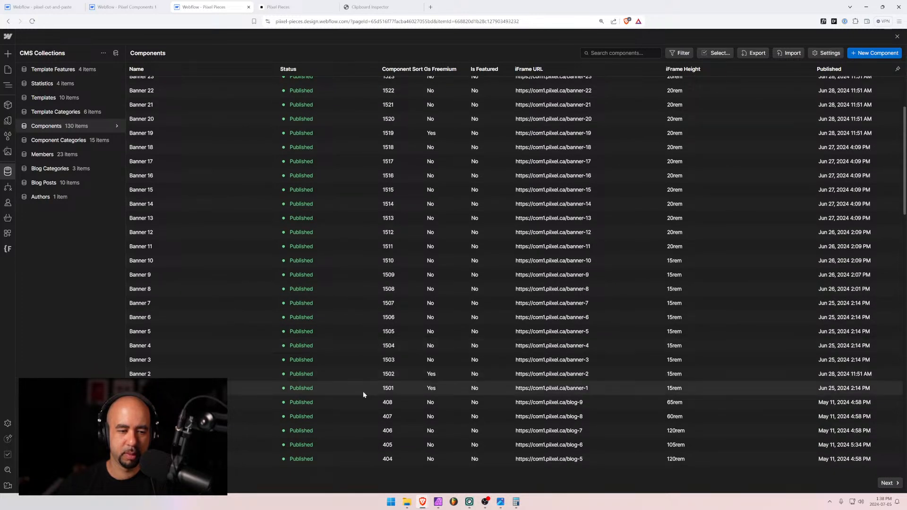
pyautogui.scroll(2, 361, 384)
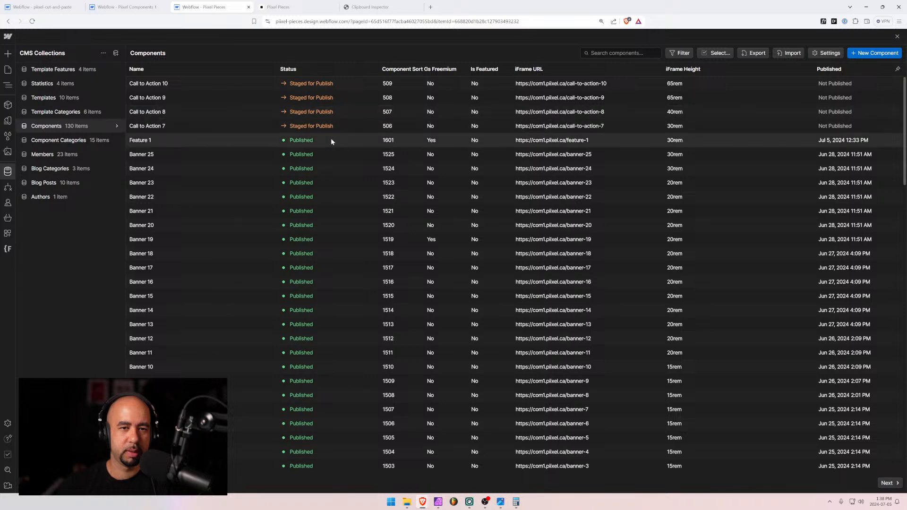
pyautogui.scroll(-1, 299, 261)
pyautogui.scroll(-5, 298, 258)
pyautogui.scroll(6, 304, 273)
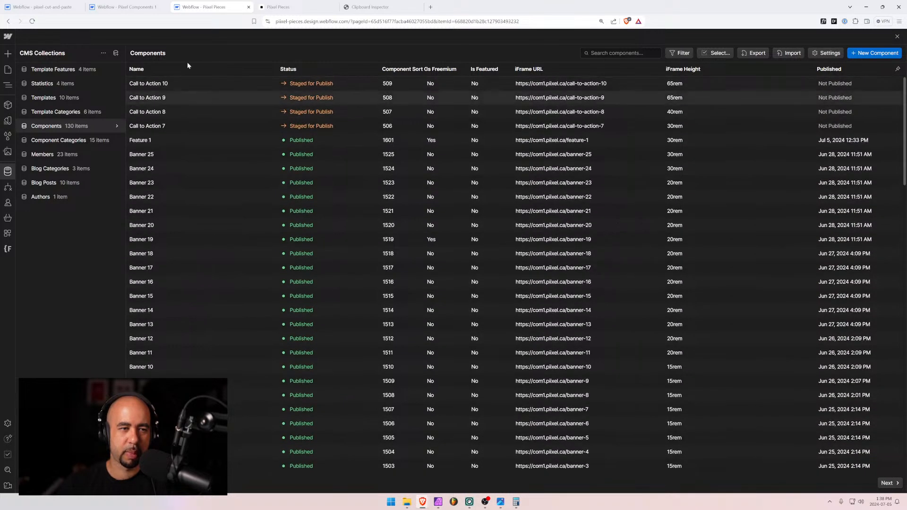
pyautogui.click(874, 53)
pyautogui.write('Ca')
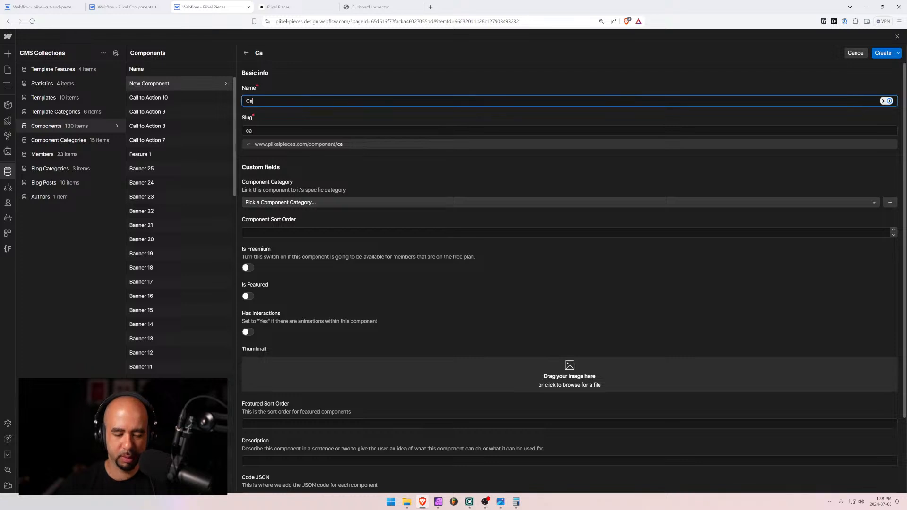
pyautogui.write('ll to Acti')
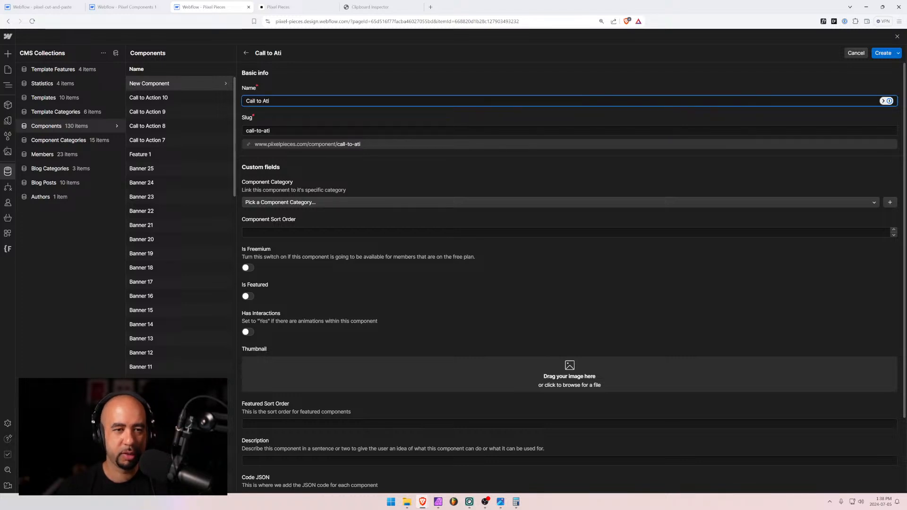
pyautogui.write('on 11')
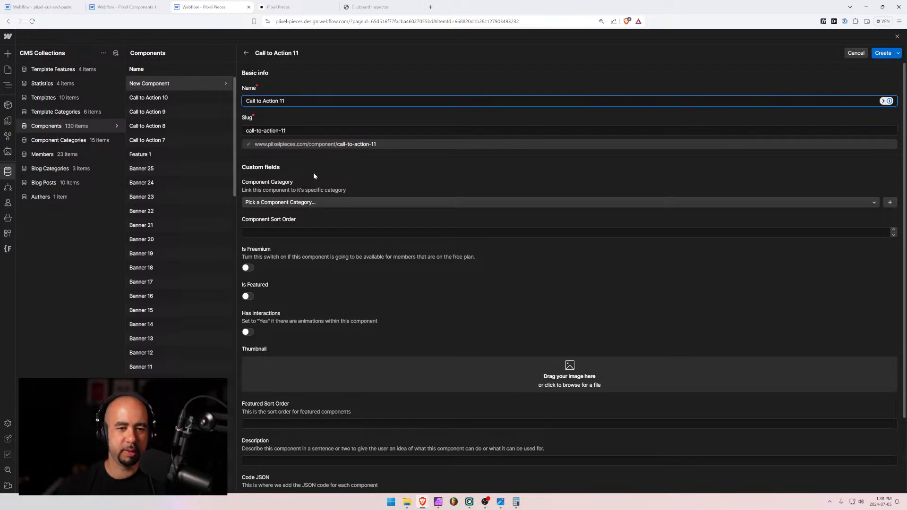
pyautogui.click(297, 202)
pyautogui.write('ca')
pyautogui.click(263, 238)
# Set the sort order to 510 and add cta-11.jpg as the thumbnail
pyautogui.click(263, 232)
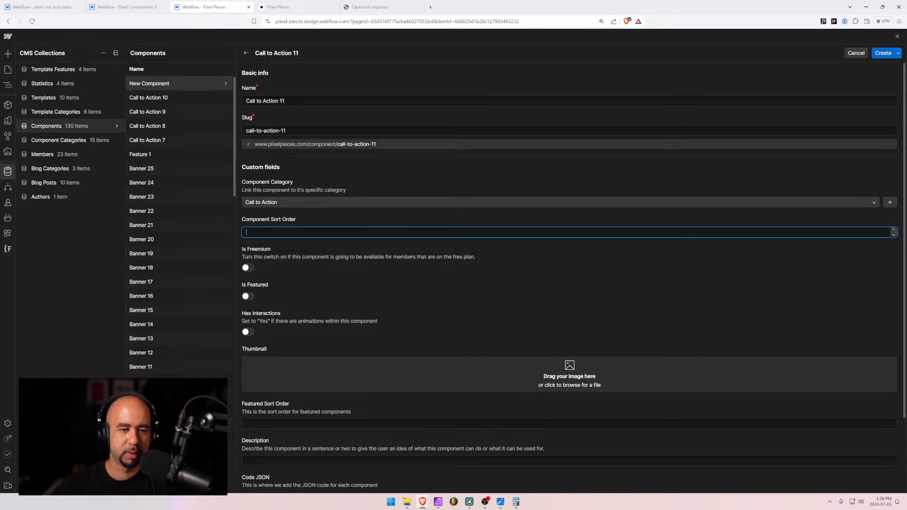
pyautogui.write('50')
pyautogui.press('BackSpace')
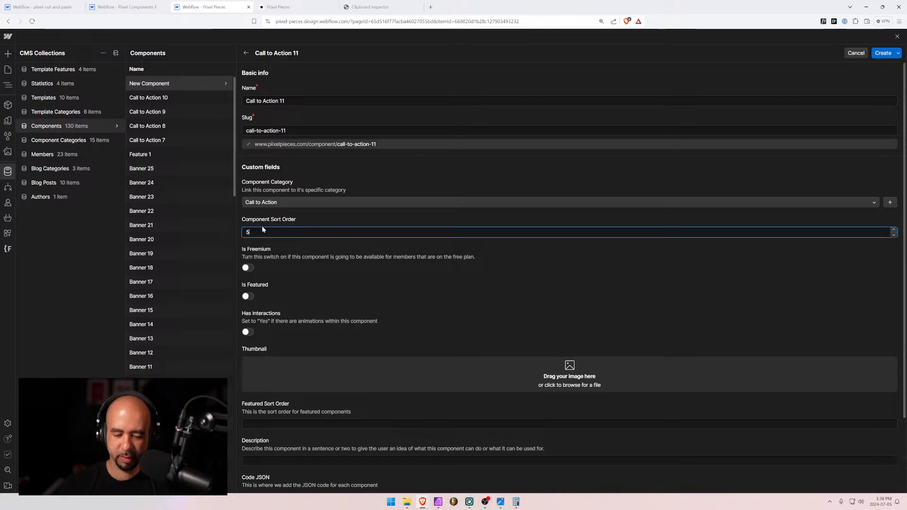
pyautogui.write('10')
pyautogui.scroll(-2, 337, 342)
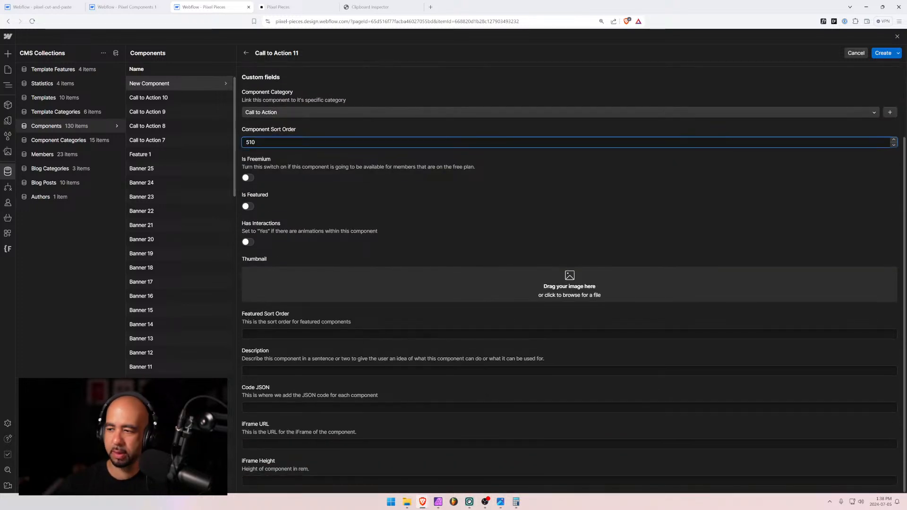
pyautogui.moveTo(428, 314); pyautogui.dragTo(418, 278)
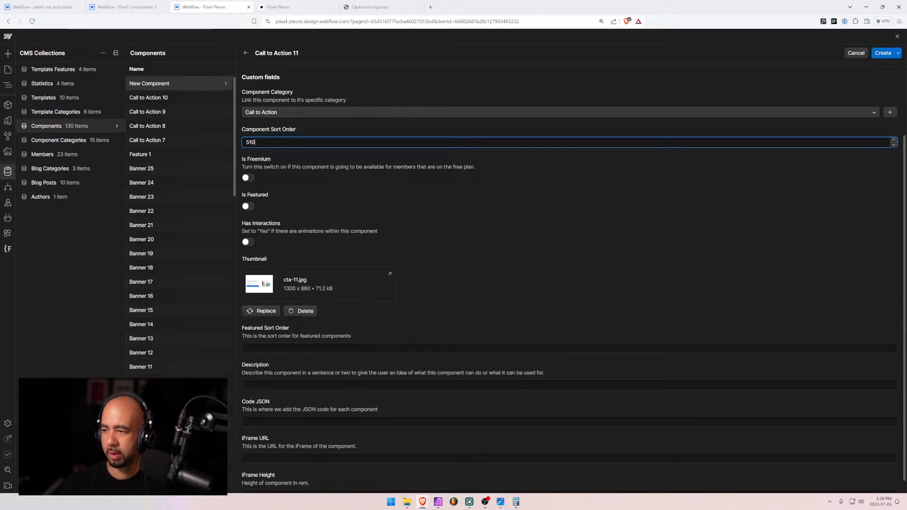
# Paste the description, then change 'full' to 'a basic', 'left' to 'right' and 'right' to 'left.'
pyautogui.scroll(-3, 231, 330)
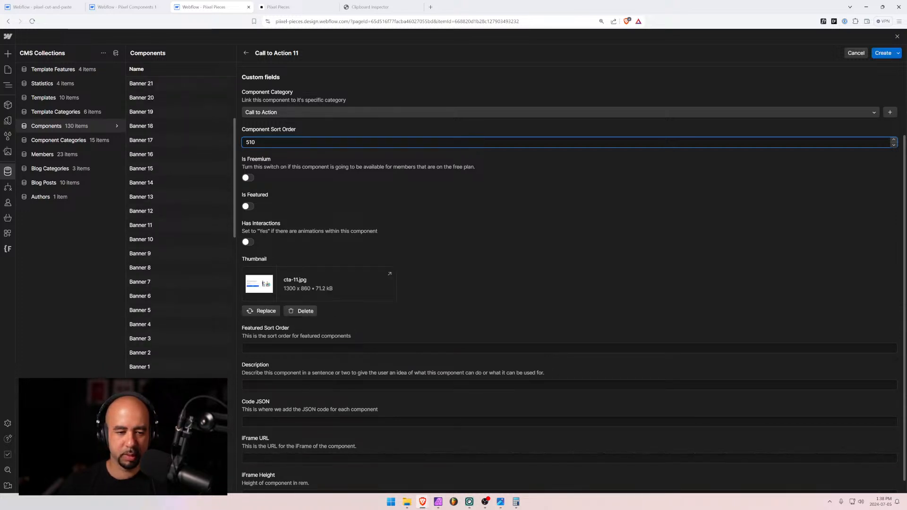
pyautogui.click(331, 385)
pyautogui.write('Two column call to action with full subscribe form on the left and an image on the right. Image displays on the top on mobile devices.')
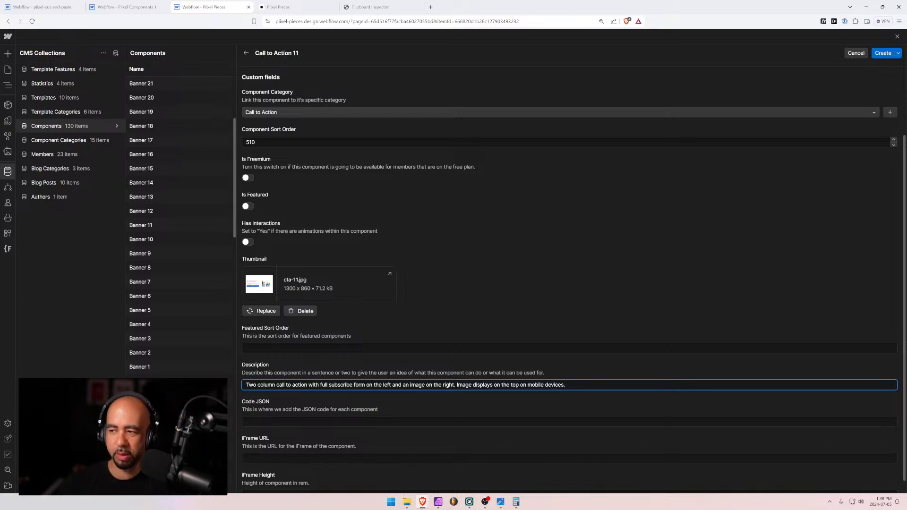
pyautogui.hotkey('alt', 'Tab')
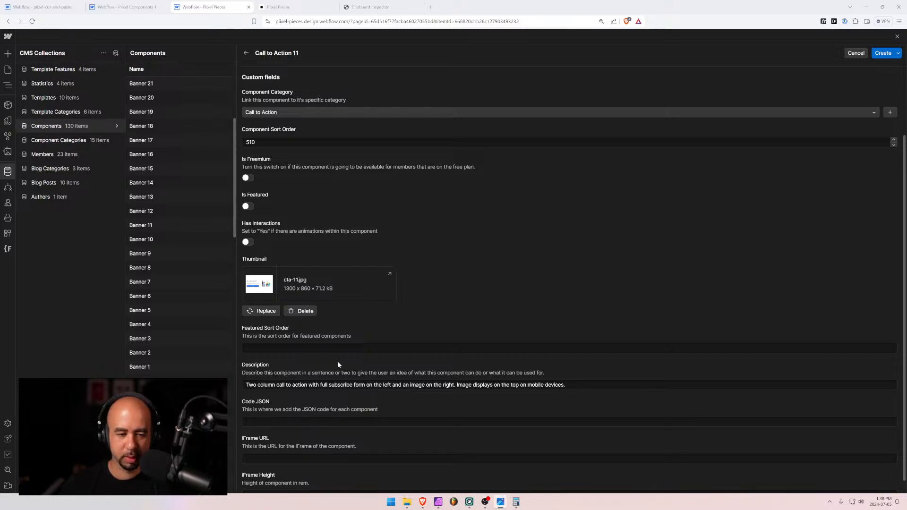
pyautogui.click(321, 385)
pyautogui.doubleClick(323, 385)
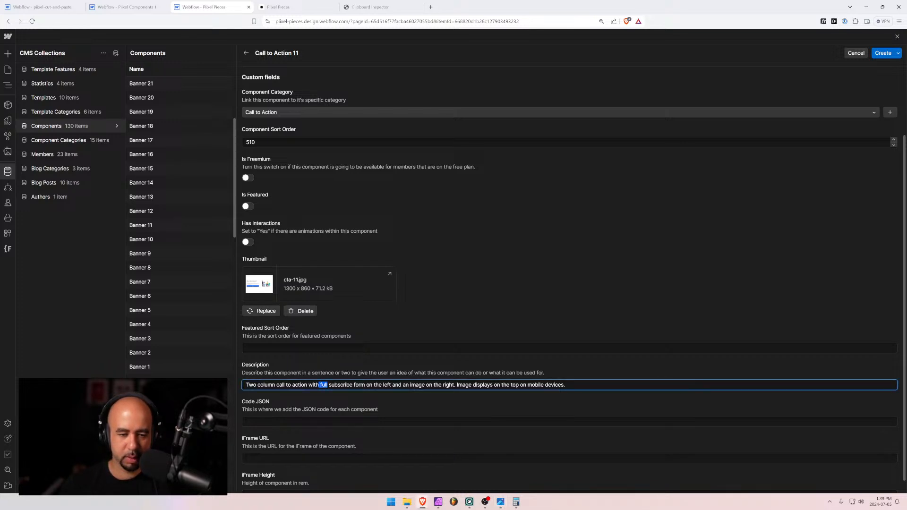
pyautogui.write('a basic')
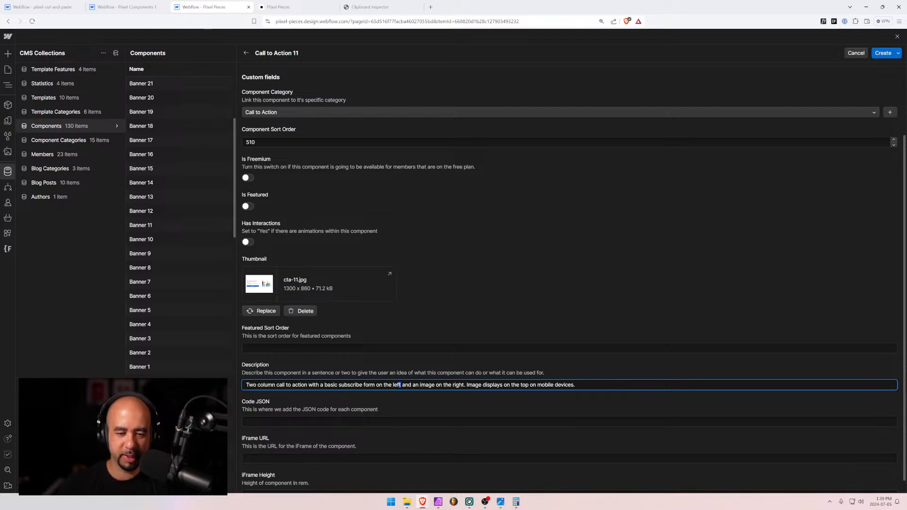
pyautogui.doubleClick(399, 386)
pyautogui.write('right')
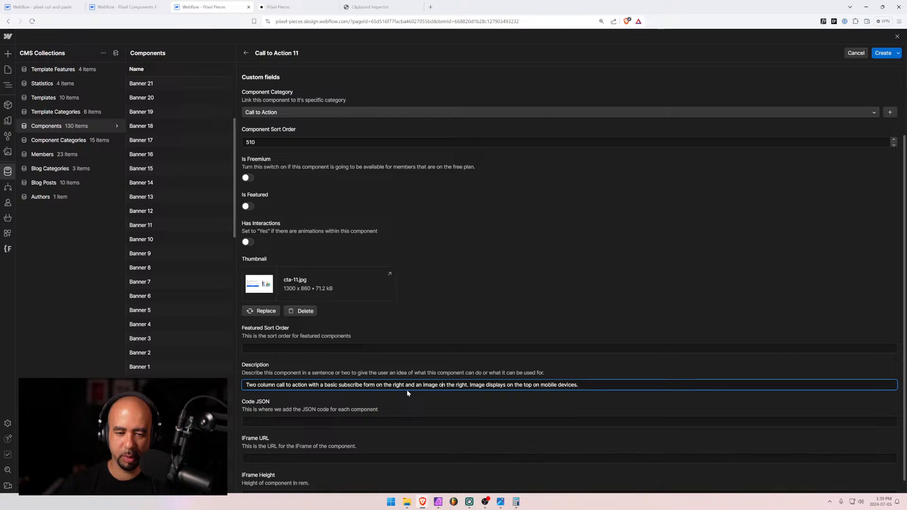
pyautogui.press('Right')
pyautogui.press('Right')
pyautogui.press('Right')
pyautogui.press('Right')
pyautogui.press('Right')
pyautogui.press('Right')
pyautogui.press('Right')
pyautogui.press('Right')
pyautogui.press('Right')
pyautogui.press('Right')
pyautogui.press('Right')
pyautogui.hotkey('ctrl', 'shift', 'Left')
pyautogui.write('lef')
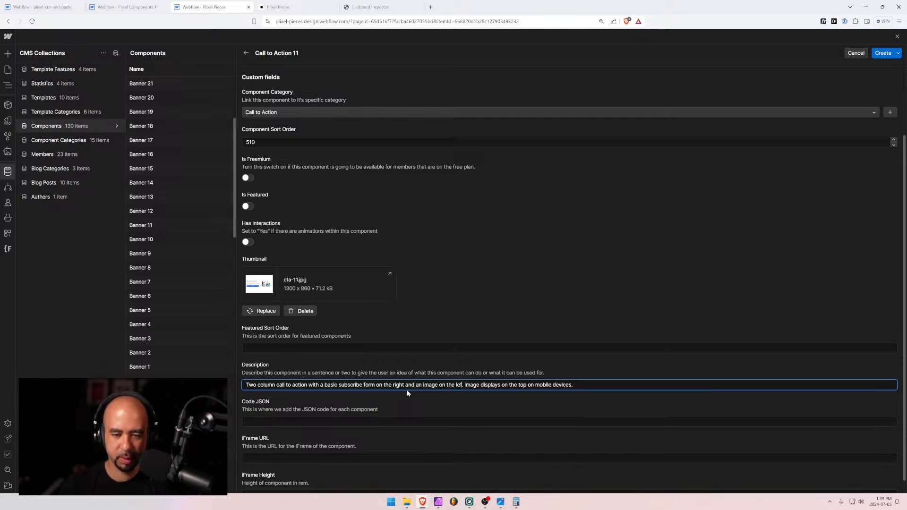
pyautogui.write('t.')
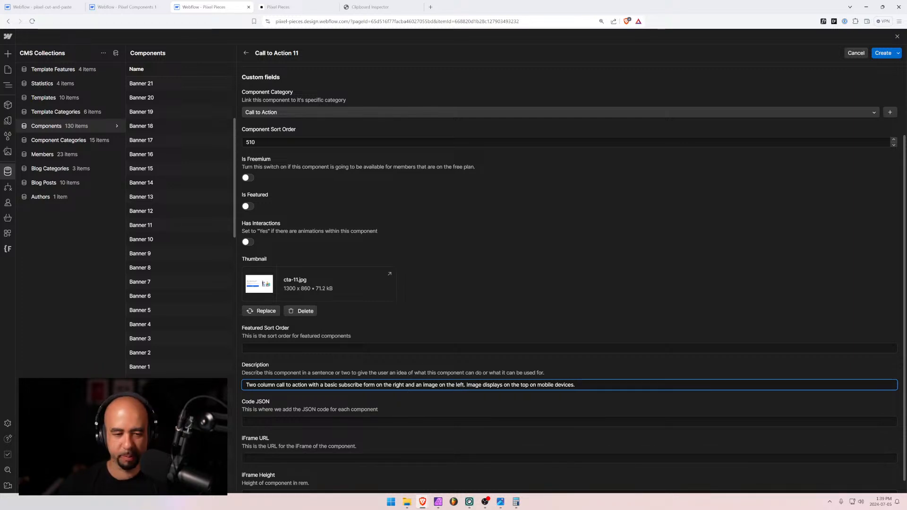
pyautogui.scroll(-1, 293, 393)
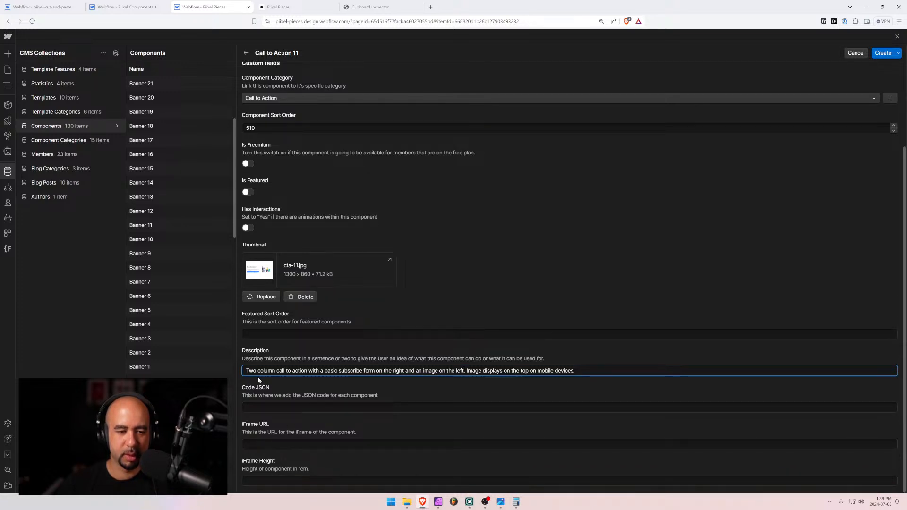
# In the Pixel Components 1 Designer, open the Call to Action 11 page and select the cta-11 block
pyautogui.click(292, 6)
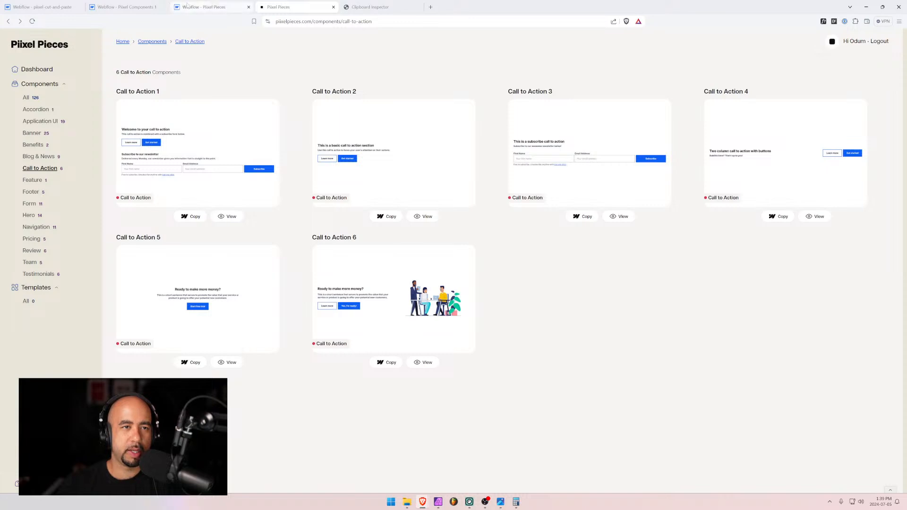
pyautogui.click(124, 7)
pyautogui.click(47, 36)
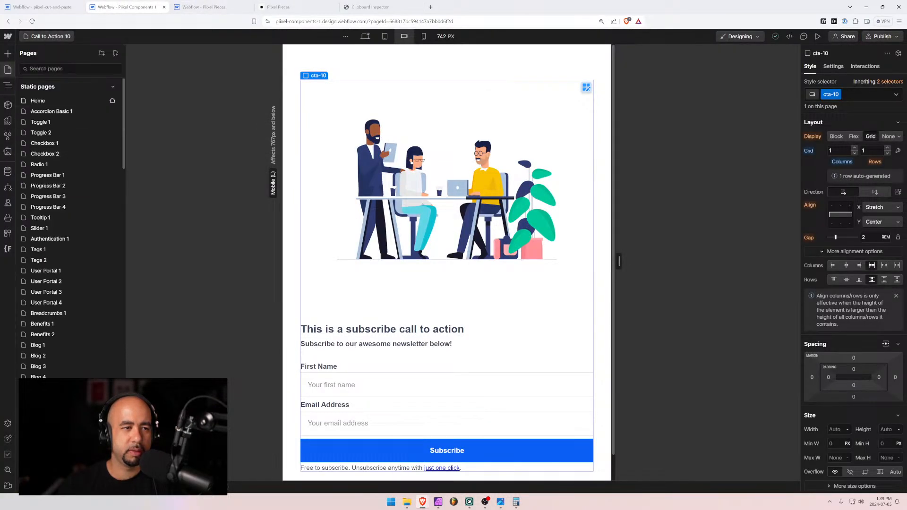
pyautogui.write('11')
pyautogui.click(51, 100)
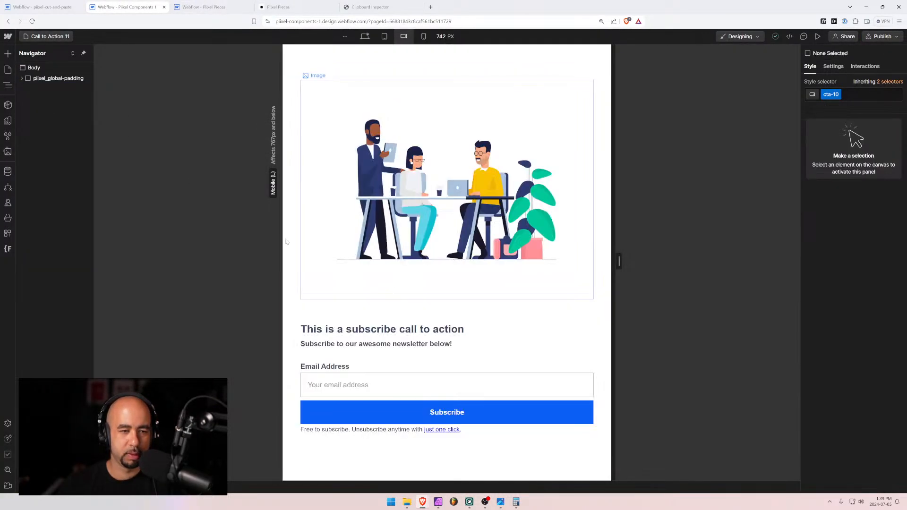
pyautogui.click(22, 78)
pyautogui.click(32, 90)
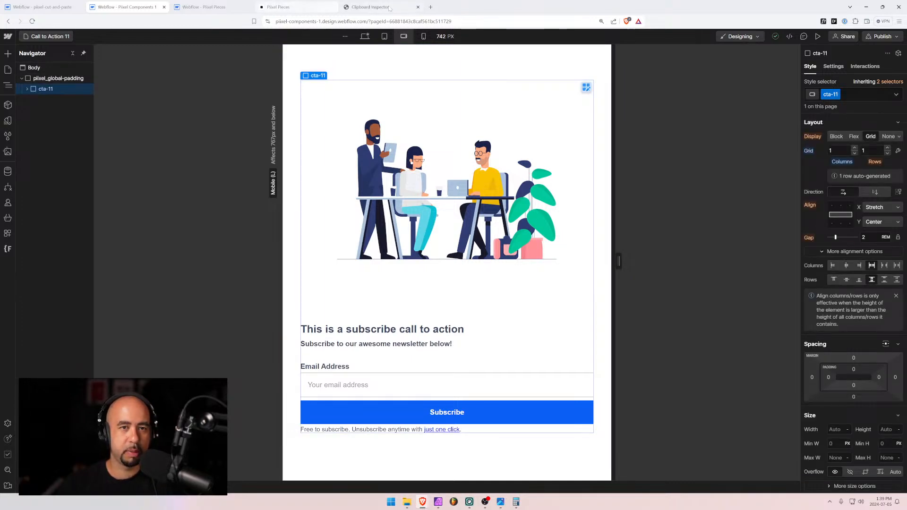
# Paste the cta-11 data into Clipboard Inspector, select its application/json text, and return to the CMS item
pyautogui.click(370, 7)
pyautogui.hotkey('ctrl', 'v')
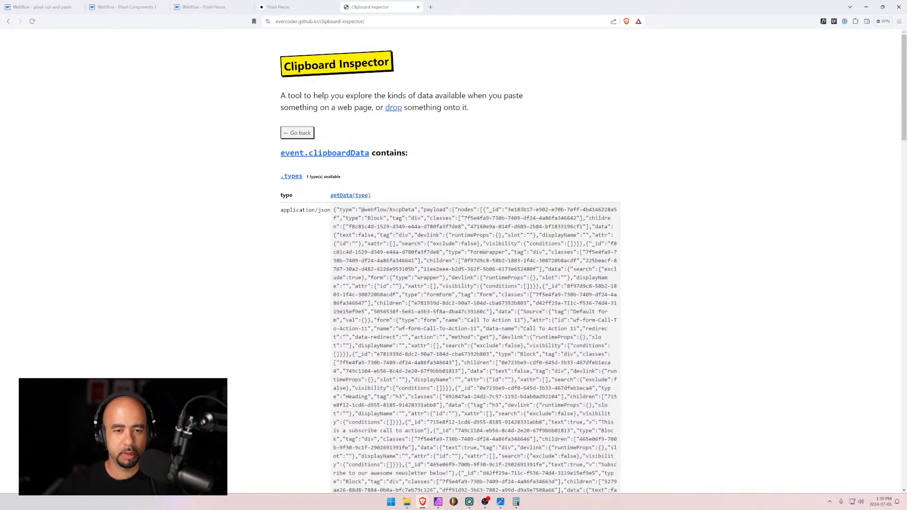
pyautogui.moveTo(333, 210); pyautogui.dragTo(458, 345)
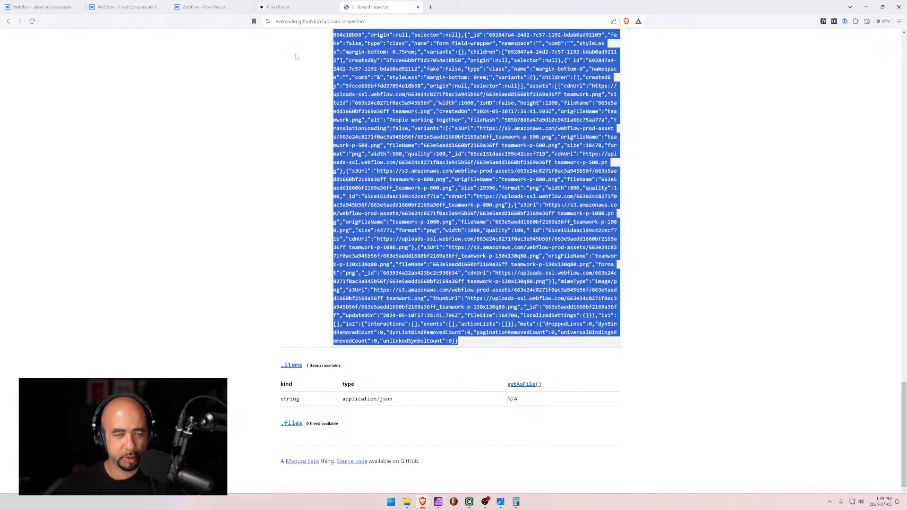
pyautogui.click(204, 7)
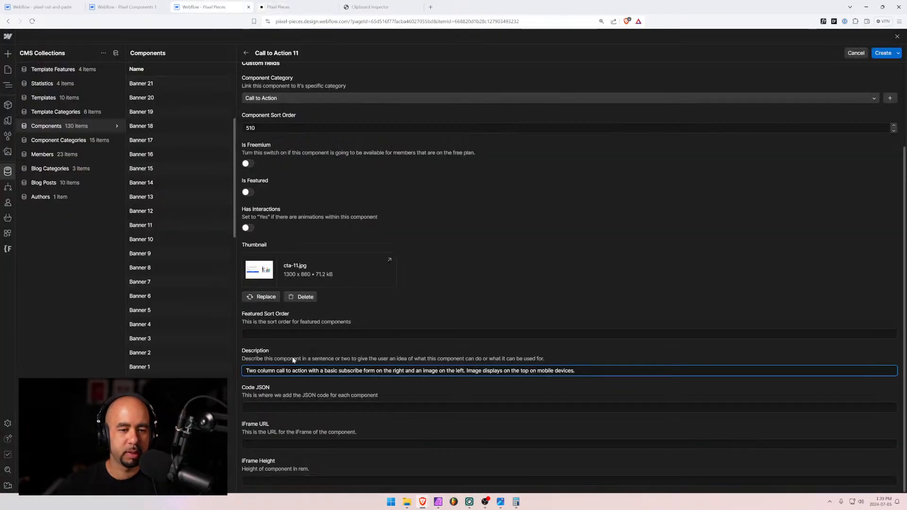
# Paste the JSON into Code JSON, set iFrame Height to 60rem, and create Call to Action 11
pyautogui.press('Tab')
pyautogui.hotkey('ctrl', 'v')
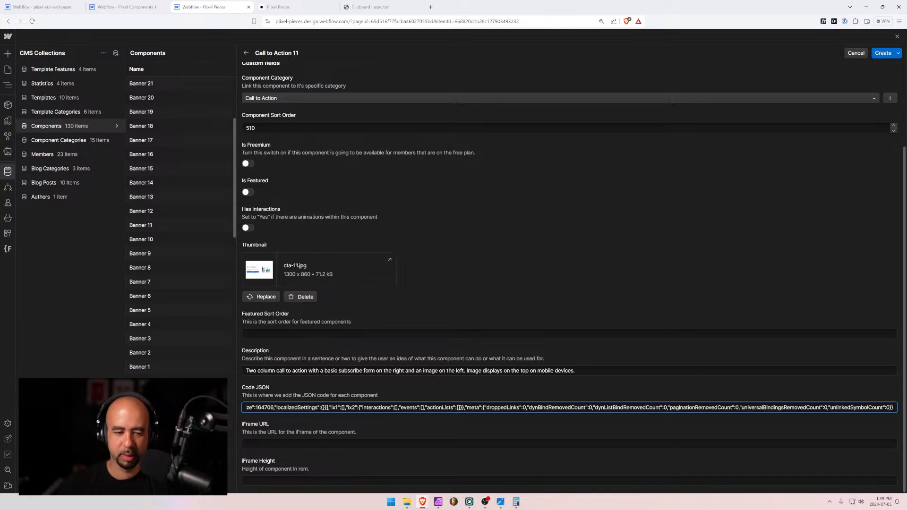
pyautogui.click(454, 481)
pyautogui.write('60rem')
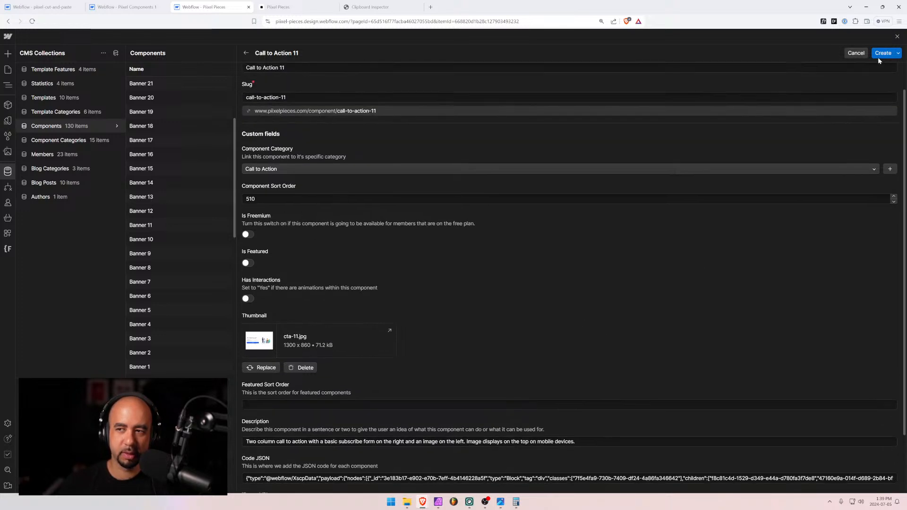
pyautogui.click(881, 53)
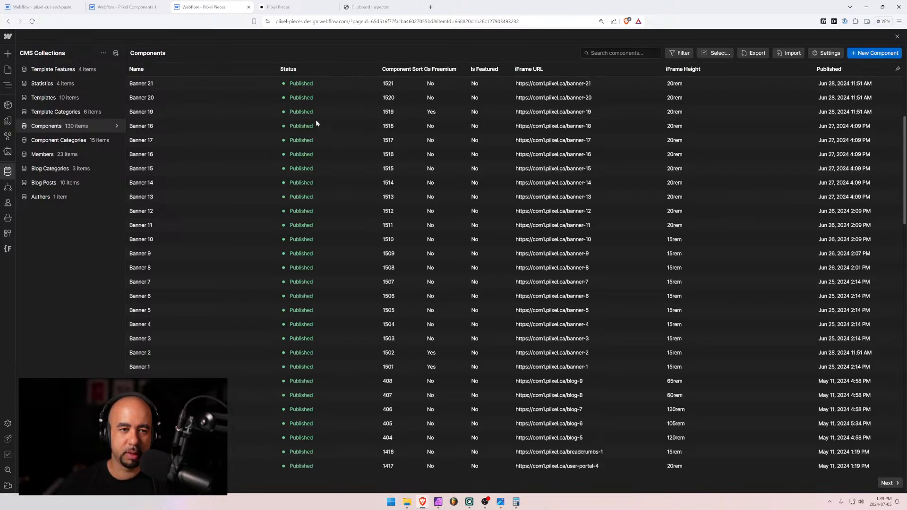
# Open Call to Action 10 and copy its entire iFrame URL
pyautogui.scroll(3, 208, 99)
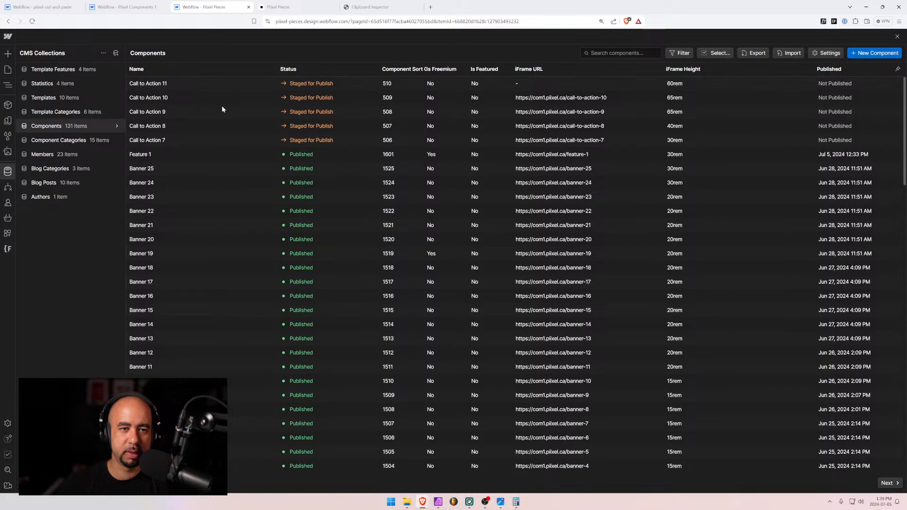
pyautogui.scroll(-20, 212, 151)
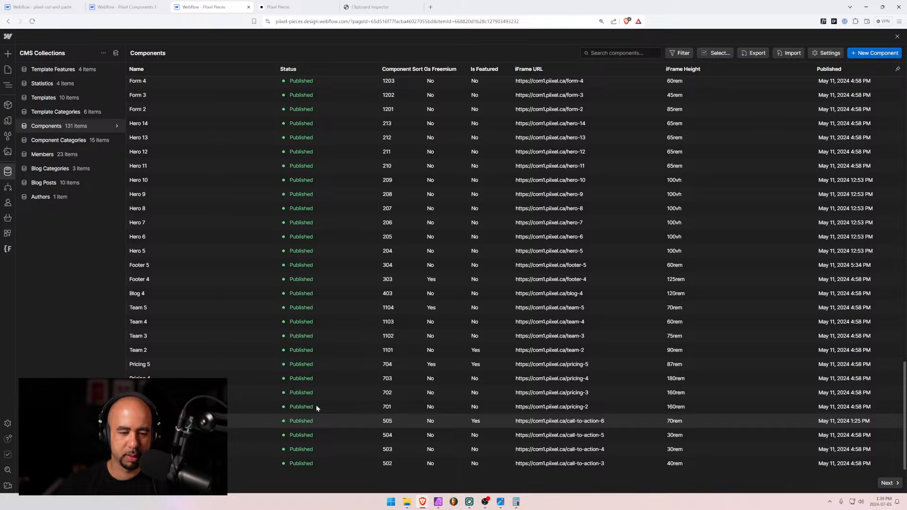
pyautogui.scroll(20, 251, 279)
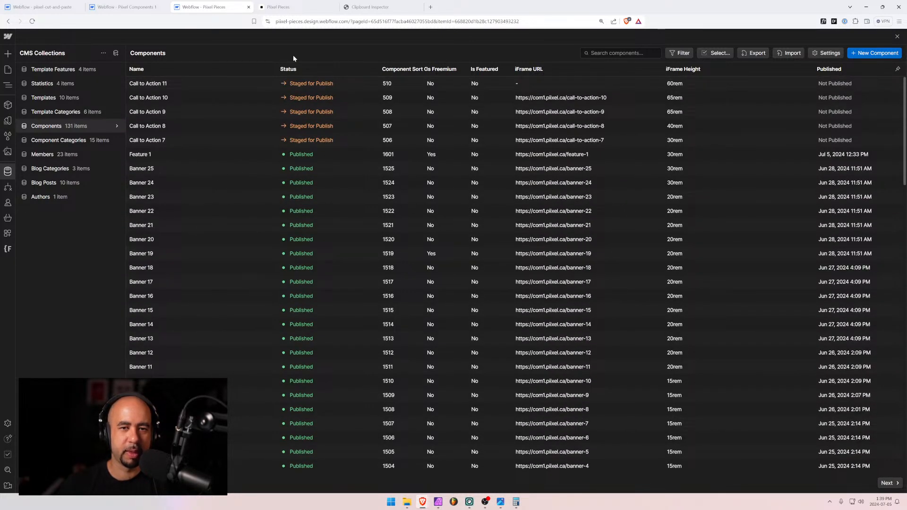
pyautogui.click(288, 98)
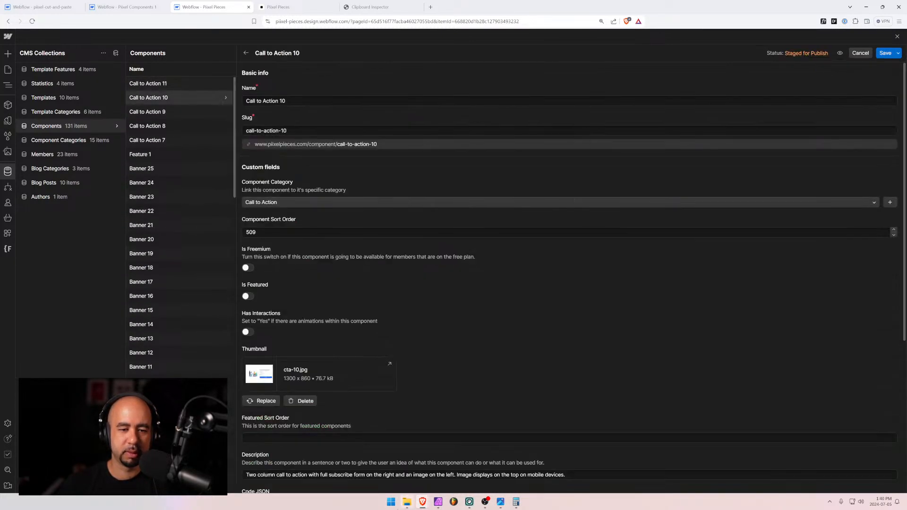
pyautogui.scroll(-4, 362, 437)
pyautogui.tripleClick(370, 349)
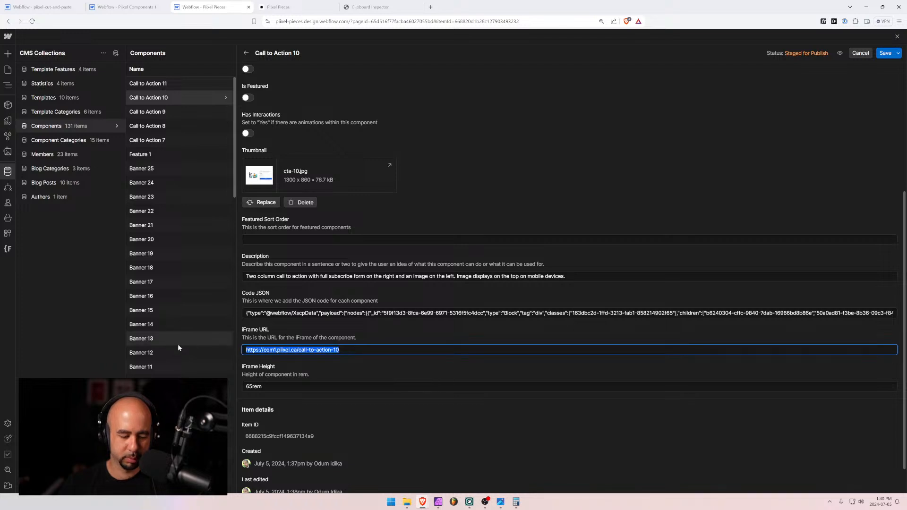
# Paste the URL into Call to Action 11's iFrame URL, change 10 to 11, and save
pyautogui.click(184, 81)
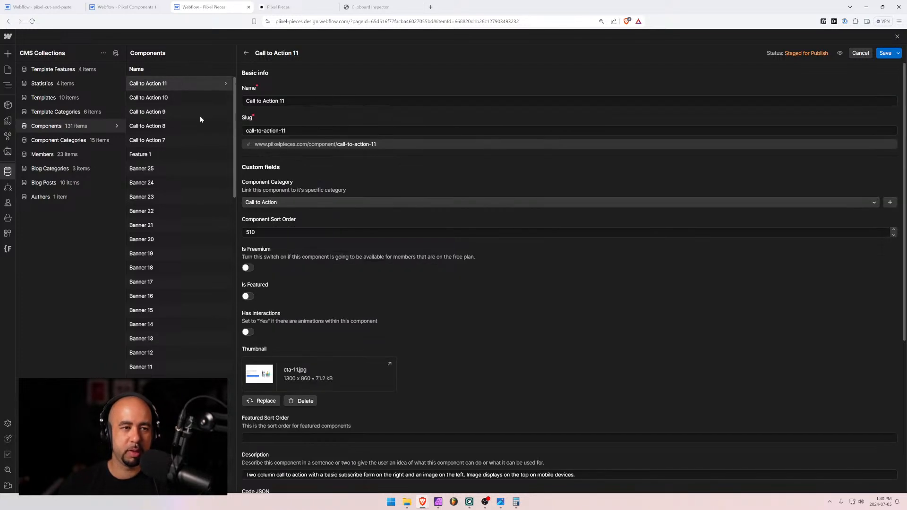
pyautogui.scroll(-4, 425, 283)
pyautogui.click(283, 371)
pyautogui.write('https://com1.pixiel.ca/call-to-action-10')
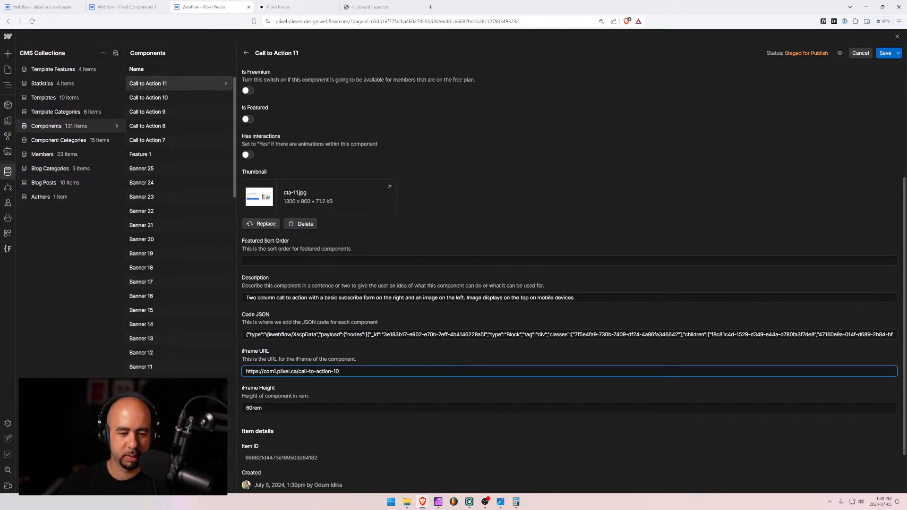
pyautogui.press('BackSpace')
pyautogui.write('1')
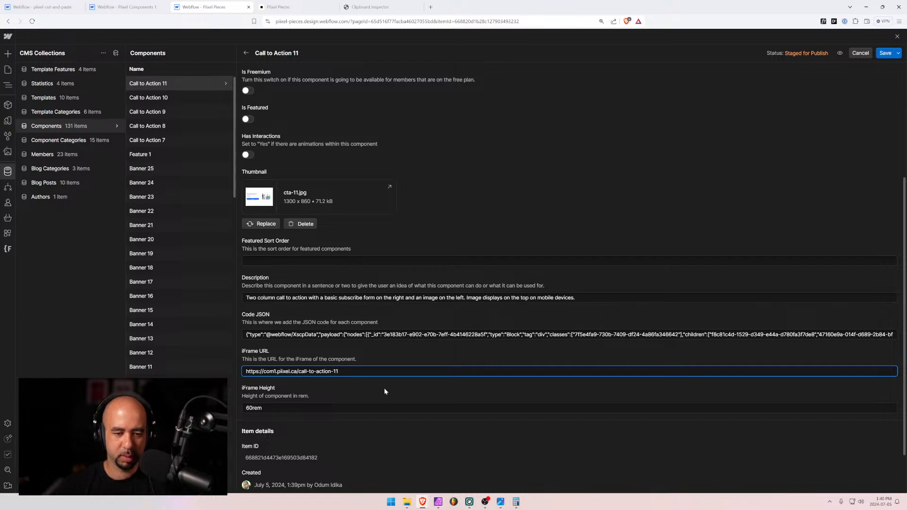
pyautogui.scroll(2, 387, 347)
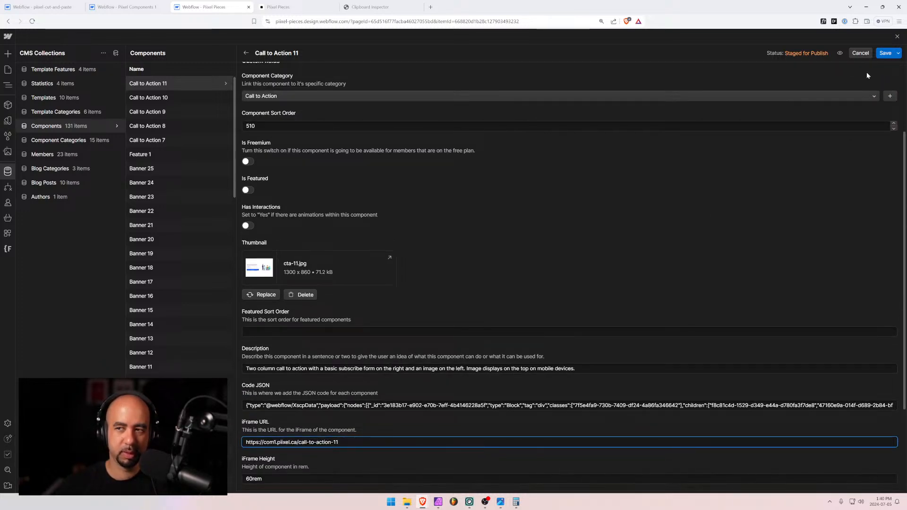
pyautogui.click(884, 52)
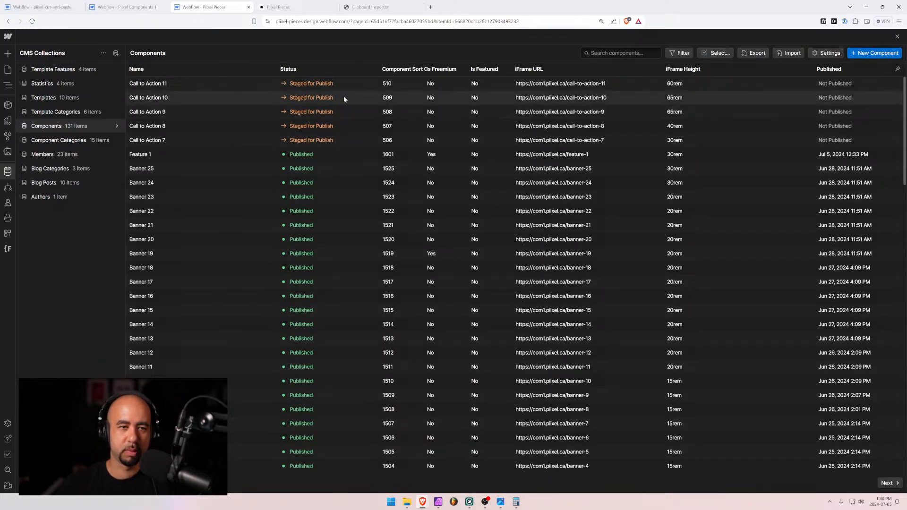
pyautogui.click(874, 53)
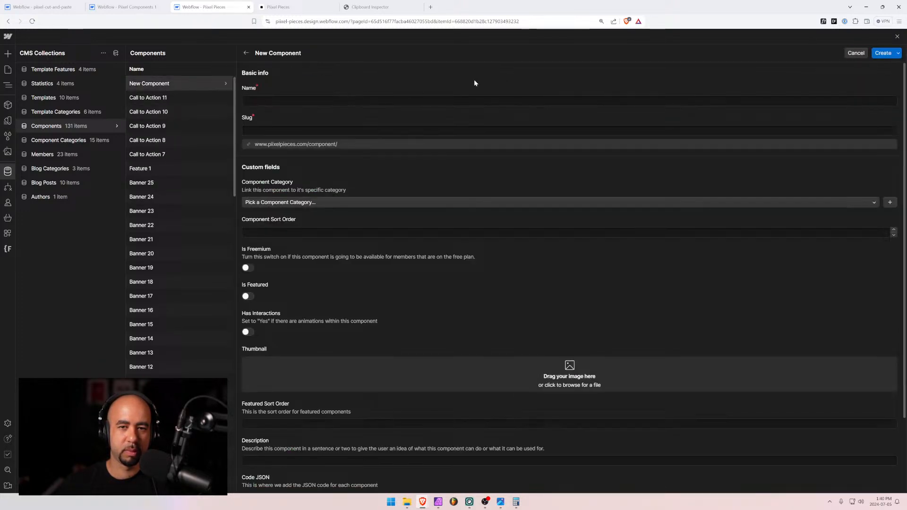
# Name the new item 'Call to Action 12', set category Call to Action and sort order 511
pyautogui.click(402, 100)
pyautogui.write('Cal')
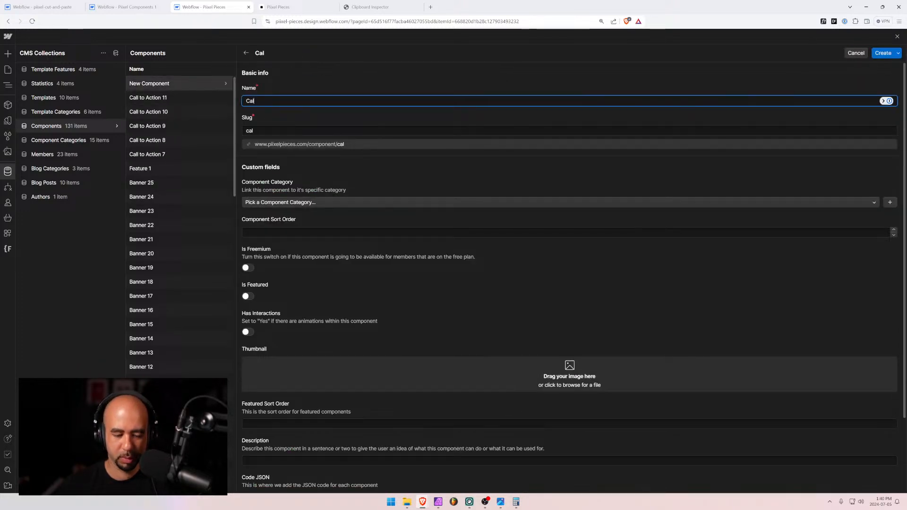
pyautogui.write('l to Action 12')
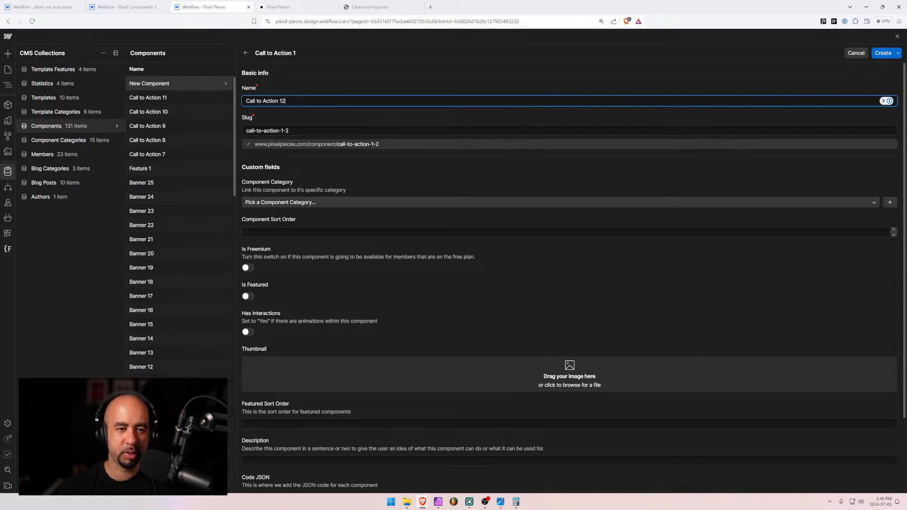
pyautogui.click(326, 203)
pyautogui.write('ca')
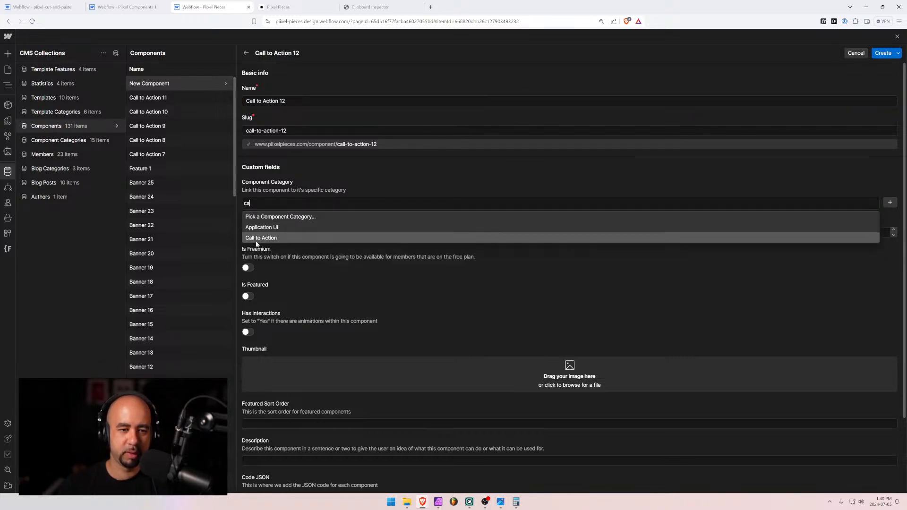
pyautogui.click(261, 239)
pyautogui.press('Tab')
pyautogui.write('5')
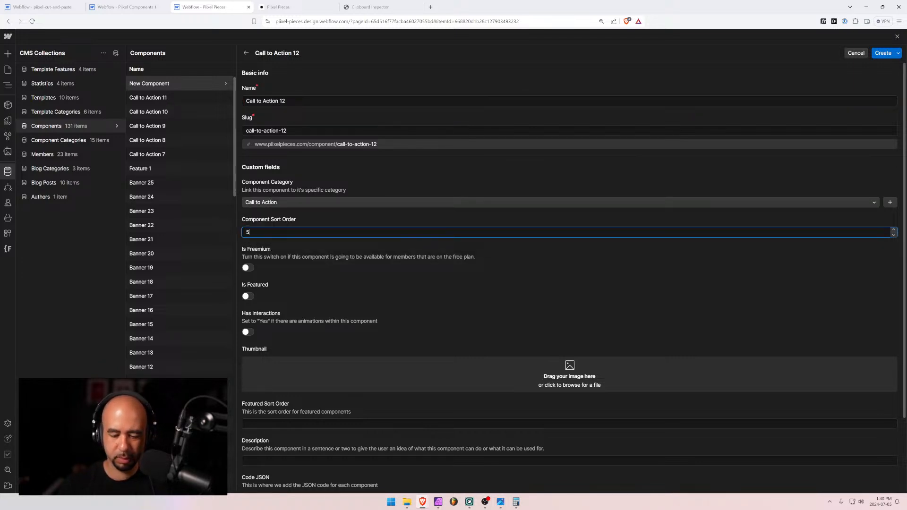
pyautogui.write('0')
pyautogui.press('BackSpace')
pyautogui.write('11')
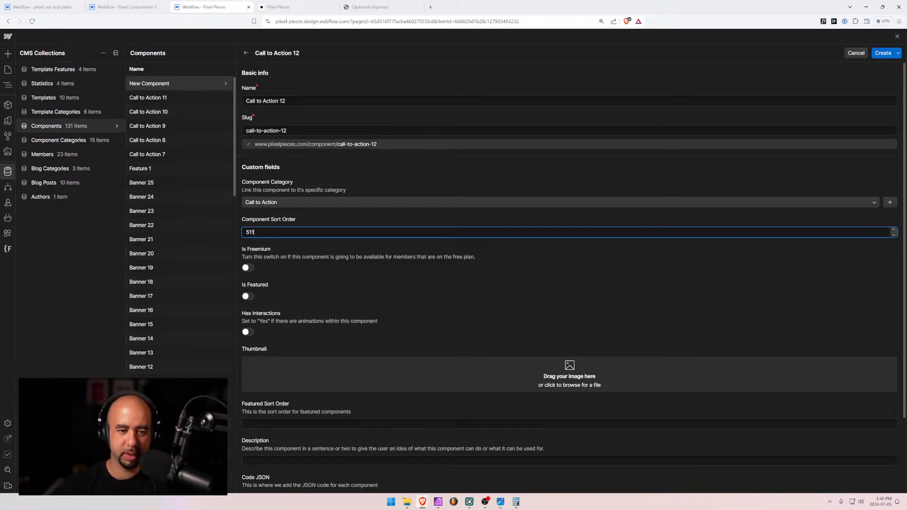
# Add cta-12.jpg as the thumbnail, put the copied URL in iFrame URL, and set height 60rem
pyautogui.scroll(-3, 141, 295)
pyautogui.scroll(-2, 404, 311)
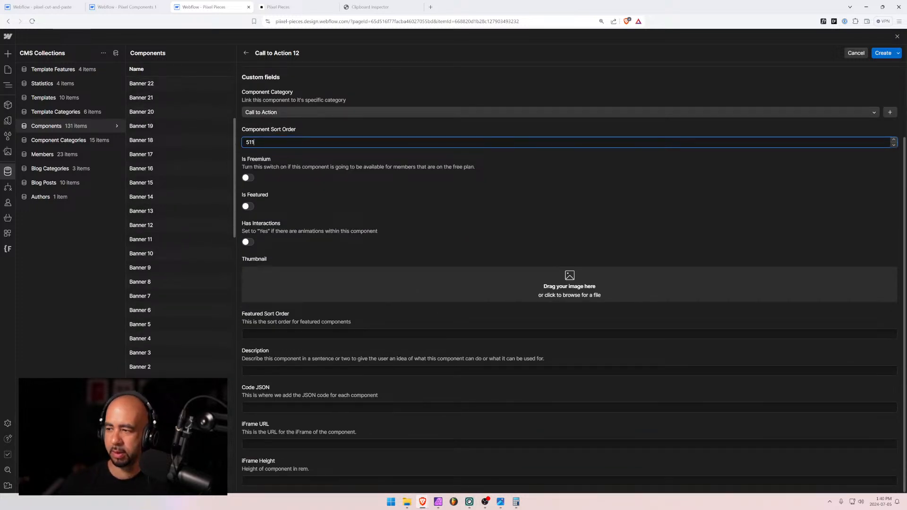
pyautogui.moveTo(905, 284); pyautogui.dragTo(599, 283)
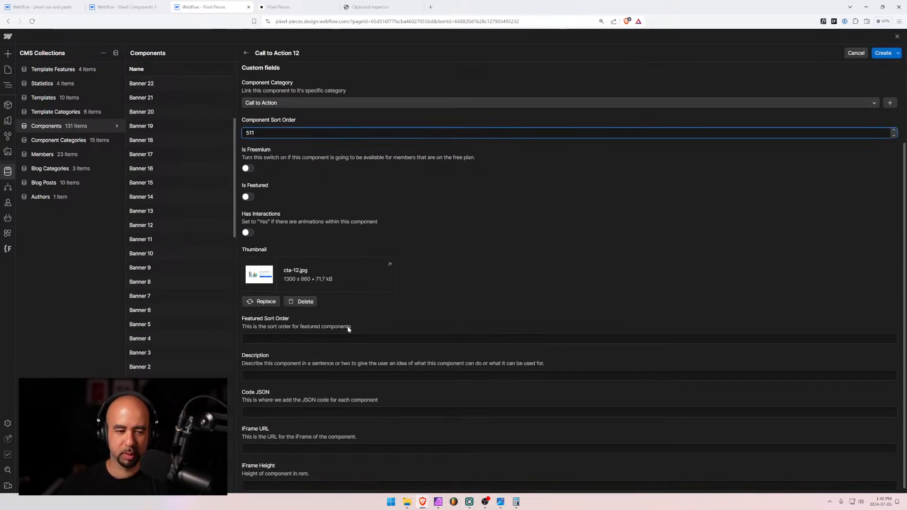
pyautogui.click(348, 407)
pyautogui.write('https://com1.pixel.ca/call-to-action-10')
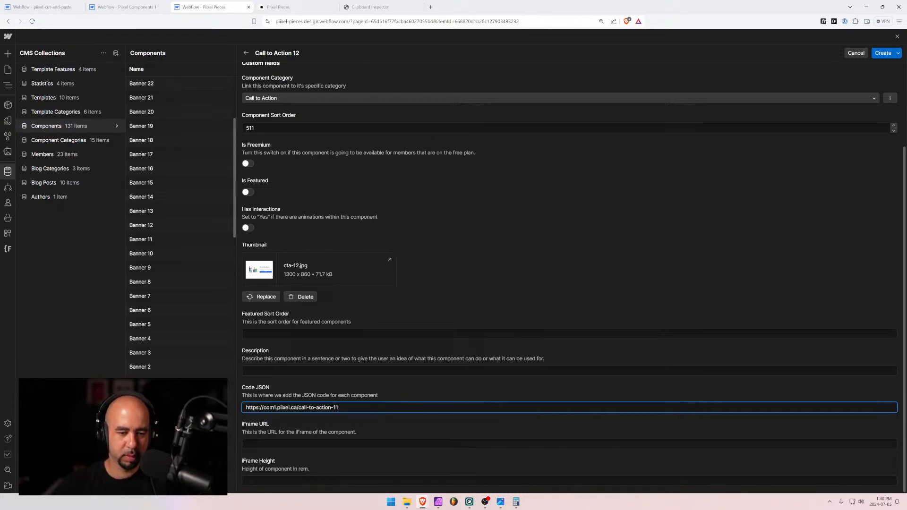
pyautogui.hotkey('ctrl', 'a')
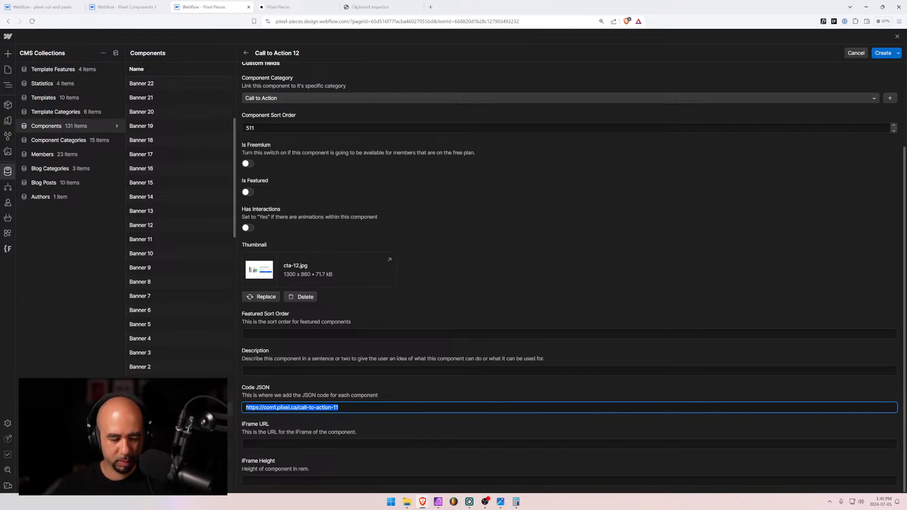
pyautogui.hotkey('ctrl', 'x')
pyautogui.press('Tab')
pyautogui.hotkey('ctrl', 'v')
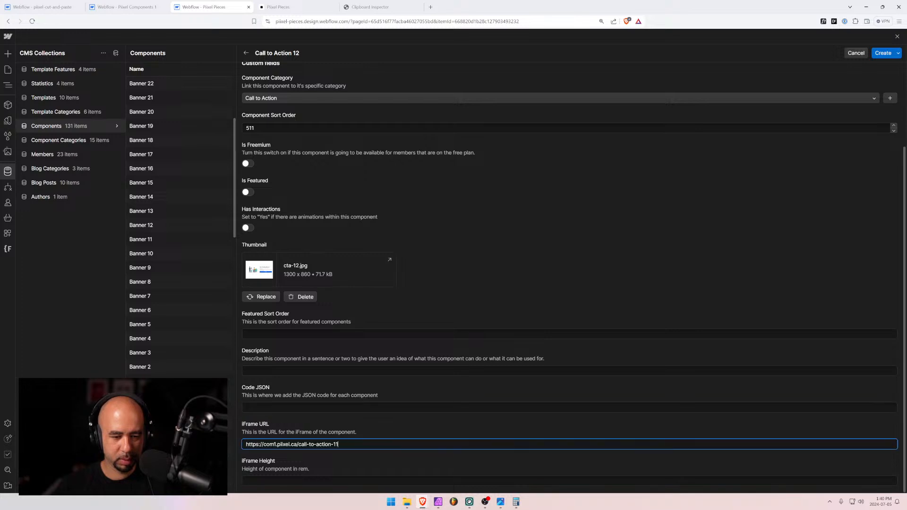
pyautogui.press('Tab')
pyautogui.write('60r')
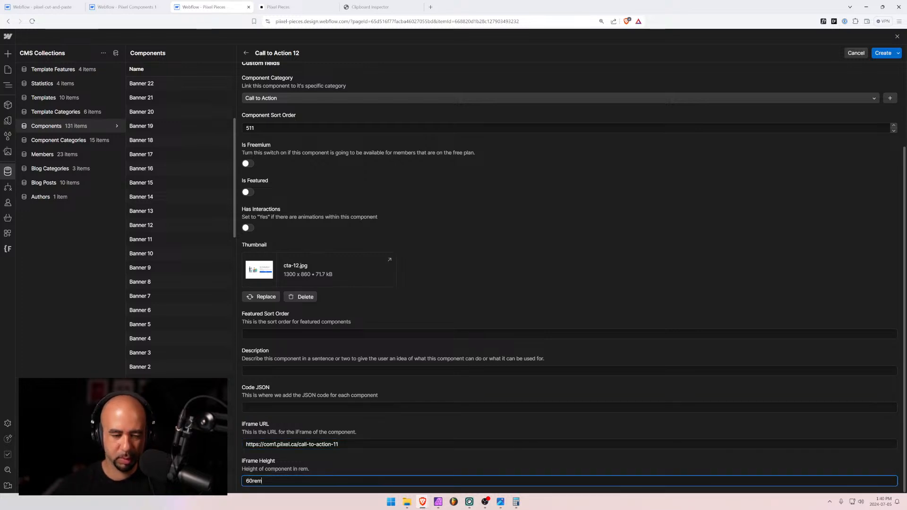
# Leave Code JSON empty for now and go to the Pixel Components 1 Designer's pages list
pyautogui.click(271, 407)
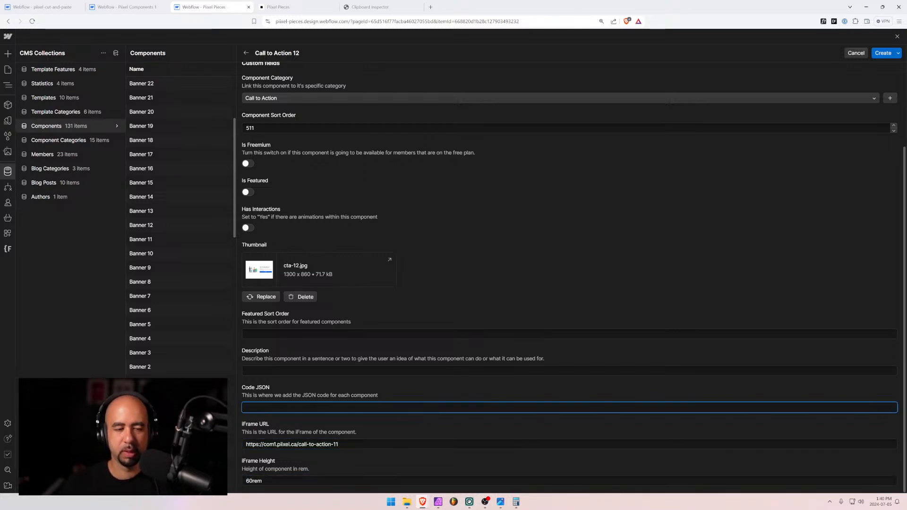
pyautogui.hotkey('shift', 'Tab')
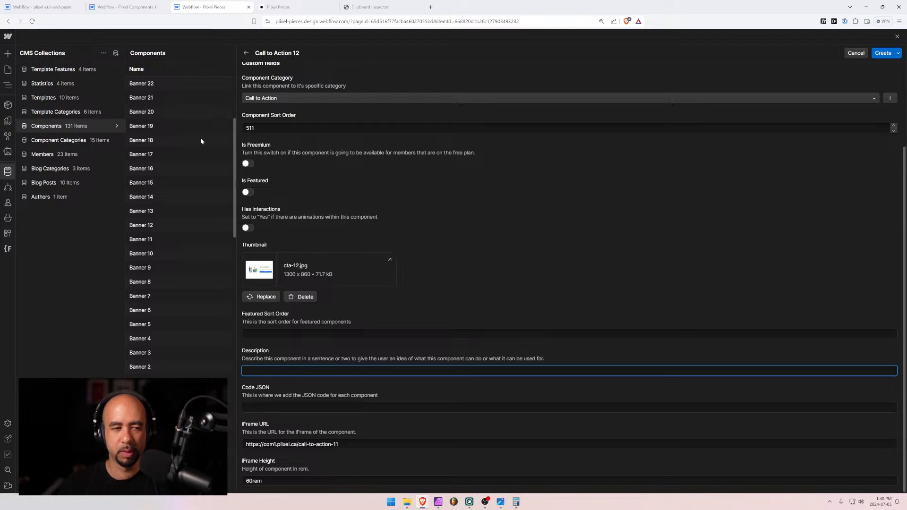
pyautogui.click(125, 6)
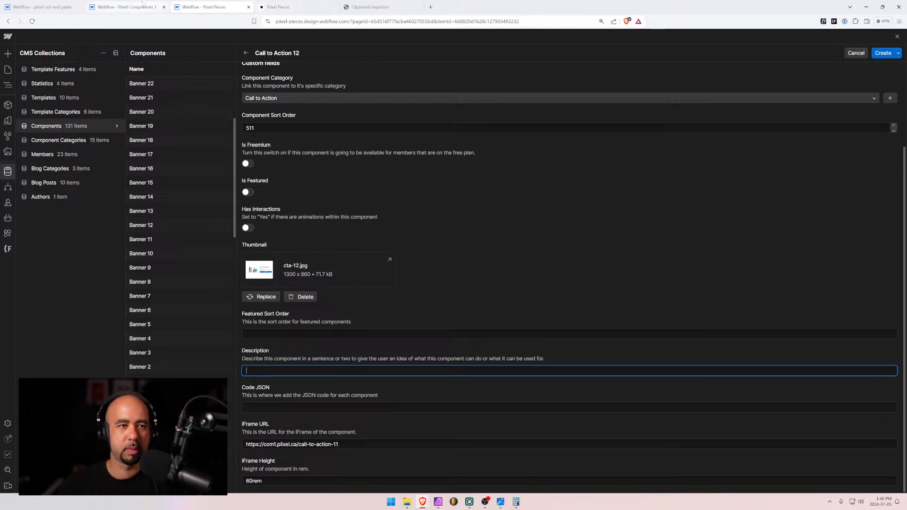
pyautogui.click(68, 38)
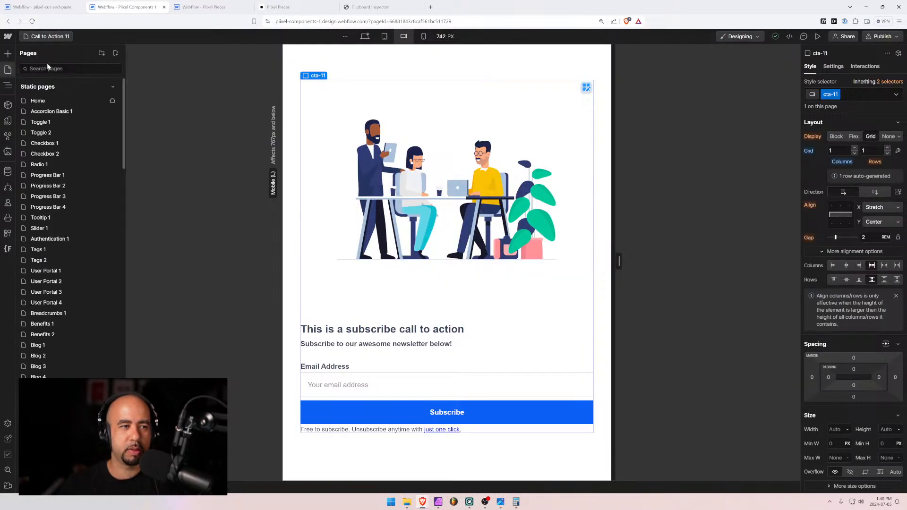
# Search pages for '12', open Call to Action 12, and select cta-12 inside pixel_global_padding
pyautogui.write('12')
pyautogui.click(55, 101)
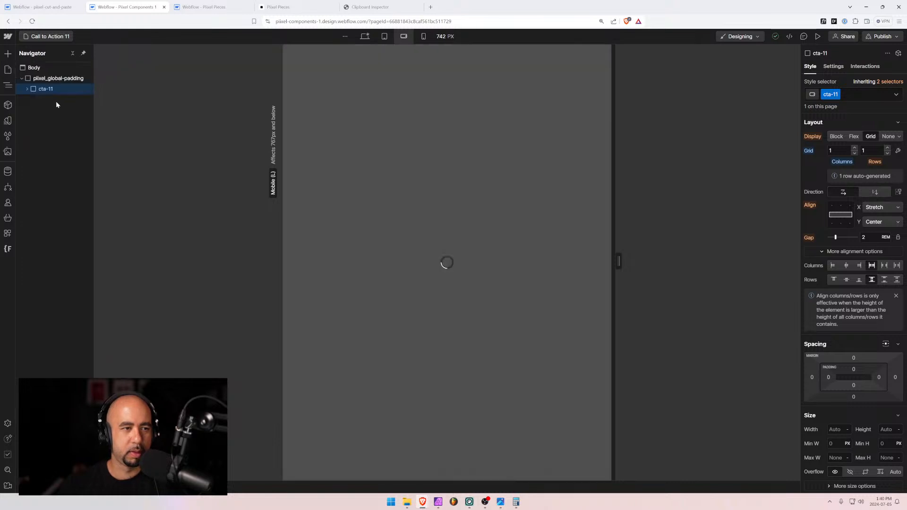
pyautogui.click(53, 78)
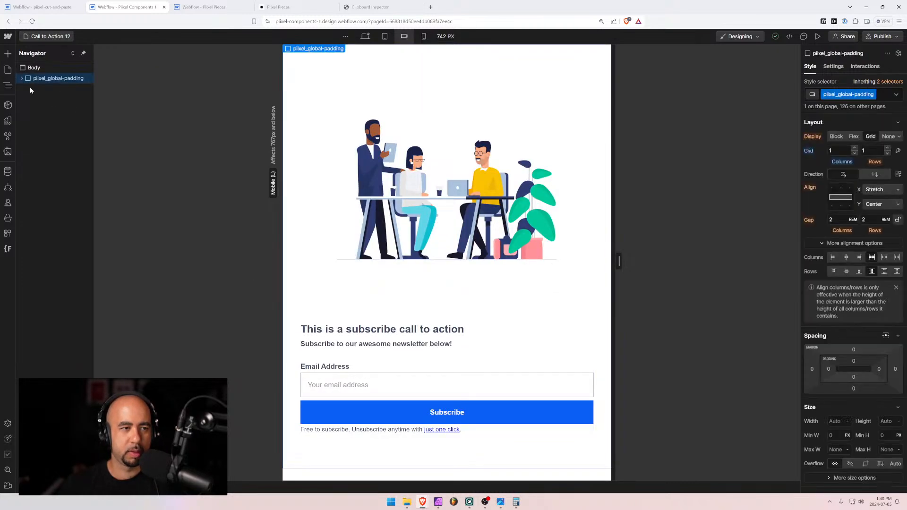
pyautogui.click(22, 79)
pyautogui.click(33, 91)
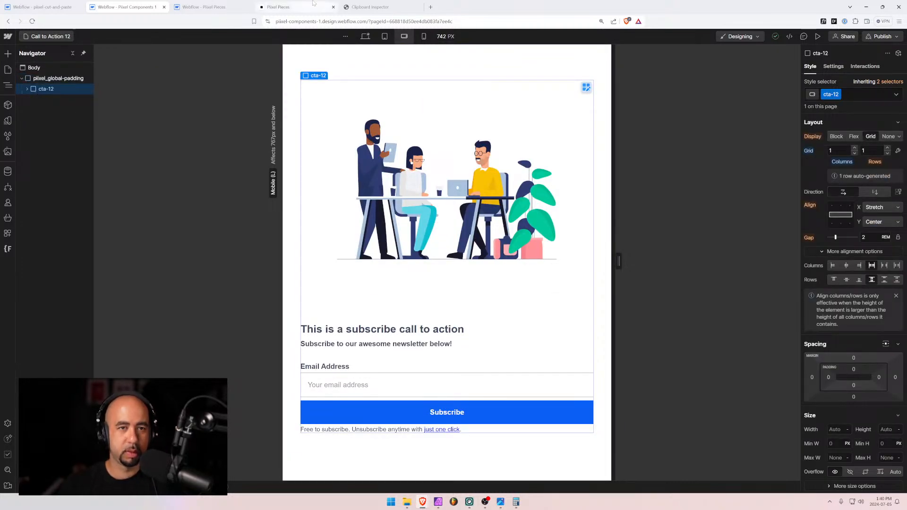
pyautogui.click(376, 7)
# Clear Clipboard Inspector, paste the cta-12 data, then go back to the Designer
pyautogui.scroll(10, 451, 259)
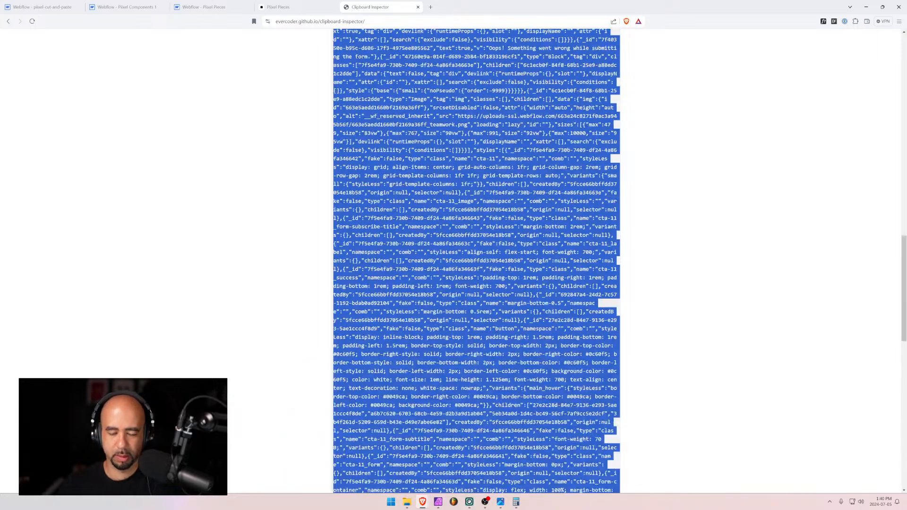
pyautogui.click(297, 132)
pyautogui.click(439, 164)
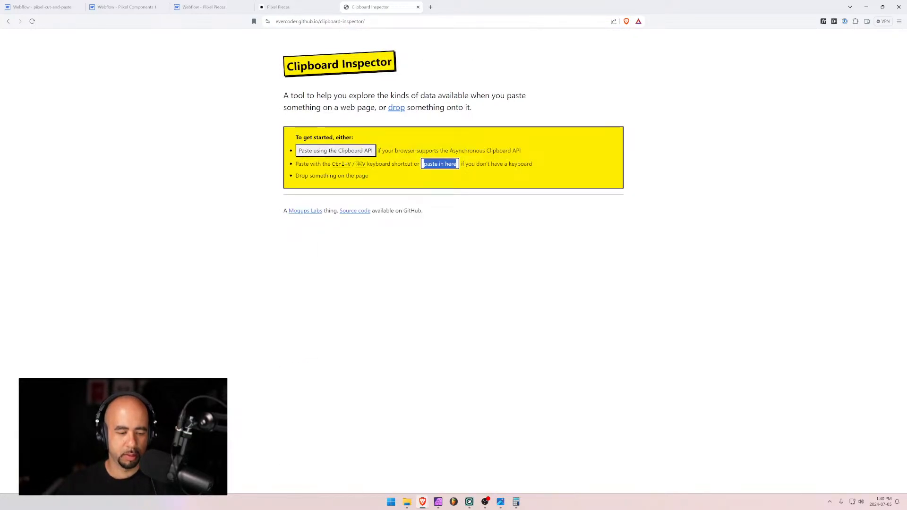
pyautogui.hotkey('ctrl', 'v')
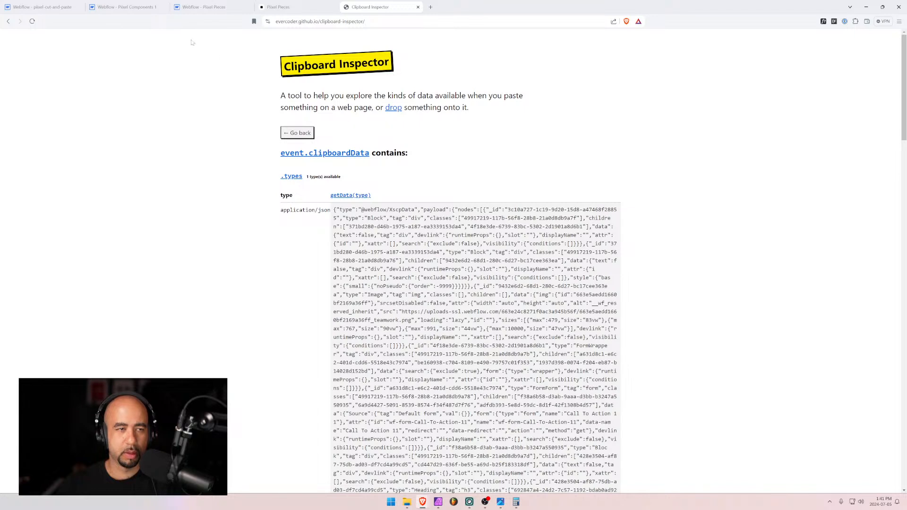
pyautogui.click(134, 7)
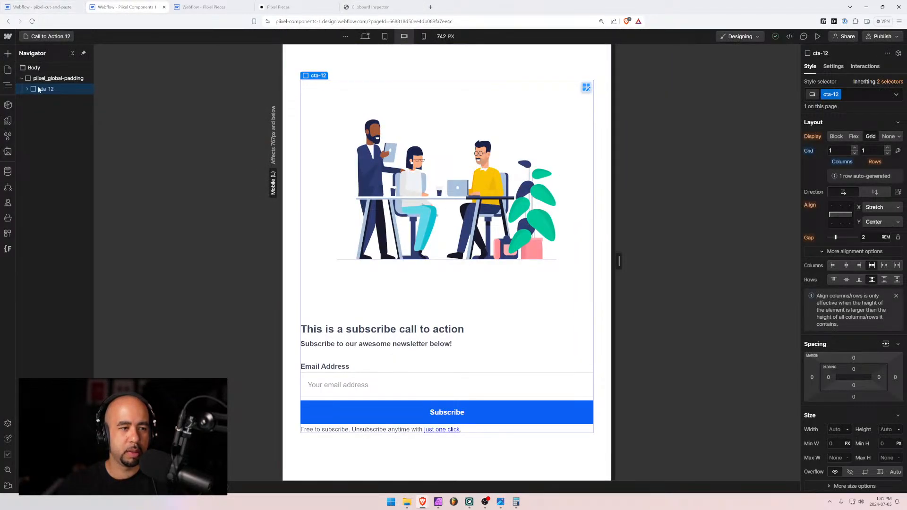
# Clear and re-paste the component data in Clipboard Inspector, then return to the Call to Action 12 page
pyautogui.click(373, 7)
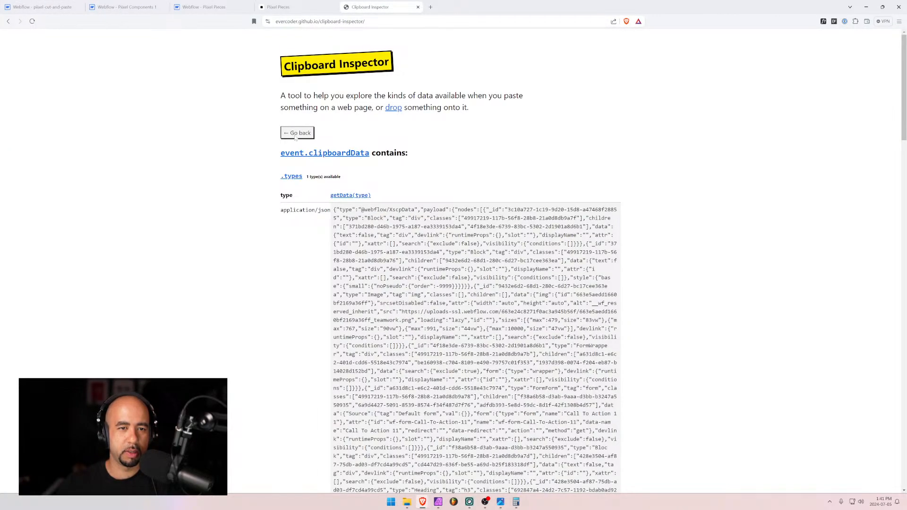
pyautogui.click(295, 135)
pyautogui.click(442, 164)
pyautogui.hotkey('ctrl', 'v')
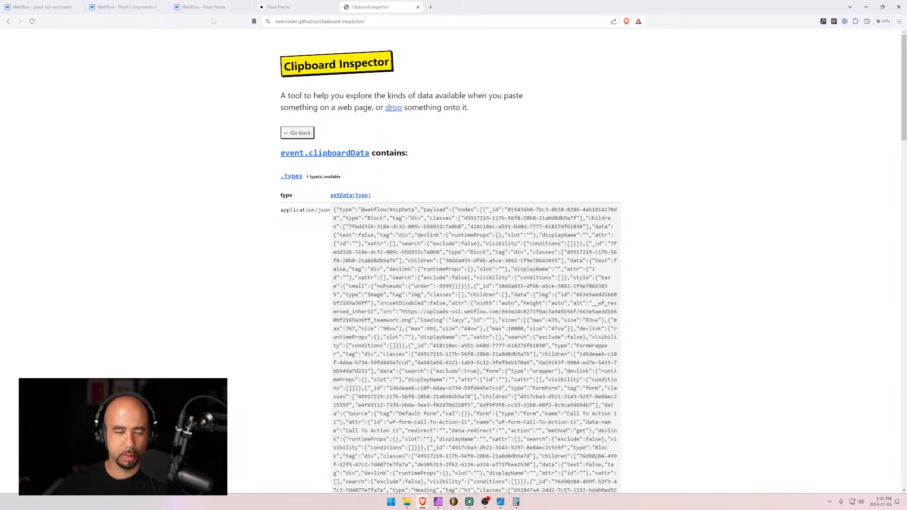
pyautogui.click(45, 8)
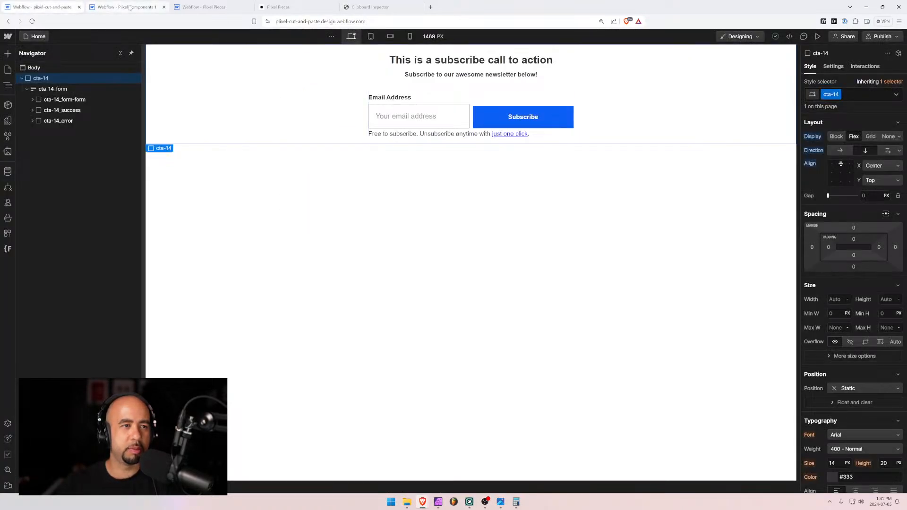
pyautogui.click(203, 7)
pyautogui.click(130, 7)
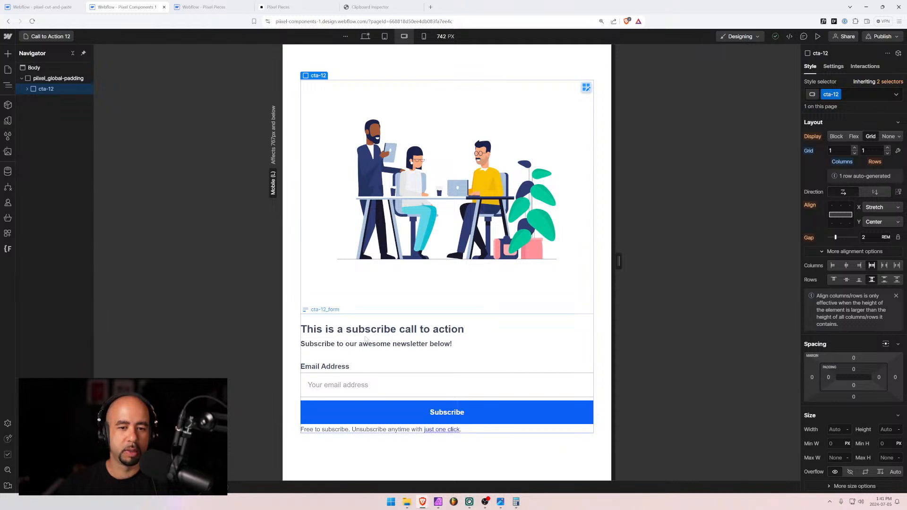
# Change the cta-12 email field's name from 11 to 'Call To Action 12 Email' and reselect cta-12
pyautogui.click(369, 384)
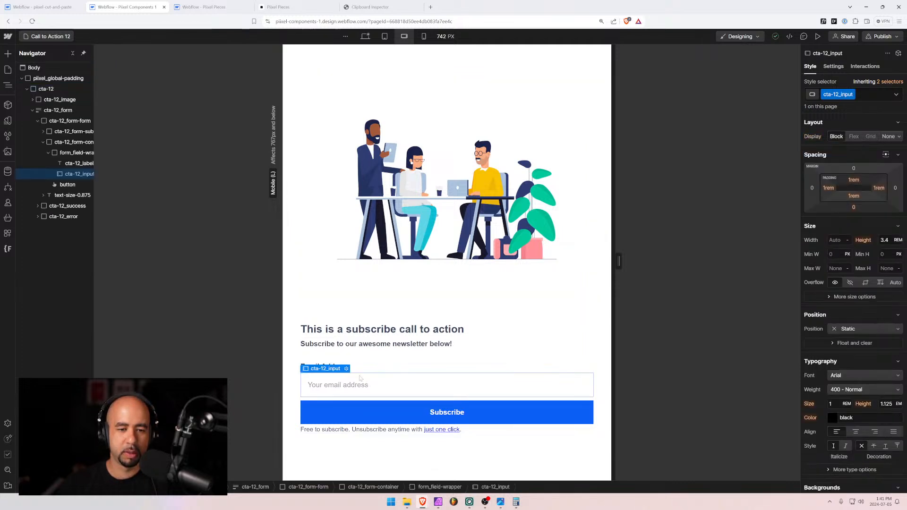
pyautogui.click(832, 67)
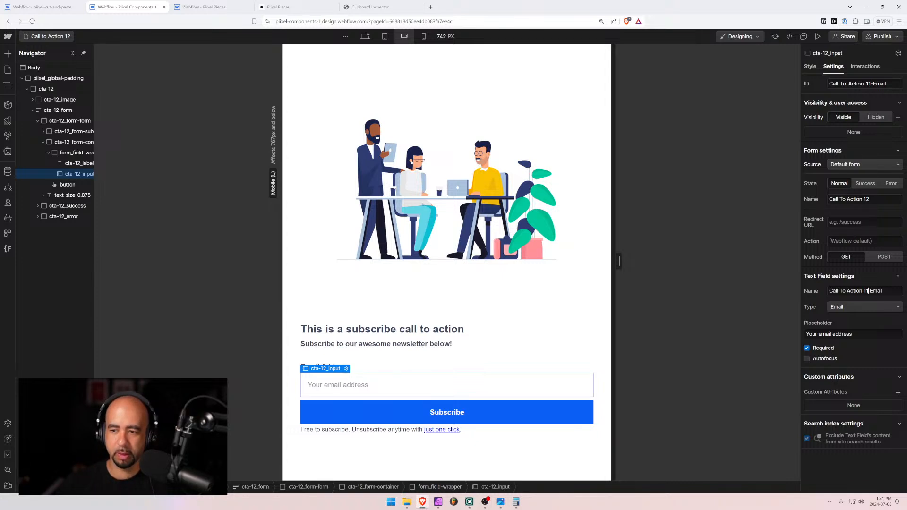
pyautogui.press('BackSpace')
pyautogui.write('2')
pyautogui.press('Tab')
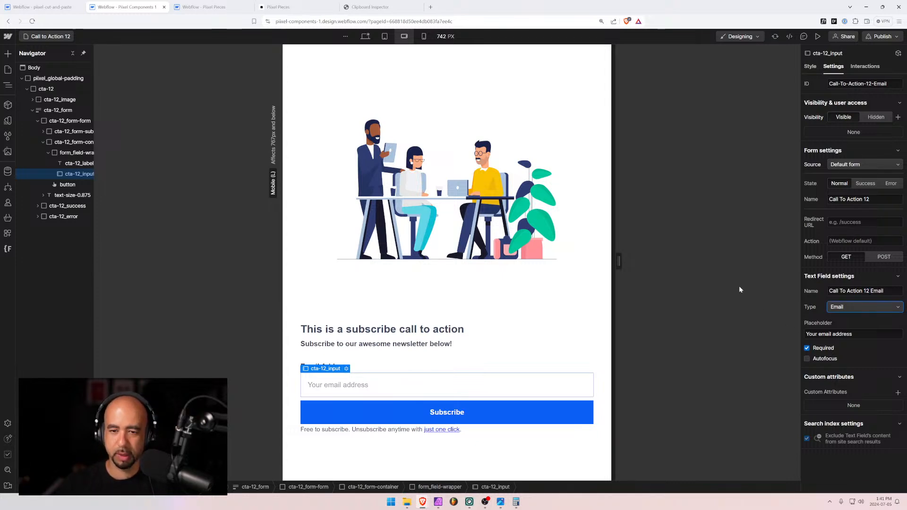
pyautogui.click(34, 90)
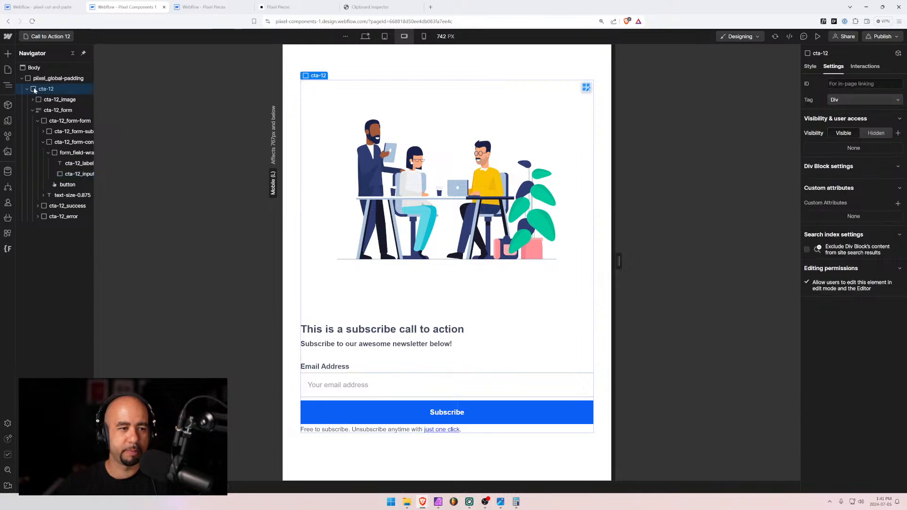
pyautogui.click(369, 6)
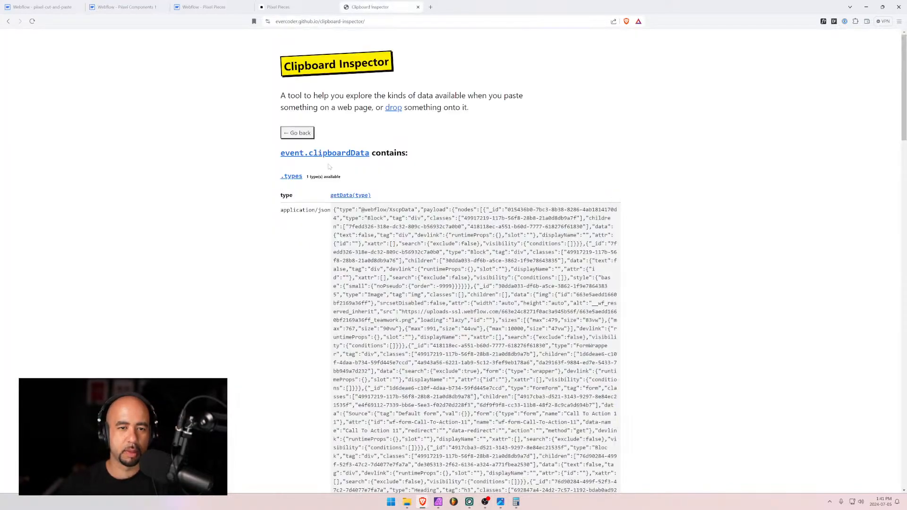
# Reload Clipboard Inspector, paste the updated cta-12 data, select all its JSON, and return to the CMS item
pyautogui.hotkey('ctrl', 'r')
pyautogui.click(435, 162)
pyautogui.hotkey('ctrl', 'v')
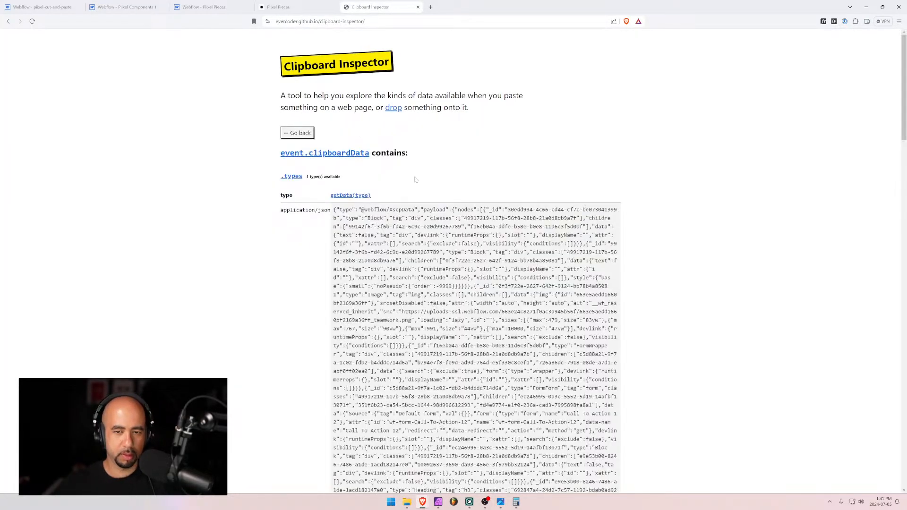
pyautogui.moveTo(334, 210); pyautogui.dragTo(396, 343)
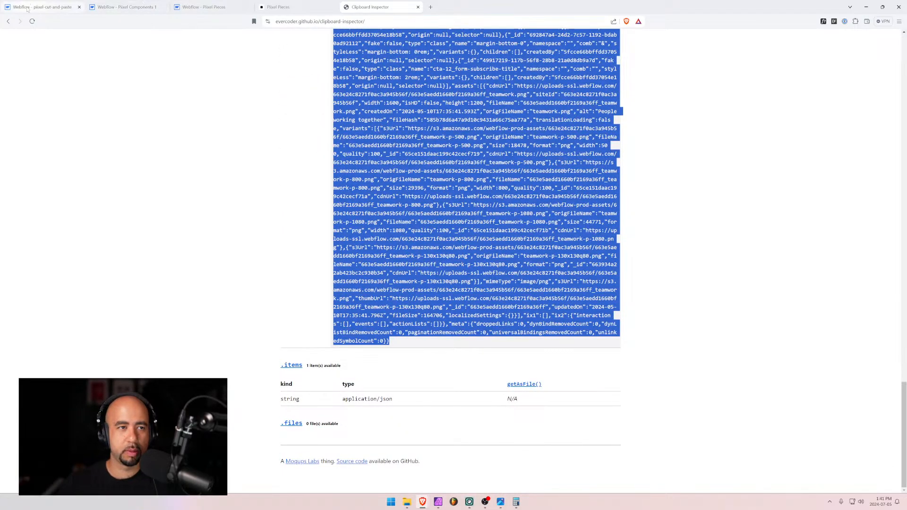
pyautogui.click(215, 5)
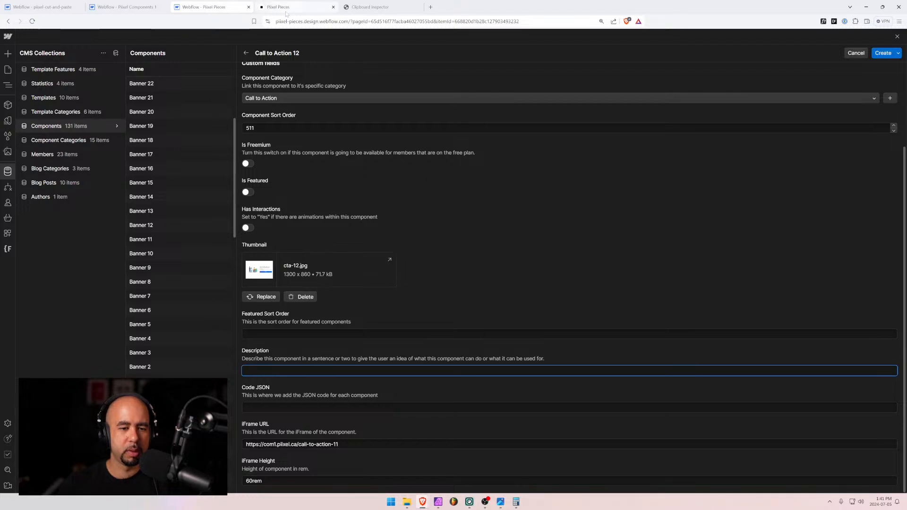
# Paste the JSON into Code JSON, end the iFrame URL with call-to-action-12, and create Call to Action 12
pyautogui.press('Tab')
pyautogui.hotkey('ctrl', 'v')
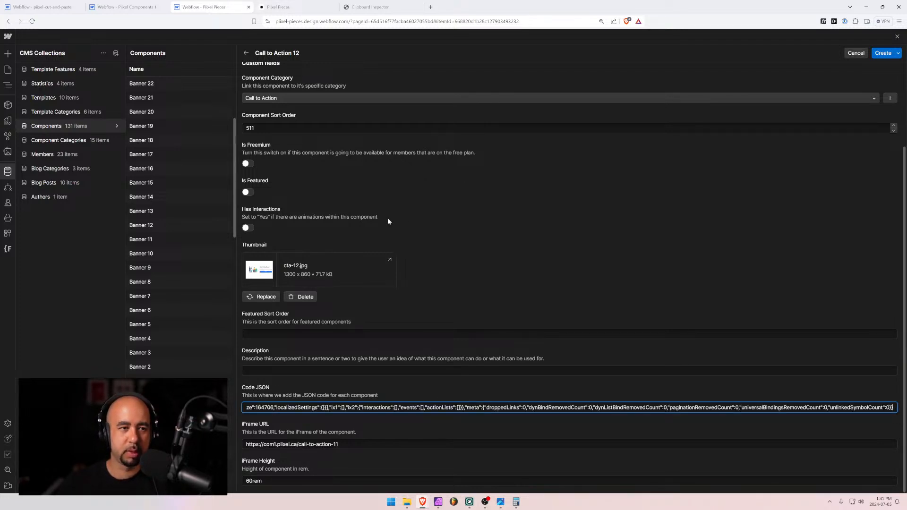
pyautogui.scroll(3, 388, 218)
pyautogui.scroll(3, 212, 208)
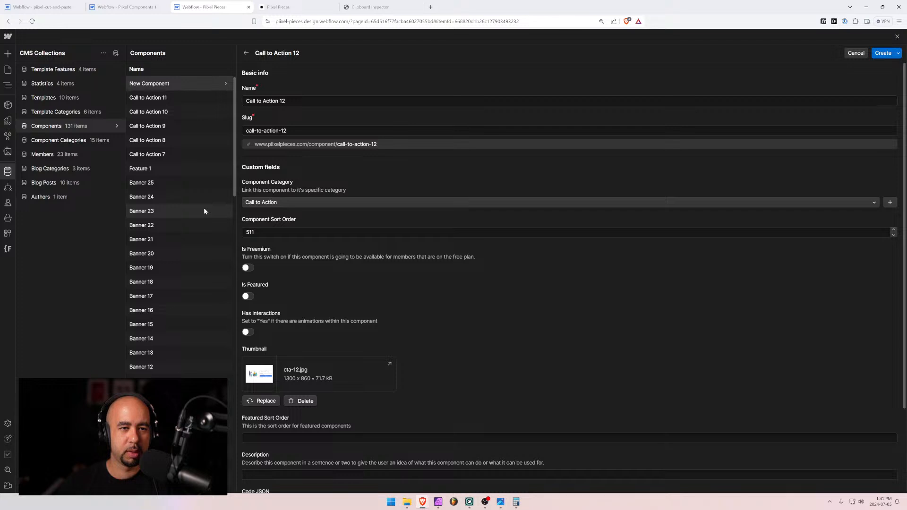
pyautogui.scroll(-8, 208, 212)
pyautogui.scroll(-2, 283, 330)
pyautogui.click(341, 444)
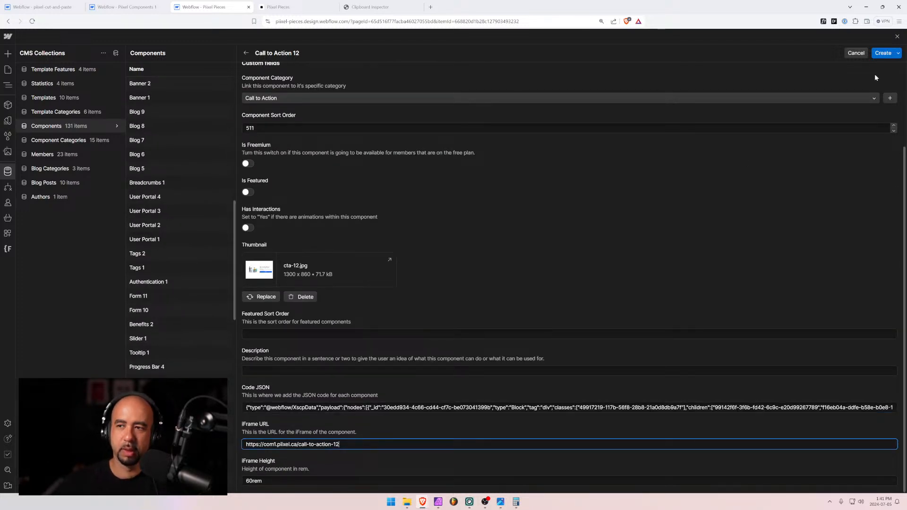
pyautogui.click(882, 53)
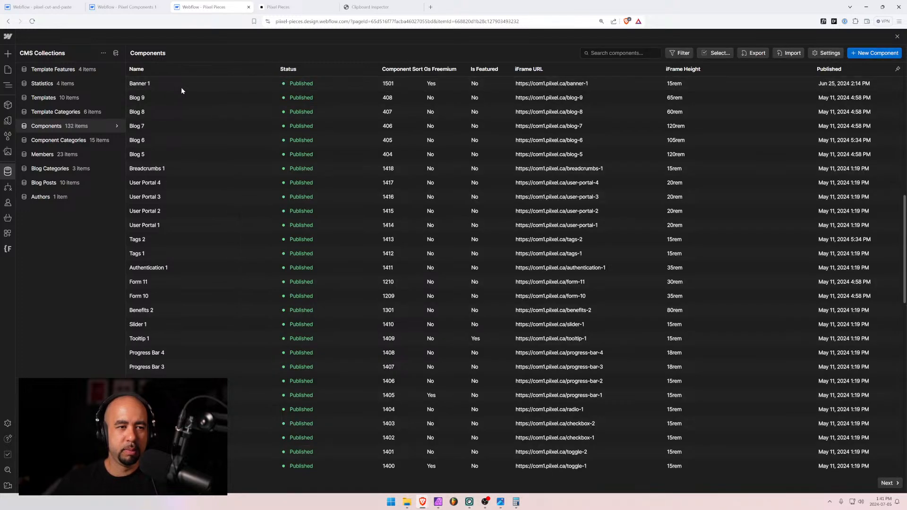
# Copy Call to Action 11's description into Call to Action 12's empty Description
pyautogui.scroll(5, 200, 204)
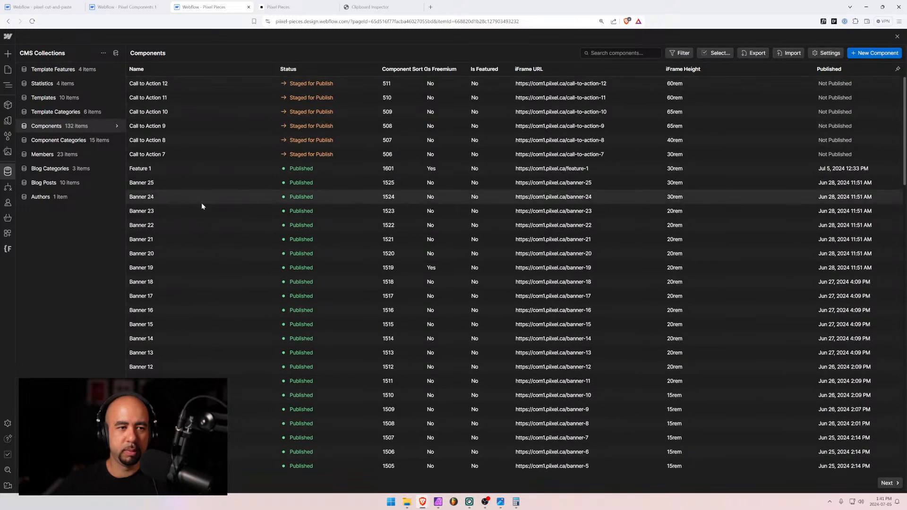
pyautogui.click(208, 95)
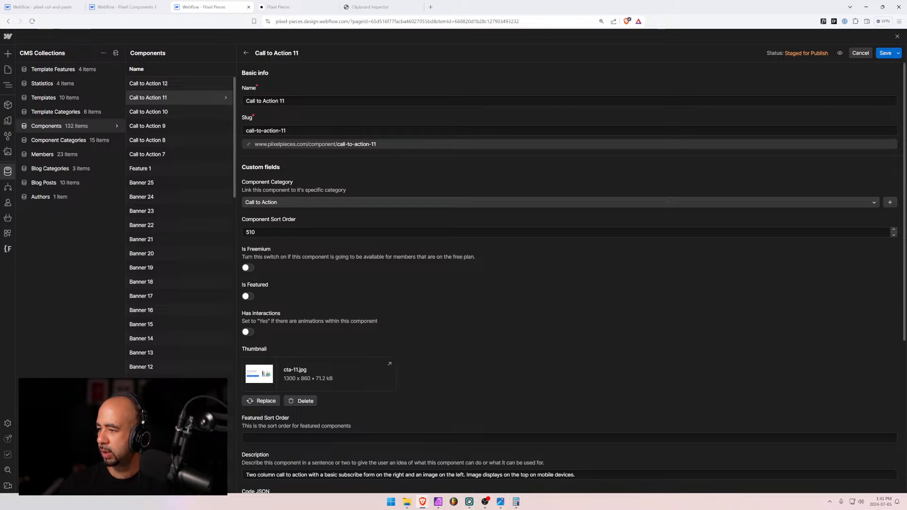
pyautogui.scroll(-4, 373, 349)
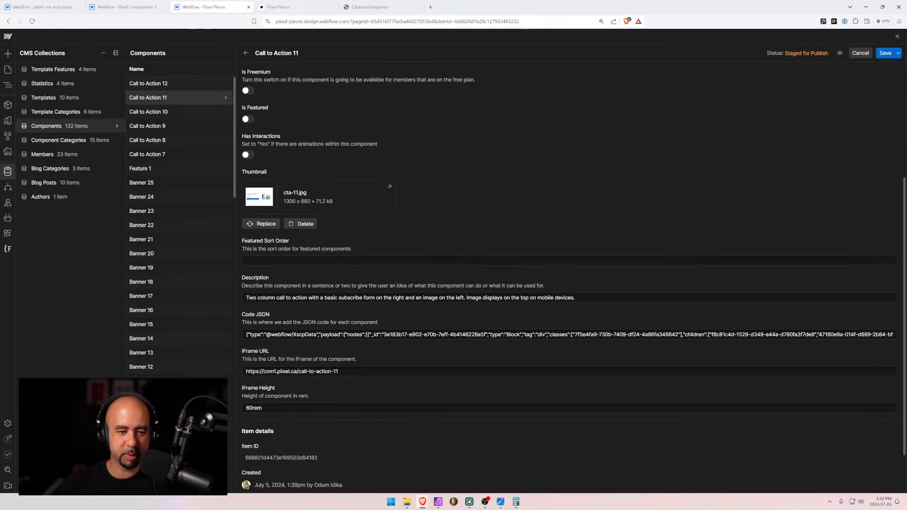
pyautogui.moveTo(578, 298); pyautogui.dragTo(205, 306)
pyautogui.hotkey('ctrl', 'c')
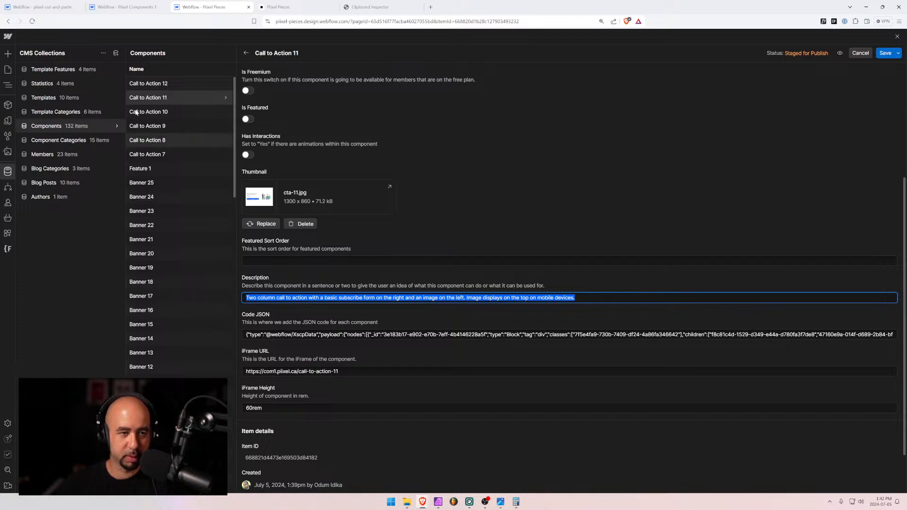
pyautogui.click(148, 83)
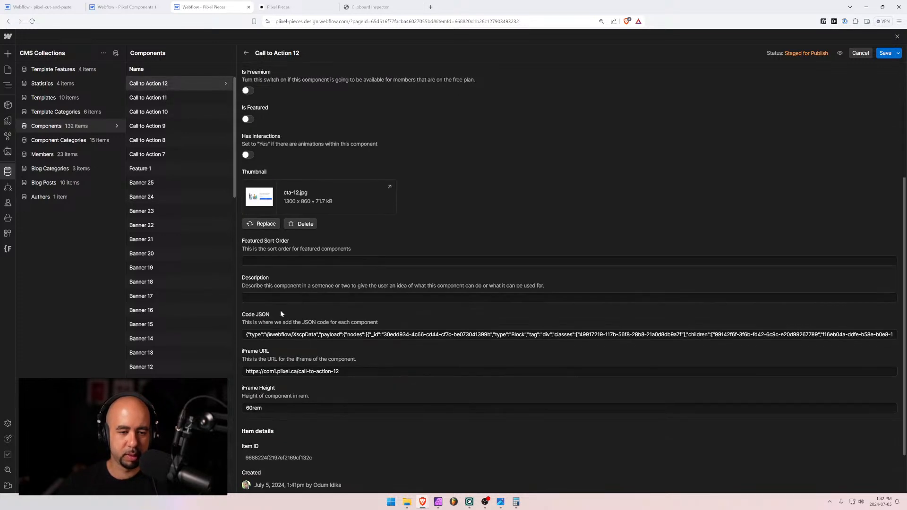
pyautogui.click(280, 298)
pyautogui.hotkey('ctrl', 'v')
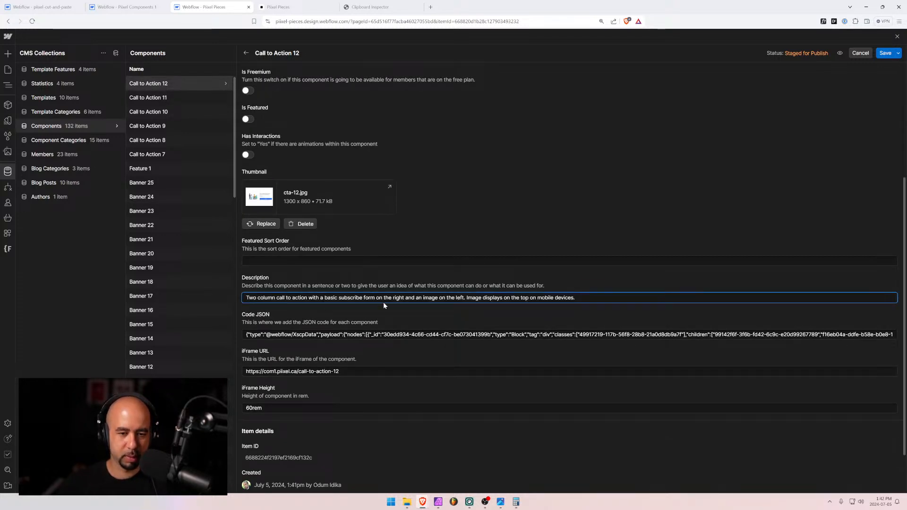
# Swap left/right in Call to Action 12's description, then undo the swaps and save it
pyautogui.doubleClick(398, 298)
pyautogui.write('left')
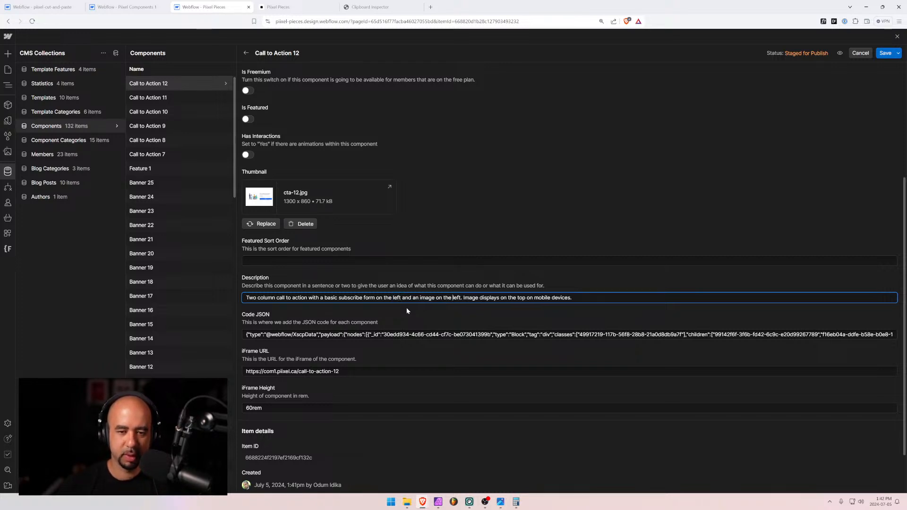
pyautogui.hotkey('shift', 'Right')
pyautogui.hotkey('shift', 'Right')
pyautogui.write('rightg')
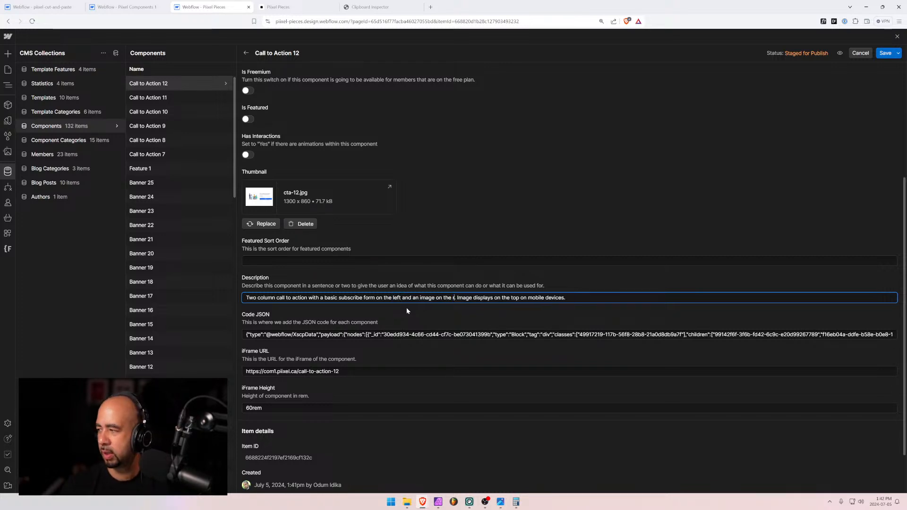
pyautogui.press('BackSpace')
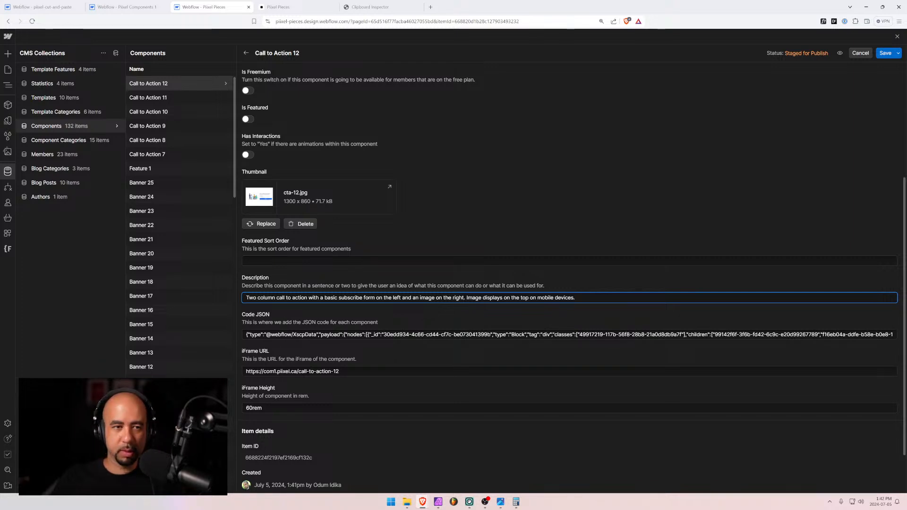
pyautogui.hotkey('alt', 'Tab')
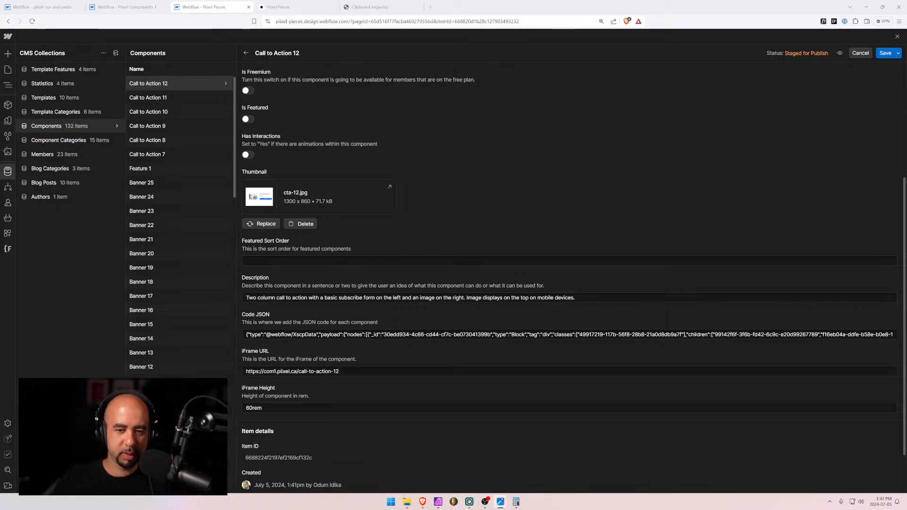
pyautogui.hotkey('alt', 'Tab')
pyautogui.hotkey('ctrl', 'z')
pyautogui.hotkey('ctrl', 'z')
pyautogui.hotkey('ctrl', 'z')
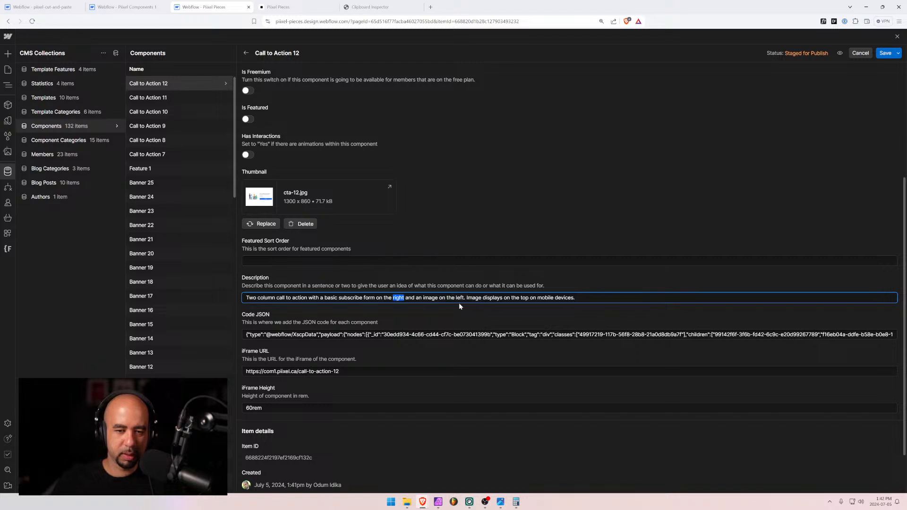
pyautogui.click(885, 53)
# Correct Call to Action 11's description to form on the left, image on the right, and save
pyautogui.click(158, 97)
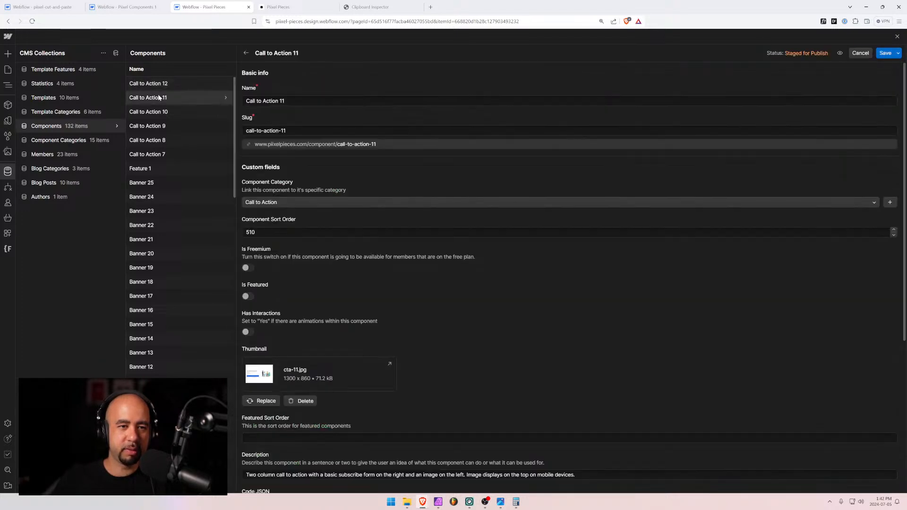
pyautogui.scroll(-2, 311, 345)
pyautogui.scroll(-1, 321, 355)
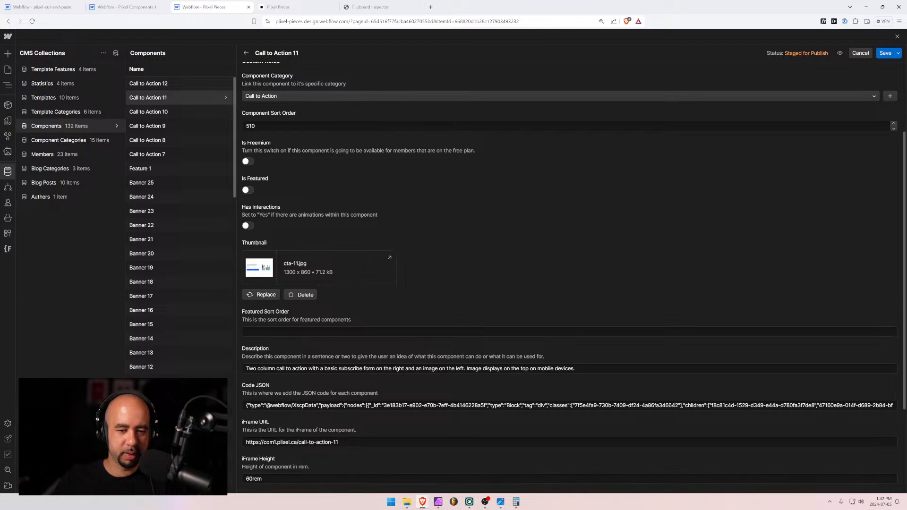
pyautogui.doubleClick(403, 373)
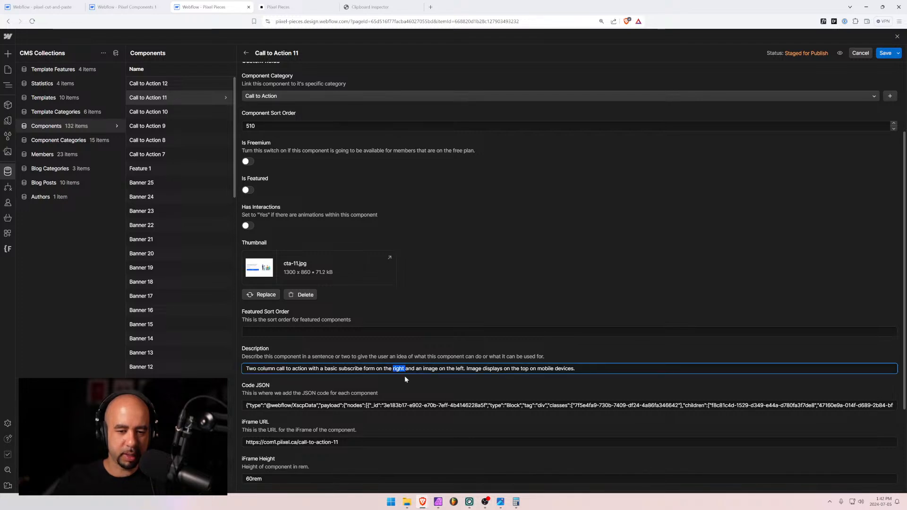
pyautogui.write('left')
pyautogui.hotkey('ctrl', 'Right')
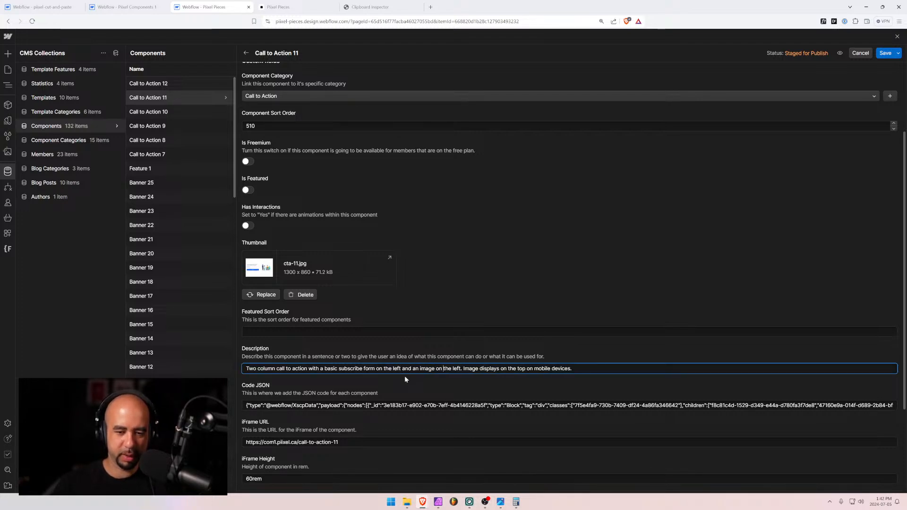
pyautogui.hotkey('shift', 'Right')
pyautogui.hotkey('shift', 'Right')
pyautogui.hotkey('shift', 'Right')
pyautogui.write('rig')
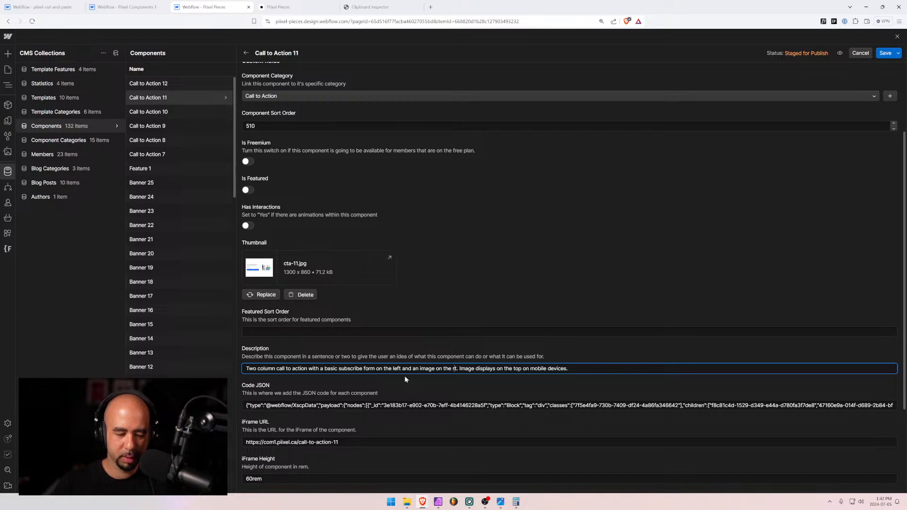
pyautogui.write('ht')
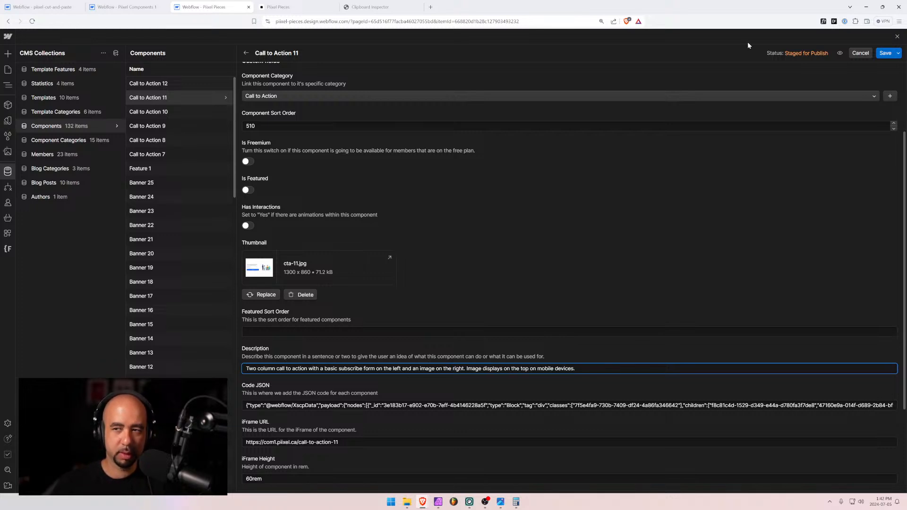
pyautogui.click(883, 53)
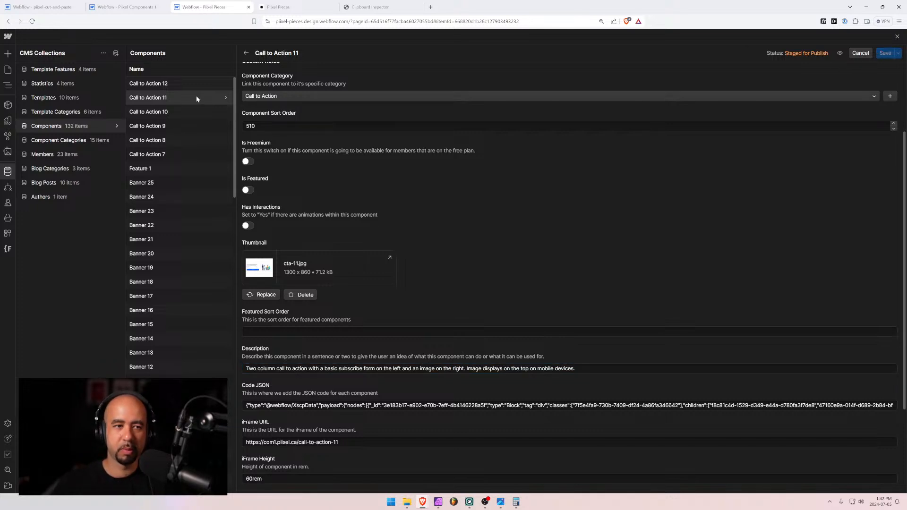
# Open Call to Action 12 and select its whole iFrame URL to copy
pyautogui.click(189, 82)
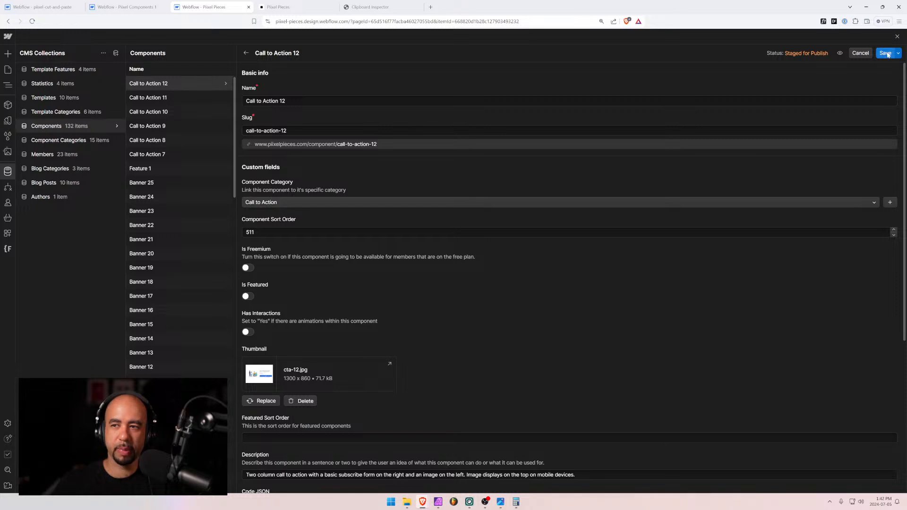
pyautogui.scroll(-5, 337, 382)
pyautogui.moveTo(350, 314); pyautogui.dragTo(155, 296)
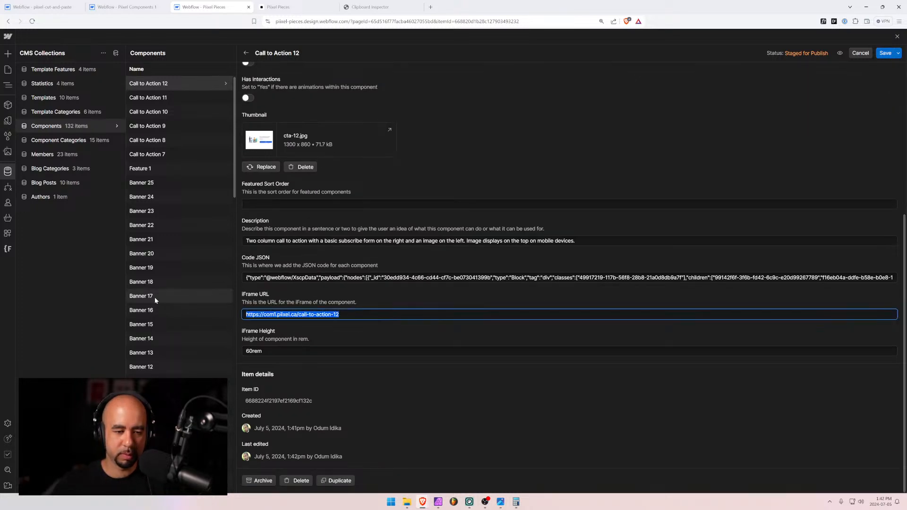
# Create a new Call to Action 13 item with Call to Action category and sort order 512
pyautogui.click(882, 55)
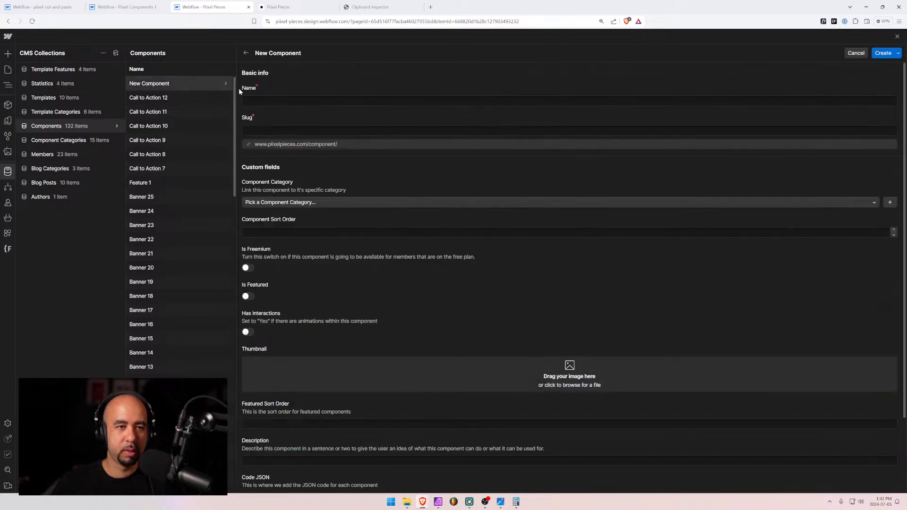
pyautogui.write('Call to Action 13')
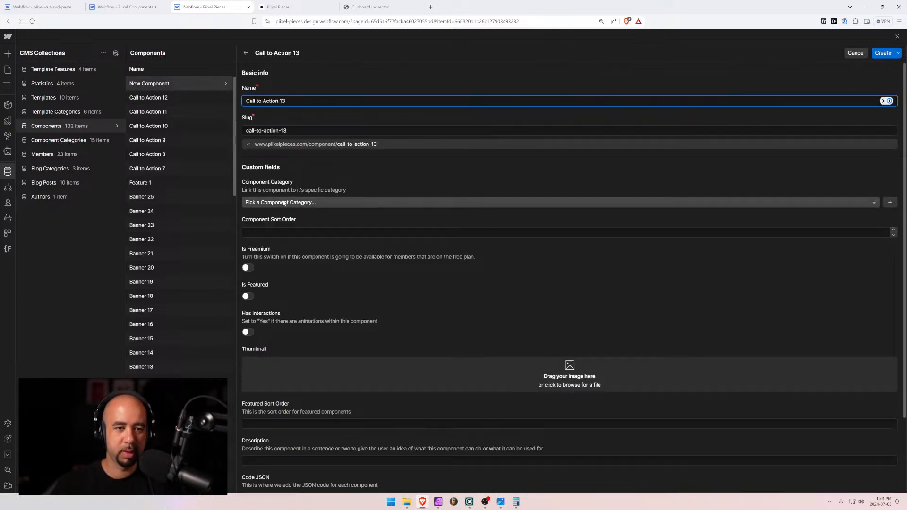
pyautogui.click(265, 202)
pyautogui.write('ca')
pyautogui.press('Down')
pyautogui.press('Down')
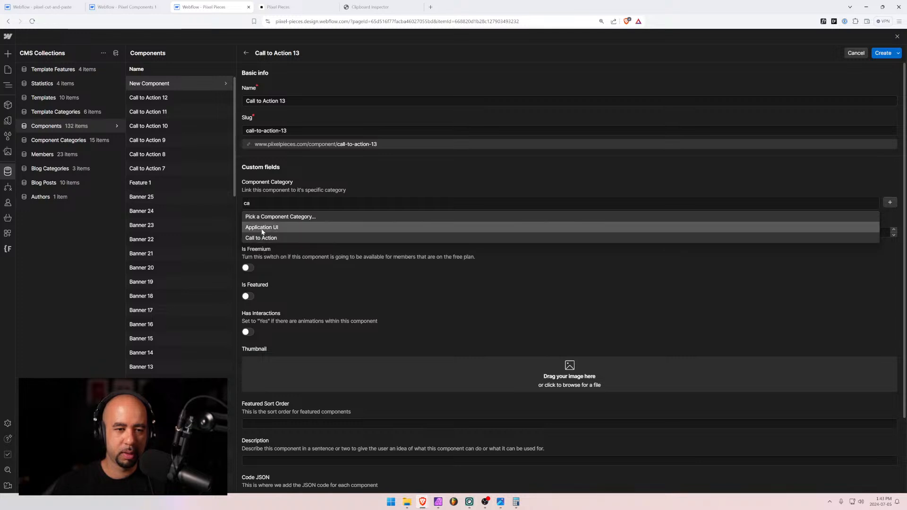
pyautogui.press('Return')
pyautogui.press('Tab')
pyautogui.write('512')
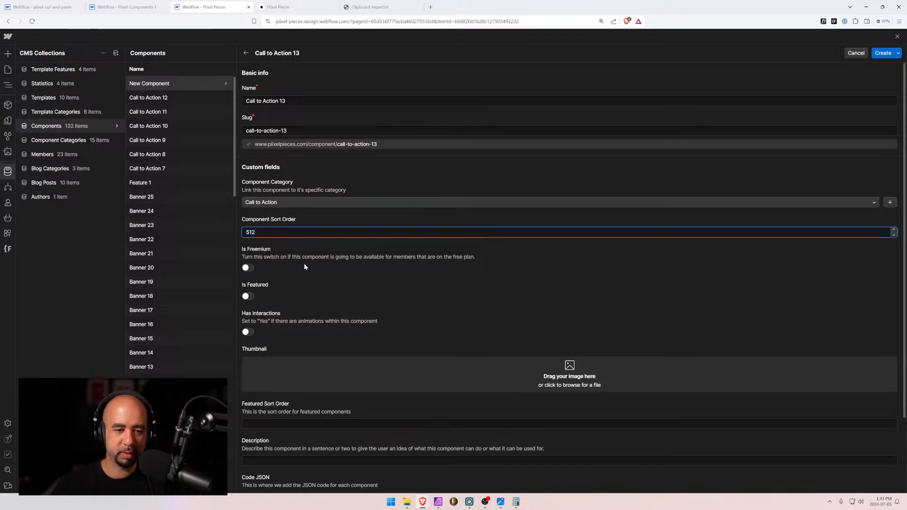
# Add cta-13.jpg as thumbnail, paste the copied iFrame URL, and set iFrame height to 30rem
pyautogui.scroll(-2, 804, 291)
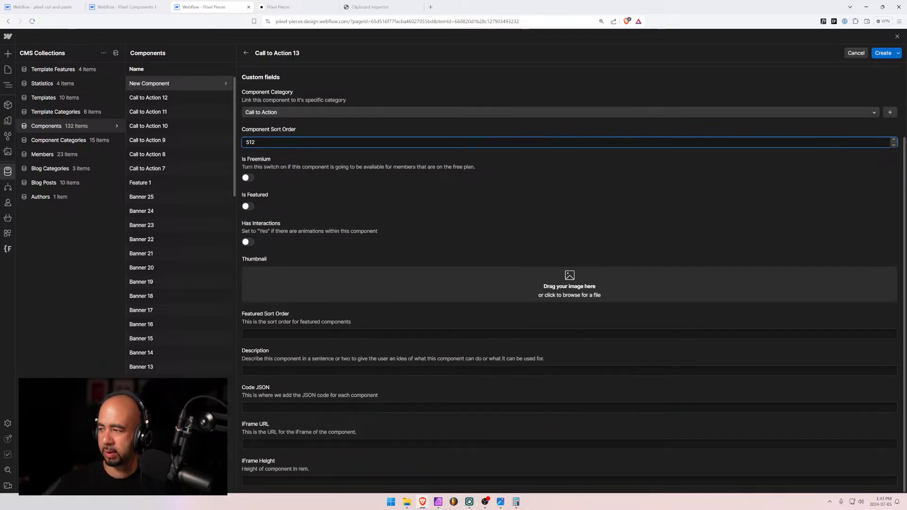
pyautogui.click(407, 501)
pyautogui.moveTo(906, 340); pyautogui.dragTo(324, 273)
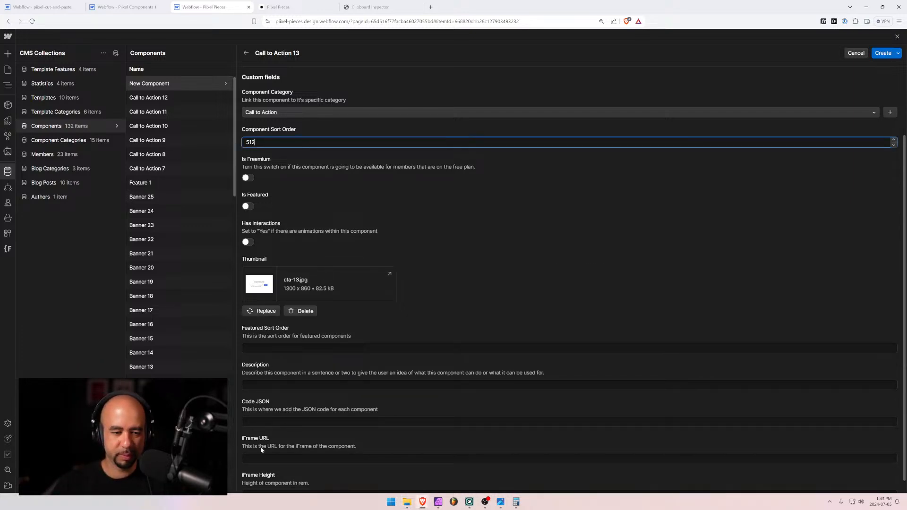
pyautogui.click(251, 458)
pyautogui.write('https://com1.pixel.ca/call-to-action-12')
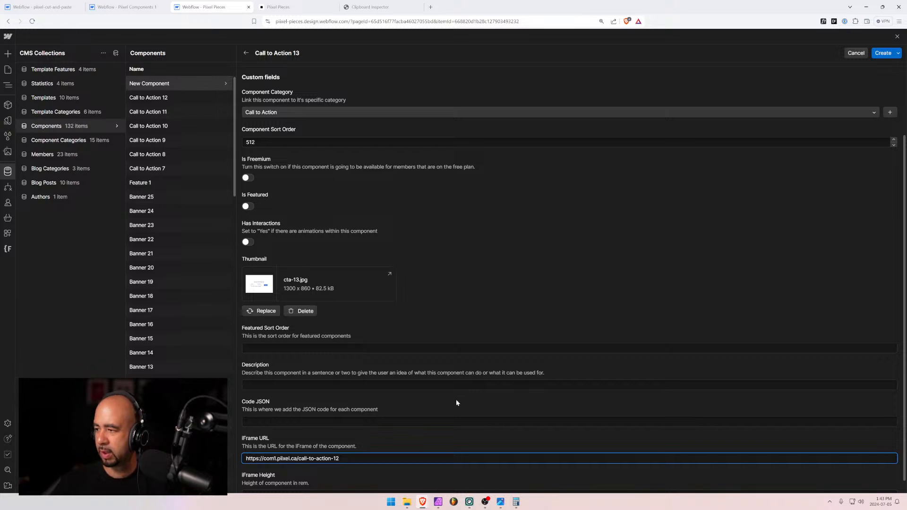
pyautogui.scroll(-1, 434, 392)
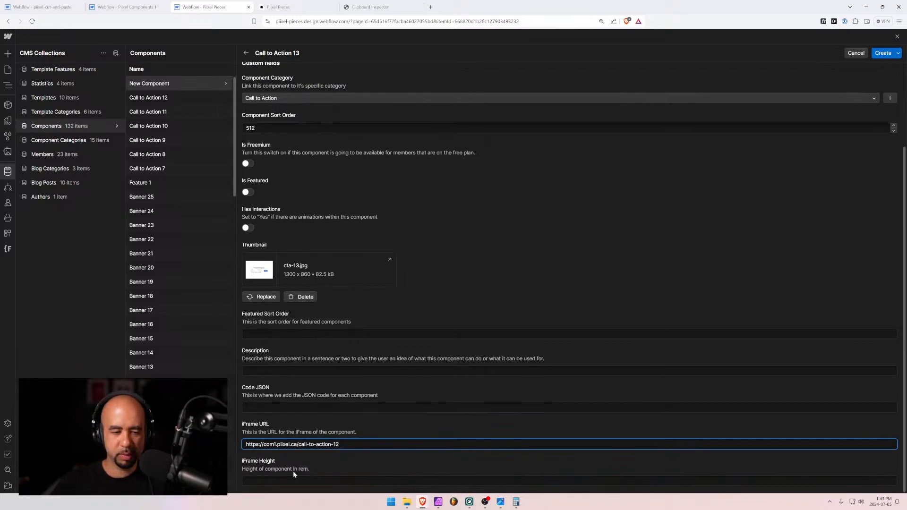
pyautogui.click(285, 478)
pyautogui.write('30rem')
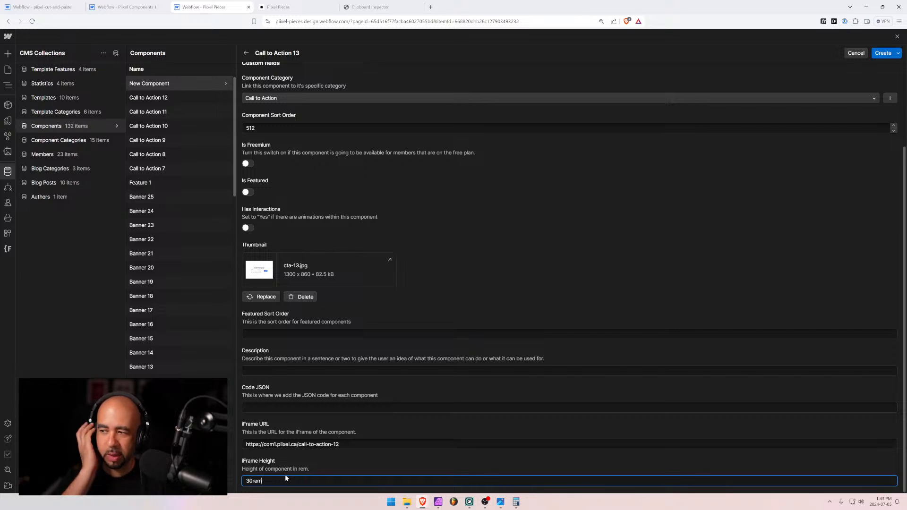
pyautogui.click(319, 408)
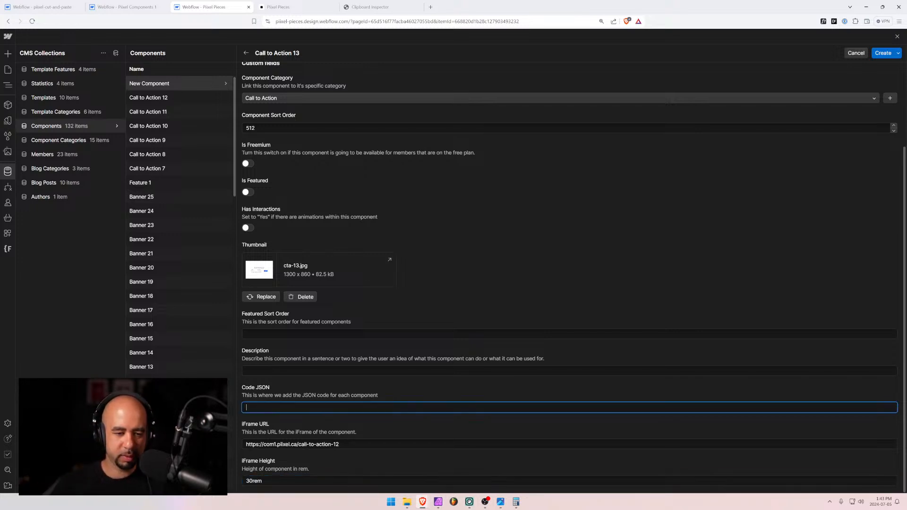
pyautogui.click(286, 367)
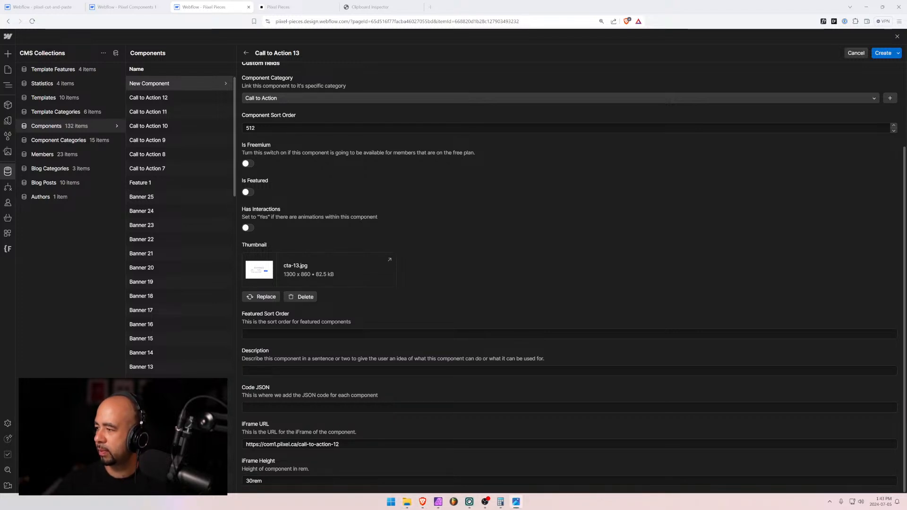
# Type a Code JSON sentence about a centered heading, subheading and subscribe form
pyautogui.click(275, 408)
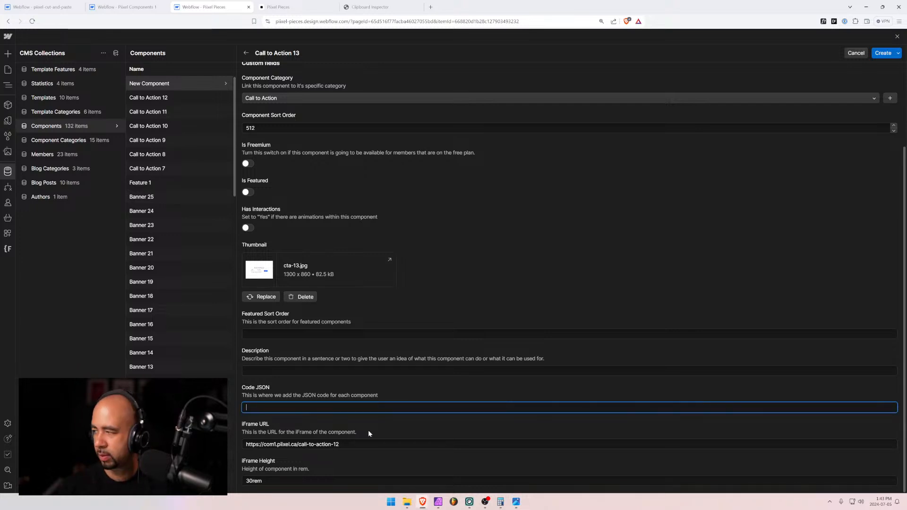
pyautogui.write('test')
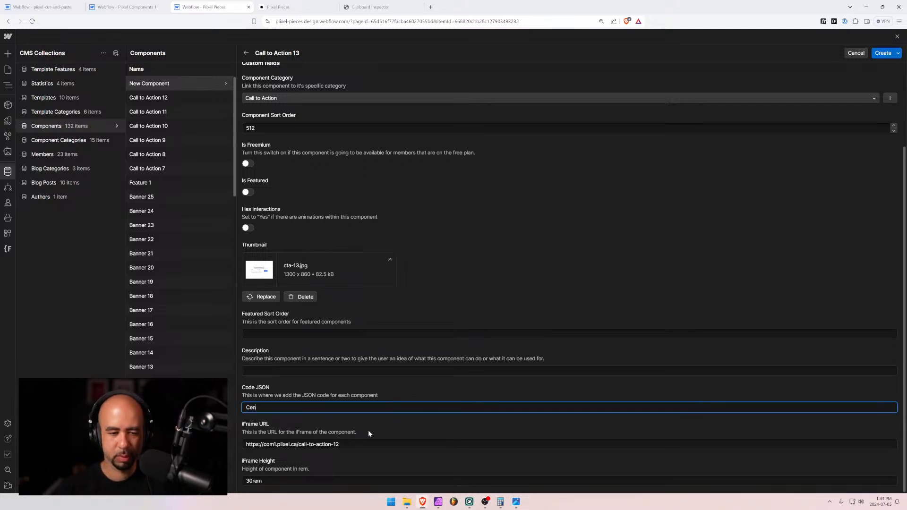
pyautogui.press('BackSpace')
pyautogui.press('BackSpace')
pyautogui.press('BackSpace')
pyautogui.press('BackSpace')
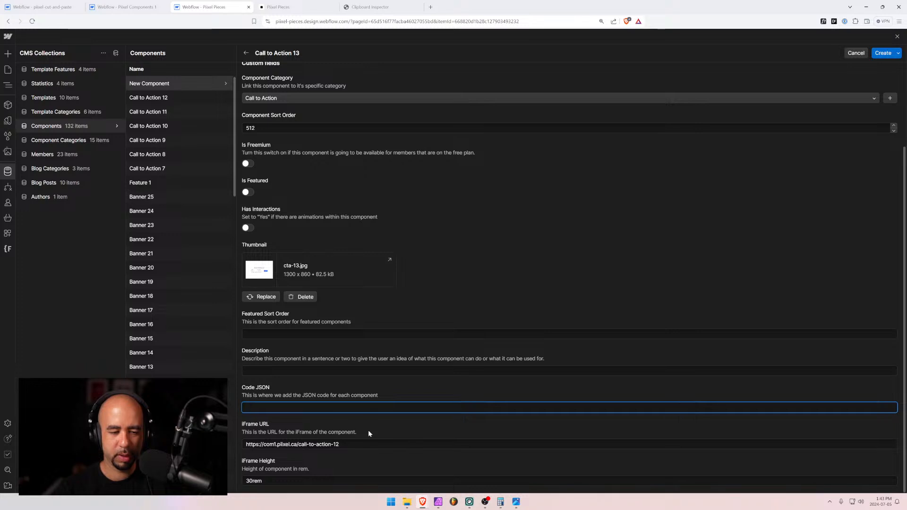
pyautogui.write('asd')
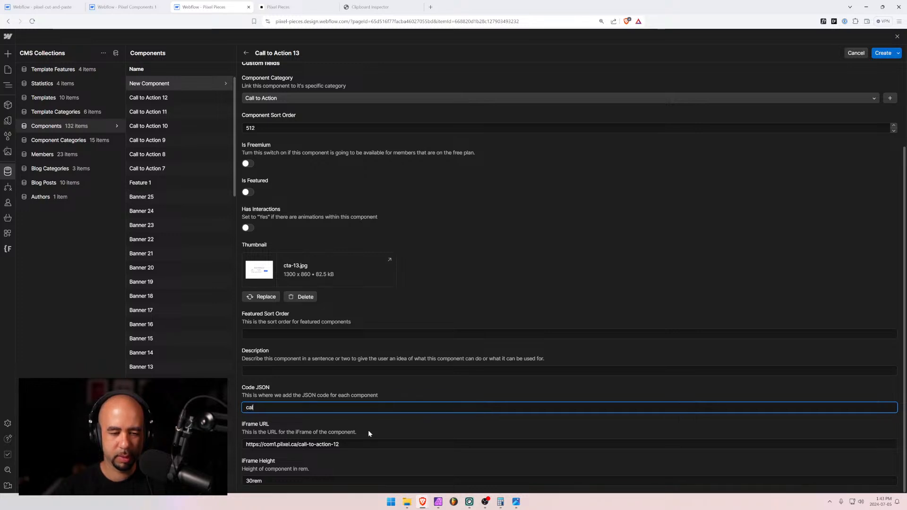
pyautogui.press('BackSpace')
pyautogui.press('BackSpace')
pyautogui.press('BackSpace')
pyautogui.write('Call to a')
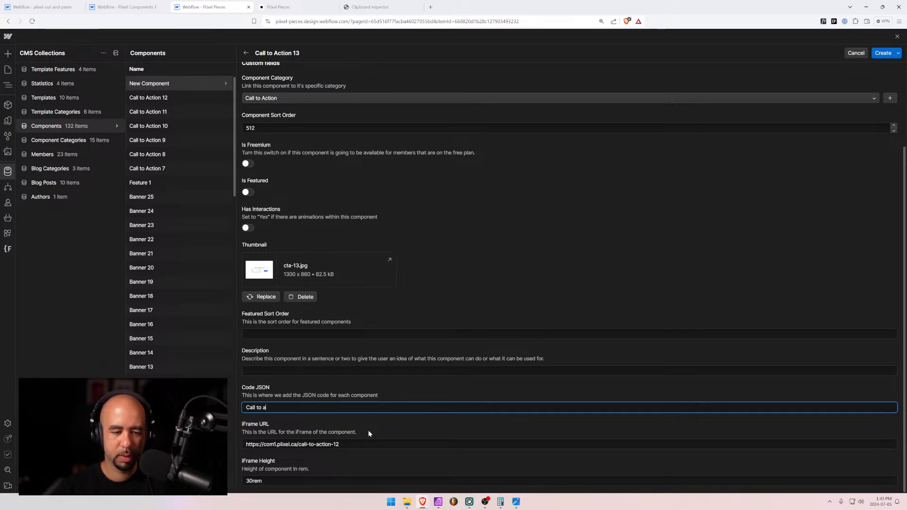
pyautogui.write('ction with c')
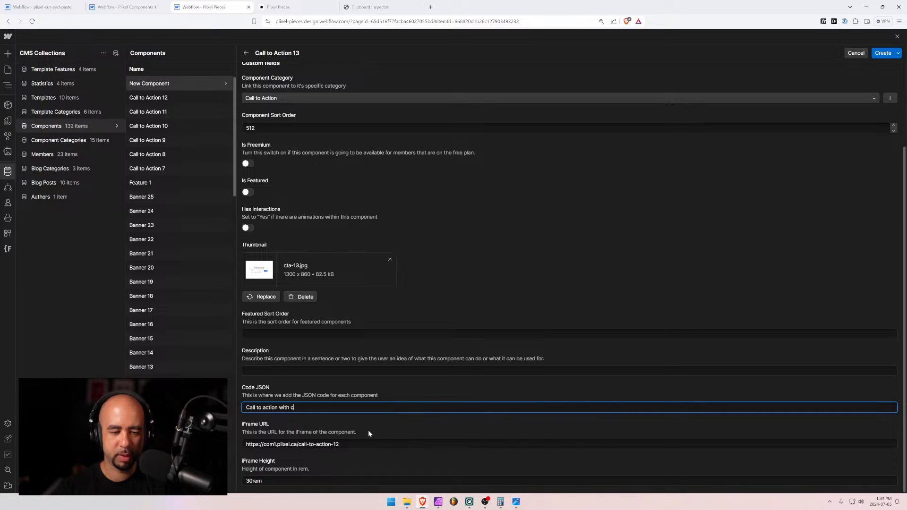
pyautogui.write('entered t')
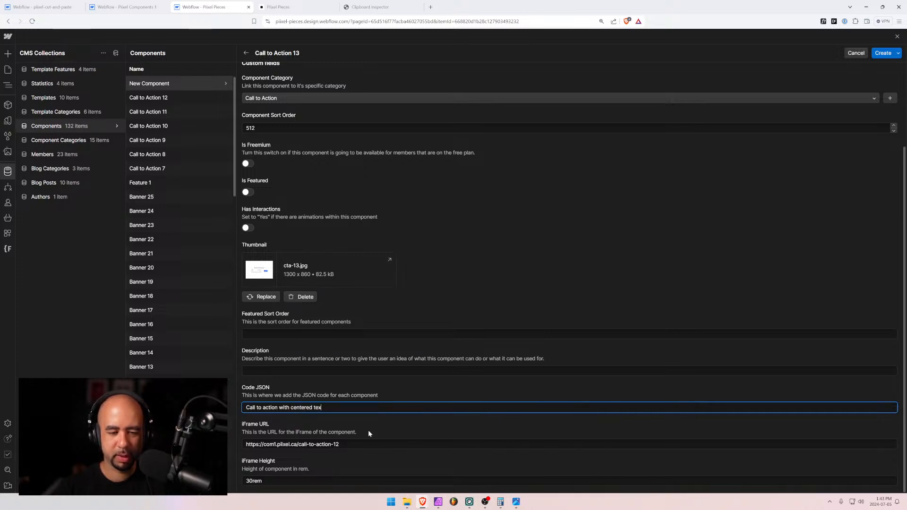
pyautogui.write('heading')
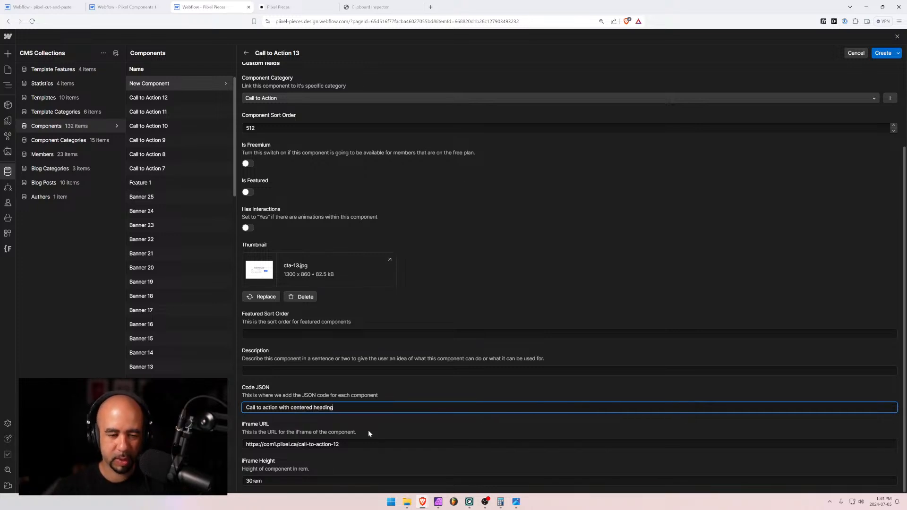
pyautogui.write(' and sub')
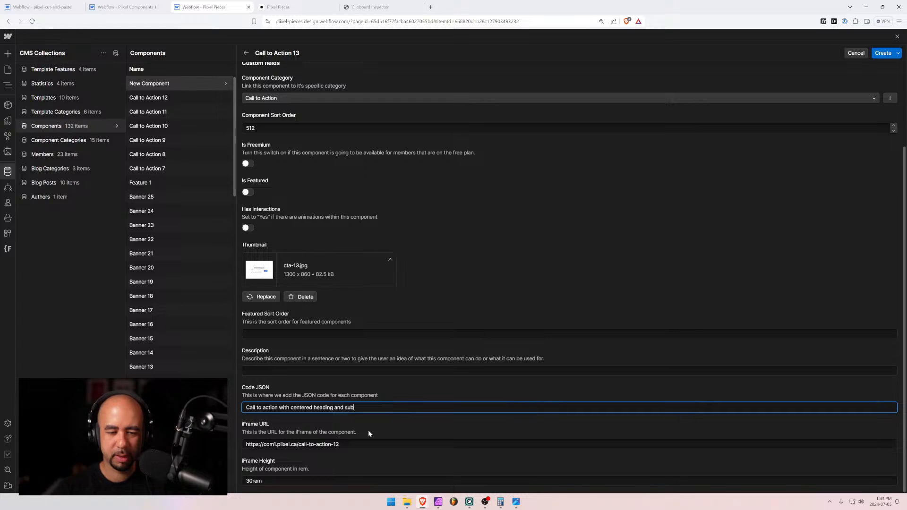
pyautogui.write('heading with ')
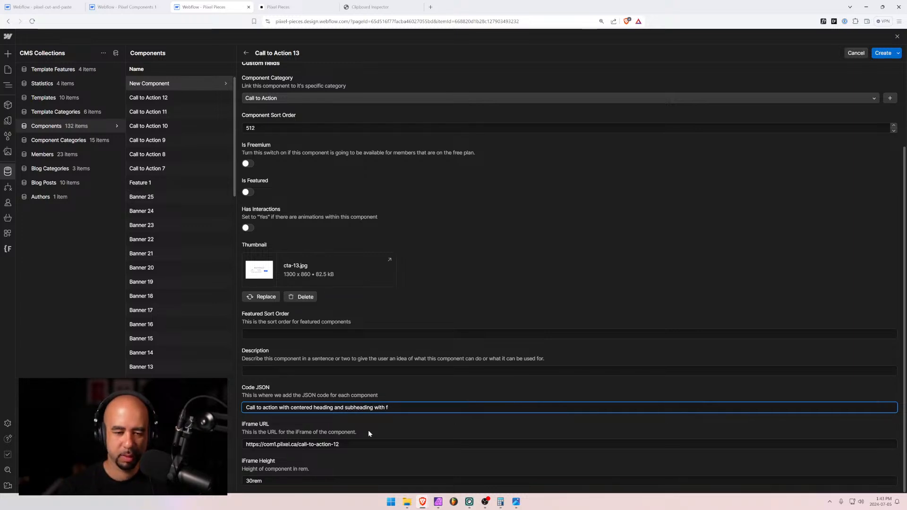
pyautogui.write('full')
pyautogui.write('su')
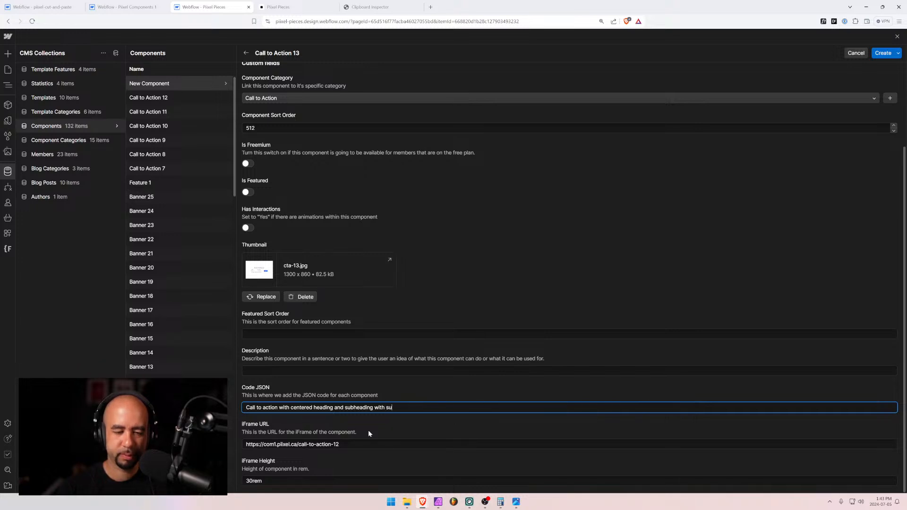
pyautogui.write('bscribe')
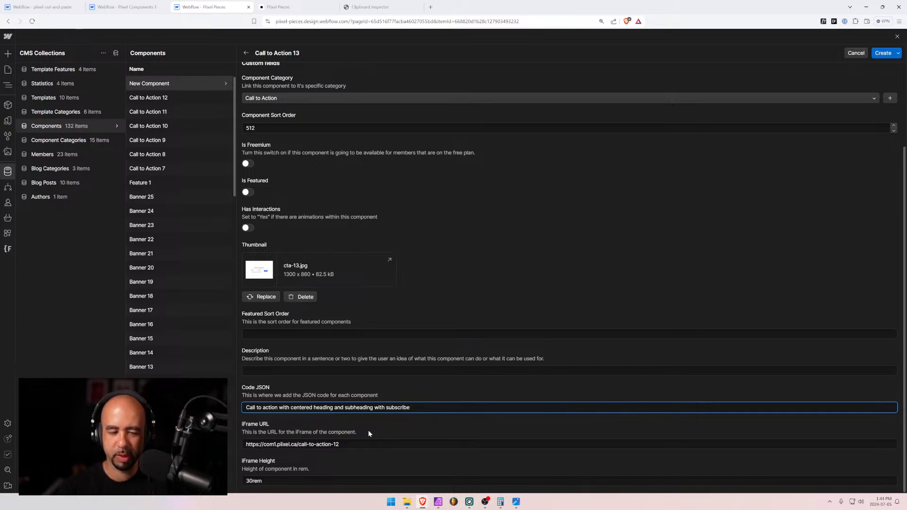
pyautogui.write(' form')
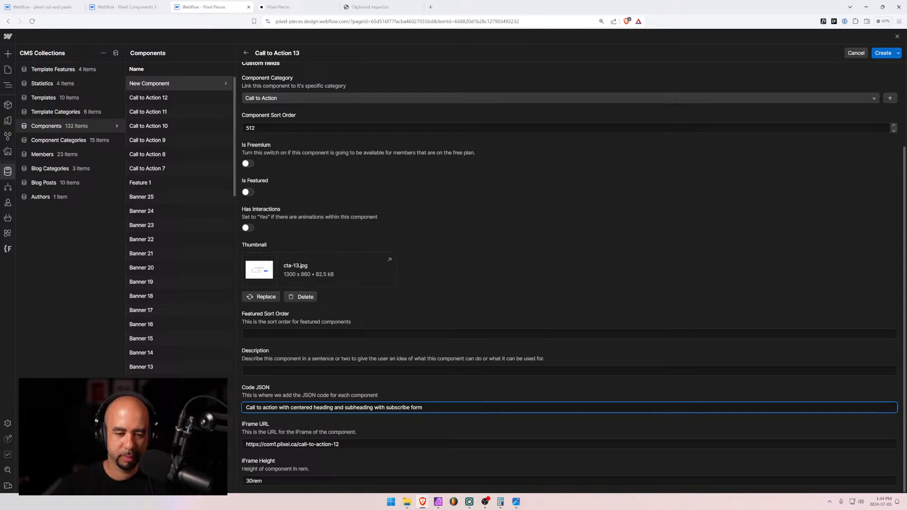
# Reword the sentence with commas, ending it 'form with name and email fields'
pyautogui.hotkey('shift', 'Left')
pyautogui.hotkey('shift', 'Left')
pyautogui.hotkey('shift', 'Left')
pyautogui.press('BackSpace')
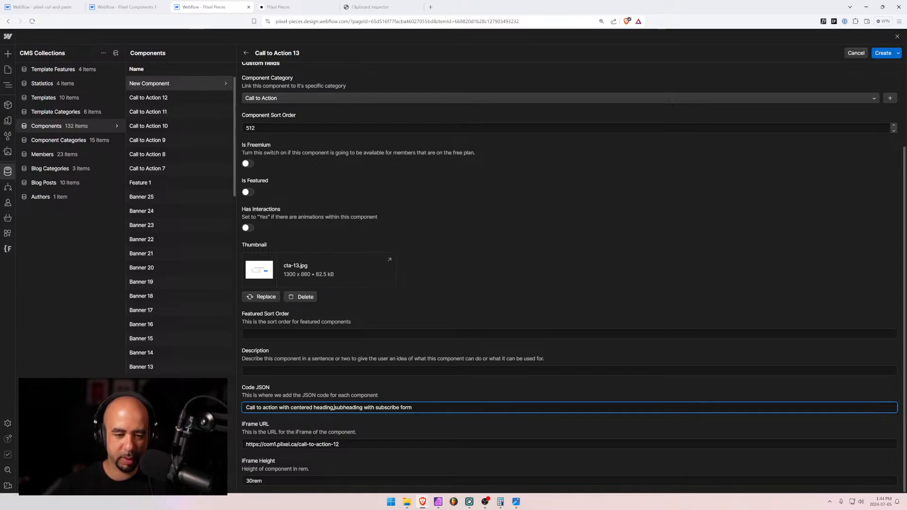
pyautogui.write(',')
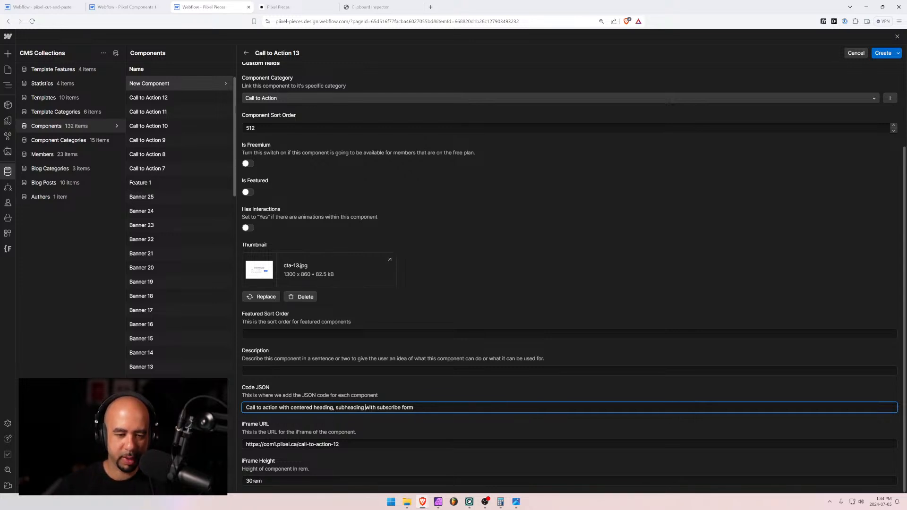
pyautogui.write(', and')
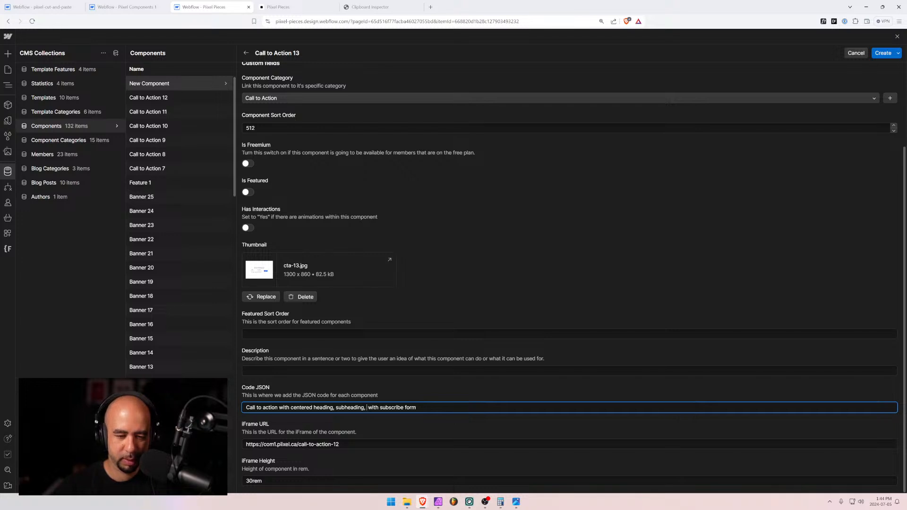
pyautogui.hotkey('ctrl', 'shift', 'Right')
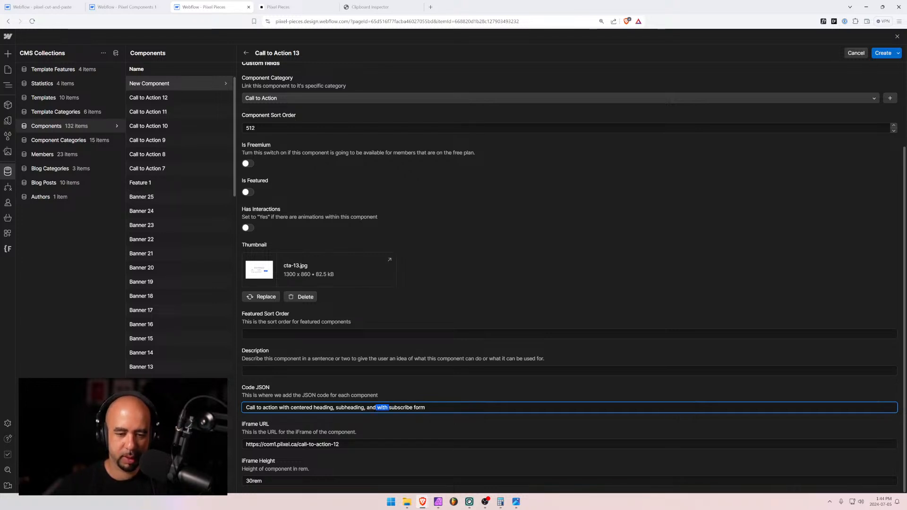
pyautogui.write('\\')
pyautogui.press('BackSpace')
pyautogui.write('form')
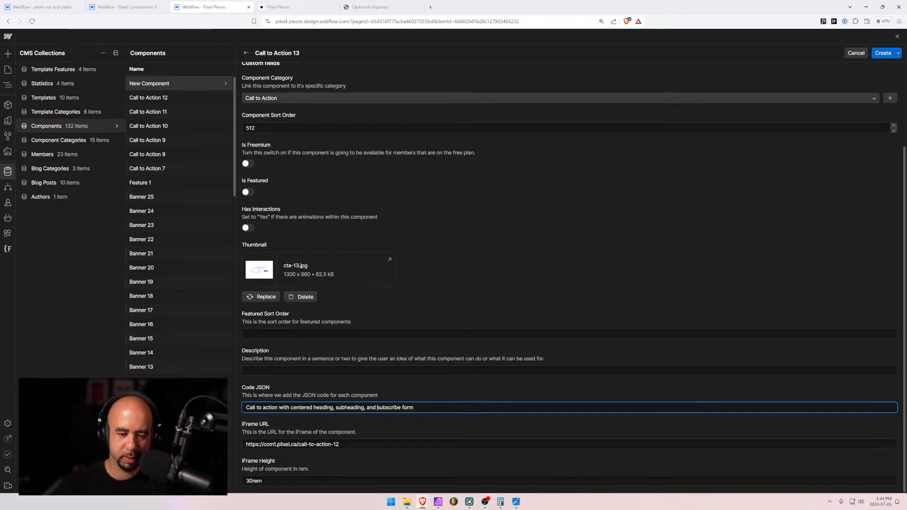
pyautogui.write(' with')
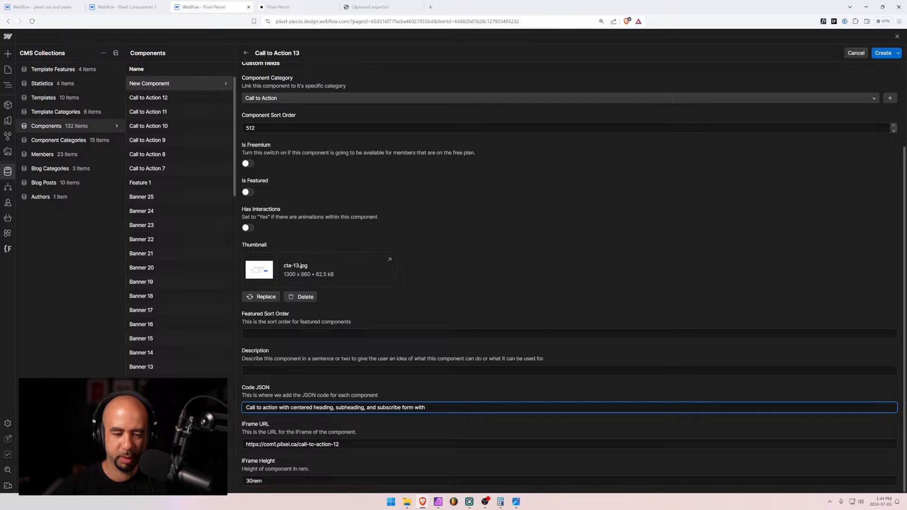
pyautogui.write(' name and email for')
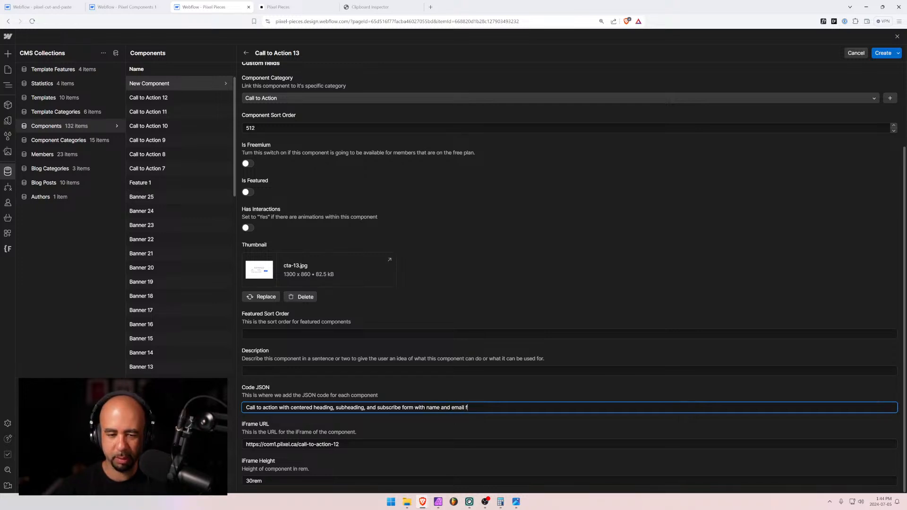
pyautogui.press('BackSpace')
pyautogui.press('BackSpace')
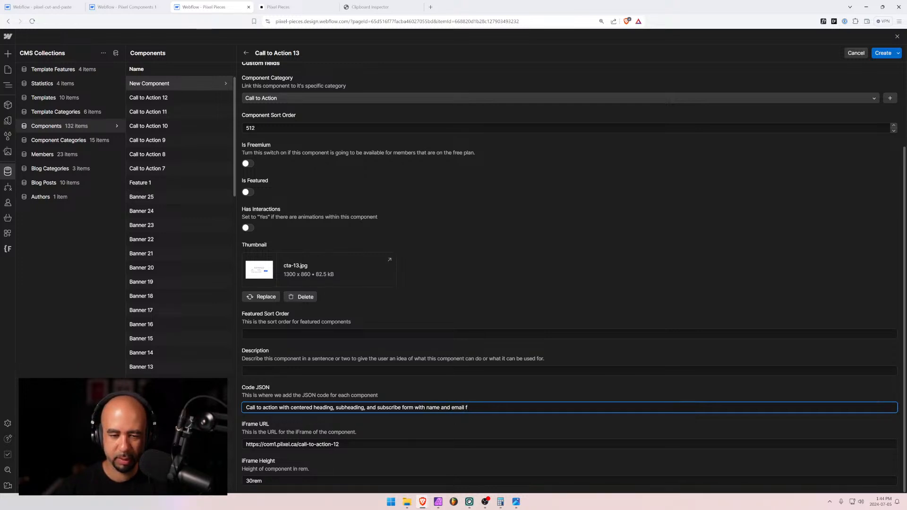
pyautogui.write('f')
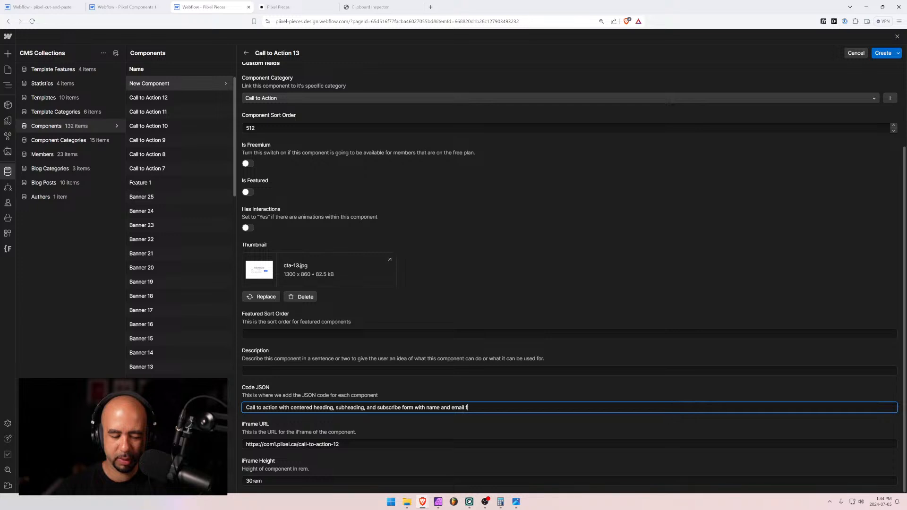
pyautogui.write('ields.')
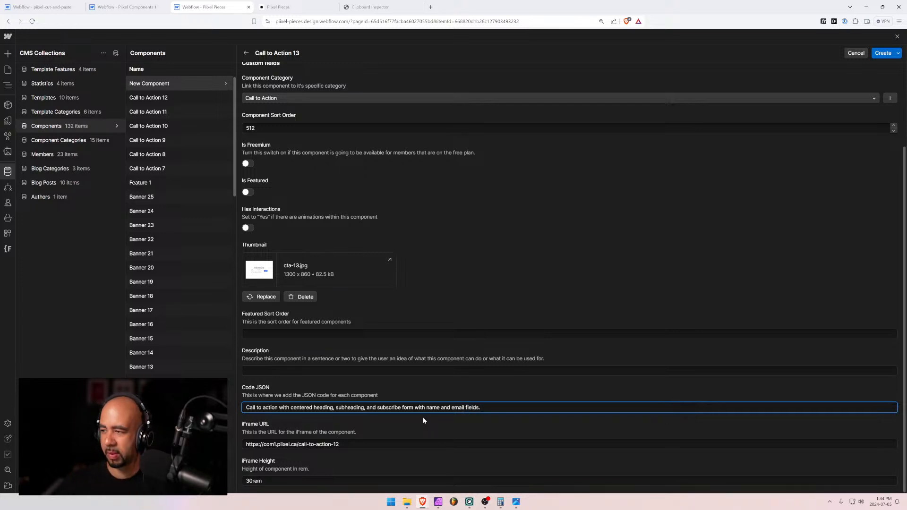
# Change the iFrame URL ending from 12 to 13 so it points at call-to-action-13
pyautogui.click(422, 444)
pyautogui.hotkey('shift', 'Left')
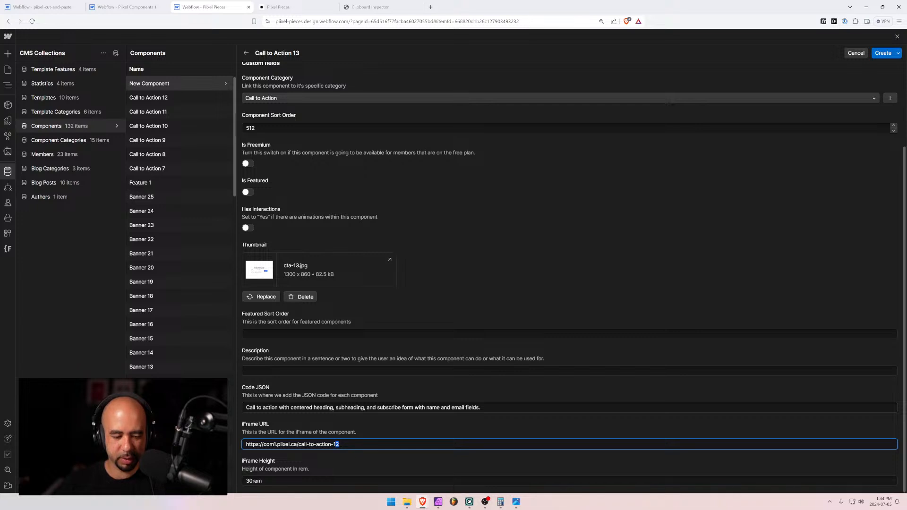
pyautogui.write('3')
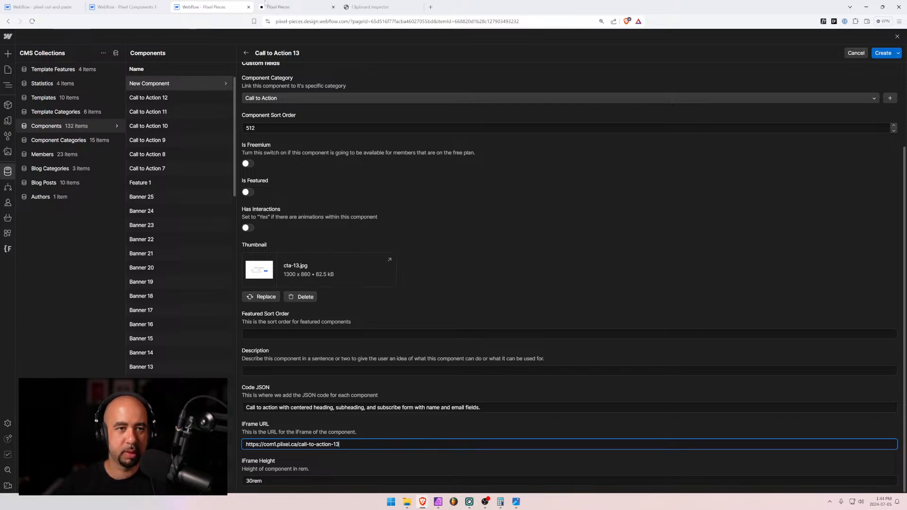
pyautogui.click(279, 6)
# In the Pixel Components 1 designer, find page '13', open Call to Action 13, and select cta-13
pyautogui.click(127, 7)
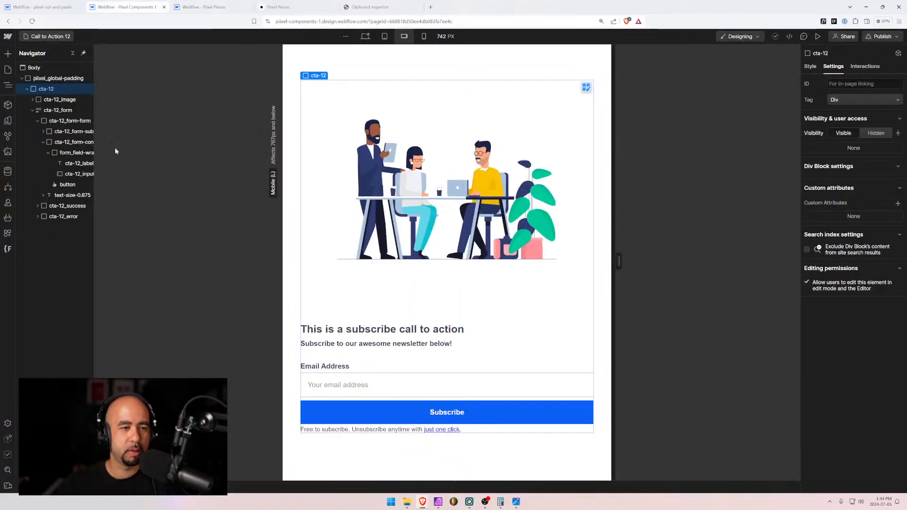
pyautogui.click(56, 36)
pyautogui.click(56, 37)
pyautogui.click(56, 37)
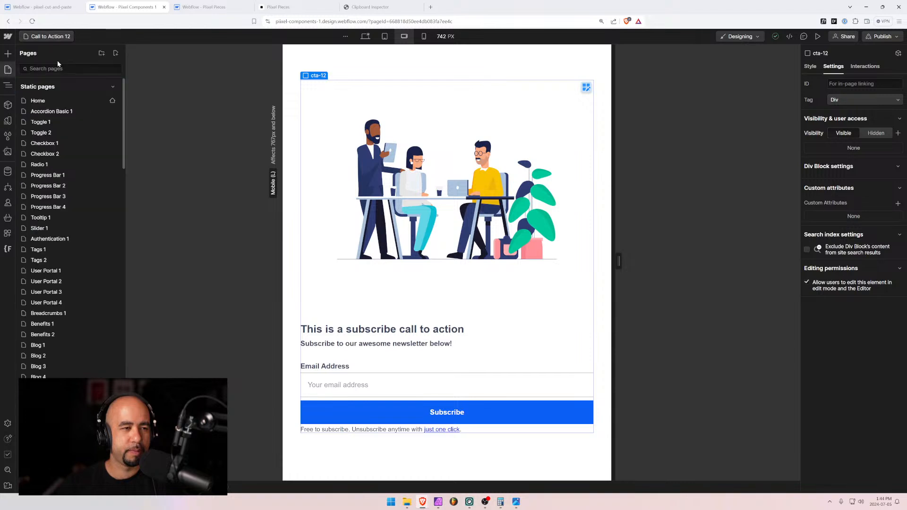
pyautogui.write('13')
pyautogui.click(50, 100)
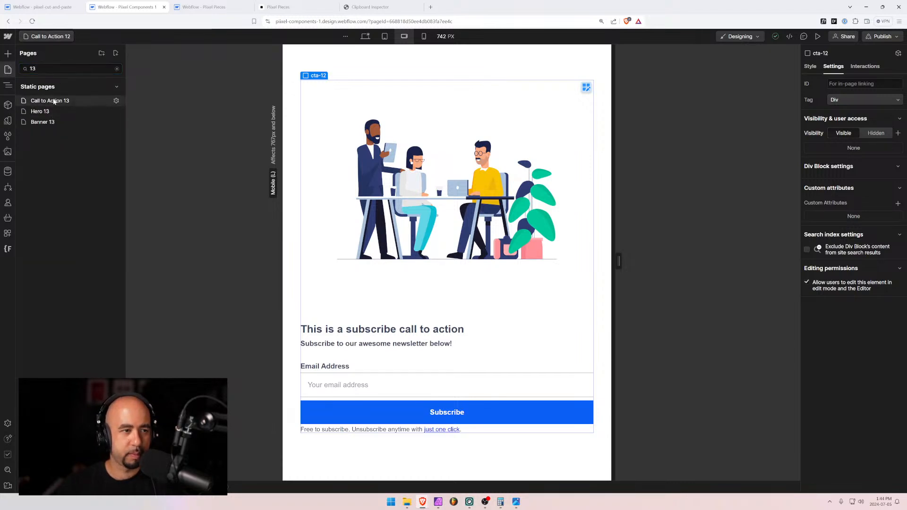
pyautogui.click(336, 164)
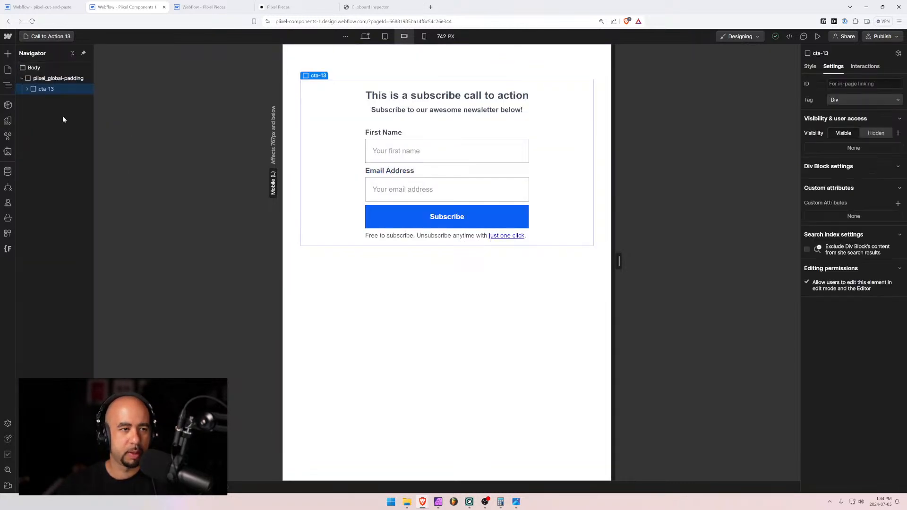
# Paste cta-13's block into Clipboard Inspector, select its JSON, then return to the CMS item
pyautogui.click(370, 7)
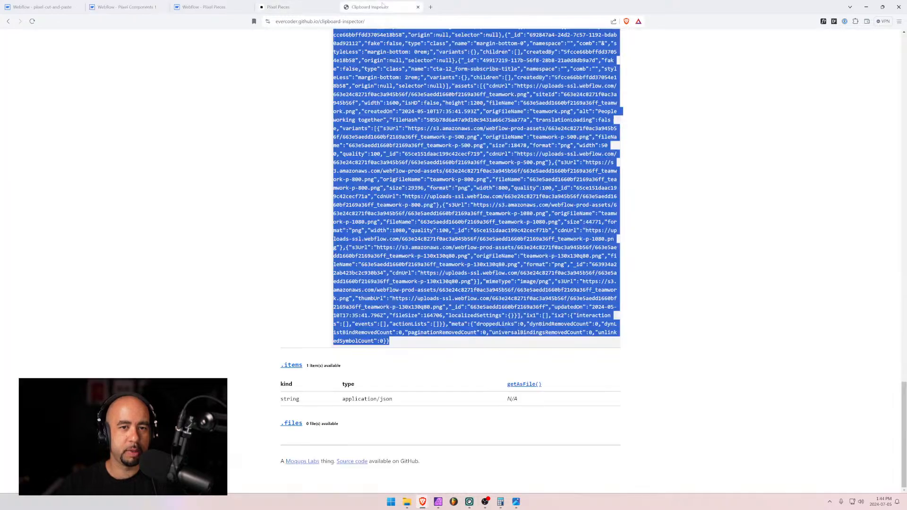
pyautogui.scroll(20, 453, 259)
pyautogui.click(298, 132)
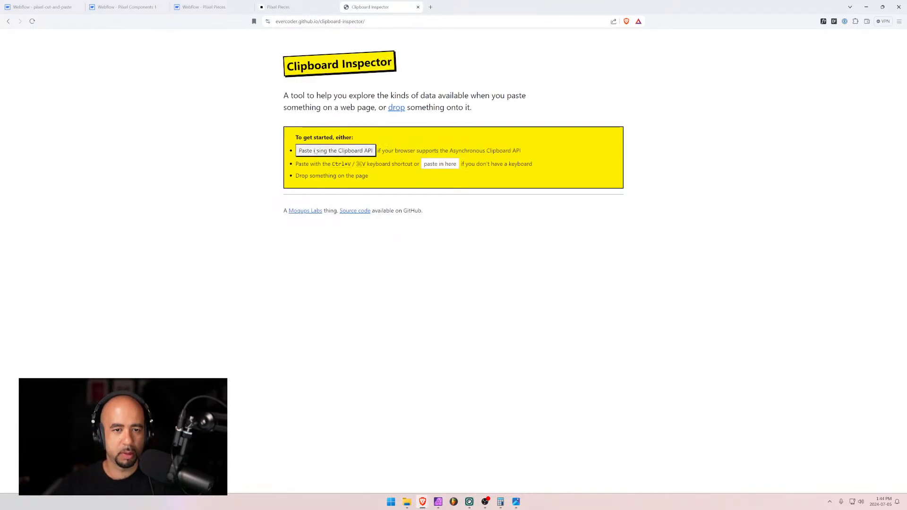
pyautogui.click(440, 164)
pyautogui.hotkey('ctrl', 'v')
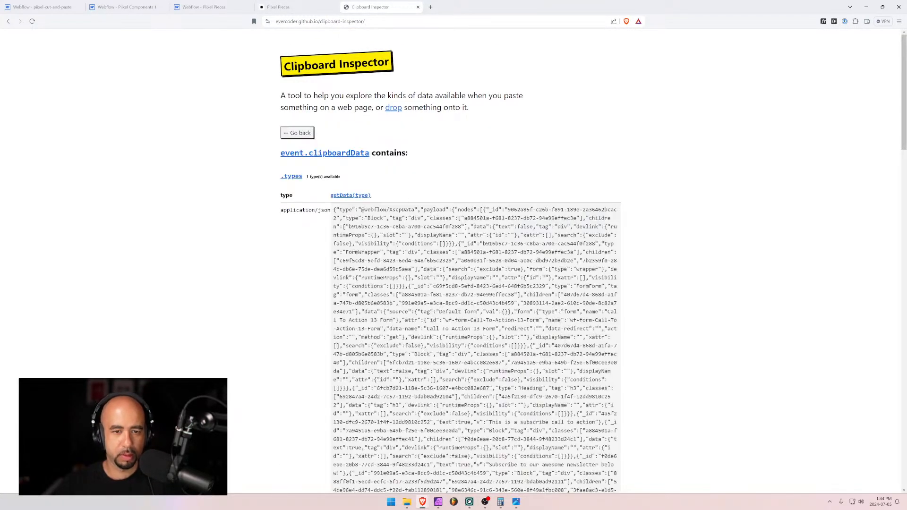
pyautogui.moveTo(334, 210); pyautogui.dragTo(360, 341)
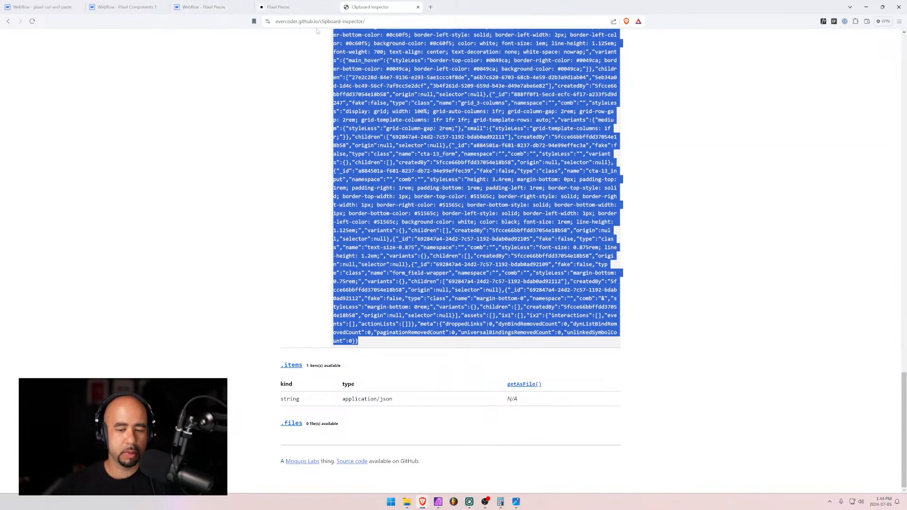
pyautogui.scroll(15, 307, 142)
pyautogui.click(299, 130)
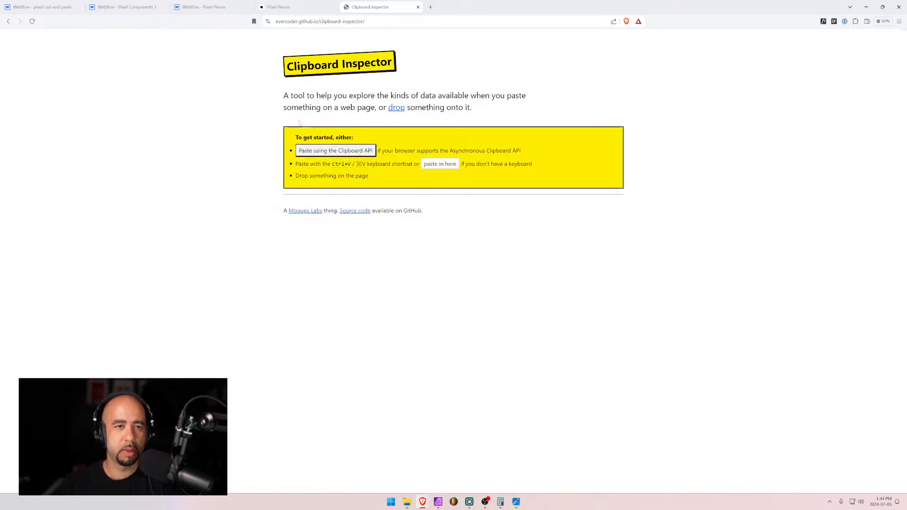
pyautogui.click(202, 5)
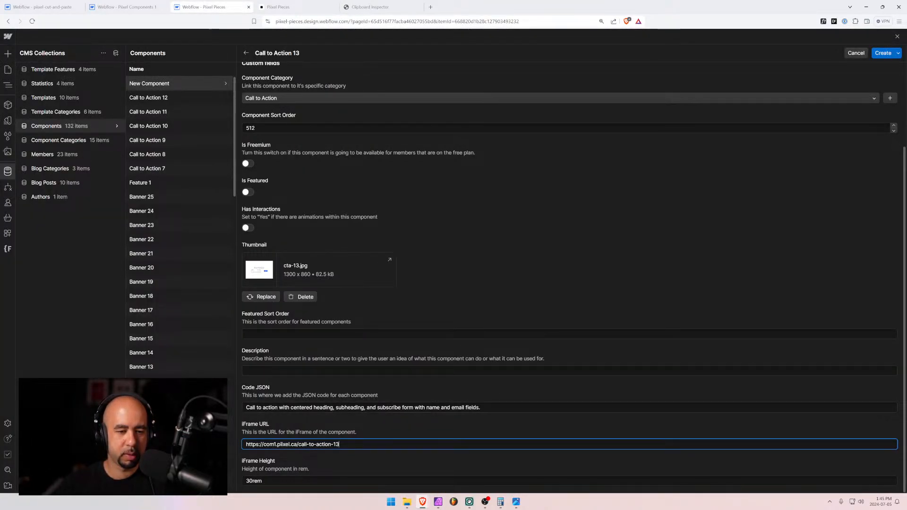
# Paste the JSON into Featured Sort Order and copy the Code JSON sentence into Description
pyautogui.click(275, 334)
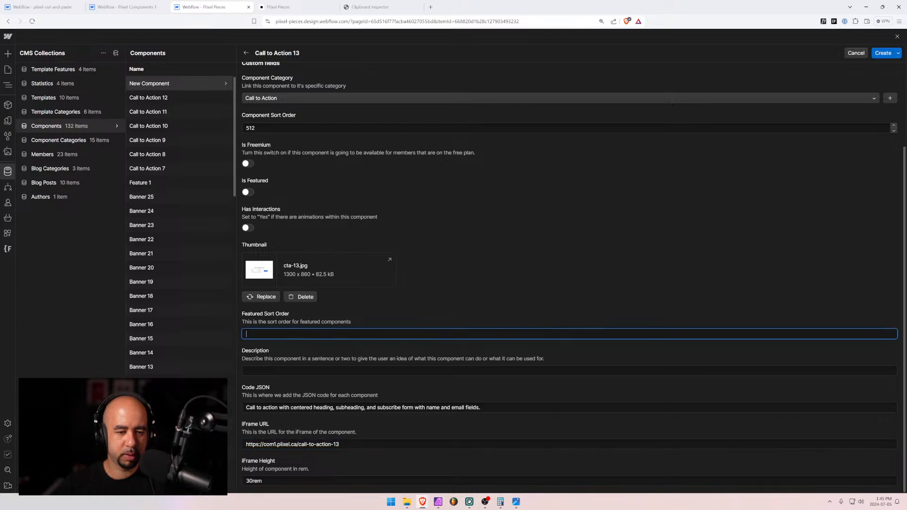
pyautogui.hotkey('ctrl', 'v')
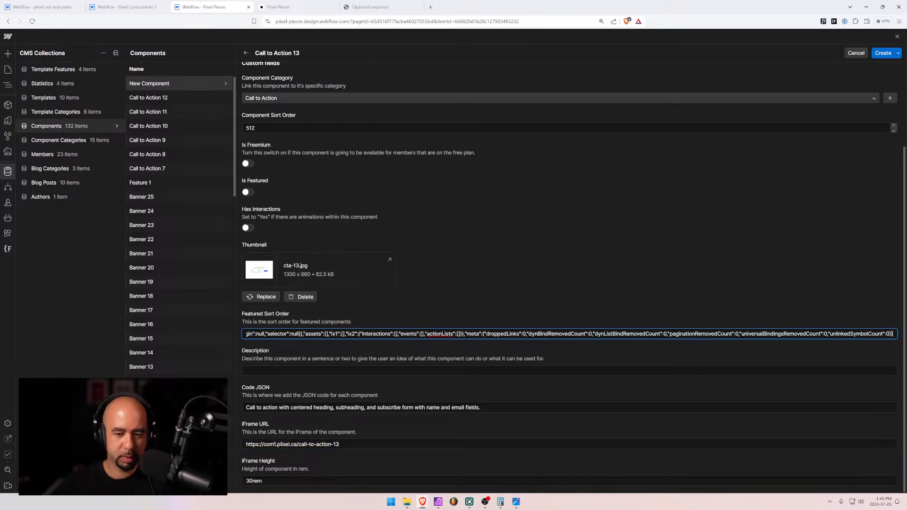
pyautogui.press('Tab')
pyautogui.press('Tab')
pyautogui.hotkey('ctrl', 'c')
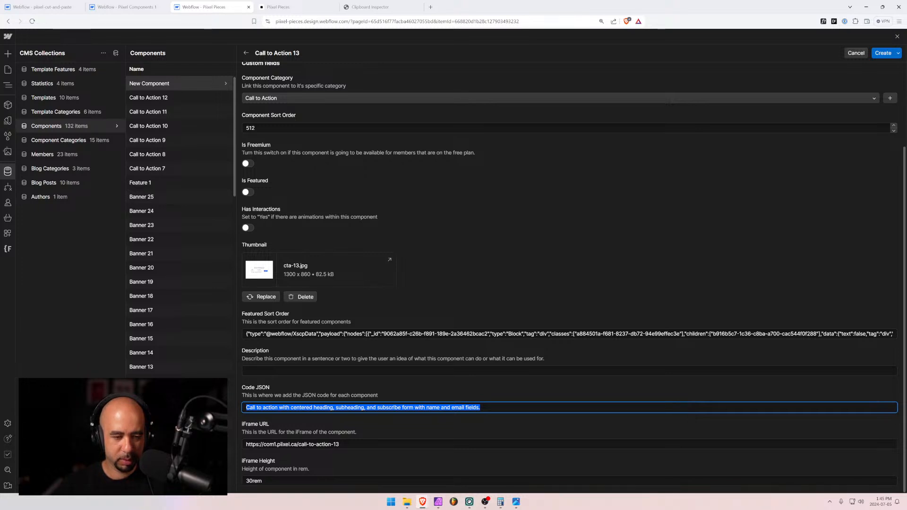
pyautogui.hotkey('shift', 'Tab')
pyautogui.hotkey('ctrl', 'v')
# Empty the Code JSON field and cut the JSON back out of Featured Sort Order
pyautogui.click(491, 411)
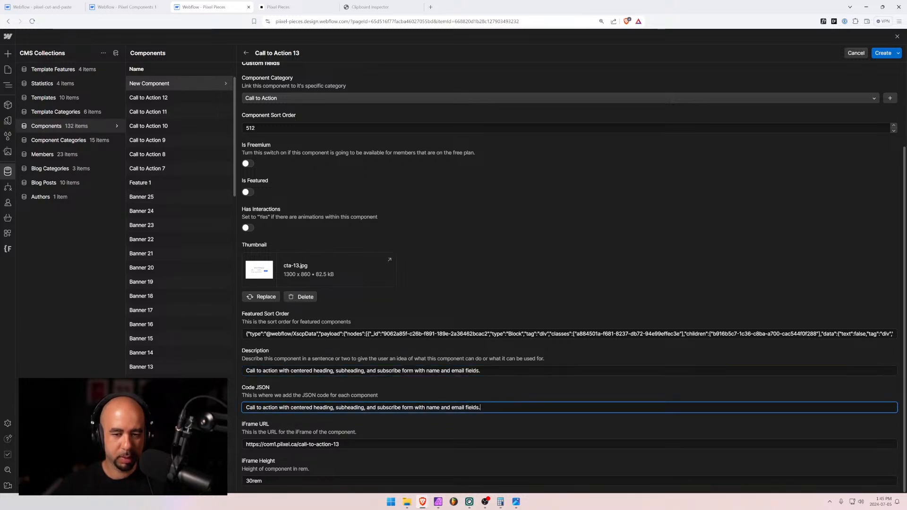
pyautogui.hotkey('ctrl', 'a')
pyautogui.press('BackSpace')
pyautogui.click(282, 333)
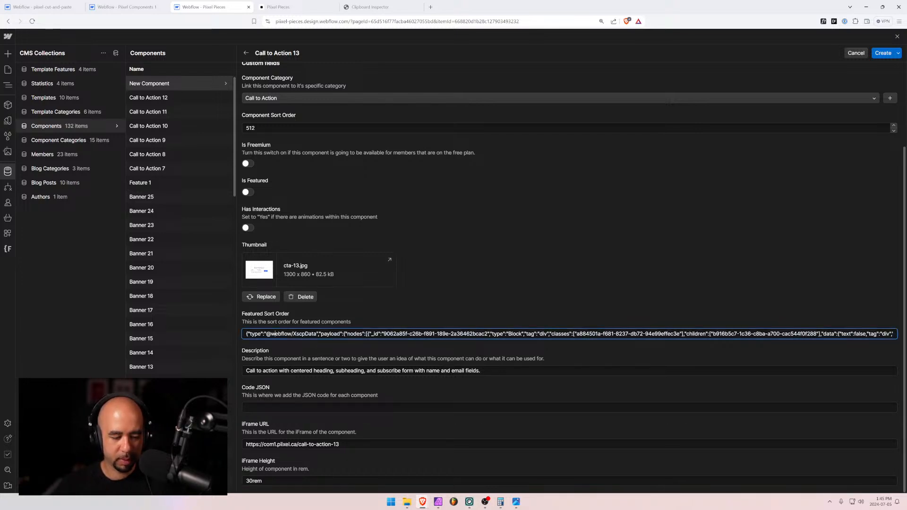
pyautogui.hotkey('ctrl', 'a')
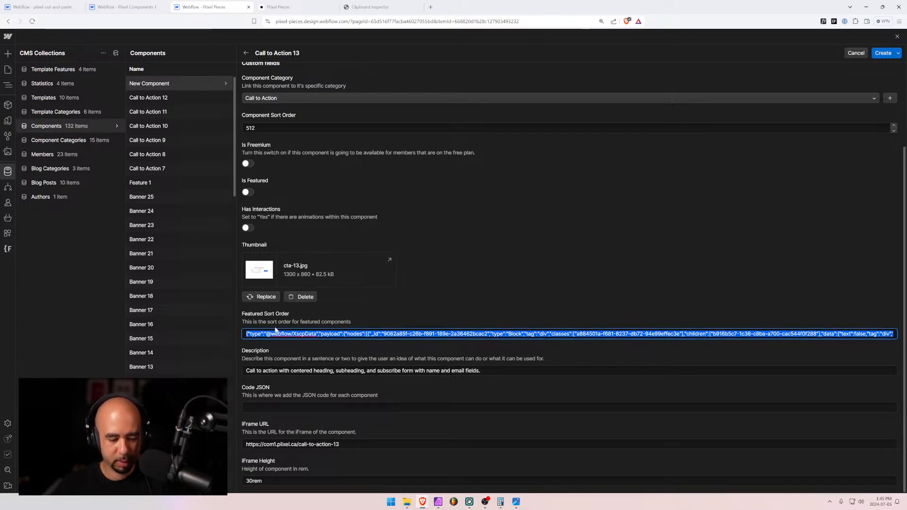
pyautogui.hotkey('ctrl', 'x')
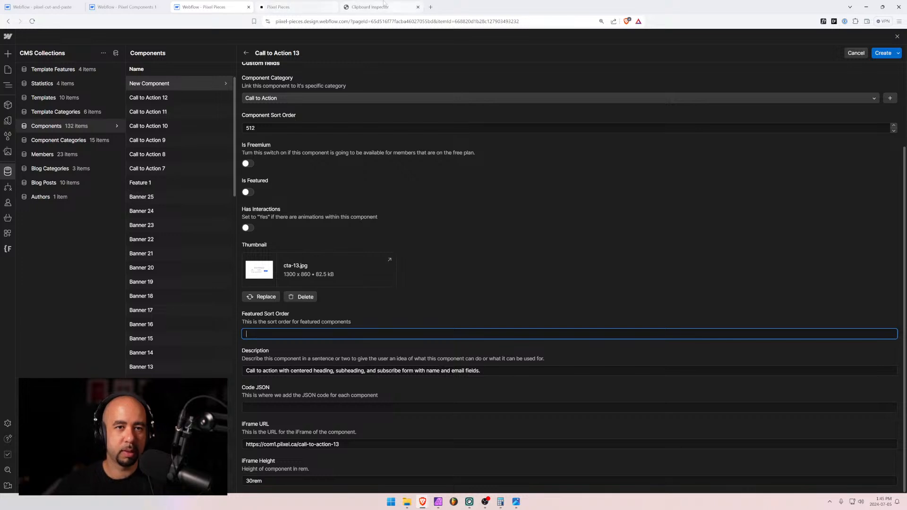
pyautogui.click(370, 6)
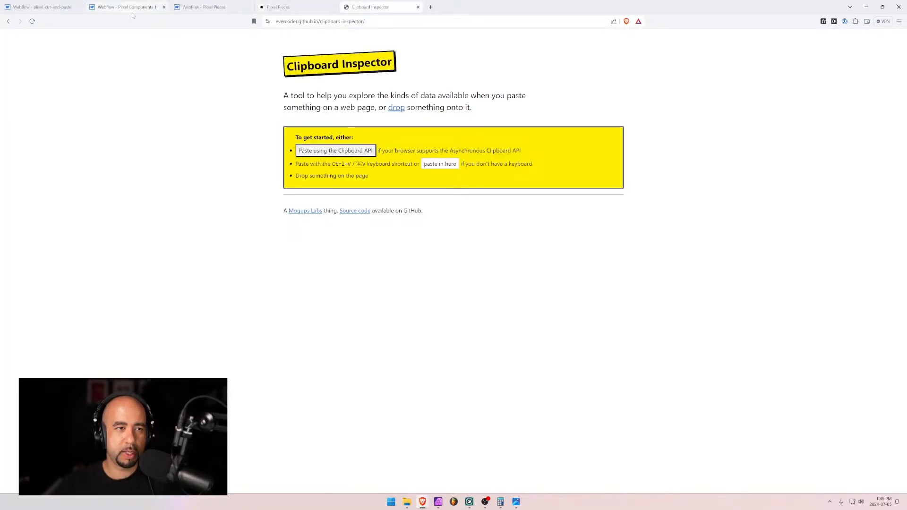
# Paste cta-13's element JSON into Call to Action 13's Code JSON field and create the item
pyautogui.click(44, 6)
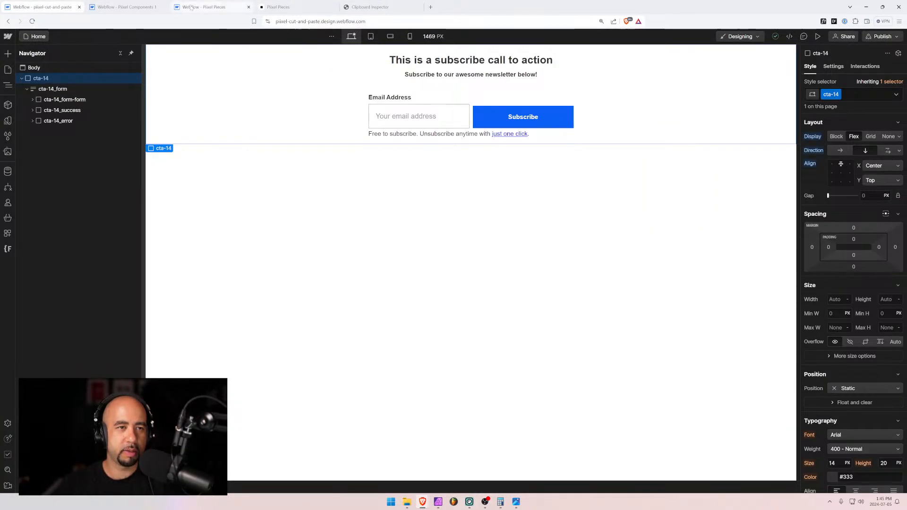
pyautogui.click(127, 7)
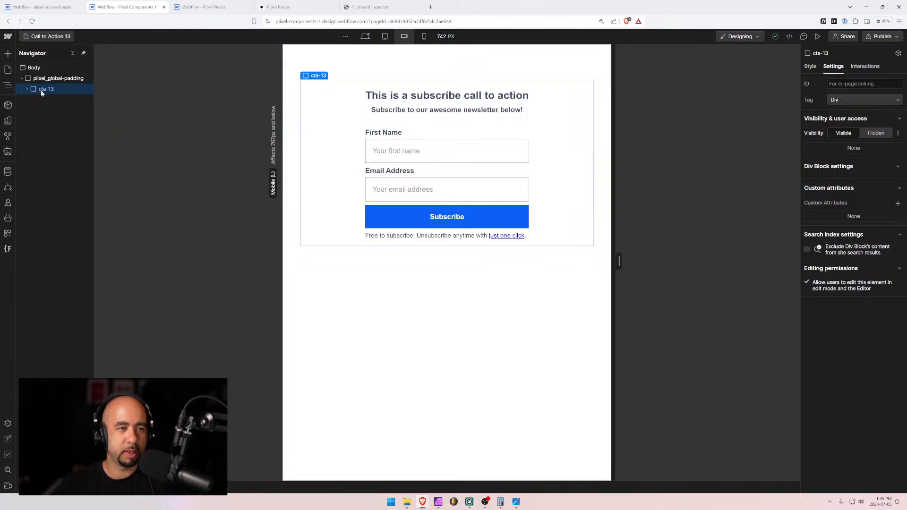
pyautogui.click(370, 6)
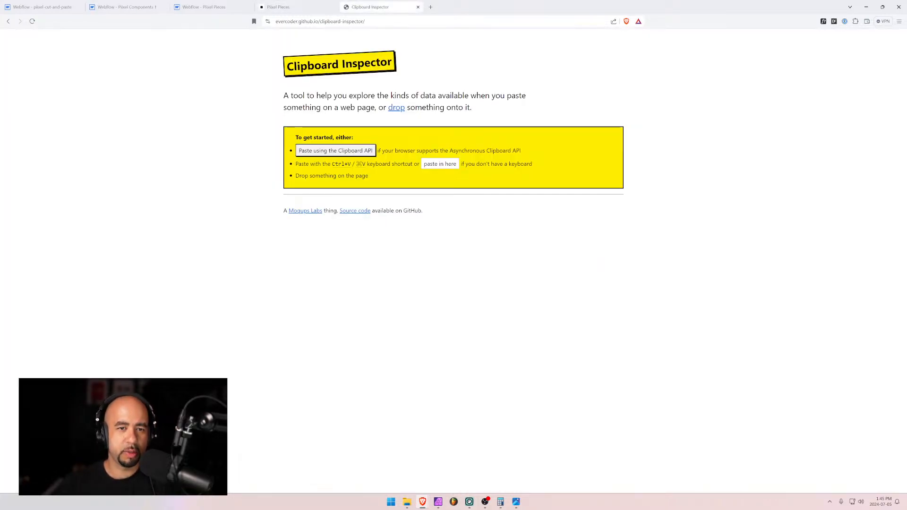
pyautogui.hotkey('ctrl', 'v')
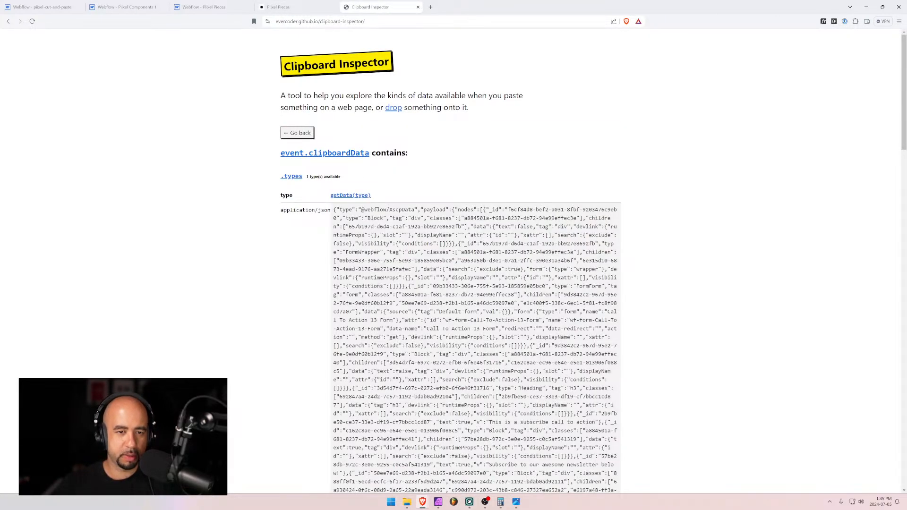
pyautogui.moveTo(334, 209); pyautogui.dragTo(358, 341)
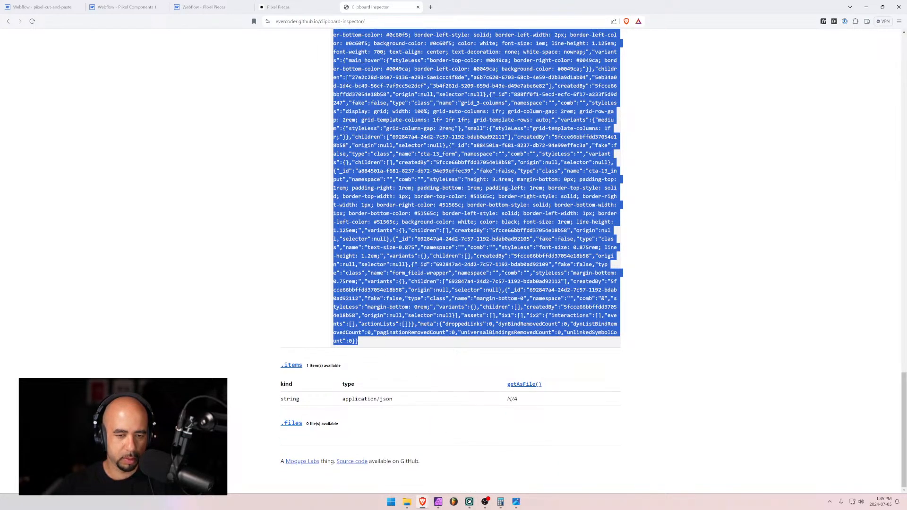
pyautogui.click(203, 7)
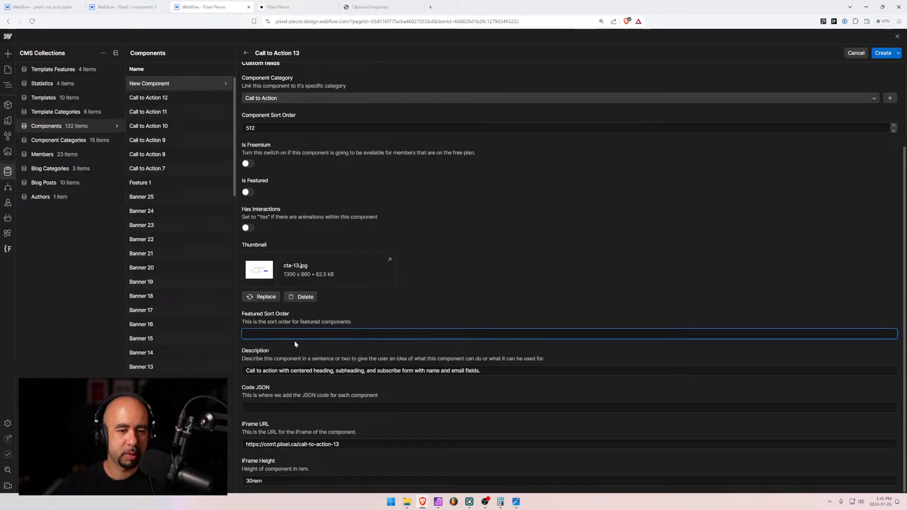
pyautogui.click(302, 407)
pyautogui.hotkey('ctrl', 'v')
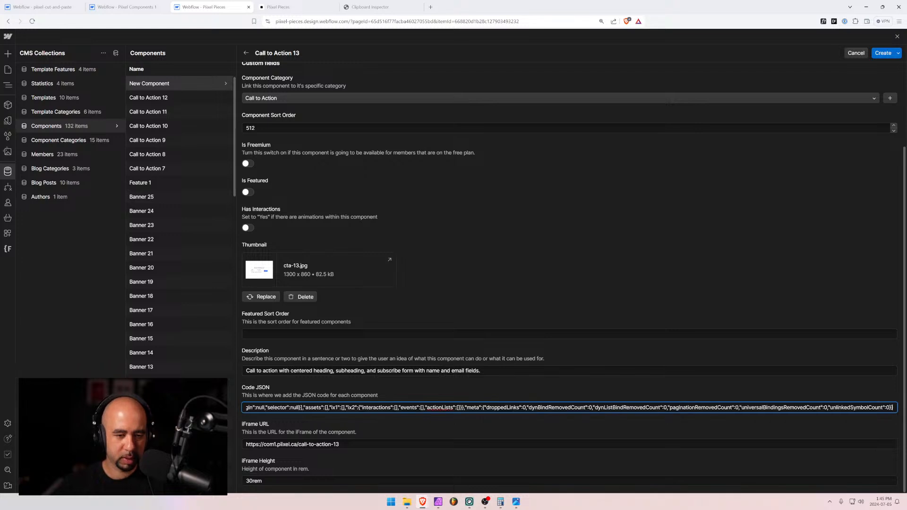
pyautogui.scroll(3, 307, 398)
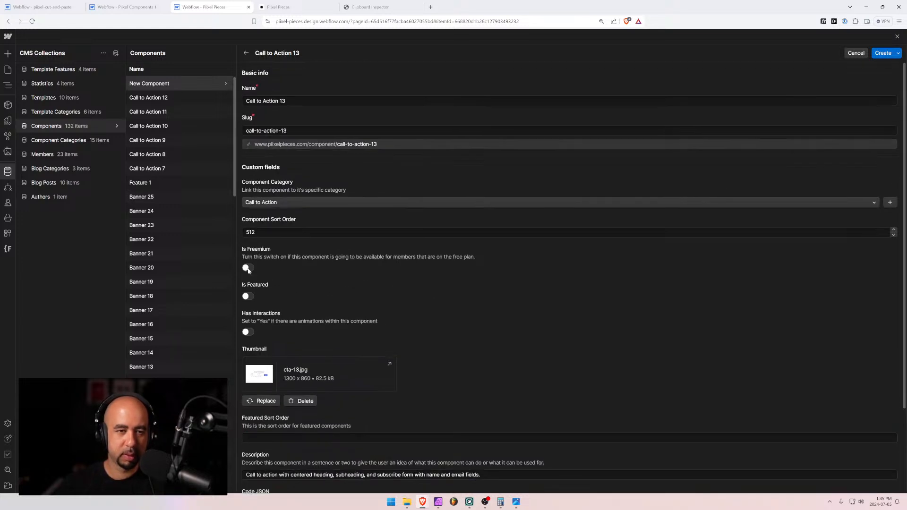
pyautogui.click(883, 53)
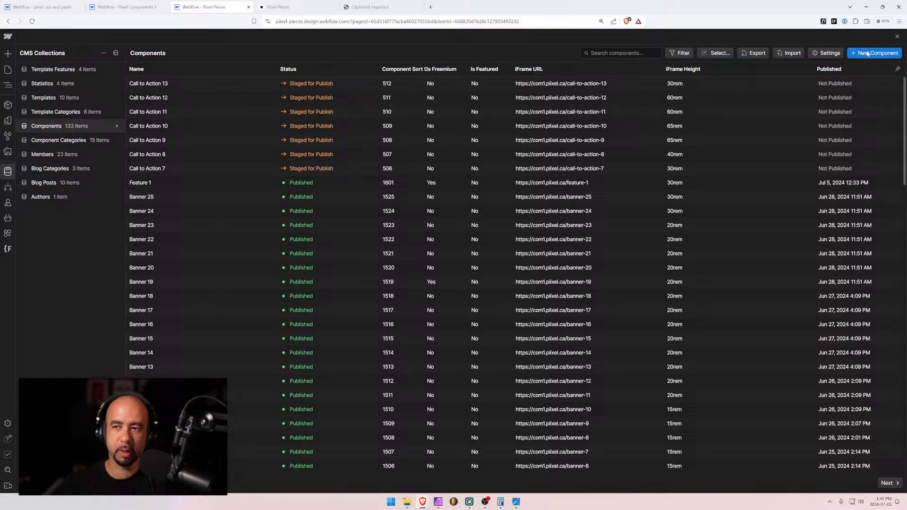
# Start a Call to Action 14 item with Call to Action category and sort order 513
pyautogui.click(249, 99)
pyautogui.write('Call to Action')
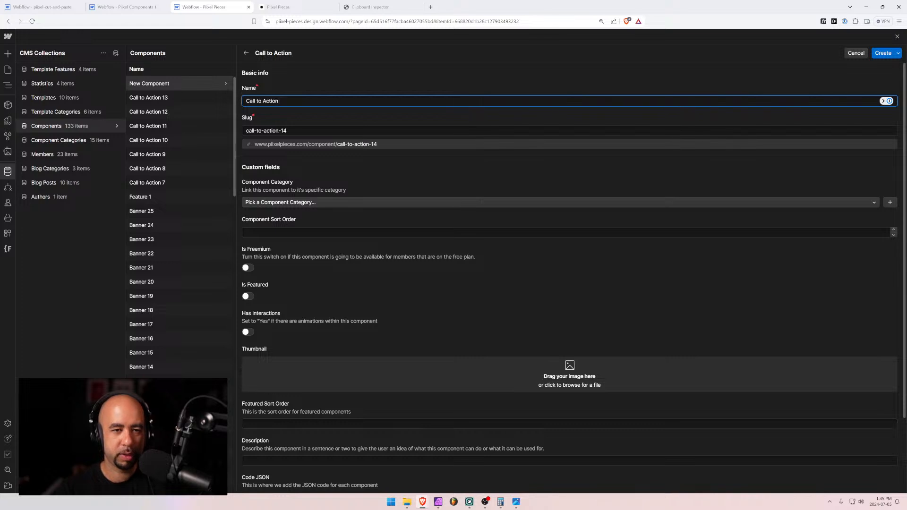
pyautogui.write(' 14')
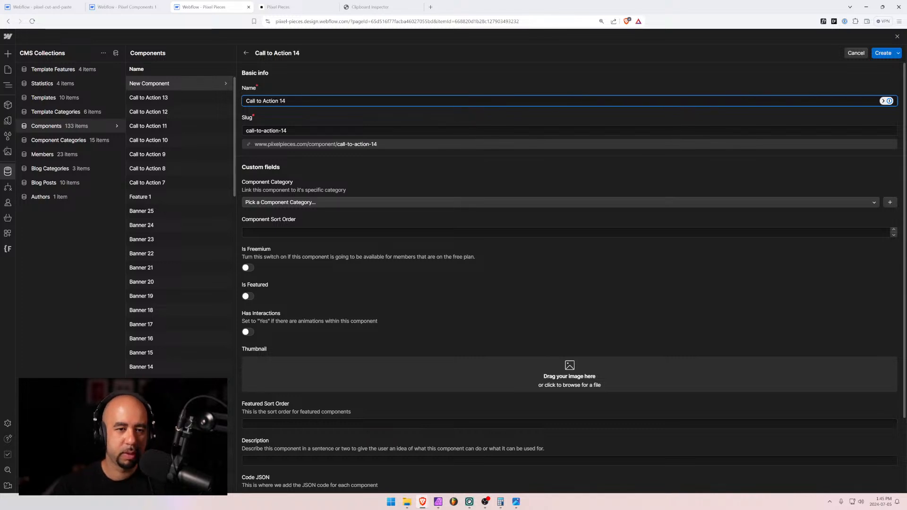
pyautogui.click(313, 203)
pyautogui.click(255, 236)
pyautogui.click(255, 232)
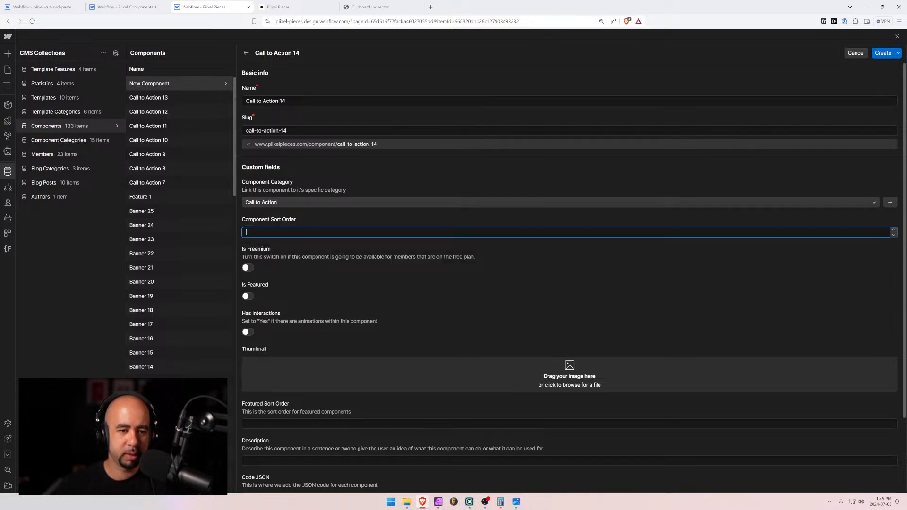
pyautogui.write('513')
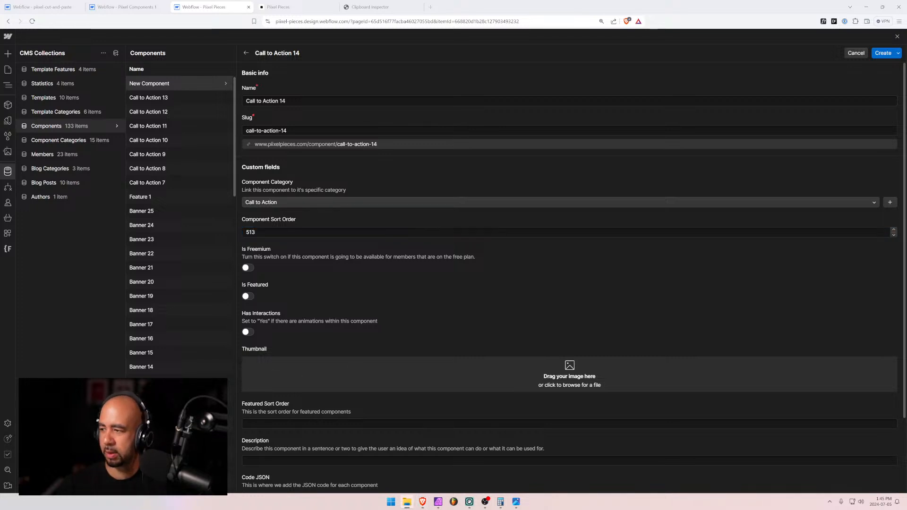
# Add cta-14.jpg as the thumbnail and set the iFrame height to 30rem
pyautogui.moveTo(500, 346); pyautogui.dragTo(454, 373)
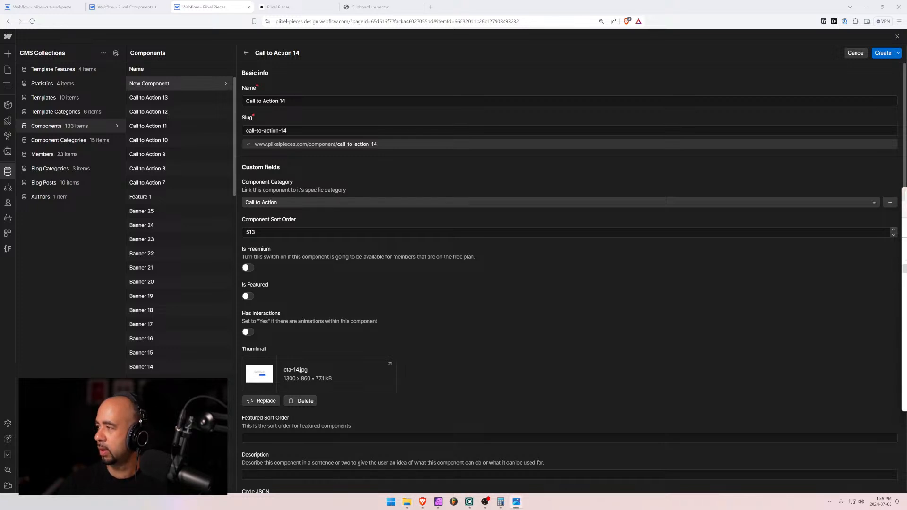
pyautogui.scroll(-2, 342, 321)
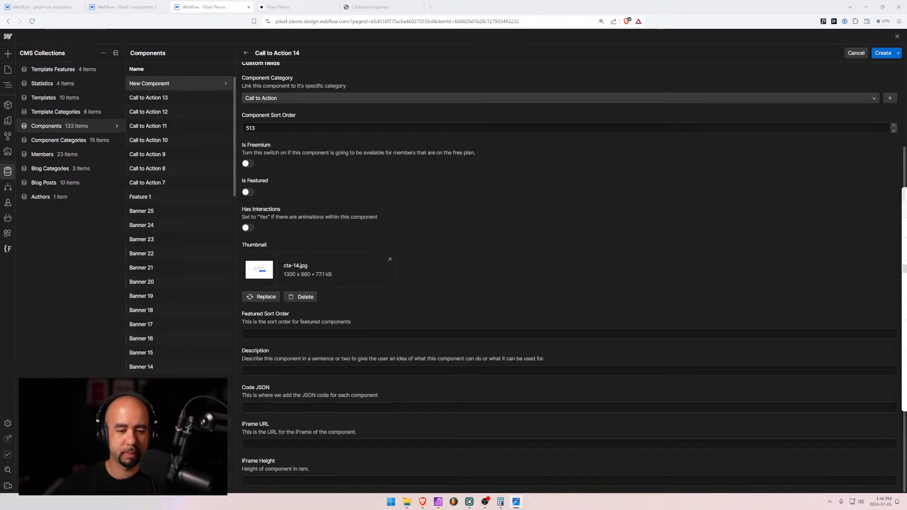
pyautogui.click(331, 480)
pyautogui.write('30rem')
pyautogui.press('Tab')
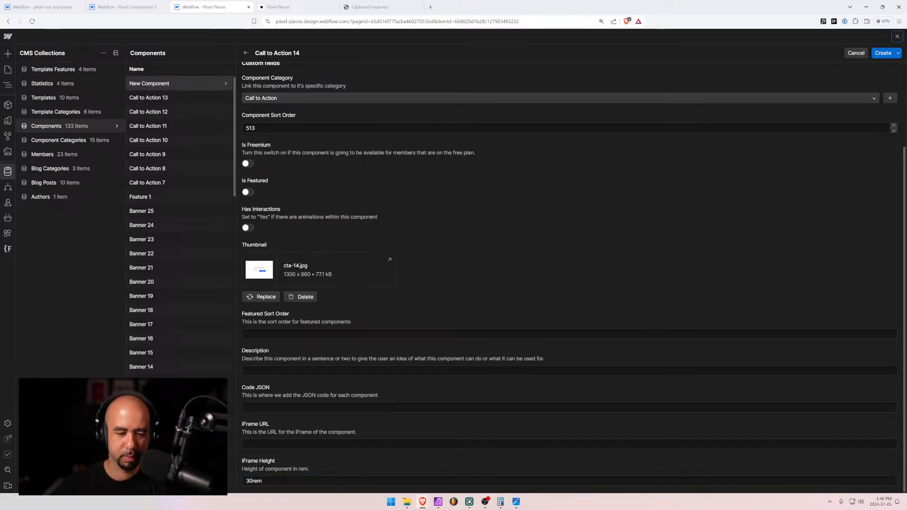
# Create Call to Action 14, then copy Call to Action 13's iFrame URL
pyautogui.click(856, 53)
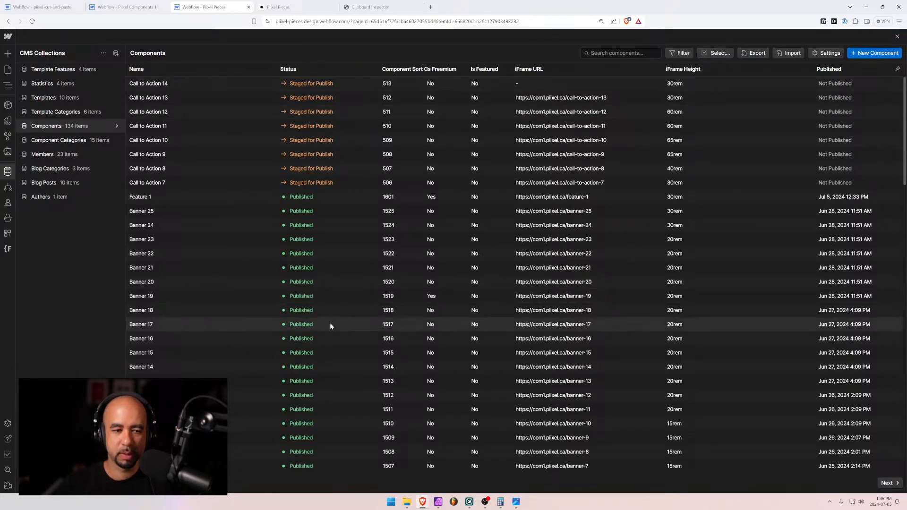
pyautogui.scroll(-10, 330, 323)
pyautogui.scroll(-10, 337, 326)
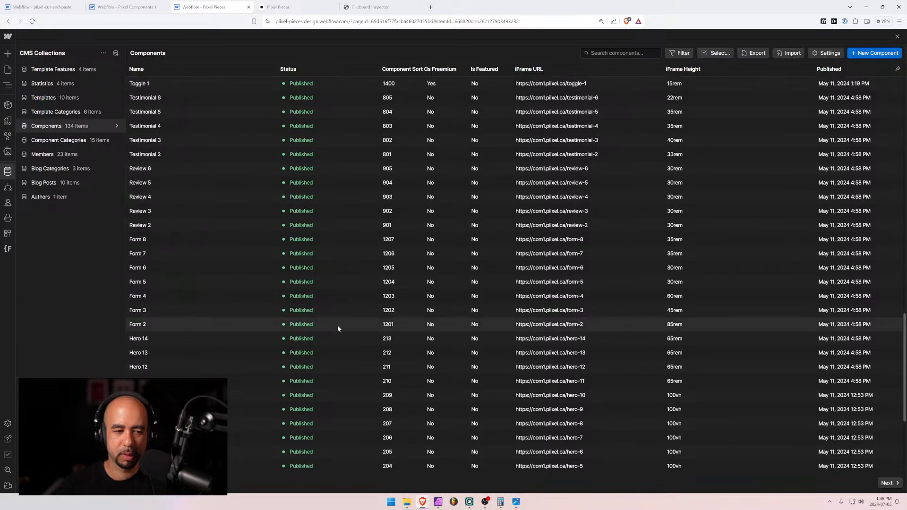
pyautogui.scroll(-1, 252, 362)
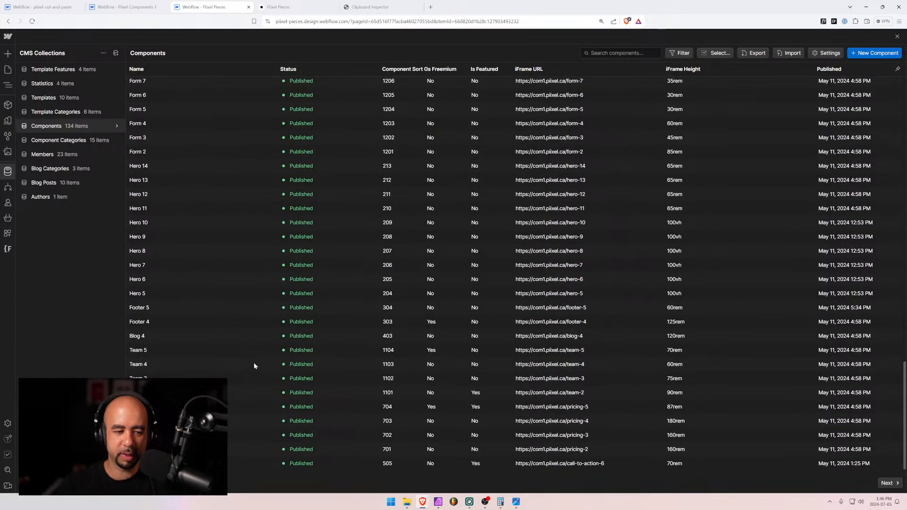
pyautogui.scroll(20, 271, 440)
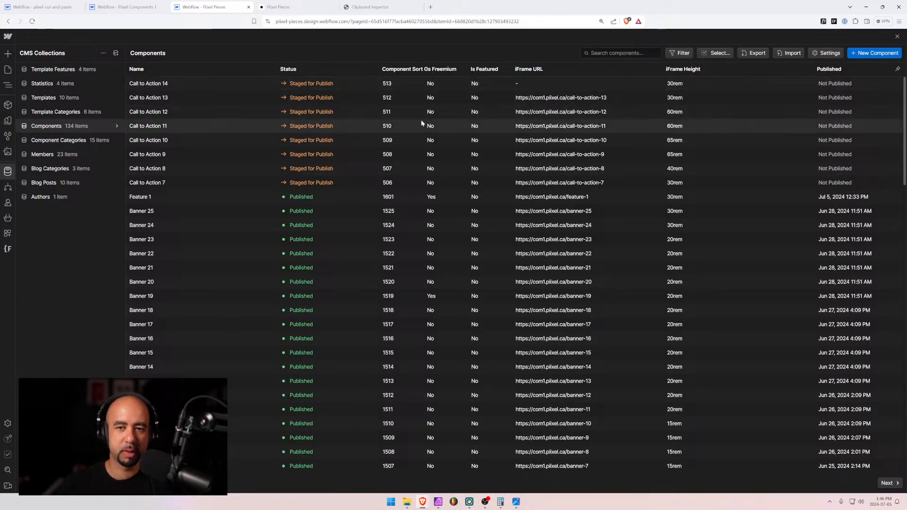
pyautogui.click(537, 96)
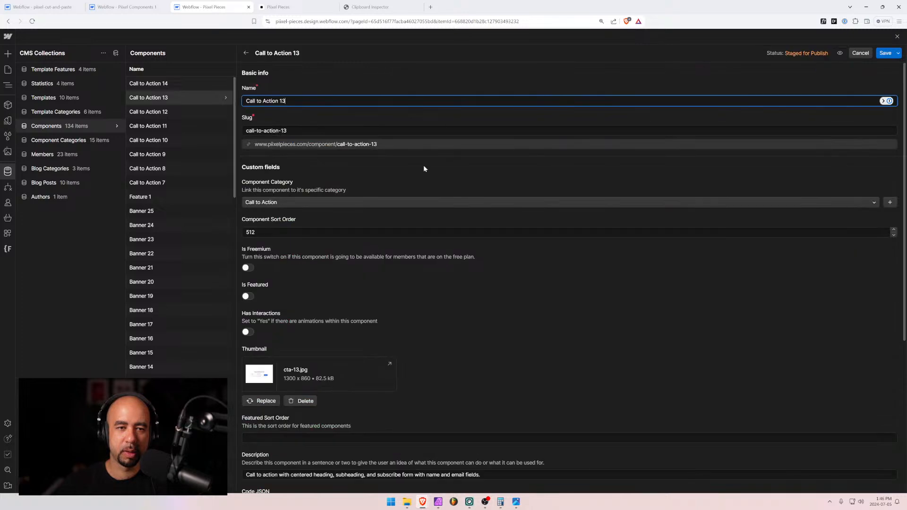
pyautogui.scroll(-4, 423, 166)
pyautogui.moveTo(360, 336); pyautogui.dragTo(223, 333)
pyautogui.hotkey('ctrl', 'c')
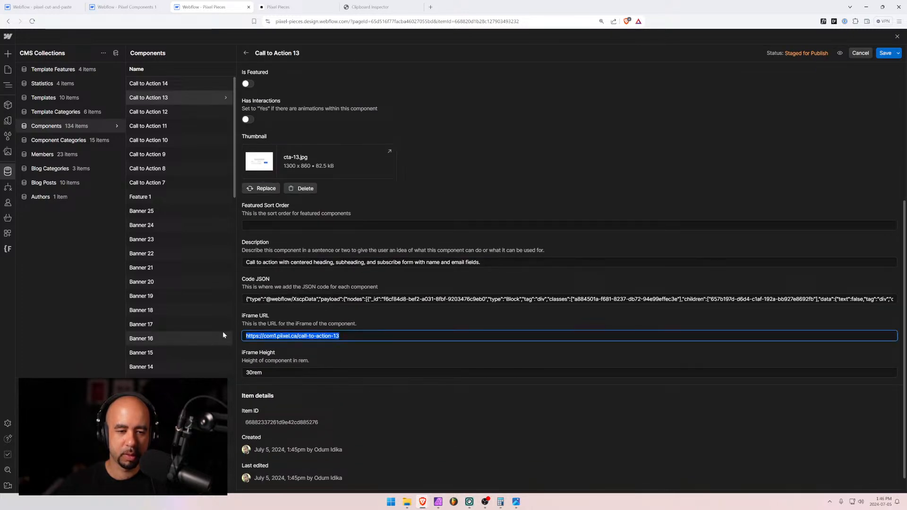
# Paste the URL into Call to Action 14 and change its ending to call-to-action-14
pyautogui.click(163, 85)
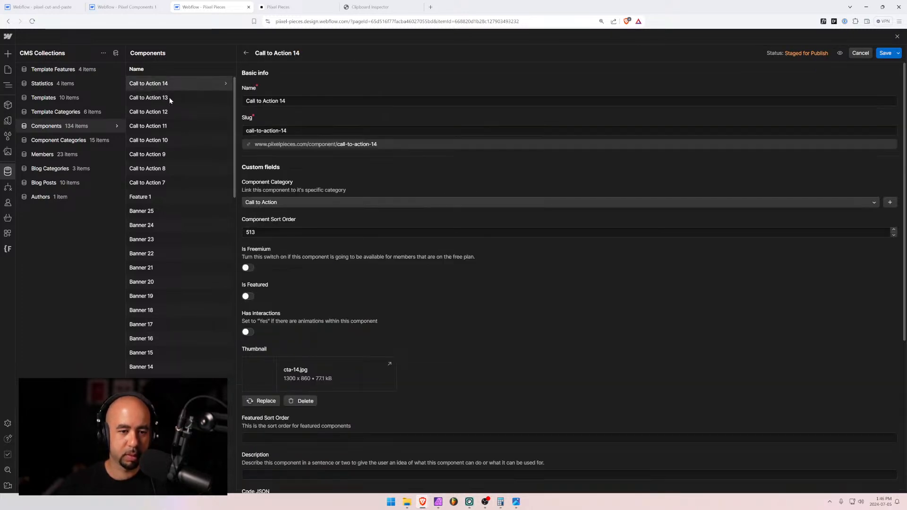
pyautogui.scroll(-4, 302, 366)
pyautogui.click(302, 336)
pyautogui.hotkey('ctrl', 'v')
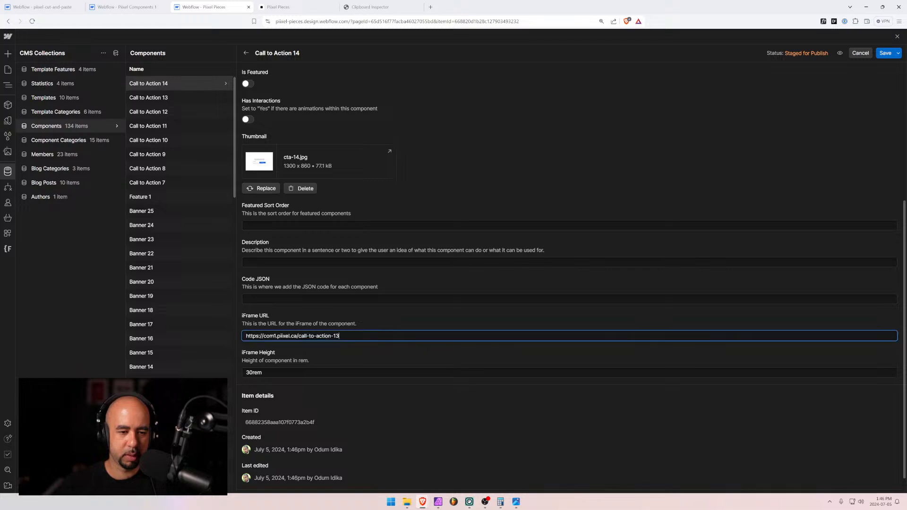
pyautogui.press('BackSpace')
pyautogui.write('4')
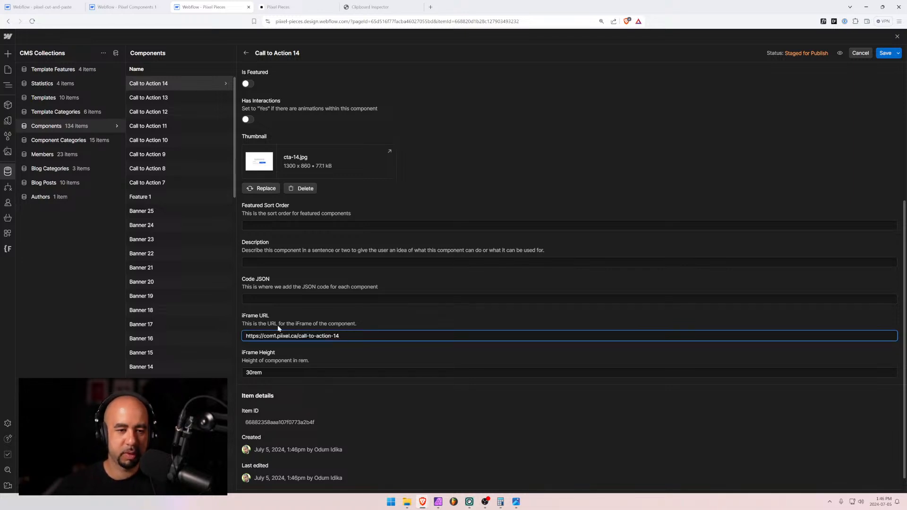
pyautogui.scroll(4, 338, 313)
pyautogui.scroll(-3, 338, 314)
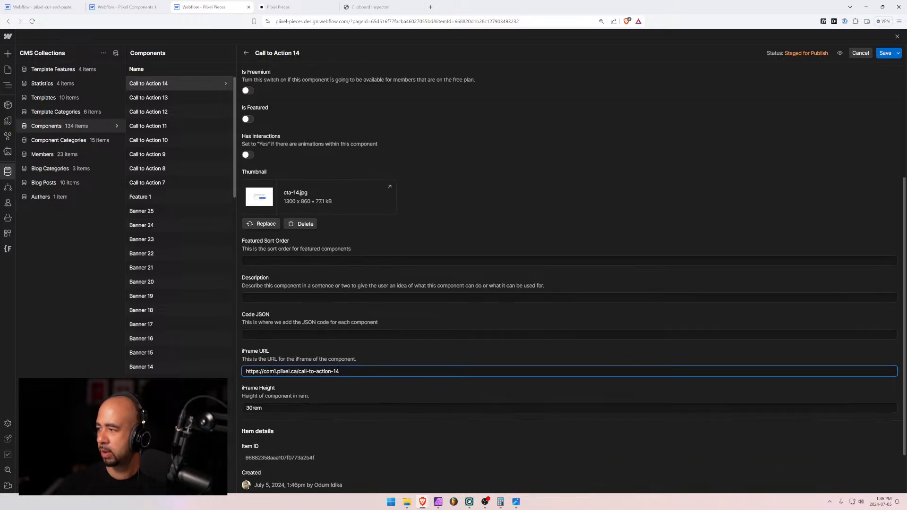
pyautogui.hotkey('alt', 'Tab')
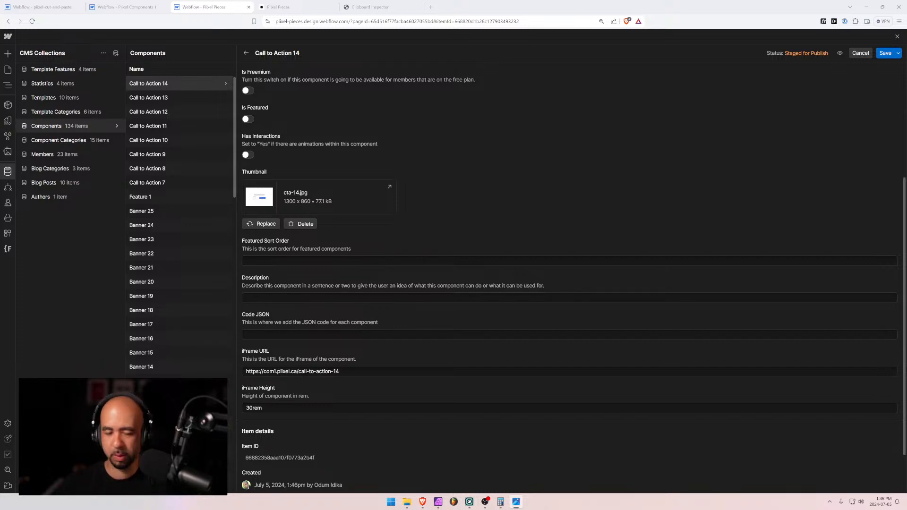
# Enter the description 'Centered call to action with simple email subscribe form.'
pyautogui.click(338, 298)
pyautogui.write('Cen')
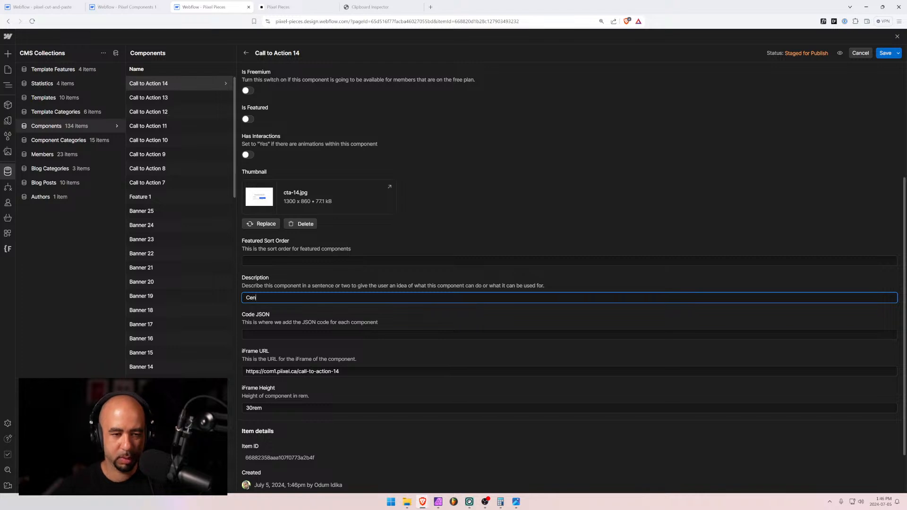
pyautogui.write('tered call to action')
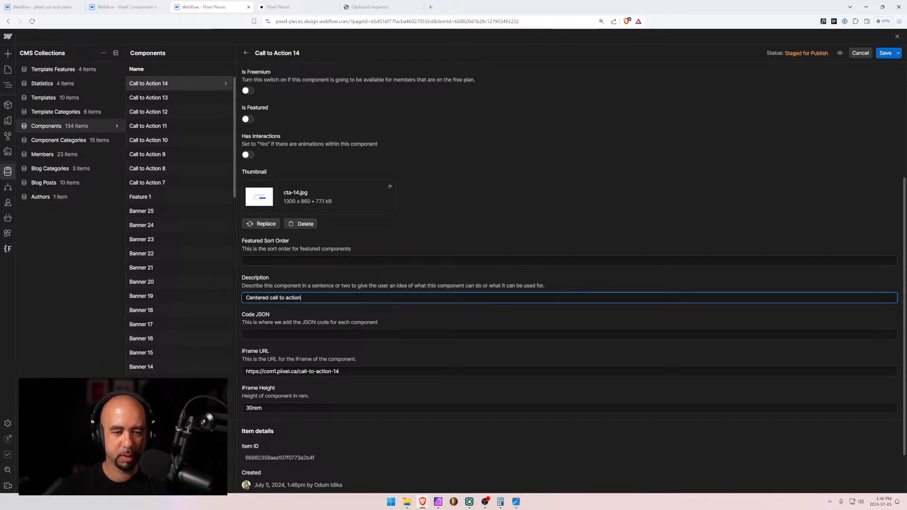
pyautogui.write(' with si')
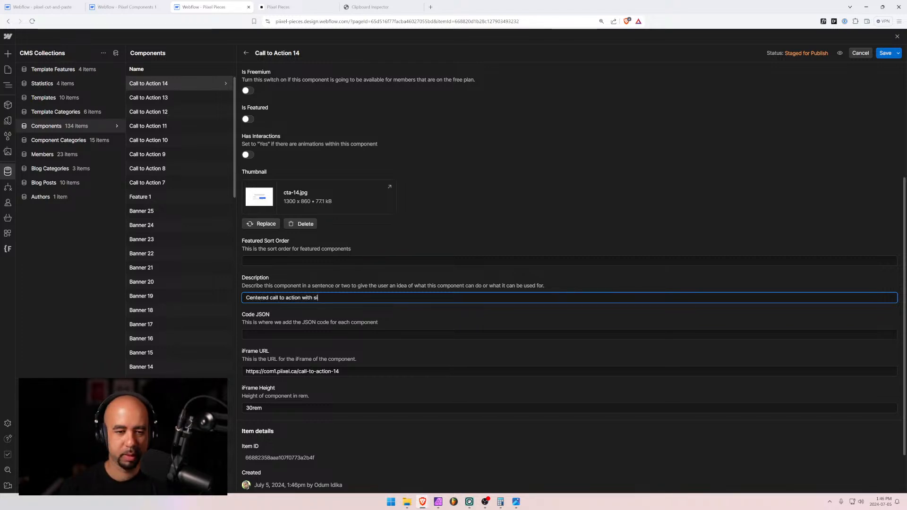
pyautogui.write('mple ')
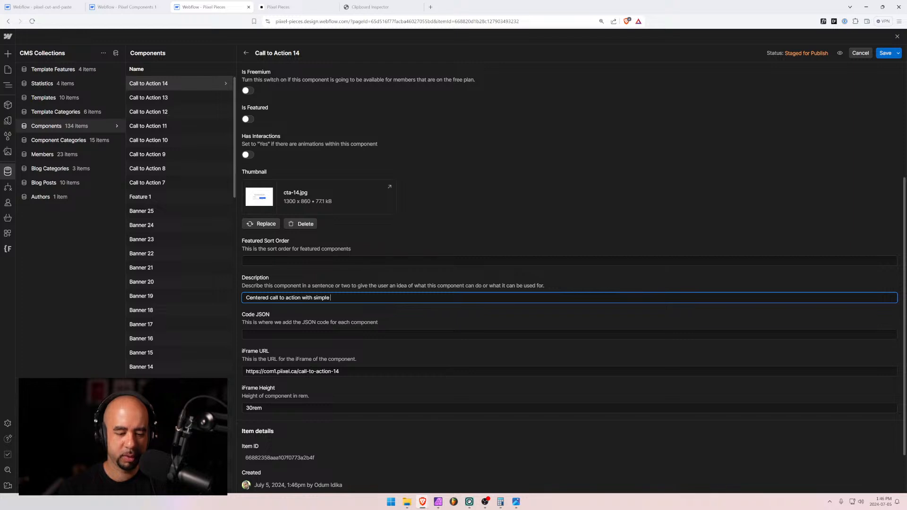
pyautogui.write('email sus')
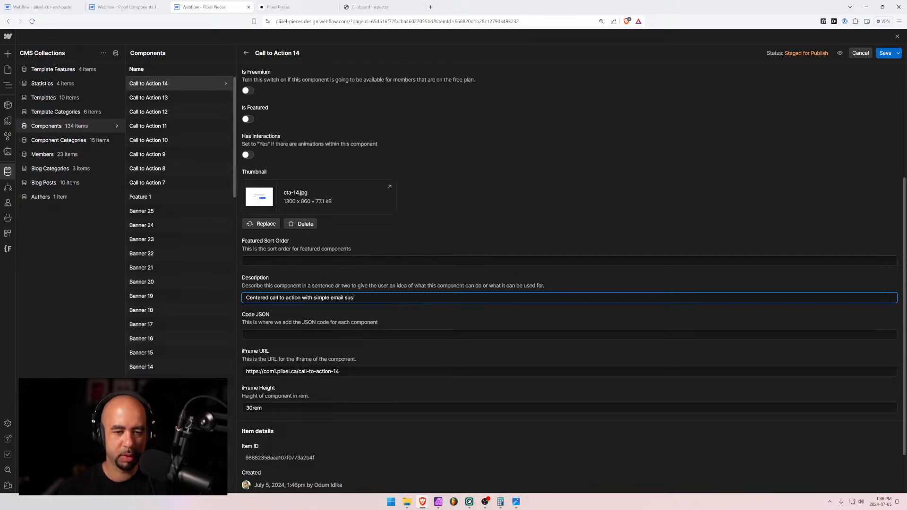
pyautogui.write('b')
pyautogui.press('BackSpace')
pyautogui.press('BackSpace')
pyautogui.write('bscri')
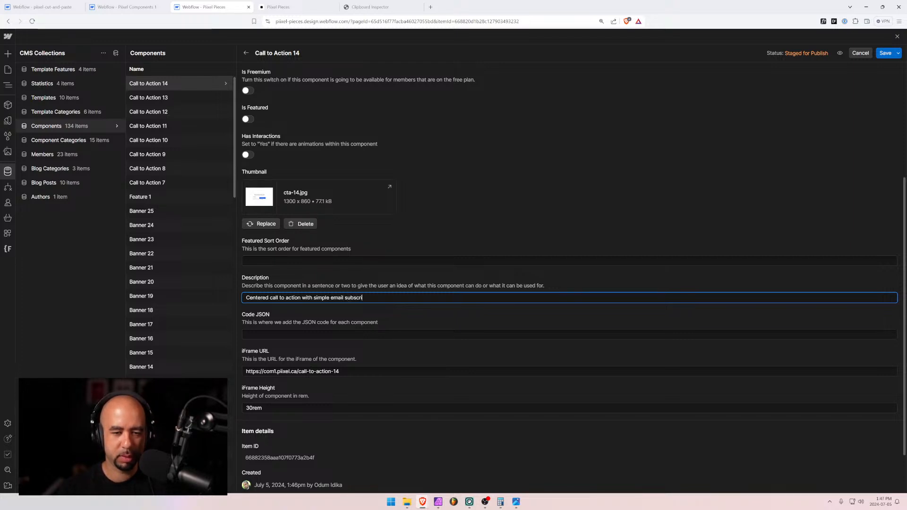
pyautogui.write('be form.')
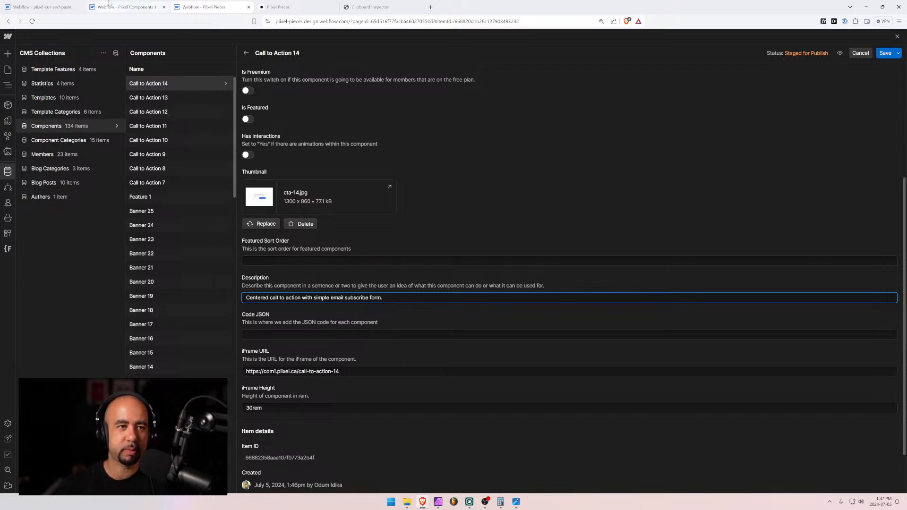
pyautogui.click(126, 7)
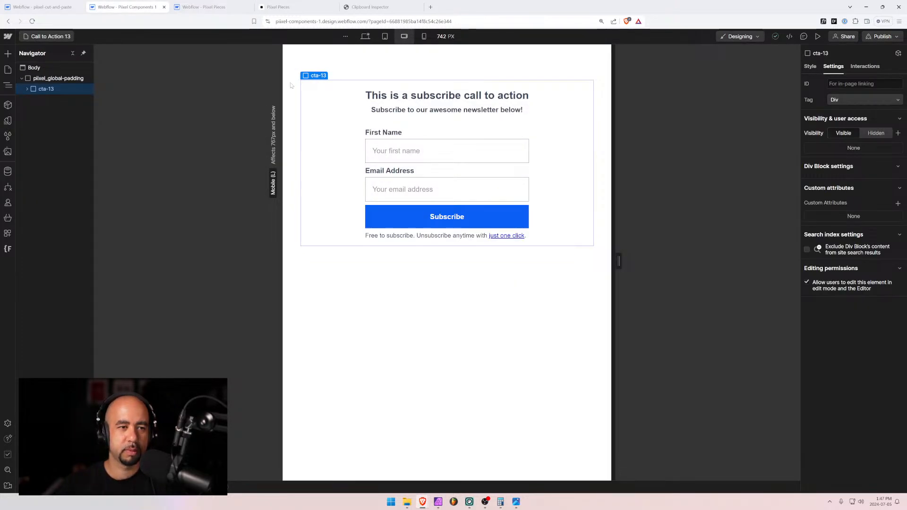
# Open the Call to Action 14 page by searching the site pages for 14
pyautogui.click(40, 37)
pyautogui.click(49, 69)
pyautogui.write('14')
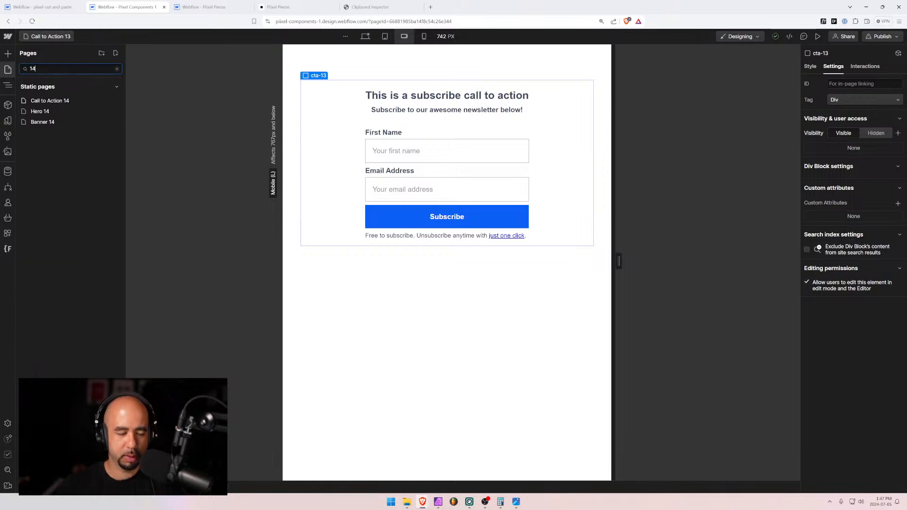
pyautogui.click(49, 101)
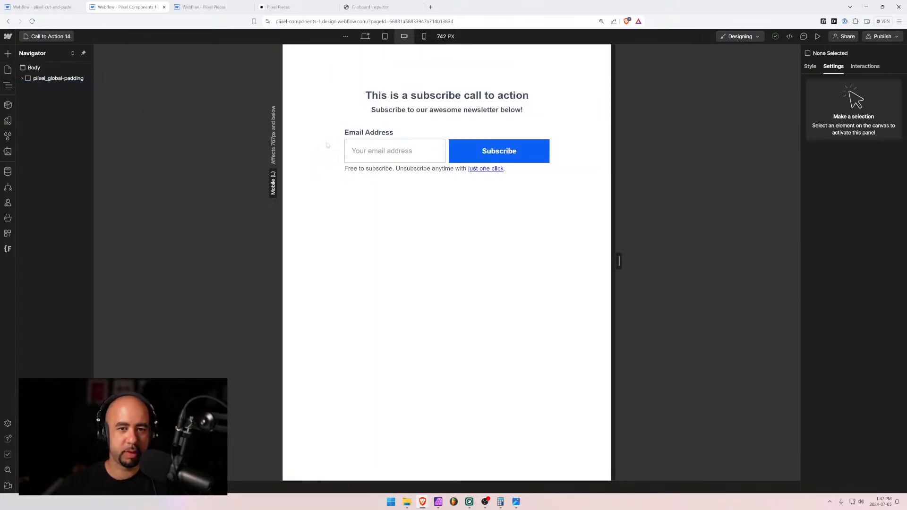
# Copy the whole cta-14 wrapper block and bring up Clipboard Inspector
pyautogui.click(411, 121)
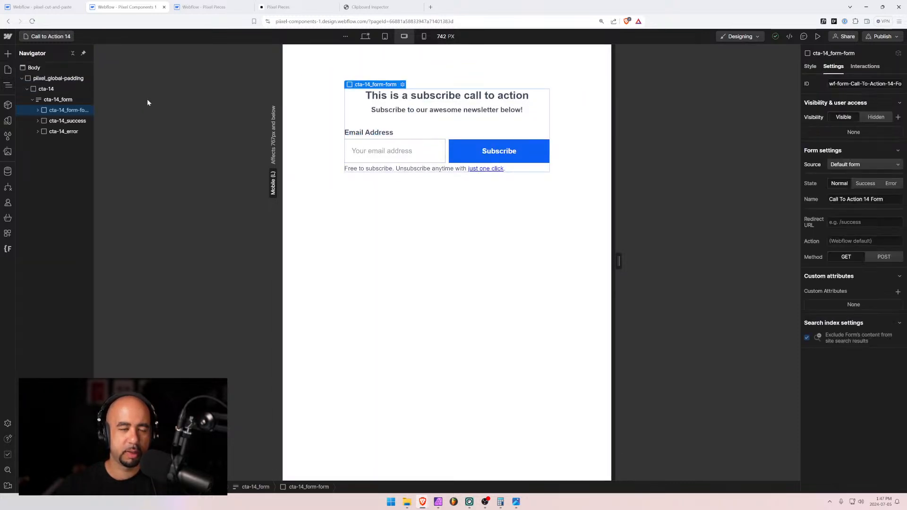
pyautogui.click(56, 99)
pyautogui.click(55, 89)
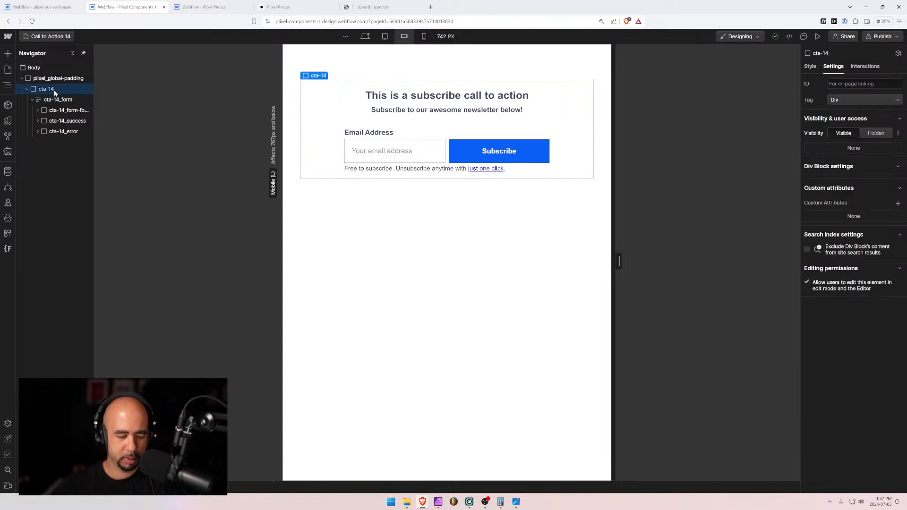
pyautogui.hotkey('ctrl', 'c')
pyautogui.click(396, 7)
# Paste the copied cta-14 block into Clipboard Inspector and select its entire JSON payload
pyautogui.hotkey('ctrl', 'v')
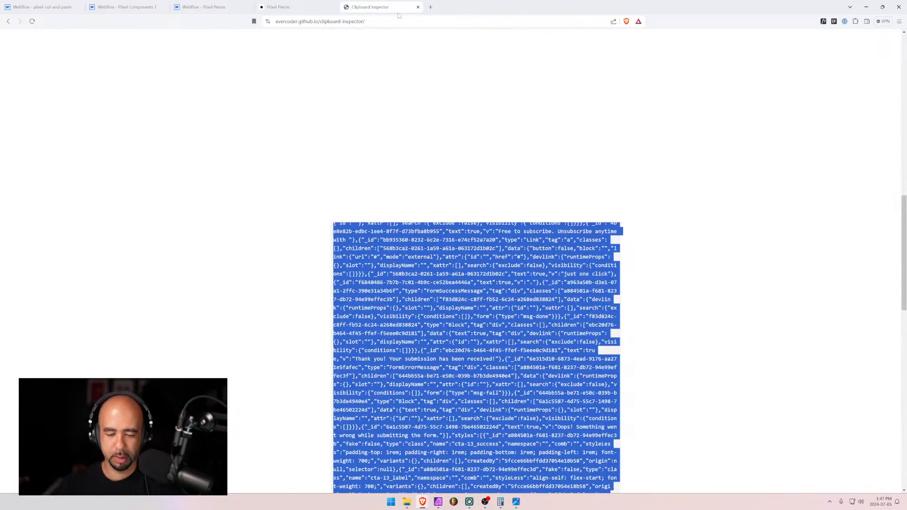
pyautogui.scroll(14, 369, 52)
pyautogui.click(296, 132)
pyautogui.click(440, 164)
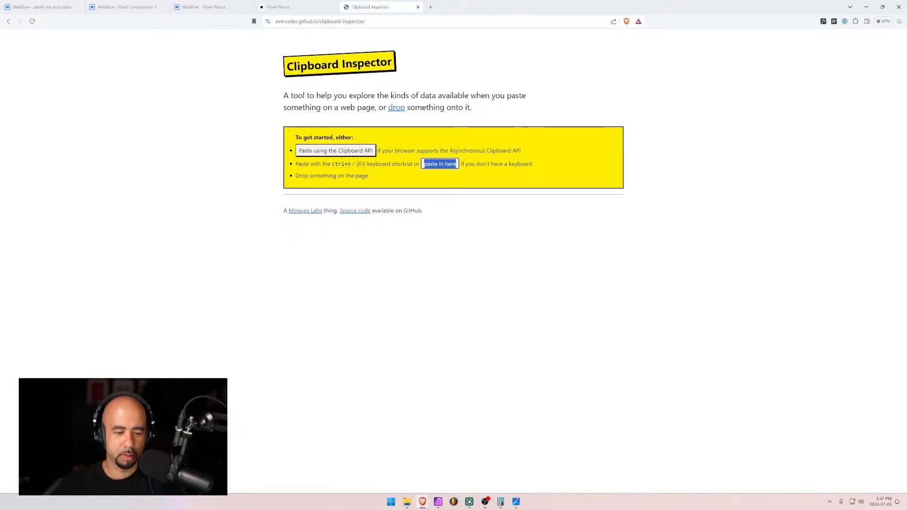
pyautogui.hotkey('ctrl', 'v')
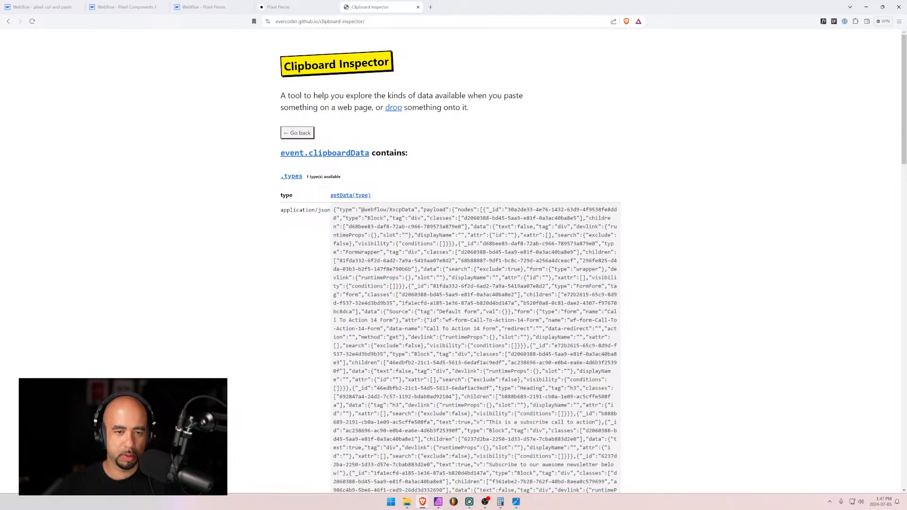
pyautogui.moveTo(334, 209); pyautogui.dragTo(431, 341)
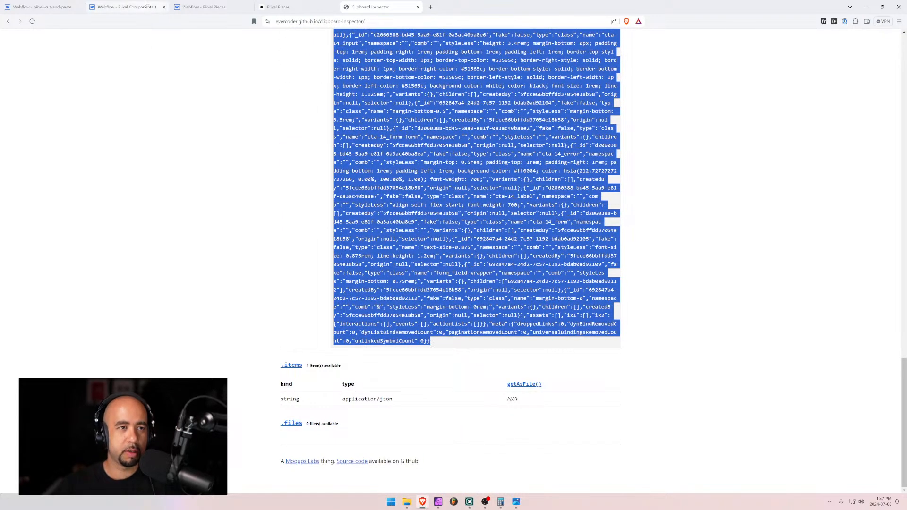
pyautogui.click(208, 7)
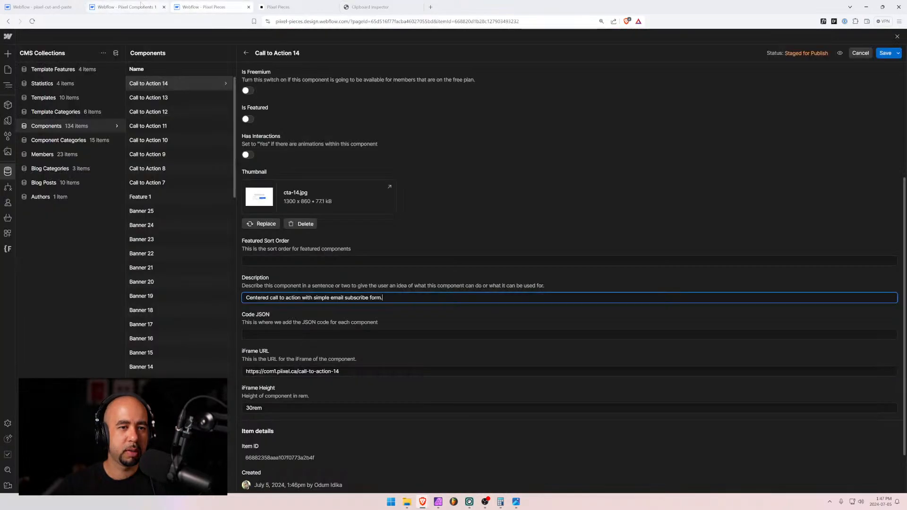
# Paste the cta-14 element JSON into Call to Action 14's Code JSON field and save
pyautogui.click(293, 334)
pyautogui.hotkey('ctrl', 'v')
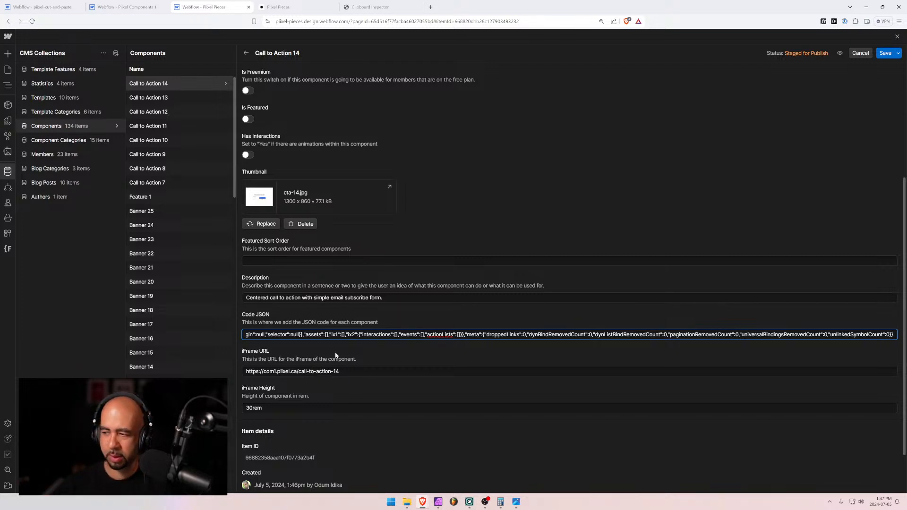
pyautogui.click(885, 53)
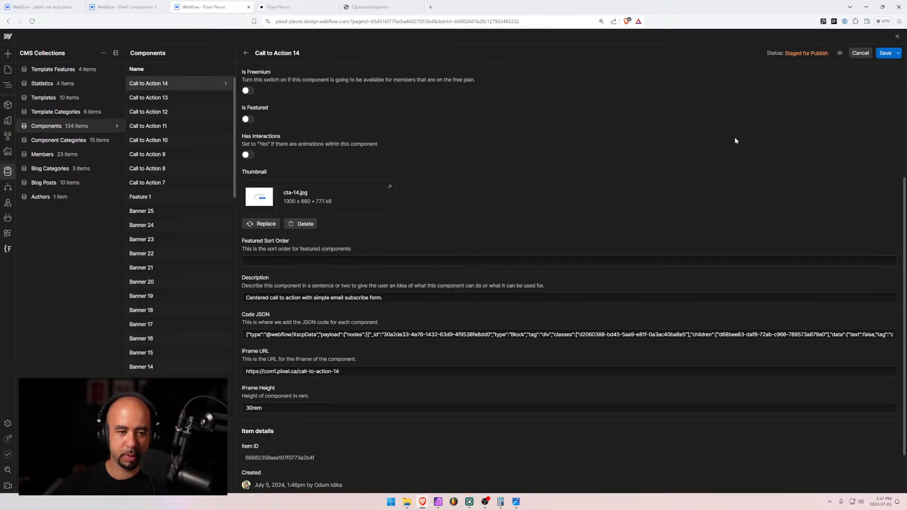
# Select the iFrame URL text and save Call to Action 14 again
pyautogui.scroll(4, 735, 138)
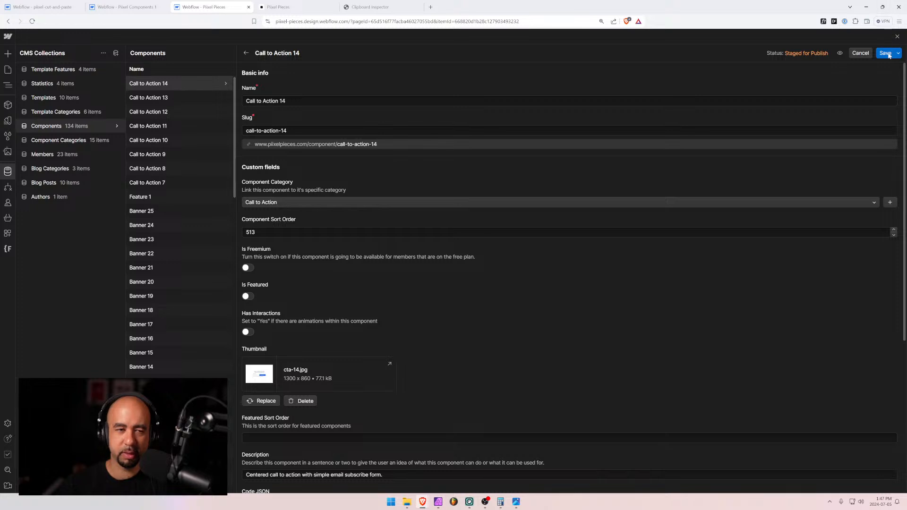
pyautogui.scroll(-5, 526, 322)
pyautogui.moveTo(373, 335); pyautogui.dragTo(197, 335)
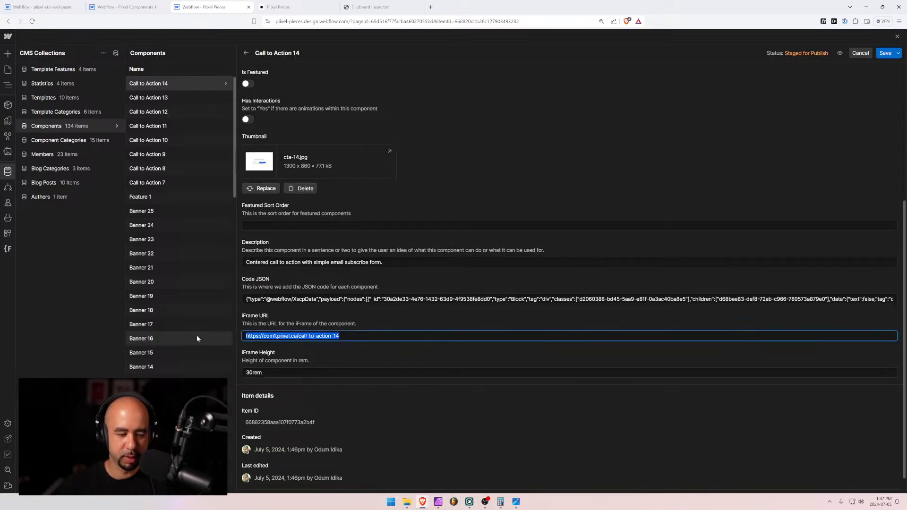
pyautogui.click(886, 53)
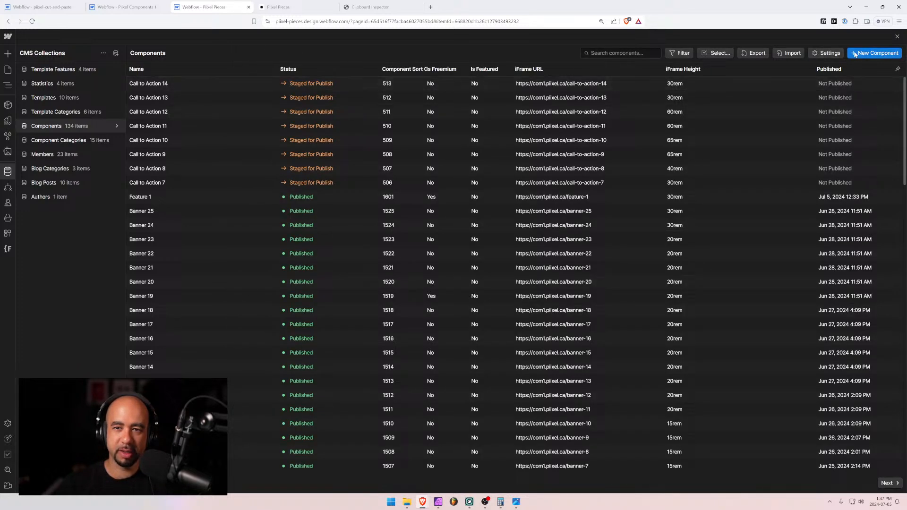
# Create a new component 'Call the Action 15' in the Call to Action category with sort order 514
pyautogui.click(855, 54)
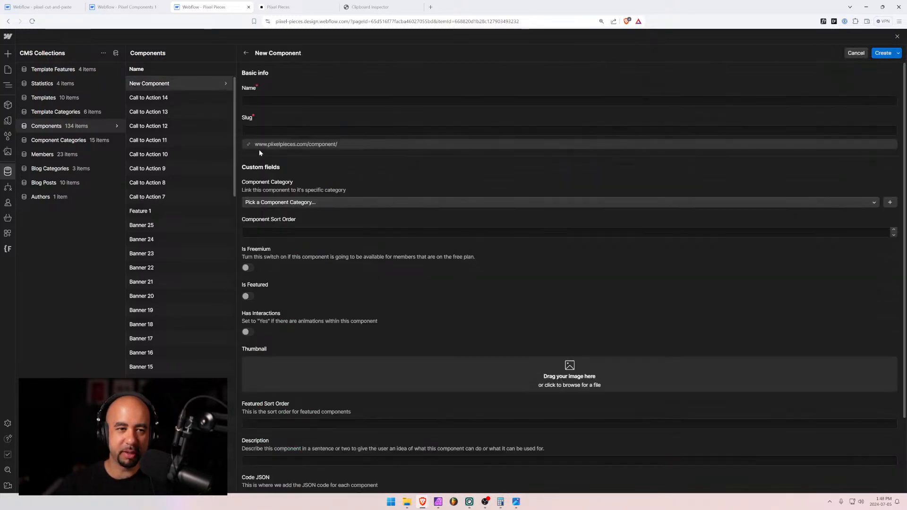
pyautogui.click(259, 101)
pyautogui.write('Call the ')
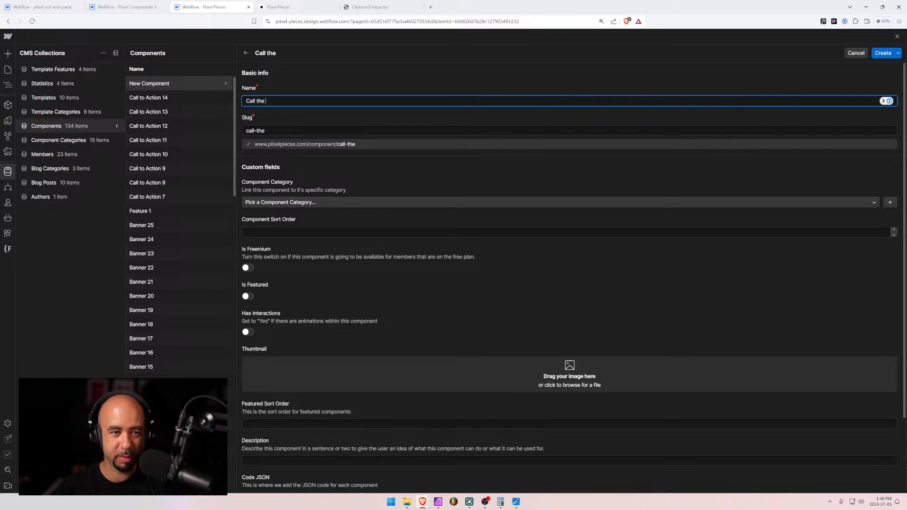
pyautogui.write('Action')
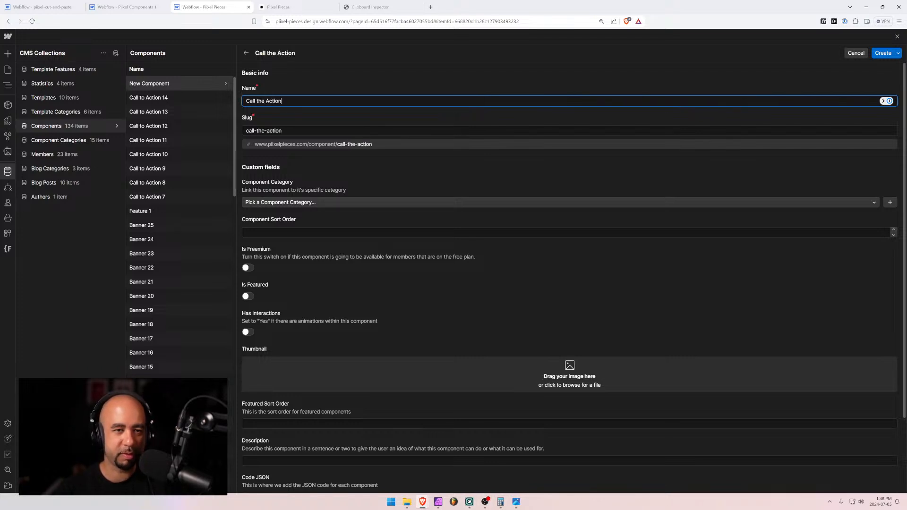
pyautogui.write(' 15')
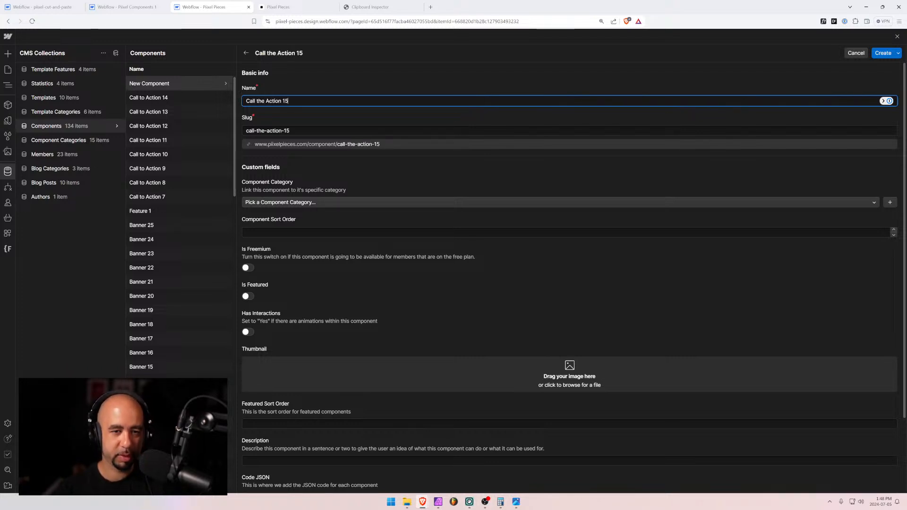
pyautogui.click(271, 204)
pyautogui.write('call')
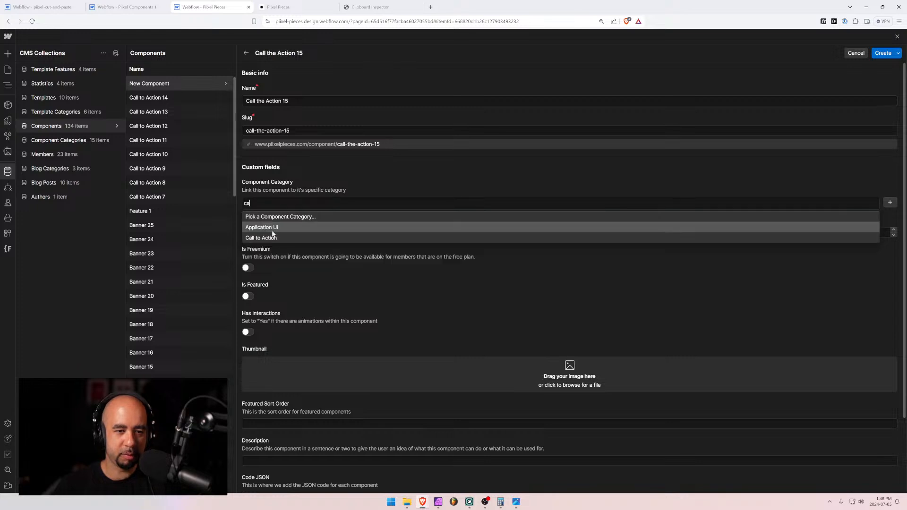
pyautogui.press('Return')
pyautogui.press('Tab')
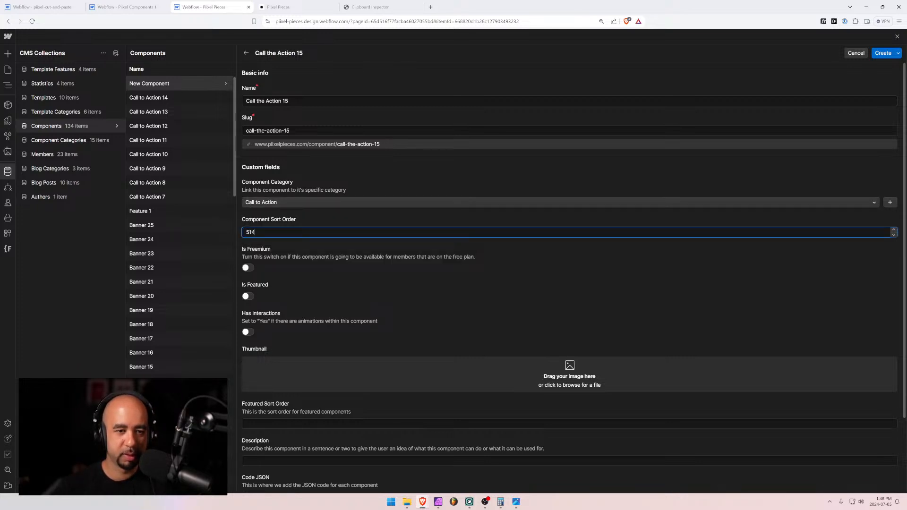
pyautogui.write('514')
# Add cta-15.jpg as thumbnail, set iFrame URL to call-to-action-15 and height to 30rem
pyautogui.scroll(-2, 420, 257)
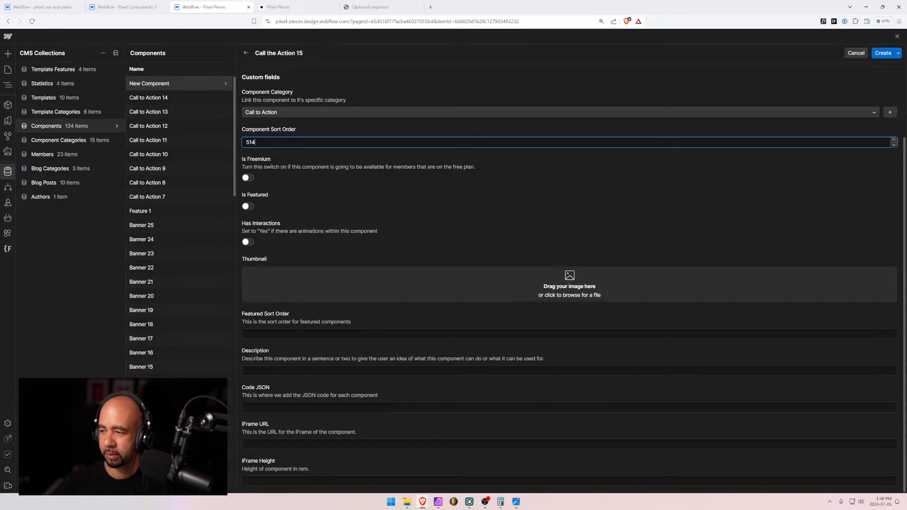
pyautogui.moveTo(486, 299); pyautogui.dragTo(483, 290)
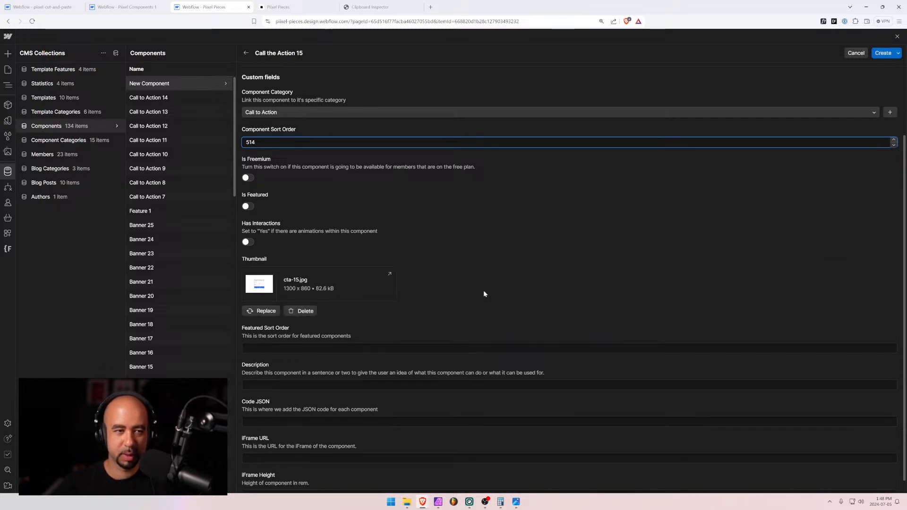
pyautogui.scroll(-1, 315, 362)
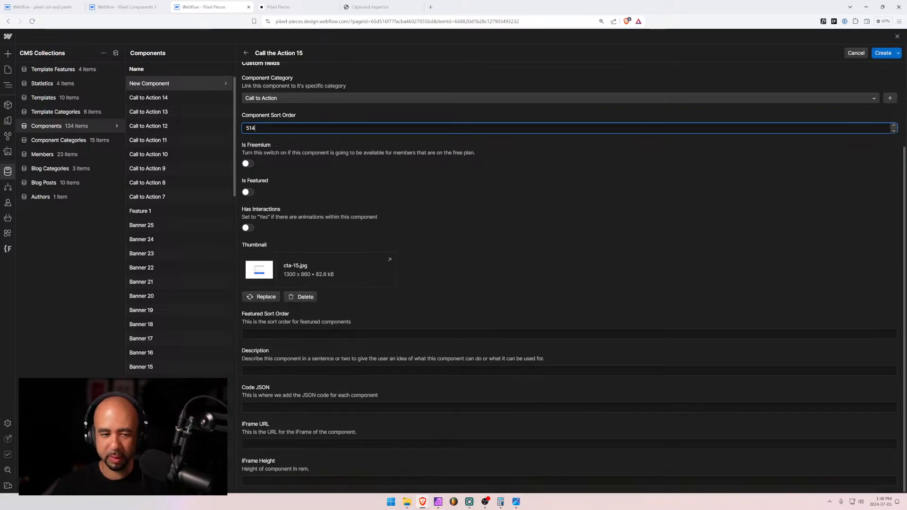
pyautogui.click(266, 443)
pyautogui.write('https://com1.pixel.ca/call-to-action-14')
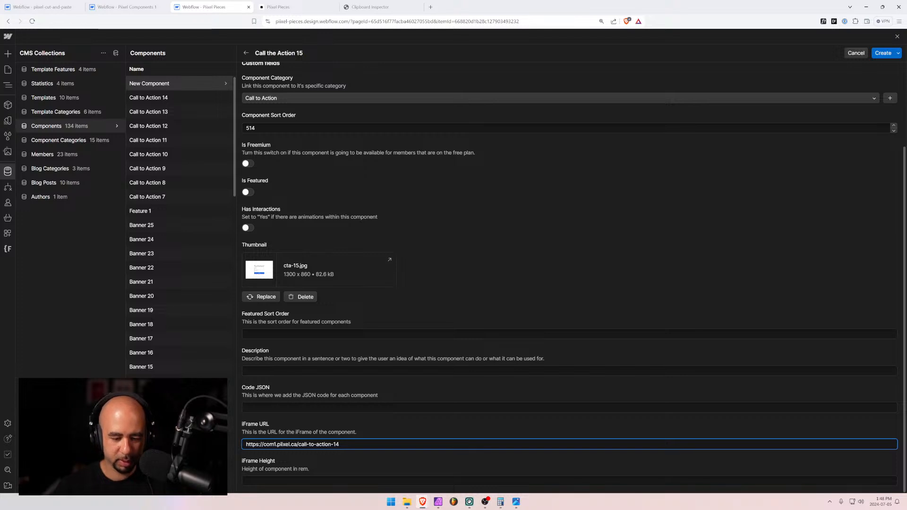
pyautogui.press('BackSpace')
pyautogui.write('5')
pyautogui.click(267, 488)
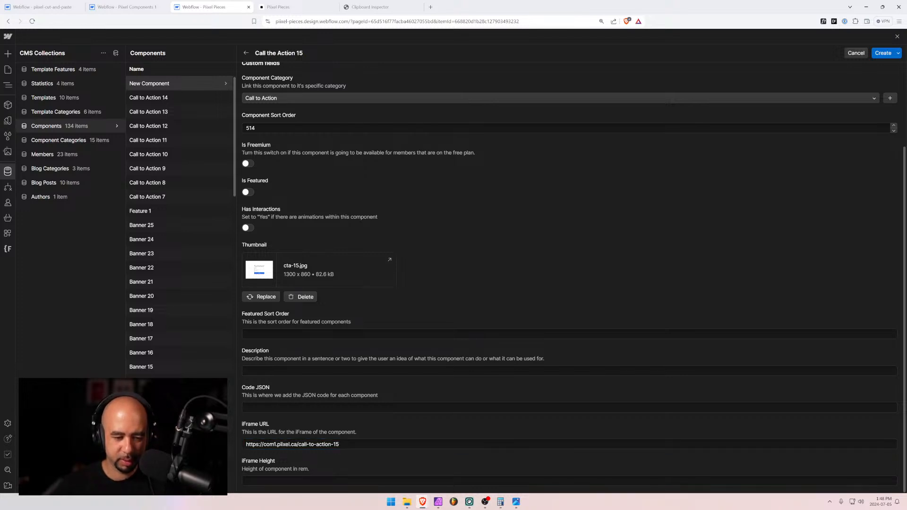
pyautogui.click(267, 482)
pyautogui.write('30rem')
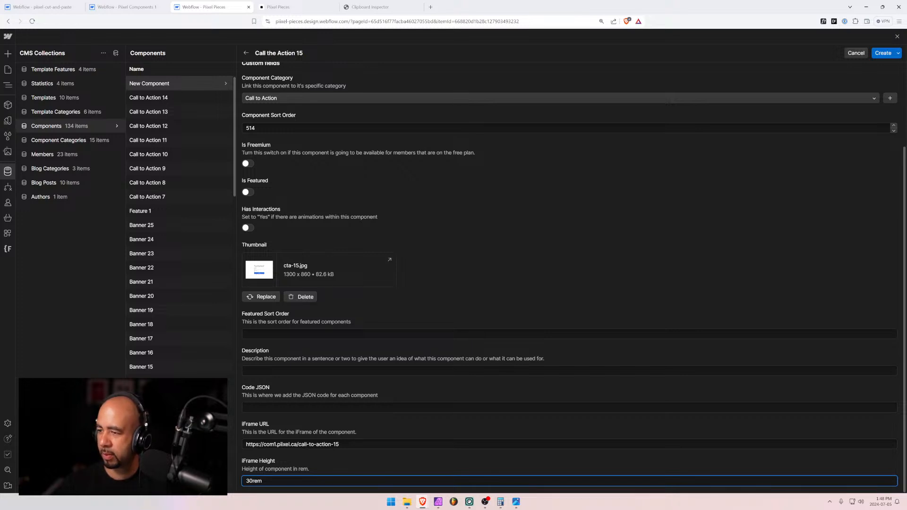
pyautogui.hotkey('alt', 'Tab')
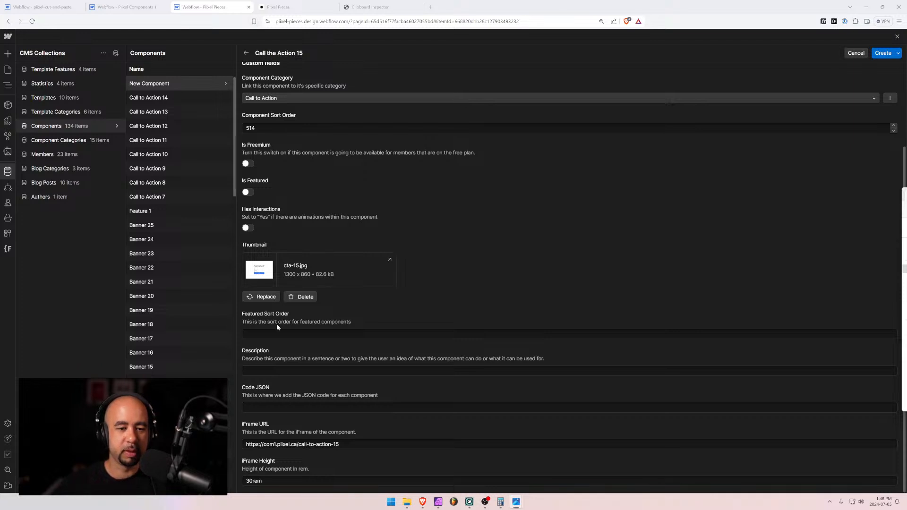
# Write the description 'Center aligned call to action with subscribe form'
pyautogui.click(267, 370)
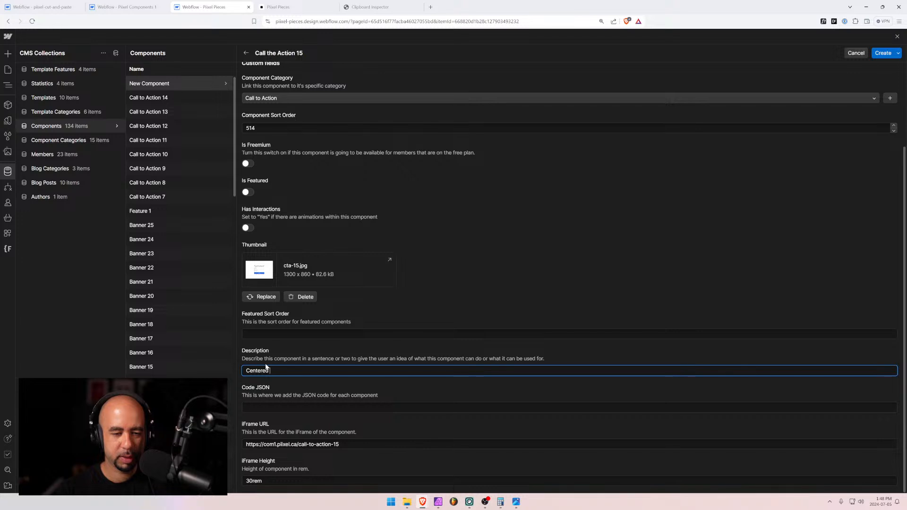
pyautogui.write('call to action with ')
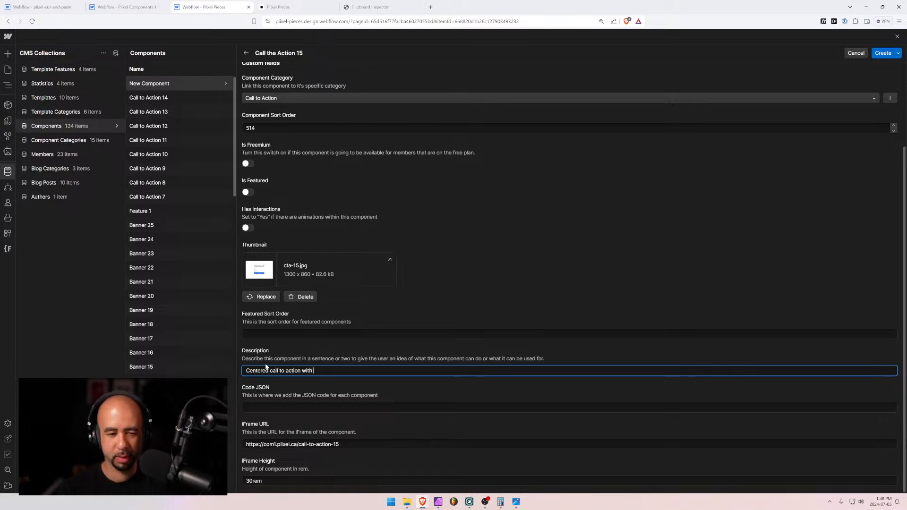
pyautogui.write('subscribe form')
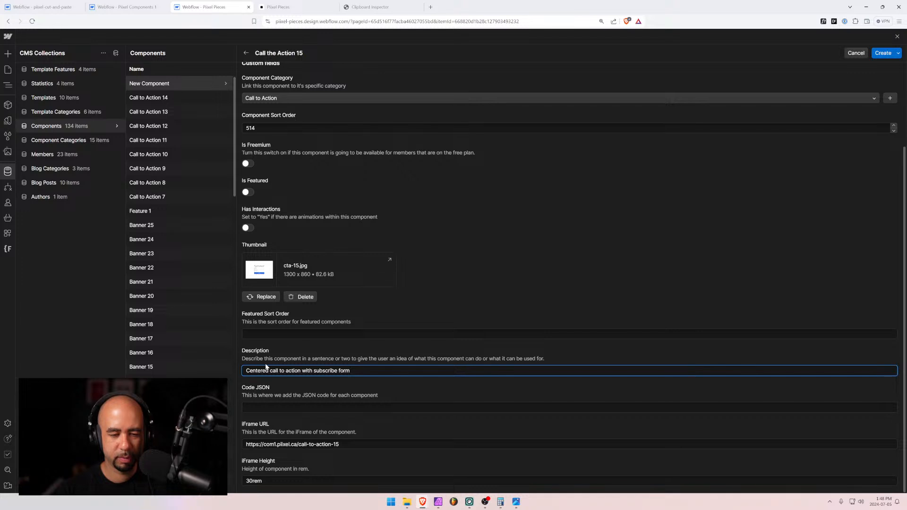
pyautogui.write('that is')
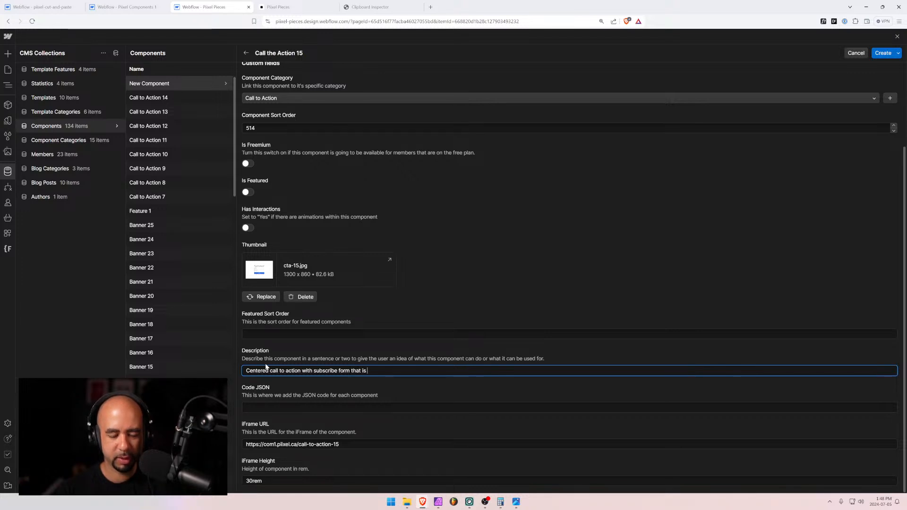
pyautogui.write(' vert')
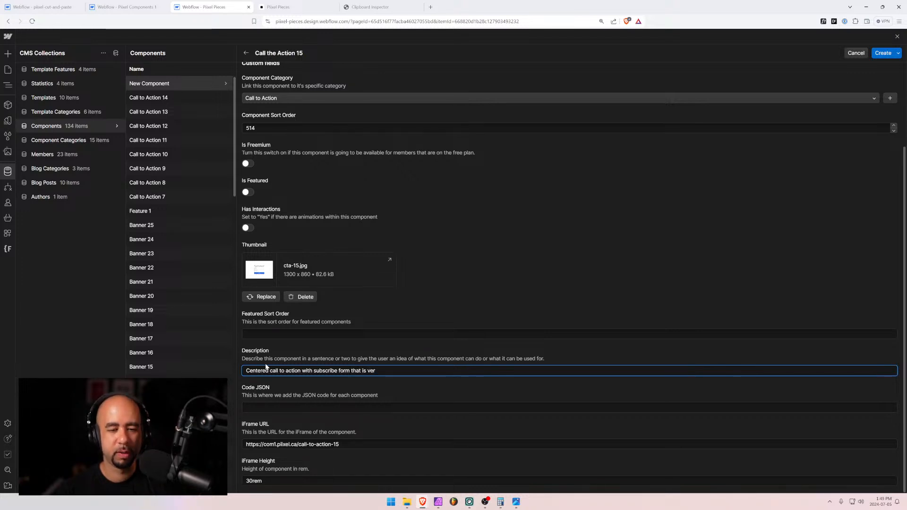
pyautogui.press('BackSpace')
pyautogui.press('BackSpace')
pyautogui.press('BackSpace')
pyautogui.press('BackSpace')
pyautogui.press('BackSpace')
pyautogui.press('BackSpace')
pyautogui.press('BackSpace')
pyautogui.press('BackSpace')
pyautogui.press('BackSpace')
pyautogui.press('BackSpace')
pyautogui.press('BackSpace')
pyautogui.press('BackSpace')
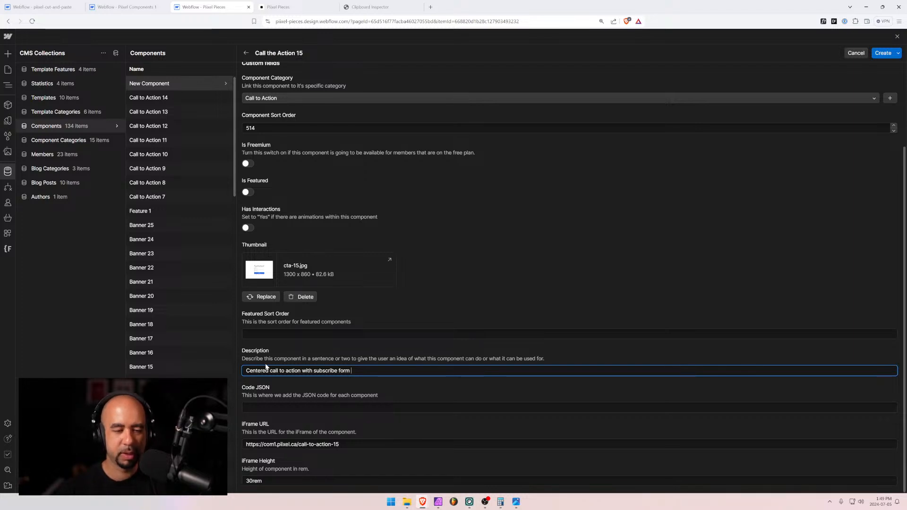
pyautogui.moveTo(268, 371); pyautogui.dragTo(262, 371)
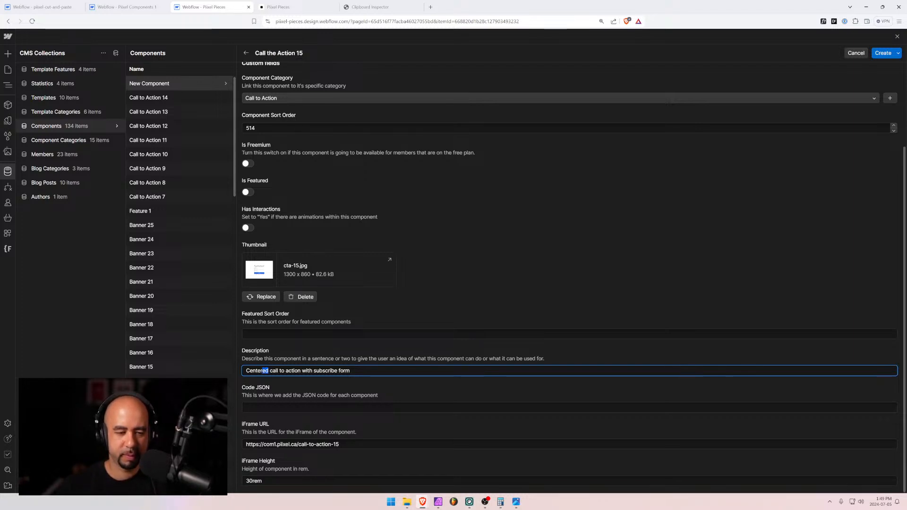
pyautogui.write('aligned')
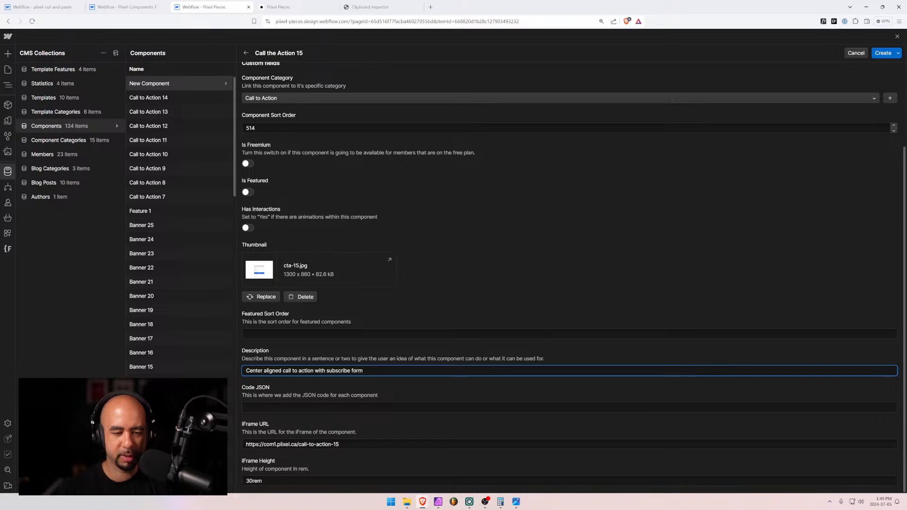
# Insert 'a vertically aligned' before 'subscribe form', end with a period, and switch to the Designer
pyautogui.moveTo(366, 370); pyautogui.dragTo(325, 371)
pyautogui.press('Left')
pyautogui.write('vertical')
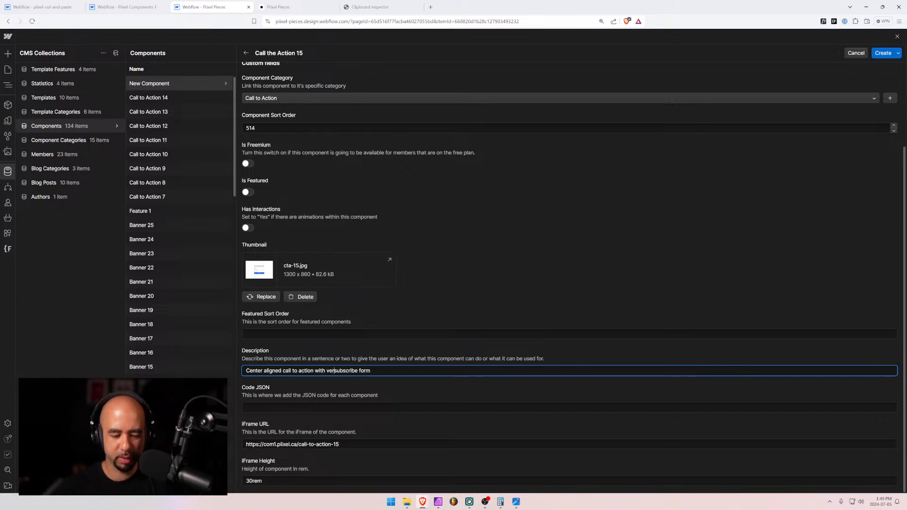
pyautogui.write('ly aligne')
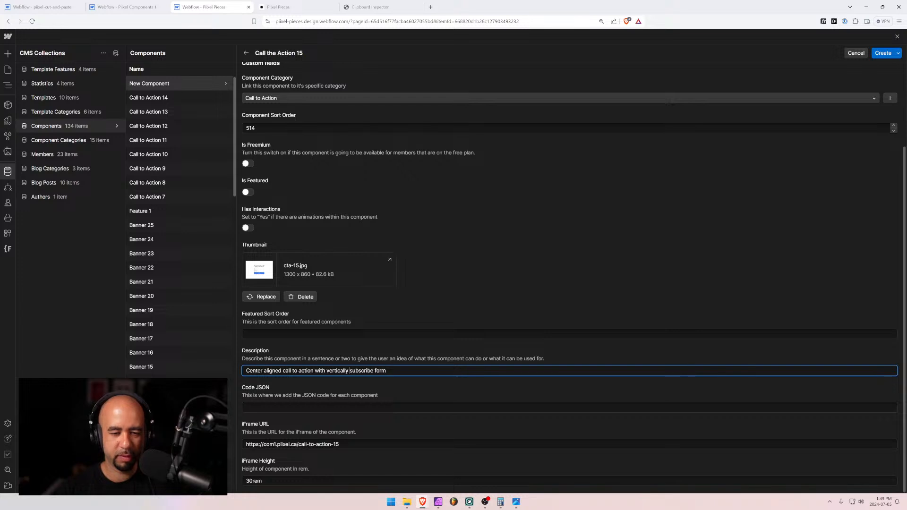
pyautogui.write('d')
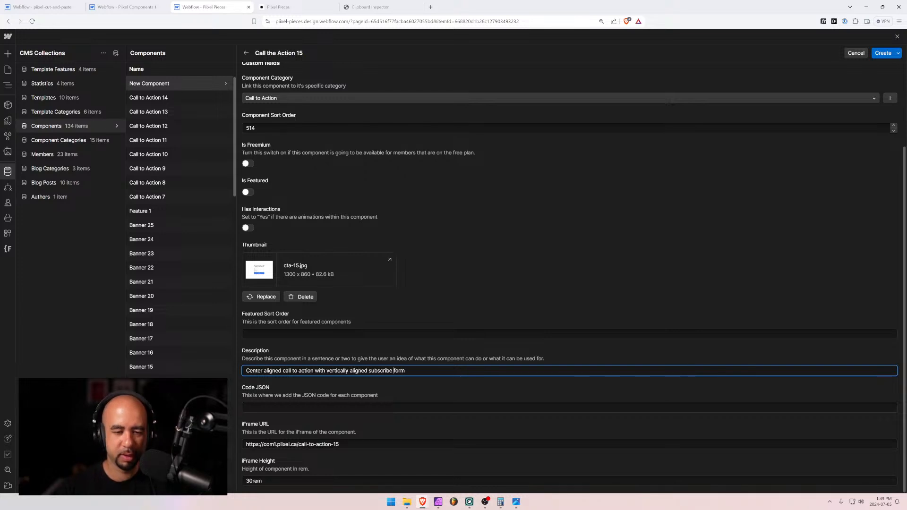
pyautogui.hotkey('ctrl', 'Right')
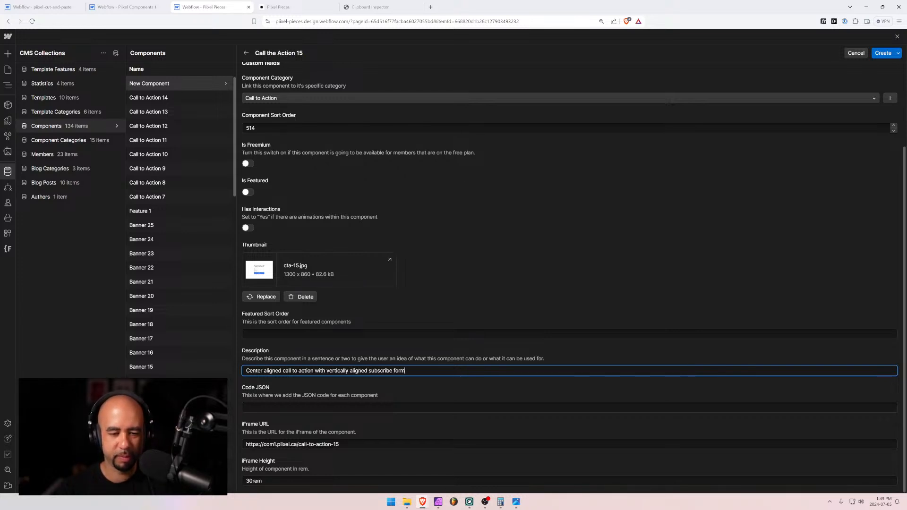
pyautogui.hotkey('ctrl', 'Left')
pyautogui.hotkey('ctrl', 'Left')
pyautogui.hotkey('ctrl', 'Left')
pyautogui.hotkey('ctrl', 'Left')
pyautogui.write('a')
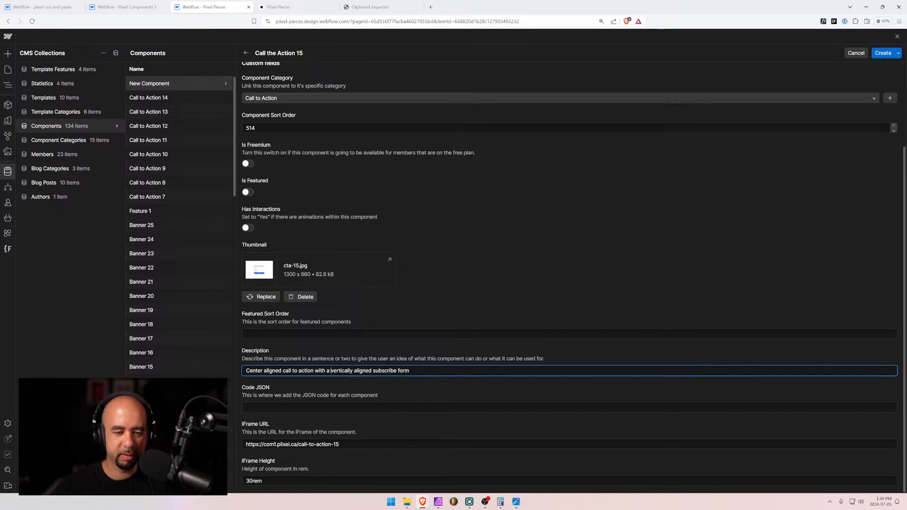
pyautogui.press('End')
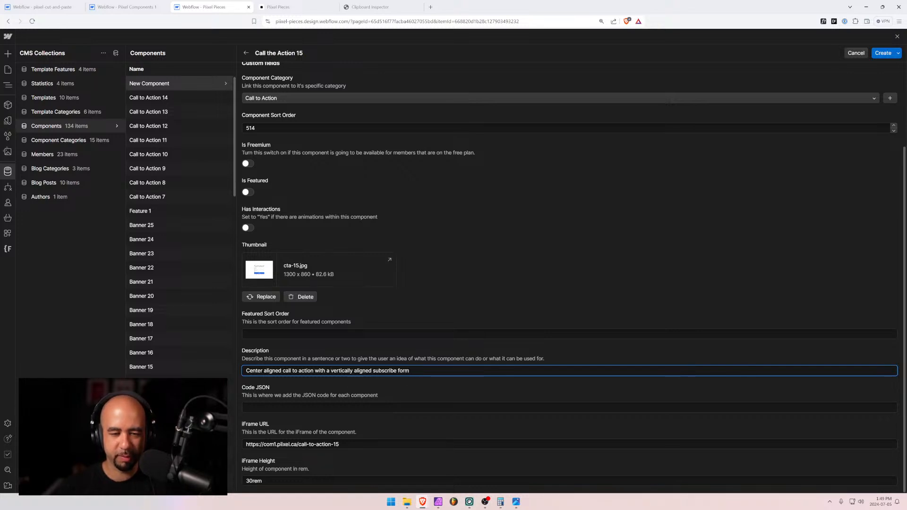
pyautogui.write('.')
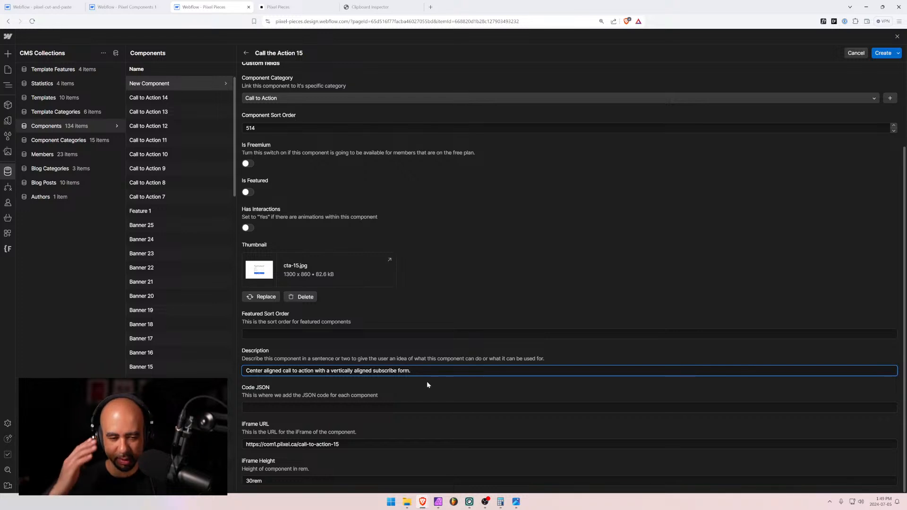
pyautogui.click(126, 7)
pyautogui.click(41, 38)
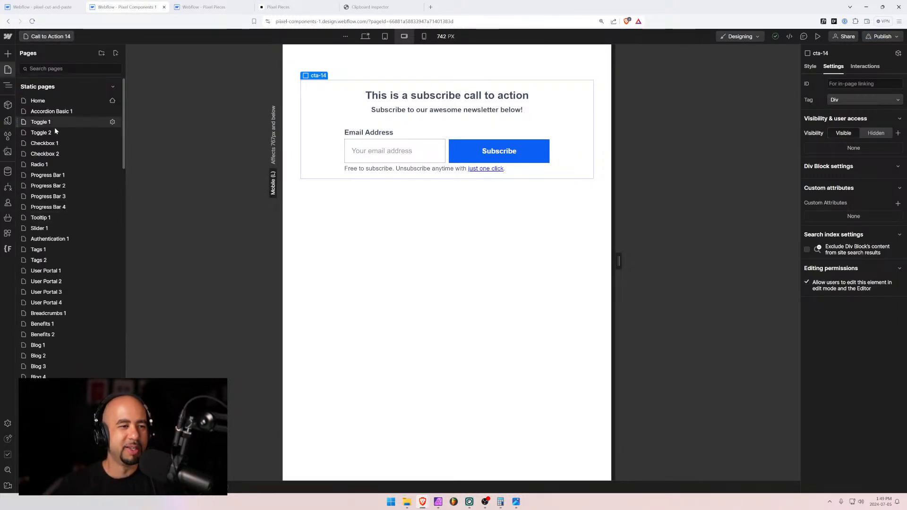
# Open the Call to Action 15 page, select its cta-15 block, and go to Clipboard Inspector
pyautogui.write('14')
pyautogui.click(62, 101)
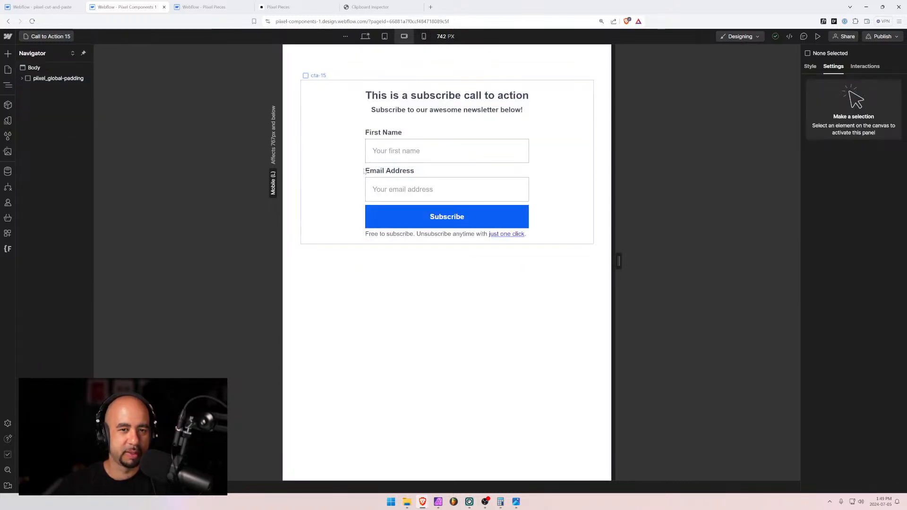
pyautogui.click(364, 172)
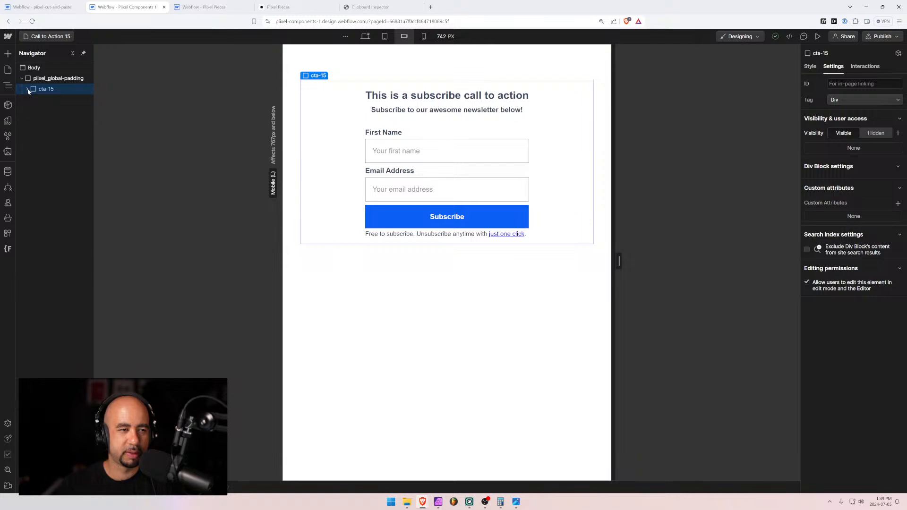
pyautogui.click(362, 10)
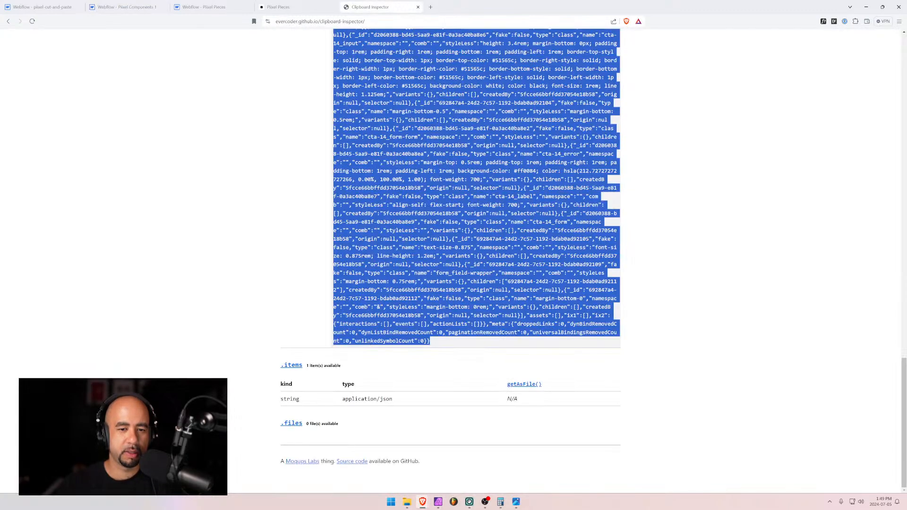
# Paste the cta-15 element into Clipboard Inspector and select its entire JSON text
pyautogui.scroll(20, 476, 261)
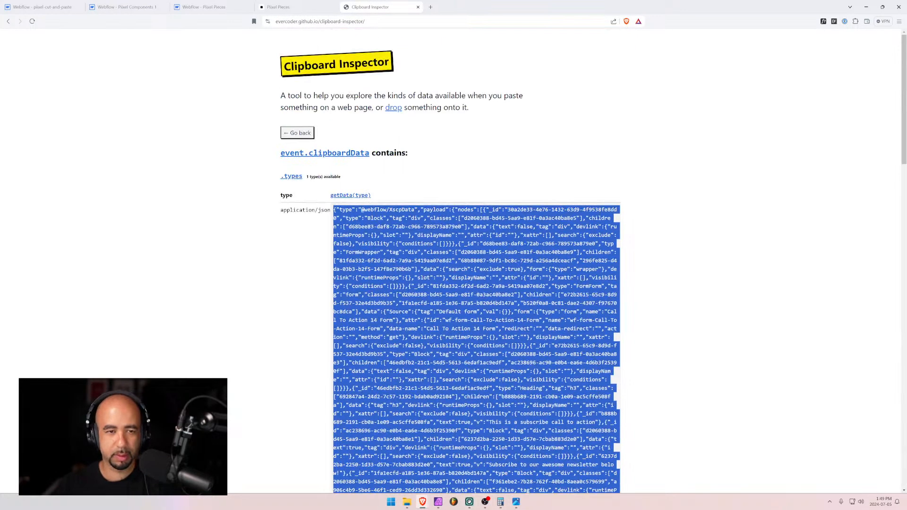
pyautogui.click(298, 133)
pyautogui.hotkey('ctrl', 'v')
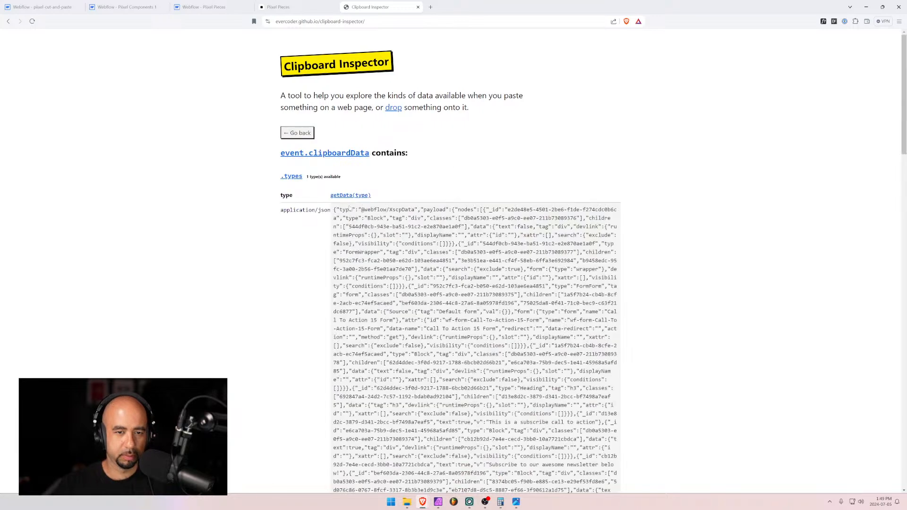
pyautogui.moveTo(333, 210); pyautogui.dragTo(534, 341)
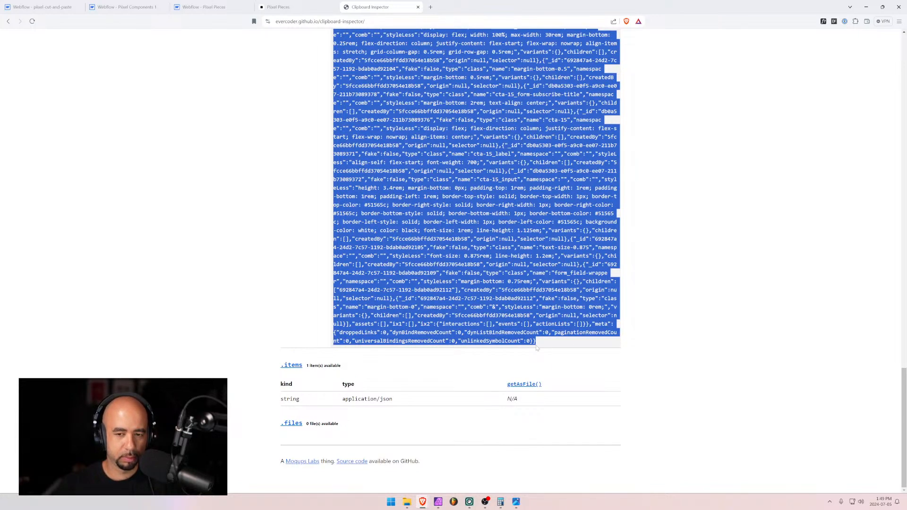
# Paste the cta-15 JSON into Call the Action 15's Code JSON field
pyautogui.click(222, 7)
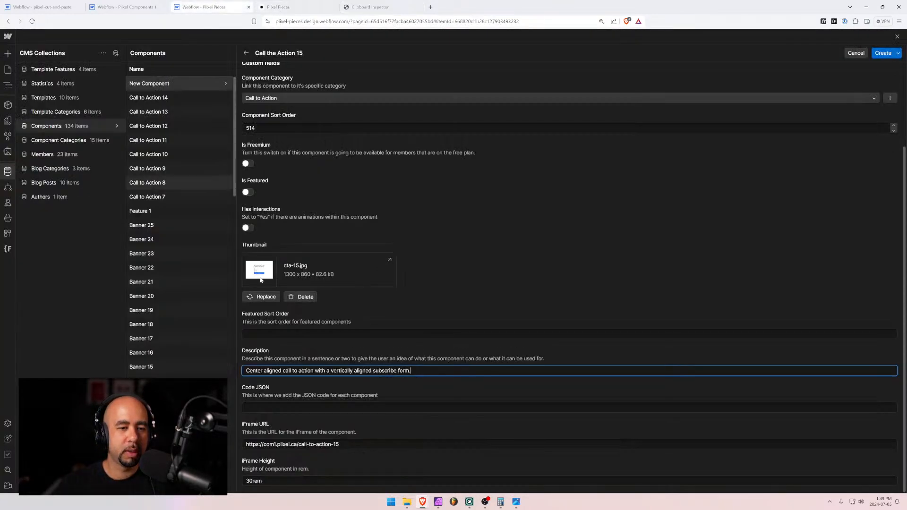
pyautogui.click(284, 407)
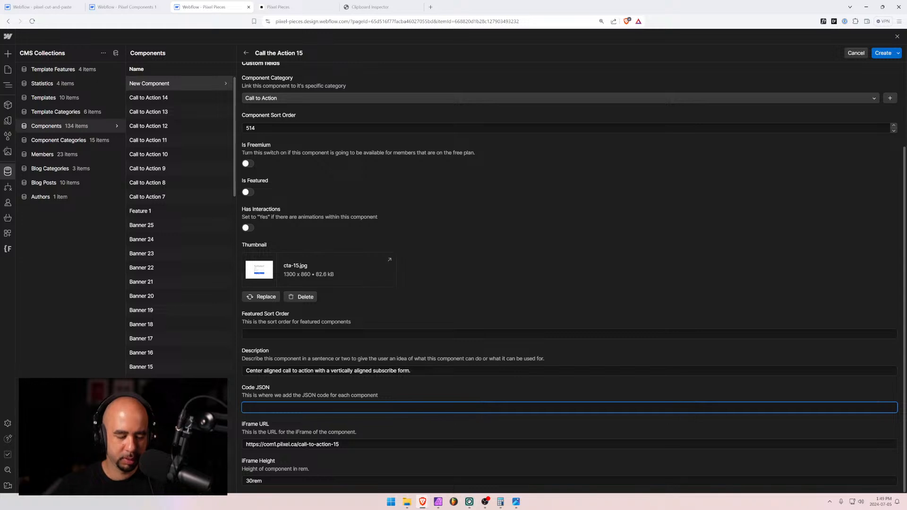
pyautogui.hotkey('ctrl', 'v')
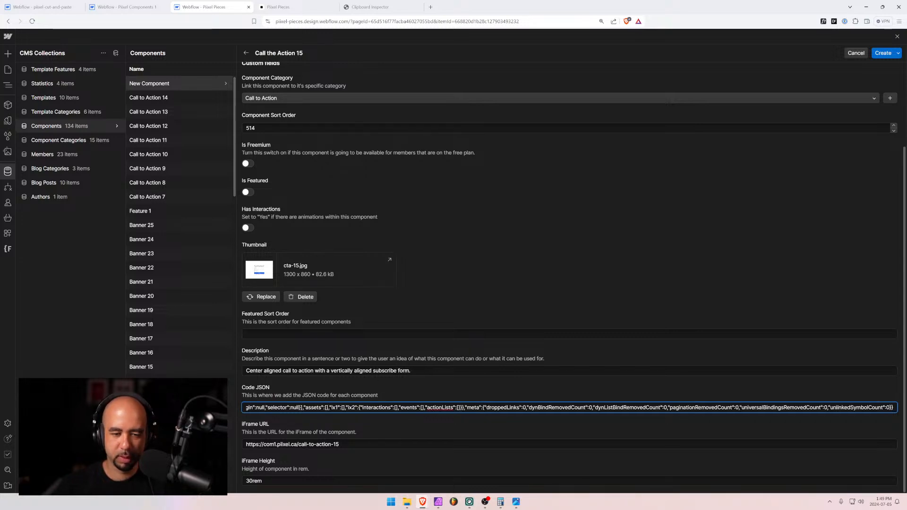
# Add 'that has name and email input fields' before the description's final period and save
pyautogui.moveTo(418, 370); pyautogui.dragTo(220, 362)
pyautogui.click(372, 371)
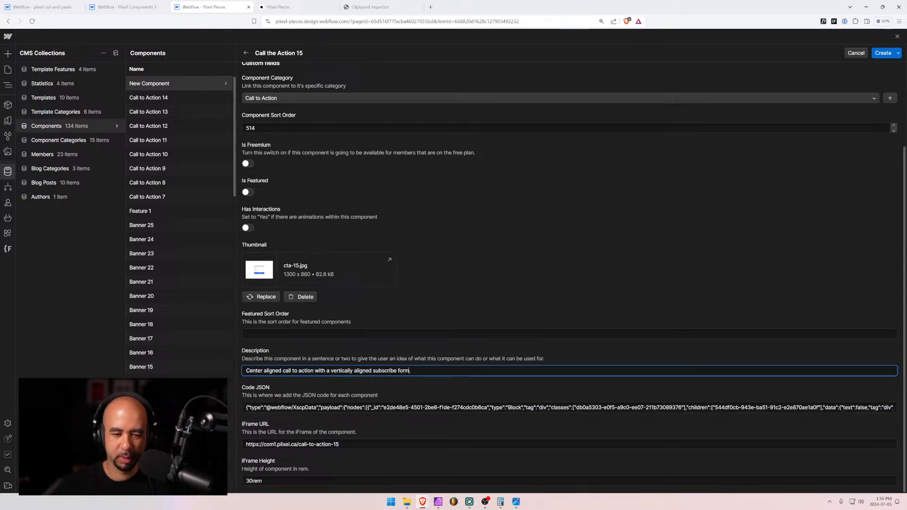
pyautogui.write('that has')
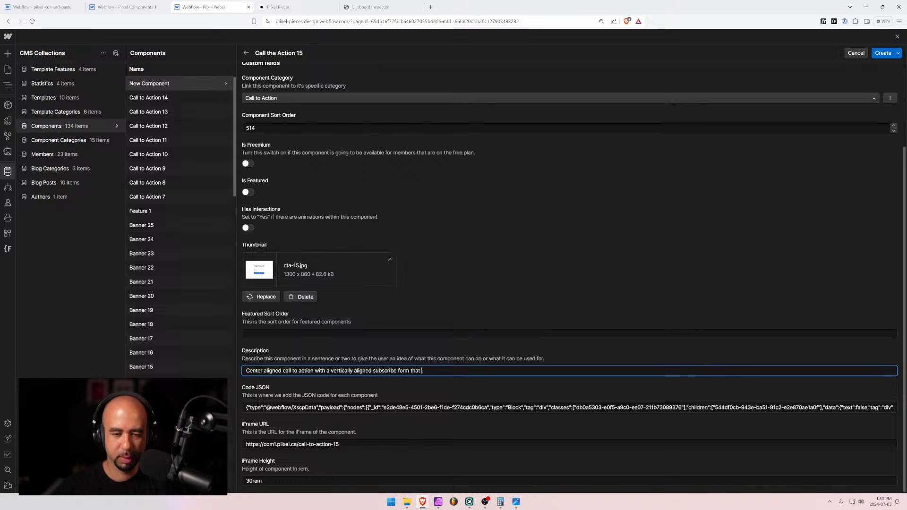
pyautogui.write(' name')
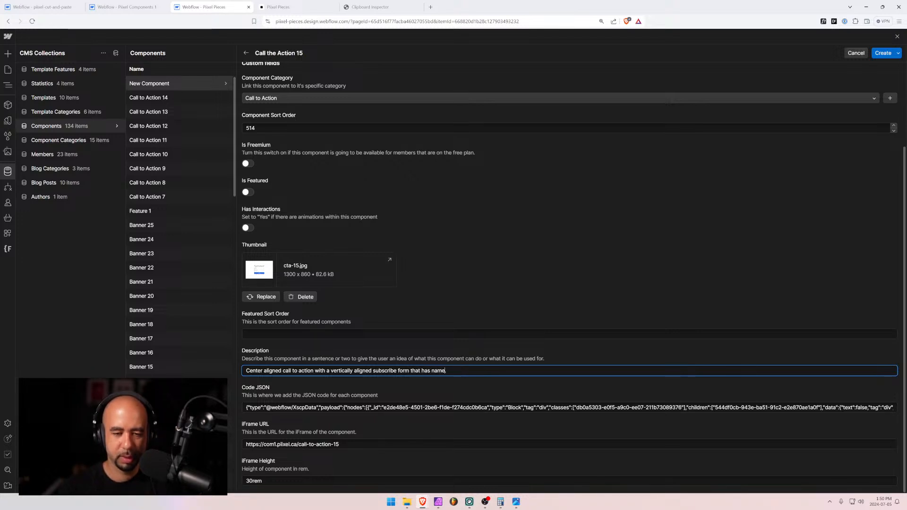
pyautogui.write(' and email input fields.')
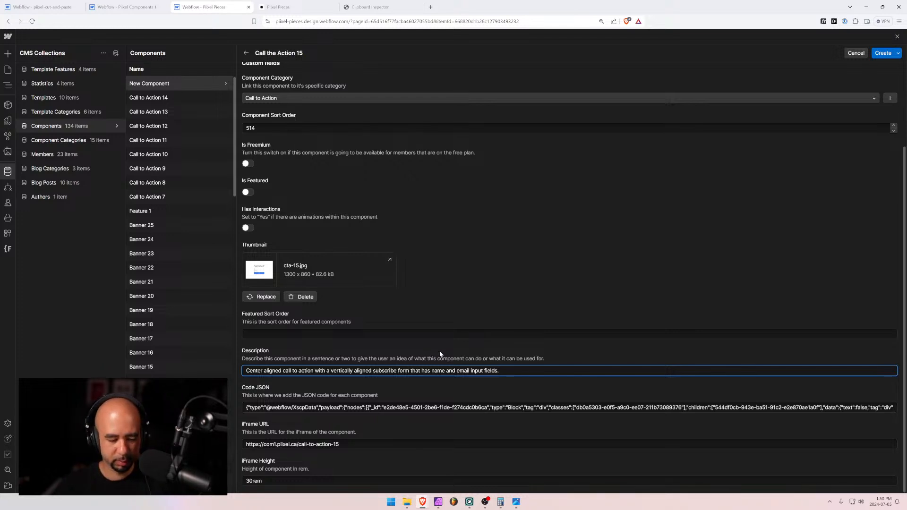
pyautogui.hotkey('ctrl', 'a')
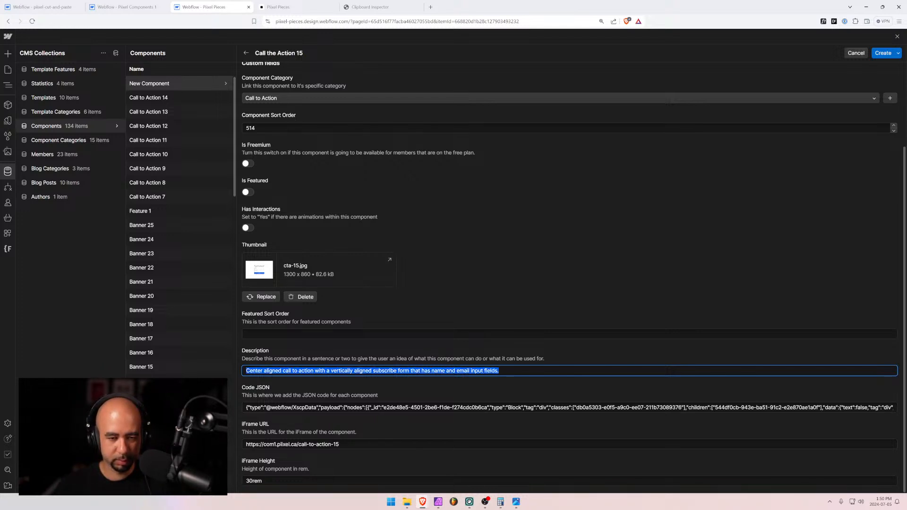
pyautogui.press('Right')
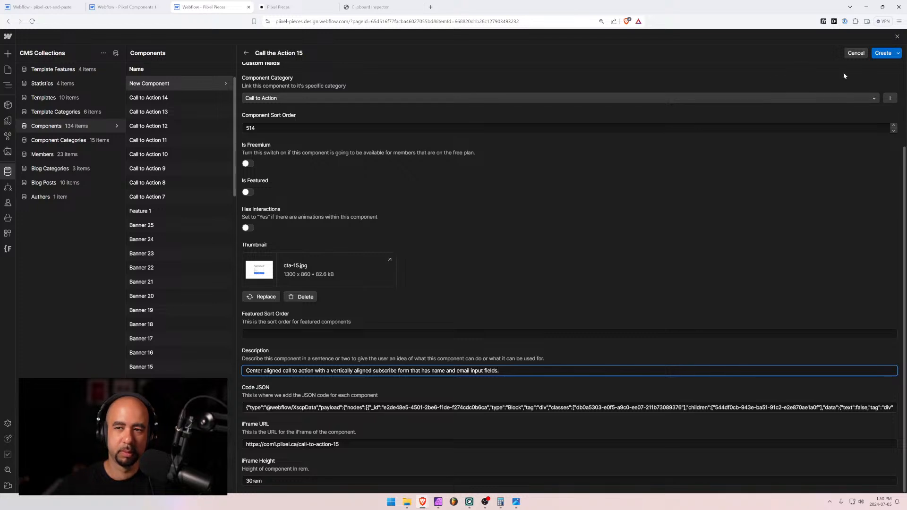
pyautogui.click(883, 53)
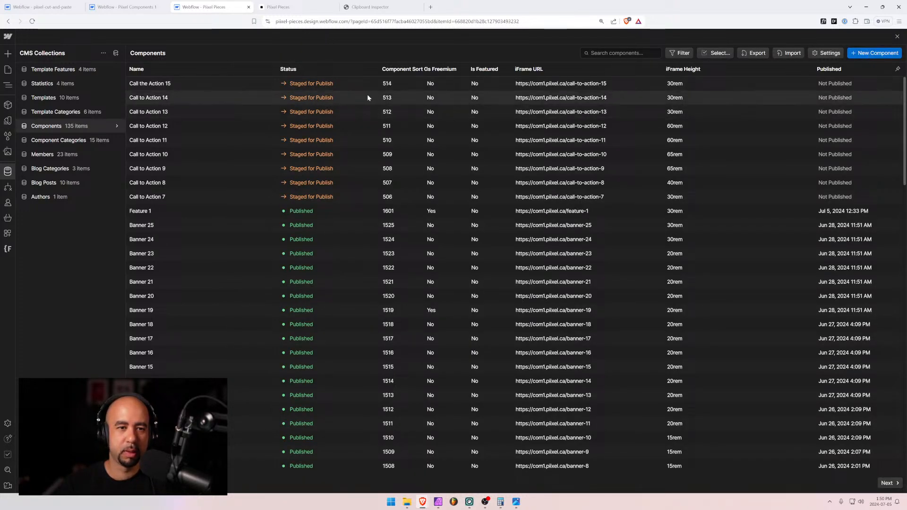
# Create a new item 'Call to Action 16' with category Call to Action and sort order 515
pyautogui.click(861, 55)
pyautogui.write('Cal')
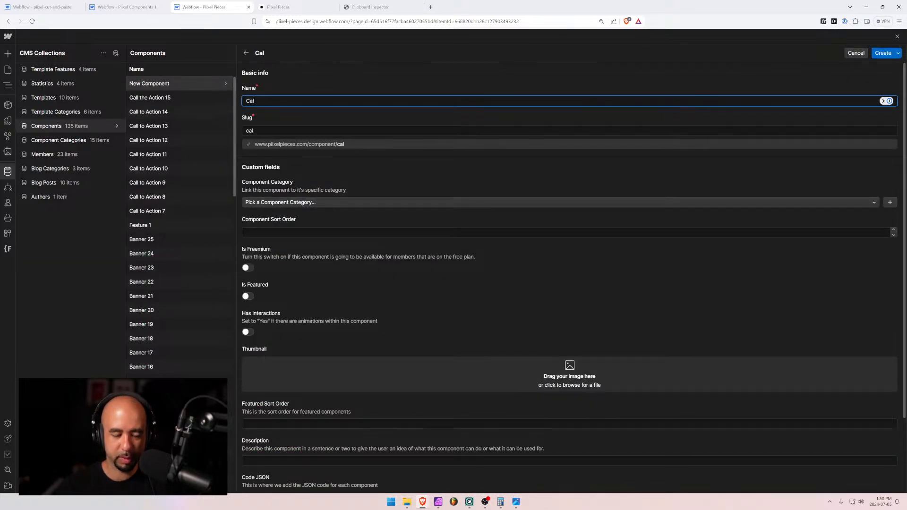
pyautogui.write('l to Action 16')
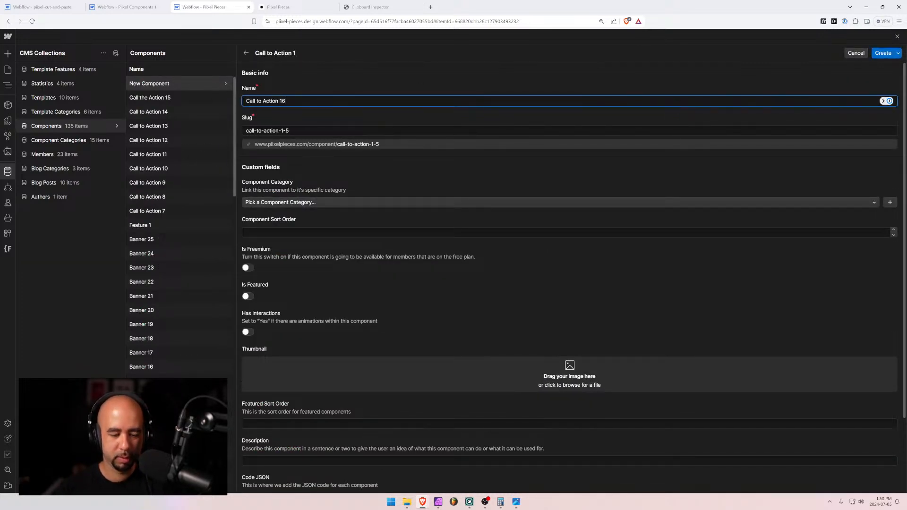
pyautogui.click(323, 202)
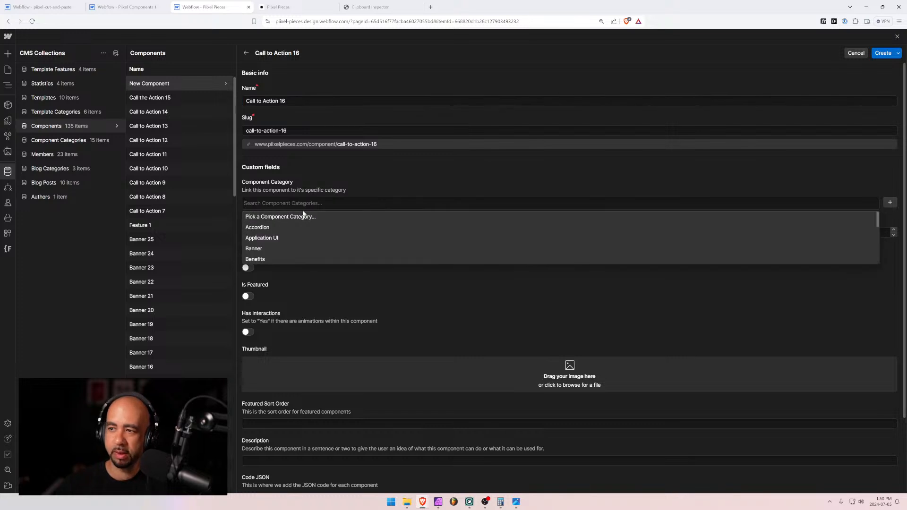
pyautogui.write('ca')
pyautogui.click(262, 240)
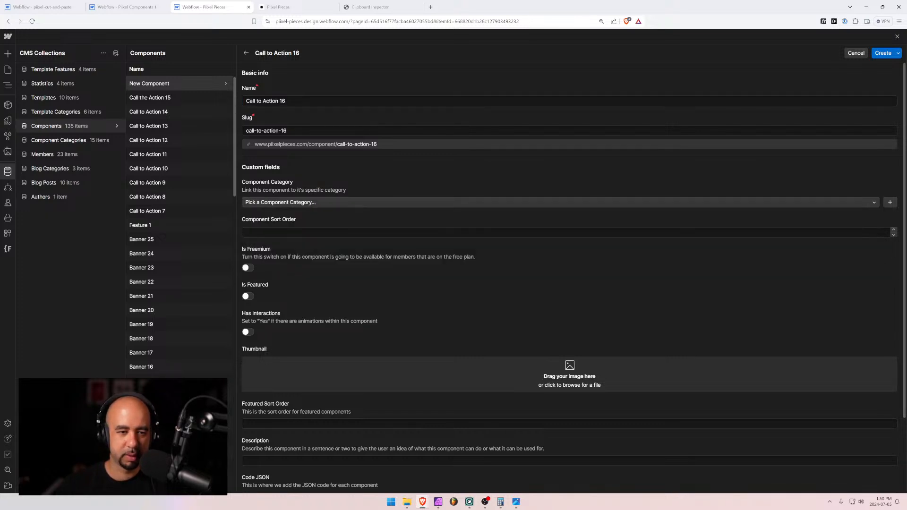
pyautogui.click(264, 233)
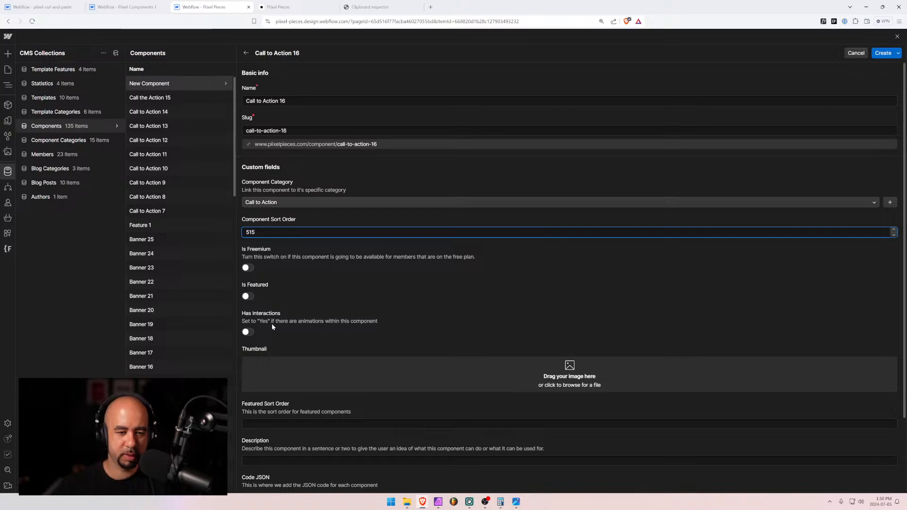
# Upload cta-16.jpg as the thumbnail and paste the prepared description sentence
pyautogui.scroll(-2, 339, 355)
pyautogui.moveTo(906, 293); pyautogui.dragTo(519, 283)
pyautogui.scroll(-2, 354, 316)
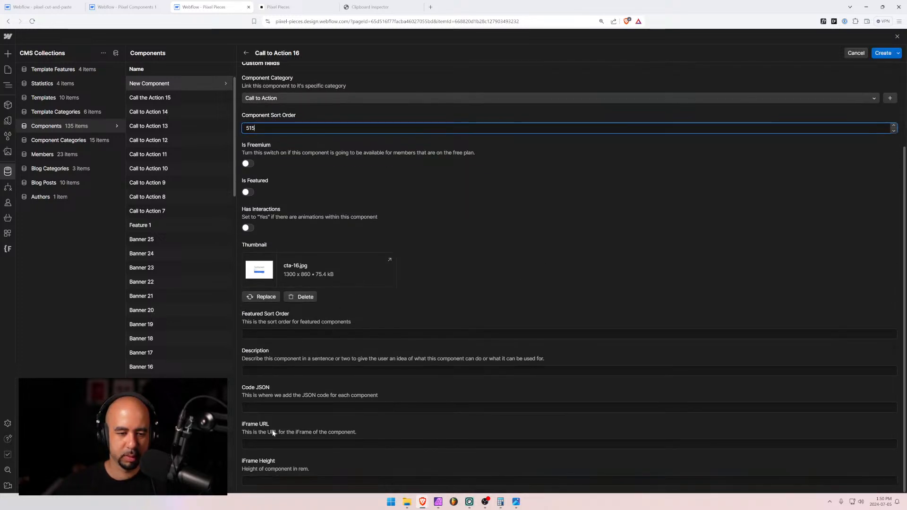
pyautogui.click(275, 370)
pyautogui.write('Center aligned call to action with a vertically aligned subscribe form that has name and email input fields.')
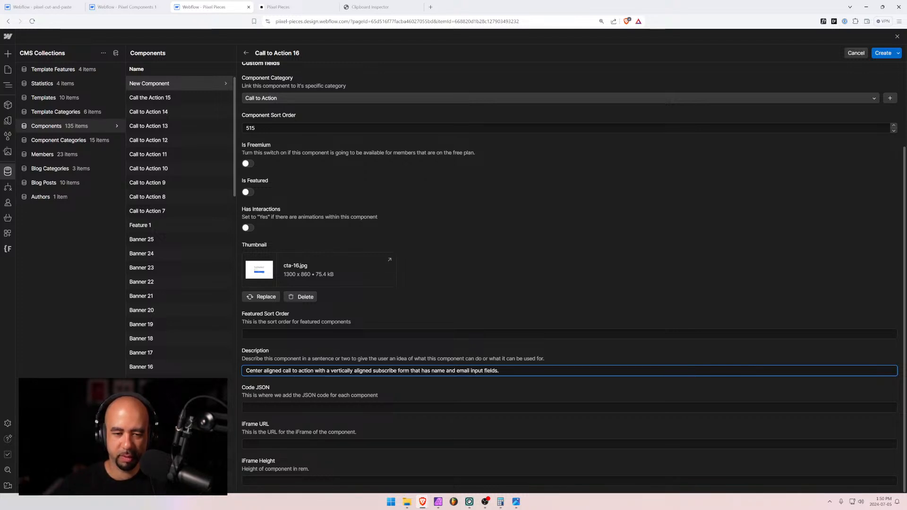
# Reword the description to a simple subscribe form with an email input field
pyautogui.moveTo(410, 371); pyautogui.dragTo(461, 370)
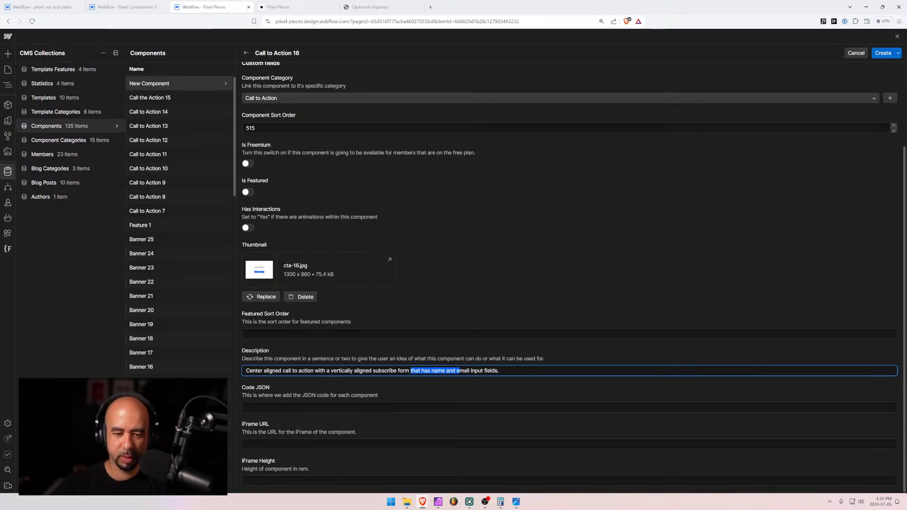
pyautogui.click(373, 370)
pyautogui.write('simple')
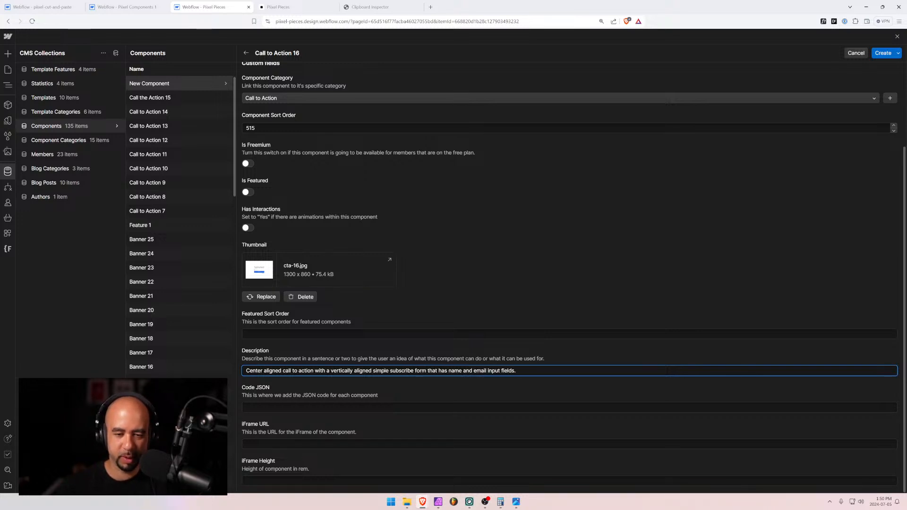
pyautogui.moveTo(427, 371); pyautogui.dragTo(469, 371)
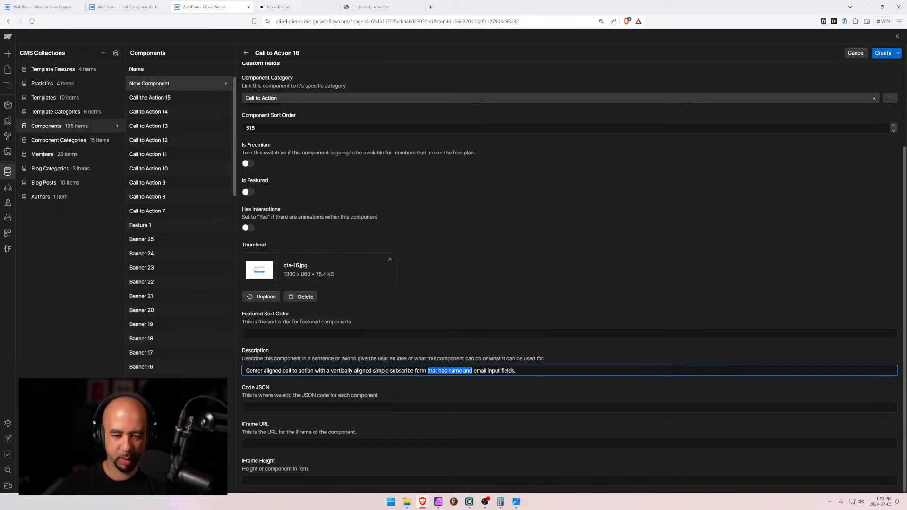
pyautogui.write('with an')
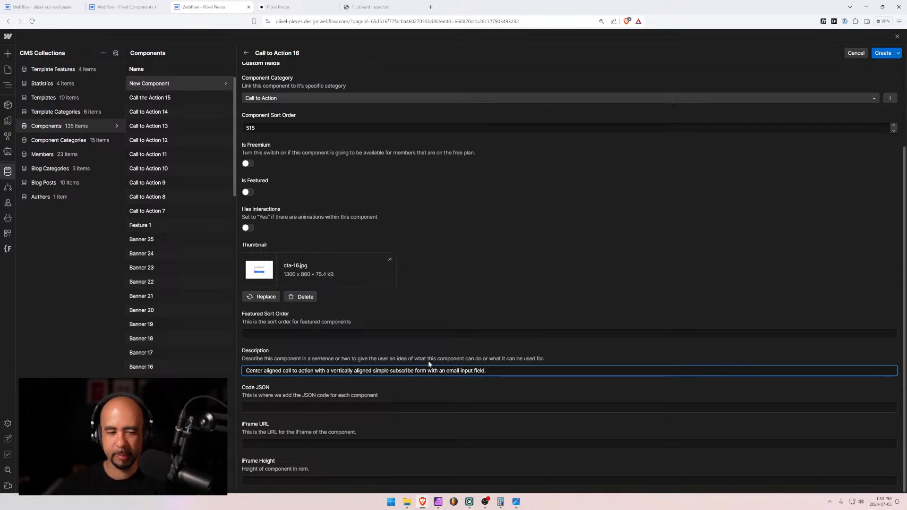
# Set the iFrame height to 30rem
pyautogui.click(454, 480)
pyautogui.write('30rem')
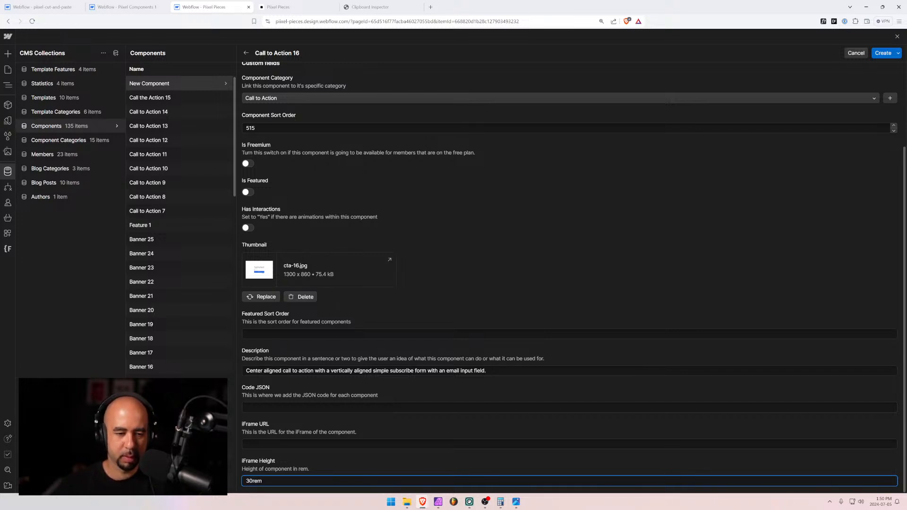
pyautogui.click(282, 403)
# Return to the Pixel Components 1 project in the Webflow Designer
pyautogui.click(283, 7)
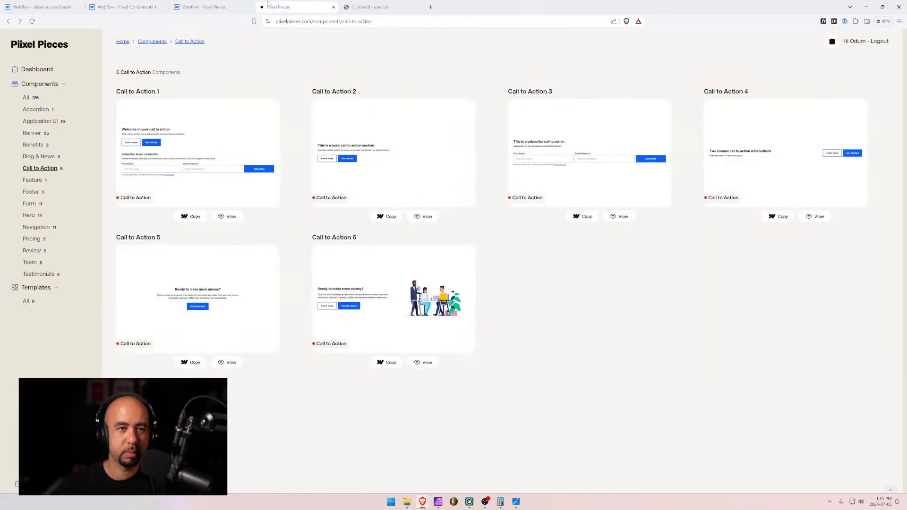
pyautogui.click(205, 7)
pyautogui.click(125, 6)
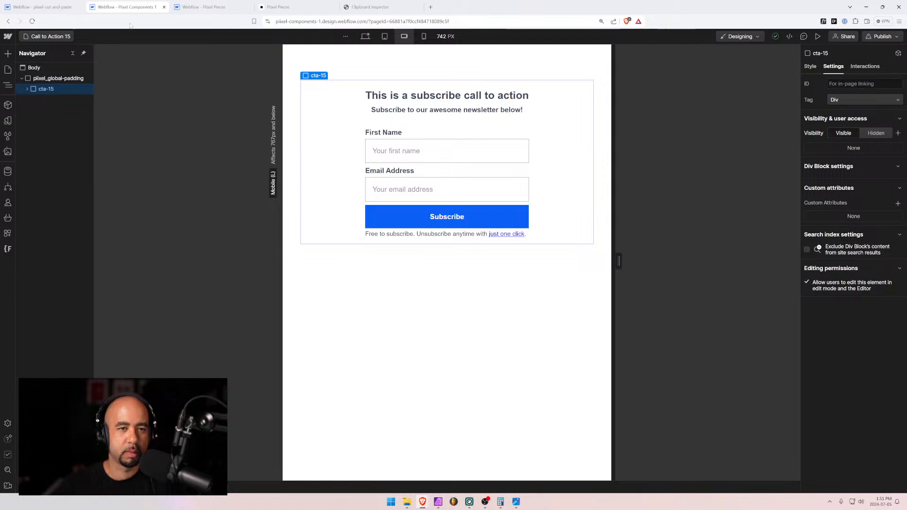
# Search the site pages for '16' and open the Call to Action 16 page
pyautogui.click(49, 36)
pyautogui.click(59, 69)
pyautogui.write('16')
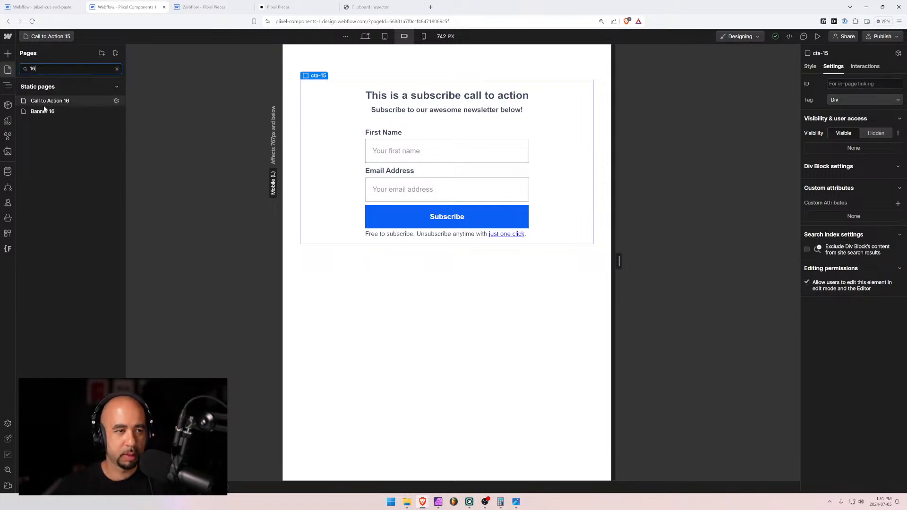
pyautogui.click(43, 111)
pyautogui.click(41, 37)
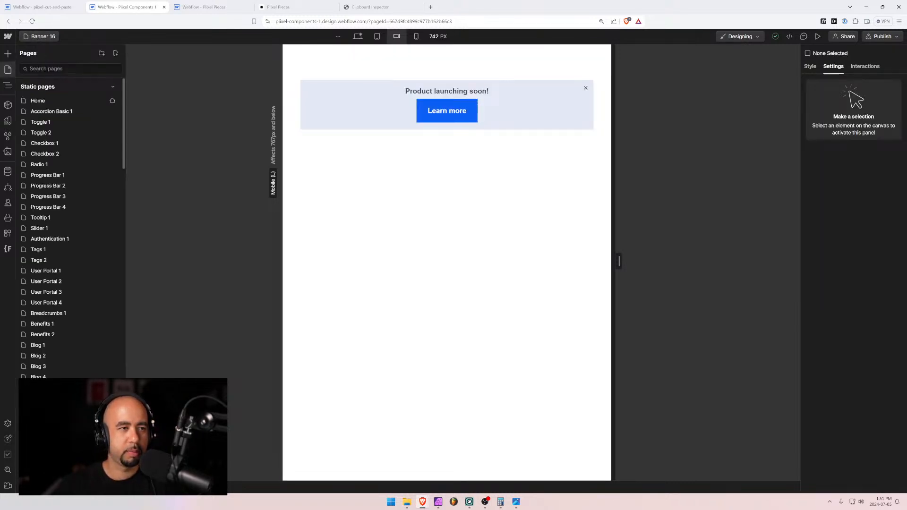
pyautogui.write('16')
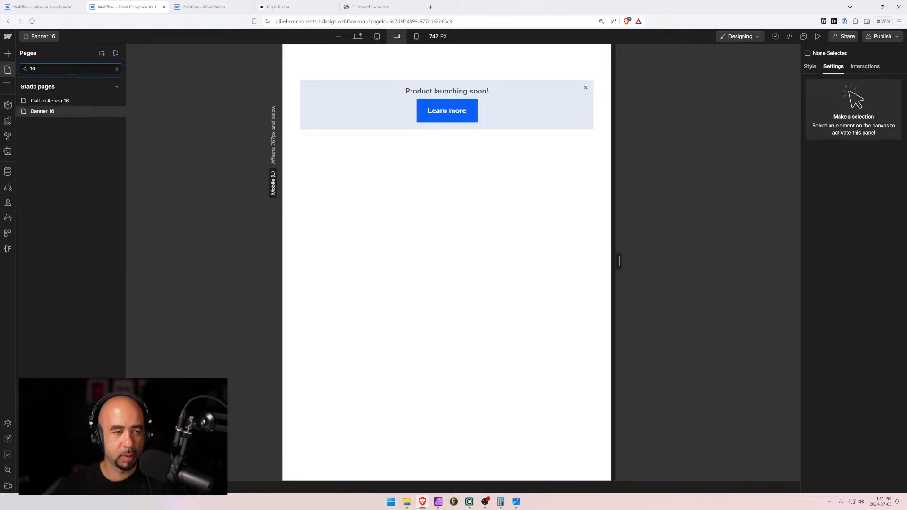
pyautogui.click(44, 100)
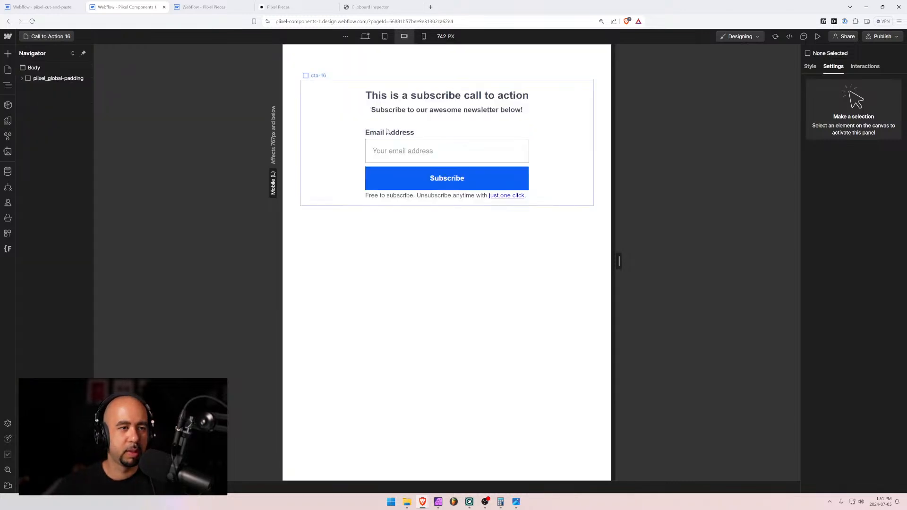
# Select the cta-16 block and bring up the Clipboard Inspector
pyautogui.click(330, 118)
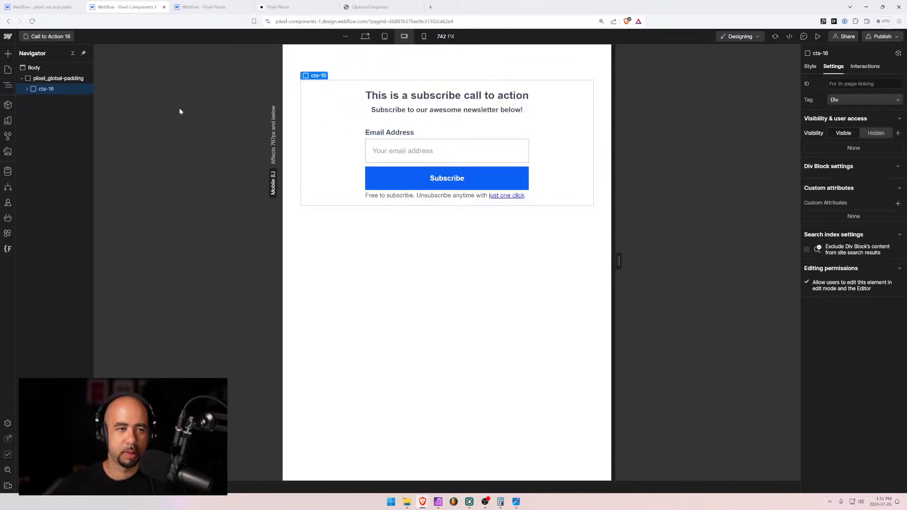
pyautogui.click(369, 7)
pyautogui.scroll(20, 451, 261)
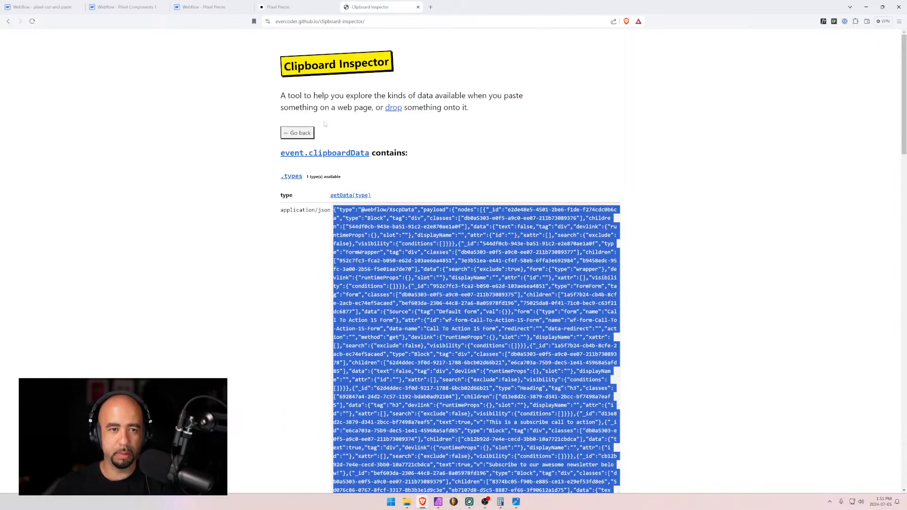
# Paste the cta-16 block into Clipboard Inspector and copy its full JSON text
pyautogui.click(298, 132)
pyautogui.click(447, 164)
pyautogui.hotkey('ctrl', 'v')
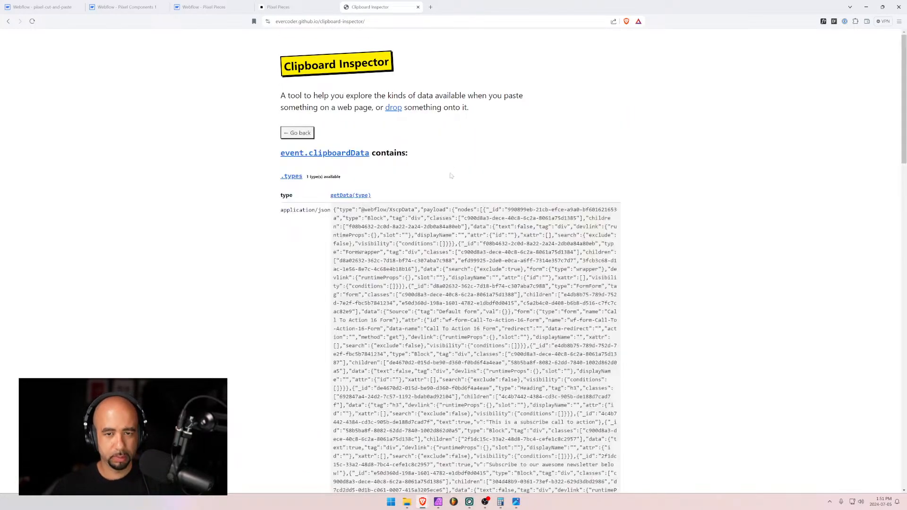
pyautogui.moveTo(332, 212); pyautogui.dragTo(385, 348)
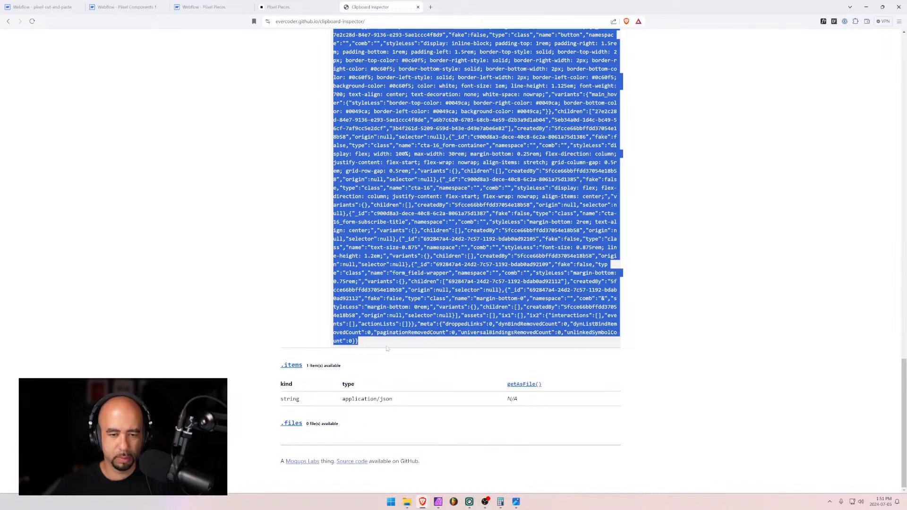
pyautogui.click(201, 6)
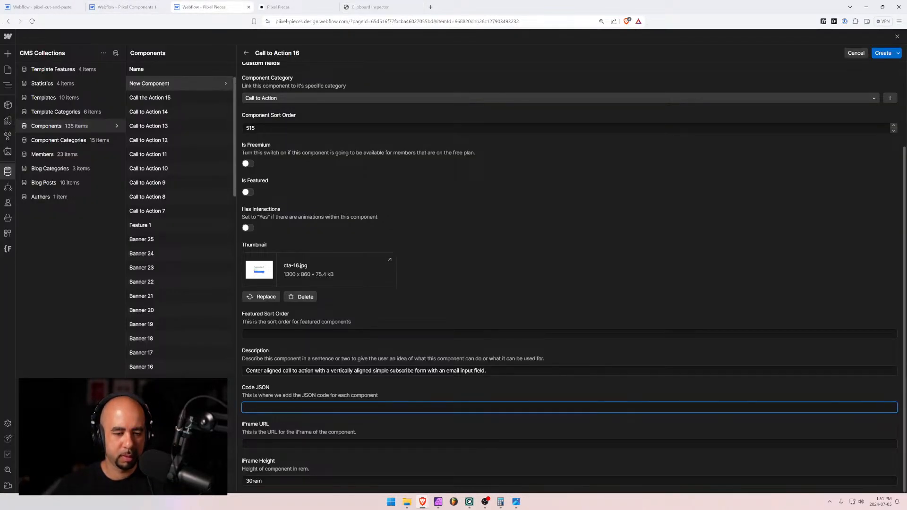
# Paste the cta-16 JSON into Code JSON and create the Call to Action 16 item
pyautogui.hotkey('ctrl', 'v')
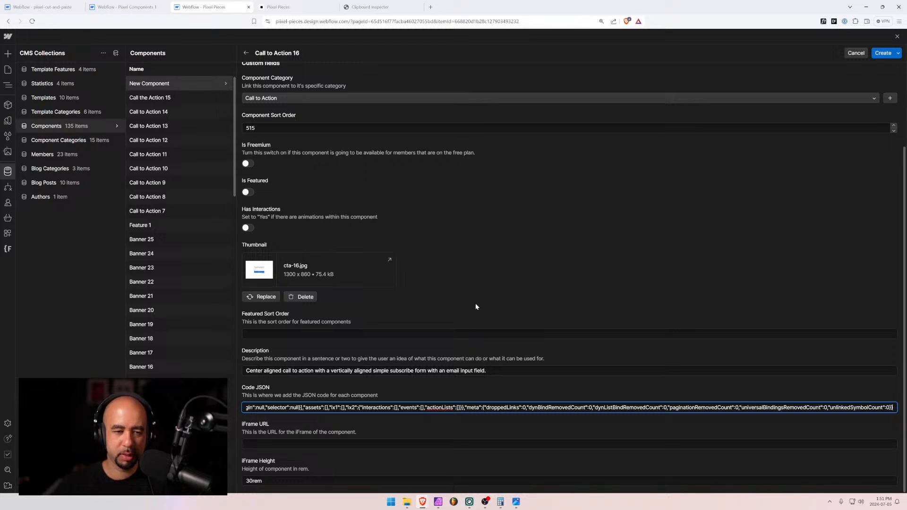
pyautogui.click(882, 54)
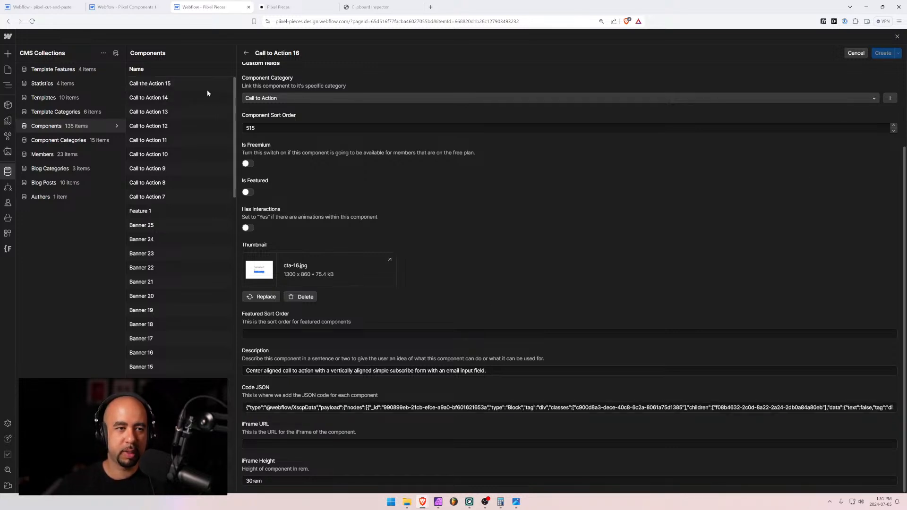
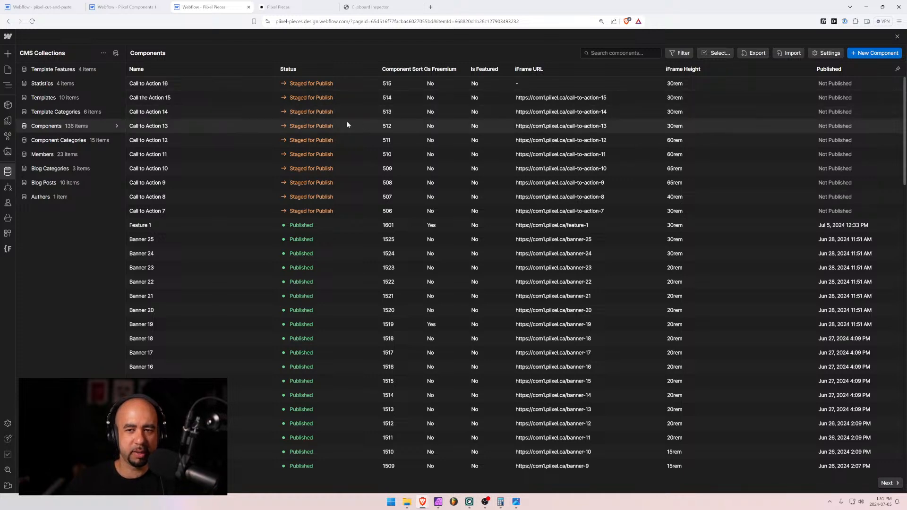
# Rename Call the Action 15 to Call to Action 15, fix its slug, copy its iFrame URL and save
pyautogui.click(246, 97)
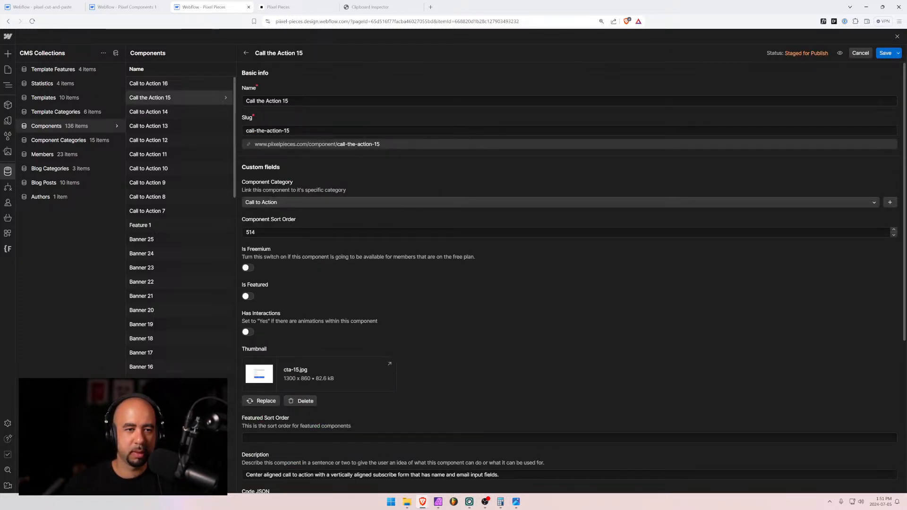
pyautogui.doubleClick(260, 100)
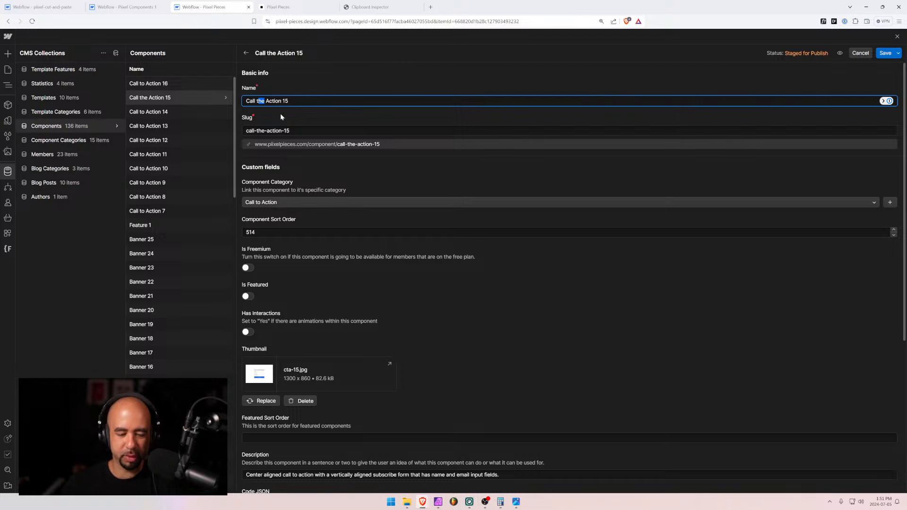
pyautogui.write('to')
pyautogui.click(265, 131)
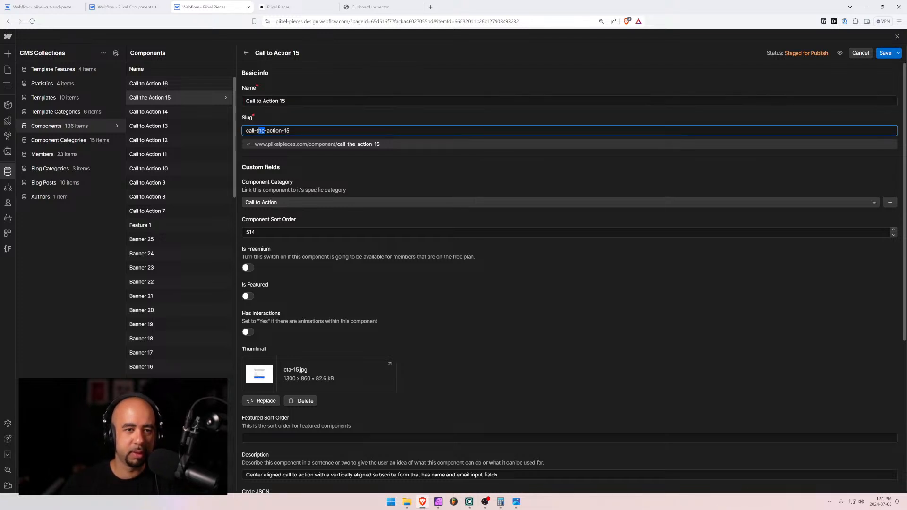
pyautogui.write('o')
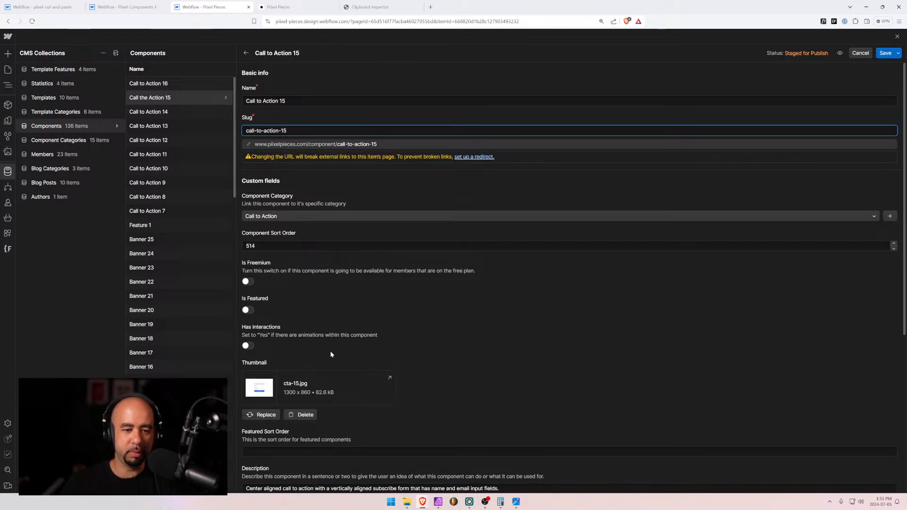
pyautogui.scroll(-5, 330, 352)
pyautogui.moveTo(360, 354); pyautogui.dragTo(202, 342)
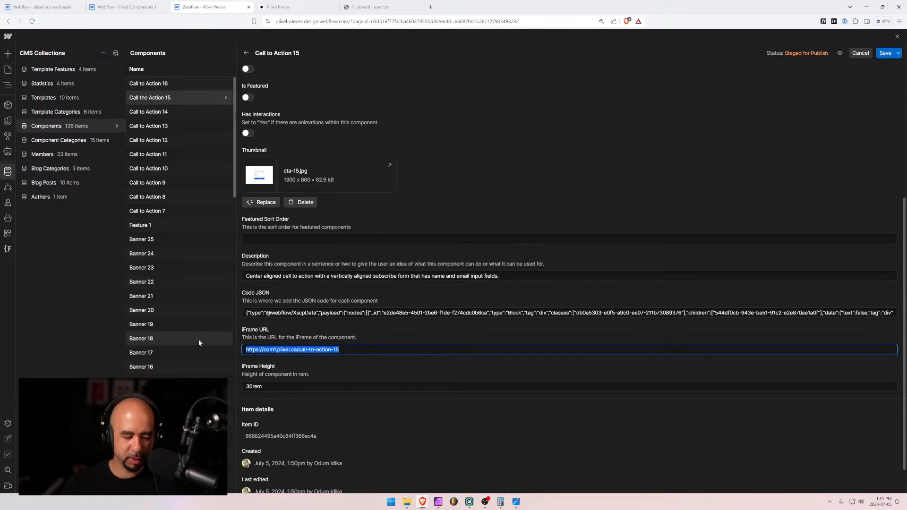
pyautogui.click(886, 54)
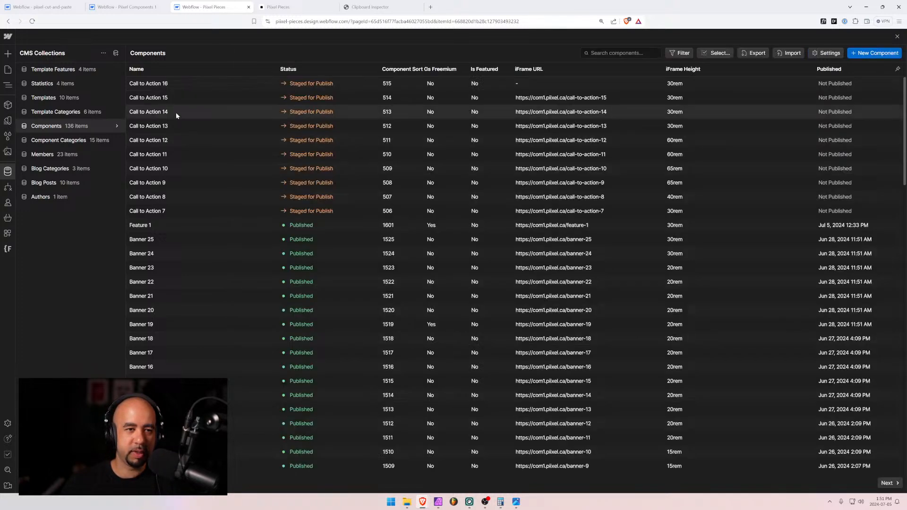
# Paste the copied iFrame URL into Call to Action 16 and save the item
pyautogui.click(178, 83)
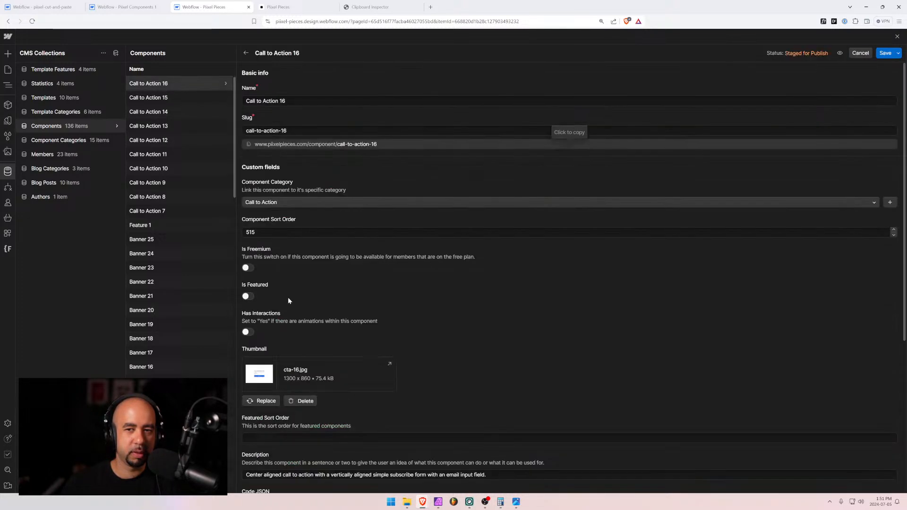
pyautogui.scroll(-5, 288, 321)
pyautogui.click(284, 314)
pyautogui.write('https://com1.pixel.ca/call-to-action-15')
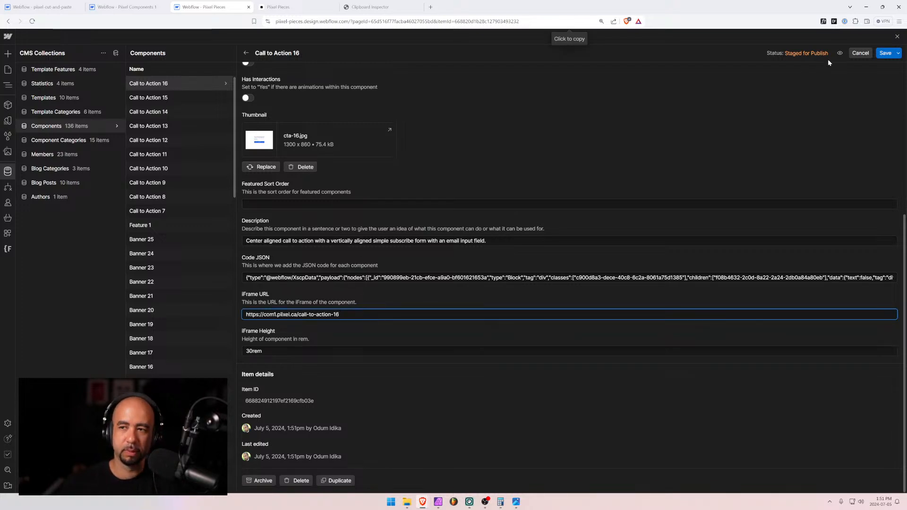
pyautogui.click(885, 53)
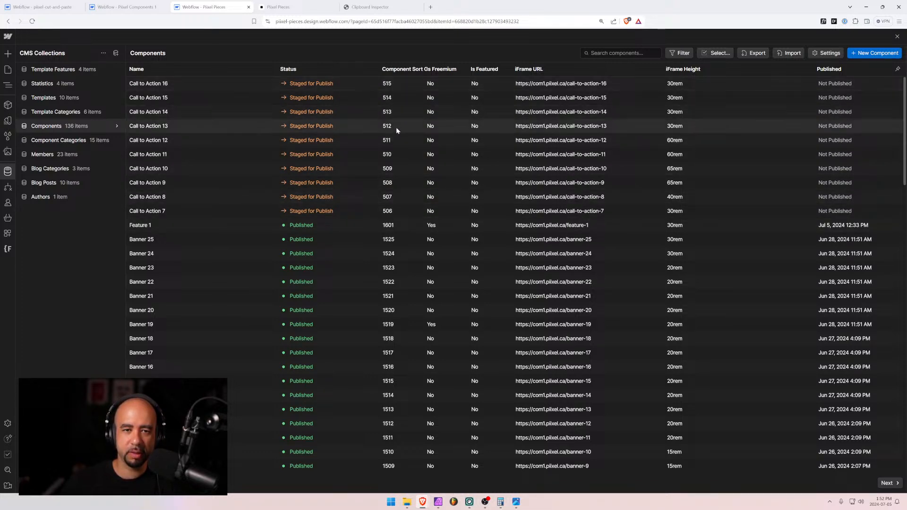
# Reload the Designer on the Components template and preview Call to Action 16
pyautogui.click(7, 70)
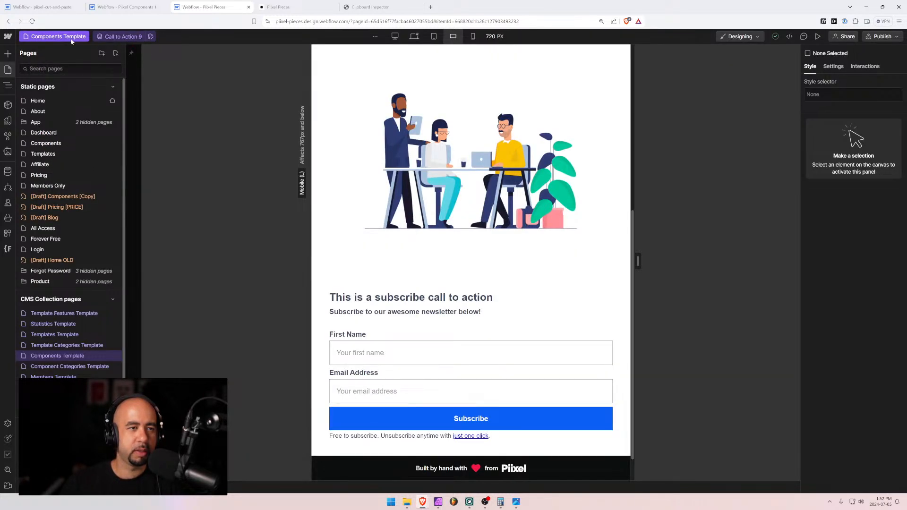
pyautogui.click(33, 22)
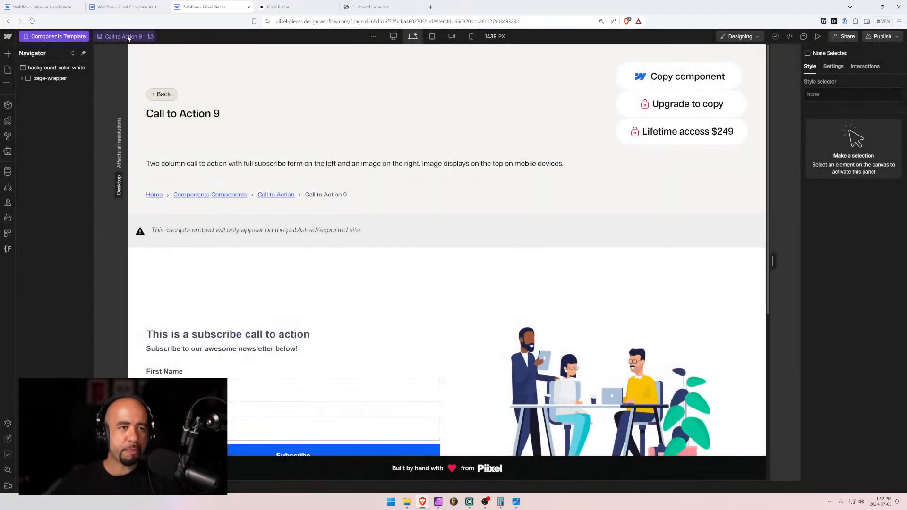
pyautogui.click(122, 37)
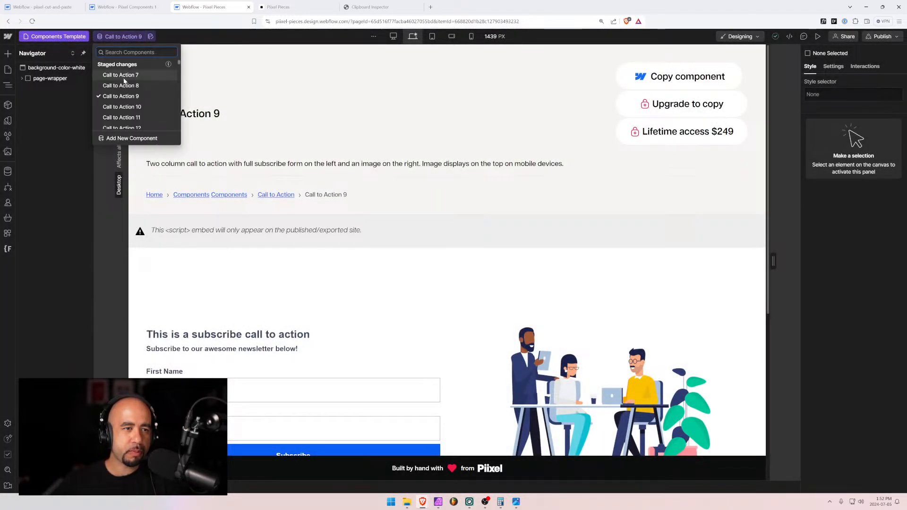
pyautogui.scroll(-3, 124, 81)
pyautogui.click(122, 118)
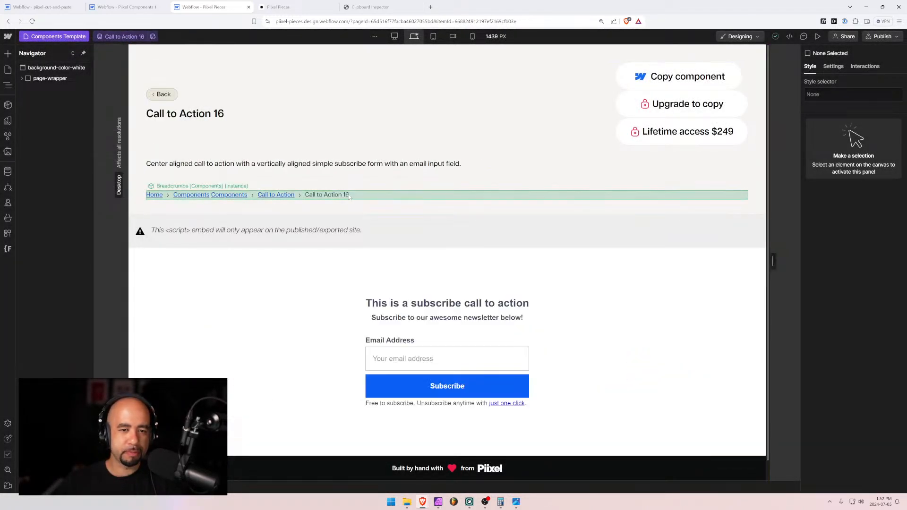
# Switch to the 320 px mobile portrait view and preview Call to Action 15
pyautogui.click(472, 36)
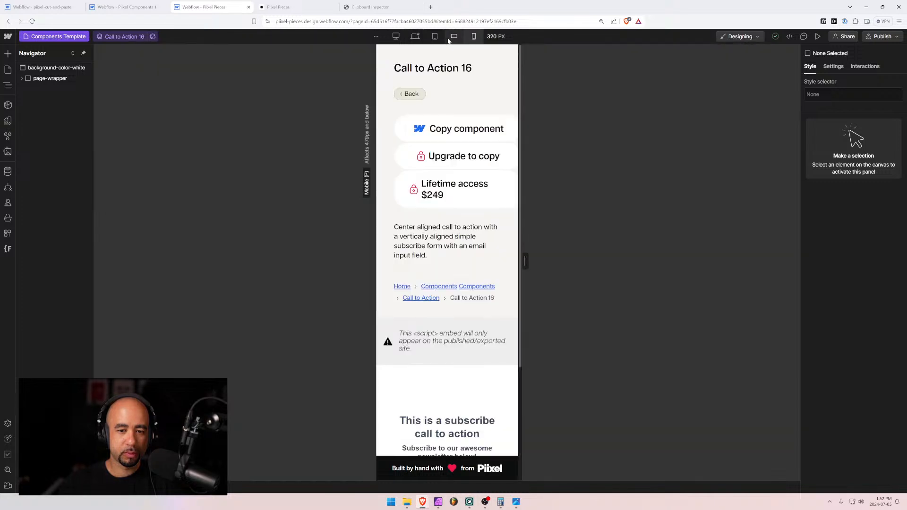
pyautogui.scroll(-3, 406, 54)
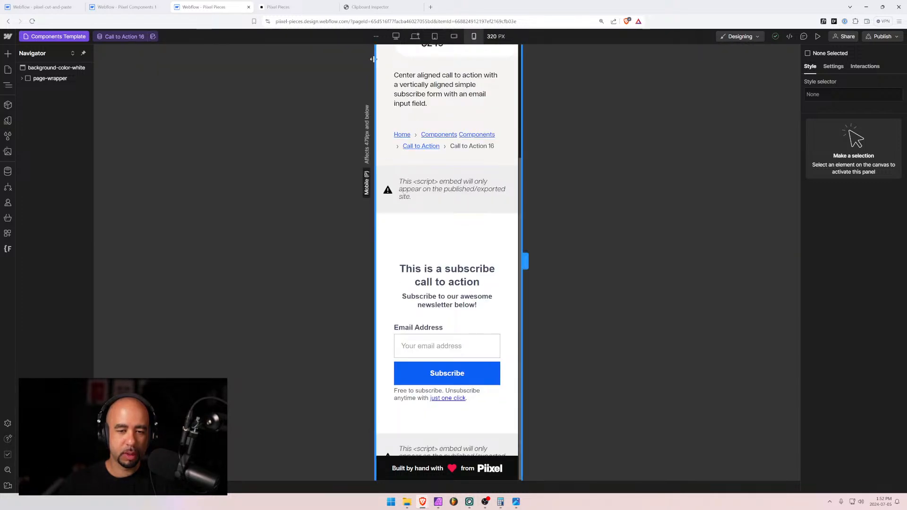
pyautogui.click(121, 38)
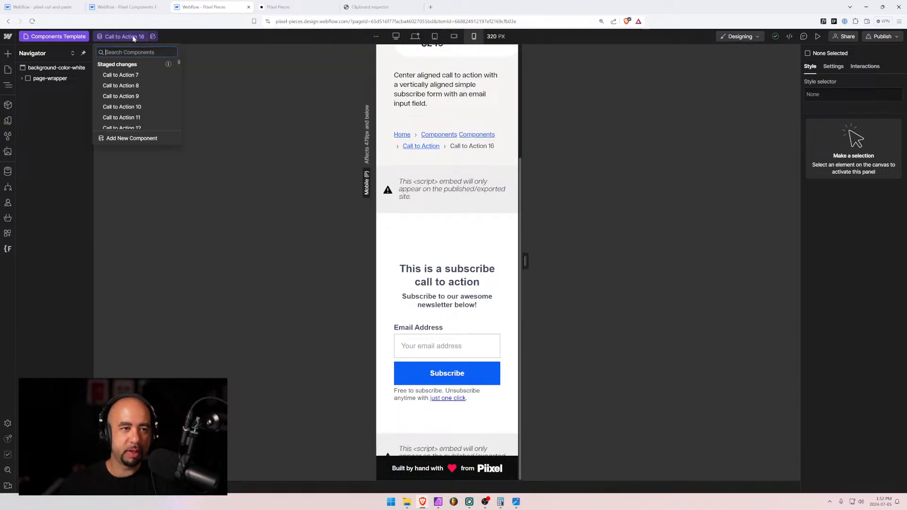
pyautogui.scroll(-2, 133, 121)
pyautogui.click(122, 124)
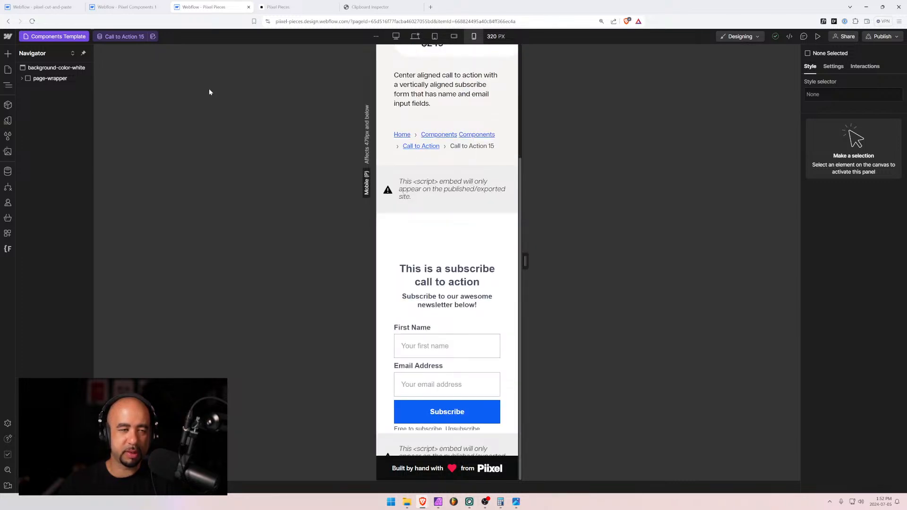
# Set Call to Action 15's iFrame Height to 40rem and save it
pyautogui.click(8, 171)
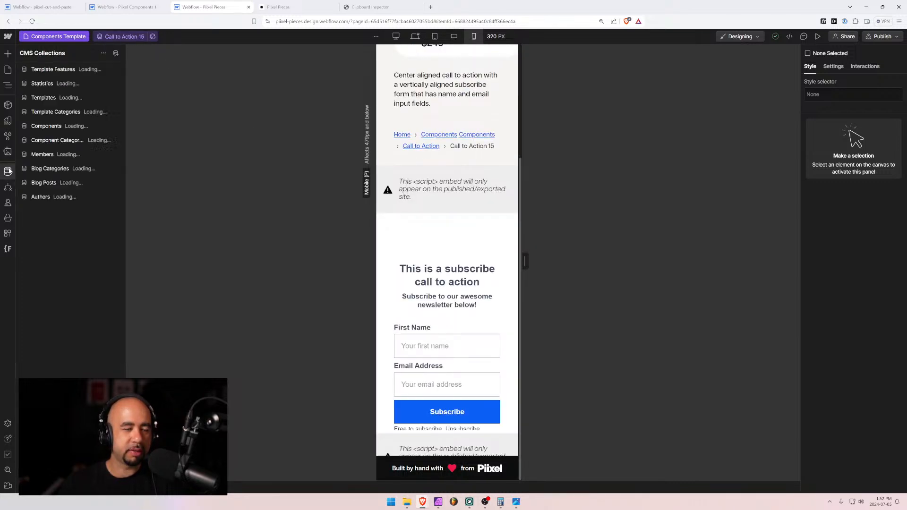
pyautogui.click(62, 127)
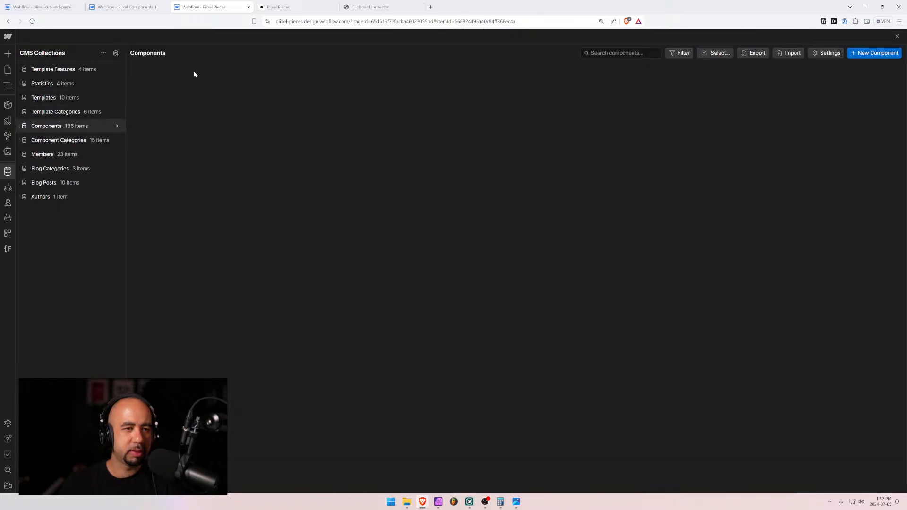
pyautogui.click(189, 98)
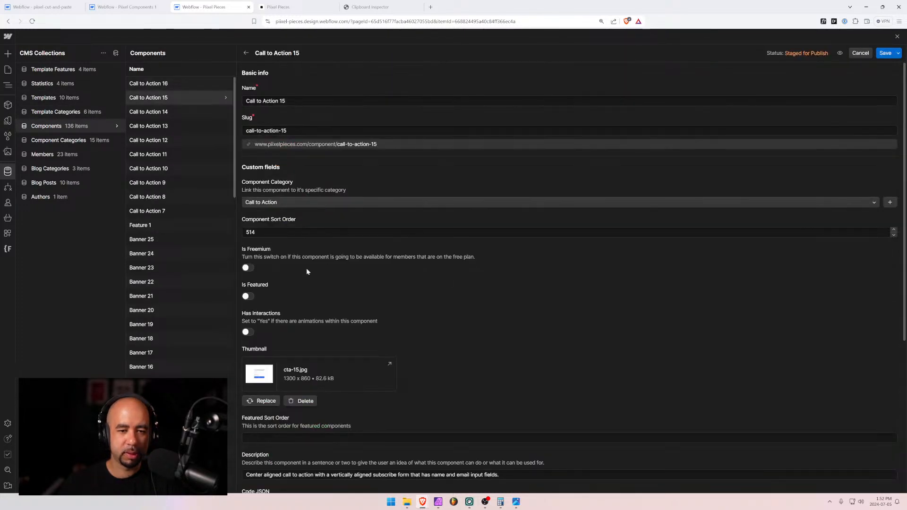
pyautogui.scroll(-5, 272, 304)
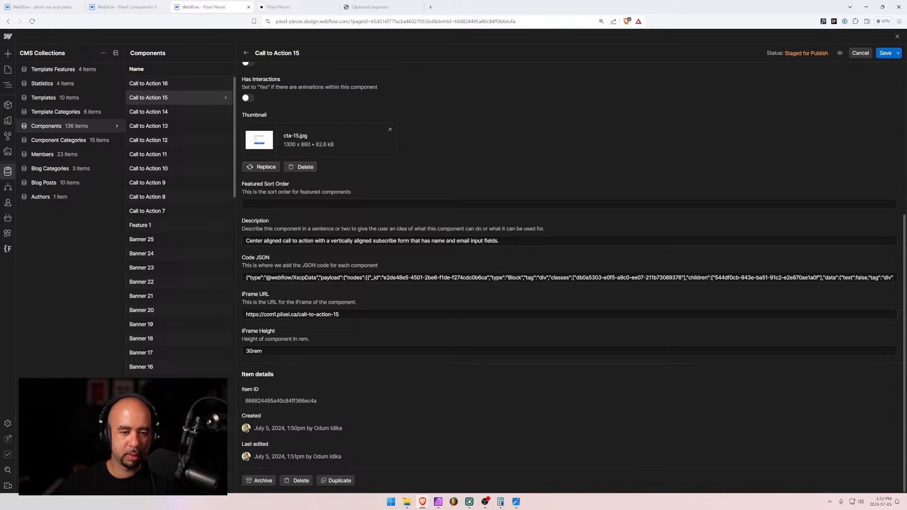
pyautogui.moveTo(253, 351); pyautogui.dragTo(241, 353)
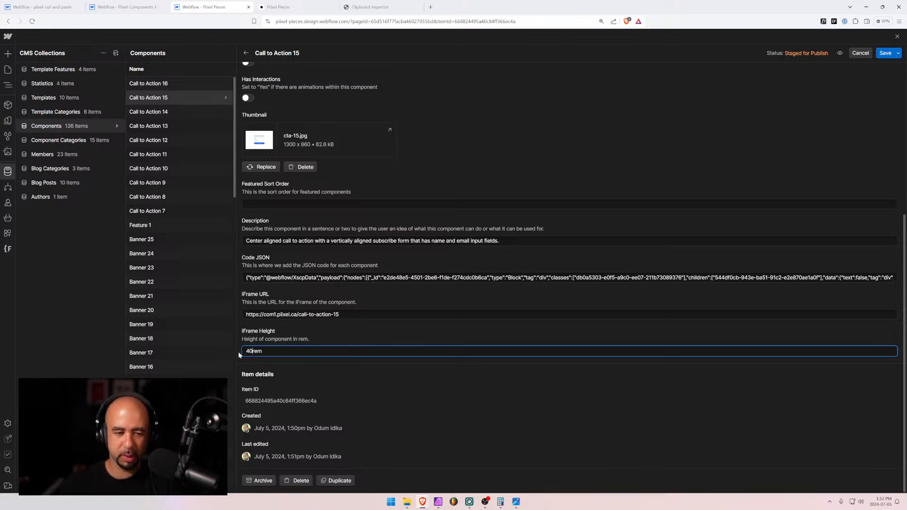
pyautogui.click(886, 54)
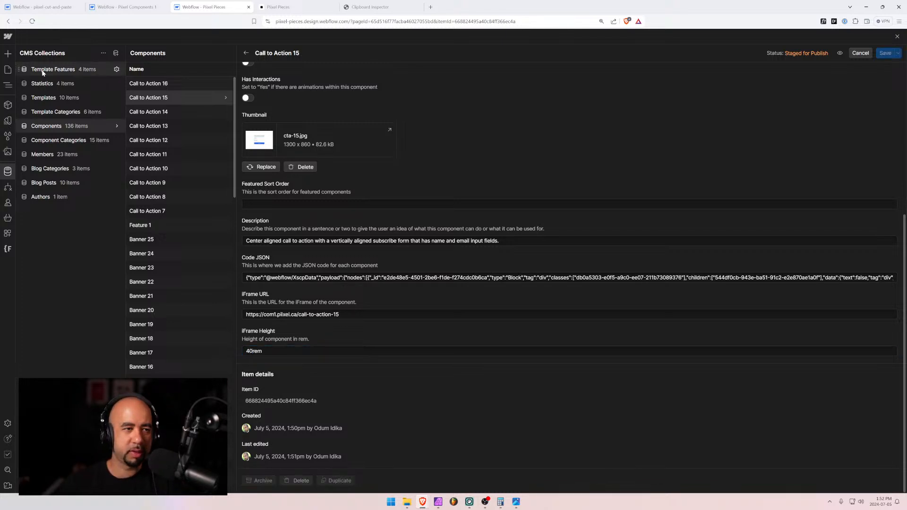
pyautogui.click(8, 70)
pyautogui.scroll(-2, 412, 252)
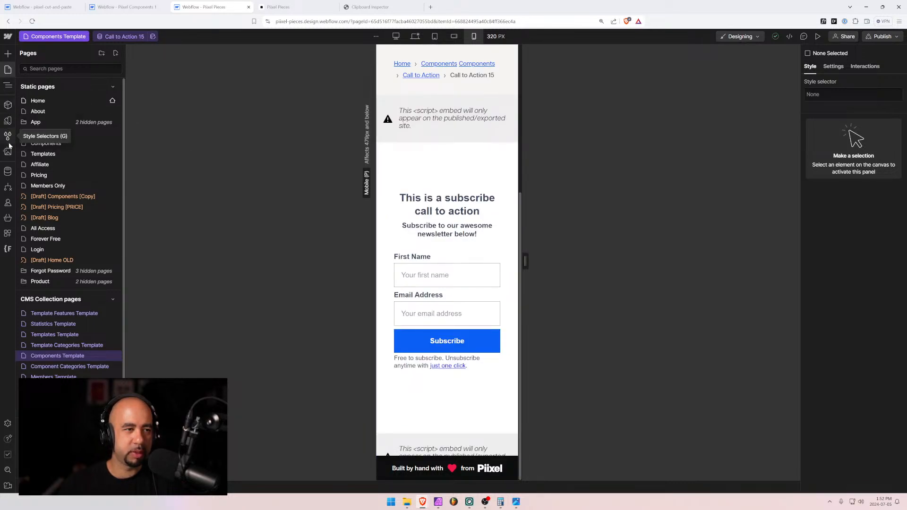
# Lower Call to Action 15's iFrame Height to 35rem, save, and return to the Components Template
pyautogui.click(6, 172)
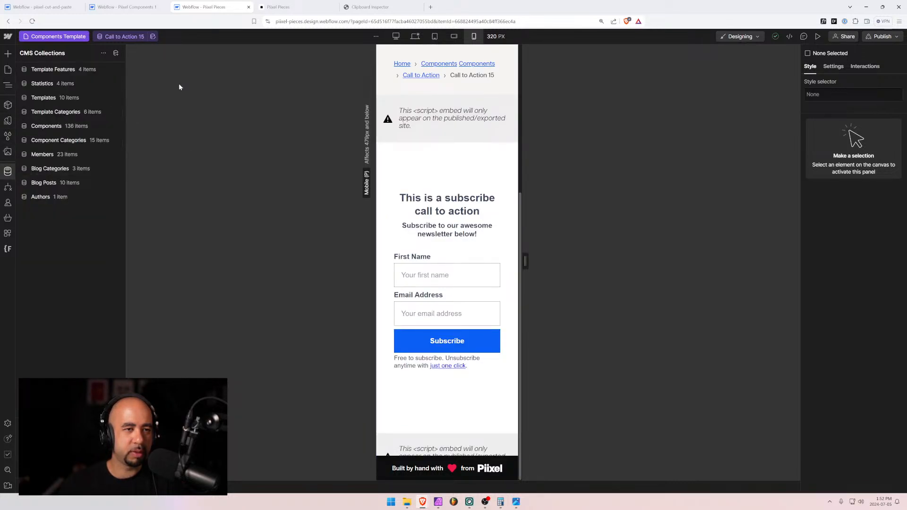
pyautogui.click(49, 127)
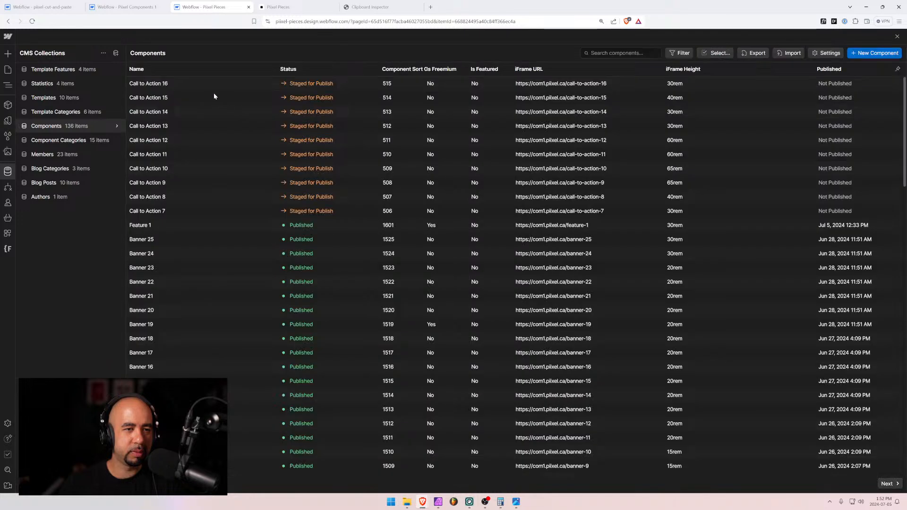
pyautogui.click(187, 98)
pyautogui.scroll(-2, 287, 414)
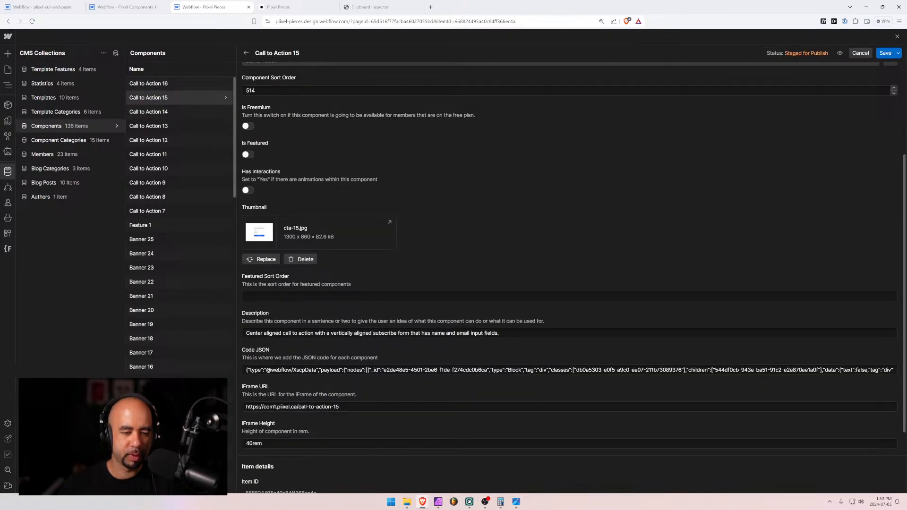
pyautogui.moveTo(253, 443); pyautogui.dragTo(227, 437)
pyautogui.write('35')
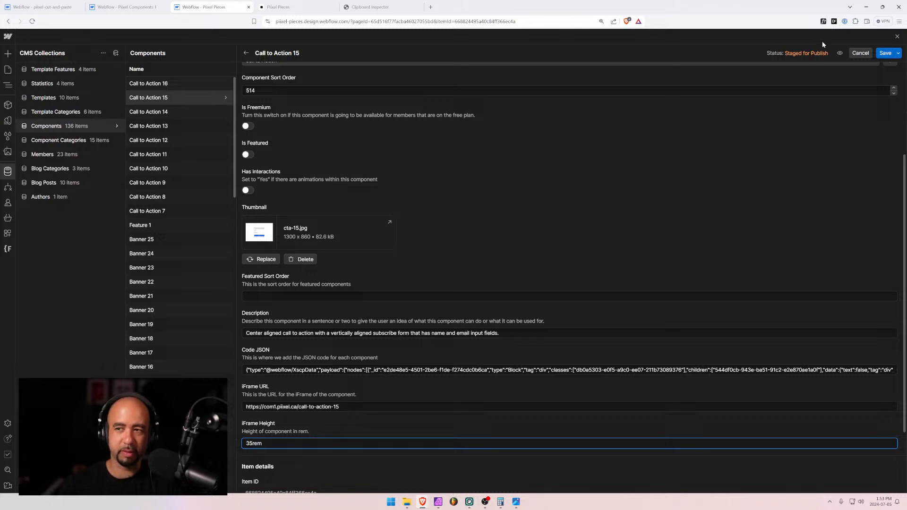
pyautogui.click(884, 53)
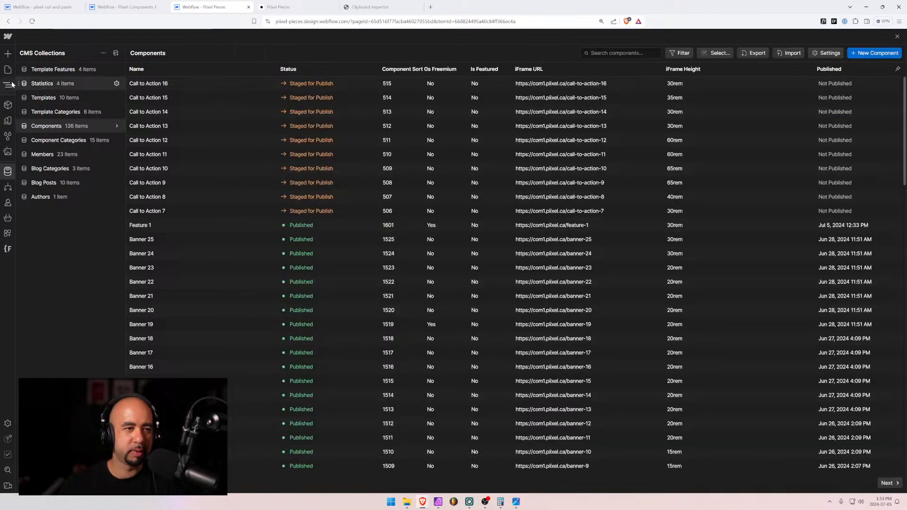
pyautogui.click(8, 72)
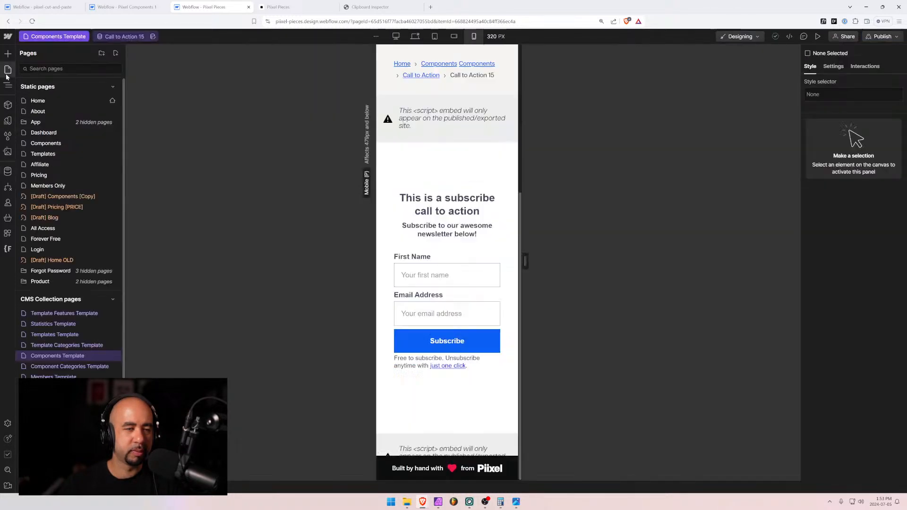
# Preview Call to Action 14 on the Components Template narrowed to 314 px
pyautogui.click(125, 37)
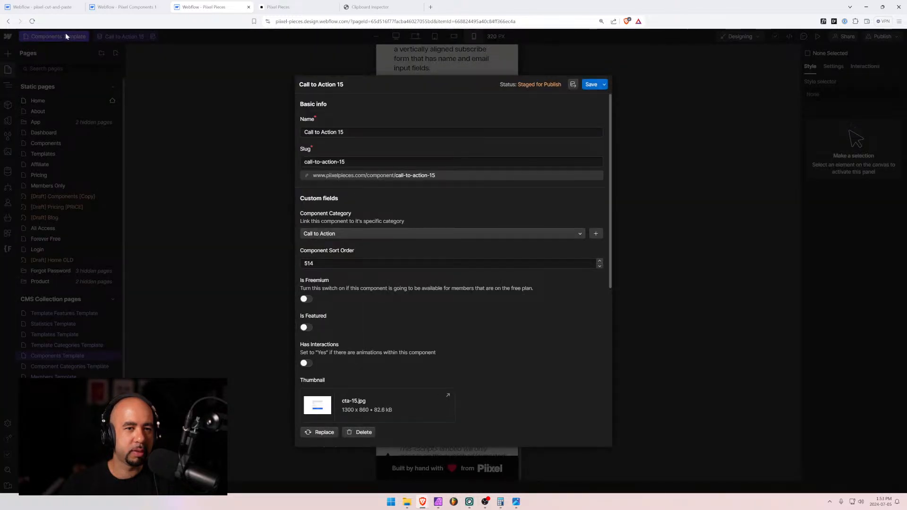
pyautogui.click(223, 50)
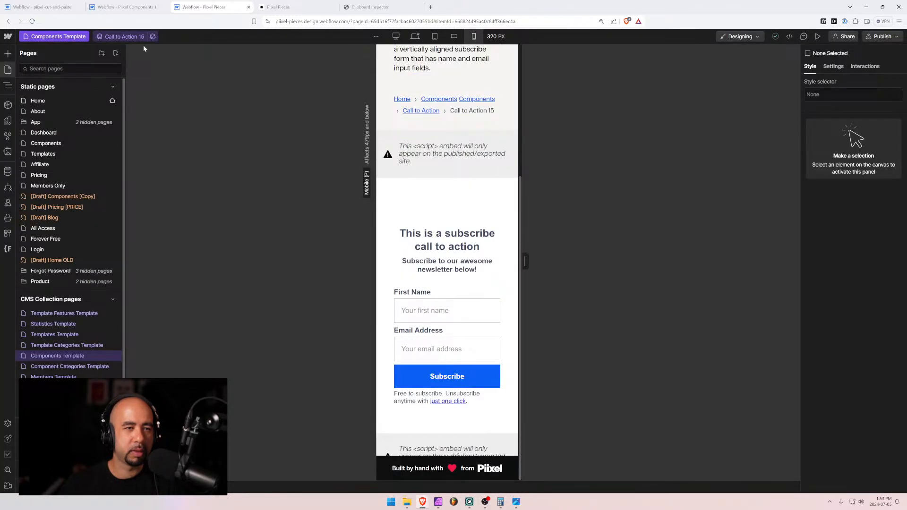
pyautogui.click(47, 371)
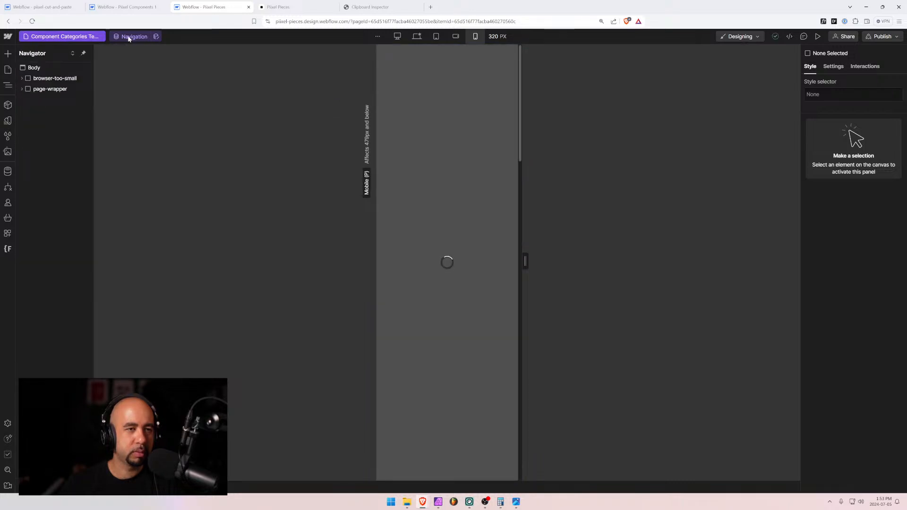
pyautogui.click(133, 37)
pyautogui.scroll(-2, 142, 109)
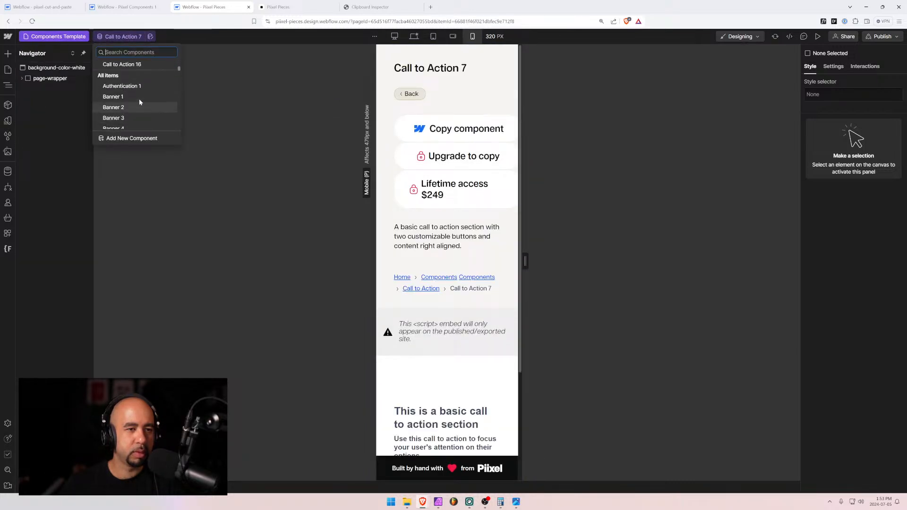
pyautogui.click(137, 84)
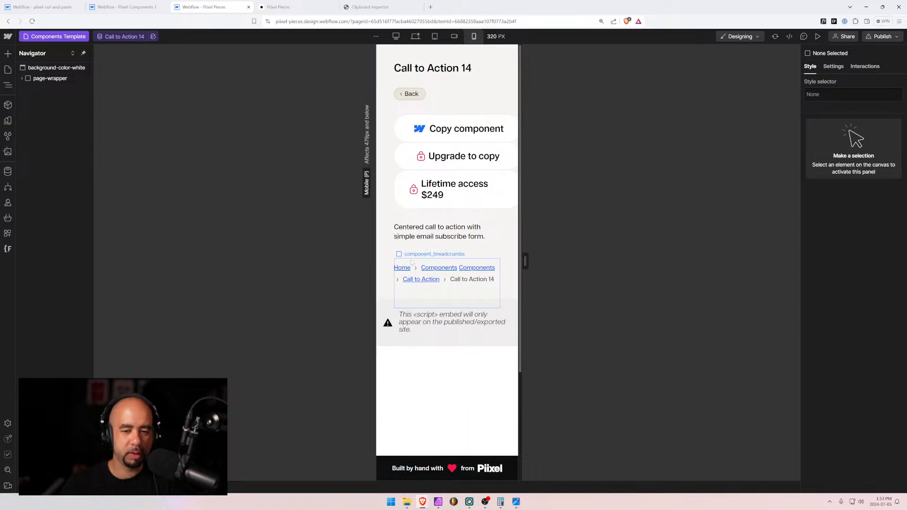
pyautogui.scroll(-3, 429, 260)
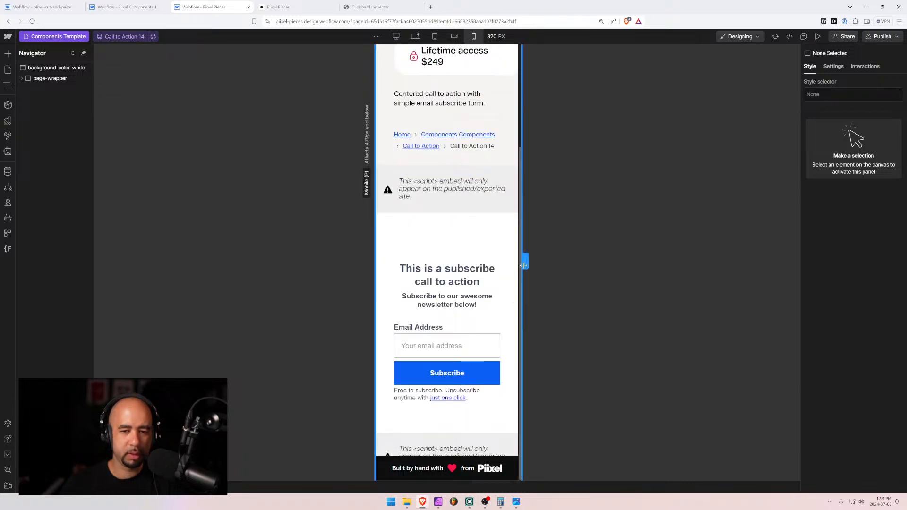
pyautogui.moveTo(524, 261)
pyautogui.mouseDown()
pyautogui.moveTo(534, 261)
pyautogui.moveTo(524, 262)
pyautogui.mouseUp()
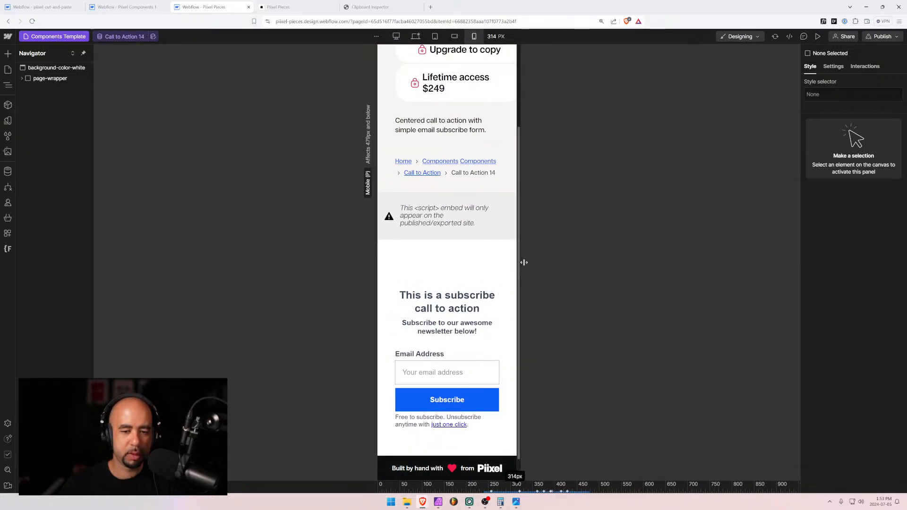
# Switch the template preview to Call to Action 13
pyautogui.click(124, 36)
pyautogui.click(124, 36)
pyautogui.click(125, 37)
pyautogui.scroll(-1, 140, 125)
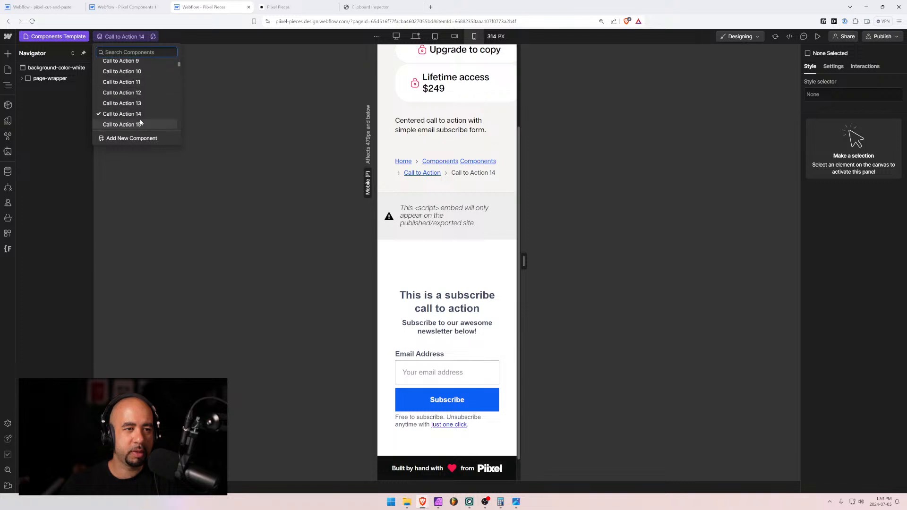
pyautogui.click(138, 102)
pyautogui.scroll(-4, 454, 308)
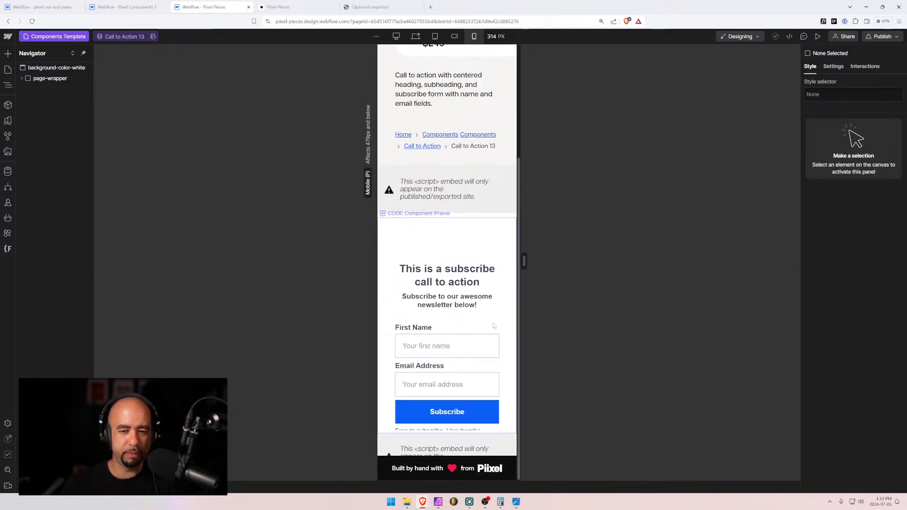
# Preview Call to Action 12 at 479 px, mobile landscape, and around the 767 px tablet width
pyautogui.click(124, 36)
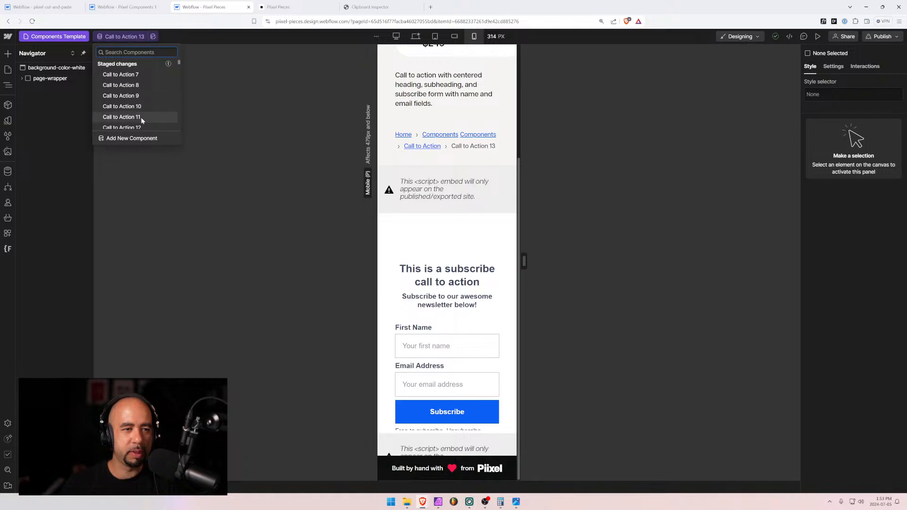
pyautogui.scroll(-1, 141, 117)
pyautogui.click(141, 117)
pyautogui.scroll(-4, 409, 309)
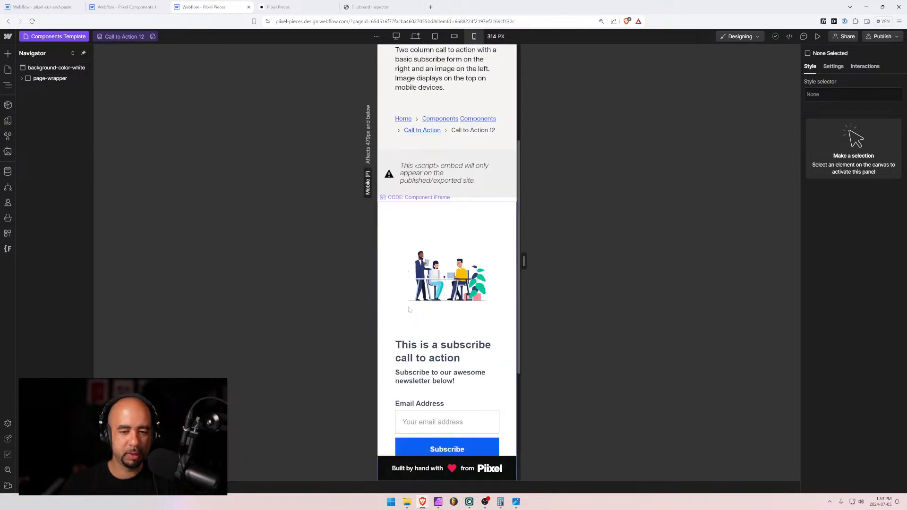
pyautogui.scroll(-2, 409, 309)
pyautogui.scroll(-2, 410, 309)
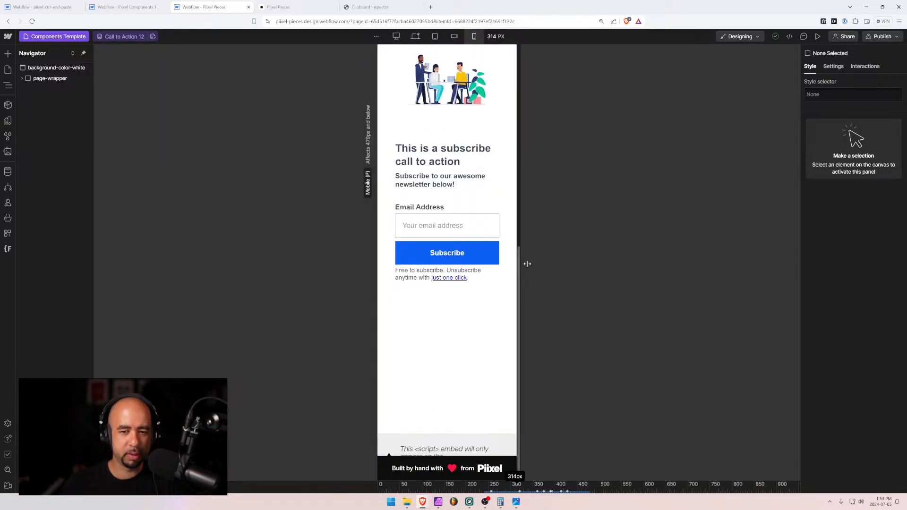
pyautogui.moveTo(525, 261); pyautogui.dragTo(570, 264)
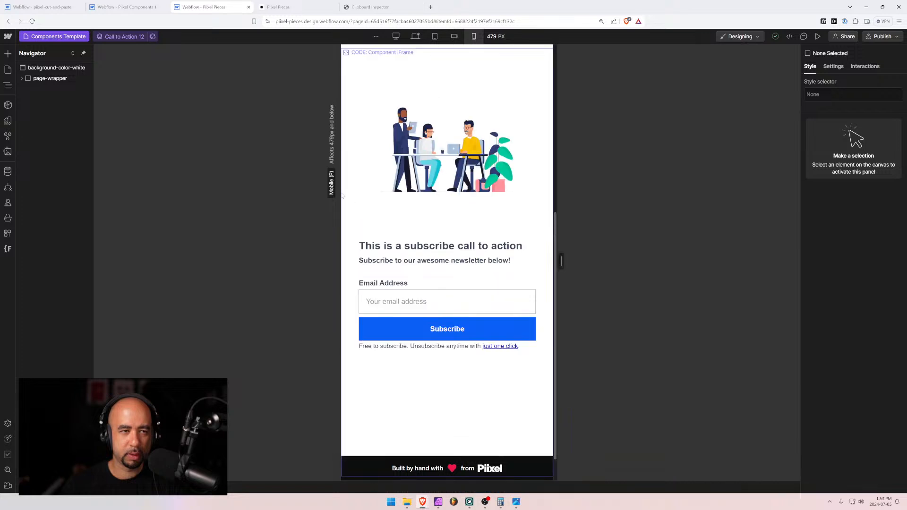
pyautogui.click(454, 36)
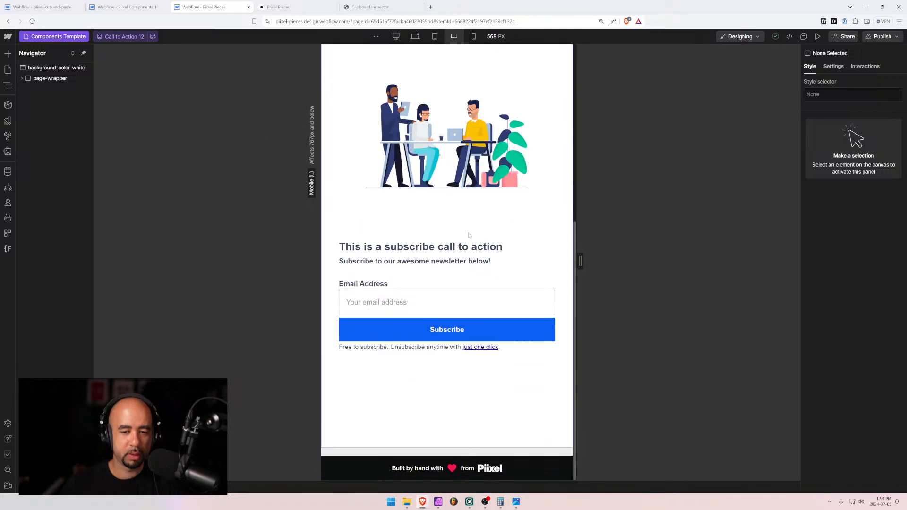
pyautogui.moveTo(579, 261); pyautogui.dragTo(632, 262)
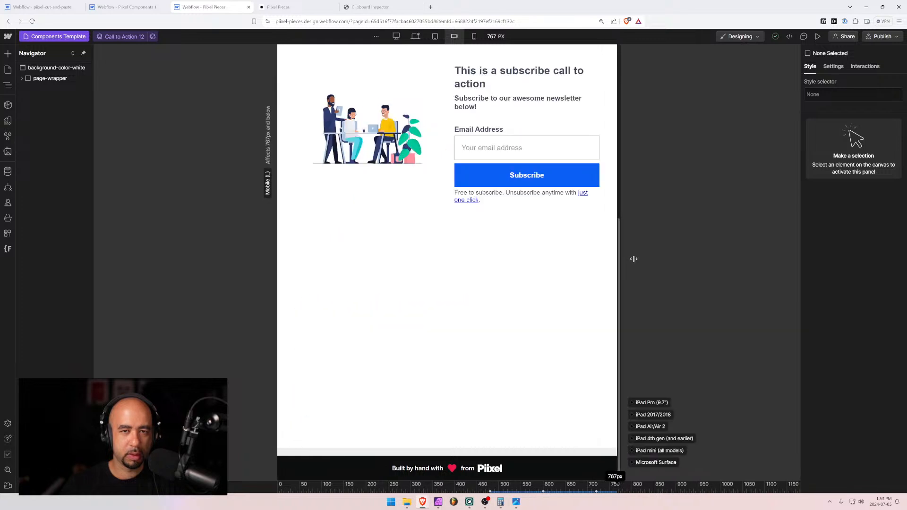
pyautogui.moveTo(624, 262); pyautogui.dragTo(594, 262)
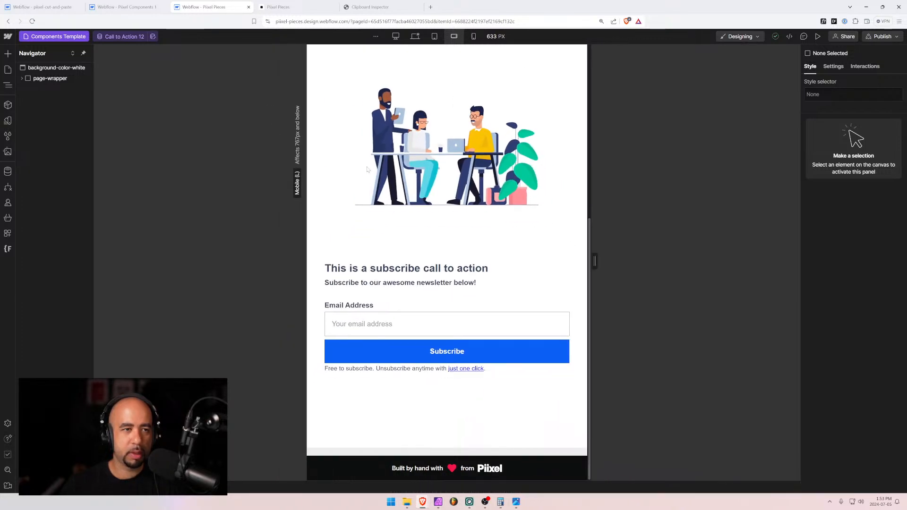
# Preview Call to Action 11 and 10, widening past the two-column breakpoint
pyautogui.click(124, 37)
pyautogui.click(131, 116)
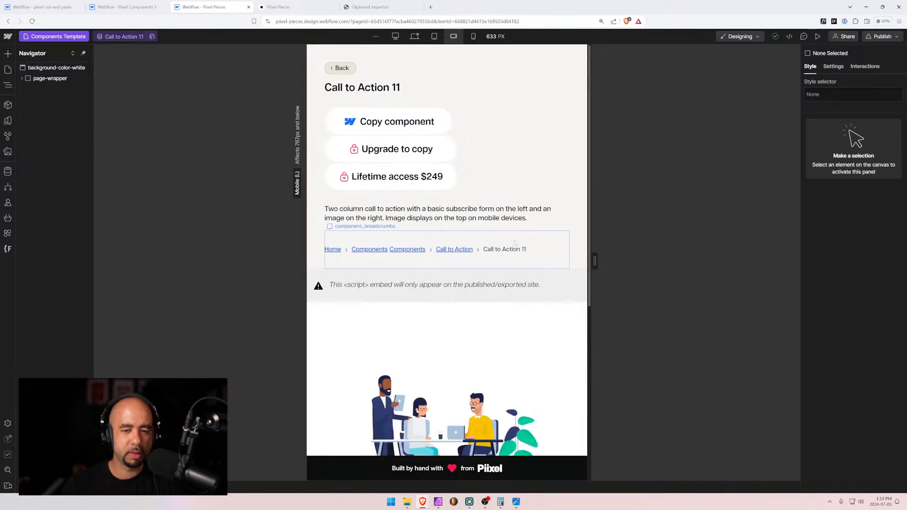
pyautogui.scroll(-6, 514, 243)
pyautogui.moveTo(599, 255)
pyautogui.mouseDown()
pyautogui.moveTo(644, 260)
pyautogui.moveTo(588, 260)
pyautogui.mouseUp()
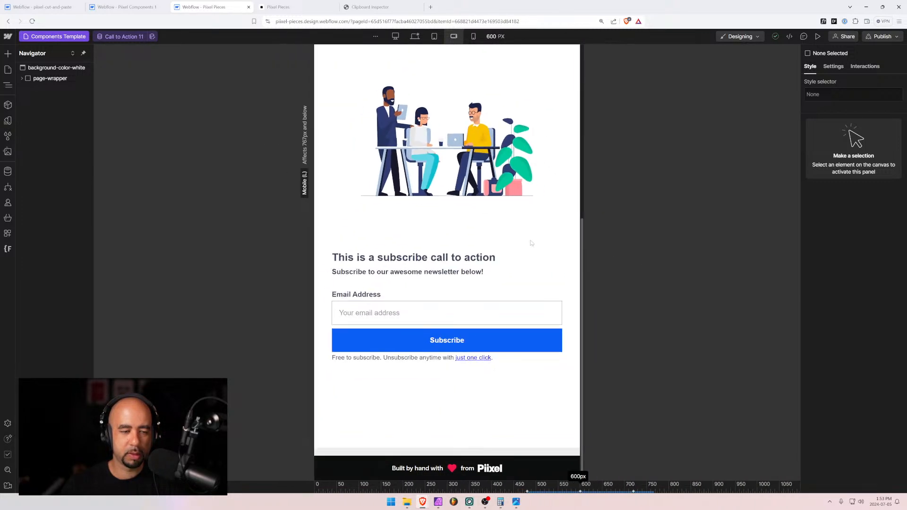
pyautogui.click(131, 36)
pyautogui.click(122, 106)
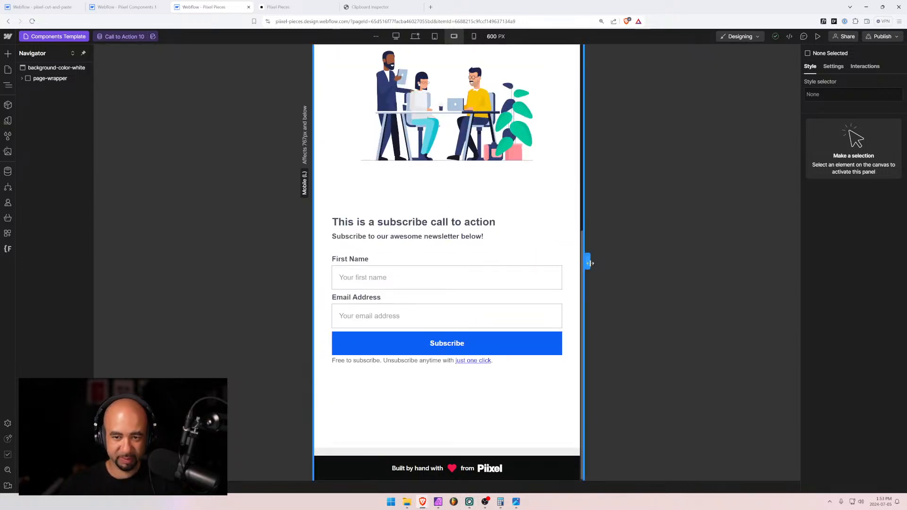
pyautogui.moveTo(587, 262); pyautogui.dragTo(618, 264)
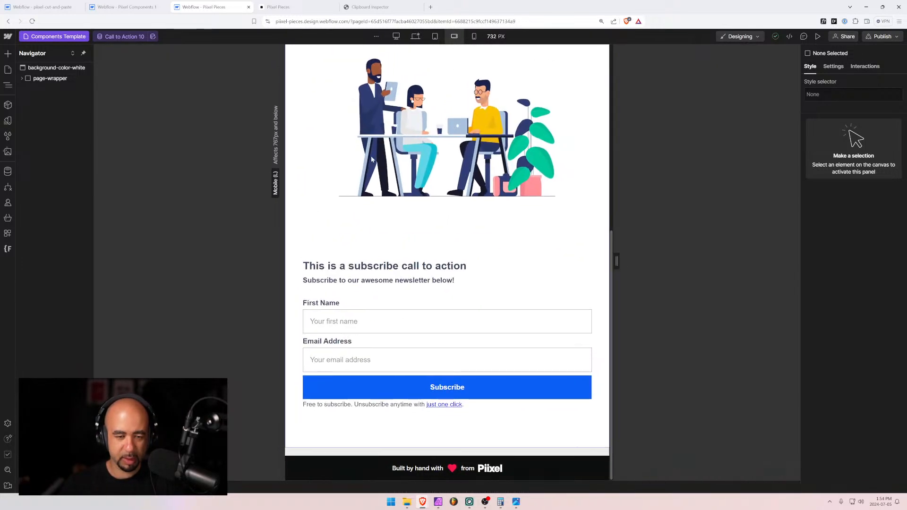
# Preview Call to Action 9, 8 and 7 at about 668 px and 500 px widths
pyautogui.click(126, 36)
pyautogui.click(121, 97)
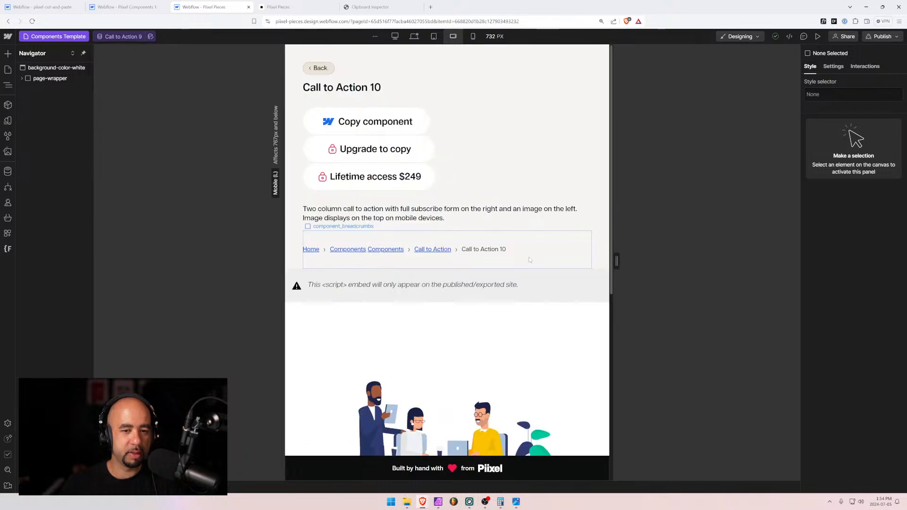
pyautogui.click(113, 37)
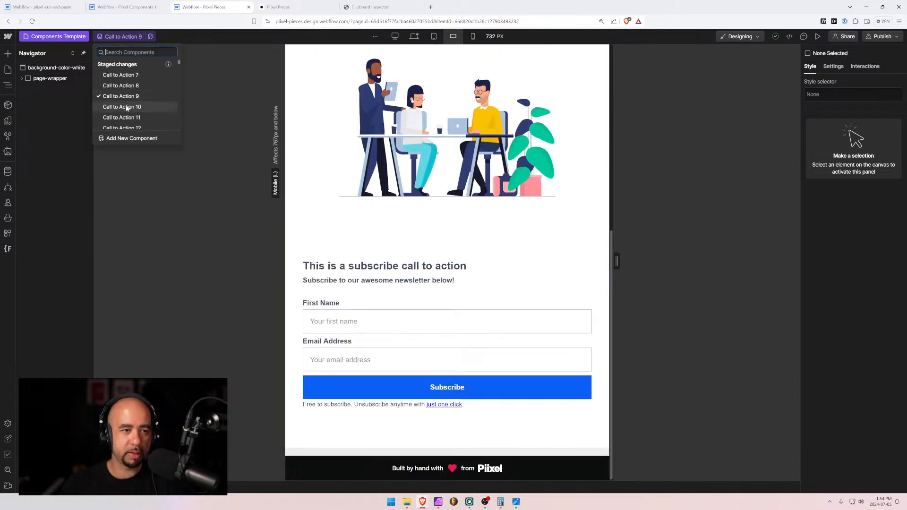
pyautogui.click(126, 89)
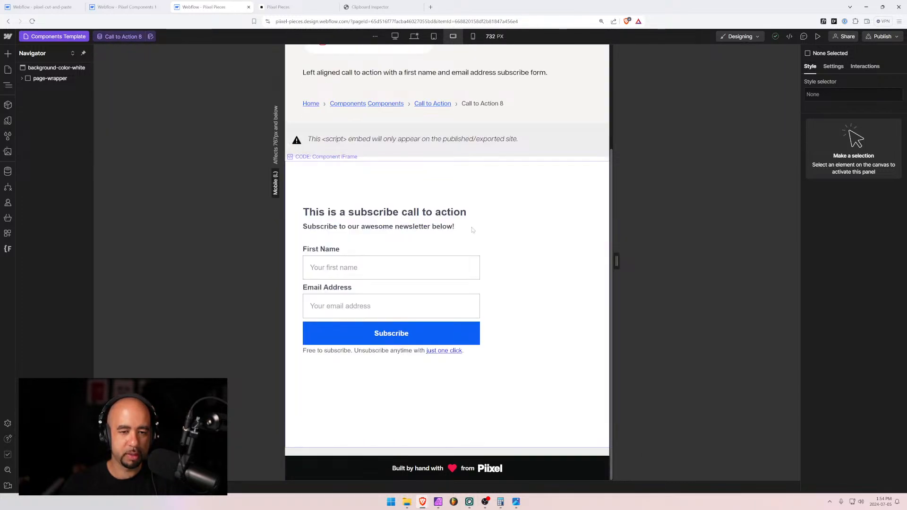
pyautogui.moveTo(611, 266)
pyautogui.mouseDown()
pyautogui.moveTo(581, 265)
pyautogui.moveTo(628, 269)
pyautogui.moveTo(564, 267)
pyautogui.moveTo(628, 263)
pyautogui.mouseUp()
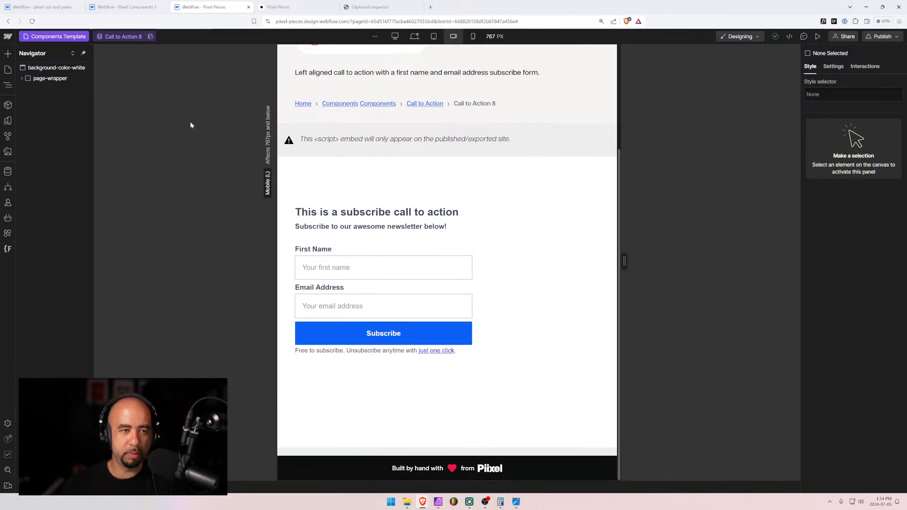
pyautogui.click(136, 37)
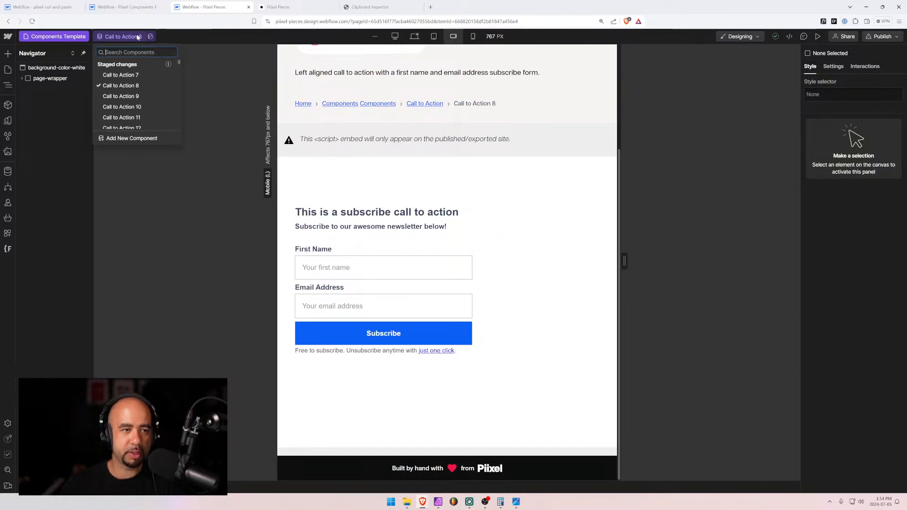
pyautogui.click(122, 75)
pyautogui.moveTo(626, 271)
pyautogui.mouseDown()
pyautogui.moveTo(536, 263)
pyautogui.moveTo(625, 262)
pyautogui.mouseUp()
pyautogui.scroll(-2, 488, 291)
# Set Call to Action 7's iFrame Height to 20rem and save it
pyautogui.click(8, 171)
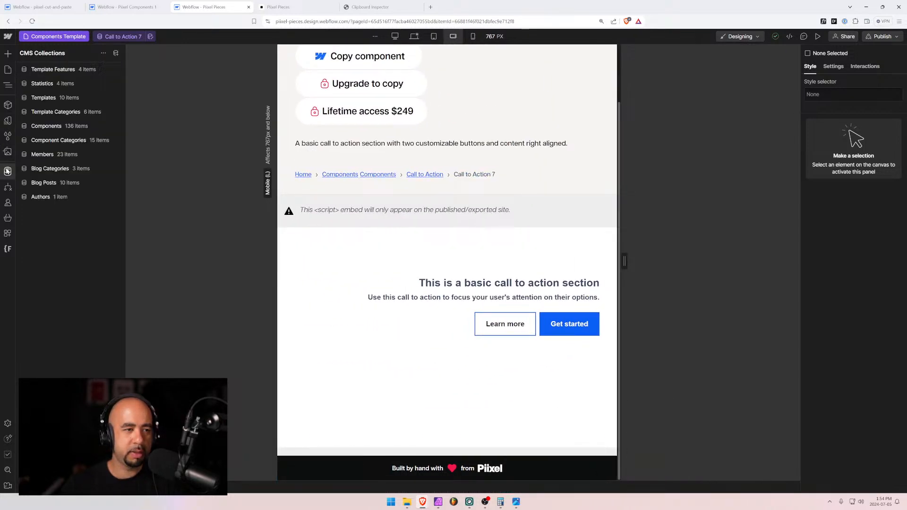
pyautogui.click(49, 127)
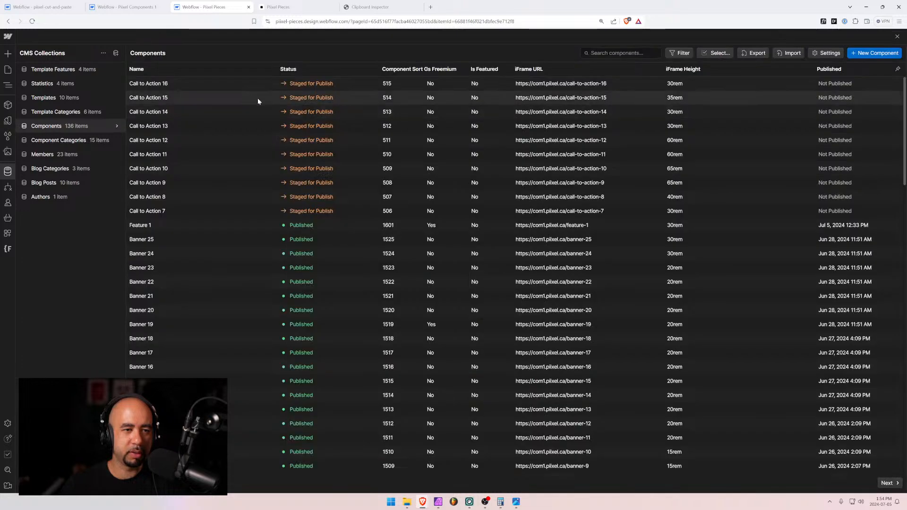
pyautogui.click(197, 212)
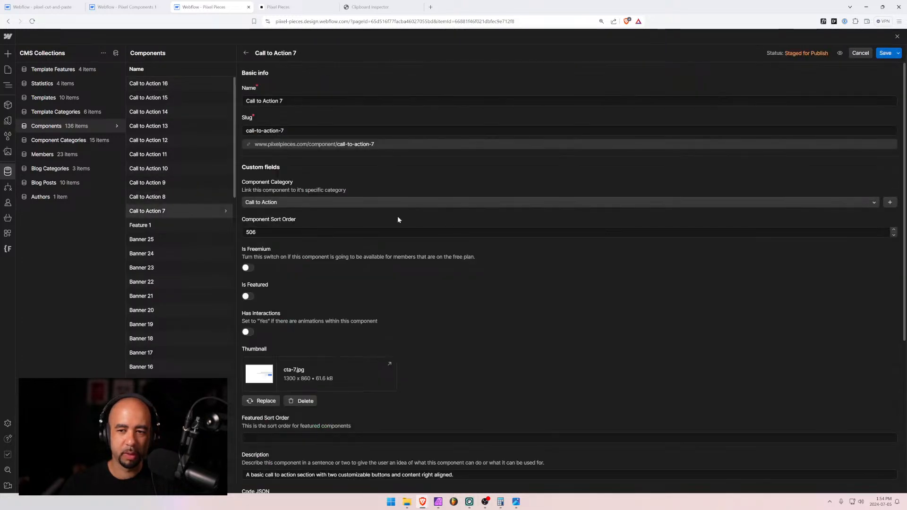
pyautogui.scroll(-4, 258, 419)
pyautogui.moveTo(249, 408); pyautogui.dragTo(245, 408)
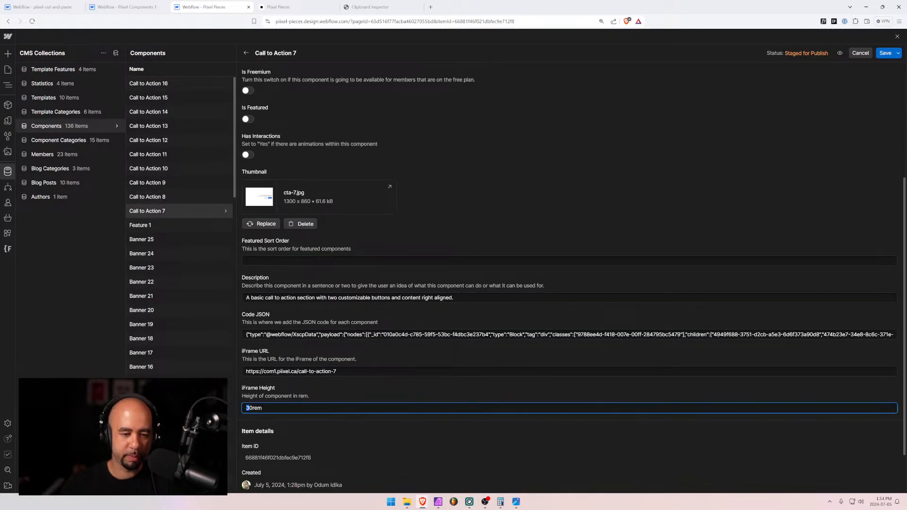
pyautogui.click(879, 56)
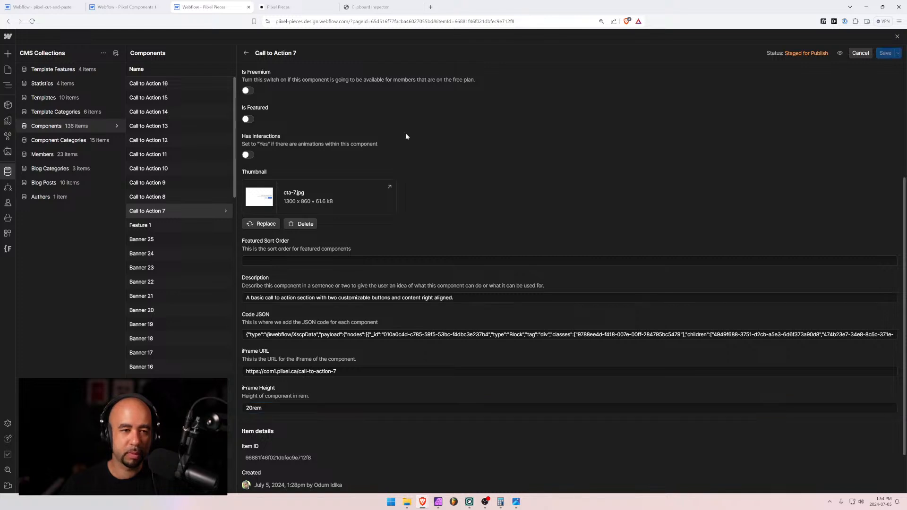
# Set Call to Action 8's iFrame Height to 20rem, correcting a mistyped value, and save
pyautogui.click(149, 200)
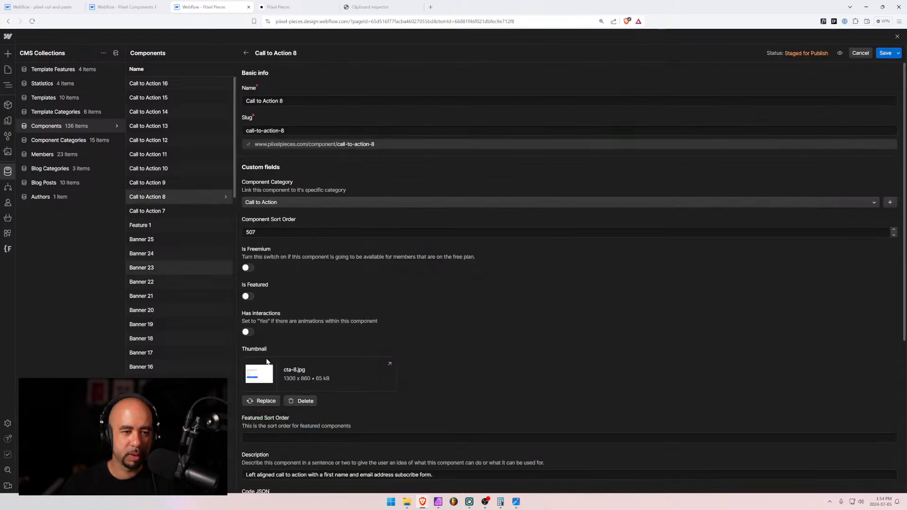
pyautogui.scroll(-6, 298, 414)
pyautogui.moveTo(250, 409); pyautogui.dragTo(245, 408)
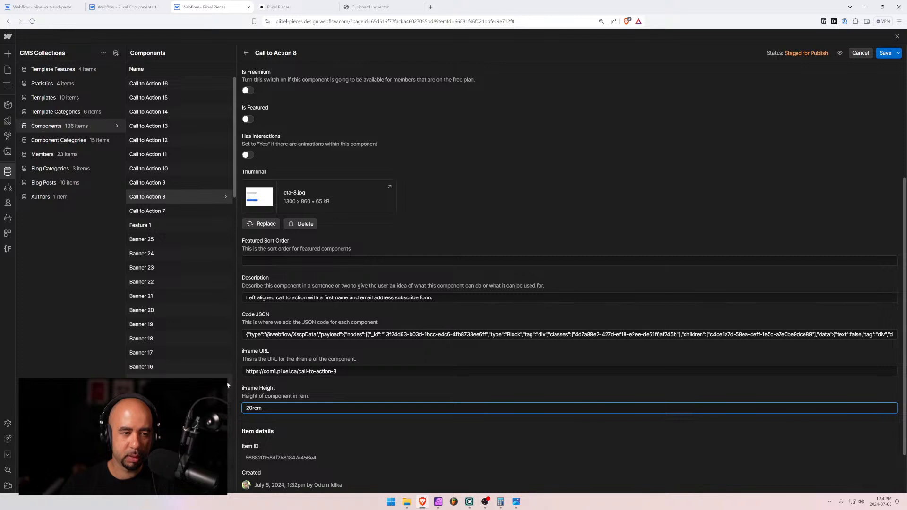
pyautogui.write('3')
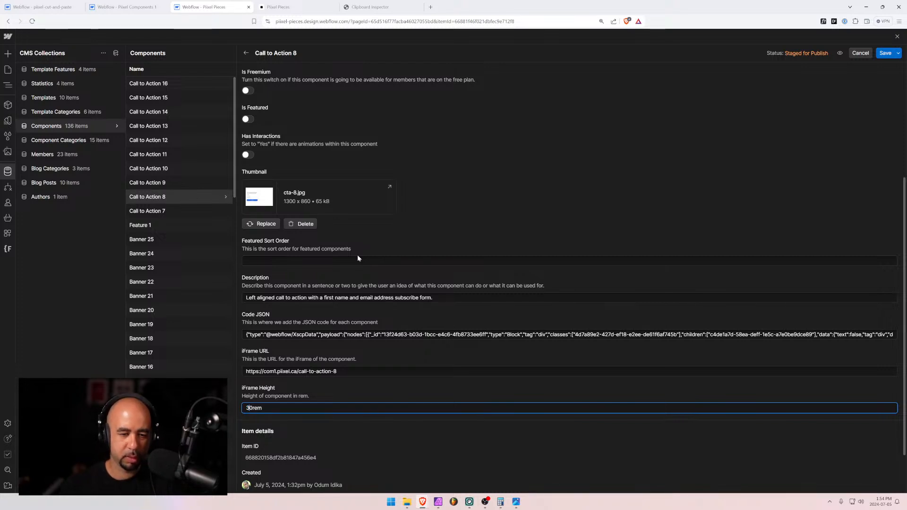
pyautogui.click(884, 55)
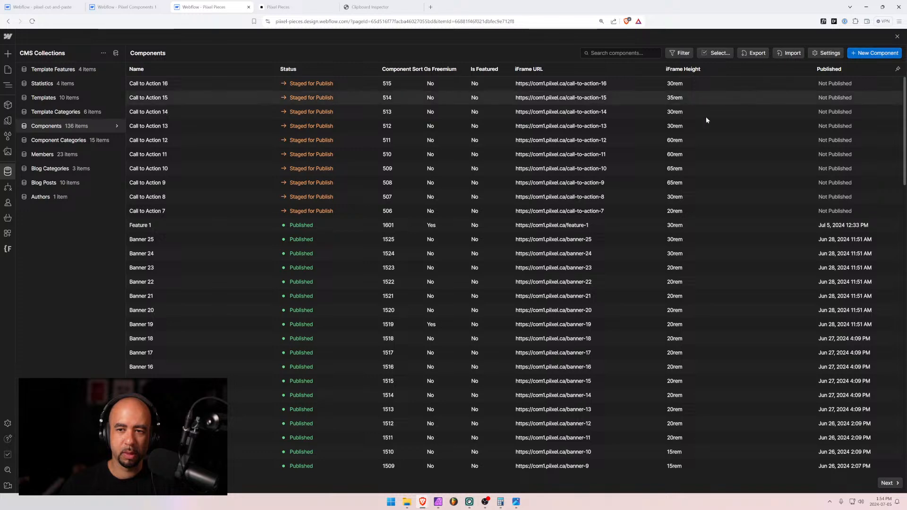
pyautogui.click(687, 199)
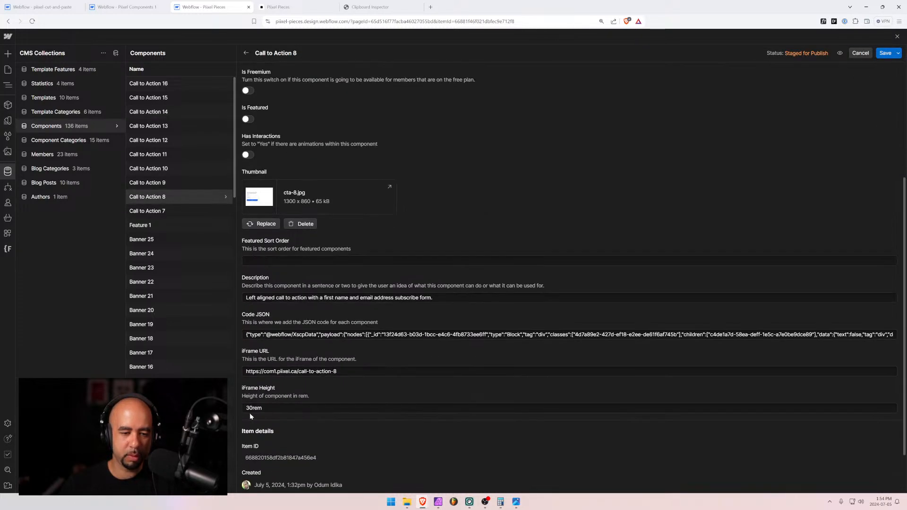
pyautogui.moveTo(250, 414); pyautogui.dragTo(239, 412)
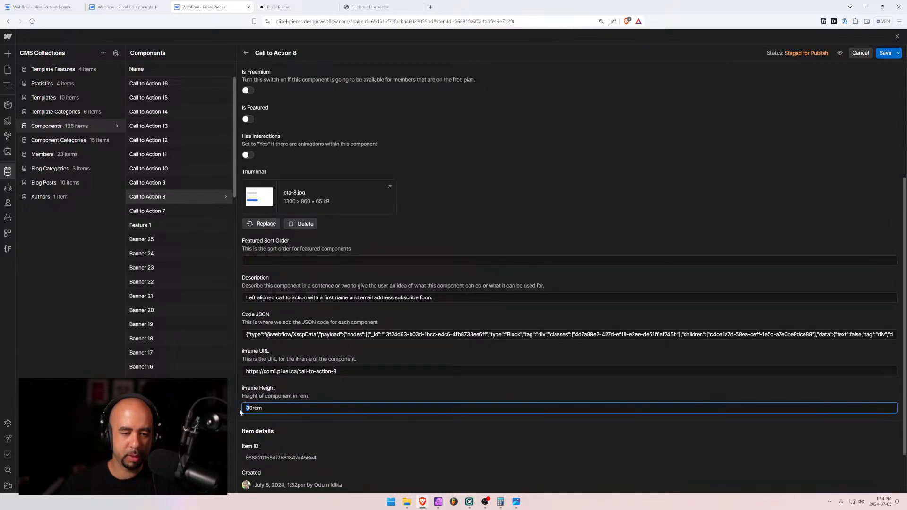
pyautogui.write('2')
pyautogui.click(884, 53)
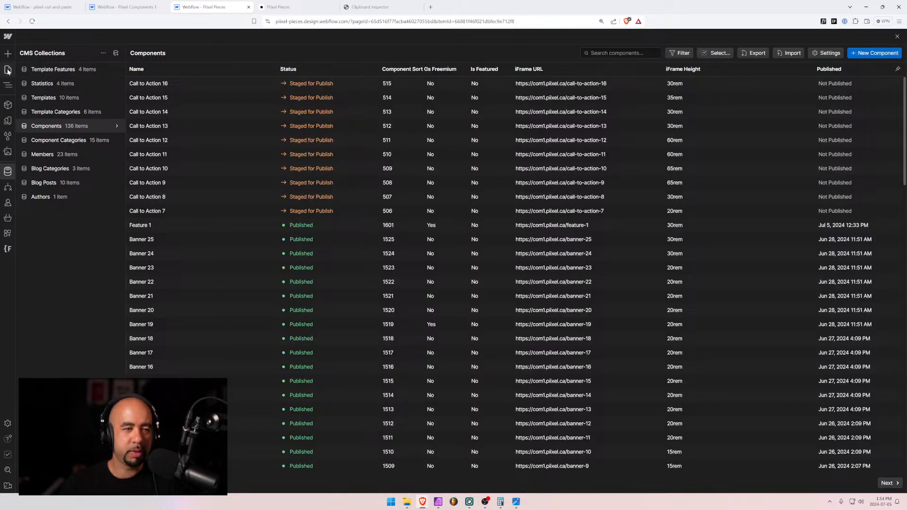
pyautogui.click(8, 70)
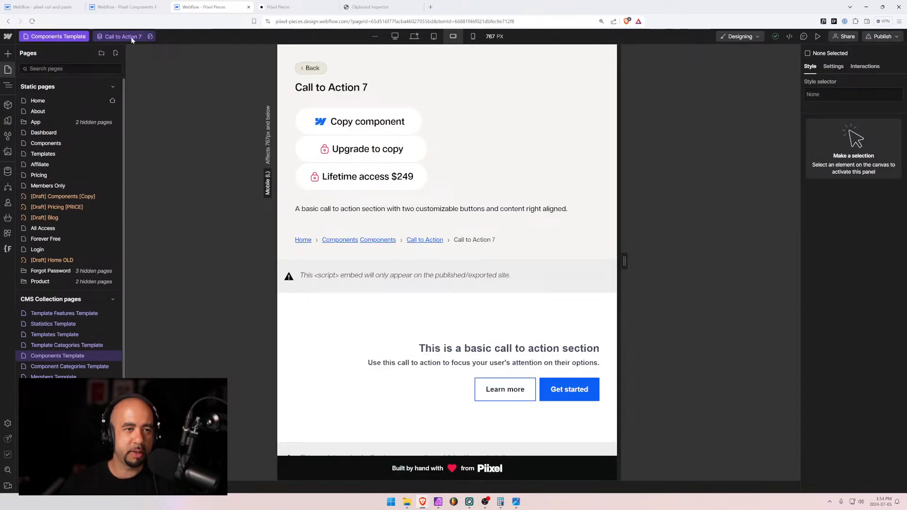
# Preview Call to Action 7 on the Components Template with the canvas narrowed to 492 px
pyautogui.click(44, 346)
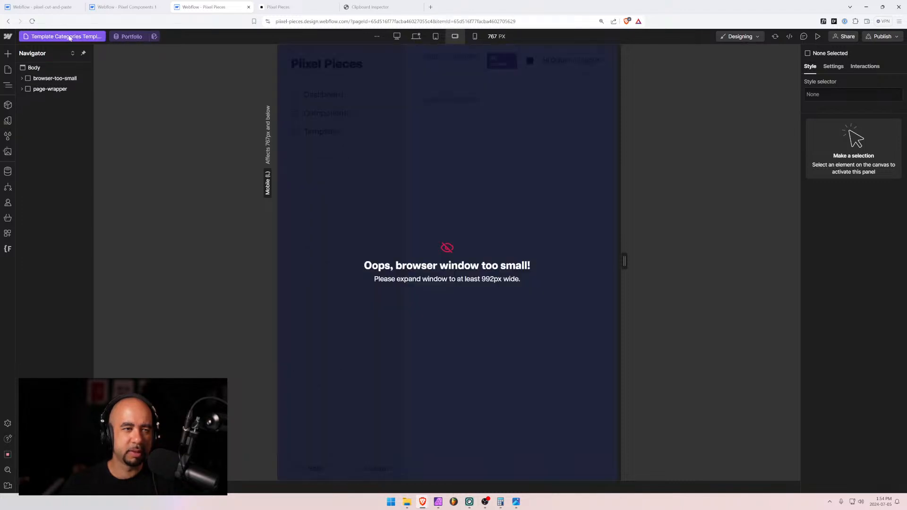
pyautogui.click(66, 36)
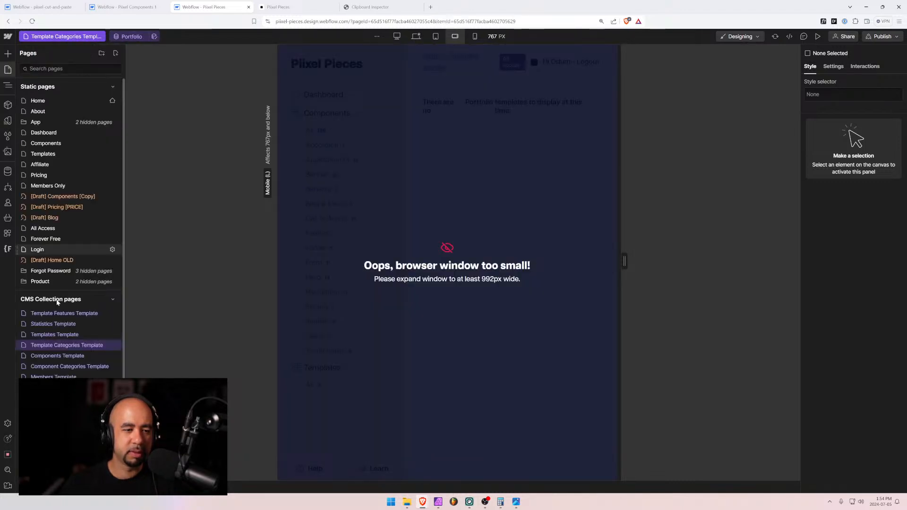
pyautogui.click(57, 355)
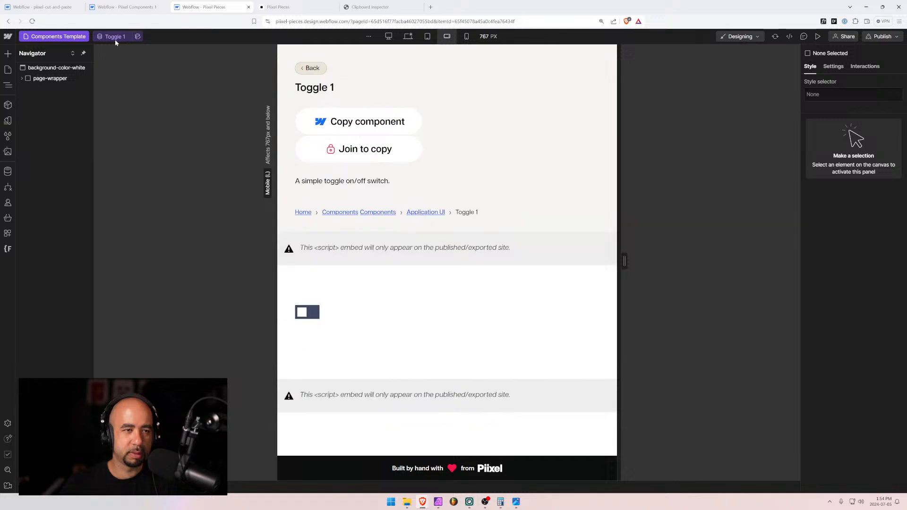
pyautogui.click(115, 37)
pyautogui.click(120, 75)
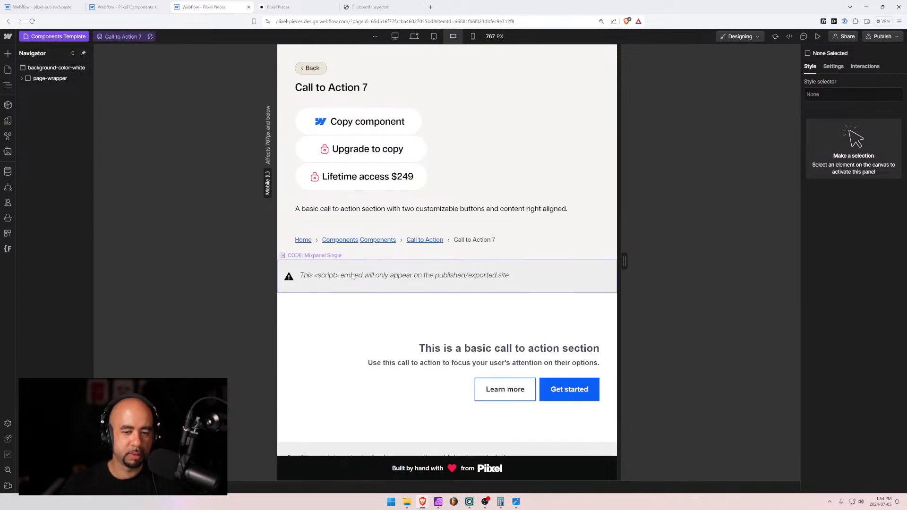
pyautogui.moveTo(631, 271); pyautogui.dragTo(561, 275)
pyautogui.scroll(-1, 499, 293)
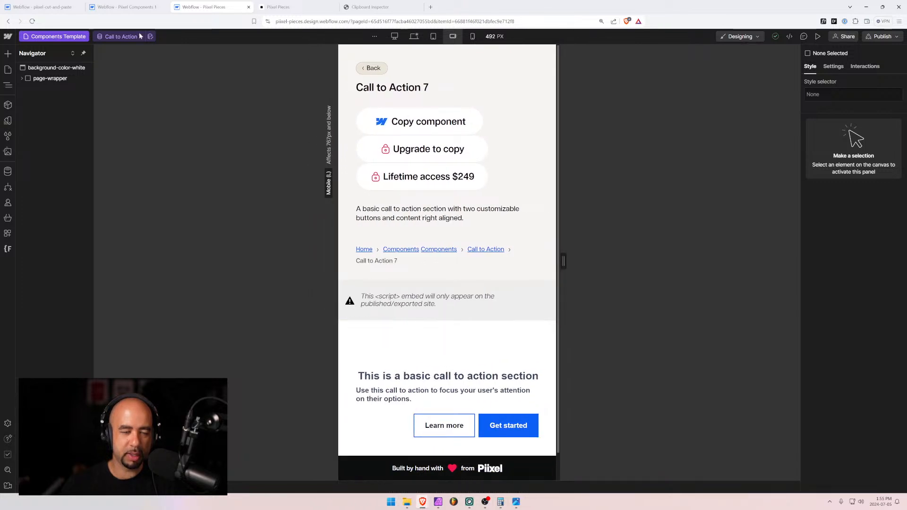
# Open the Call to Action 7 page in Pixel Components 1 at the desktop breakpoint
pyautogui.click(138, 8)
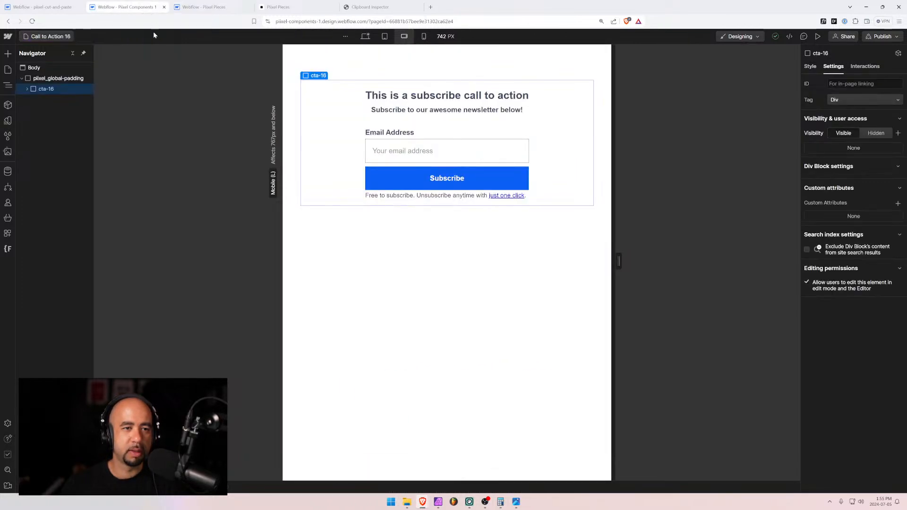
pyautogui.press('p')
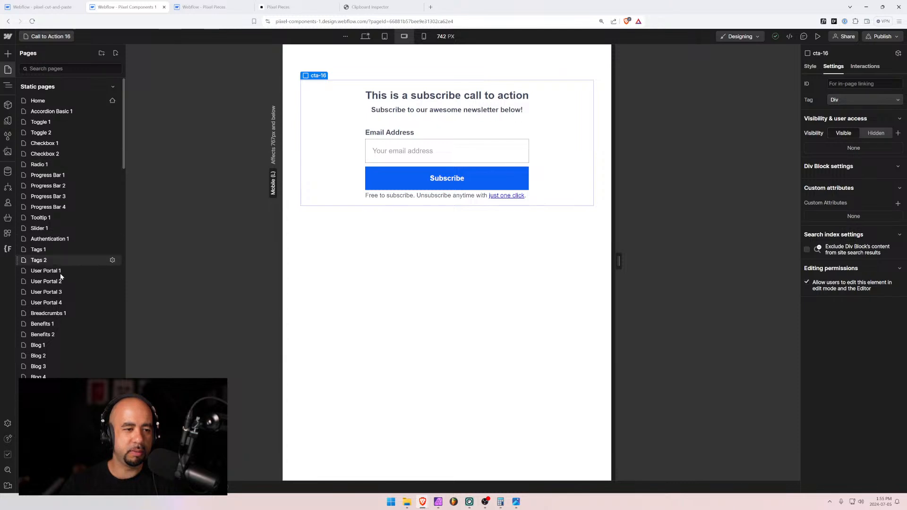
pyautogui.scroll(-6, 51, 307)
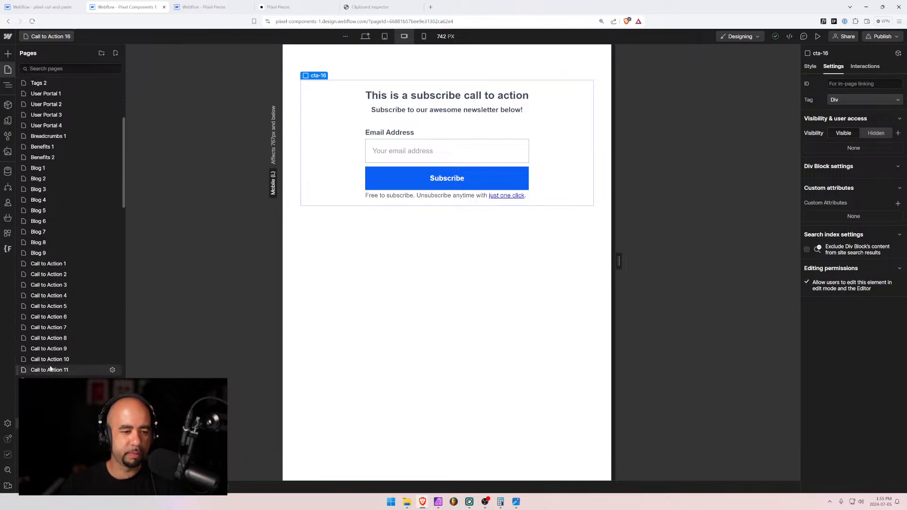
pyautogui.click(49, 327)
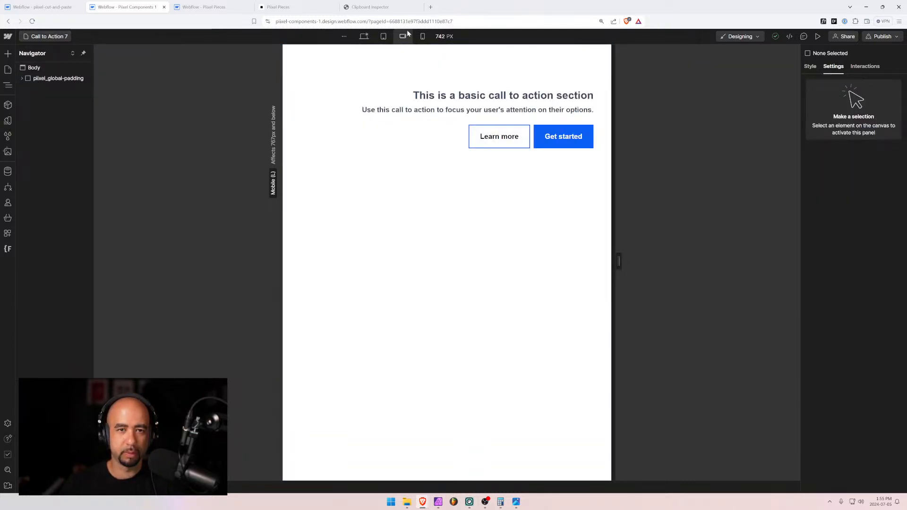
pyautogui.moveTo(619, 264); pyautogui.dragTo(652, 270)
pyautogui.click(364, 35)
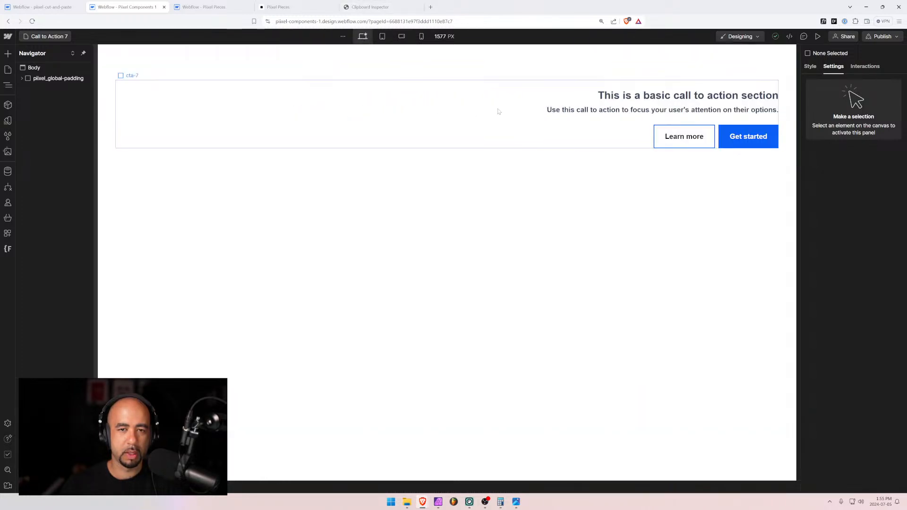
# Right-align the cta-7 section's text and check it at mobile landscape width
pyautogui.click(191, 110)
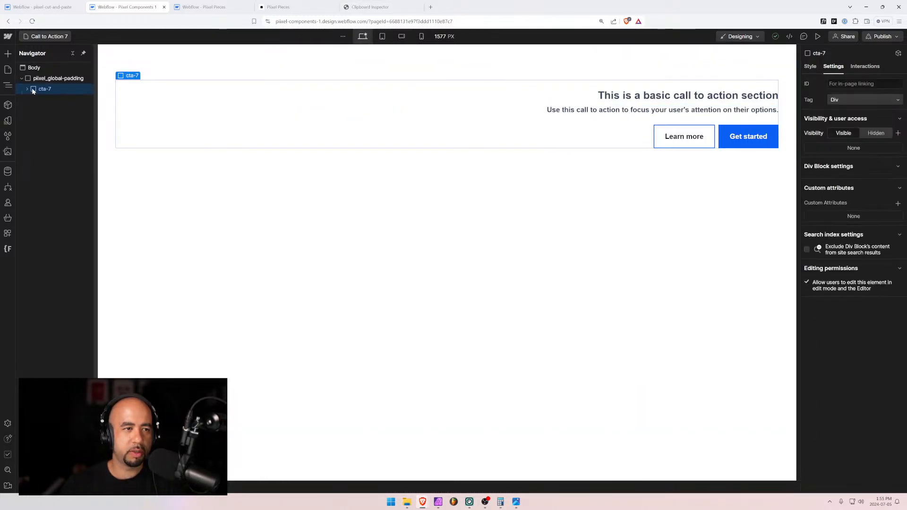
pyautogui.click(814, 68)
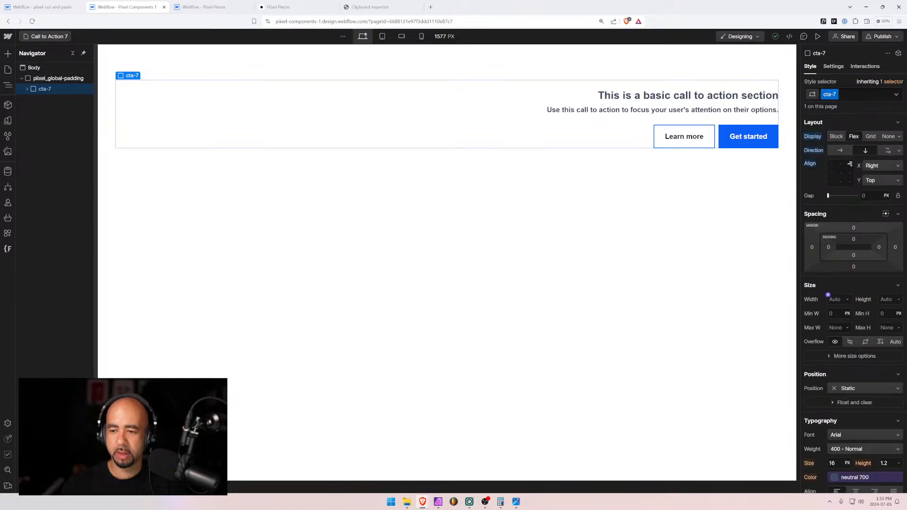
pyautogui.scroll(-3, 857, 340)
pyautogui.click(874, 350)
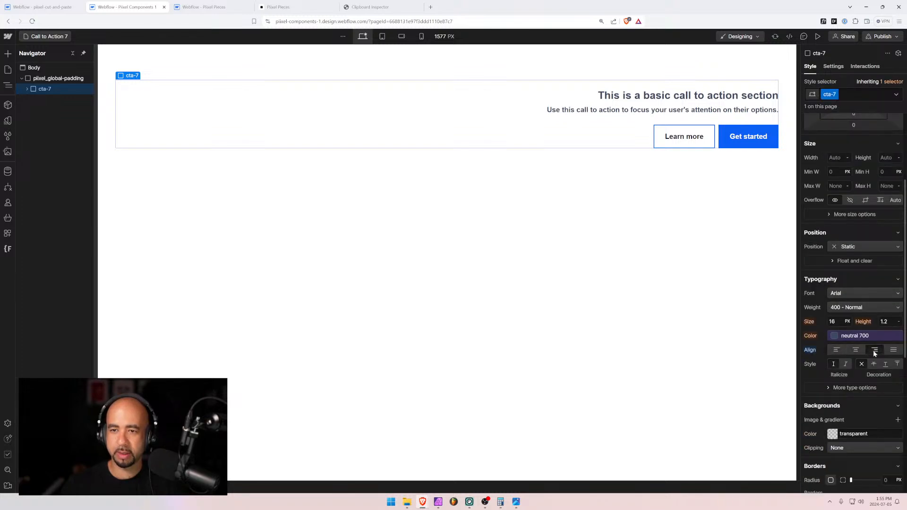
pyautogui.click(401, 37)
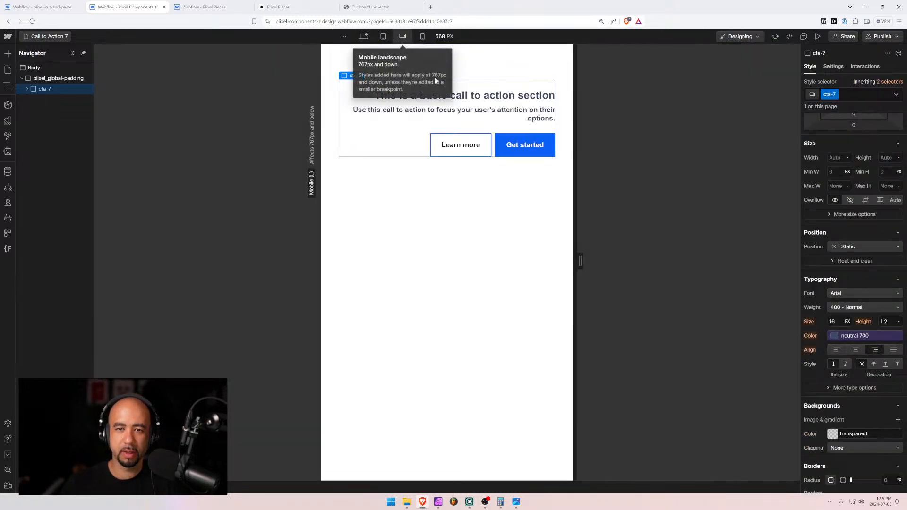
pyautogui.moveTo(580, 261); pyautogui.dragTo(653, 269)
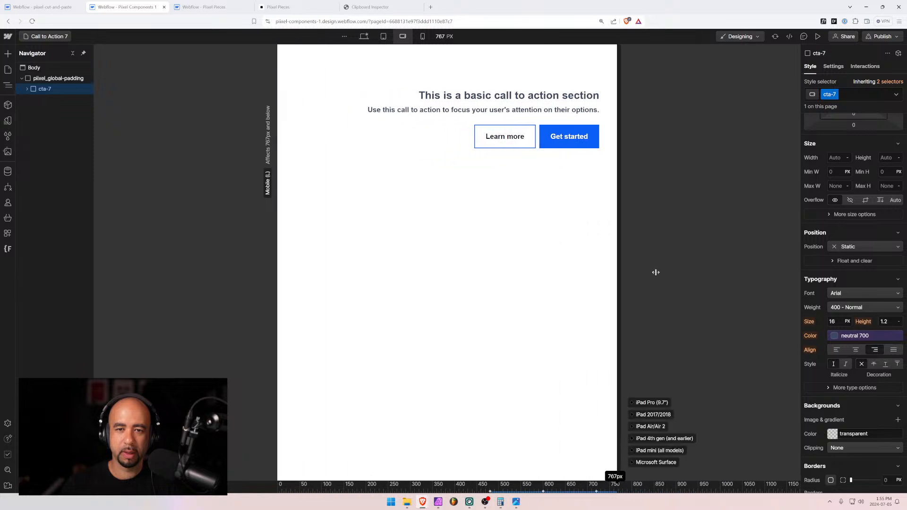
pyautogui.click(364, 37)
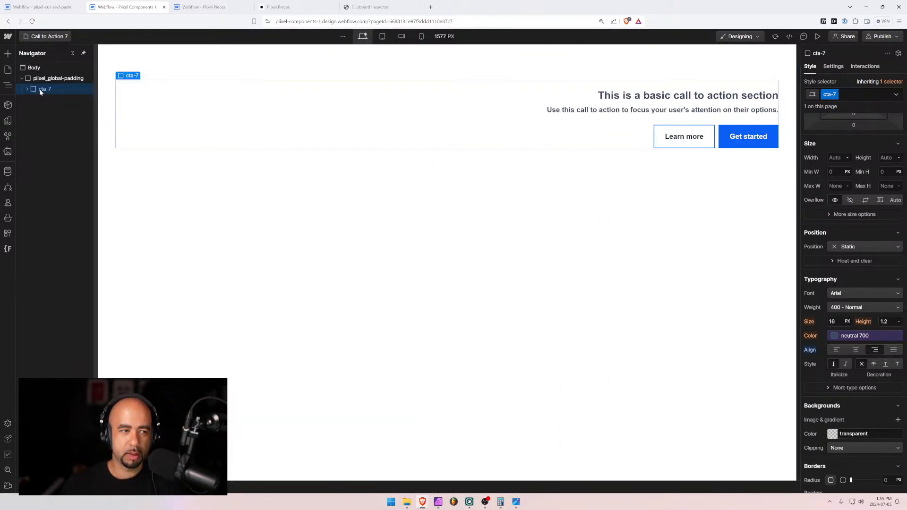
# Paste the cta-7 copy into Clipboard Inspector and select its whole application/json output
pyautogui.click(373, 8)
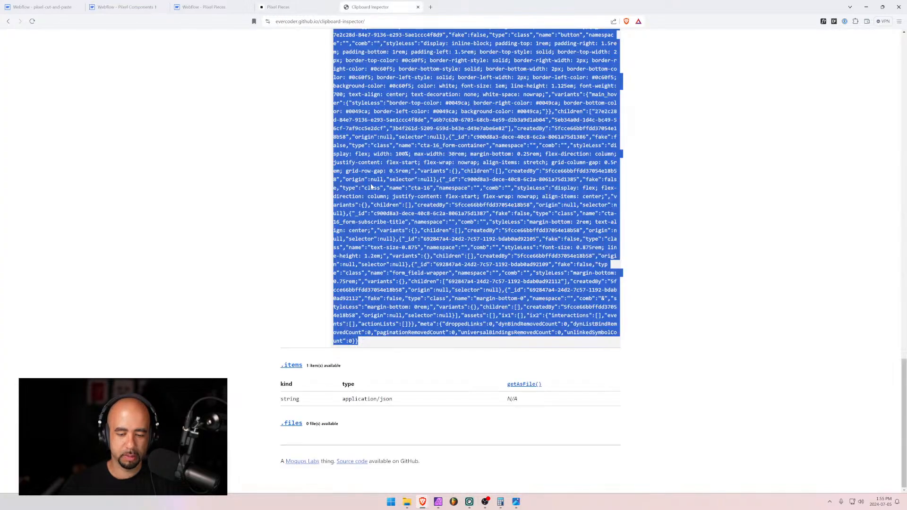
pyautogui.scroll(20, 298, 173)
pyautogui.click(297, 133)
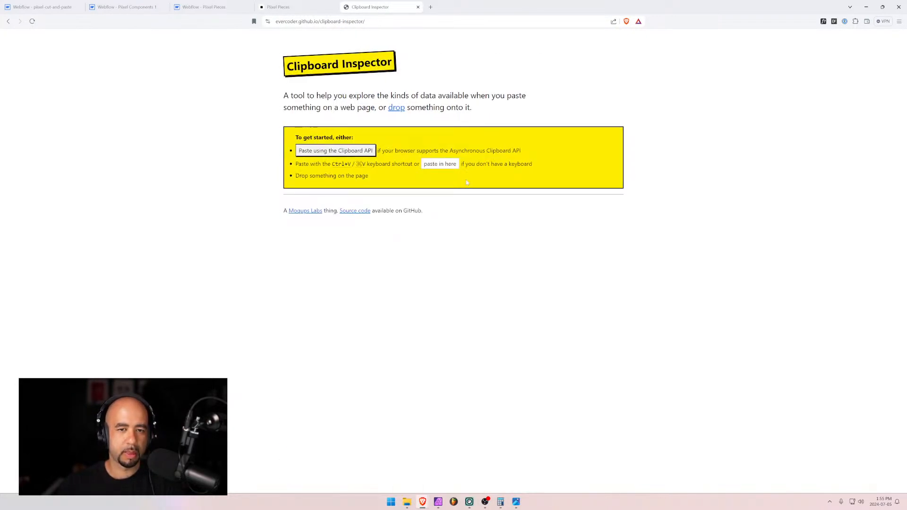
pyautogui.hotkey('ctrl', 'v')
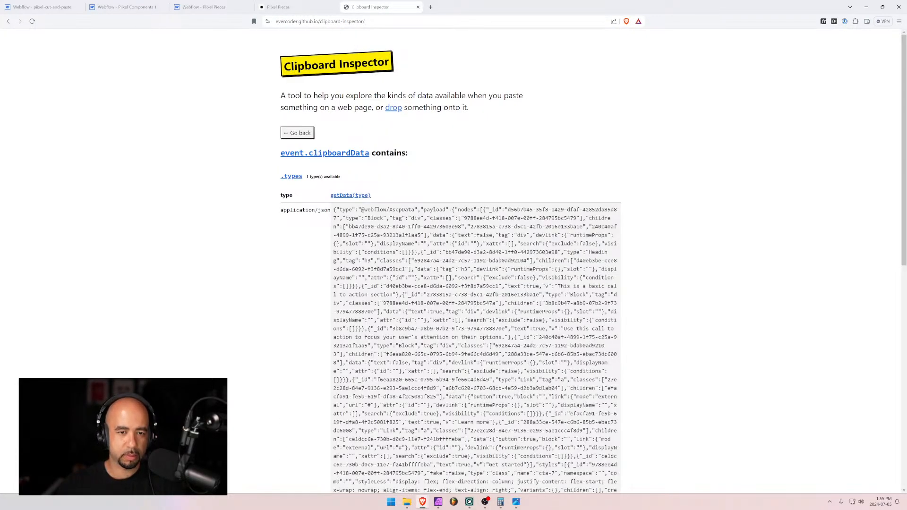
pyautogui.moveTo(333, 209); pyautogui.dragTo(538, 347)
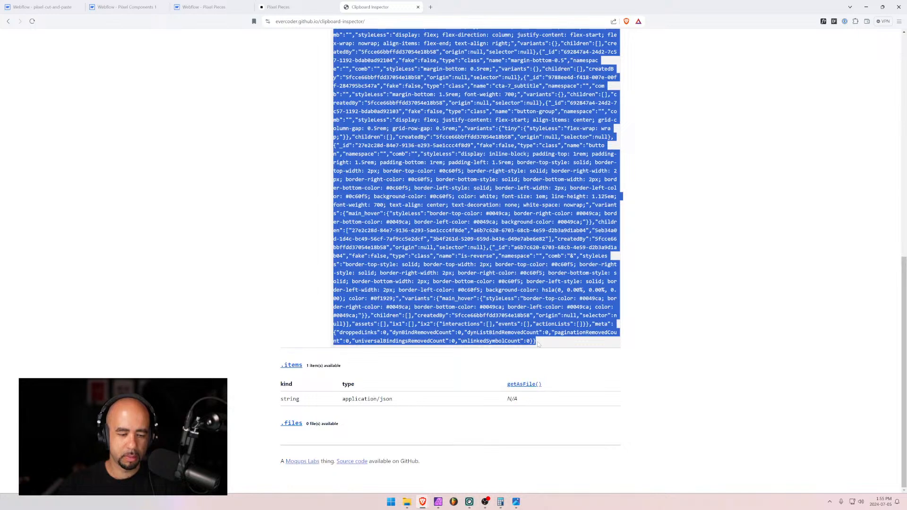
pyautogui.click(203, 6)
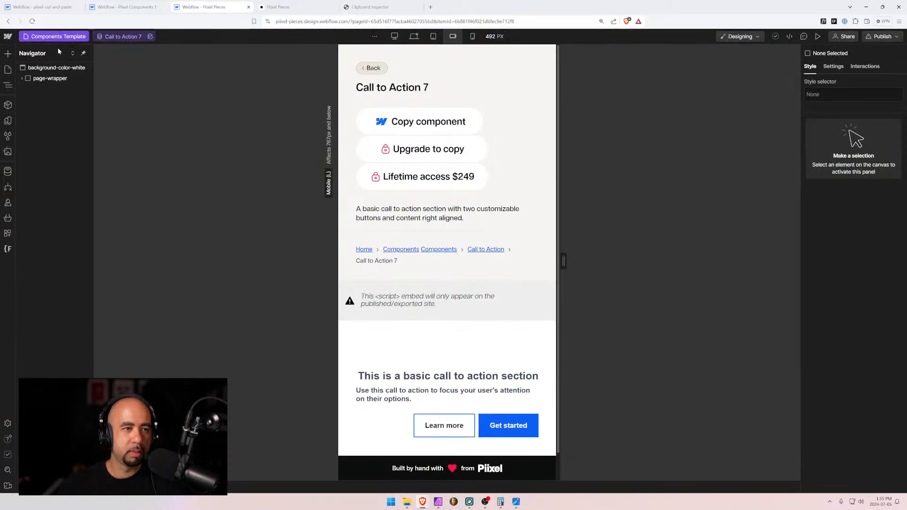
# Replace Call to Action 7's Code JSON with the newly copied cta-7 JSON and save
pyautogui.click(7, 171)
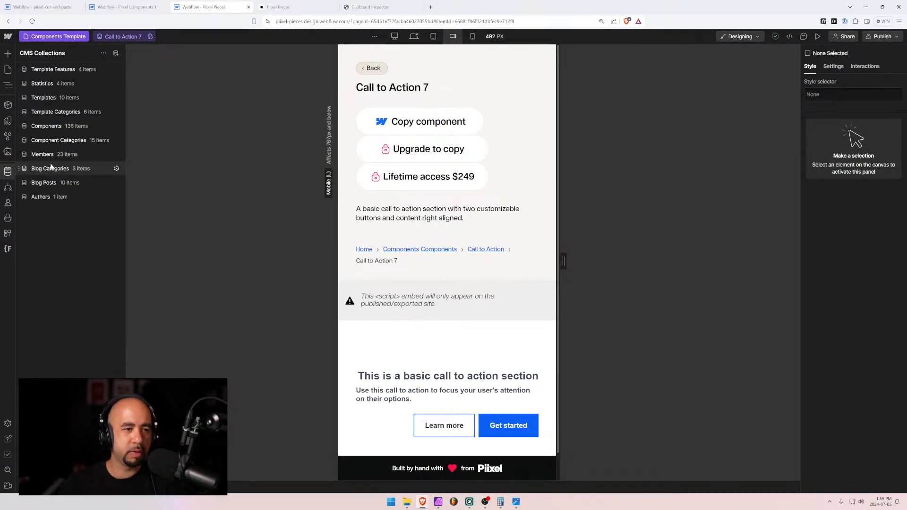
pyautogui.click(56, 112)
pyautogui.click(56, 128)
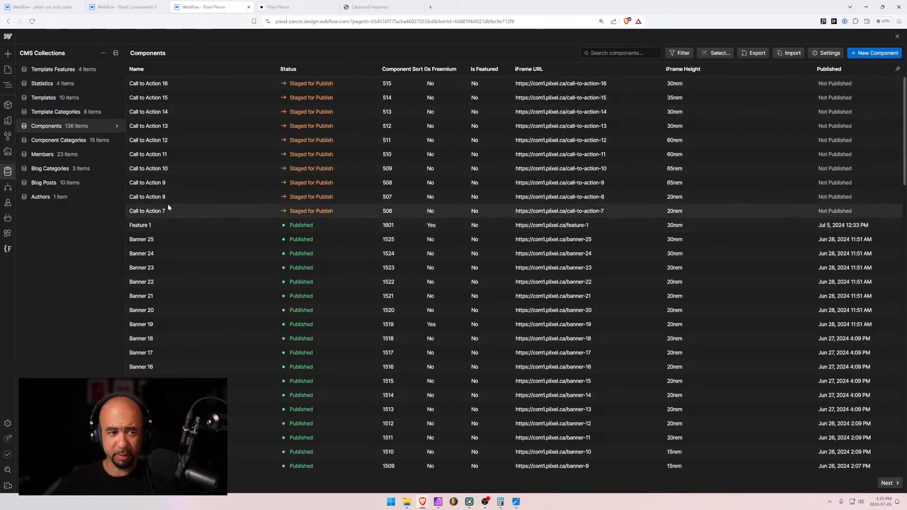
pyautogui.click(191, 211)
pyautogui.scroll(-5, 359, 265)
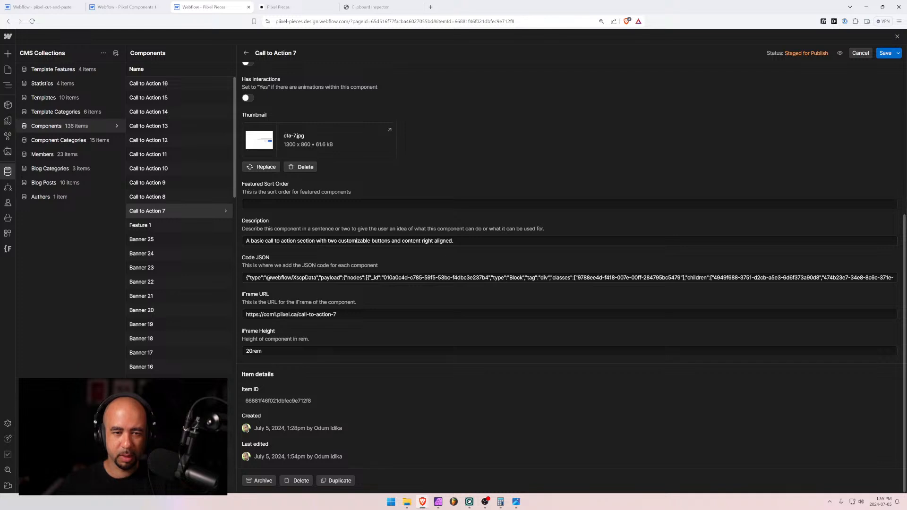
pyautogui.click(359, 278)
pyautogui.hotkey('ctrl', 'a')
pyautogui.press('BackSpace')
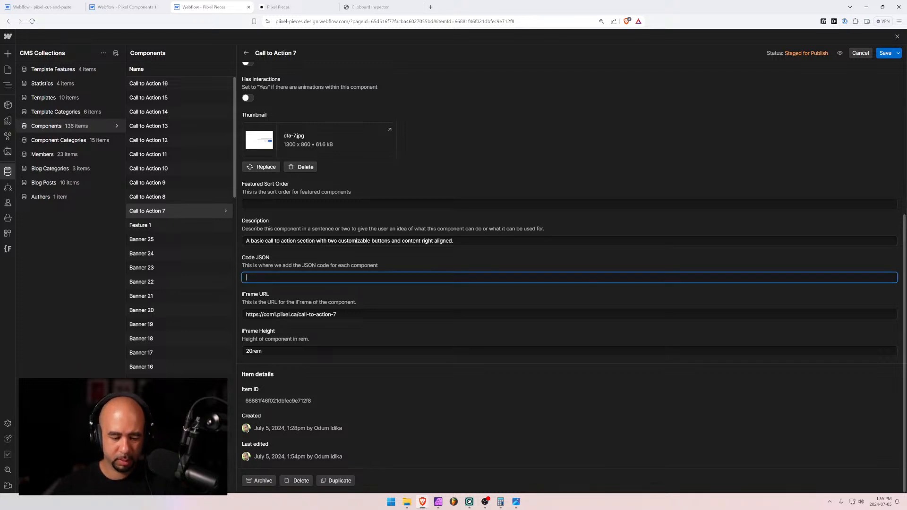
pyautogui.hotkey('ctrl', 'v')
pyautogui.click(884, 52)
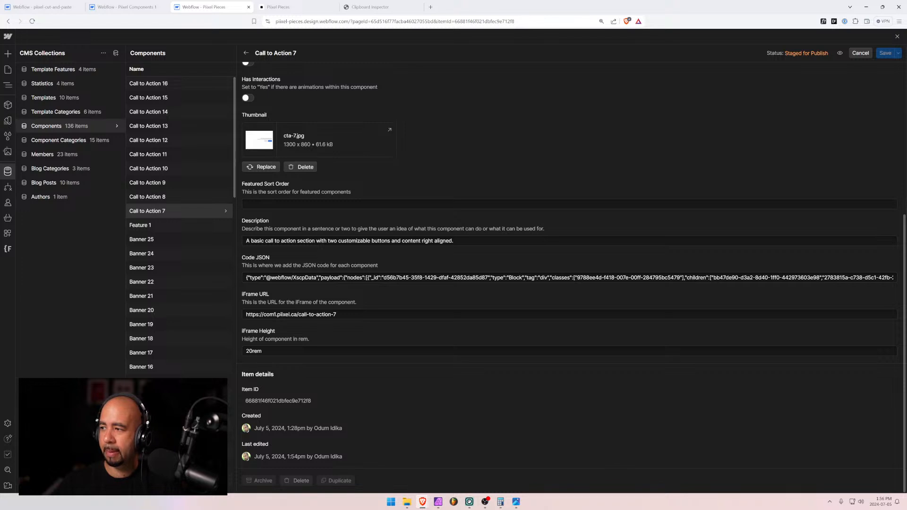
pyautogui.hotkey('alt', 'Tab')
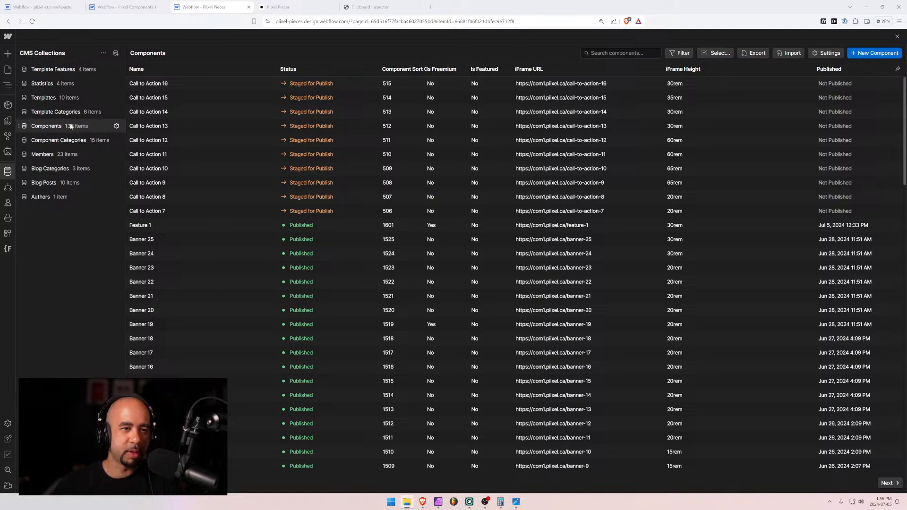
pyautogui.click(8, 70)
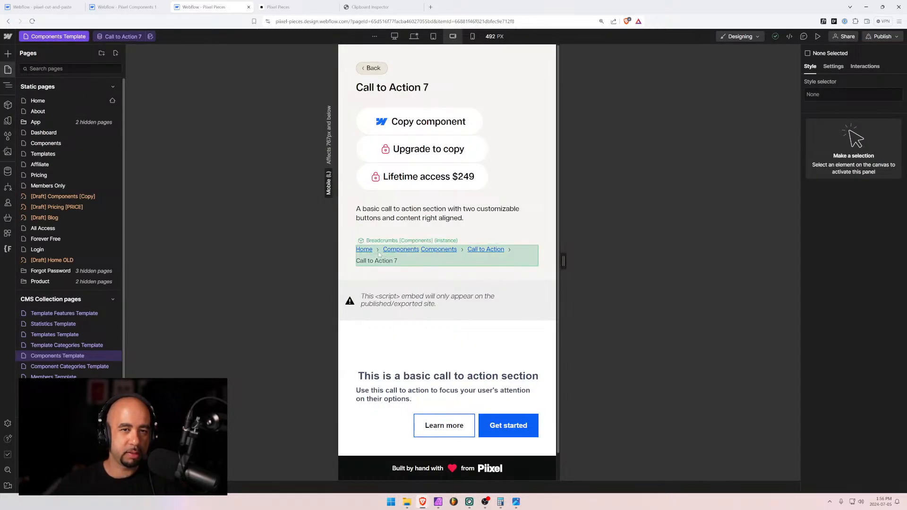
pyautogui.scroll(-1, 379, 254)
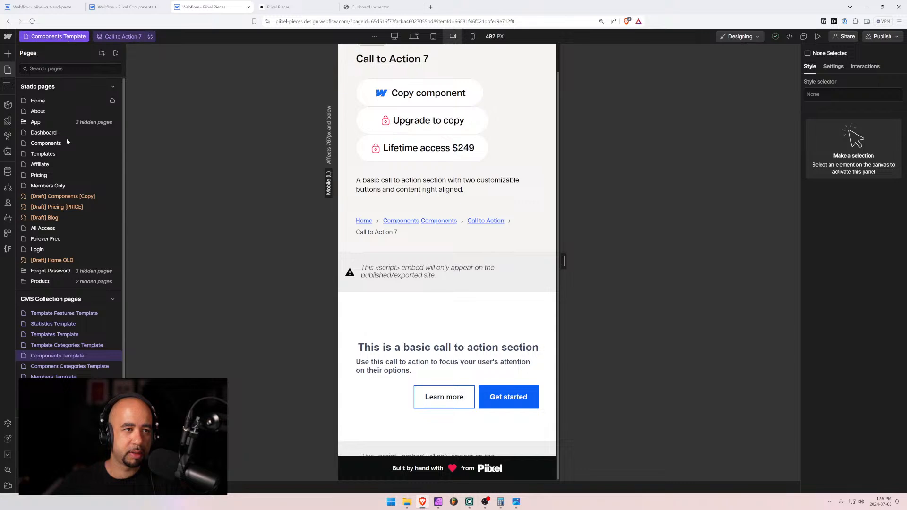
pyautogui.click(71, 345)
pyautogui.click(61, 41)
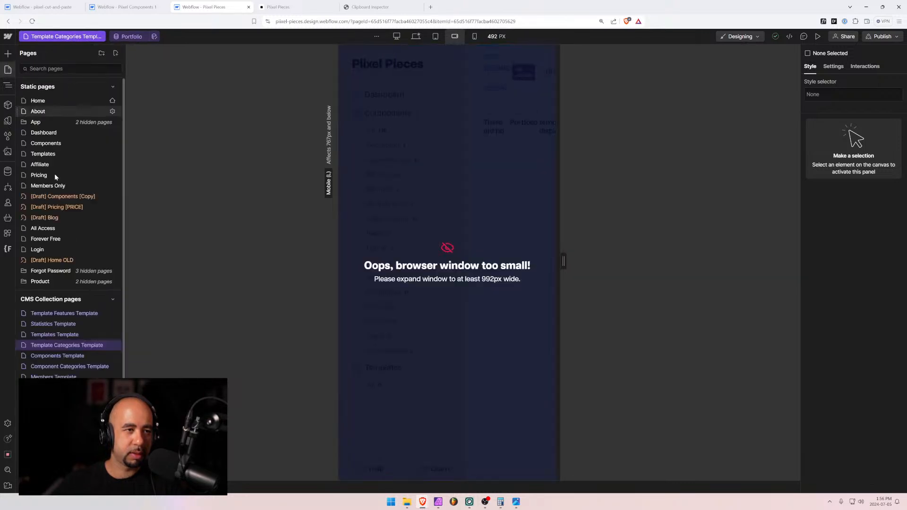
pyautogui.click(63, 355)
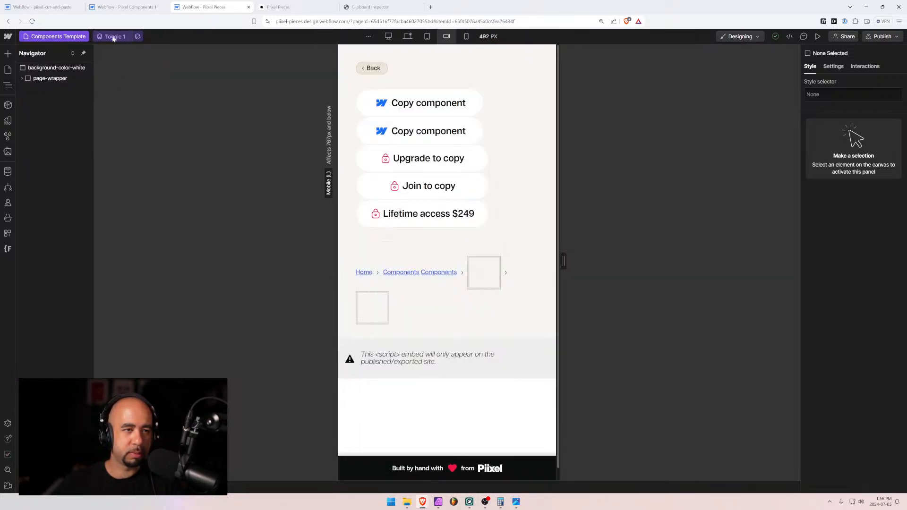
pyautogui.click(114, 38)
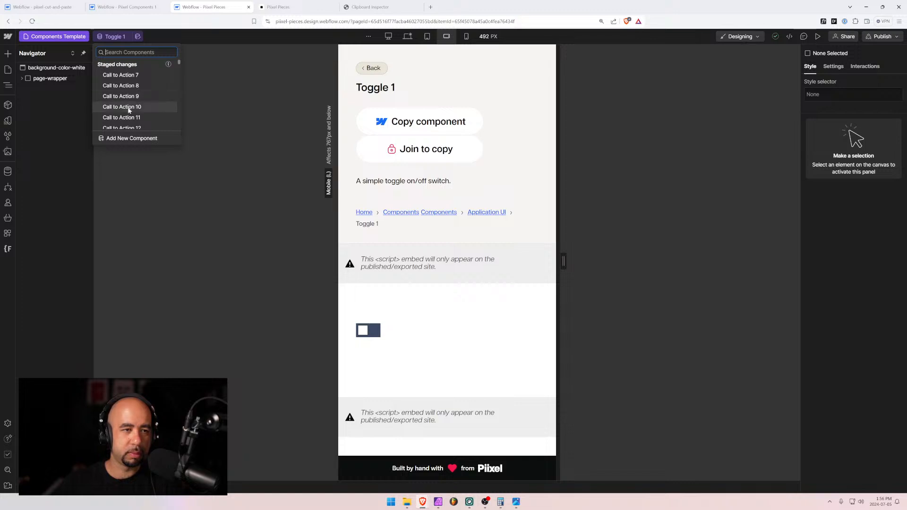
pyautogui.scroll(-2, 125, 90)
pyautogui.click(125, 75)
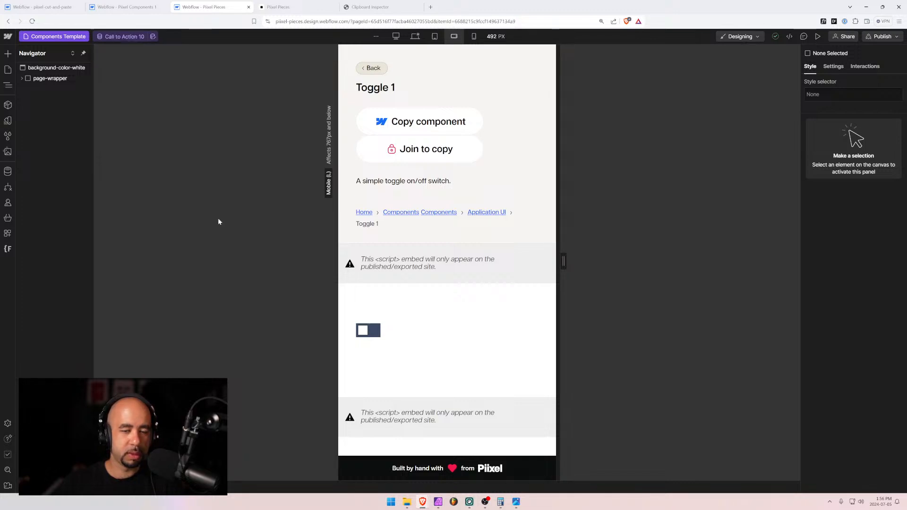
pyautogui.scroll(-6, 457, 285)
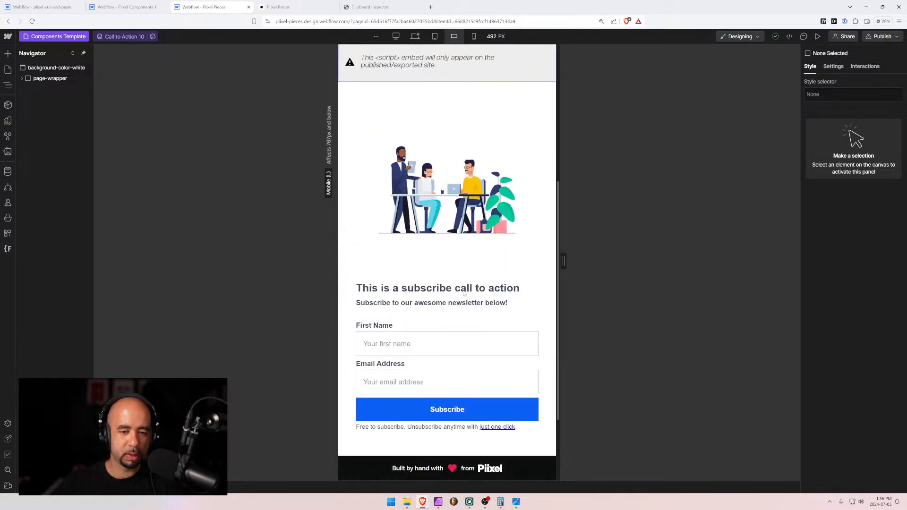
pyautogui.click(130, 39)
pyautogui.scroll(-4, 129, 108)
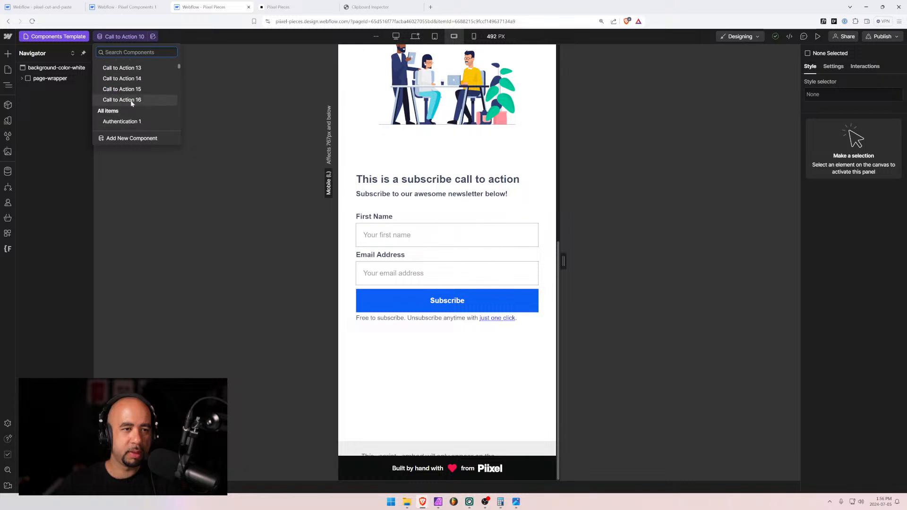
pyautogui.click(142, 92)
pyautogui.scroll(-5, 396, 246)
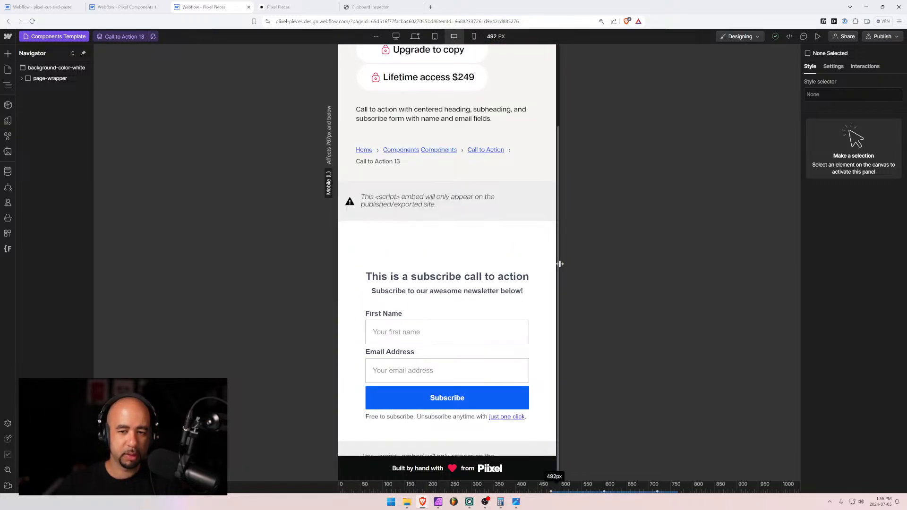
pyautogui.moveTo(563, 261)
pyautogui.mouseDown()
pyautogui.moveTo(573, 265)
pyautogui.moveTo(530, 263)
pyautogui.moveTo(572, 261)
pyautogui.mouseUp()
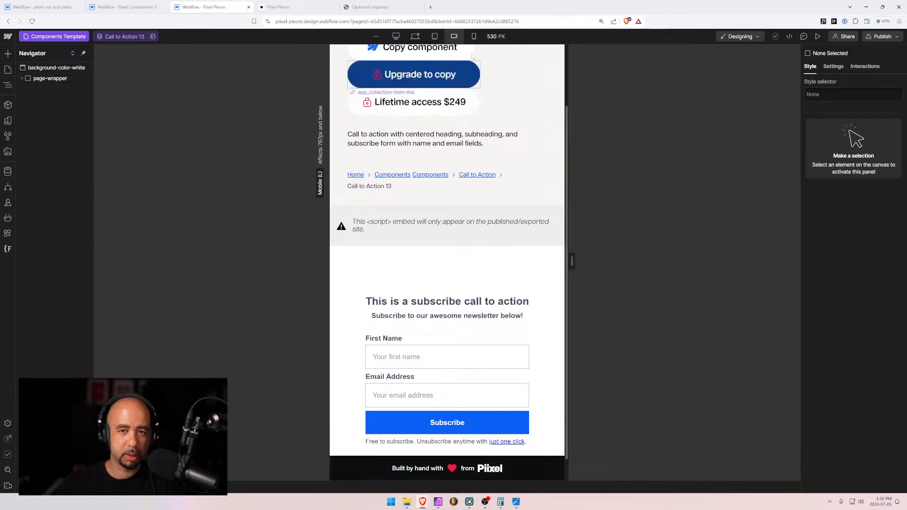
pyautogui.click(473, 36)
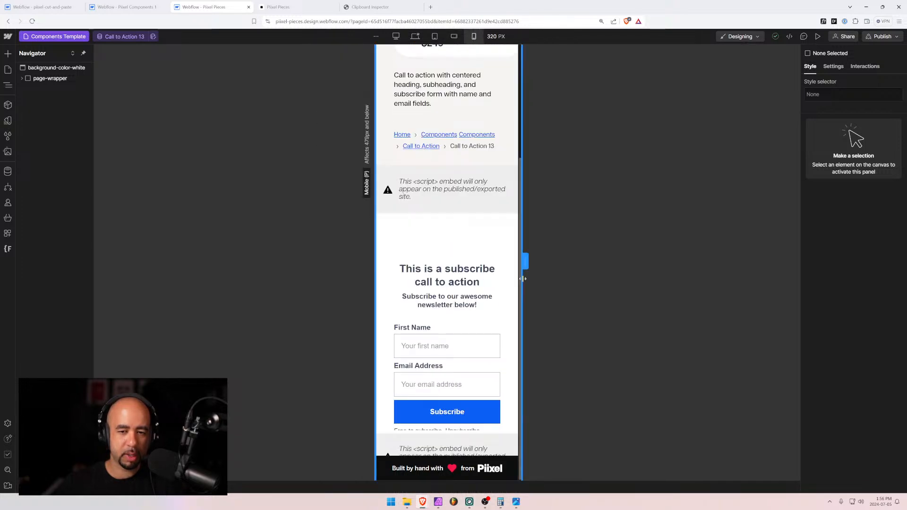
pyautogui.click(8, 171)
# Change Call to Action 13's iFrame Height to 35rem, save, and preview it at 479 px
pyautogui.click(43, 127)
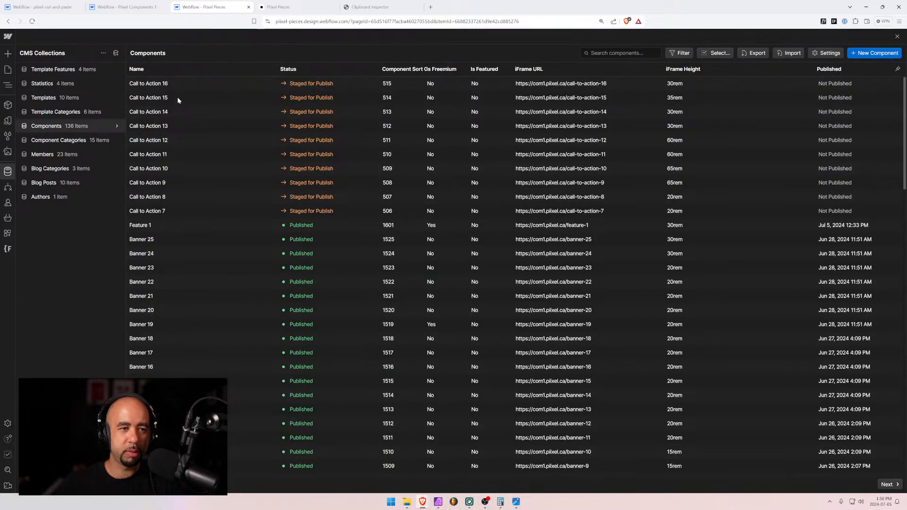
pyautogui.click(148, 126)
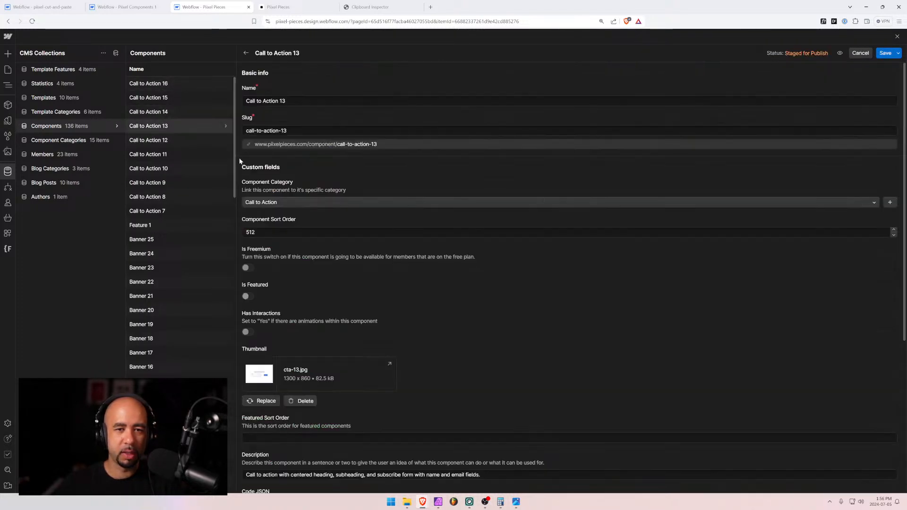
pyautogui.scroll(-5, 382, 353)
pyautogui.click(253, 372)
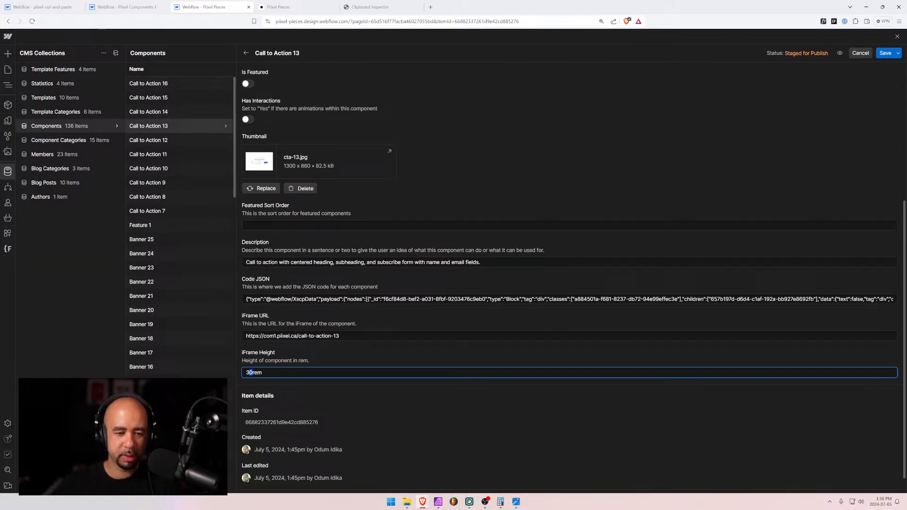
pyautogui.write('5')
pyautogui.click(886, 53)
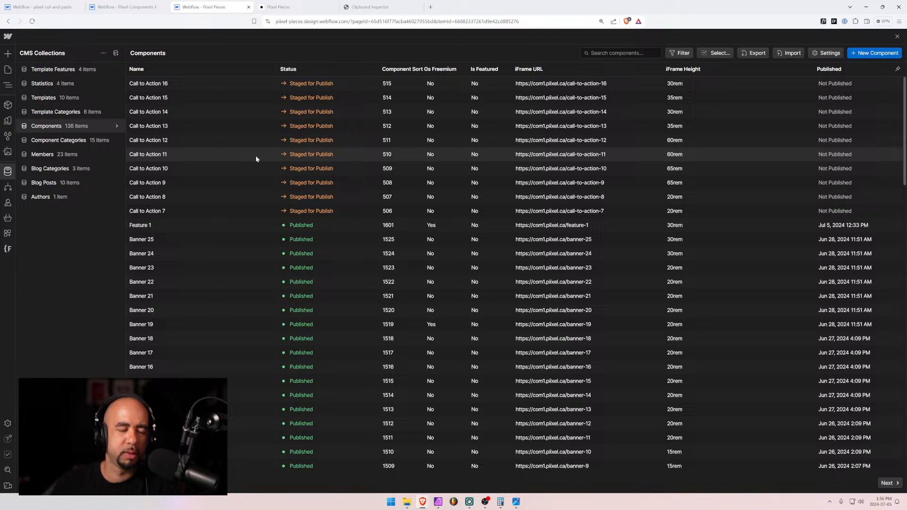
pyautogui.click(9, 70)
pyautogui.moveTo(524, 261); pyautogui.dragTo(561, 261)
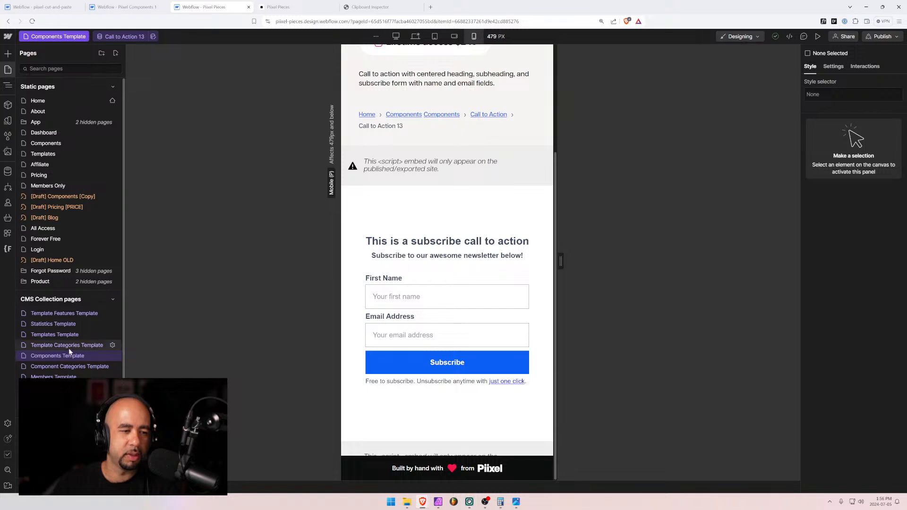
# Preview the Call to Action category page at desktop width and browse its component grid
pyautogui.click(64, 367)
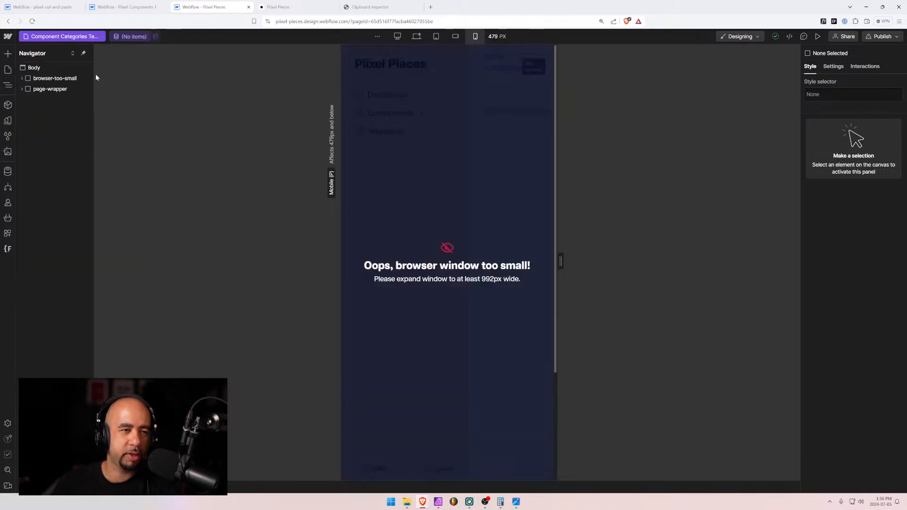
pyautogui.click(145, 36)
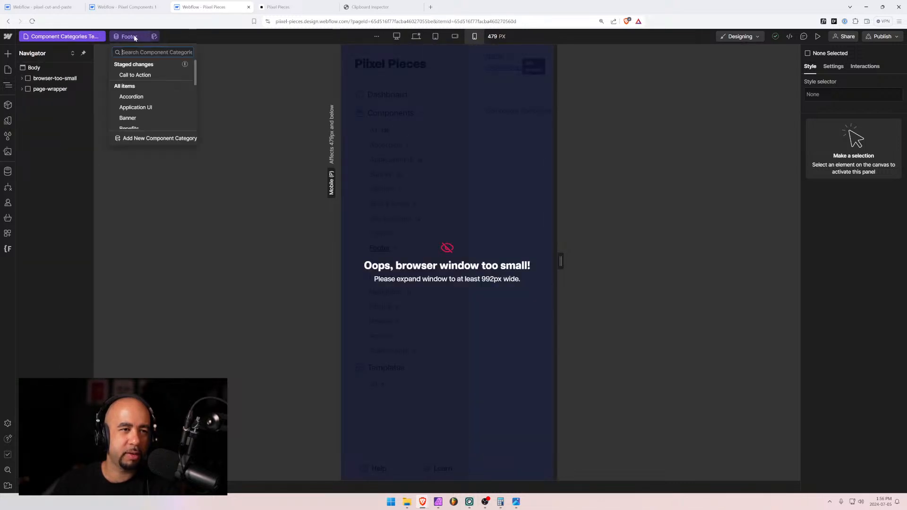
pyautogui.click(135, 74)
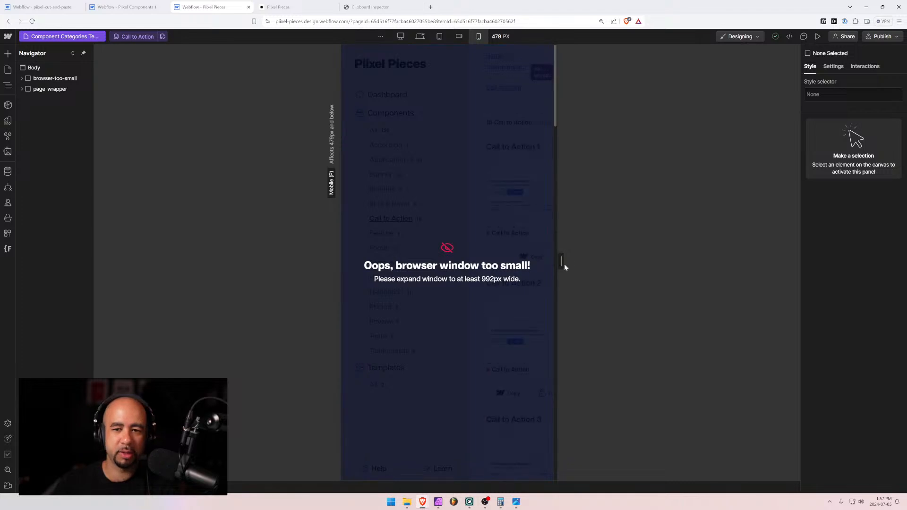
pyautogui.click(420, 36)
pyautogui.scroll(-8, 270, 227)
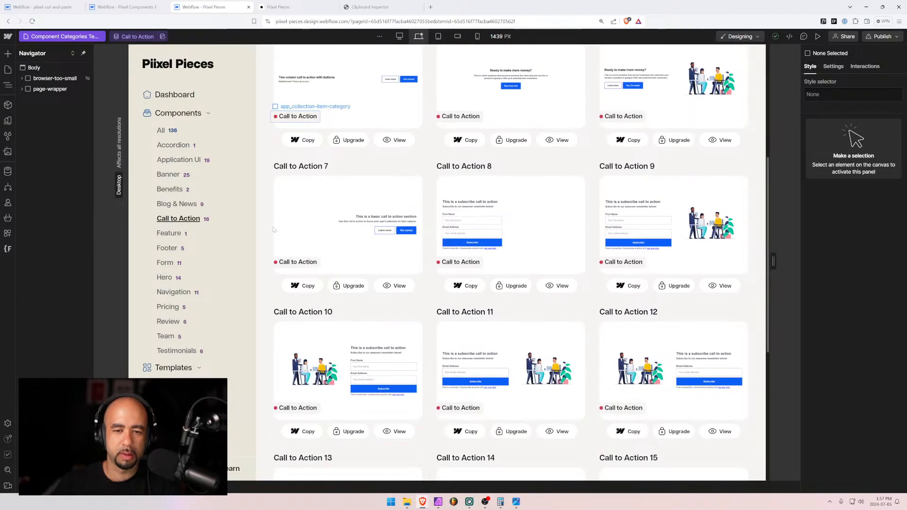
pyautogui.scroll(-3, 265, 225)
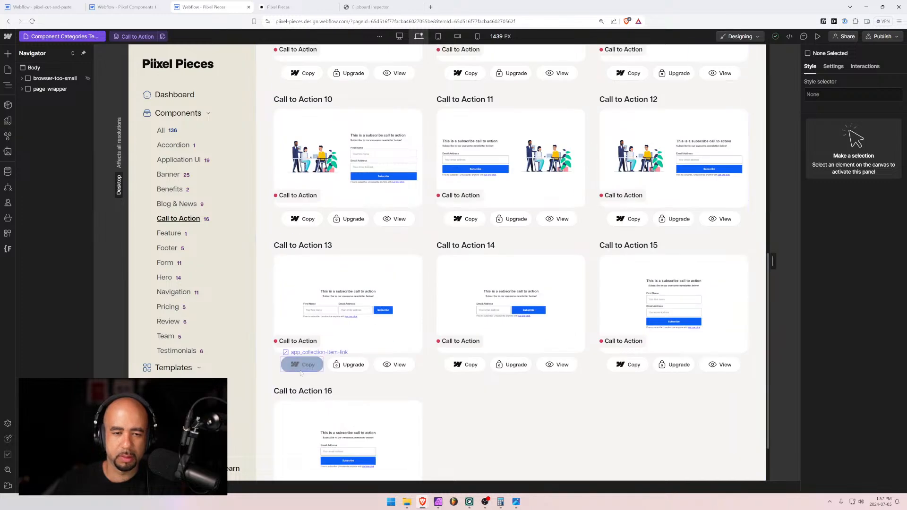
pyautogui.scroll(7, 365, 353)
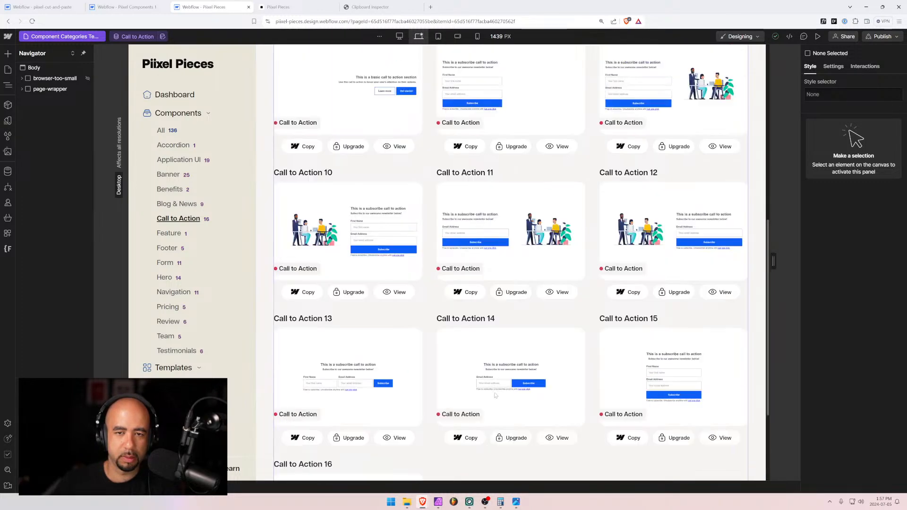
pyautogui.scroll(3, 364, 354)
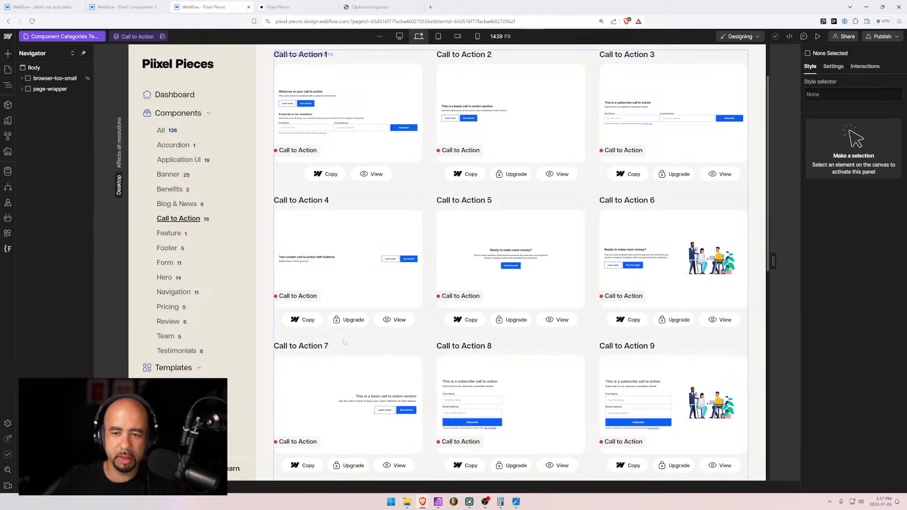
pyautogui.scroll(-3, 344, 342)
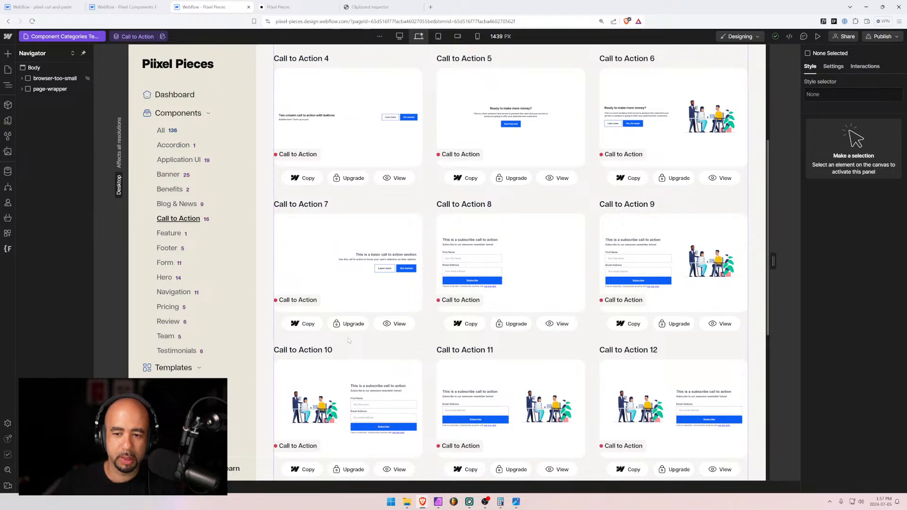
pyautogui.scroll(-5, 348, 340)
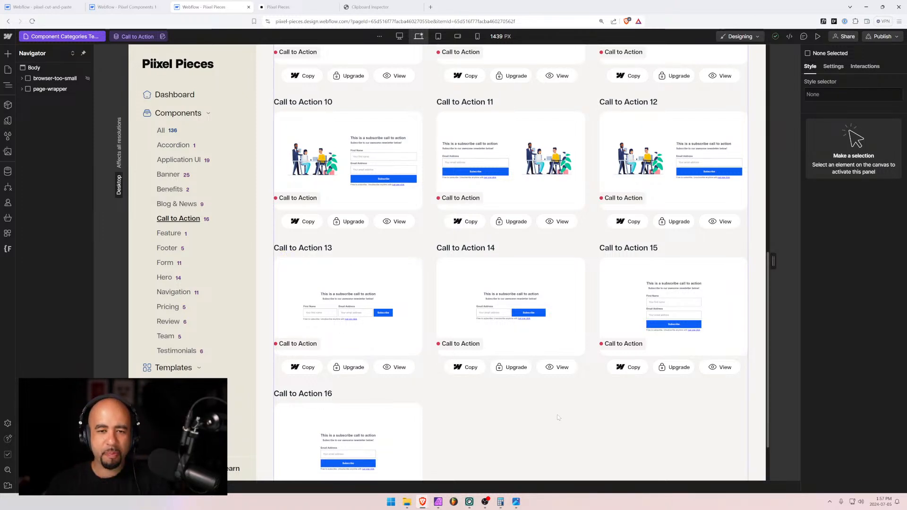
# Publish the Pixel Pieces site to its staging and production domains
pyautogui.scroll(-2, 513, 398)
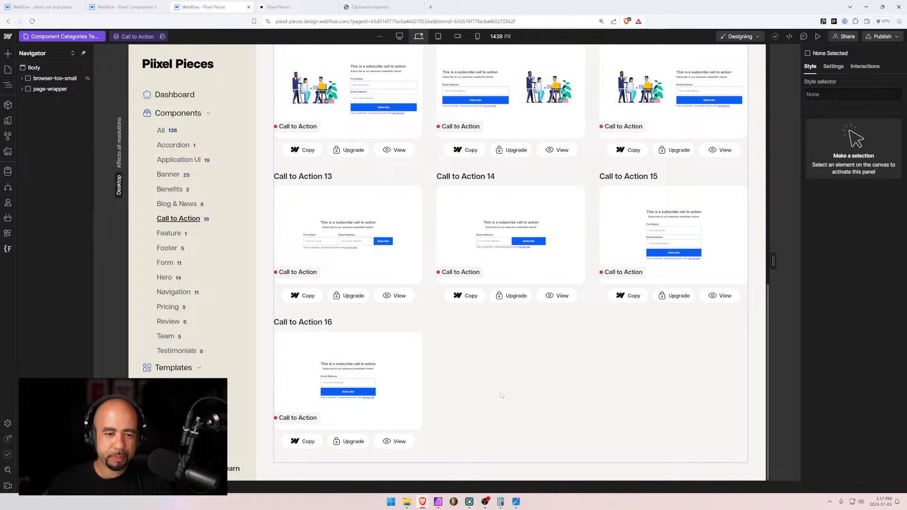
pyautogui.scroll(6, 502, 395)
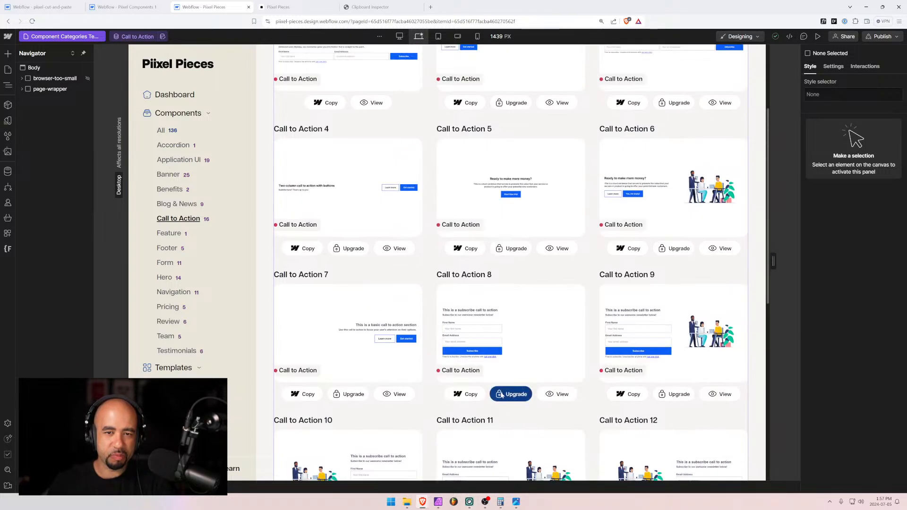
pyautogui.scroll(-6, 502, 396)
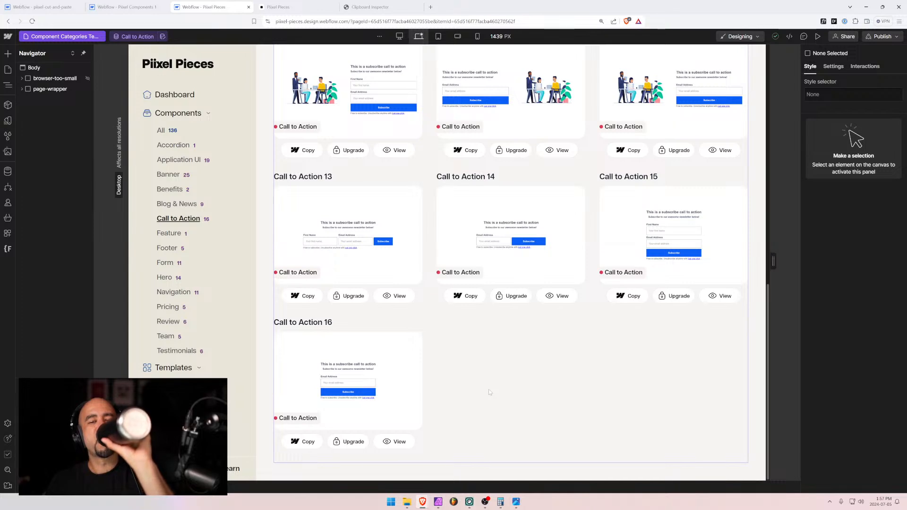
pyautogui.scroll(10, 476, 359)
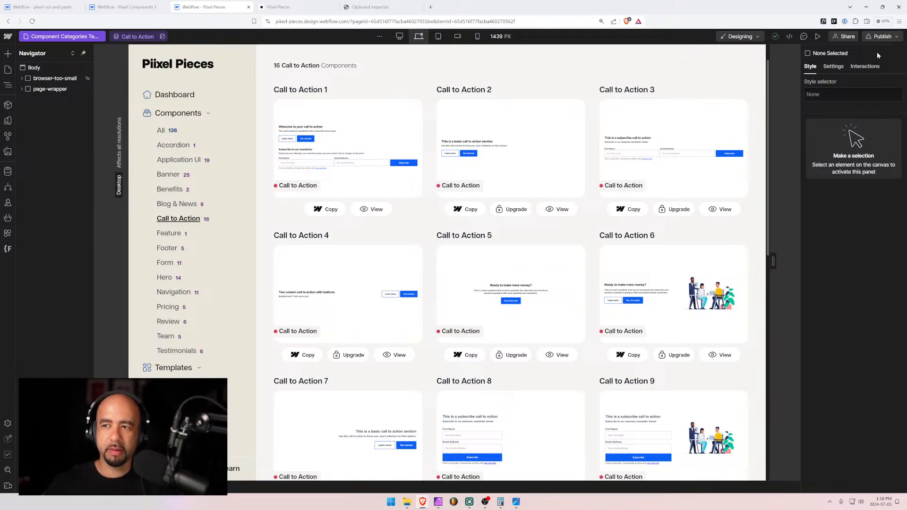
pyautogui.click(881, 37)
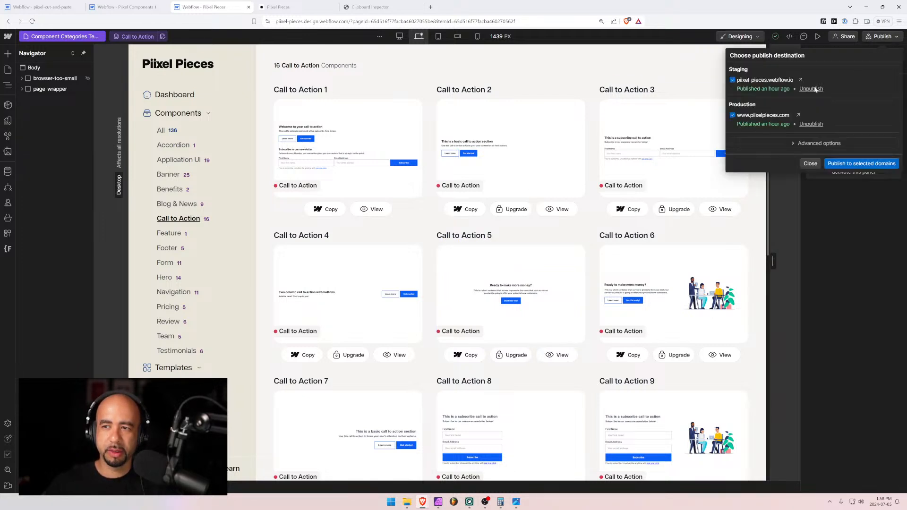
pyautogui.click(850, 165)
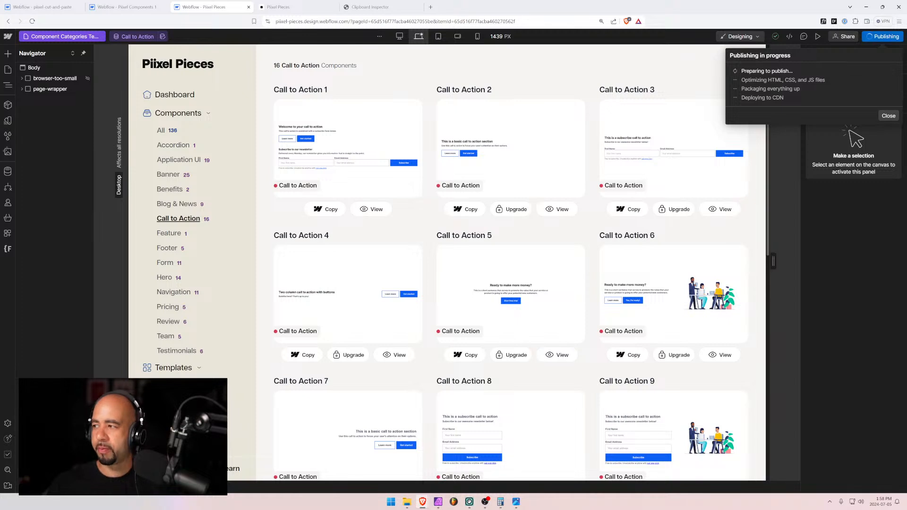
# Cut the cta-14 section from the pixel-cut-and-paste page and remove all unused style selectors
pyautogui.click(45, 6)
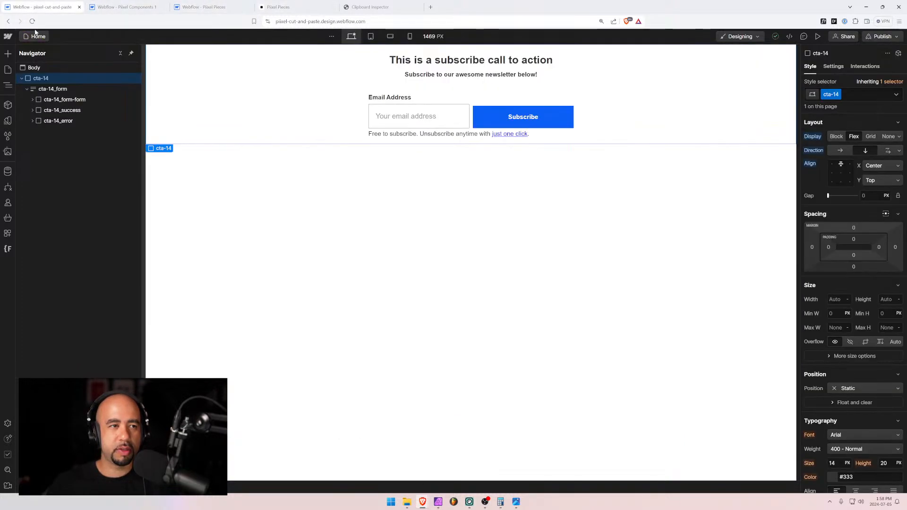
pyautogui.hotkey('ctrl', 'x')
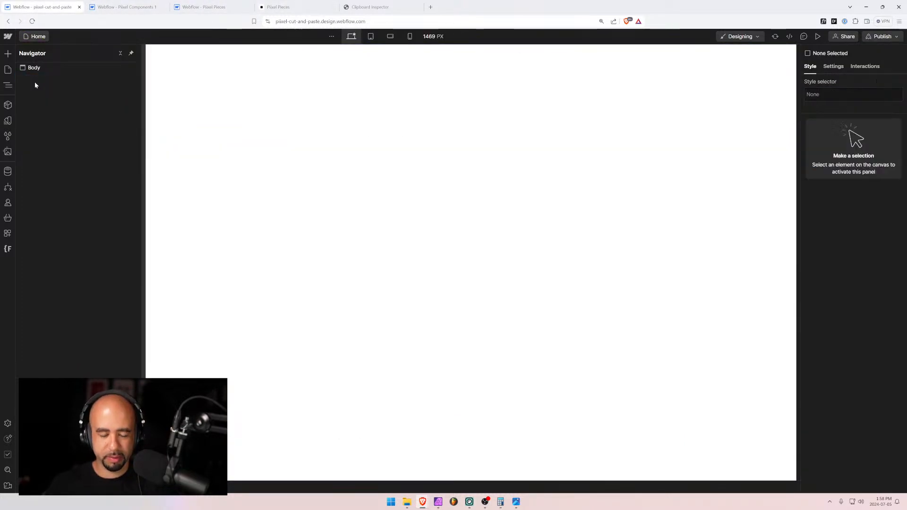
pyautogui.click(7, 171)
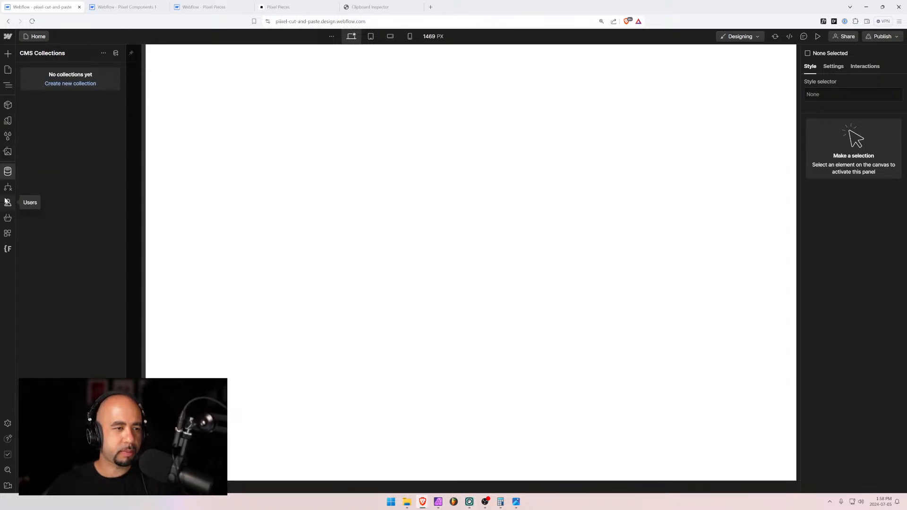
pyautogui.click(9, 136)
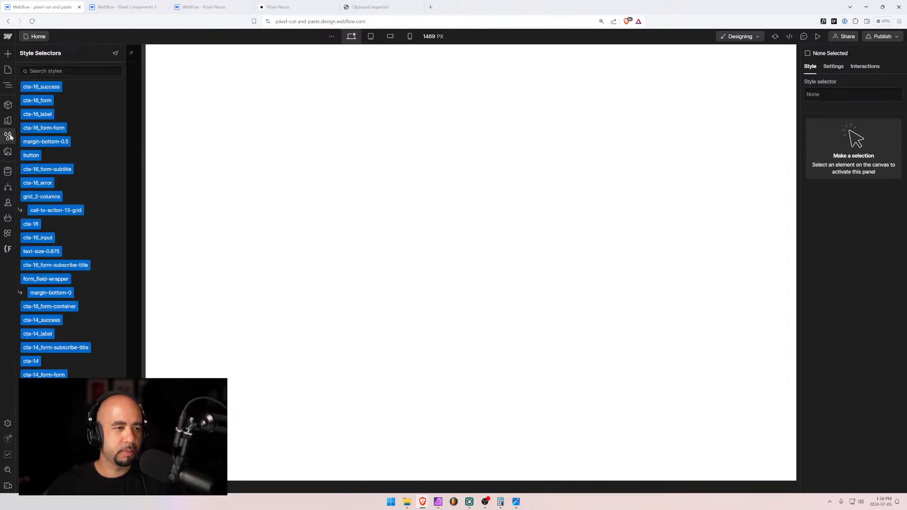
pyautogui.click(116, 53)
pyautogui.click(32, 355)
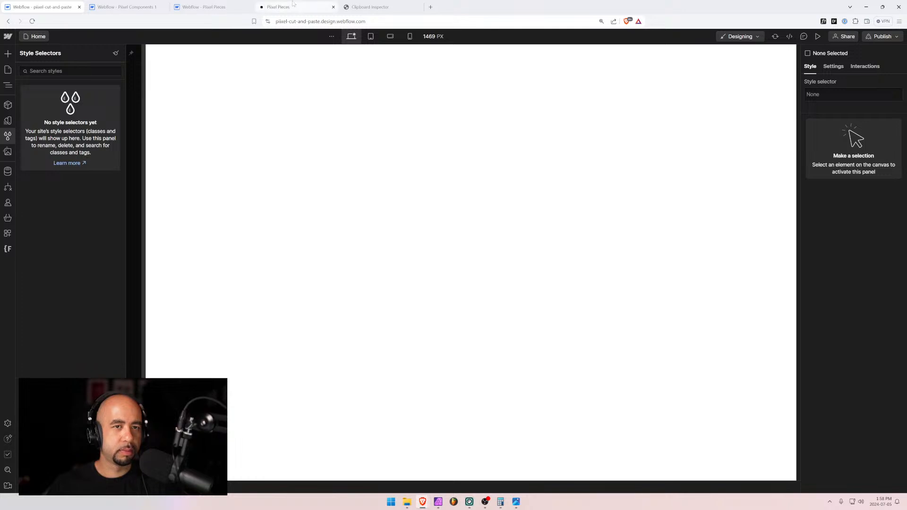
pyautogui.click(128, 5)
pyautogui.click(175, 6)
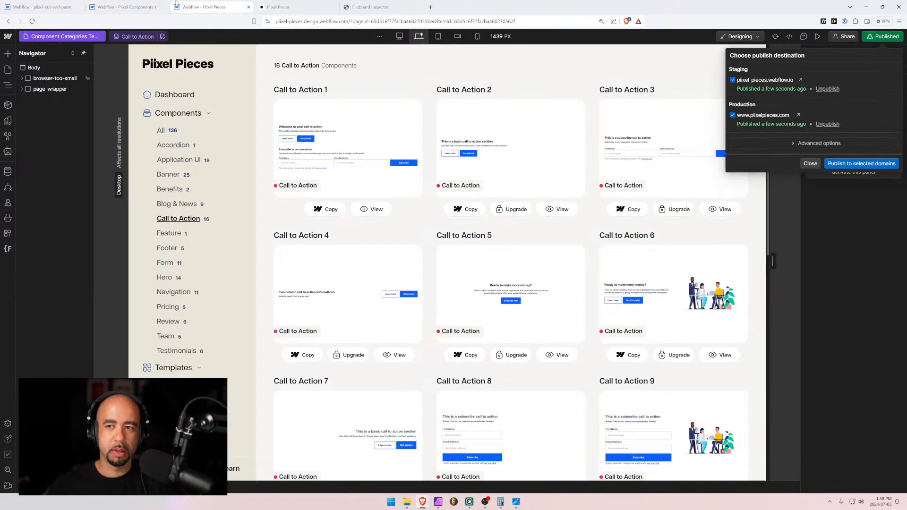
# Reload the live Pixel Pieces Call to Action page and copy the Call to Action 7 component
pyautogui.click(279, 7)
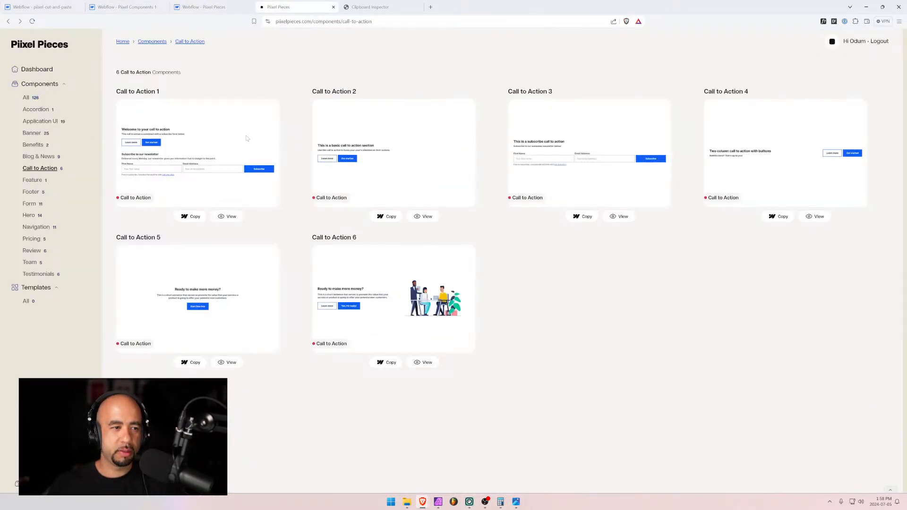
pyautogui.hotkey('ctrl', 'r')
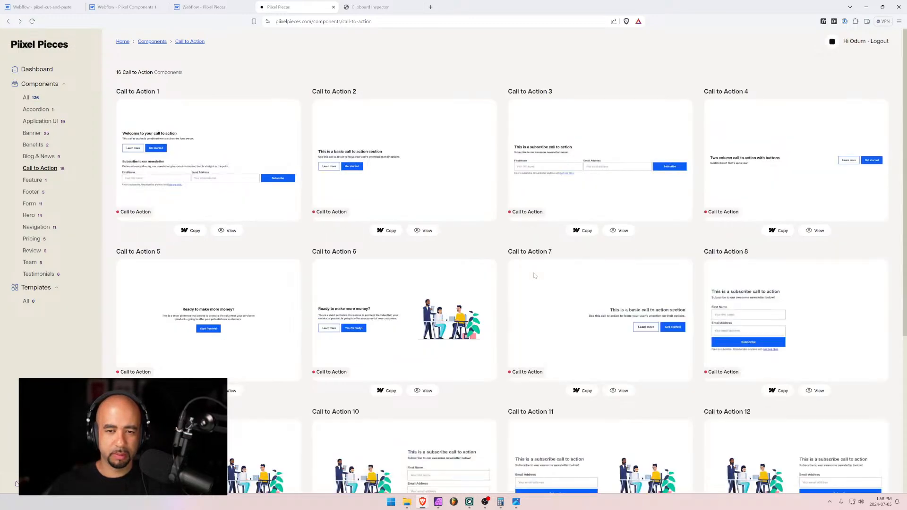
pyautogui.scroll(-5, 534, 275)
pyautogui.scroll(3, 535, 276)
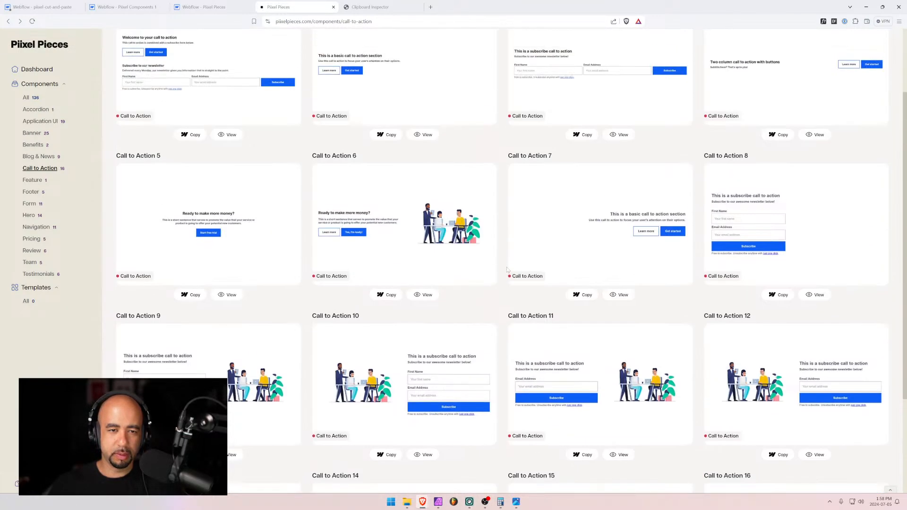
pyautogui.click(582, 294)
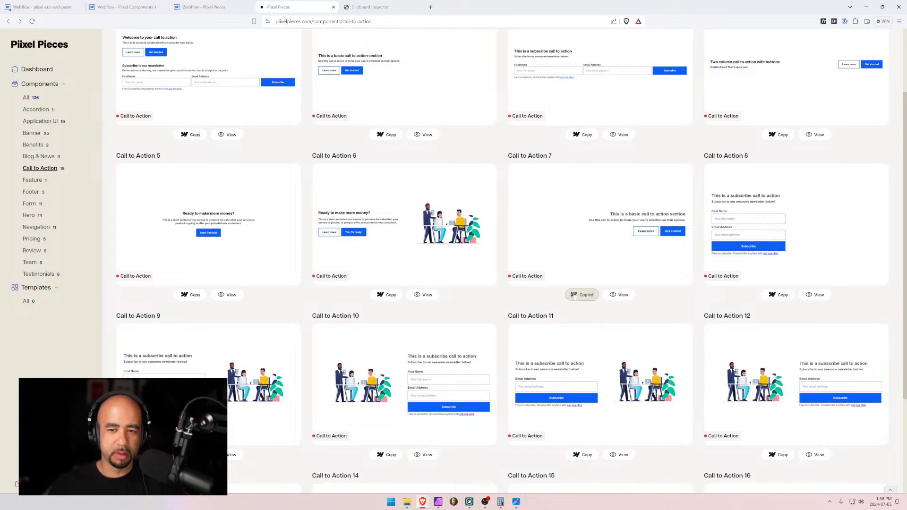
pyautogui.click(32, 4)
# Dismiss the save-error, contact and help popups, then paste Call to Action 7 into the page Body
pyautogui.click(515, 69)
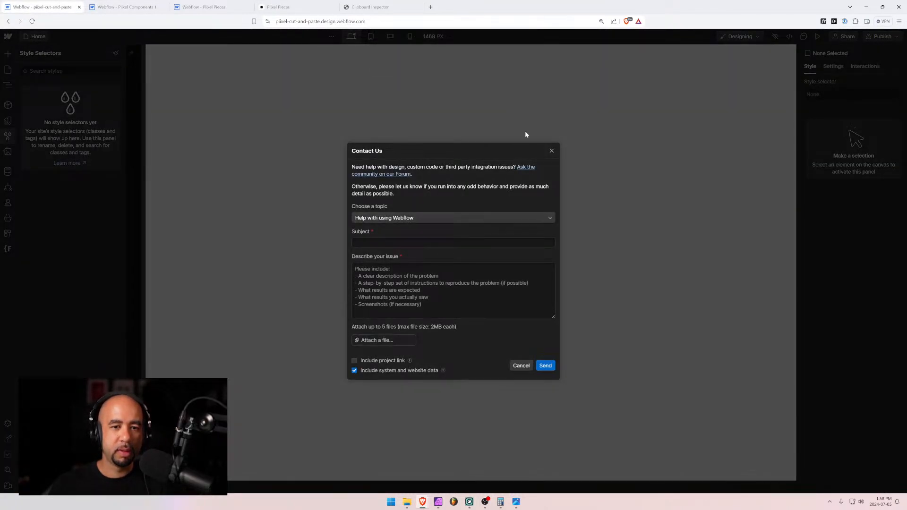
pyautogui.click(552, 152)
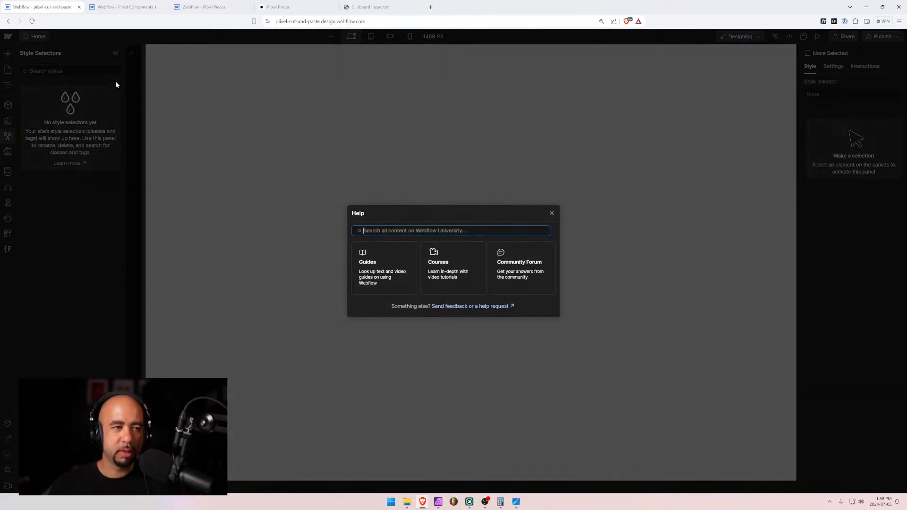
pyautogui.click(551, 213)
pyautogui.click(9, 69)
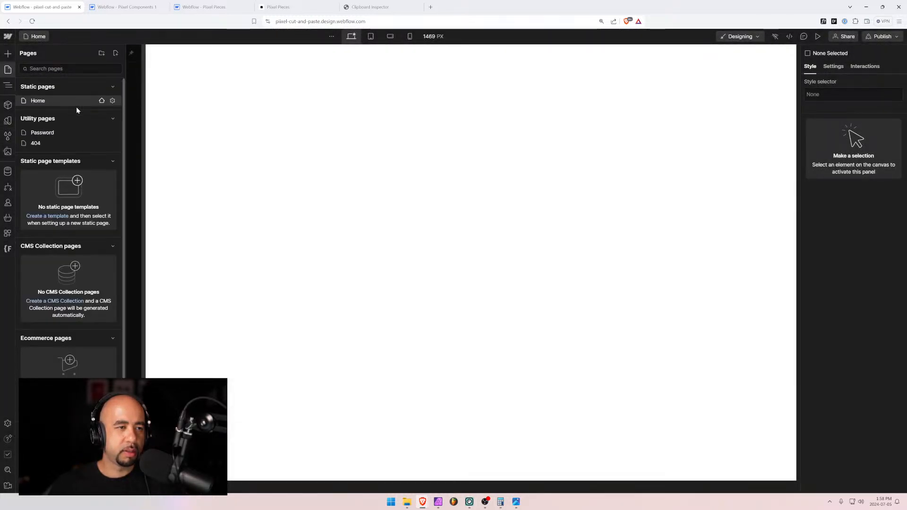
pyautogui.click(7, 85)
pyautogui.click(34, 68)
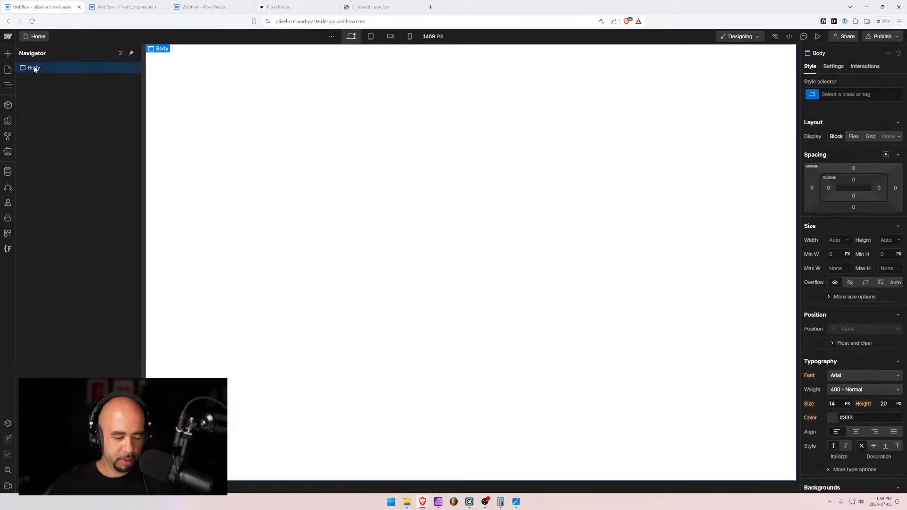
pyautogui.hotkey('ctrl', 'v')
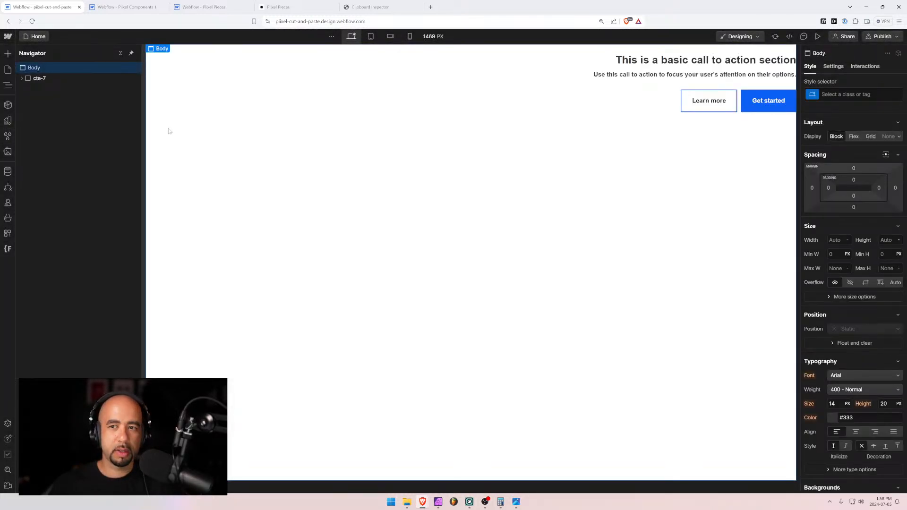
# Copy Call to Action 8 from the live Pixel Pieces site and paste it below cta-7
pyautogui.click(224, 8)
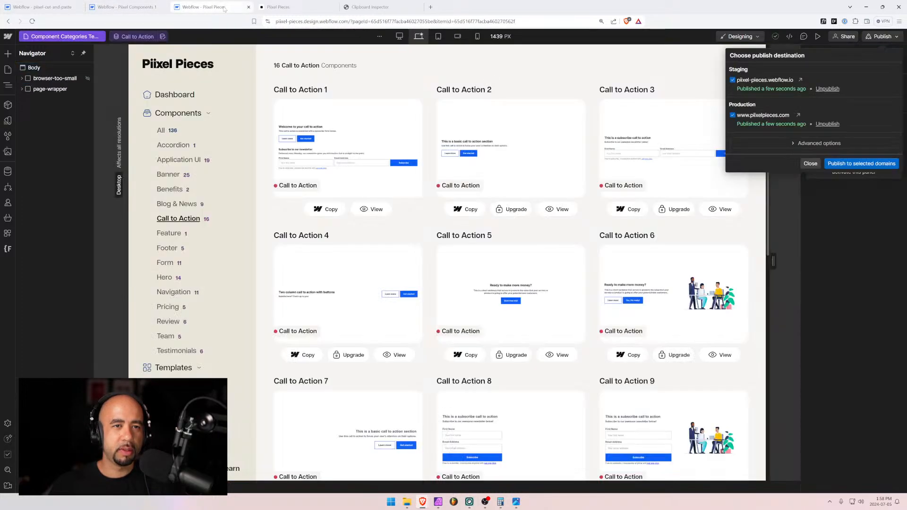
pyautogui.click(291, 8)
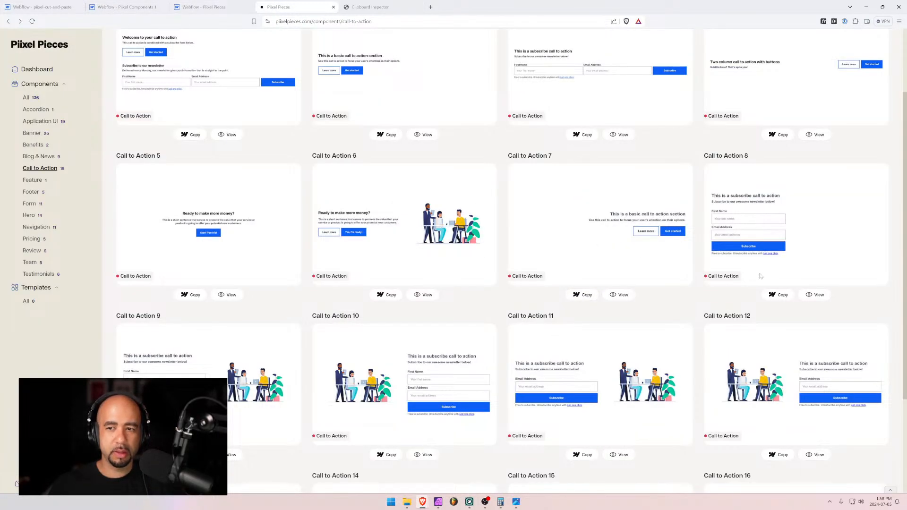
pyautogui.click(778, 295)
pyautogui.click(38, 7)
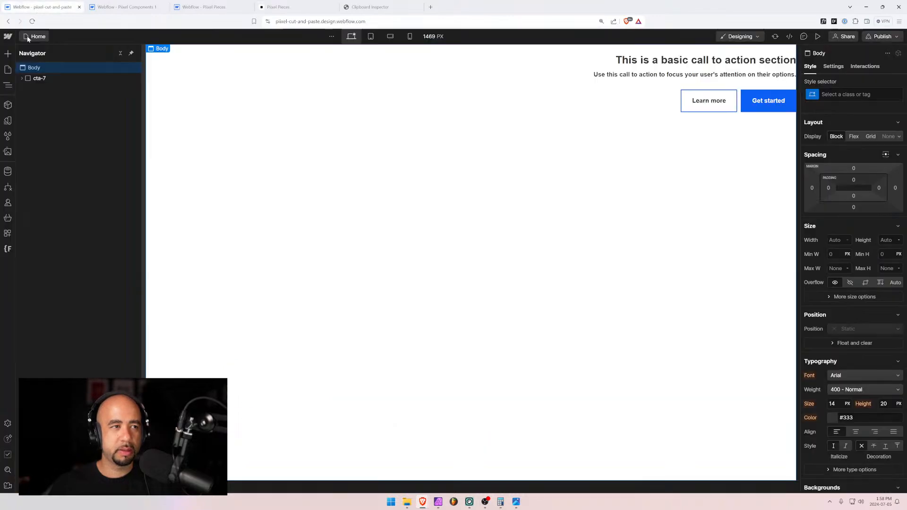
pyautogui.click(24, 68)
pyautogui.hotkey('ctrl', 'v')
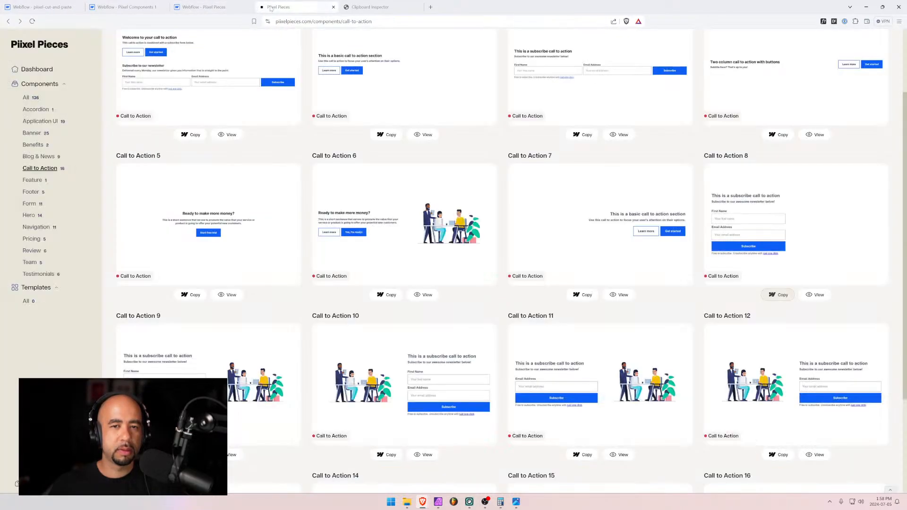
pyautogui.click(289, 7)
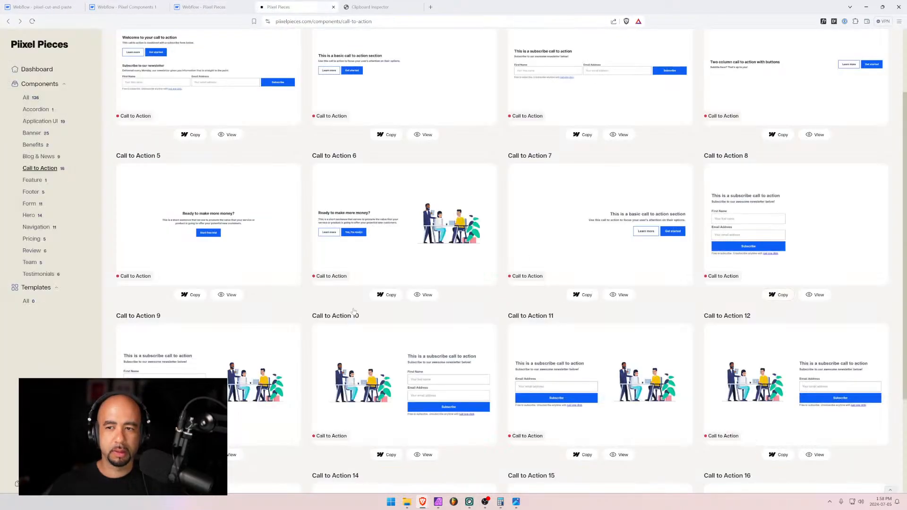
pyautogui.scroll(-2, 353, 310)
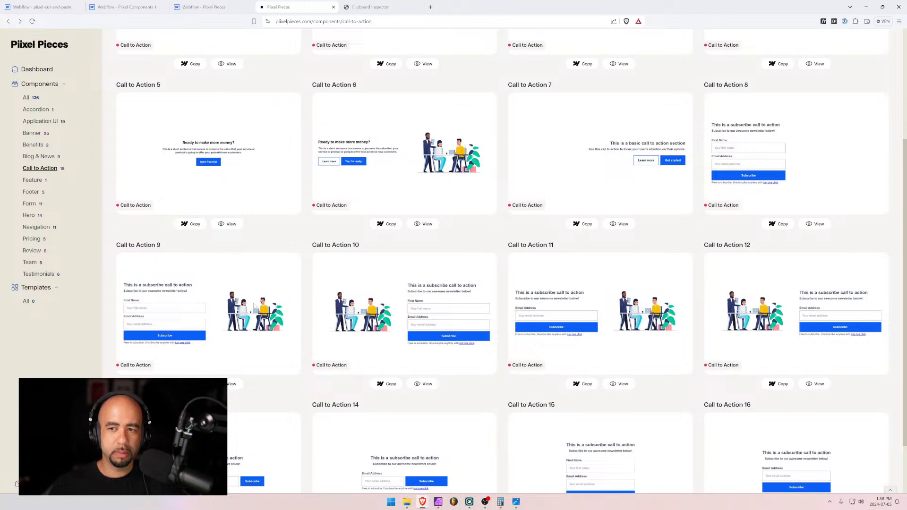
pyautogui.scroll(4, 254, 306)
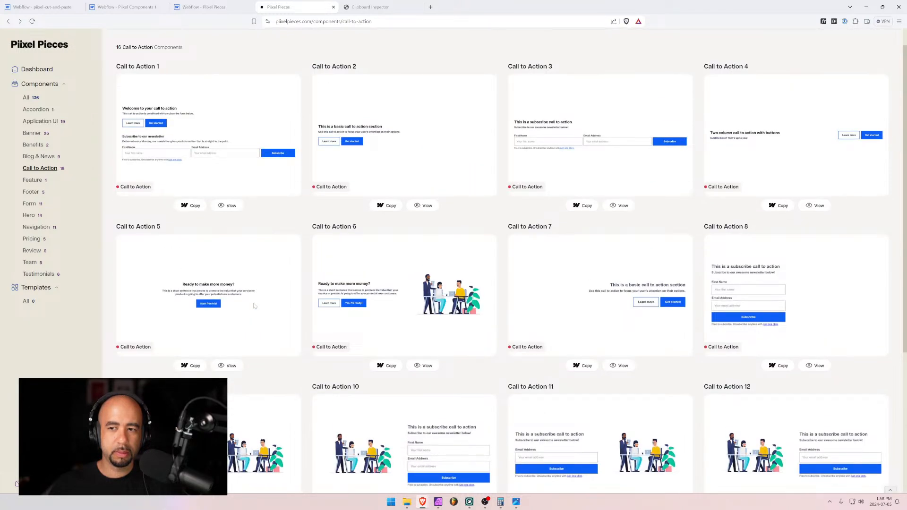
pyautogui.scroll(-6, 254, 306)
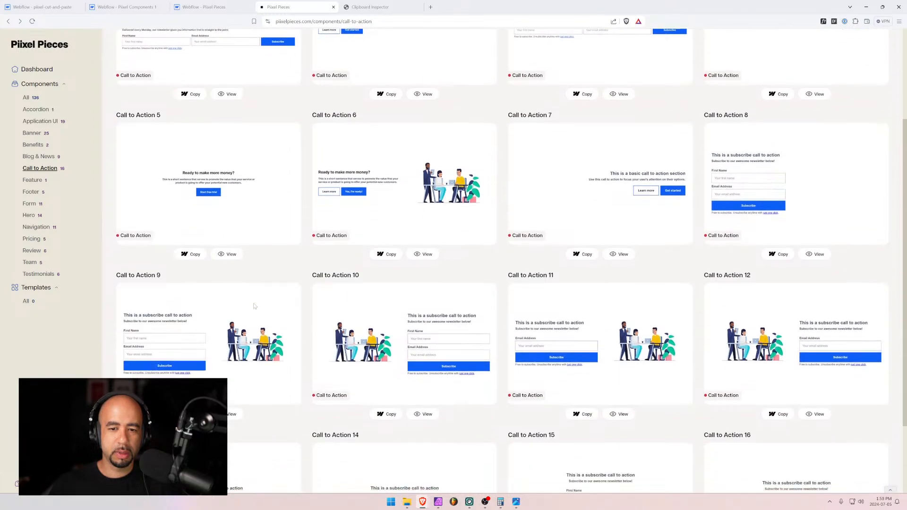
pyautogui.scroll(3, 254, 306)
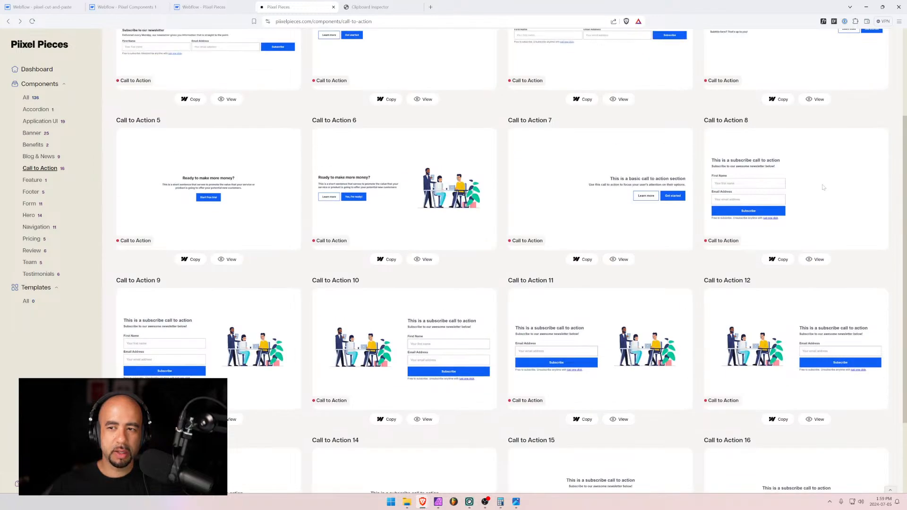
pyautogui.scroll(4, 823, 188)
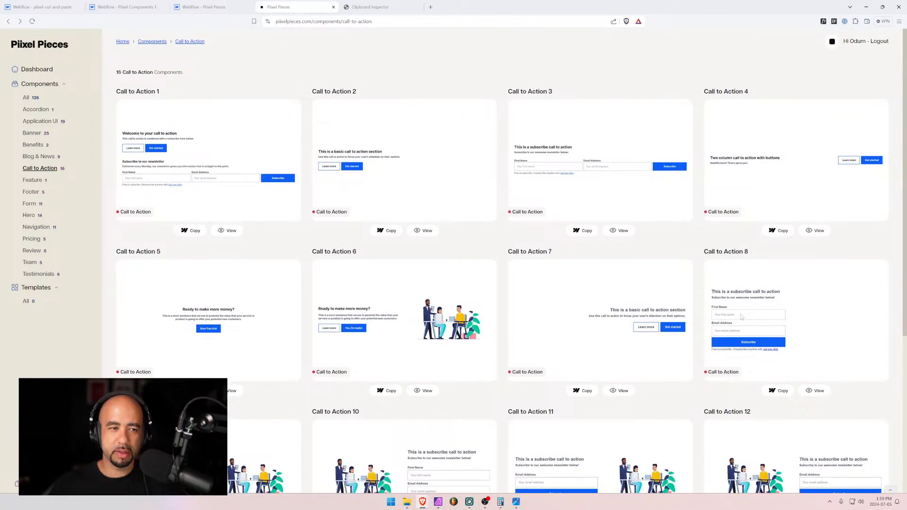
pyautogui.scroll(-6, 741, 317)
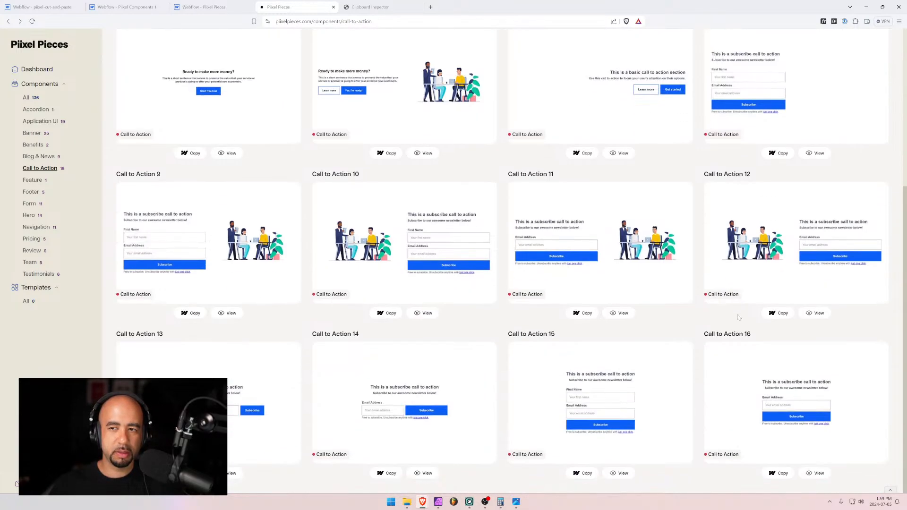
pyautogui.scroll(6, 615, 134)
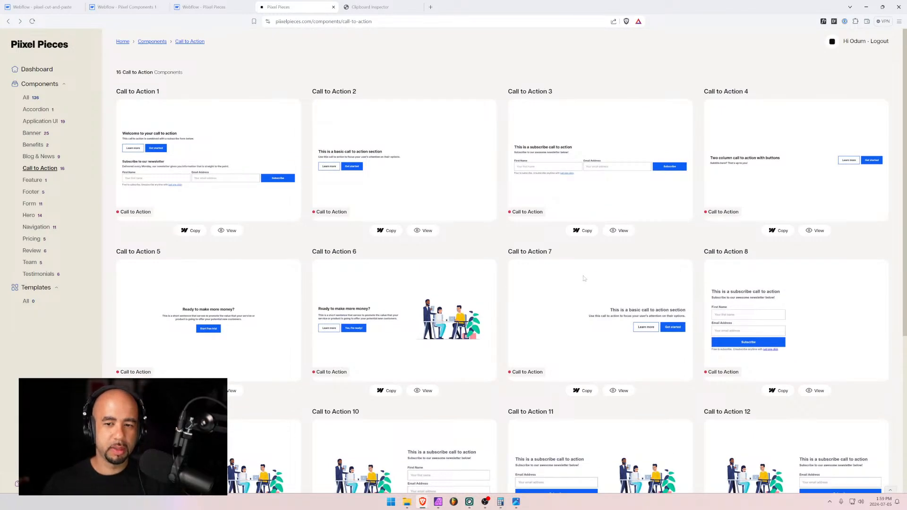
pyautogui.scroll(-4, 584, 278)
pyautogui.scroll(-3, 495, 234)
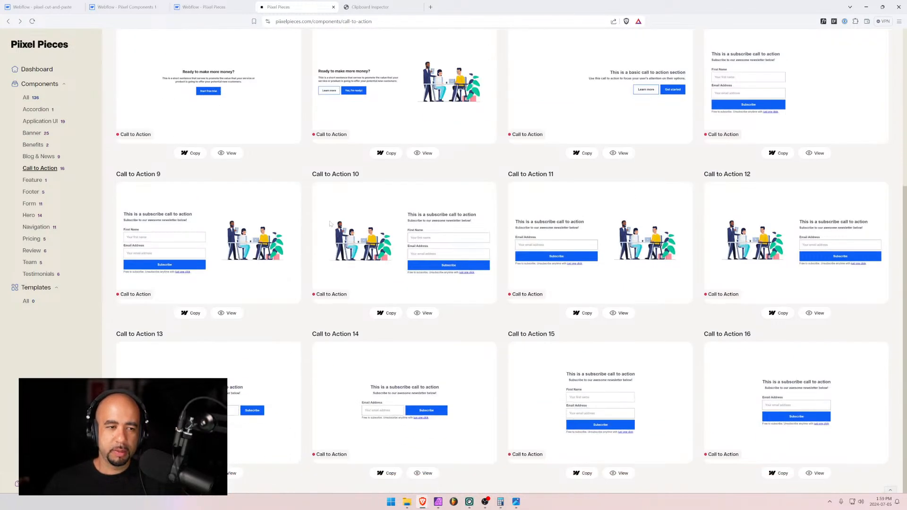
# Copy Call to Action 9 and 10 from Pixel Pieces and paste both into the test page
pyautogui.click(191, 312)
pyautogui.click(43, 6)
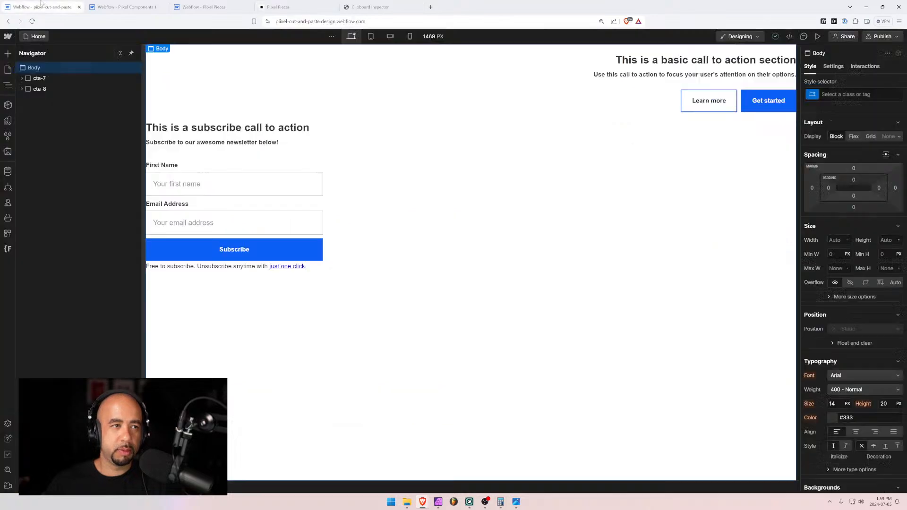
pyautogui.hotkey('ctrl', 'v')
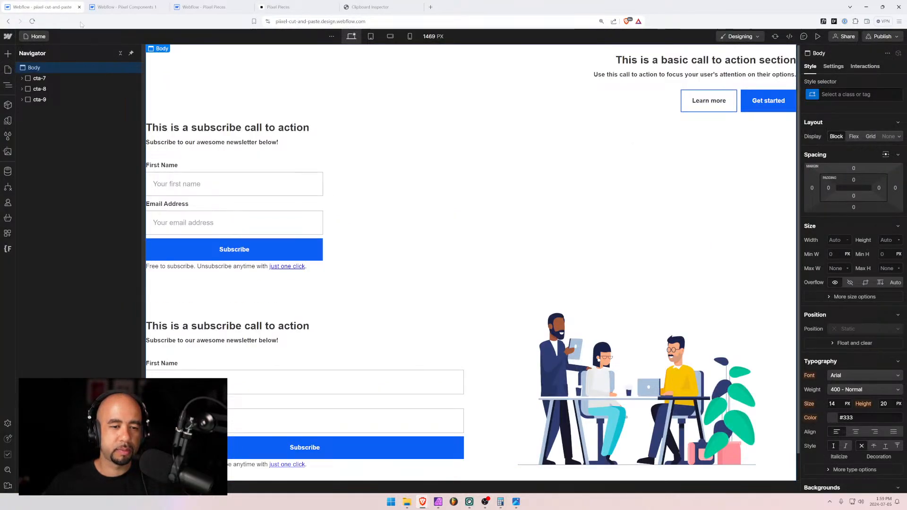
pyautogui.click(294, 7)
pyautogui.click(387, 313)
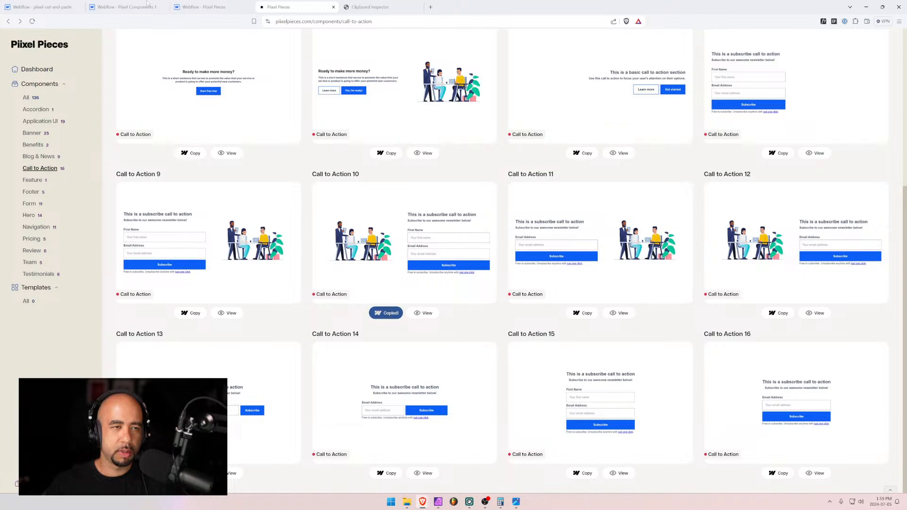
pyautogui.click(71, 7)
pyautogui.hotkey('ctrl', 'v')
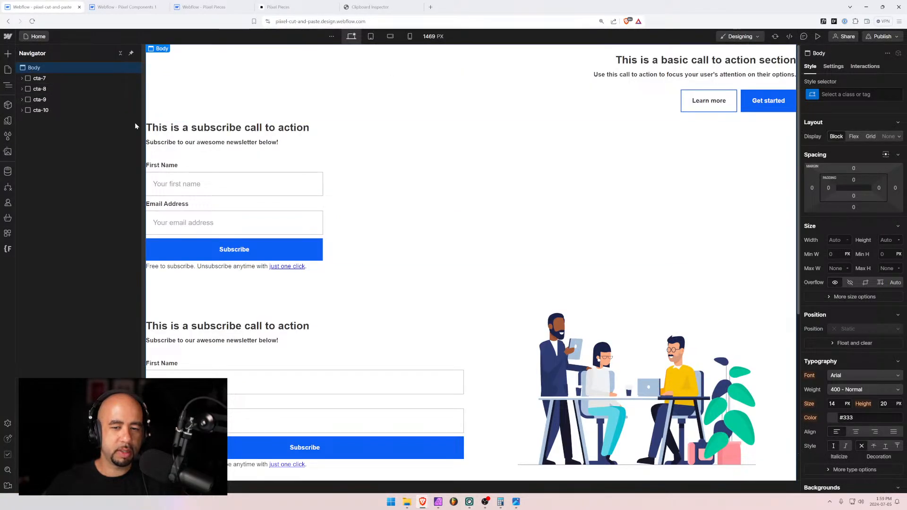
pyautogui.scroll(-9, 199, 136)
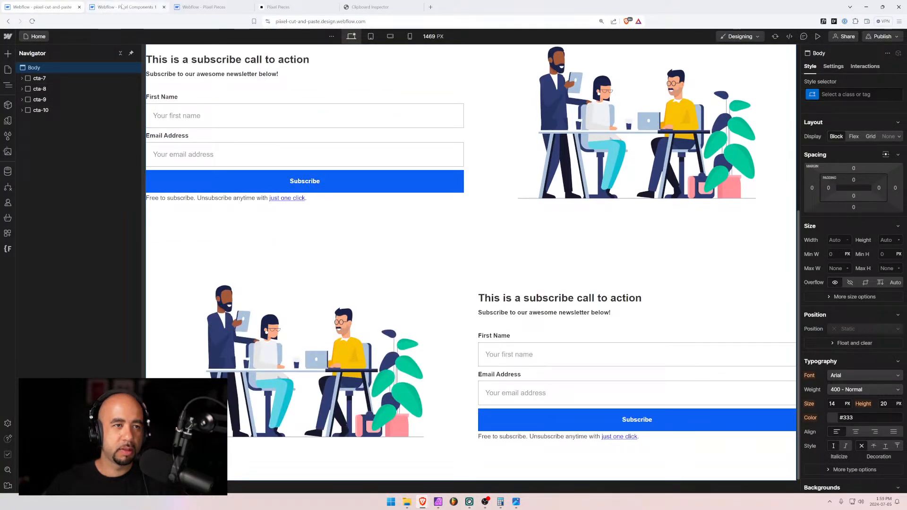
# Paste Call to Action 11 and delete the two older sections, leaving only cta-11
pyautogui.click(284, 7)
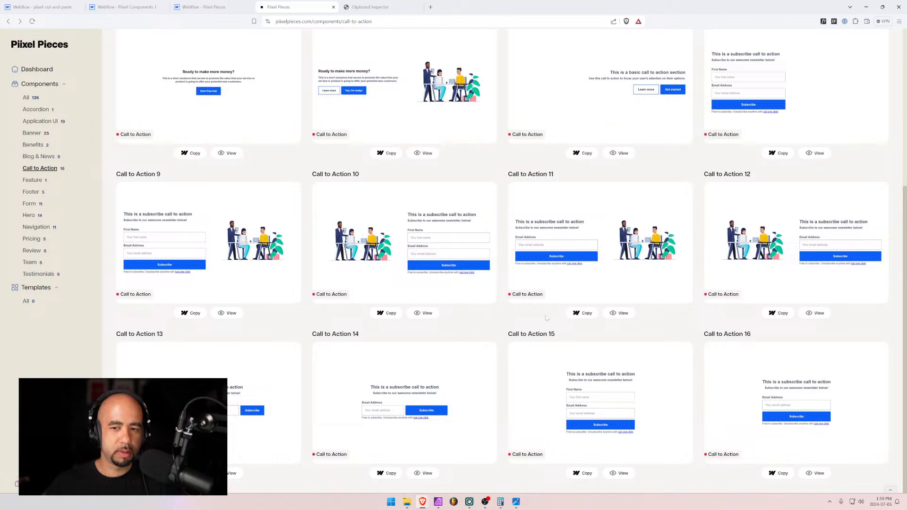
pyautogui.click(586, 314)
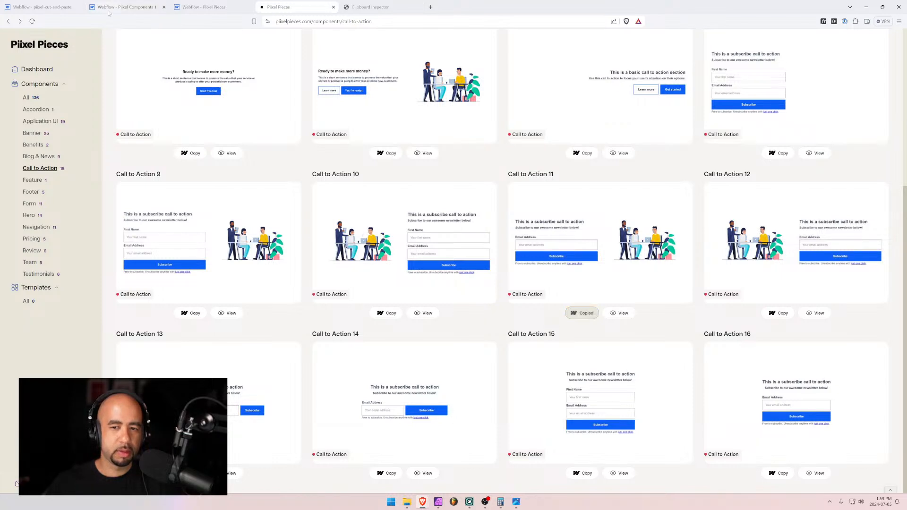
pyautogui.click(45, 7)
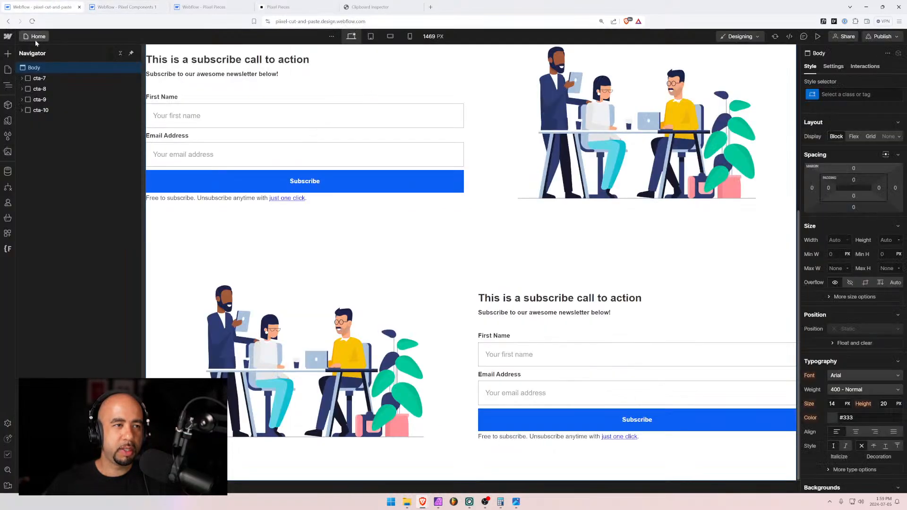
pyautogui.hotkey('ctrl', 'v')
pyautogui.click(30, 90)
pyautogui.press('Delete')
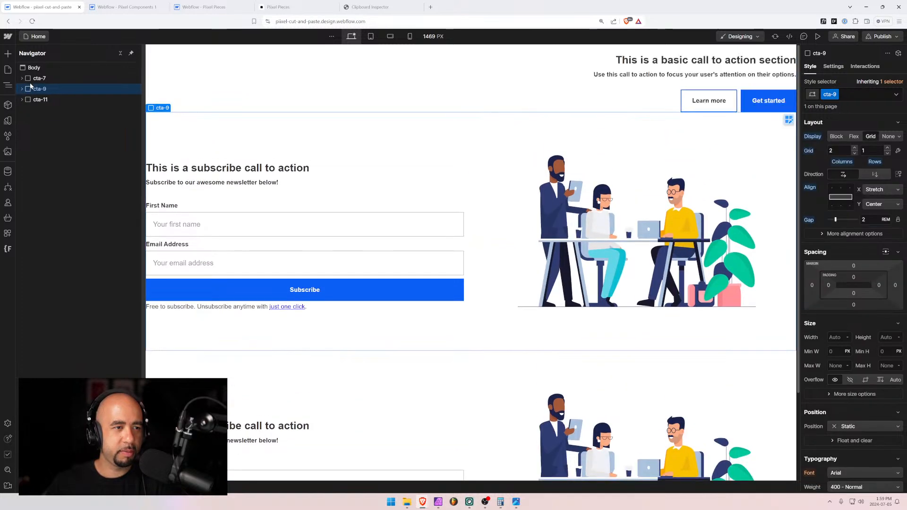
pyautogui.click(31, 82)
pyautogui.press('Delete')
pyautogui.press('Delete')
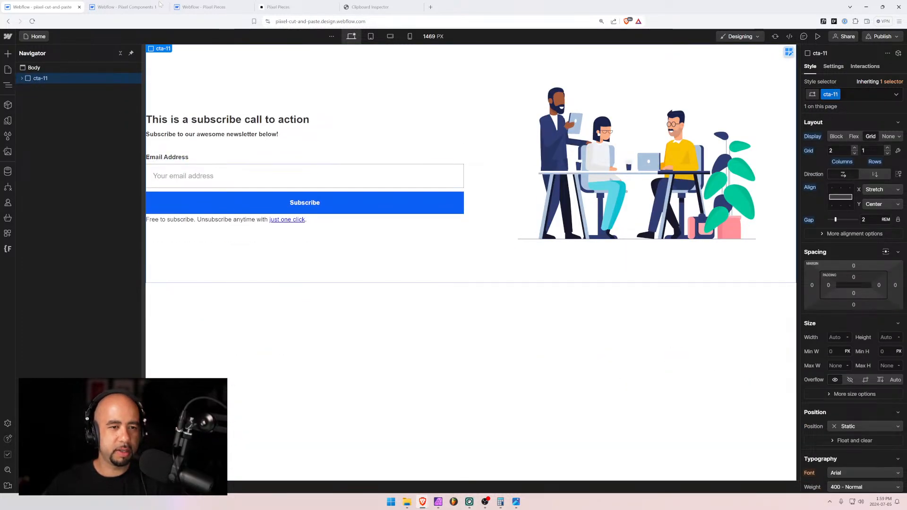
# Copy Call to Action 12 and 13 from Pixel Pieces and paste them below cta-11
pyautogui.click(278, 6)
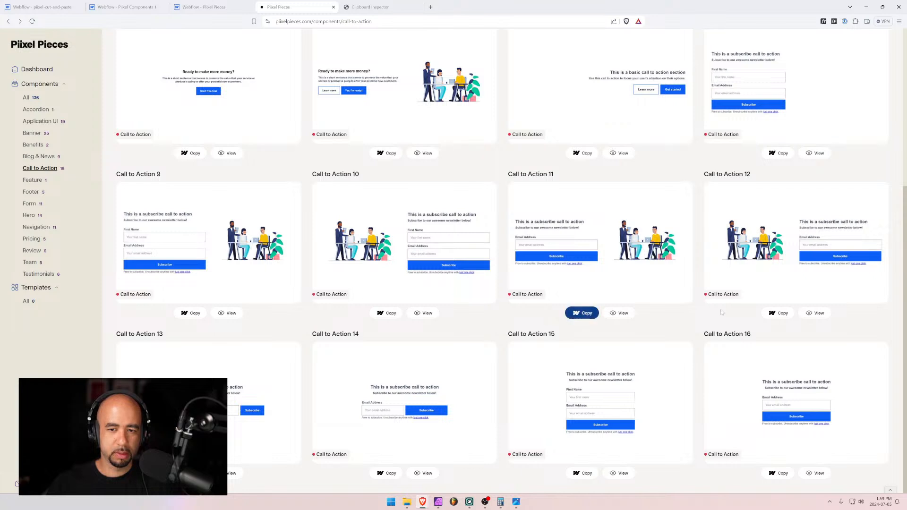
pyautogui.click(777, 314)
pyautogui.click(16, 4)
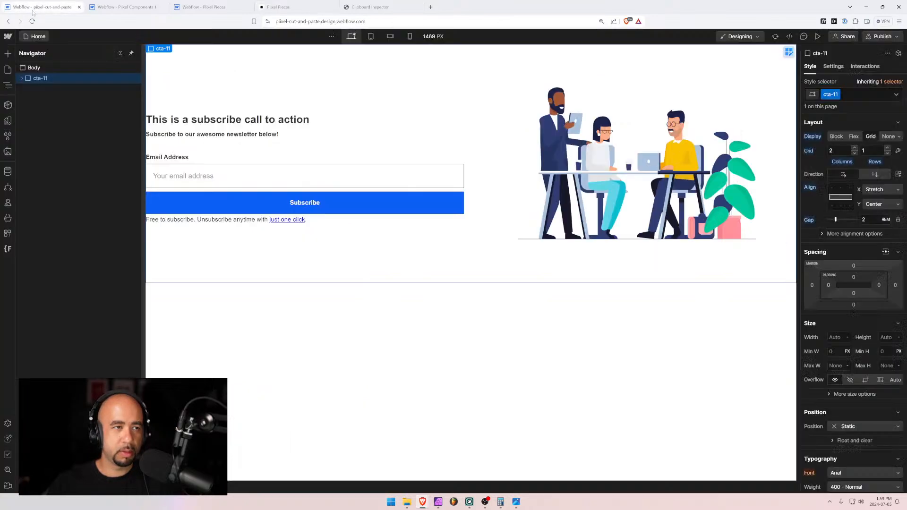
pyautogui.click(25, 69)
pyautogui.hotkey('ctrl', 'v')
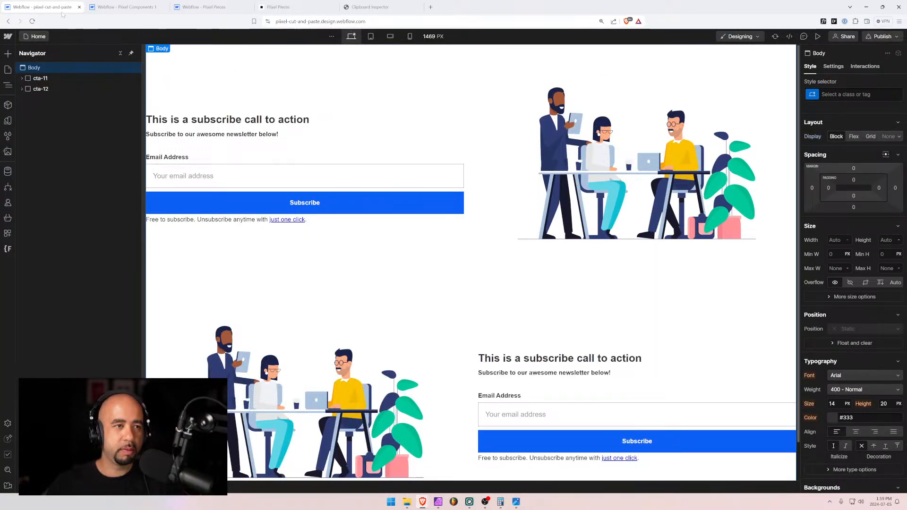
pyautogui.click(289, 8)
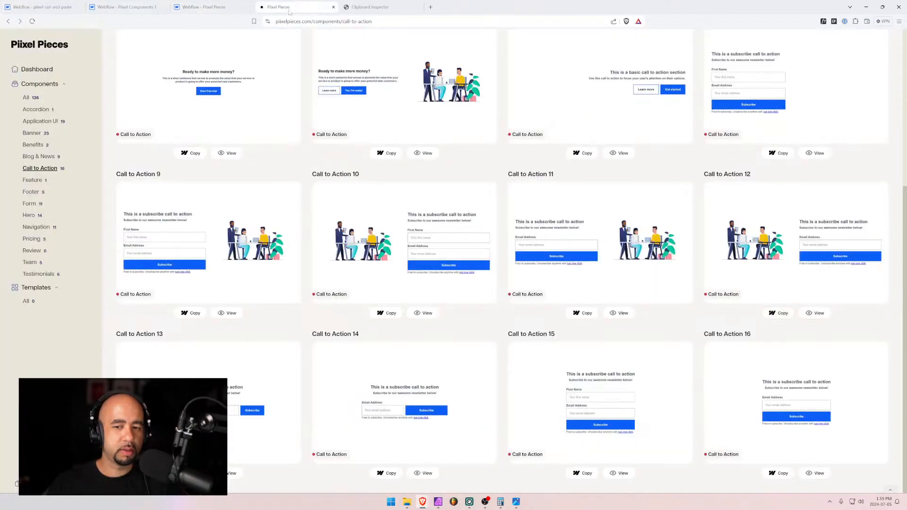
pyautogui.click(232, 471)
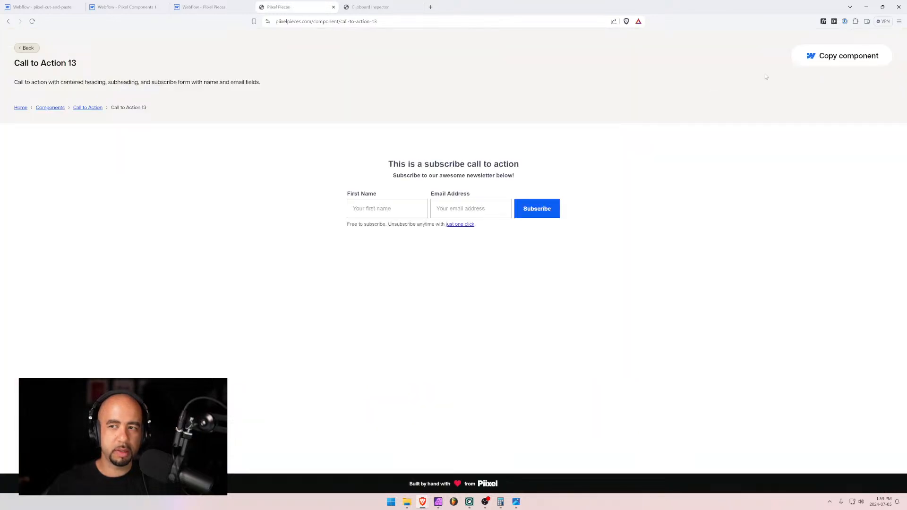
pyautogui.click(809, 57)
pyautogui.click(53, 6)
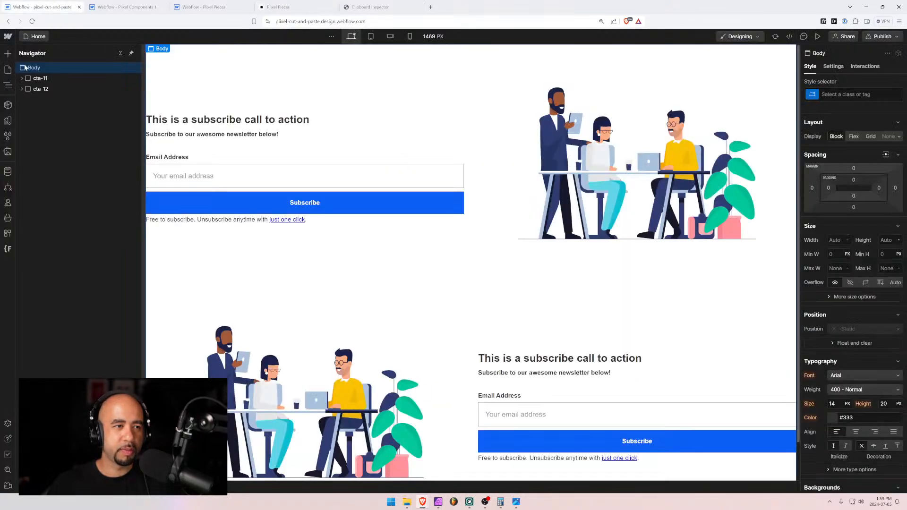
pyautogui.hotkey('ctrl', 'v')
pyautogui.scroll(-3, 340, 197)
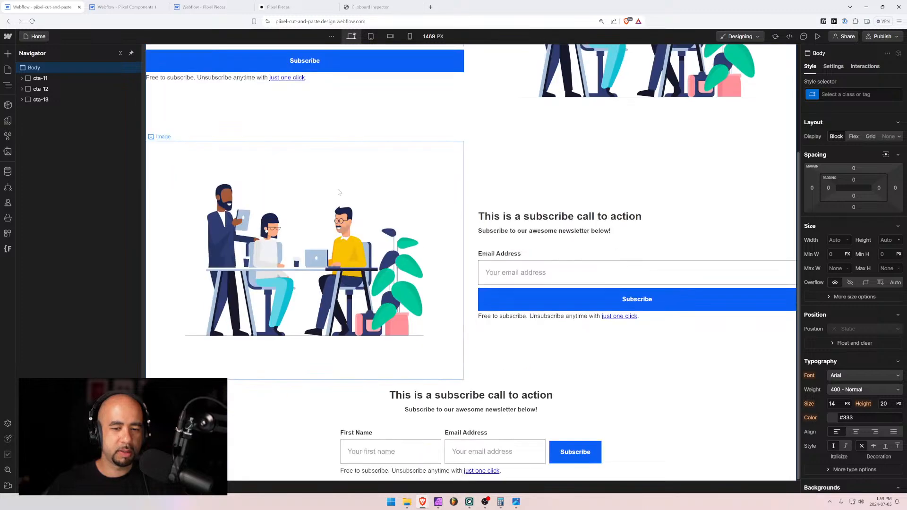
# Copy Call to Action 14 from its component page and paste it into the test project
pyautogui.click(278, 7)
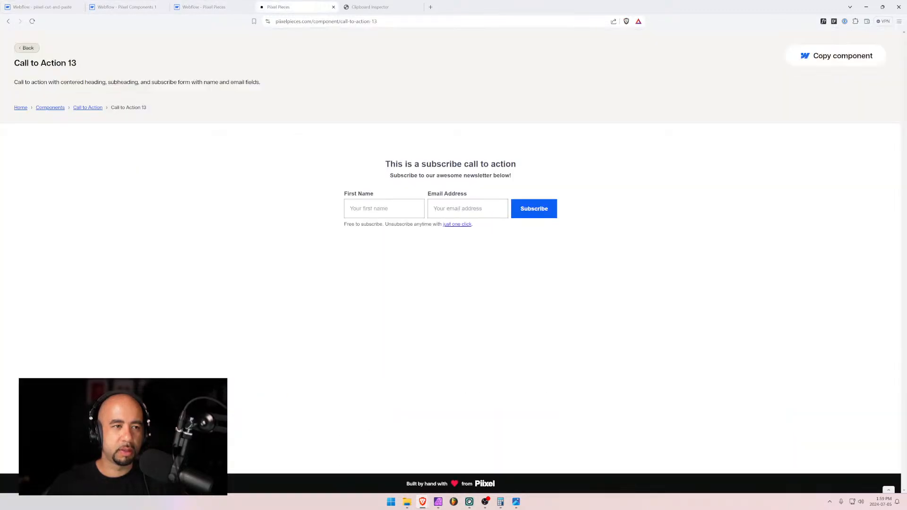
pyautogui.click(27, 48)
pyautogui.scroll(-6, 464, 321)
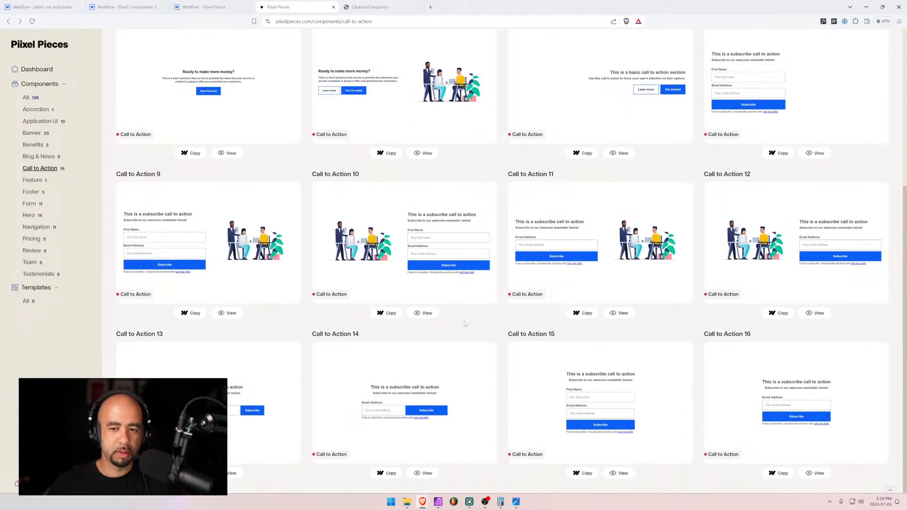
pyautogui.click(423, 472)
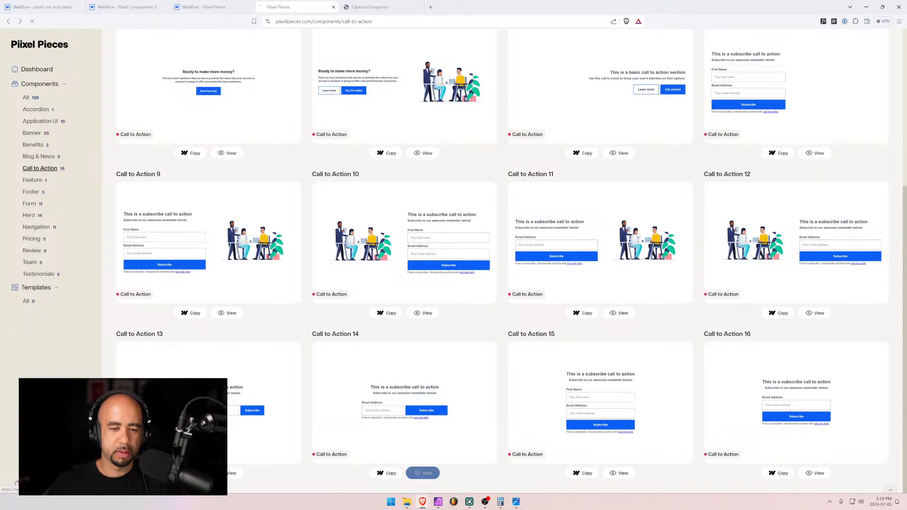
pyautogui.click(836, 56)
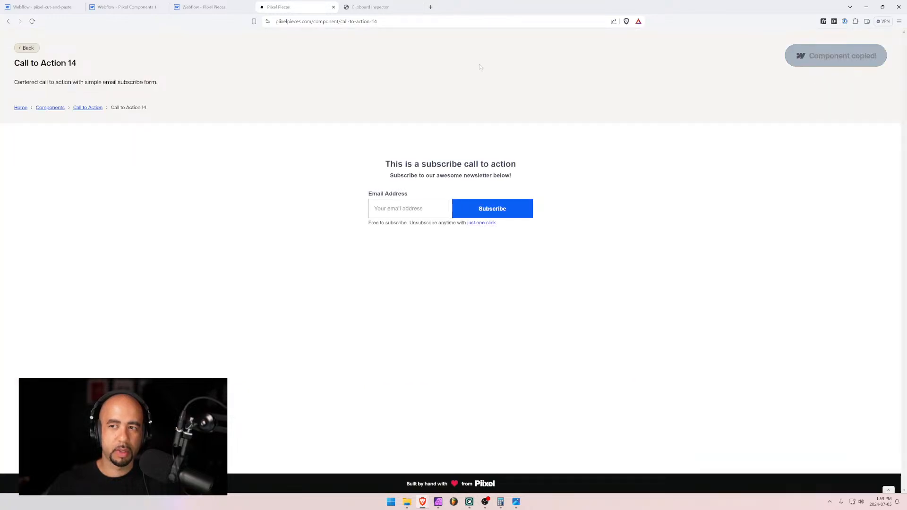
pyautogui.click(38, 6)
pyautogui.hotkey('ctrl', 'v')
pyautogui.scroll(-2, 265, 282)
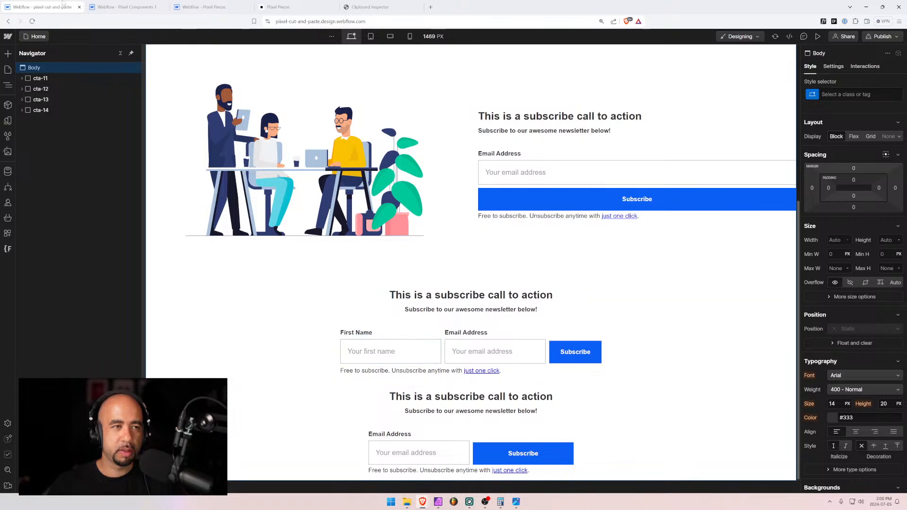
# Copy Call to Action 15 and 16 from the component list and paste each into the test project
pyautogui.click(307, 5)
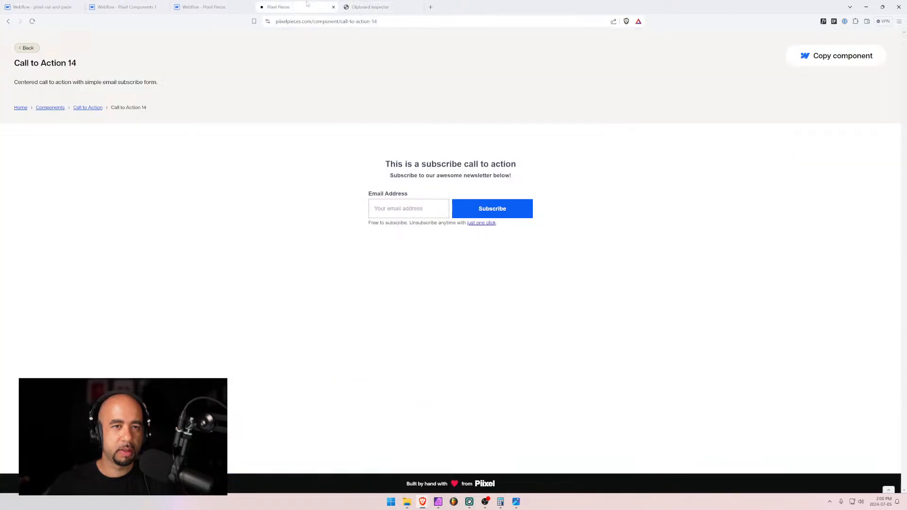
pyautogui.hotkey('alt', 'Left')
pyautogui.scroll(-5, 582, 482)
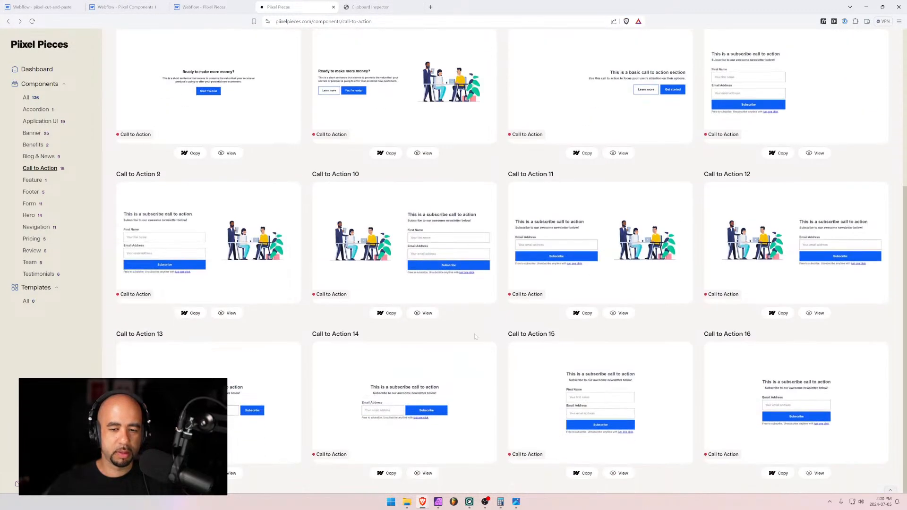
pyautogui.click(584, 473)
pyautogui.click(45, 7)
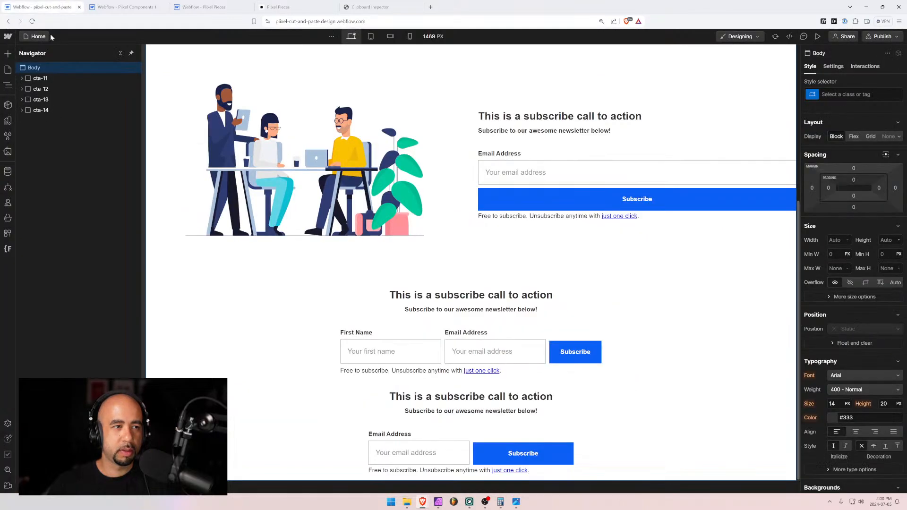
pyautogui.hotkey('ctrl', 'v')
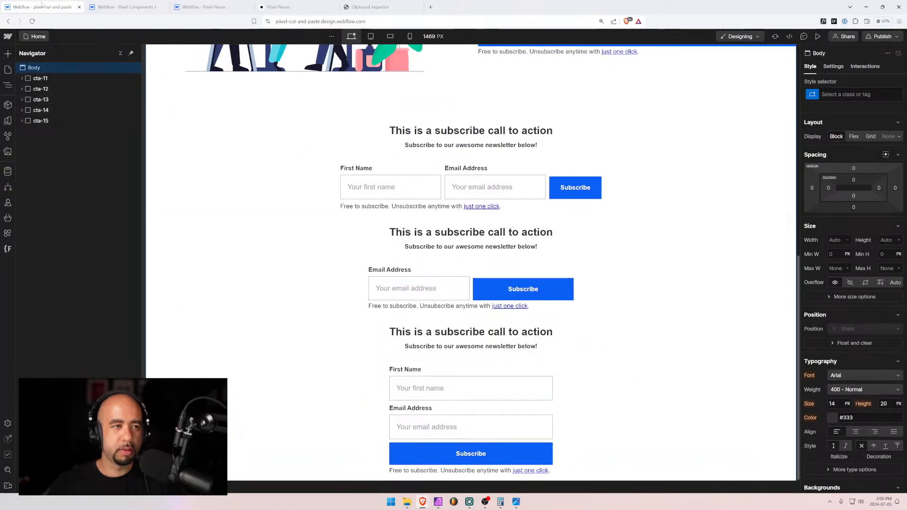
pyautogui.click(283, 6)
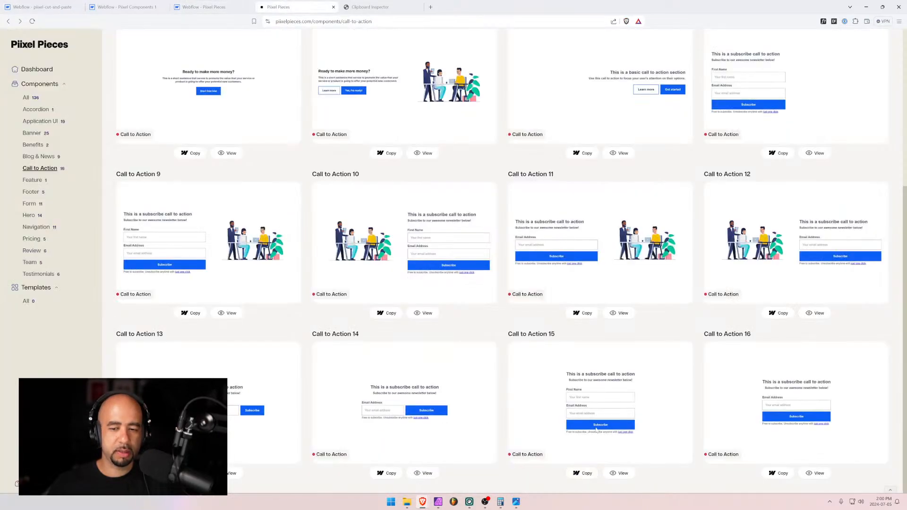
pyautogui.click(777, 473)
pyautogui.click(45, 6)
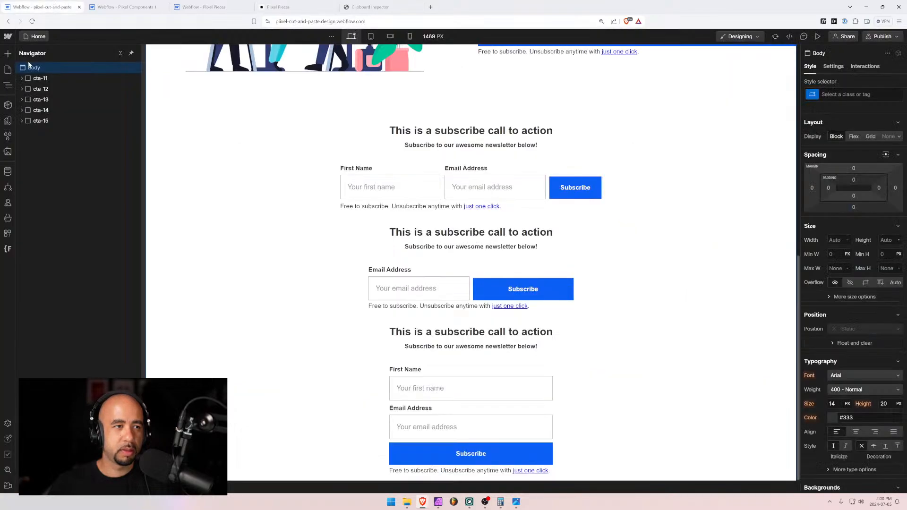
pyautogui.hotkey('ctrl', 'v')
# Delete the pasted cta sections from the test page
pyautogui.scroll(-10, 285, 199)
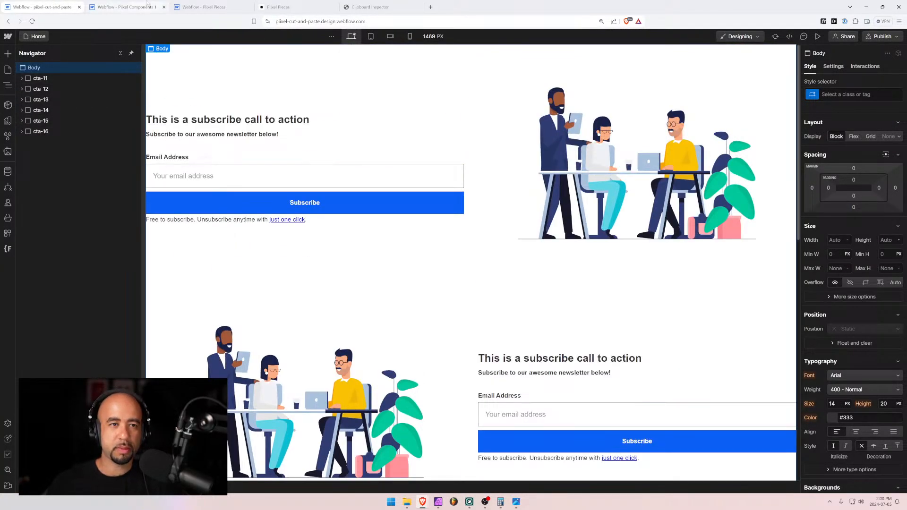
pyautogui.click(38, 78)
pyautogui.press('Delete')
pyautogui.press('Delete')
pyautogui.press('Delete')
pyautogui.press('Delete')
pyautogui.press('Delete')
pyautogui.press('Delete')
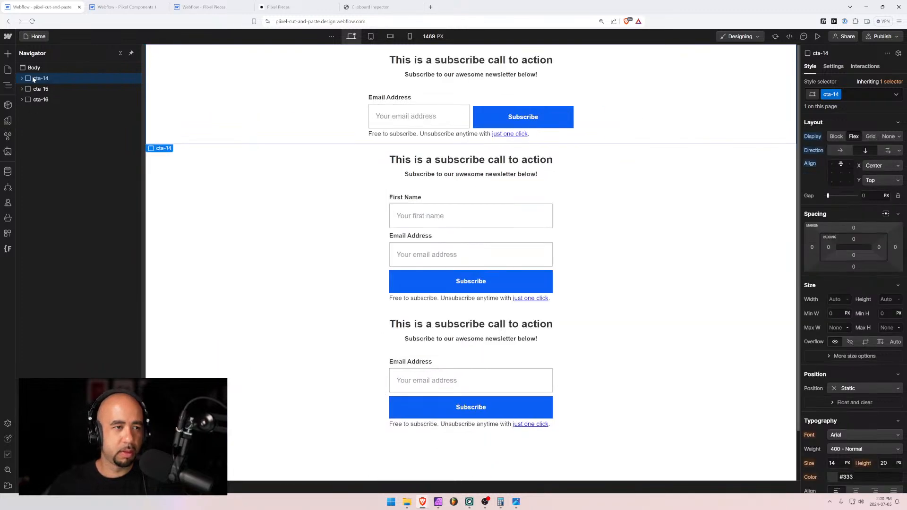
# Close Pixel Pieces' publish settings, then check the live Call to Action listing and copied component data
pyautogui.click(203, 6)
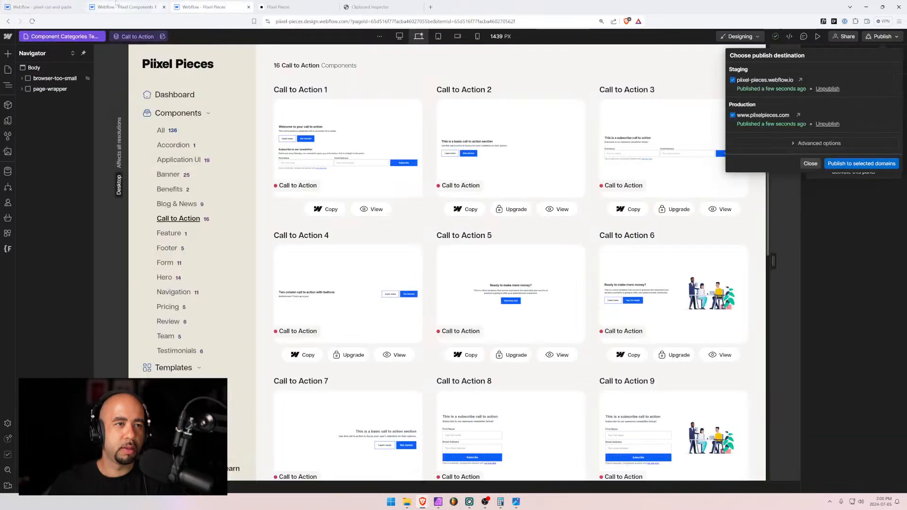
pyautogui.click(810, 164)
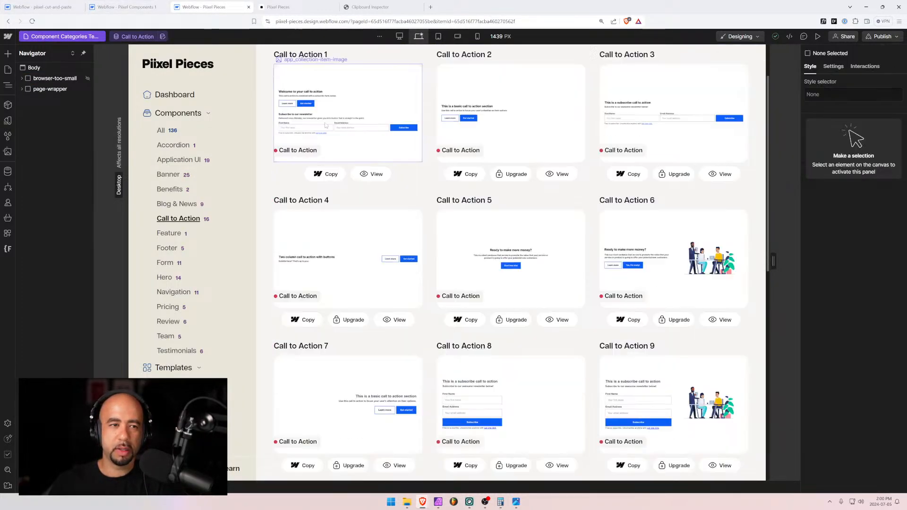
pyautogui.click(294, 5)
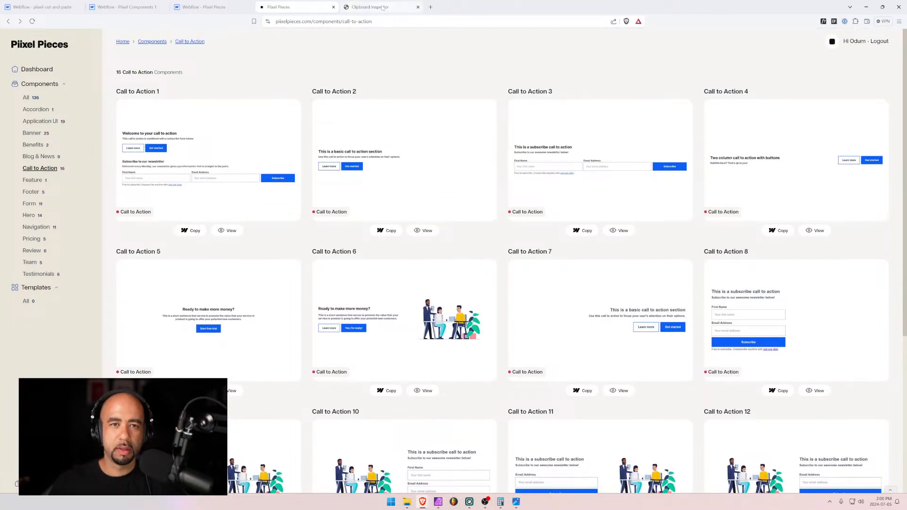
pyautogui.click(373, 7)
pyautogui.scroll(1, 442, 110)
pyautogui.click(284, 6)
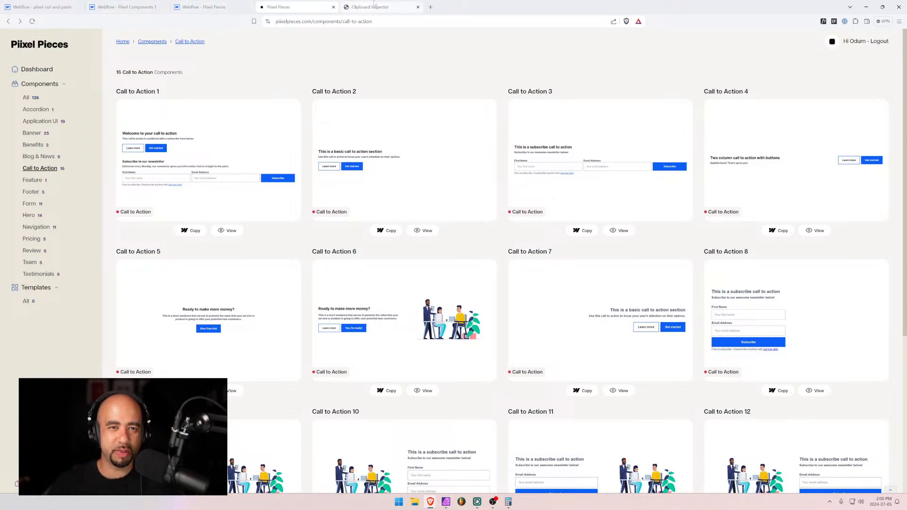
# Open the Pricing page in the Pixel Pieces Designer
pyautogui.click(208, 7)
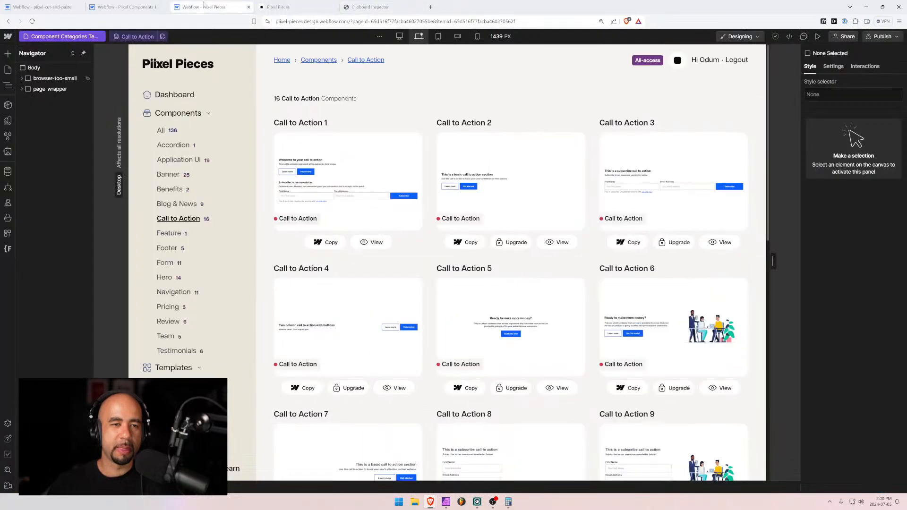
pyautogui.click(136, 7)
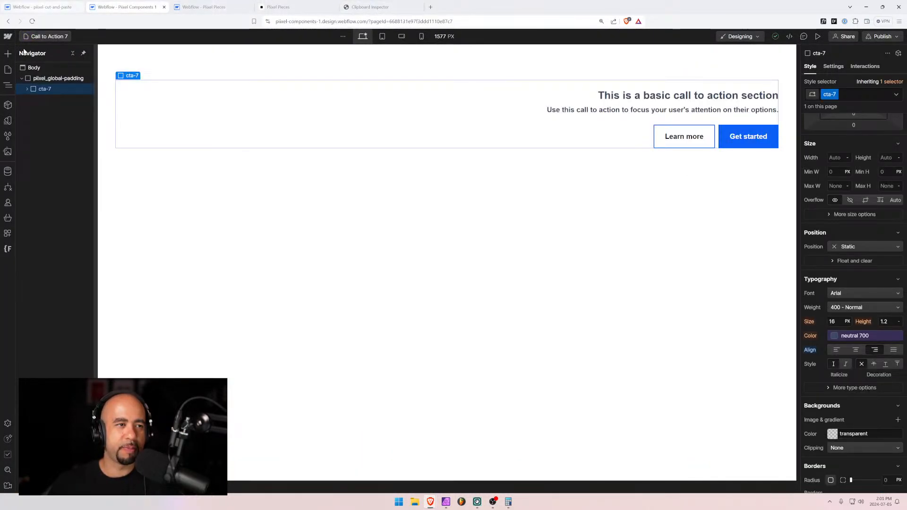
pyautogui.hotkey('ctrl', 'Tab')
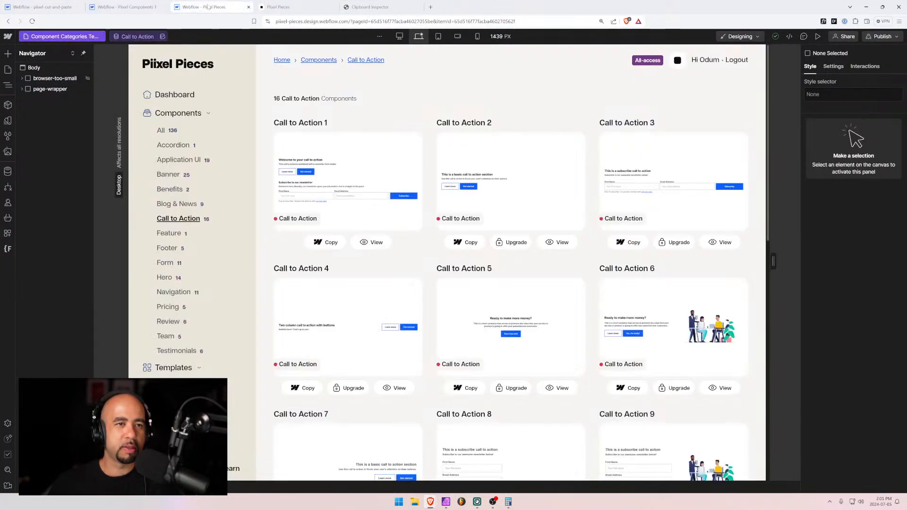
pyautogui.click(7, 70)
pyautogui.click(61, 179)
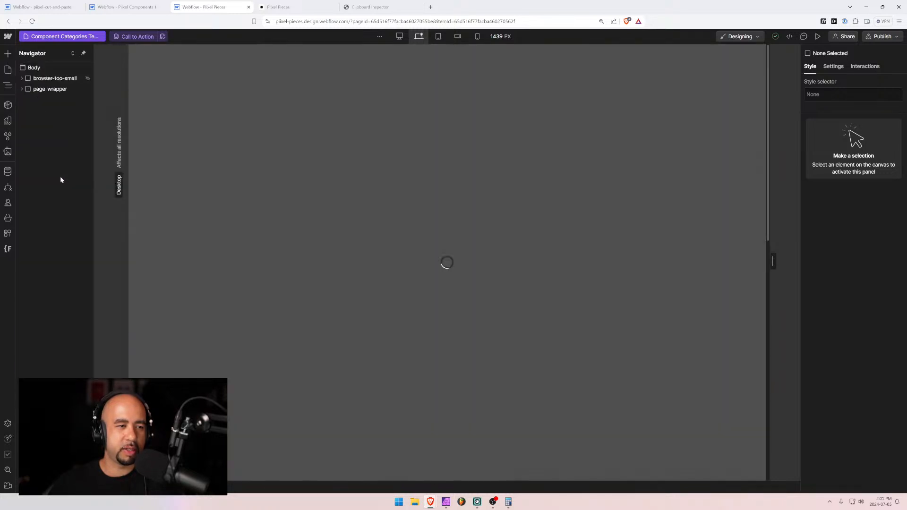
pyautogui.scroll(-2, 503, 310)
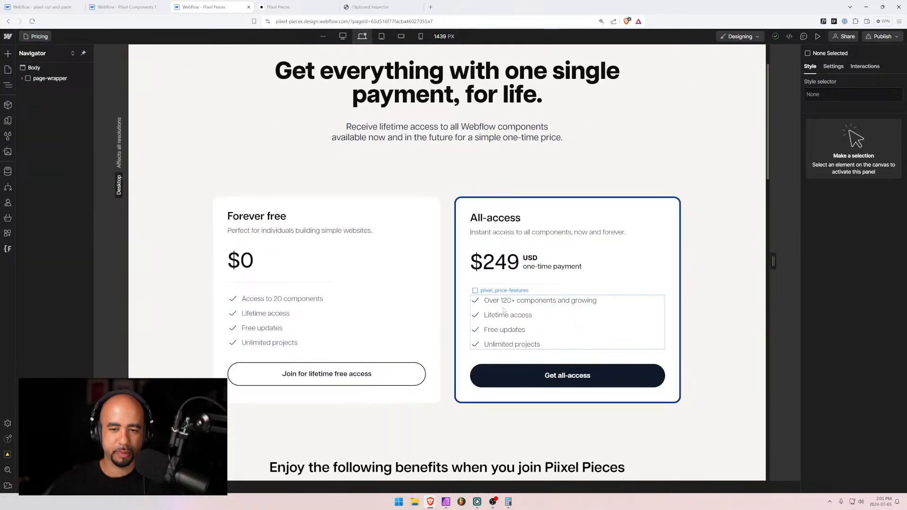
# Change 'Over 120+' to 'Over 135+ components and growing' in the All-access features
pyautogui.click(503, 301)
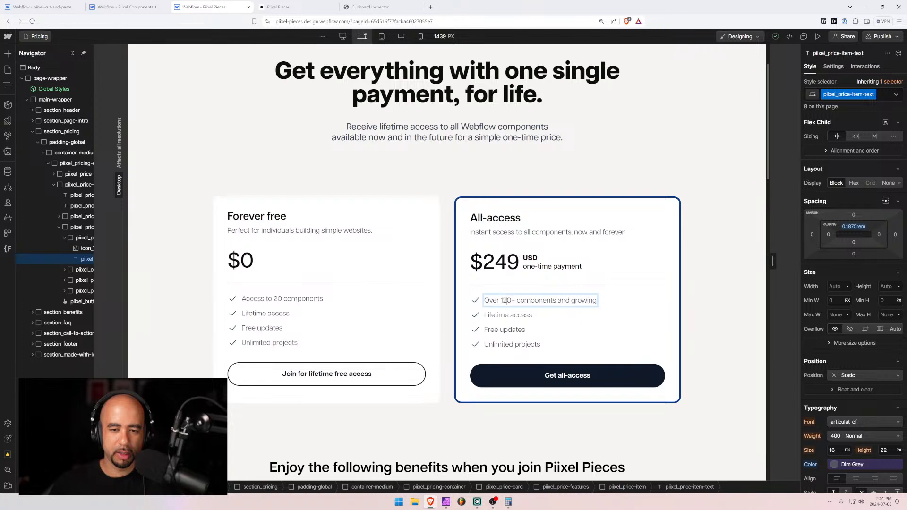
pyautogui.hotkey('shift', 'Right')
pyautogui.moveTo(502, 301); pyautogui.dragTo(509, 307)
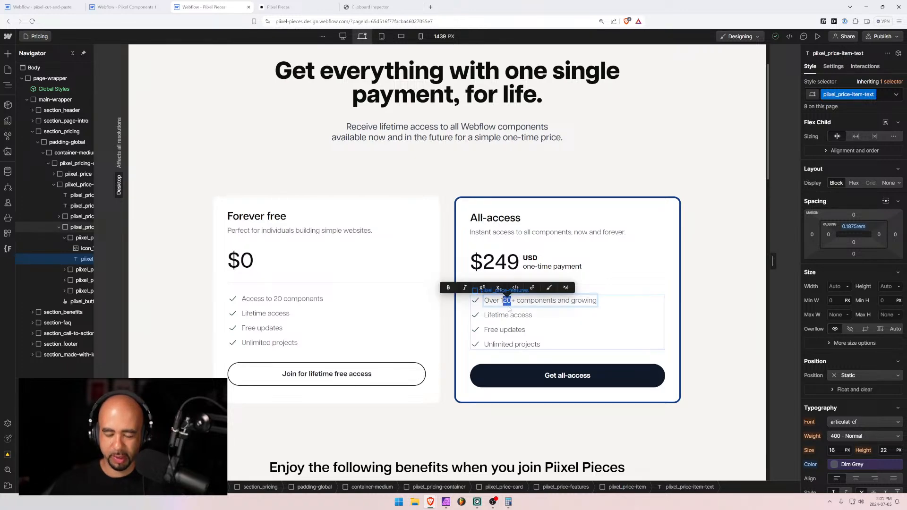
pyautogui.write('35')
pyautogui.click(722, 270)
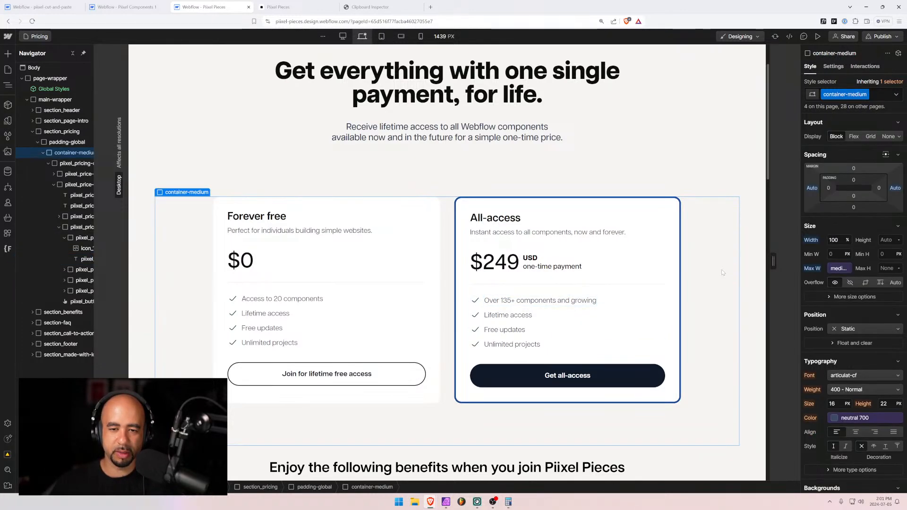
pyautogui.scroll(-5, 721, 272)
pyautogui.scroll(5, 638, 264)
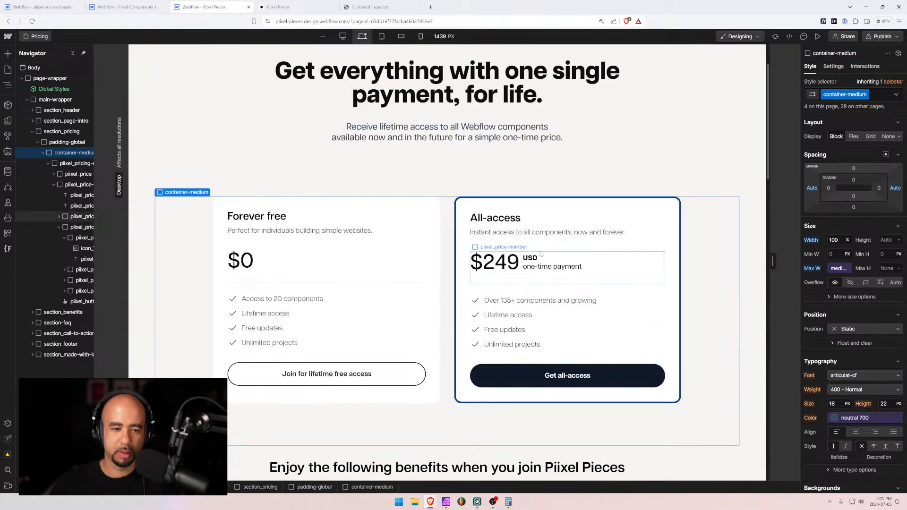
pyautogui.scroll(2, 528, 251)
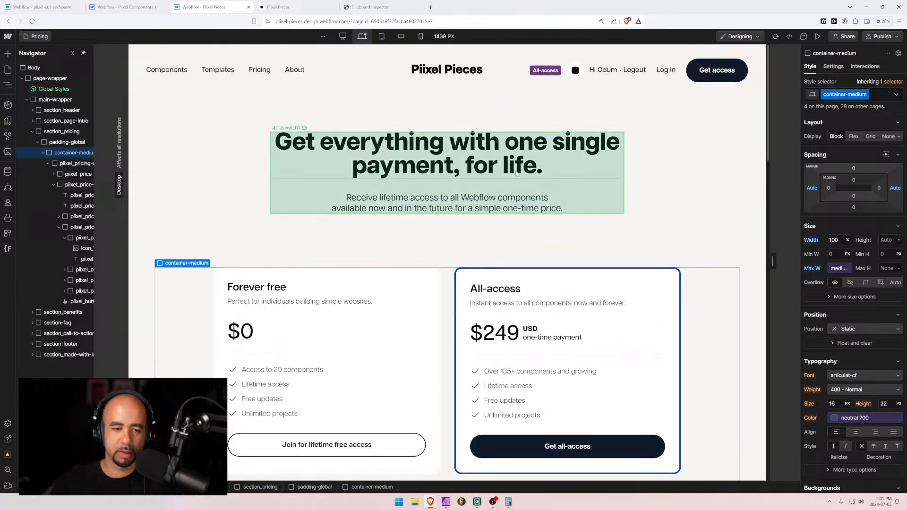
# Open the Components CMS collection and sort it by Is Freemium so freemium items list first
pyautogui.click(7, 70)
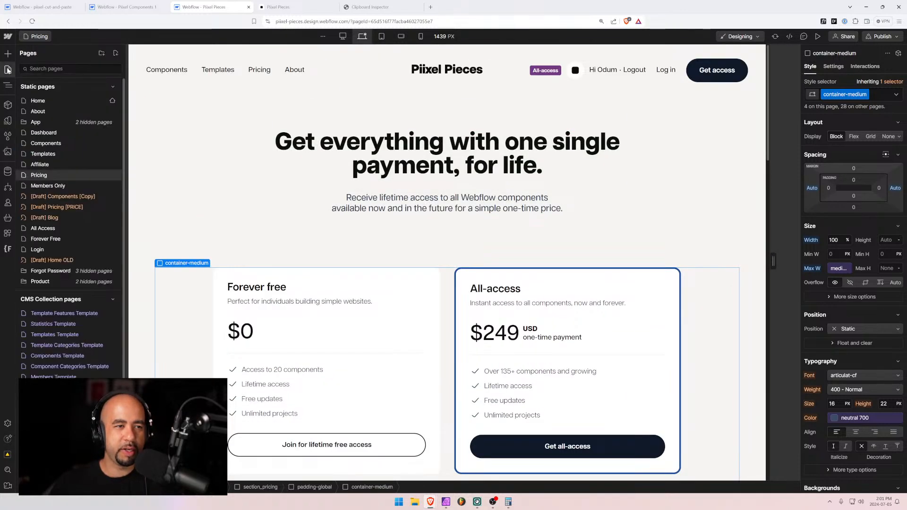
pyautogui.click(8, 172)
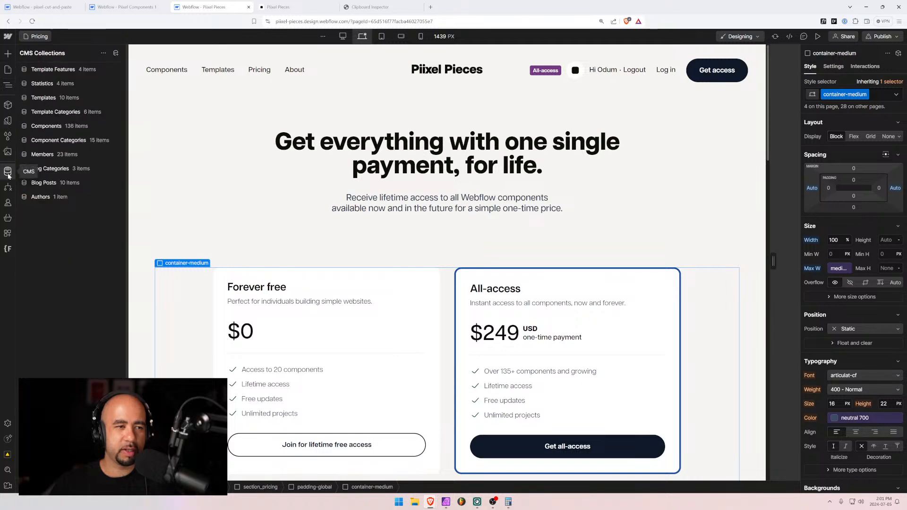
pyautogui.click(56, 125)
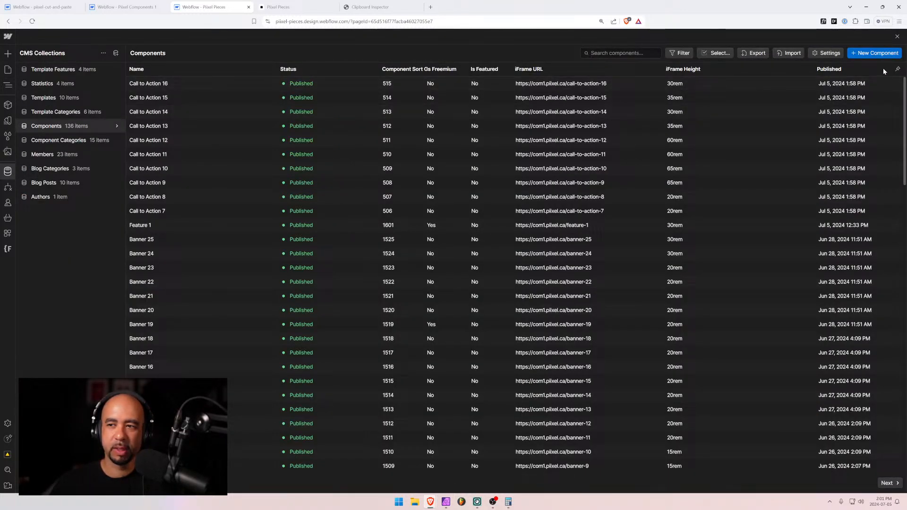
pyautogui.click(897, 69)
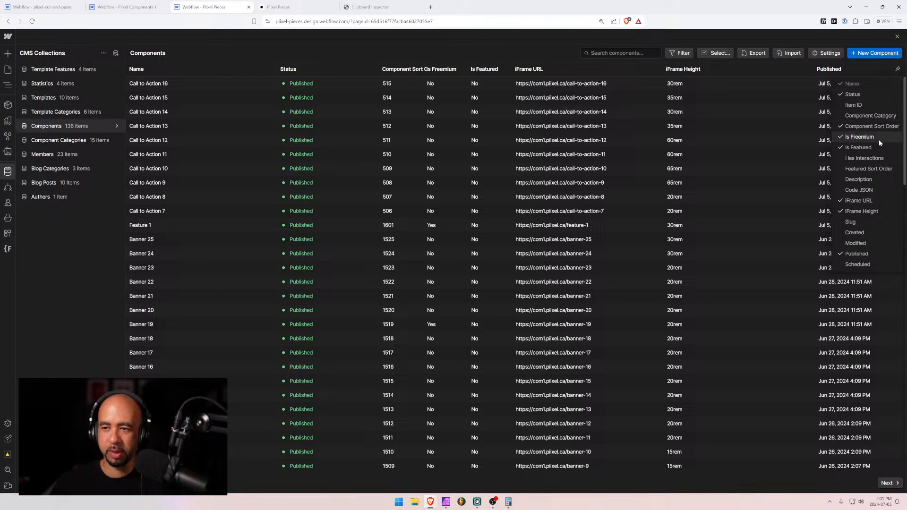
pyautogui.click(444, 70)
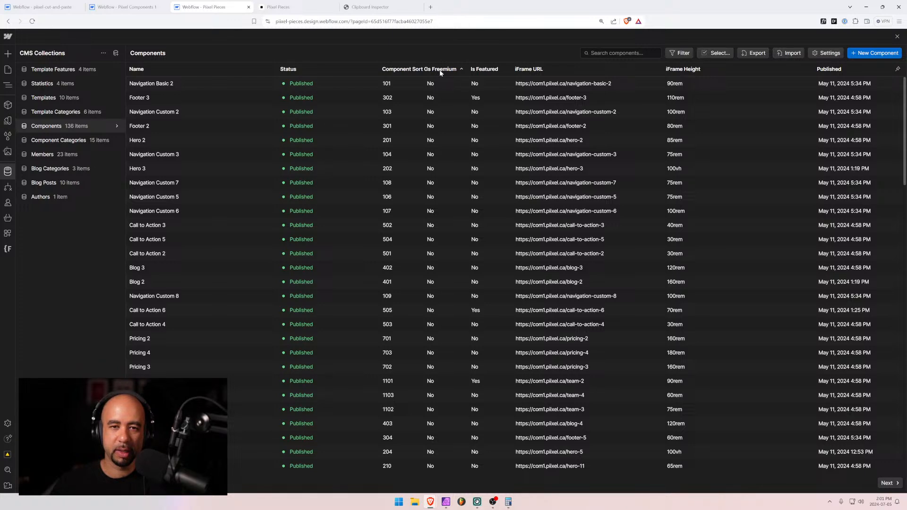
pyautogui.click(439, 73)
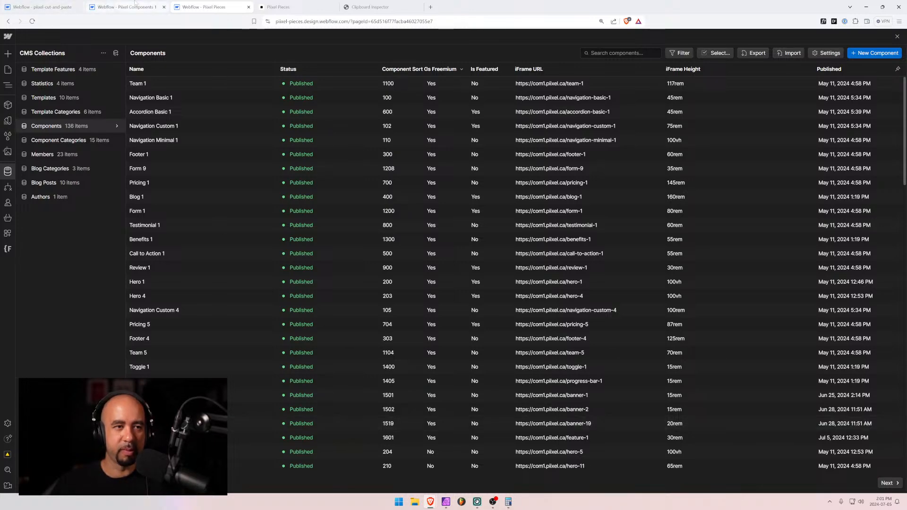
pyautogui.click(370, 6)
# Go back to the Pixel Pieces Pricing page and start editing the Forever free 'Access to 20 components' text
pyautogui.click(286, 5)
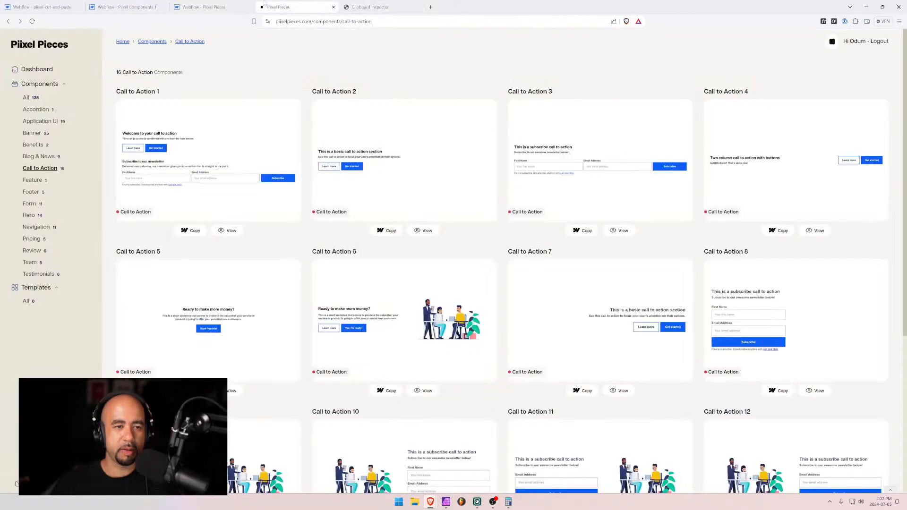
pyautogui.click(41, 5)
pyautogui.click(123, 7)
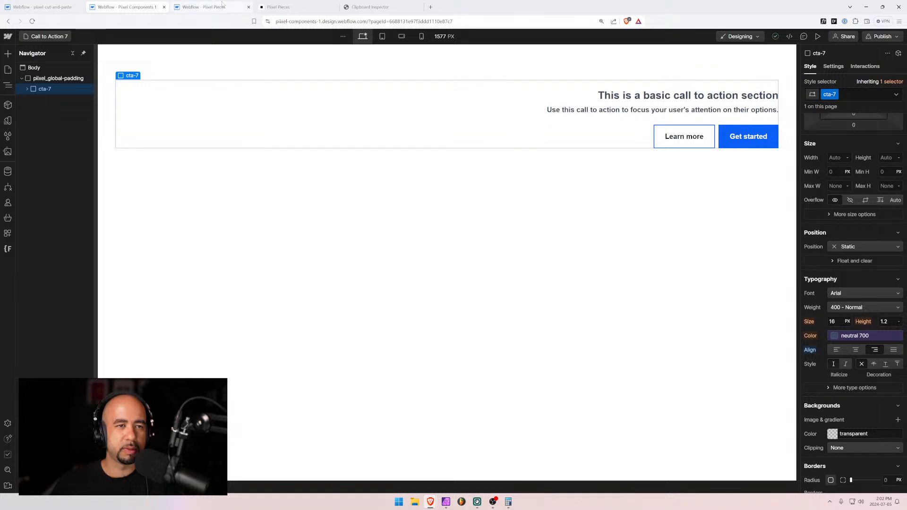
pyautogui.click(286, 7)
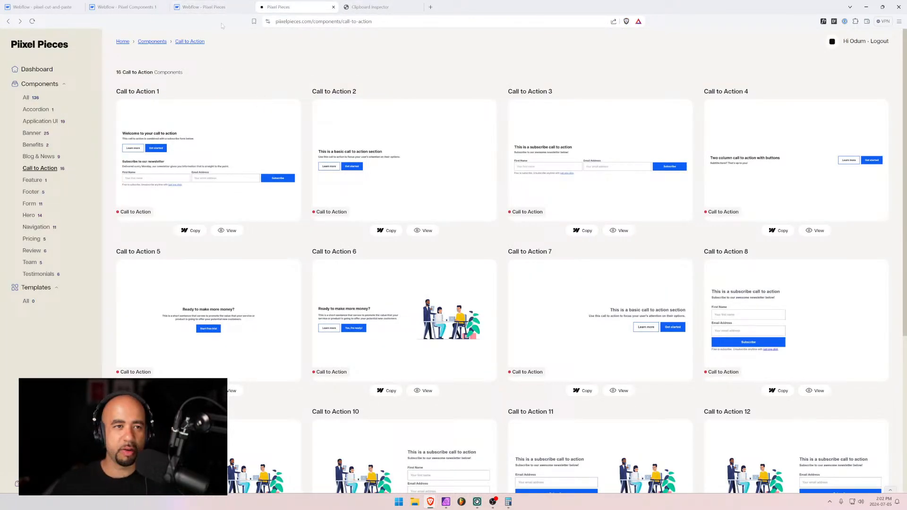
pyautogui.click(208, 7)
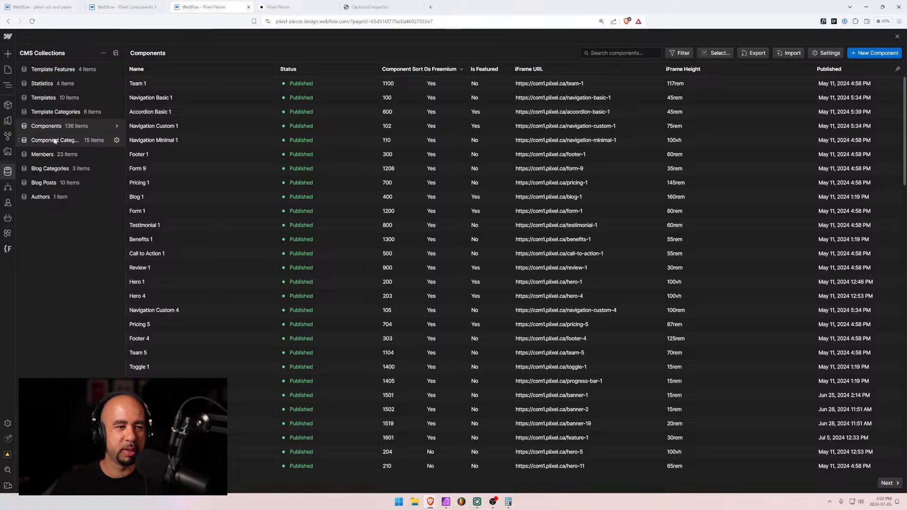
pyautogui.click(7, 69)
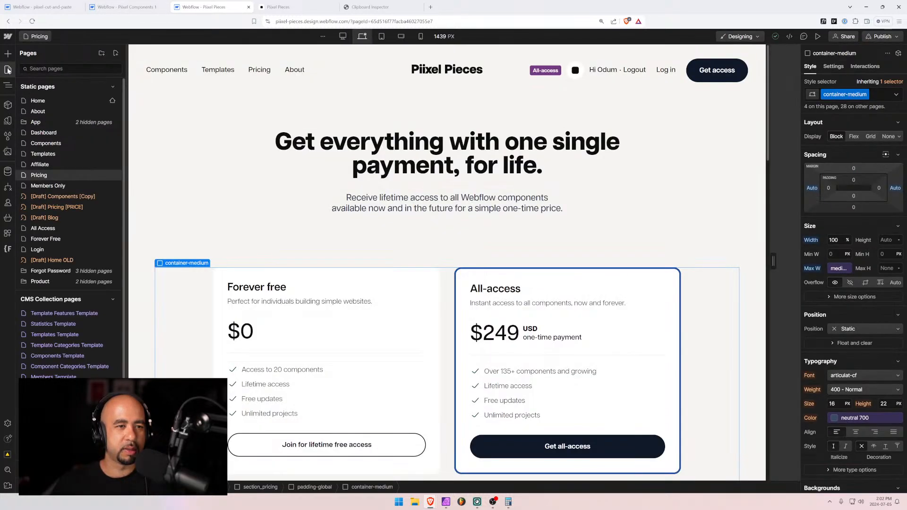
pyautogui.click(284, 374)
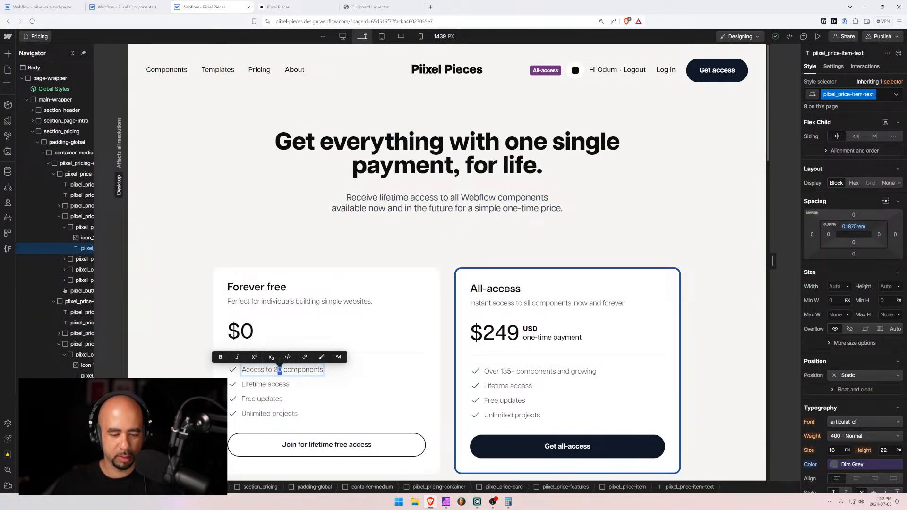
# Change the Forever free line to 'Access to 26 components'
pyautogui.write('6')
pyautogui.press('Escape')
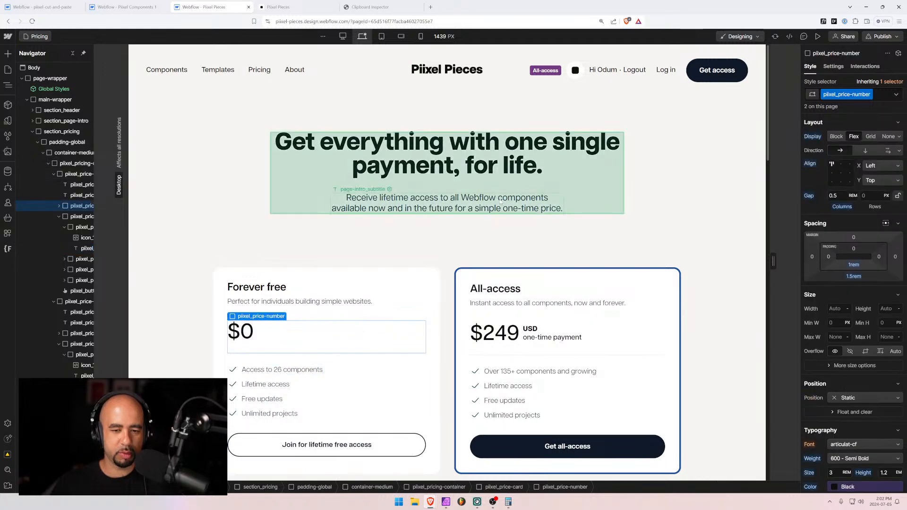
pyautogui.click(263, 233)
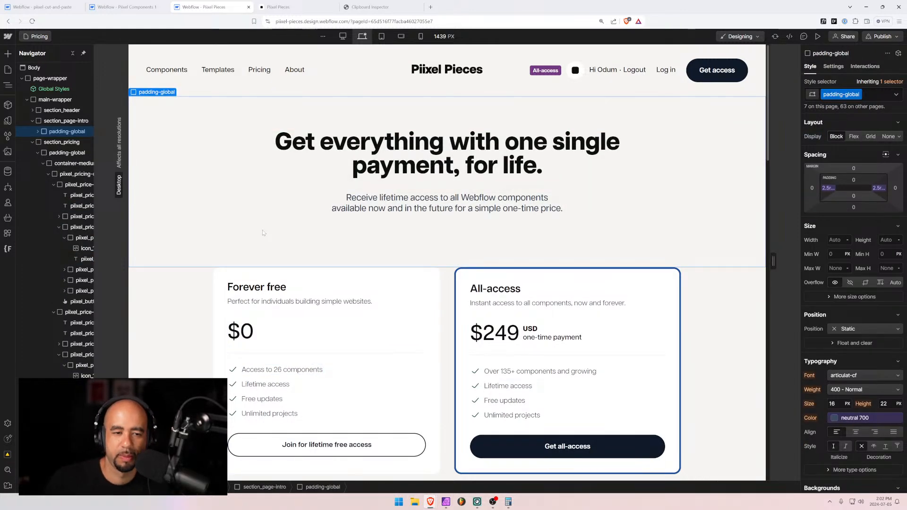
pyautogui.scroll(-3, 259, 218)
pyautogui.scroll(3, 228, 254)
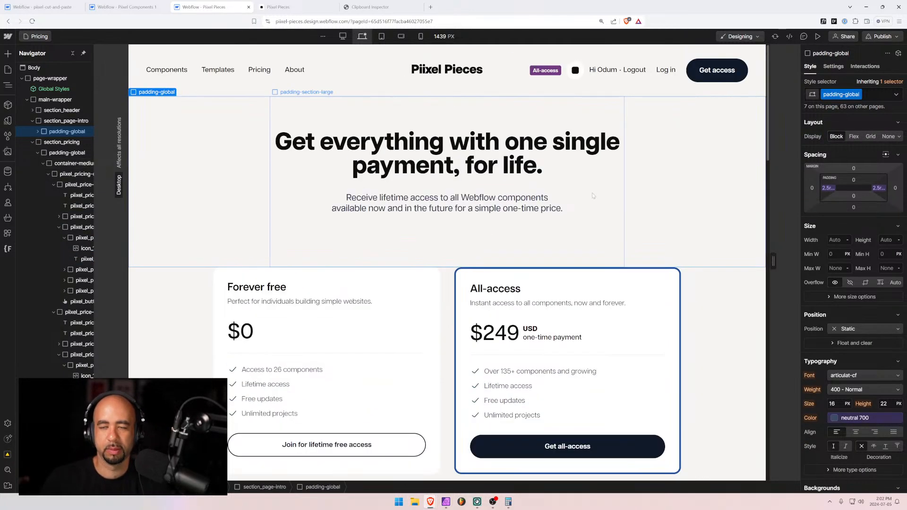
# Open the pre-publish audit's Duplicate ID issue and locate the elements sharing faq-question-4
pyautogui.click(895, 39)
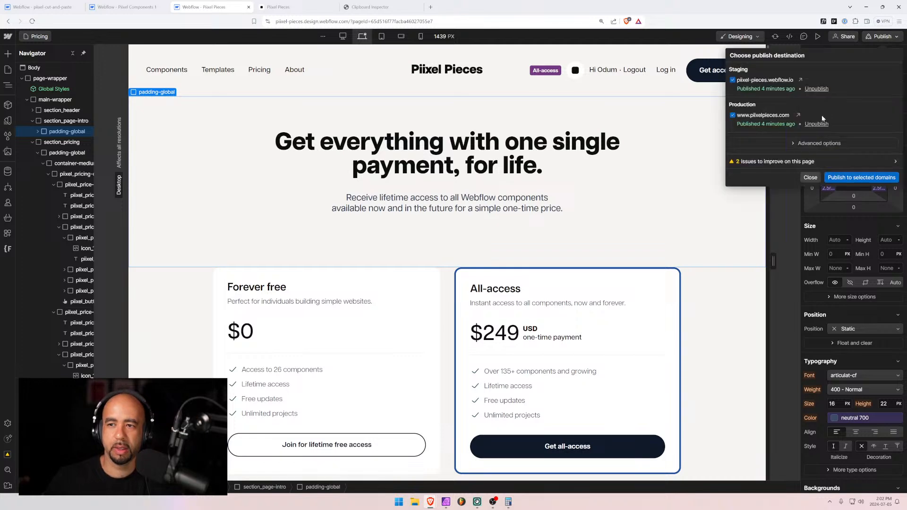
pyautogui.click(802, 161)
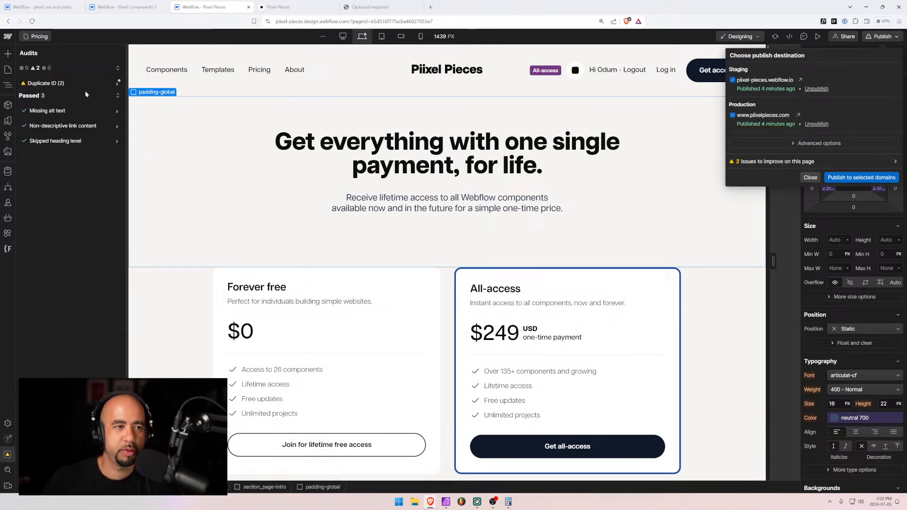
pyautogui.click(61, 83)
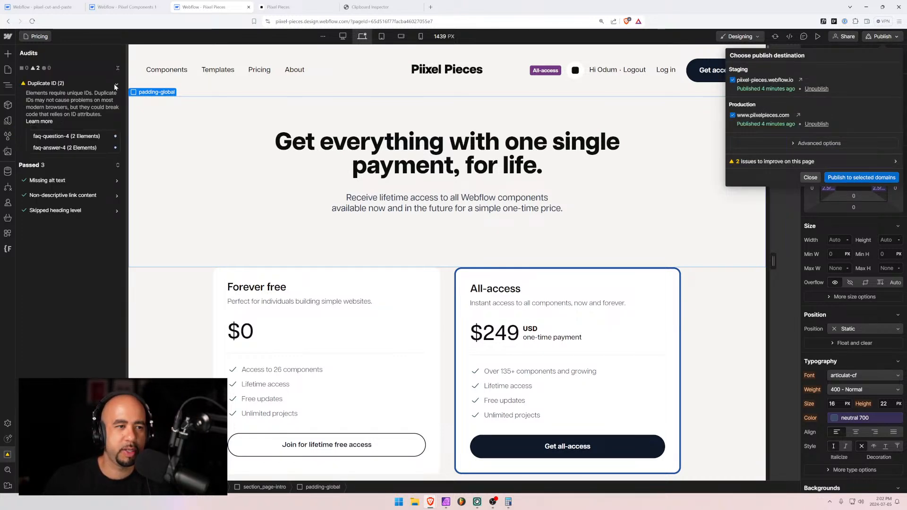
pyautogui.click(112, 137)
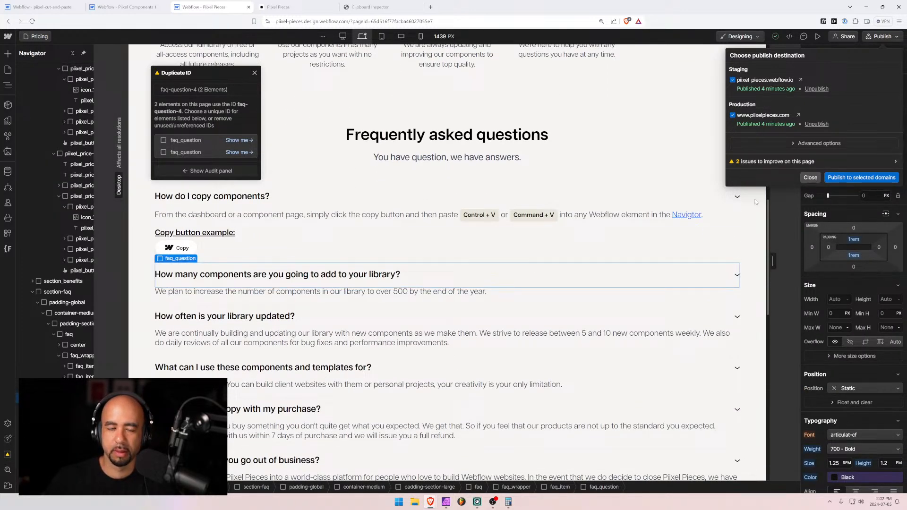
# Widen the Navigator and confirm the second and third FAQ items both use faq-question-4/faq-answer-4, then go live
pyautogui.click(811, 178)
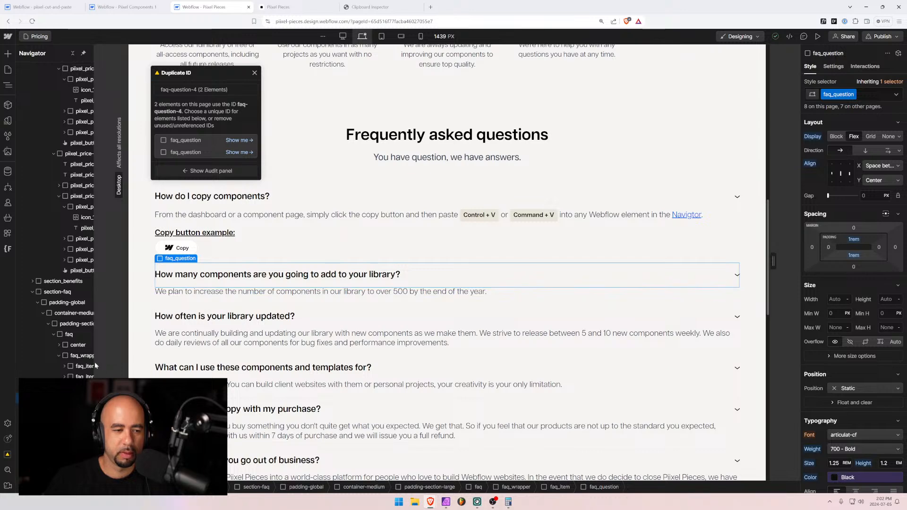
pyautogui.moveTo(95, 362); pyautogui.dragTo(201, 364)
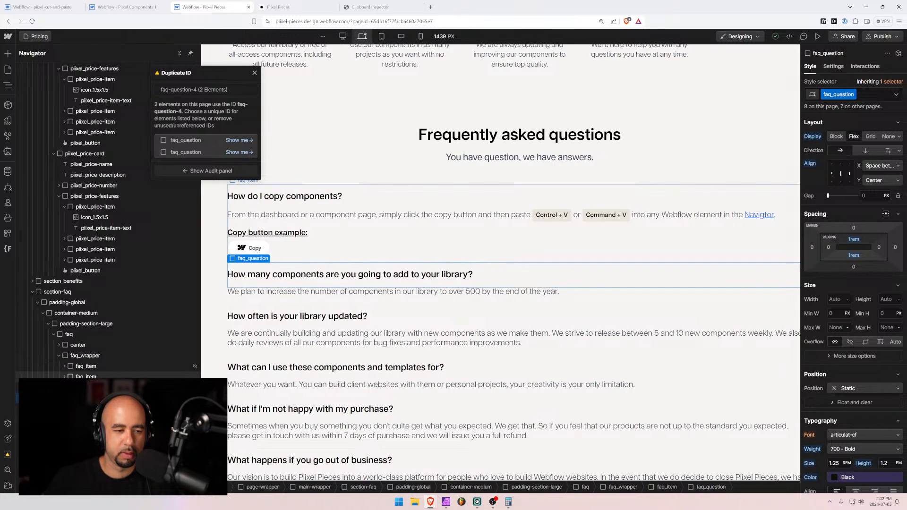
pyautogui.scroll(-3, 845, 189)
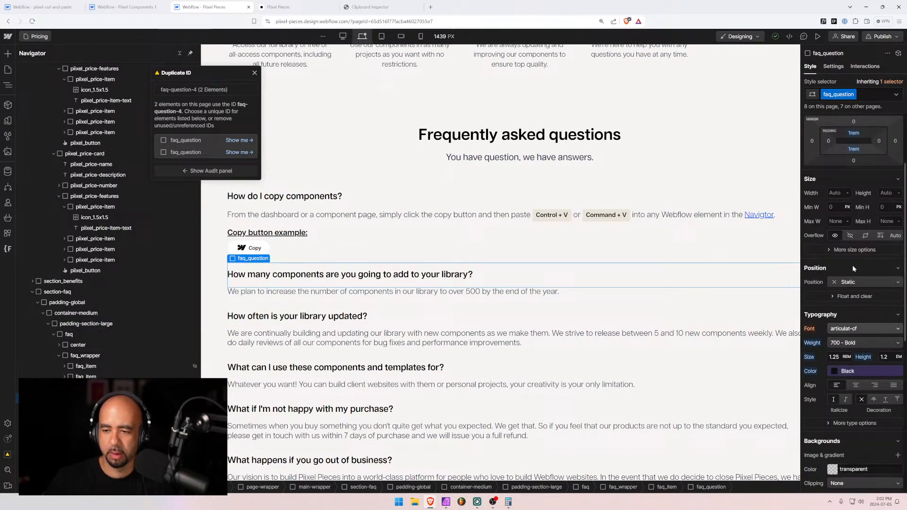
pyautogui.click(834, 67)
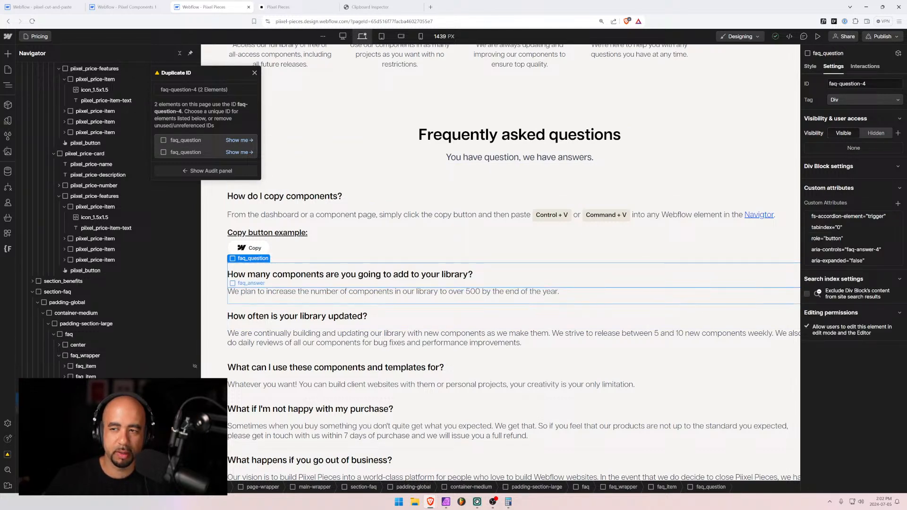
pyautogui.click(93, 409)
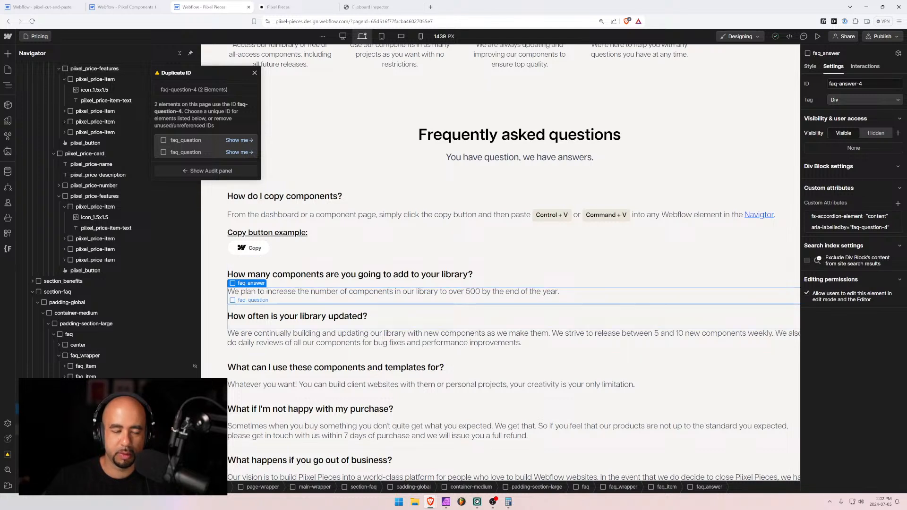
pyautogui.click(93, 429)
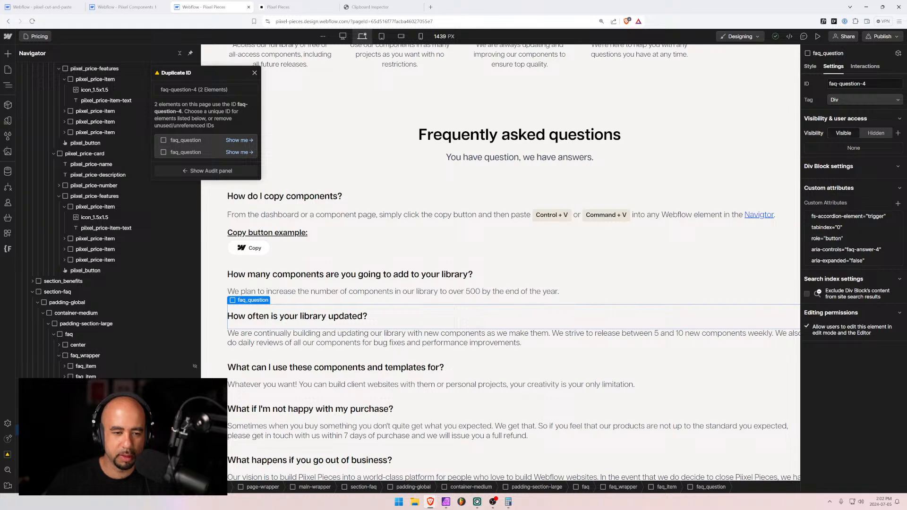
pyautogui.click(93, 440)
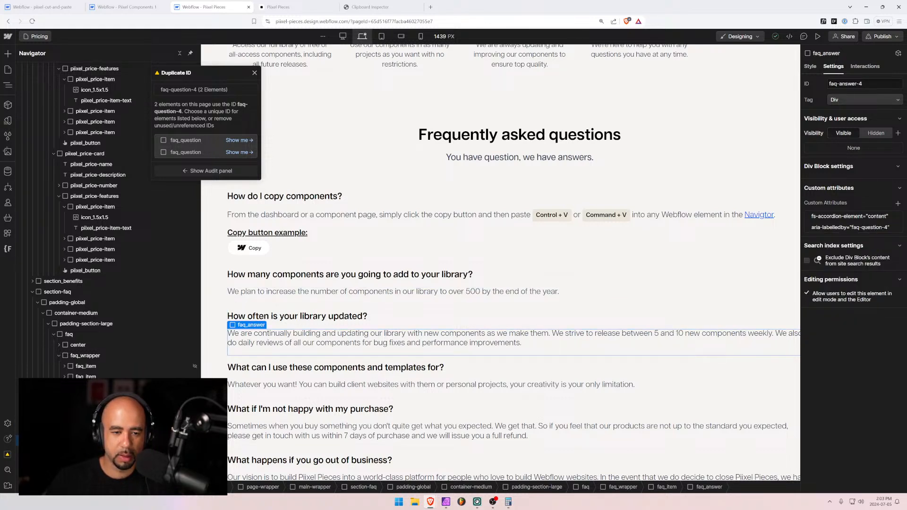
pyautogui.click(297, 8)
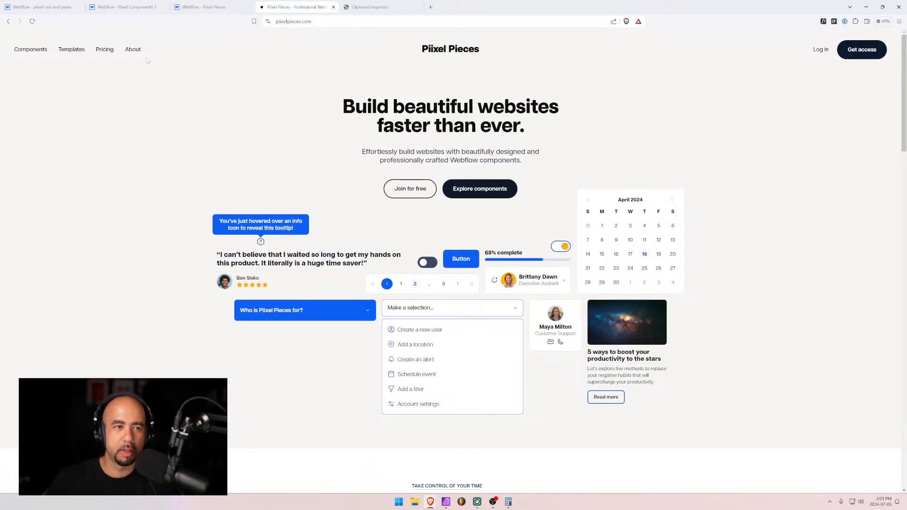
# On the live Pricing page, toggle FAQ answers including 'How often is your library updated?'
pyautogui.click(104, 50)
pyautogui.scroll(-8, 358, 291)
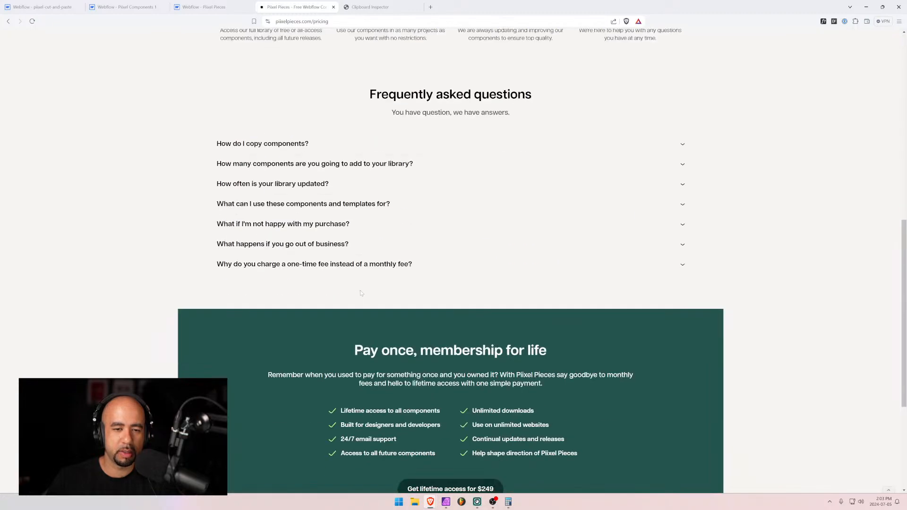
pyautogui.click(361, 203)
pyautogui.click(331, 225)
pyautogui.click(331, 230)
pyautogui.click(330, 184)
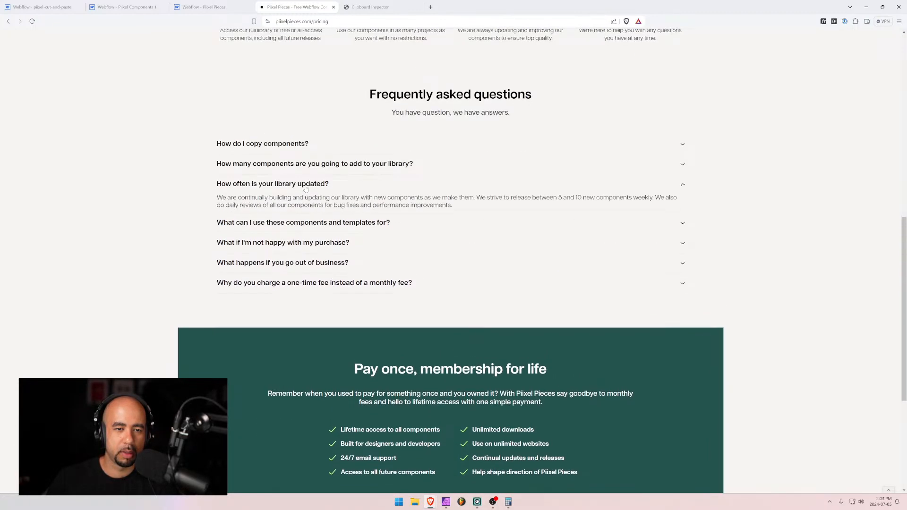
pyautogui.click(330, 185)
# Toggle the remaining FAQ items, like 'What if I'm not happy with my purchase?', then return to Webflow
pyautogui.click(303, 208)
pyautogui.click(303, 207)
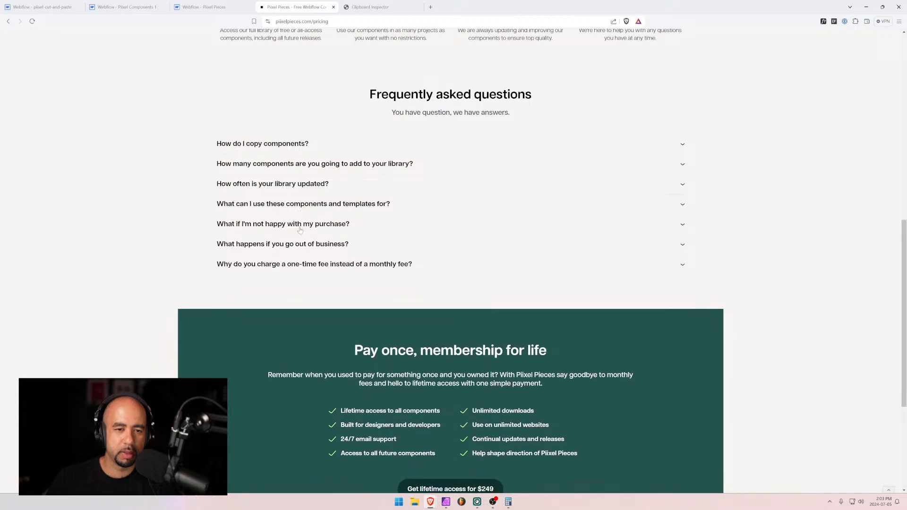
pyautogui.click(300, 227)
pyautogui.click(299, 229)
pyautogui.click(300, 246)
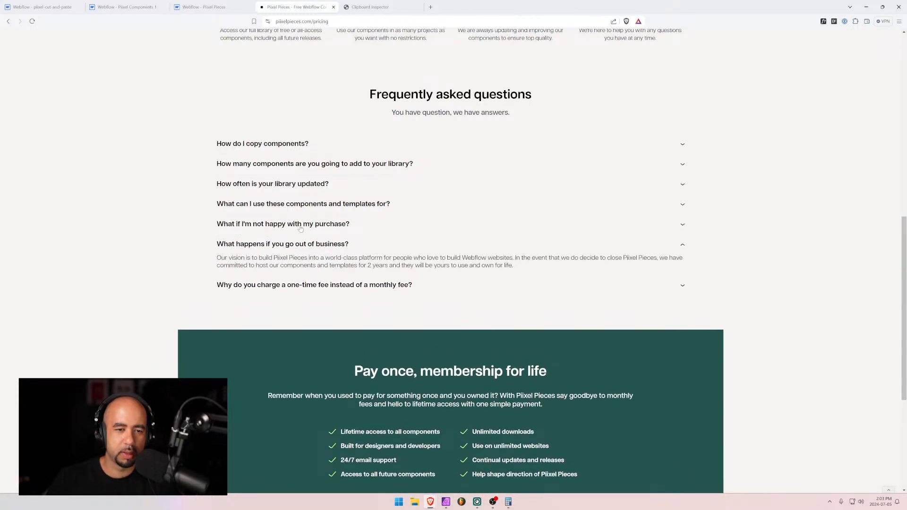
pyautogui.click(306, 225)
pyautogui.click(203, 7)
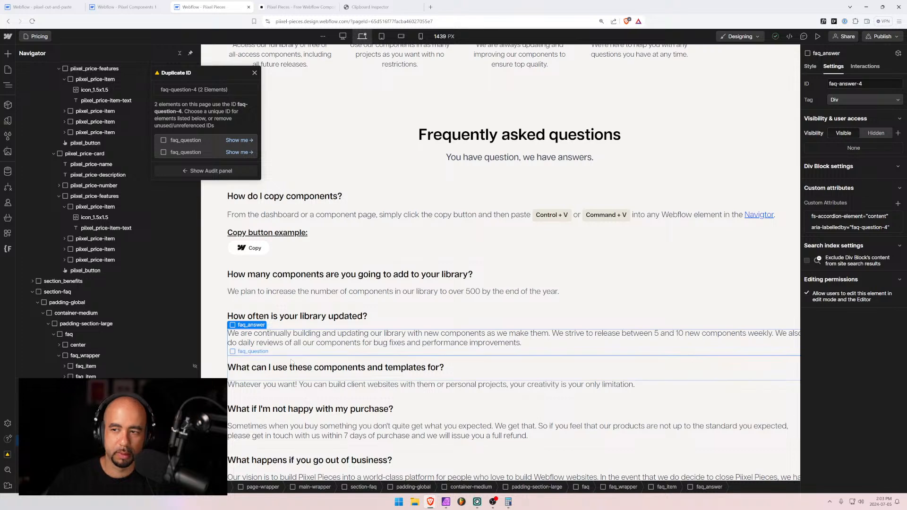
# Step through the FAQ questions in the Navigator, checking each one's ID
pyautogui.scroll(-1, 85, 335)
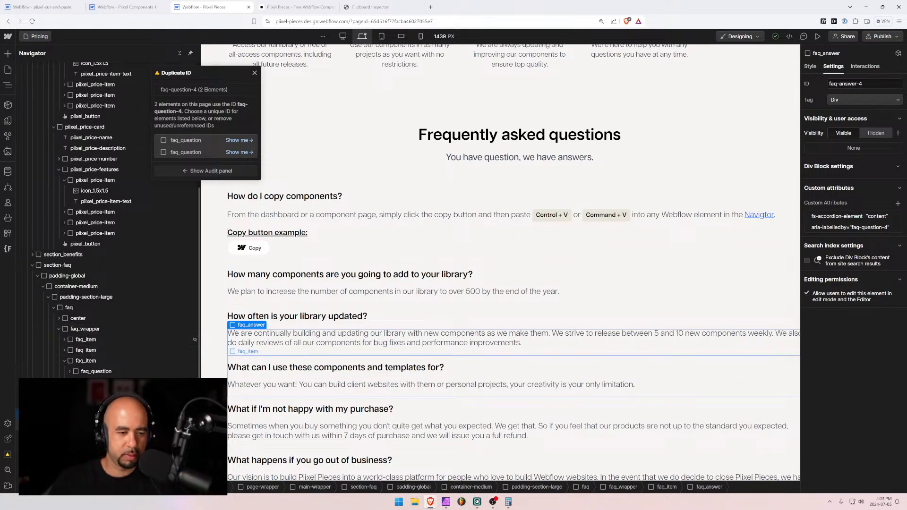
pyautogui.click(96, 435)
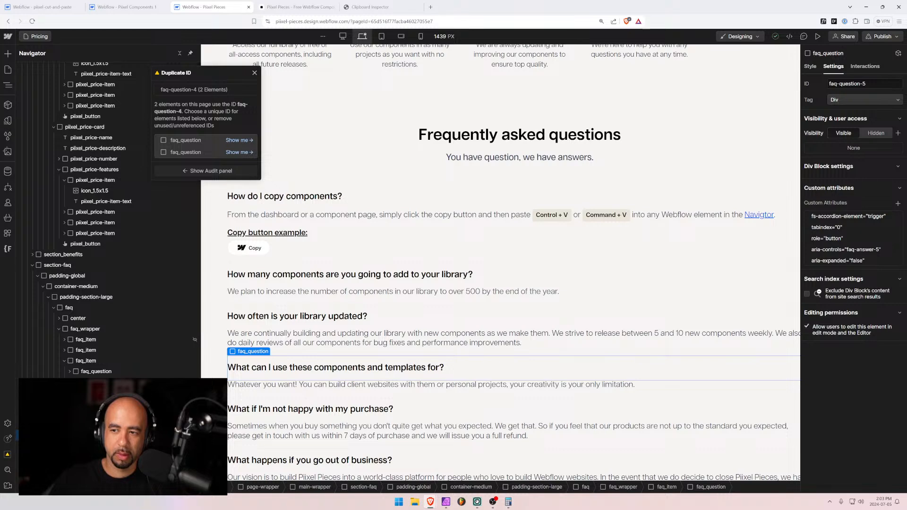
pyautogui.scroll(-1, 95, 368)
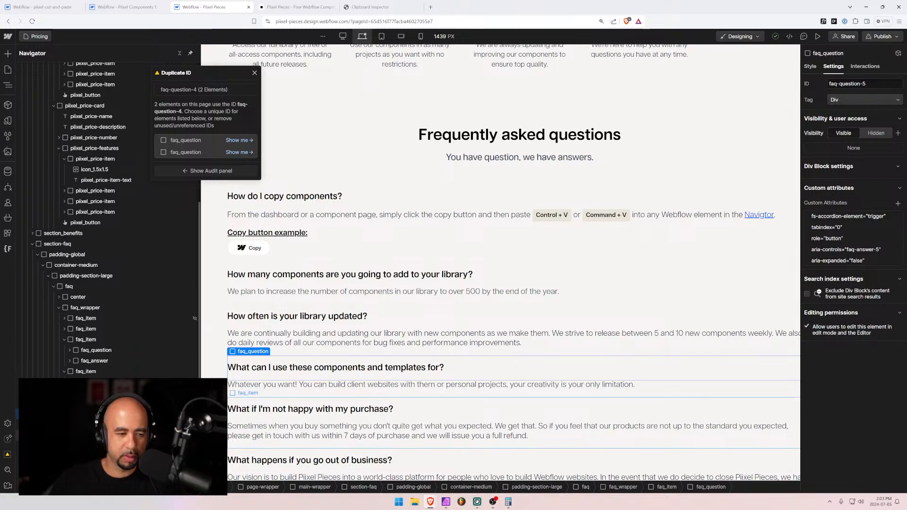
pyautogui.scroll(-2, 95, 371)
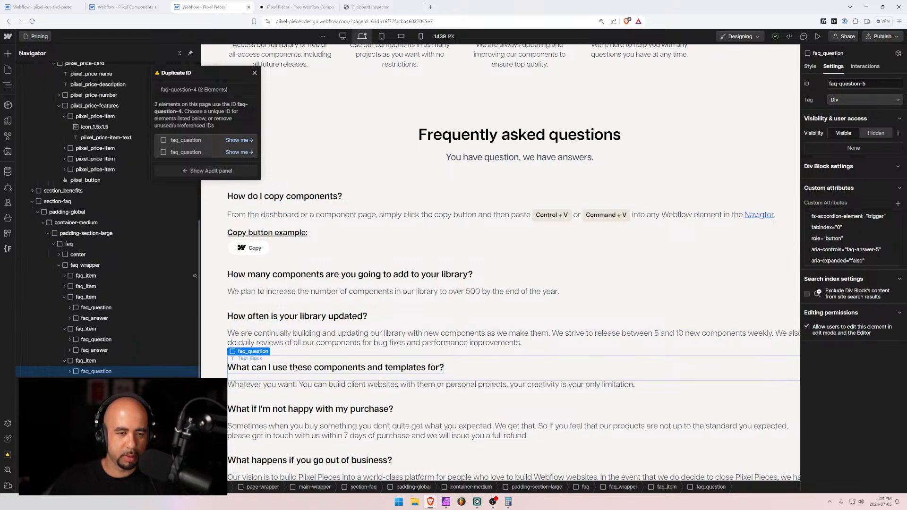
pyautogui.scroll(-4, 295, 370)
pyautogui.scroll(2, 296, 369)
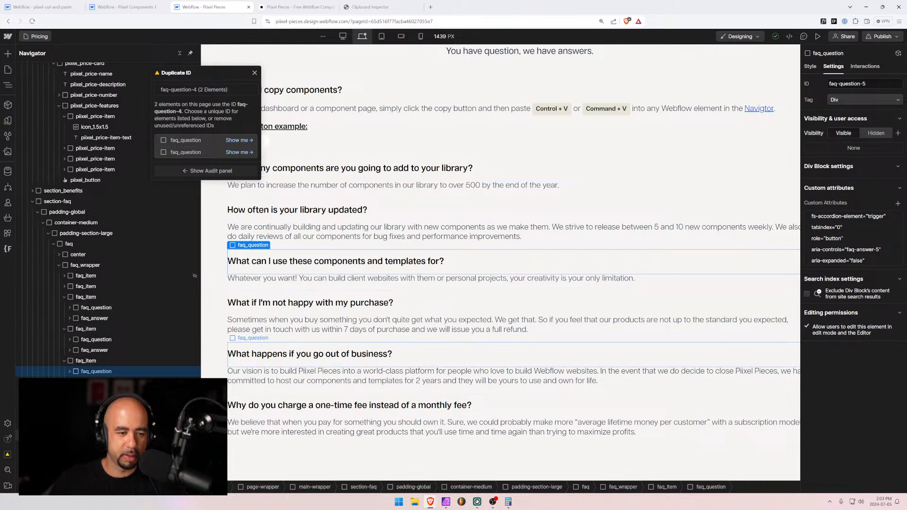
pyautogui.click(310, 303)
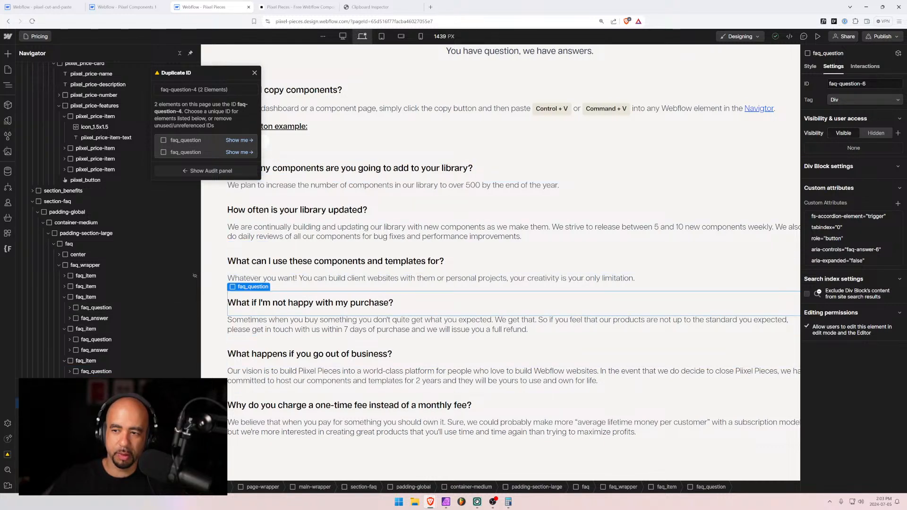
pyautogui.click(310, 355)
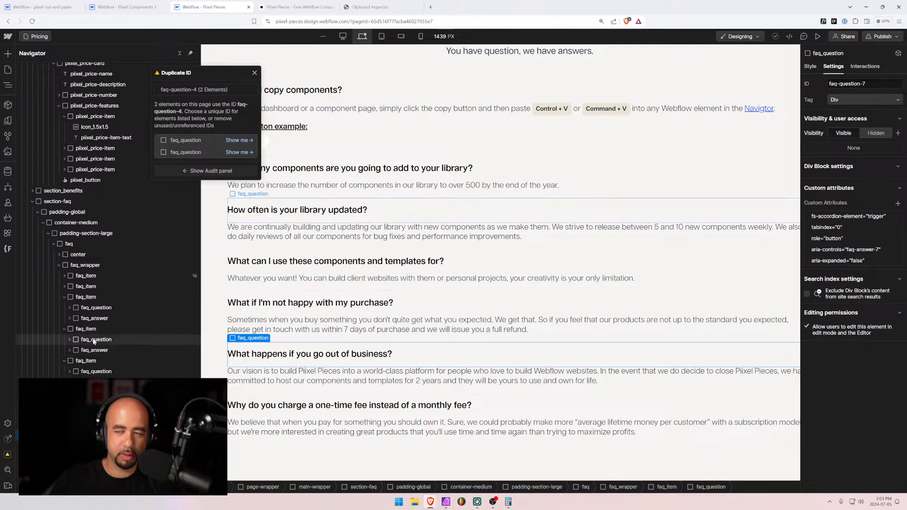
# Select the lower question duplicating faq-question-4 and start changing its ID to faq-question-8
pyautogui.click(94, 340)
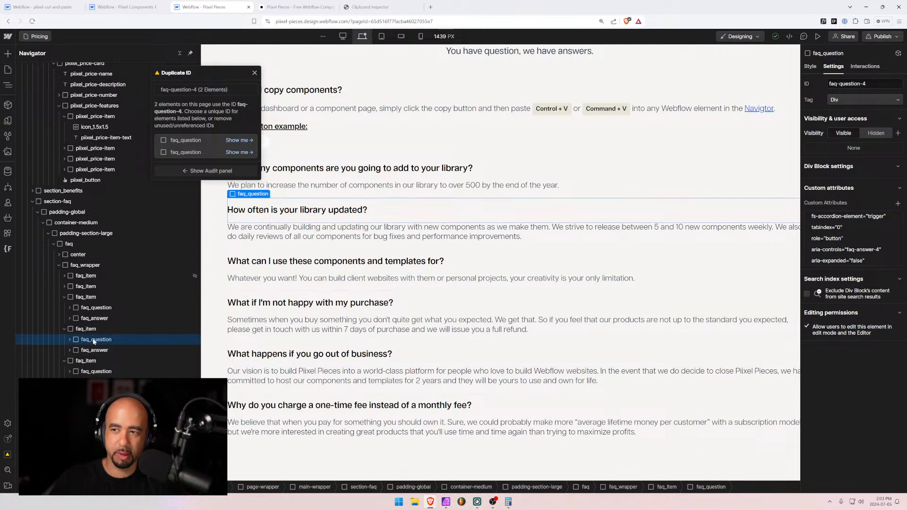
pyautogui.click(102, 311)
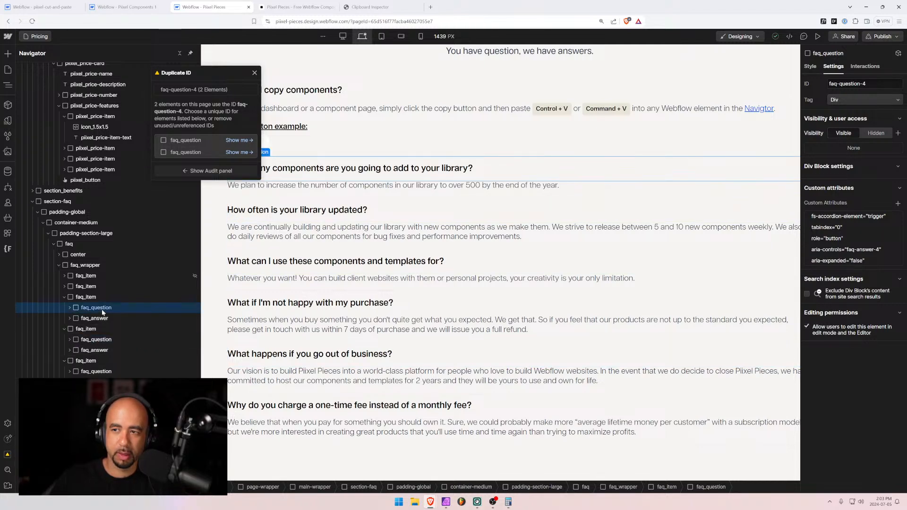
pyautogui.click(98, 340)
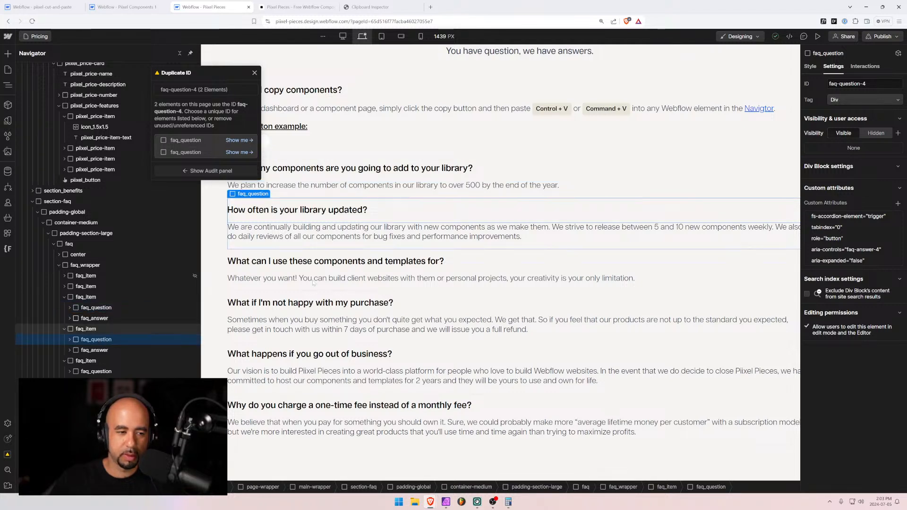
pyautogui.click(865, 83)
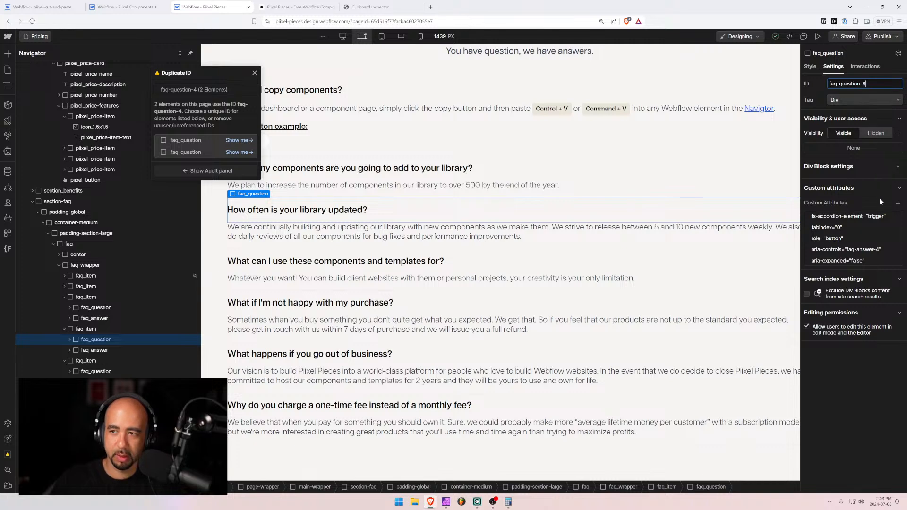
# Commit the question ID faq-question-8, adjust its aria-controls, and select its paired answer
pyautogui.click(874, 250)
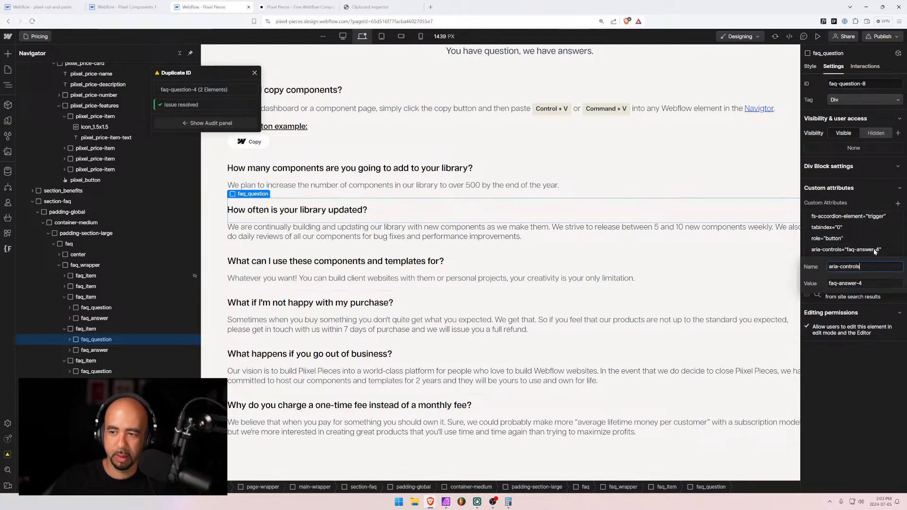
pyautogui.doubleClick(860, 283)
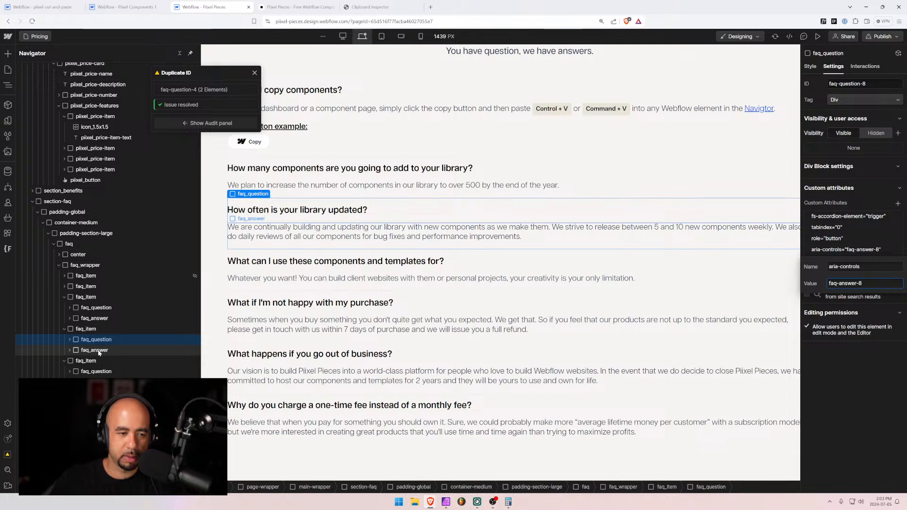
pyautogui.click(95, 350)
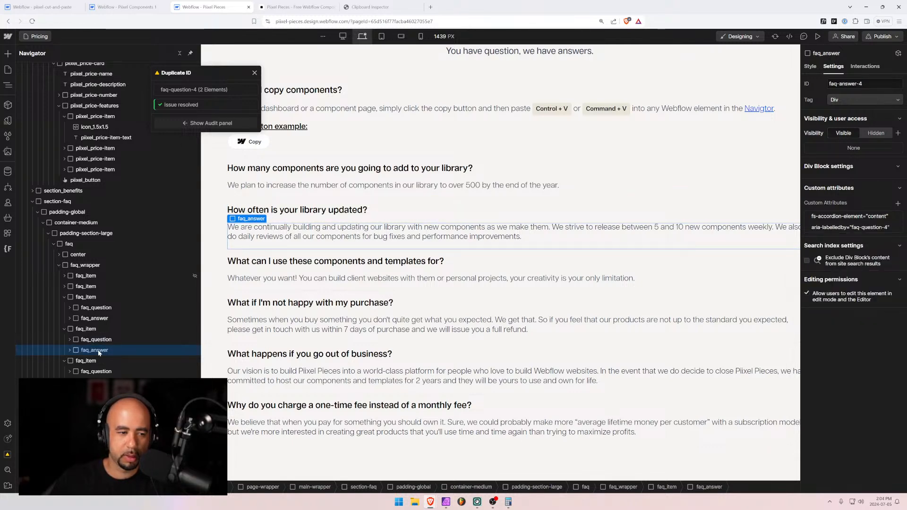
pyautogui.click(101, 341)
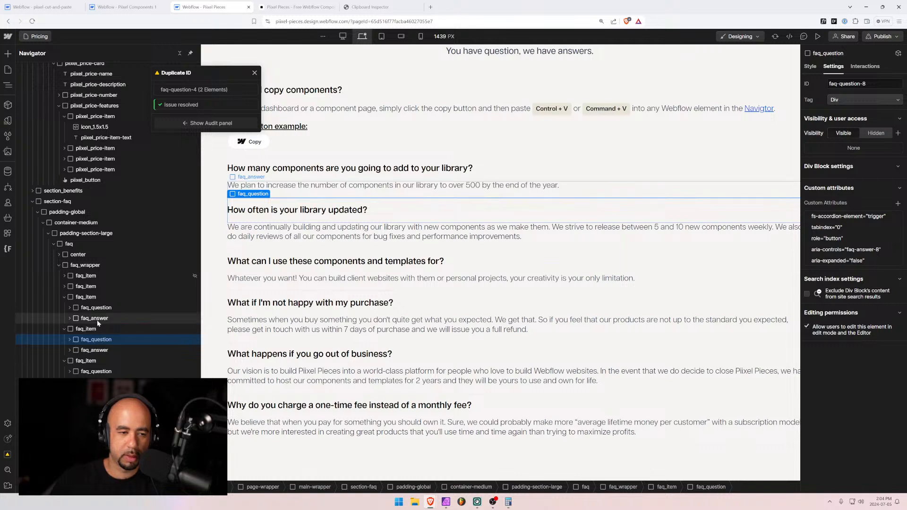
pyautogui.click(97, 320)
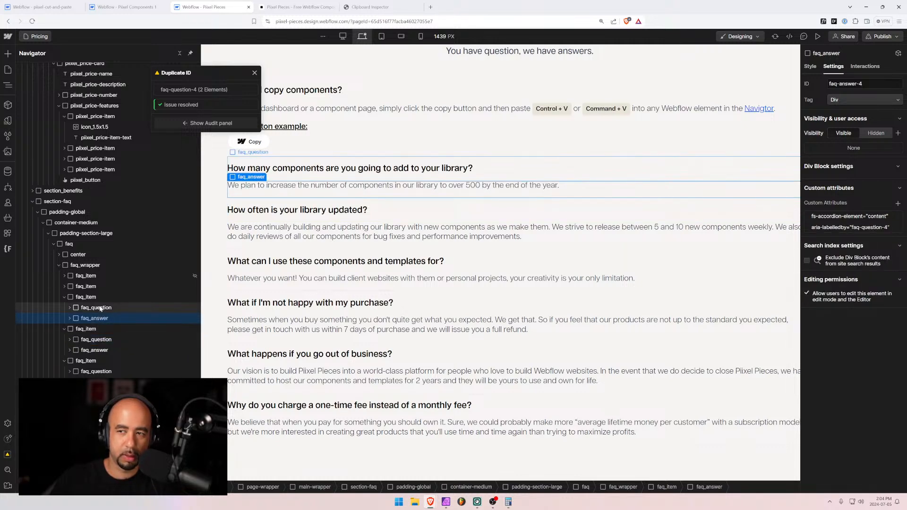
pyautogui.click(95, 340)
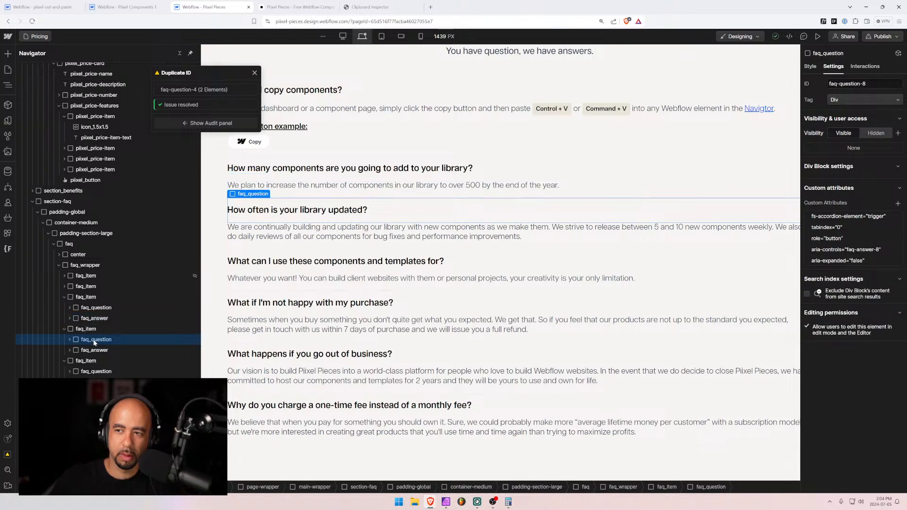
pyautogui.click(97, 351)
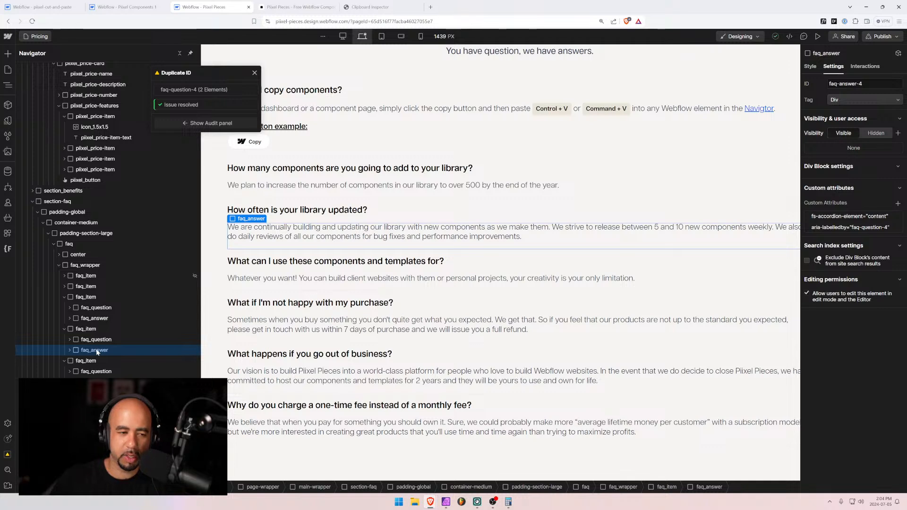
# Change the paired answer's aria-labelledby number to 8 and its ID to faq-answer-8
pyautogui.click(874, 227)
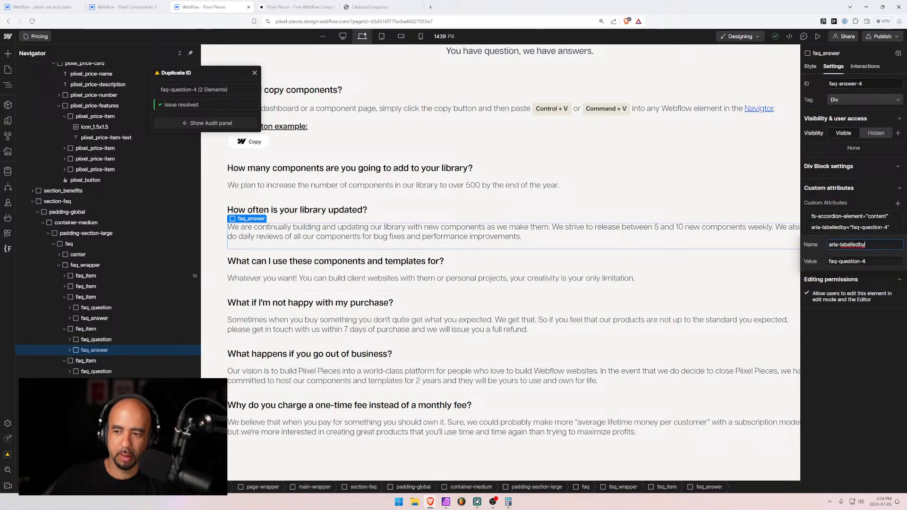
pyautogui.moveTo(860, 261); pyautogui.dragTo(839, 261)
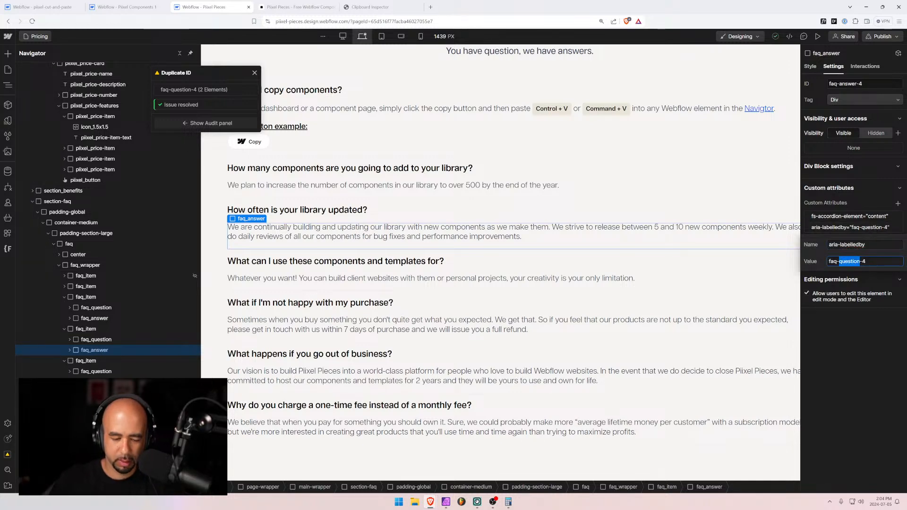
pyautogui.write('answer')
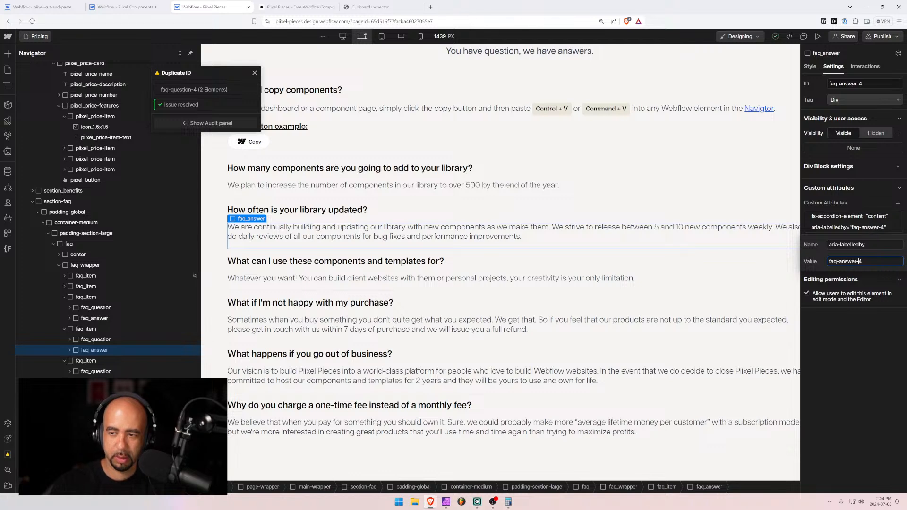
pyautogui.write('8')
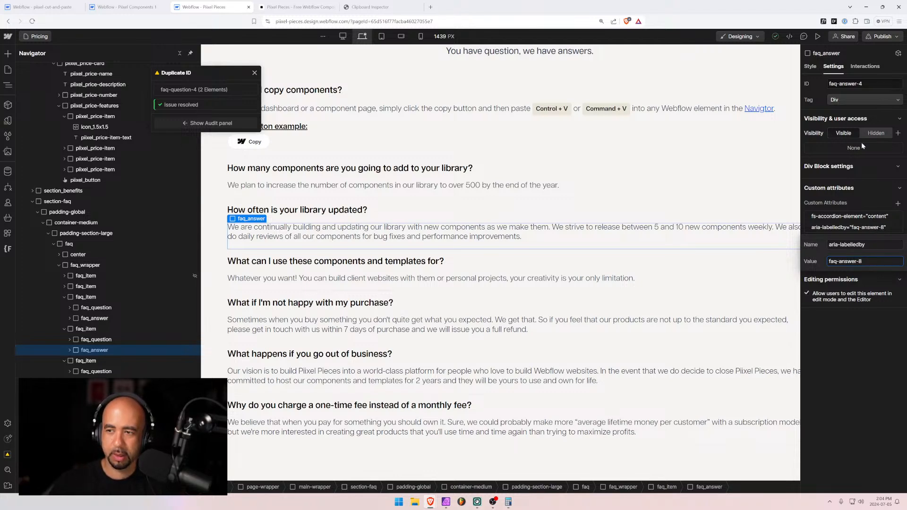
pyautogui.press('Return')
pyautogui.click(859, 84)
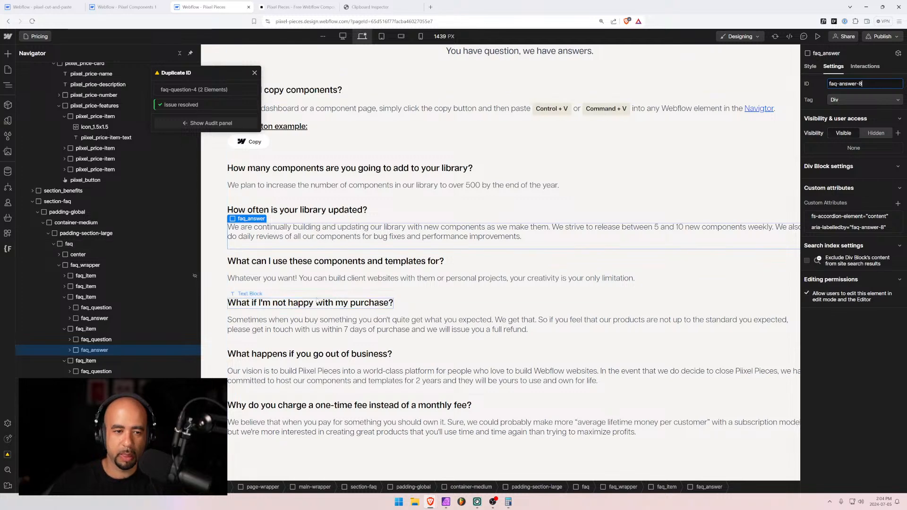
# Check the IDs of the following FAQ question and answers, including faq-answer-5
pyautogui.click(104, 372)
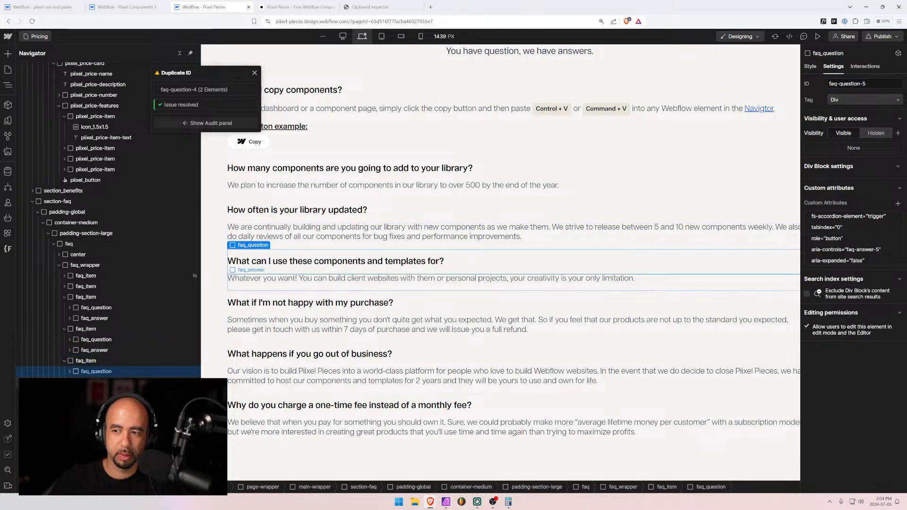
pyautogui.click(103, 381)
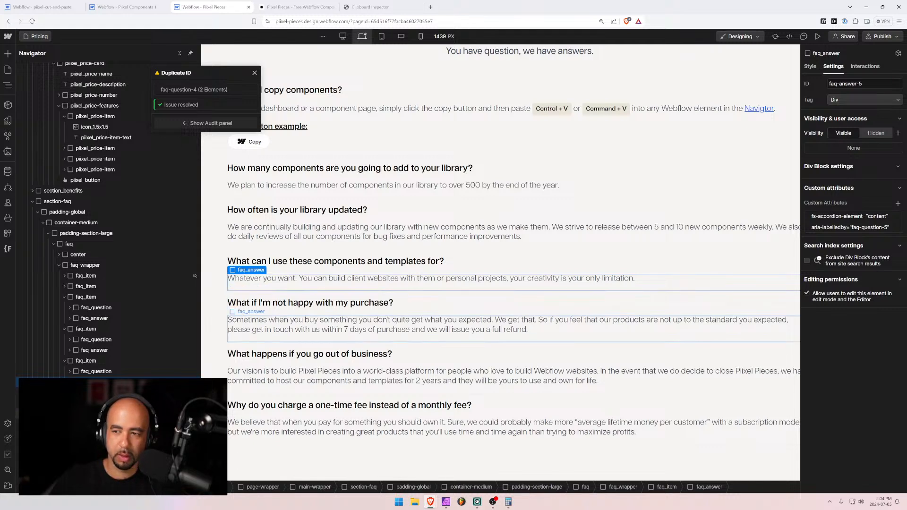
pyautogui.click(103, 414)
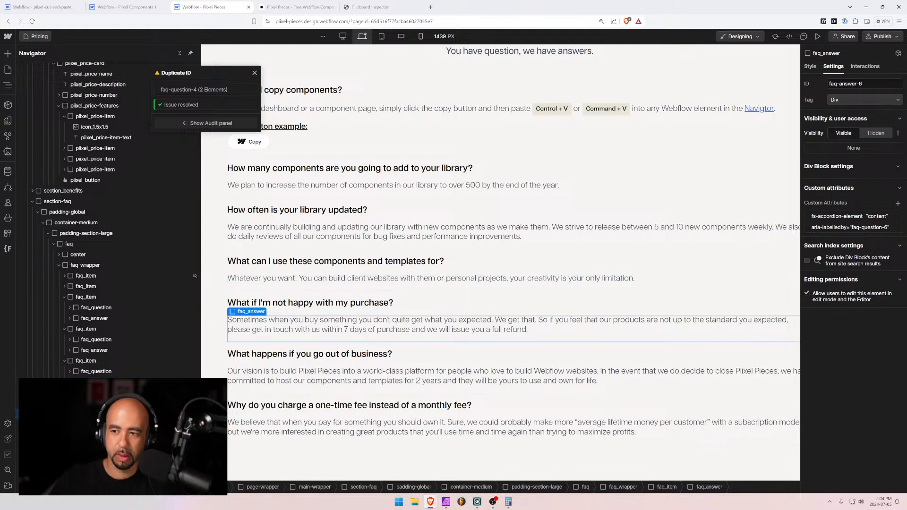
pyautogui.click(99, 382)
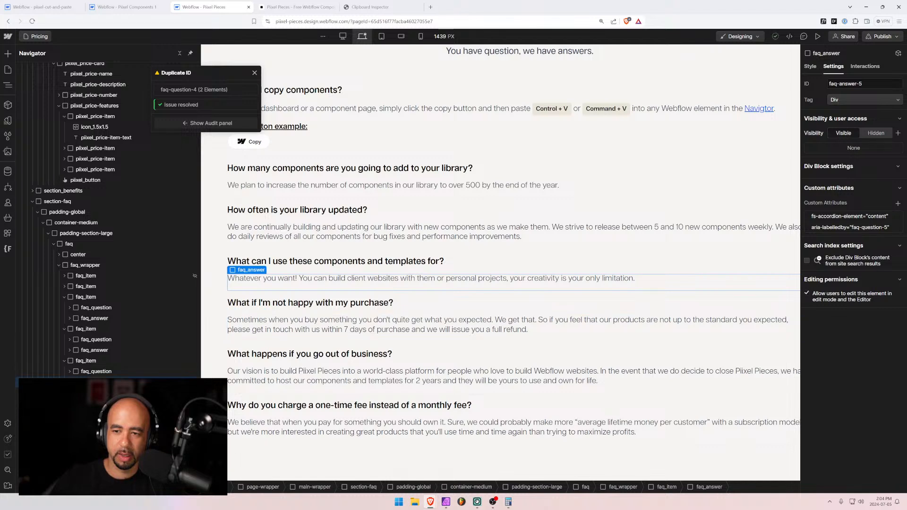
pyautogui.click(93, 350)
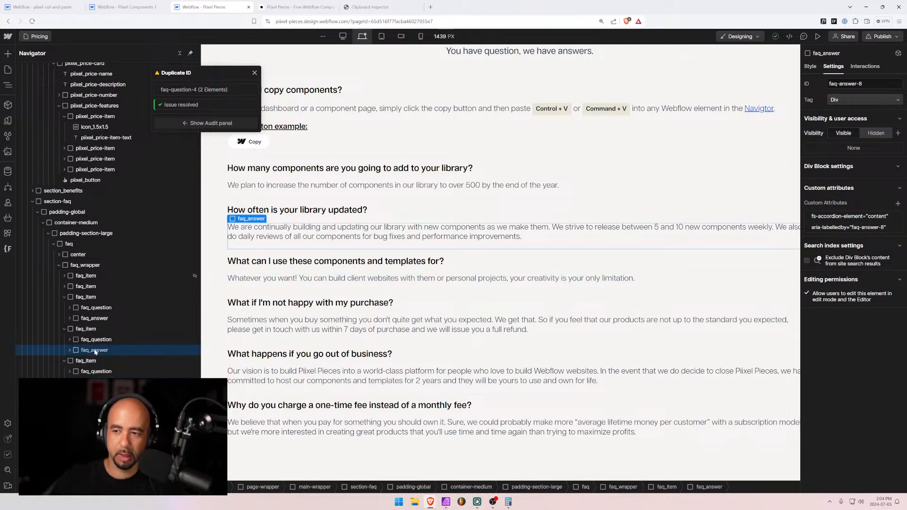
# Correct the faq-answer-8 aria-labelledby value to faq-question-8
pyautogui.click(862, 227)
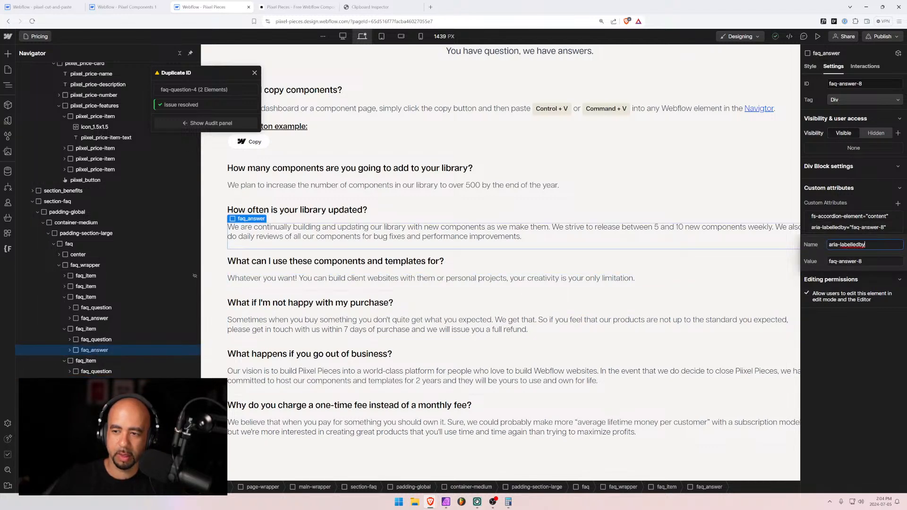
pyautogui.moveTo(859, 261); pyautogui.dragTo(842, 261)
pyautogui.write('quest')
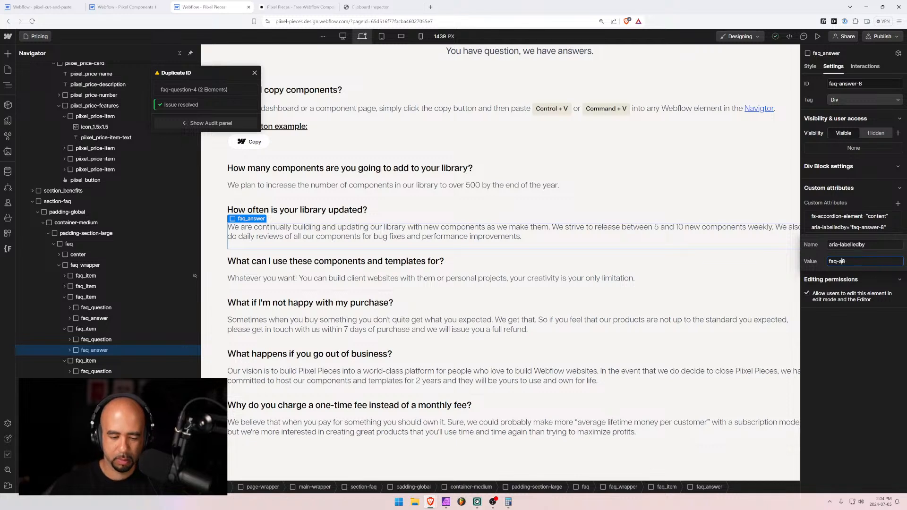
pyautogui.write('ion')
pyautogui.press('BackSpace')
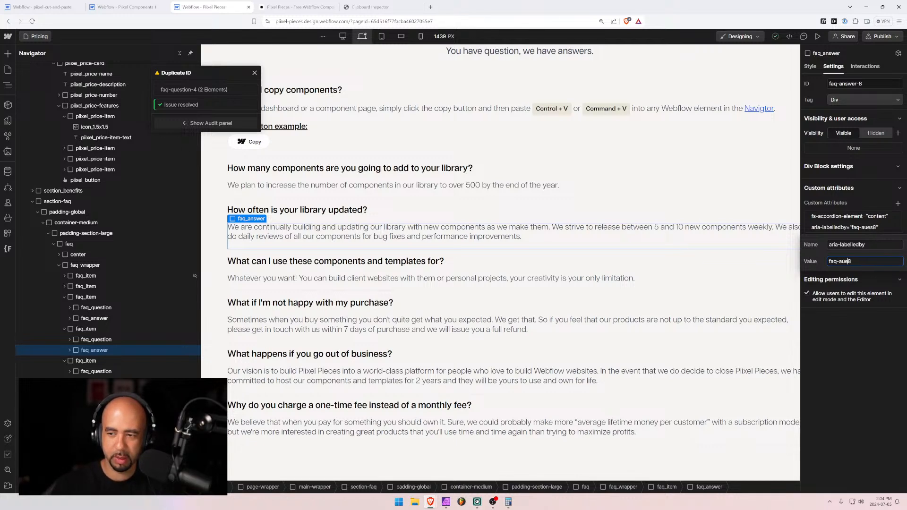
pyautogui.press('BackSpace')
pyautogui.press('BackSpace')
pyautogui.write('question-')
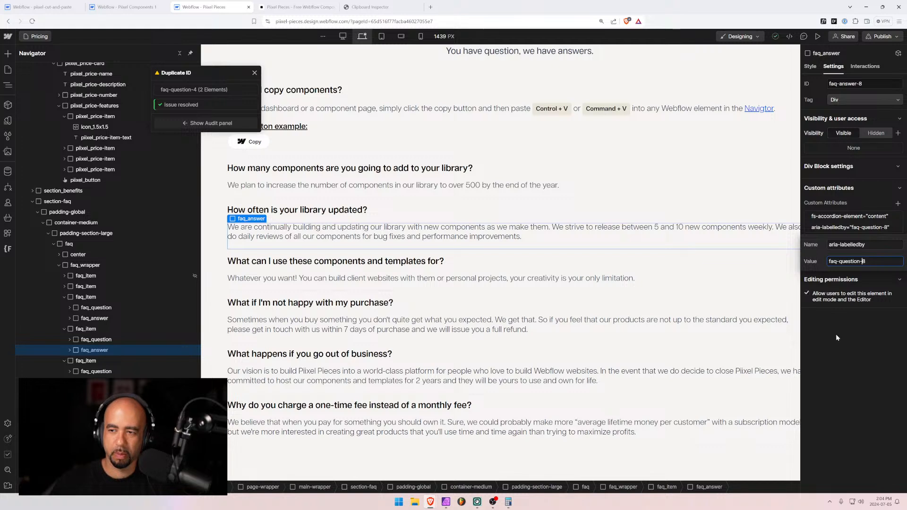
pyautogui.click(837, 338)
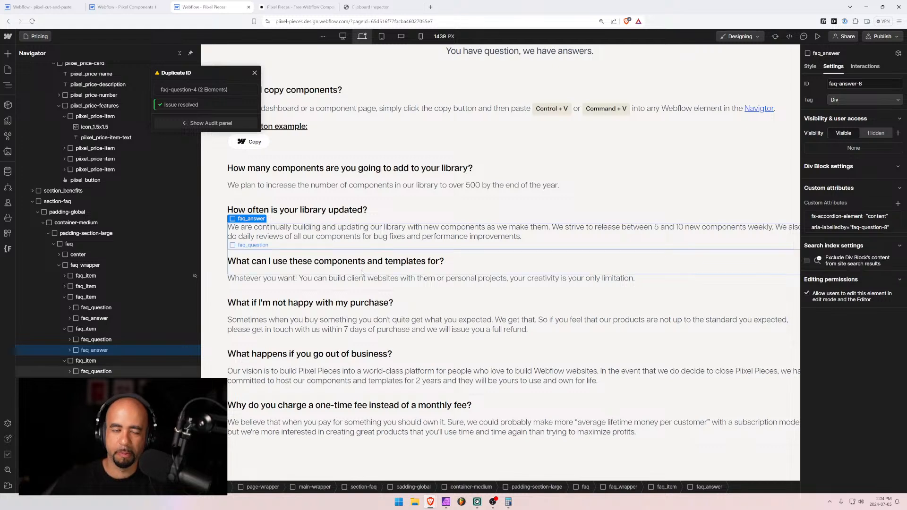
# Review the earlier FAQ items faq-answer-4, faq-answer-3 and faq-question-3
pyautogui.click(77, 319)
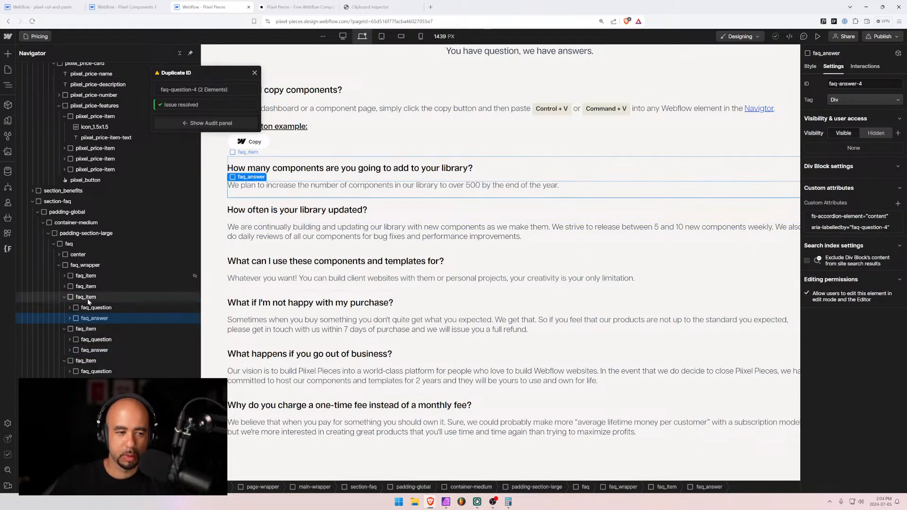
pyautogui.click(64, 287)
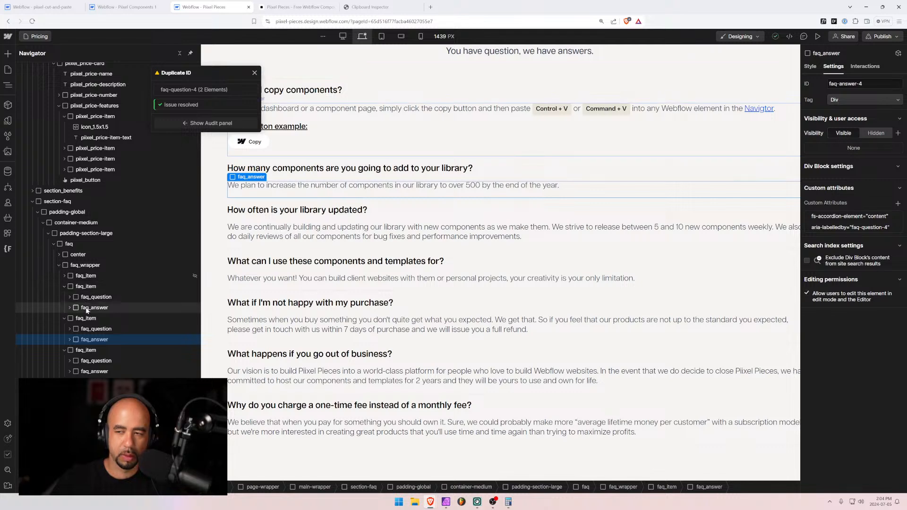
pyautogui.click(86, 309)
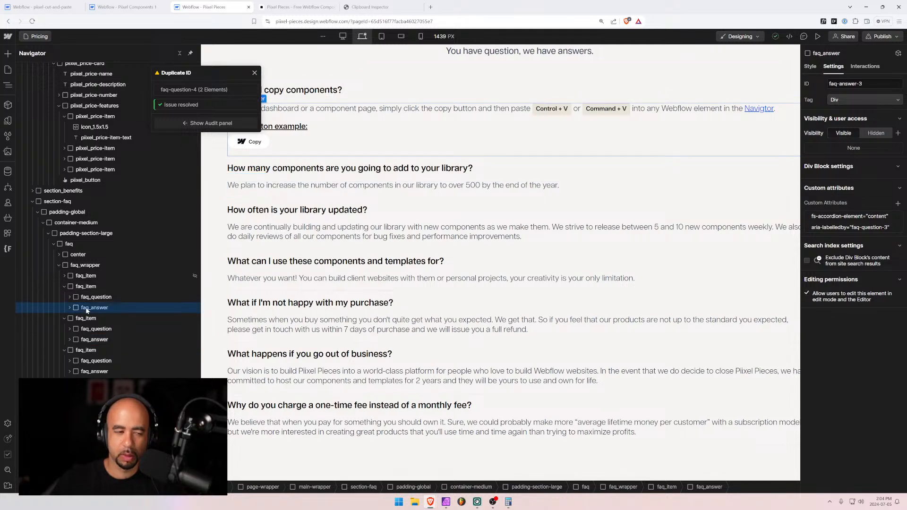
pyautogui.click(87, 298)
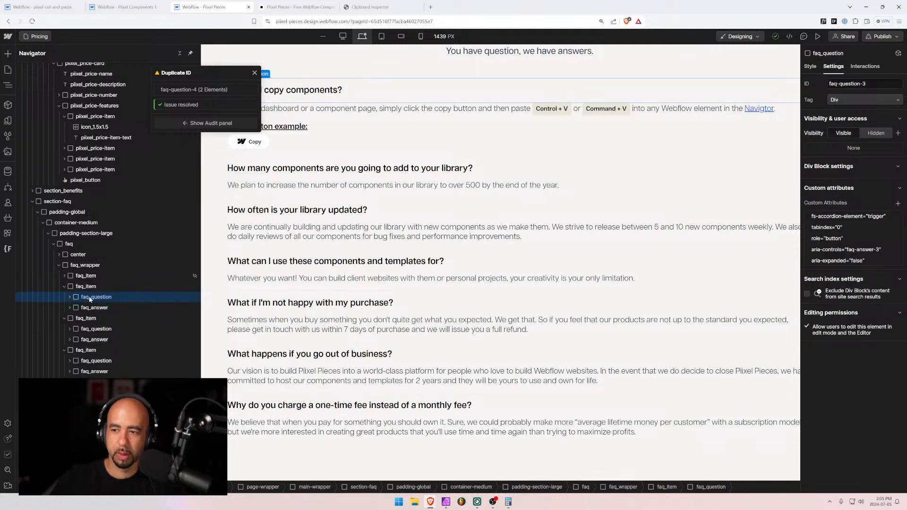
# Publish Pixel Pieces to staging and production, dismiss the Duplicate ID notice, and view the live site
pyautogui.click(883, 36)
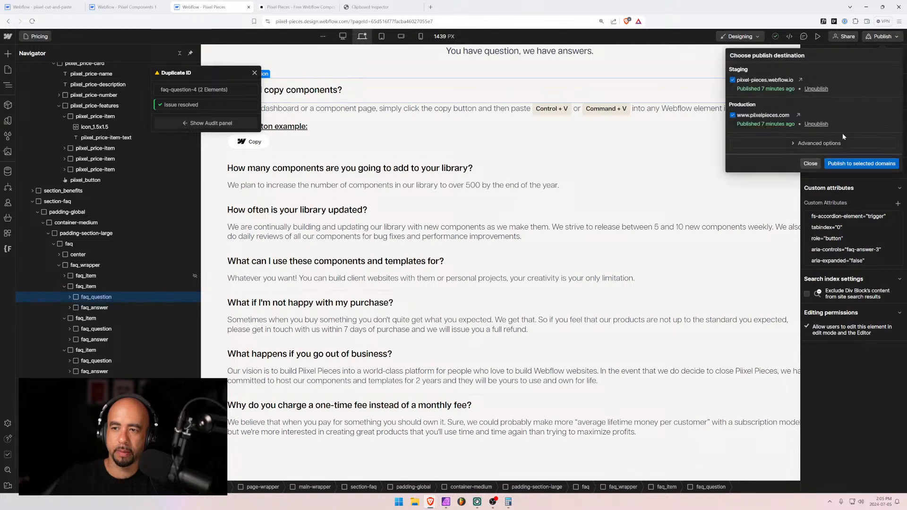
pyautogui.click(845, 164)
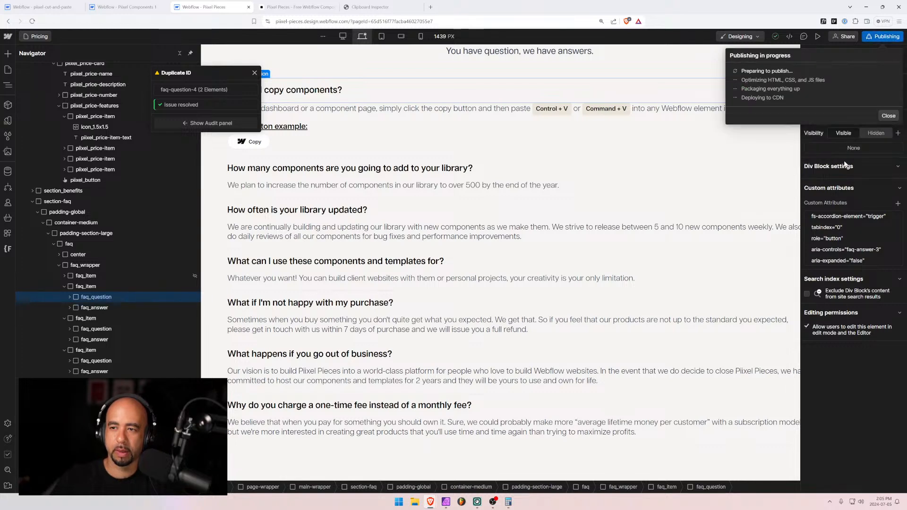
pyautogui.click(255, 73)
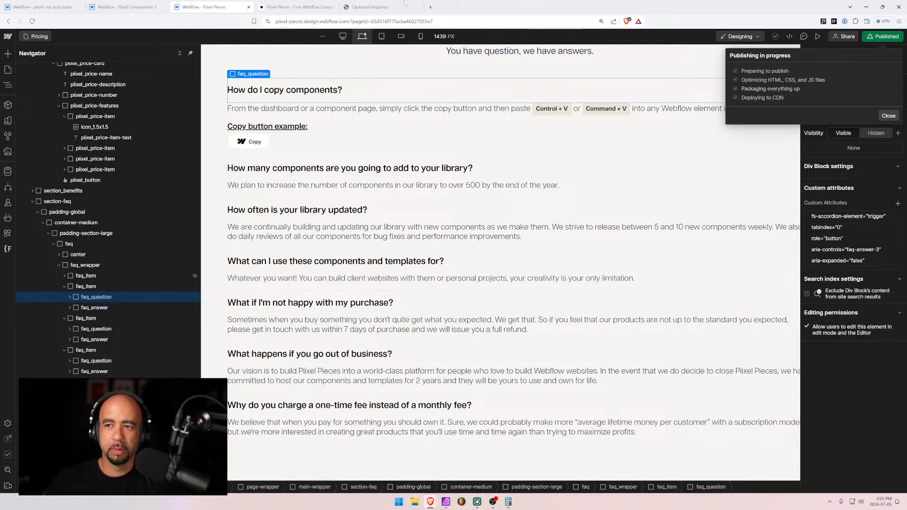
pyautogui.click(274, 8)
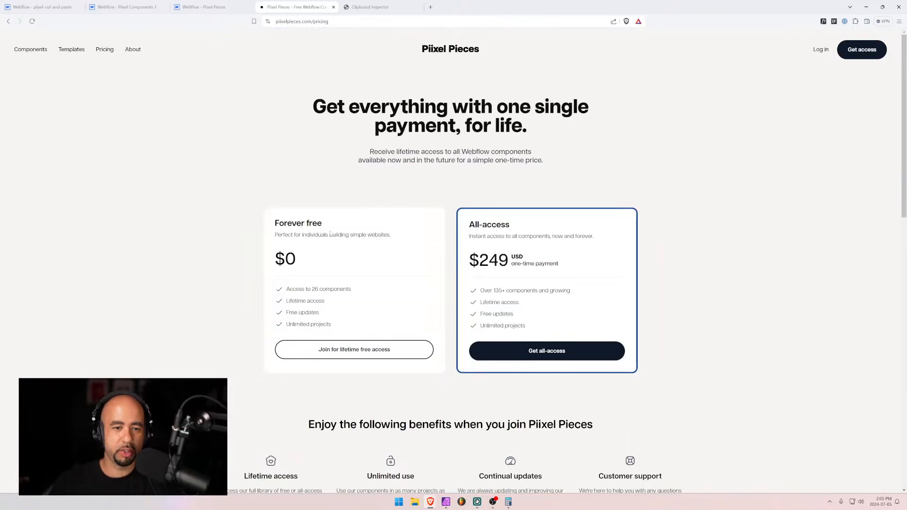
# Expand the live FAQ answers on purchases, going out of business, updates, planned components and copying
pyautogui.scroll(-8, 303, 301)
pyautogui.click(303, 295)
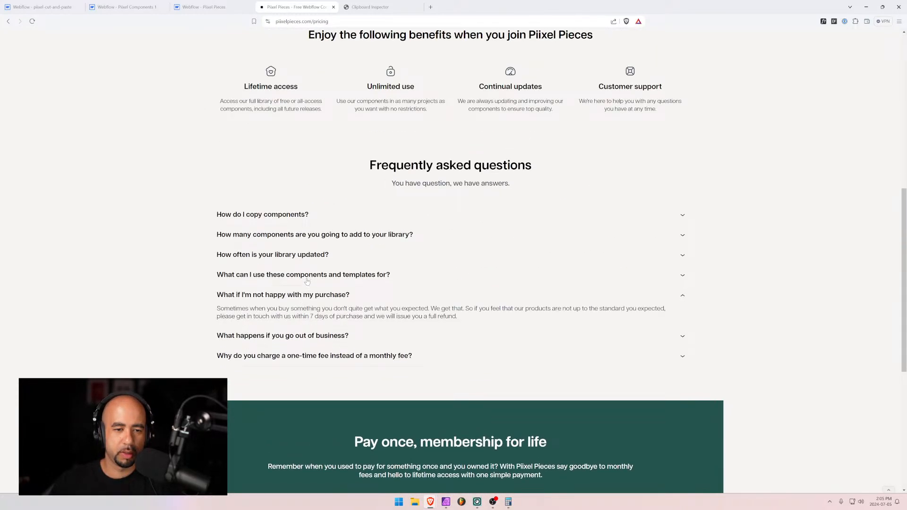
pyautogui.click(286, 326)
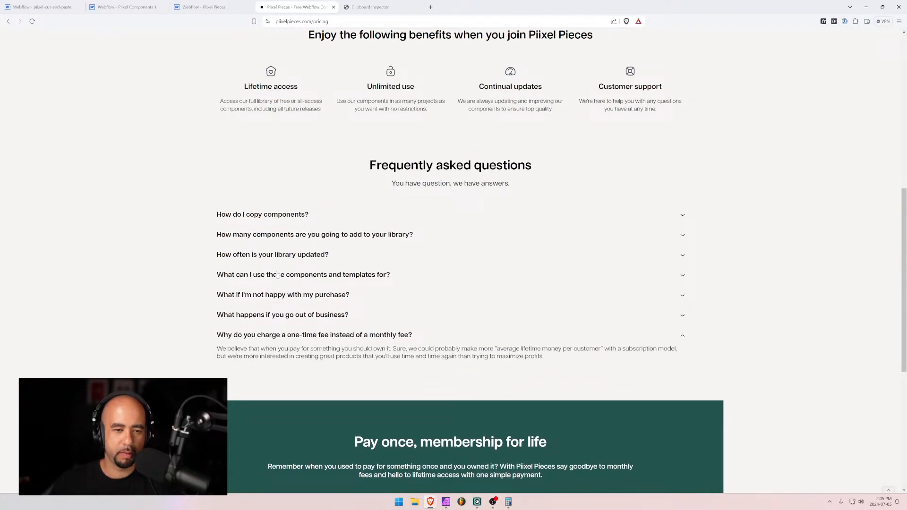
pyautogui.click(277, 255)
pyautogui.click(272, 235)
pyautogui.click(267, 215)
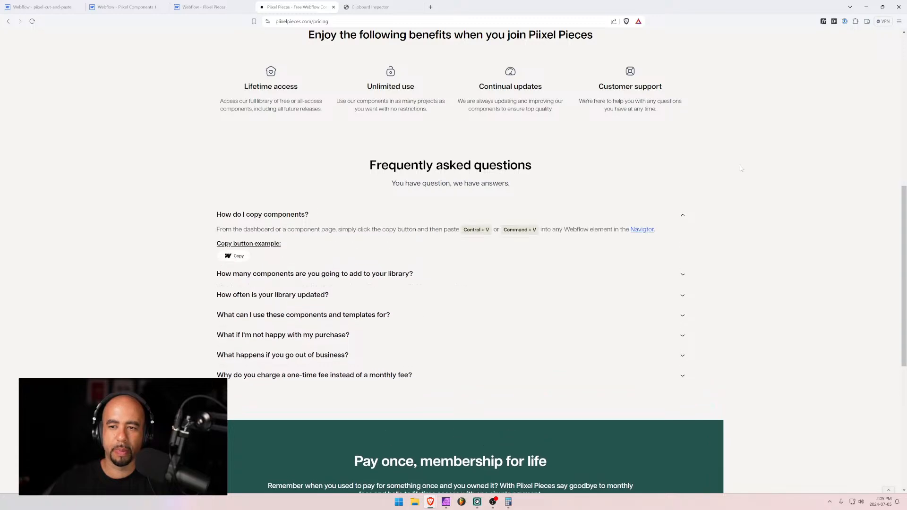
pyautogui.scroll(8, 330, 315)
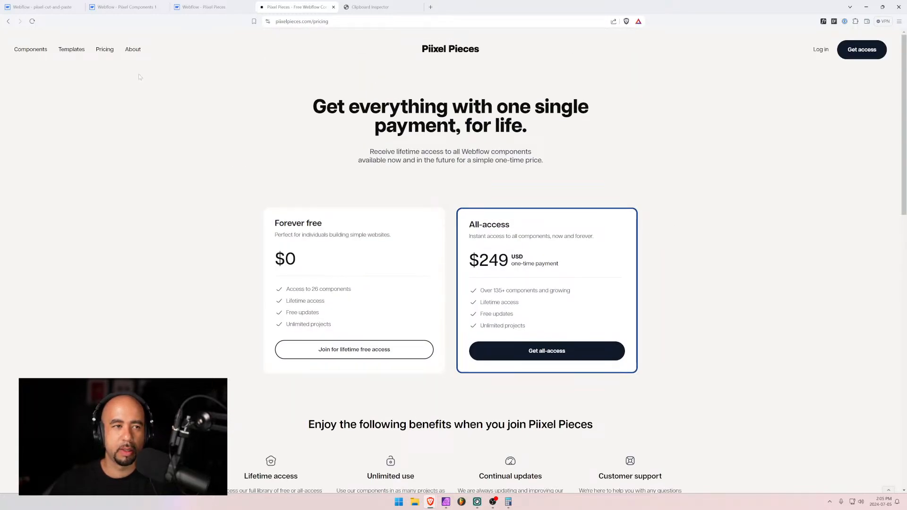
pyautogui.click(37, 51)
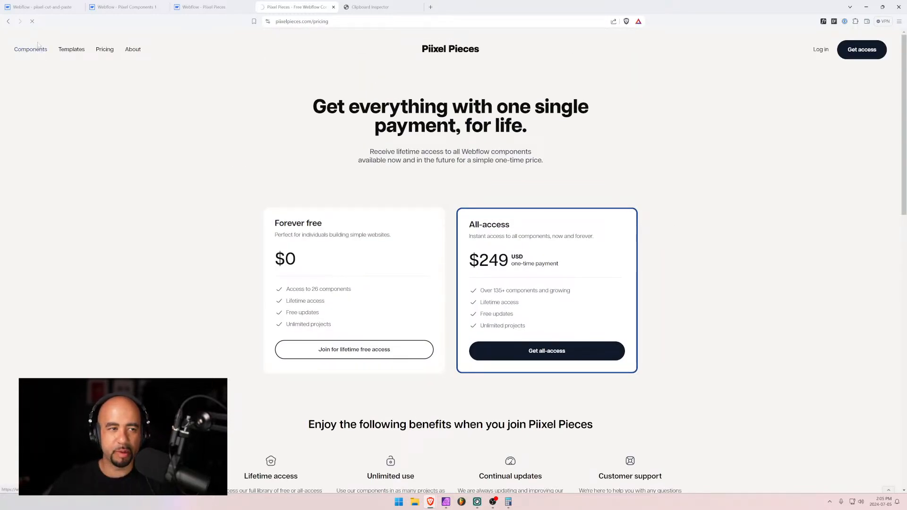
# Toggle the Feature filter on and off, then filter the components to Call to Action
pyautogui.scroll(-4, 178, 191)
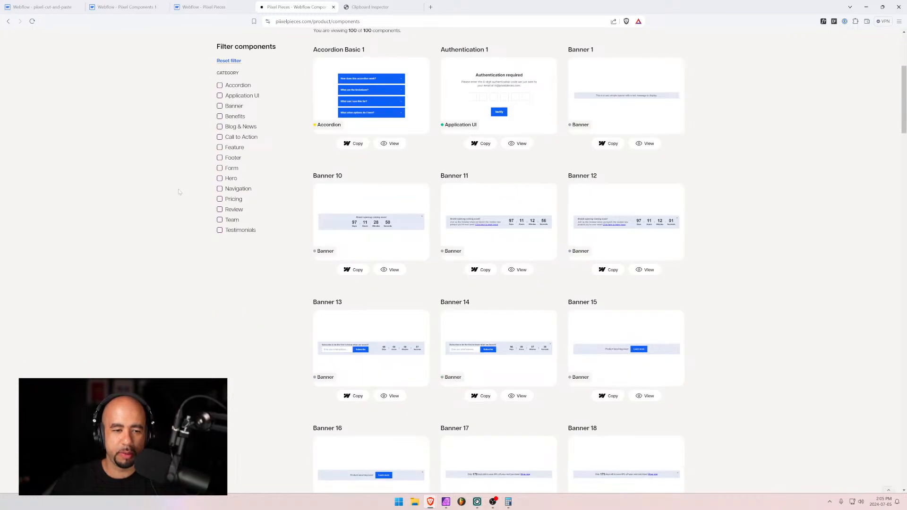
pyautogui.scroll(2, 179, 192)
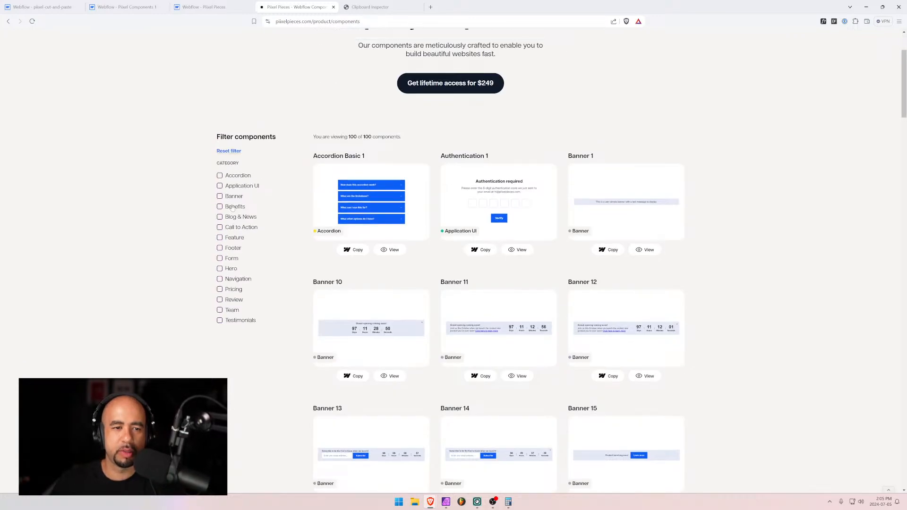
pyautogui.click(220, 238)
pyautogui.click(219, 238)
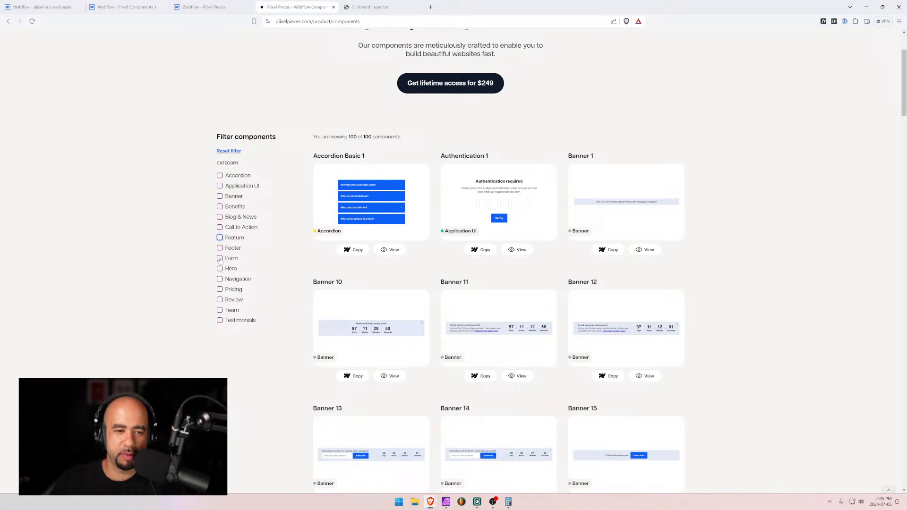
pyautogui.click(220, 227)
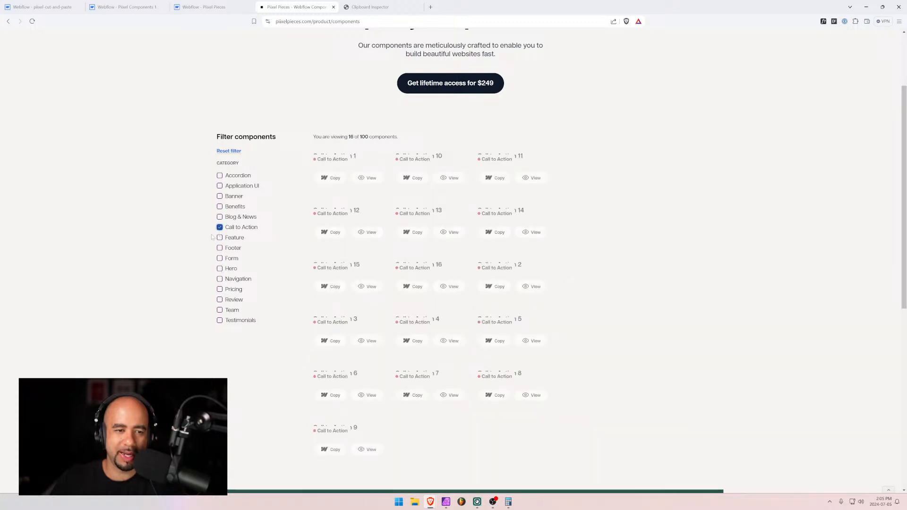
pyautogui.scroll(-4, 524, 291)
pyautogui.scroll(-2, 524, 291)
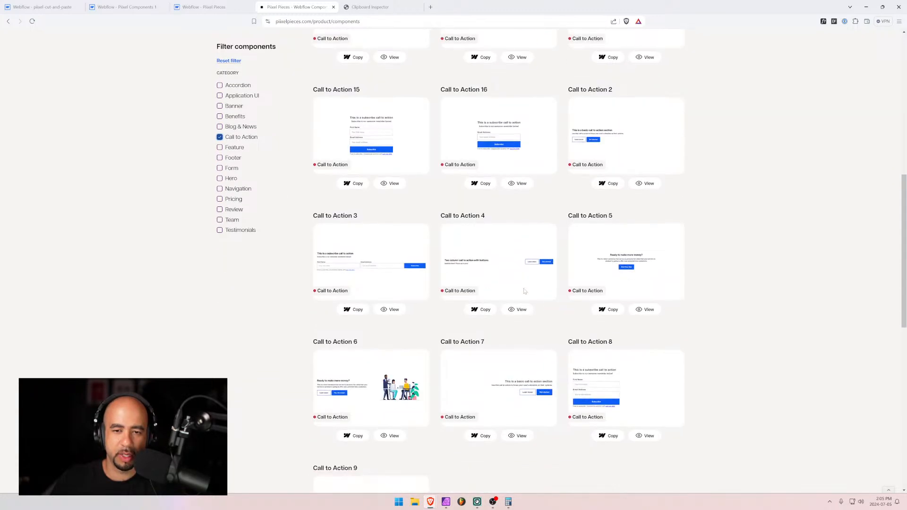
pyautogui.scroll(6, 523, 291)
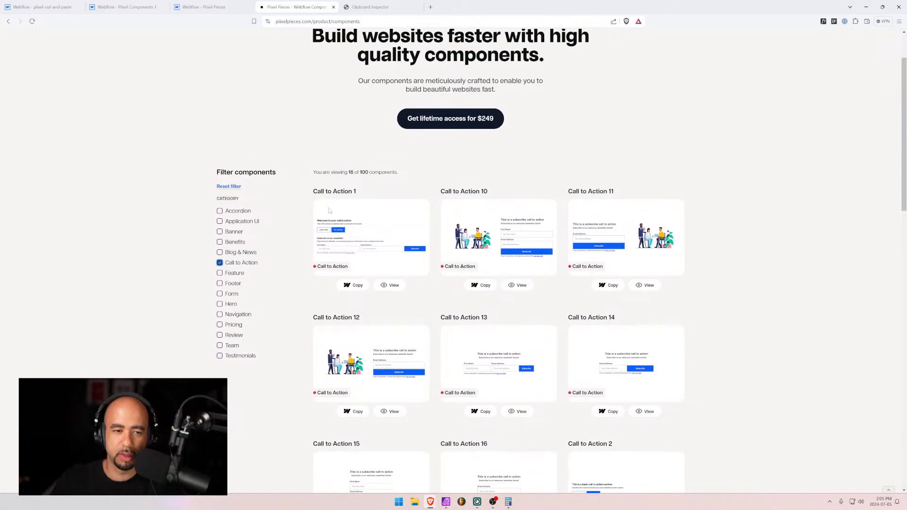
# Add the Form filter and remove Call to Action so only Form remains, then return to Webflow
pyautogui.click(220, 294)
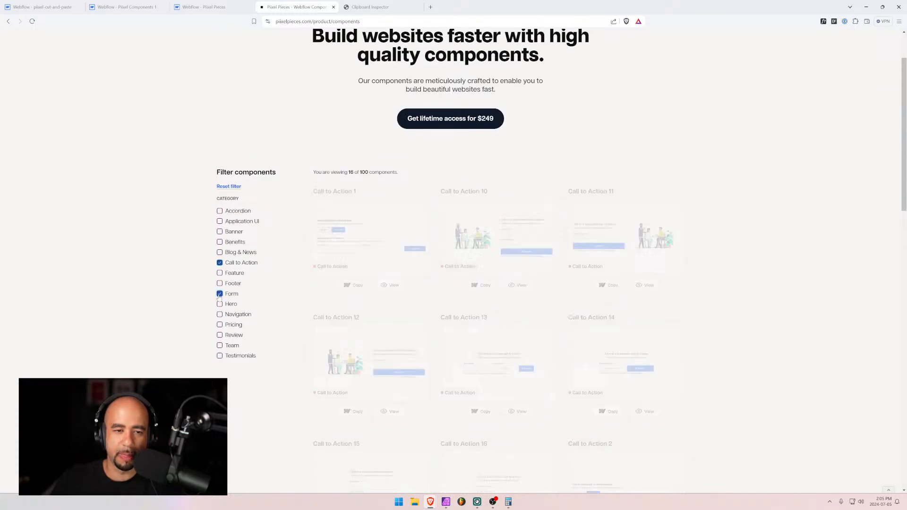
pyautogui.scroll(-3, 453, 339)
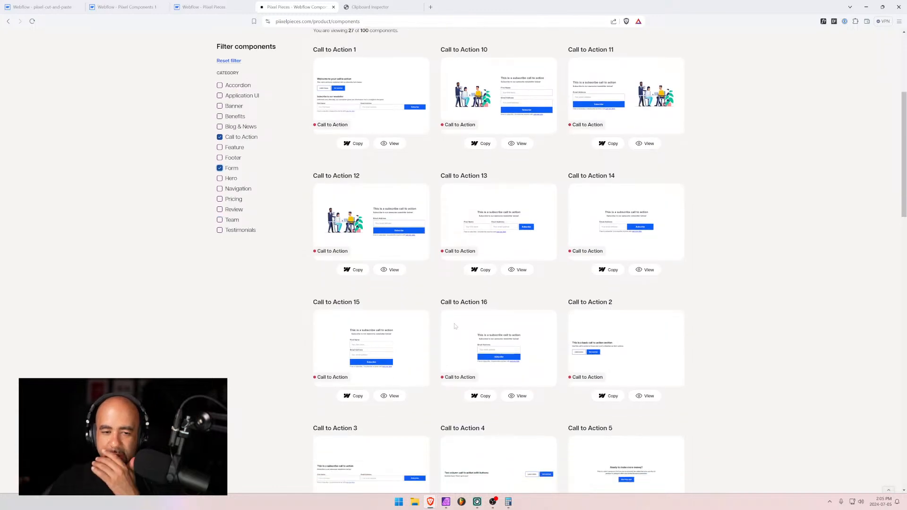
pyautogui.scroll(-3, 421, 310)
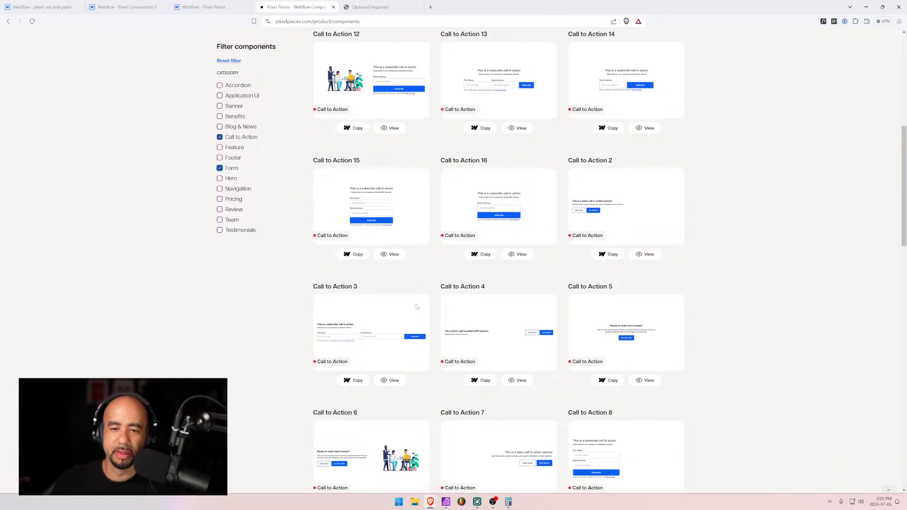
pyautogui.click(219, 137)
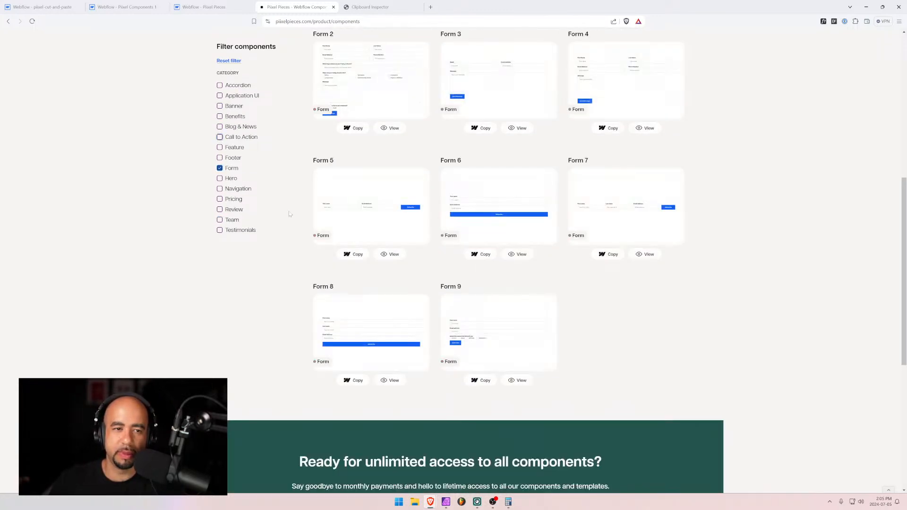
pyautogui.scroll(5, 558, 266)
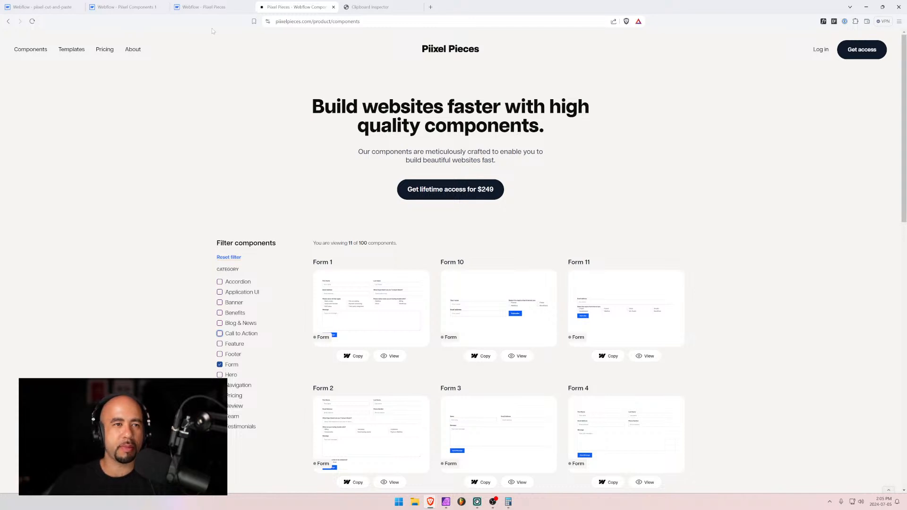
pyautogui.click(191, 5)
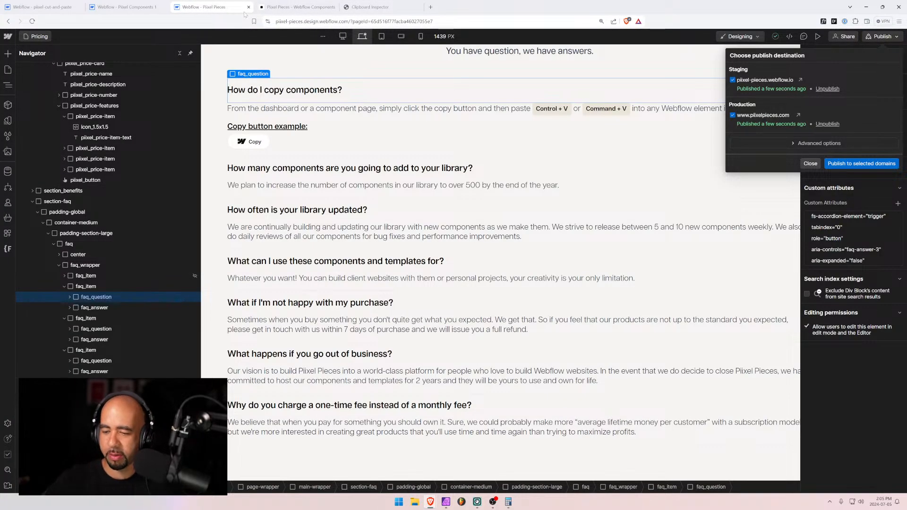